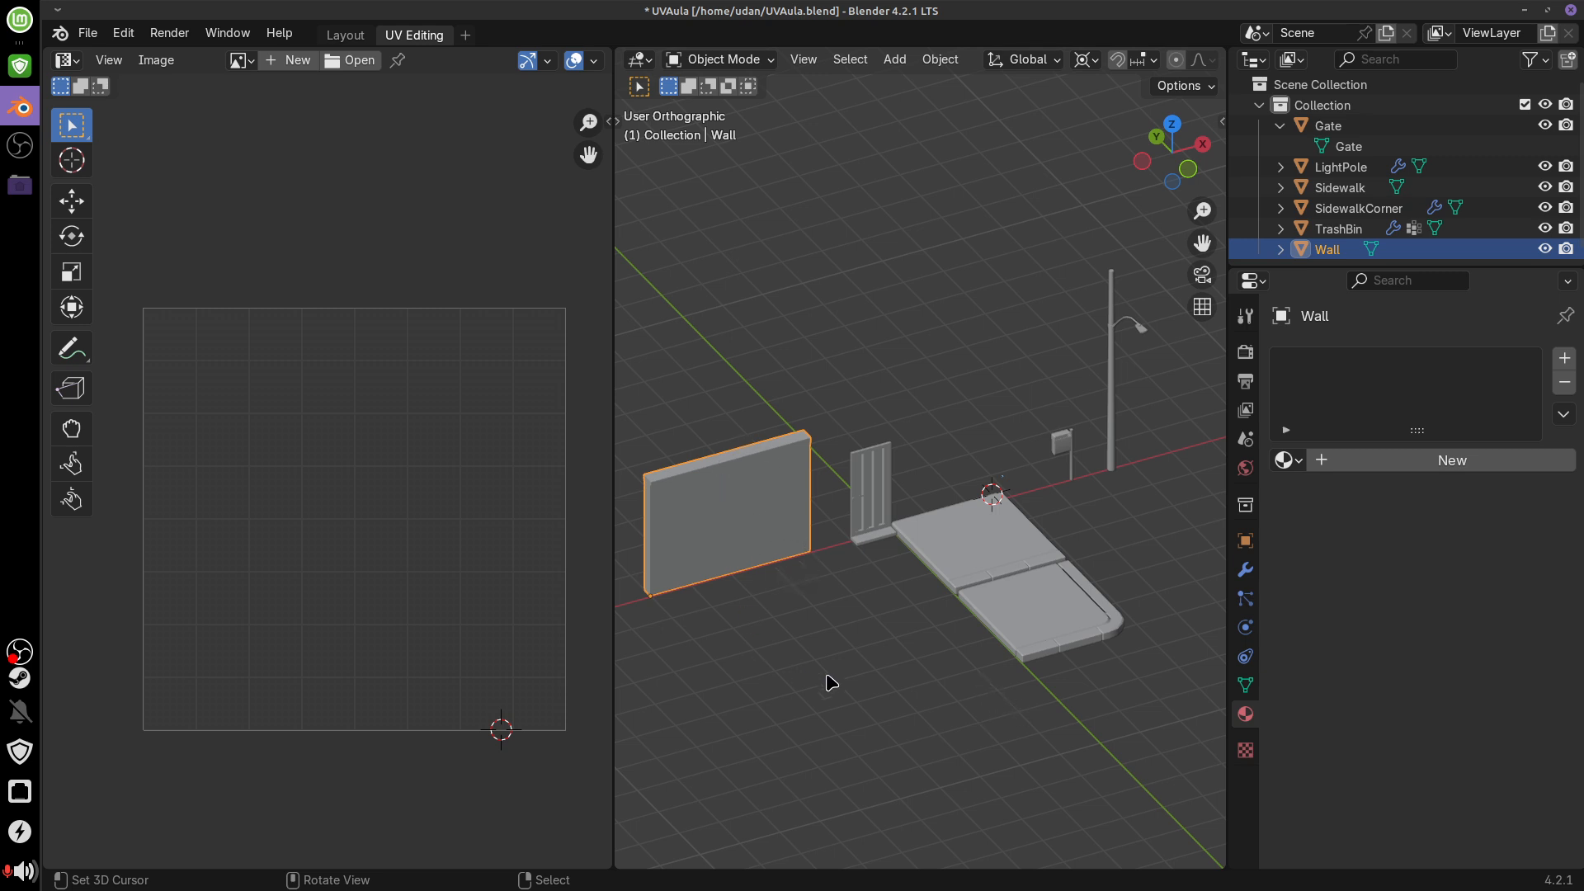
# Inspect the separate UV layouts of the wall, gate and sidewalk in Edit Mode
pyautogui.press('Tab')
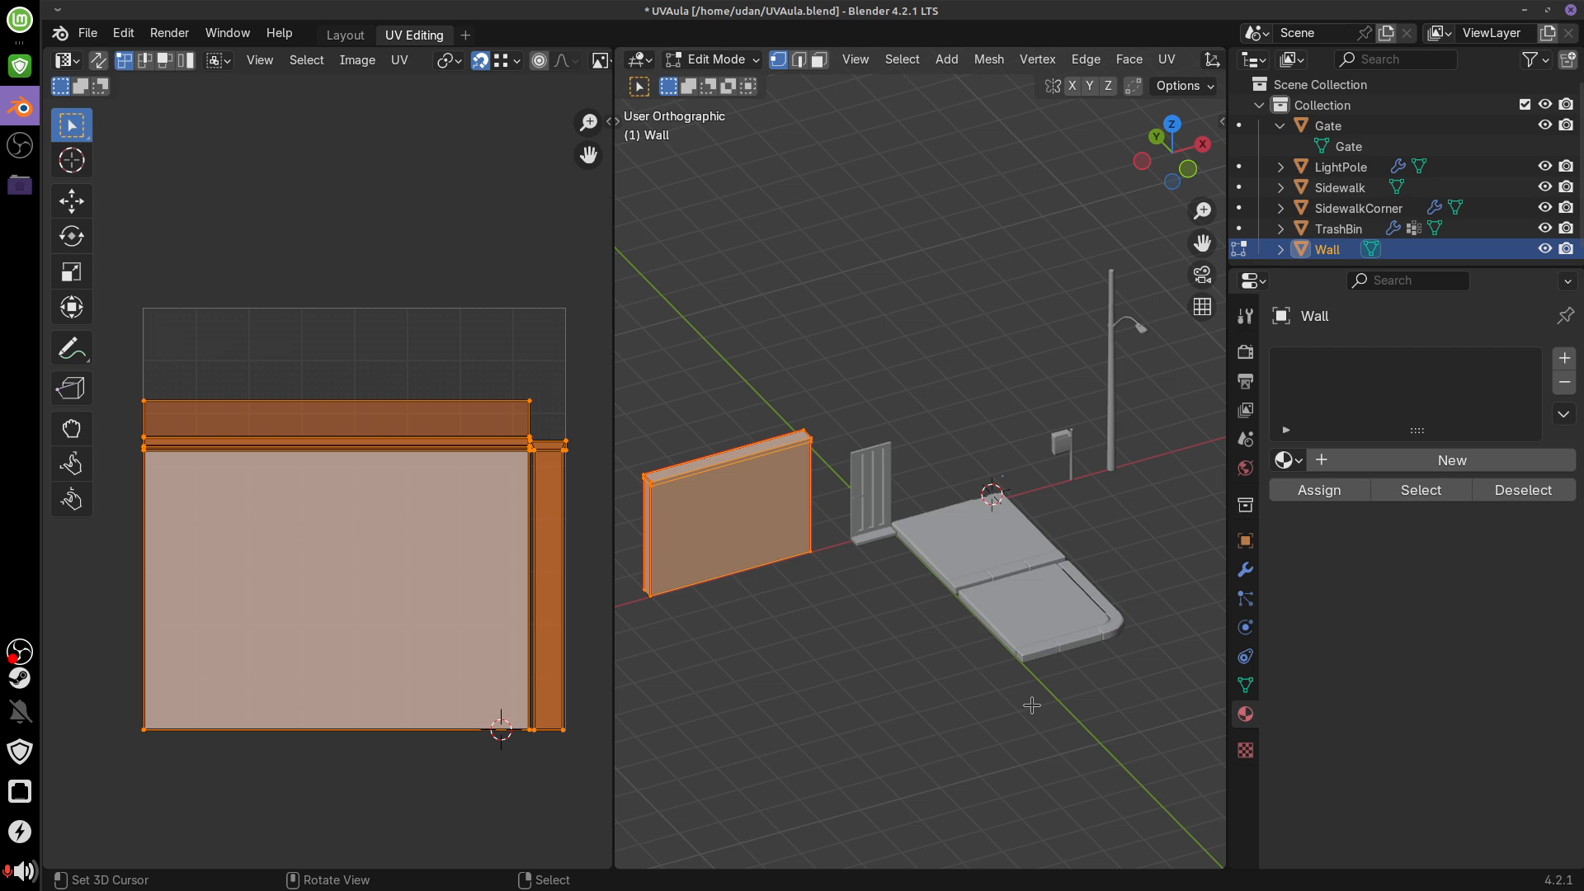
pyautogui.press('Tab')
pyautogui.click(872, 466)
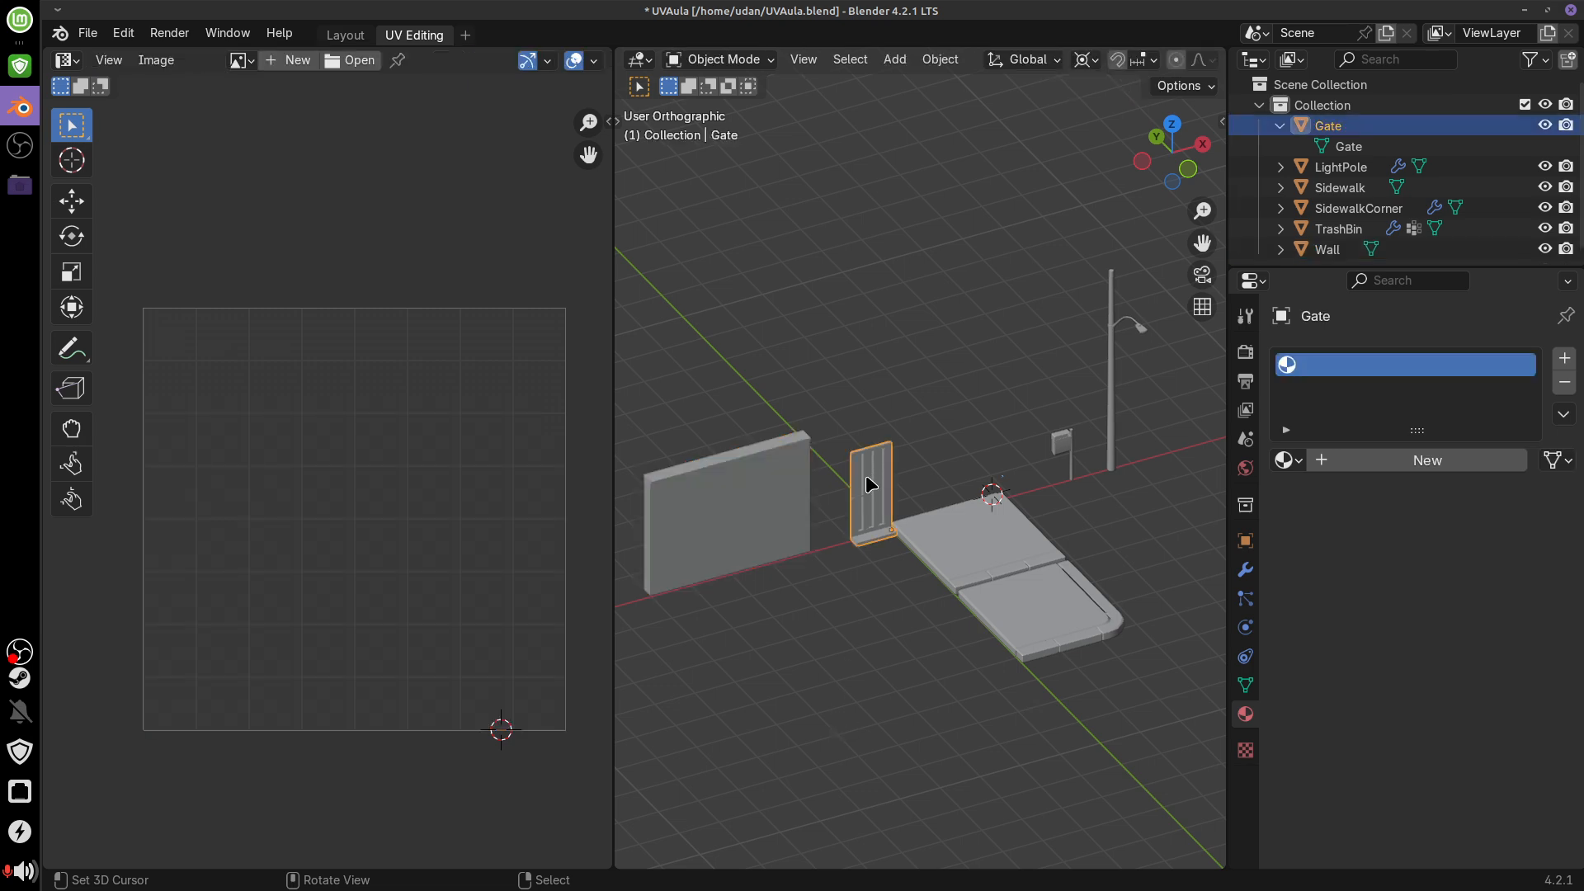
pyautogui.press('Tab')
pyautogui.press('Tab')
pyautogui.click(964, 539)
pyautogui.press('Tab')
pyautogui.press('Tab')
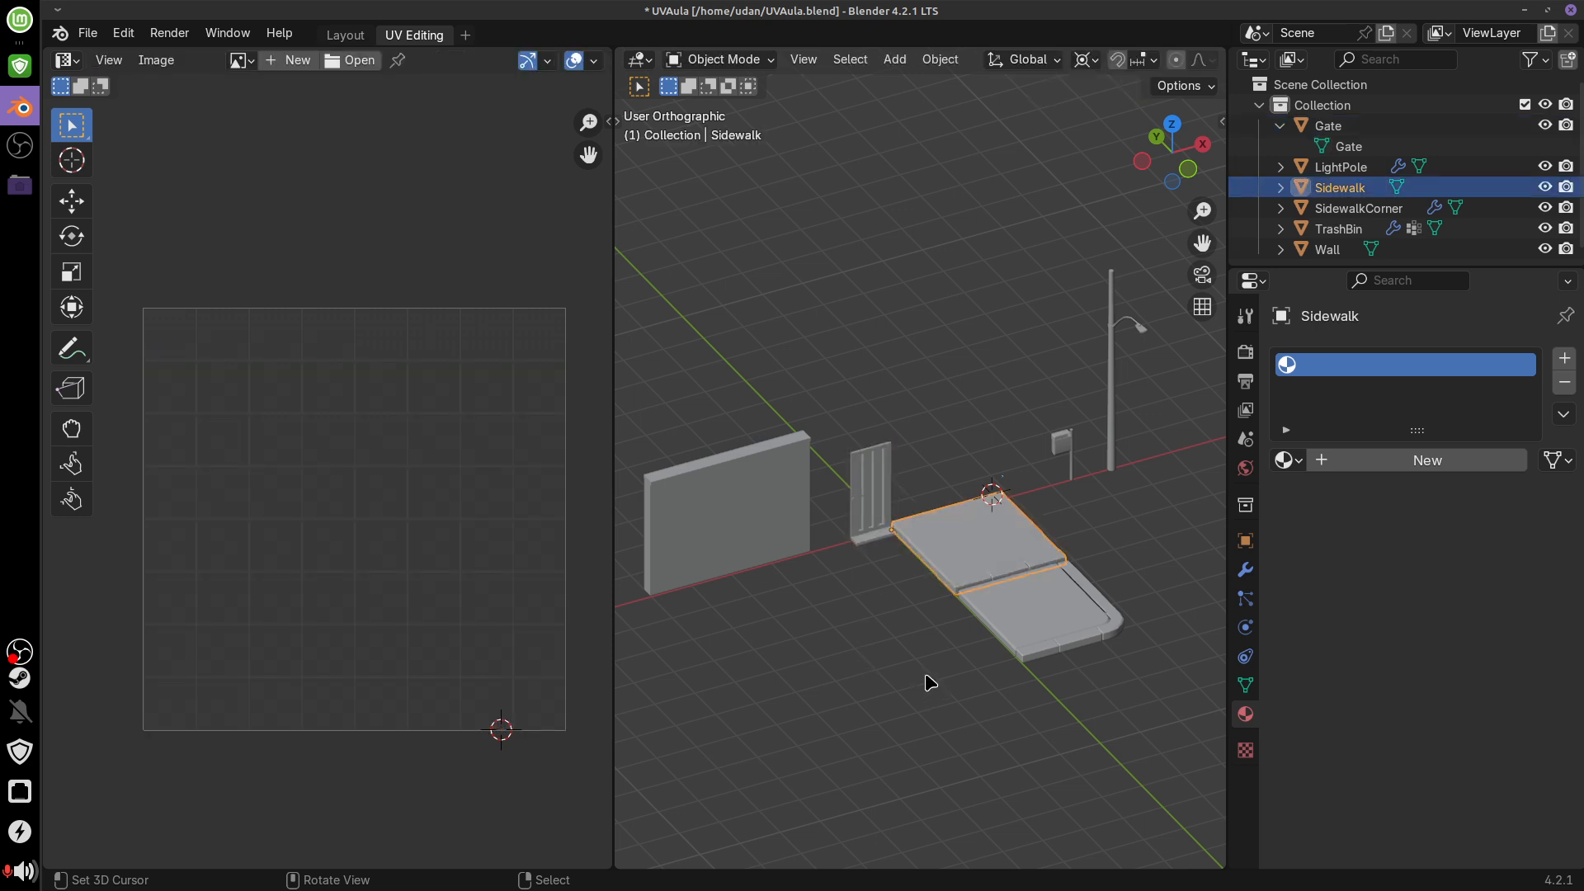
# Circle the sidewalk area with a freehand annotation in the 3D view and erase it
pyautogui.press('d')
pyautogui.moveTo(1042, 439)
pyautogui.mouseDown()
pyautogui.moveTo(996, 615)
pyautogui.moveTo(975, 607)
pyautogui.mouseUp()
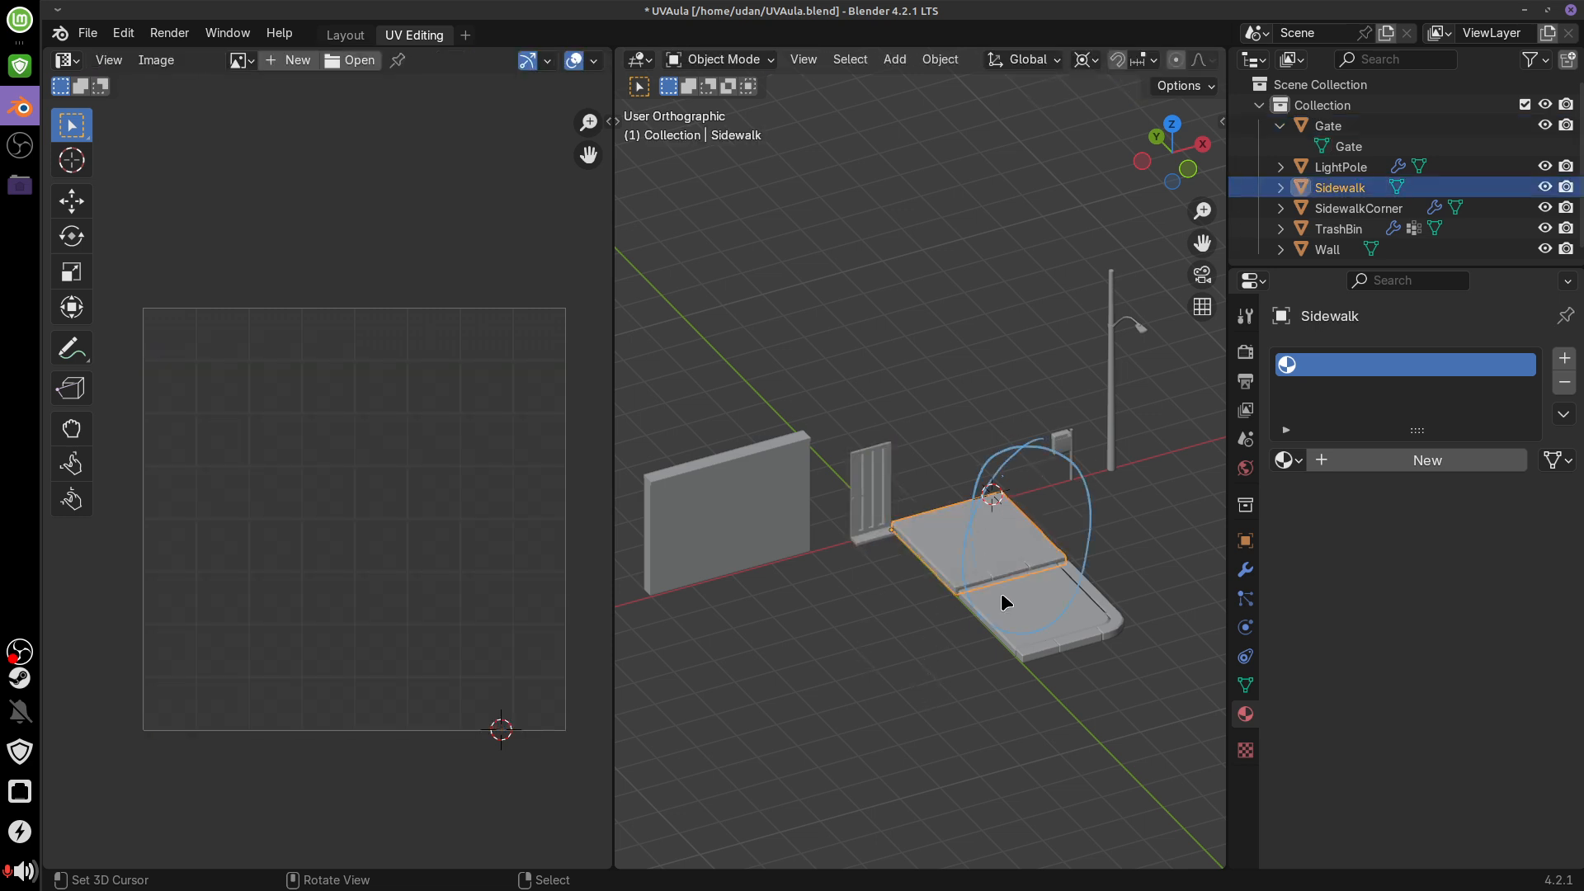
pyautogui.press('d')
pyautogui.moveTo(1008, 477)
pyautogui.mouseDown(button='right')
pyautogui.moveTo(982, 505)
pyautogui.moveTo(1078, 464)
pyautogui.moveTo(1072, 647)
pyautogui.mouseUp(button='right')
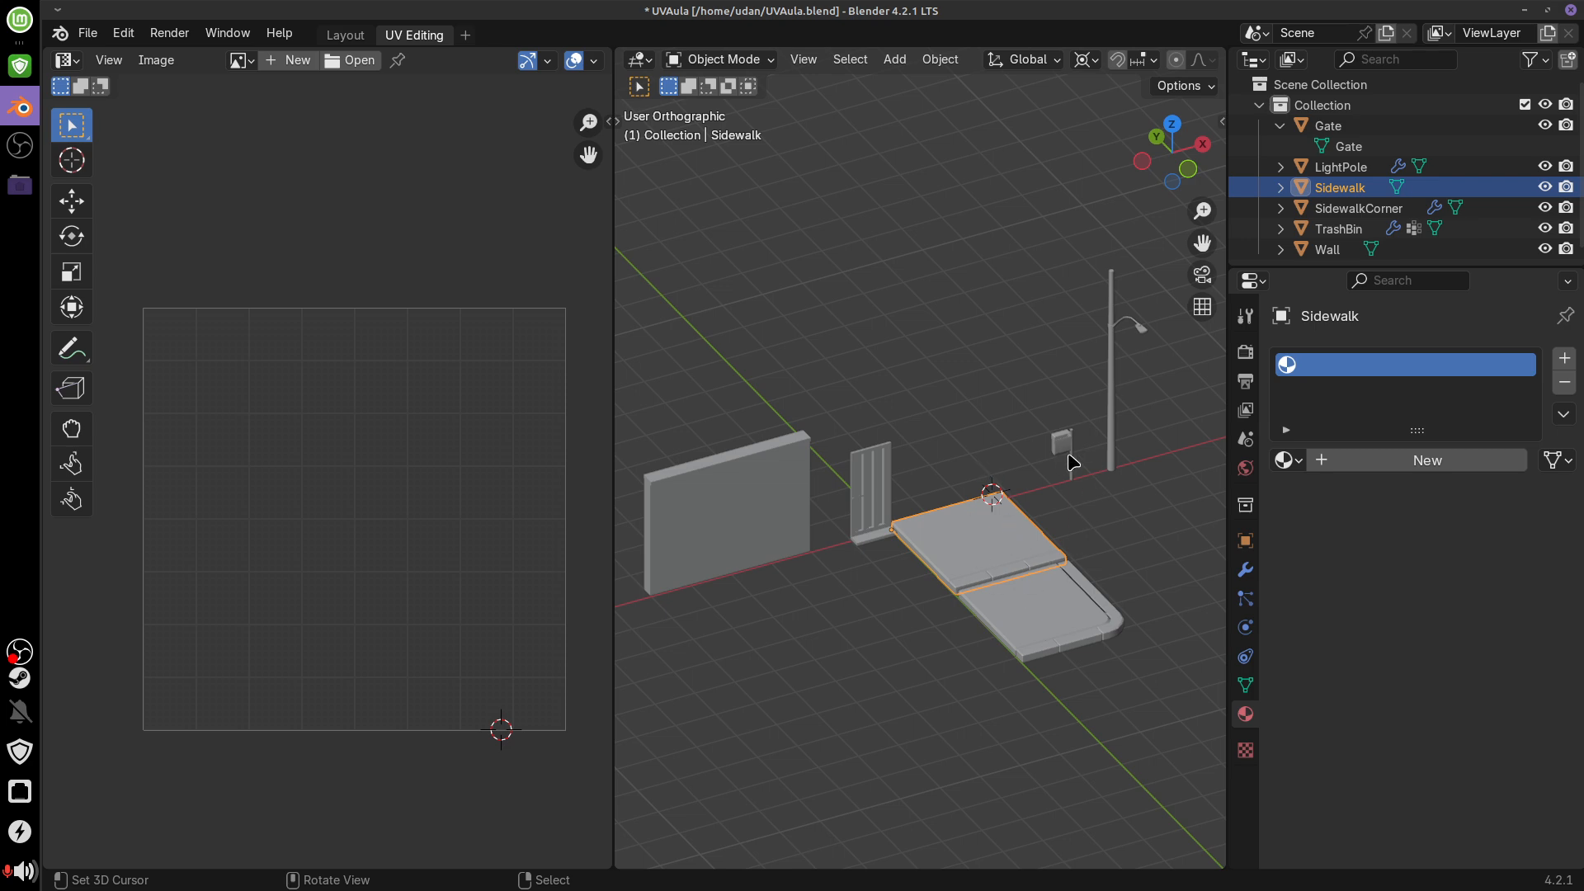
# Examine how the light pole, sidewalk, gate and wall each fill the UV space on their own in Edit Mode
pyautogui.click(1122, 392)
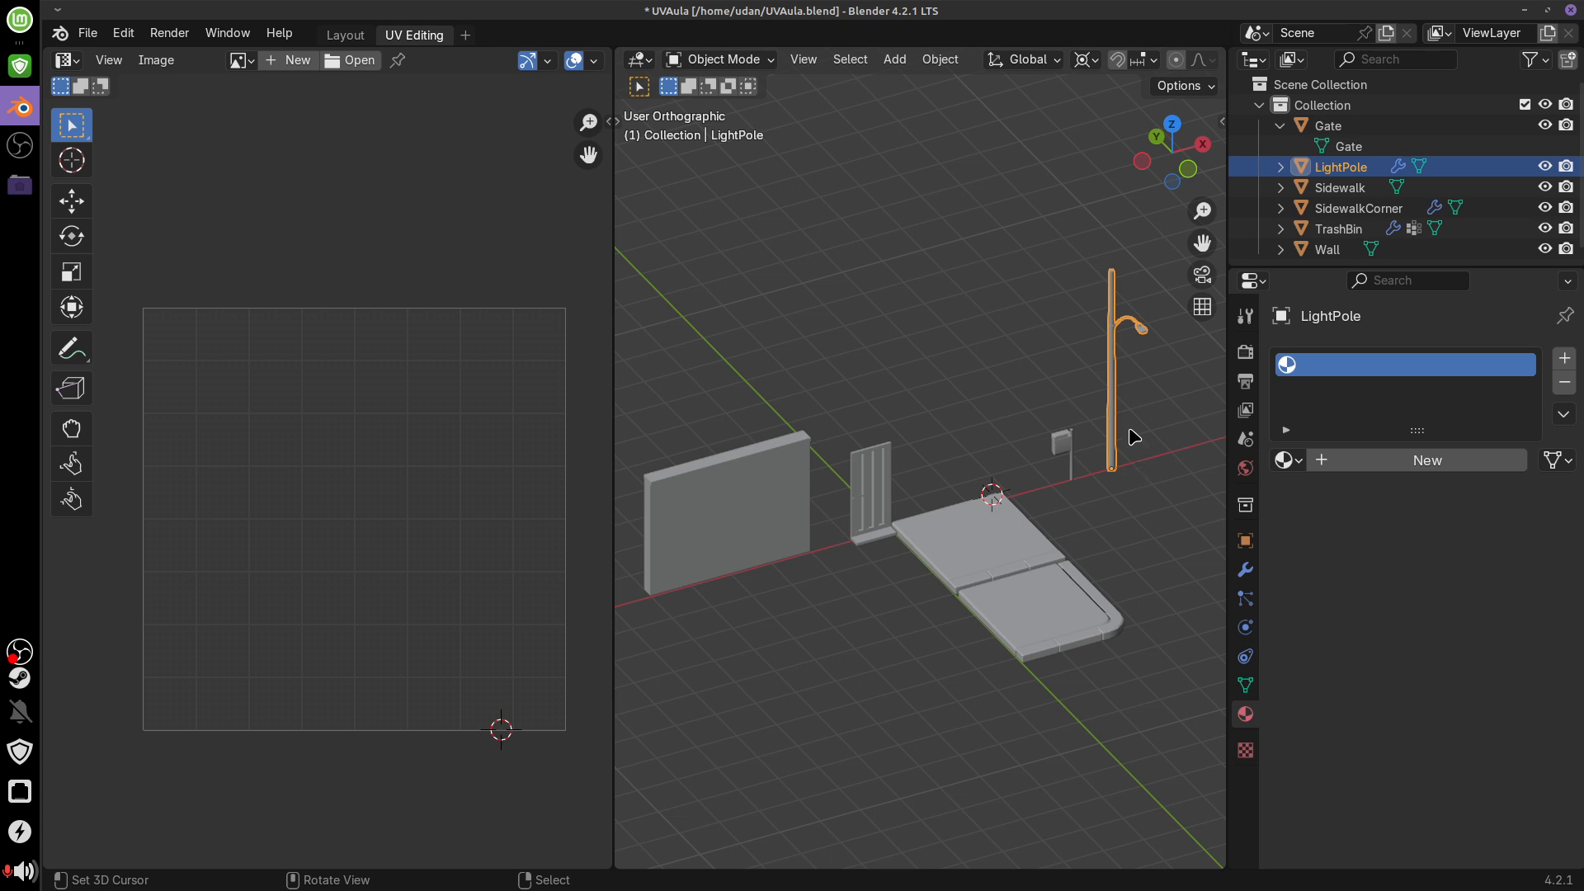
pyautogui.press('Tab')
pyautogui.press('Tab')
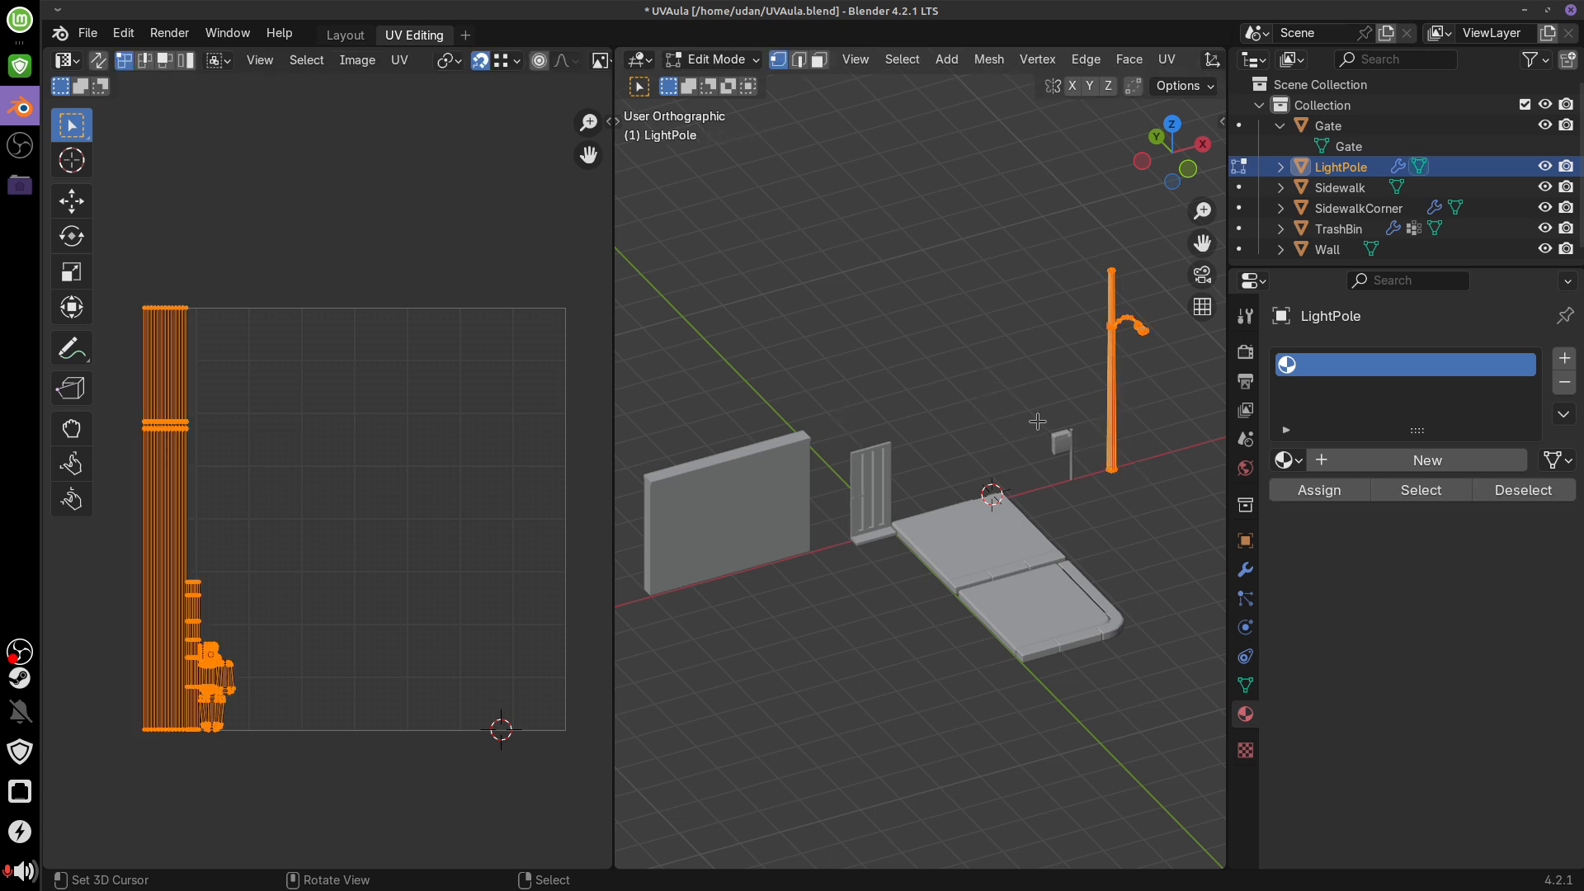
pyautogui.click(1023, 536)
pyautogui.press('Tab')
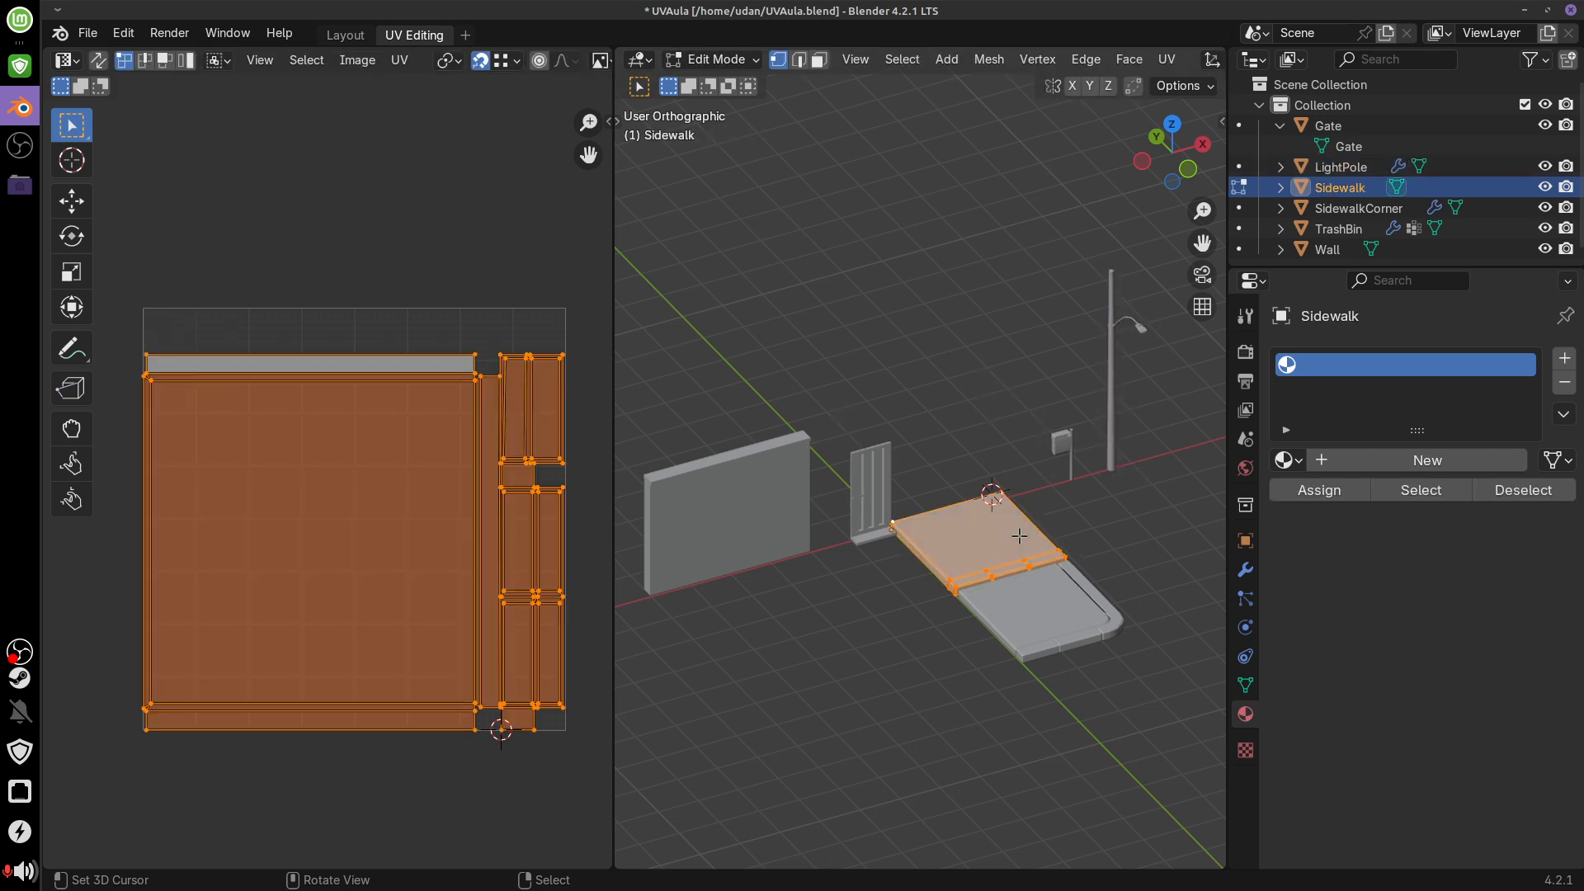
pyautogui.press('Tab')
pyautogui.click(878, 493)
pyautogui.press('Tab')
pyautogui.press('Tab')
pyautogui.click(777, 501)
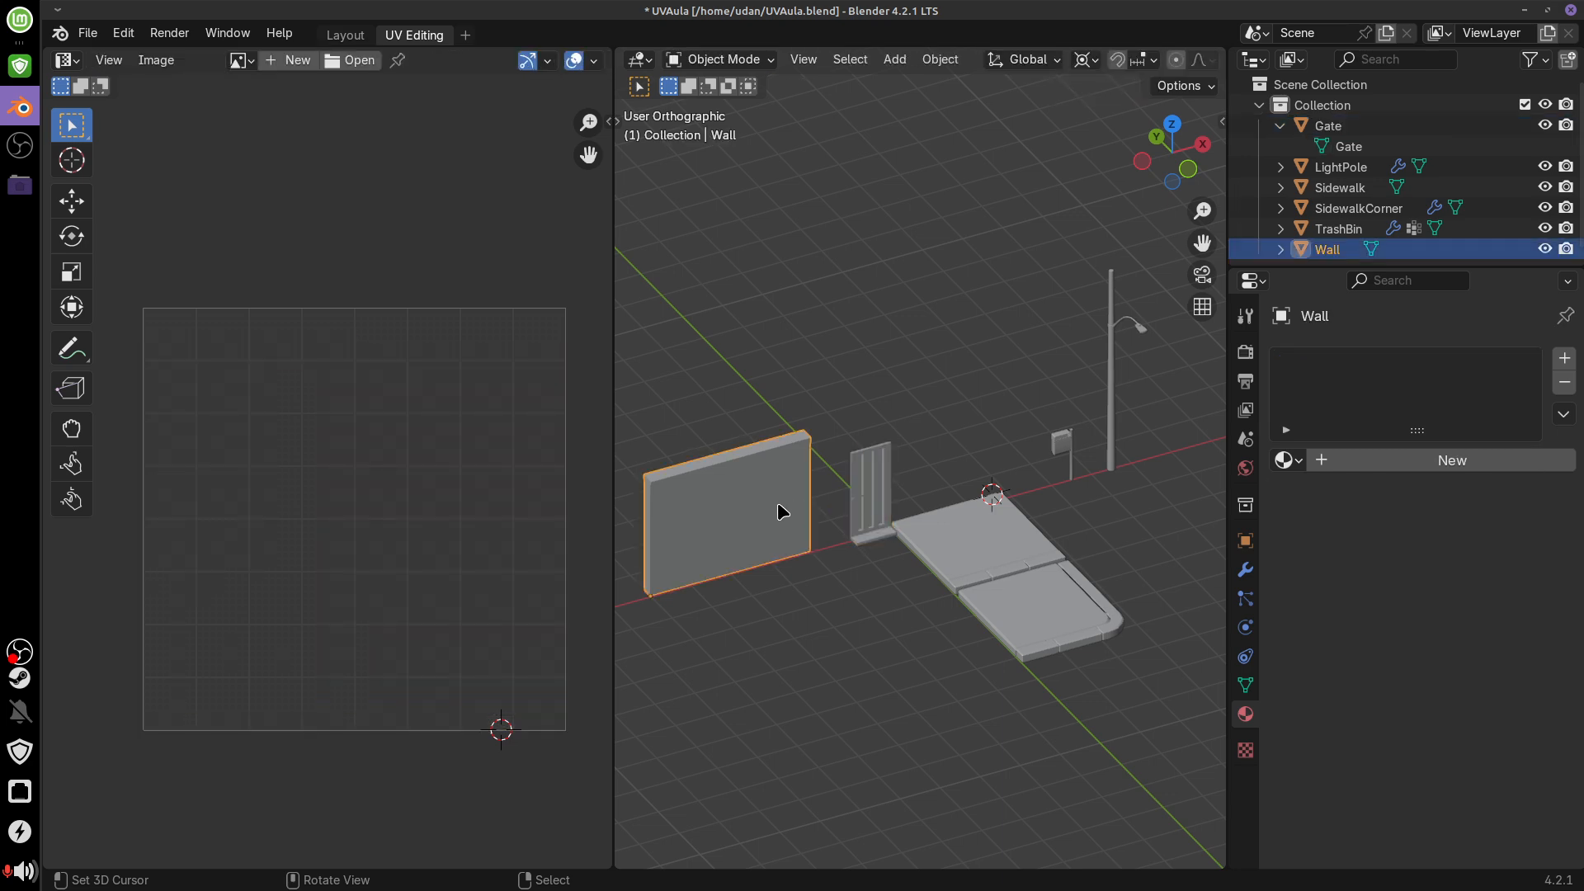
pyautogui.press('Tab')
pyautogui.press('Tab')
# Annotate an arrow from the wall to the handwritten word "Imagem" and erase both
pyautogui.moveTo(742, 500)
pyautogui.mouseDown()
pyautogui.moveTo(746, 367)
pyautogui.moveTo(761, 376)
pyautogui.mouseUp()
pyautogui.moveTo(739, 308)
pyautogui.mouseDown()
pyautogui.moveTo(740, 335)
pyautogui.moveTo(850, 315)
pyautogui.moveTo(866, 351)
pyautogui.mouseUp()
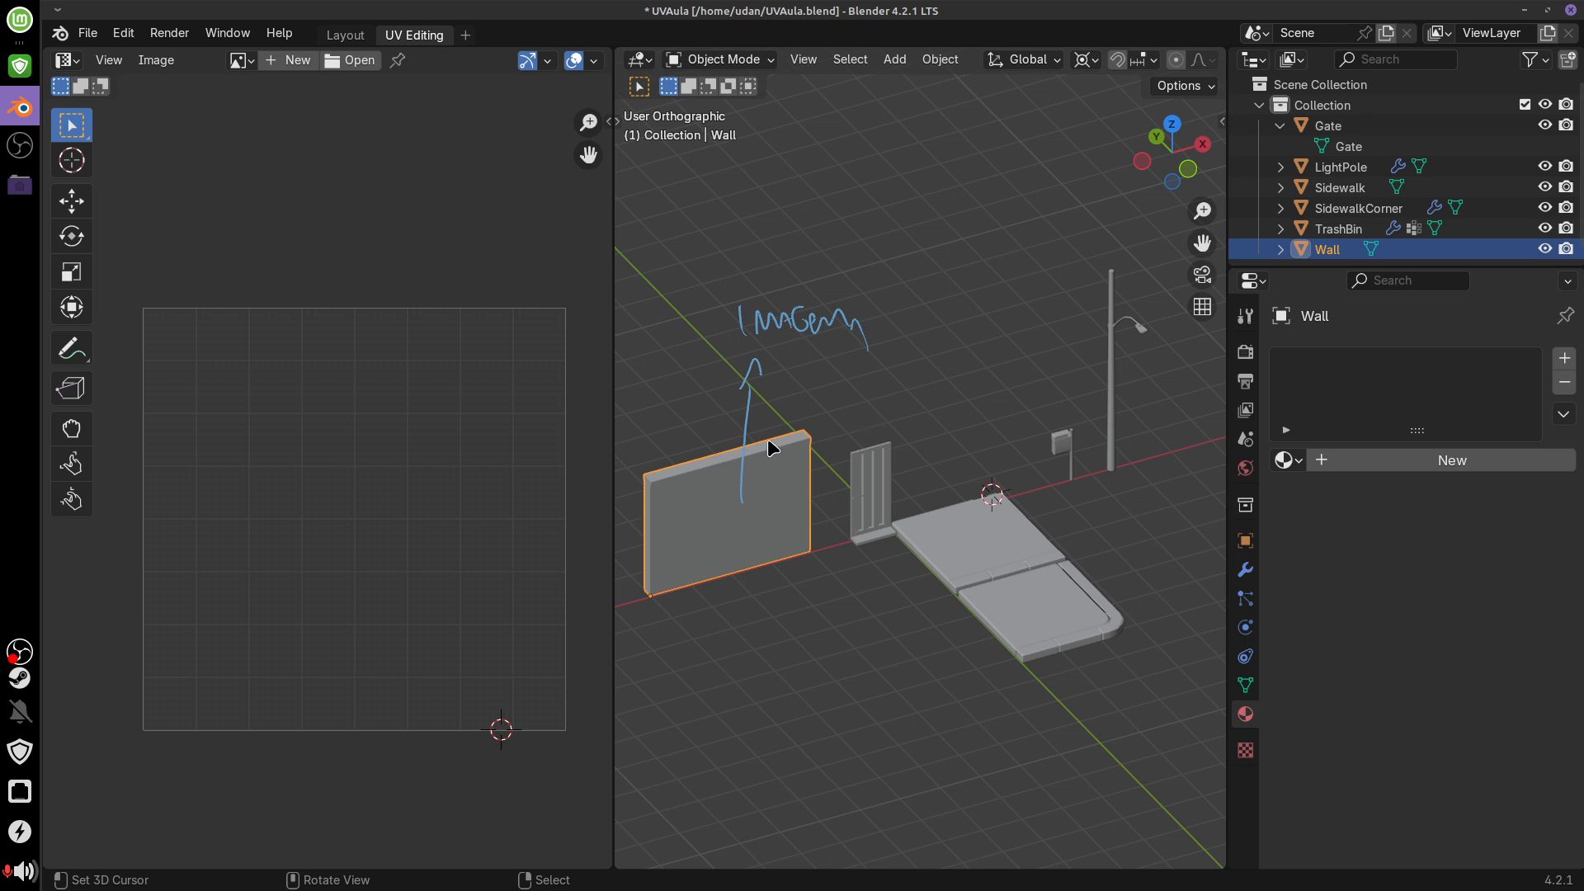
pyautogui.moveTo(753, 446)
pyautogui.keyDown('ctrl'); pyautogui.mouseDown()
pyautogui.moveTo(746, 342)
pyautogui.moveTo(849, 328)
pyautogui.moveTo(839, 365)
pyautogui.mouseUp(); pyautogui.keyUp('ctrl')
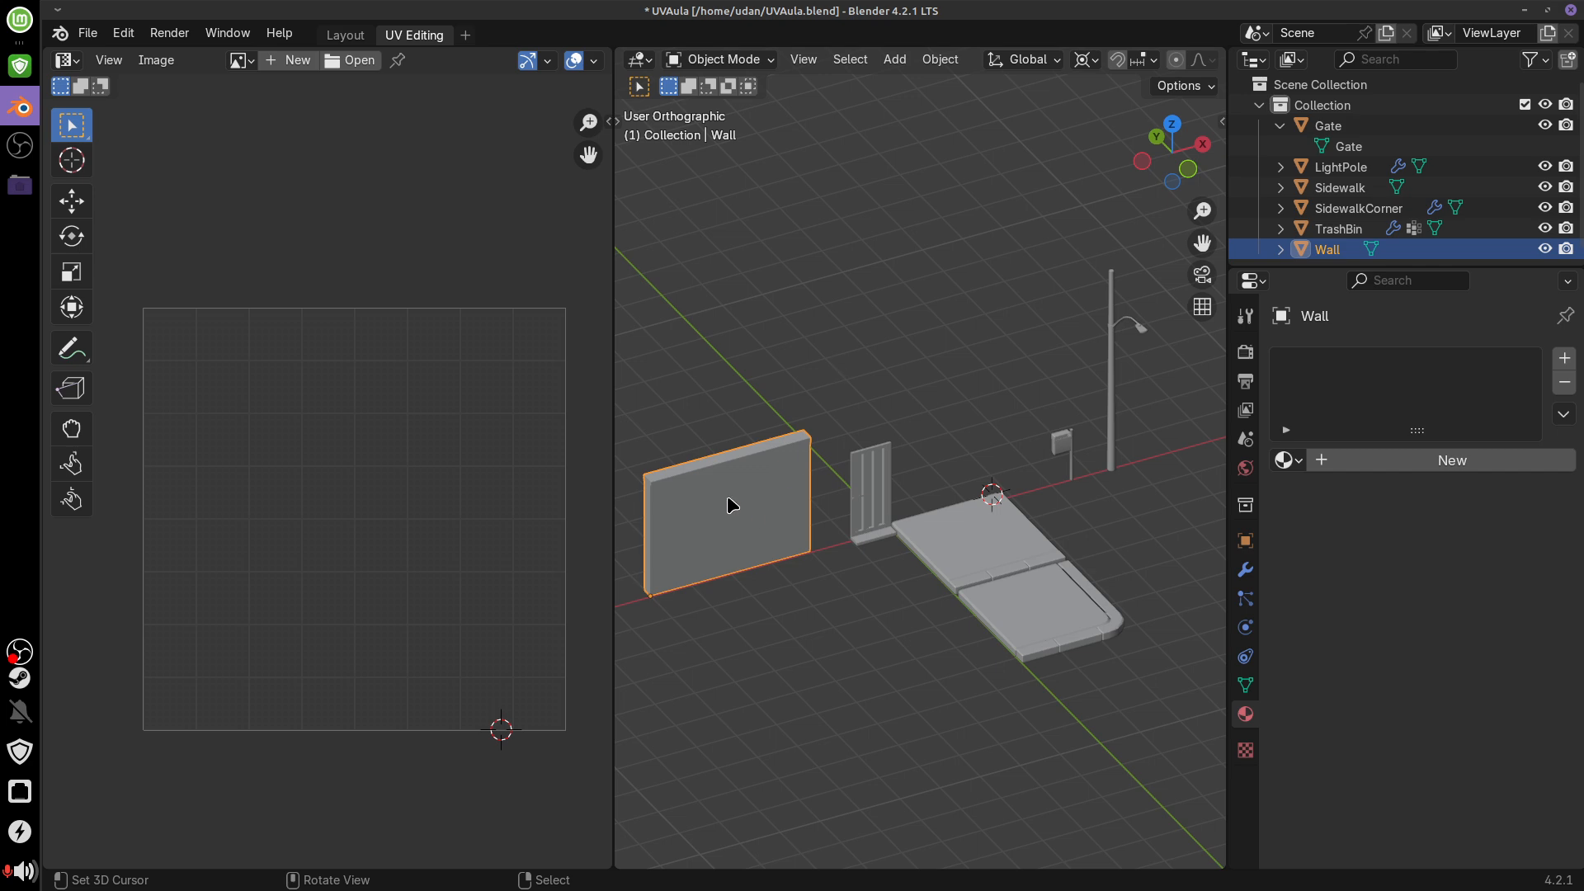
# Number the wall, gate, sidewalk, sidewalk corner, trash bin and light pole 1 to 6 with annotations and erase the numbers
pyautogui.moveTo(725, 499); pyautogui.dragTo(748, 524)
pyautogui.moveTo(863, 483); pyautogui.dragTo(973, 542)
pyautogui.moveTo(1023, 598); pyautogui.dragTo(1042, 608)
pyautogui.moveTo(1070, 437); pyautogui.dragTo(1060, 457)
pyautogui.moveTo(1125, 377); pyautogui.dragTo(1117, 403)
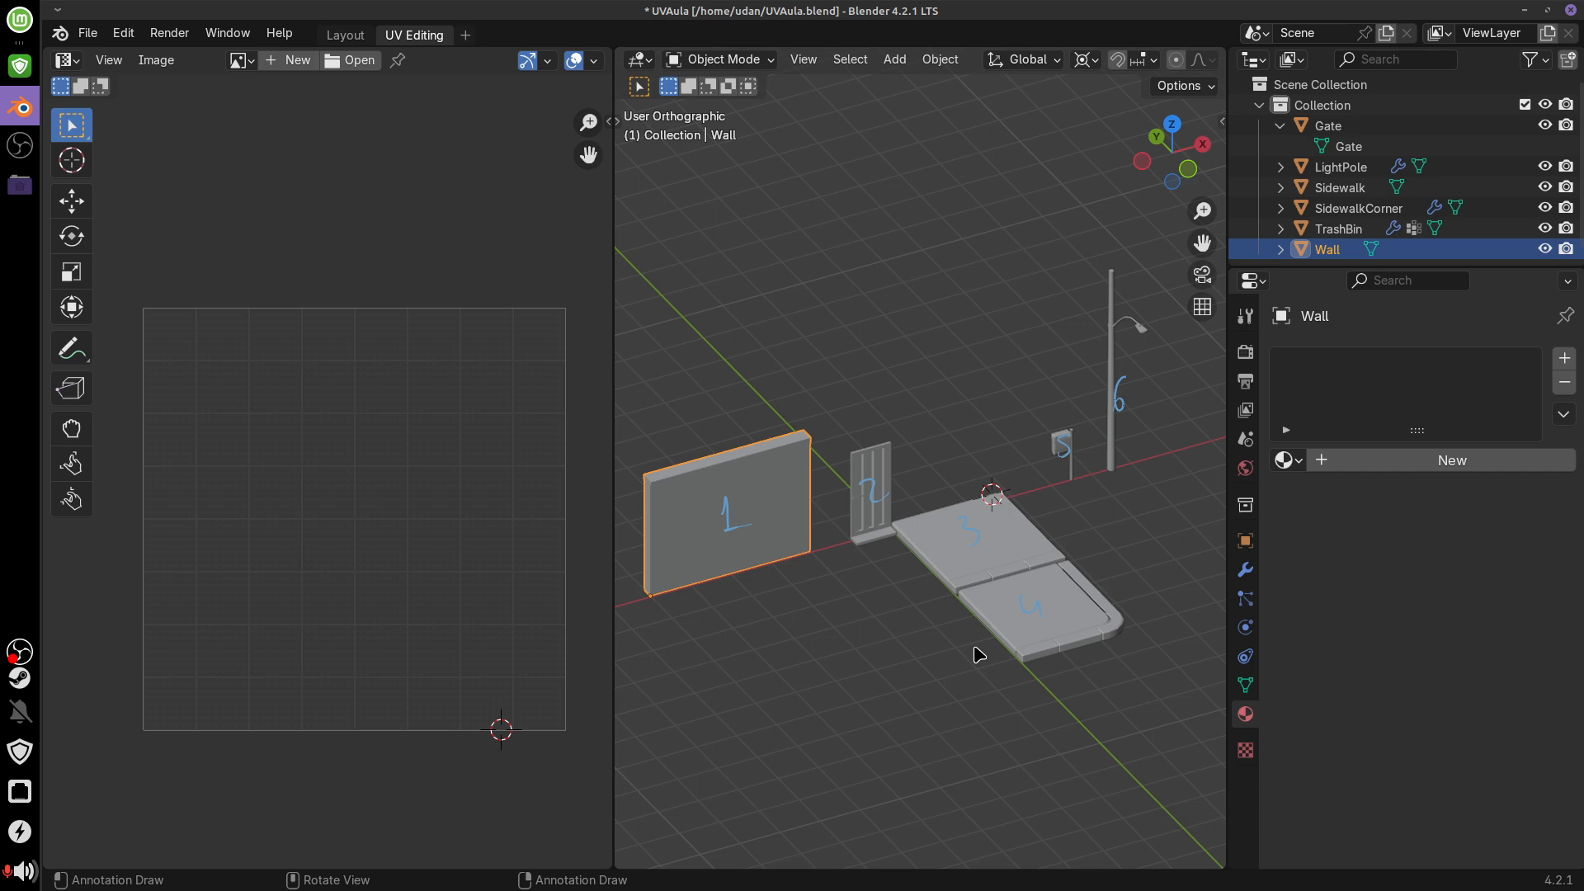
pyautogui.moveTo(747, 541)
pyautogui.mouseDown(button='right')
pyautogui.moveTo(743, 492)
pyautogui.moveTo(883, 465)
pyautogui.moveTo(976, 586)
pyautogui.moveTo(1017, 580)
pyautogui.moveTo(1064, 446)
pyautogui.moveTo(1106, 409)
pyautogui.moveTo(954, 548)
pyautogui.mouseUp(button='right')
# Select all six objects together and view their overlapping UV layouts in Edit Mode
pyautogui.keyDown('shift'); pyautogui.click(867, 495); pyautogui.keyUp('shift')
pyautogui.keyDown('shift'); pyautogui.click(986, 561); pyautogui.keyUp('shift')
pyautogui.keyDown('shift'); pyautogui.click(1033, 614); pyautogui.keyUp('shift')
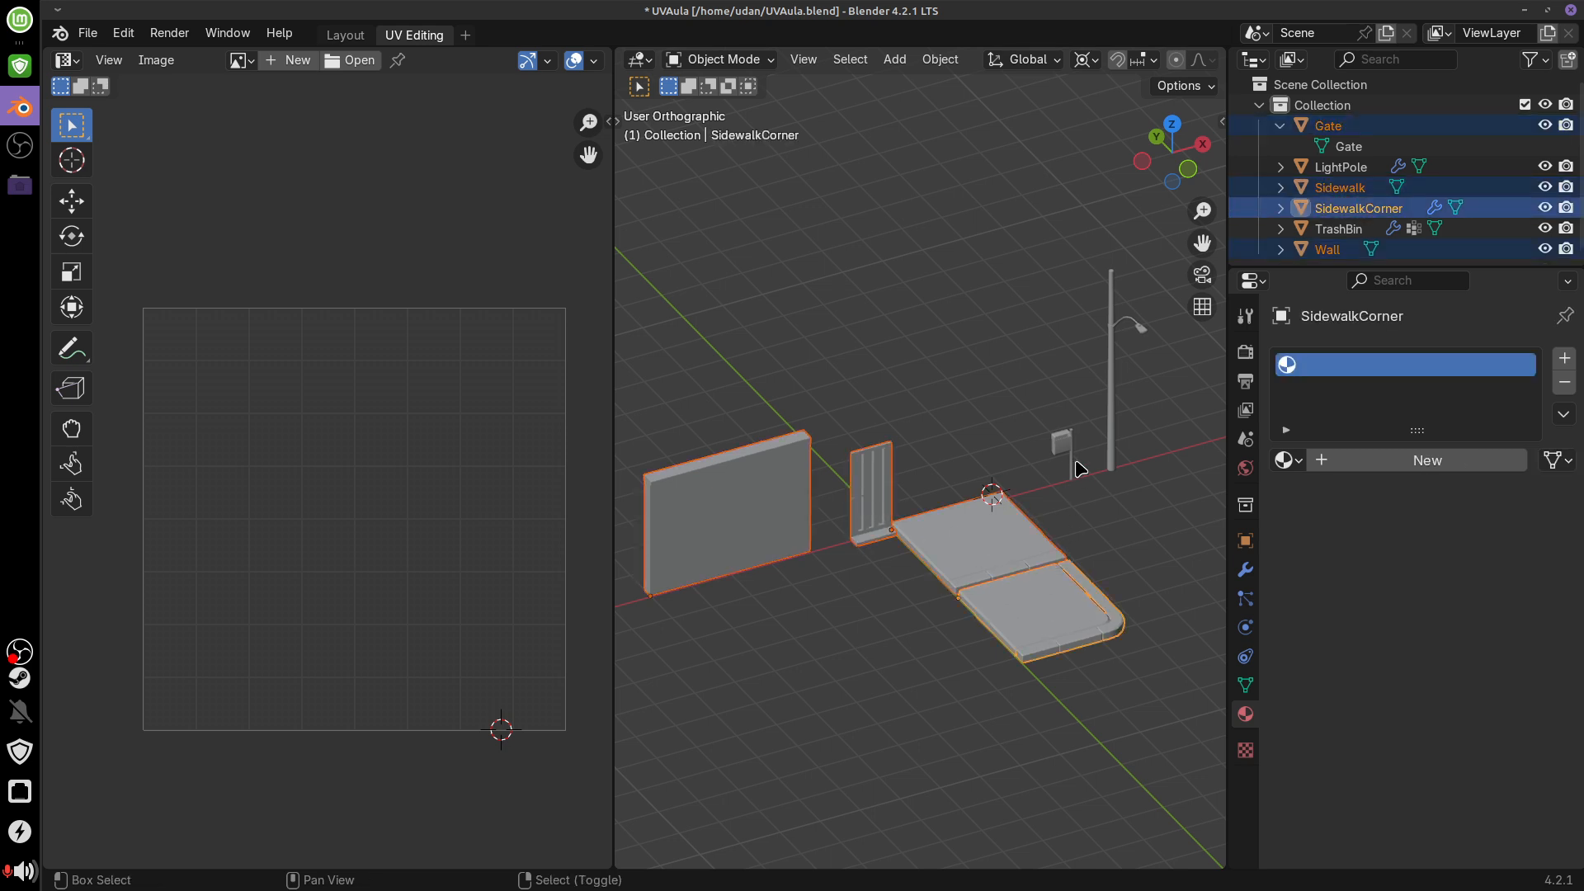
pyautogui.keyDown('shift'); pyautogui.click(1067, 446); pyautogui.keyUp('shift')
pyautogui.keyDown('shift'); pyautogui.click(1112, 406); pyautogui.keyUp('shift')
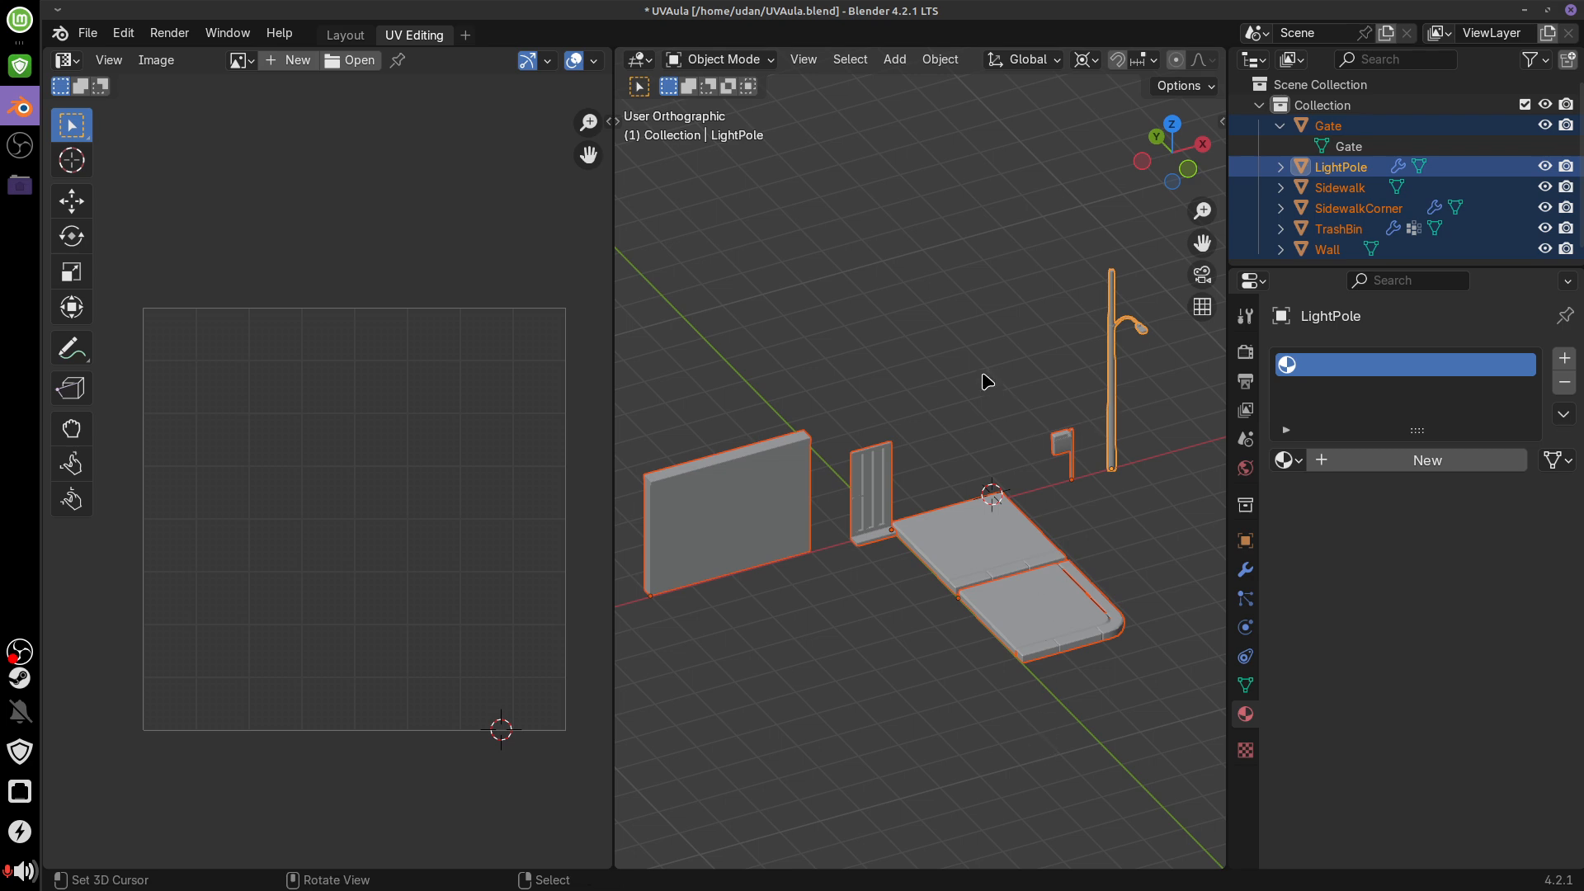
pyautogui.press('Tab')
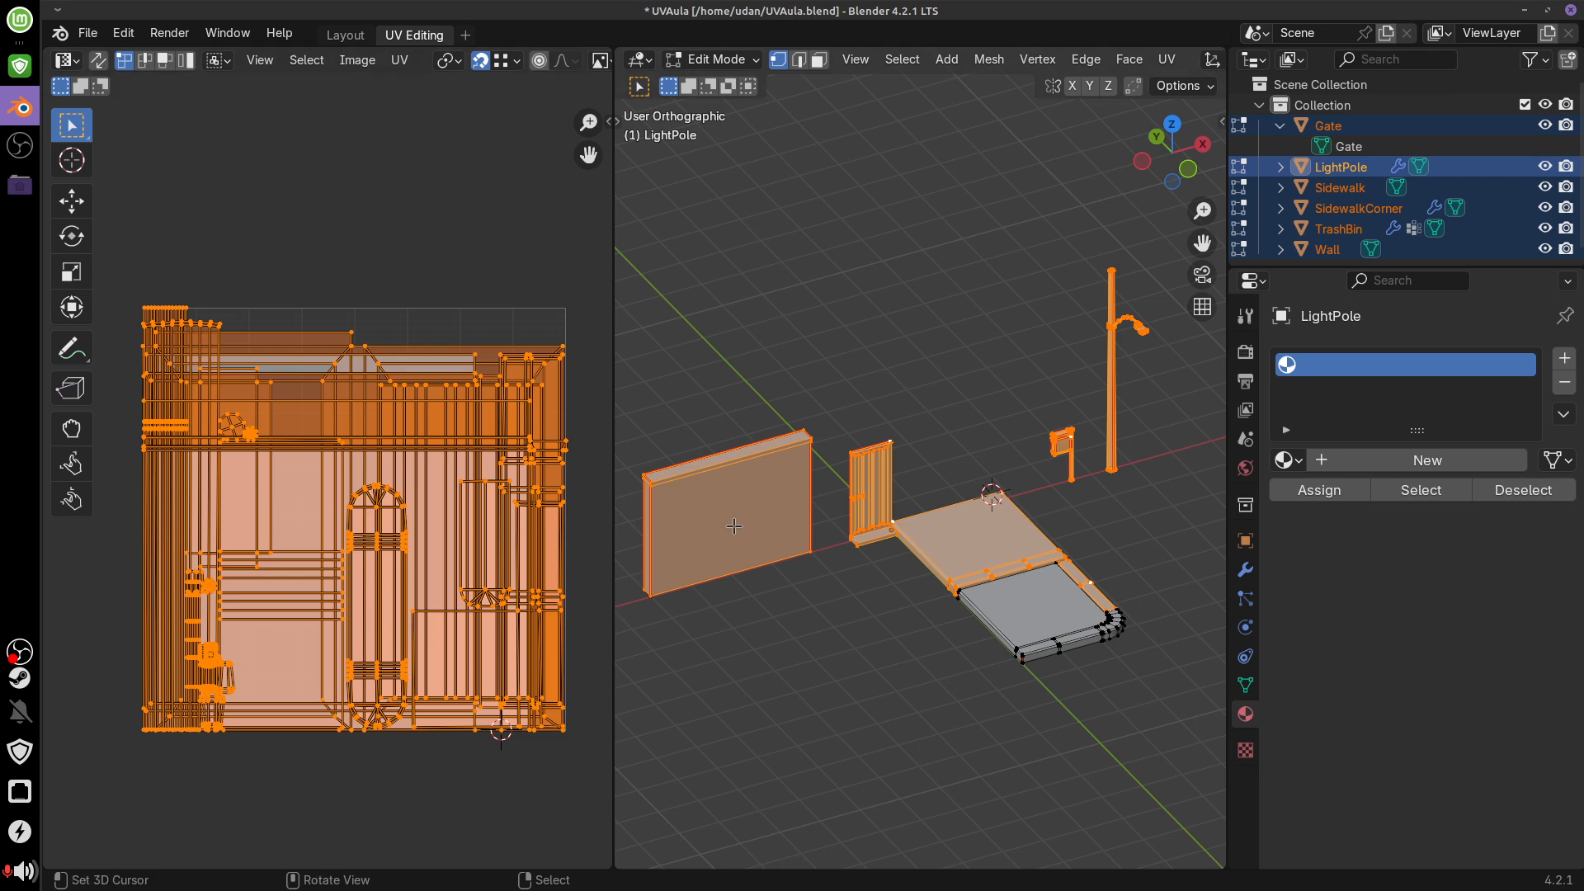
# Mark each of the six objects with a short freehand annotation and erase the marks
pyautogui.press('d')
pyautogui.moveTo(733, 511); pyautogui.dragTo(737, 509)
pyautogui.moveTo(876, 482); pyautogui.dragTo(873, 485)
pyautogui.moveTo(983, 535); pyautogui.dragTo(980, 537)
pyautogui.moveTo(1046, 592); pyautogui.dragTo(1042, 594)
pyautogui.moveTo(1061, 427); pyautogui.dragTo(1062, 429)
pyautogui.moveTo(1127, 387); pyautogui.dragTo(1124, 391)
pyautogui.moveTo(1124, 437)
pyautogui.mouseDown(button='right')
pyautogui.moveTo(1128, 453)
pyautogui.moveTo(1023, 540)
pyautogui.moveTo(947, 501)
pyautogui.moveTo(602, 500)
pyautogui.mouseUp(button='right')
# Outline the two upper UV regions, label them and the matching objects 1 and 2 with annotations, and erase these notes
pyautogui.moveTo(140, 308)
pyautogui.mouseDown()
pyautogui.moveTo(145, 380)
pyautogui.moveTo(353, 486)
pyautogui.moveTo(347, 330)
pyautogui.moveTo(169, 308)
pyautogui.mouseUp()
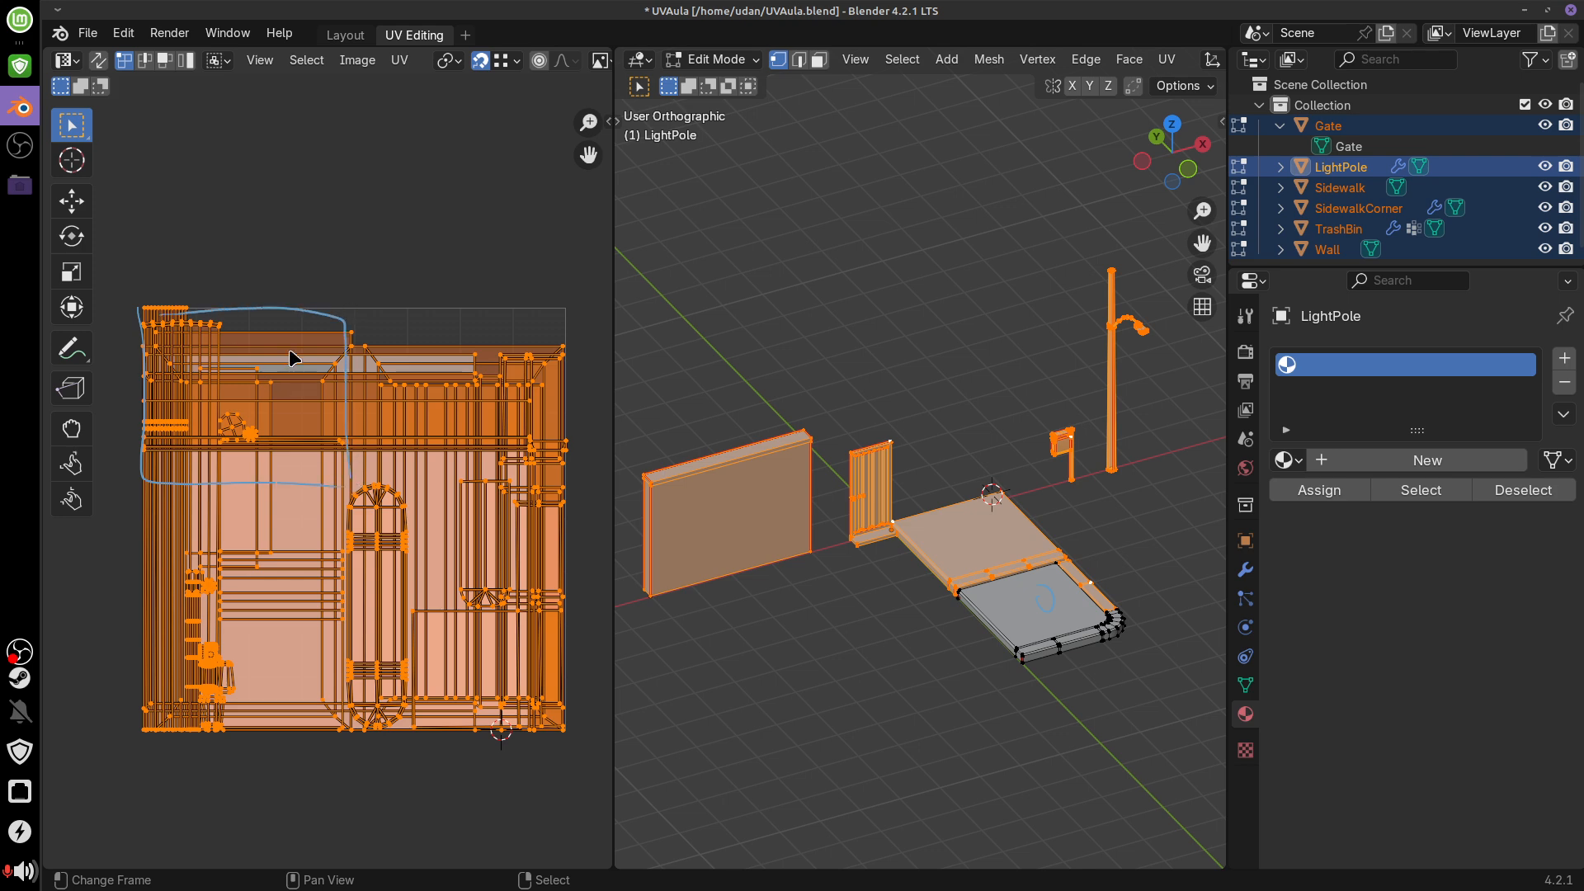
pyautogui.moveTo(357, 336)
pyautogui.mouseDown()
pyautogui.moveTo(495, 494)
pyautogui.moveTo(493, 300)
pyautogui.moveTo(462, 301)
pyautogui.mouseUp()
pyautogui.moveTo(700, 388); pyautogui.dragTo(714, 426)
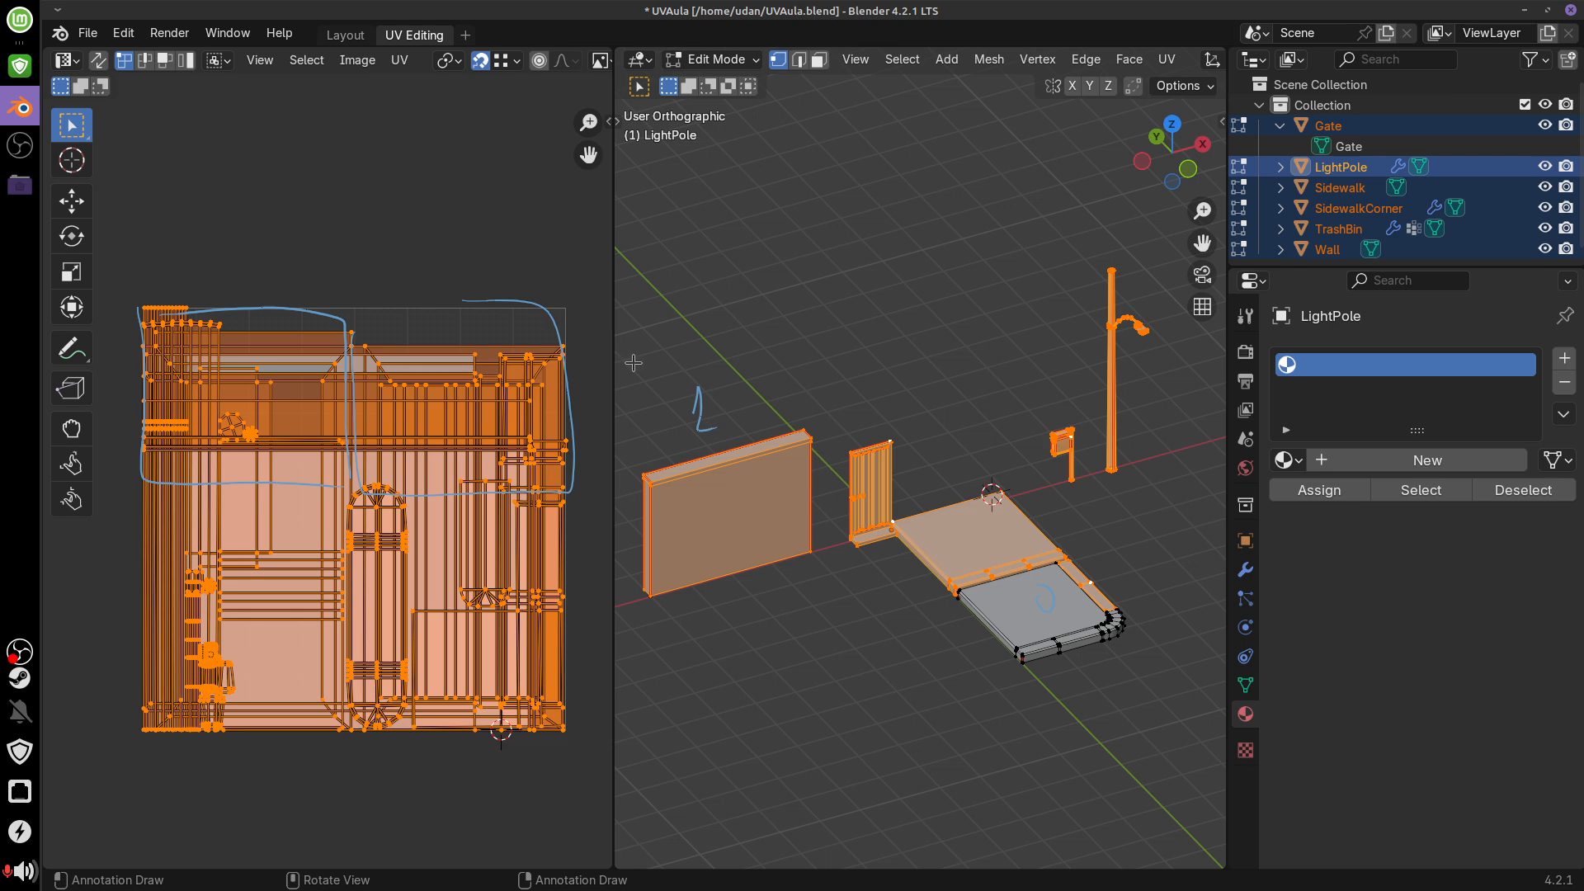
pyautogui.moveTo(221, 234); pyautogui.dragTo(244, 264)
pyautogui.moveTo(956, 454); pyautogui.dragTo(979, 480)
pyautogui.moveTo(441, 237)
pyautogui.mouseDown()
pyautogui.moveTo(452, 258)
pyautogui.moveTo(471, 247)
pyautogui.mouseUp()
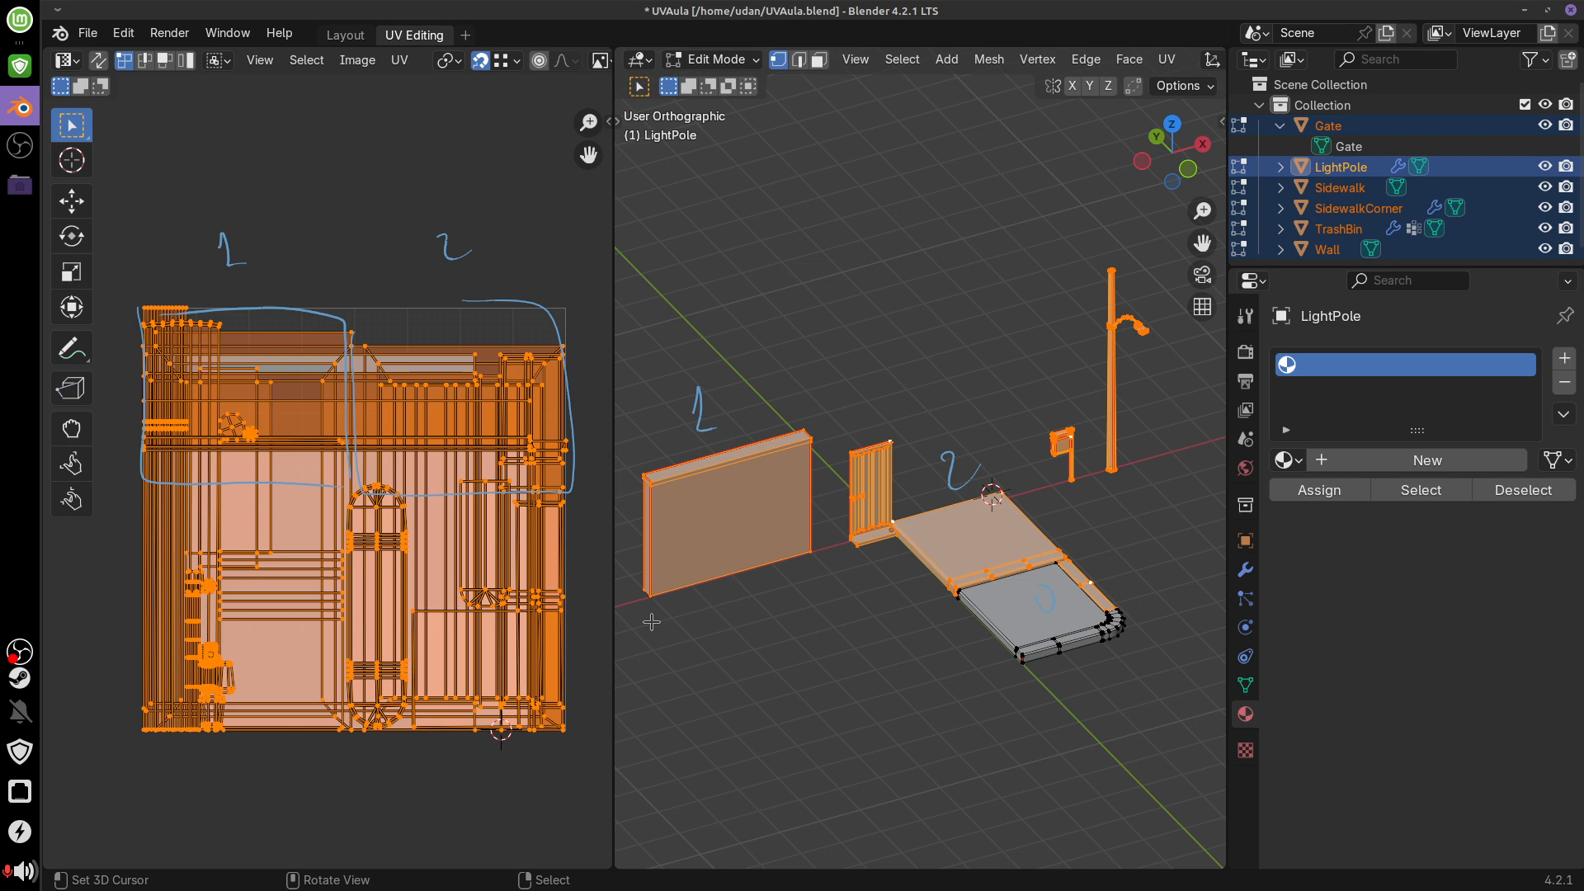
pyautogui.moveTo(431, 291)
pyautogui.mouseDown(button='right')
pyautogui.moveTo(555, 337)
pyautogui.moveTo(552, 376)
pyautogui.moveTo(437, 229)
pyautogui.moveTo(357, 367)
pyautogui.moveTo(412, 488)
pyautogui.moveTo(153, 463)
pyautogui.moveTo(198, 315)
pyautogui.moveTo(205, 219)
pyautogui.moveTo(244, 261)
pyautogui.mouseUp(button='right')
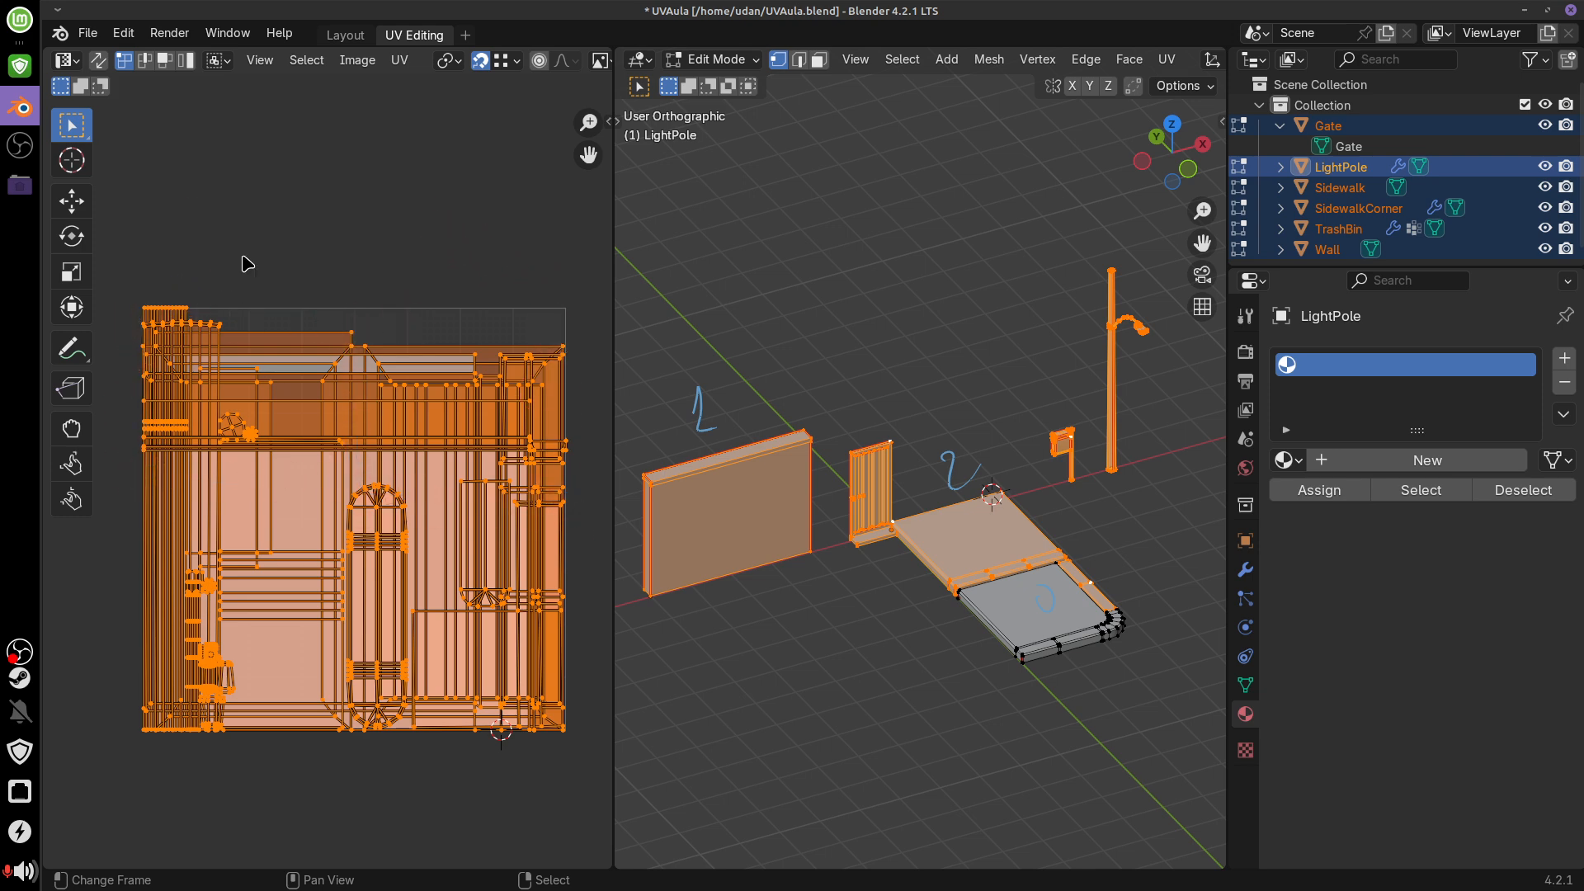
pyautogui.moveTo(711, 408)
pyautogui.mouseDown(button='right')
pyautogui.moveTo(887, 477)
pyautogui.moveTo(953, 446)
pyautogui.mouseUp(button='right')
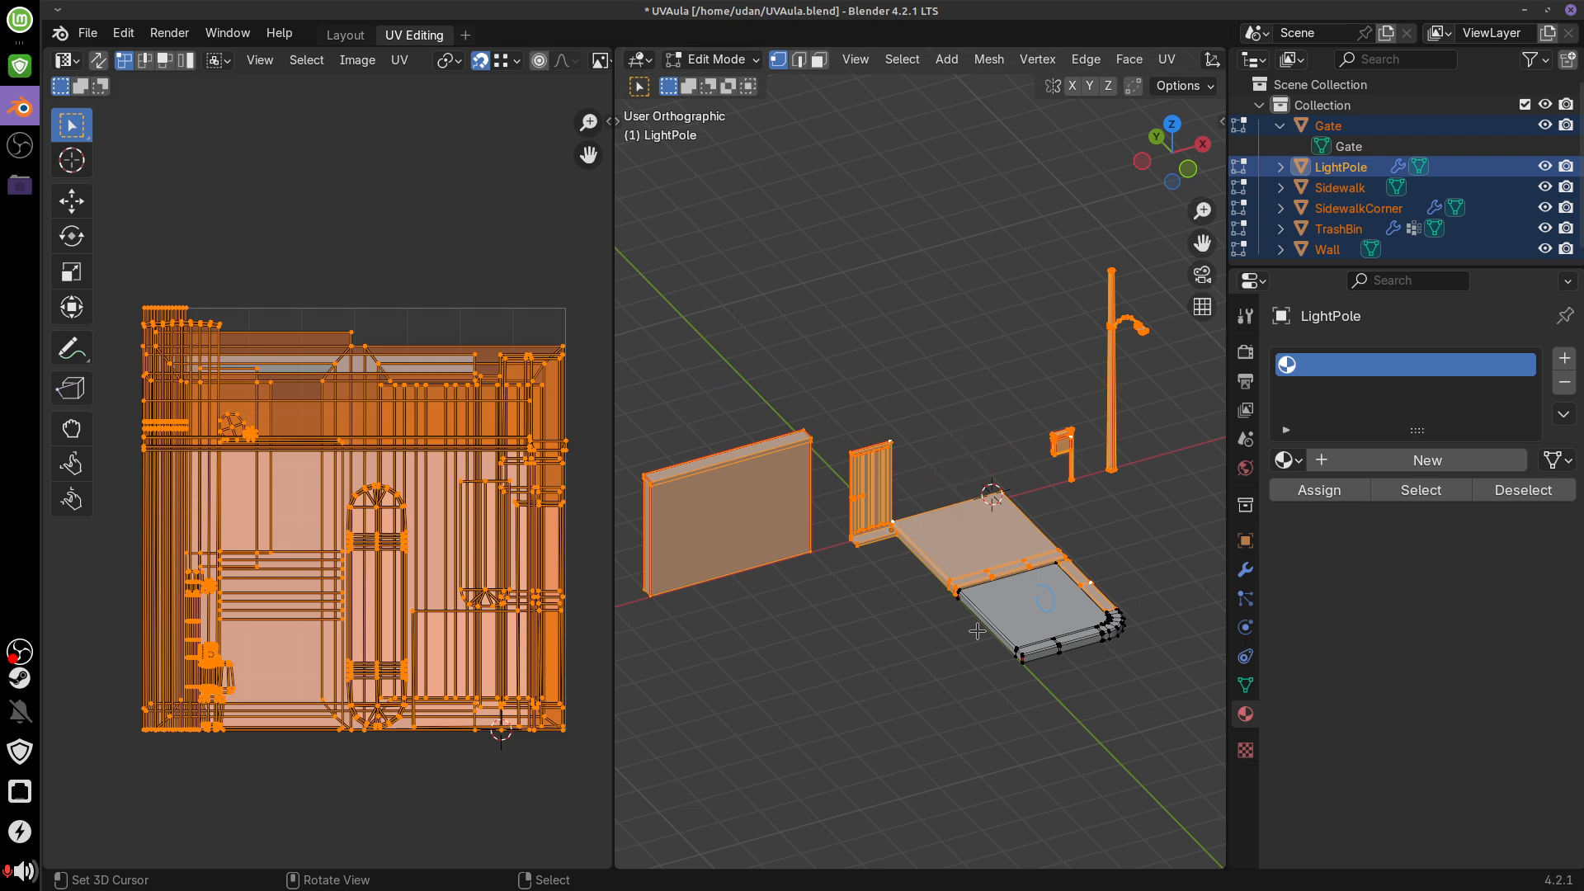
# Return to Object Mode and select only the wall
pyautogui.press('Tab')
pyautogui.click(747, 516)
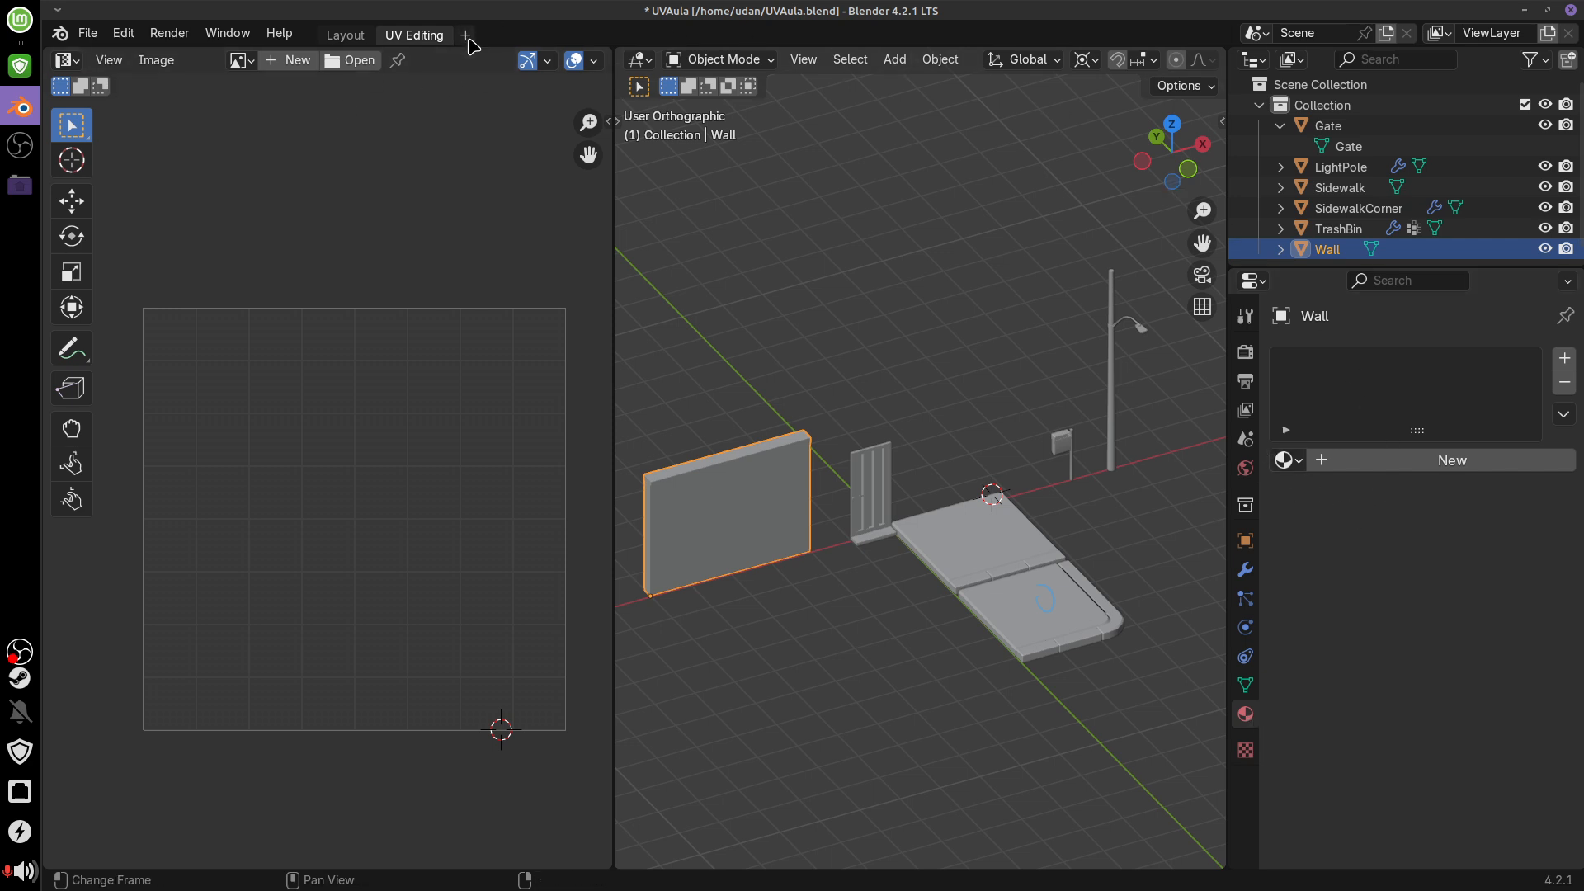
# Open a second Blender instance to view the default workspaces and switch back to the UVAula file
pyautogui.click(20, 19)
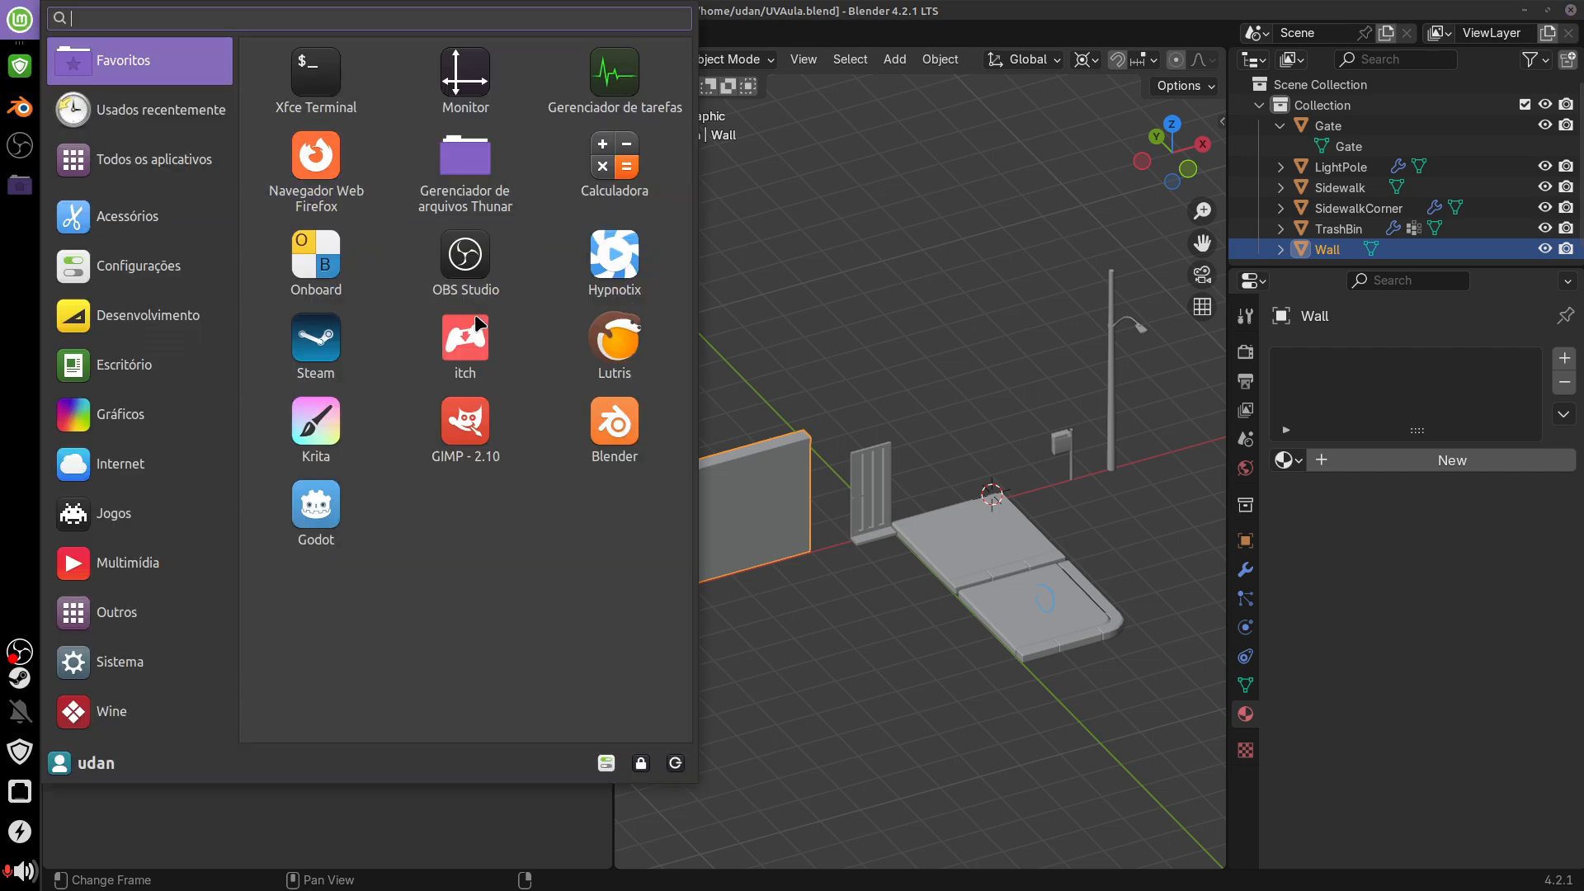
pyautogui.click(641, 438)
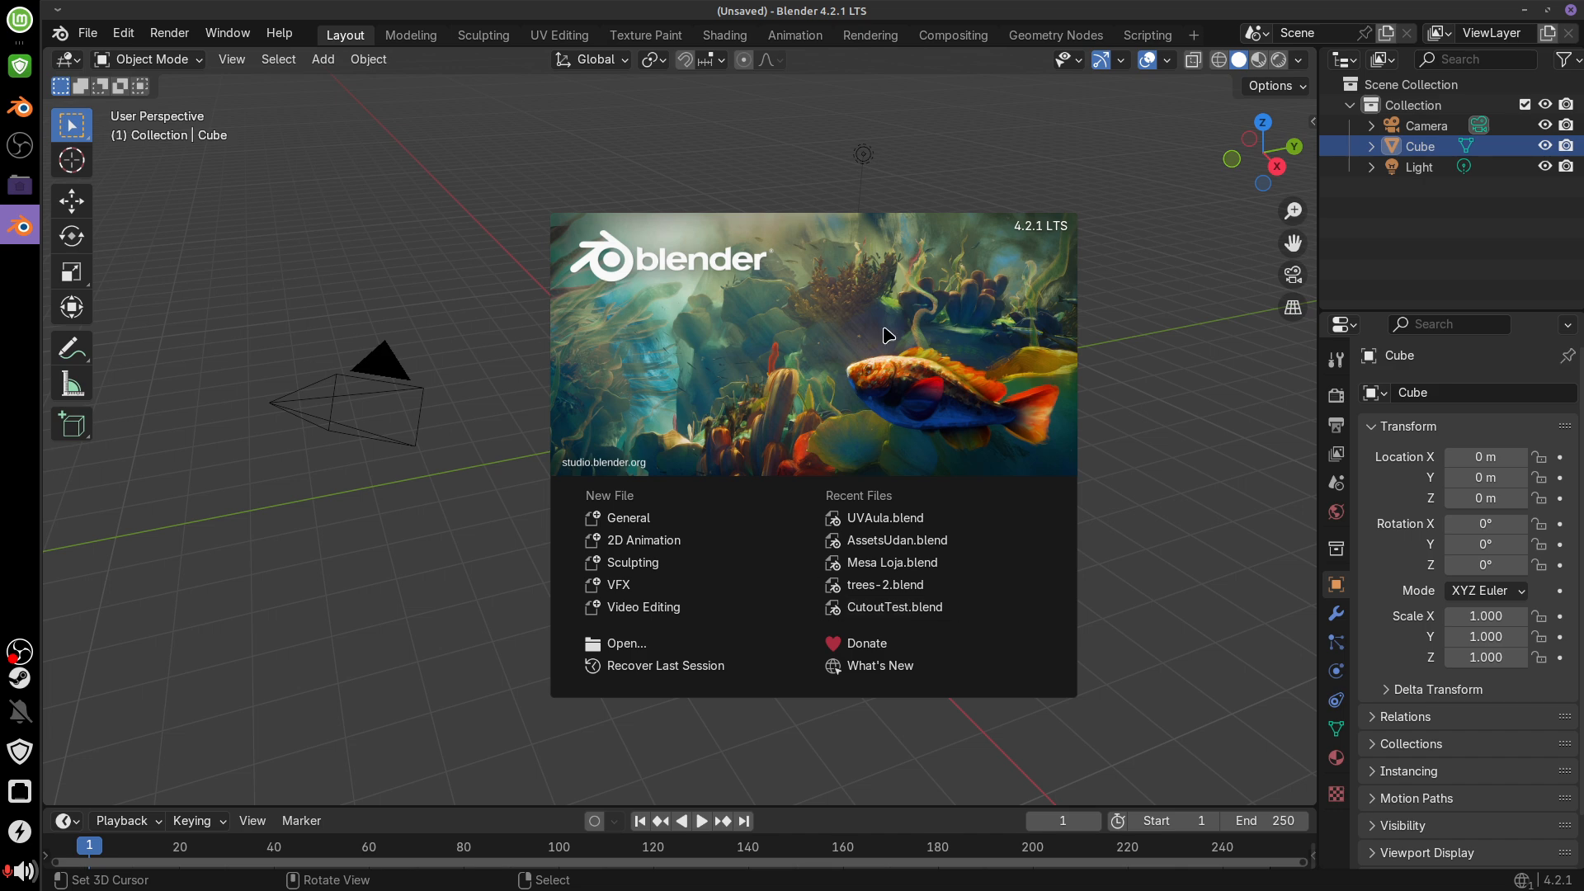
pyautogui.click(737, 37)
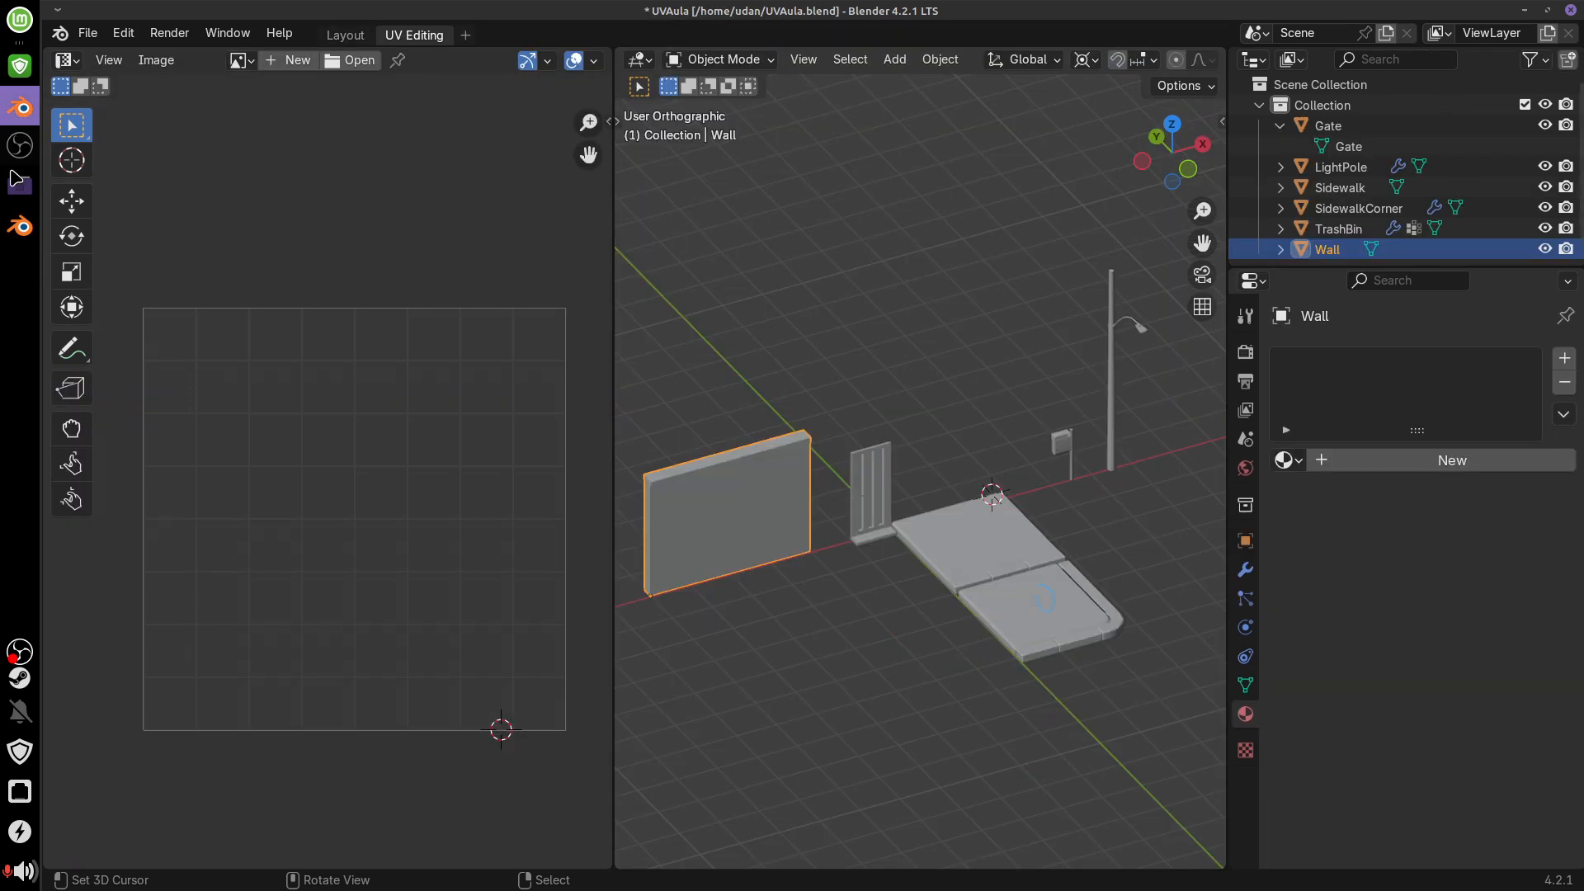
pyautogui.click(20, 107)
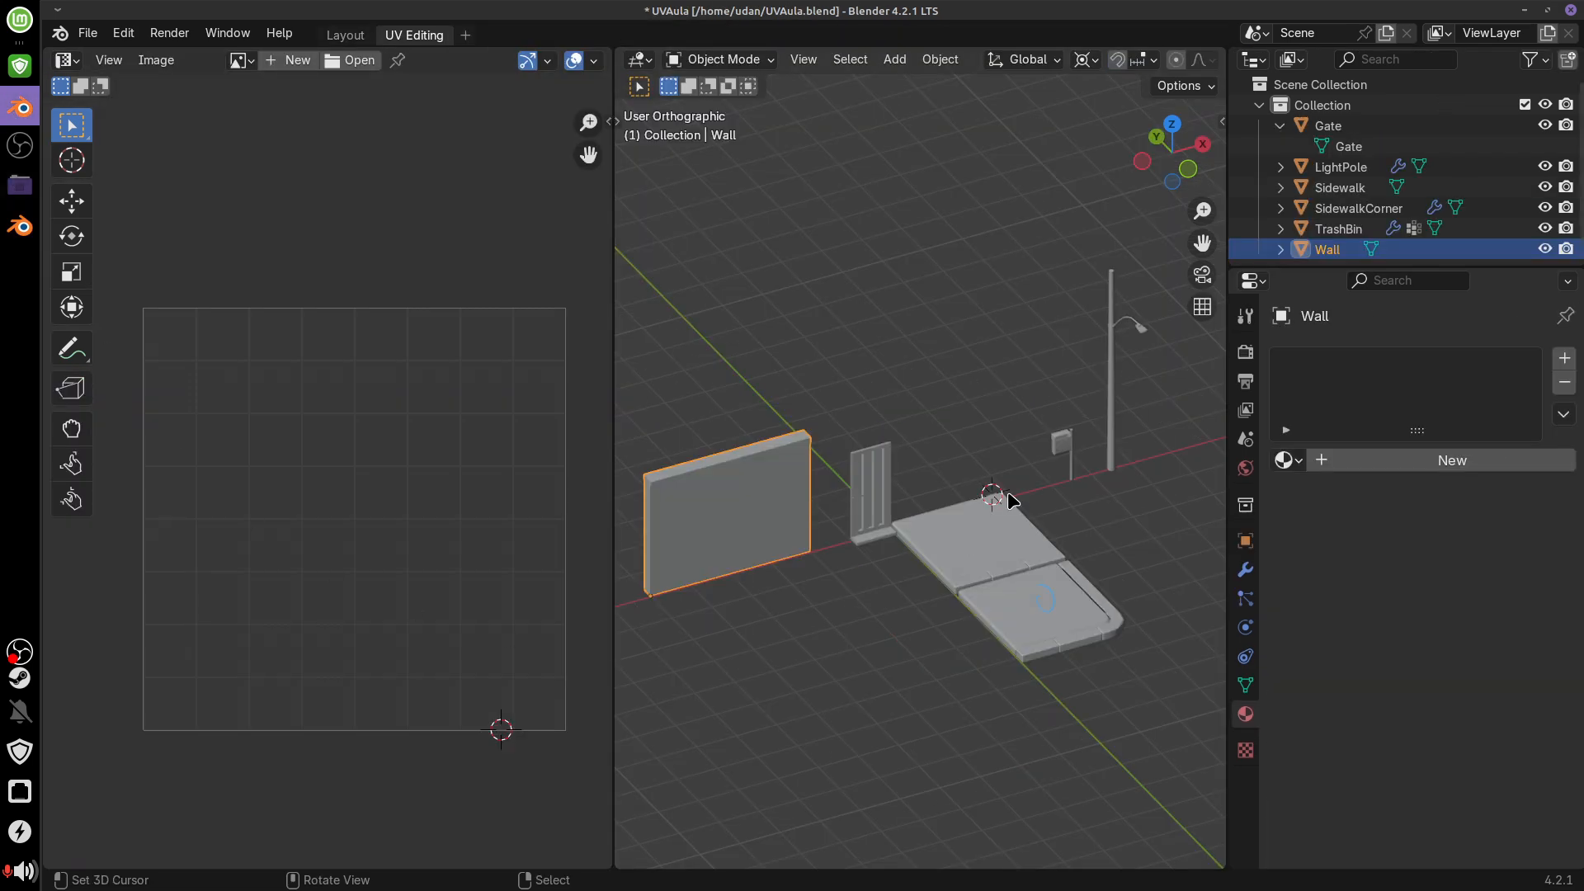
# Add the General Shading workspace to the file
pyautogui.click(470, 41)
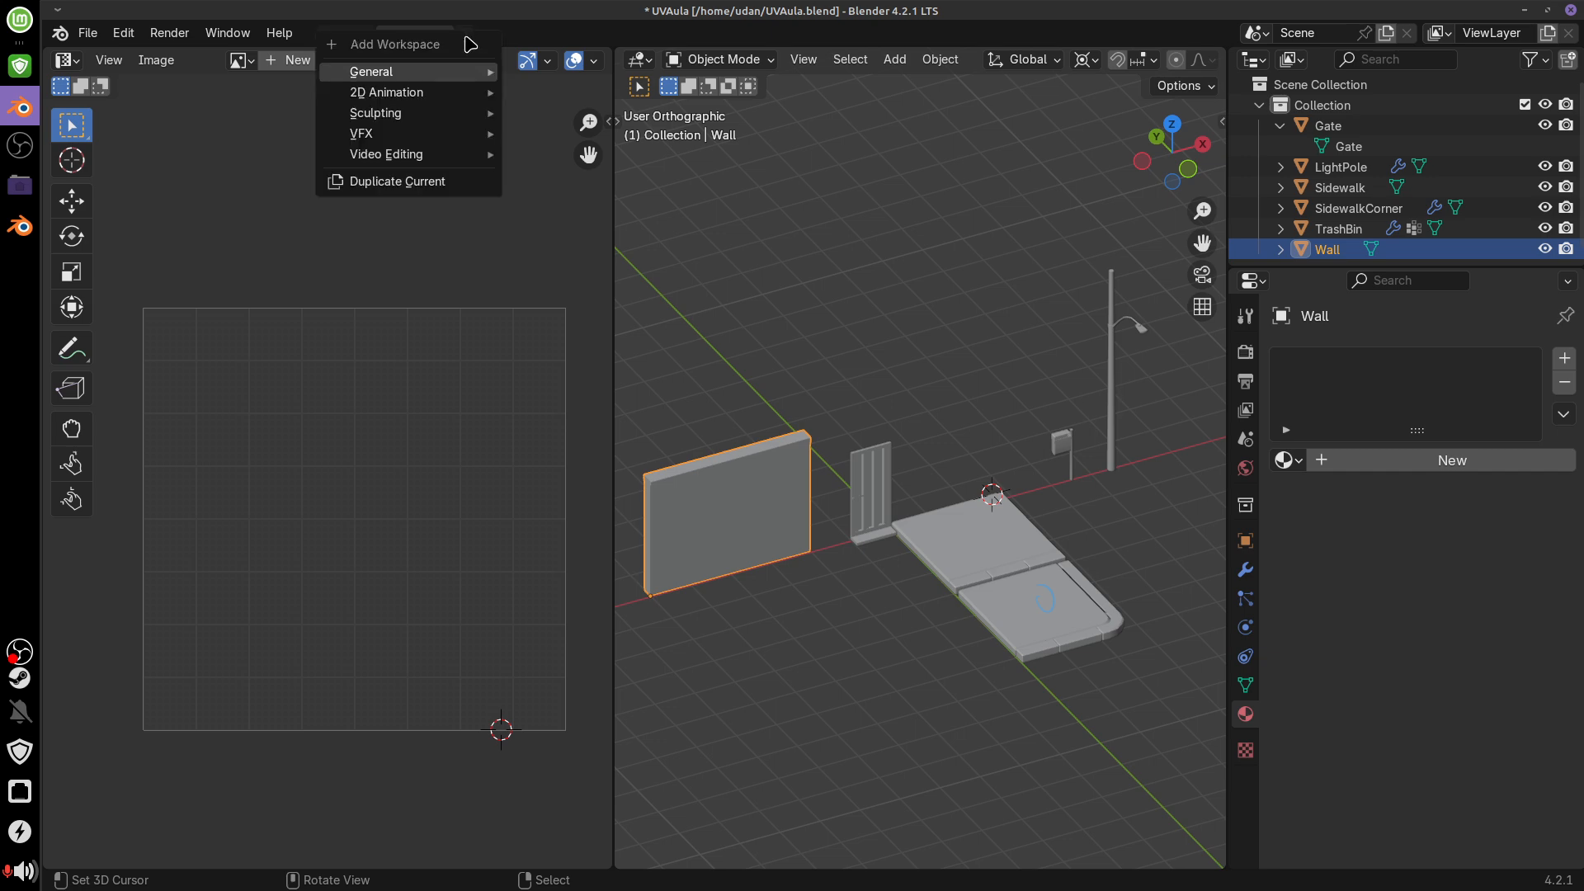
pyautogui.moveTo(472, 72)
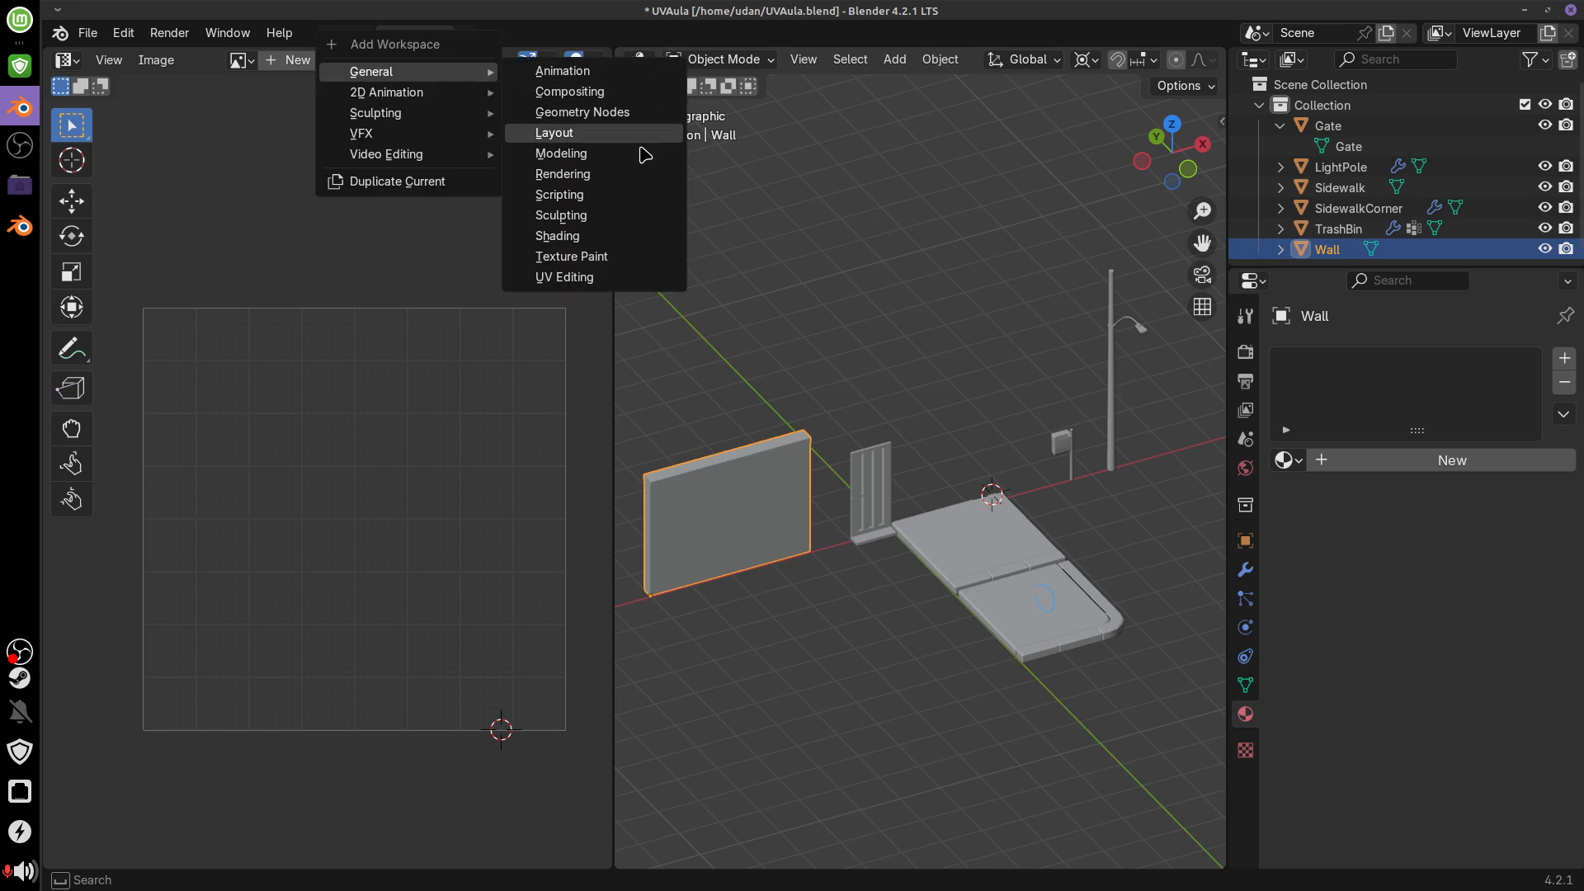
pyautogui.click(635, 242)
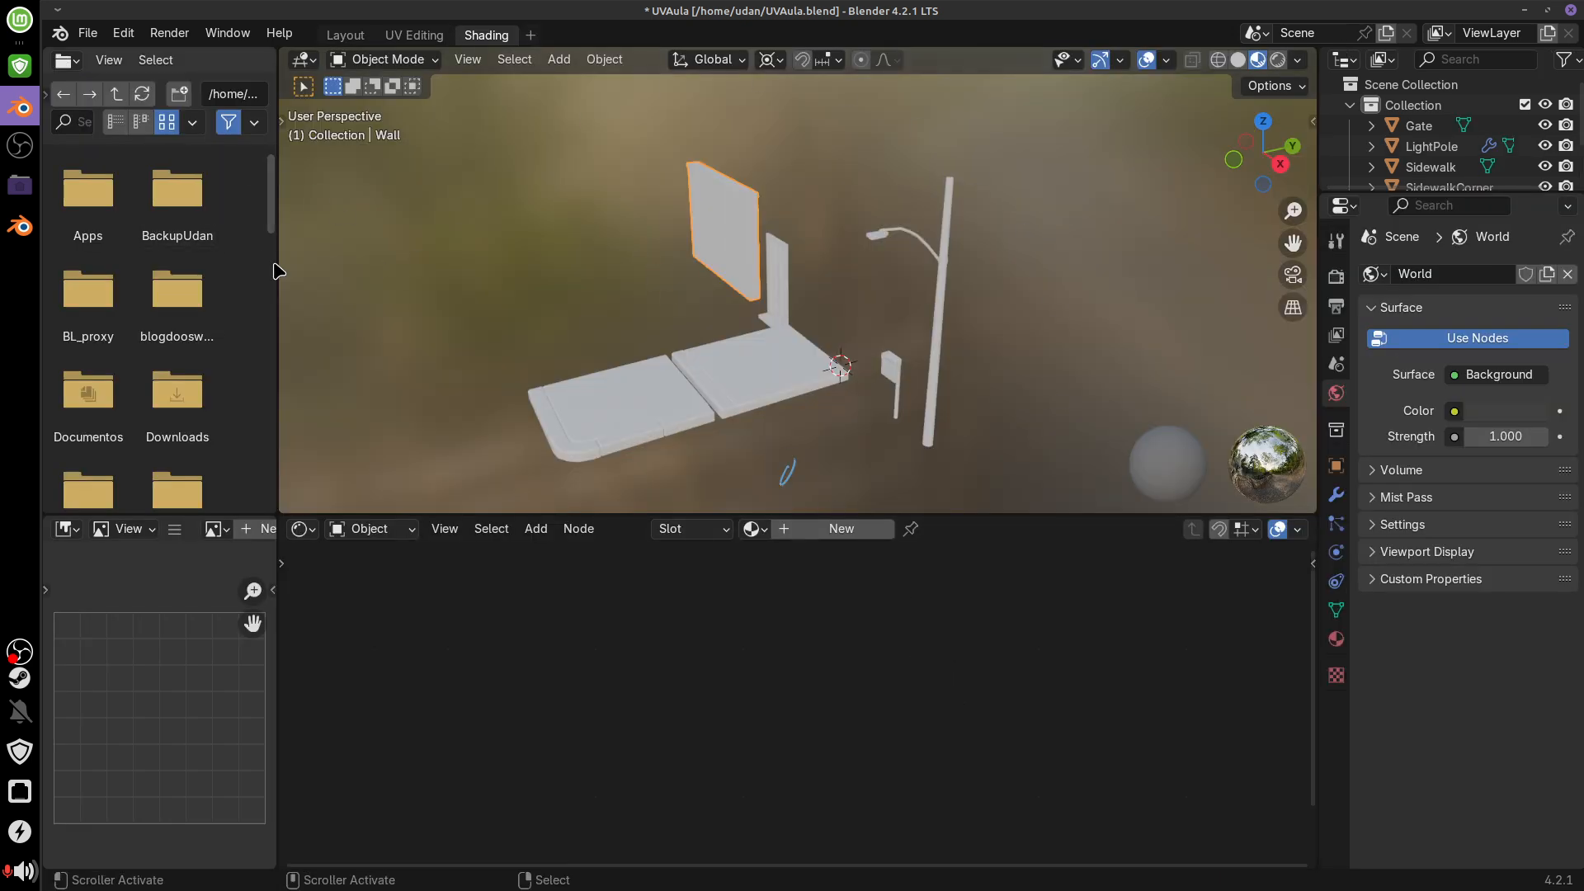
# Resize the Shading workspace areas to widen the file browser and properties and enlarge the node editor and outliner
pyautogui.moveTo(284, 284); pyautogui.dragTo(346, 284)
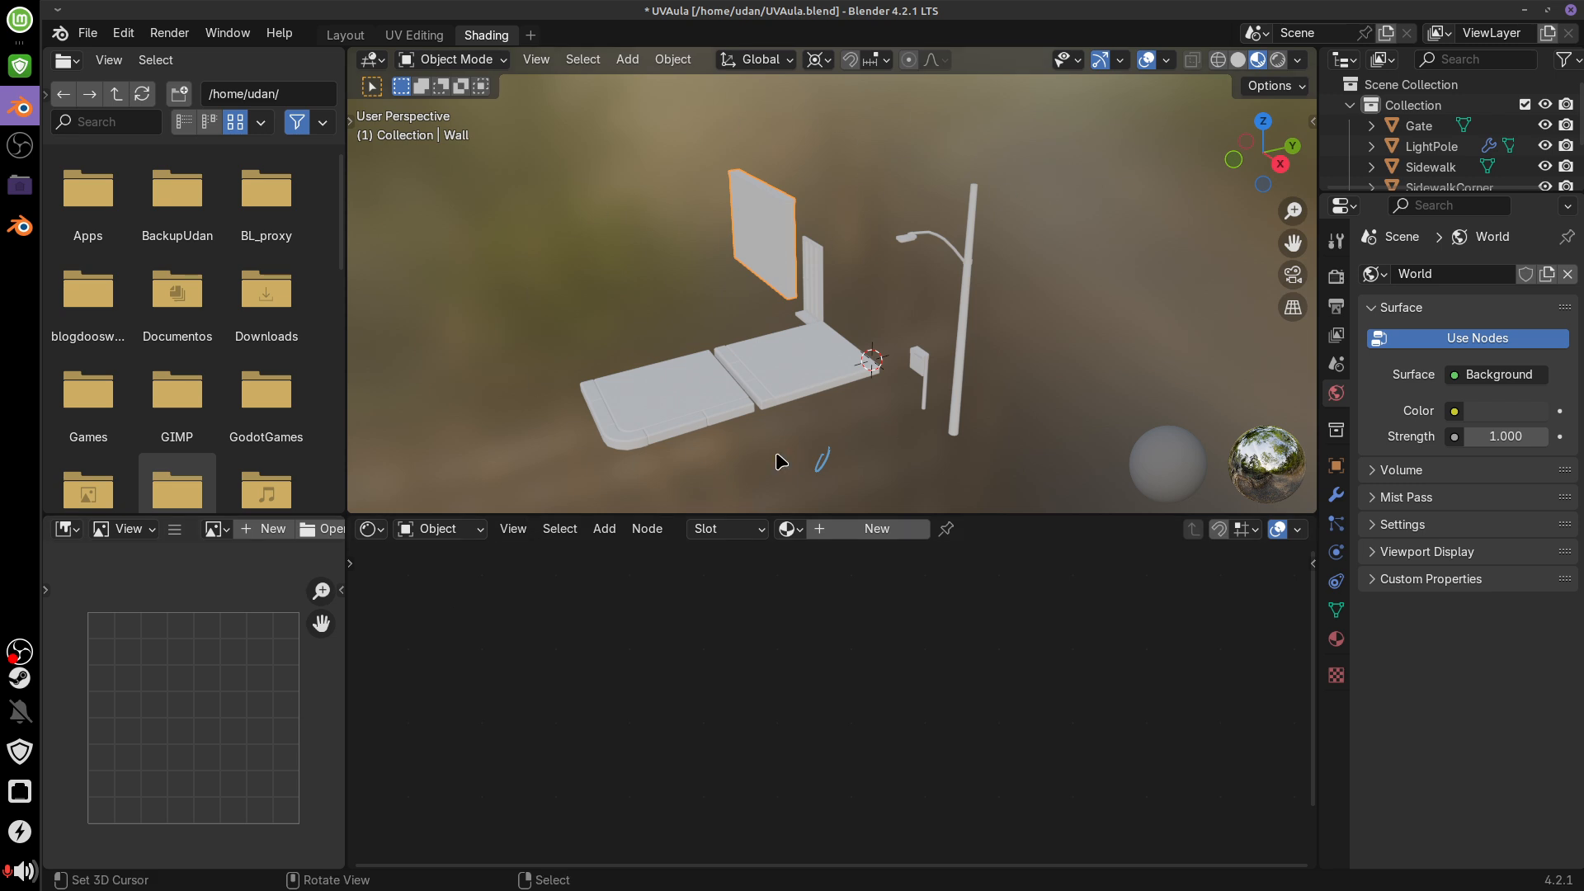
pyautogui.moveTo(856, 372)
pyautogui.mouseDown(button='middle')
pyautogui.moveTo(1000, 336)
pyautogui.moveTo(948, 339)
pyautogui.moveTo(927, 368)
pyautogui.moveTo(907, 365)
pyautogui.mouseUp(button='middle')
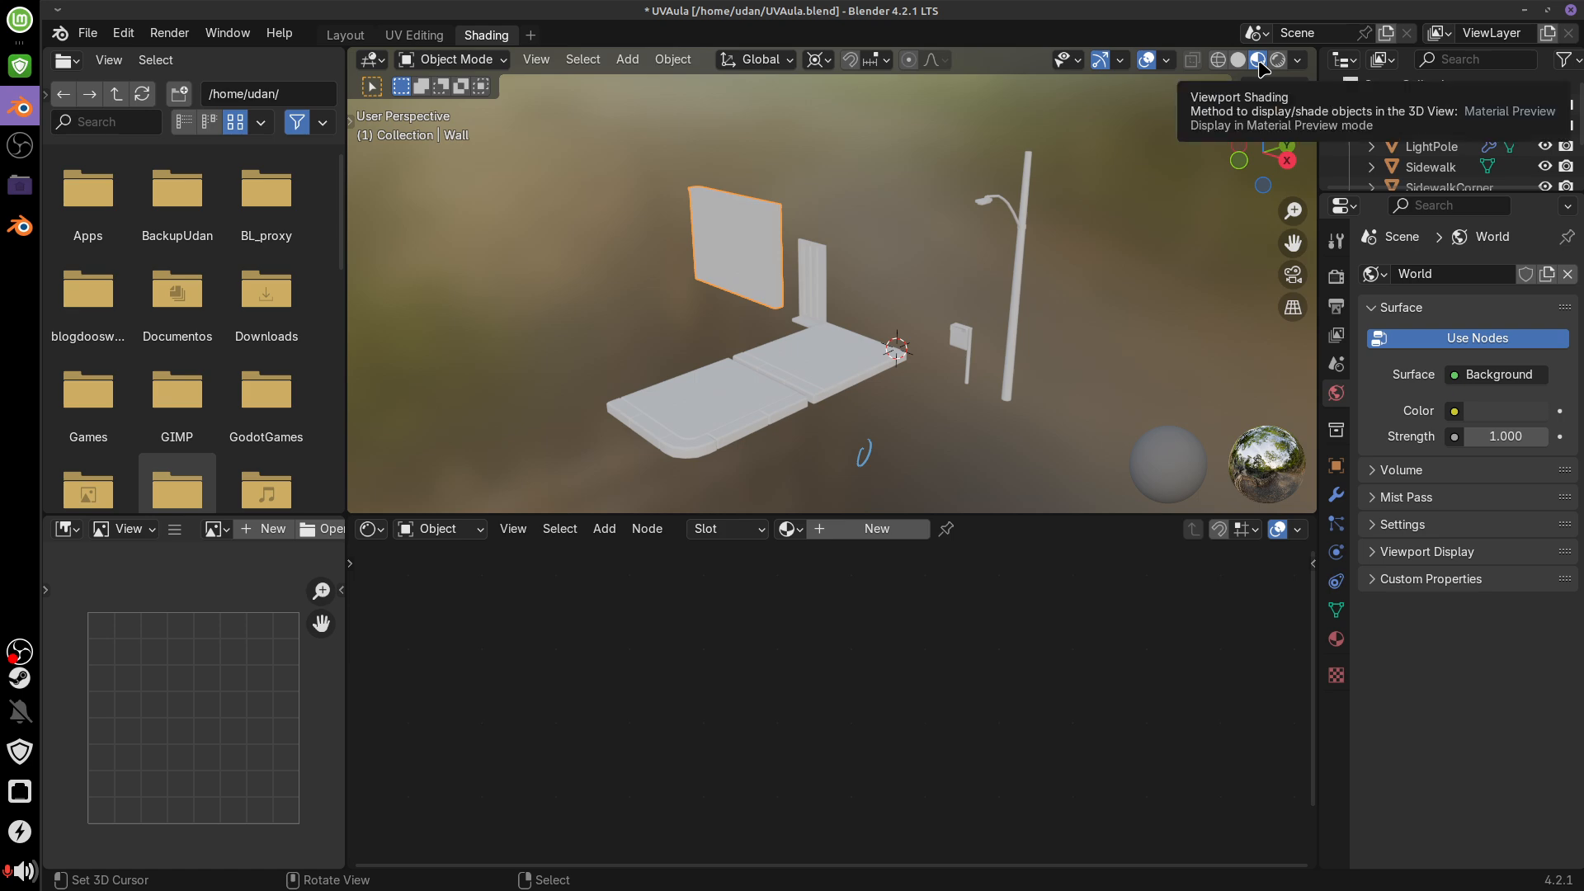
pyautogui.moveTo(792, 513); pyautogui.dragTo(793, 477)
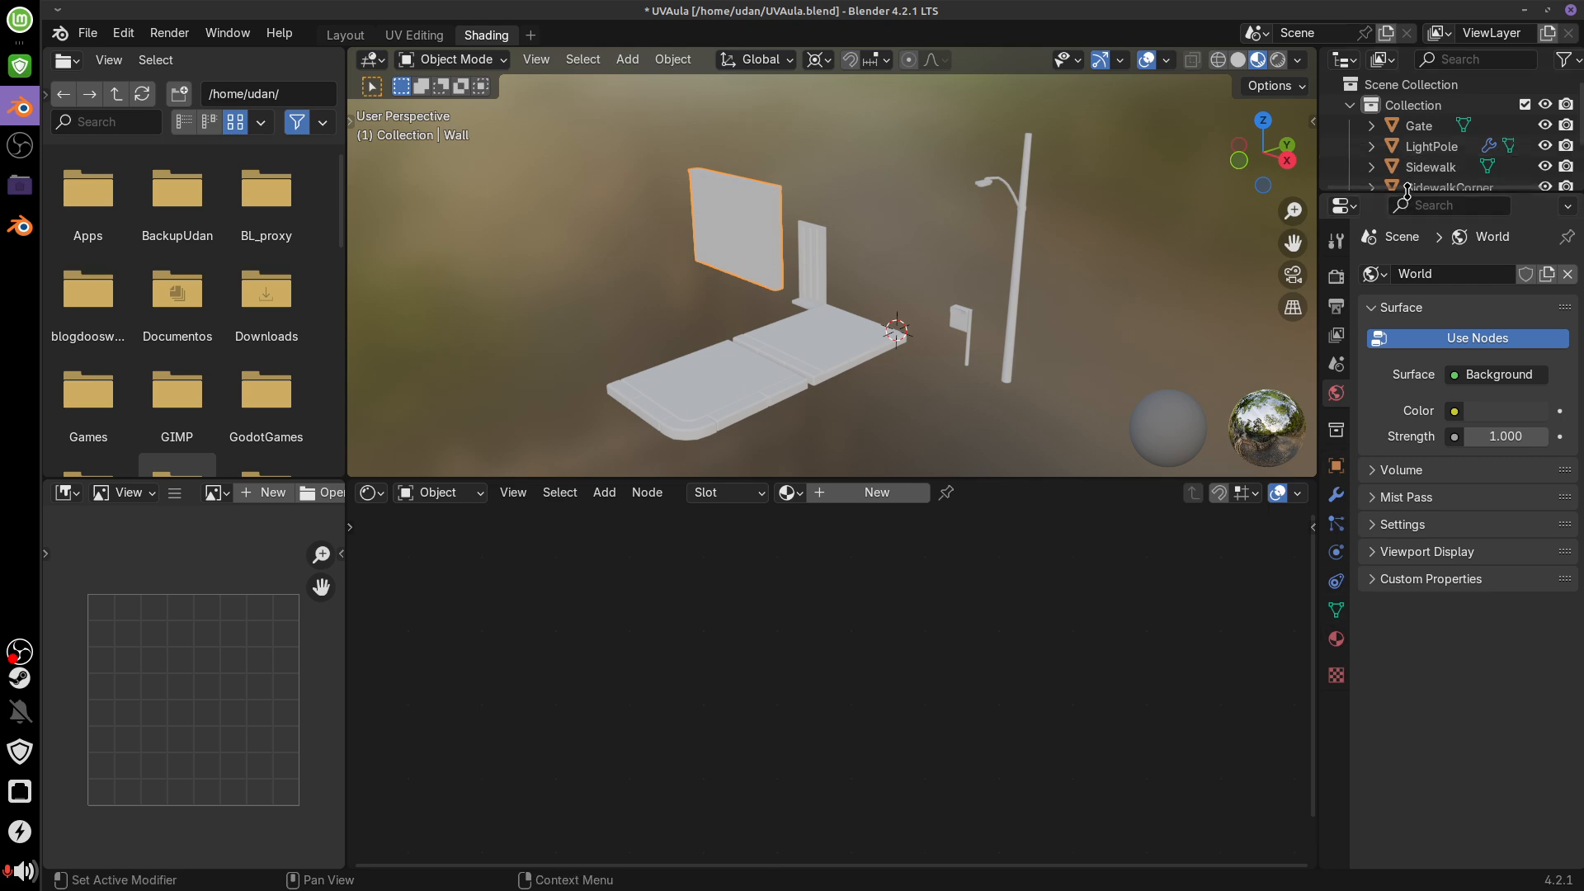
pyautogui.moveTo(1408, 192)
pyautogui.mouseDown()
pyautogui.moveTo(1427, 309)
pyautogui.moveTo(1417, 209)
pyautogui.mouseUp()
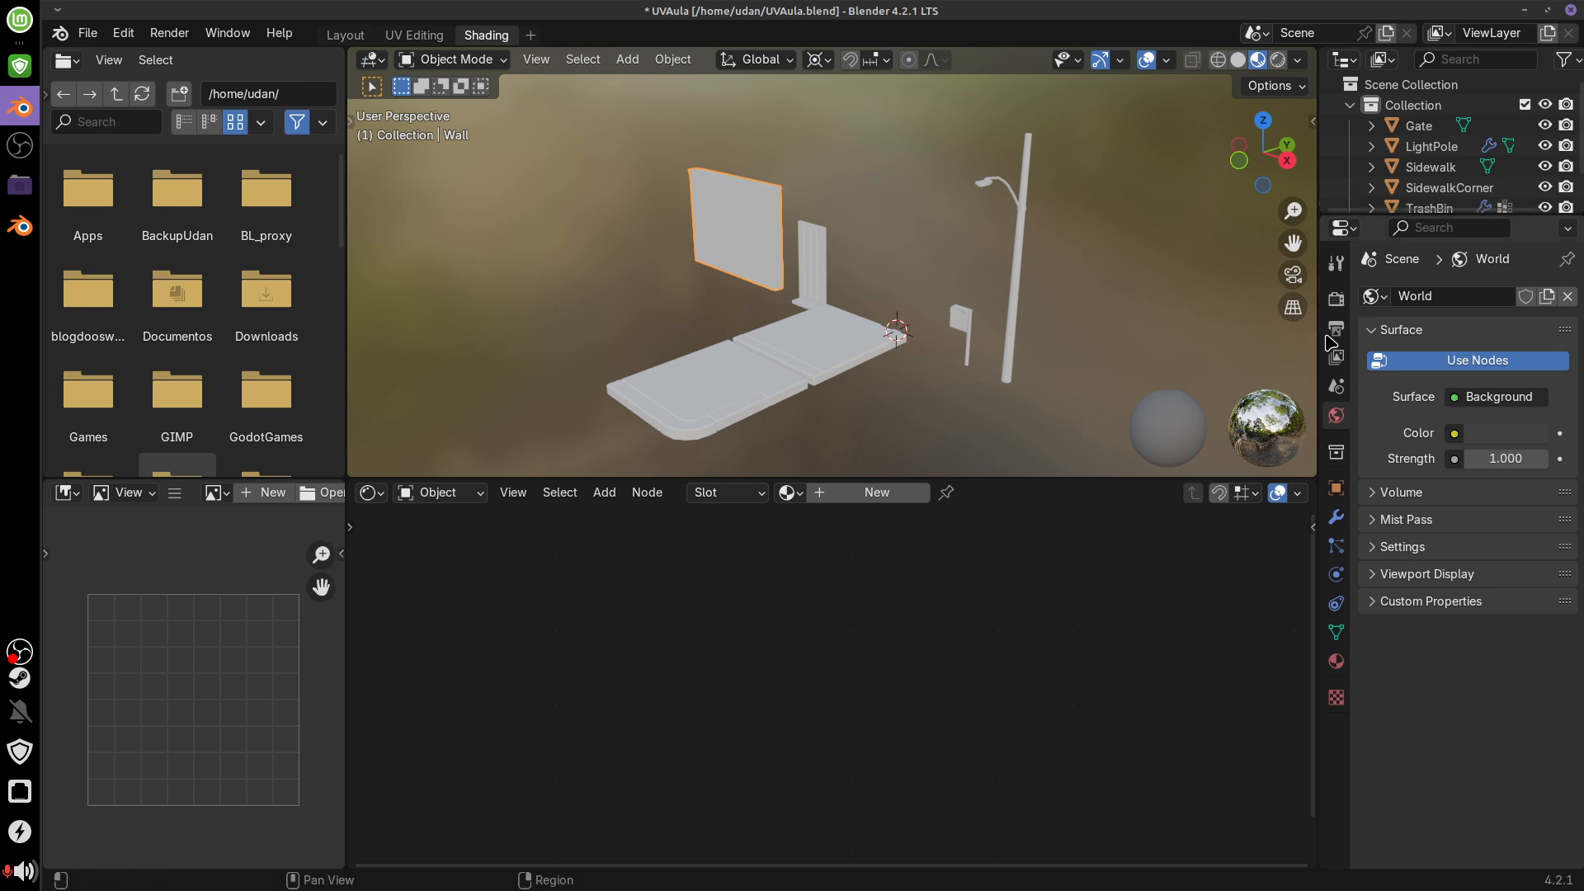
pyautogui.moveTo(1320, 369); pyautogui.dragTo(1292, 386)
# Create a new material on the wall and name it Atlas
pyautogui.click(1307, 661)
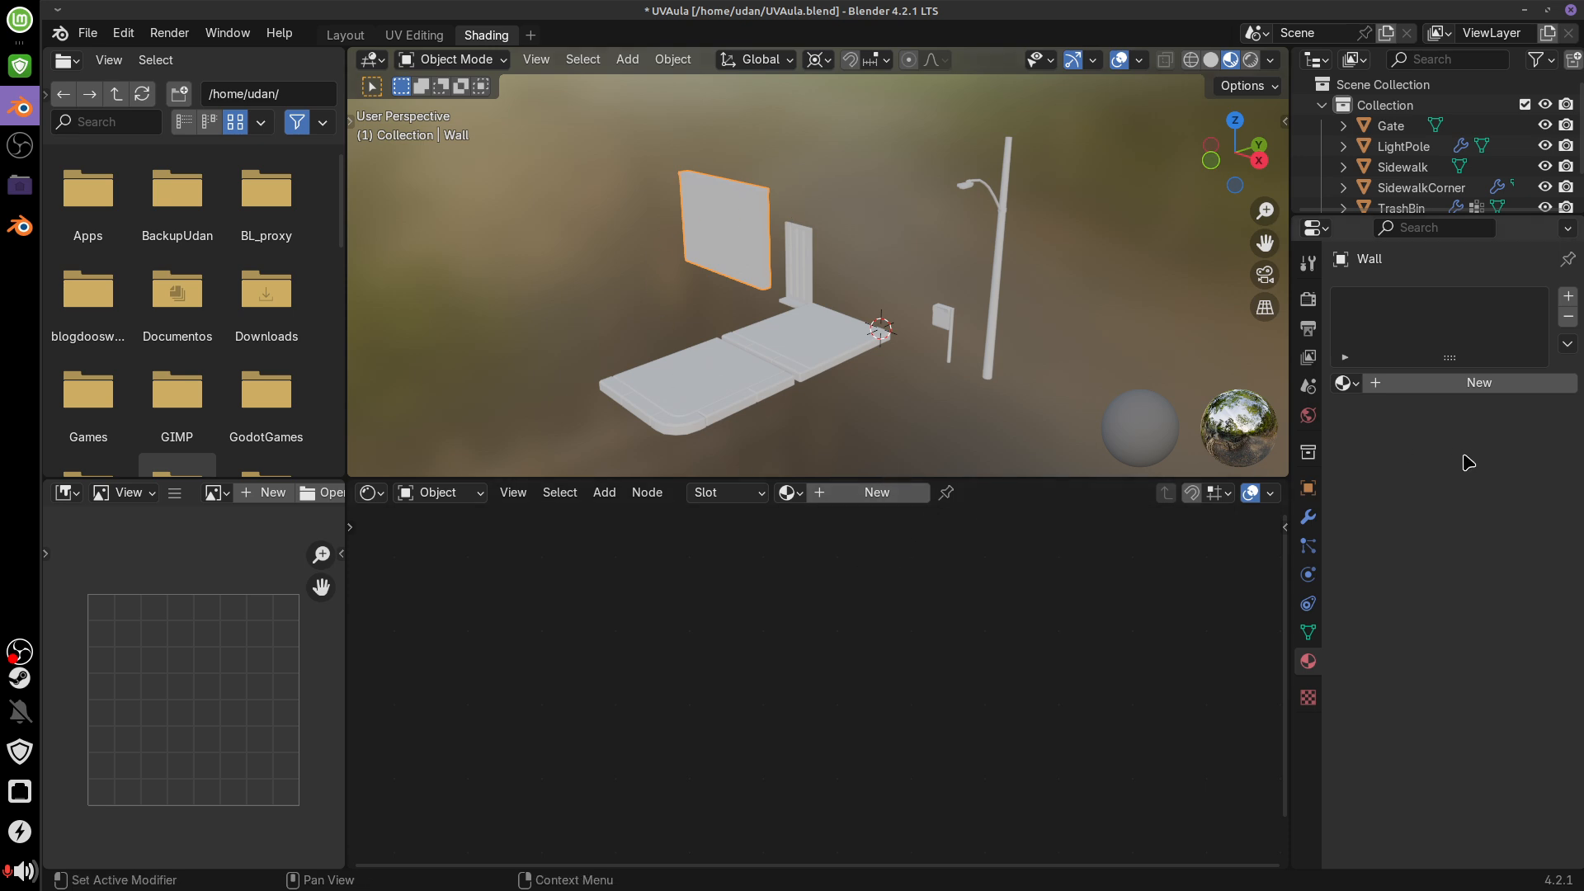
pyautogui.click(877, 493)
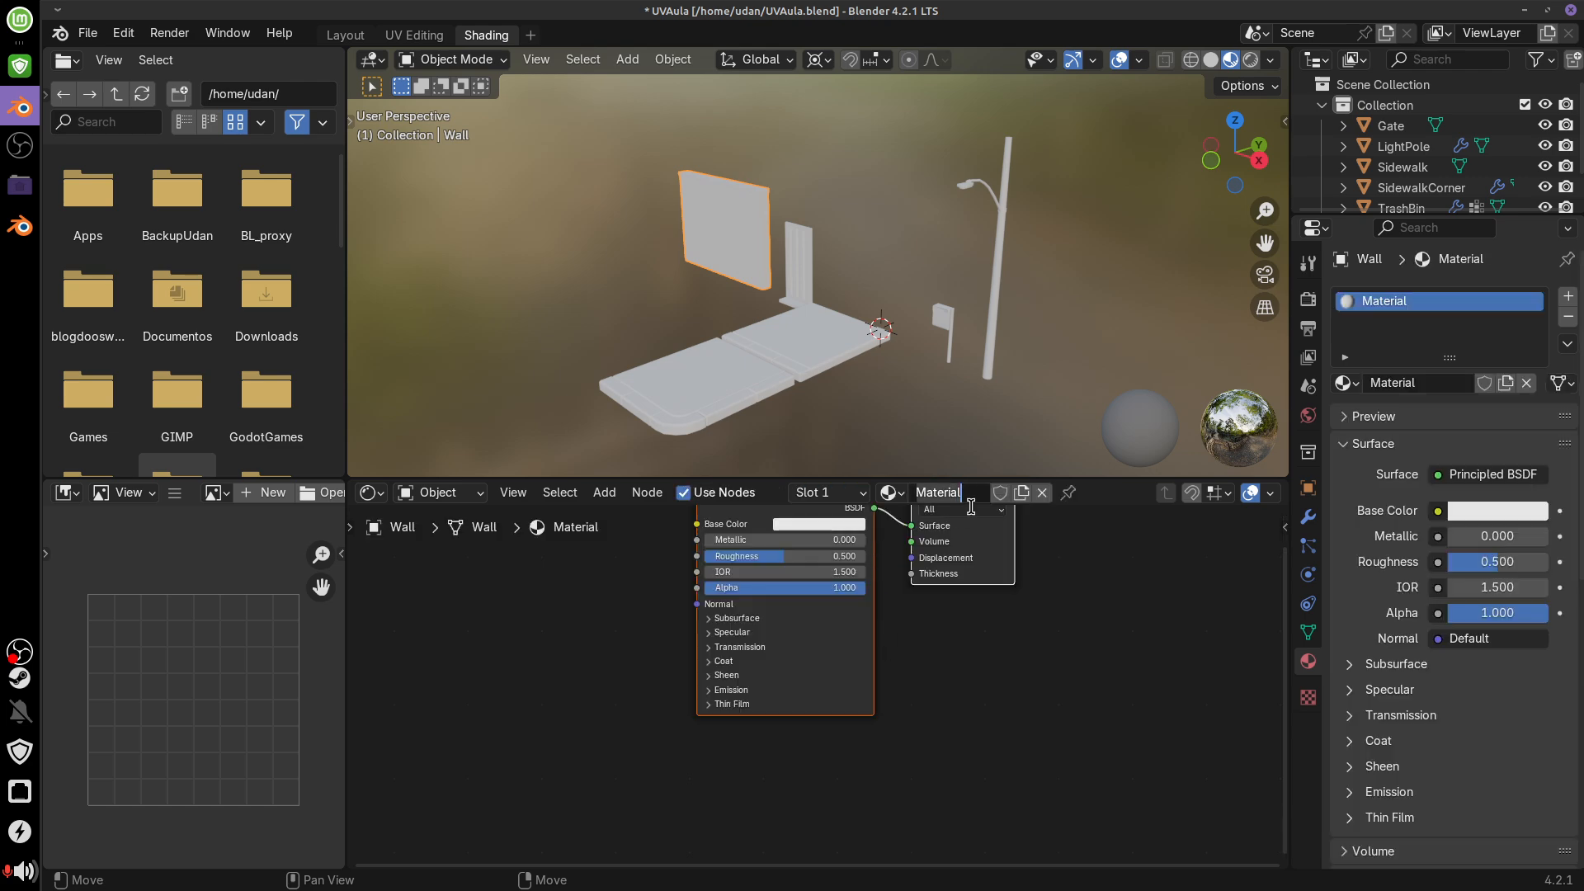
pyautogui.press('BackSpace')
pyautogui.press('Return')
pyautogui.moveTo(1012, 646); pyautogui.dragTo(1032, 741, button='middle')
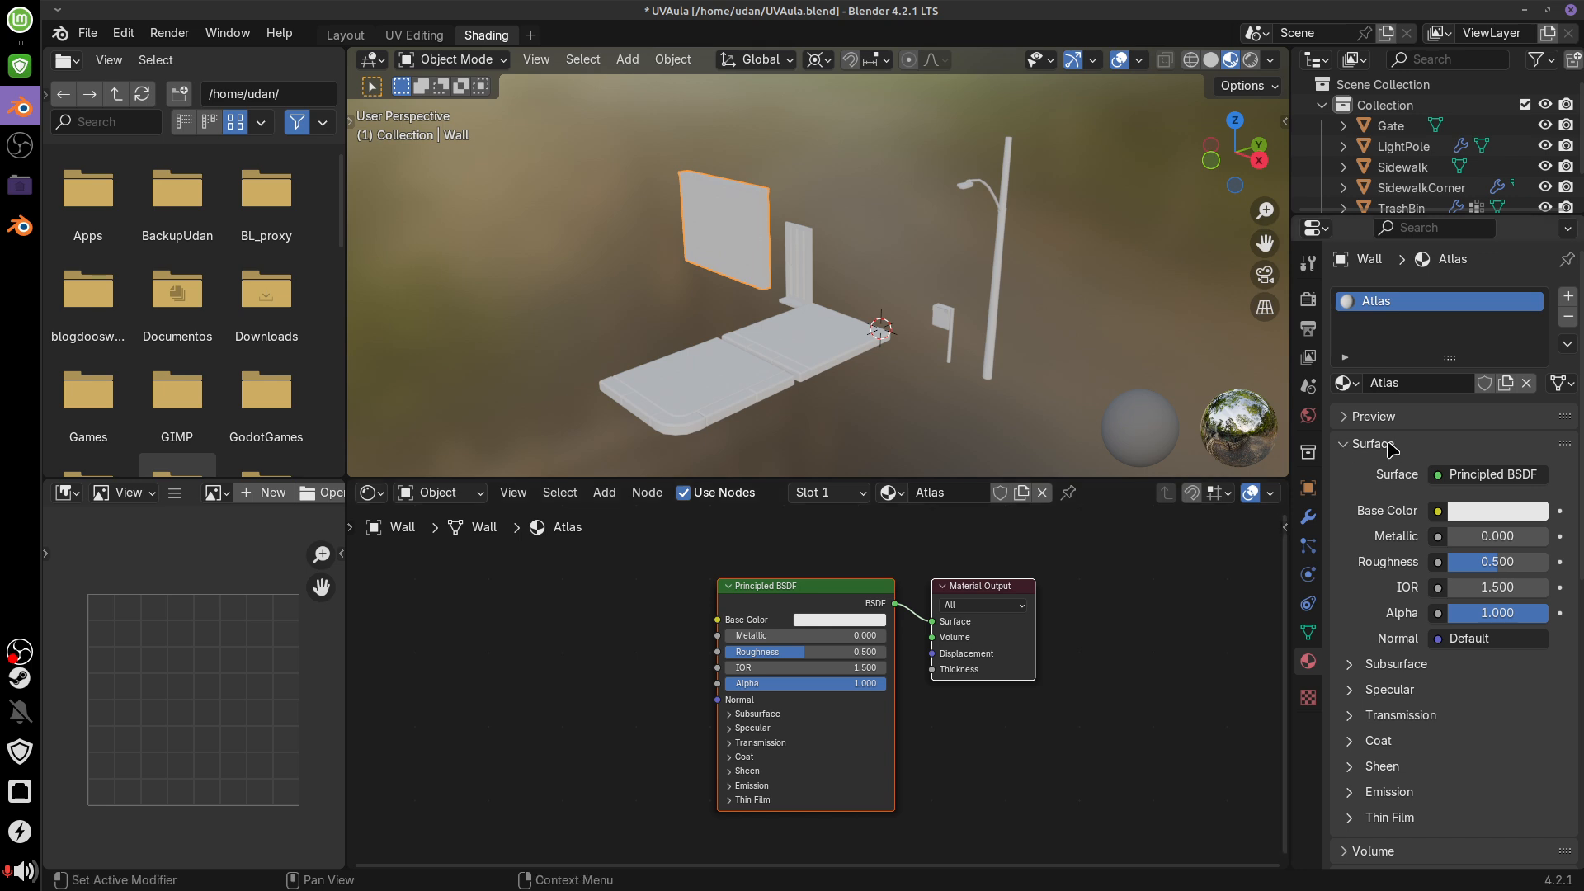
# Enlarge the contents of the properties editor and widen its area
pyautogui.keyDown('ctrl'); pyautogui.moveTo(1393, 448); pyautogui.dragTo(1385, 431, button='middle'); pyautogui.keyUp('ctrl')
pyautogui.moveTo(1288, 410); pyautogui.dragTo(1201, 410)
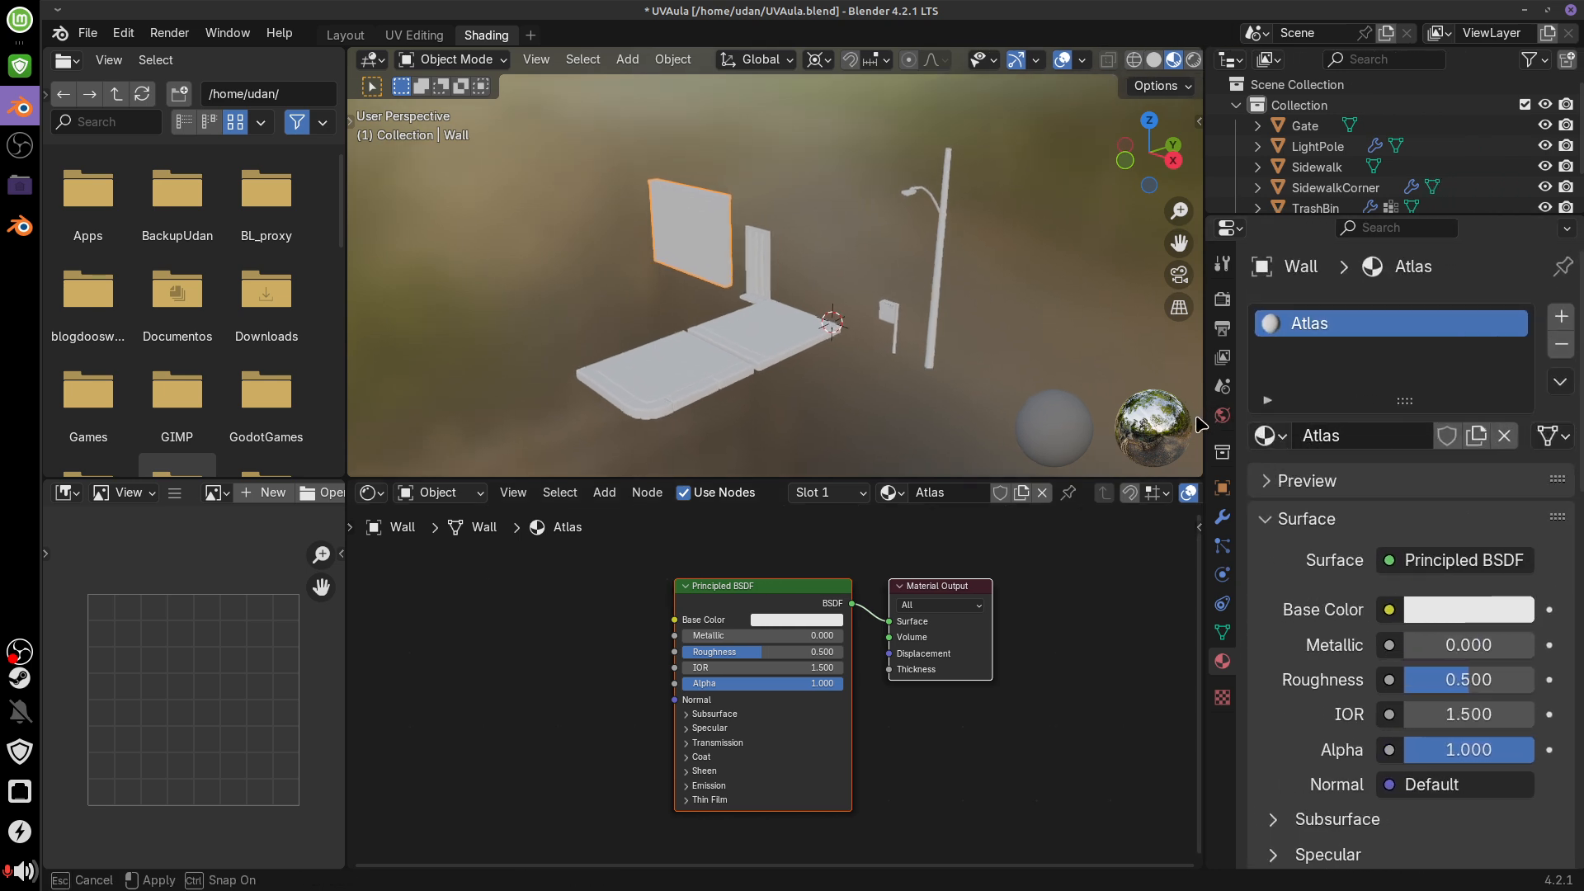
# Tint the Base Color of the Atlas material's Principled BSDF node to a very light bluish white
pyautogui.scroll(-2, 1045, 654)
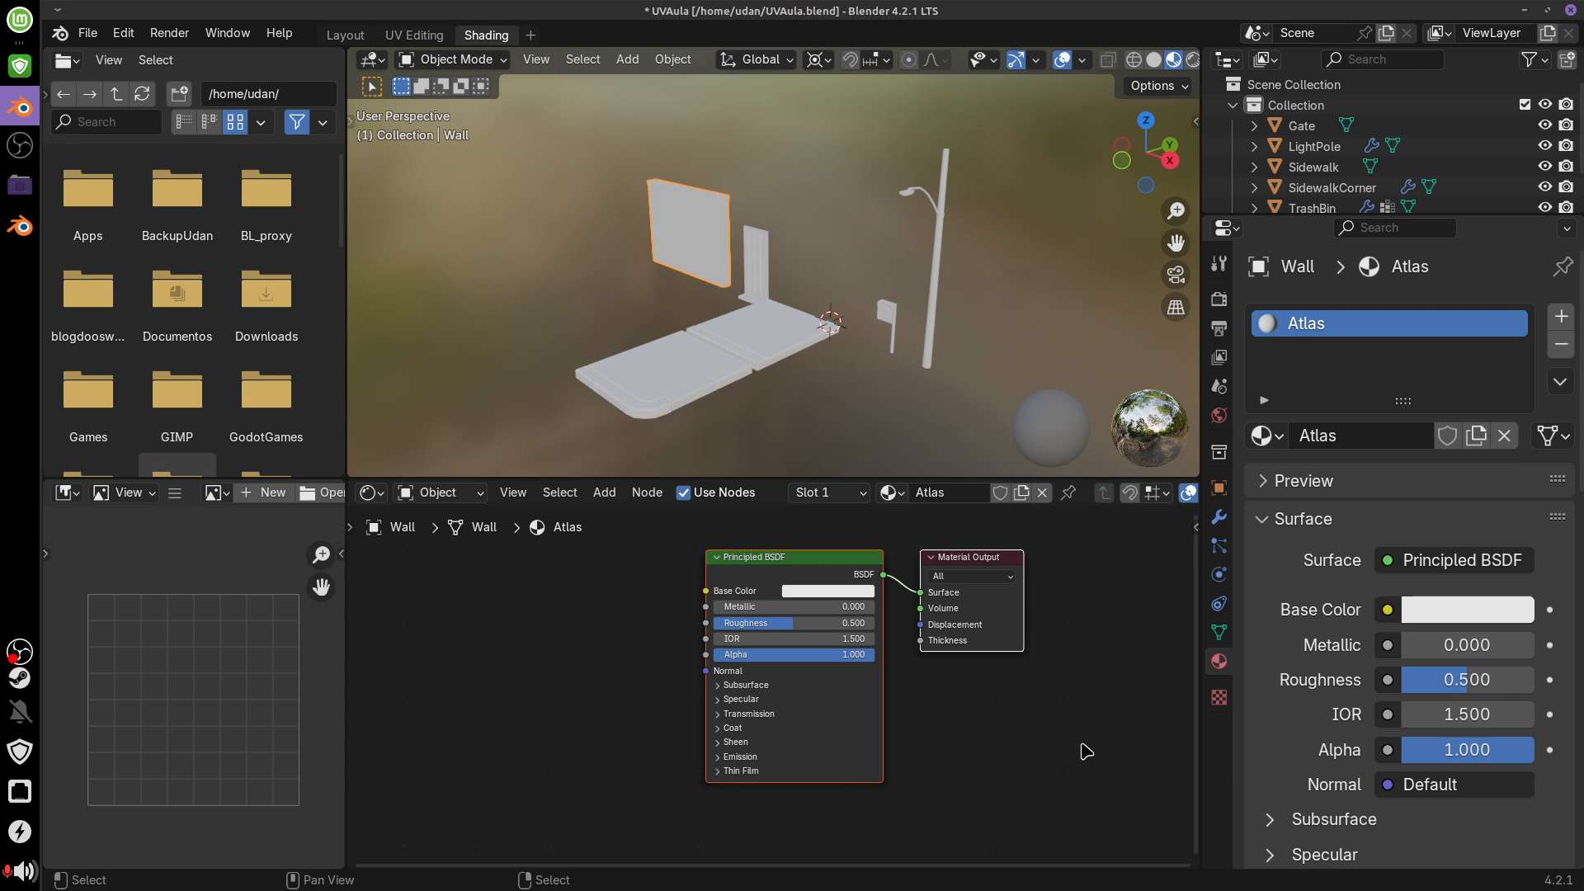
pyautogui.moveTo(1044, 692); pyautogui.dragTo(1078, 705, button='middle')
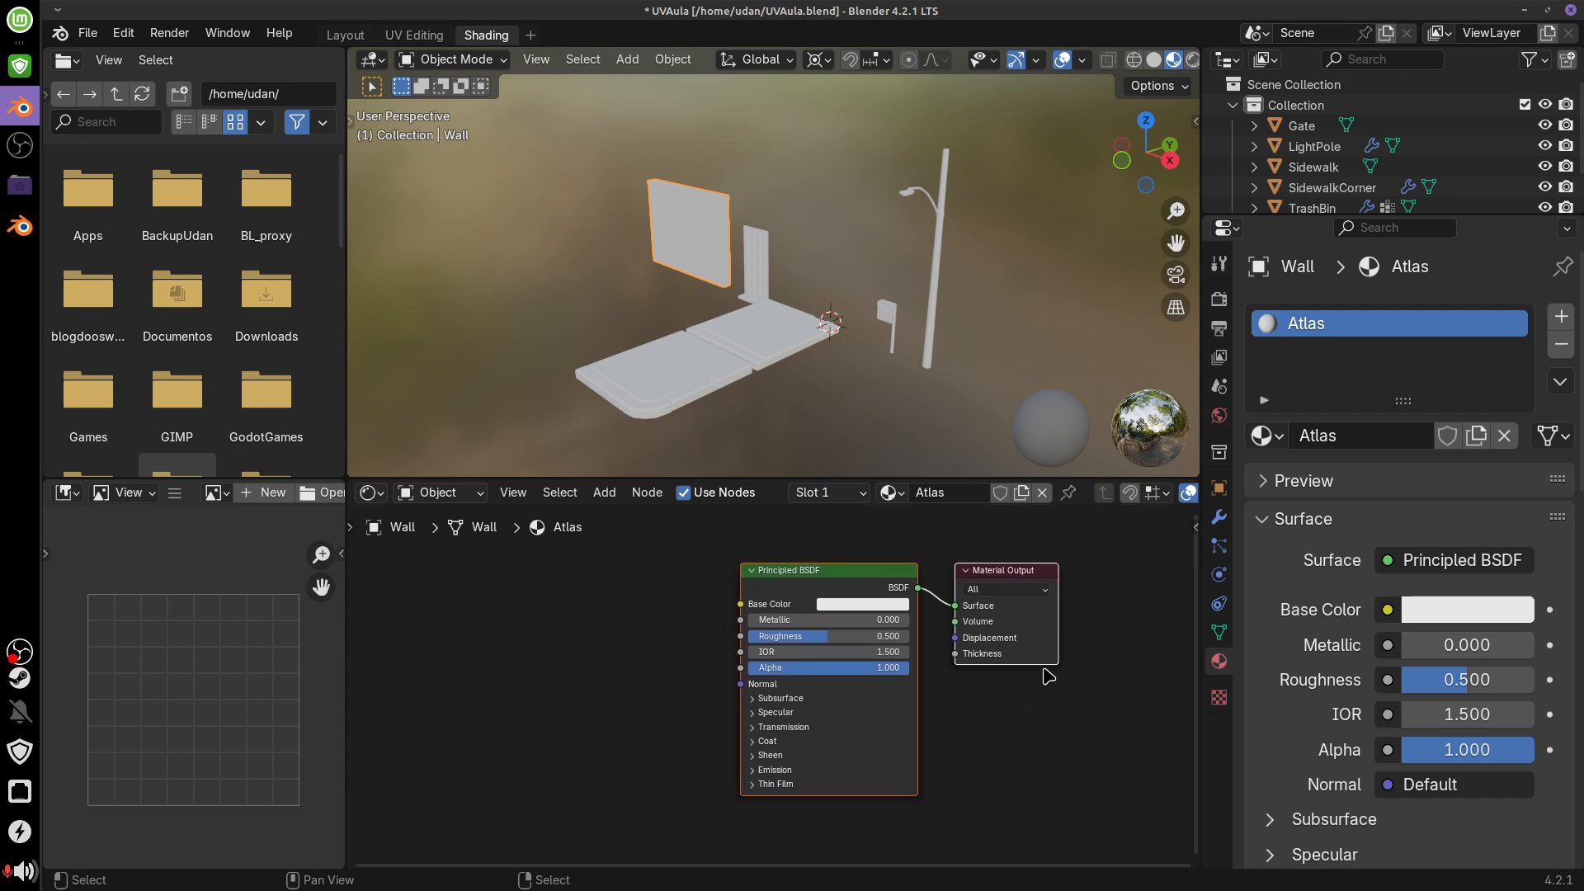
pyautogui.scroll(1, 1021, 745)
pyautogui.scroll(2, 1023, 747)
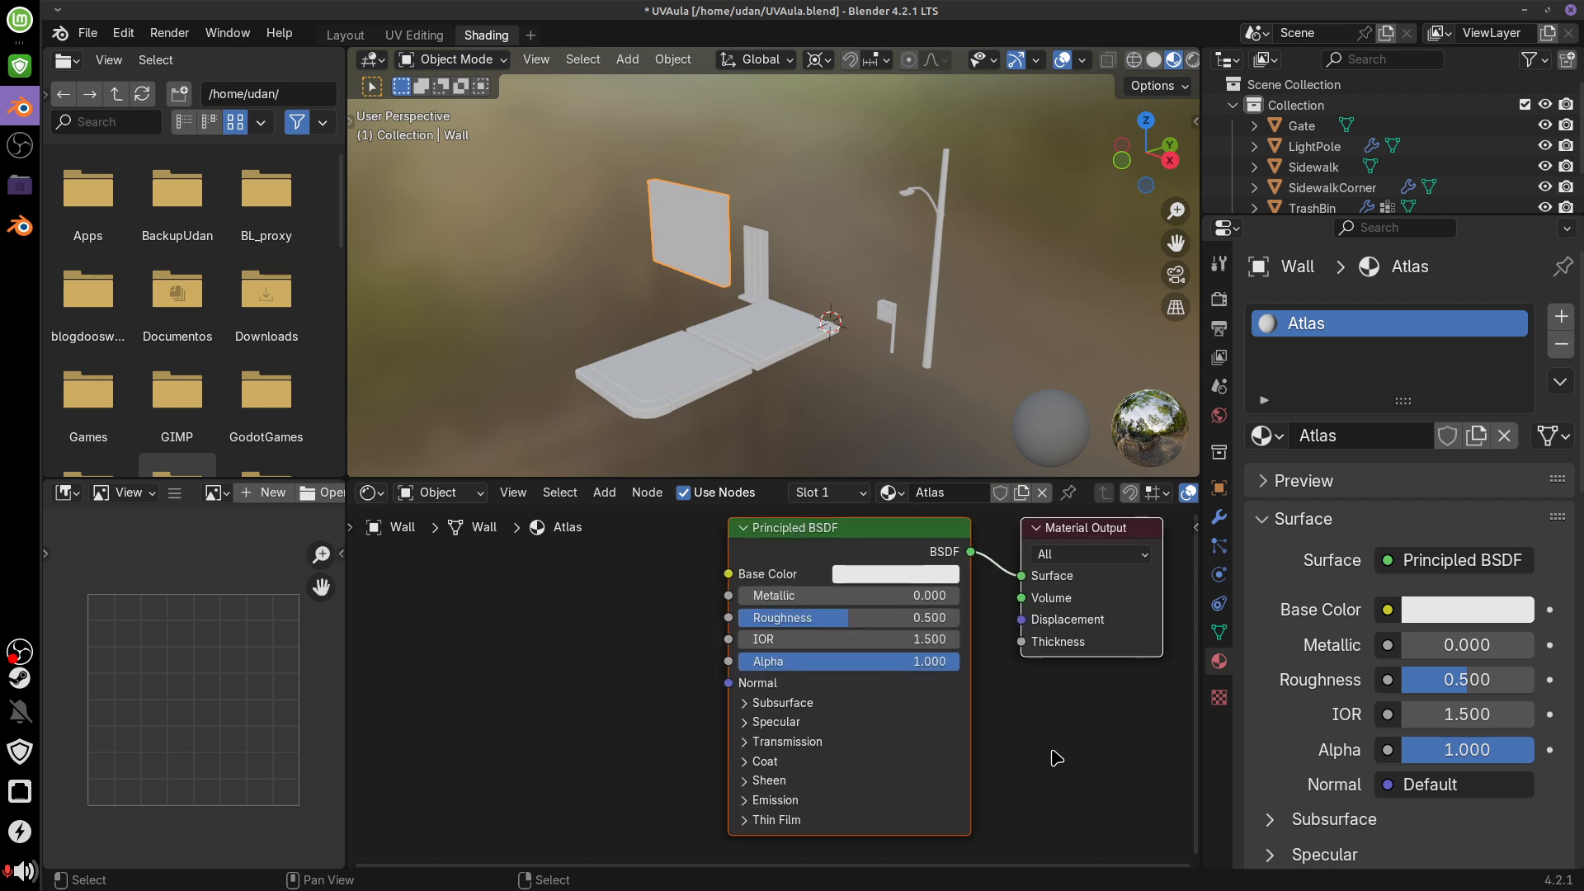
pyautogui.moveTo(1067, 769); pyautogui.dragTo(1065, 801, button='middle')
pyautogui.moveTo(834, 575); pyautogui.dragTo(831, 572, button='middle')
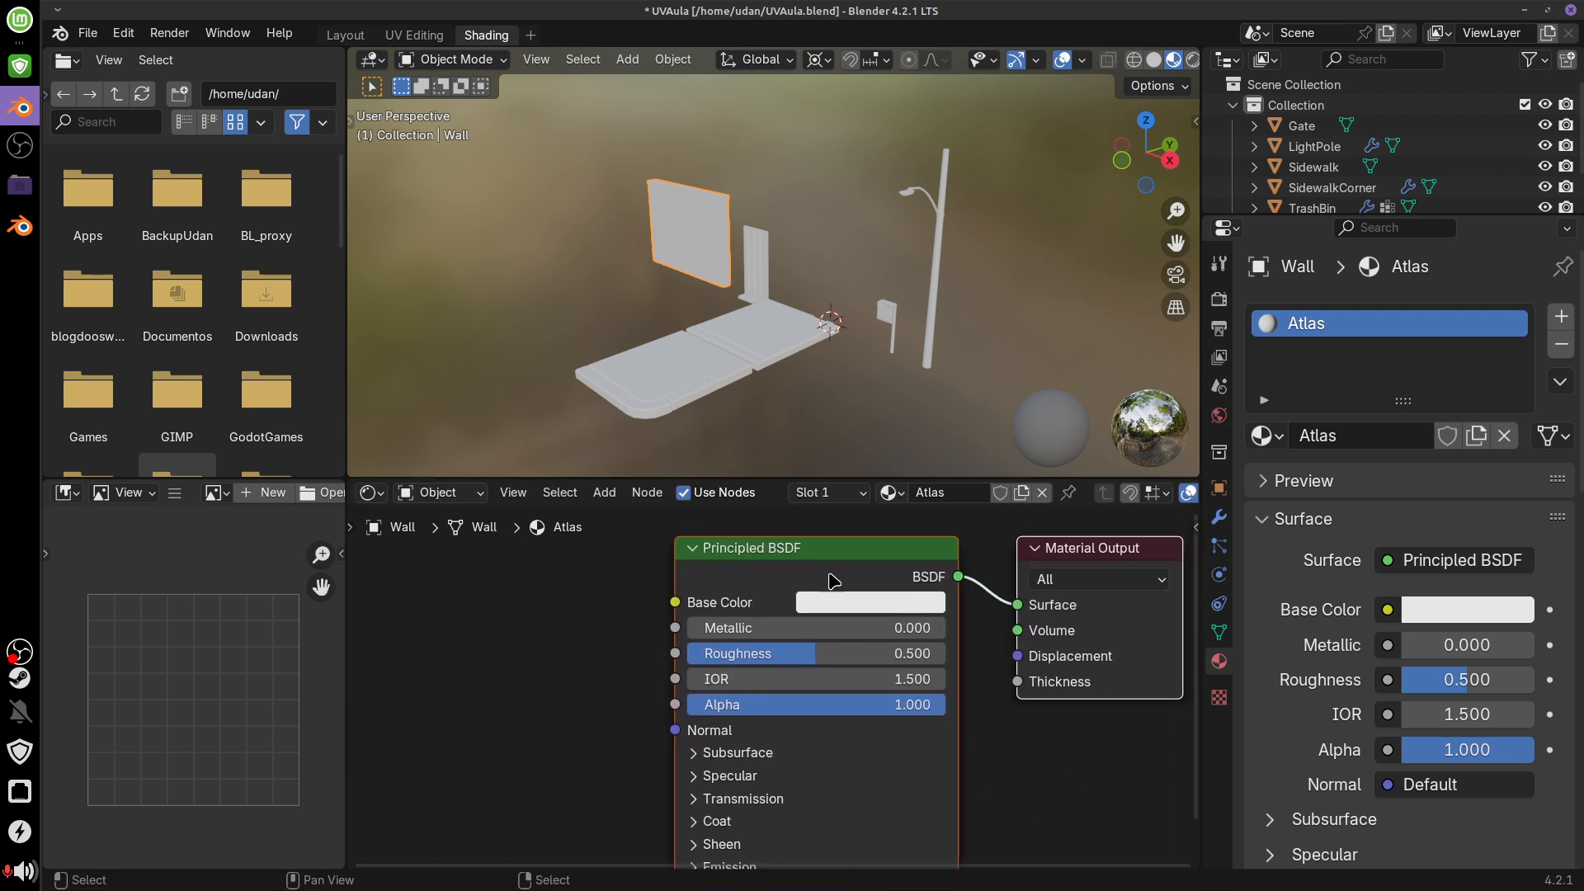
pyautogui.click(856, 605)
pyautogui.moveTo(914, 334)
pyautogui.mouseDown()
pyautogui.moveTo(918, 235)
pyautogui.moveTo(957, 348)
pyautogui.moveTo(899, 330)
pyautogui.moveTo(912, 334)
pyautogui.mouseUp()
pyautogui.moveTo(846, 554); pyautogui.dragTo(843, 556)
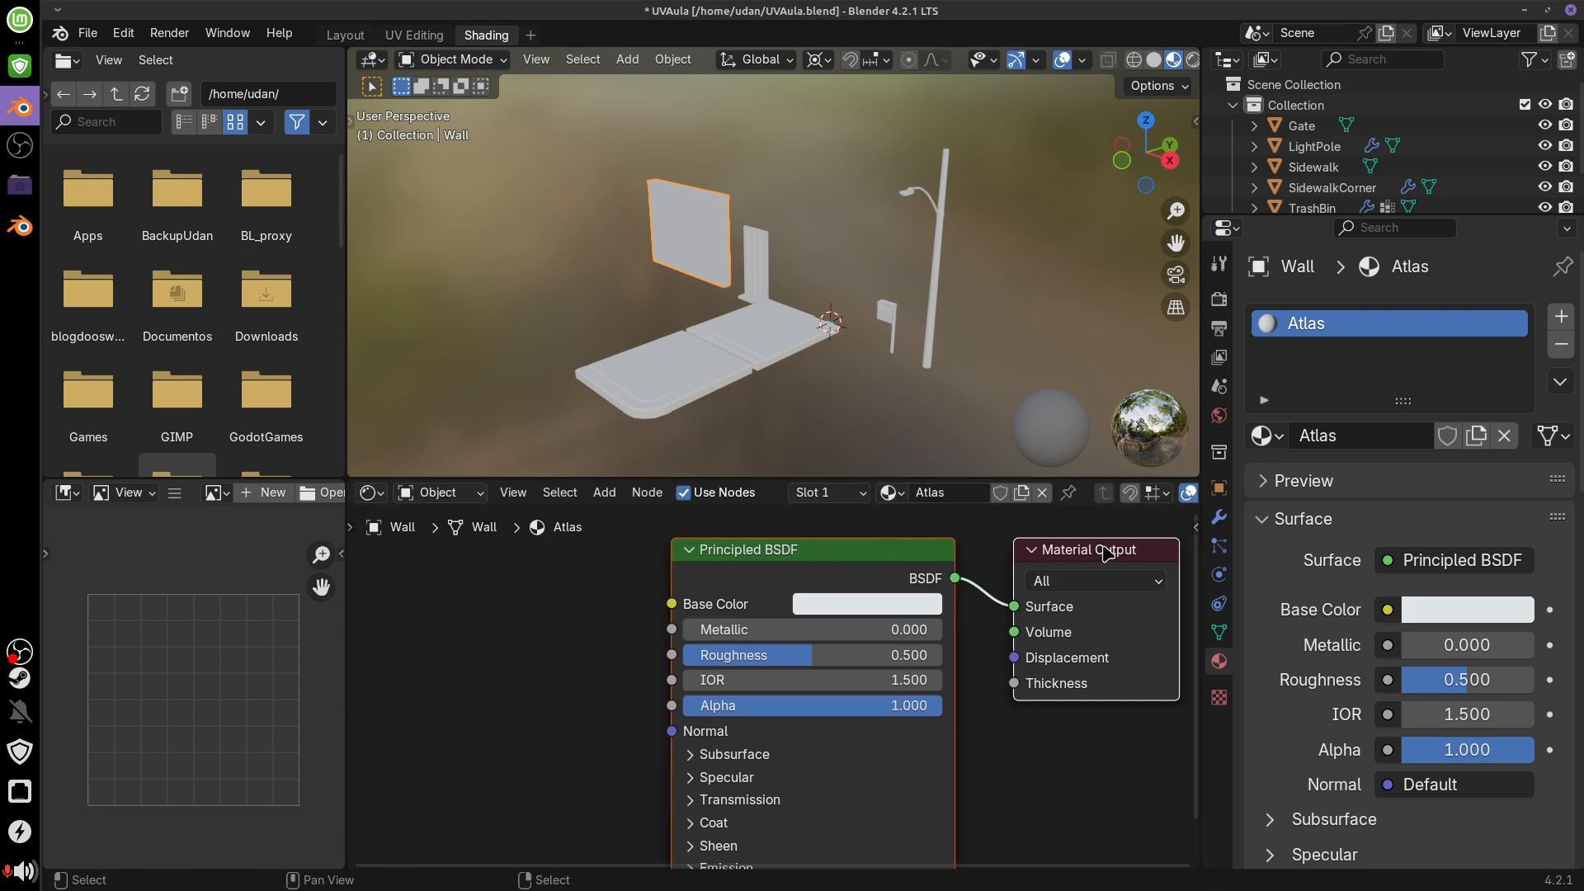
pyautogui.moveTo(1107, 553); pyautogui.dragTo(1109, 545)
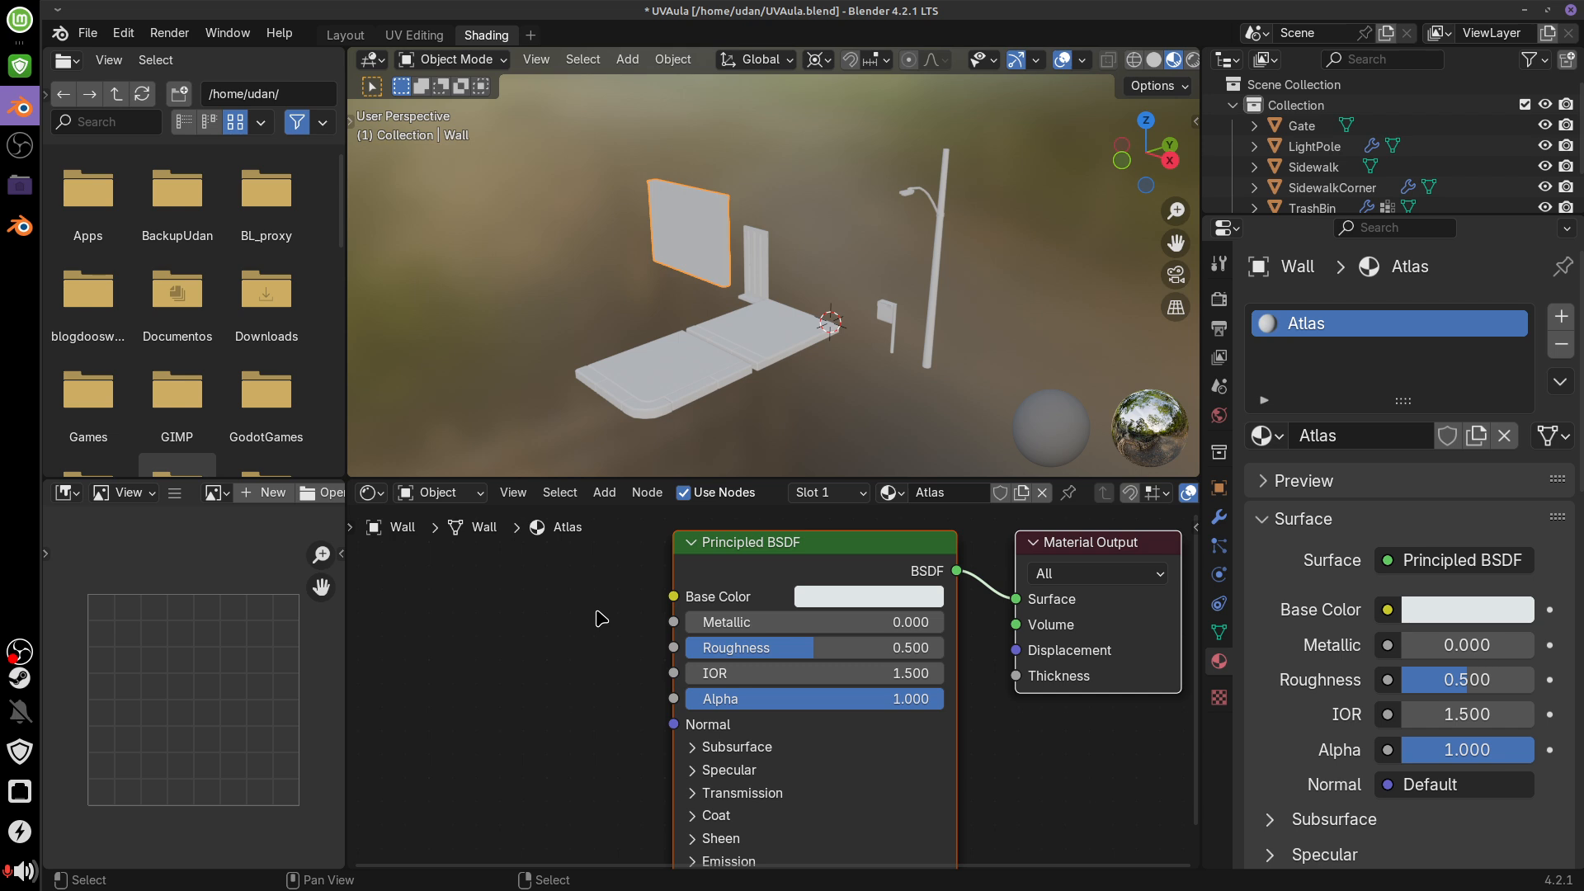
# Sketch a temporary freehand annotation shaped like an A on the wall's face and erase it
pyautogui.moveTo(767, 293); pyautogui.dragTo(860, 268, button='middle')
pyautogui.scroll(4, 850, 277)
pyautogui.moveTo(699, 272); pyautogui.dragTo(657, 247, button='middle')
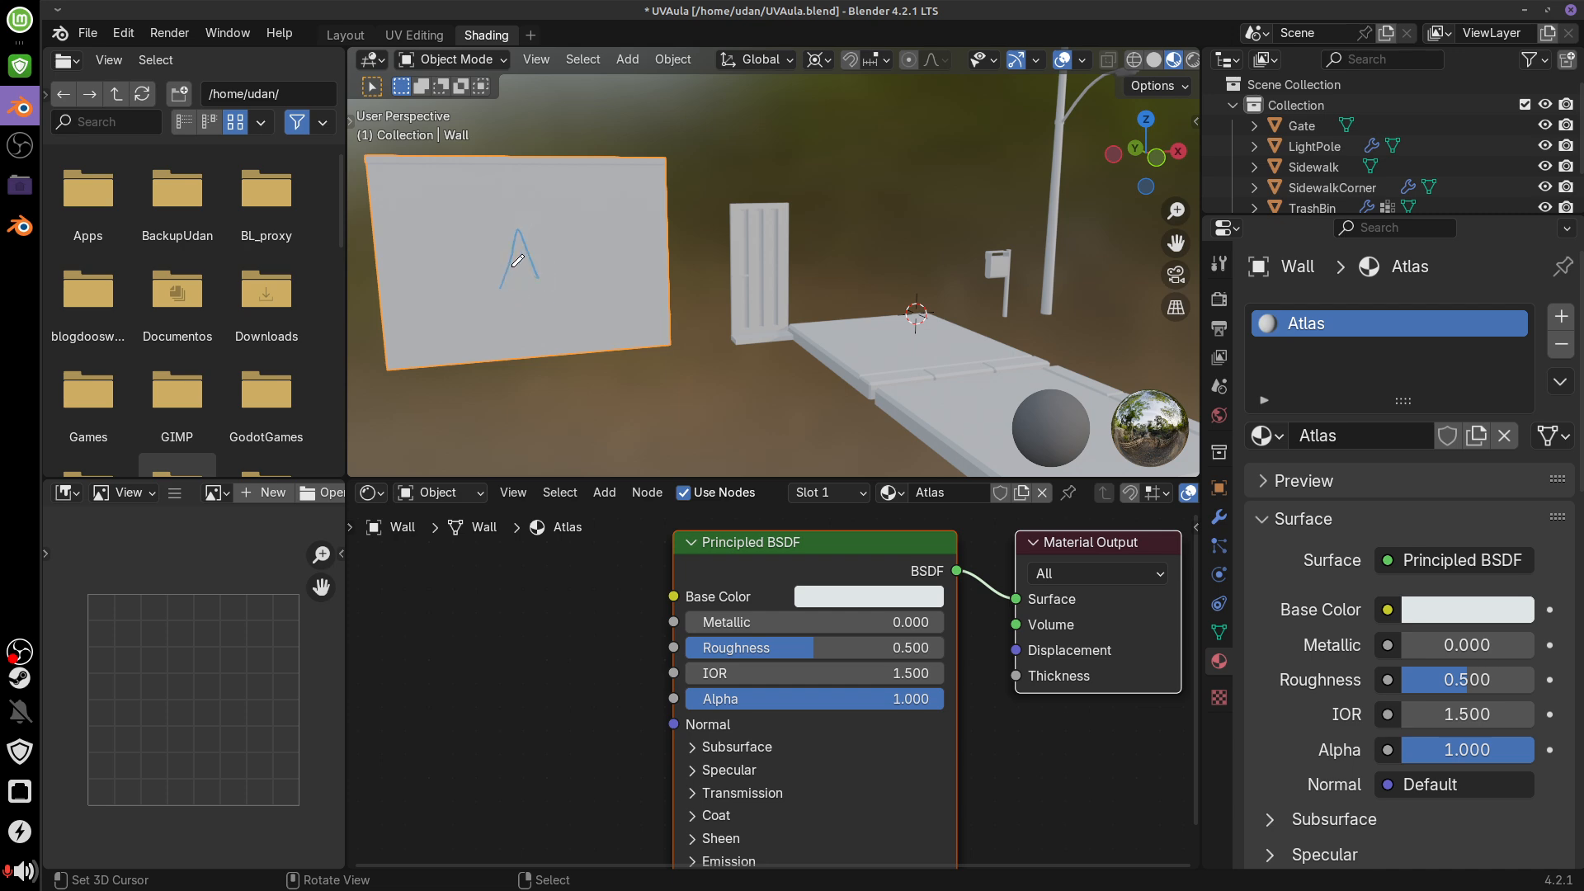
pyautogui.moveTo(502, 222)
pyautogui.mouseDown()
pyautogui.moveTo(486, 296)
pyautogui.moveTo(551, 239)
pyautogui.mouseUp()
pyautogui.moveTo(519, 226)
pyautogui.mouseDown(button='right')
pyautogui.moveTo(485, 221)
pyautogui.moveTo(557, 291)
pyautogui.mouseUp(button='right')
# Add an Image Texture node with its Color linked to the Principled BSDF's Base Color and place it beside the shader
pyautogui.moveTo(678, 602); pyautogui.dragTo(711, 607, button='middle')
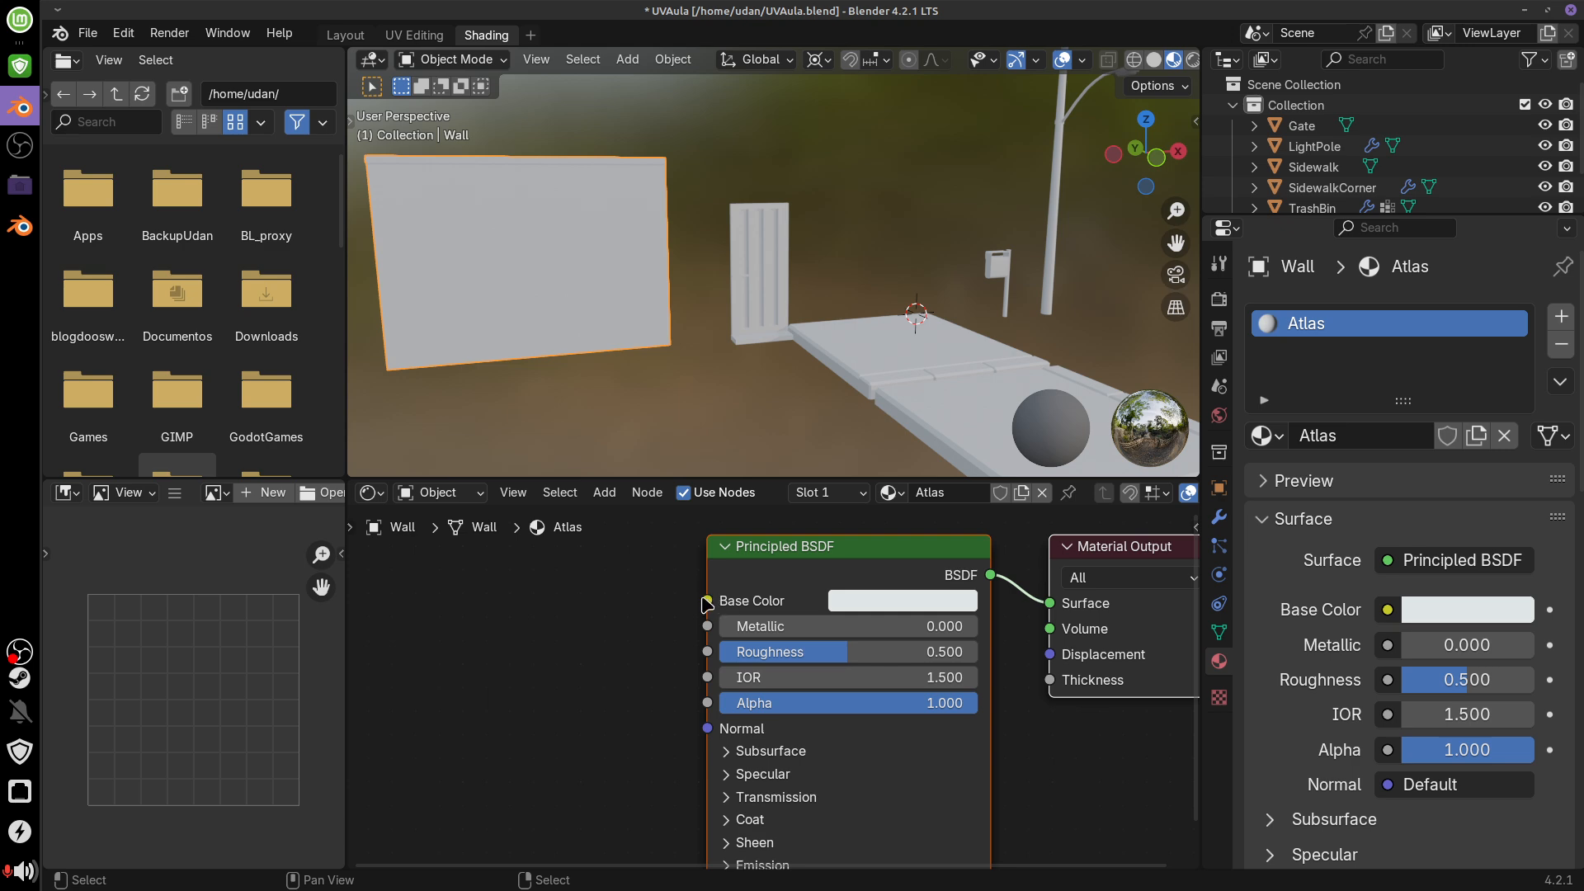
pyautogui.moveTo(707, 602); pyautogui.dragTo(591, 630)
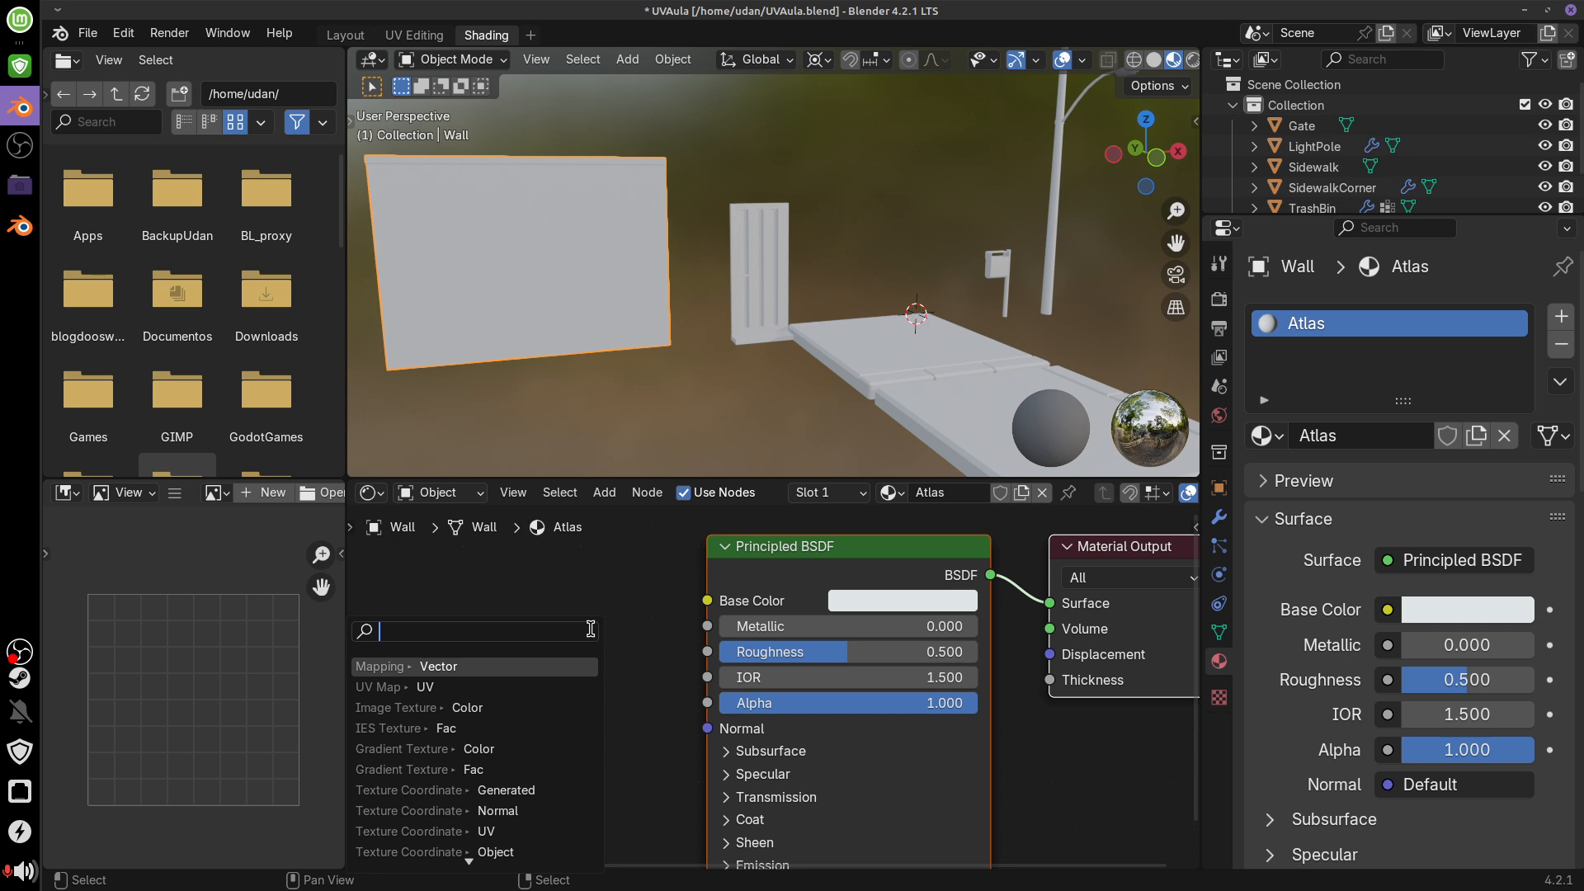
pyautogui.write('image')
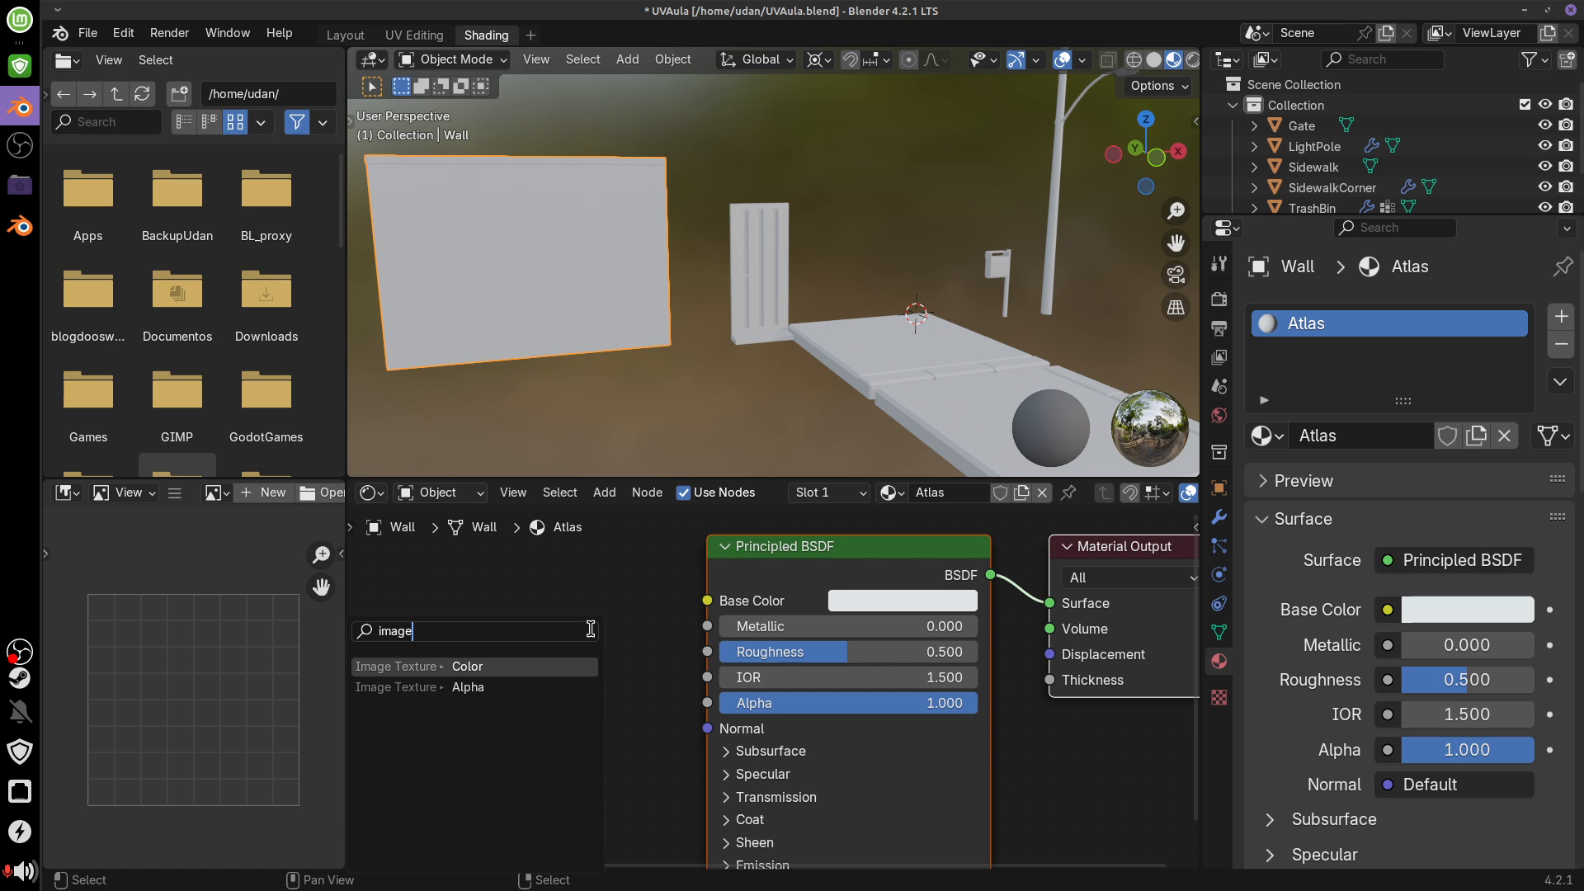
pyautogui.click(502, 670)
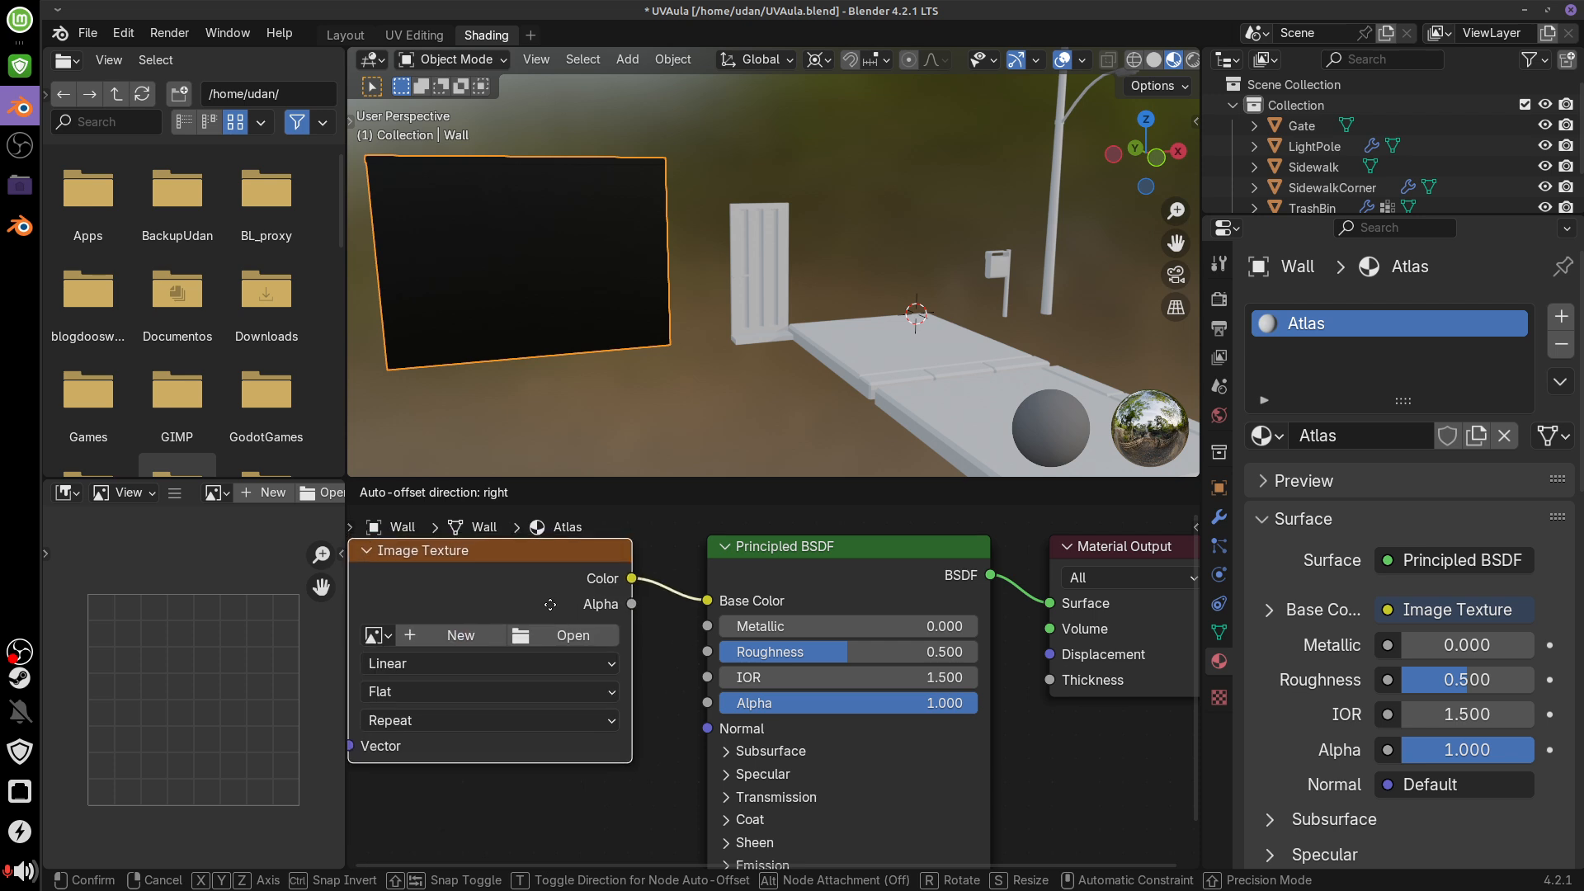
pyautogui.click(736, 691)
pyautogui.moveTo(973, 698); pyautogui.dragTo(1065, 726, button='middle')
pyautogui.moveTo(625, 588); pyautogui.dragTo(674, 598)
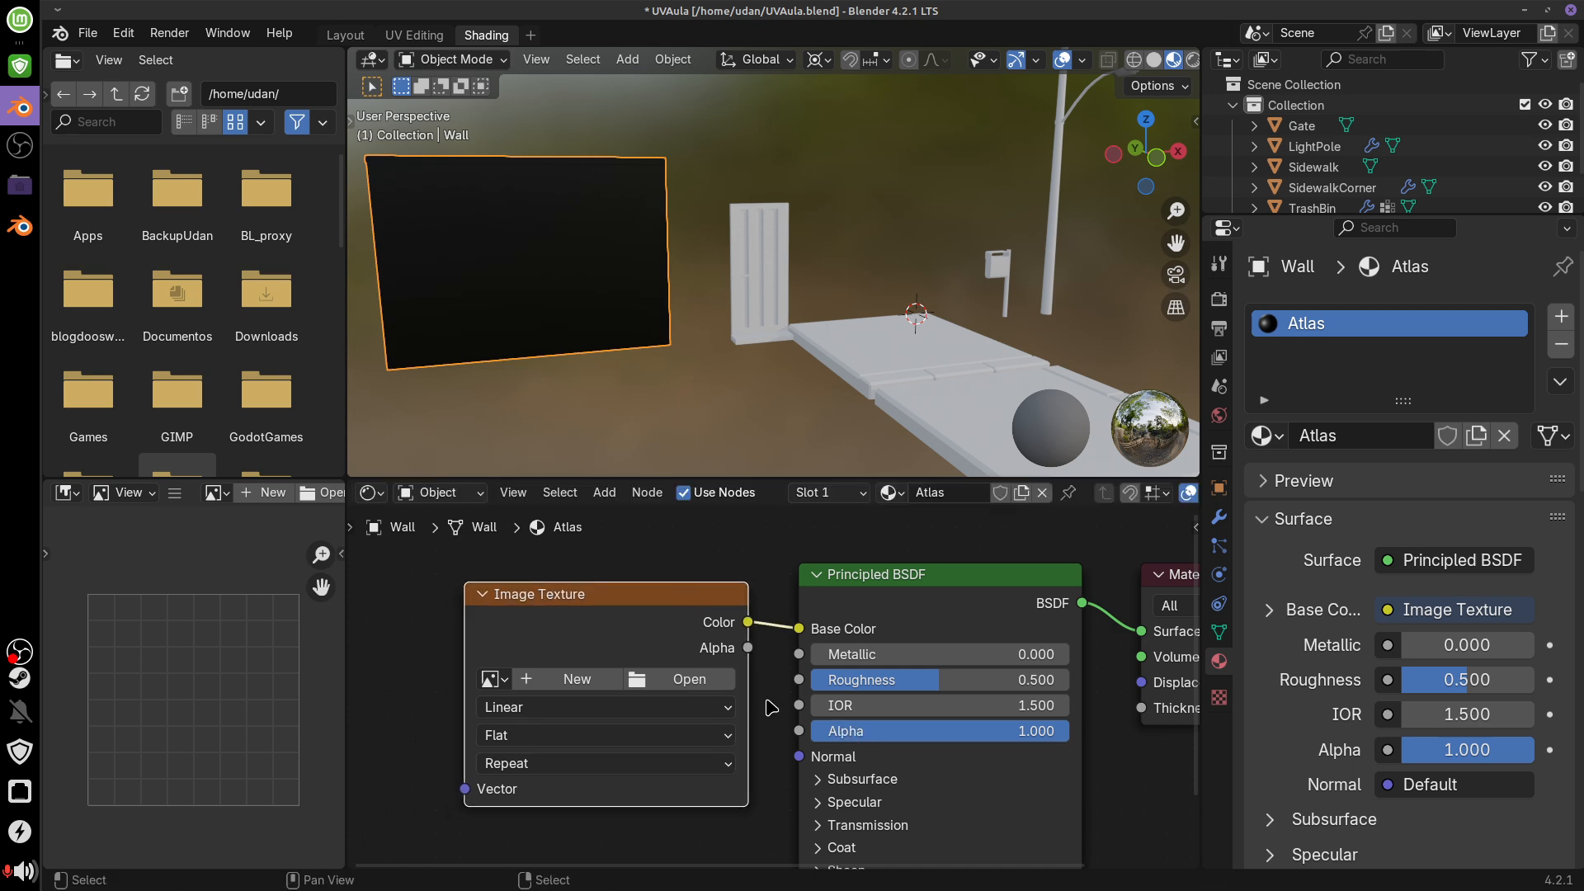
# Add a UV Map node linked to the Image Texture's Vector input and set it to UVMap
pyautogui.moveTo(773, 697); pyautogui.dragTo(1048, 707, button='middle')
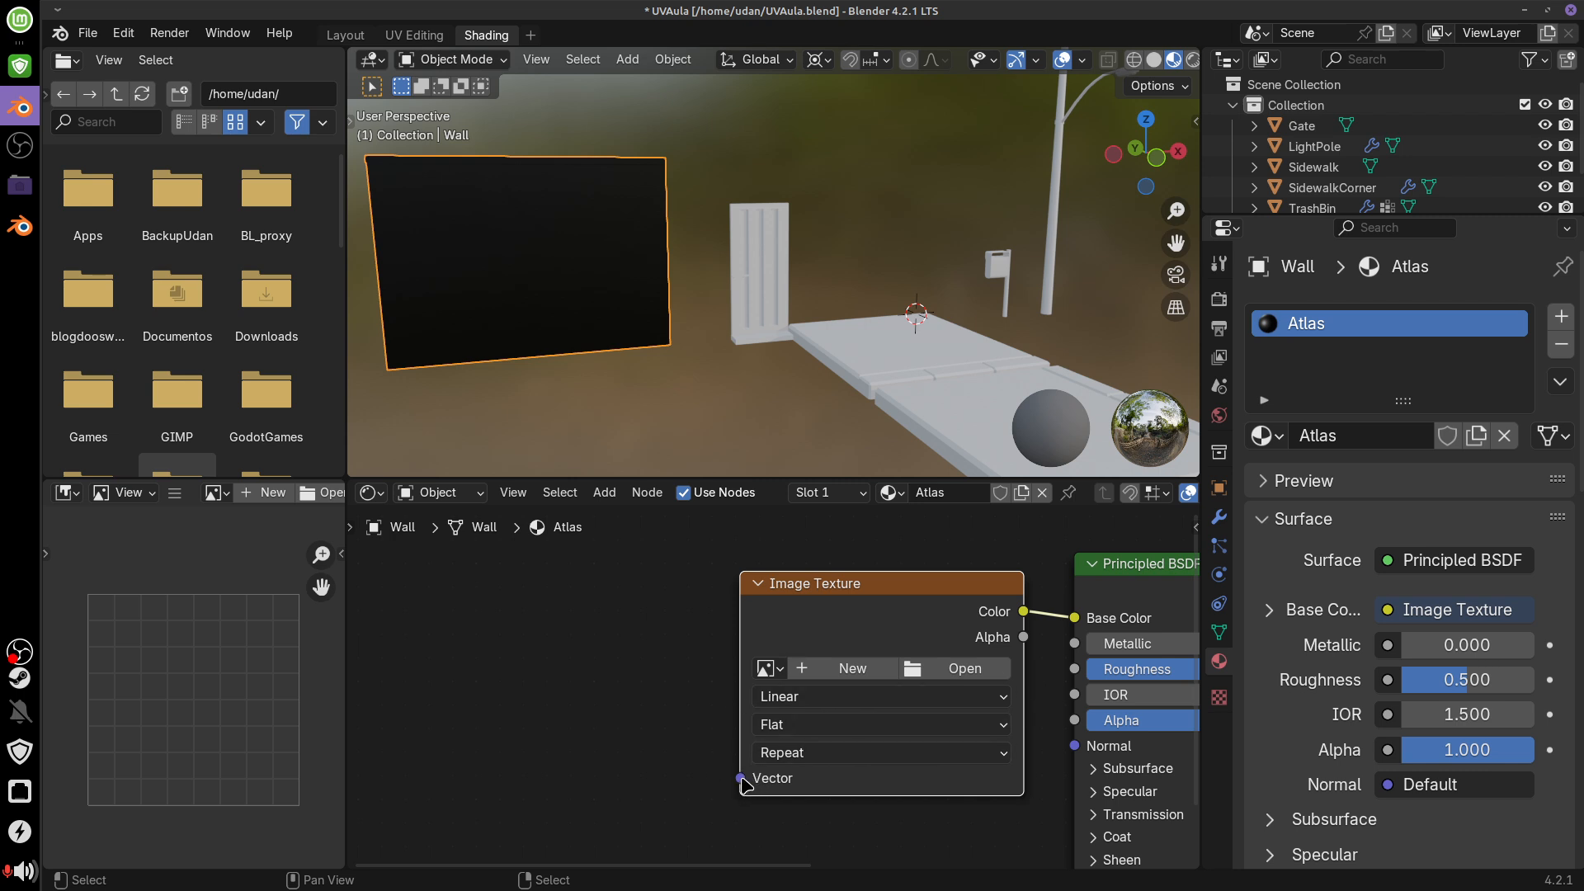
pyautogui.moveTo(740, 778); pyautogui.dragTo(652, 655)
pyautogui.write('uv')
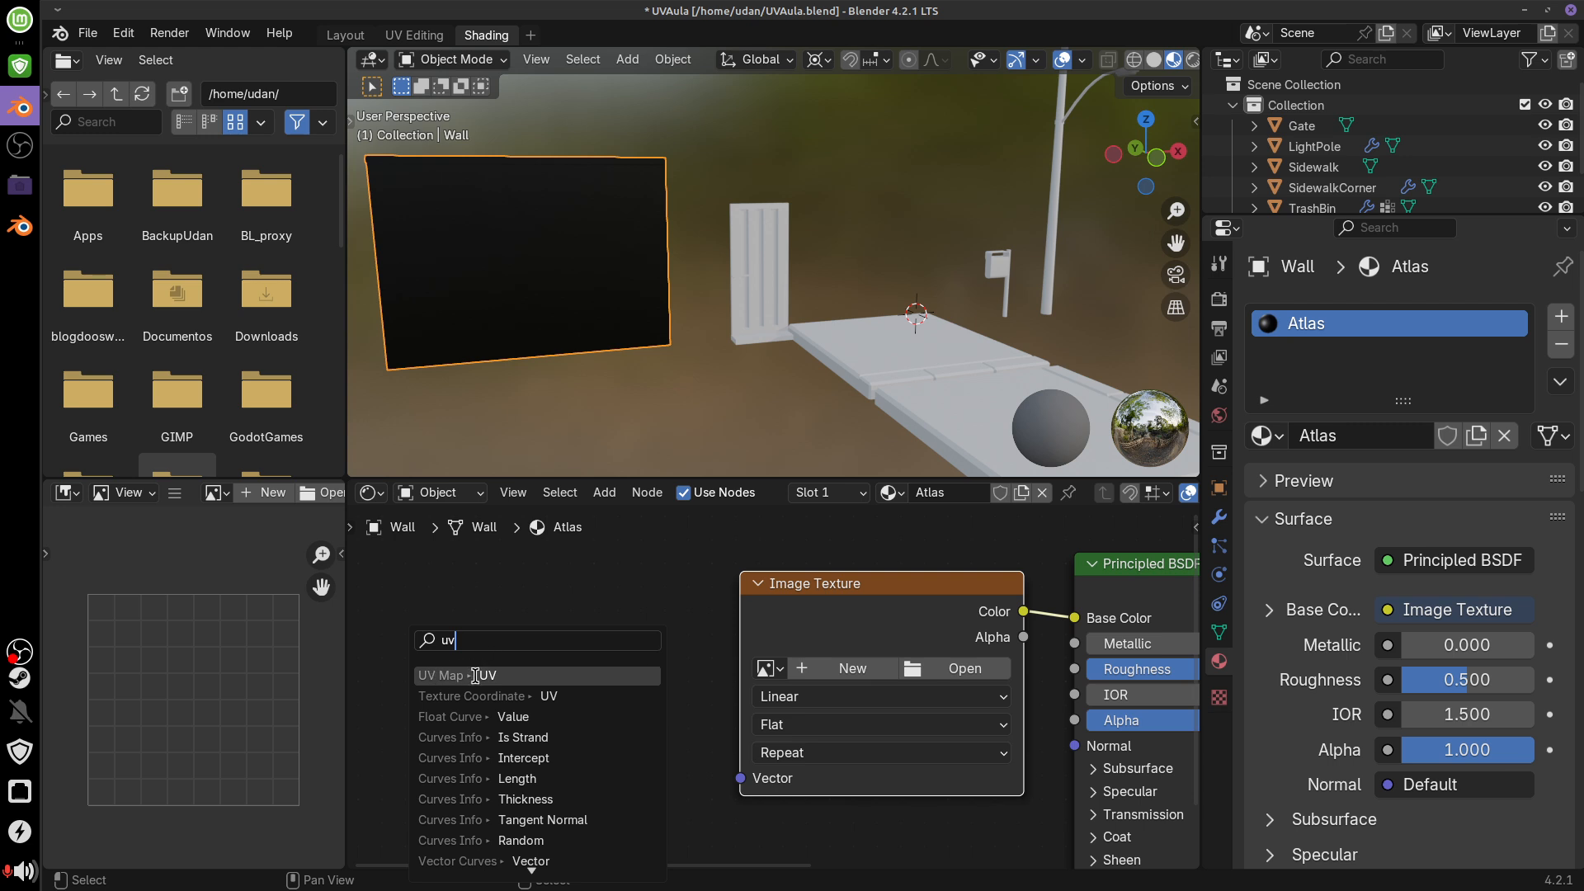
pyautogui.click(504, 675)
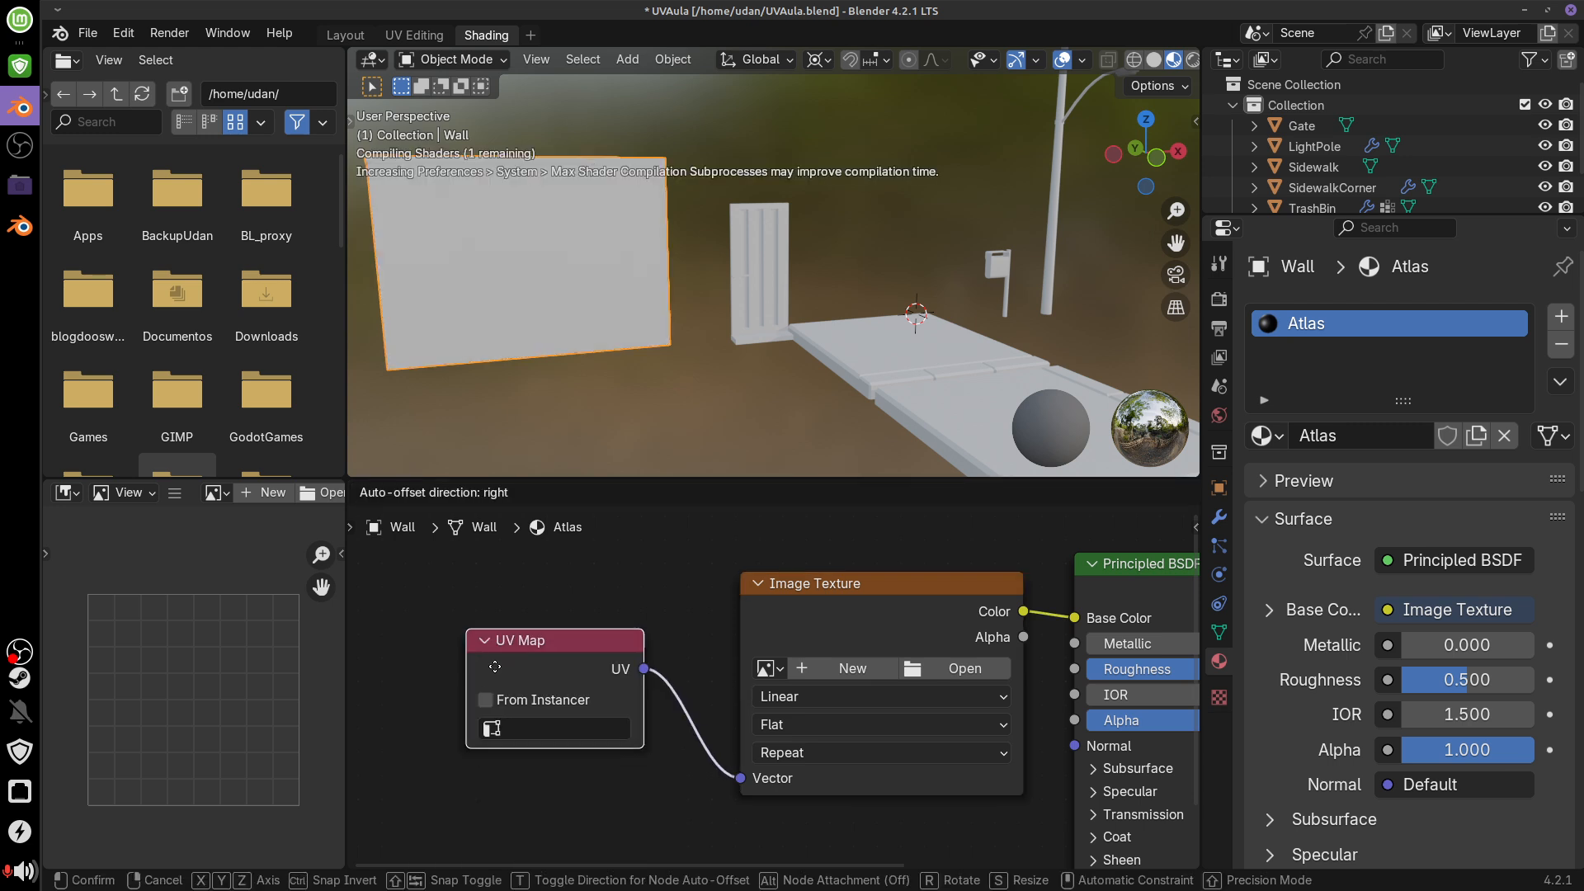
pyautogui.click(525, 711)
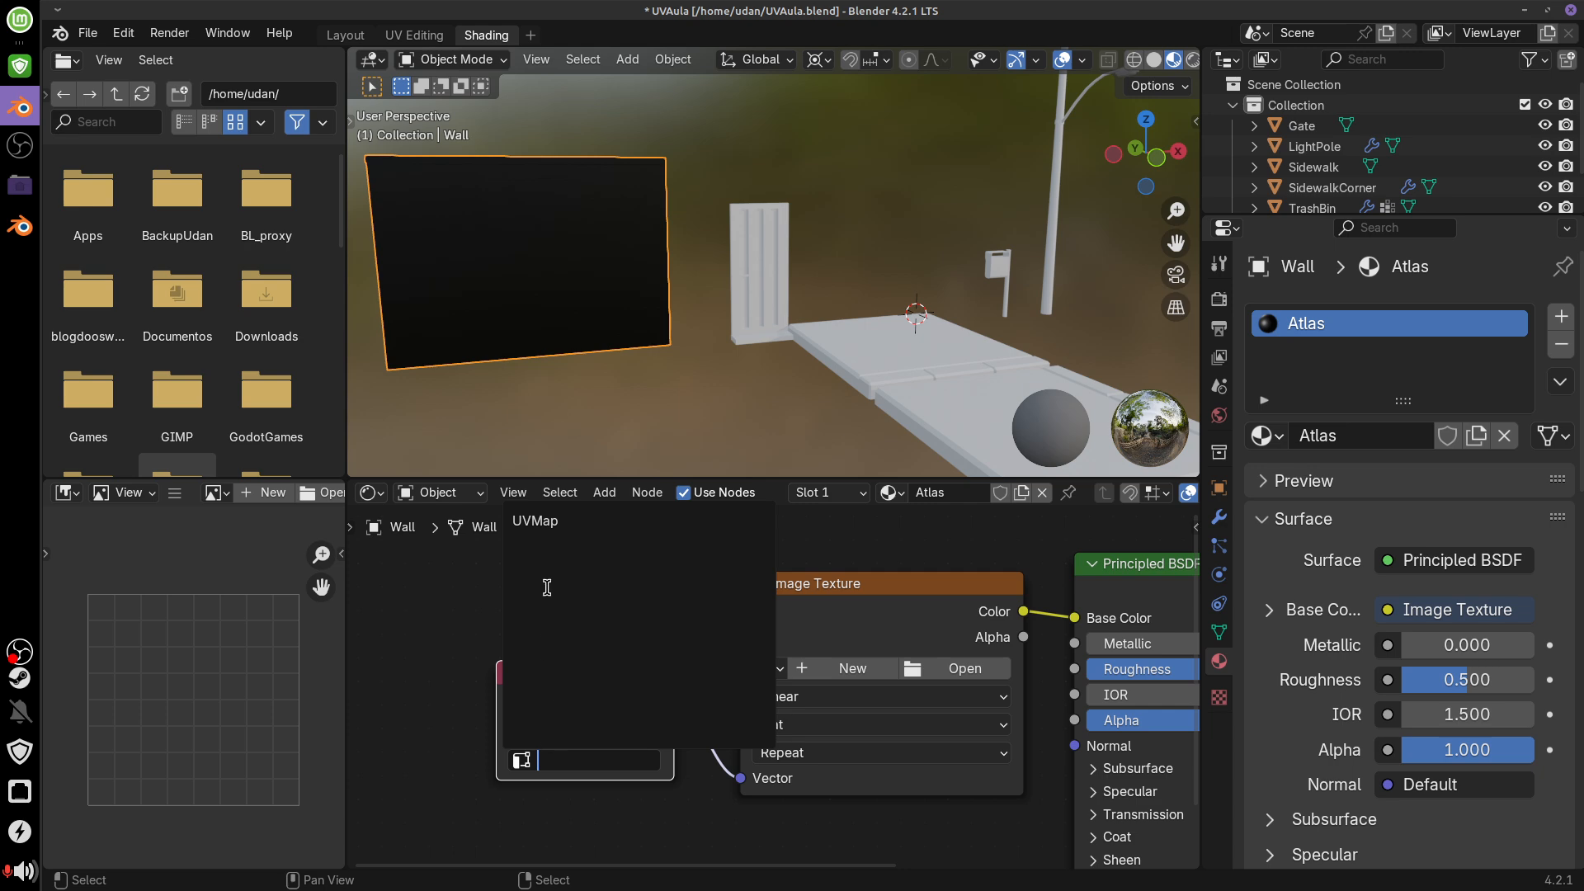
pyautogui.click(536, 522)
pyautogui.moveTo(586, 664)
pyautogui.mouseDown()
pyautogui.moveTo(608, 670)
pyautogui.moveTo(566, 656)
pyautogui.mouseUp()
# Show the UV Maps list in the wall's mesh data, with Vertex Groups and Shape Keys collapsed
pyautogui.click(1218, 631)
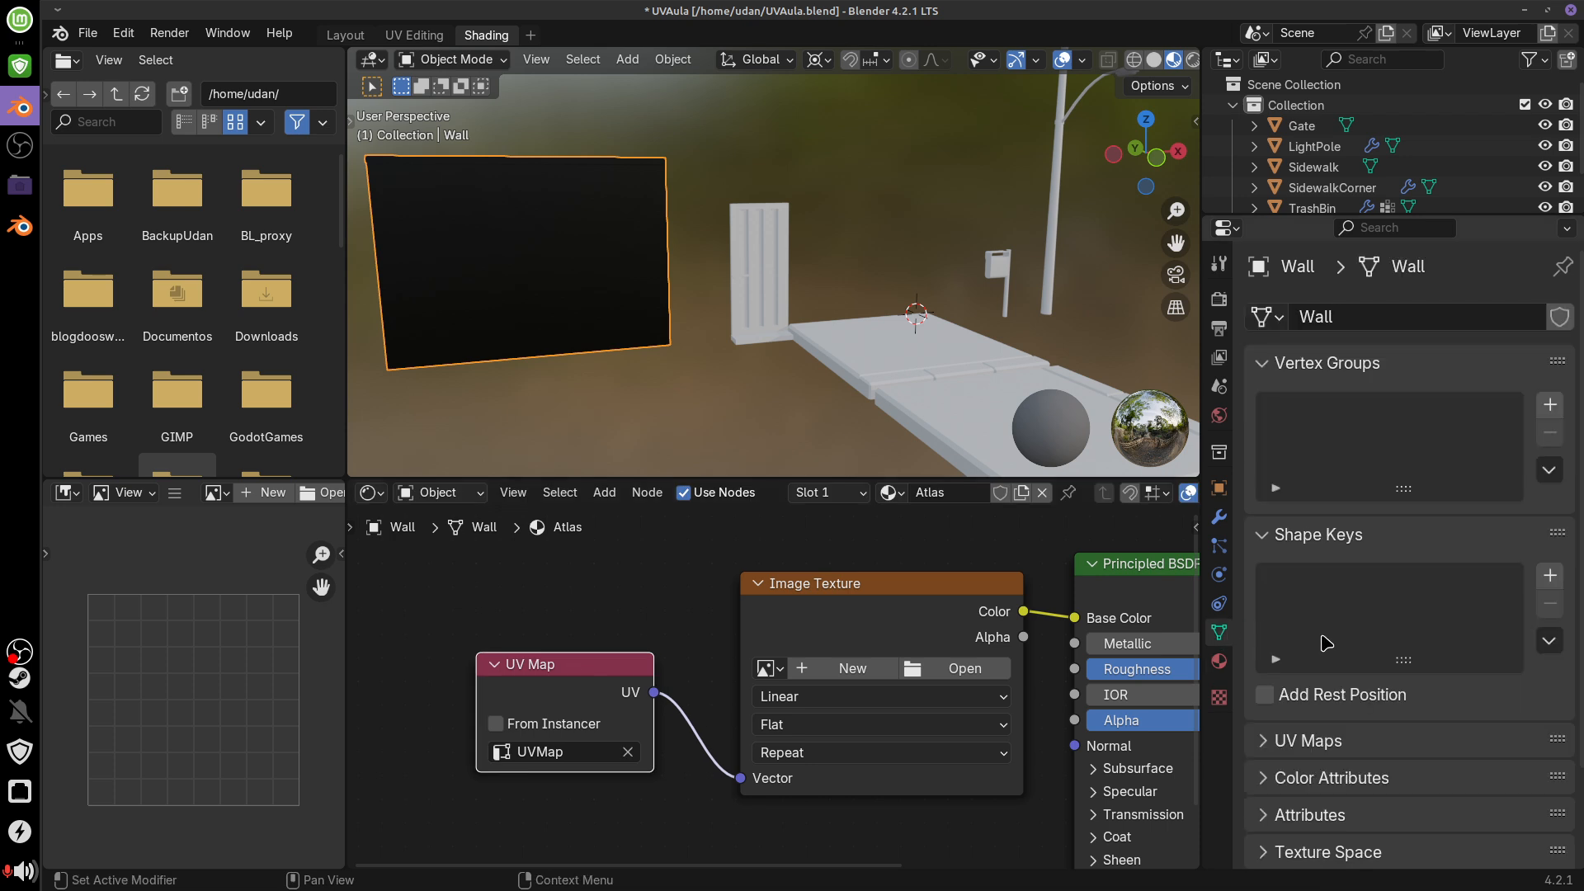
pyautogui.click(1280, 363)
pyautogui.click(1320, 400)
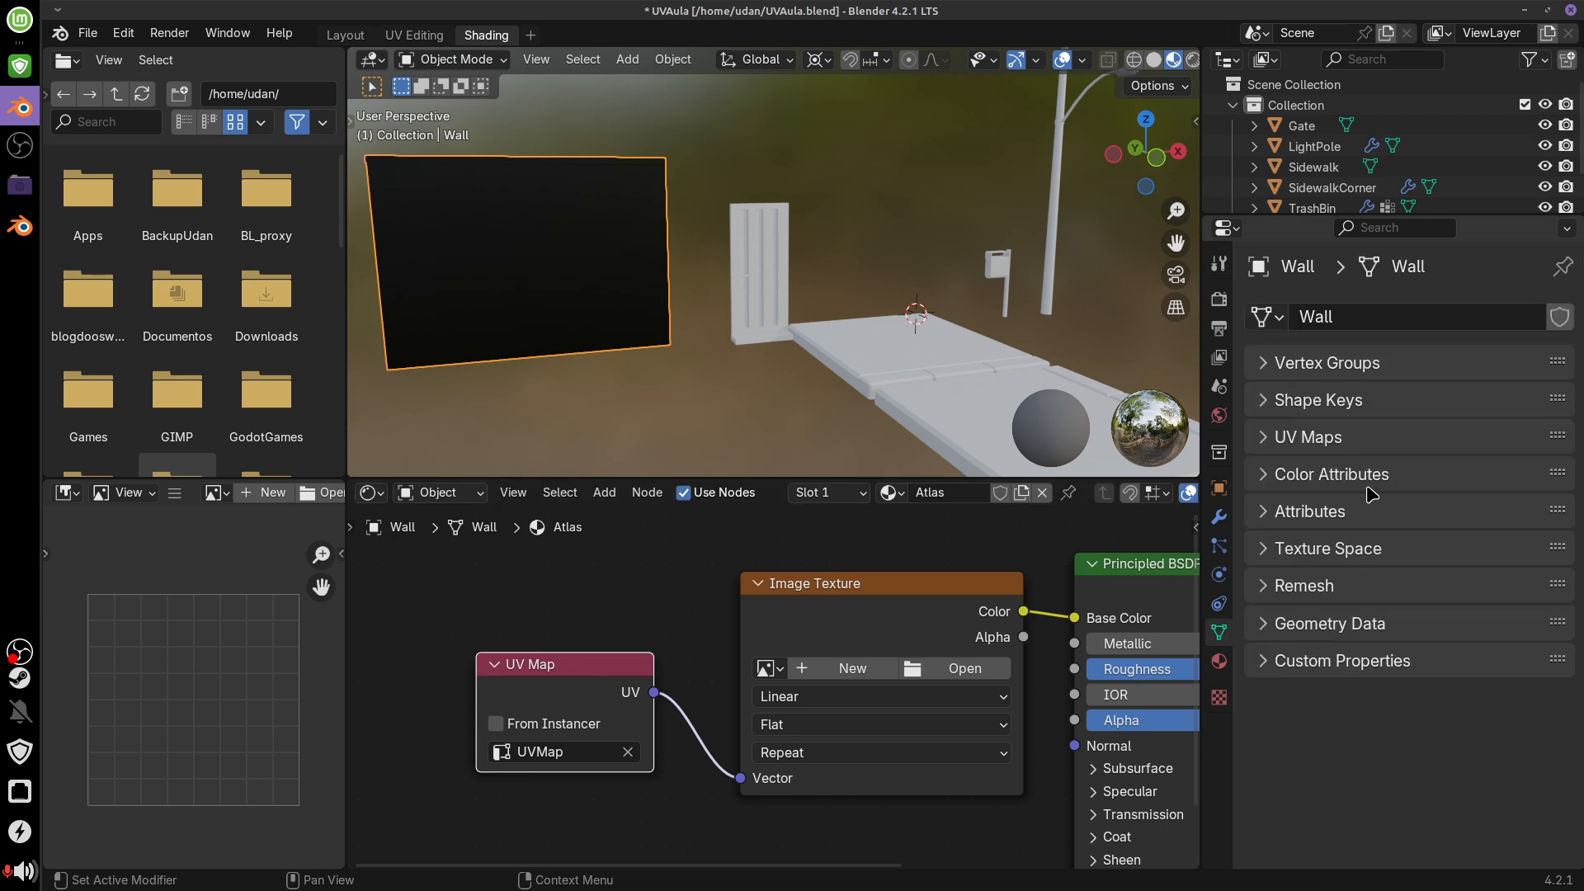
pyautogui.click(1357, 437)
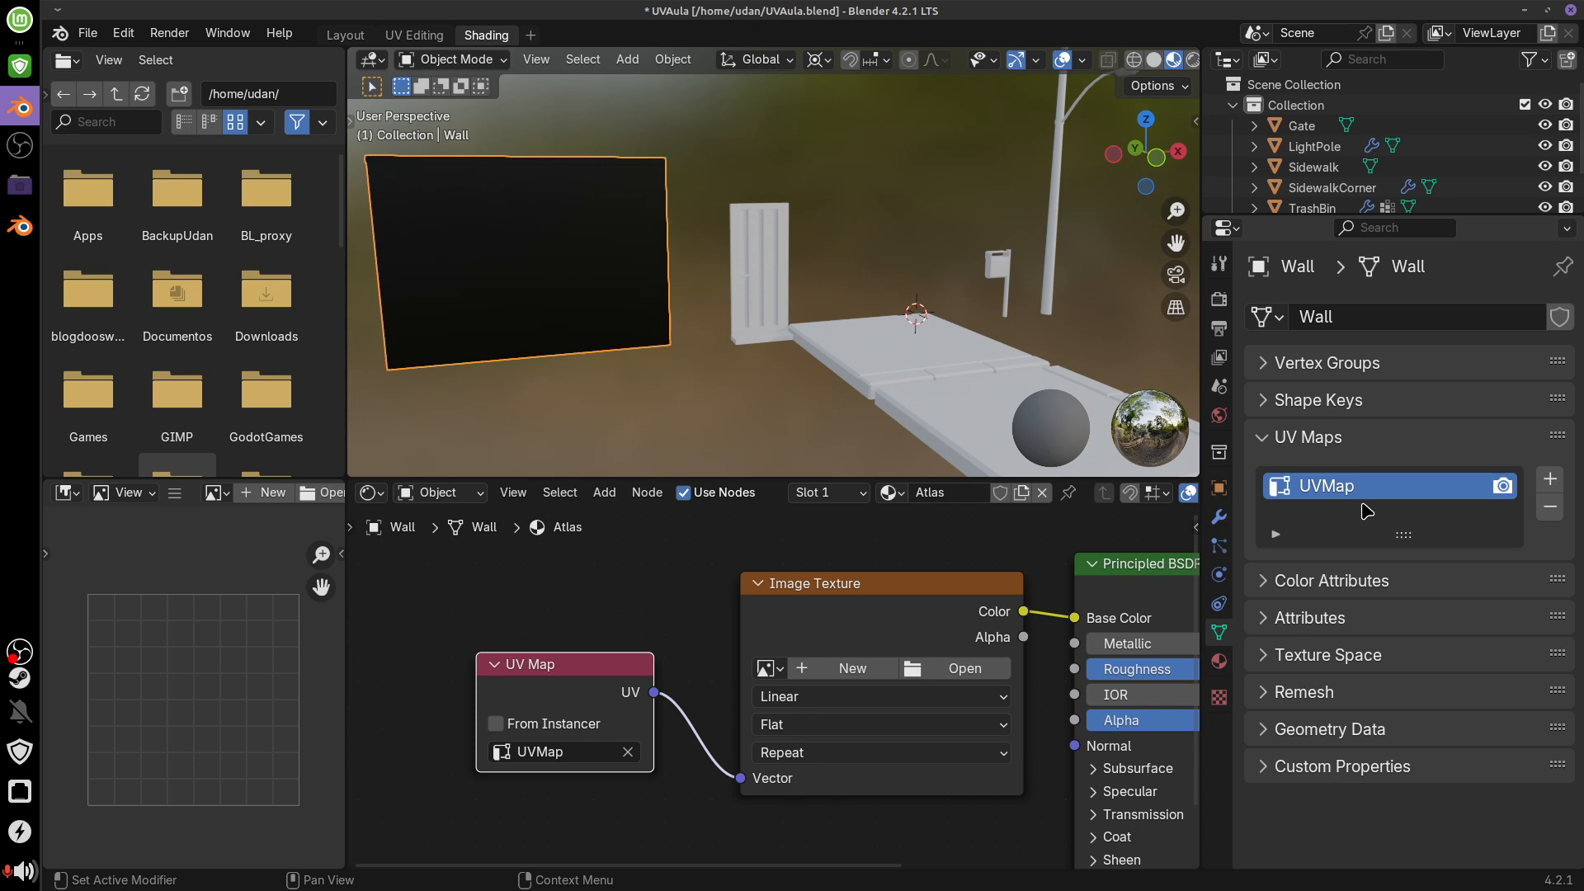
# Rearrange the UV Map and Image Texture nodes with more spacing and make the UV Maps list taller
pyautogui.moveTo(573, 670)
pyautogui.mouseDown()
pyautogui.moveTo(607, 673)
pyautogui.moveTo(593, 677)
pyautogui.mouseUp()
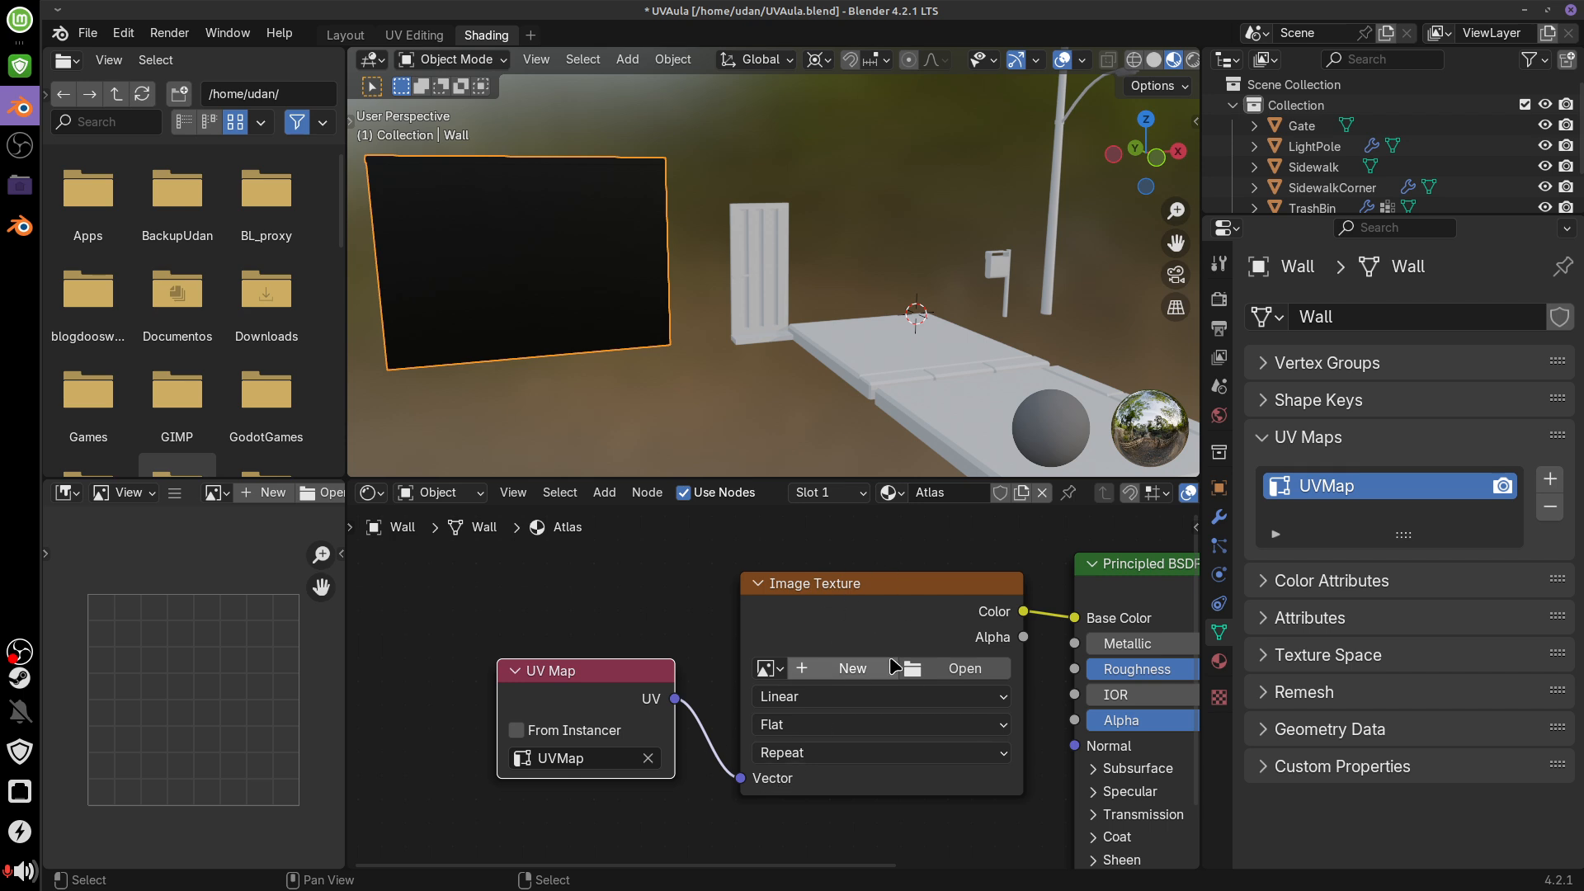
pyautogui.moveTo(607, 669); pyautogui.dragTo(576, 670)
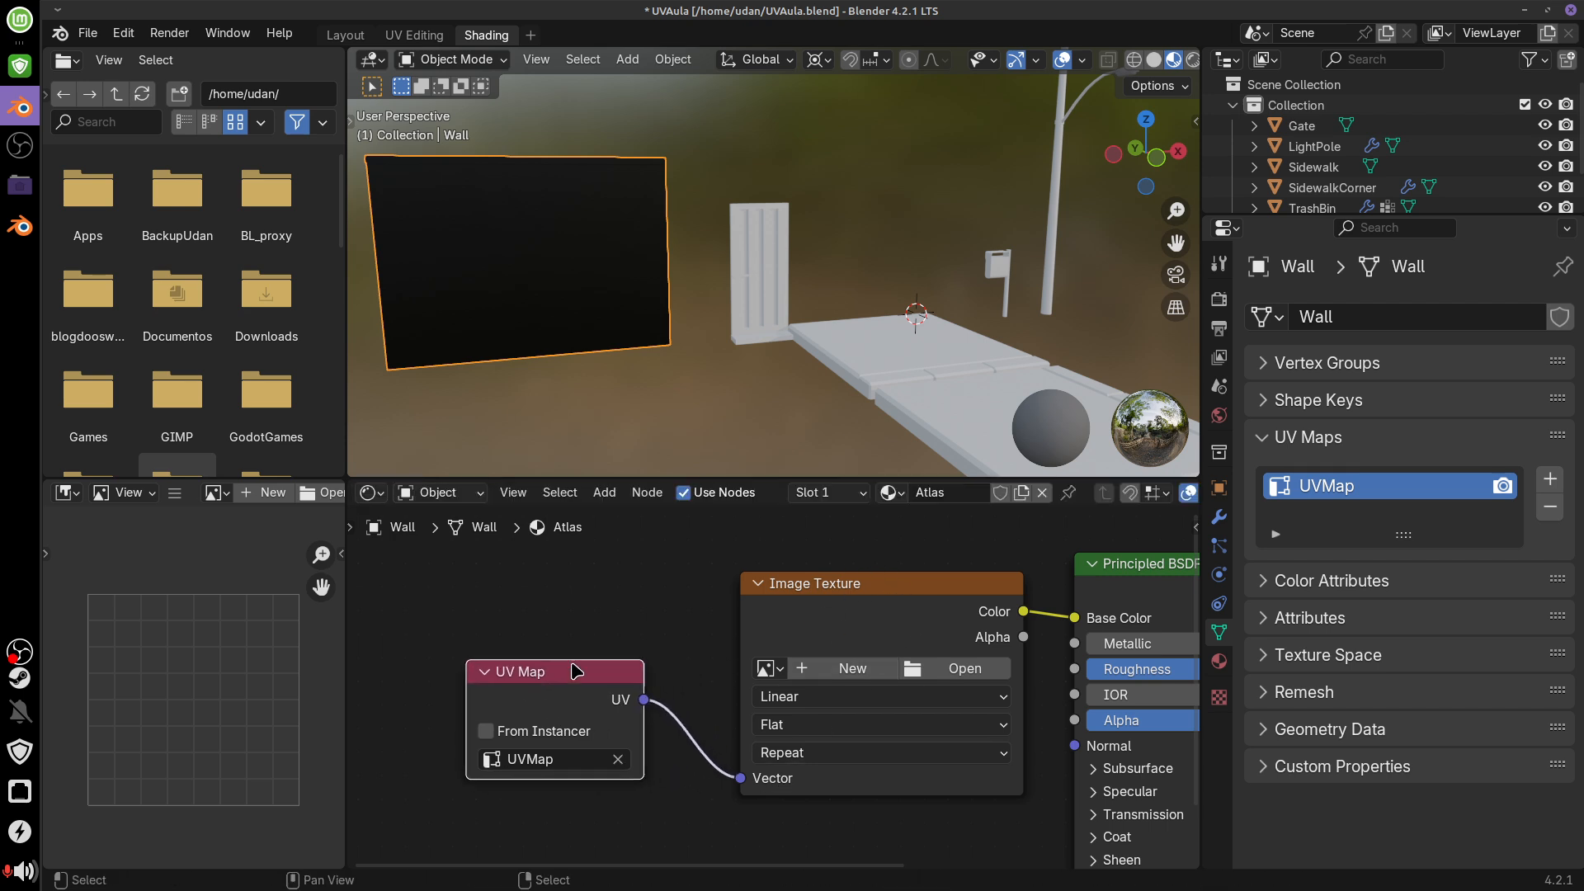
pyautogui.moveTo(911, 584); pyautogui.dragTo(872, 572)
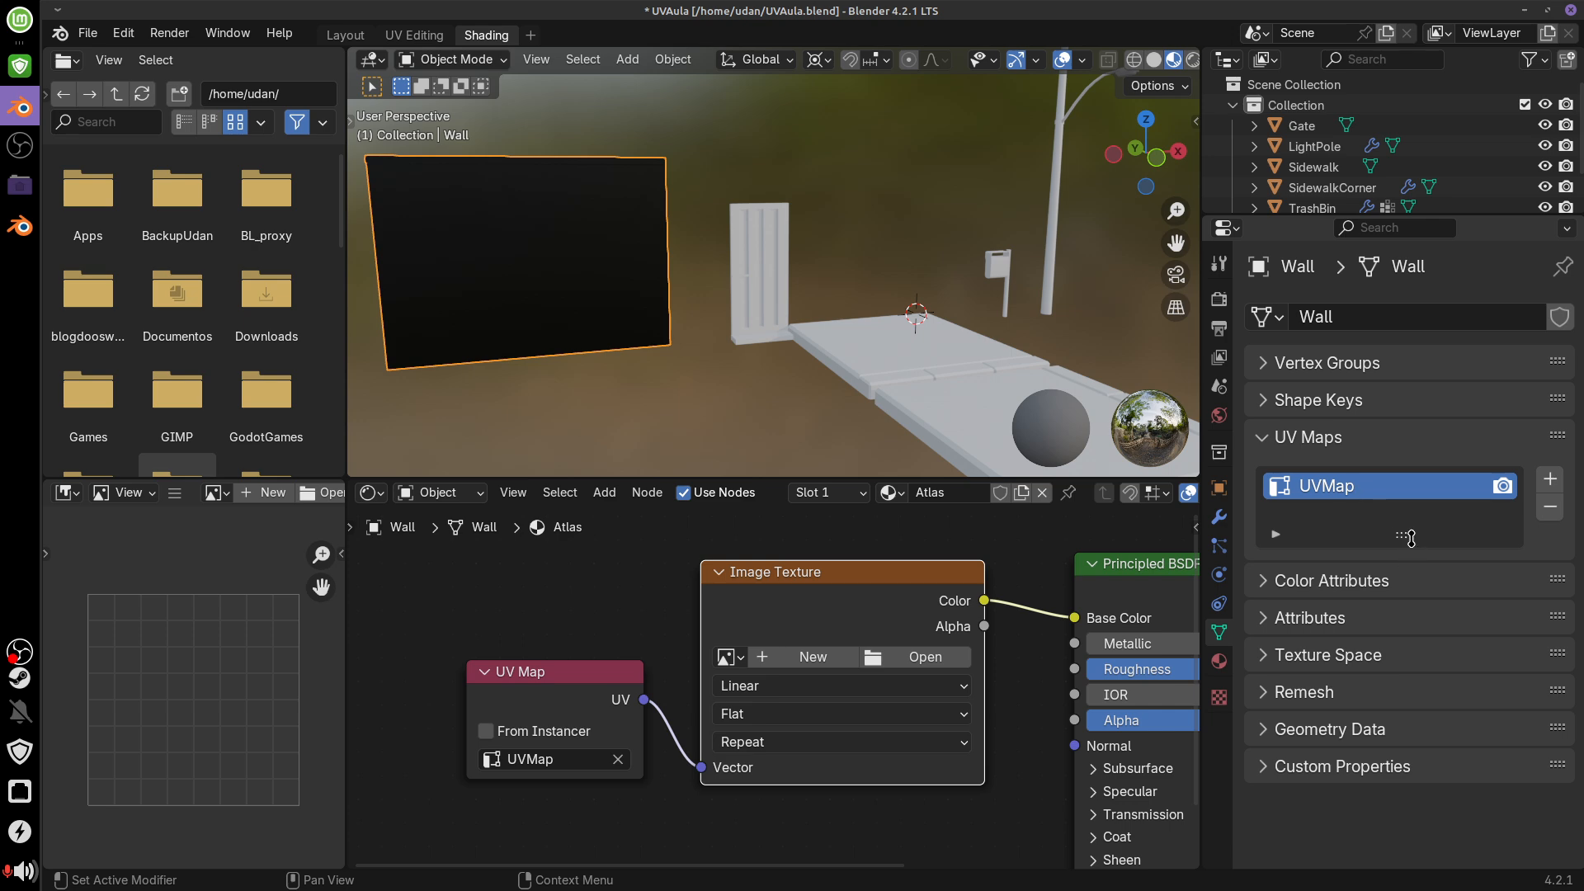
pyautogui.moveTo(1410, 538); pyautogui.dragTo(1405, 555)
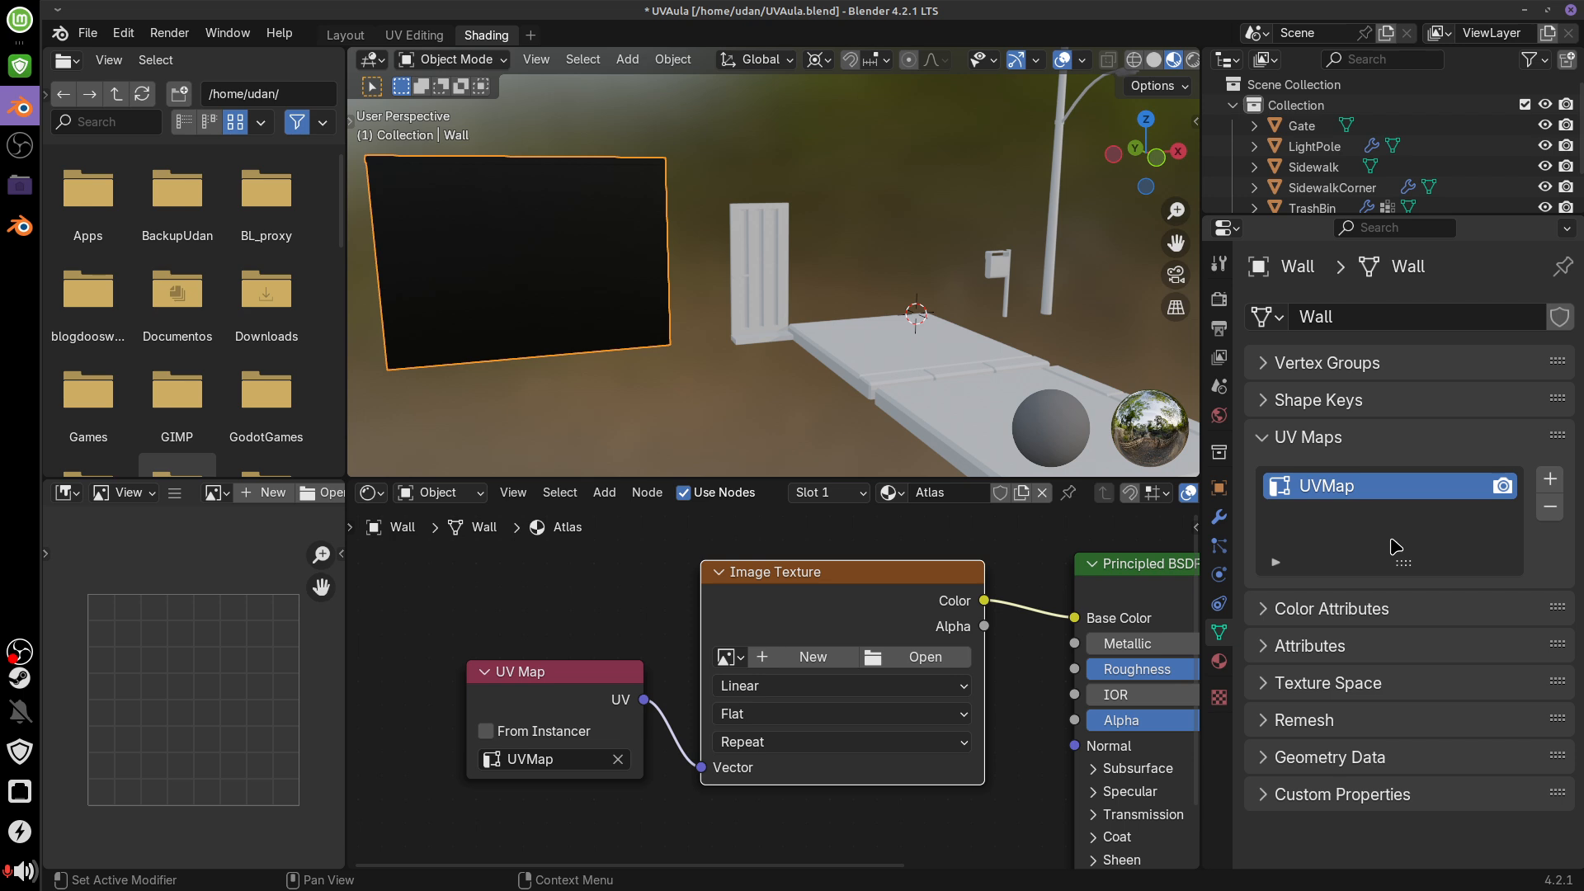
pyautogui.moveTo(582, 690); pyautogui.dragTo(551, 688)
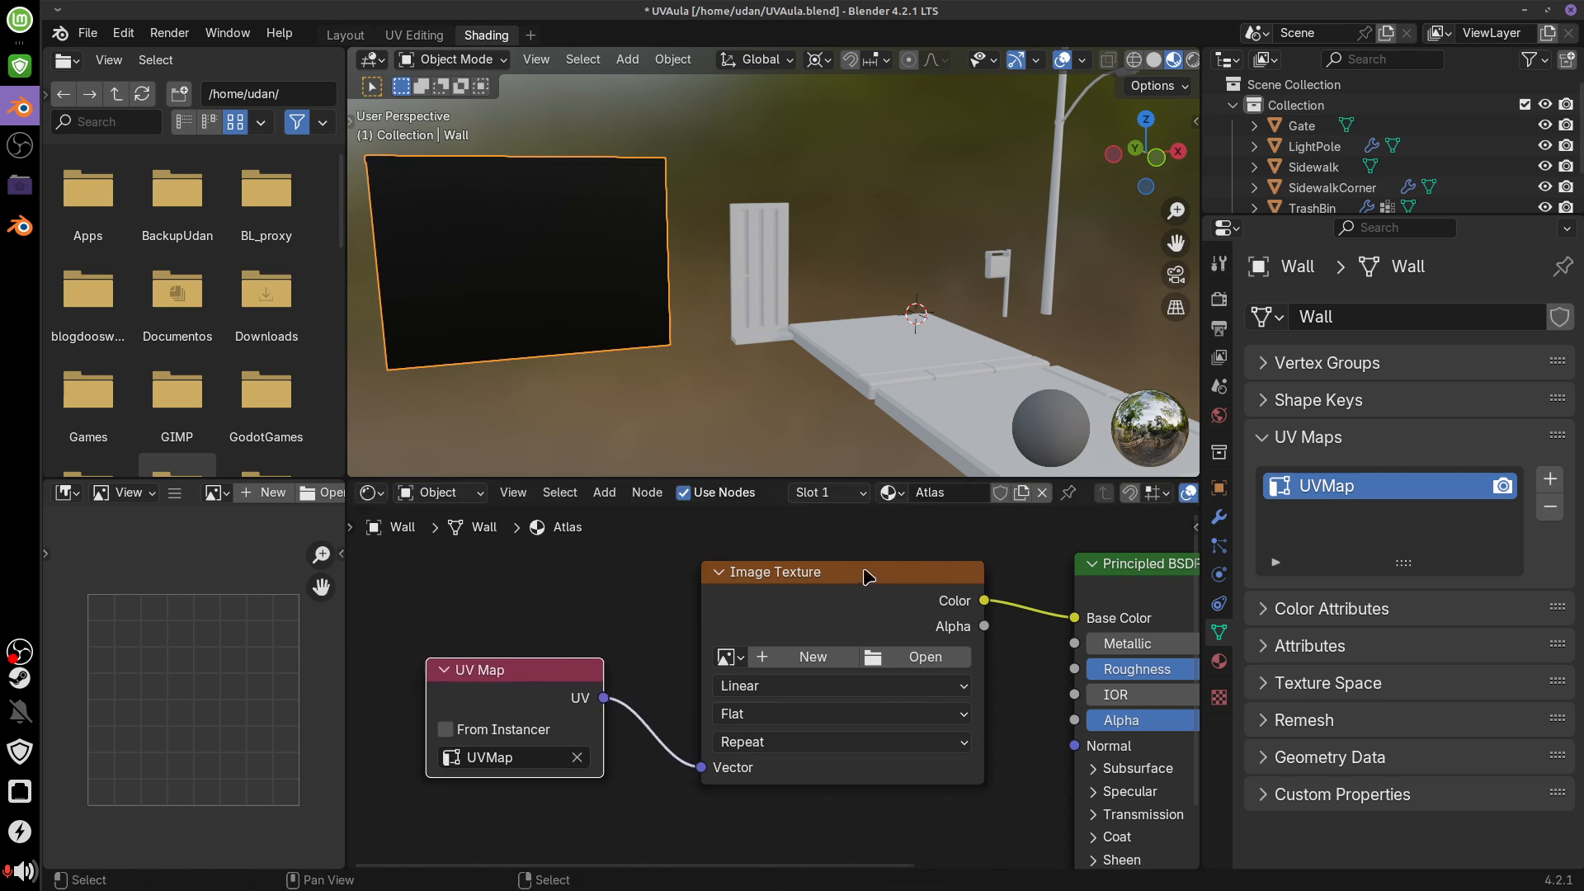
pyautogui.moveTo(866, 575); pyautogui.dragTo(815, 572)
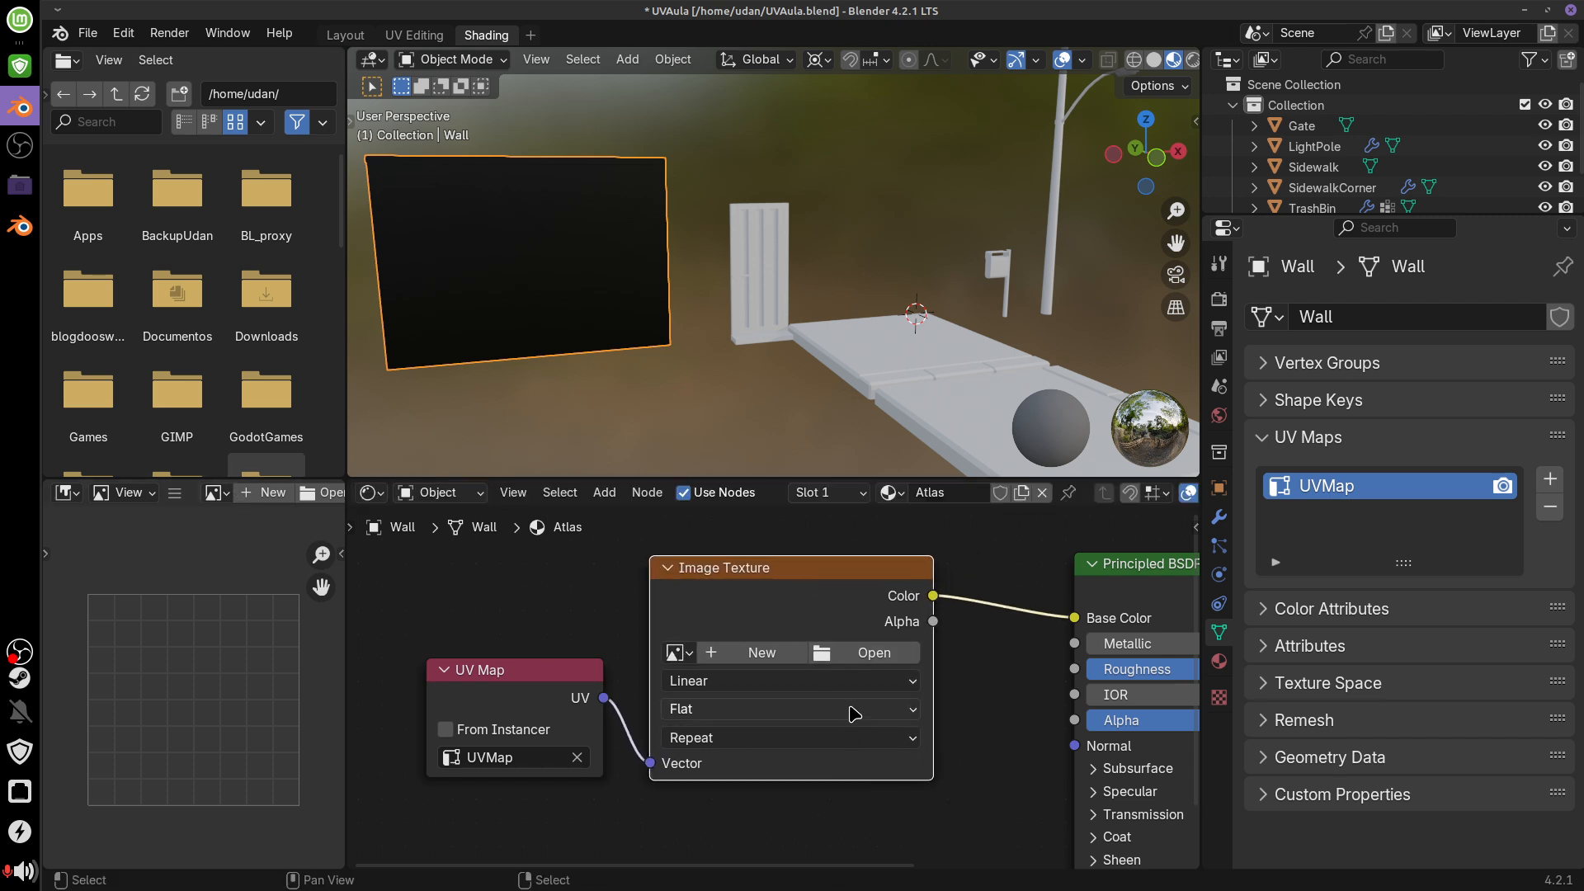
pyautogui.moveTo(795, 568); pyautogui.dragTo(794, 565)
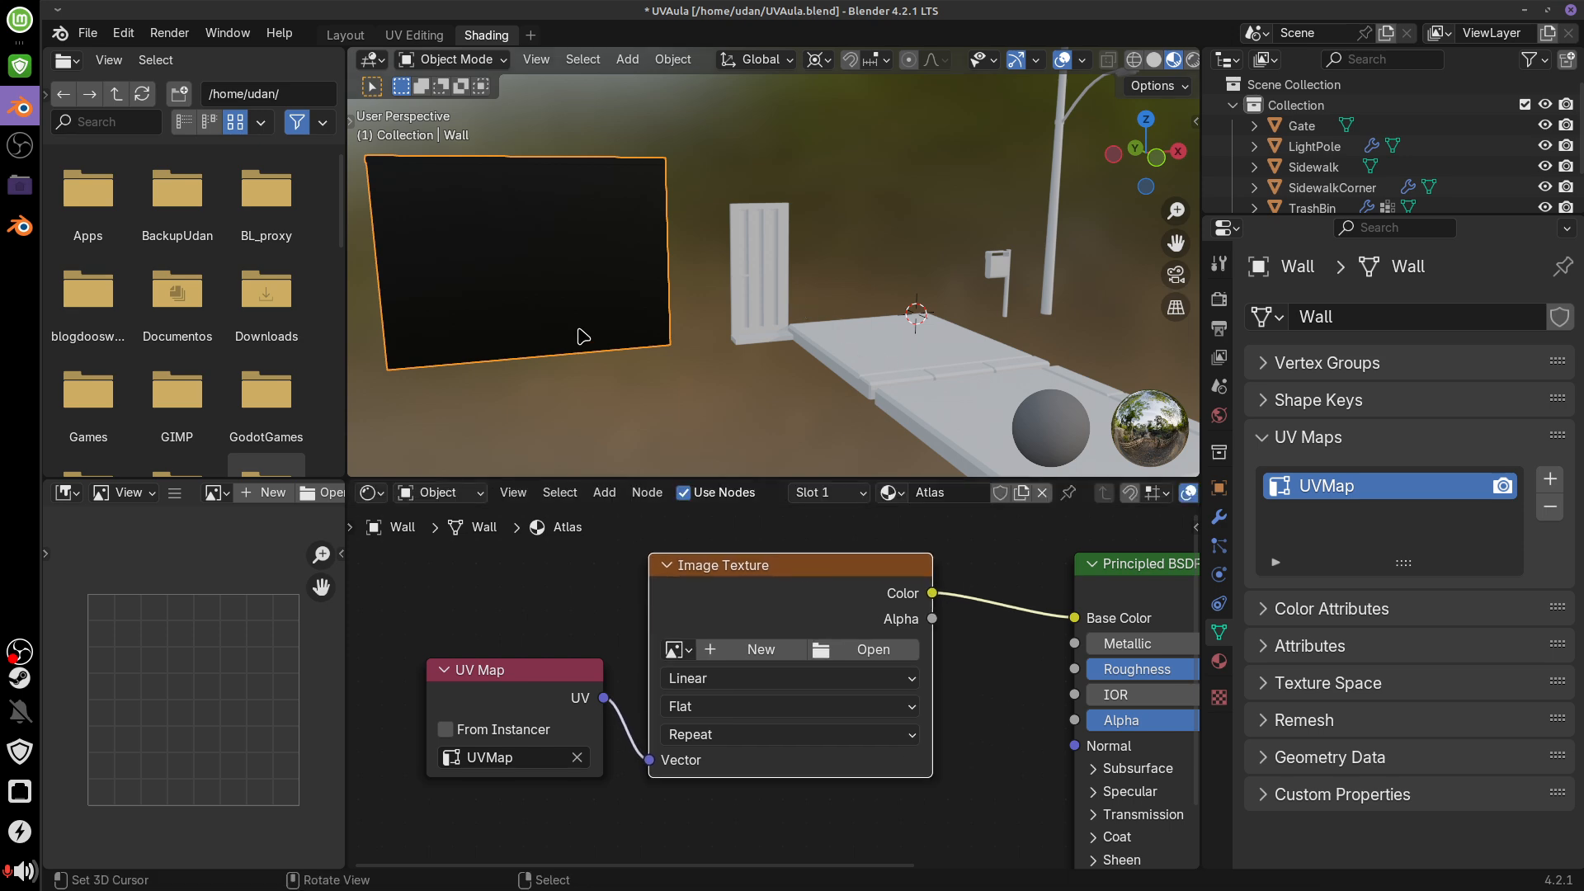
# Enlarge the image editor by widening it into the 3D viewport's side and raising its upper border
pyautogui.moveTo(583, 335); pyautogui.dragTo(817, 356, button='middle')
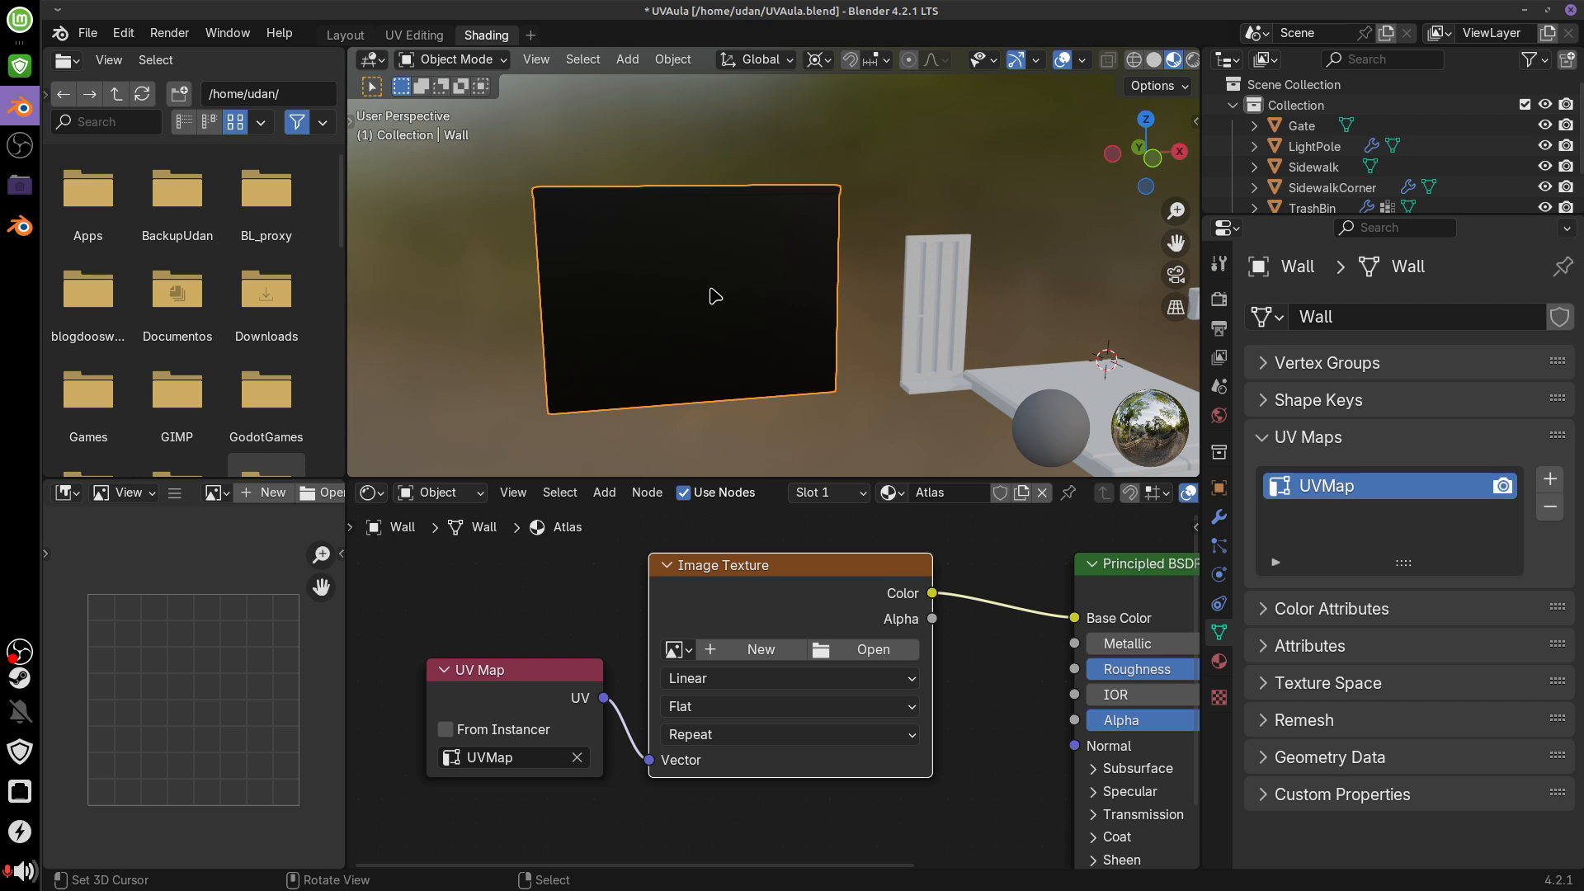
pyautogui.moveTo(864, 317); pyautogui.dragTo(932, 331, button='middle')
pyautogui.moveTo(1079, 335); pyautogui.dragTo(924, 238, button='middle')
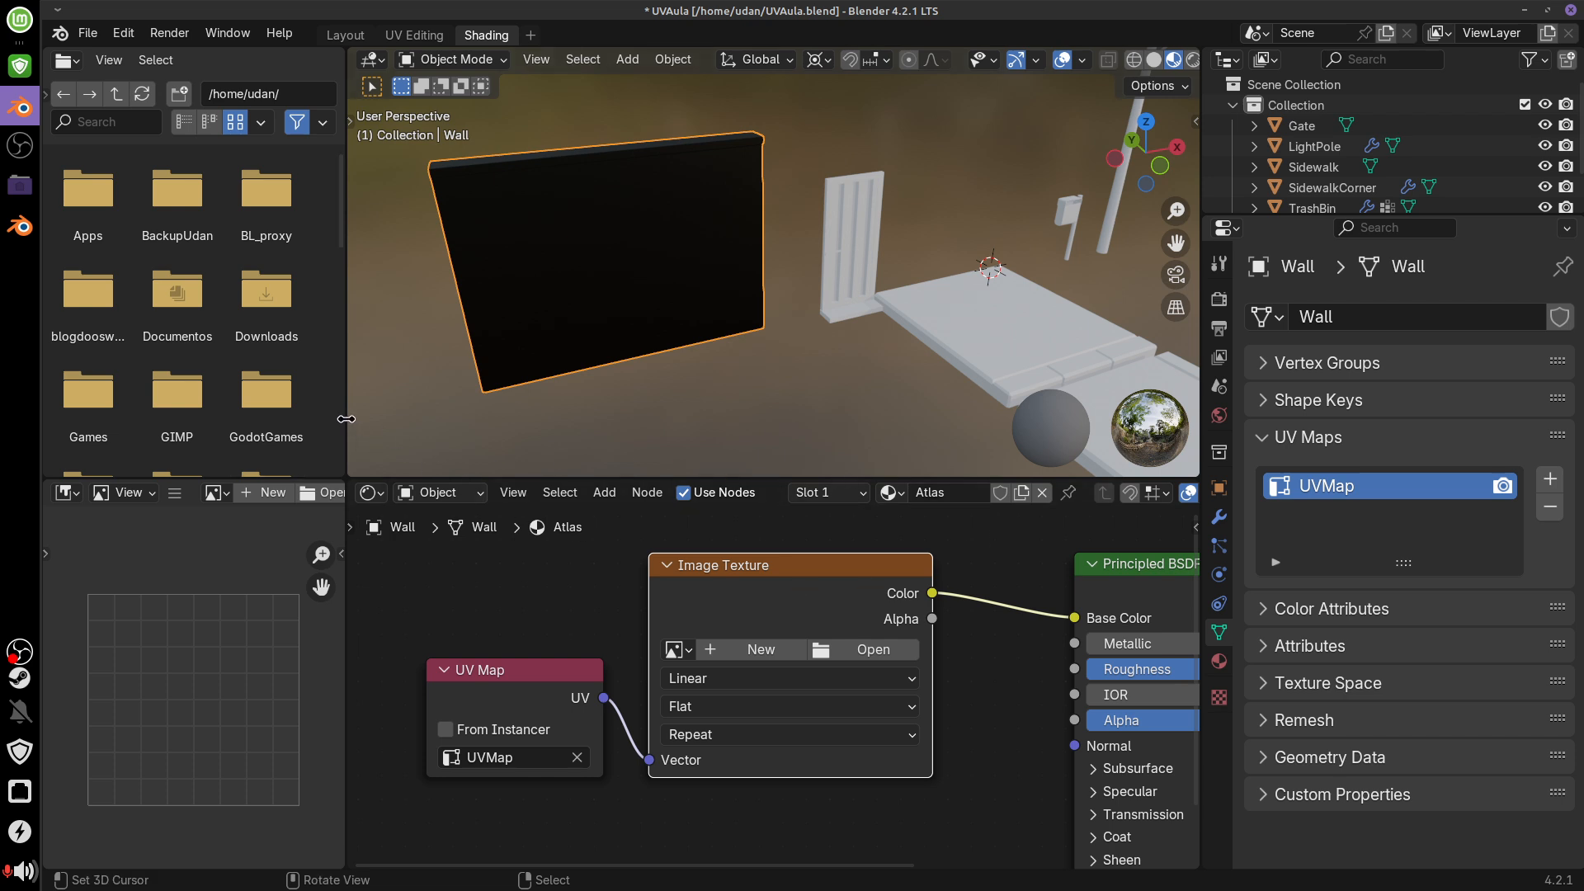
pyautogui.moveTo(347, 419); pyautogui.dragTo(637, 420)
pyautogui.scroll(-2, 511, 649)
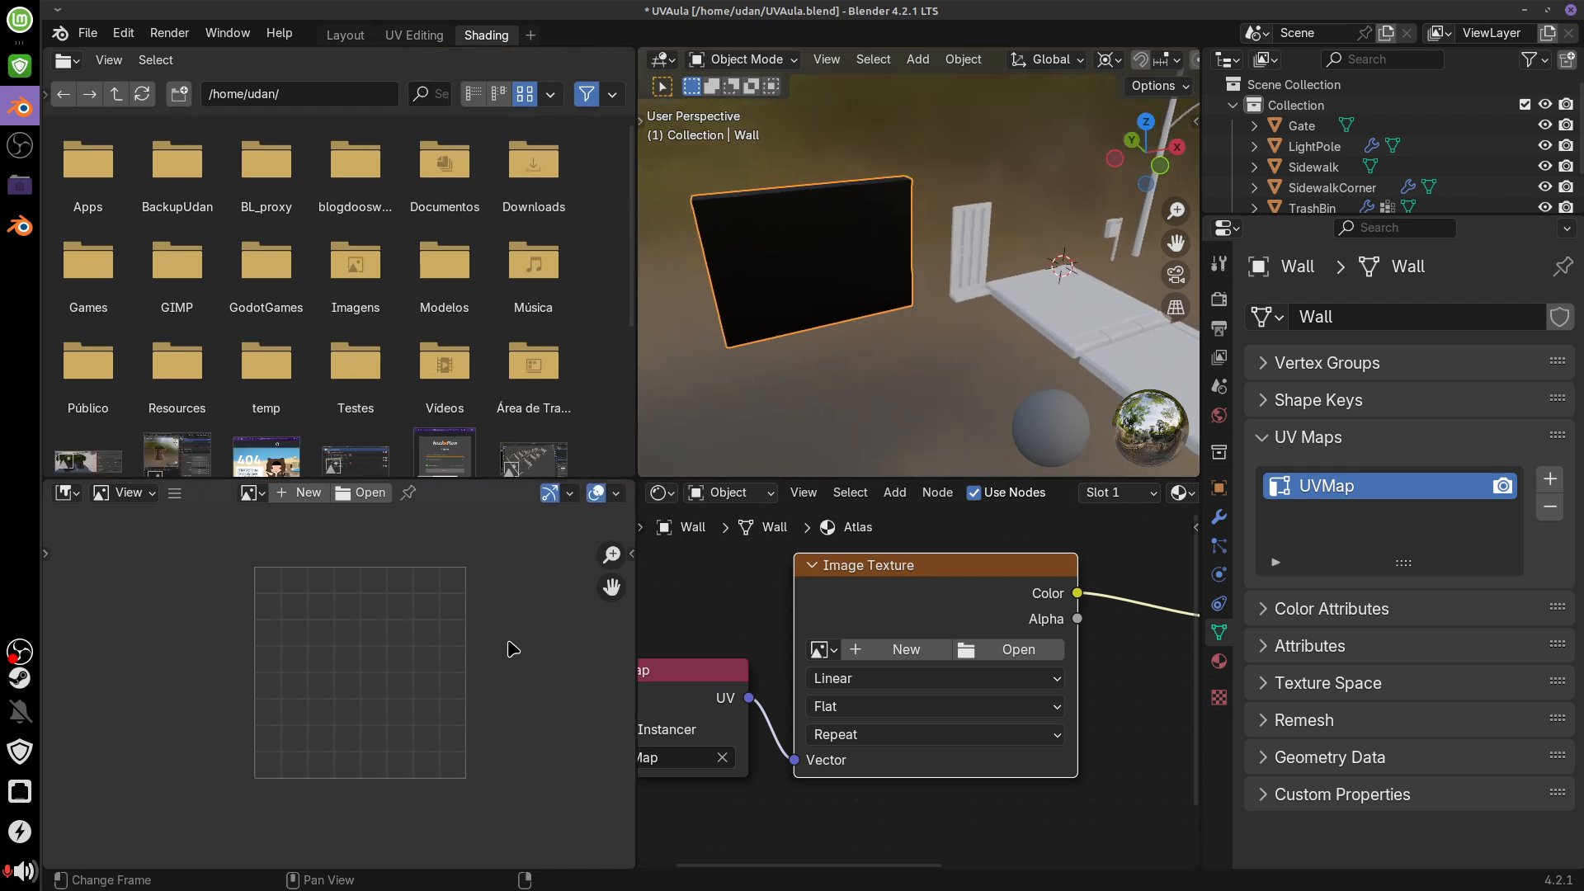
pyautogui.scroll(3, 511, 649)
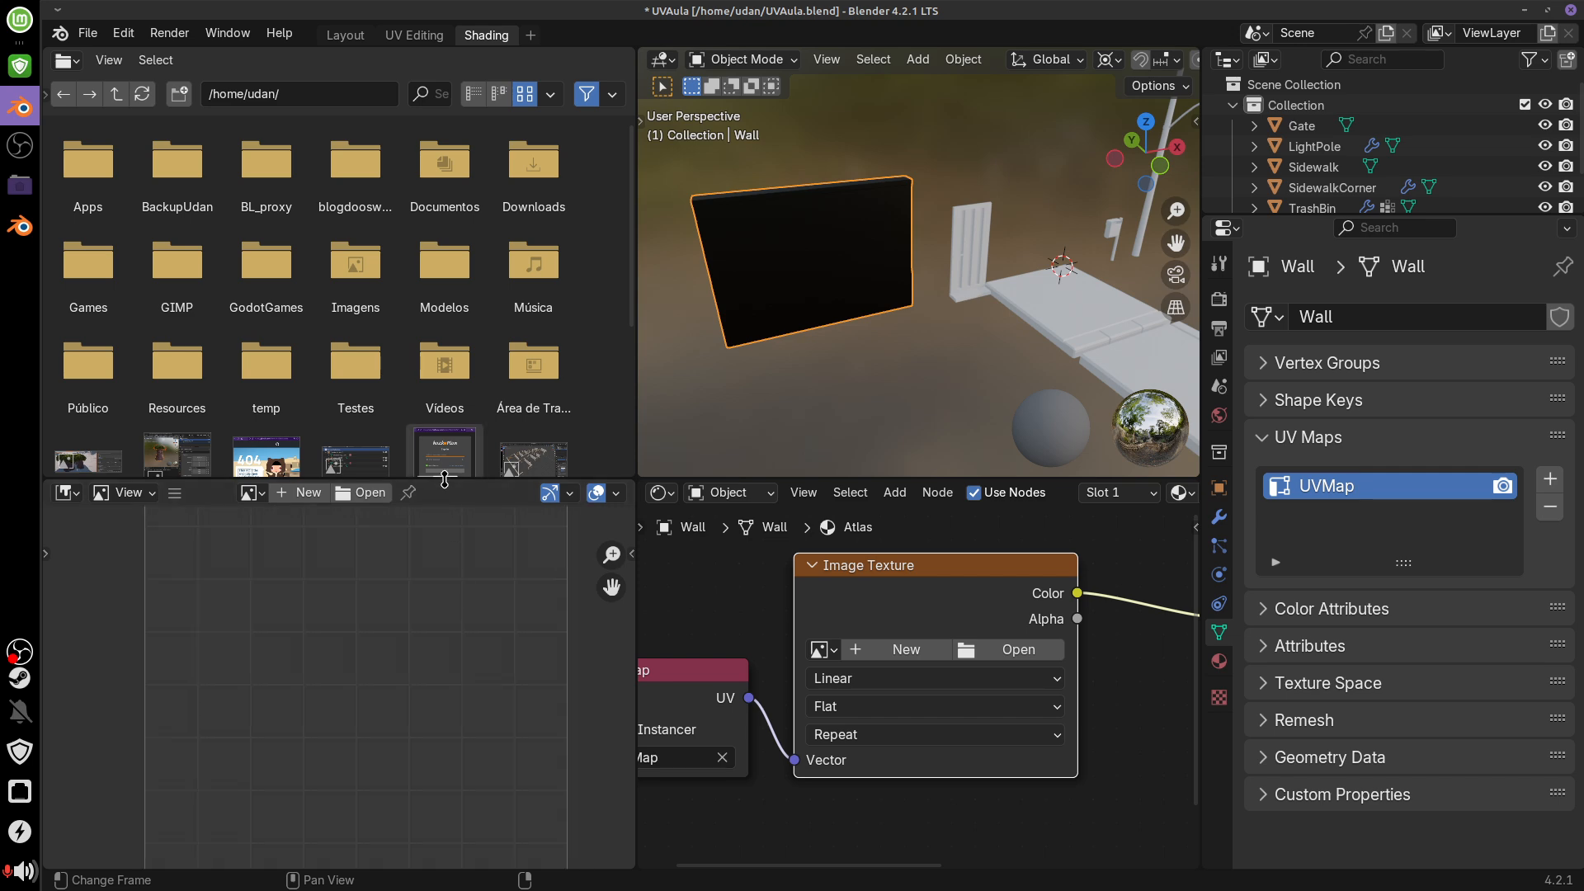
pyautogui.moveTo(444, 480); pyautogui.dragTo(445, 237)
pyautogui.scroll(-2, 471, 586)
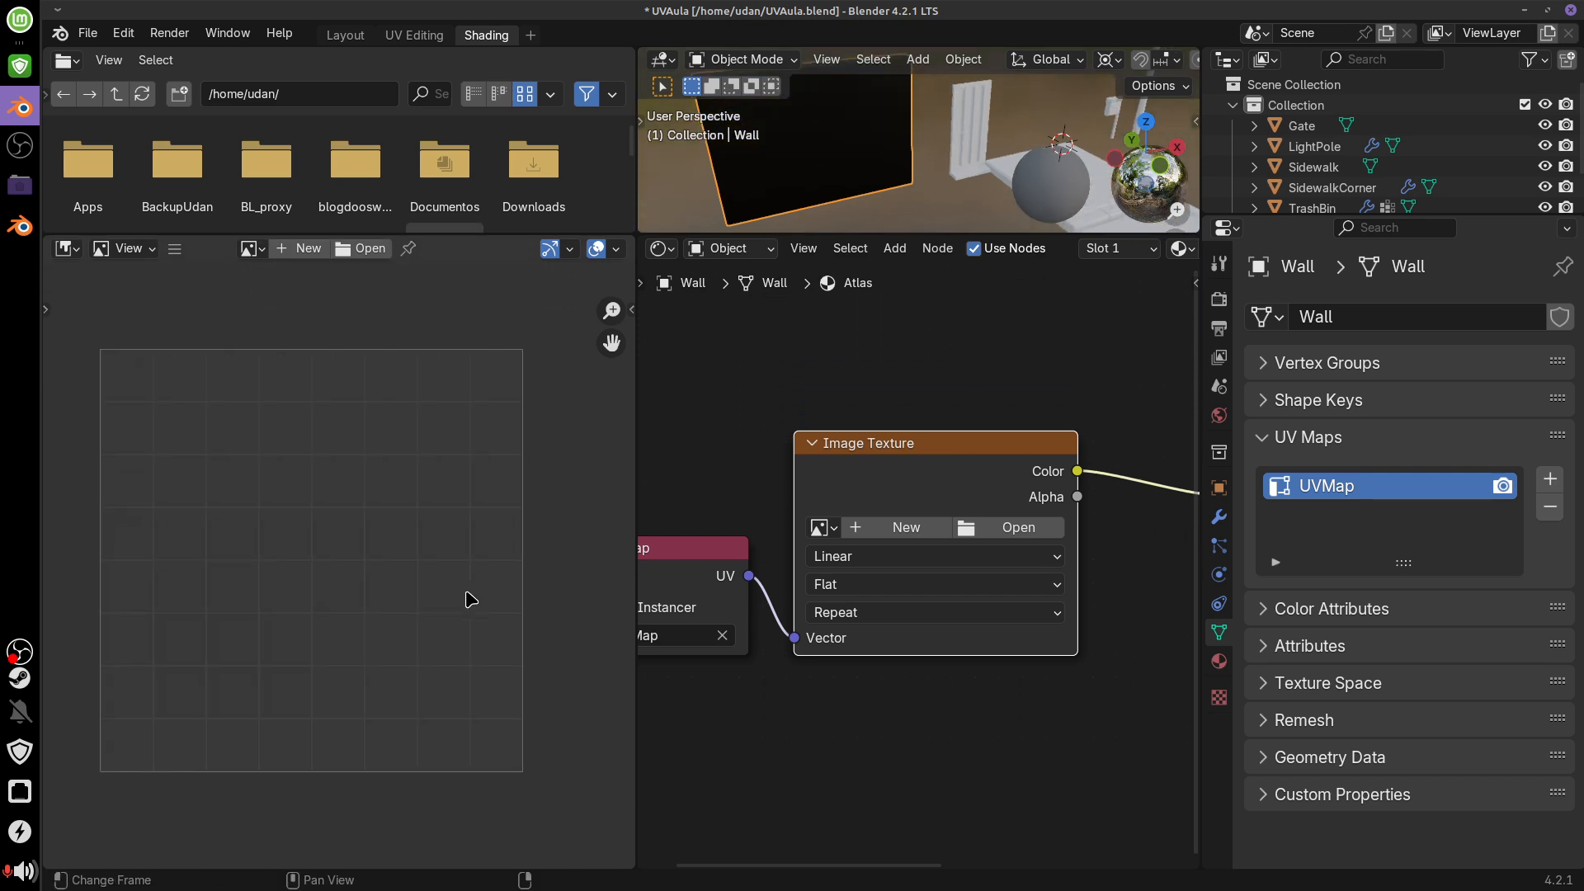
pyautogui.scroll(1, 547, 537)
pyautogui.moveTo(788, 234); pyautogui.dragTo(789, 278)
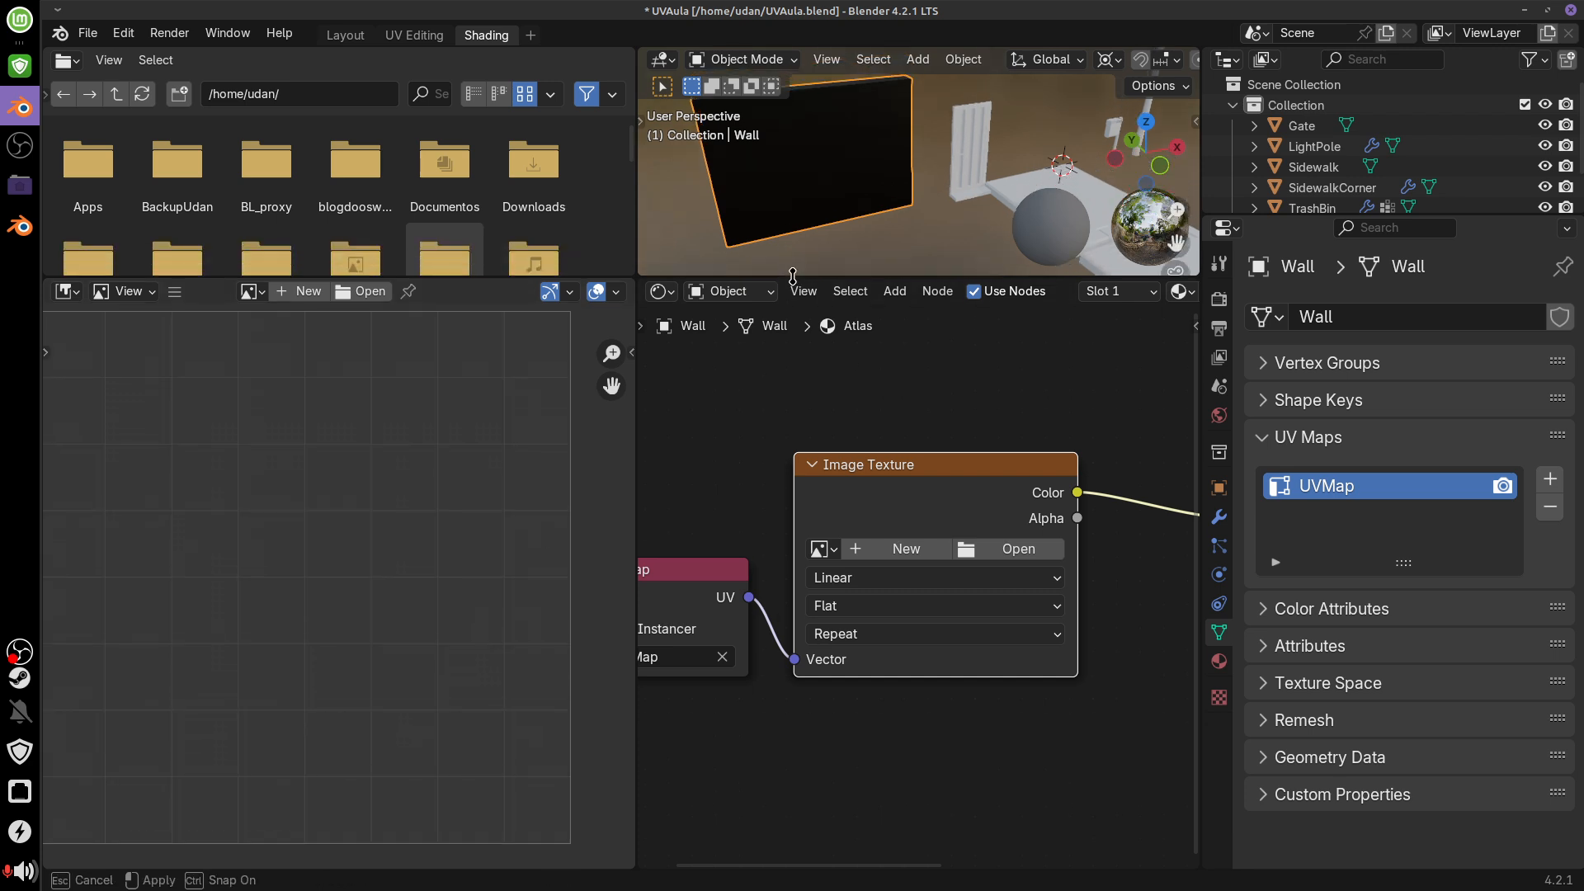
pyautogui.scroll(-2, 471, 582)
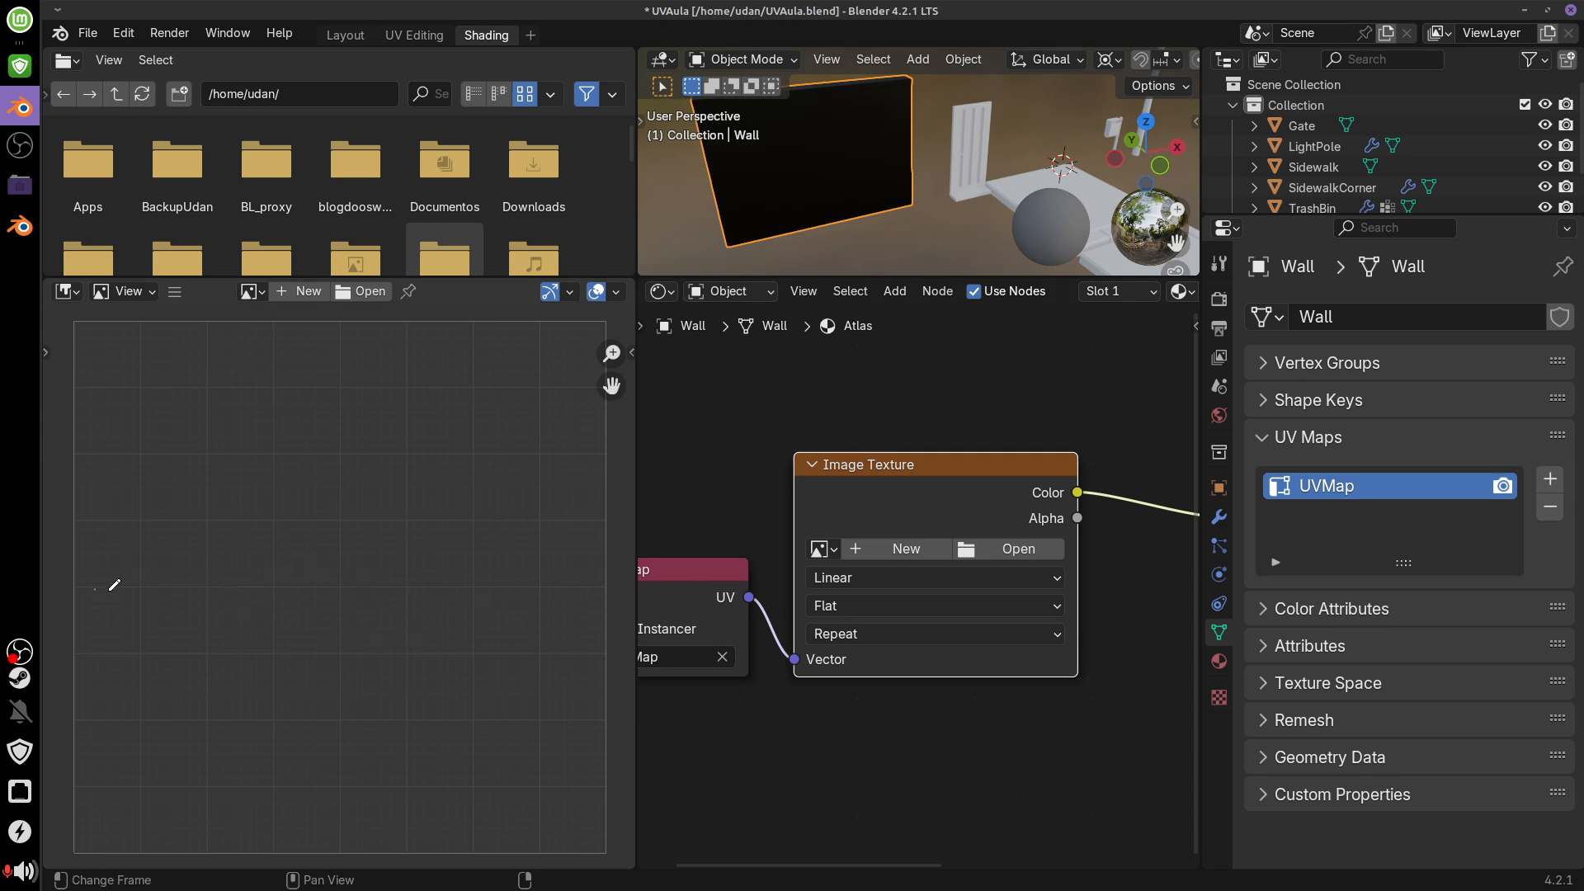
# Draw annotation lines marking off the upper-left quarter of the empty image area in the image editor
pyautogui.moveTo(110, 590); pyautogui.dragTo(369, 588)
pyautogui.moveTo(361, 330); pyautogui.dragTo(356, 583)
pyautogui.moveTo(159, 591)
pyautogui.mouseDown()
pyautogui.moveTo(361, 573)
pyautogui.moveTo(361, 330)
pyautogui.mouseUp()
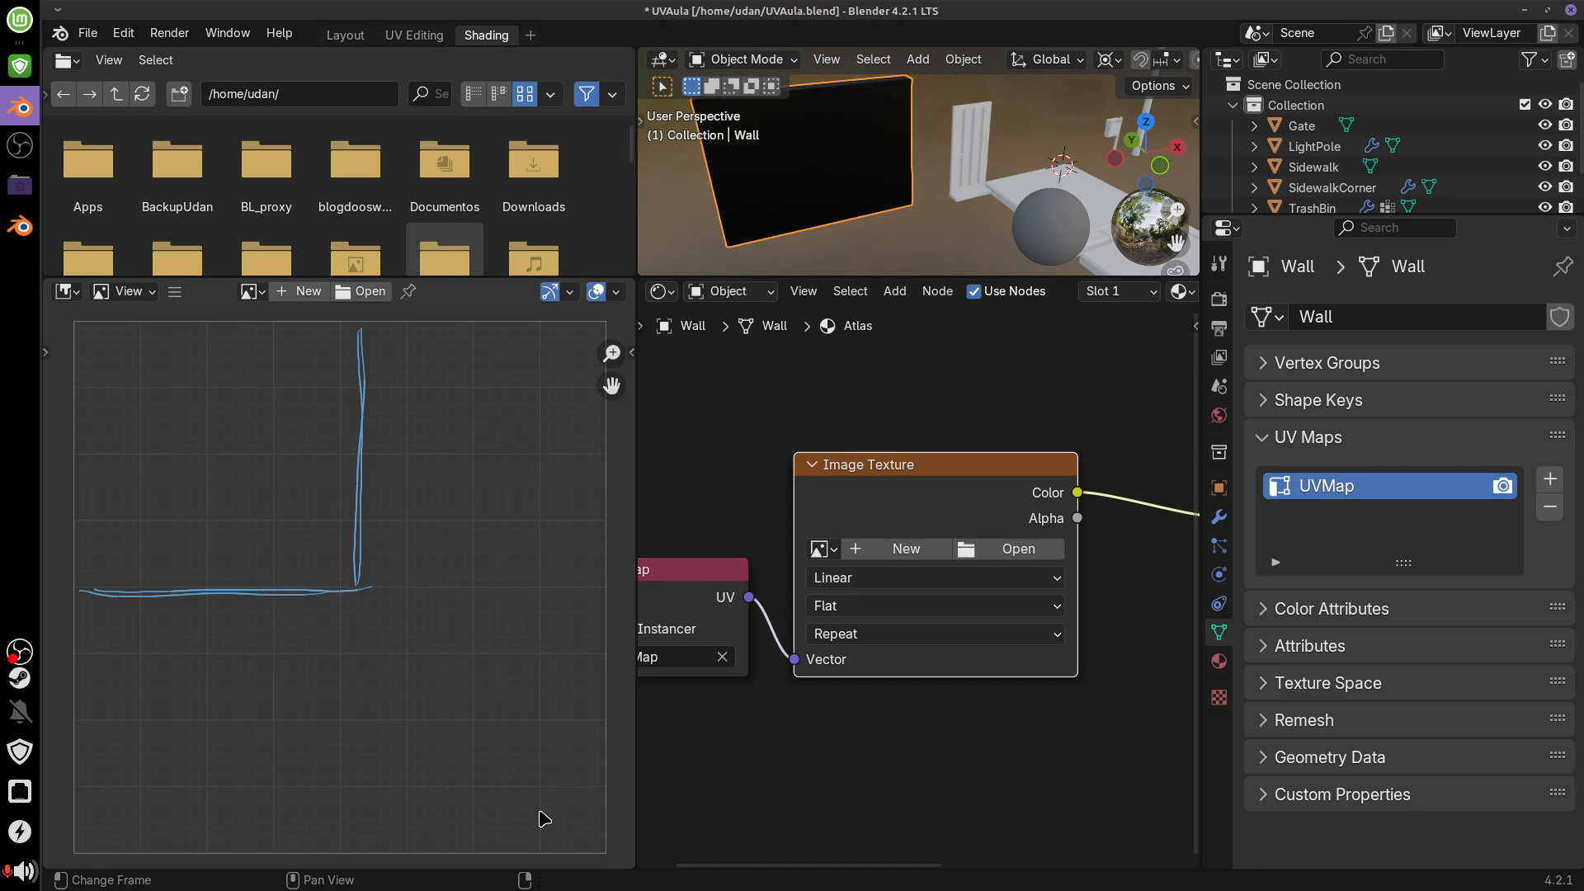
# Erase the annotation lines in the image editor and enlarge the 3D viewport by lowering its bottom border and widening it
pyautogui.moveTo(360, 328)
pyautogui.mouseDown()
pyautogui.moveTo(368, 591)
pyautogui.moveTo(102, 592)
pyautogui.moveTo(361, 583)
pyautogui.moveTo(353, 364)
pyautogui.moveTo(358, 572)
pyautogui.moveTo(99, 583)
pyautogui.moveTo(343, 434)
pyautogui.moveTo(353, 589)
pyautogui.mouseUp()
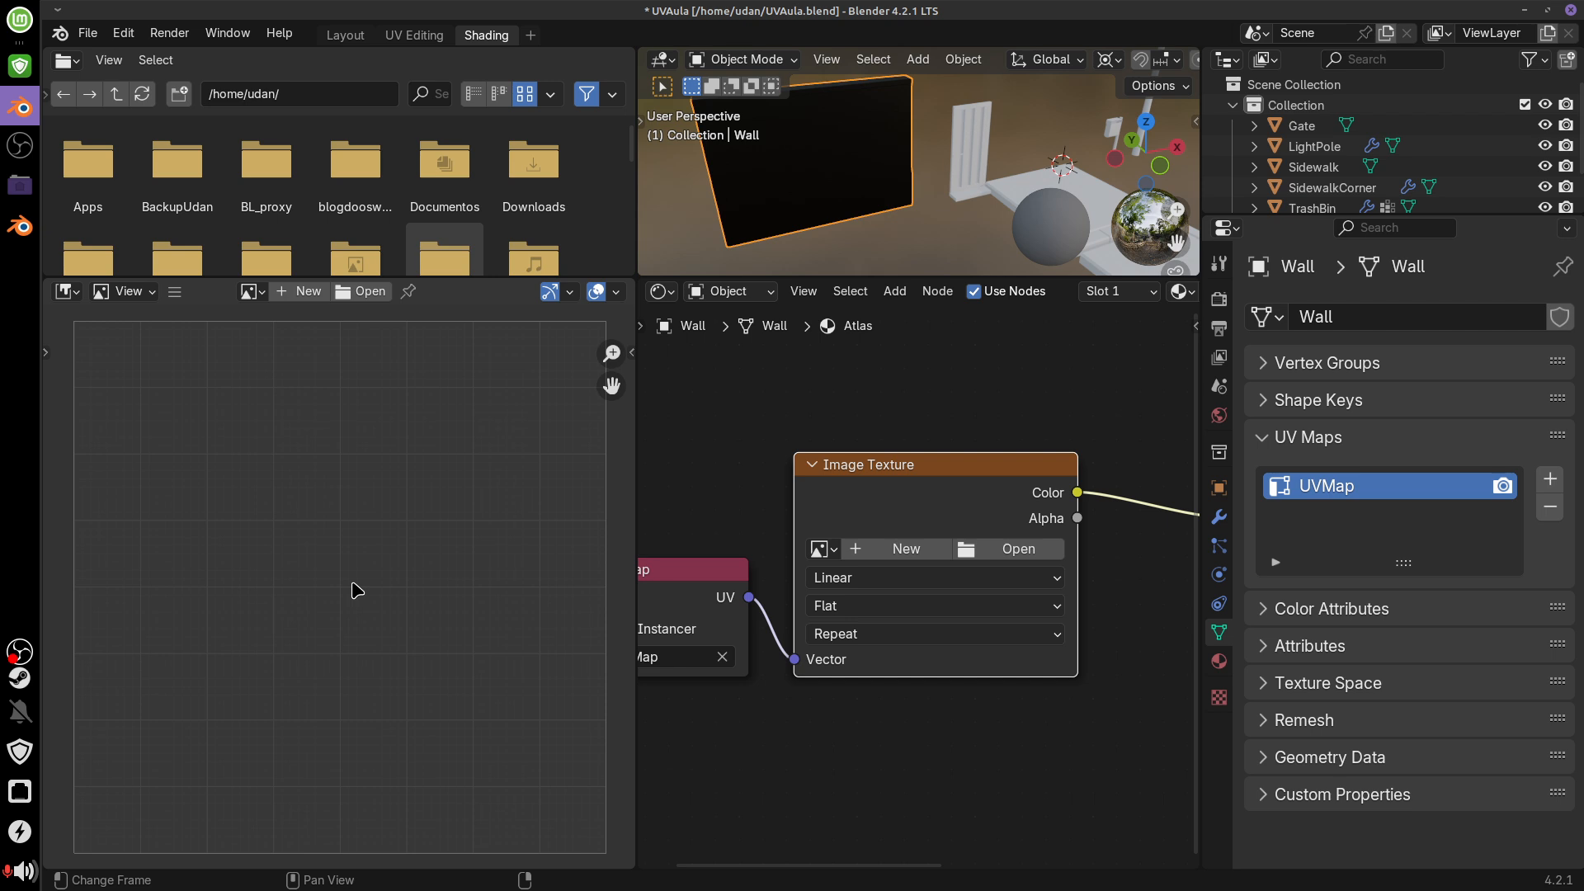
pyautogui.moveTo(986, 216); pyautogui.dragTo(958, 196, button='middle')
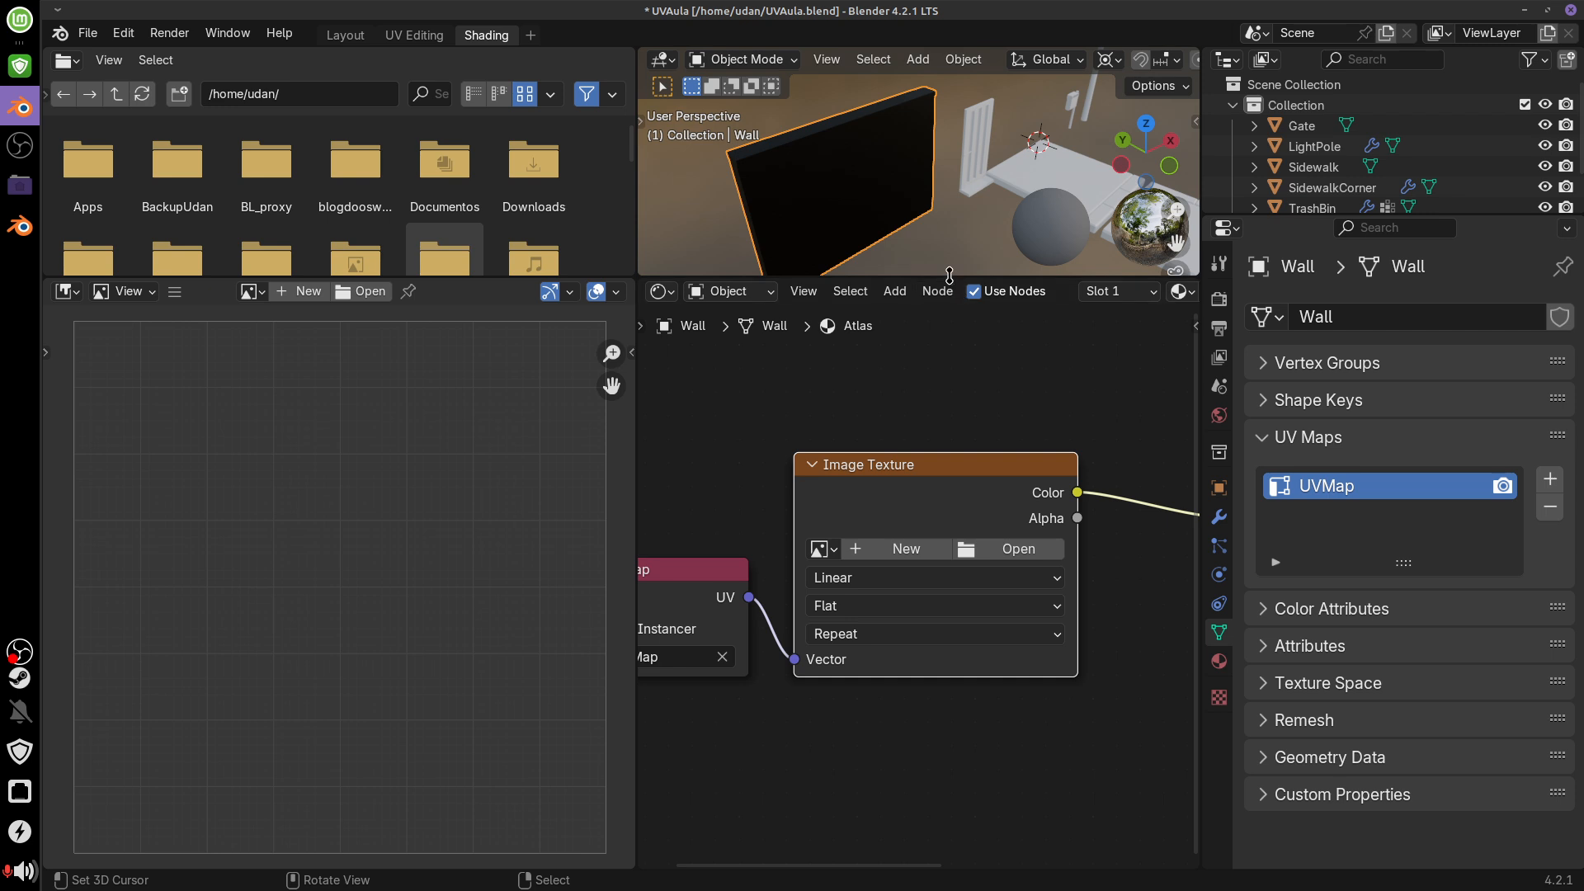
pyautogui.moveTo(949, 277); pyautogui.dragTo(932, 463)
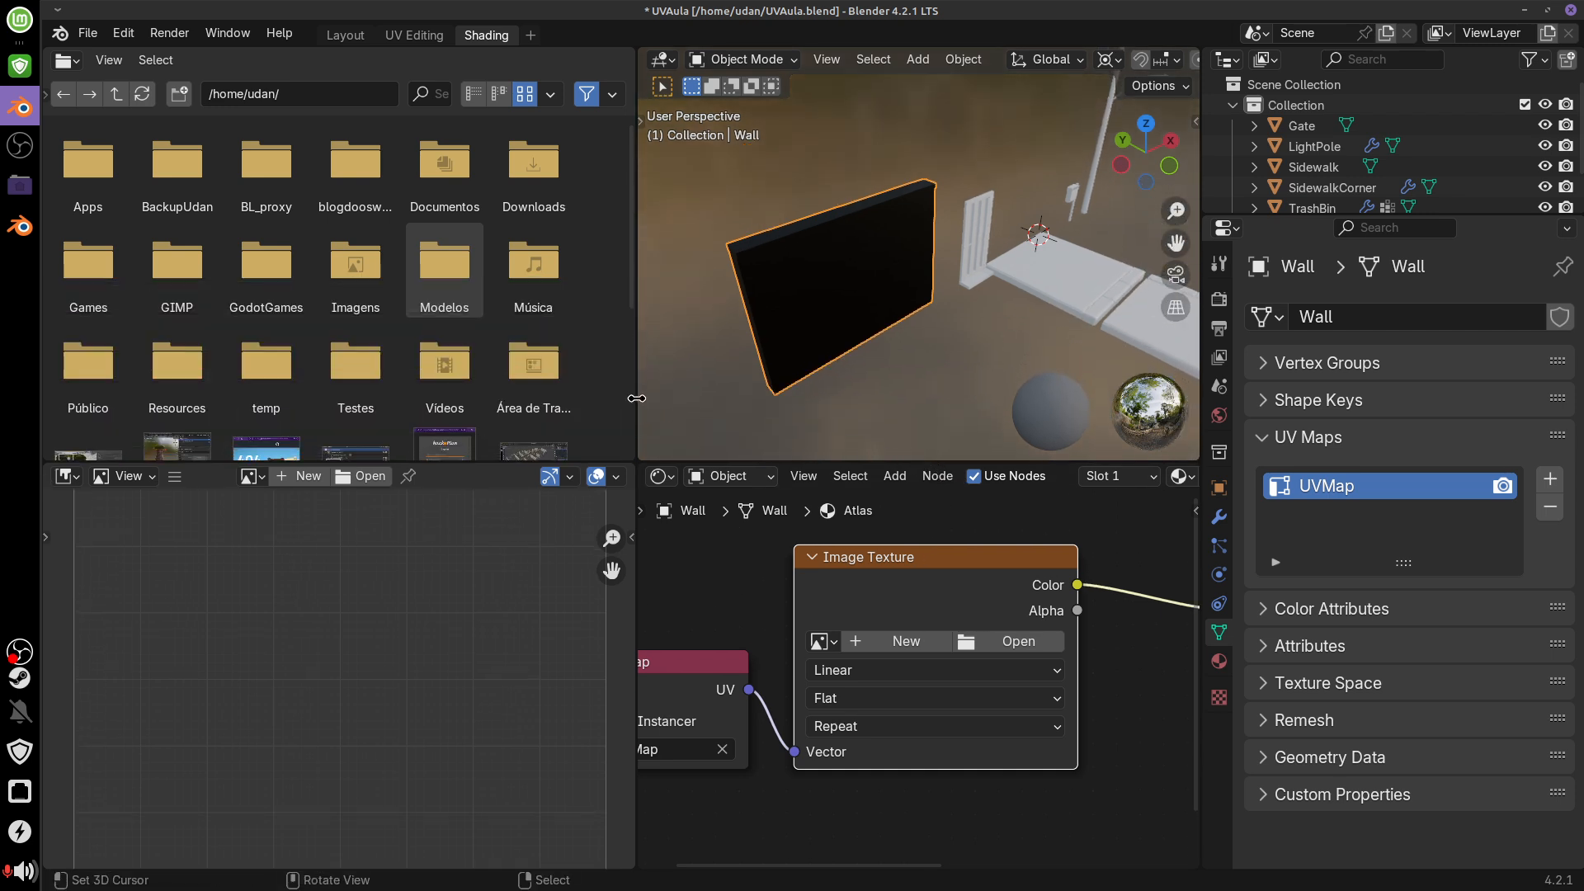
pyautogui.moveTo(636, 398); pyautogui.dragTo(570, 398)
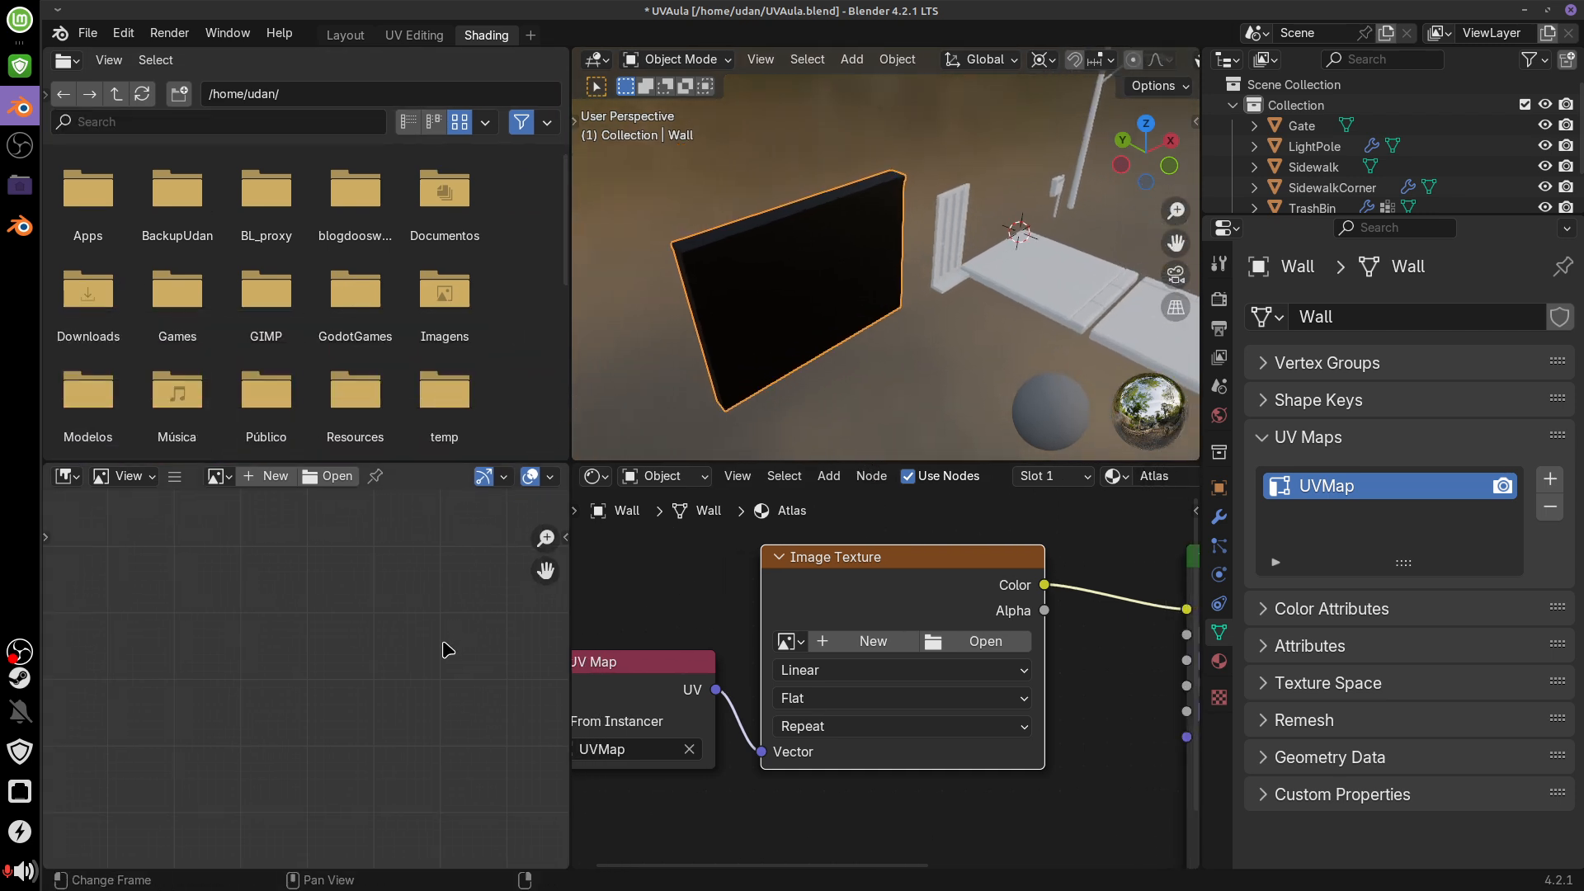
# Draw an annotation frame around the street assets in the 3D viewport with a vertical height arrow over the wall, and erase the strokes
pyautogui.scroll(-2, 444, 644)
pyautogui.moveTo(896, 297); pyautogui.dragTo(858, 349, button='middle')
pyautogui.scroll(-2, 857, 353)
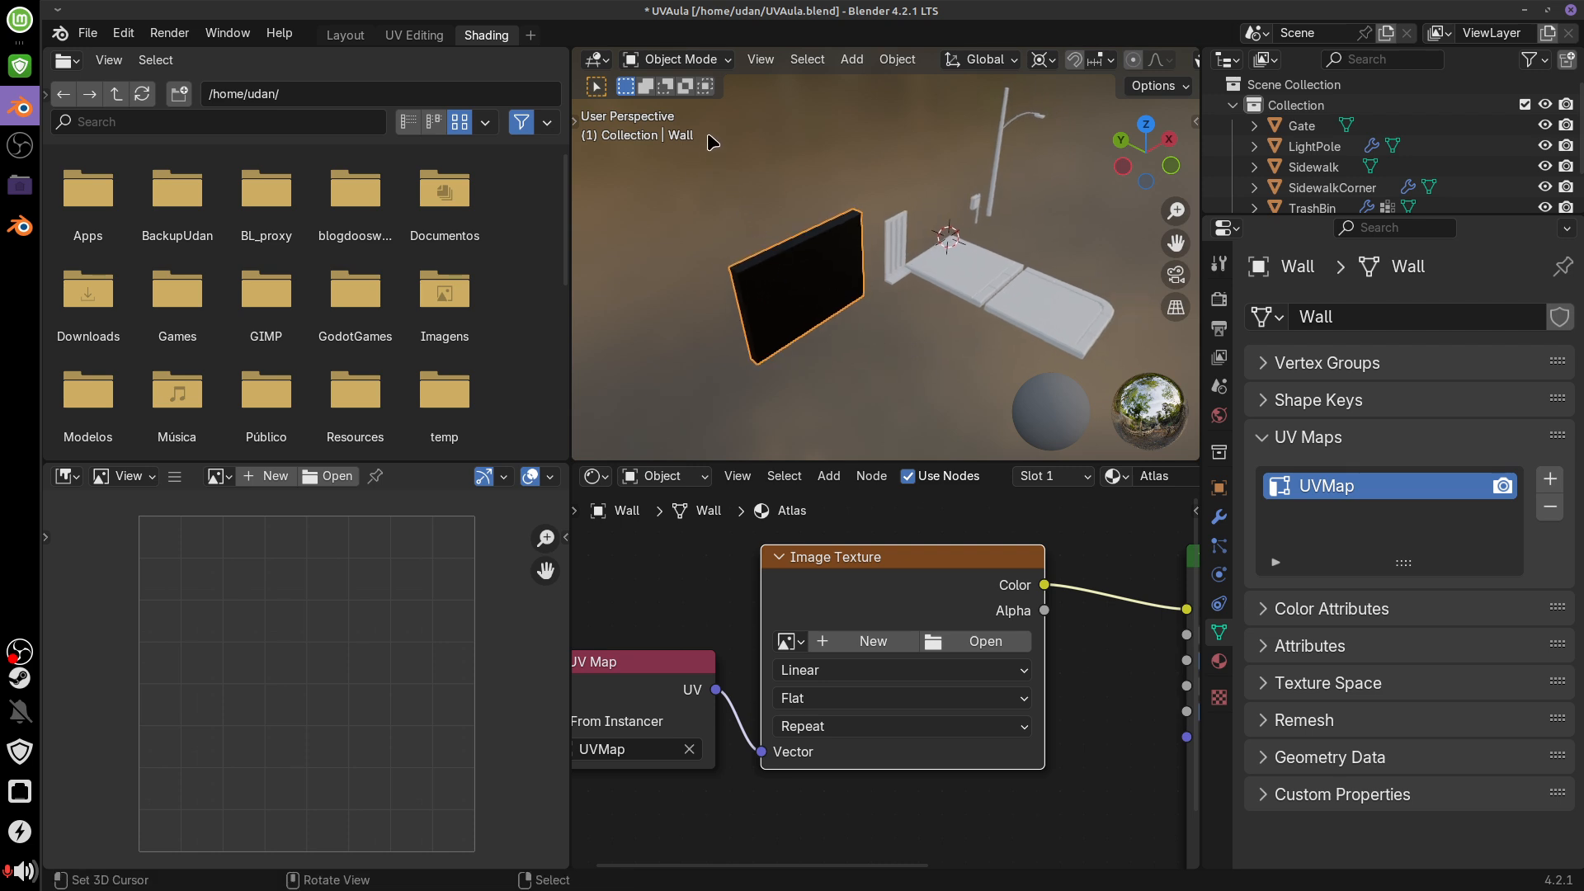
pyautogui.moveTo(709, 136); pyautogui.dragTo(712, 358)
pyautogui.moveTo(719, 108)
pyautogui.mouseDown()
pyautogui.moveTo(1086, 112)
pyautogui.moveTo(1100, 309)
pyautogui.mouseUp()
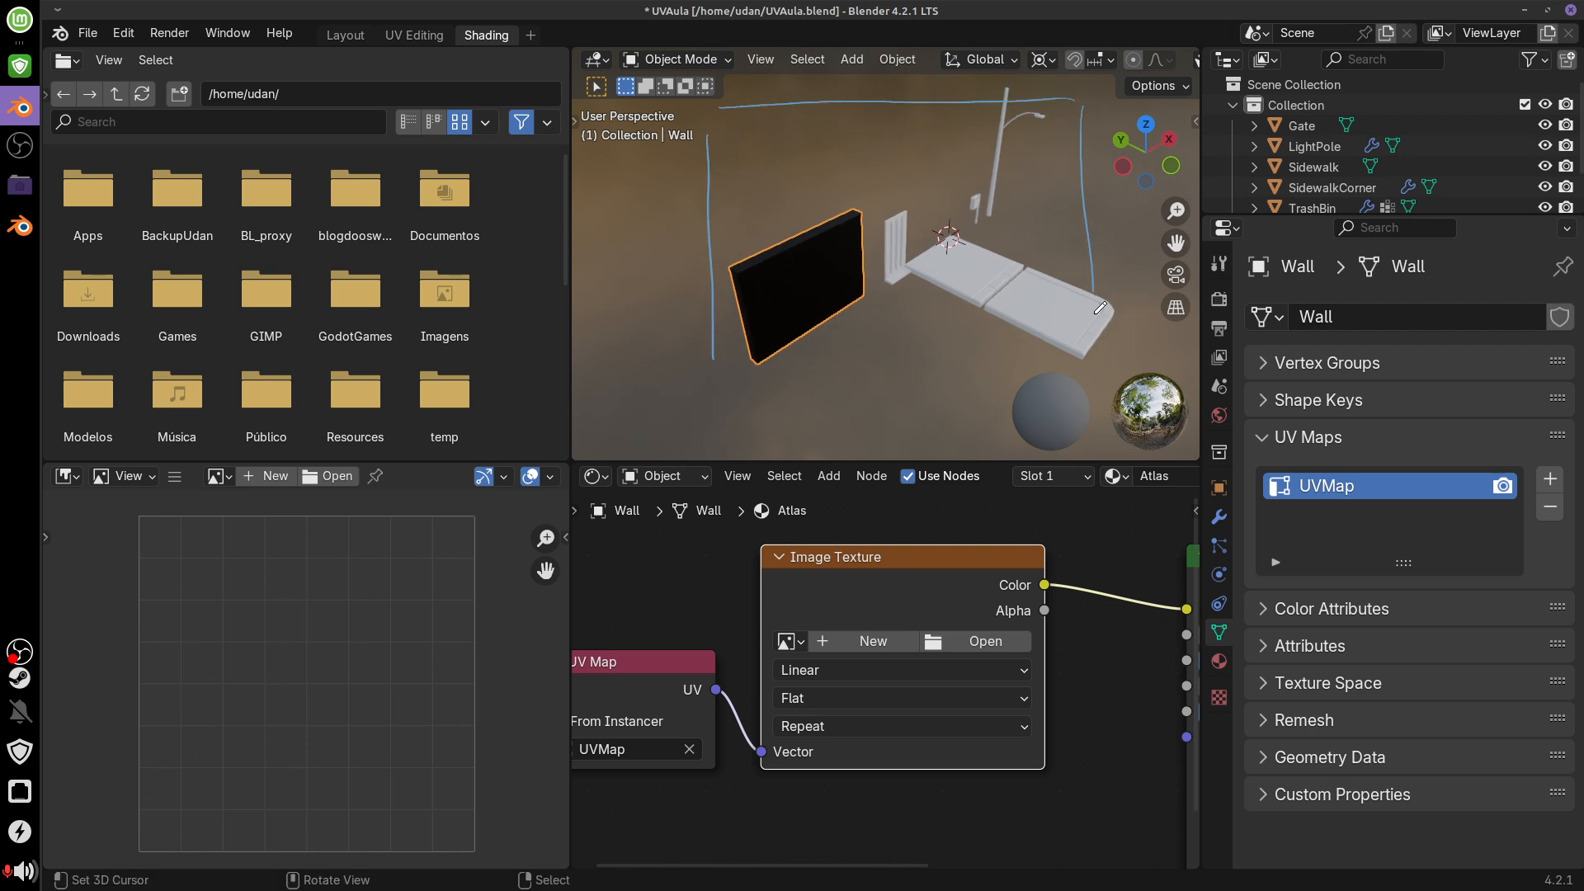
pyautogui.moveTo(705, 353)
pyautogui.mouseDown()
pyautogui.moveTo(1117, 338)
pyautogui.moveTo(1097, 180)
pyautogui.moveTo(915, 95)
pyautogui.moveTo(706, 314)
pyautogui.moveTo(697, 382)
pyautogui.mouseUp()
pyautogui.moveTo(725, 223)
pyautogui.mouseDown()
pyautogui.moveTo(886, 216)
pyautogui.moveTo(808, 346)
pyautogui.moveTo(821, 328)
pyautogui.mouseUp()
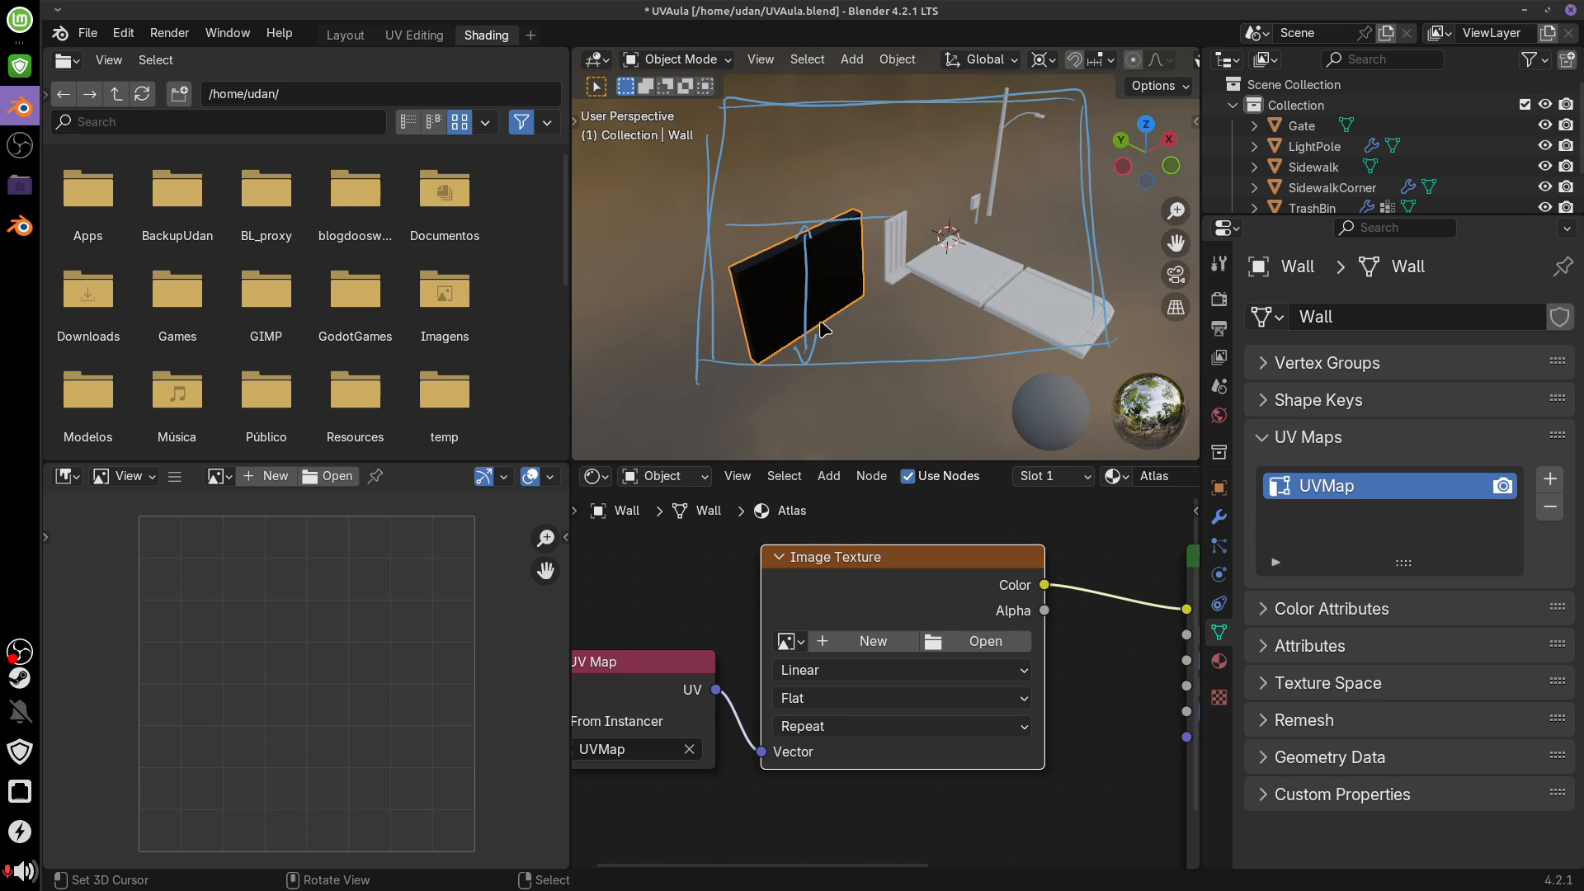
pyautogui.moveTo(757, 223)
pyautogui.mouseDown(button='right')
pyautogui.moveTo(856, 211)
pyautogui.moveTo(818, 228)
pyautogui.moveTo(786, 348)
pyautogui.moveTo(789, 101)
pyautogui.moveTo(1091, 116)
pyautogui.moveTo(841, 363)
pyautogui.moveTo(1101, 330)
pyautogui.moveTo(975, 345)
pyautogui.mouseUp(button='right')
# Draw an annotation frame in the 3D viewport around a close-up of the wall's end and the gate
pyautogui.moveTo(970, 338); pyautogui.dragTo(942, 289, button='middle')
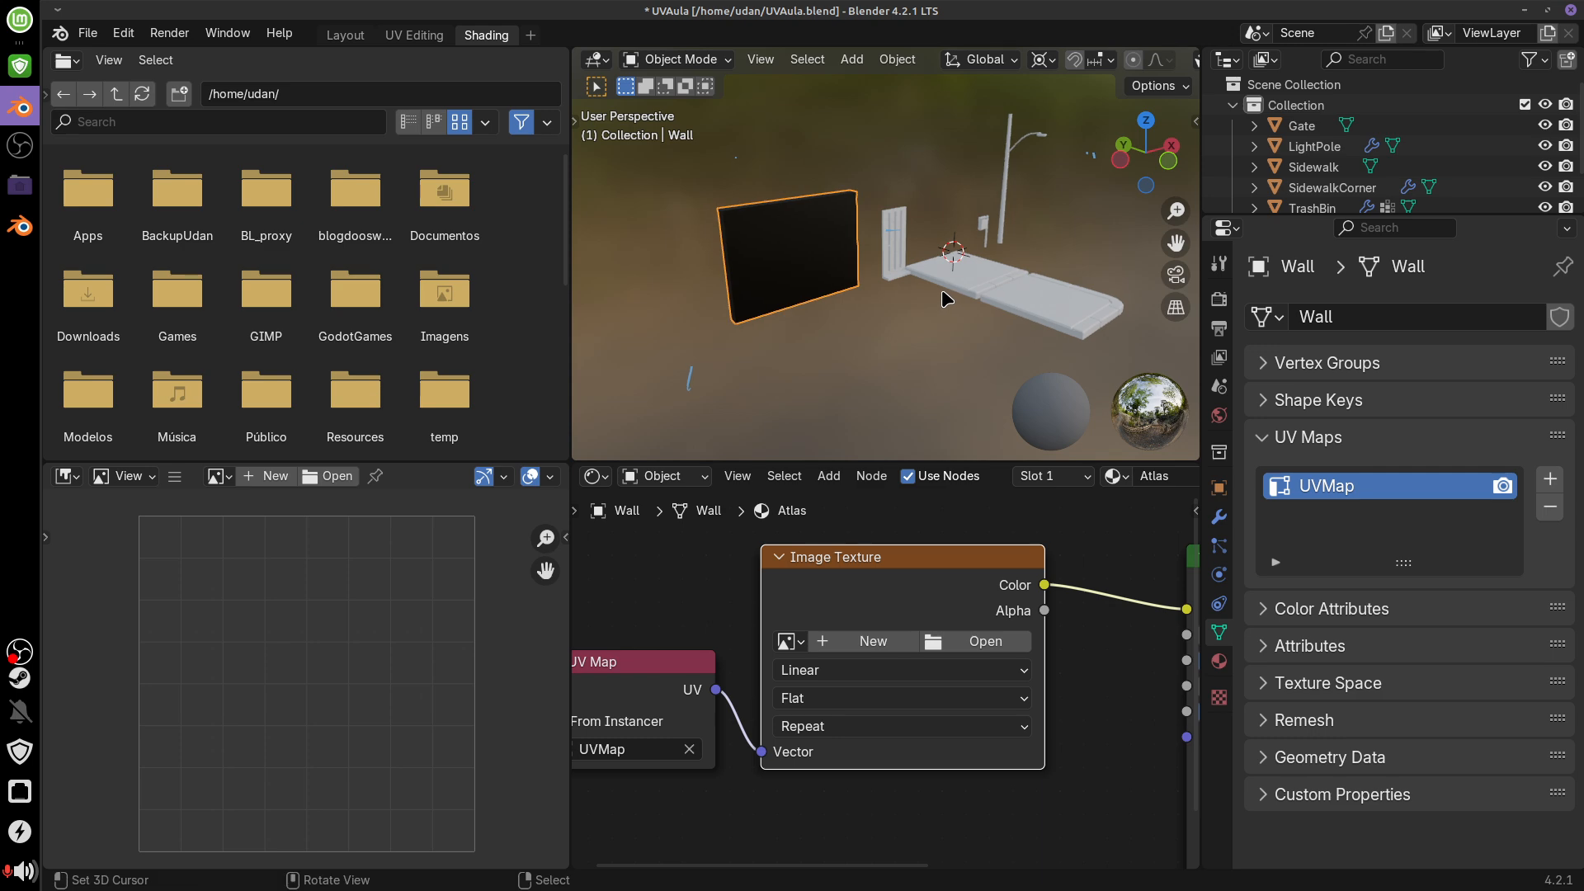
pyautogui.scroll(4, 939, 292)
pyautogui.keyDown('shift'); pyautogui.moveTo(895, 229); pyautogui.dragTo(1014, 247, button='middle'); pyautogui.keyUp('shift')
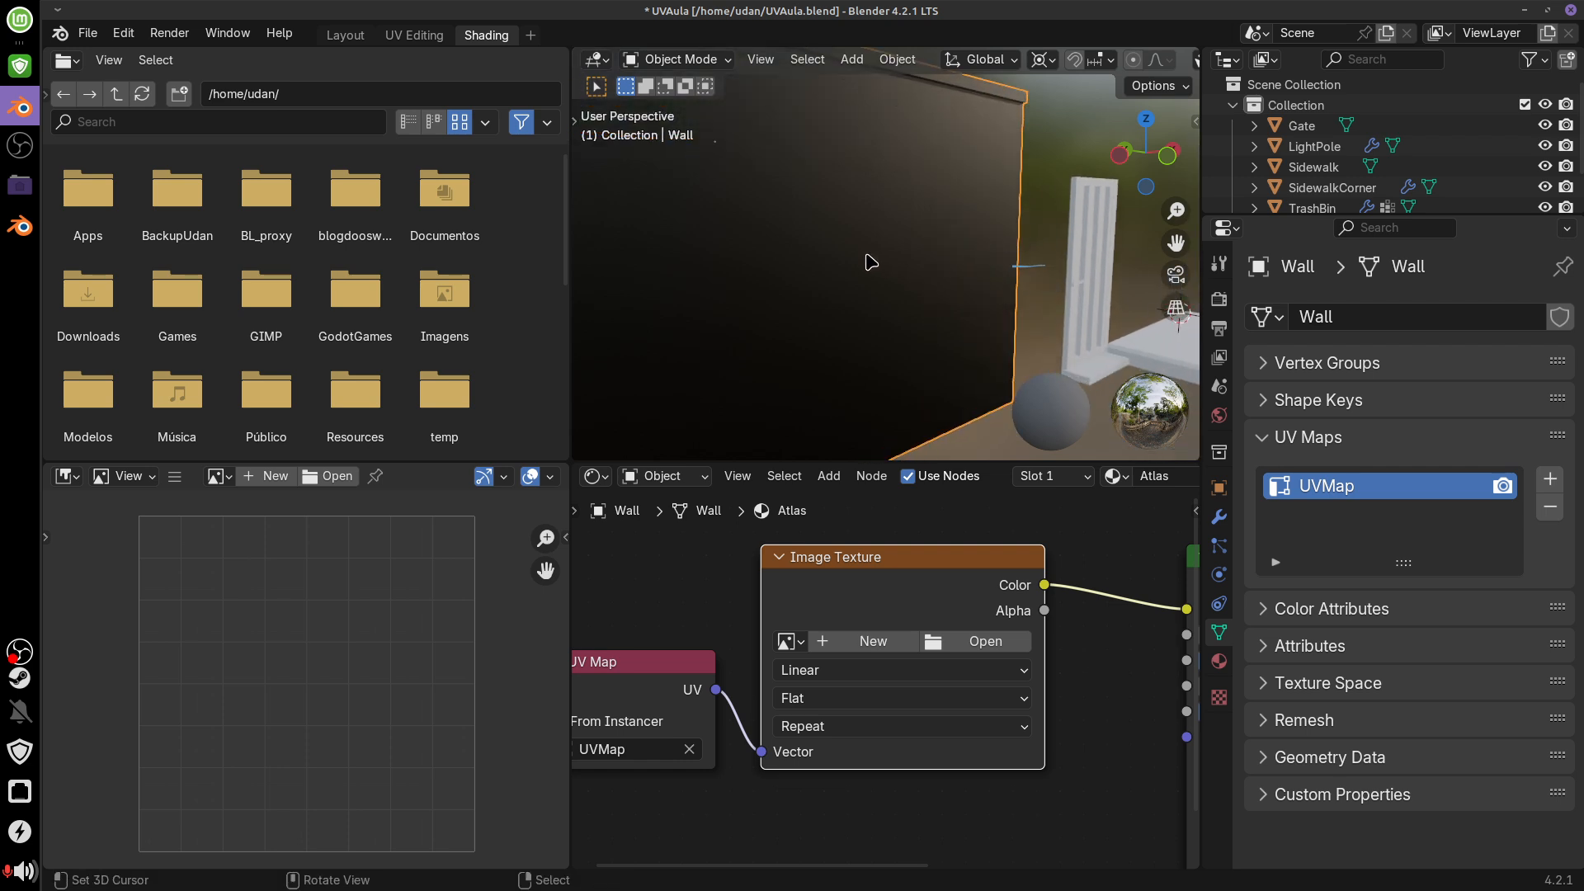
pyautogui.moveTo(786, 97)
pyautogui.mouseDown()
pyautogui.moveTo(798, 406)
pyautogui.moveTo(1124, 109)
pyautogui.mouseUp()
pyautogui.moveTo(798, 417); pyautogui.dragTo(1189, 386)
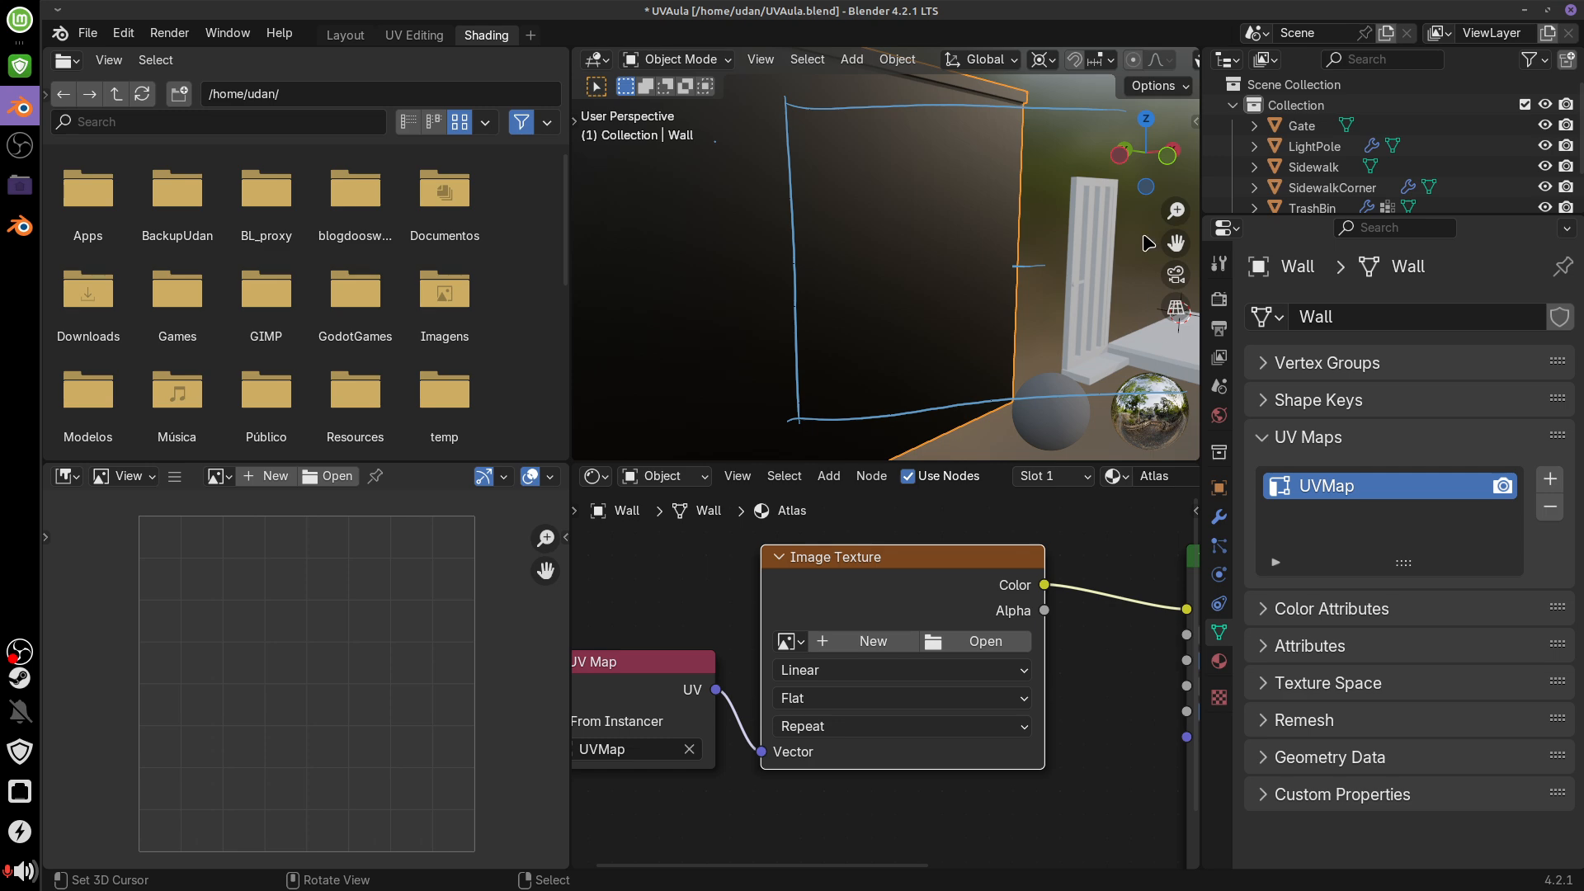
pyautogui.moveTo(797, 105)
pyautogui.mouseDown()
pyautogui.moveTo(1130, 124)
pyautogui.moveTo(1138, 346)
pyautogui.mouseUp()
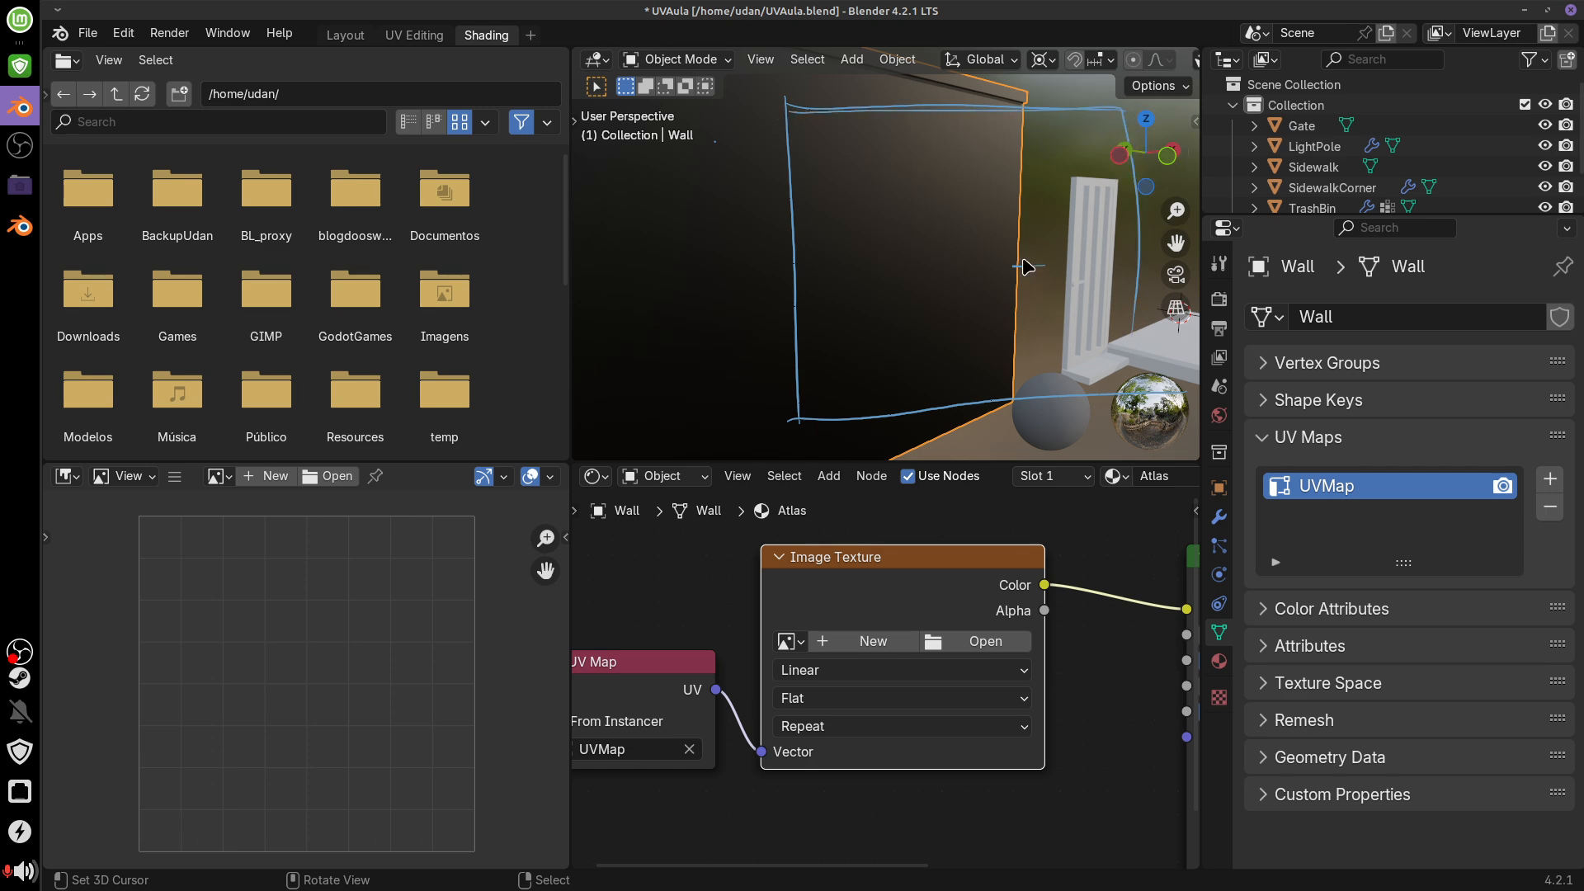
pyautogui.moveTo(806, 128)
pyautogui.mouseDown(button='right')
pyautogui.moveTo(776, 179)
pyautogui.moveTo(796, 109)
pyautogui.mouseUp(button='right')
pyautogui.moveTo(804, 105)
pyautogui.mouseDown()
pyautogui.moveTo(677, 114)
pyautogui.moveTo(673, 386)
pyautogui.moveTo(1047, 382)
pyautogui.moveTo(1136, 103)
pyautogui.moveTo(693, 107)
pyautogui.moveTo(754, 404)
pyautogui.moveTo(907, 404)
pyautogui.mouseUp()
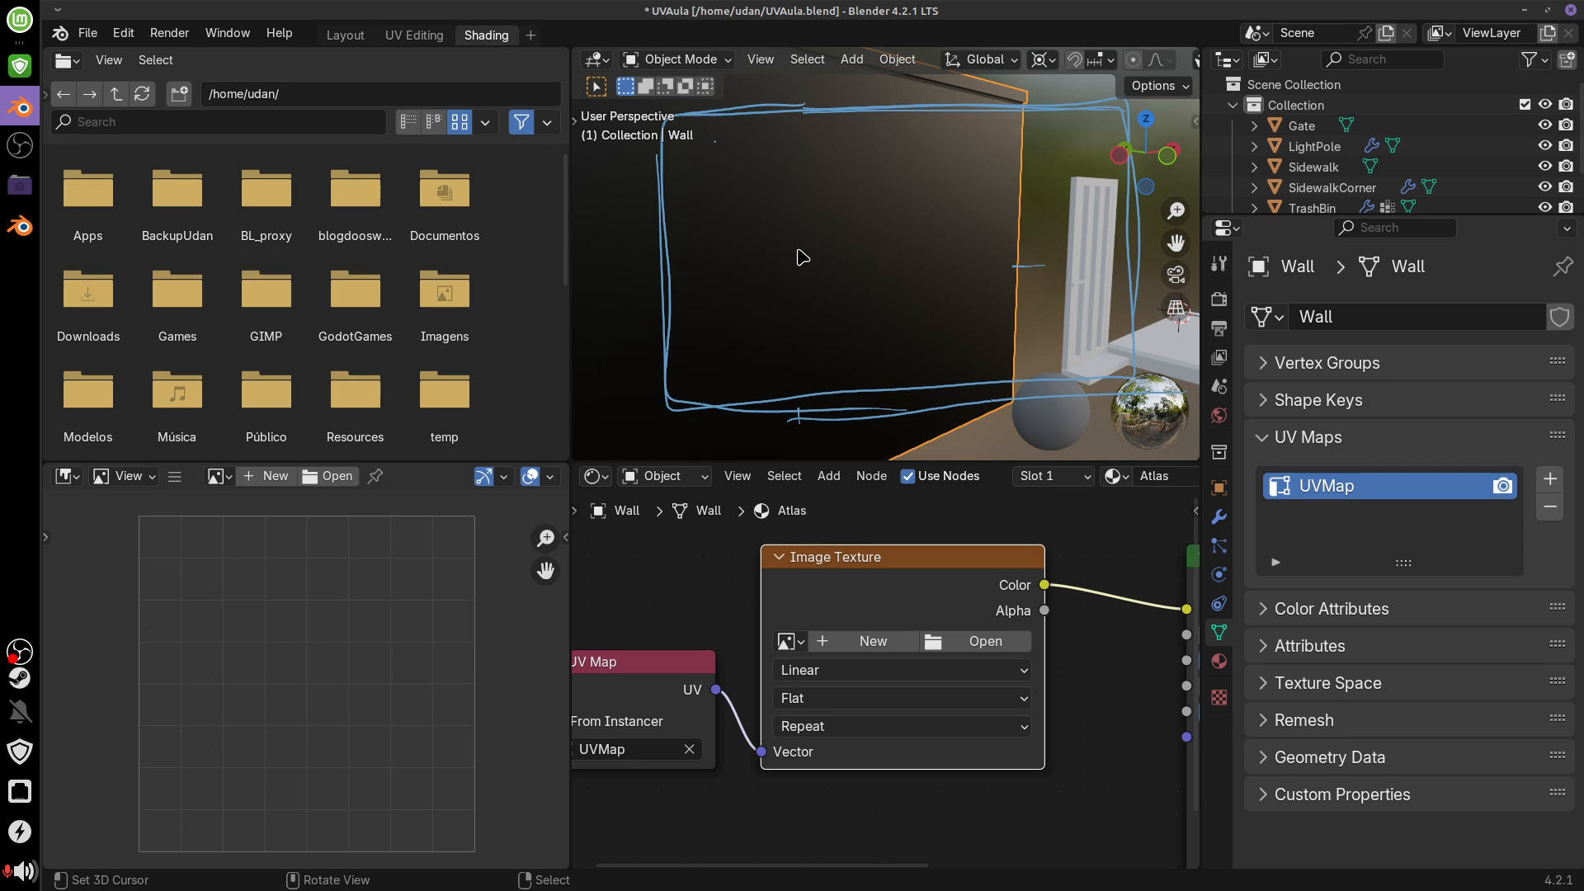
# Add a double-headed vertical arrow labelled "px" inside the annotation frame over the wall, and erase all the strokes
pyautogui.moveTo(804, 381)
pyautogui.mouseDown()
pyautogui.moveTo(799, 145)
pyautogui.moveTo(812, 177)
pyautogui.mouseUp()
pyautogui.moveTo(790, 350)
pyautogui.mouseDown()
pyautogui.moveTo(817, 337)
pyautogui.moveTo(839, 252)
pyautogui.moveTo(843, 272)
pyautogui.mouseUp()
pyautogui.moveTo(859, 252)
pyautogui.mouseDown()
pyautogui.moveTo(882, 286)
pyautogui.moveTo(858, 285)
pyautogui.mouseUp()
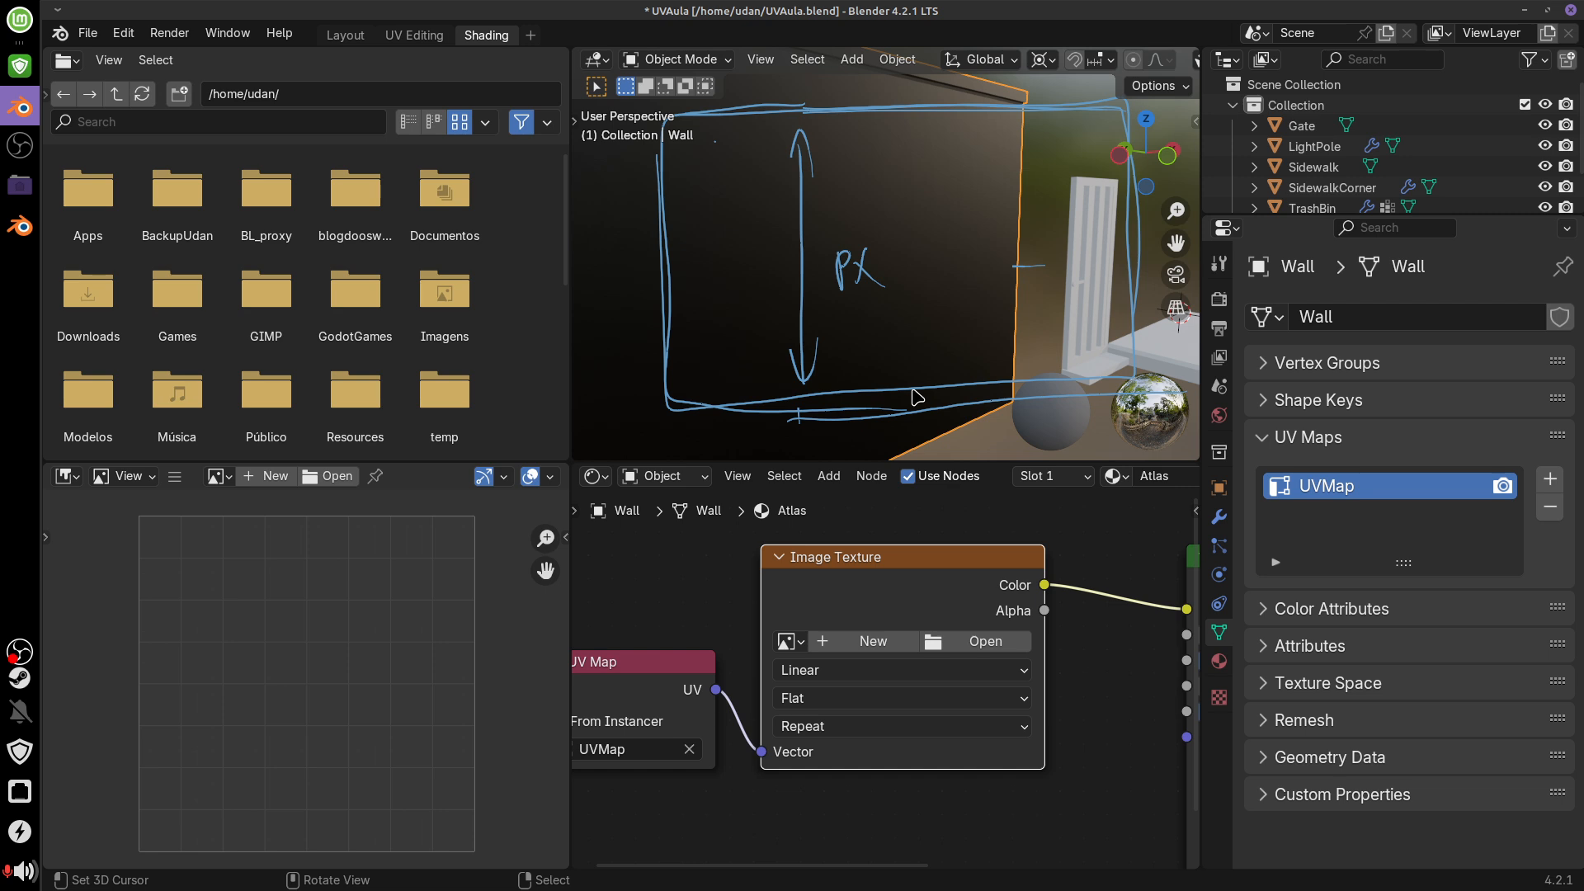
pyautogui.moveTo(802, 122)
pyautogui.mouseDown()
pyautogui.moveTo(806, 353)
pyautogui.moveTo(949, 396)
pyautogui.moveTo(1147, 314)
pyautogui.moveTo(1119, 104)
pyautogui.moveTo(652, 177)
pyautogui.moveTo(689, 330)
pyautogui.moveTo(825, 355)
pyautogui.moveTo(762, 113)
pyautogui.moveTo(896, 104)
pyautogui.moveTo(856, 349)
pyautogui.moveTo(1030, 205)
pyautogui.moveTo(1015, 296)
pyautogui.mouseUp()
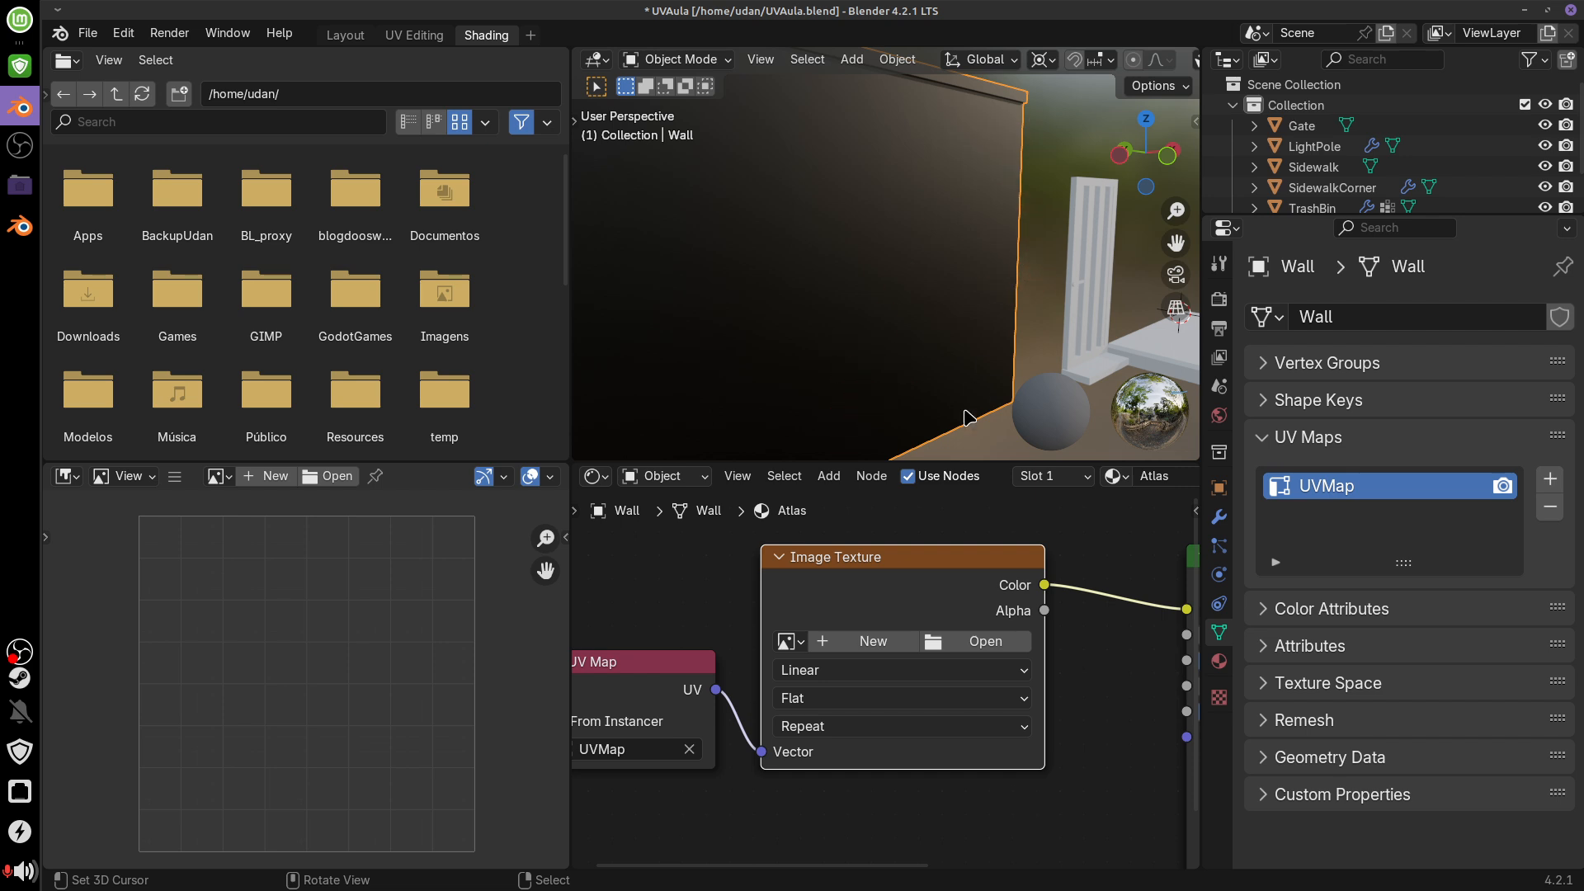
# Sketch the upper and lower edges of another annotation frame across the close-up of the wall and gate
pyautogui.scroll(-3, 929, 248)
pyautogui.moveTo(941, 262)
pyautogui.mouseDown(button='middle')
pyautogui.moveTo(961, 248)
pyautogui.moveTo(949, 257)
pyautogui.mouseUp(button='middle')
pyautogui.scroll(5, 945, 260)
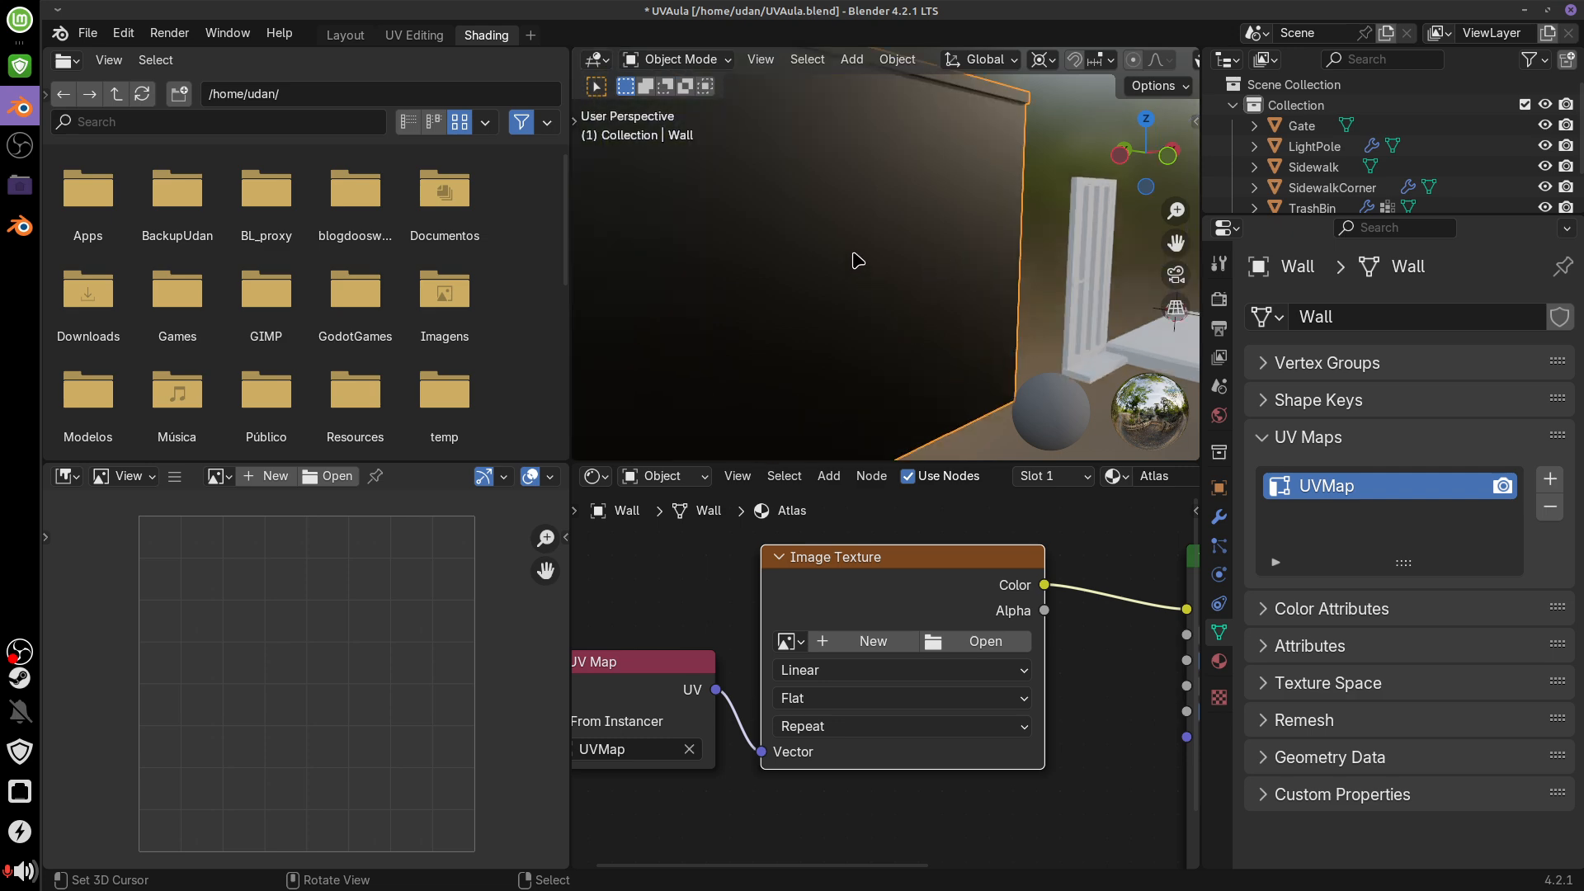
pyautogui.moveTo(744, 139)
pyautogui.mouseDown()
pyautogui.moveTo(747, 392)
pyautogui.moveTo(1188, 150)
pyautogui.mouseUp()
pyautogui.moveTo(750, 394); pyautogui.dragTo(1123, 387)
pyautogui.scroll(-1, 946, 304)
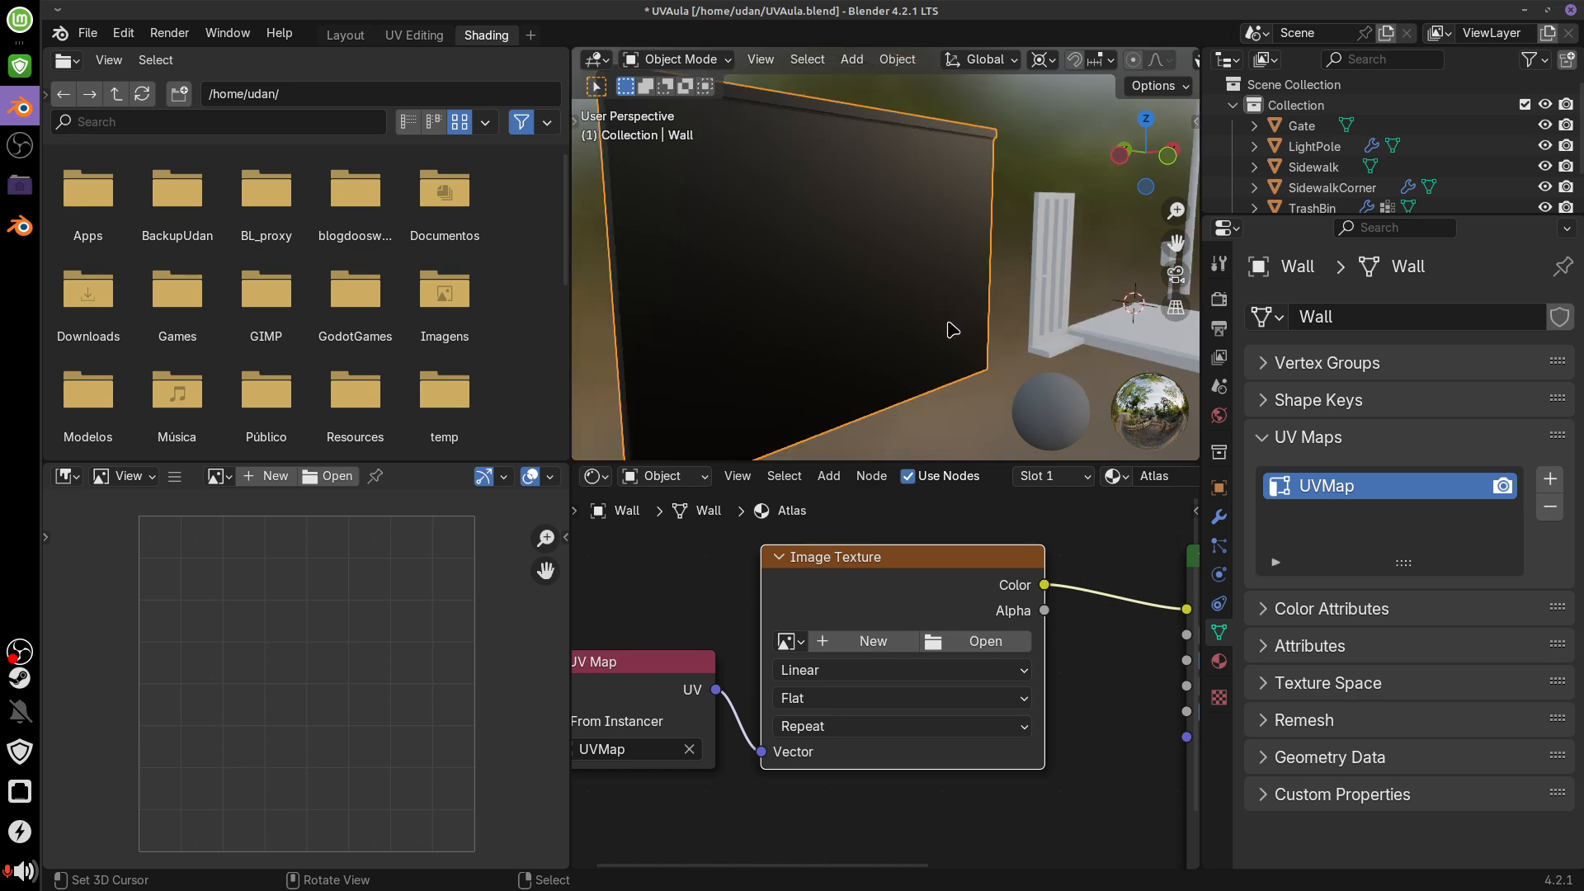
# Annotate a smaller rectangle on the wall's face with "px" labels beside and above it, and erase these strokes
pyautogui.moveTo(948, 318)
pyautogui.mouseDown(button='middle')
pyautogui.moveTo(953, 297)
pyautogui.moveTo(936, 304)
pyautogui.mouseUp(button='middle')
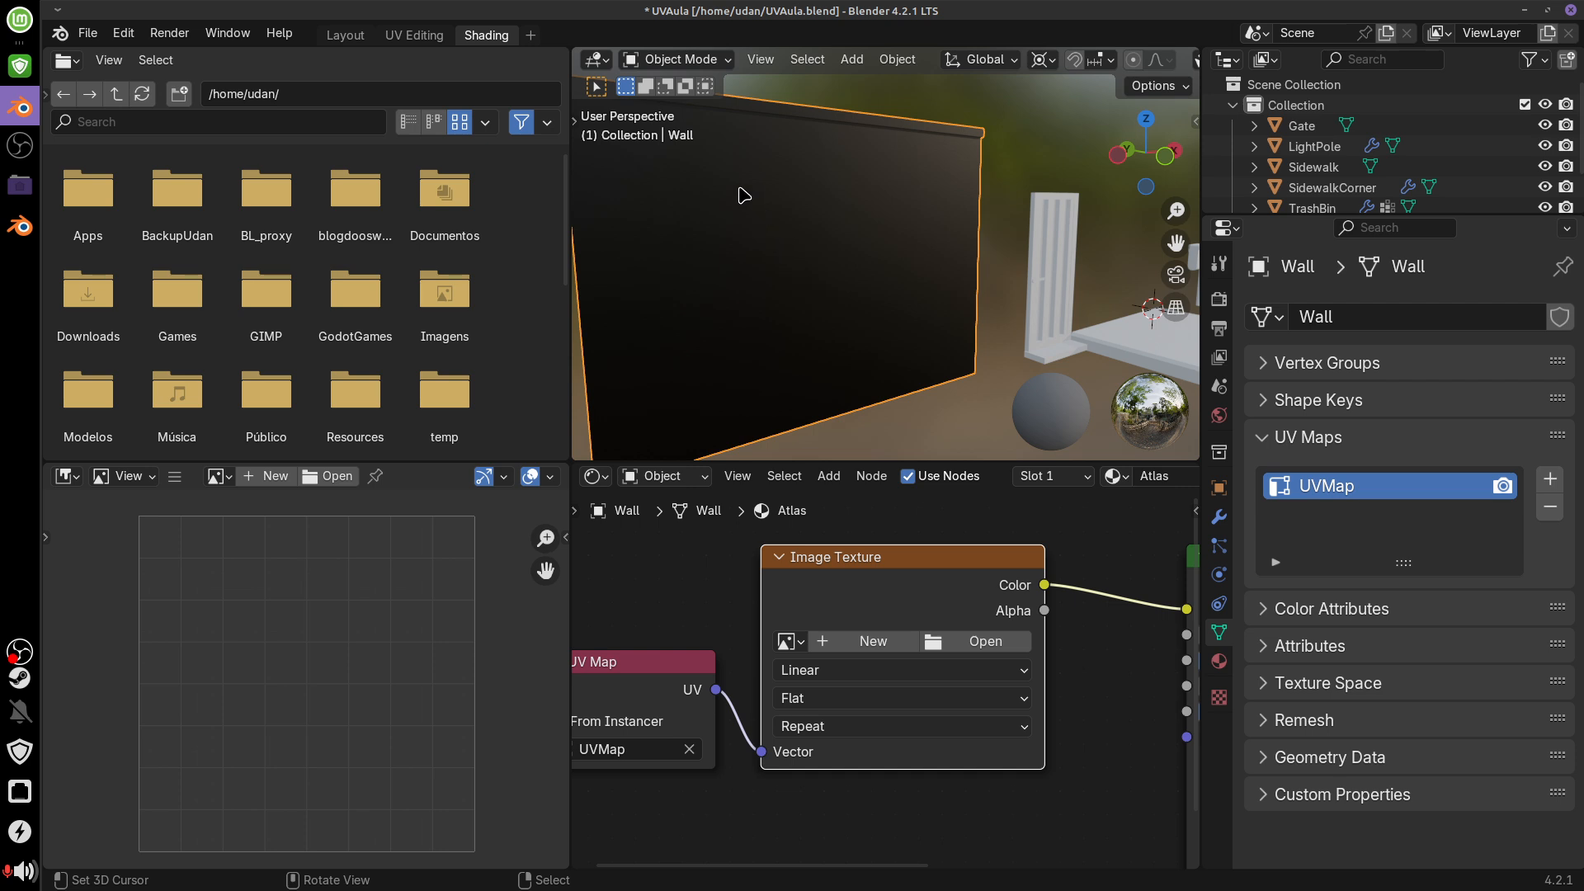
pyautogui.moveTo(737, 339)
pyautogui.mouseDown()
pyautogui.moveTo(735, 186)
pyautogui.moveTo(982, 175)
pyautogui.moveTo(987, 334)
pyautogui.moveTo(746, 331)
pyautogui.moveTo(882, 175)
pyautogui.moveTo(995, 326)
pyautogui.mouseUp()
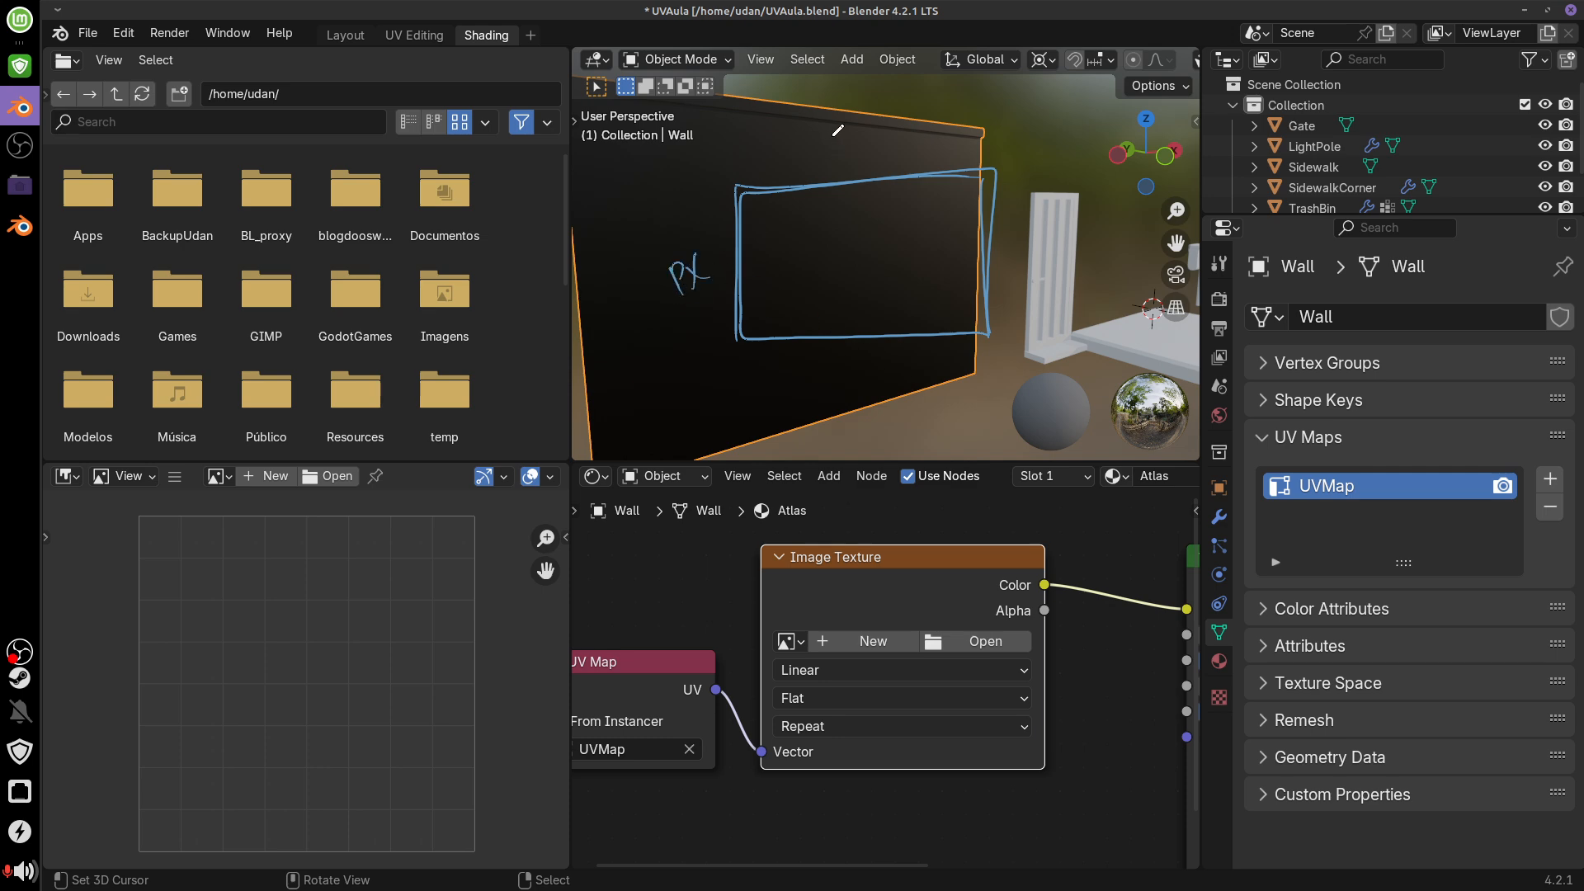
pyautogui.moveTo(832, 137); pyautogui.dragTo(834, 163)
pyautogui.moveTo(846, 142)
pyautogui.mouseDown()
pyautogui.moveTo(859, 154)
pyautogui.moveTo(847, 155)
pyautogui.mouseUp()
pyautogui.moveTo(684, 264)
pyautogui.keyDown('ctrl'); pyautogui.mouseDown()
pyautogui.moveTo(711, 202)
pyautogui.moveTo(792, 161)
pyautogui.moveTo(957, 181)
pyautogui.moveTo(995, 294)
pyautogui.moveTo(840, 331)
pyautogui.moveTo(807, 168)
pyautogui.moveTo(820, 149)
pyautogui.mouseUp(); pyautogui.keyUp('ctrl')
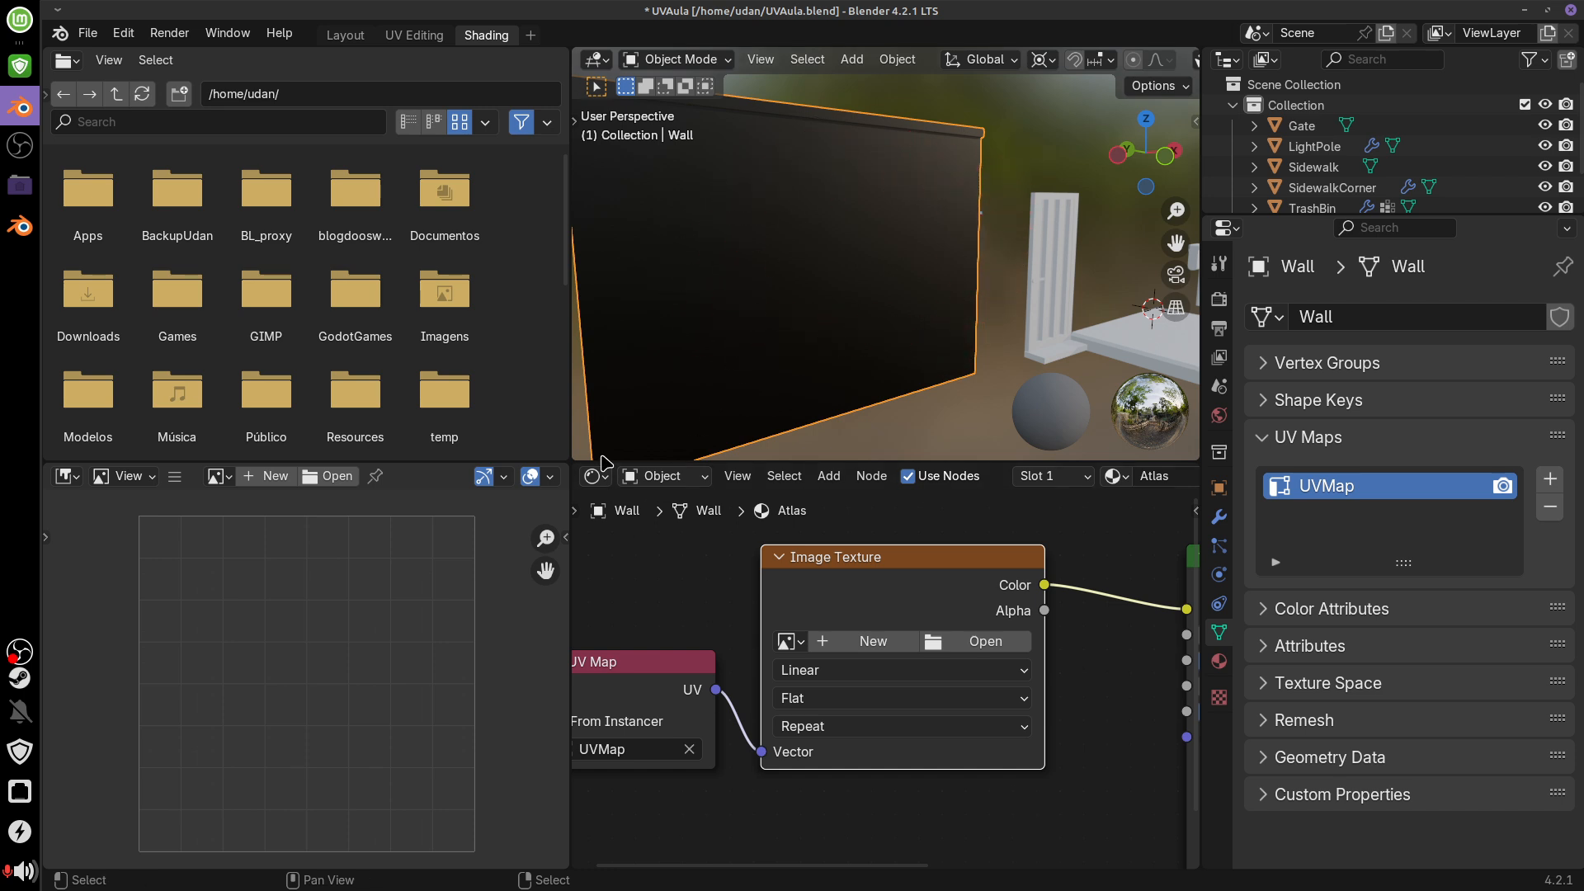
# Resize the editors so the 3D viewport is wider and its lower border sits about halfway down the workspace
pyautogui.moveTo(542, 461); pyautogui.dragTo(540, 294)
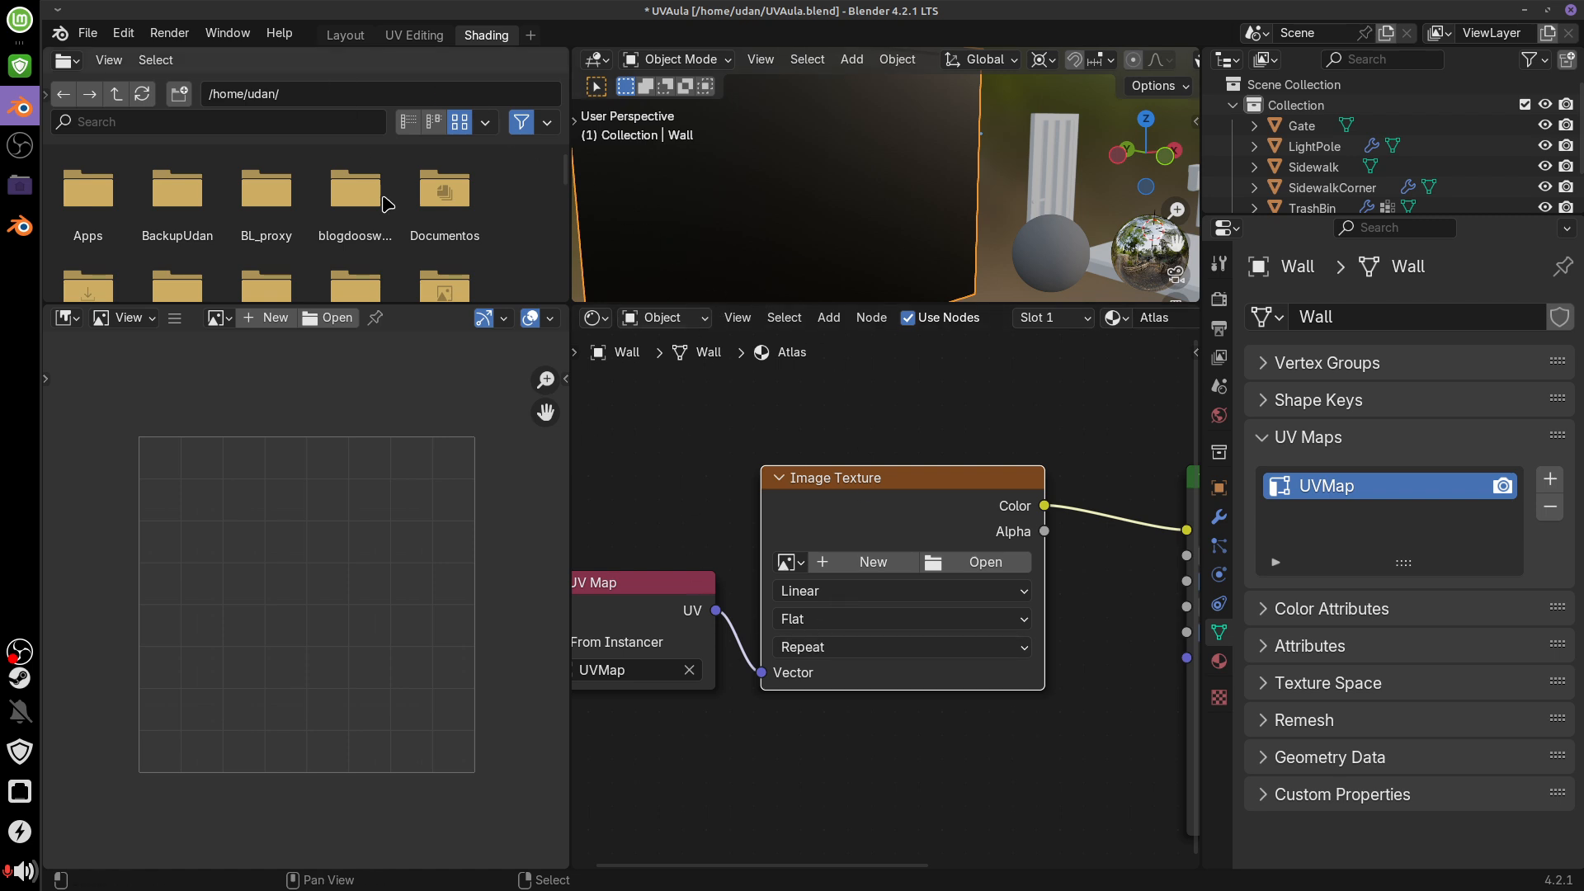
pyautogui.moveTo(877, 303); pyautogui.dragTo(874, 469)
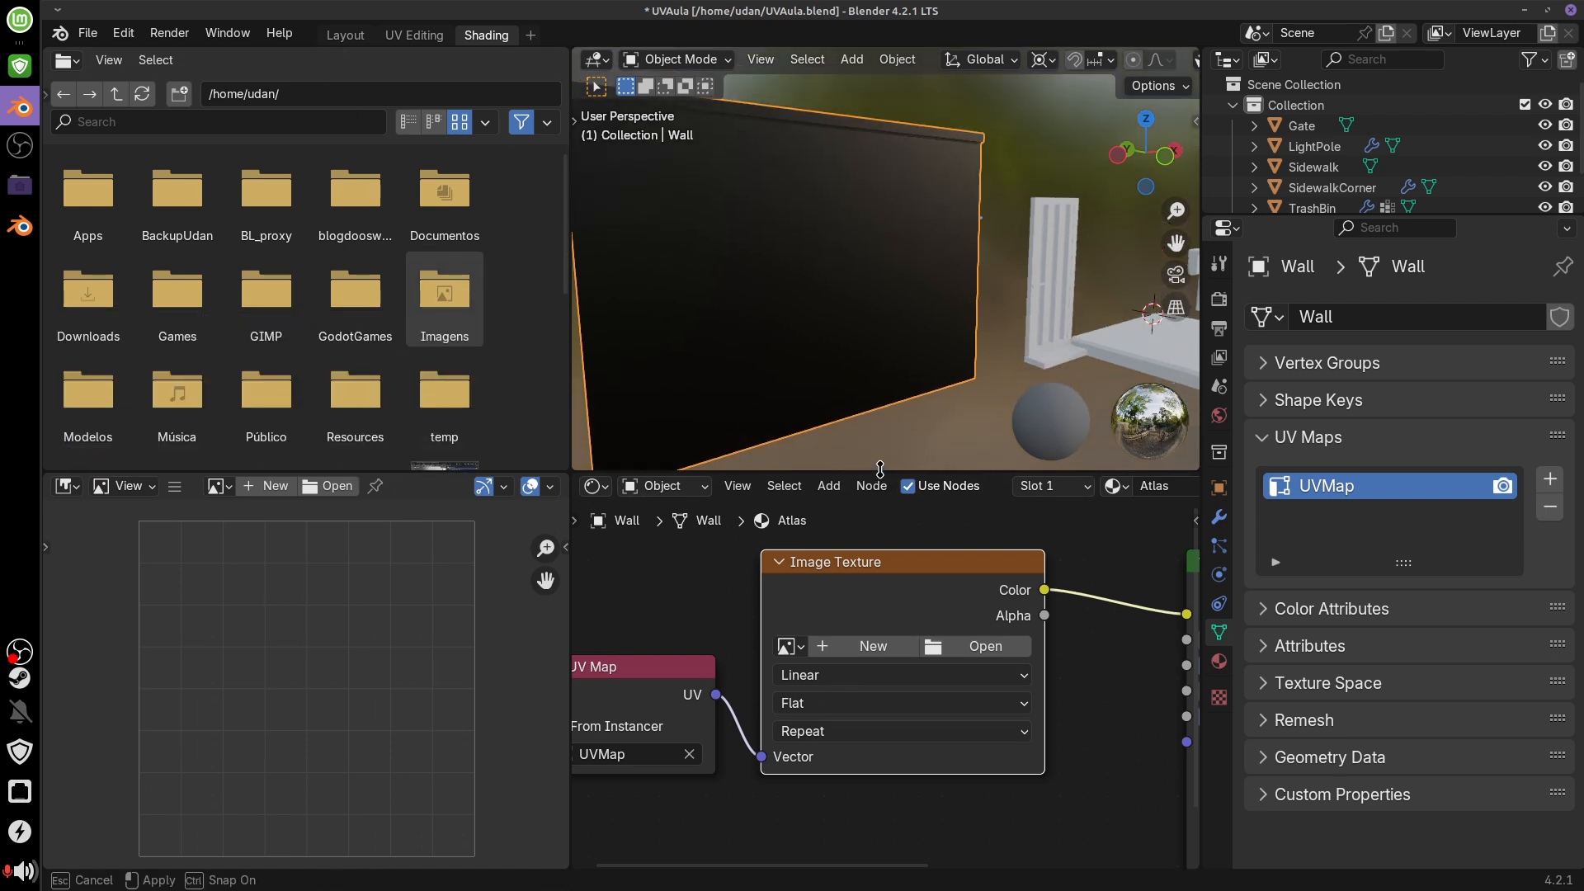
pyautogui.moveTo(571, 371); pyautogui.dragTo(486, 355)
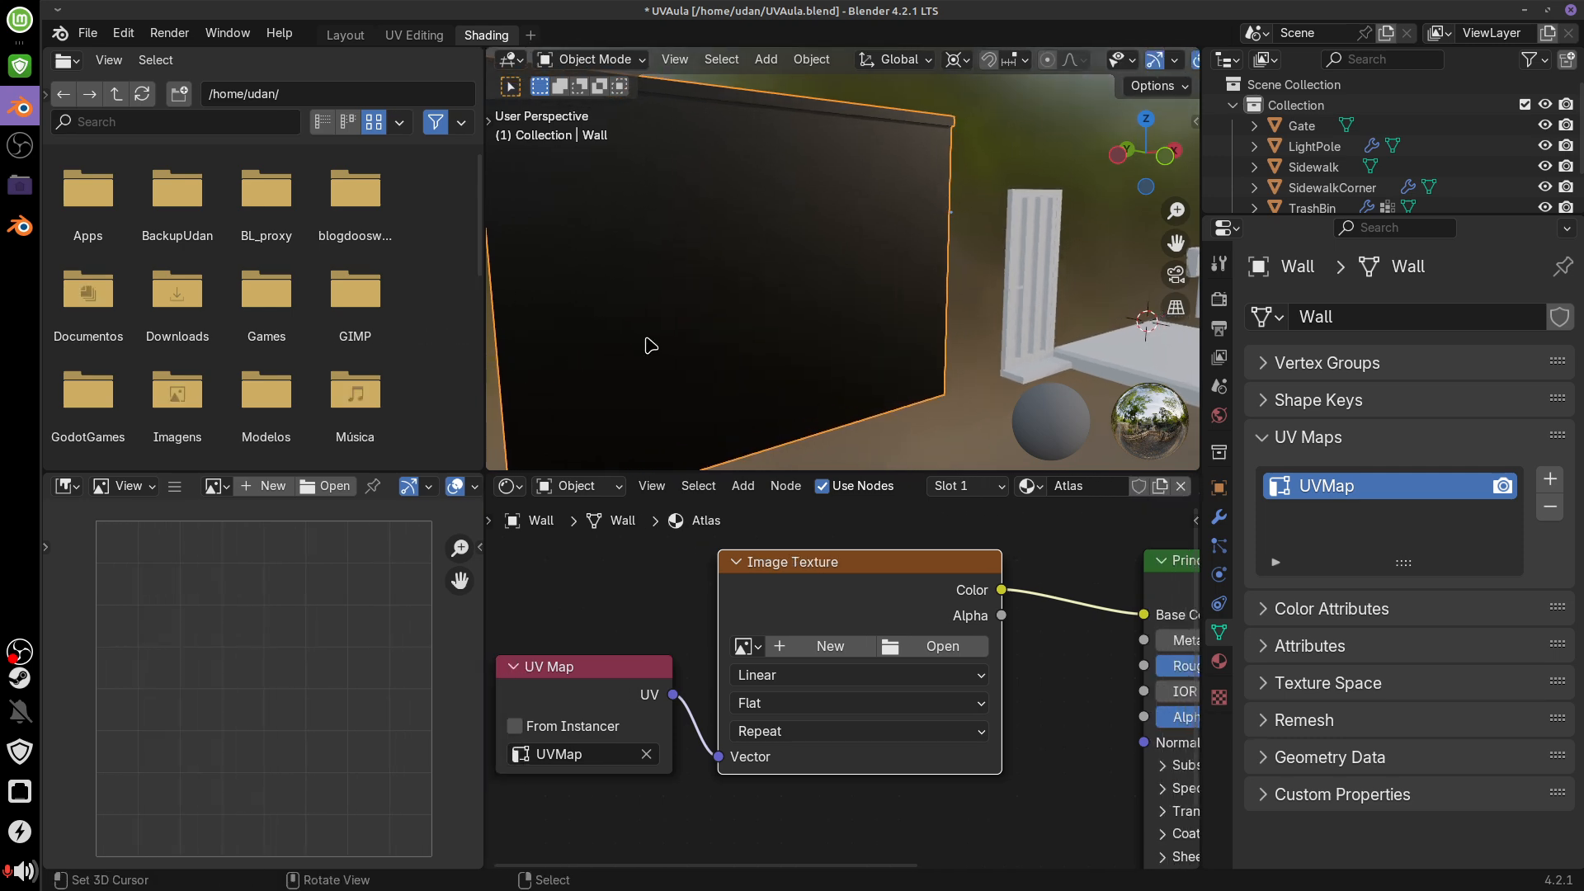
# Place the 3D cursor on empty space in front of the sidewalk and add a camera there
pyautogui.scroll(-4, 887, 377)
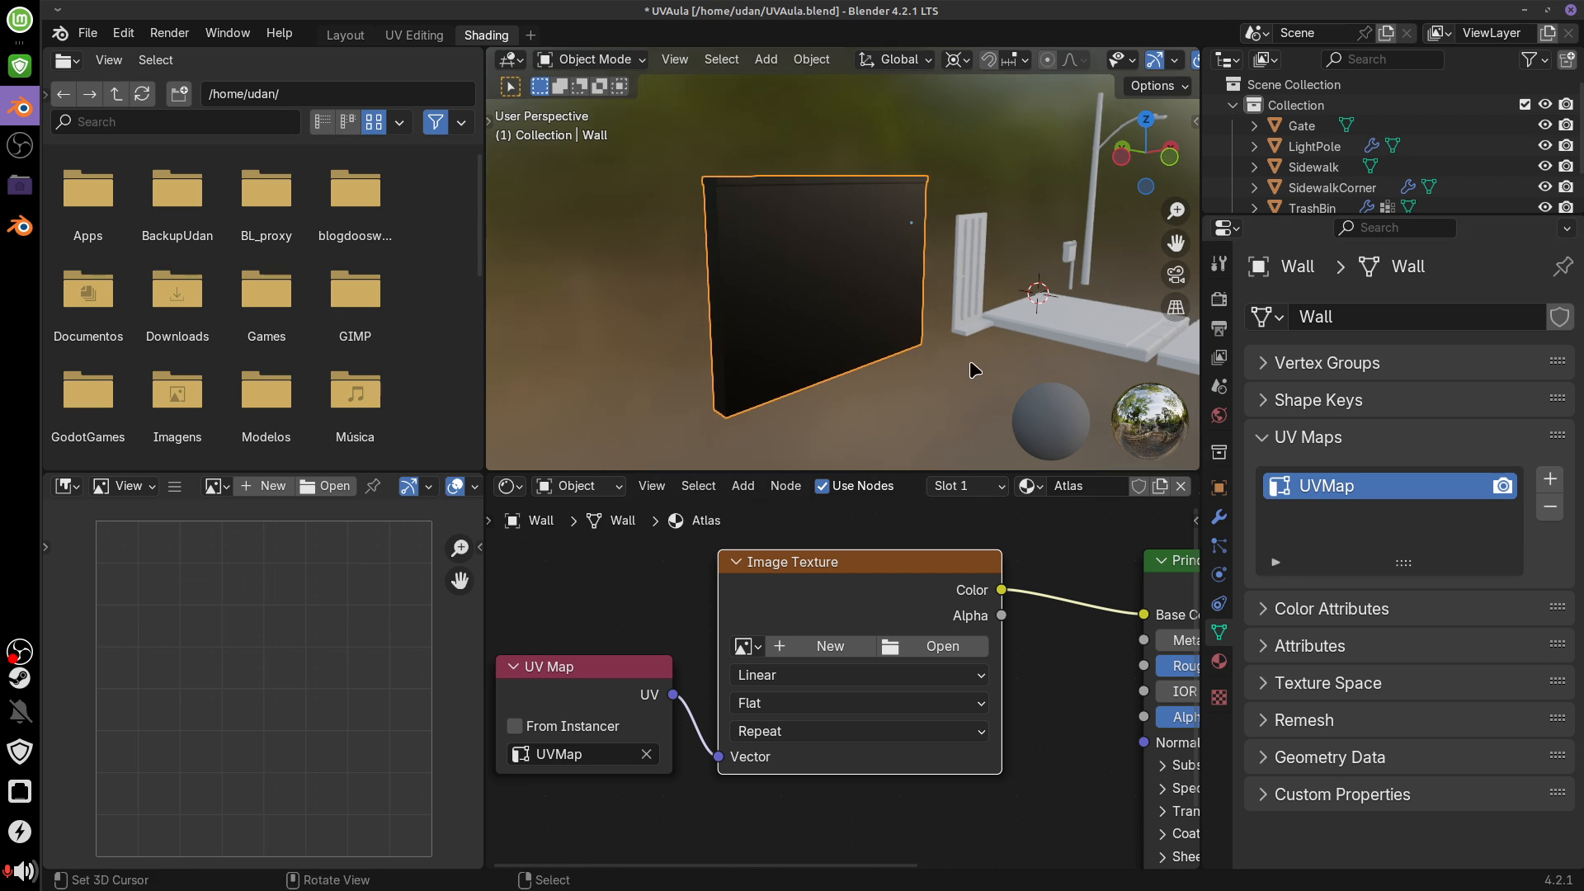
pyautogui.scroll(-2, 960, 391)
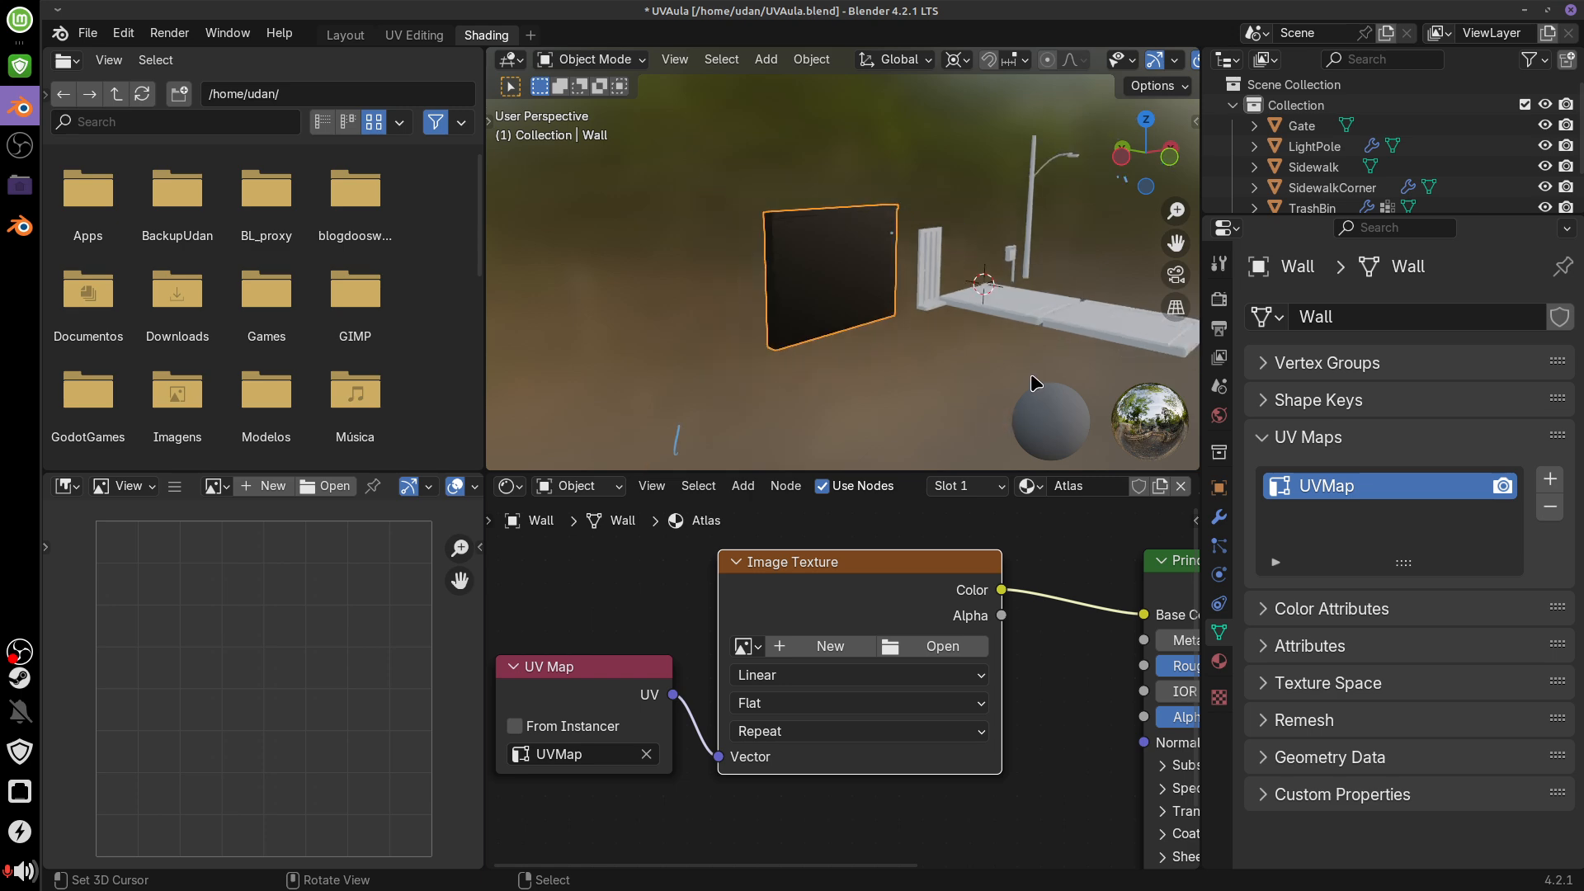
pyautogui.moveTo(1036, 384); pyautogui.dragTo(1008, 388, button='middle')
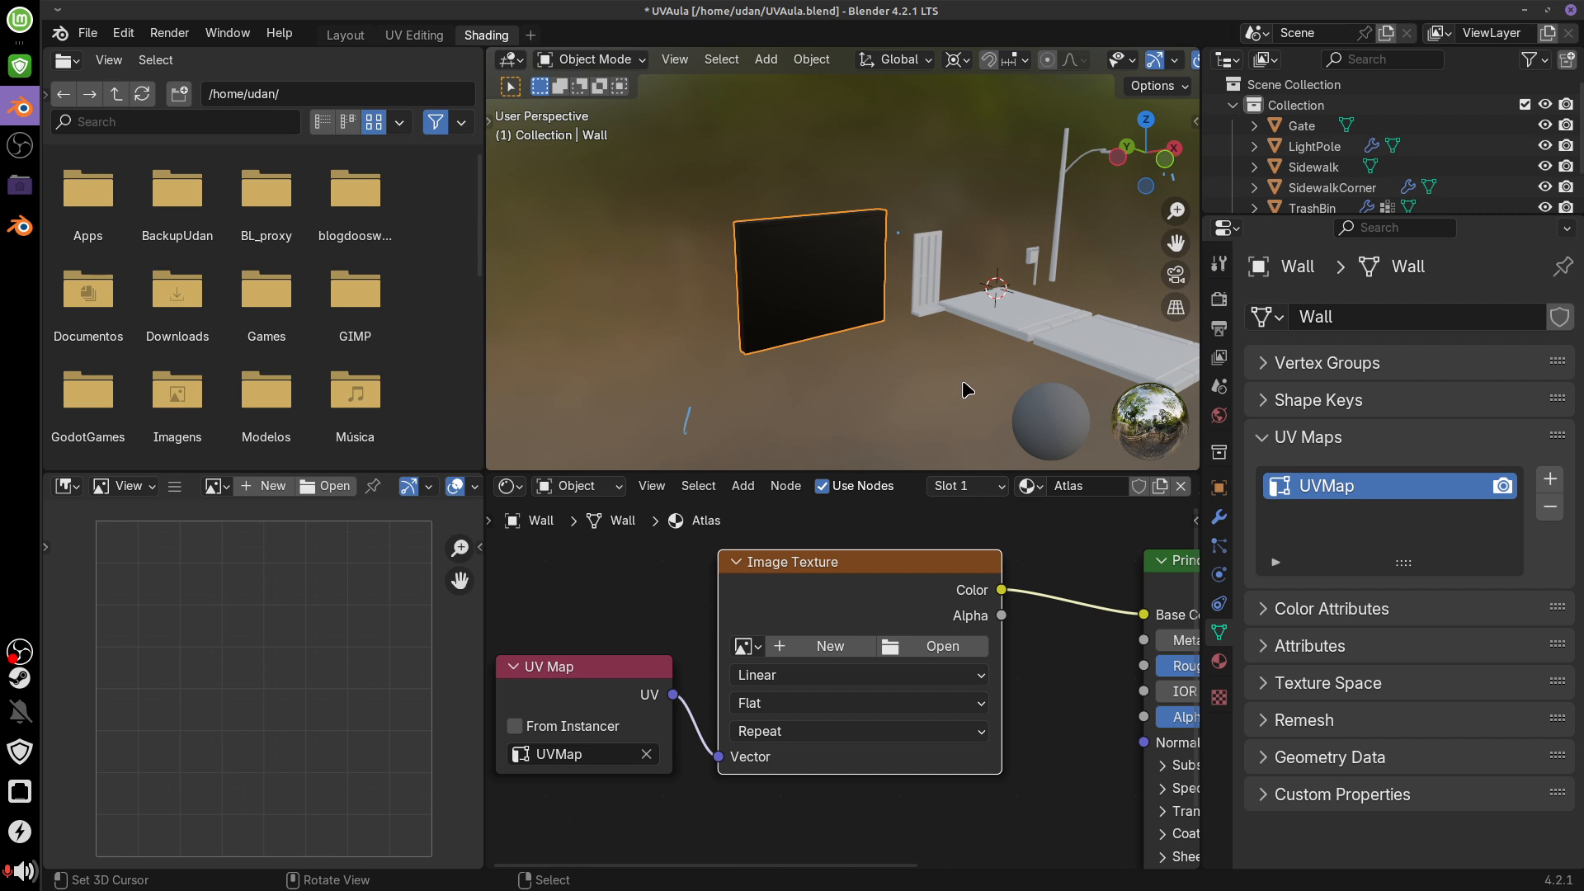
pyautogui.keyDown('shift'); pyautogui.rightClick(968, 356); pyautogui.keyUp('shift')
pyautogui.hotkey('shift', 'a')
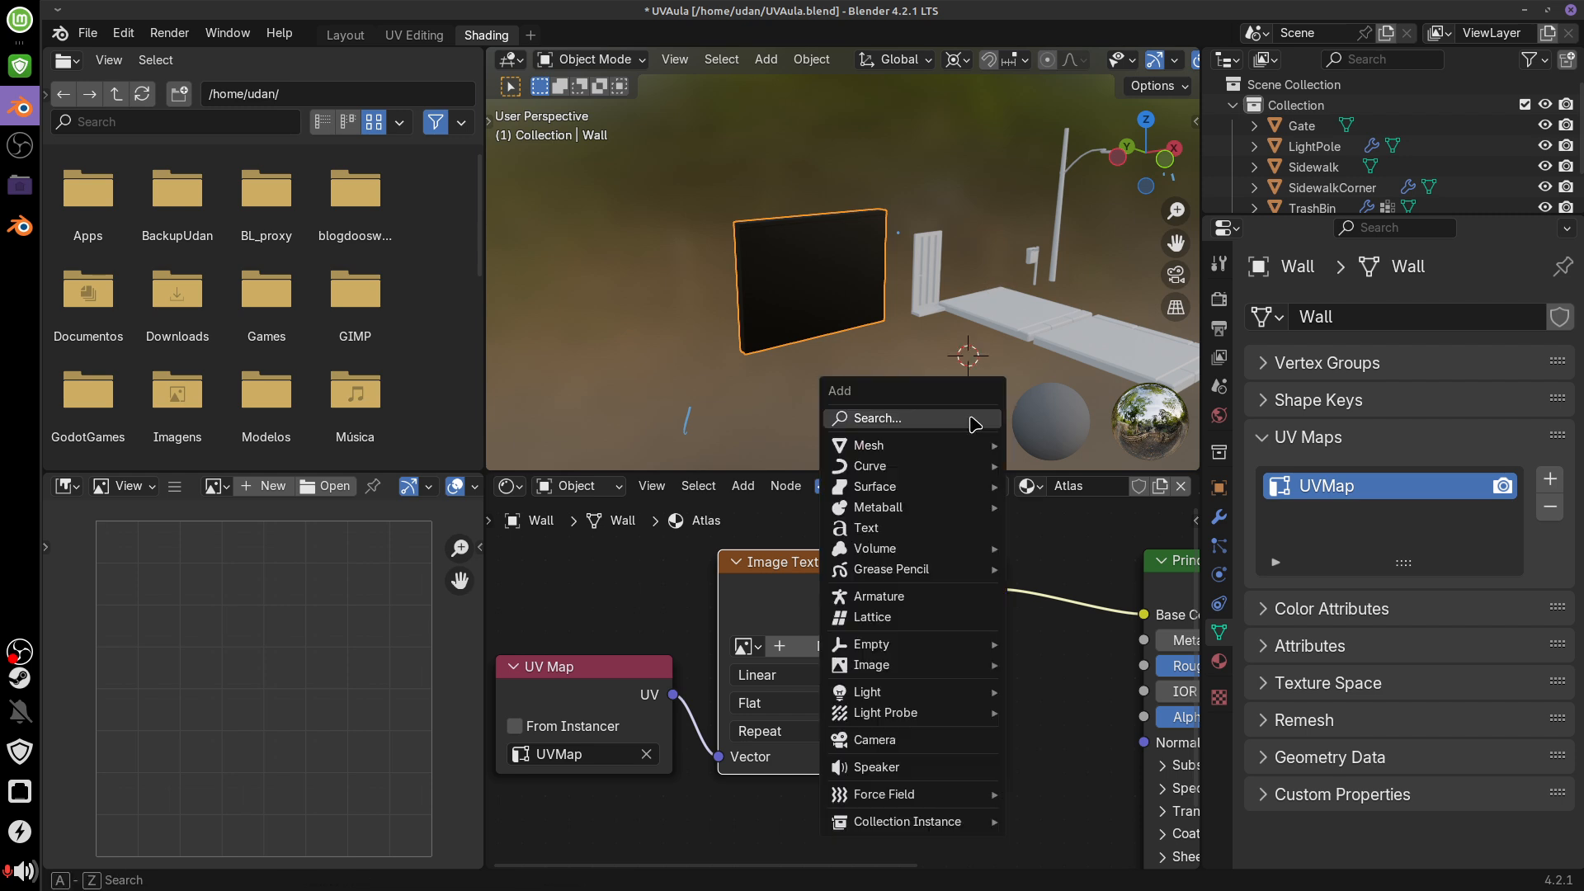
pyautogui.click(961, 743)
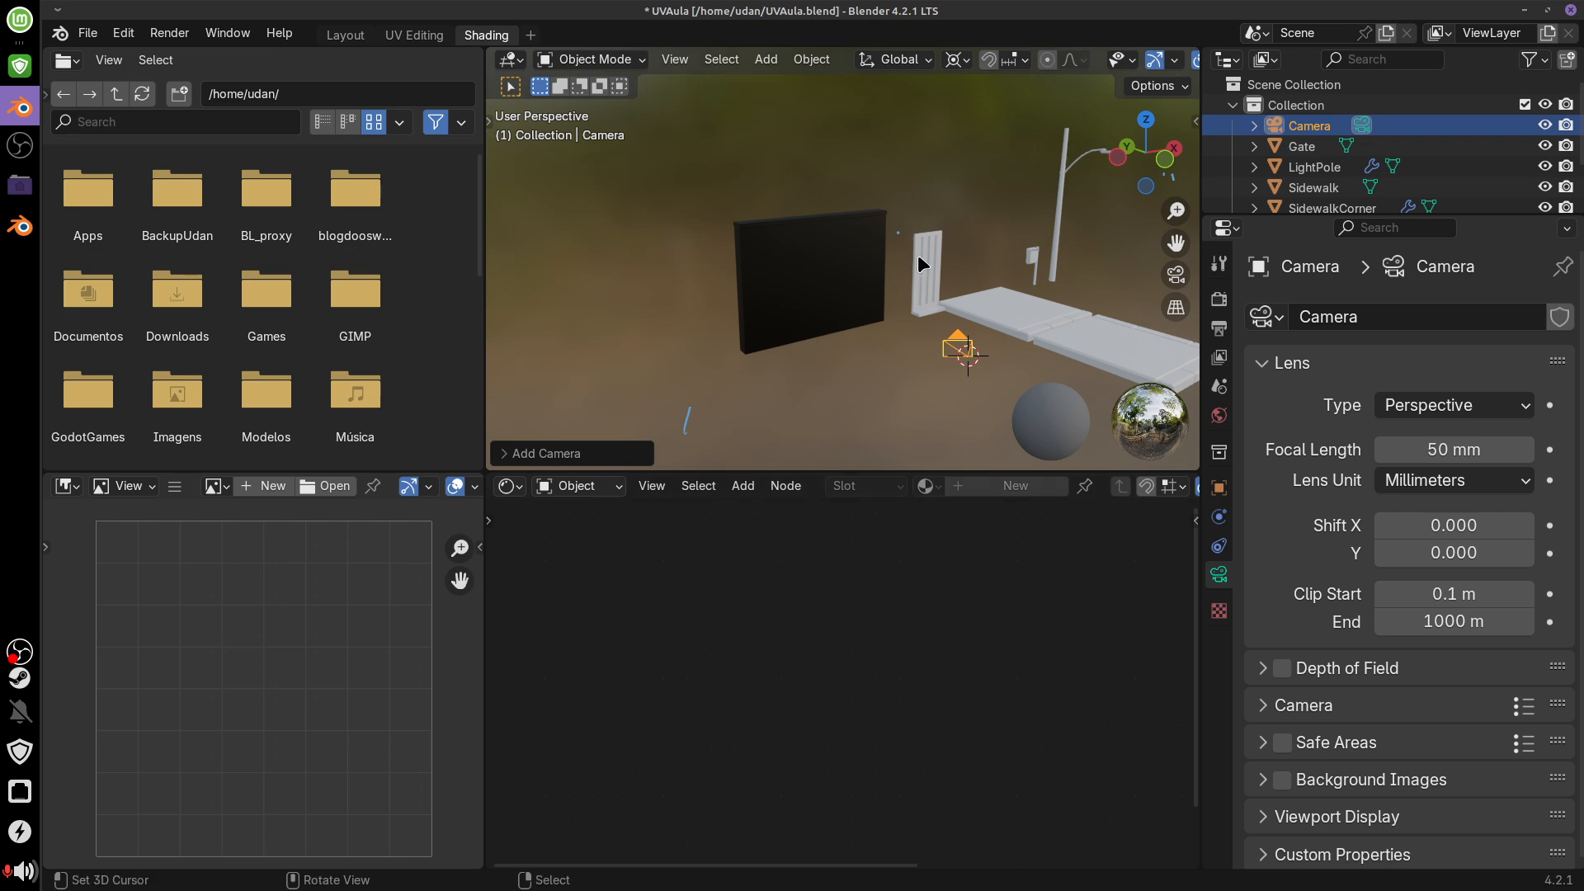
# Align the active camera to the current view of the wall and street assets
pyautogui.click(683, 63)
pyautogui.moveTo(821, 371)
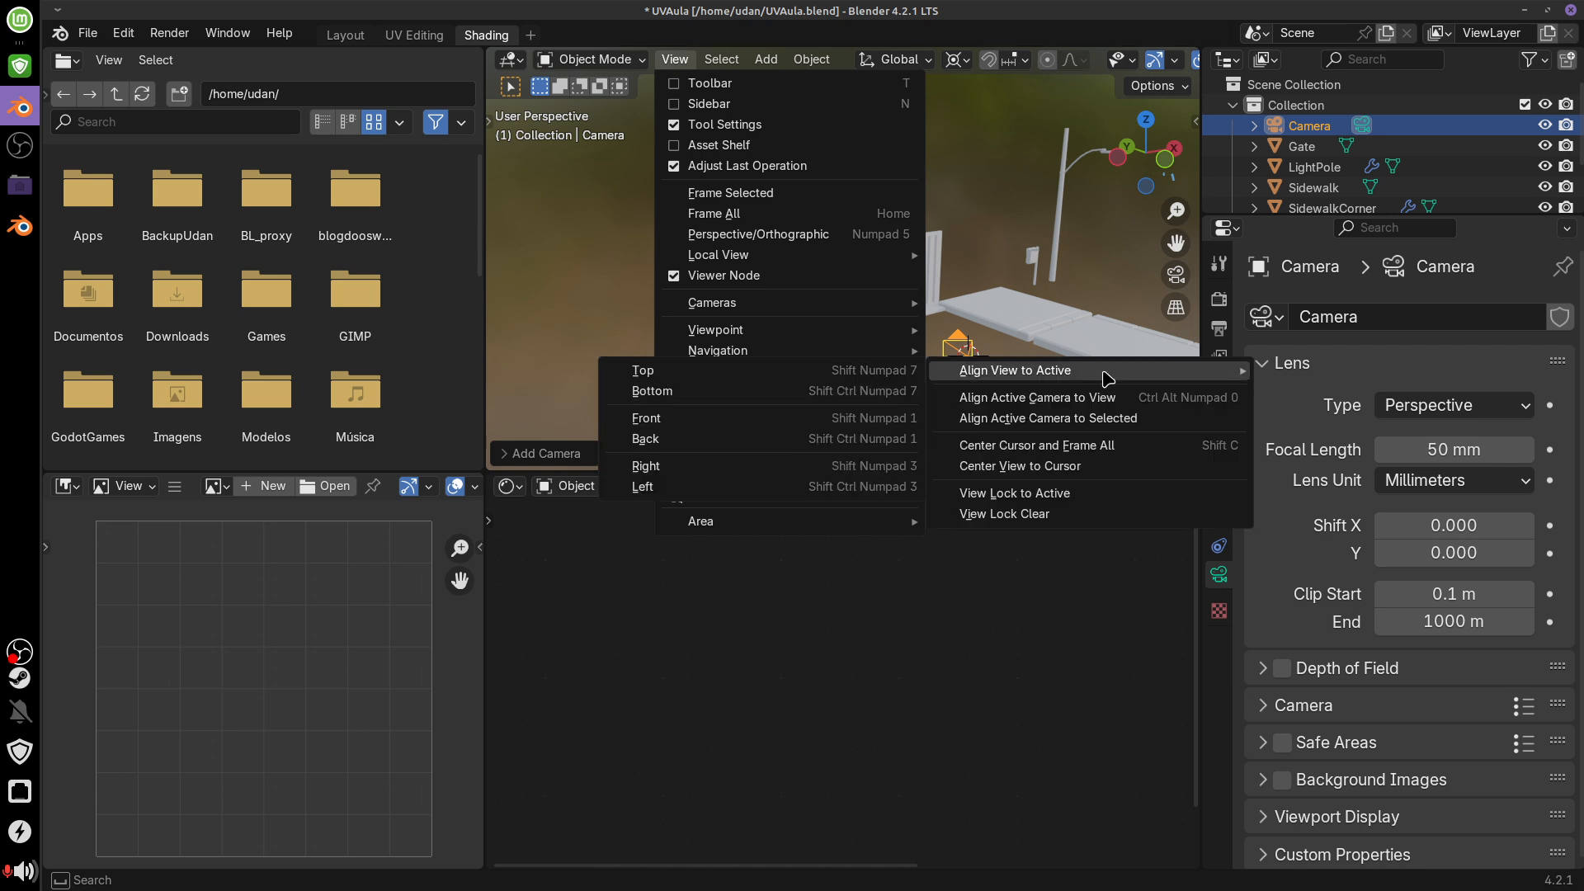
pyautogui.click(1150, 399)
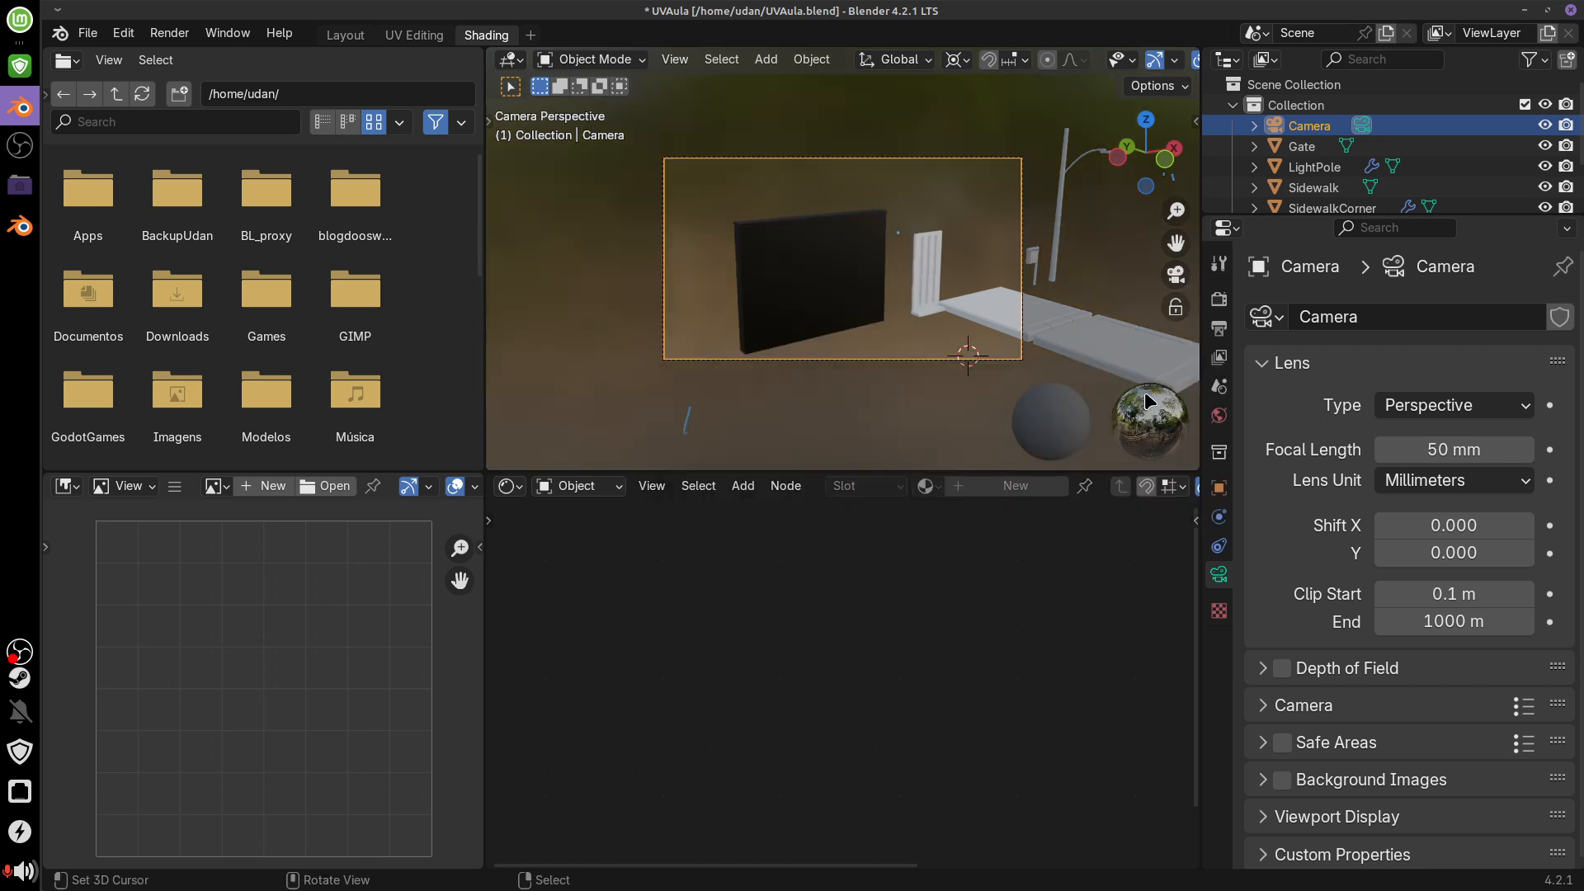
pyautogui.press('g')
pyautogui.rightClick(964, 356)
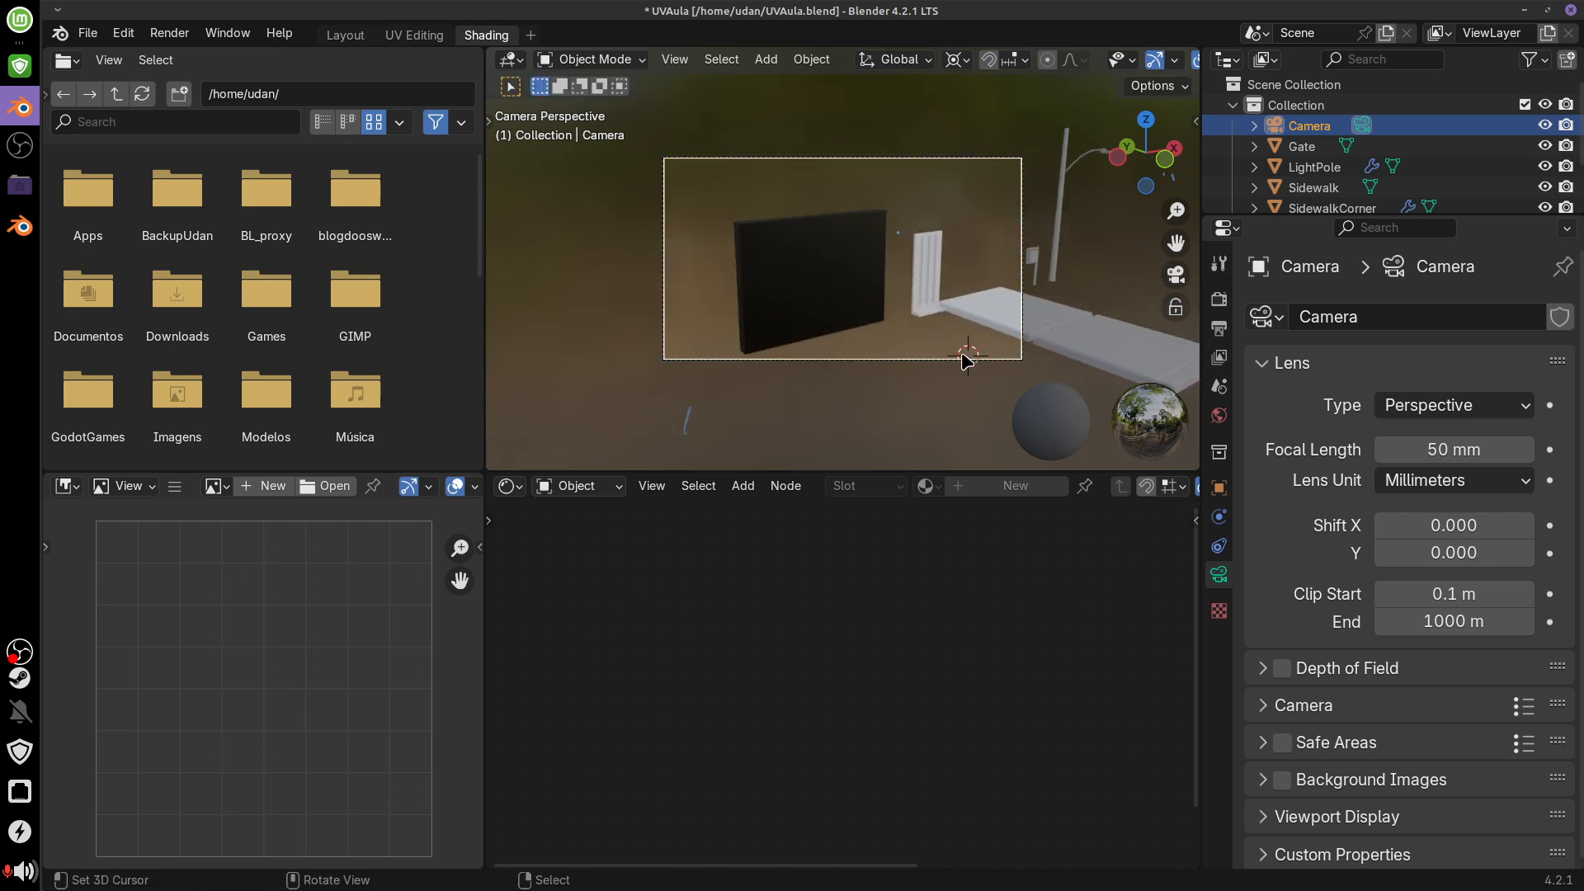
# Move the camera forward along its local Z axis towards the wall and shift it to reframe the wall and gate
pyautogui.press('g')
pyautogui.press('z')
pyautogui.press('z')
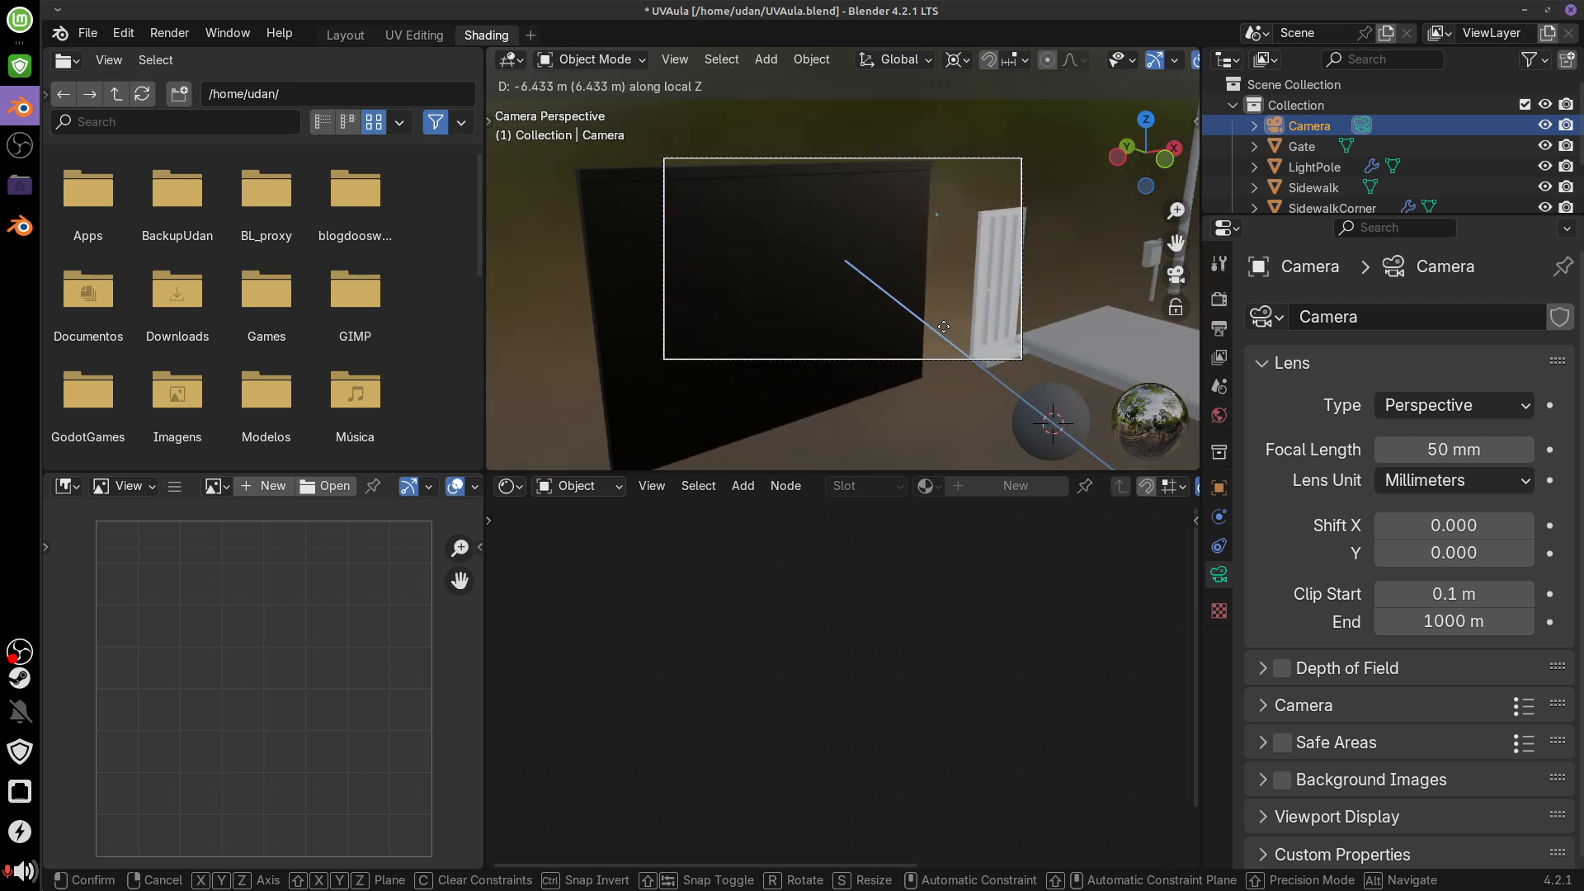
pyautogui.click(977, 255)
pyautogui.press('g')
pyautogui.click(980, 290)
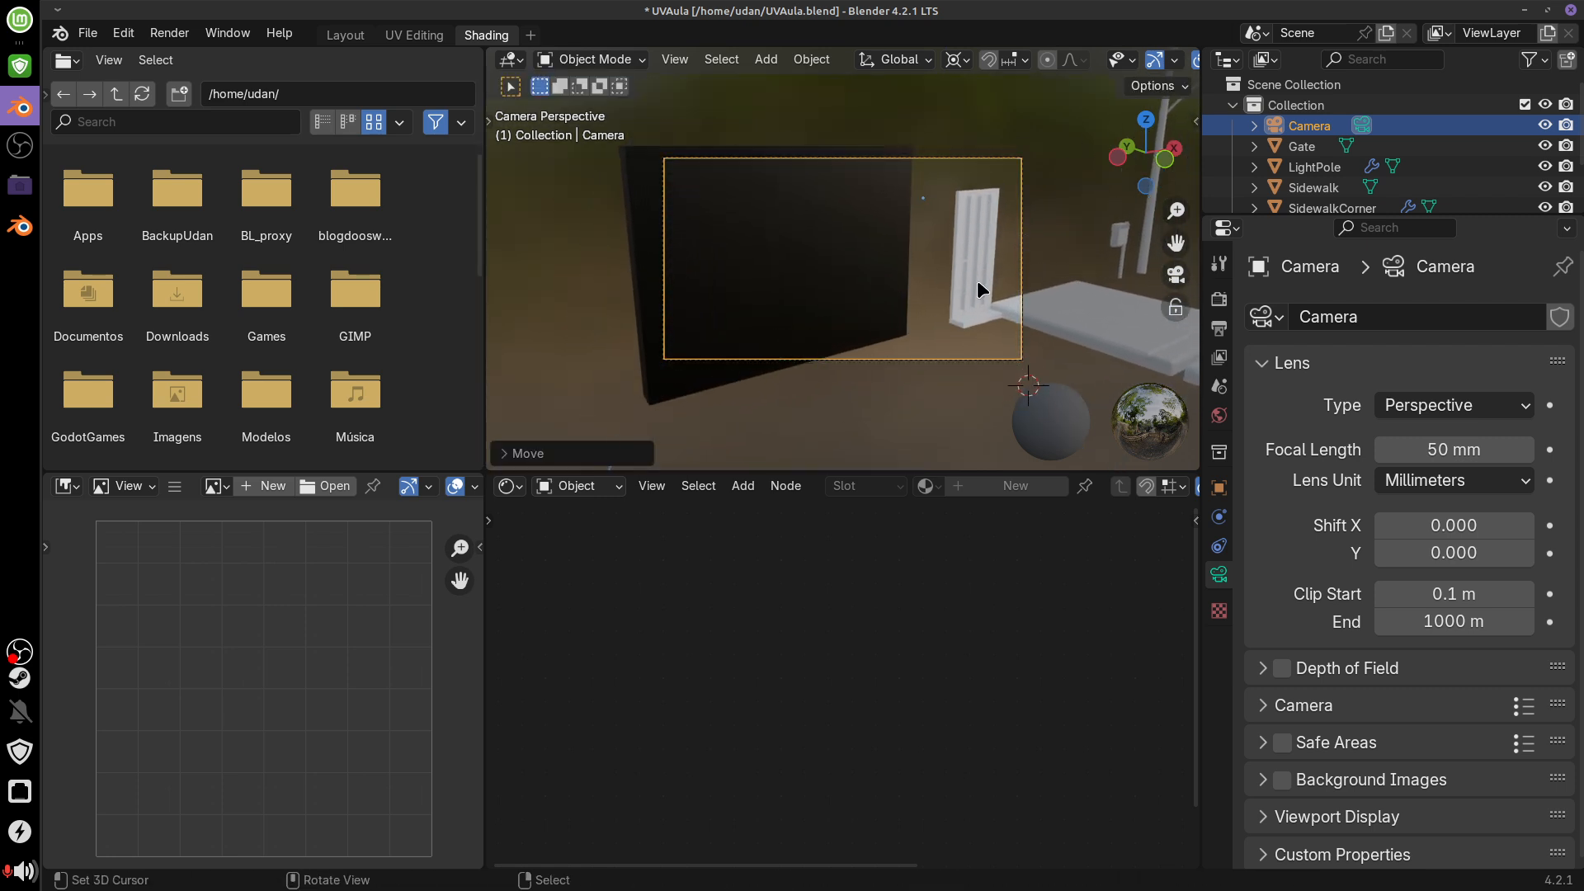
# Move the camera along its local Z axis closer to the wall so the wall exceeds the frame's height
pyautogui.press('g')
pyautogui.press('z')
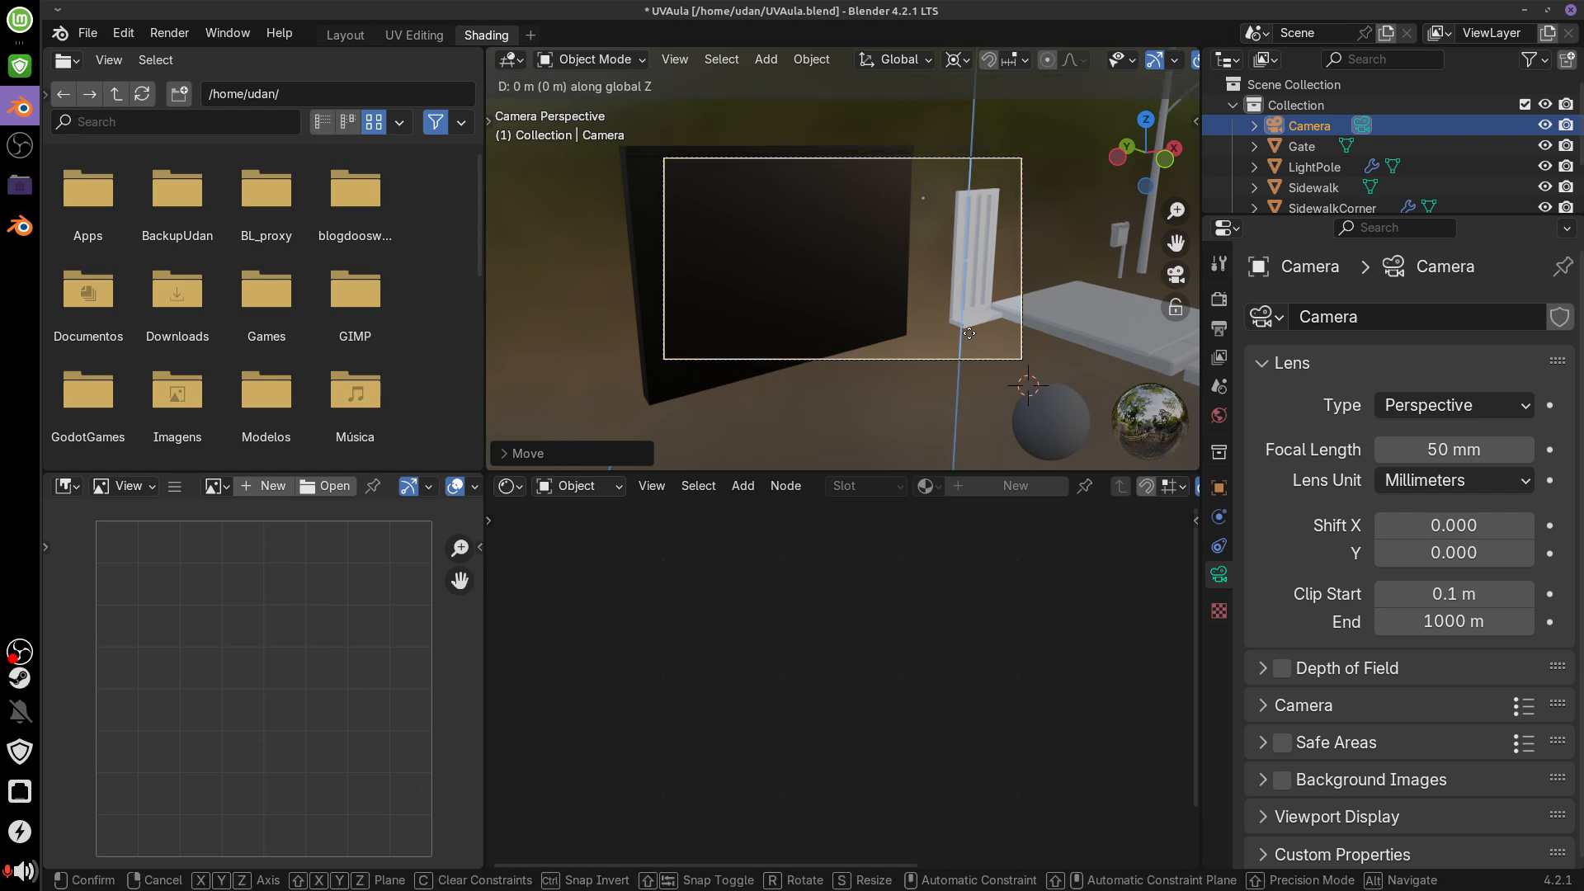
pyautogui.press('z')
pyautogui.click(961, 322)
pyautogui.press('g')
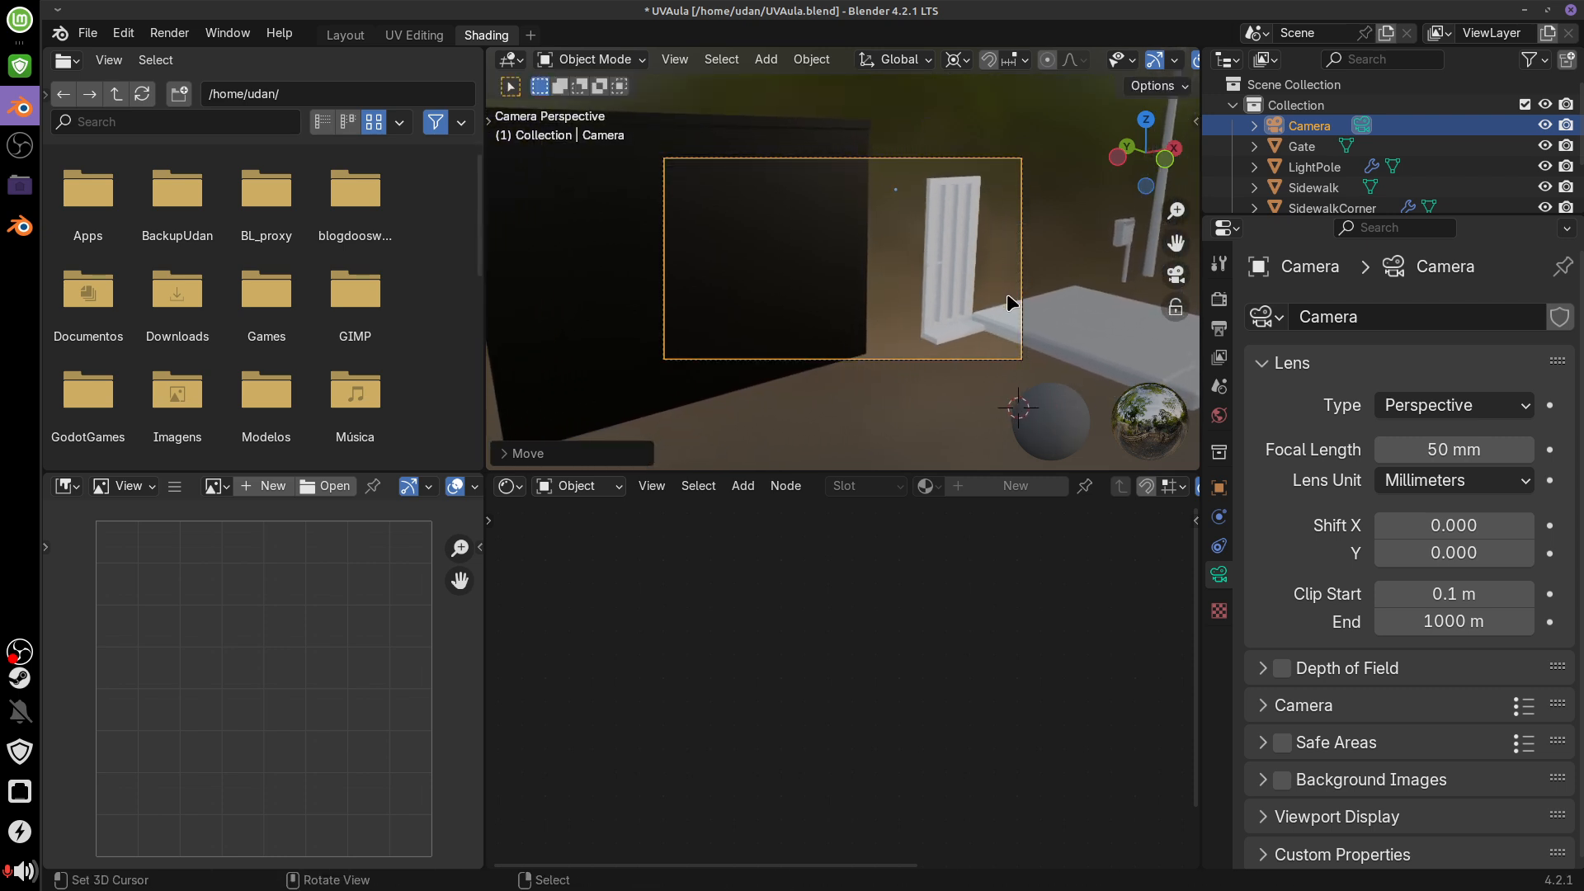
pyautogui.press('z')
pyautogui.press('z')
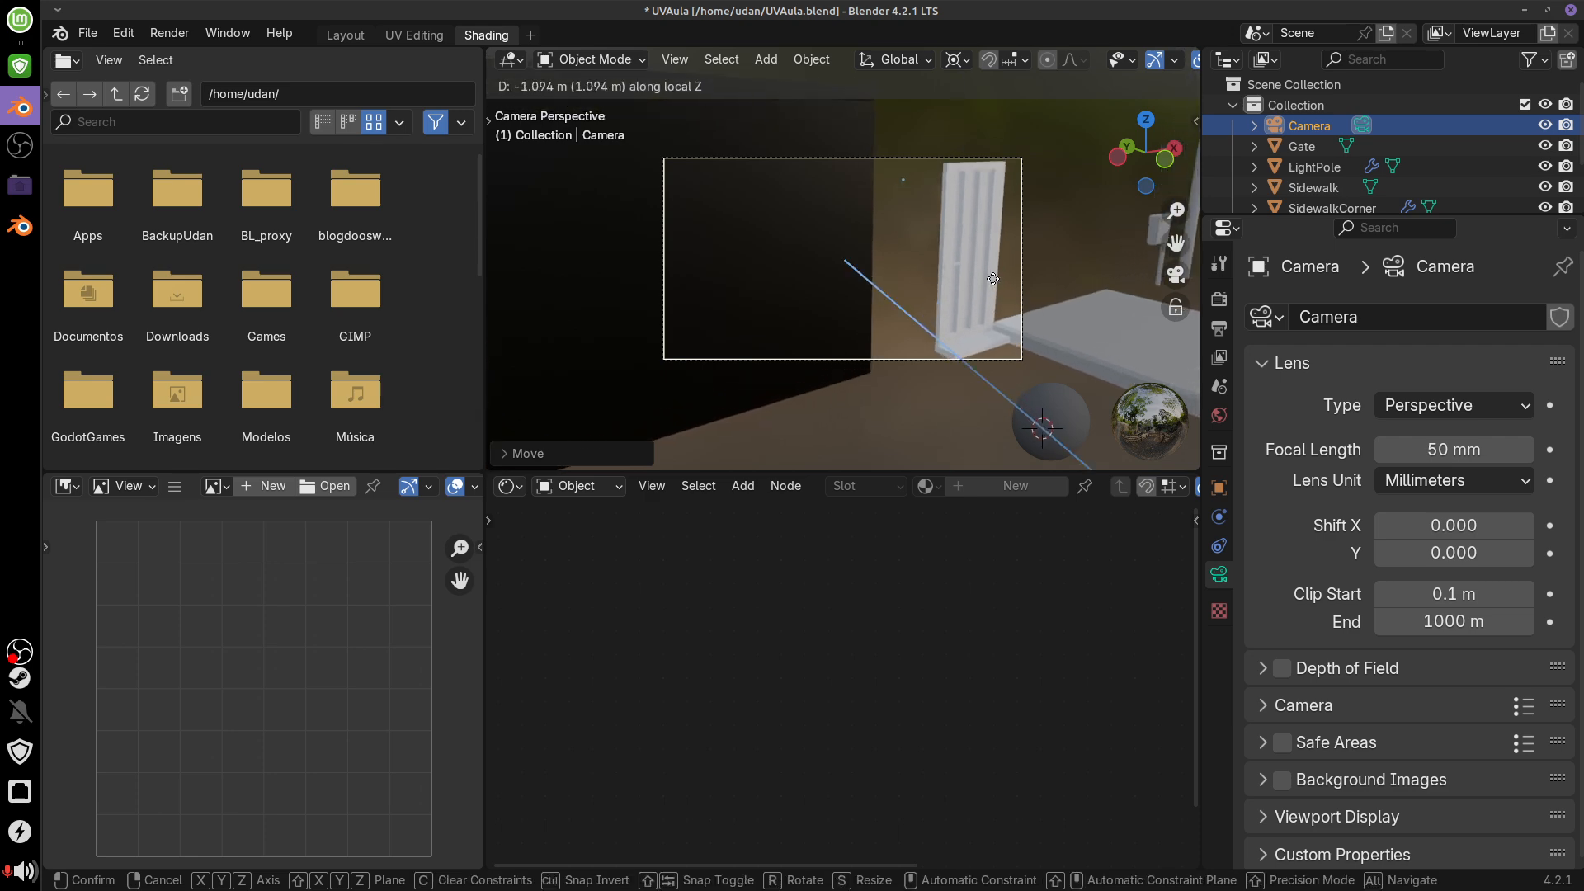
pyautogui.click(1005, 311)
# Enlarge the 3D viewport by narrowing the file browser and image editor and shrinking the shader editor below it
pyautogui.keyDown('shift'); pyautogui.moveTo(891, 399); pyautogui.dragTo(896, 432, button='middle'); pyautogui.keyUp('shift')
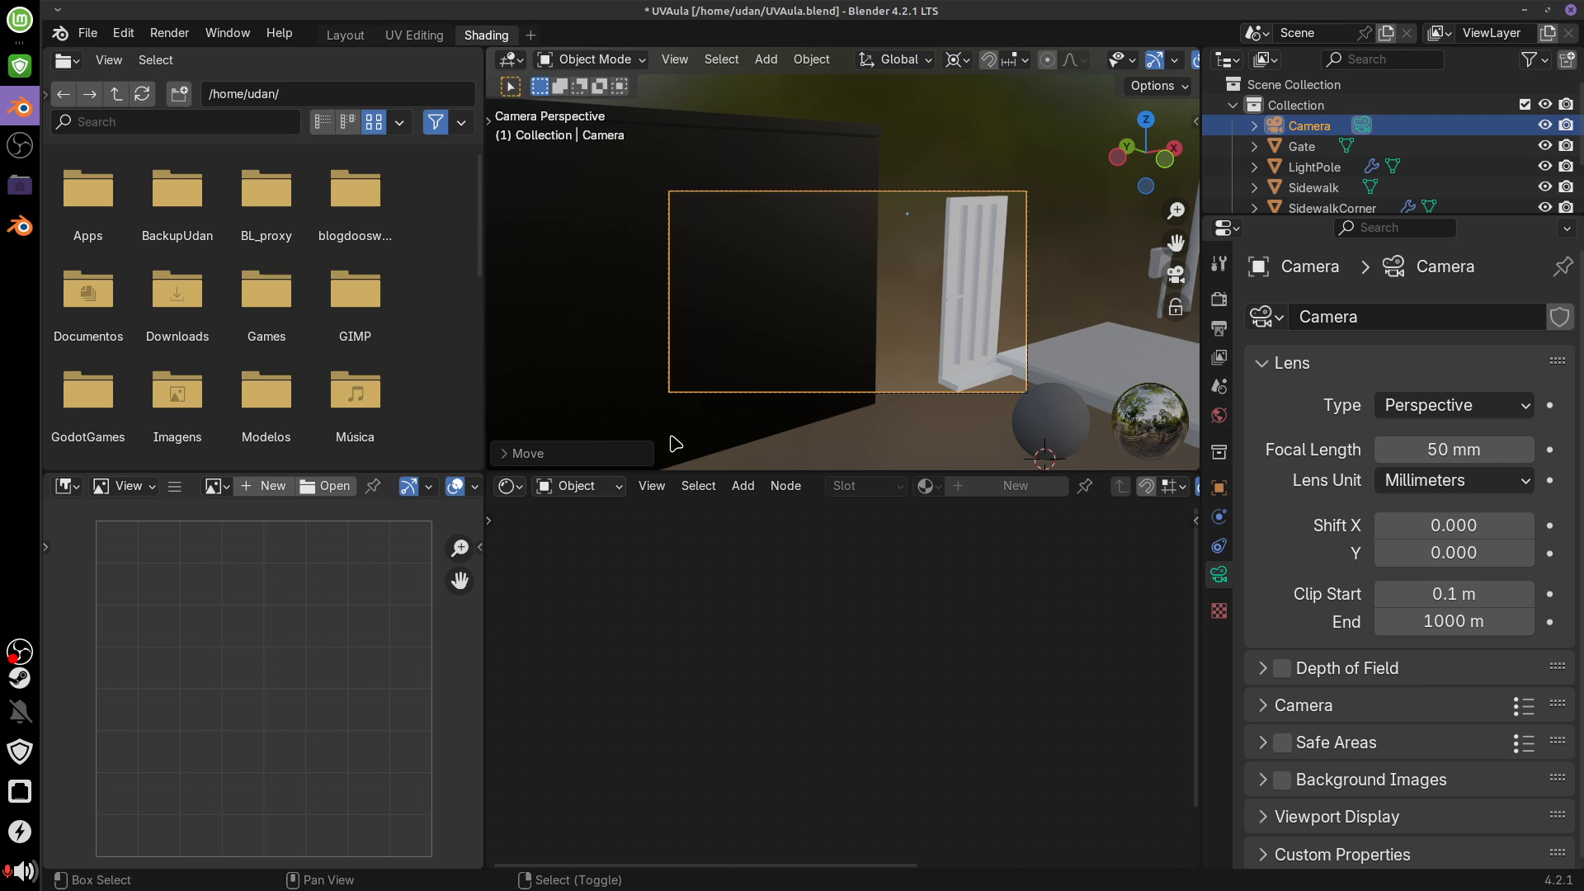
pyautogui.moveTo(485, 382); pyautogui.dragTo(380, 390)
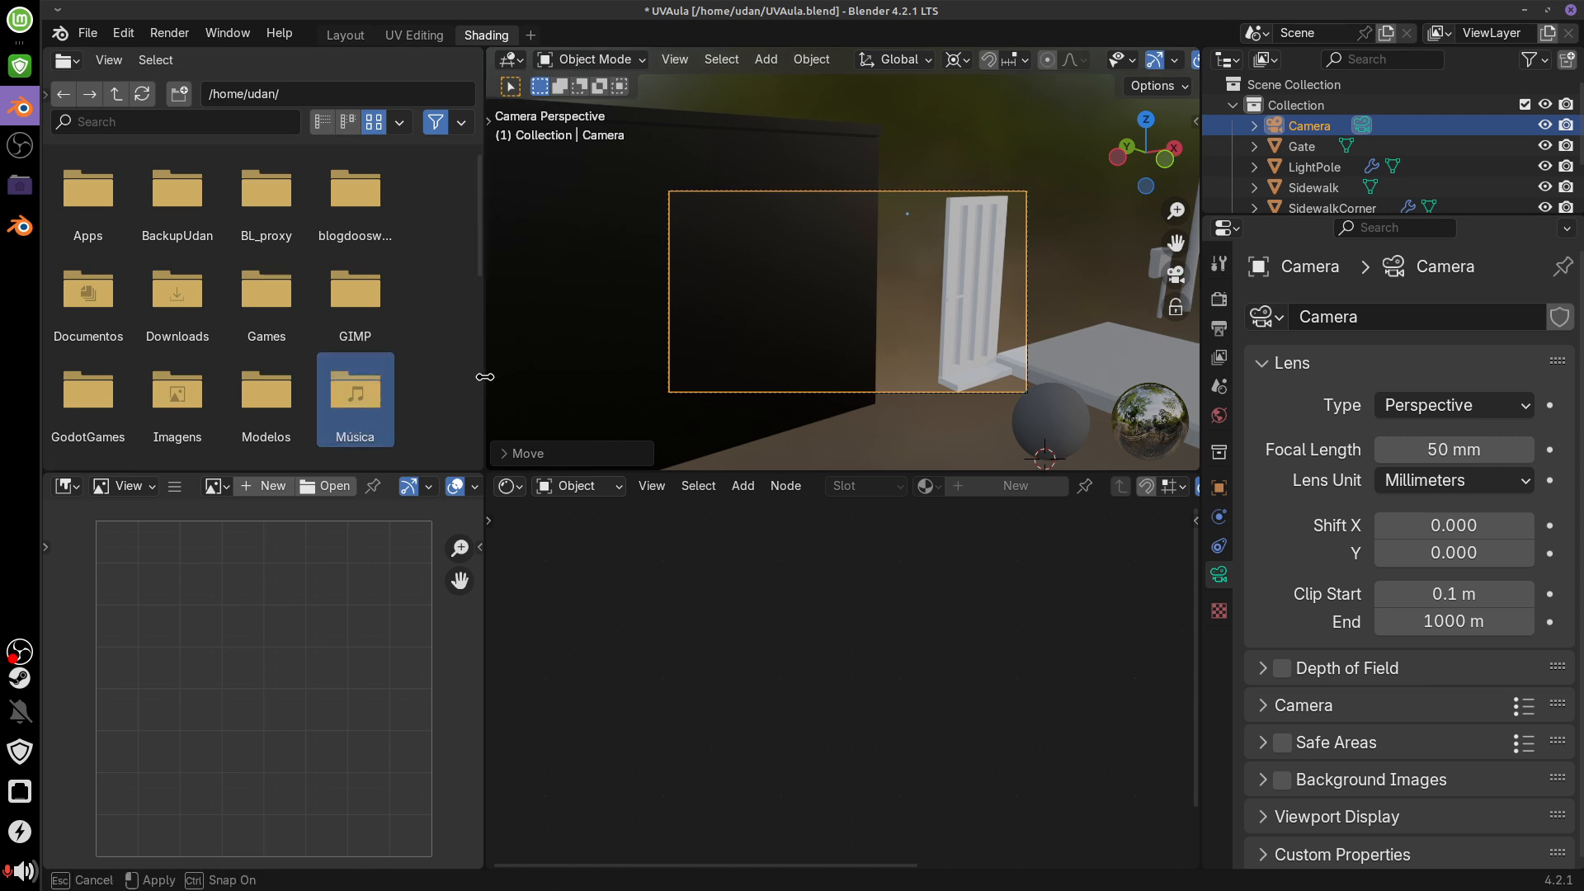
pyautogui.moveTo(484, 385); pyautogui.dragTo(380, 384)
pyautogui.moveTo(735, 471); pyautogui.dragTo(731, 636)
pyautogui.moveTo(376, 478); pyautogui.dragTo(279, 483)
pyautogui.moveTo(819, 639); pyautogui.dragTo(816, 728)
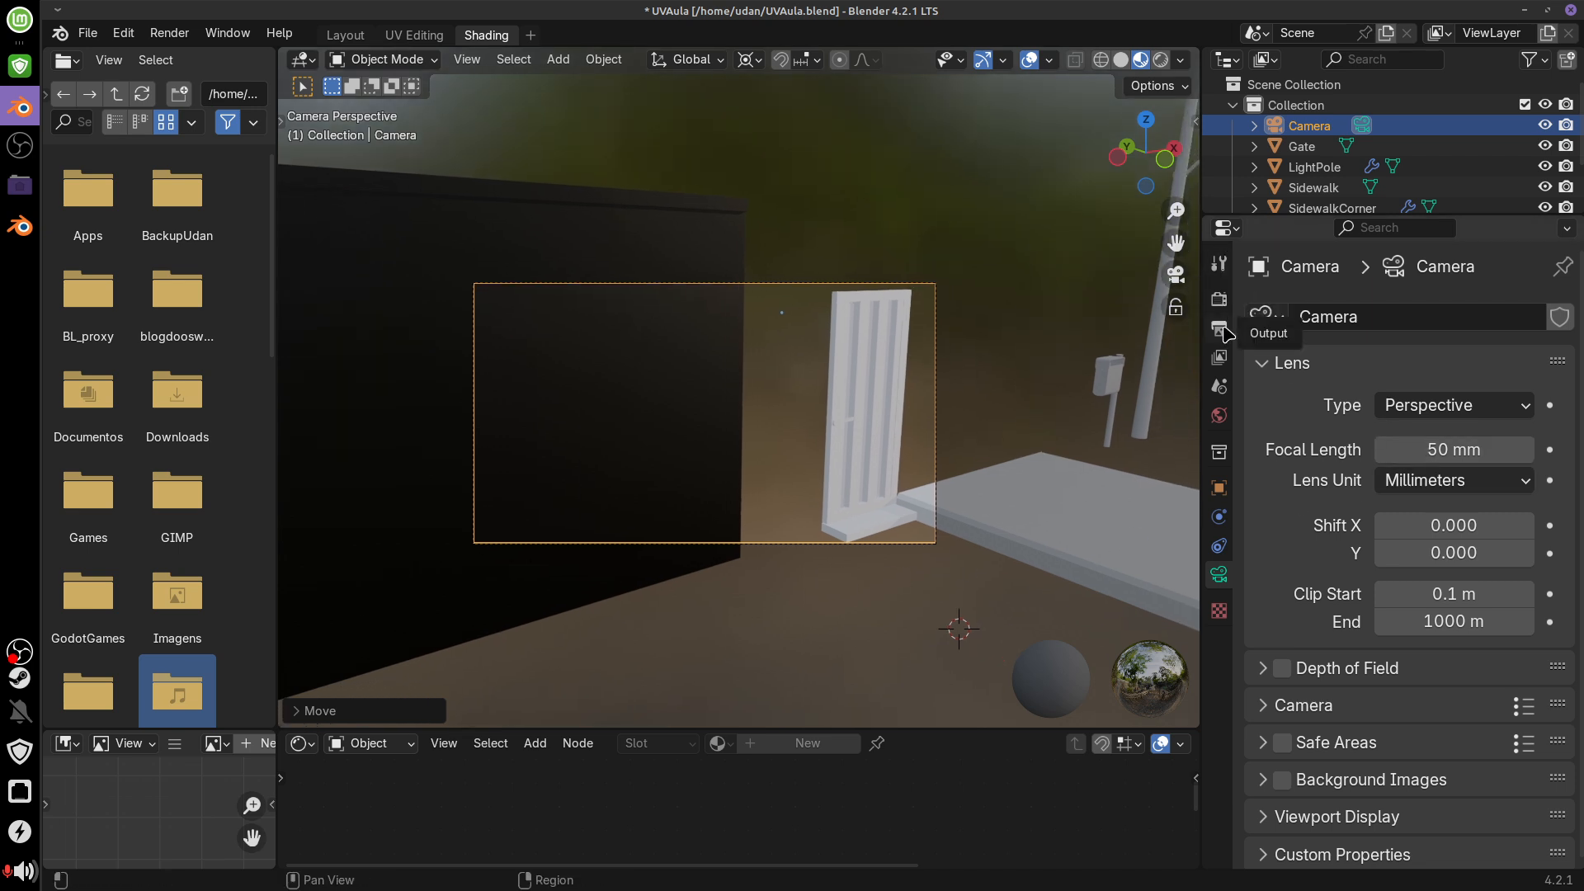
# Display the output resolution settings and annotate the wall with a circled "1080 px" beside the camera frame
pyautogui.click(1220, 330)
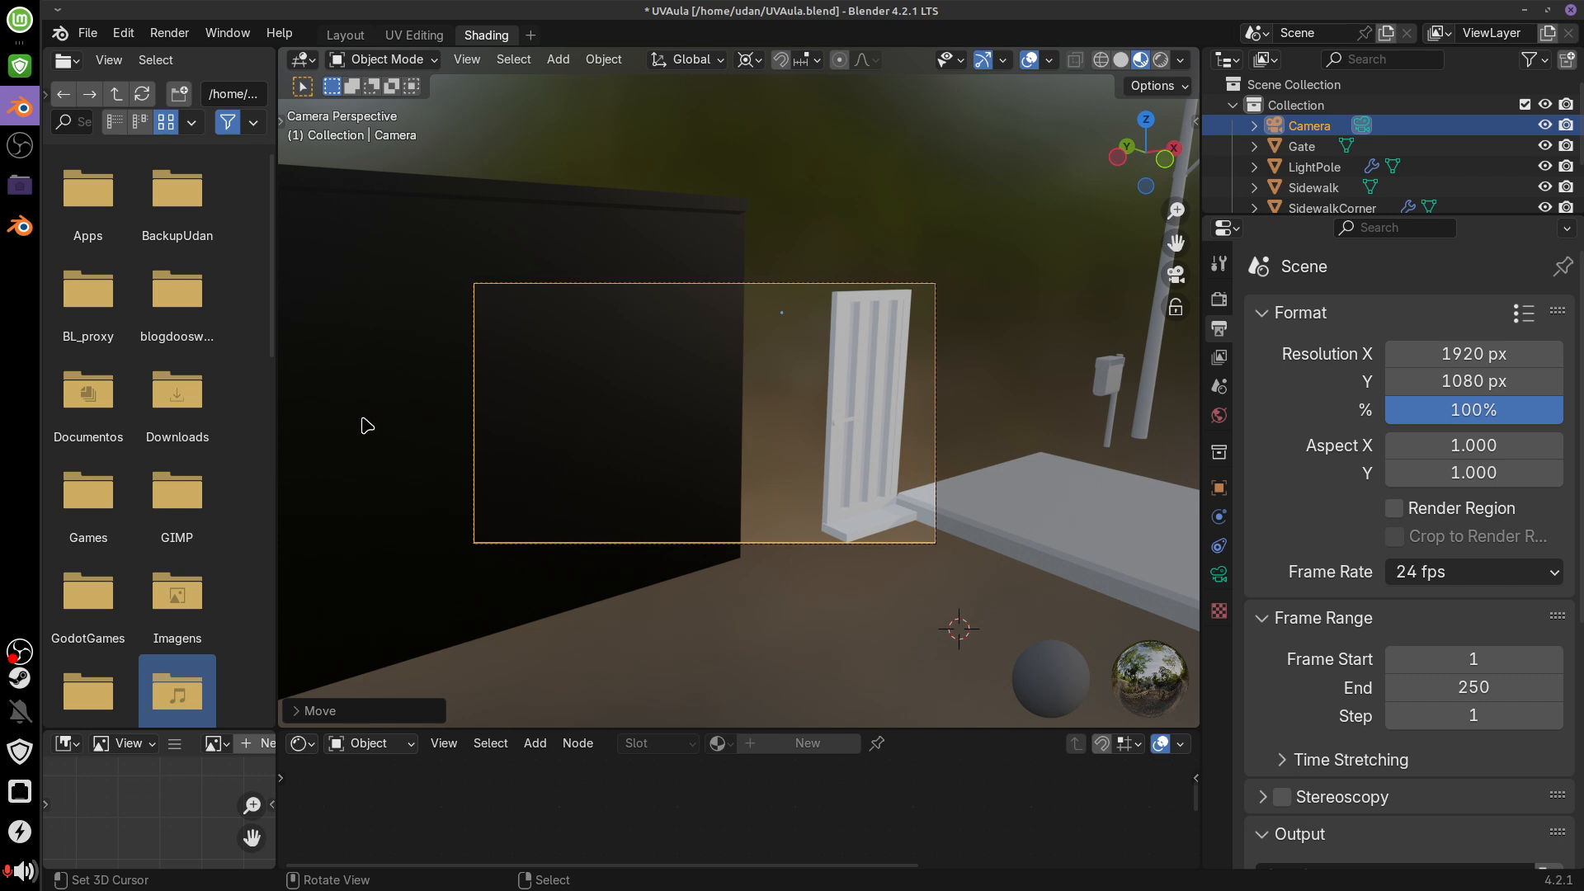
pyautogui.moveTo(364, 402)
pyautogui.mouseDown()
pyautogui.moveTo(361, 437)
pyautogui.moveTo(411, 403)
pyautogui.mouseUp()
pyautogui.moveTo(424, 402); pyautogui.dragTo(424, 404)
pyautogui.moveTo(399, 463); pyautogui.dragTo(403, 474)
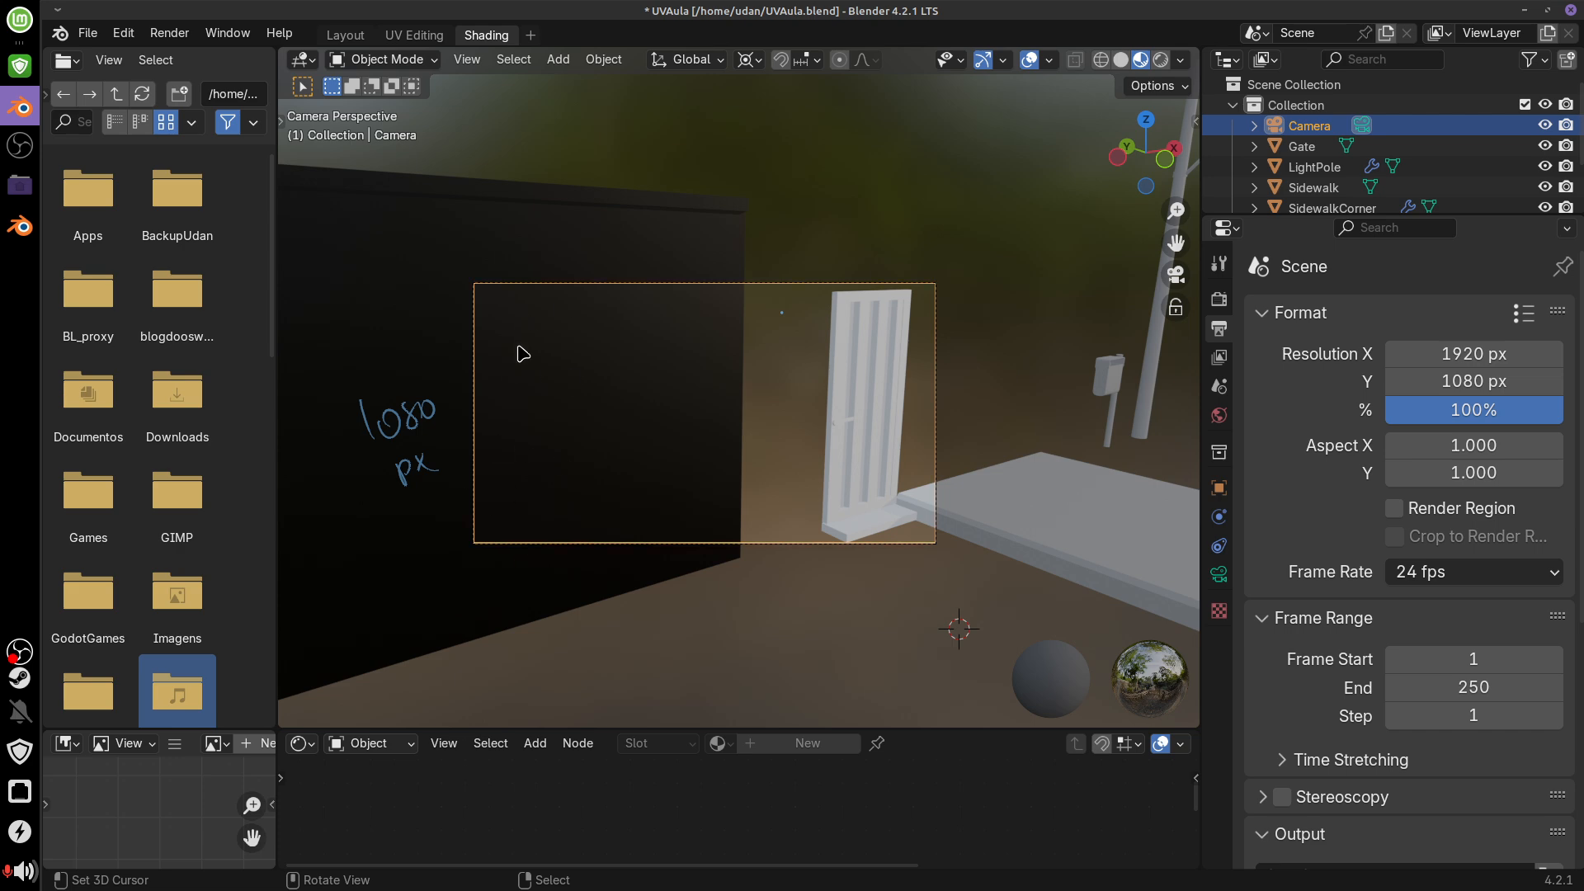
pyautogui.moveTo(364, 358)
pyautogui.mouseDown()
pyautogui.moveTo(424, 356)
pyautogui.moveTo(367, 353)
pyautogui.mouseUp()
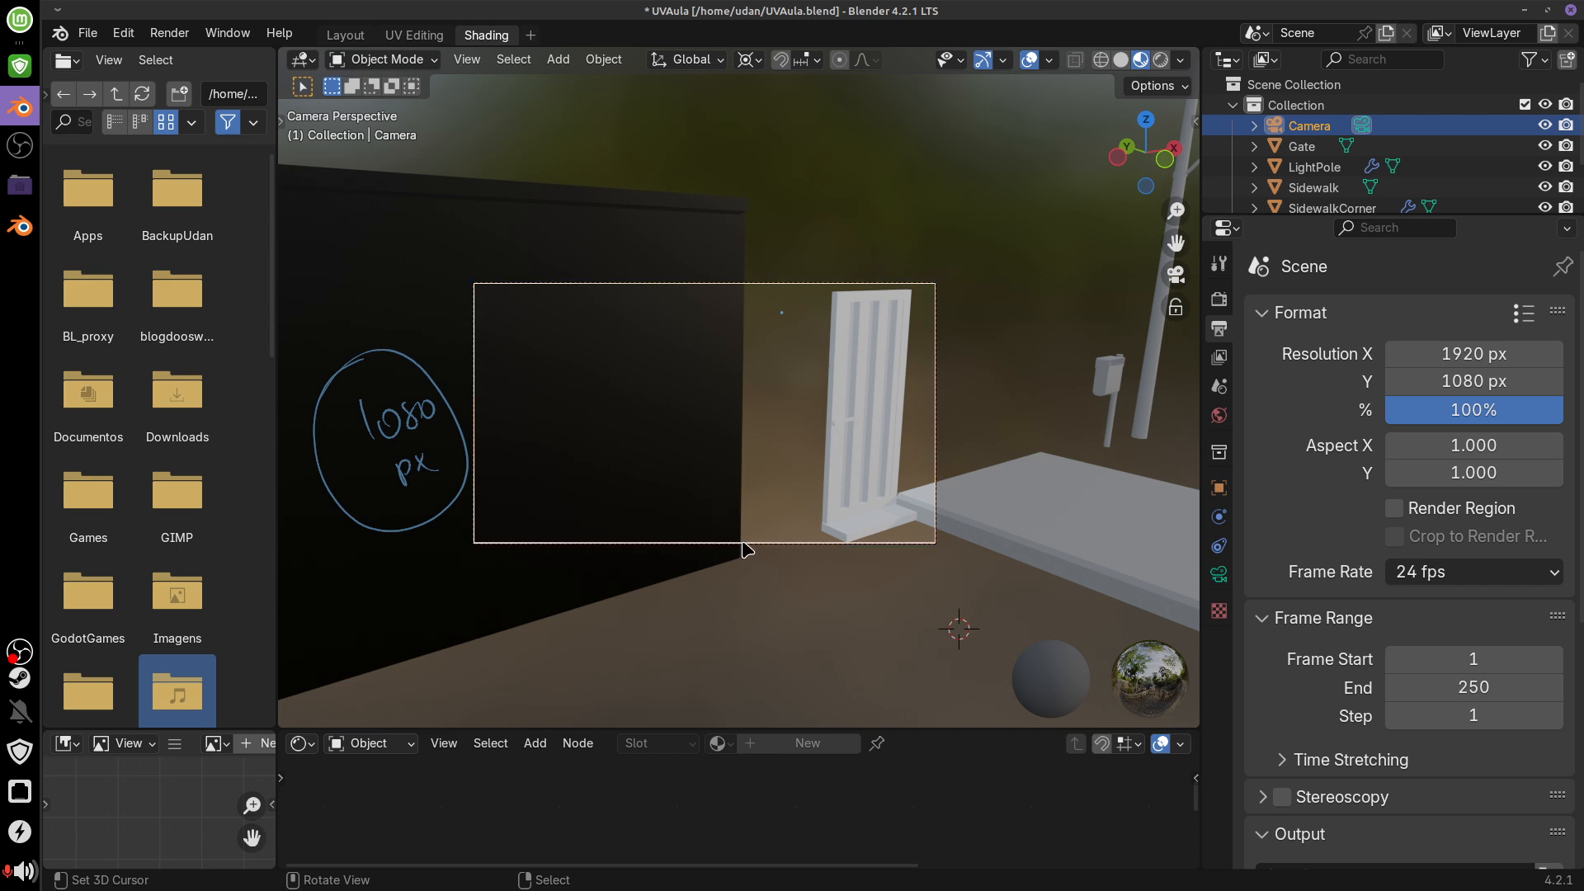
pyautogui.moveTo(746, 549); pyautogui.dragTo(742, 523)
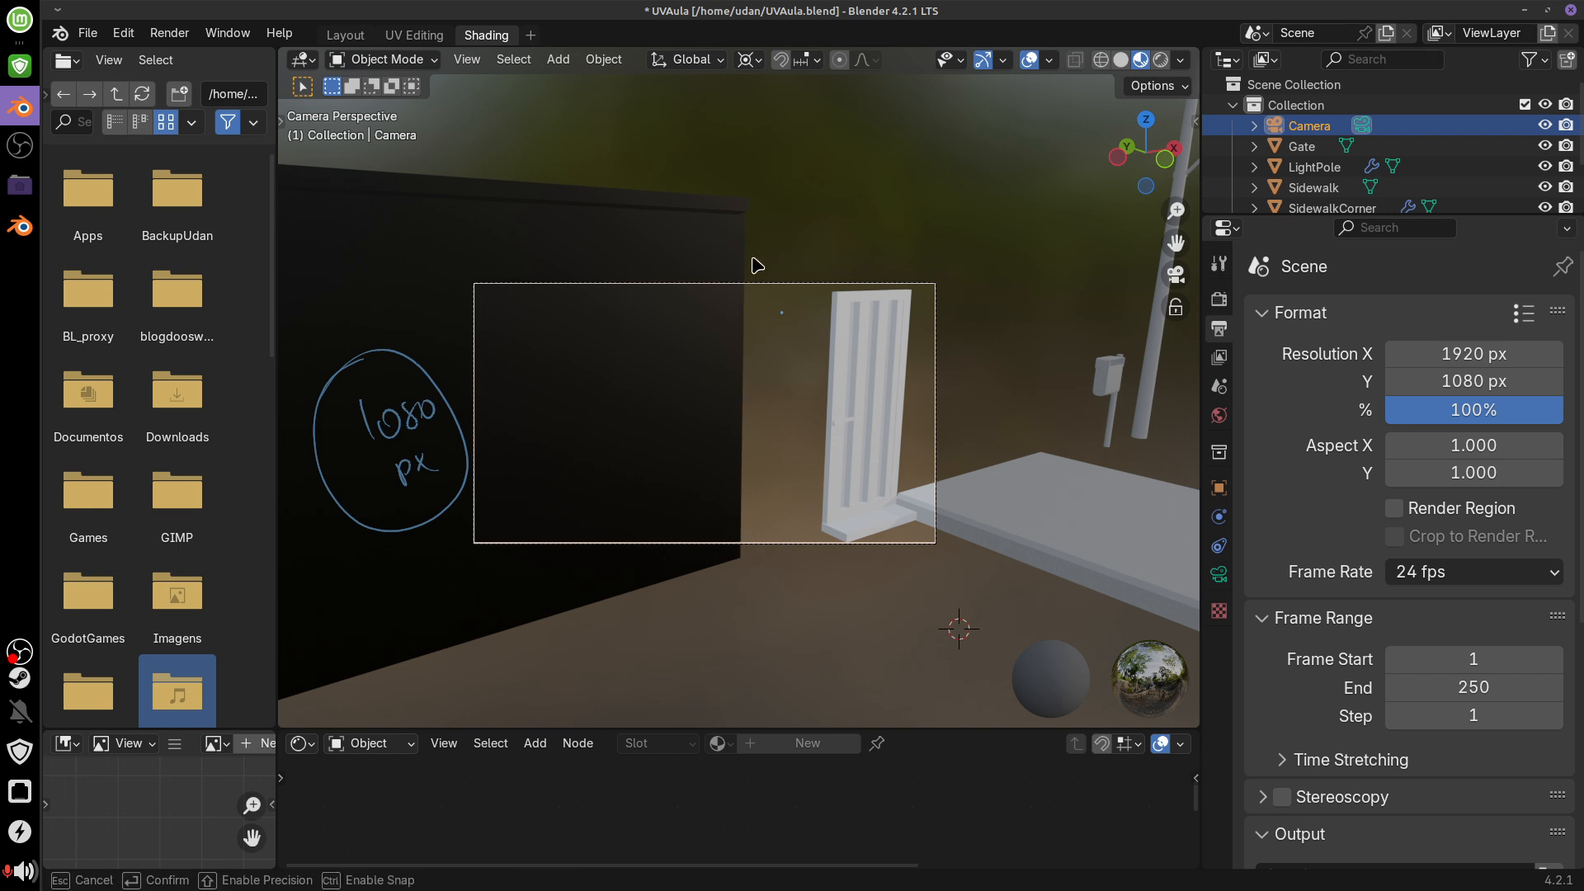
pyautogui.moveTo(758, 264); pyautogui.dragTo(757, 265)
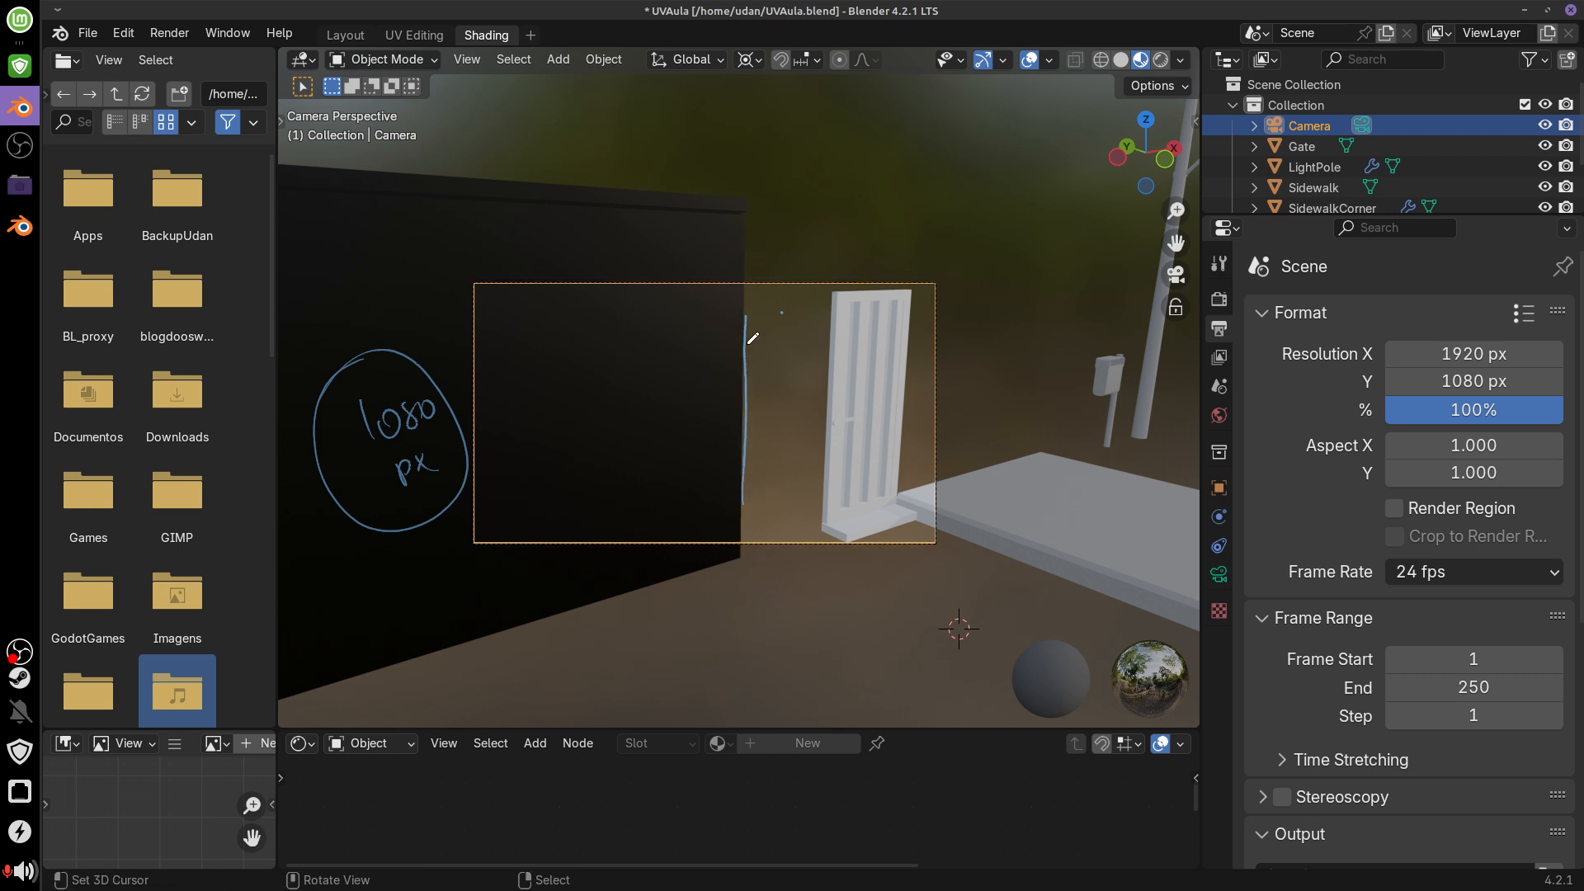
# Move the camera back along its local Z axis and shift it so the wall spans most of the frame
pyautogui.press('g')
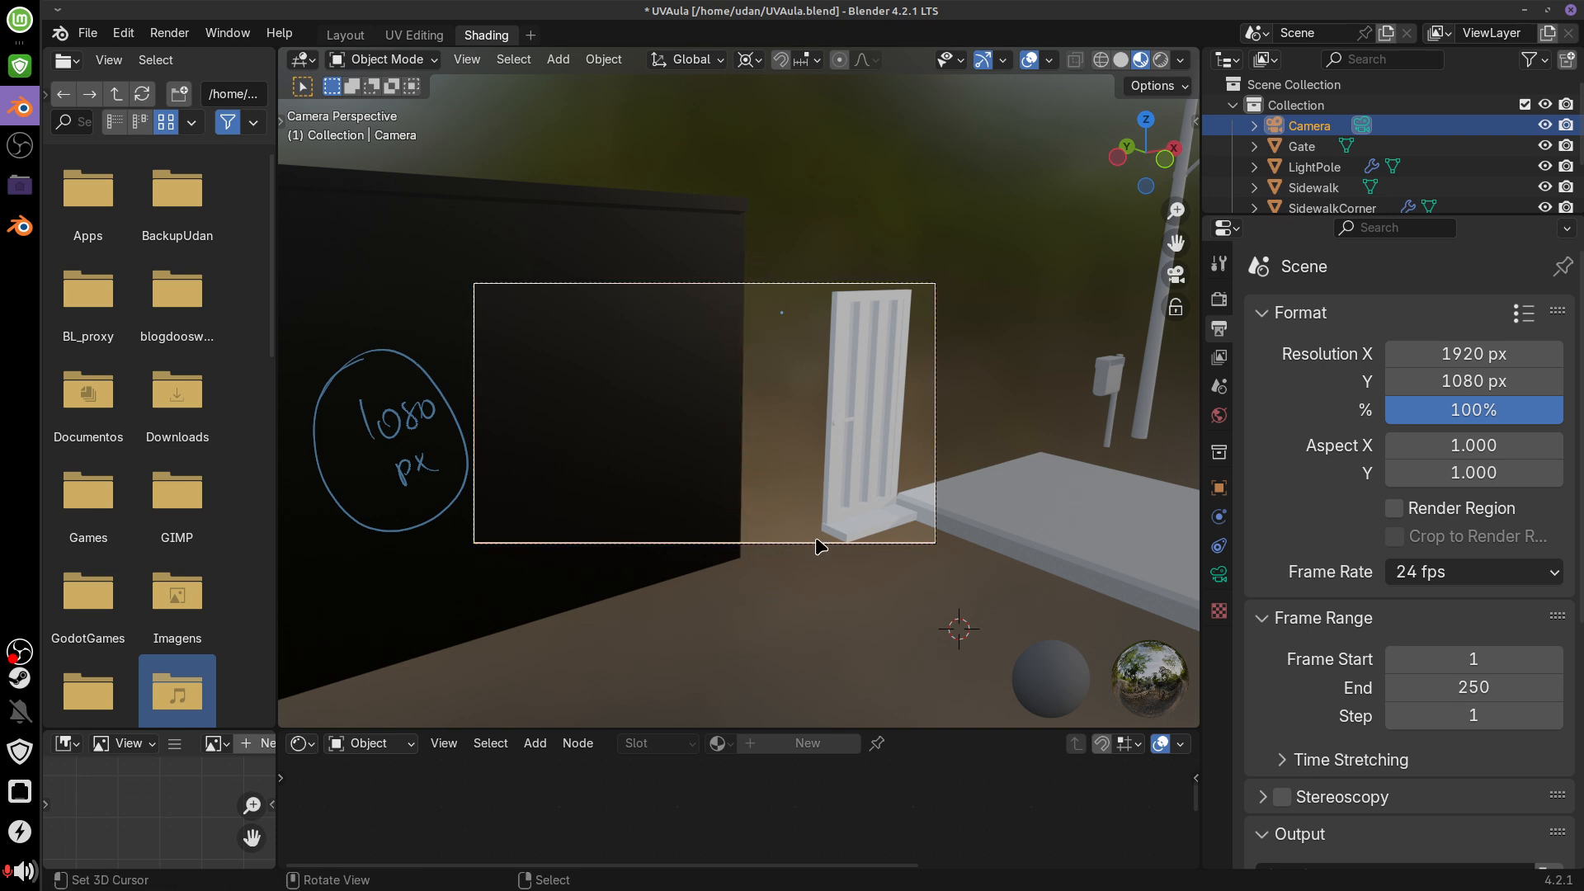
pyautogui.press('z')
pyautogui.press('z')
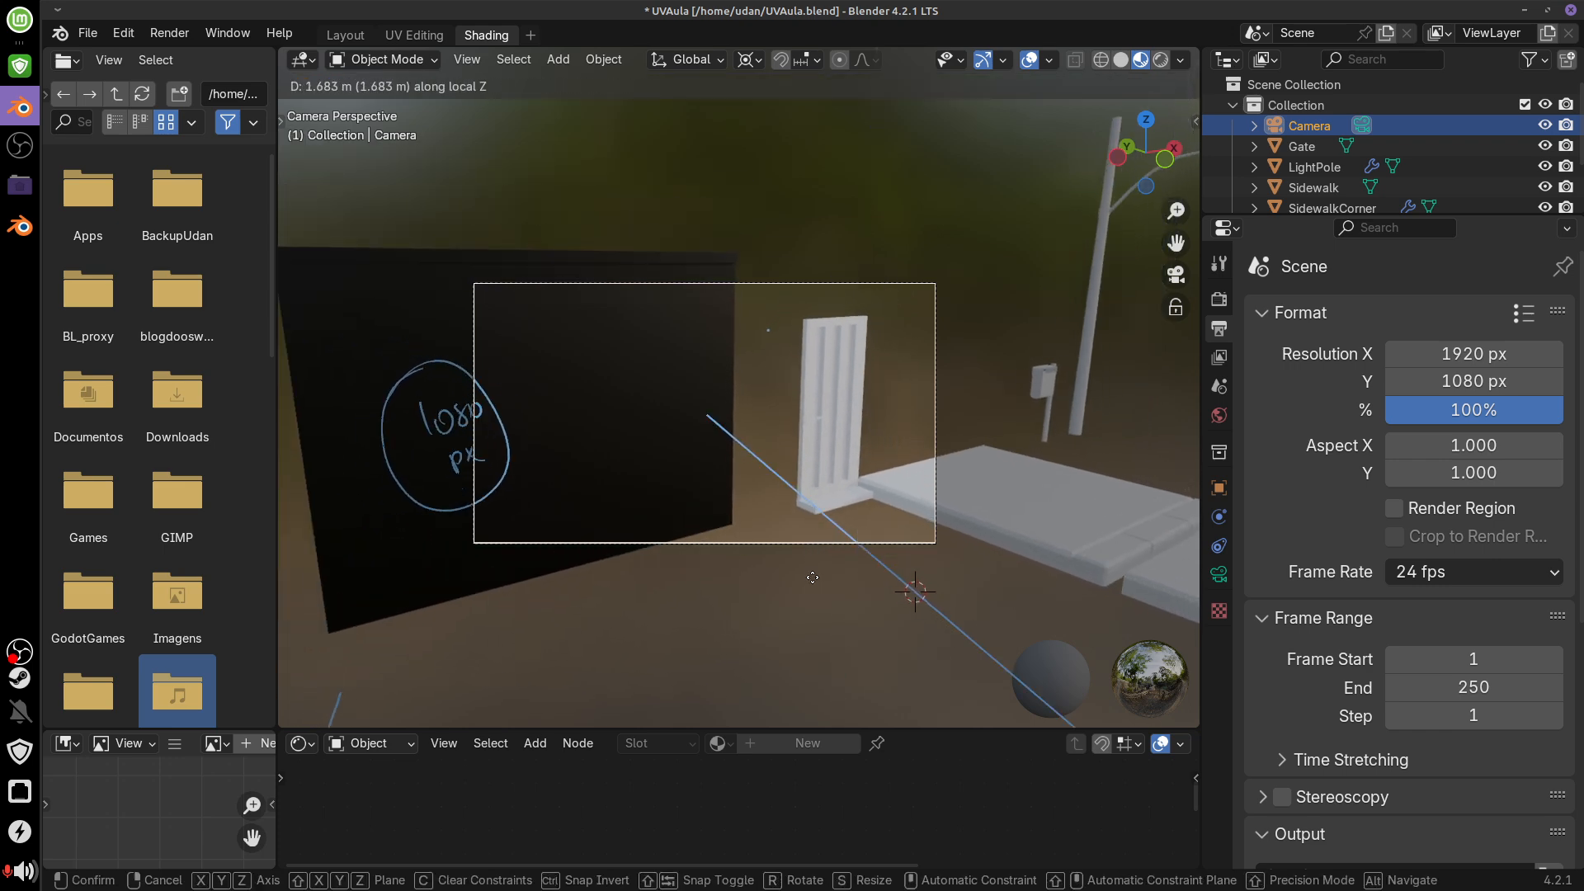
pyautogui.click(814, 577)
pyautogui.press('g')
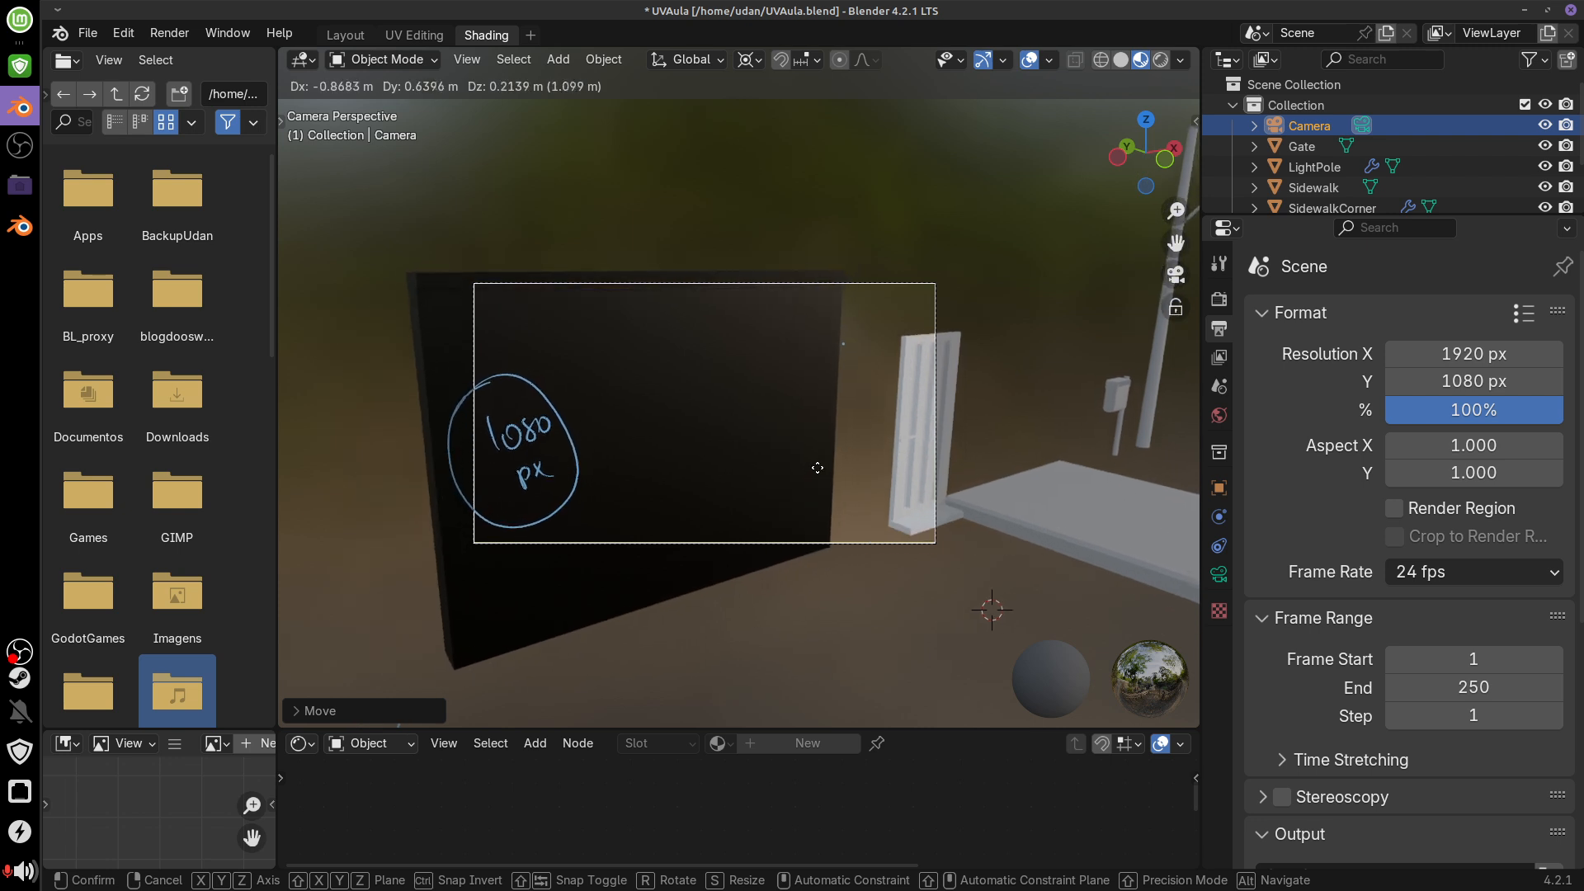
pyautogui.click(824, 478)
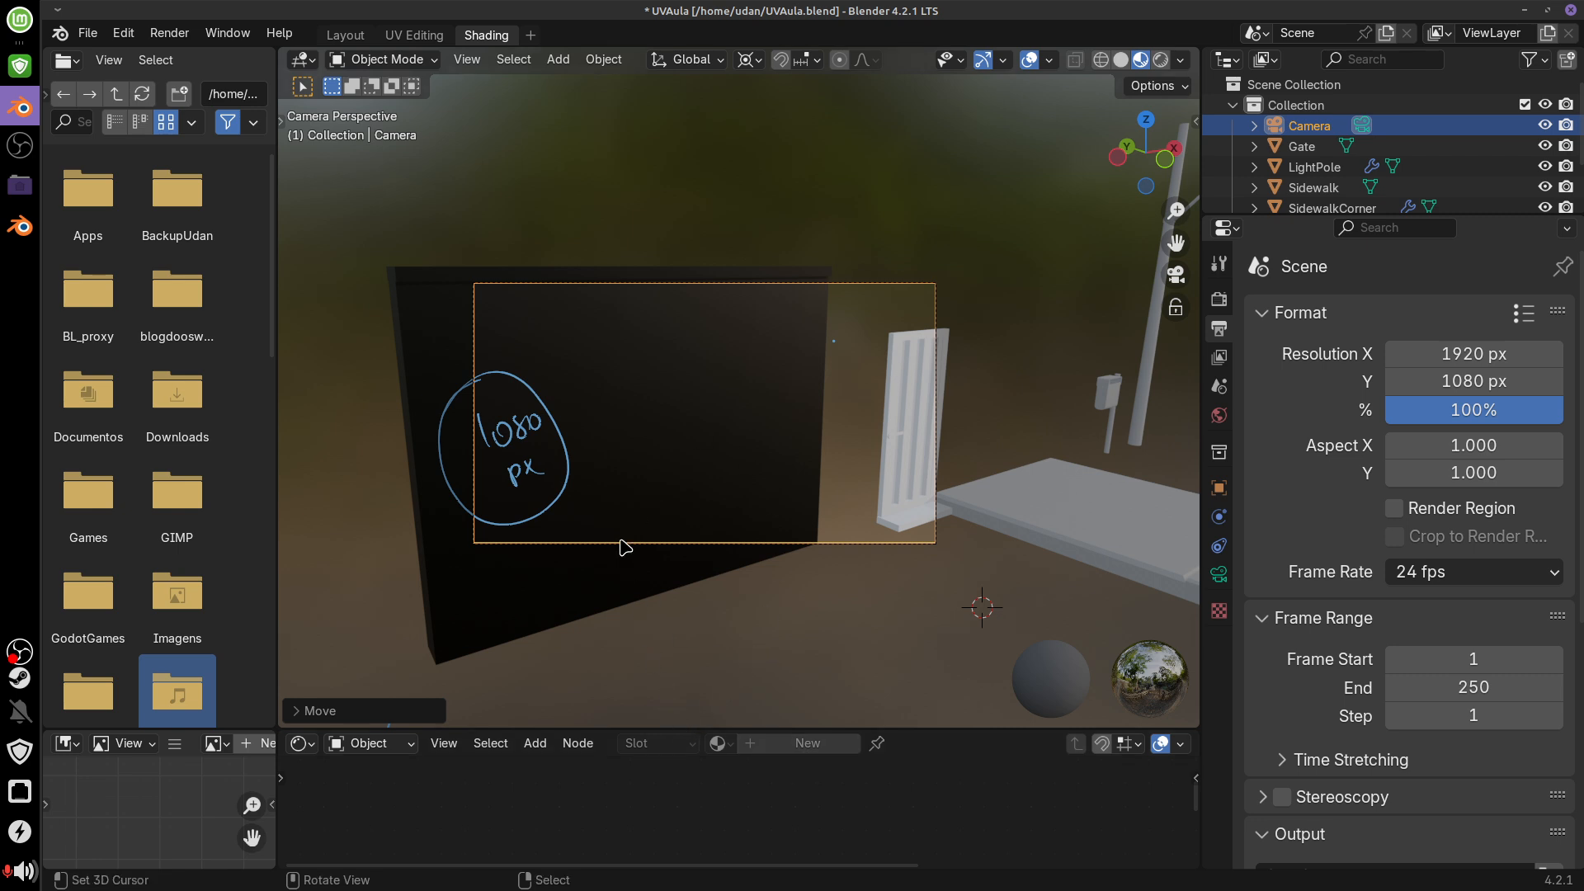
# Erase the "1080 px" note and pull the camera back along its local Z axis, reframing to fit all street assets
pyautogui.moveTo(625, 547)
pyautogui.mouseDown()
pyautogui.moveTo(544, 460)
pyautogui.moveTo(495, 459)
pyautogui.moveTo(507, 511)
pyautogui.moveTo(492, 521)
pyautogui.mouseUp()
pyautogui.press('g')
pyautogui.press('z')
pyautogui.press('z')
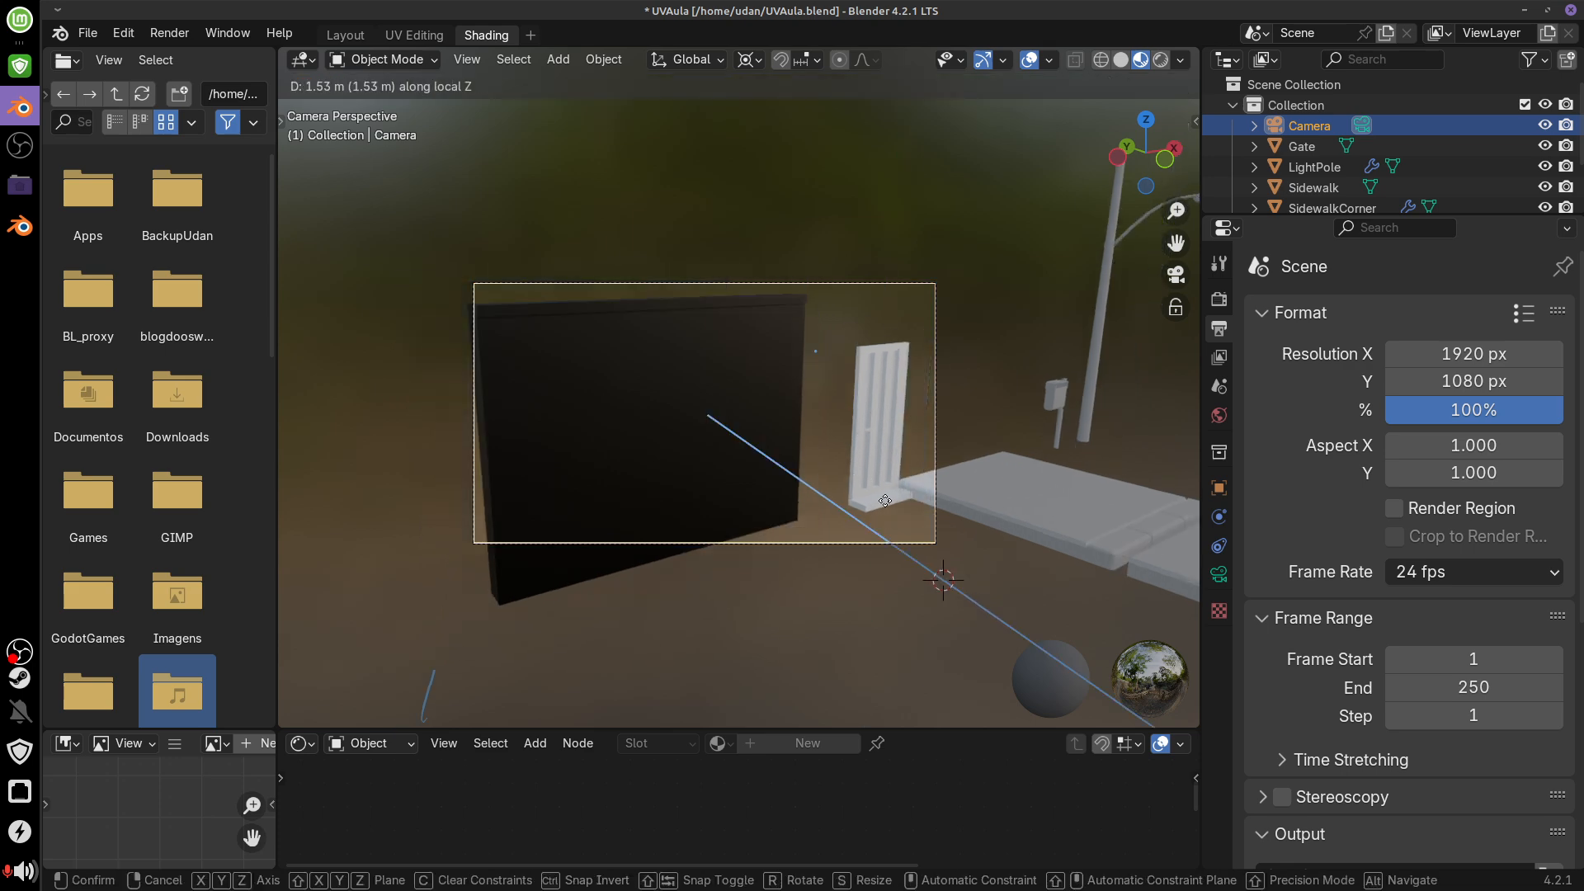
pyautogui.click(884, 446)
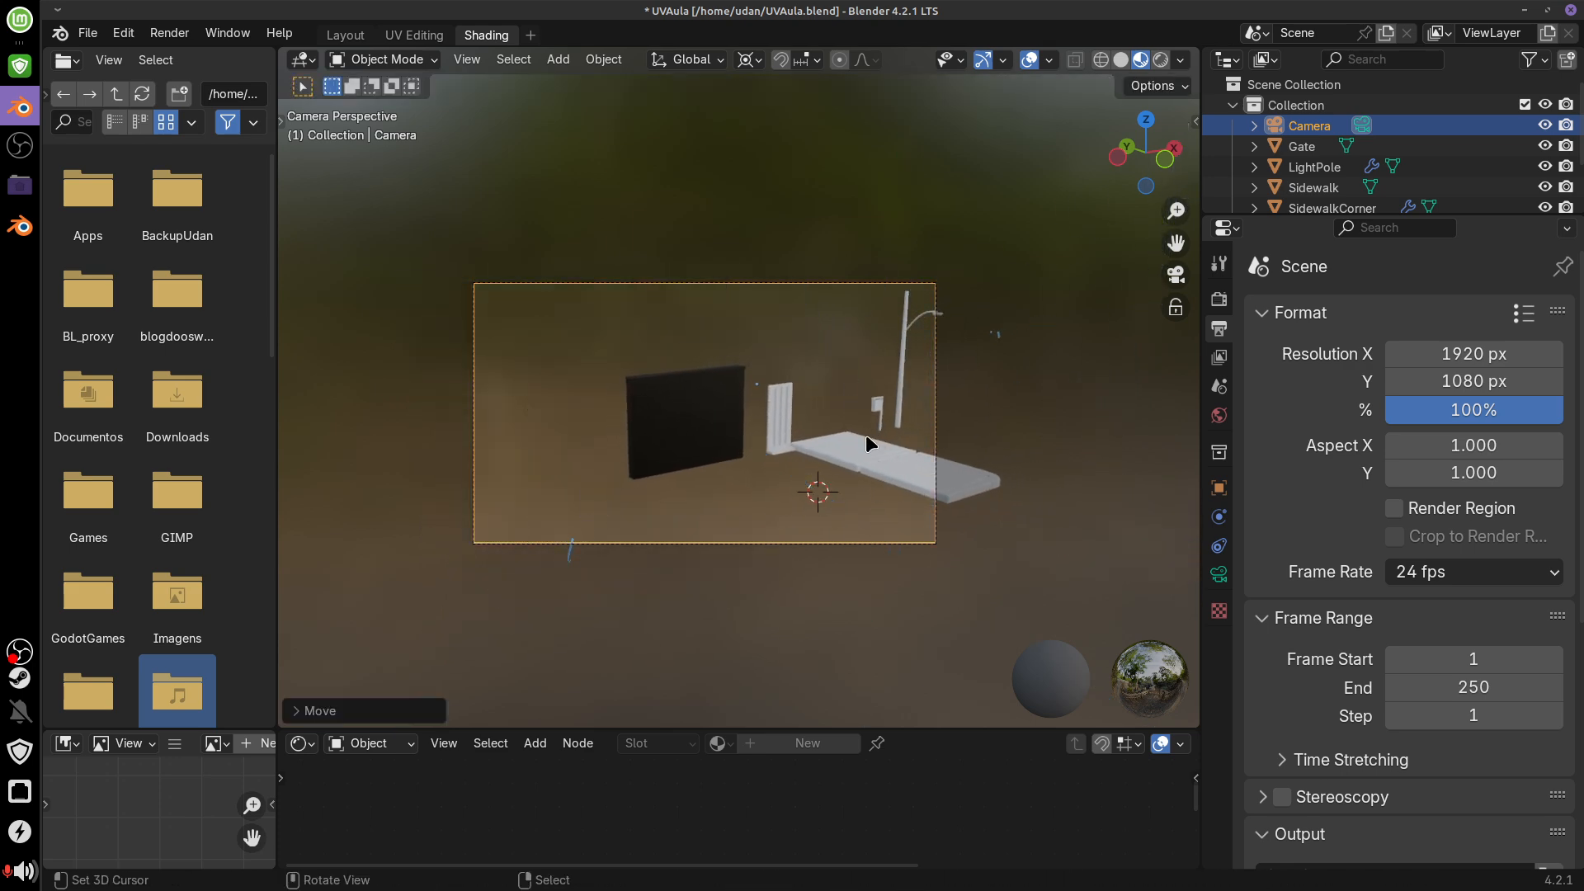
pyautogui.press('g')
pyautogui.click(885, 440)
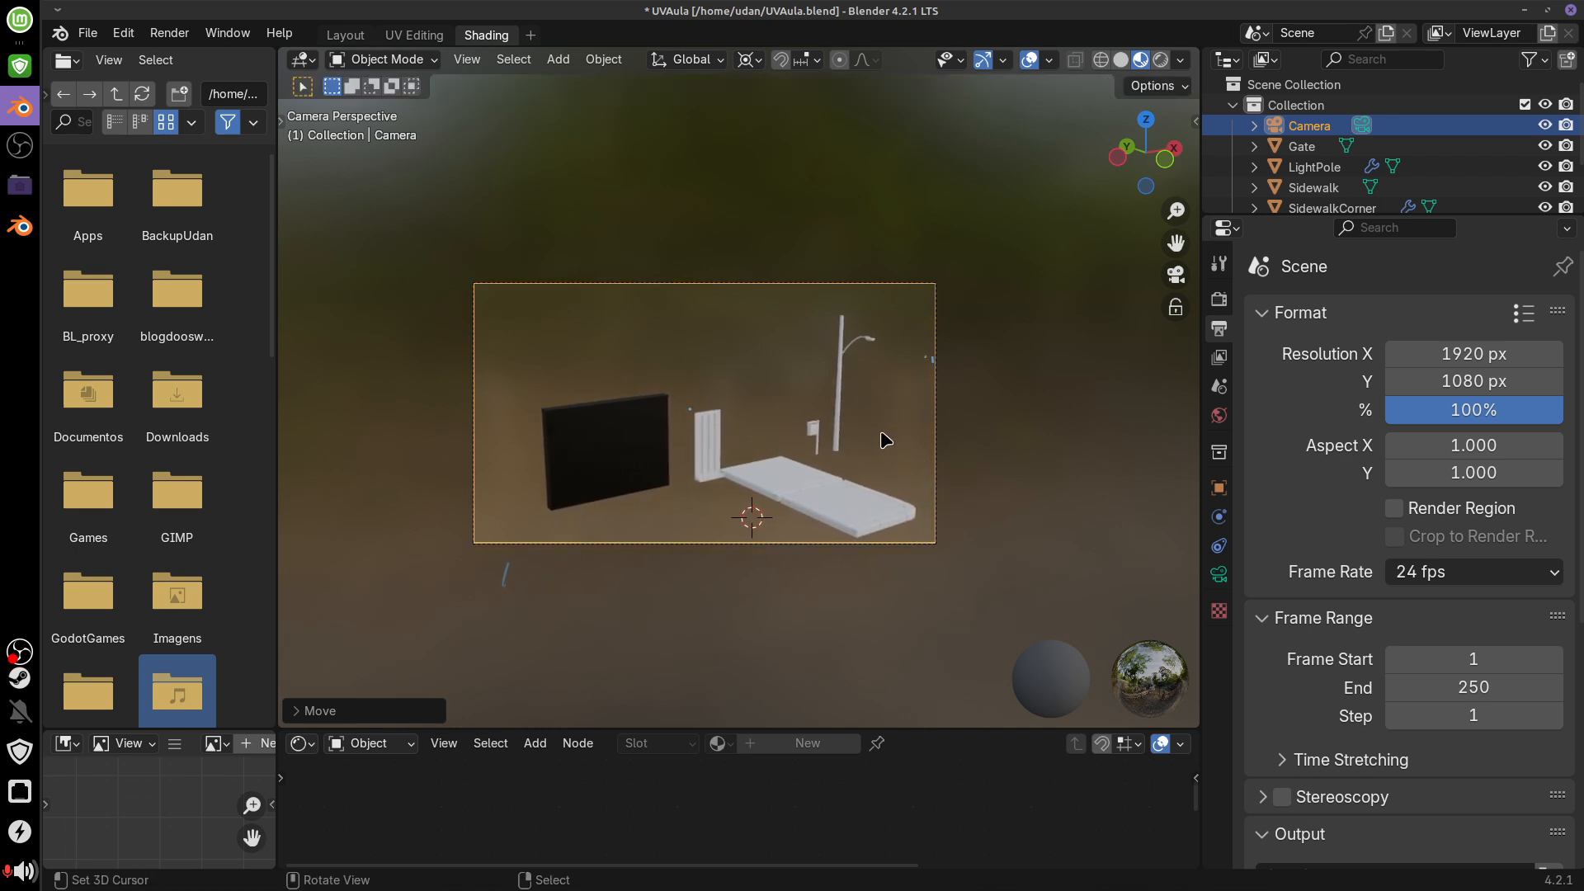
# Annotate the camera frame's full height with a vertical double arrow and a circled "1080"
pyautogui.scroll(1, 691, 455)
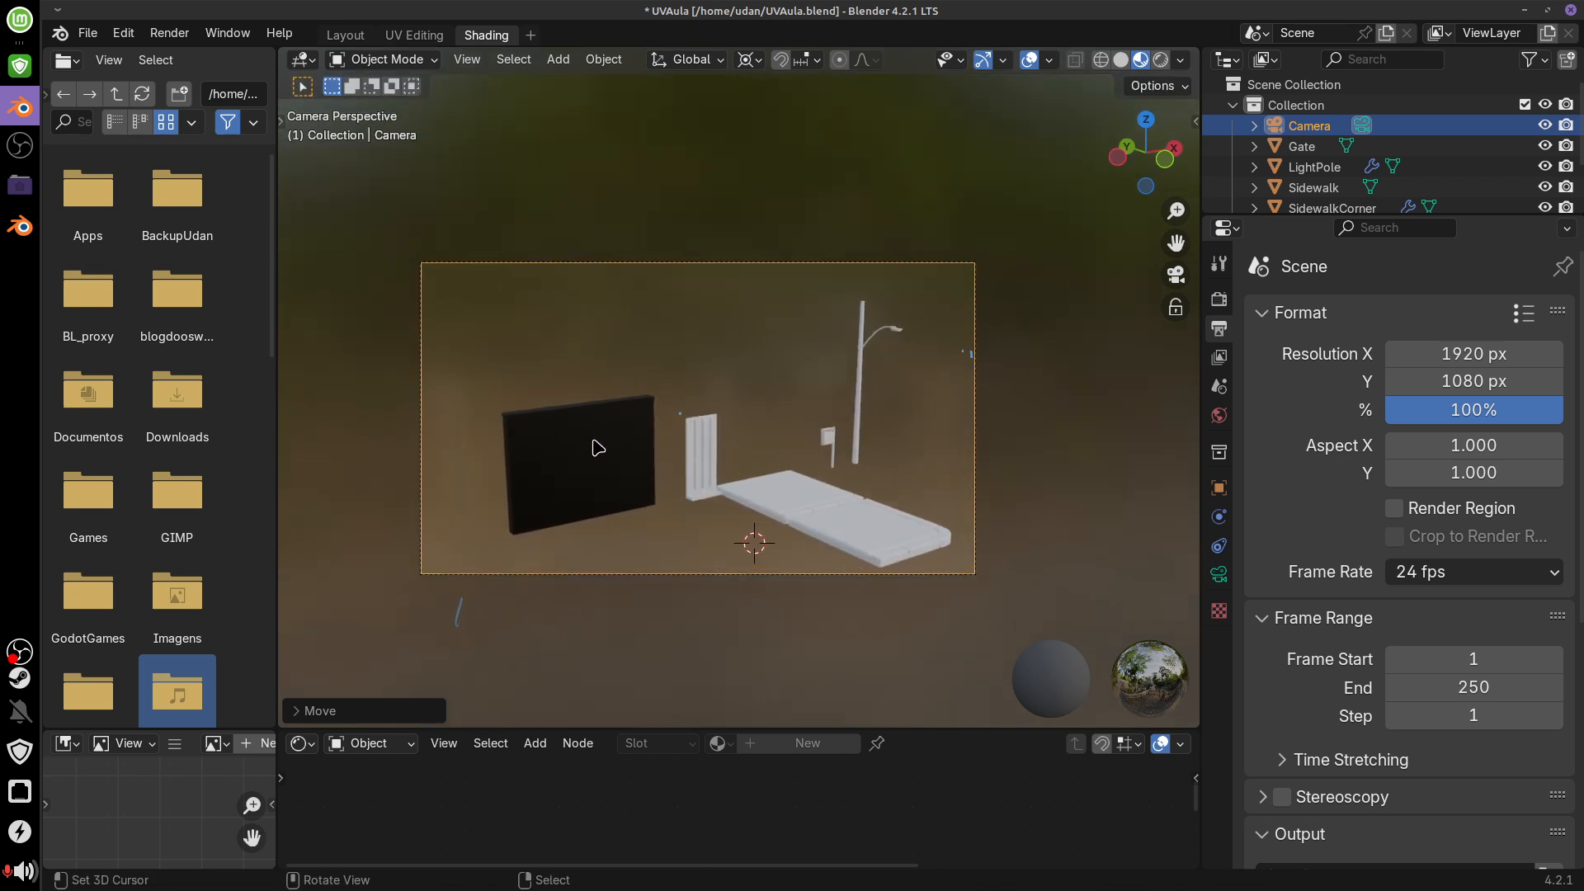
pyautogui.moveTo(494, 278); pyautogui.dragTo(490, 552)
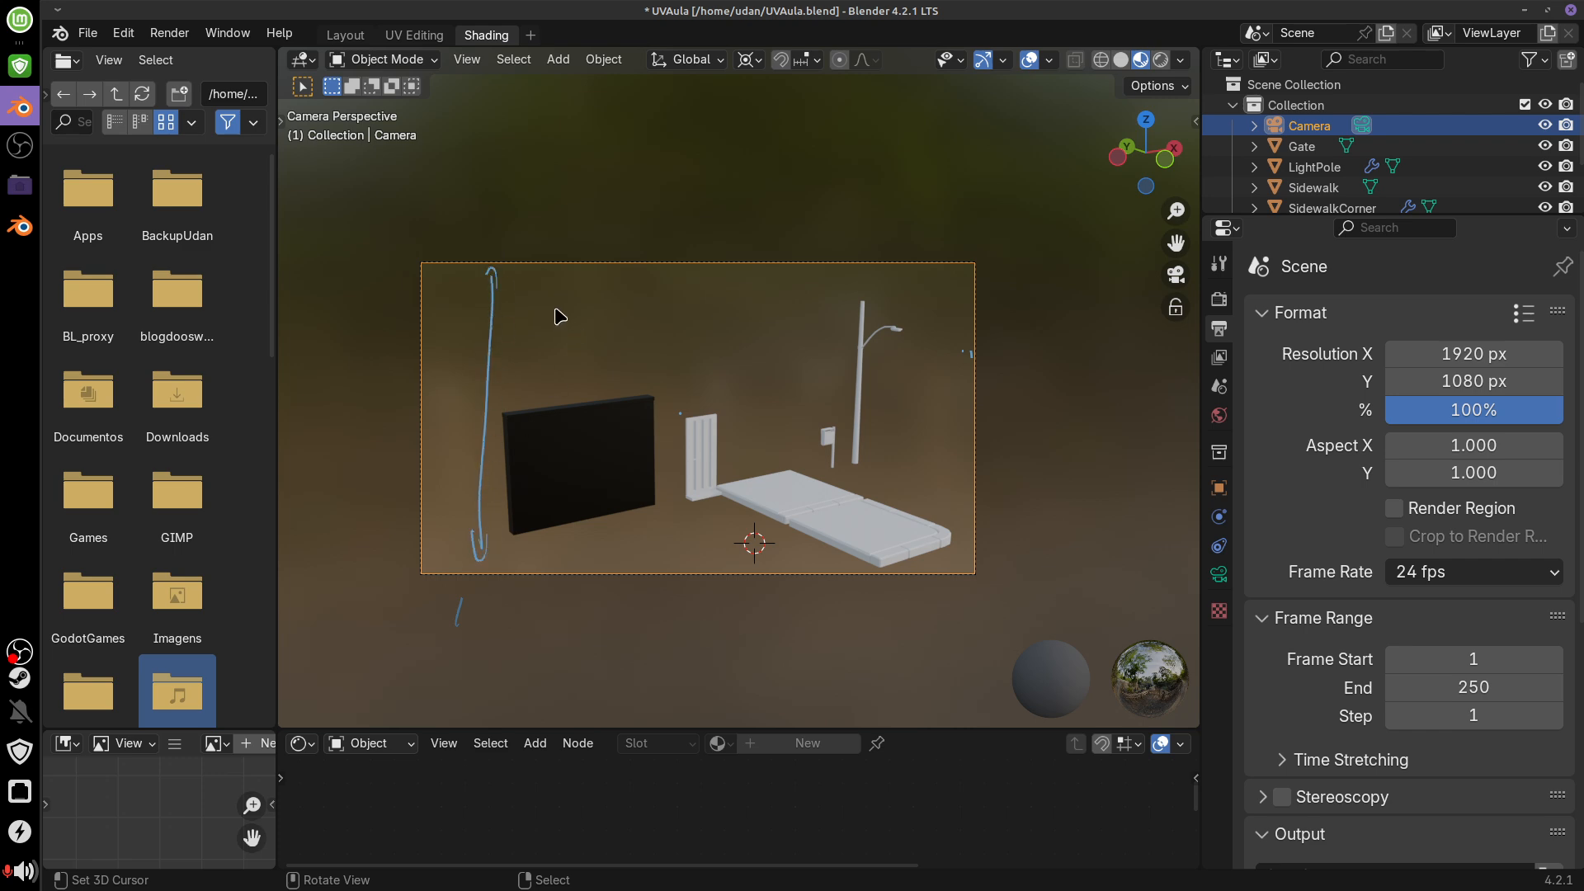
pyautogui.moveTo(549, 334); pyautogui.dragTo(550, 344)
pyautogui.moveTo(574, 310)
pyautogui.mouseDown()
pyautogui.moveTo(619, 296)
pyautogui.moveTo(546, 342)
pyautogui.moveTo(602, 264)
pyautogui.mouseUp()
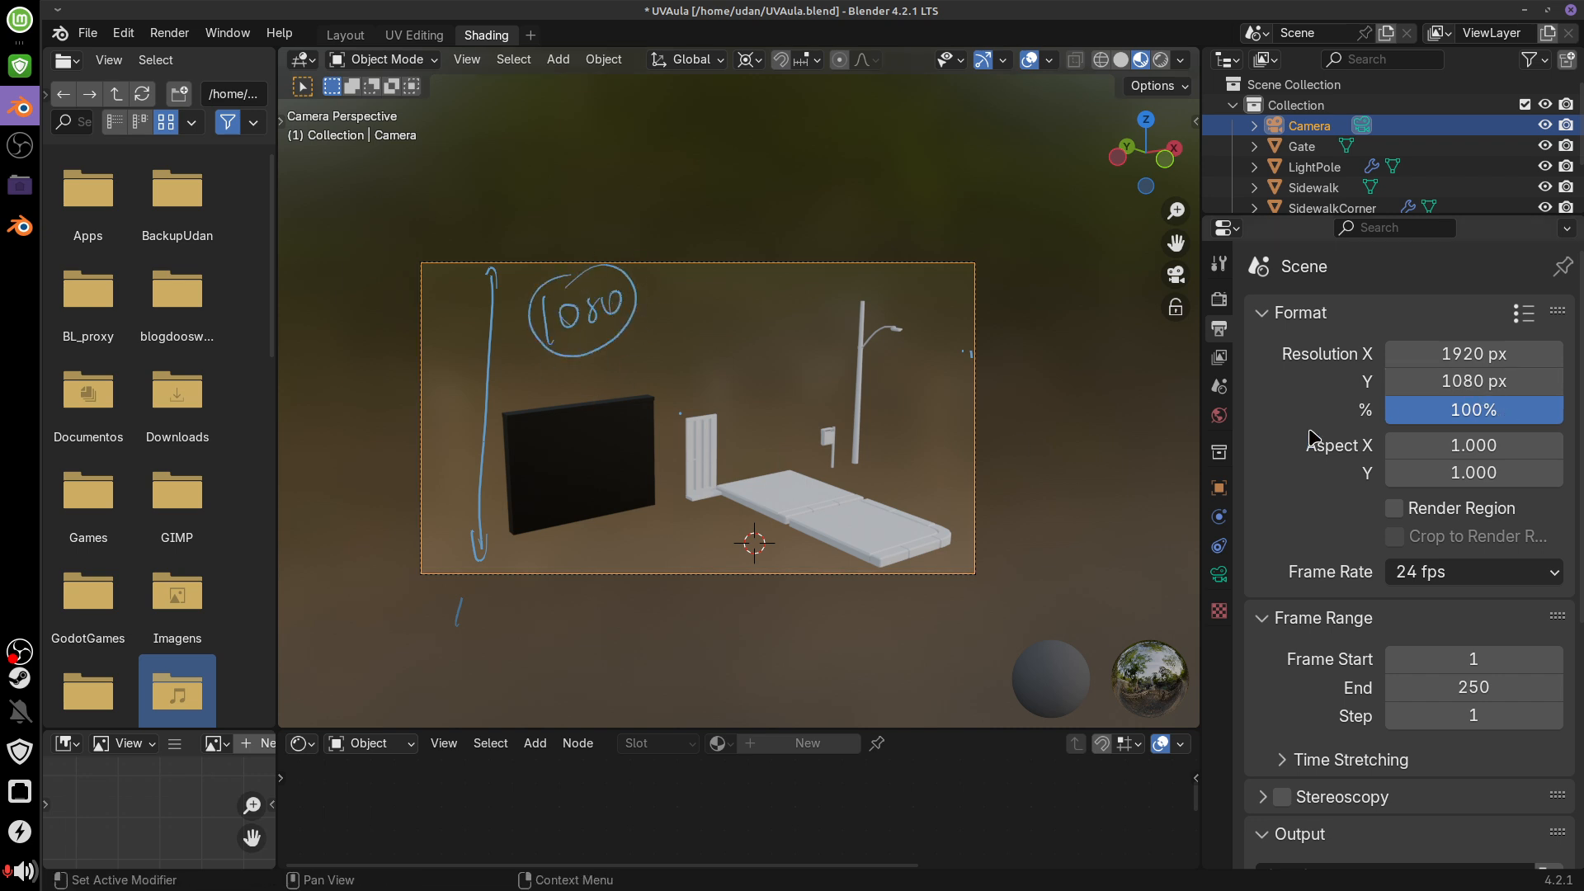
# Mark the wall's upper and lower limits and its height with annotation lines, and write a circled "540" beside them
pyautogui.moveTo(528, 398); pyautogui.dragTo(706, 394)
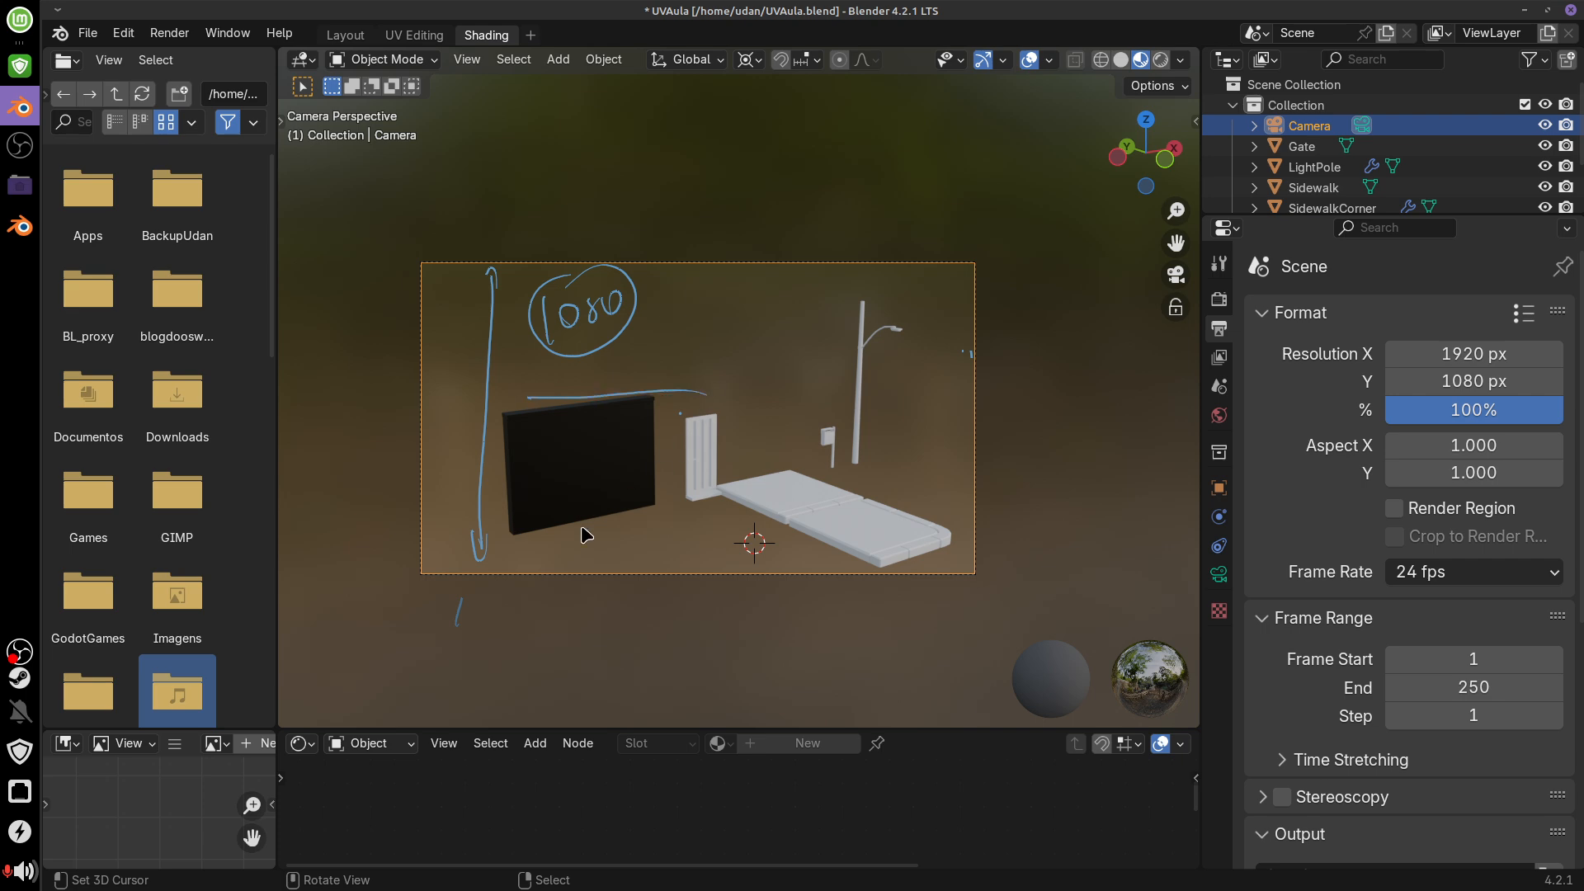
pyautogui.moveTo(523, 535); pyautogui.dragTo(735, 532)
pyautogui.moveTo(624, 394); pyautogui.dragTo(627, 522)
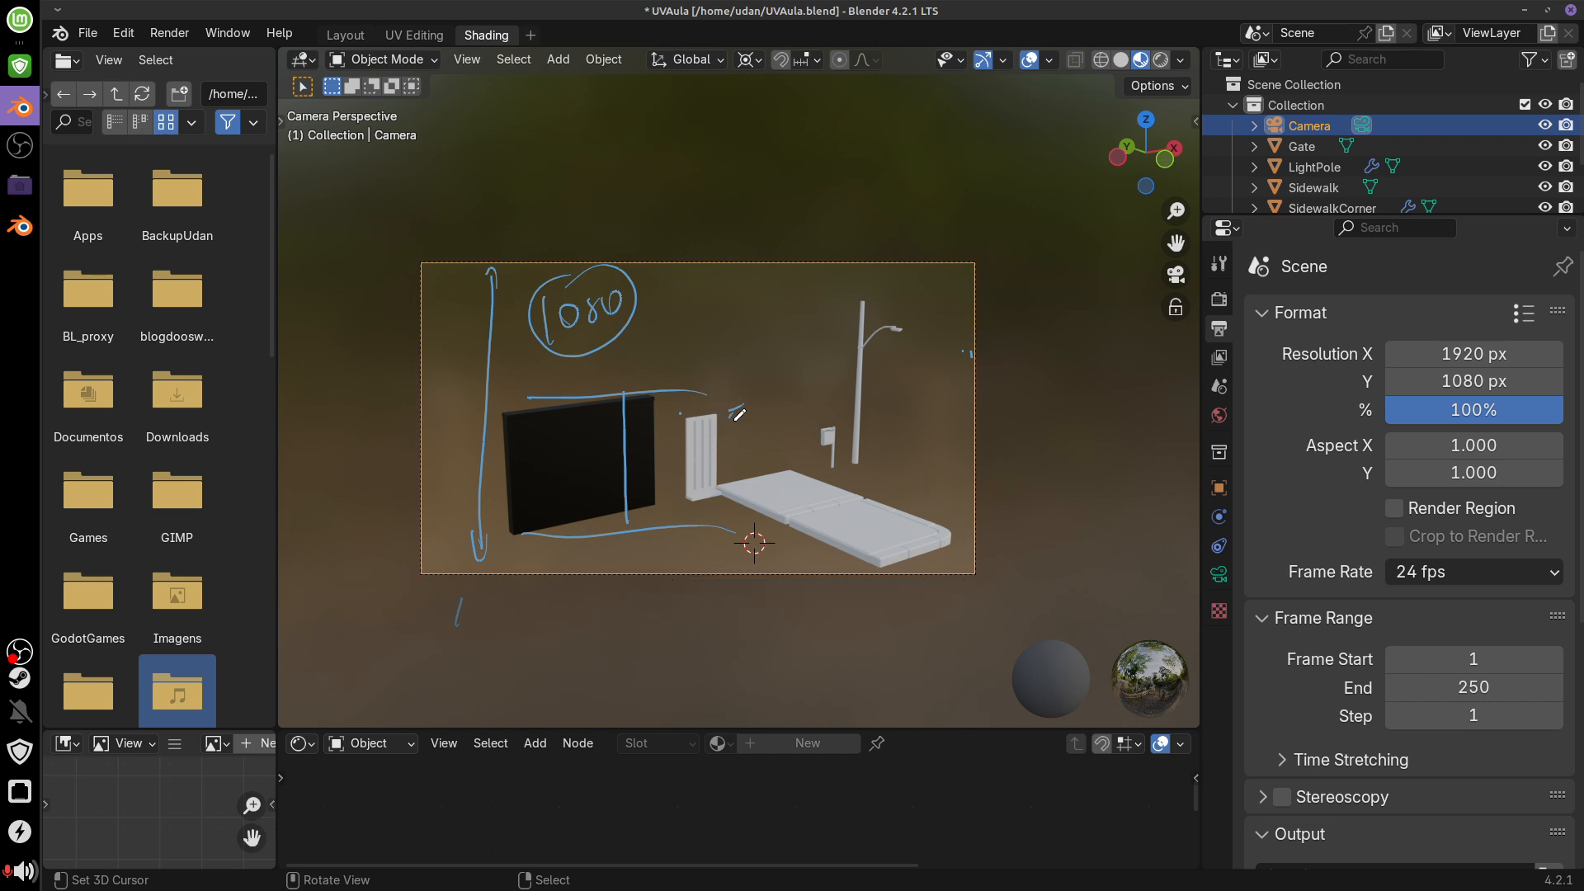
pyautogui.moveTo(734, 419)
pyautogui.mouseDown()
pyautogui.moveTo(732, 436)
pyautogui.moveTo(782, 410)
pyautogui.mouseUp()
pyautogui.moveTo(771, 376)
pyautogui.mouseDown()
pyautogui.moveTo(716, 462)
pyautogui.moveTo(745, 382)
pyautogui.moveTo(771, 376)
pyautogui.mouseUp()
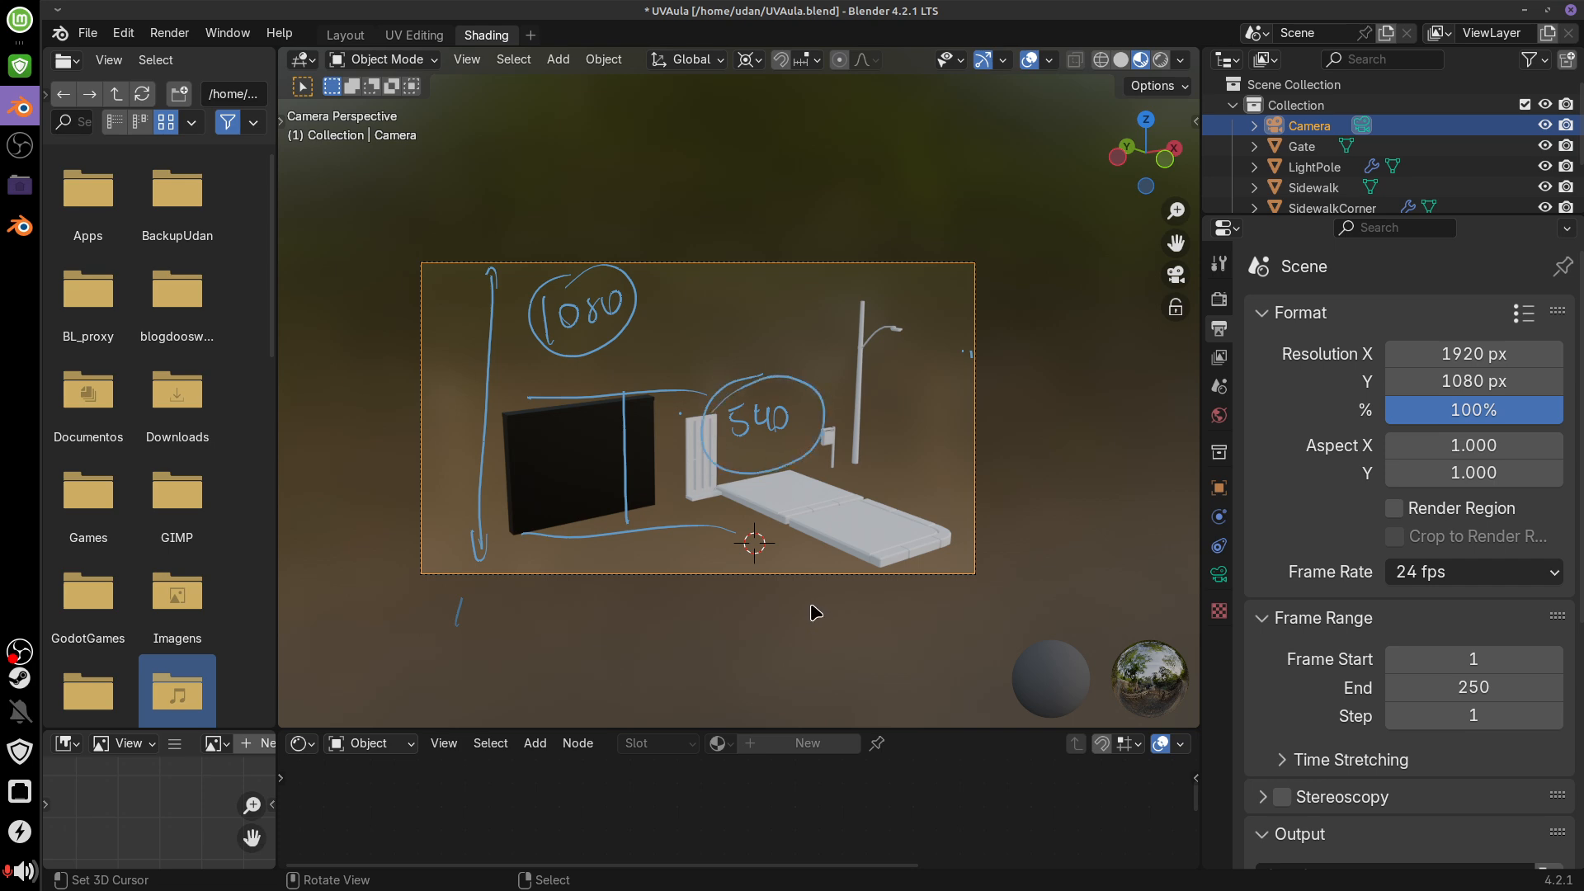
pyautogui.press('g')
pyautogui.press('z')
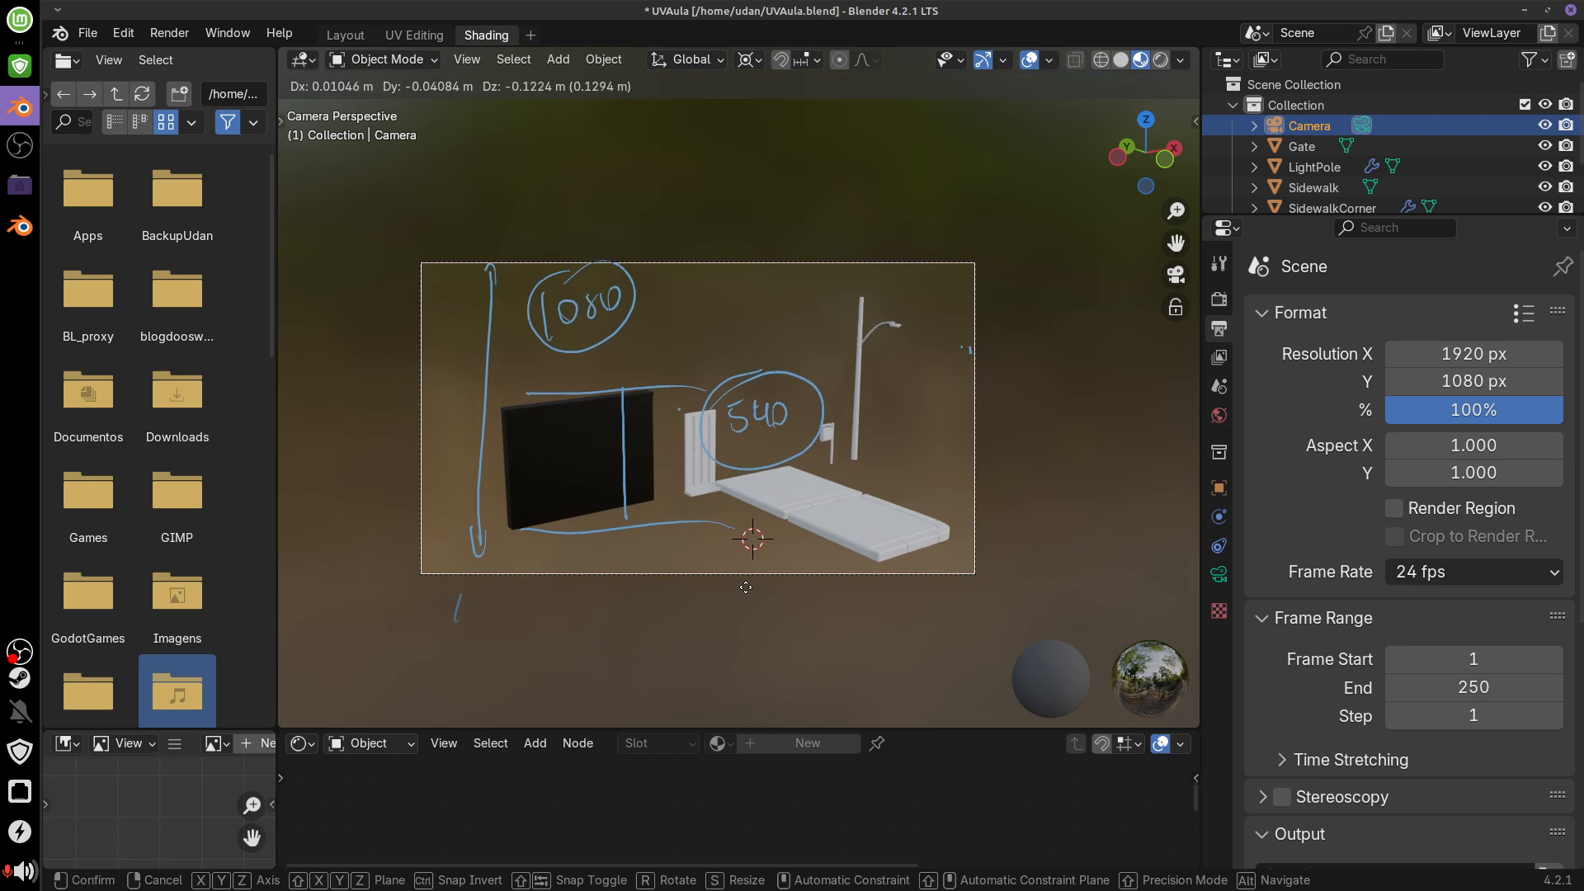
pyautogui.press('z')
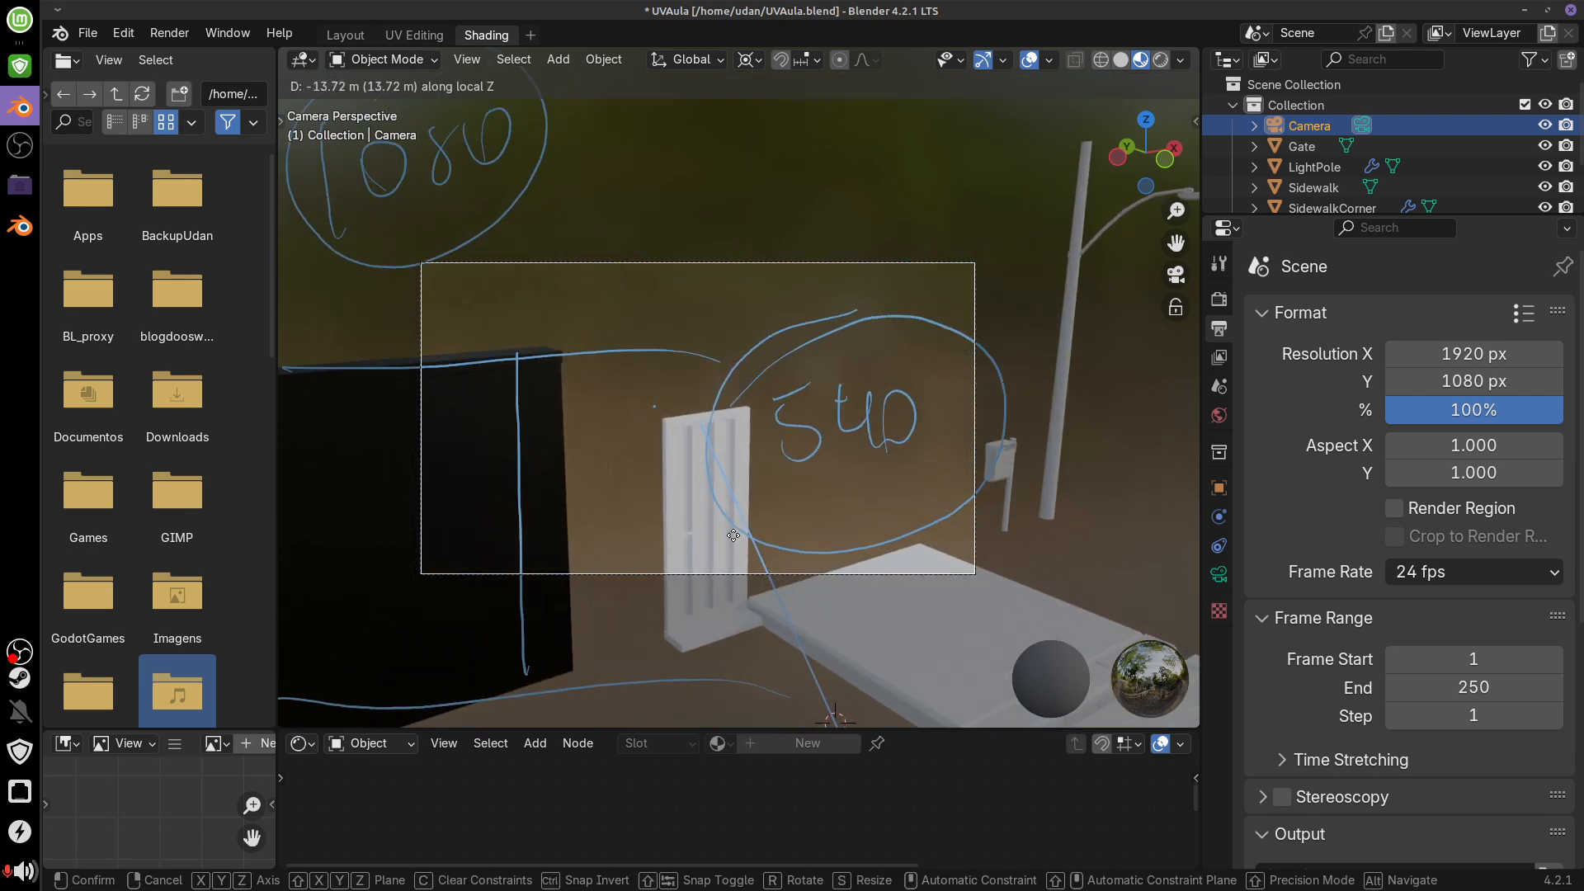
pyautogui.click(742, 570)
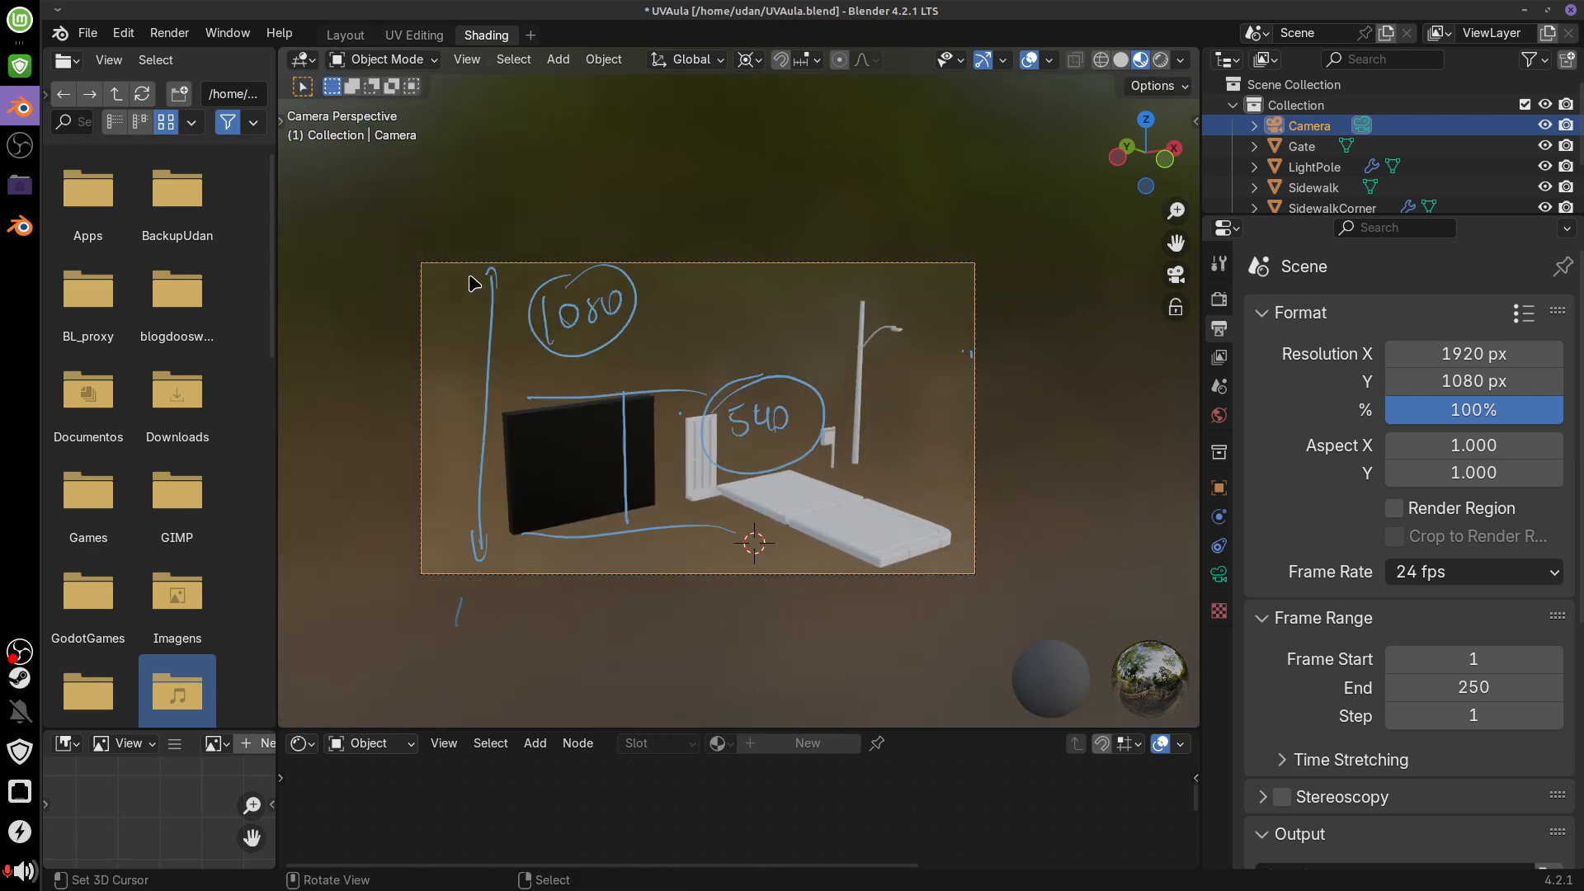
# Erase the height annotations and write "1080 Full HD" beside the camera frame, with a dividing line above and below it
pyautogui.moveTo(473, 279)
pyautogui.mouseDown(button='right')
pyautogui.moveTo(500, 589)
pyautogui.moveTo(531, 425)
pyautogui.mouseUp(button='right')
pyautogui.moveTo(569, 321)
pyautogui.mouseDown(button='right')
pyautogui.moveTo(639, 500)
pyautogui.moveTo(792, 412)
pyautogui.moveTo(770, 478)
pyautogui.moveTo(573, 496)
pyautogui.moveTo(626, 424)
pyautogui.moveTo(467, 606)
pyautogui.mouseUp(button='right')
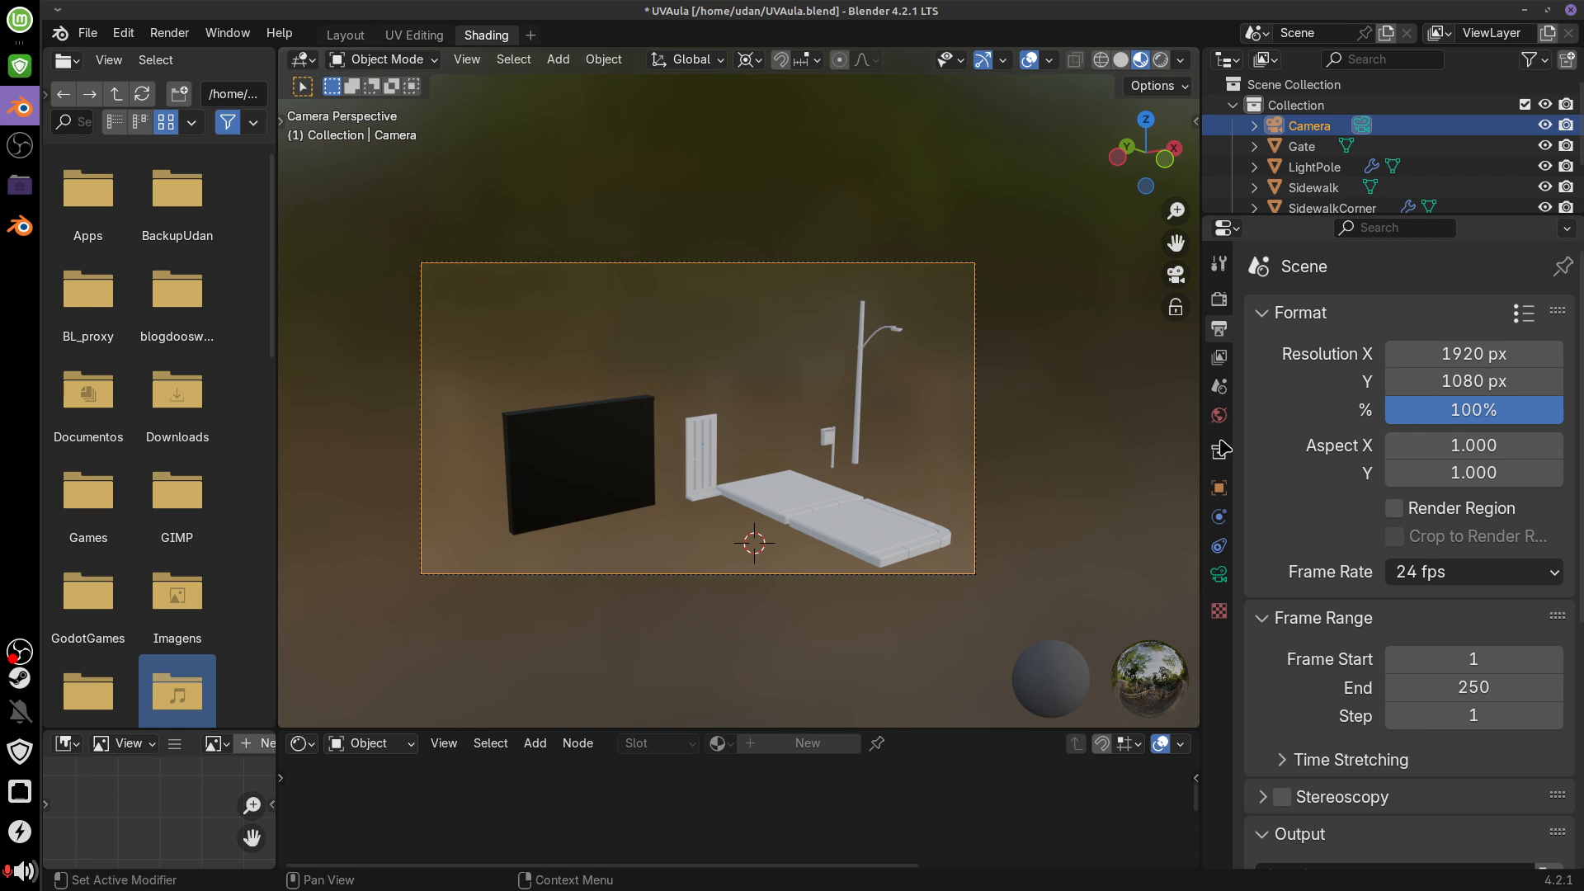
pyautogui.press('d')
pyautogui.moveTo(1026, 333); pyautogui.dragTo(1027, 385)
pyautogui.moveTo(1041, 354); pyautogui.dragTo(1042, 352)
pyautogui.moveTo(1077, 347); pyautogui.dragTo(1080, 347)
pyautogui.moveTo(1088, 350); pyautogui.dragTo(1086, 346)
pyautogui.moveTo(1055, 401)
pyautogui.mouseDown()
pyautogui.moveTo(1056, 448)
pyautogui.moveTo(1075, 400)
pyautogui.moveTo(1086, 437)
pyautogui.mouseUp()
pyautogui.moveTo(1095, 399)
pyautogui.mouseDown()
pyautogui.moveTo(1096, 438)
pyautogui.moveTo(1136, 419)
pyautogui.mouseUp()
pyautogui.moveTo(1135, 400); pyautogui.dragTo(1136, 440)
pyautogui.moveTo(1145, 403); pyautogui.dragTo(1140, 447)
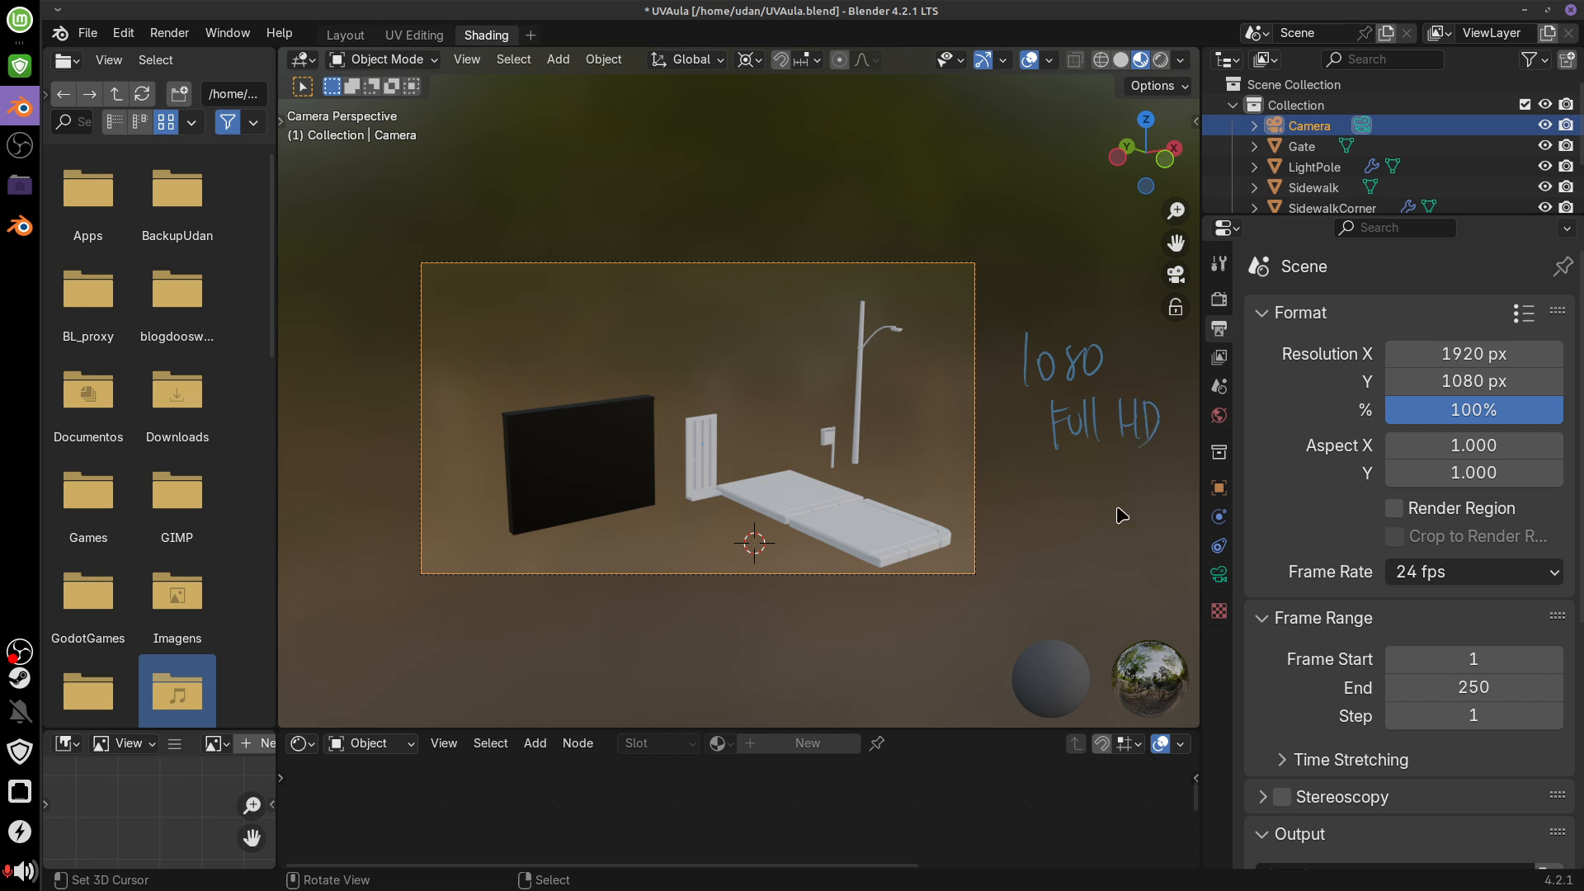
pyautogui.moveTo(1004, 472); pyautogui.dragTo(1192, 462)
pyautogui.moveTo(998, 322); pyautogui.dragTo(1164, 315)
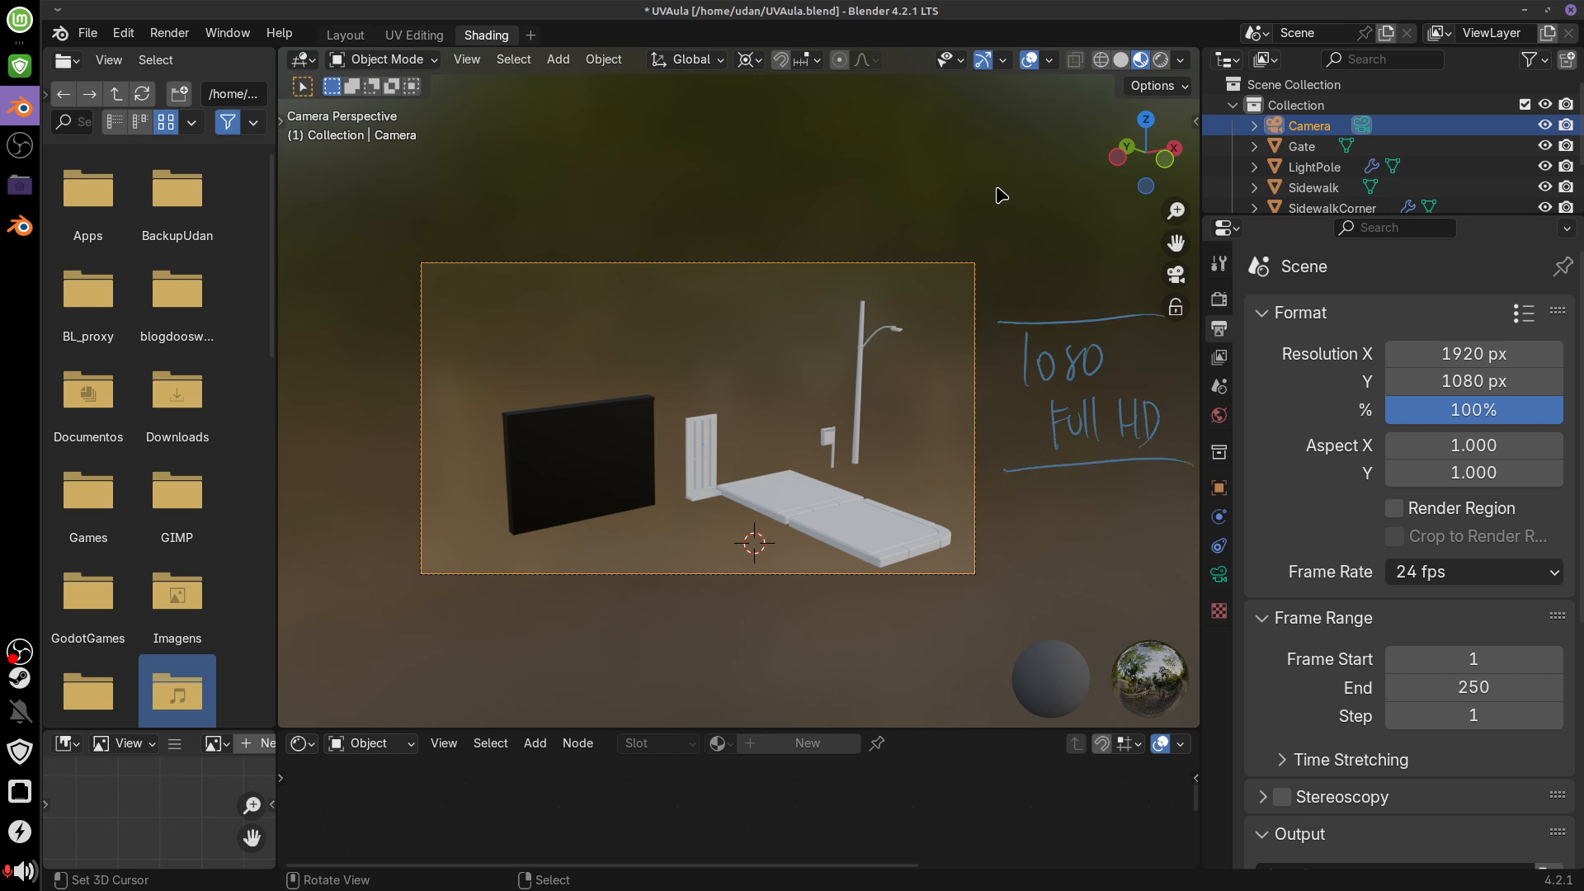
# Add the handwritten entries "4K 2160 px" and "1440 px" above "1080 Full HD", separated by a line
pyautogui.moveTo(1001, 152)
pyautogui.mouseDown()
pyautogui.moveTo(1022, 172)
pyautogui.moveTo(1014, 195)
pyautogui.moveTo(1075, 192)
pyautogui.mouseUp()
pyautogui.moveTo(1024, 216)
pyautogui.mouseDown()
pyautogui.moveTo(1063, 210)
pyautogui.moveTo(1057, 234)
pyautogui.moveTo(1088, 214)
pyautogui.moveTo(1143, 237)
pyautogui.moveTo(1120, 237)
pyautogui.mouseUp()
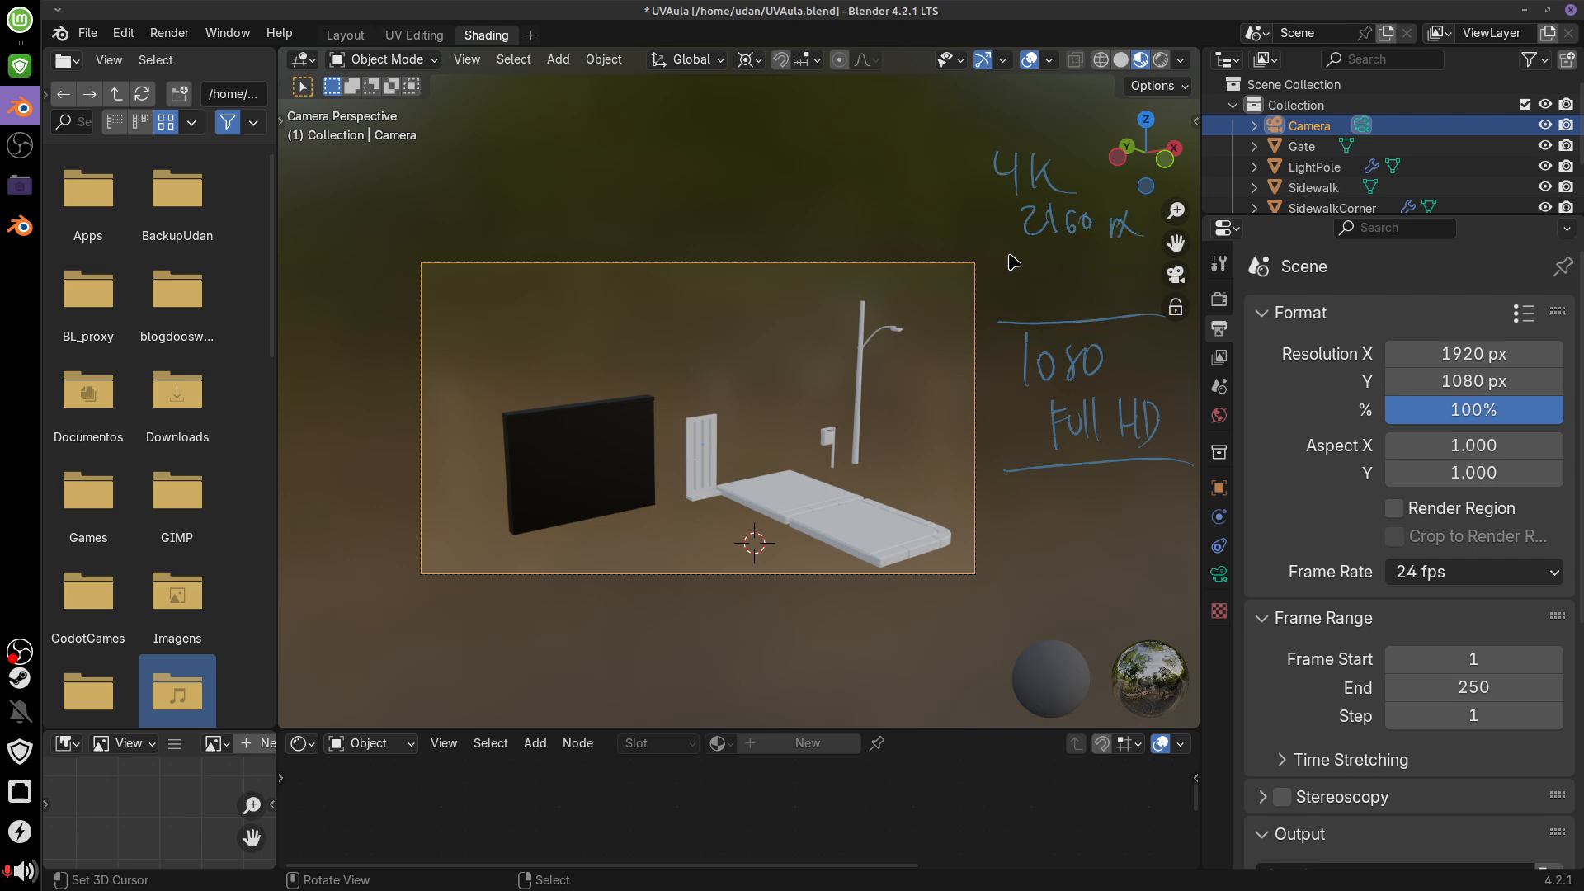
pyautogui.moveTo(1001, 250); pyautogui.dragTo(1170, 238)
pyautogui.moveTo(1026, 275)
pyautogui.mouseDown()
pyautogui.moveTo(1027, 300)
pyautogui.moveTo(1079, 290)
pyautogui.mouseUp()
pyautogui.moveTo(1078, 275)
pyautogui.mouseDown()
pyautogui.moveTo(1079, 303)
pyautogui.moveTo(1095, 280)
pyautogui.moveTo(1119, 306)
pyautogui.mouseUp()
pyautogui.moveTo(1119, 281); pyautogui.dragTo(1143, 305)
pyautogui.moveTo(1146, 281); pyautogui.dragTo(1133, 308)
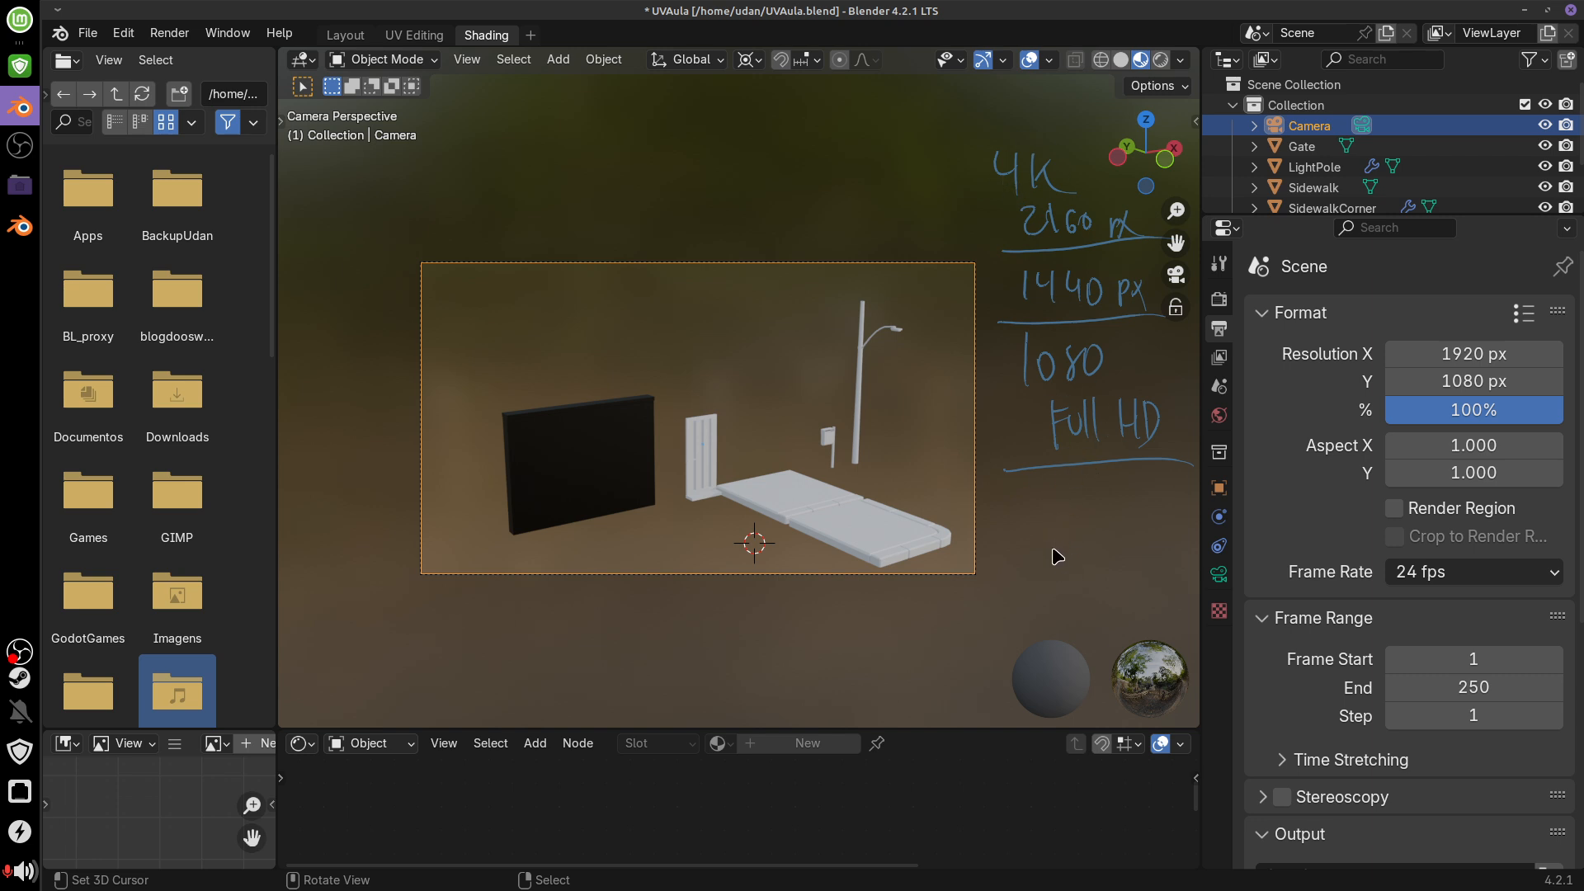
# Write "720 px HD" as the lowest entry of the annotated resolution list
pyautogui.moveTo(1036, 488)
pyautogui.mouseDown()
pyautogui.moveTo(1042, 524)
pyautogui.moveTo(1072, 505)
pyautogui.moveTo(1077, 523)
pyautogui.mouseUp()
pyautogui.moveTo(1091, 493); pyautogui.dragTo(1152, 524)
pyautogui.moveTo(1150, 493)
pyautogui.mouseDown()
pyautogui.moveTo(1077, 592)
pyautogui.moveTo(1095, 570)
pyautogui.mouseUp()
pyautogui.moveTo(1098, 551); pyautogui.dragTo(1107, 587)
pyautogui.moveTo(1108, 554); pyautogui.dragTo(1110, 589)
# Draw a long downward arrow alongside the resolution list, and erase all the annotations
pyautogui.moveTo(1016, 598); pyautogui.dragTo(981, 142)
pyautogui.moveTo(984, 144); pyautogui.dragTo(997, 363)
pyautogui.moveTo(1007, 428)
pyautogui.mouseDown()
pyautogui.moveTo(1023, 609)
pyautogui.moveTo(1031, 586)
pyautogui.mouseUp()
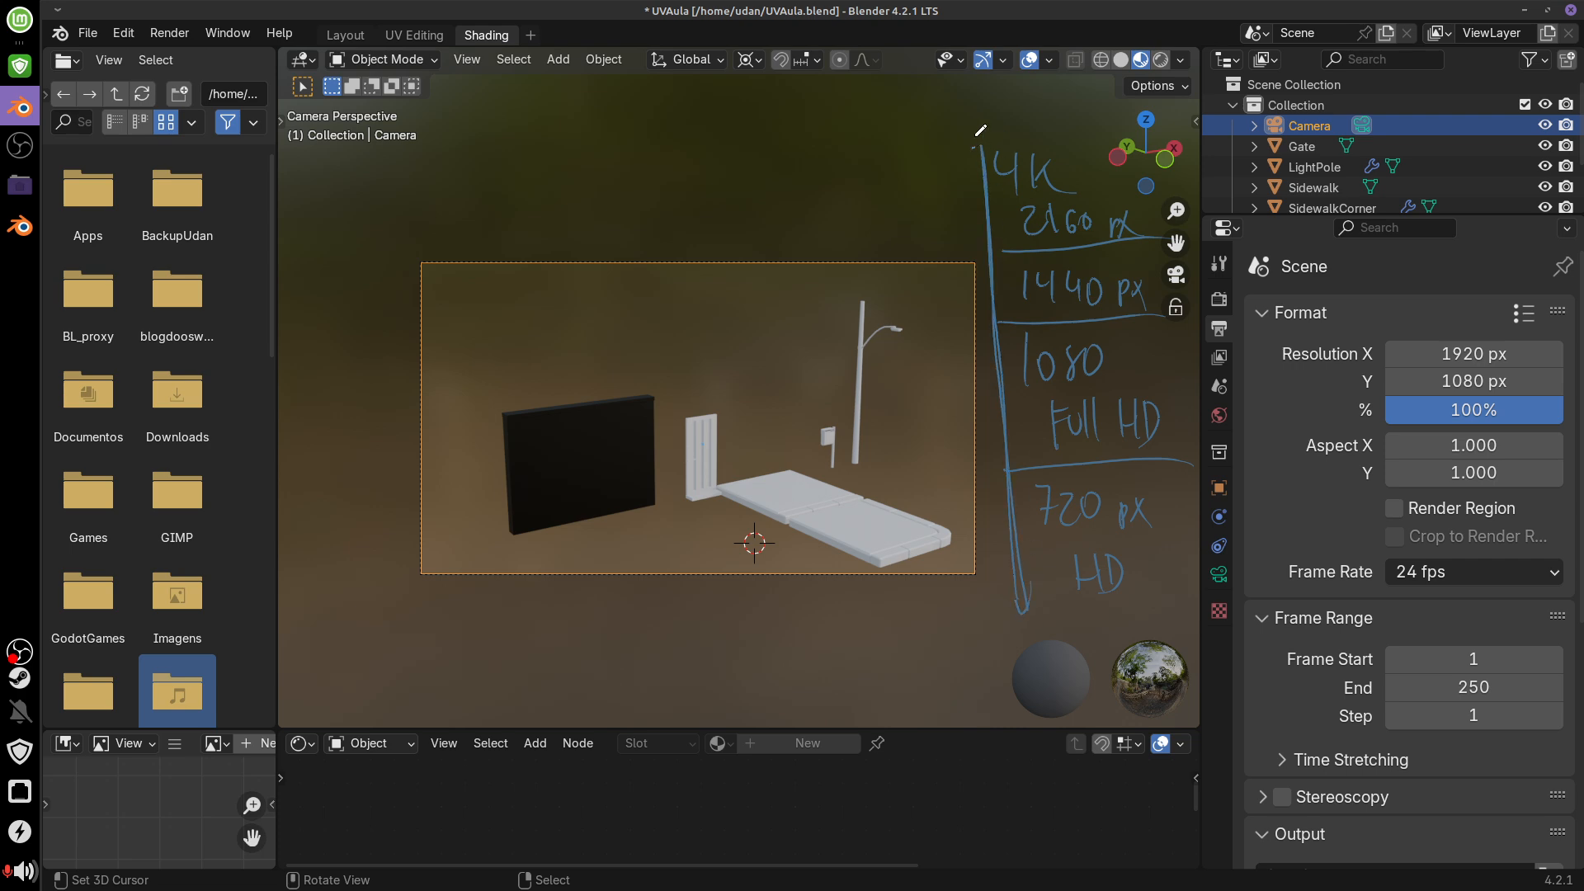
pyautogui.moveTo(973, 148); pyautogui.dragTo(985, 147)
pyautogui.moveTo(1016, 160)
pyautogui.mouseDown(button='right')
pyautogui.moveTo(983, 158)
pyautogui.moveTo(1027, 617)
pyautogui.moveTo(1121, 578)
pyautogui.moveTo(1184, 455)
pyautogui.moveTo(1073, 396)
pyautogui.moveTo(1040, 198)
pyautogui.moveTo(1089, 272)
pyautogui.moveTo(1145, 242)
pyautogui.moveTo(1124, 561)
pyautogui.moveTo(1090, 540)
pyautogui.moveTo(1019, 274)
pyautogui.mouseUp(button='right')
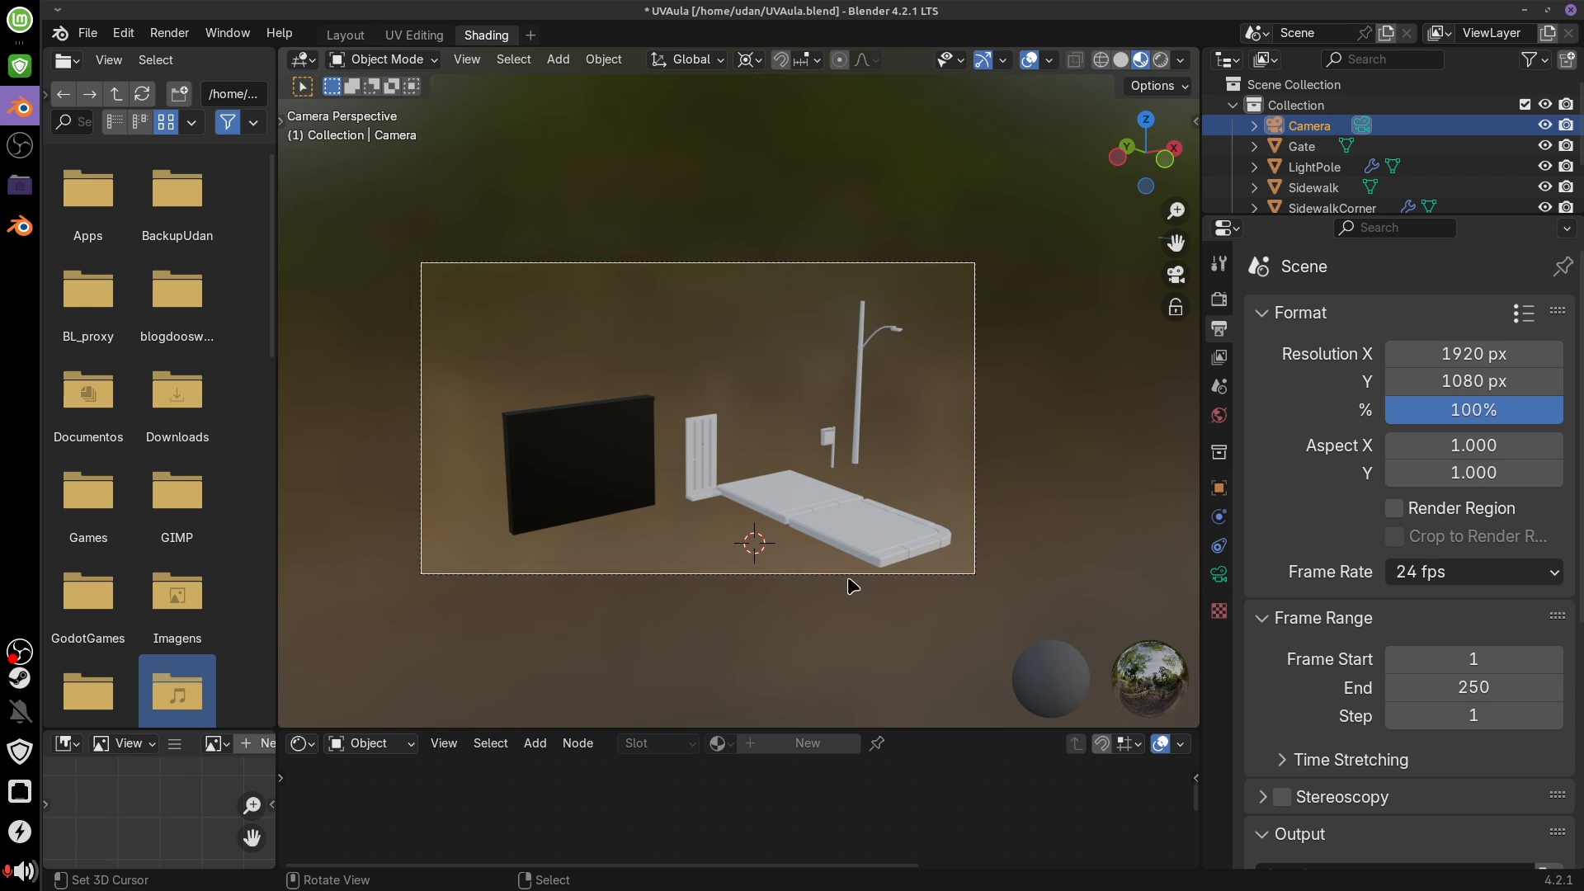
# Scale the camera to about 0.39 and reposition it, adjusting along its local Z, so the wall fills the frame's left half
pyautogui.press('s')
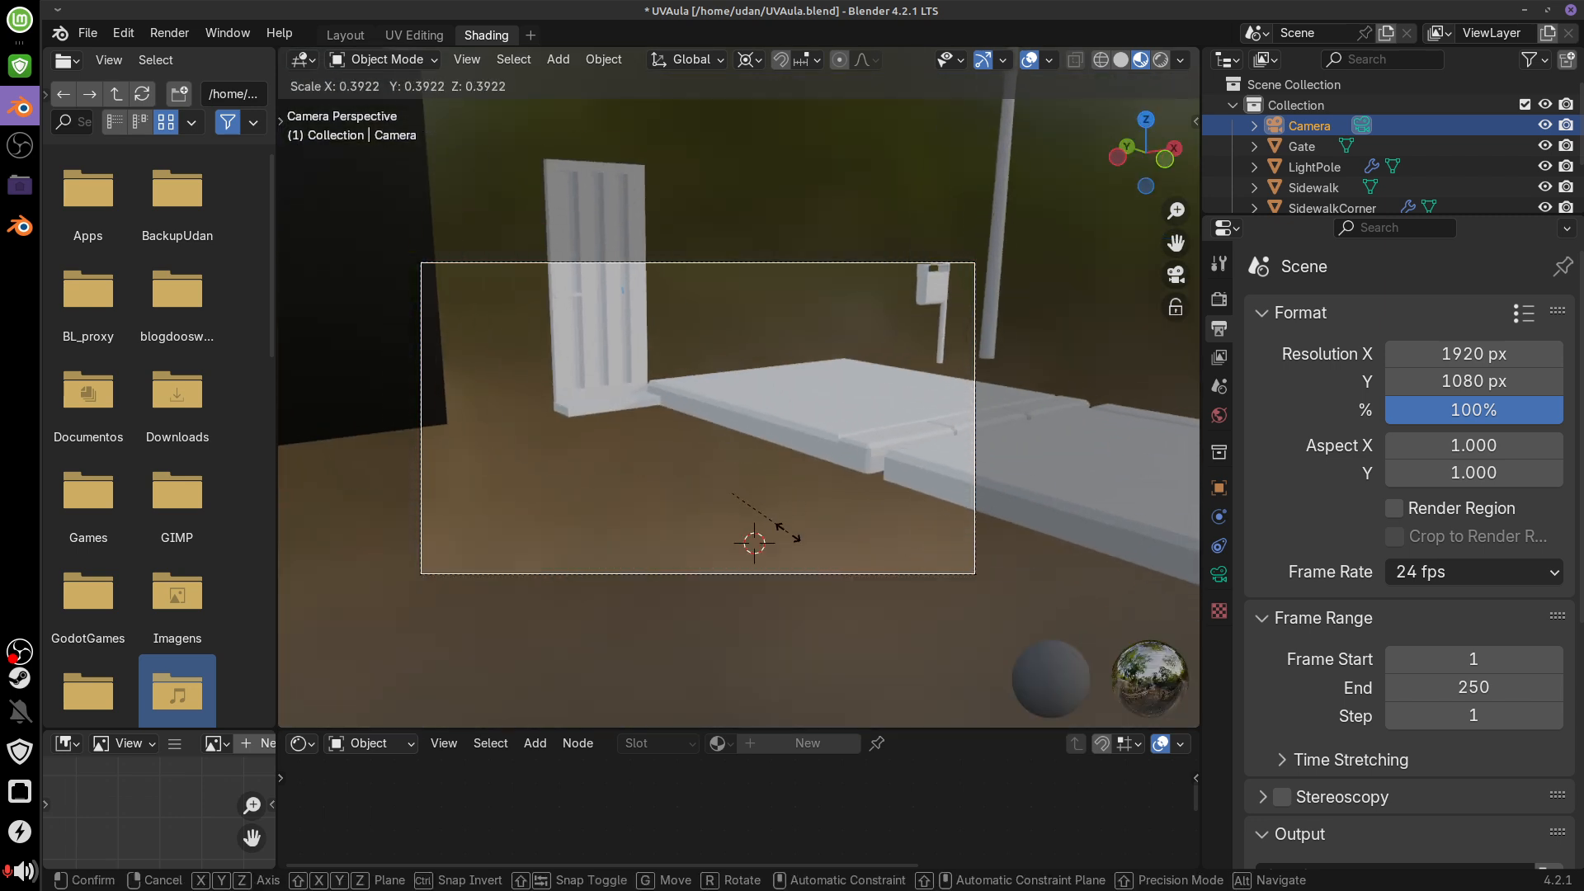
pyautogui.click(788, 532)
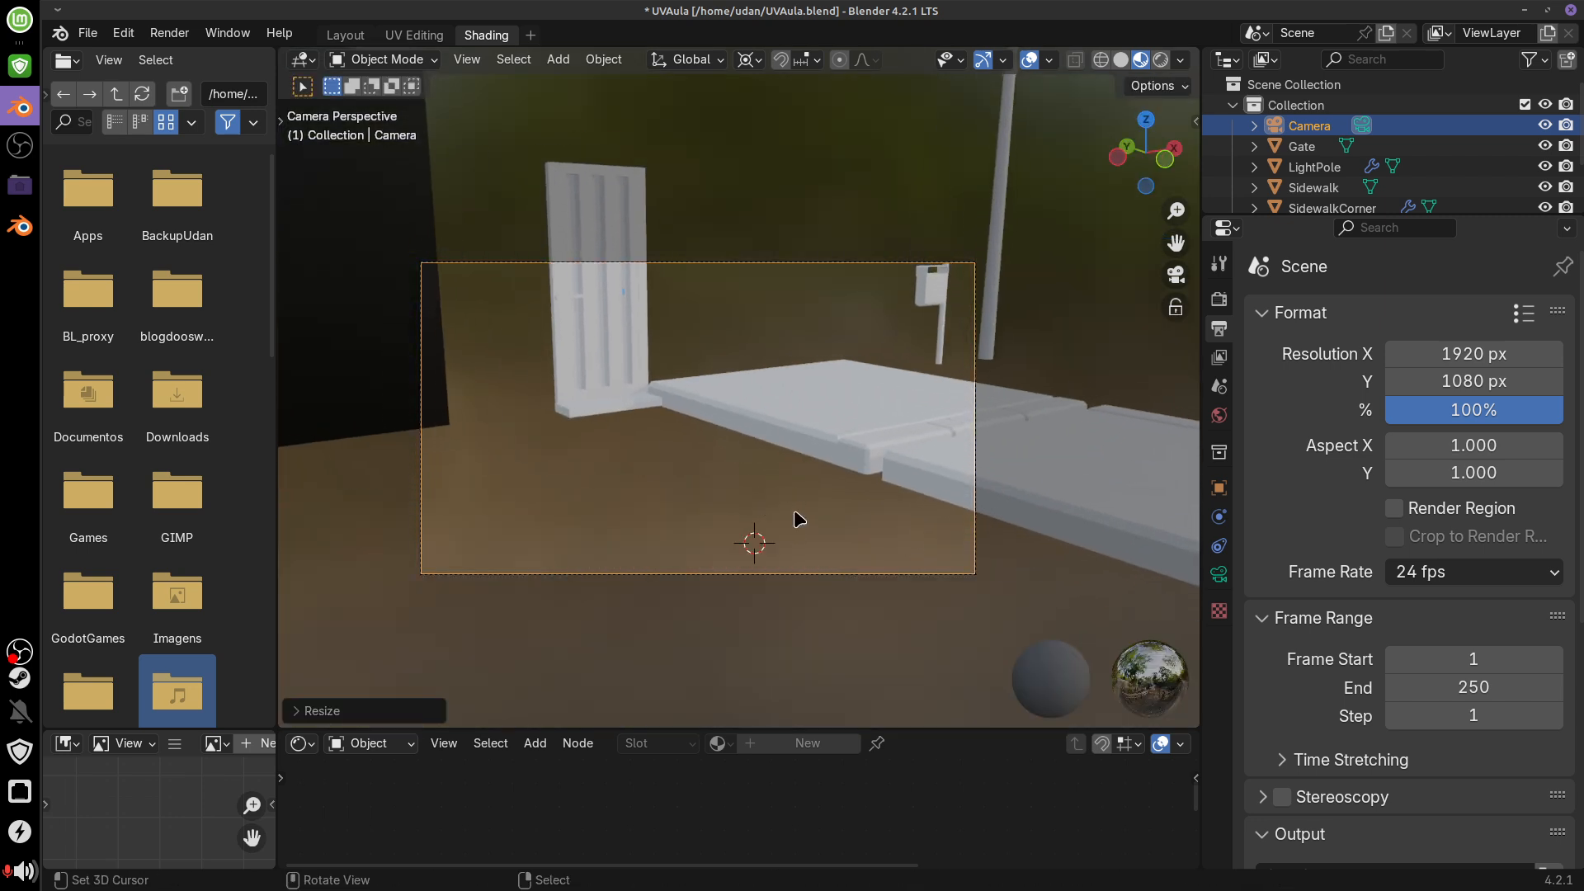
pyautogui.press('g')
pyautogui.click(771, 434)
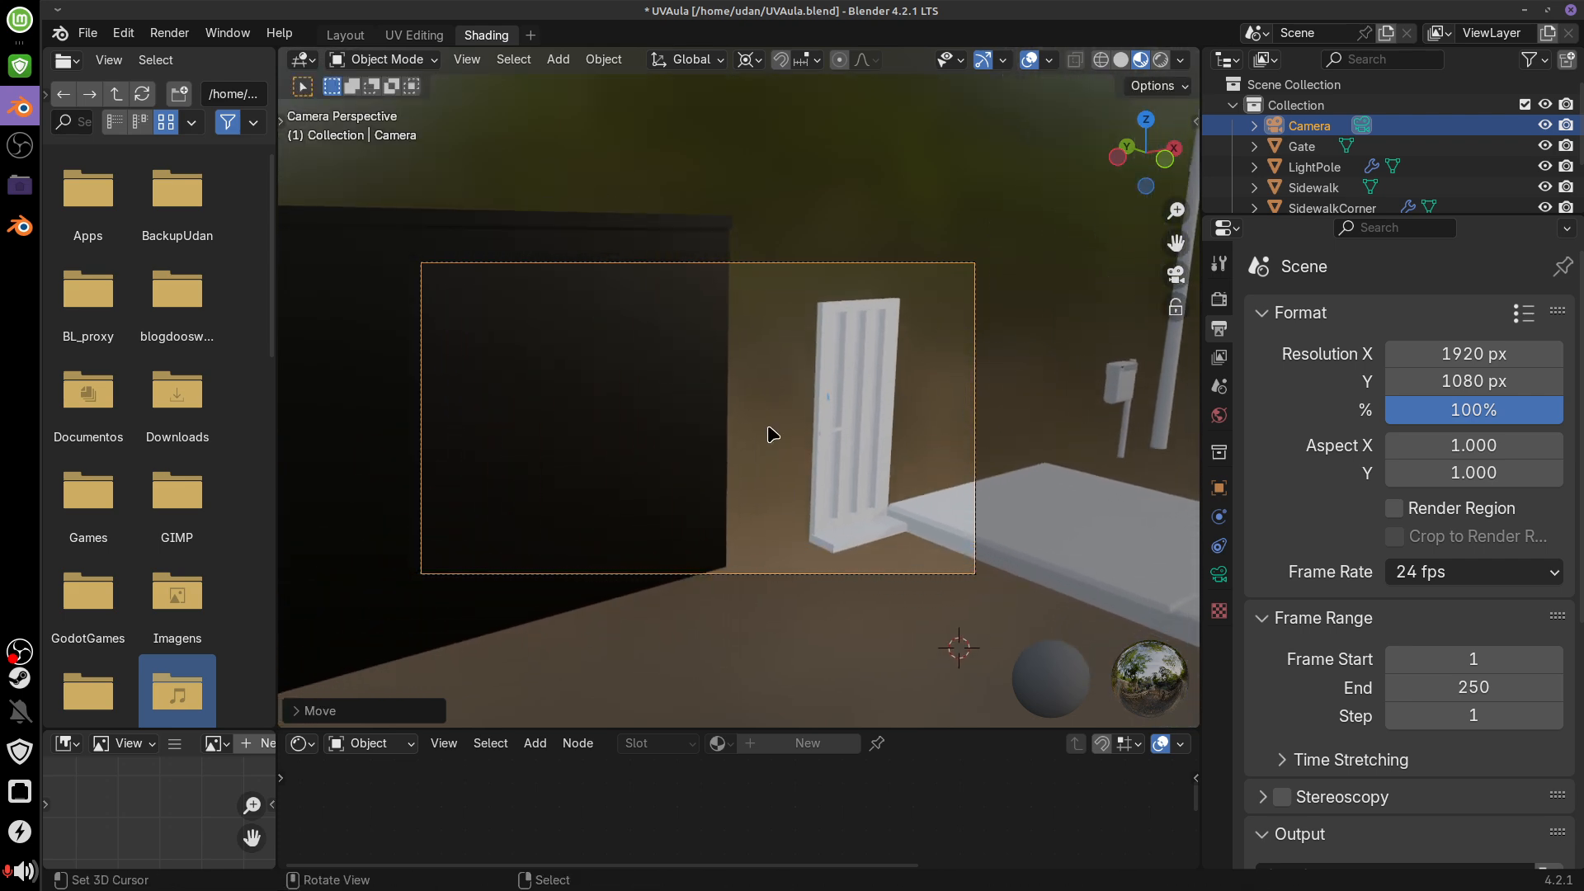
pyautogui.press('g')
pyautogui.press('z')
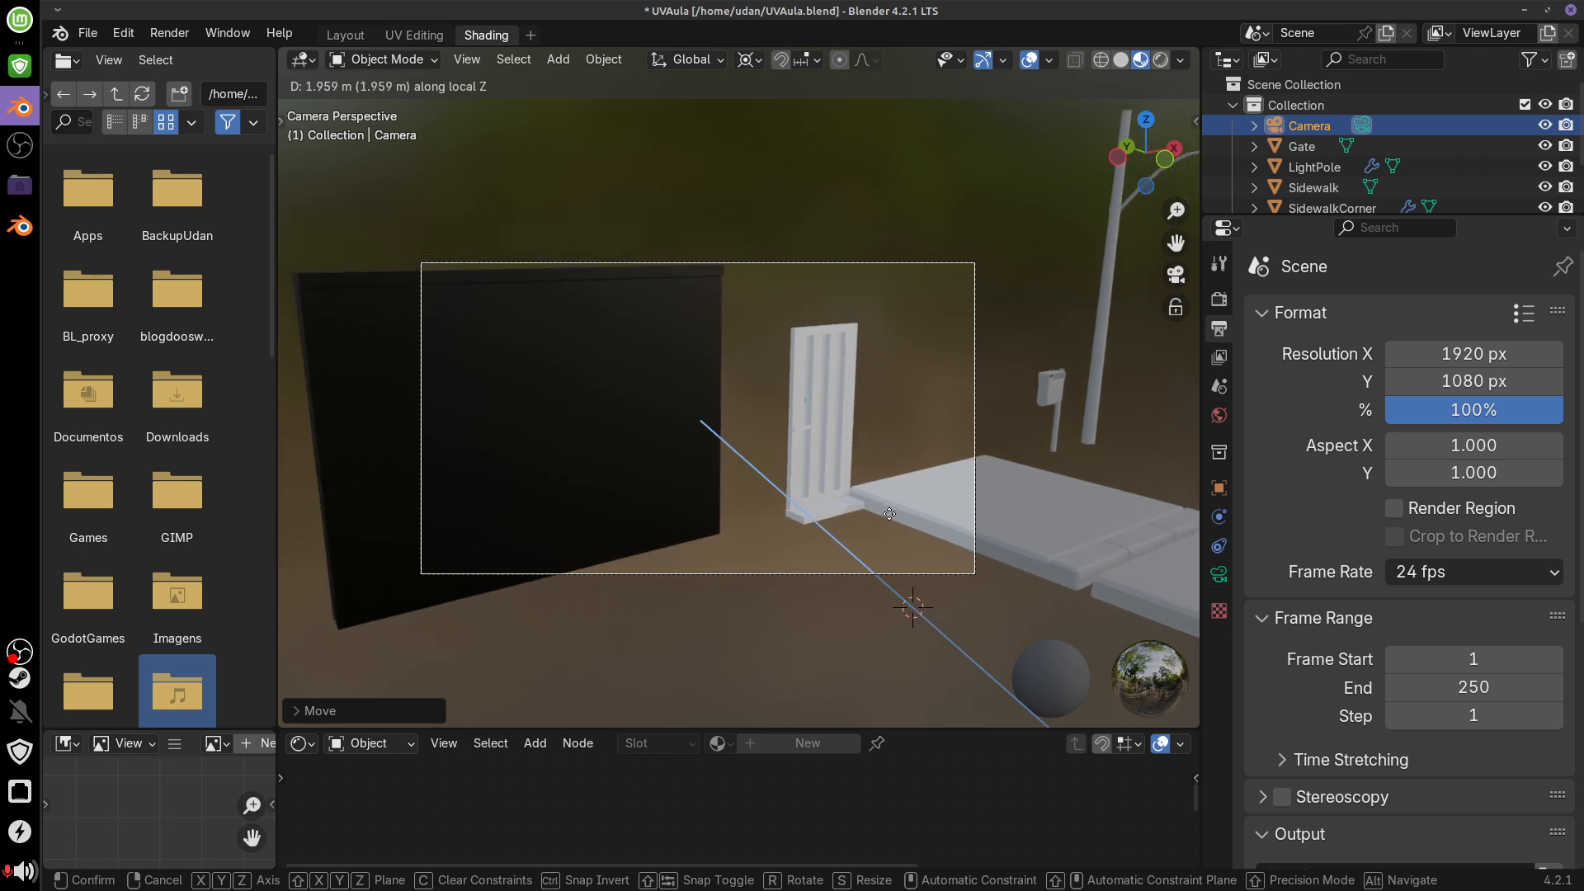
pyautogui.click(887, 511)
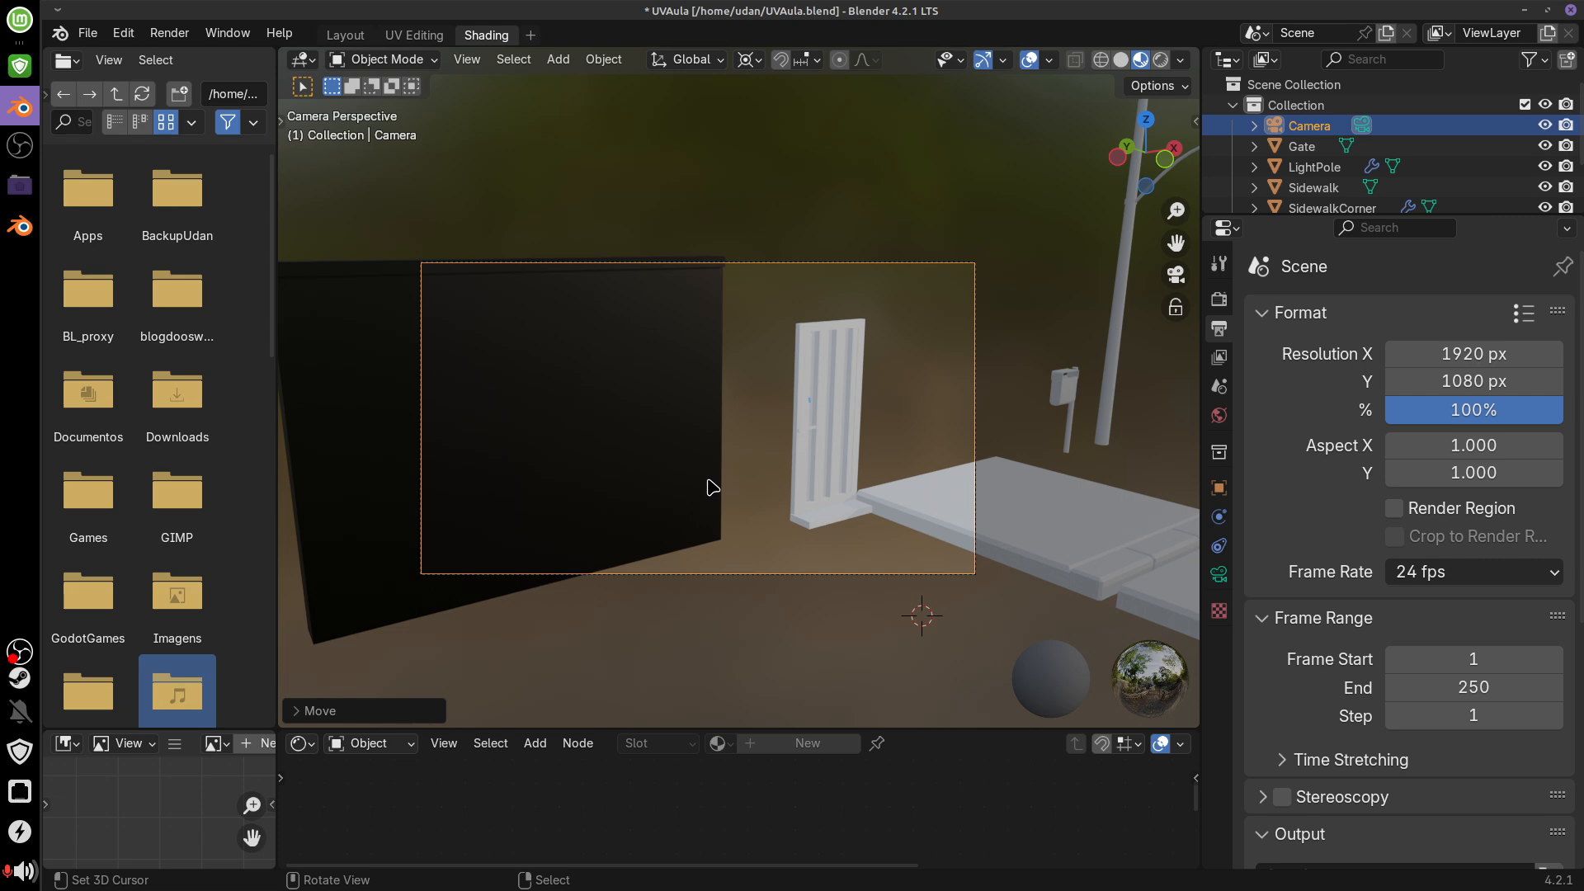
# Select the wall and enlarge the node editor and the image editor to show its Atlas material nodes and the full grid
pyautogui.moveTo(874, 555); pyautogui.dragTo(815, 542, button='middle')
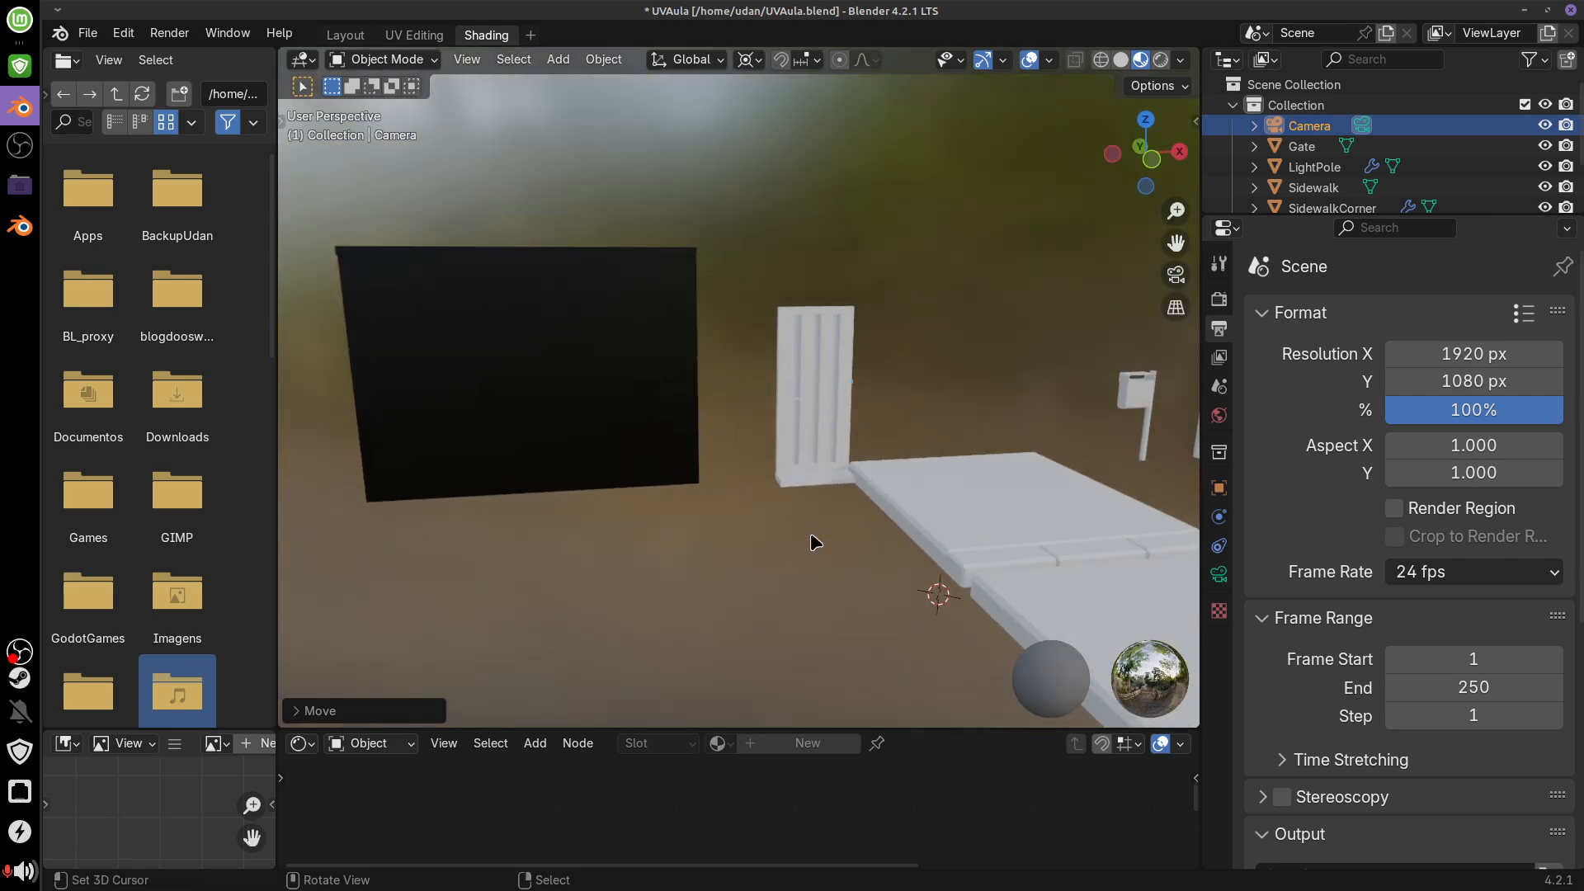
pyautogui.click(656, 443)
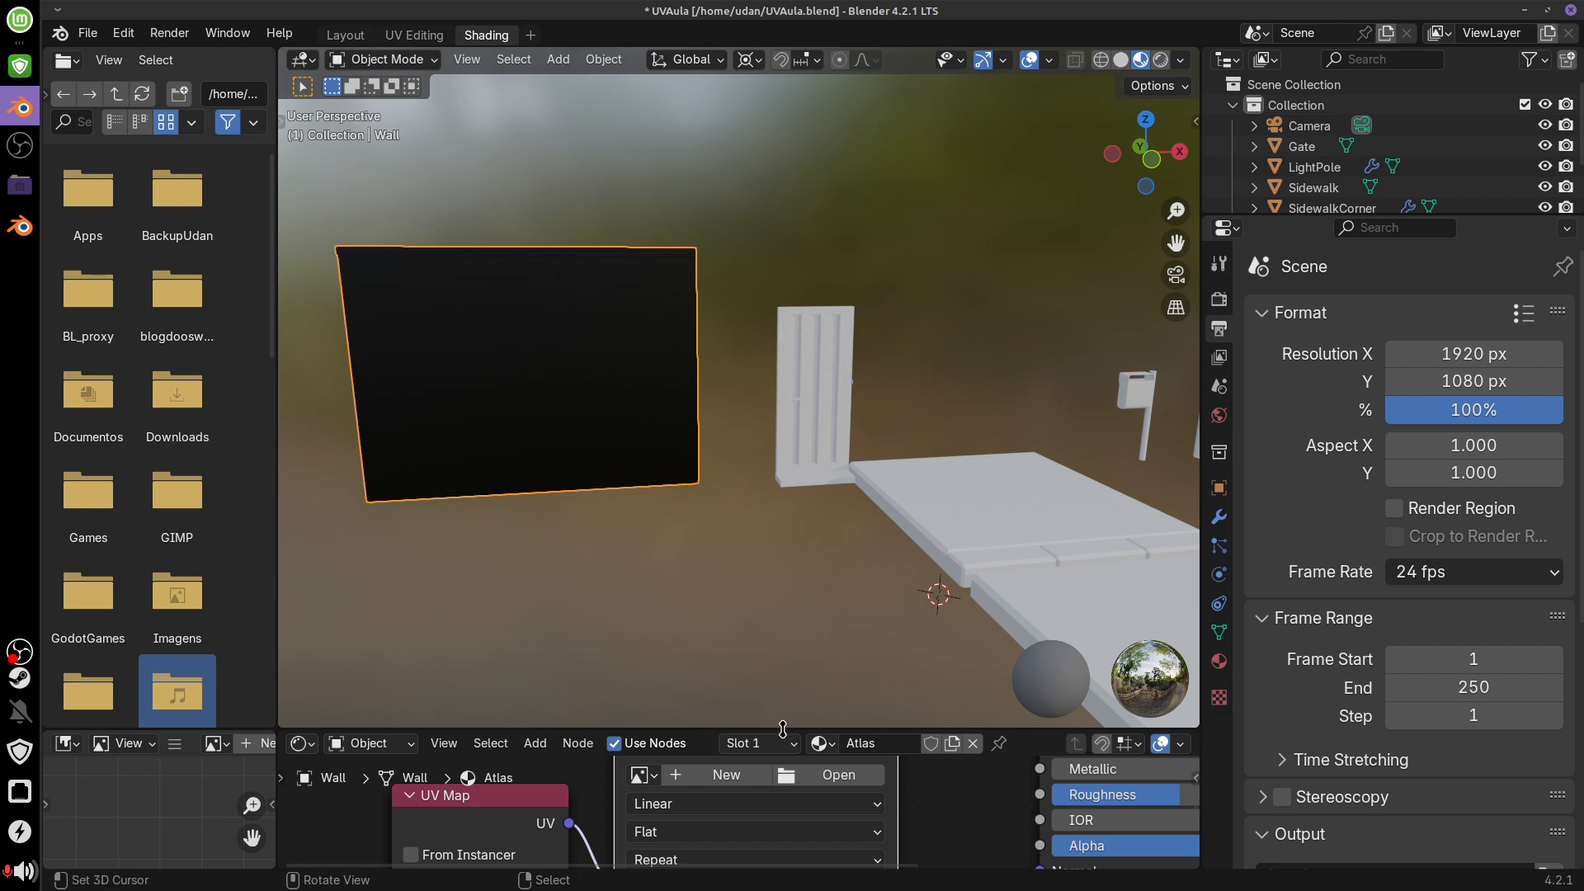
pyautogui.moveTo(783, 729); pyautogui.dragTo(782, 310)
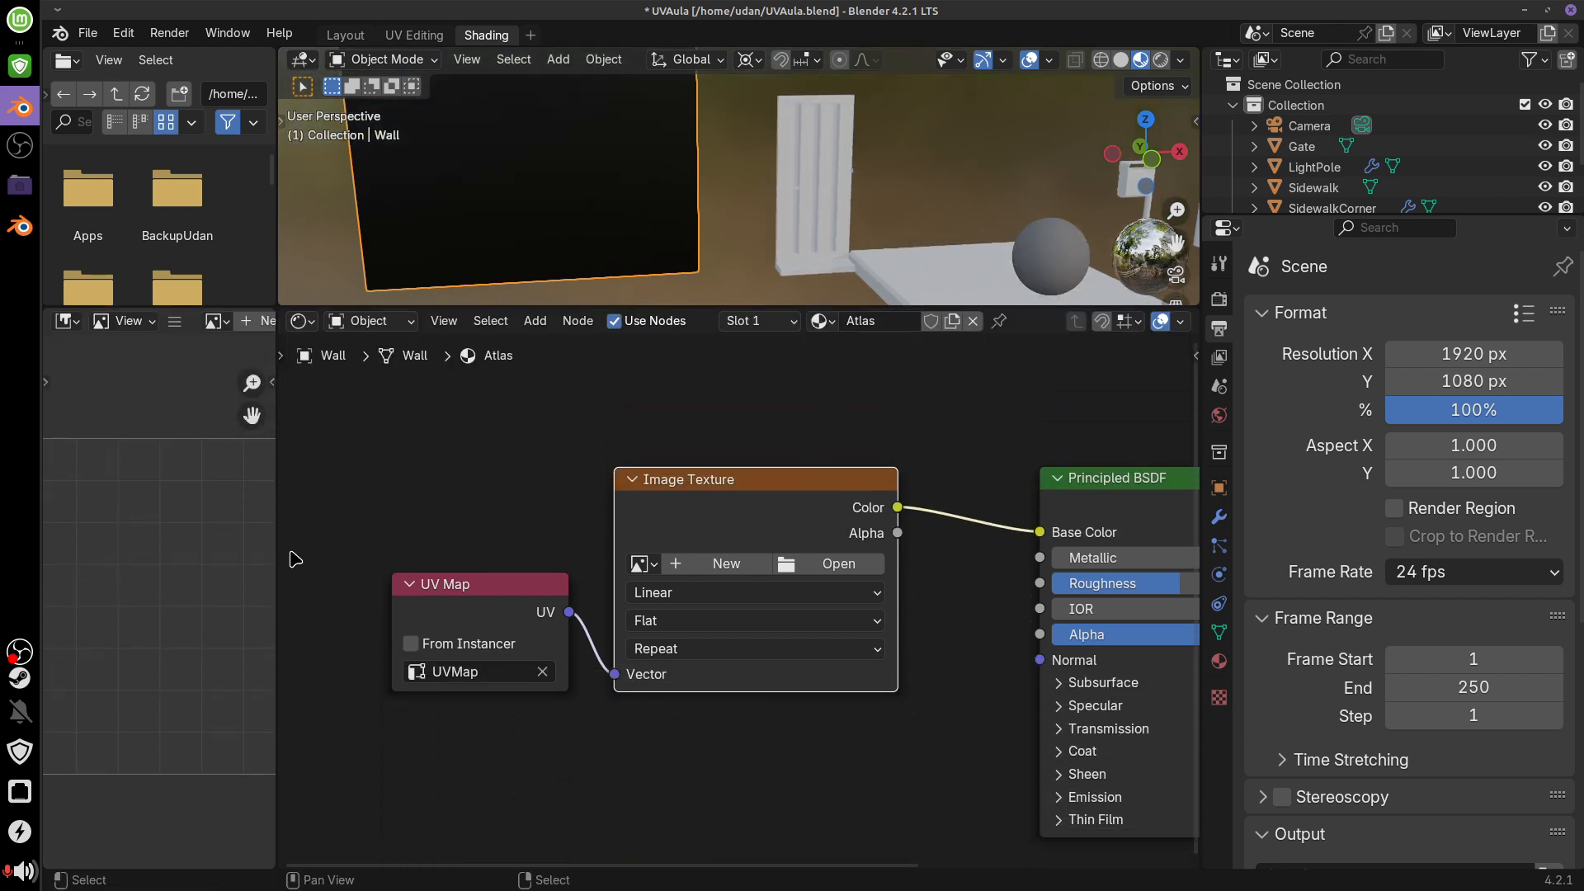
pyautogui.moveTo(278, 560); pyautogui.dragTo(473, 567)
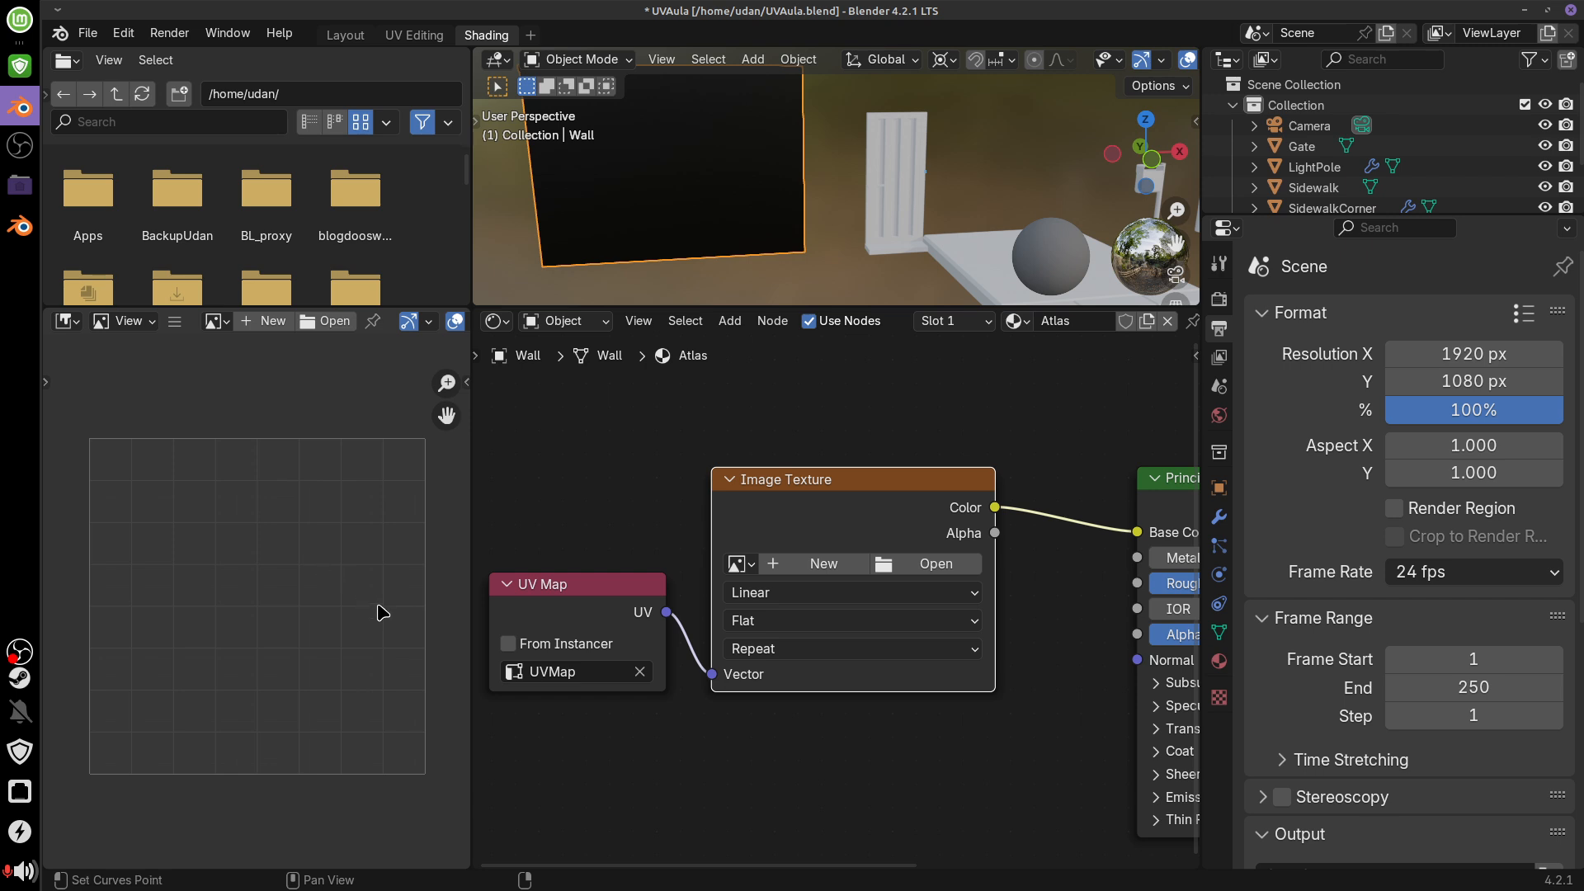
# Write an underlined "1080" annotation in the empty space beside the image editor's grid
pyautogui.moveTo(381, 612); pyautogui.dragTo(293, 645, button='middle')
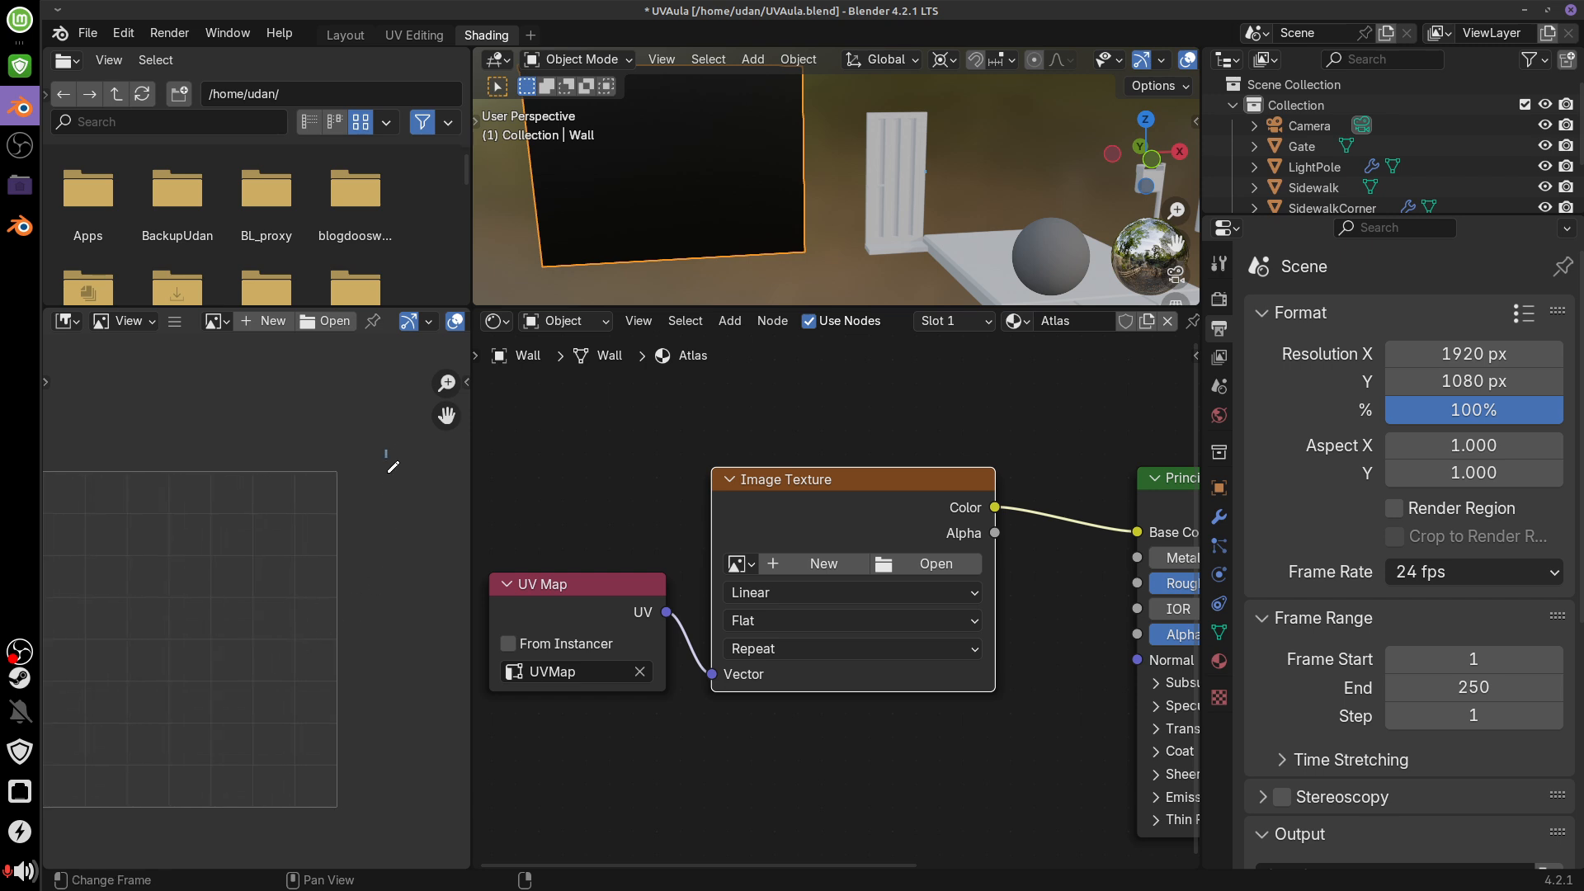
pyautogui.moveTo(388, 471); pyautogui.dragTo(386, 492)
pyautogui.moveTo(404, 455); pyautogui.dragTo(444, 457)
pyautogui.moveTo(379, 502); pyautogui.dragTo(455, 495)
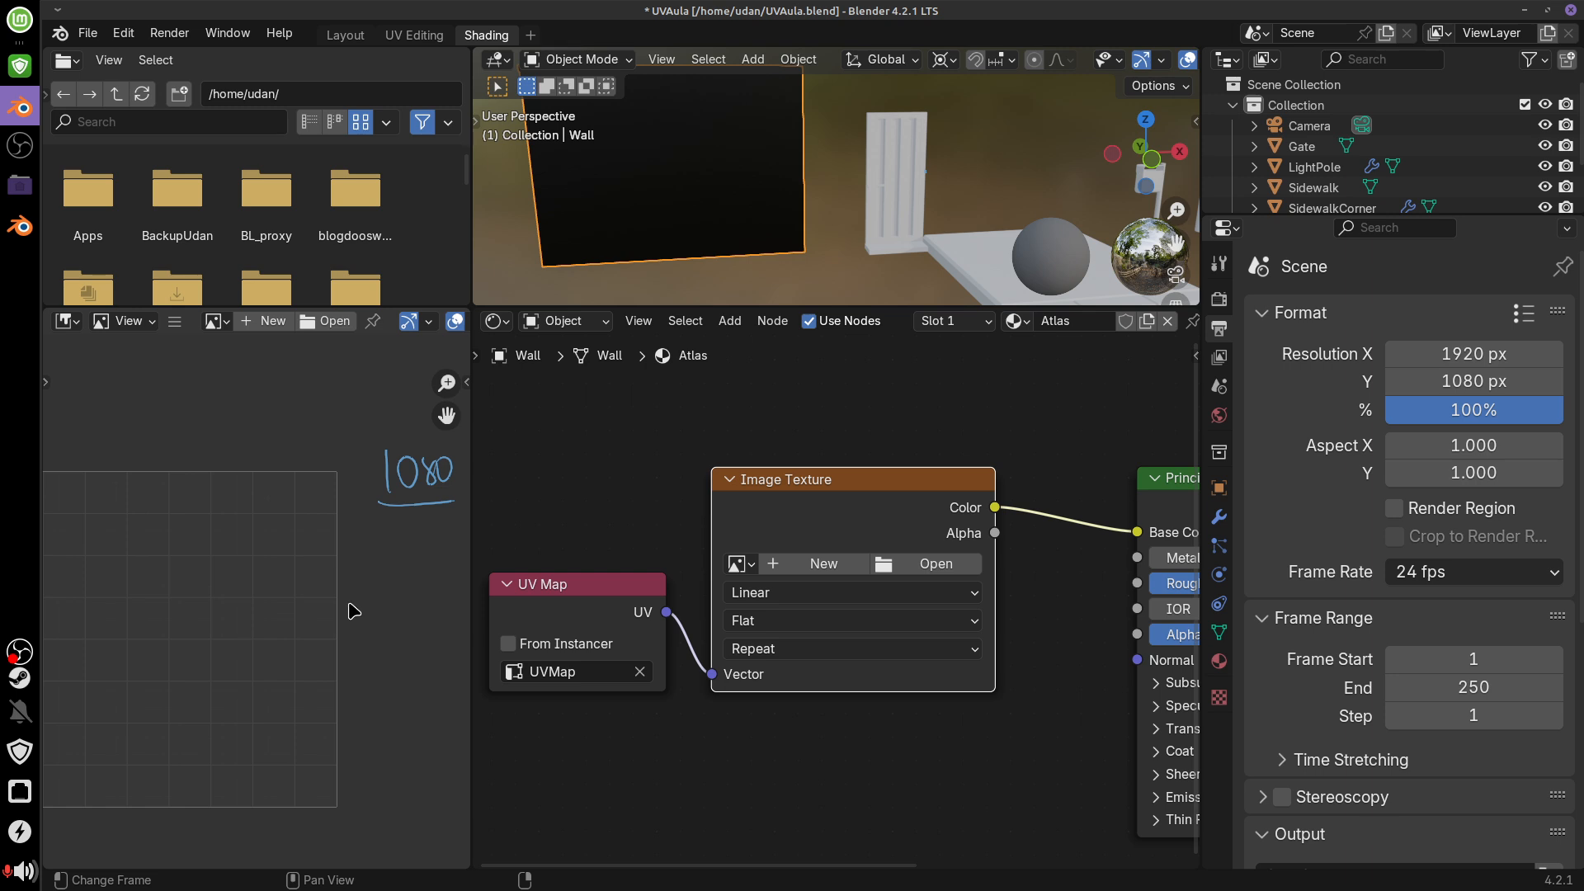
# Sketch a square labelled "1080" over the grid's upper-left quarter and another square below it, and erase both
pyautogui.moveTo(373, 653); pyautogui.dragTo(448, 635, button='middle')
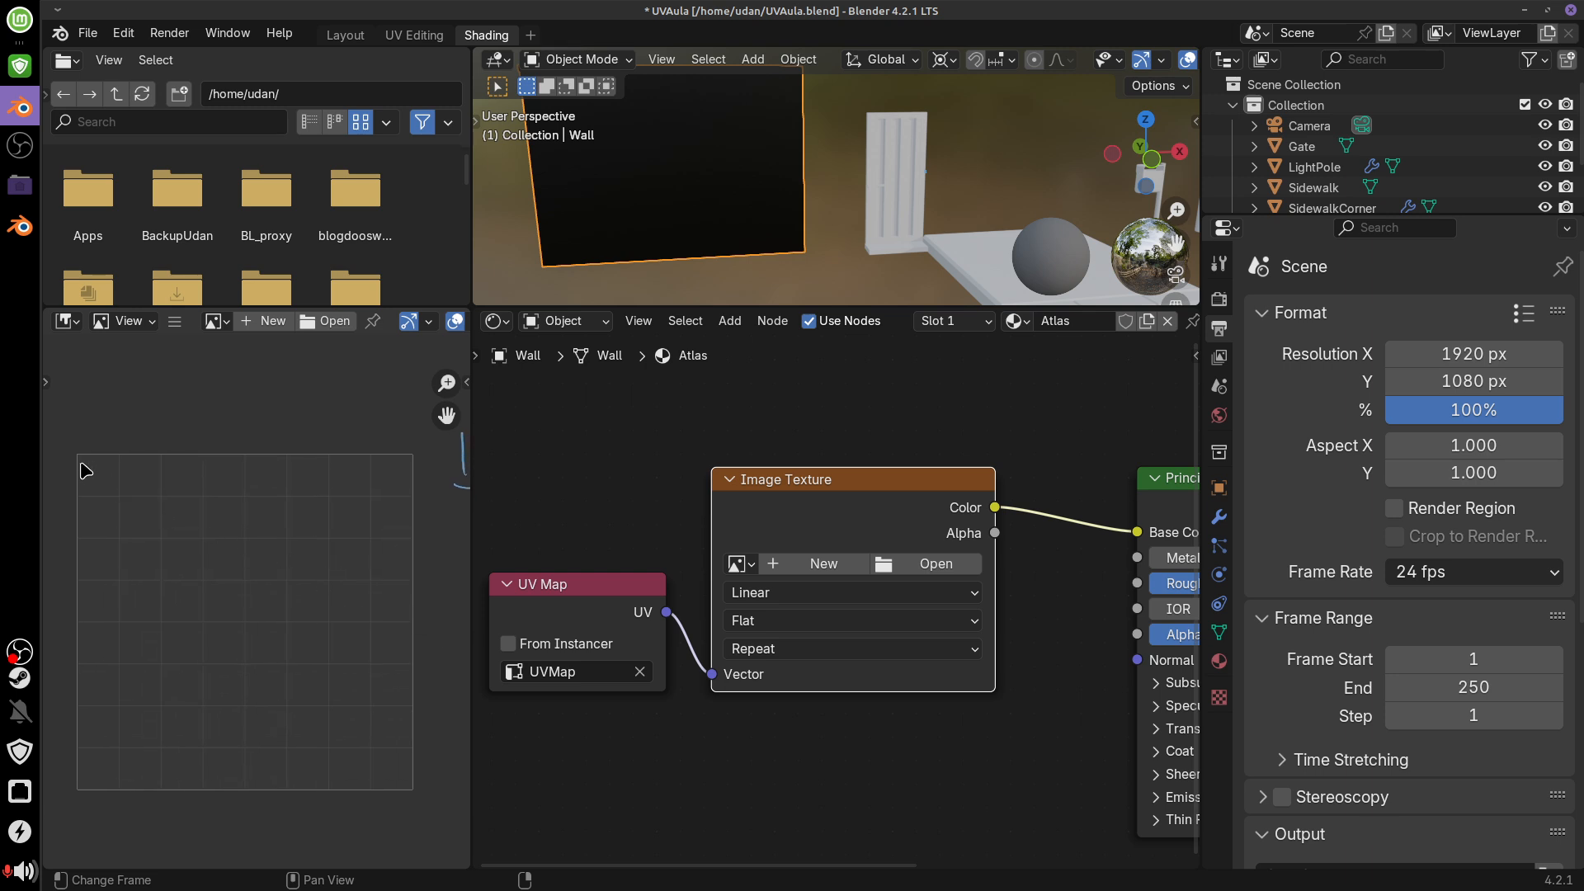
pyautogui.moveTo(81, 466)
pyautogui.mouseDown()
pyautogui.moveTo(79, 620)
pyautogui.moveTo(252, 627)
pyautogui.moveTo(263, 462)
pyautogui.moveTo(179, 456)
pyautogui.moveTo(272, 459)
pyautogui.moveTo(244, 618)
pyautogui.moveTo(88, 474)
pyautogui.moveTo(286, 456)
pyautogui.mouseUp()
pyautogui.moveTo(71, 458); pyautogui.dragTo(85, 630)
pyautogui.moveTo(111, 538); pyautogui.dragTo(114, 569)
pyautogui.moveTo(136, 541)
pyautogui.mouseDown()
pyautogui.moveTo(120, 555)
pyautogui.moveTo(176, 528)
pyautogui.mouseUp()
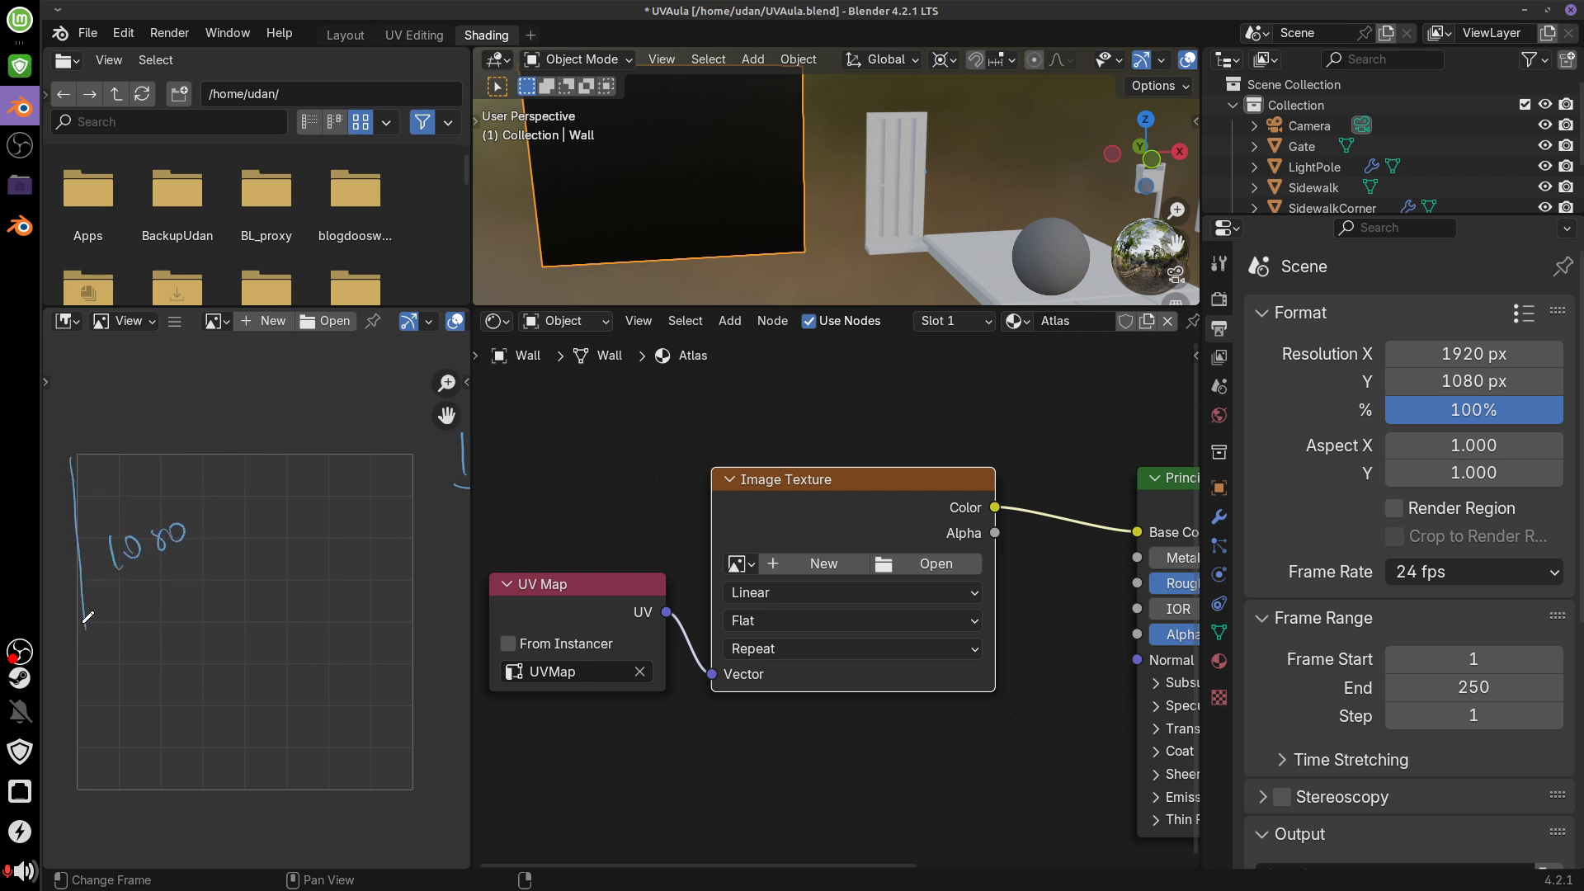
pyautogui.moveTo(82, 626)
pyautogui.mouseDown()
pyautogui.moveTo(288, 619)
pyautogui.moveTo(253, 578)
pyautogui.moveTo(255, 443)
pyautogui.moveTo(76, 454)
pyautogui.mouseUp()
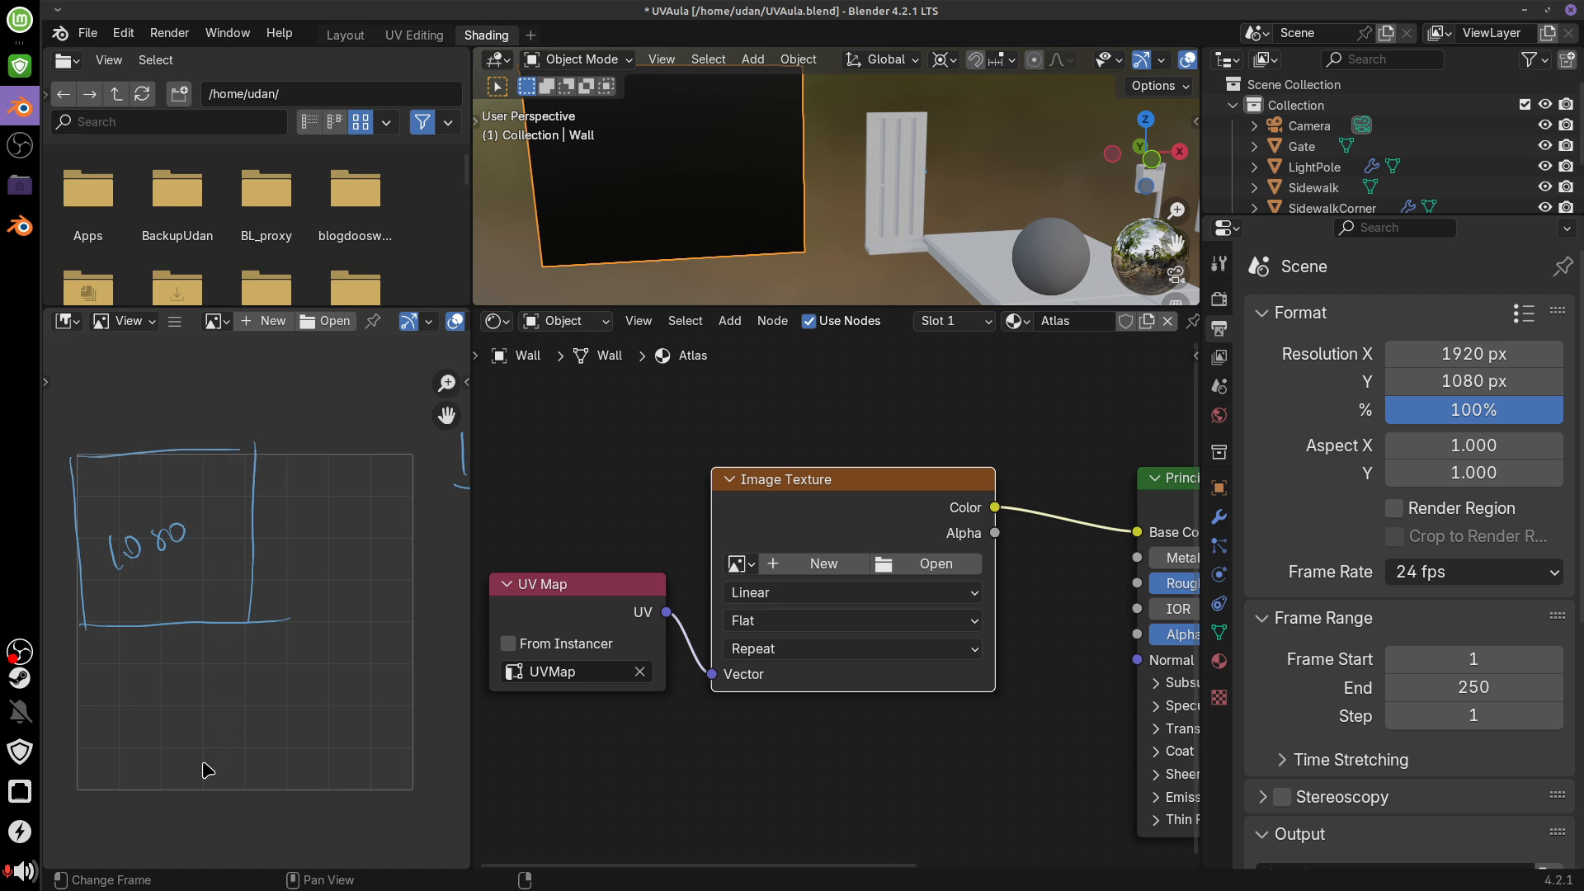
pyautogui.moveTo(83, 619)
pyautogui.mouseDown()
pyautogui.moveTo(83, 708)
pyautogui.moveTo(188, 788)
pyautogui.moveTo(263, 787)
pyautogui.mouseUp()
pyautogui.moveTo(274, 781); pyautogui.dragTo(260, 615)
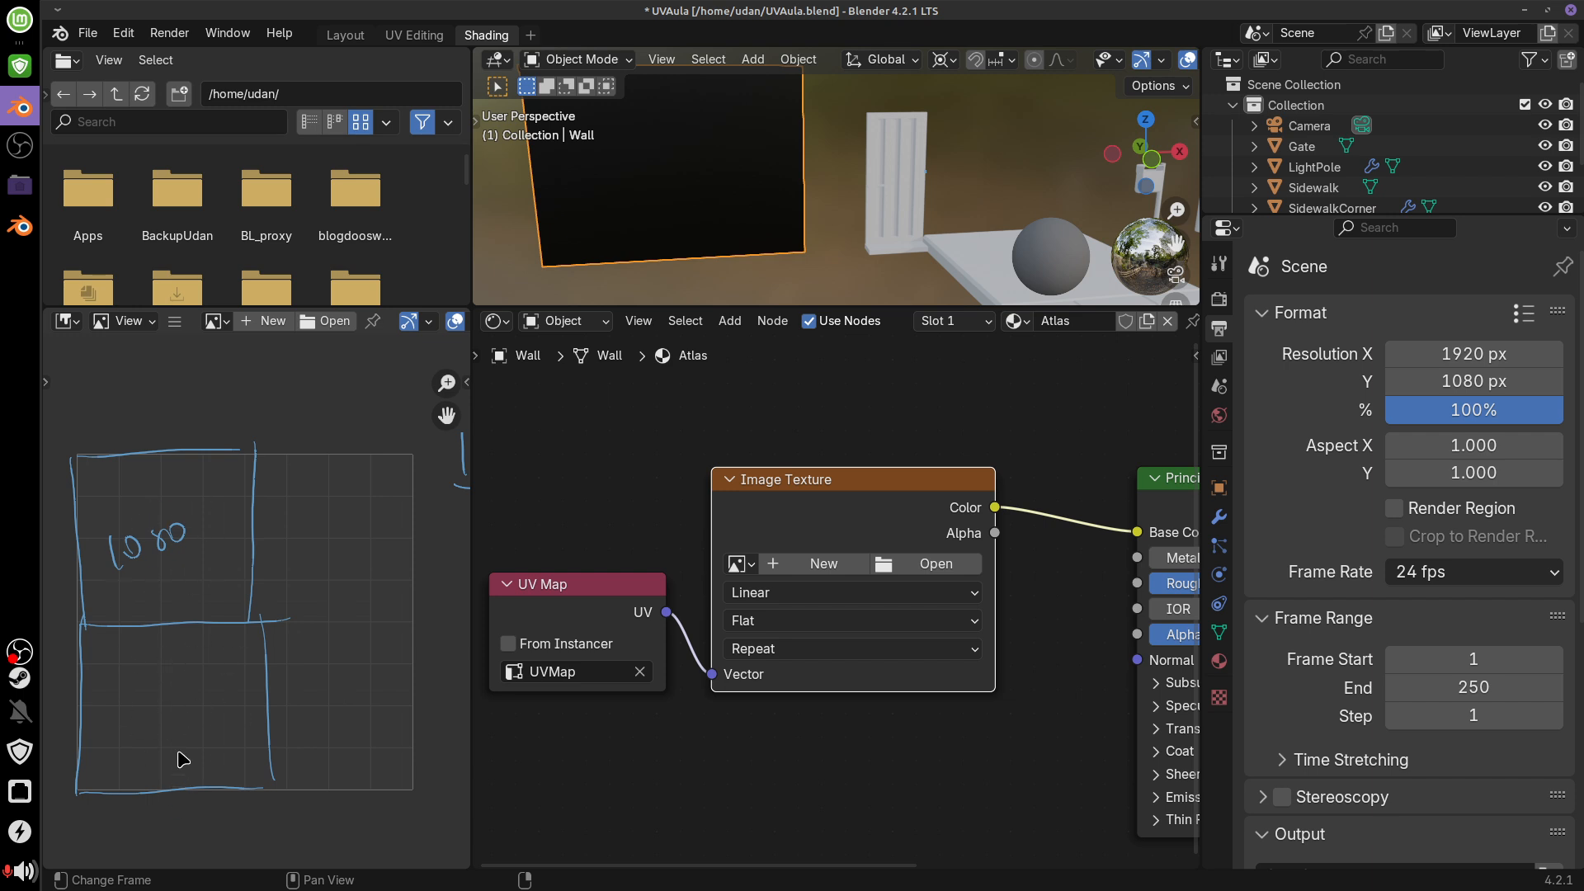
pyautogui.moveTo(156, 540)
pyautogui.keyDown('ctrl'); pyautogui.mouseDown()
pyautogui.moveTo(132, 534)
pyautogui.moveTo(204, 532)
pyautogui.moveTo(247, 459)
pyautogui.moveTo(270, 653)
pyautogui.moveTo(116, 619)
pyautogui.moveTo(170, 778)
pyautogui.moveTo(117, 746)
pyautogui.moveTo(211, 452)
pyautogui.mouseUp(); pyautogui.keyUp('ctrl')
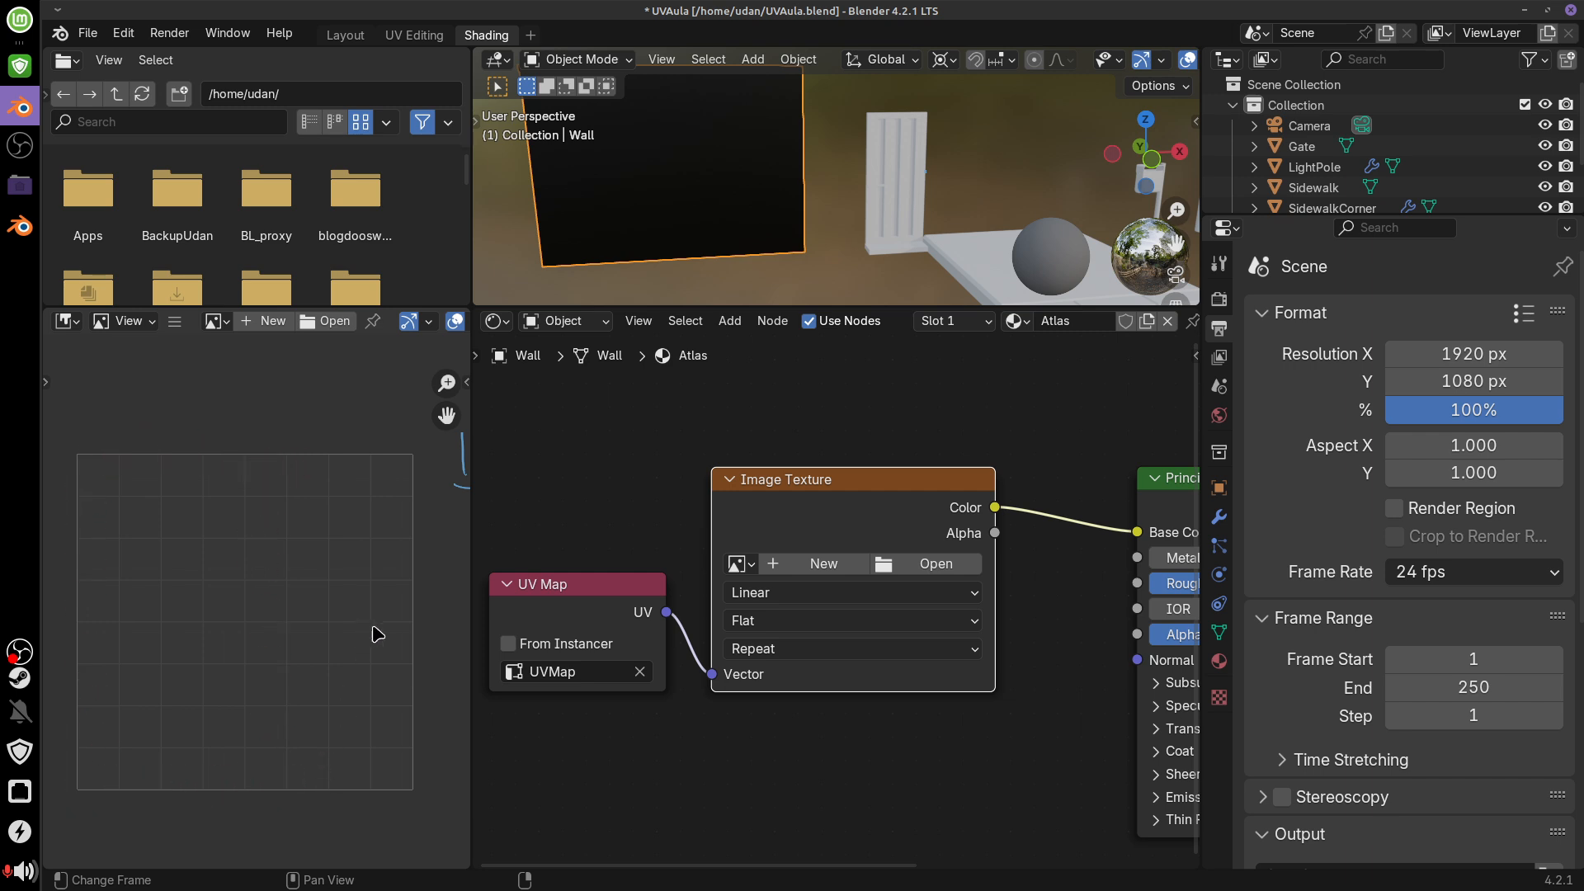
# Cross out the handwritten "1080" and list the powers 2¹ to 2⁵ below it with the values 2, 4, 8, 16 and 32
pyautogui.keyDown('shift'); pyautogui.moveTo(381, 626); pyautogui.dragTo(169, 651, button='middle'); pyautogui.keyUp('shift')
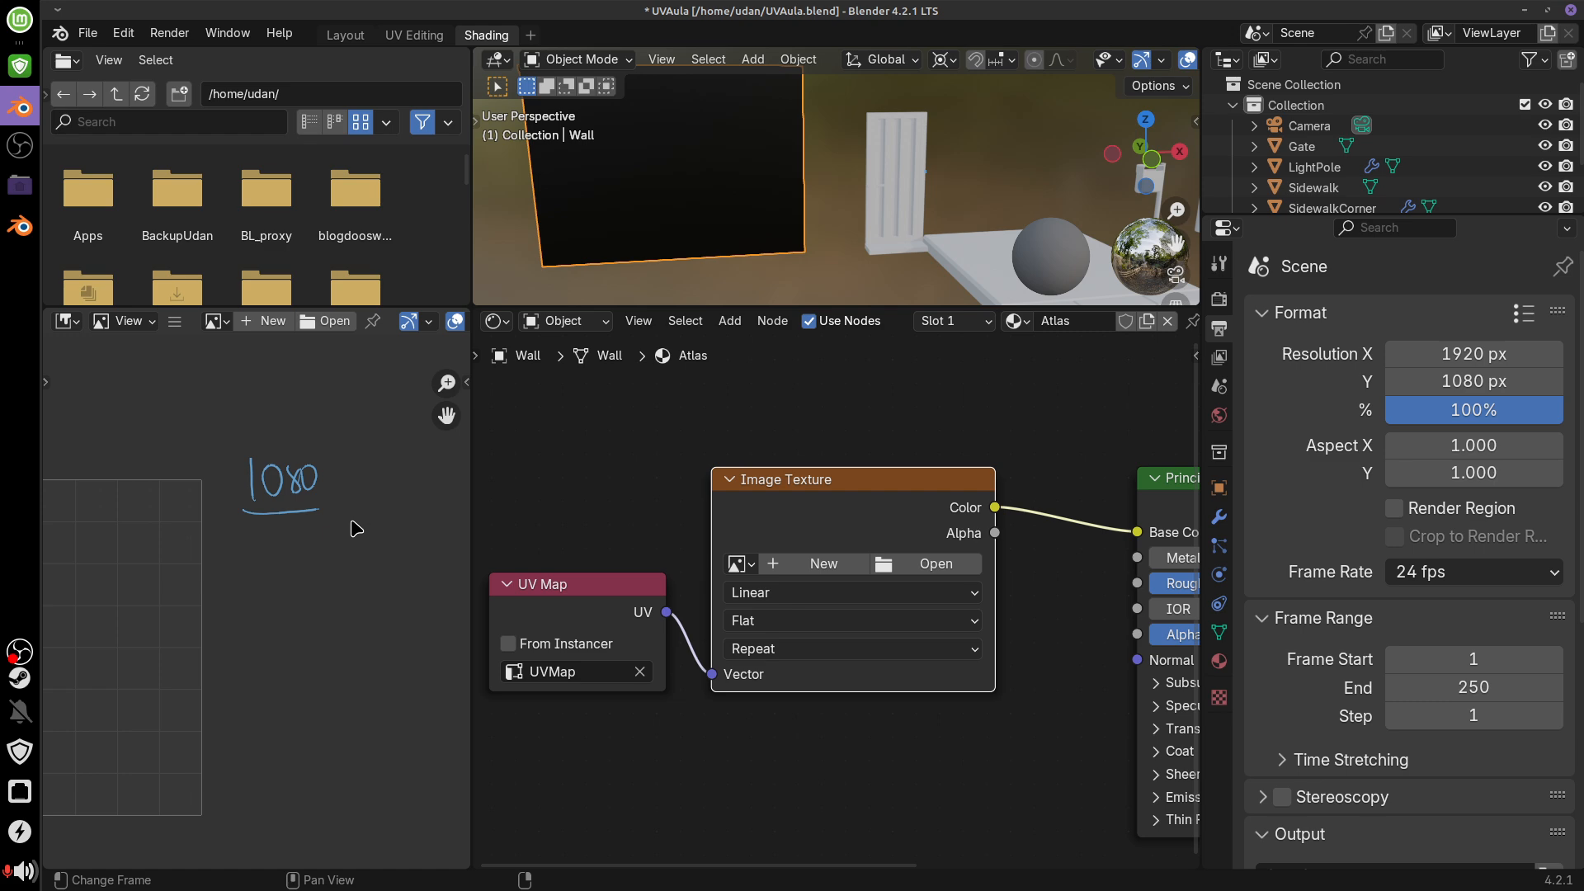
pyautogui.moveTo(236, 537)
pyautogui.mouseDown()
pyautogui.moveTo(316, 460)
pyautogui.moveTo(322, 529)
pyautogui.mouseUp()
pyautogui.moveTo(263, 574)
pyautogui.mouseDown()
pyautogui.moveTo(289, 602)
pyautogui.moveTo(287, 577)
pyautogui.moveTo(304, 622)
pyautogui.moveTo(297, 696)
pyautogui.moveTo(303, 678)
pyautogui.moveTo(317, 732)
pyautogui.mouseUp()
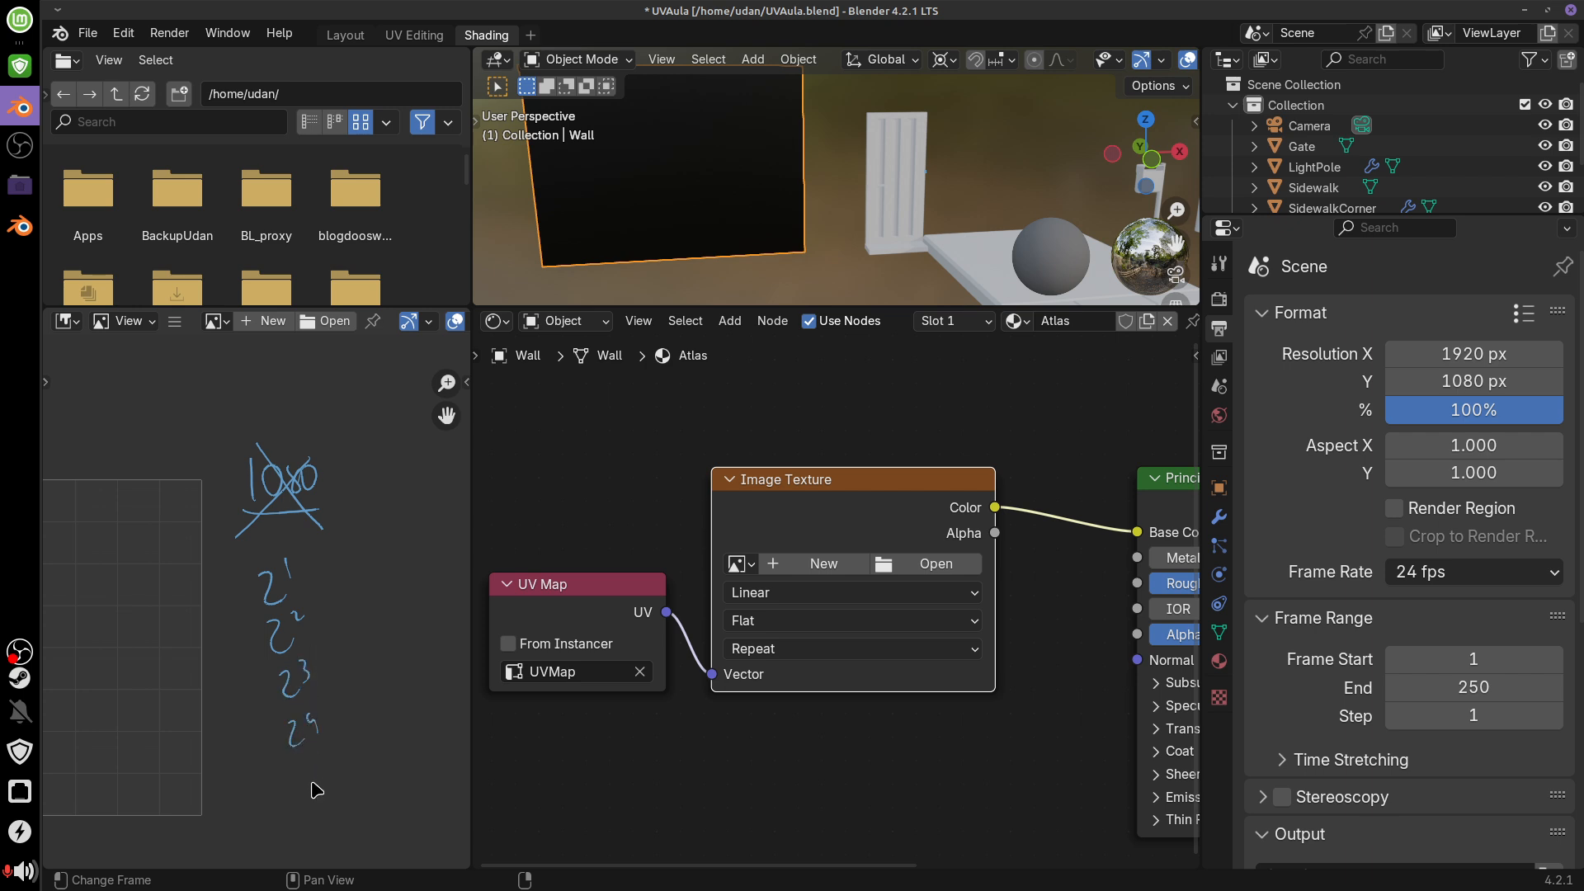
pyautogui.moveTo(303, 790); pyautogui.dragTo(325, 774)
pyautogui.moveTo(319, 585)
pyautogui.mouseDown()
pyautogui.moveTo(379, 591)
pyautogui.moveTo(380, 724)
pyautogui.mouseUp()
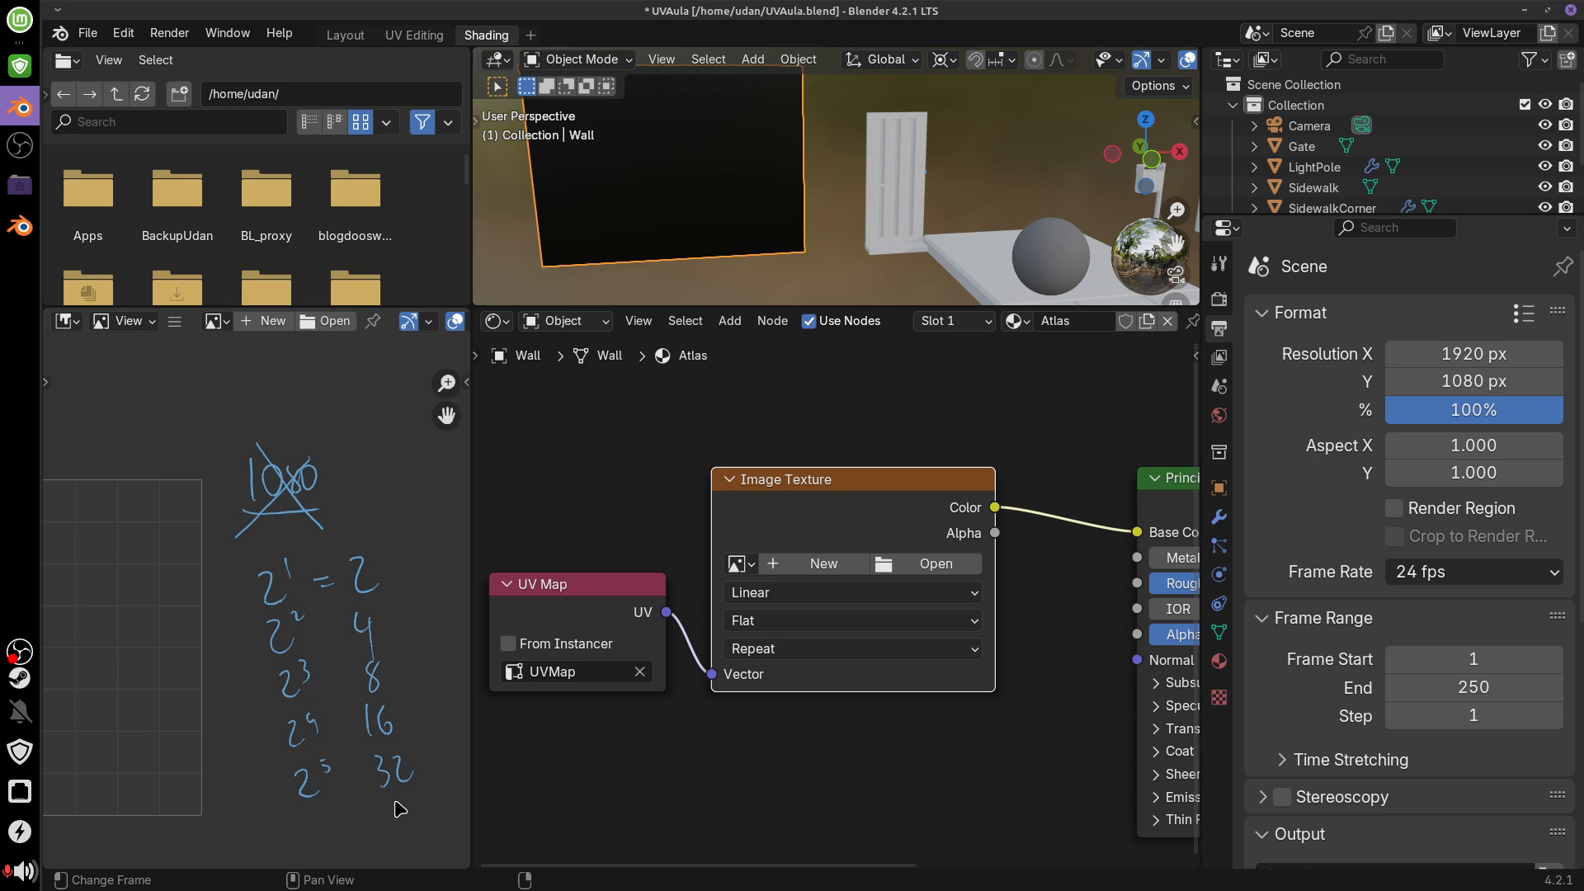
# Continue the handwritten power-of-two list with 64, 128, 256, 512 and 1024
pyautogui.moveTo(438, 790); pyautogui.dragTo(352, 540, button='middle')
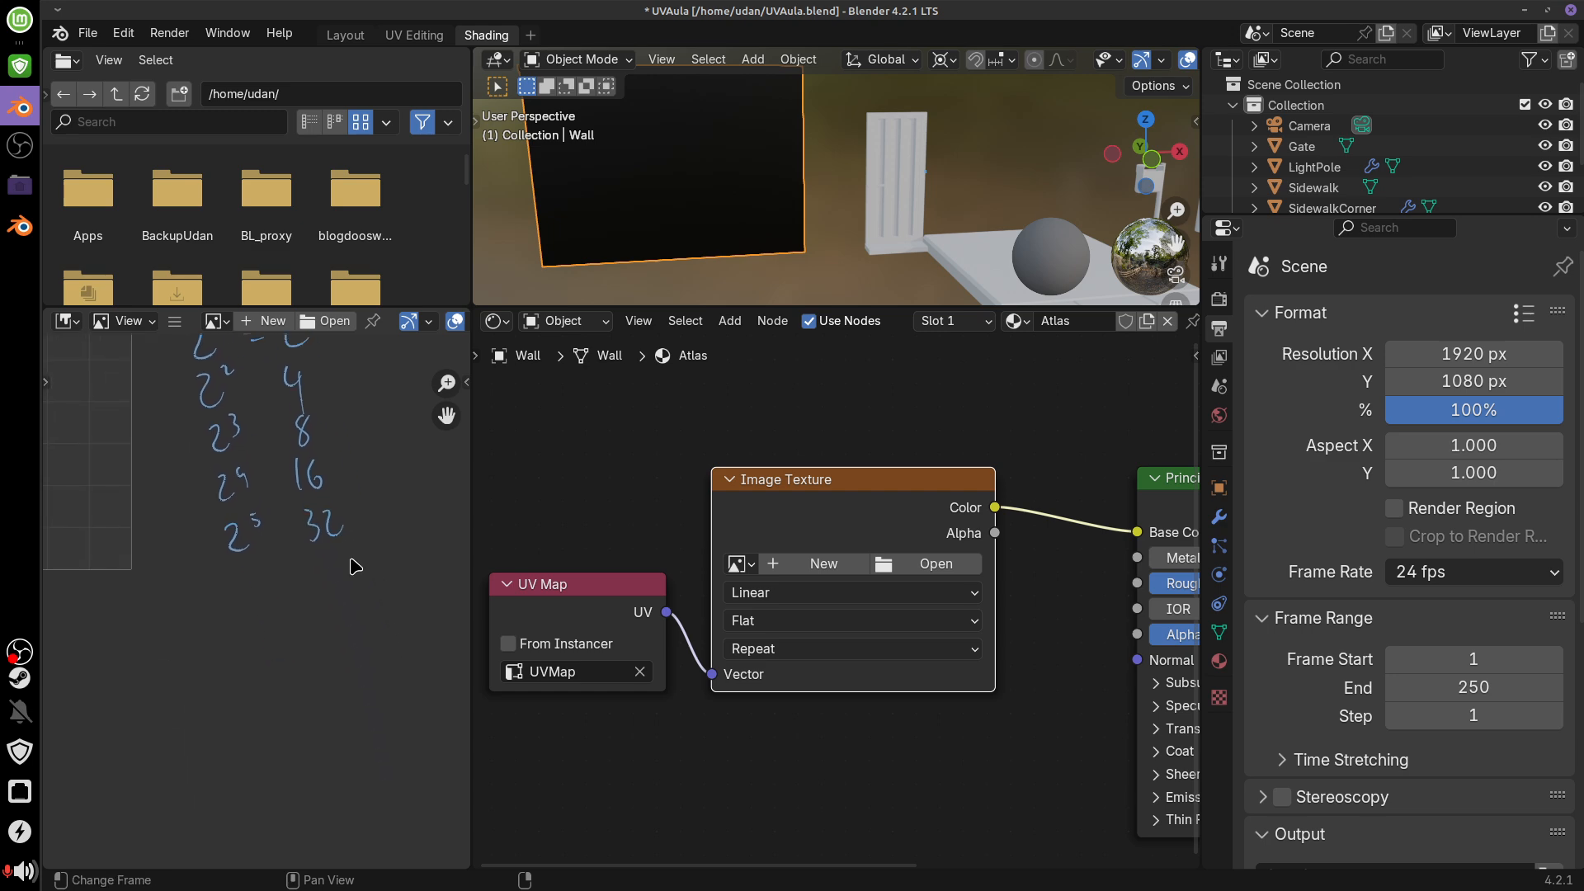
pyautogui.moveTo(326, 561)
pyautogui.mouseDown()
pyautogui.moveTo(328, 582)
pyautogui.moveTo(356, 587)
pyautogui.mouseUp()
pyautogui.moveTo(349, 569)
pyautogui.mouseDown()
pyautogui.moveTo(354, 609)
pyautogui.moveTo(312, 680)
pyautogui.mouseUp()
pyautogui.moveTo(323, 653)
pyautogui.mouseDown()
pyautogui.moveTo(345, 673)
pyautogui.moveTo(375, 646)
pyautogui.mouseUp()
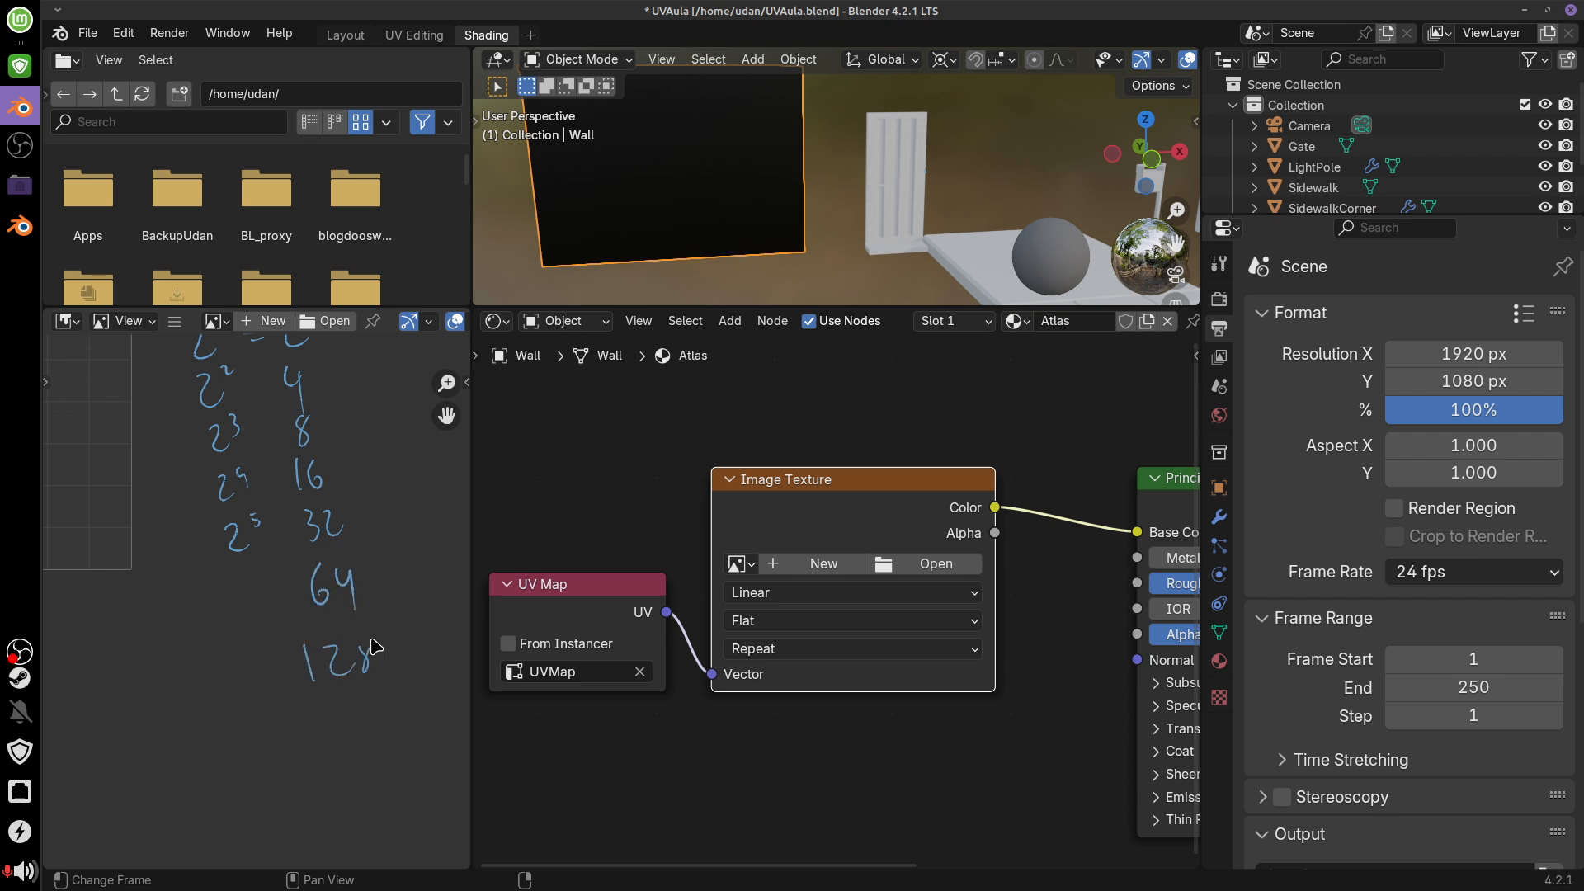
pyautogui.moveTo(320, 708)
pyautogui.mouseDown()
pyautogui.moveTo(336, 731)
pyautogui.moveTo(381, 725)
pyautogui.moveTo(361, 779)
pyautogui.mouseUp()
pyautogui.moveTo(369, 759)
pyautogui.mouseDown()
pyautogui.moveTo(392, 780)
pyautogui.moveTo(408, 767)
pyautogui.mouseUp()
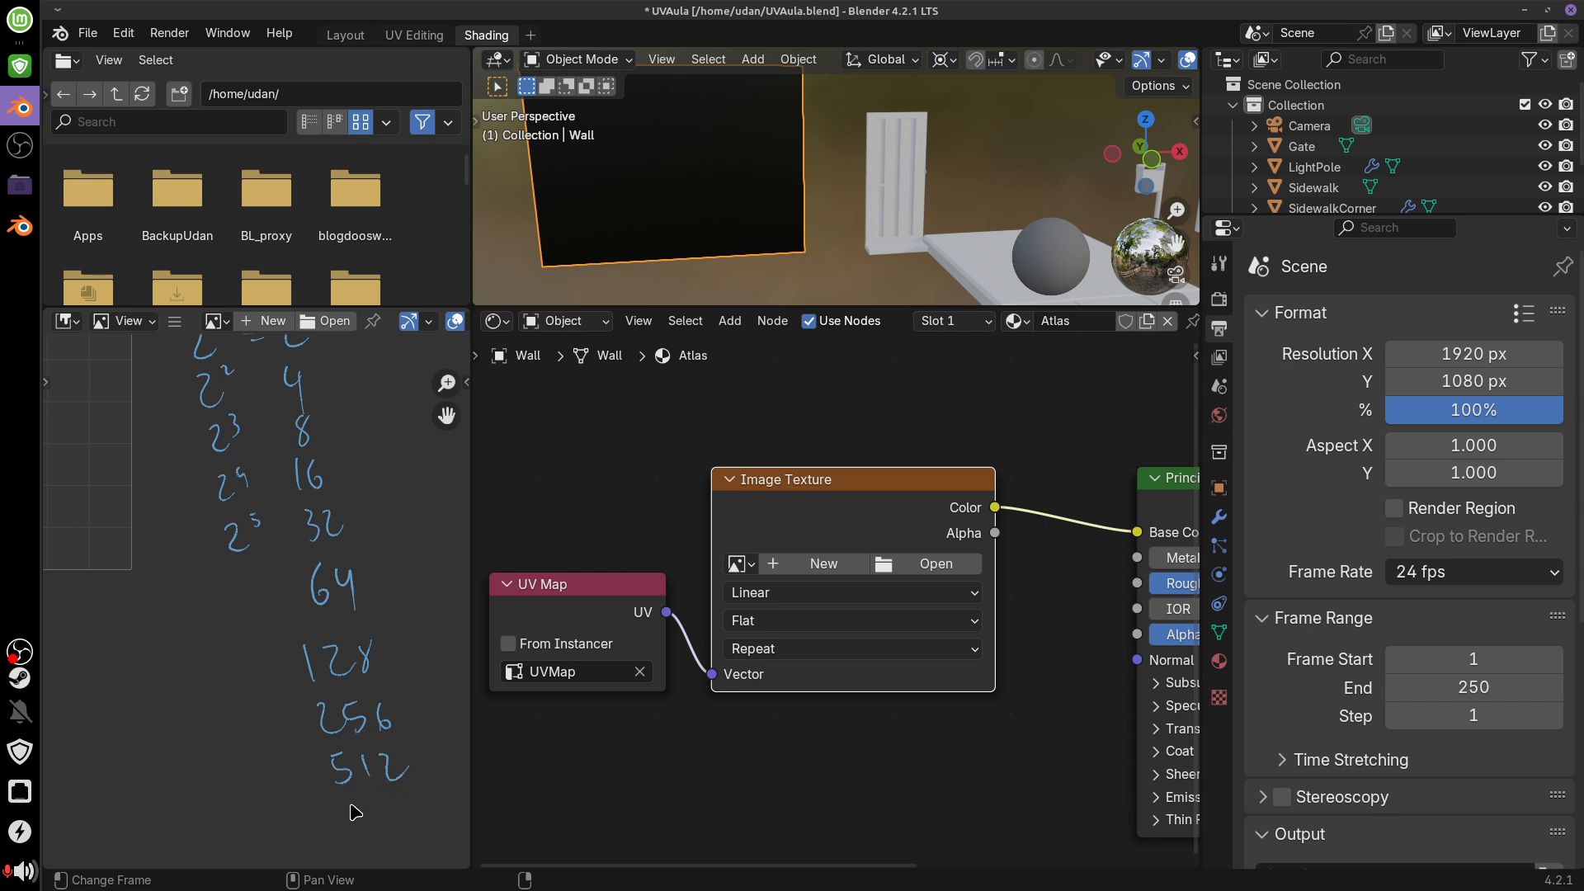
pyautogui.moveTo(325, 801)
pyautogui.mouseDown()
pyautogui.moveTo(321, 827)
pyautogui.moveTo(386, 800)
pyautogui.mouseUp()
# Add 2048 and 4096 to the end of the handwritten list, followed by trailing dots
pyautogui.moveTo(442, 732); pyautogui.dragTo(413, 492, button='middle')
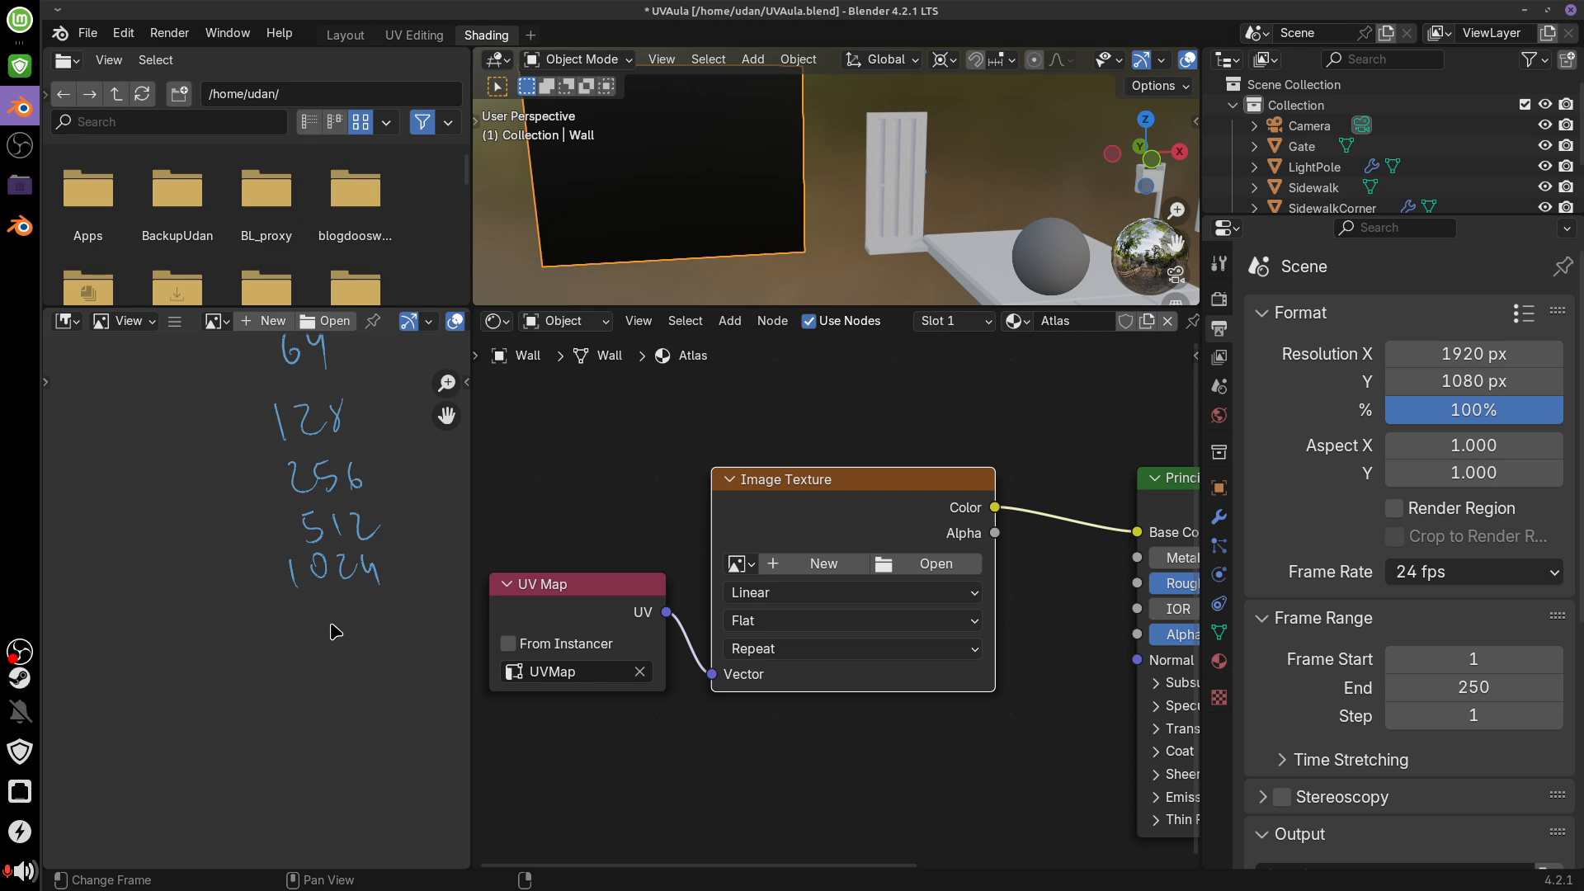
pyautogui.moveTo(302, 628)
pyautogui.mouseDown()
pyautogui.moveTo(326, 645)
pyautogui.moveTo(338, 625)
pyautogui.moveTo(386, 637)
pyautogui.mouseUp()
pyautogui.moveTo(319, 674); pyautogui.dragTo(334, 708)
pyautogui.moveTo(351, 676); pyautogui.dragTo(381, 705)
pyautogui.moveTo(399, 673); pyautogui.dragTo(394, 692)
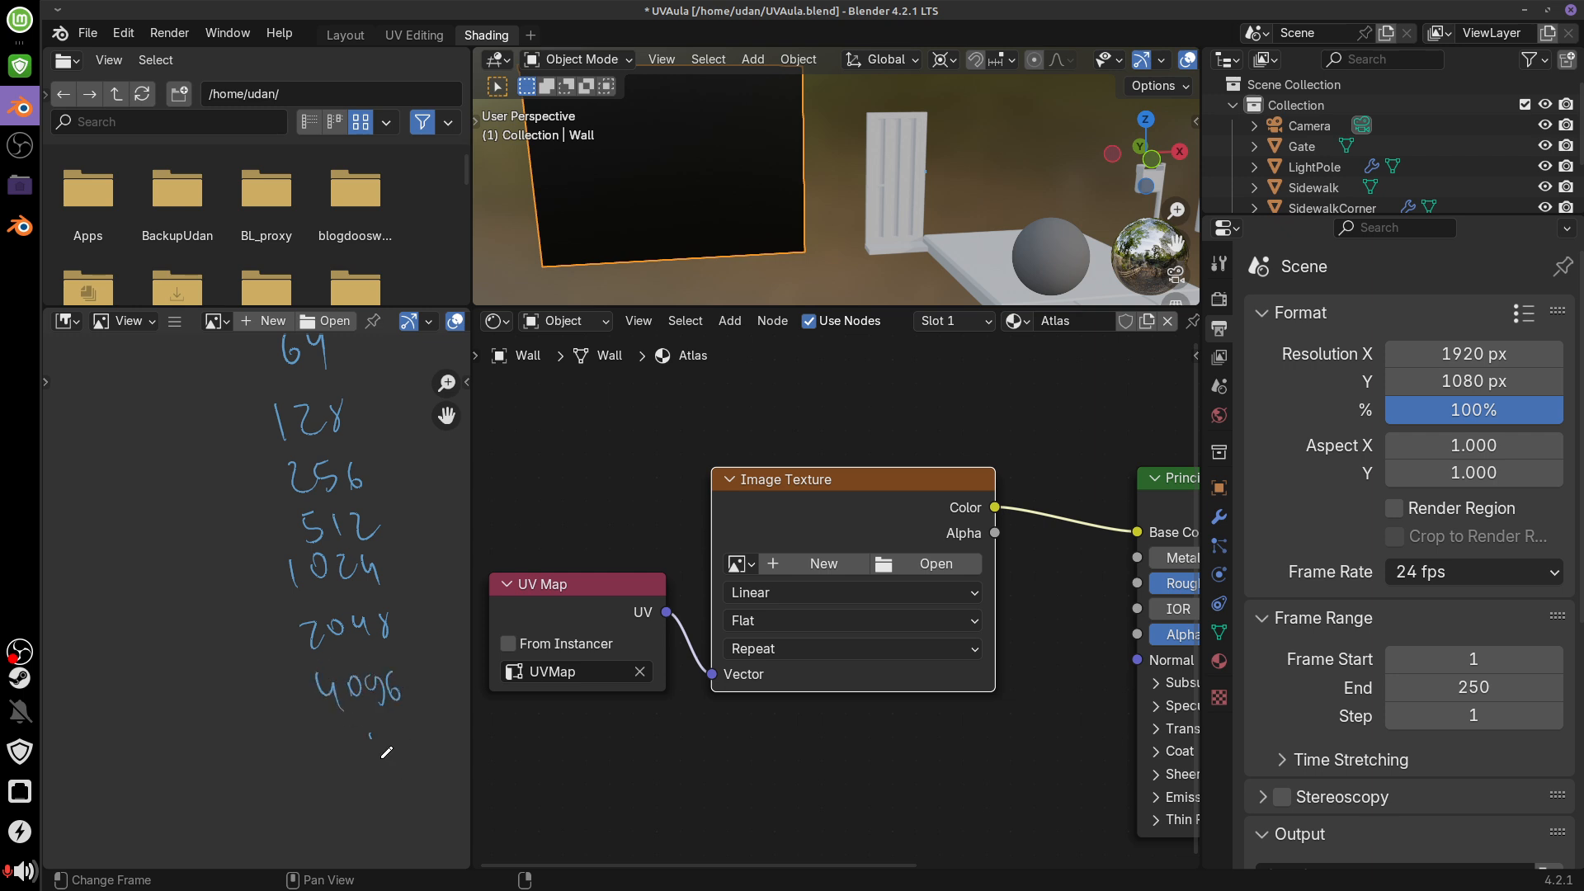
# Write "1024" twice, one above the other, beside the list, frame the pair with a box, and erase it
pyautogui.moveTo(414, 545)
pyautogui.mouseDown(button='middle')
pyautogui.moveTo(346, 701)
pyautogui.moveTo(329, 683)
pyautogui.mouseUp(button='middle')
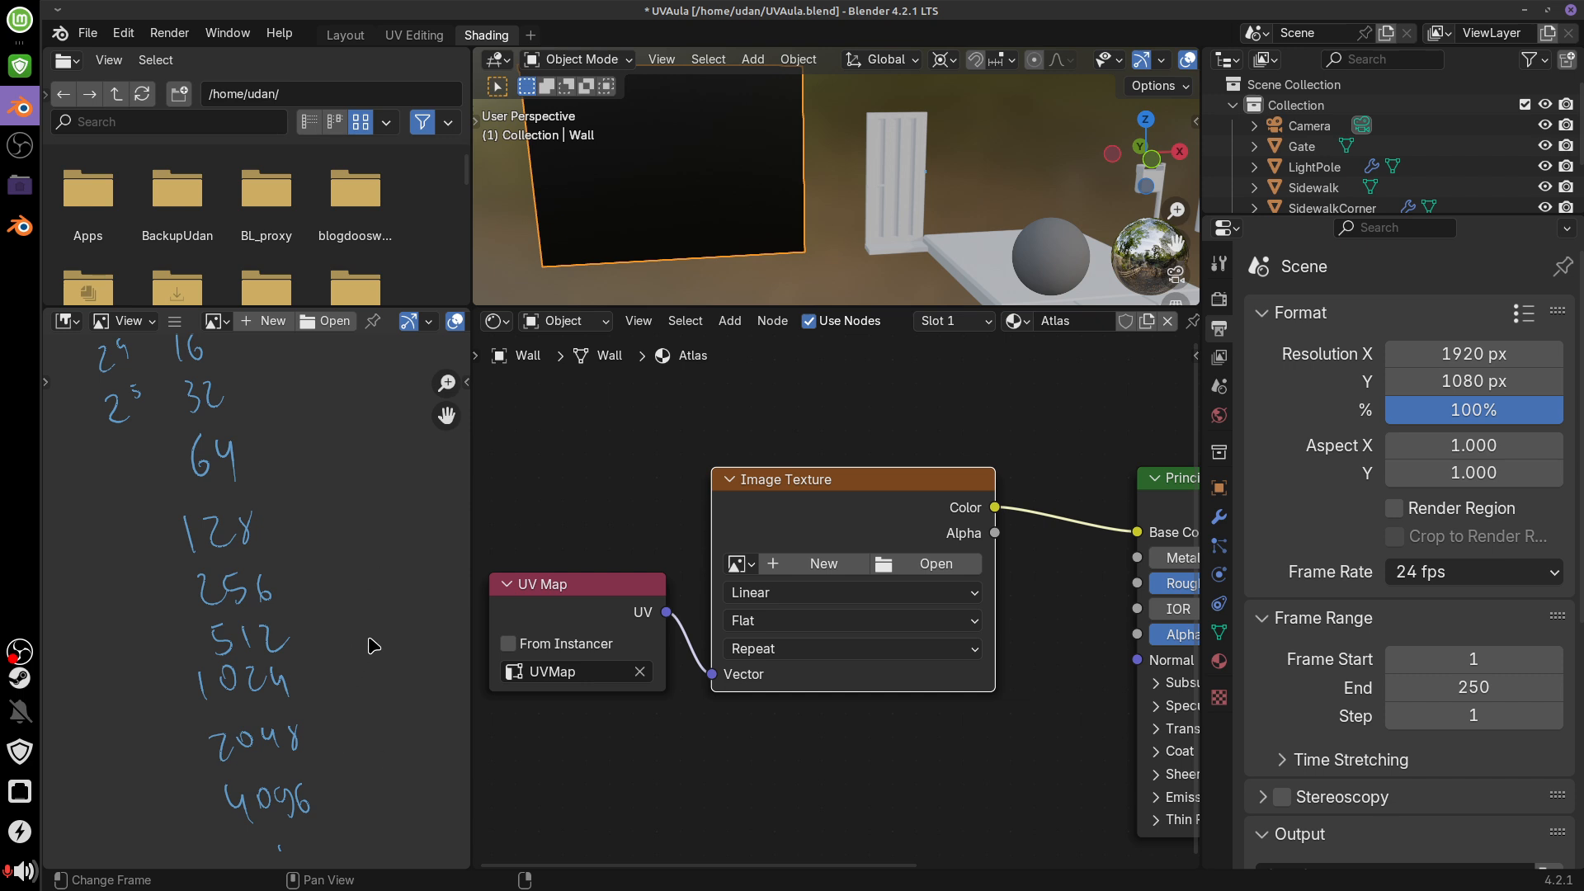
pyautogui.moveTo(354, 656)
pyautogui.mouseDown()
pyautogui.moveTo(357, 678)
pyautogui.moveTo(403, 655)
pyautogui.moveTo(426, 676)
pyautogui.mouseUp()
pyautogui.moveTo(429, 697); pyautogui.dragTo(417, 731)
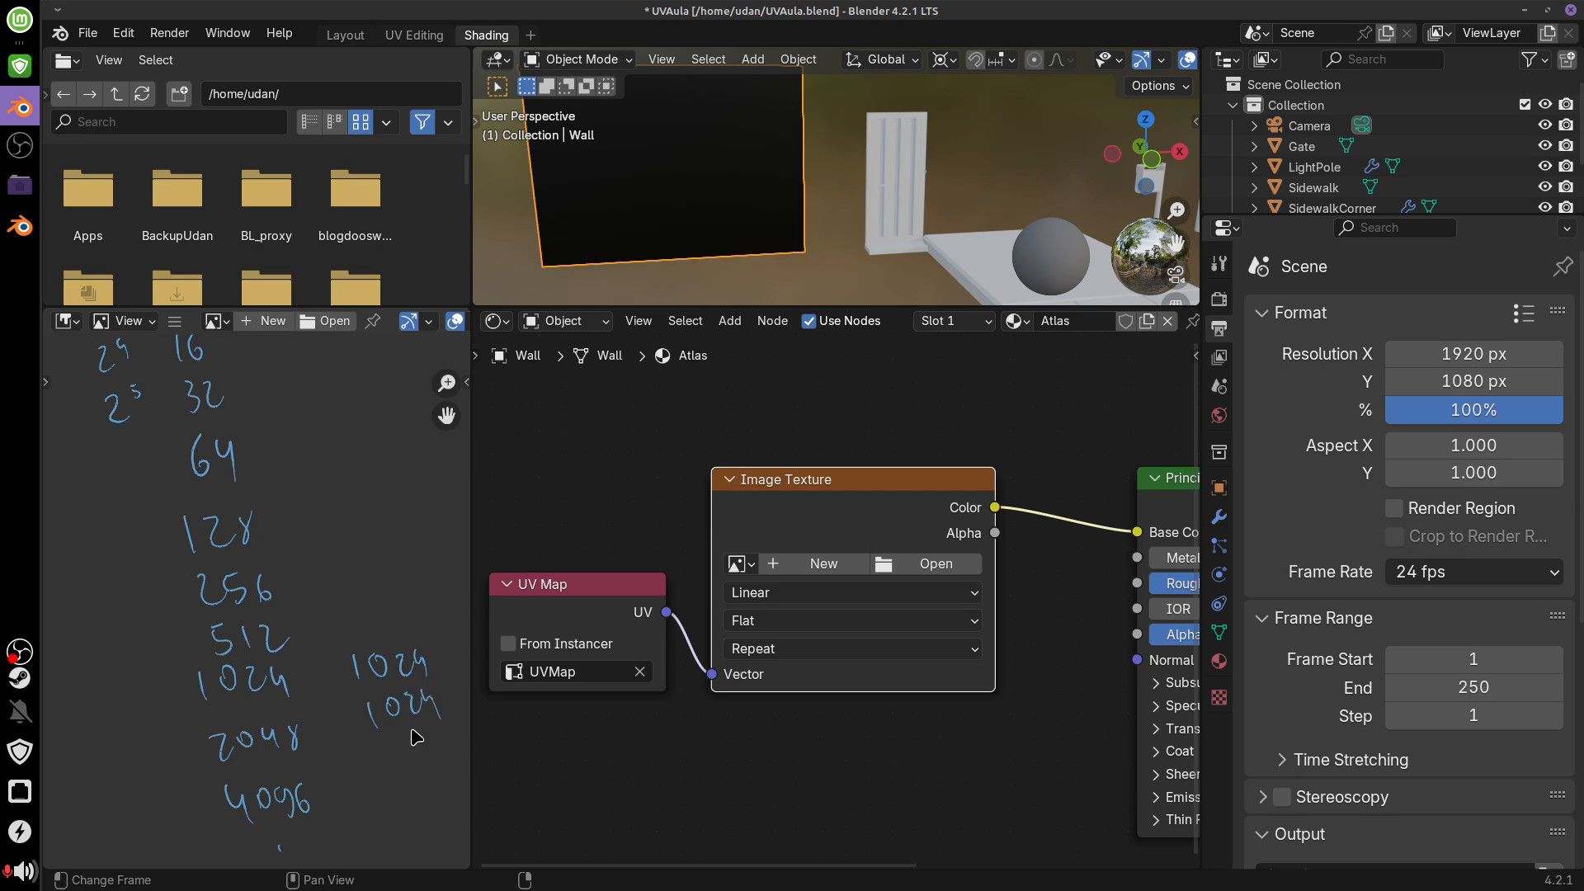
pyautogui.moveTo(336, 652)
pyautogui.mouseDown()
pyautogui.moveTo(367, 727)
pyautogui.moveTo(462, 714)
pyautogui.moveTo(401, 734)
pyautogui.mouseUp()
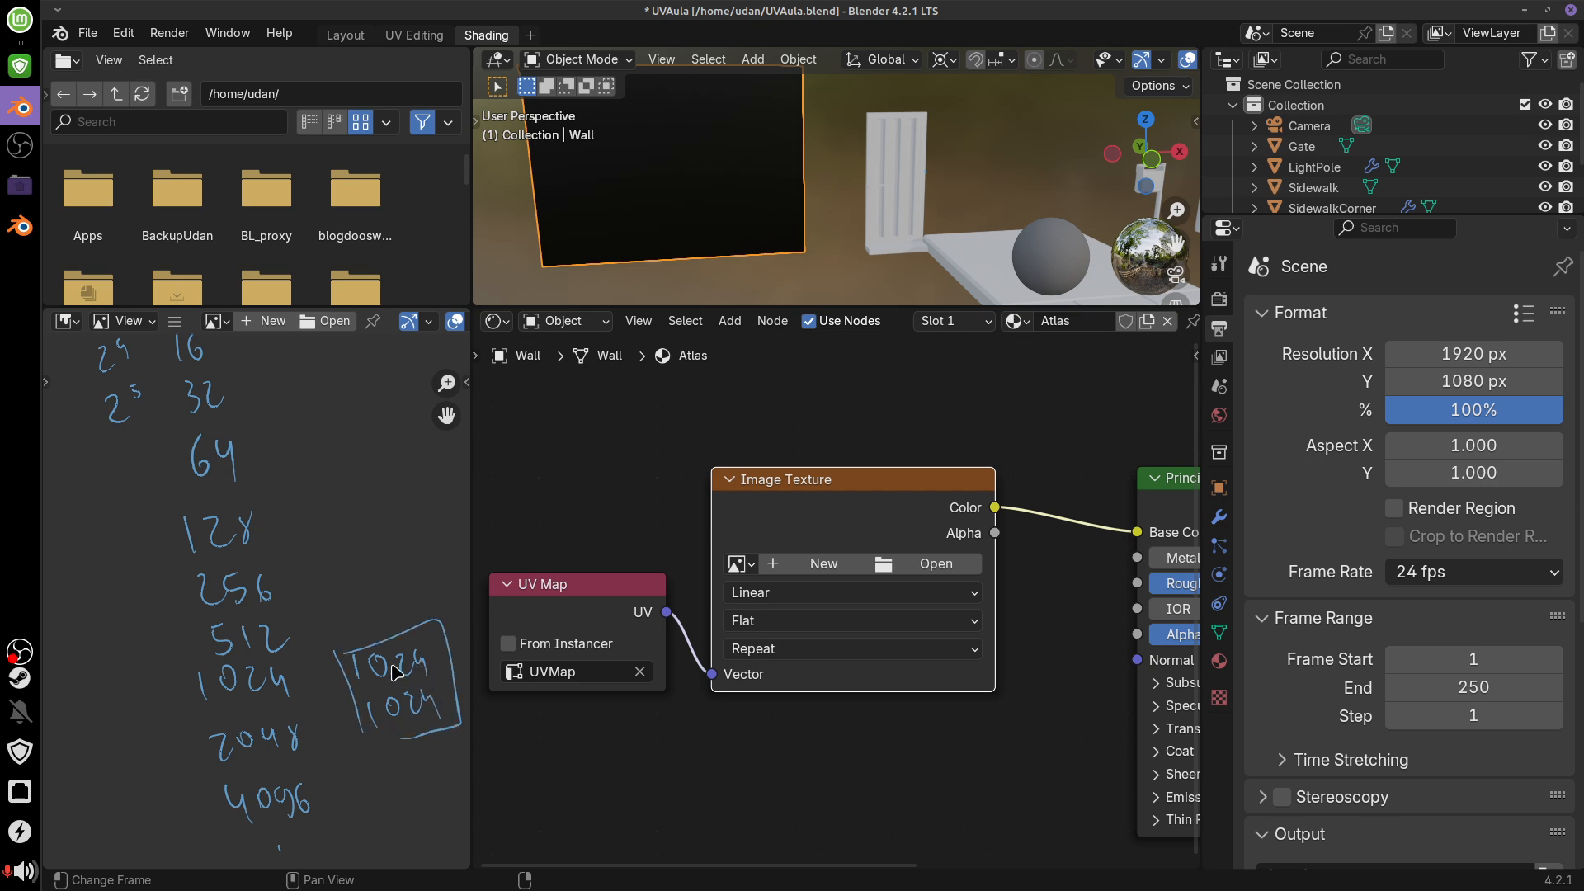
pyautogui.moveTo(398, 672)
pyautogui.mouseDown(button='right')
pyautogui.moveTo(363, 717)
pyautogui.moveTo(429, 730)
pyautogui.moveTo(437, 676)
pyautogui.mouseUp(button='right')
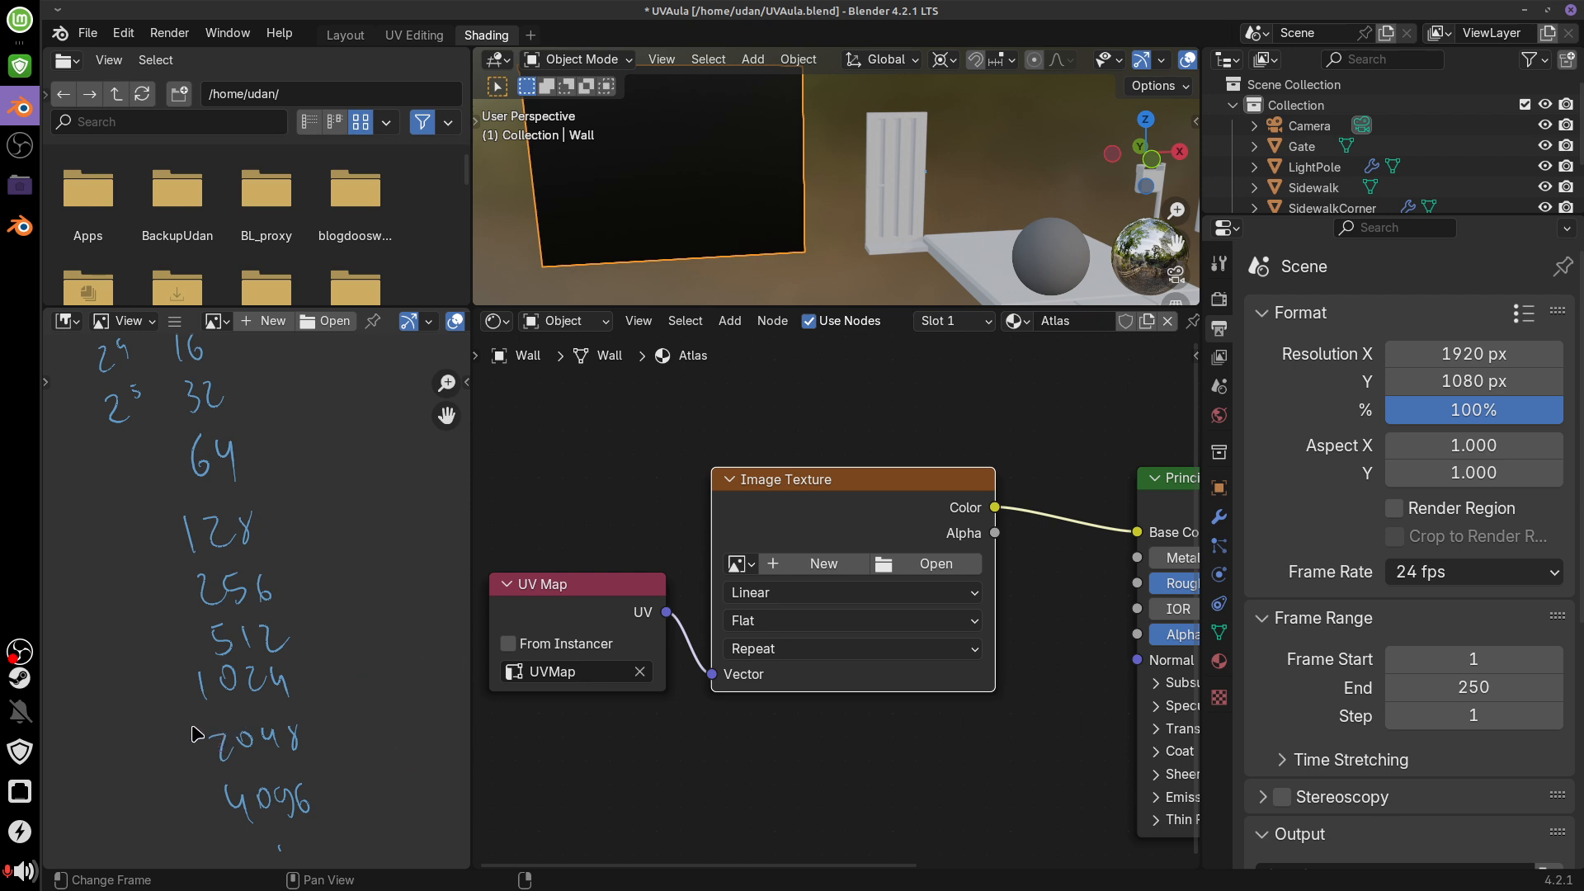
# Draw a box around the "2048" entry of the handwritten list
pyautogui.moveTo(188, 719); pyautogui.dragTo(331, 683)
pyautogui.moveTo(278, 518); pyautogui.dragTo(428, 652, button='middle')
pyautogui.moveTo(194, 597); pyautogui.dragTo(428, 756, button='middle')
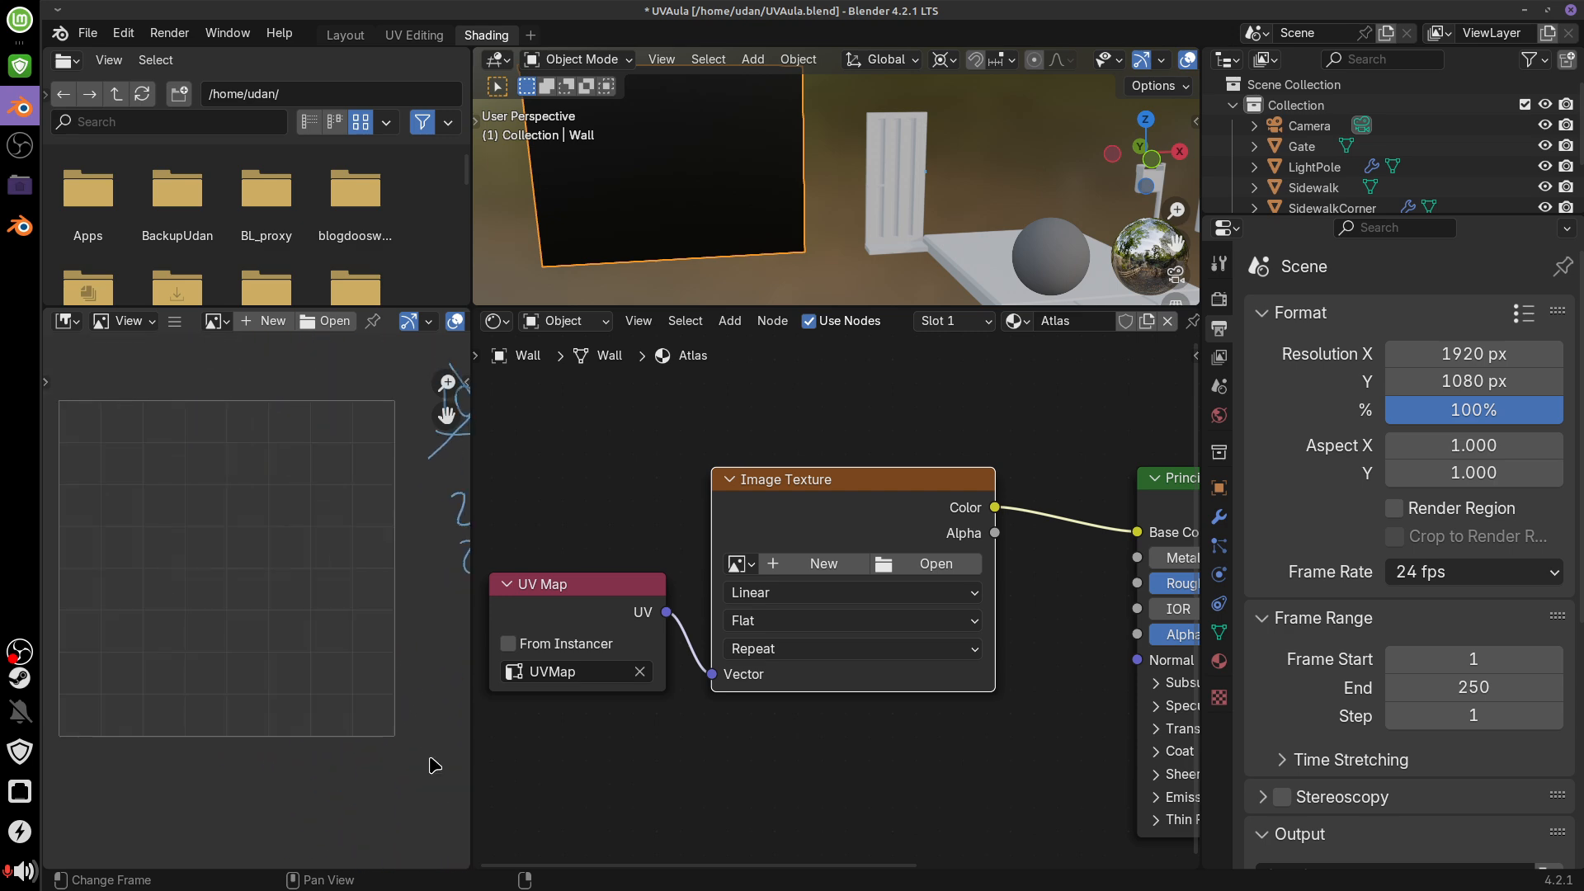
# Sketch dividing lines through the middle of the grid with a downward arrow between its left quarters, and erase the strokes
pyautogui.moveTo(244, 548); pyautogui.dragTo(338, 588, button='middle')
pyautogui.moveTo(152, 605)
pyautogui.mouseDown()
pyautogui.moveTo(312, 598)
pyautogui.moveTo(328, 427)
pyautogui.mouseUp()
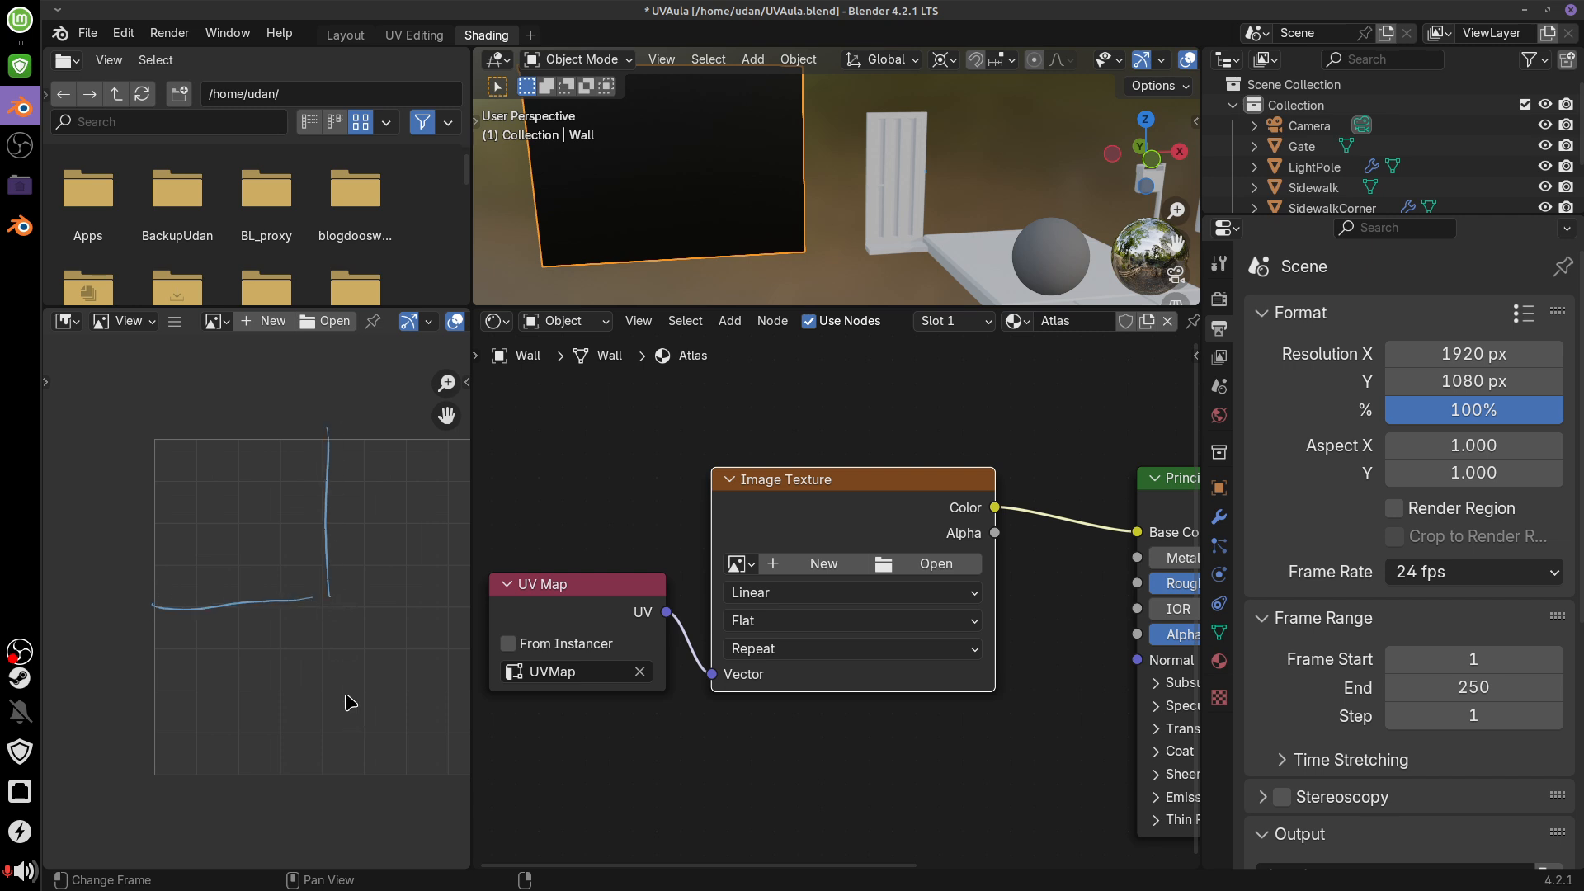
pyautogui.moveTo(242, 562)
pyautogui.mouseDown()
pyautogui.moveTo(253, 681)
pyautogui.moveTo(261, 649)
pyautogui.moveTo(336, 792)
pyautogui.mouseUp()
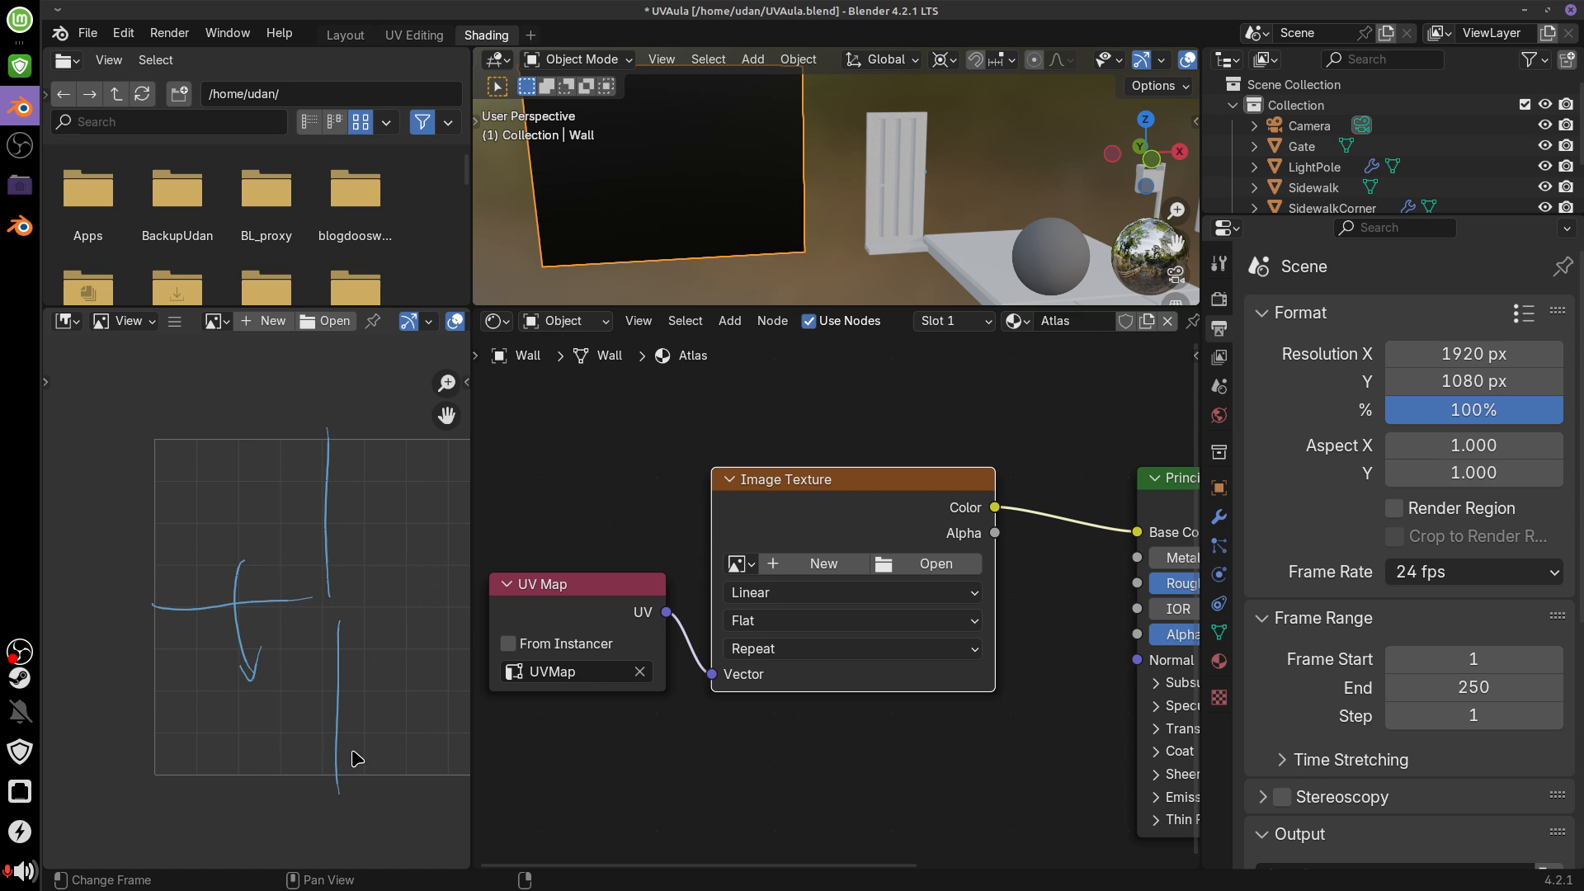
pyautogui.moveTo(381, 612); pyautogui.dragTo(261, 608, button='middle')
pyautogui.moveTo(239, 601)
pyautogui.mouseDown()
pyautogui.moveTo(312, 599)
pyautogui.moveTo(302, 429)
pyautogui.moveTo(241, 783)
pyautogui.mouseUp()
pyautogui.moveTo(242, 766); pyautogui.dragTo(318, 763)
pyautogui.click(329, 761)
pyautogui.moveTo(335, 715)
pyautogui.mouseDown(button='right')
pyautogui.moveTo(319, 460)
pyautogui.moveTo(226, 573)
pyautogui.moveTo(184, 573)
pyautogui.moveTo(190, 643)
pyautogui.moveTo(132, 619)
pyautogui.moveTo(38, 614)
pyautogui.mouseUp(button='right')
pyautogui.moveTo(313, 746); pyautogui.dragTo(308, 721, button='right')
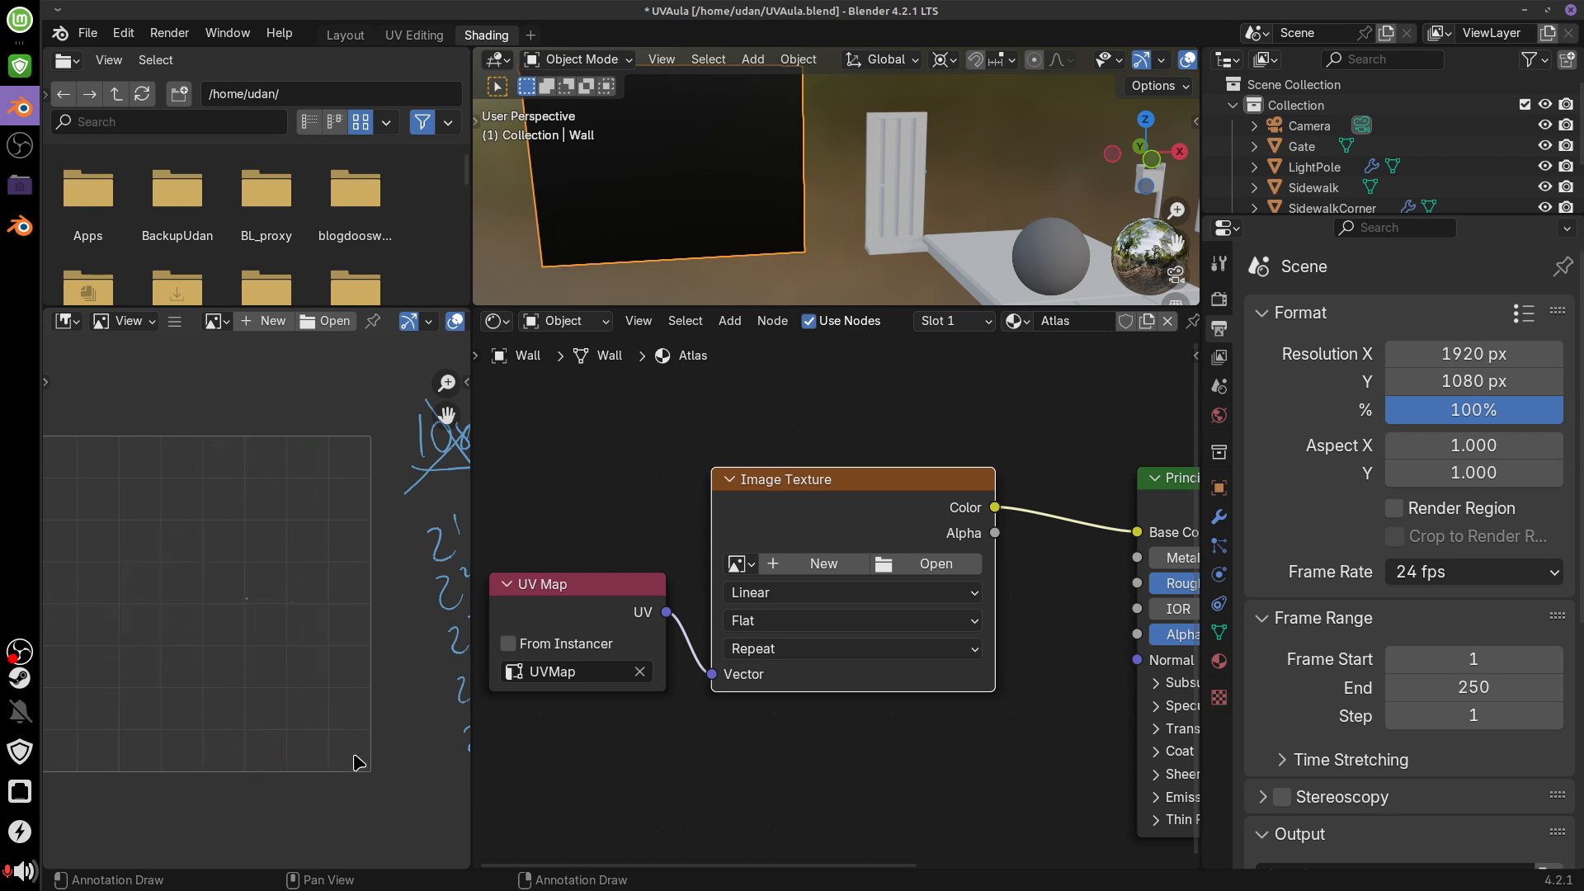
# Review the complete power-of-two list with its boxed "2048" entry next to the whole grid
pyautogui.moveTo(354, 756); pyautogui.dragTo(274, 711, button='middle')
pyautogui.moveTo(950, 715)
pyautogui.mouseDown(button='middle')
pyautogui.moveTo(949, 676)
pyautogui.moveTo(987, 681)
pyautogui.mouseUp(button='middle')
pyautogui.moveTo(357, 696)
pyautogui.mouseDown(button='middle')
pyautogui.moveTo(165, 603)
pyautogui.moveTo(254, 544)
pyautogui.moveTo(273, 450)
pyautogui.mouseUp(button='middle')
pyautogui.moveTo(172, 640)
pyautogui.mouseDown()
pyautogui.moveTo(181, 701)
pyautogui.moveTo(326, 678)
pyautogui.moveTo(314, 603)
pyautogui.mouseUp()
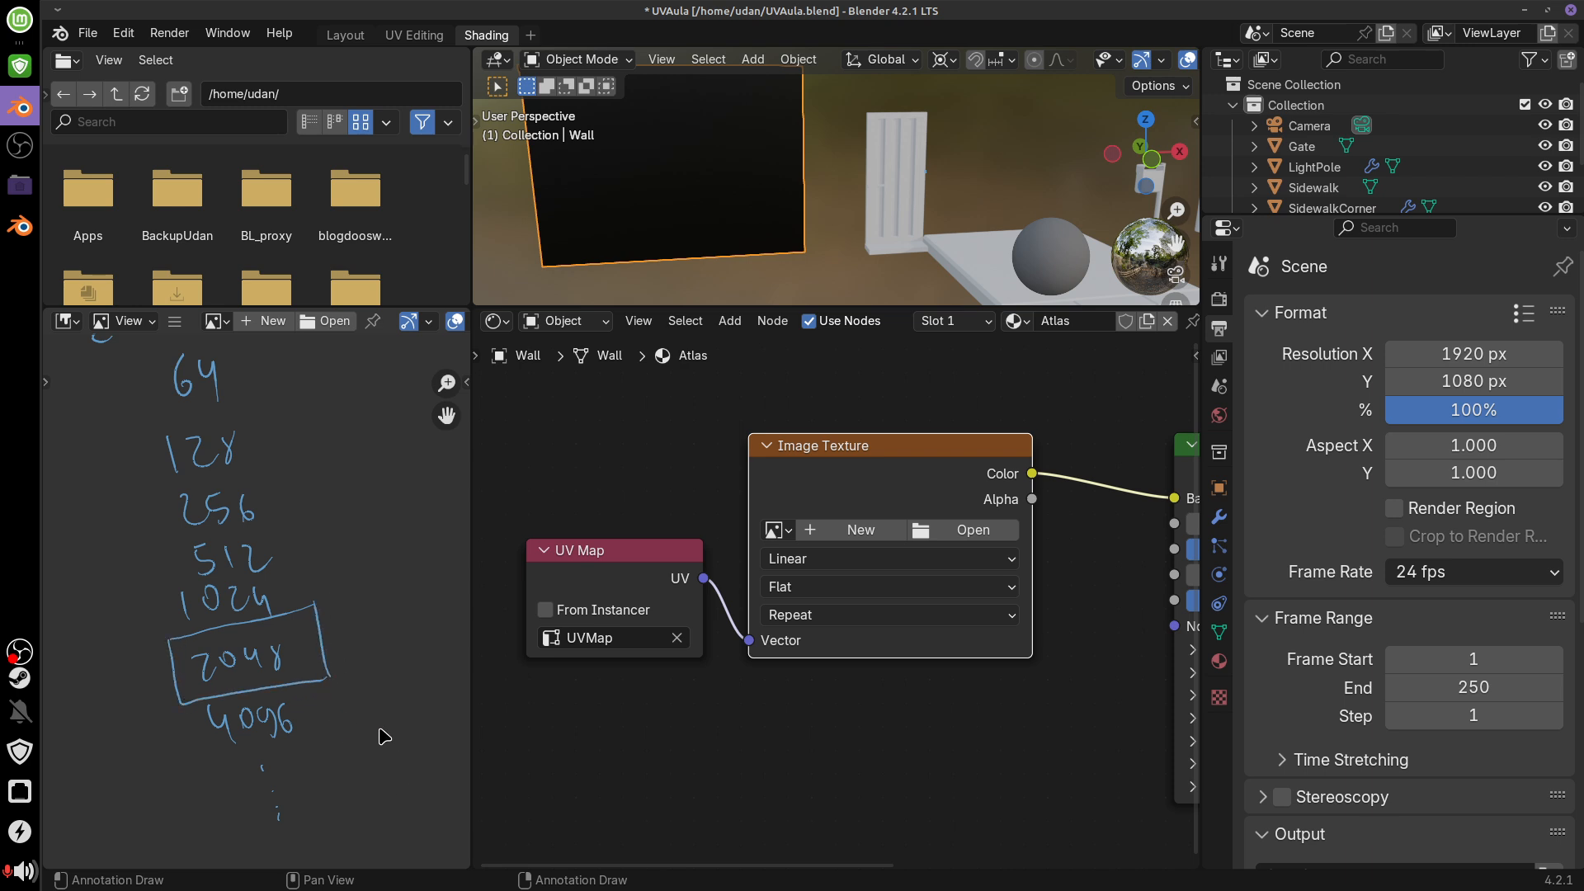
pyautogui.scroll(-4, 382, 721)
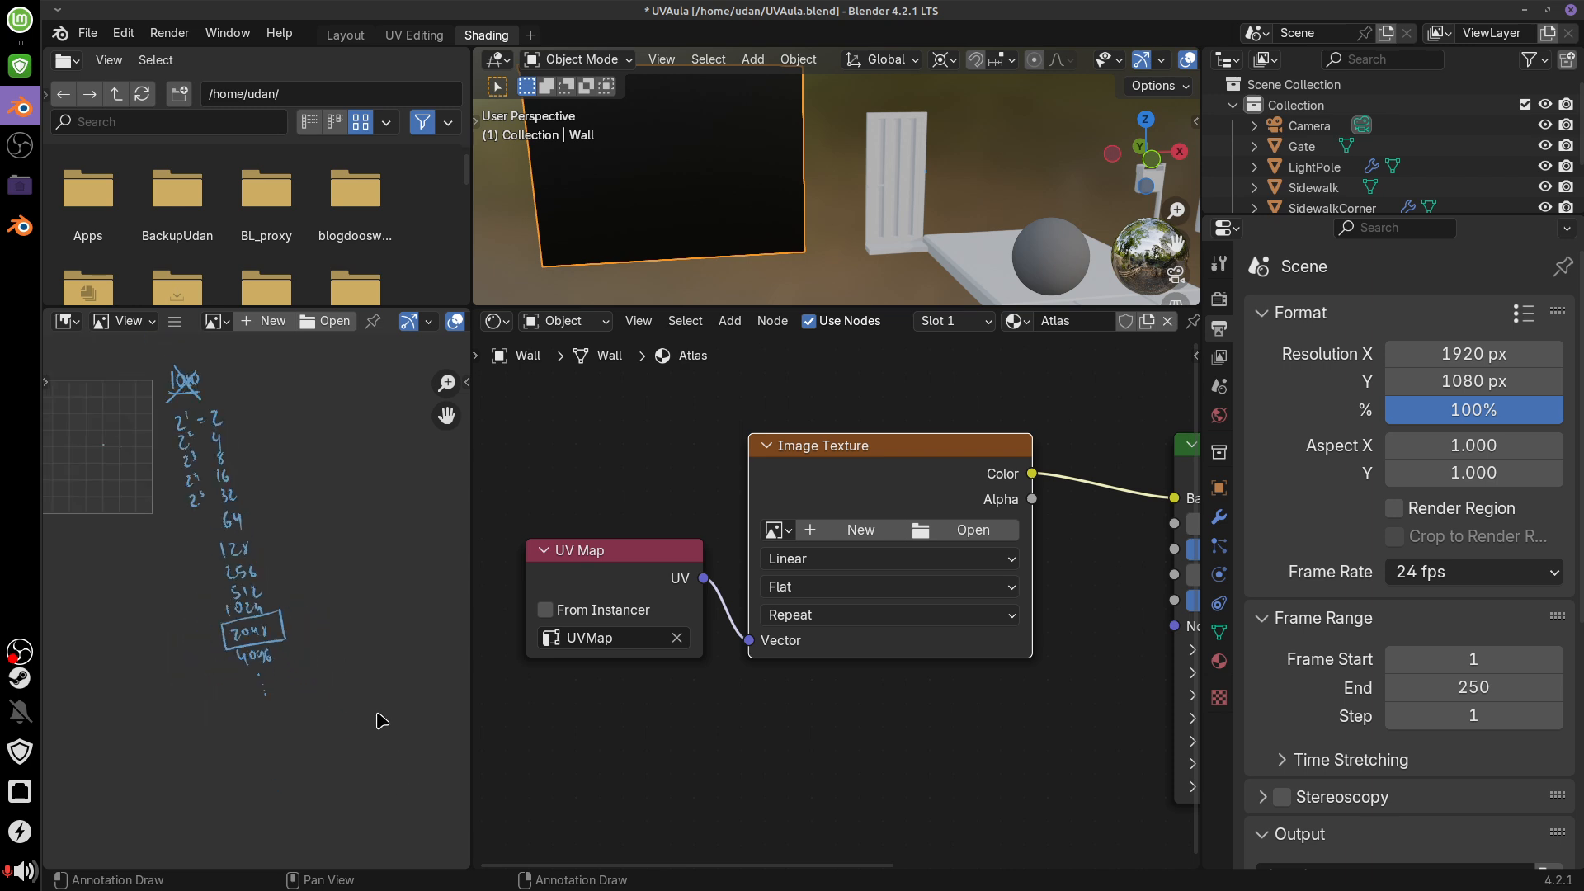
pyautogui.moveTo(340, 555)
pyautogui.mouseDown(button='middle')
pyautogui.moveTo(389, 619)
pyautogui.moveTo(448, 648)
pyautogui.mouseUp(button='middle')
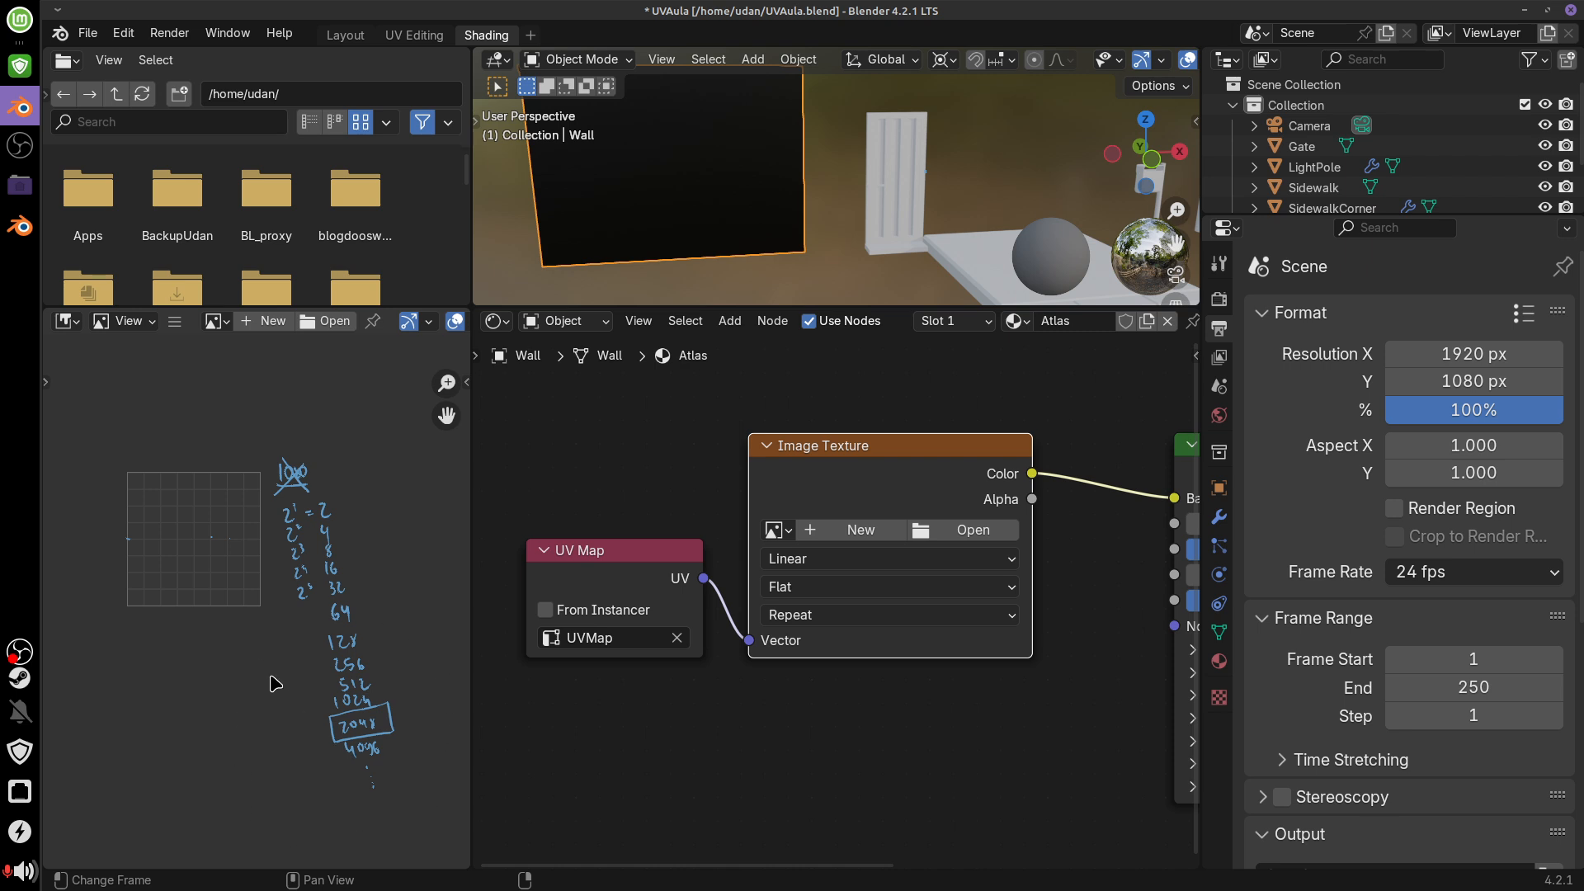
# Write "2048" above "4096" below the grid, bracket the pair with strokes, and erase all the handwriting
pyautogui.moveTo(130, 684); pyautogui.dragTo(180, 692)
pyautogui.moveTo(196, 670); pyautogui.dragTo(195, 671)
pyautogui.moveTo(122, 674); pyautogui.dragTo(114, 717)
pyautogui.moveTo(151, 714)
pyautogui.mouseDown()
pyautogui.moveTo(159, 739)
pyautogui.moveTo(173, 717)
pyautogui.moveTo(189, 740)
pyautogui.moveTo(203, 719)
pyautogui.mouseUp()
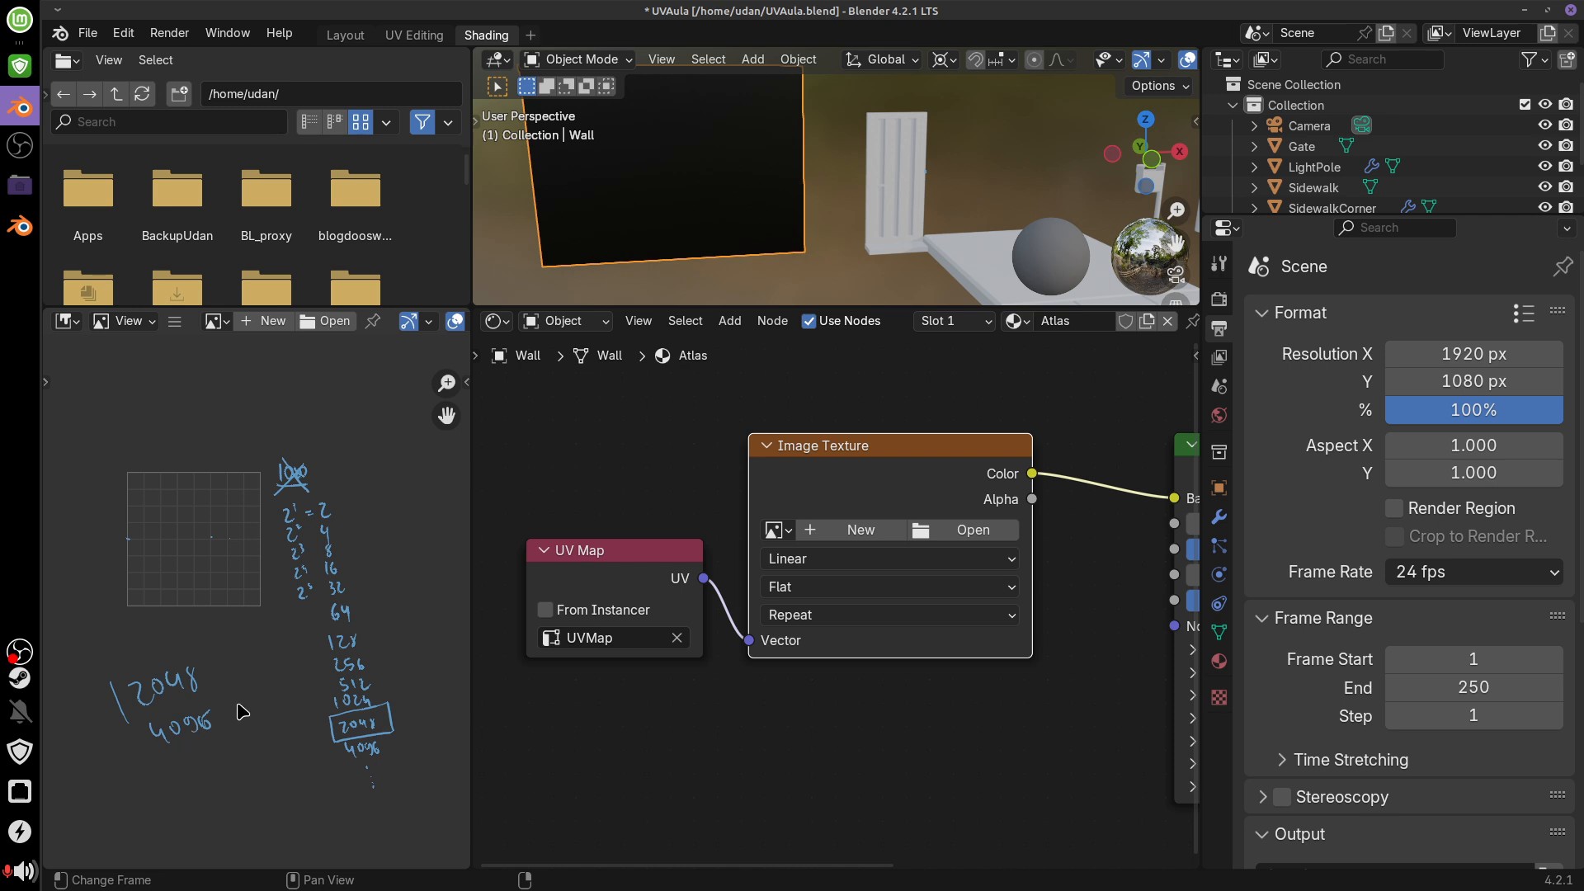
pyautogui.moveTo(235, 711); pyautogui.dragTo(214, 688)
pyautogui.moveTo(219, 665); pyautogui.dragTo(238, 728)
pyautogui.moveTo(176, 680)
pyautogui.mouseDown(button='right')
pyautogui.moveTo(164, 736)
pyautogui.moveTo(329, 665)
pyautogui.moveTo(377, 789)
pyautogui.moveTo(305, 471)
pyautogui.mouseUp(button='right')
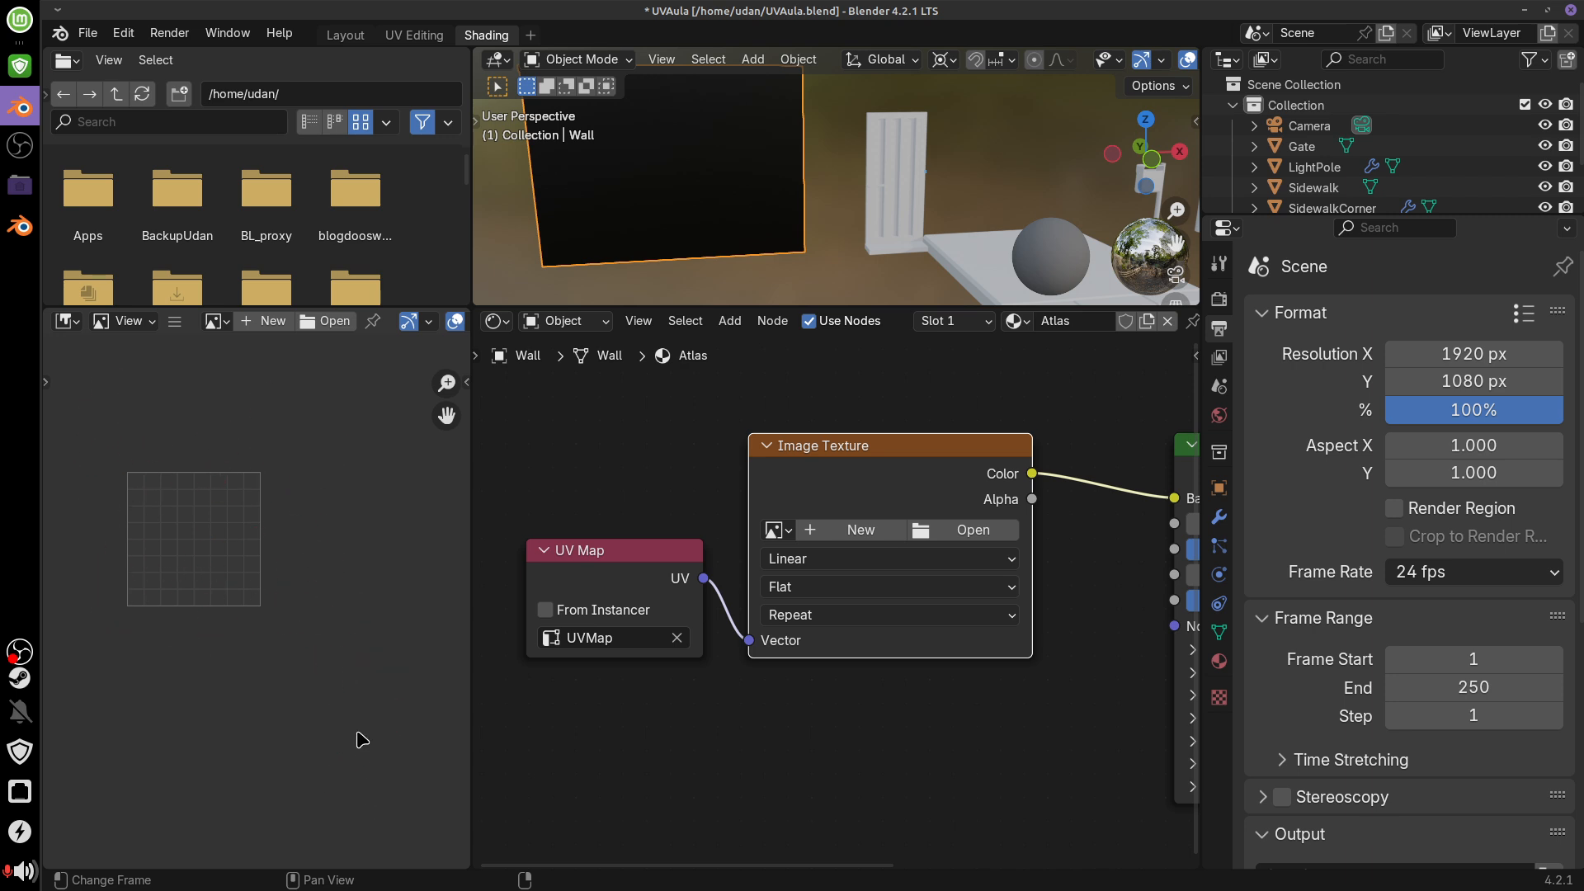
# Start a new image for the Image Texture node, named AtlasColor, with a width and height of 2048 px
pyautogui.click(861, 529)
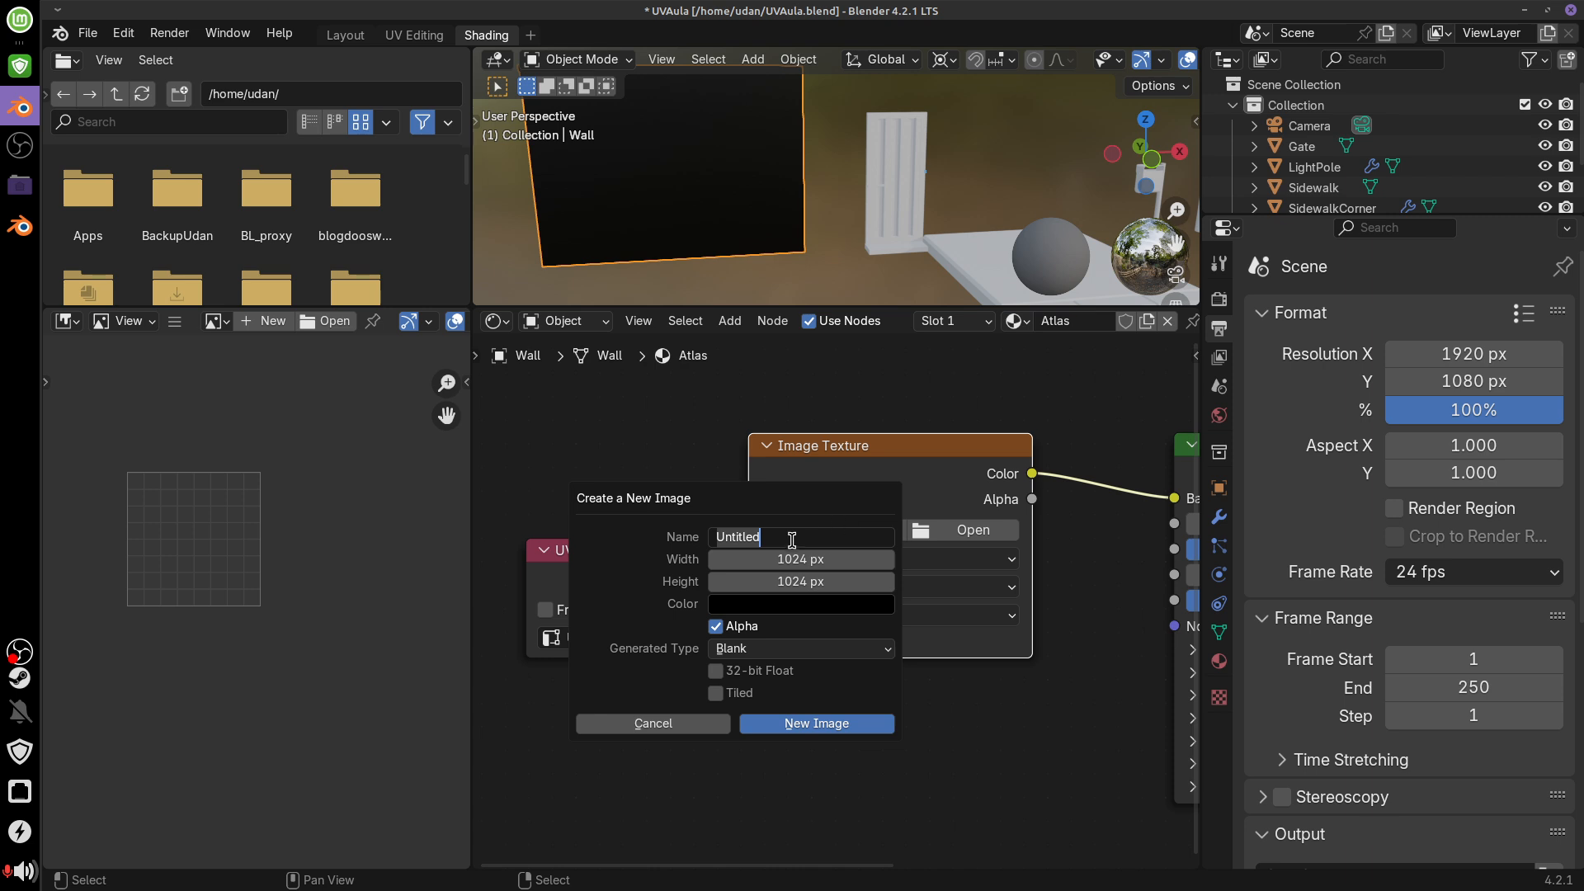
pyautogui.write('A')
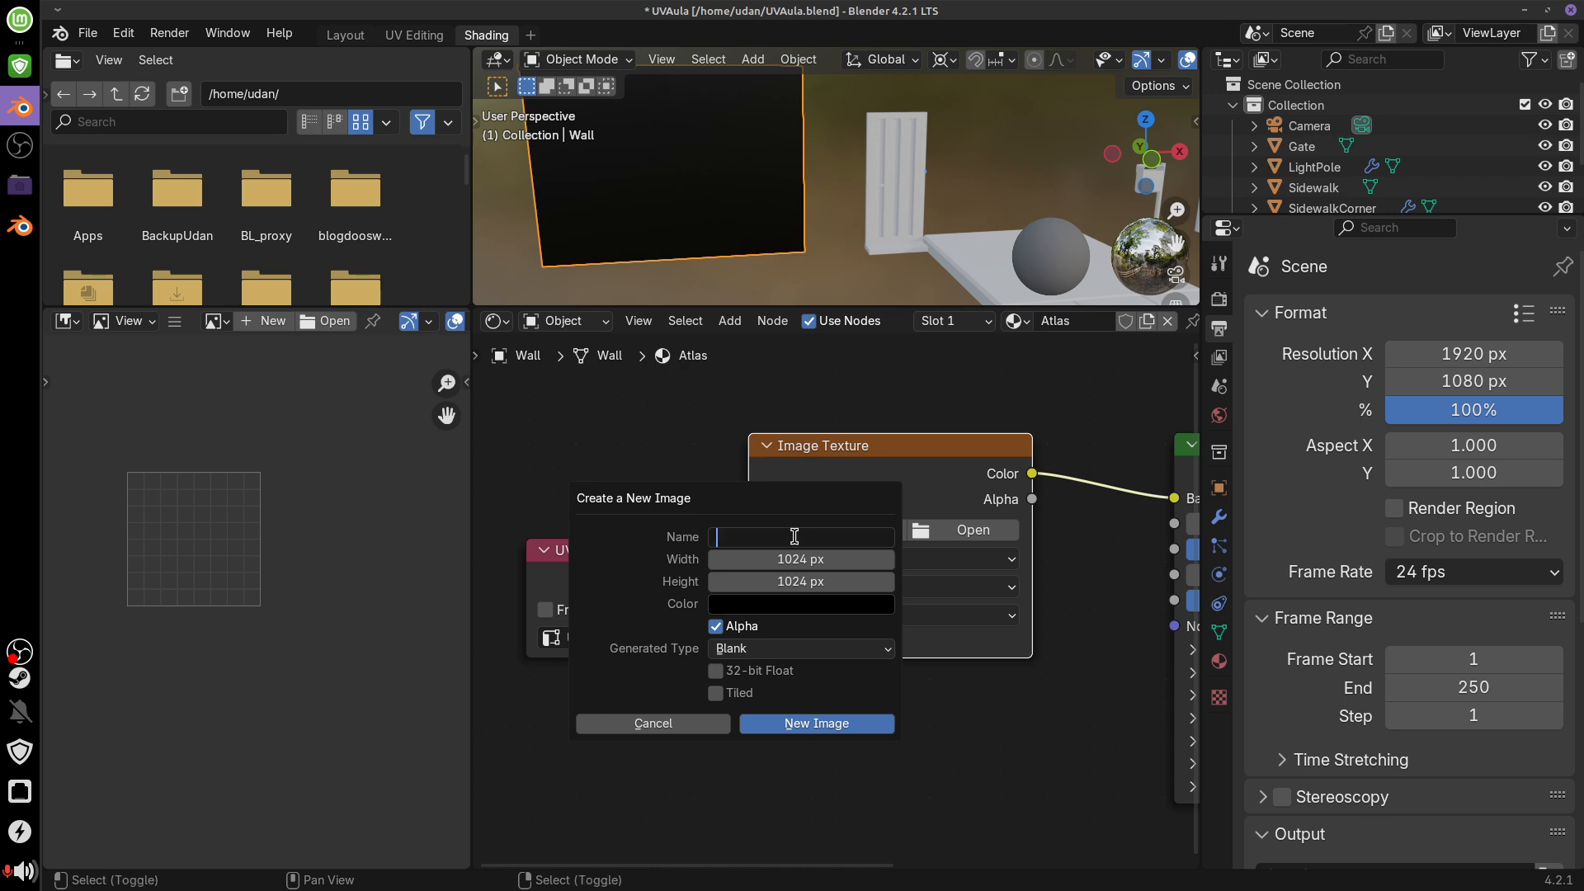
pyautogui.write('tlasColor')
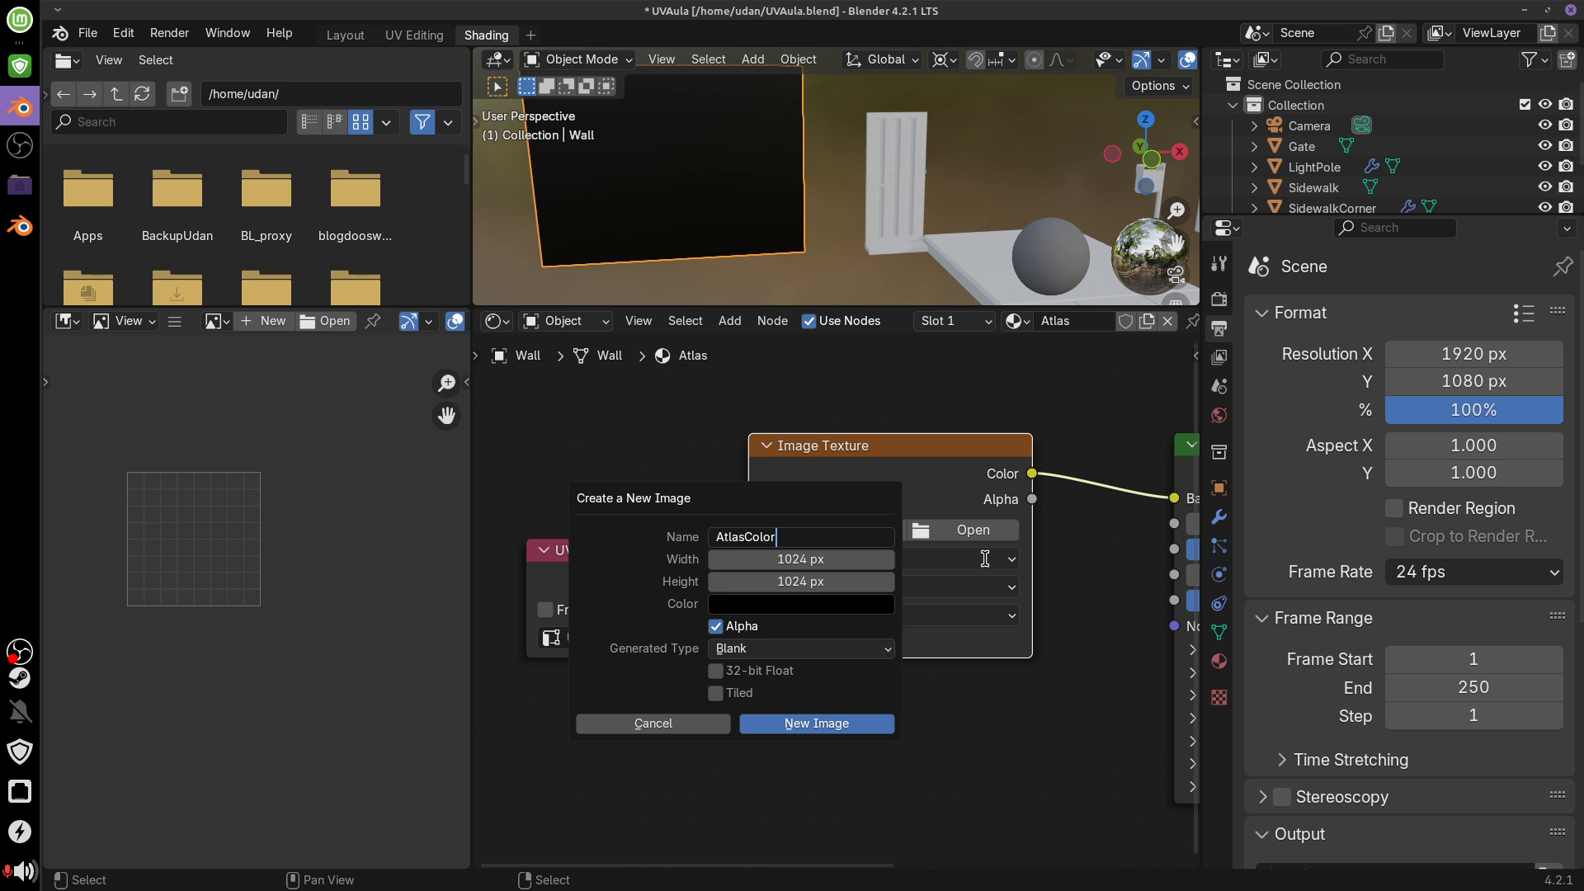
pyautogui.click(818, 565)
pyautogui.click(814, 555)
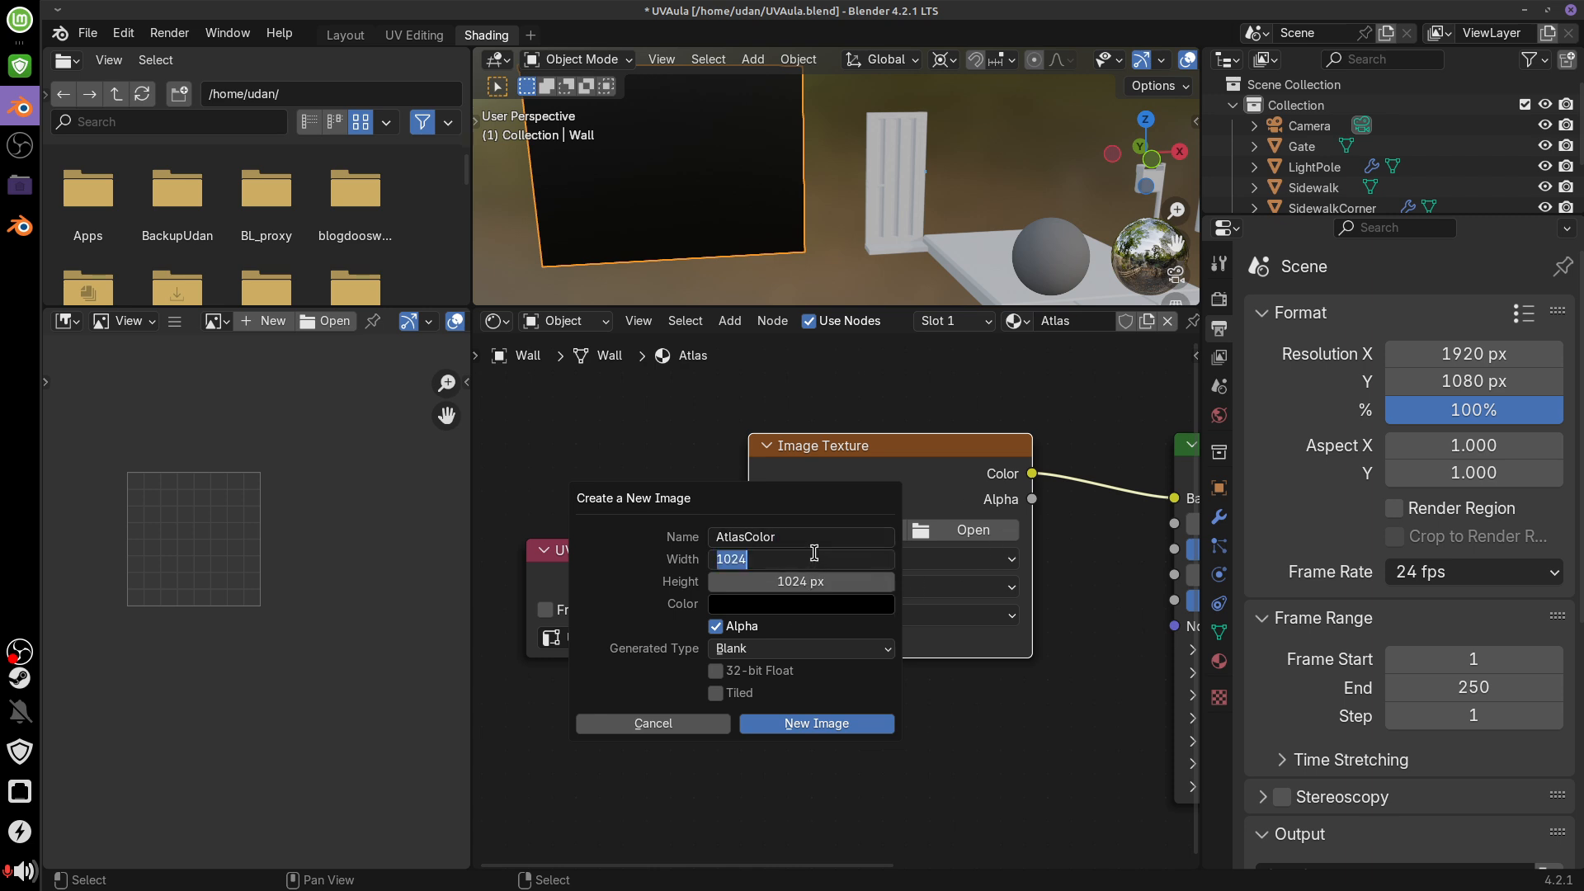
pyautogui.write('2048')
pyautogui.press('Tab')
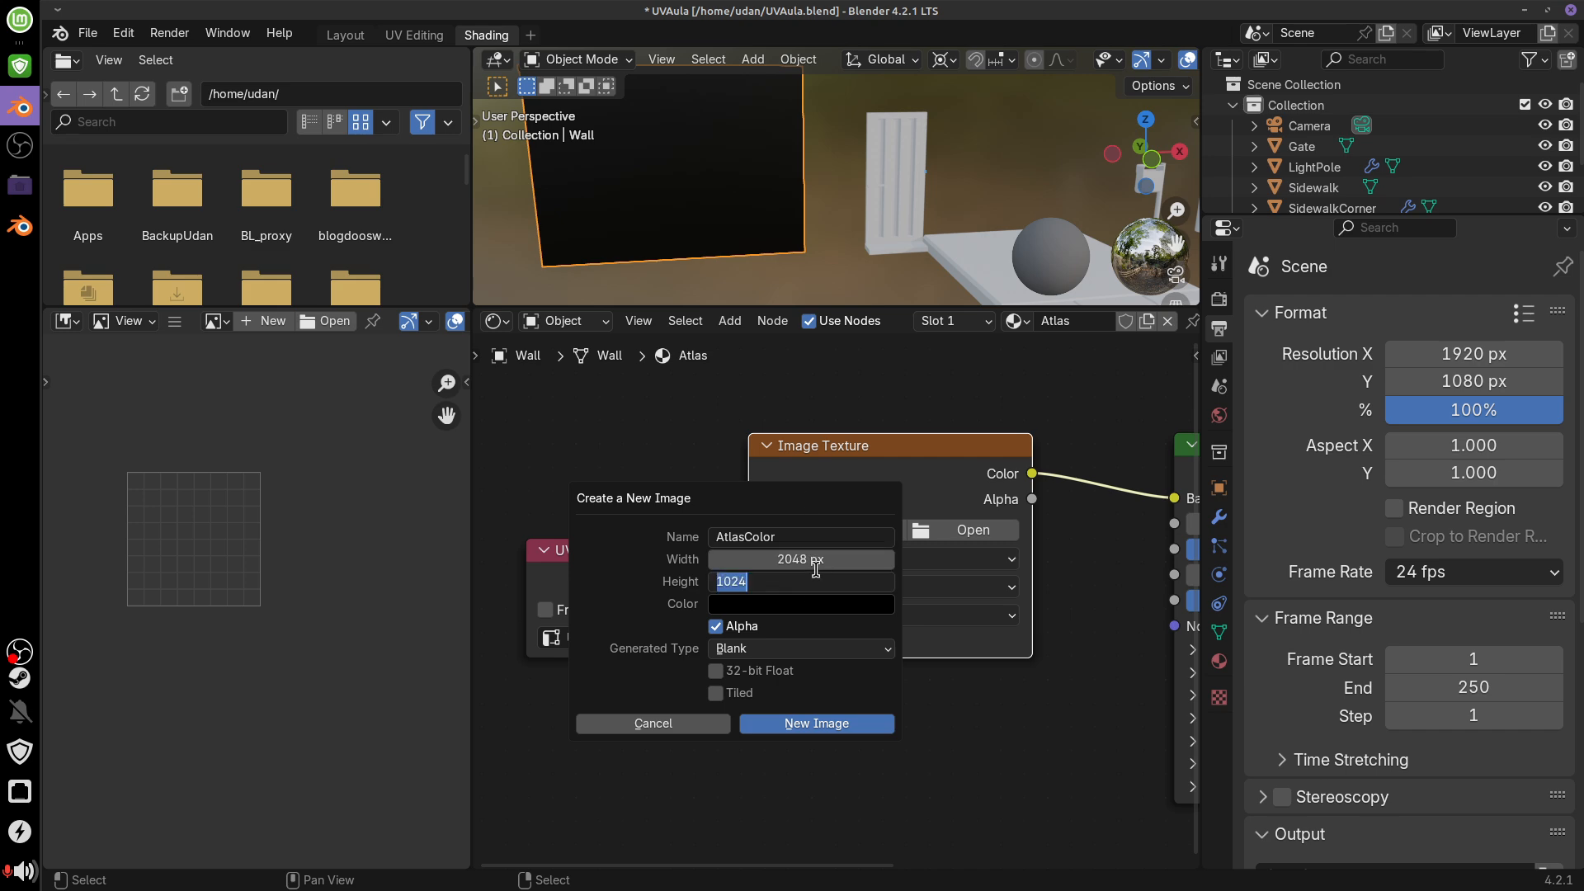
pyautogui.write('2048')
pyautogui.press('Return')
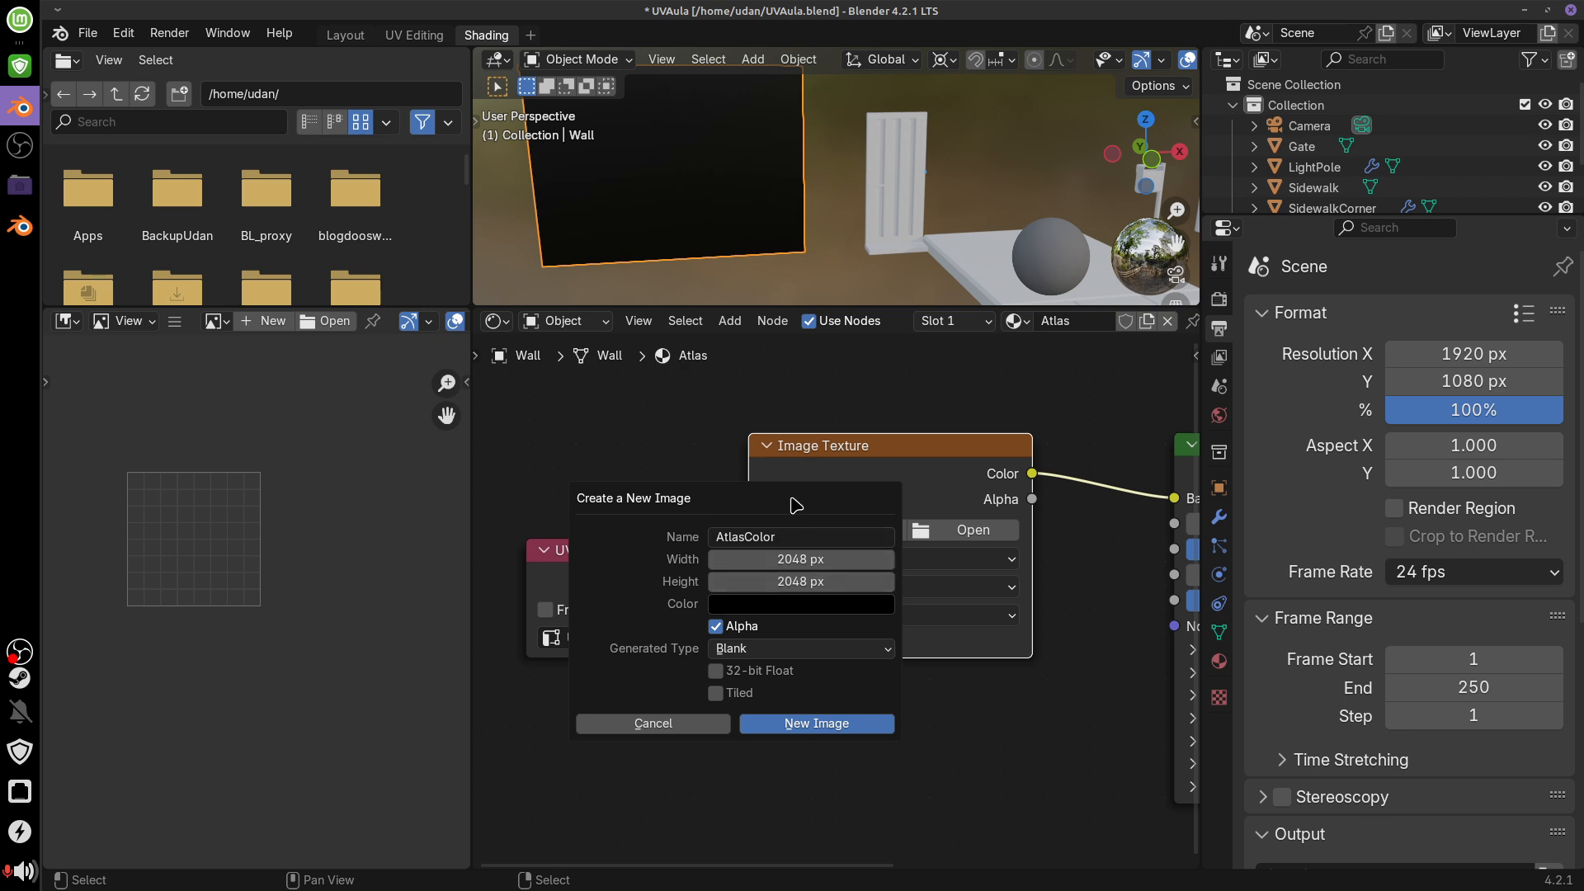
# Set the image's generated type to Color Grid and create it as the wall's texture
pyautogui.moveTo(798, 501); pyautogui.dragTo(807, 518)
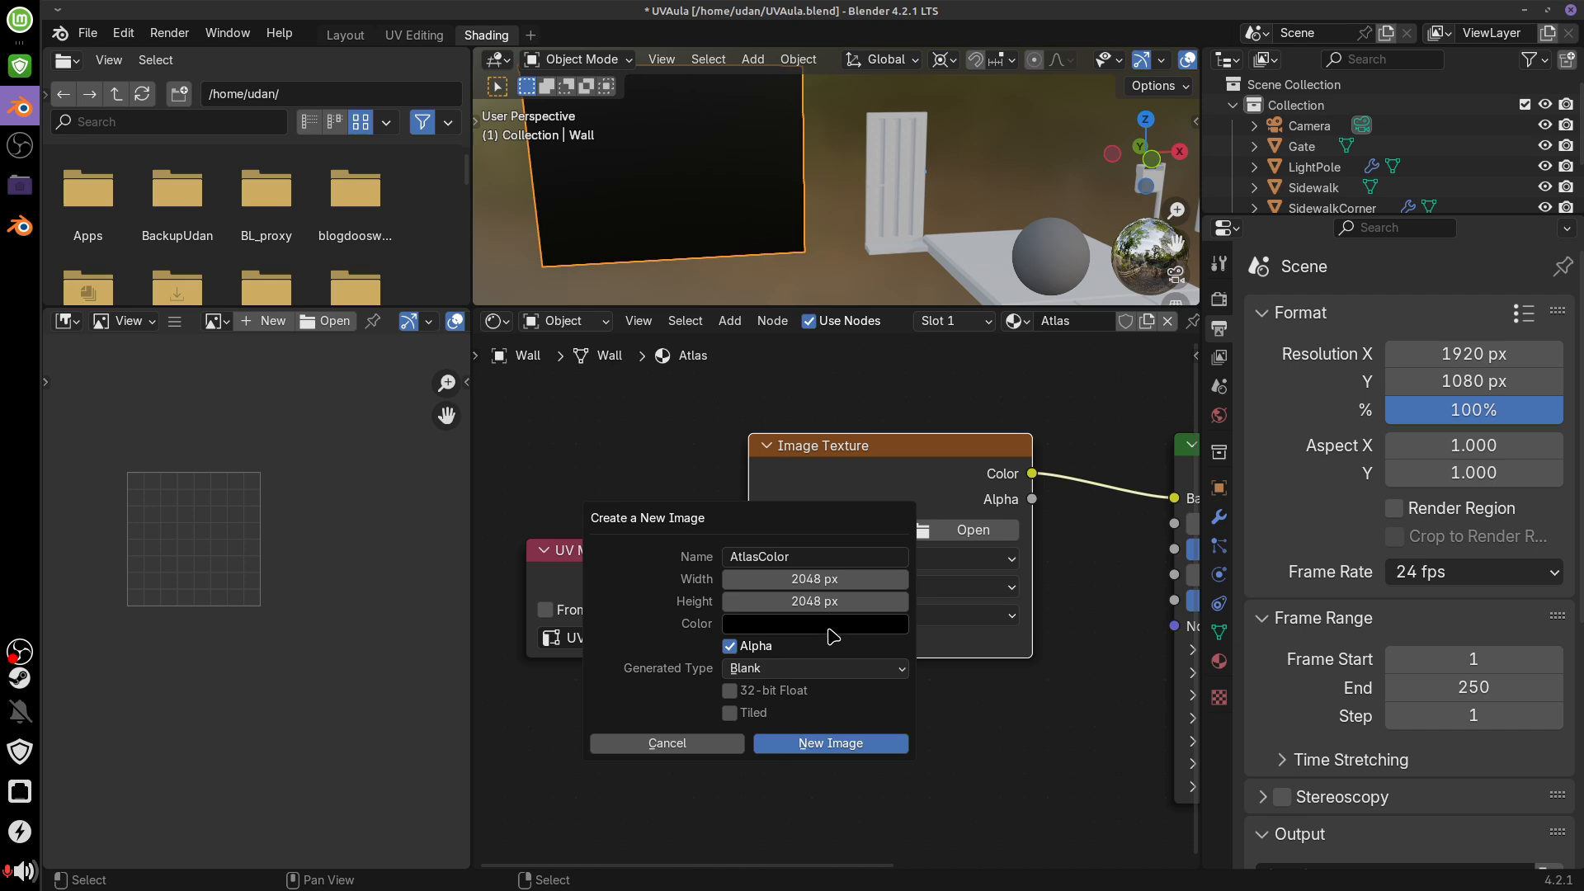
pyautogui.click(828, 670)
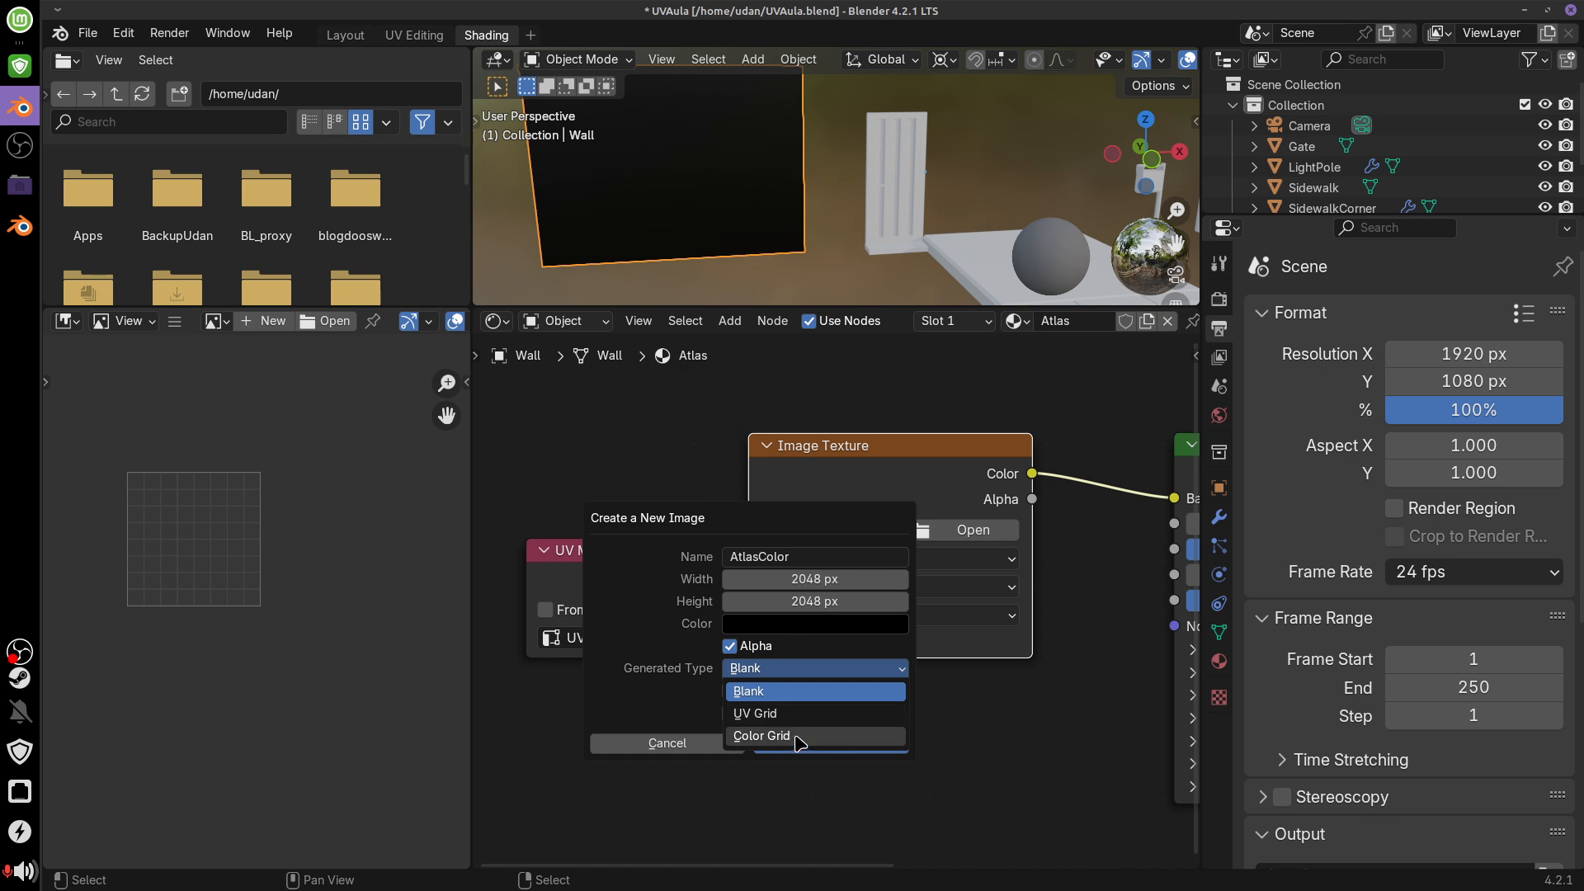
pyautogui.click(798, 737)
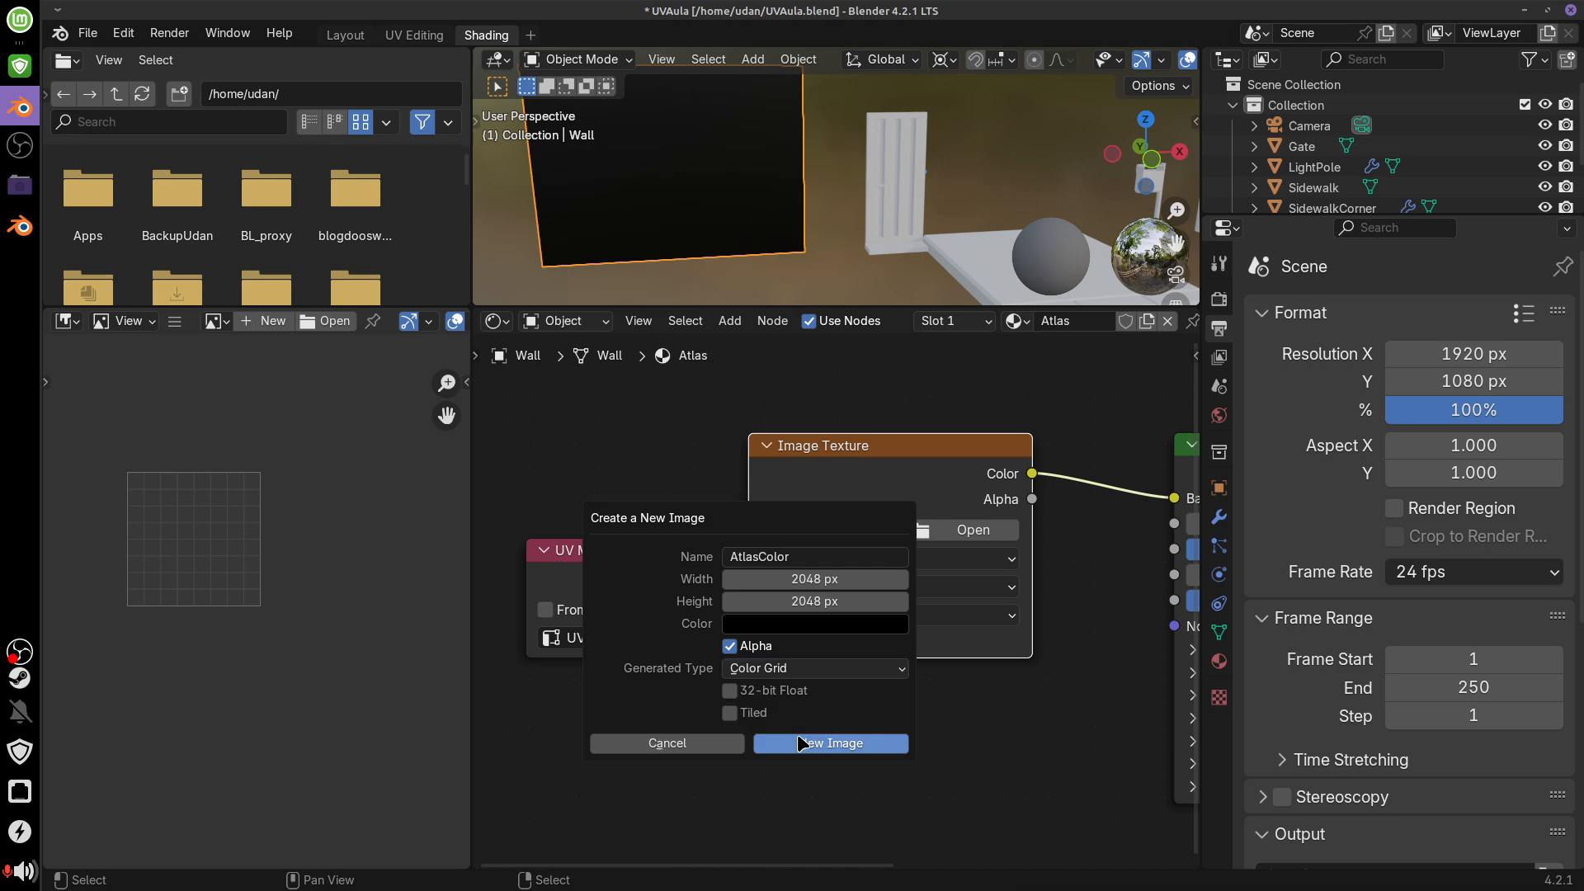
pyautogui.click(862, 746)
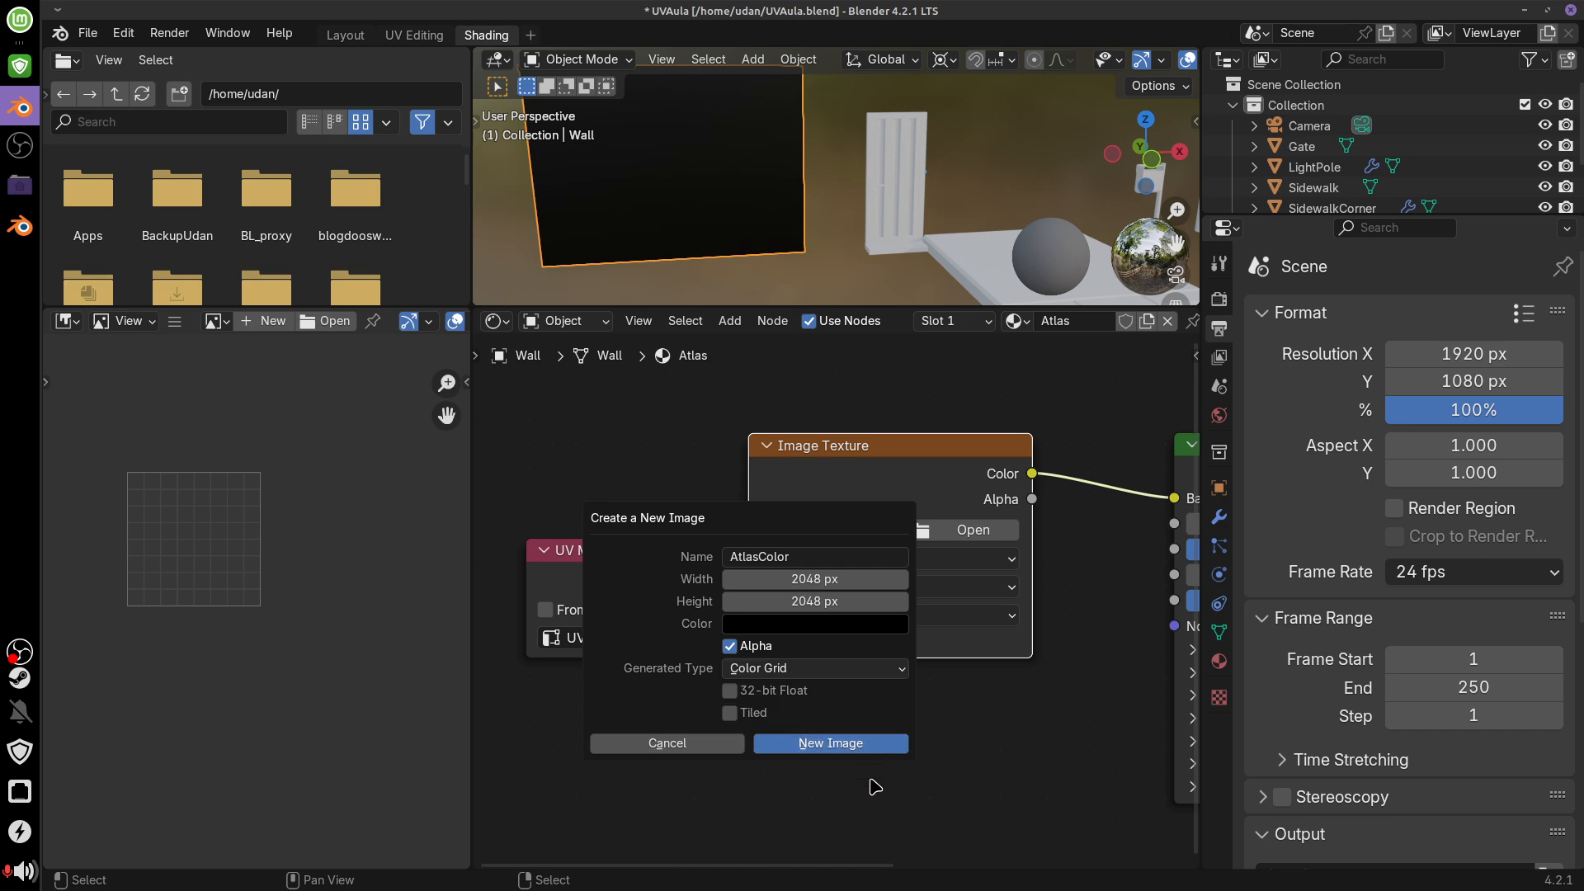
pyautogui.moveTo(792, 140); pyautogui.dragTo(883, 169, button='middle')
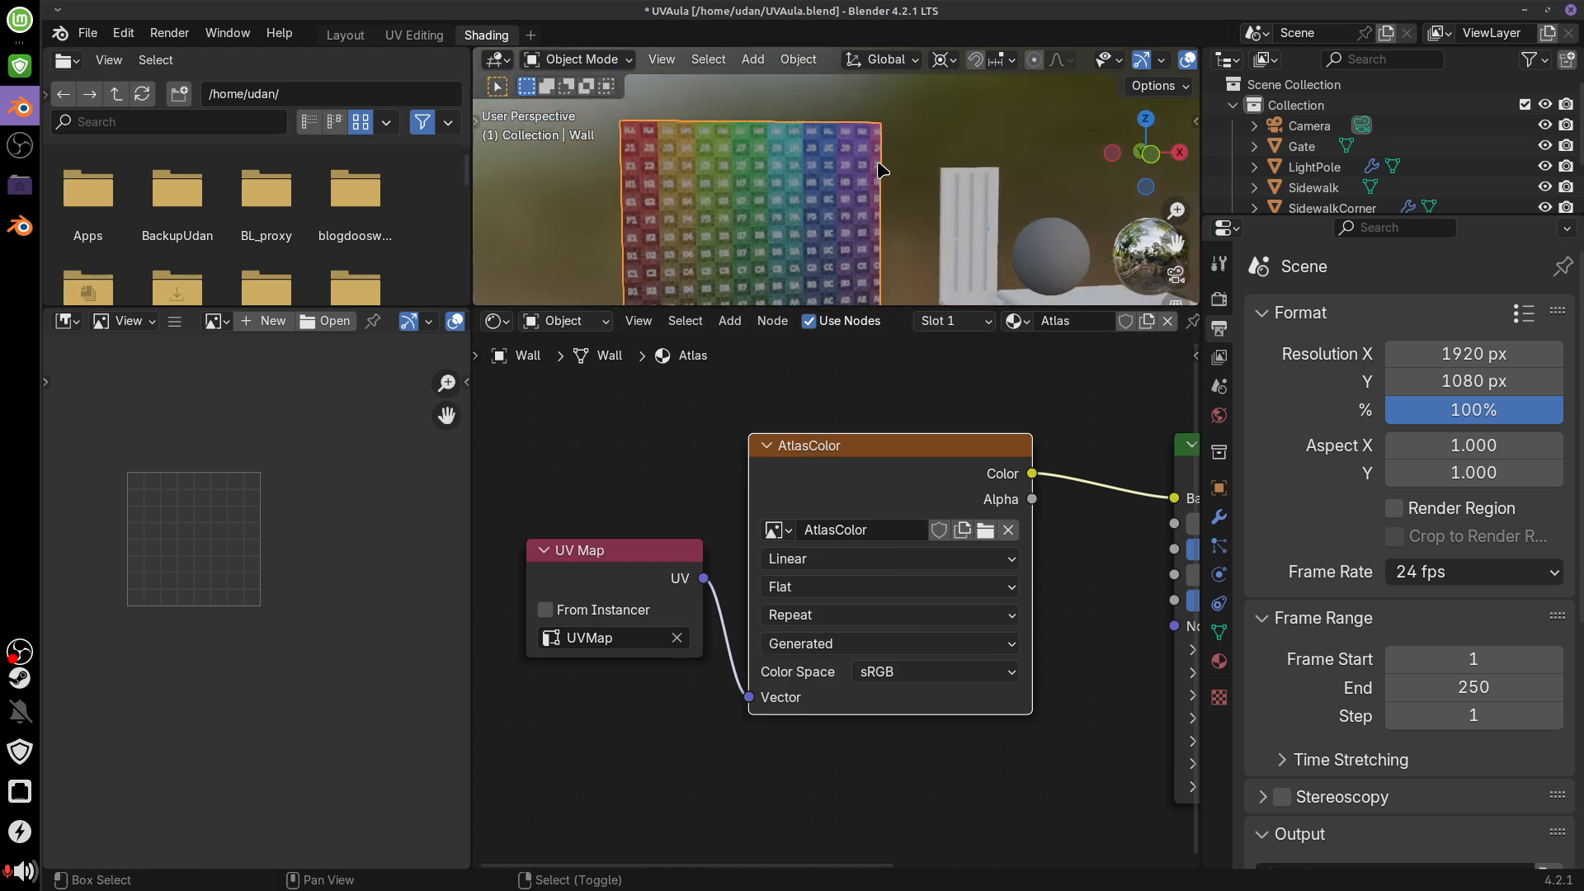
pyautogui.scroll(5, 875, 195)
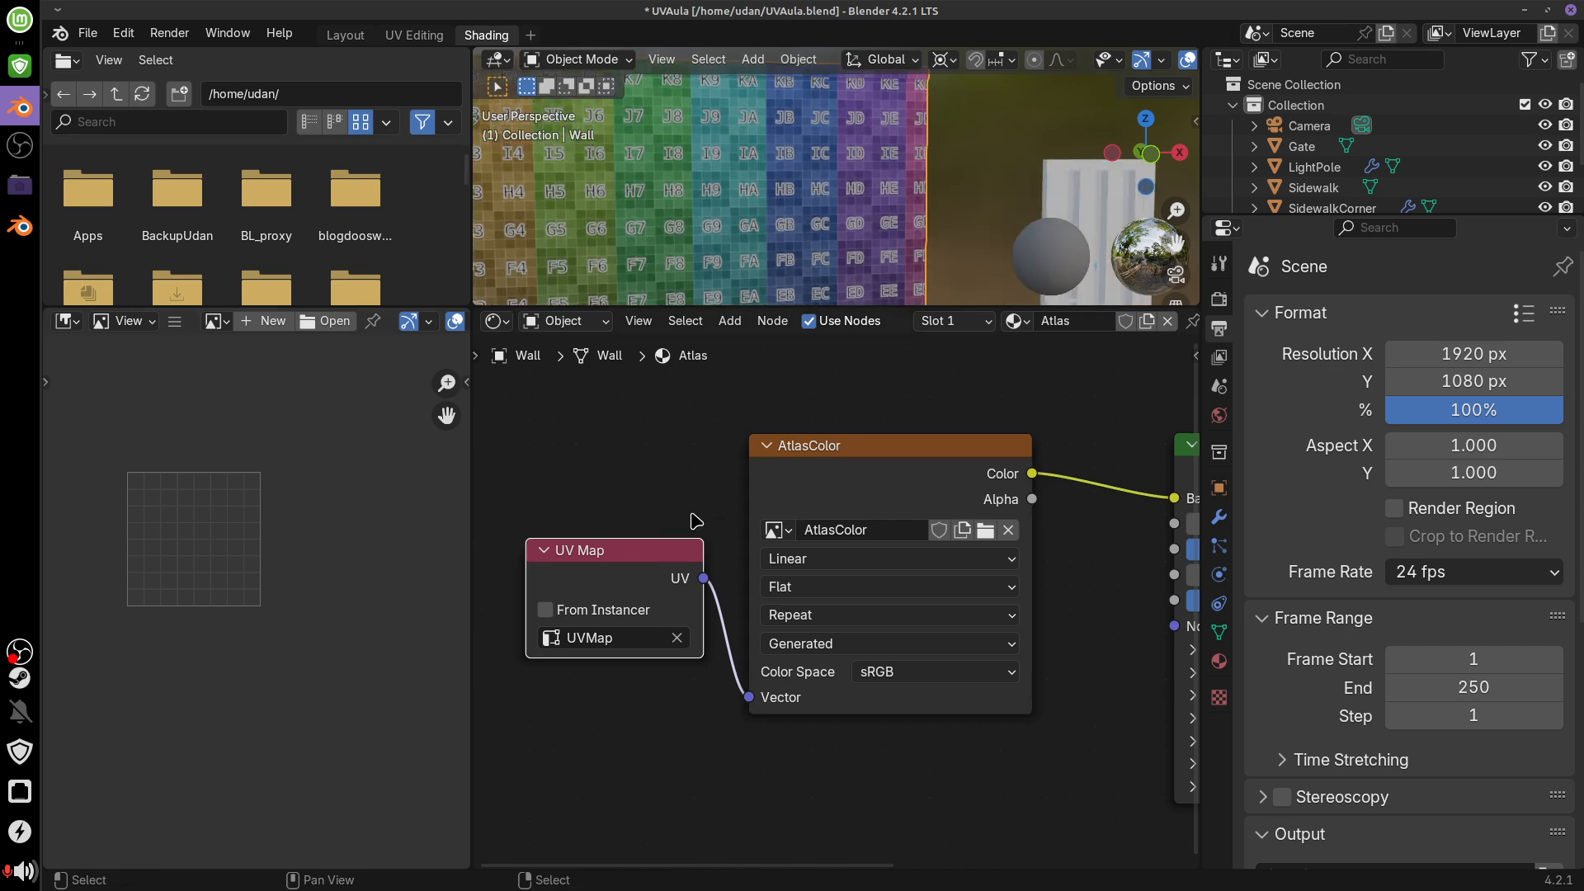
# Display the AtlasColor image in the image editor
pyautogui.click(221, 321)
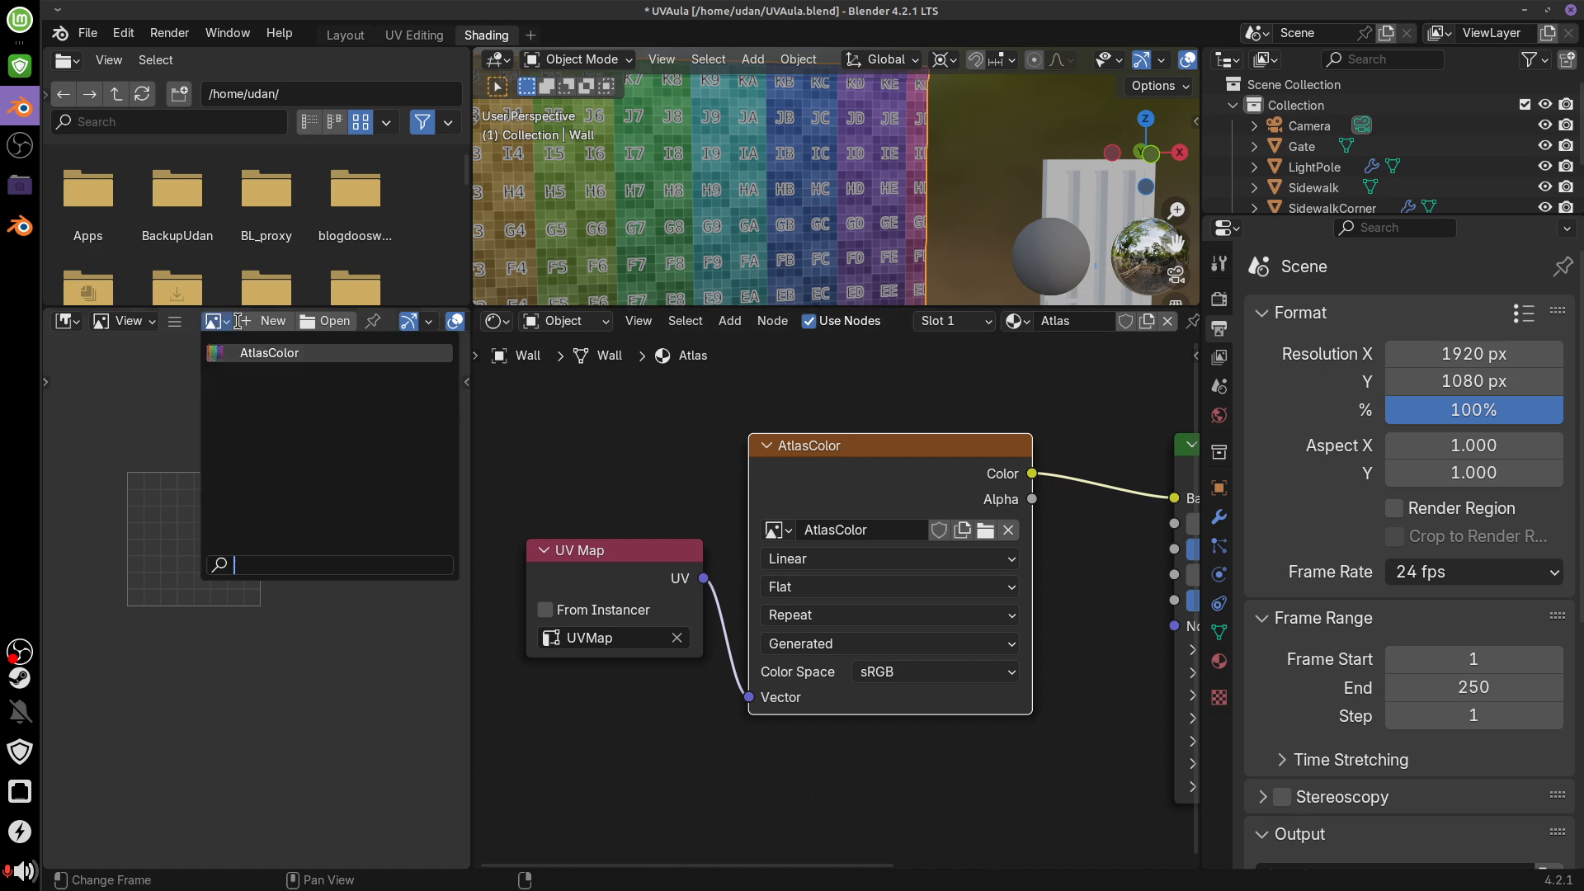
pyautogui.click(319, 349)
pyautogui.scroll(-5, 340, 586)
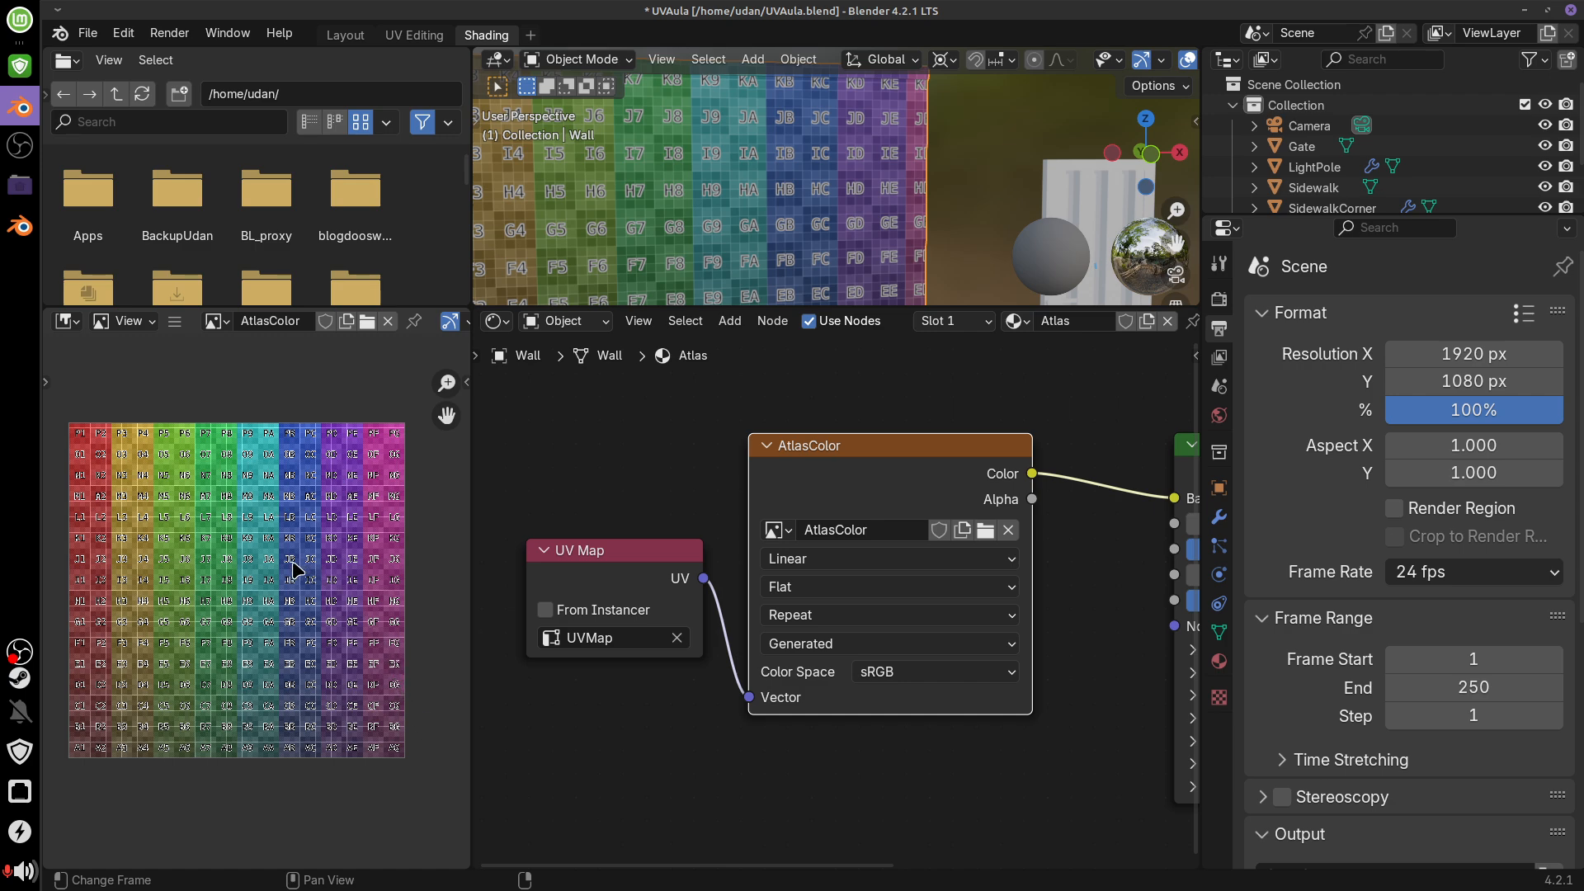
# Examine the corner of the AtlasColor grid around cell P1 up close, down to its individual pixels
pyautogui.scroll(7, 294, 569)
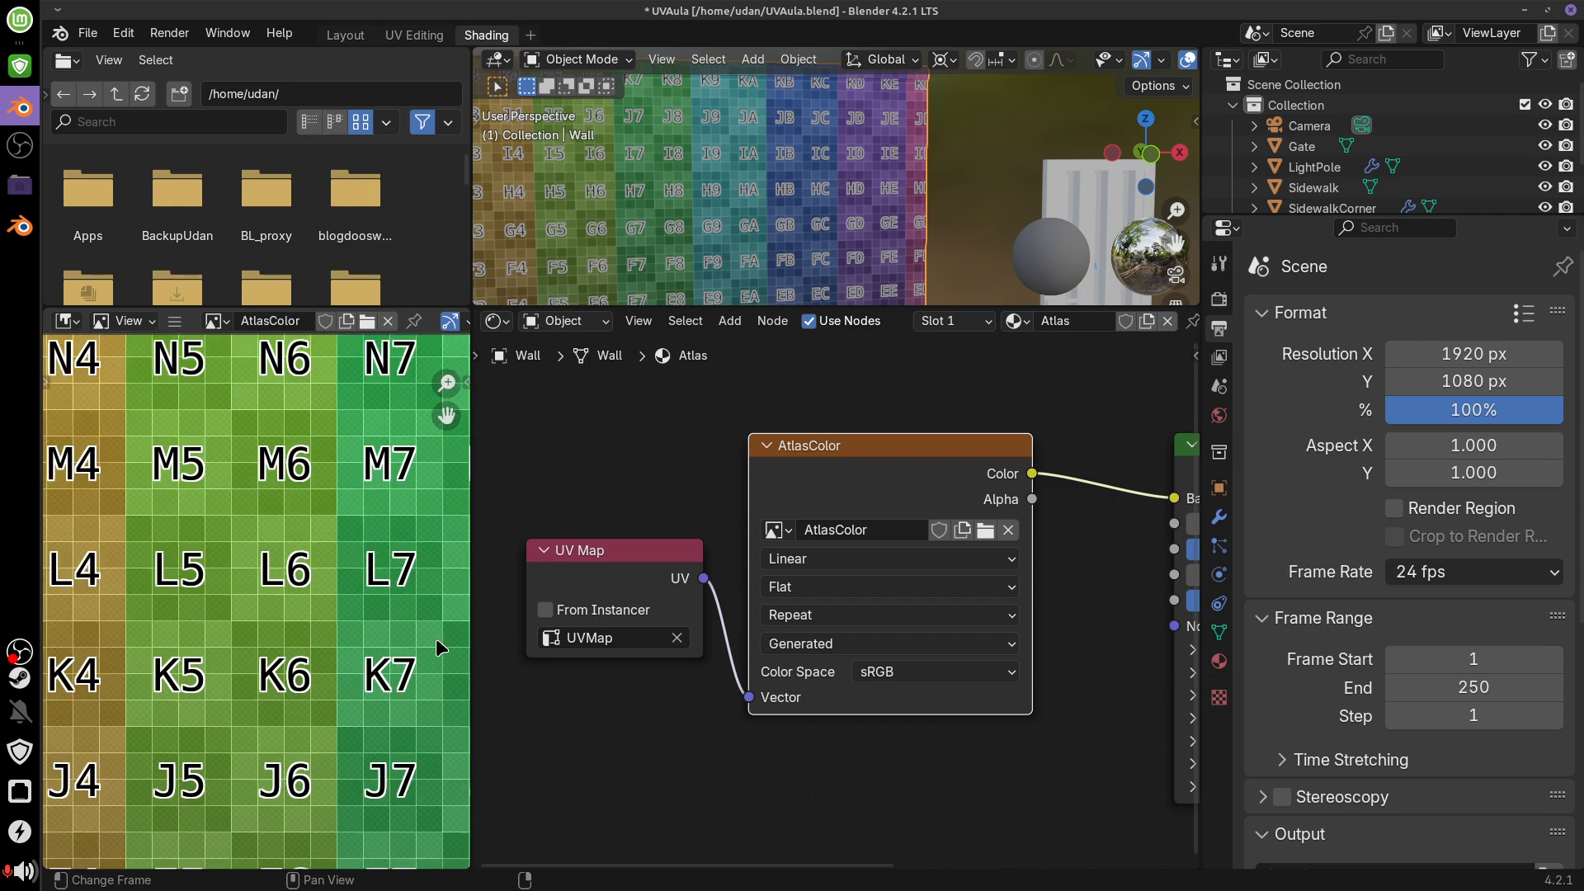
pyautogui.moveTo(179, 378); pyautogui.dragTo(323, 493, button='middle')
pyautogui.scroll(3, 247, 460)
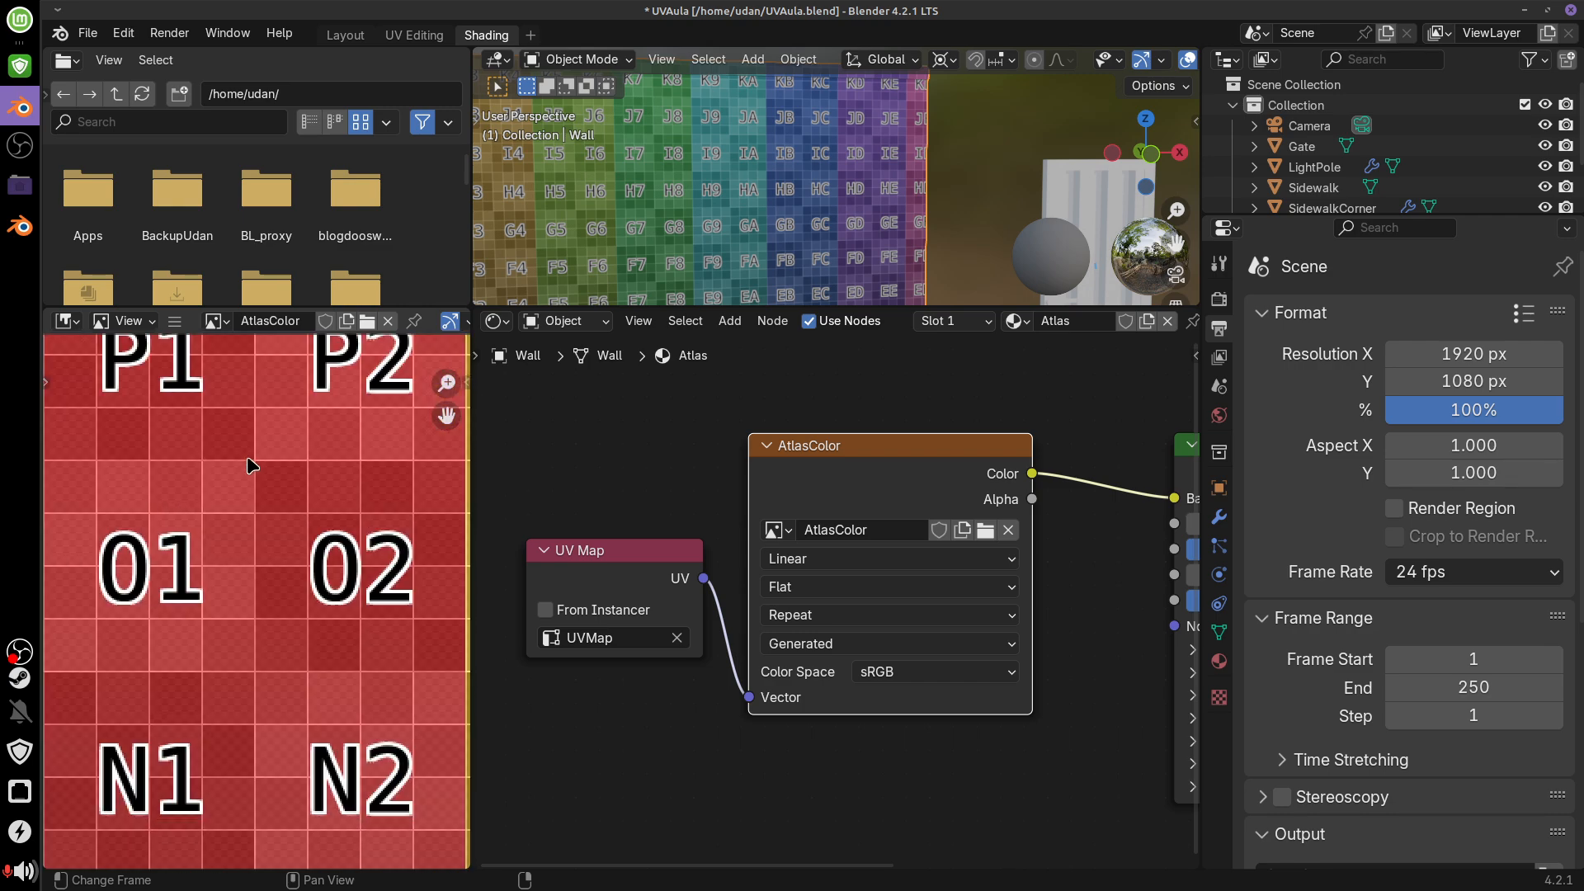
pyautogui.moveTo(216, 434); pyautogui.dragTo(370, 659, button='middle')
pyautogui.scroll(4, 370, 659)
pyautogui.moveTo(205, 415); pyautogui.dragTo(279, 685, button='middle')
pyautogui.scroll(3, 227, 556)
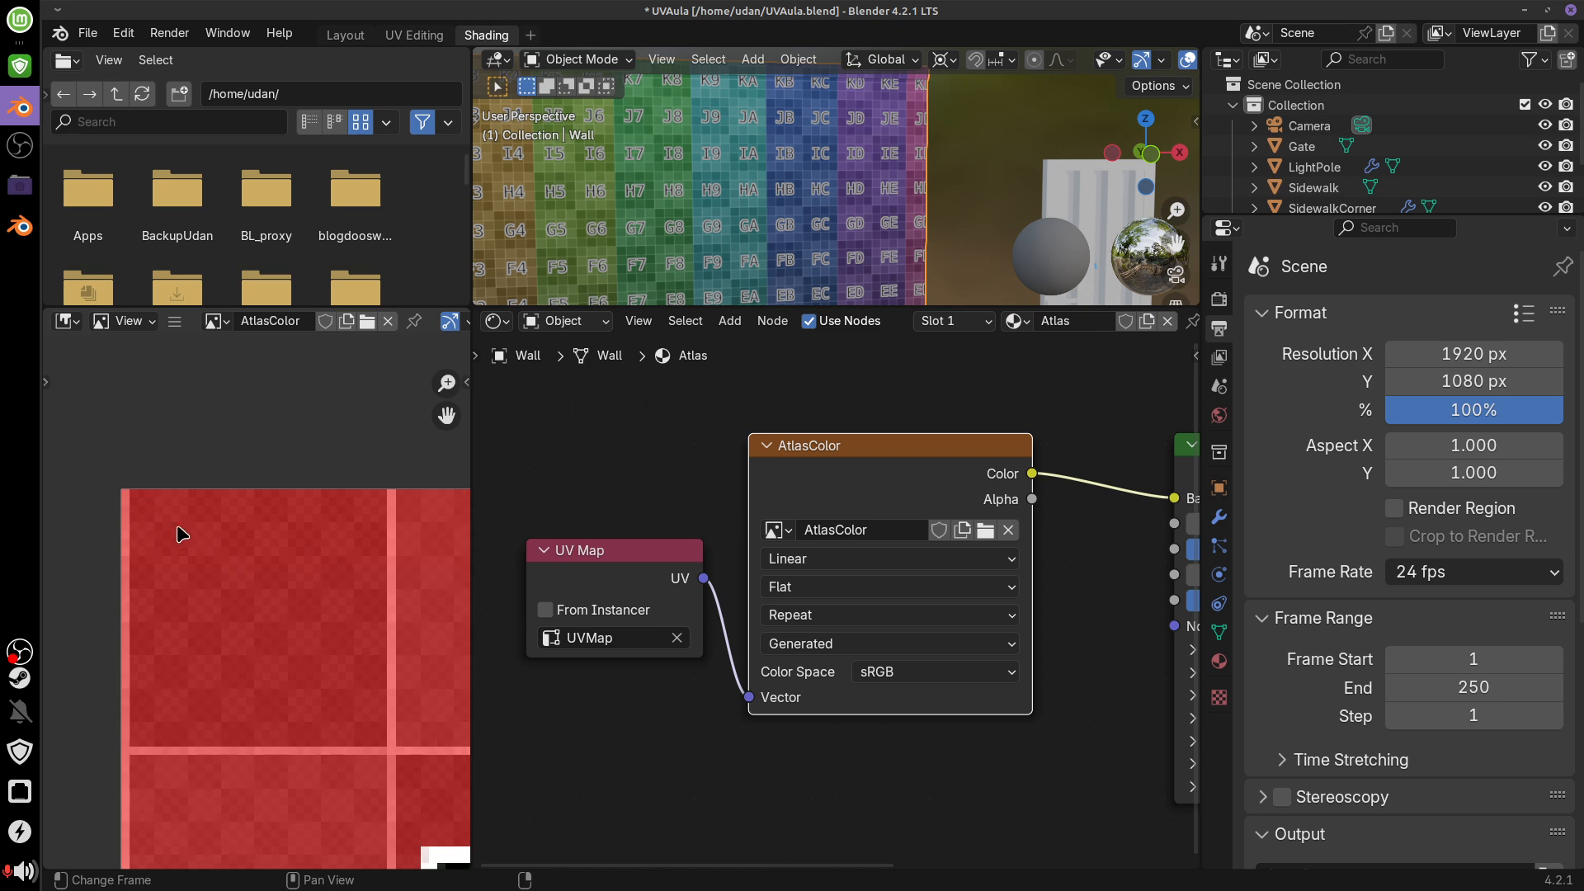
pyautogui.scroll(-7, 272, 543)
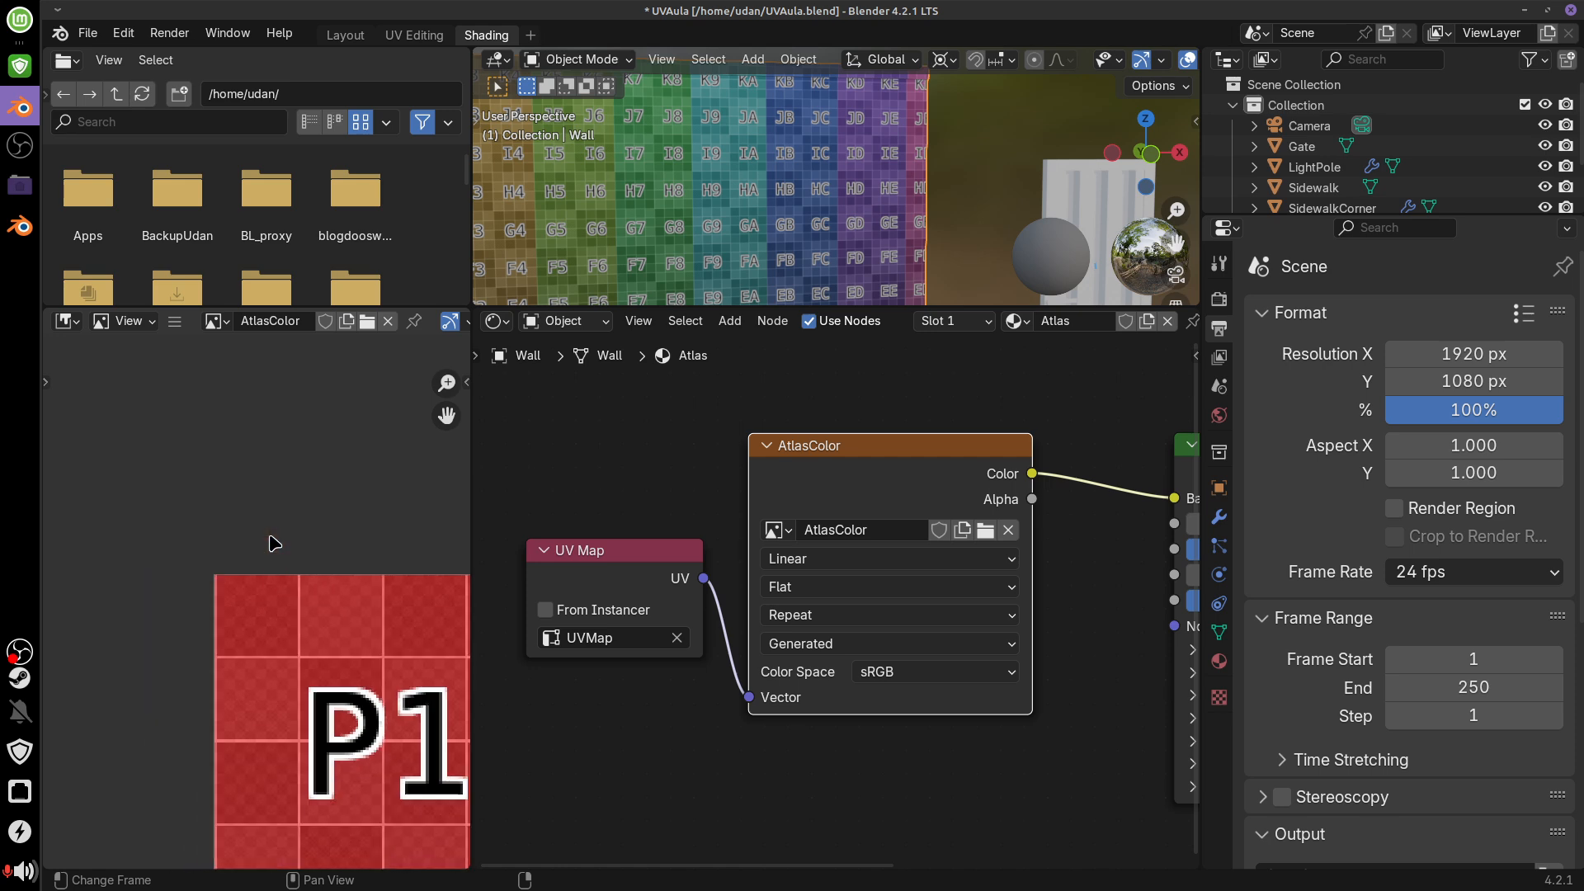
pyautogui.moveTo(412, 728); pyautogui.dragTo(305, 554, button='middle')
pyautogui.scroll(-1, 332, 560)
pyautogui.scroll(-4, 333, 560)
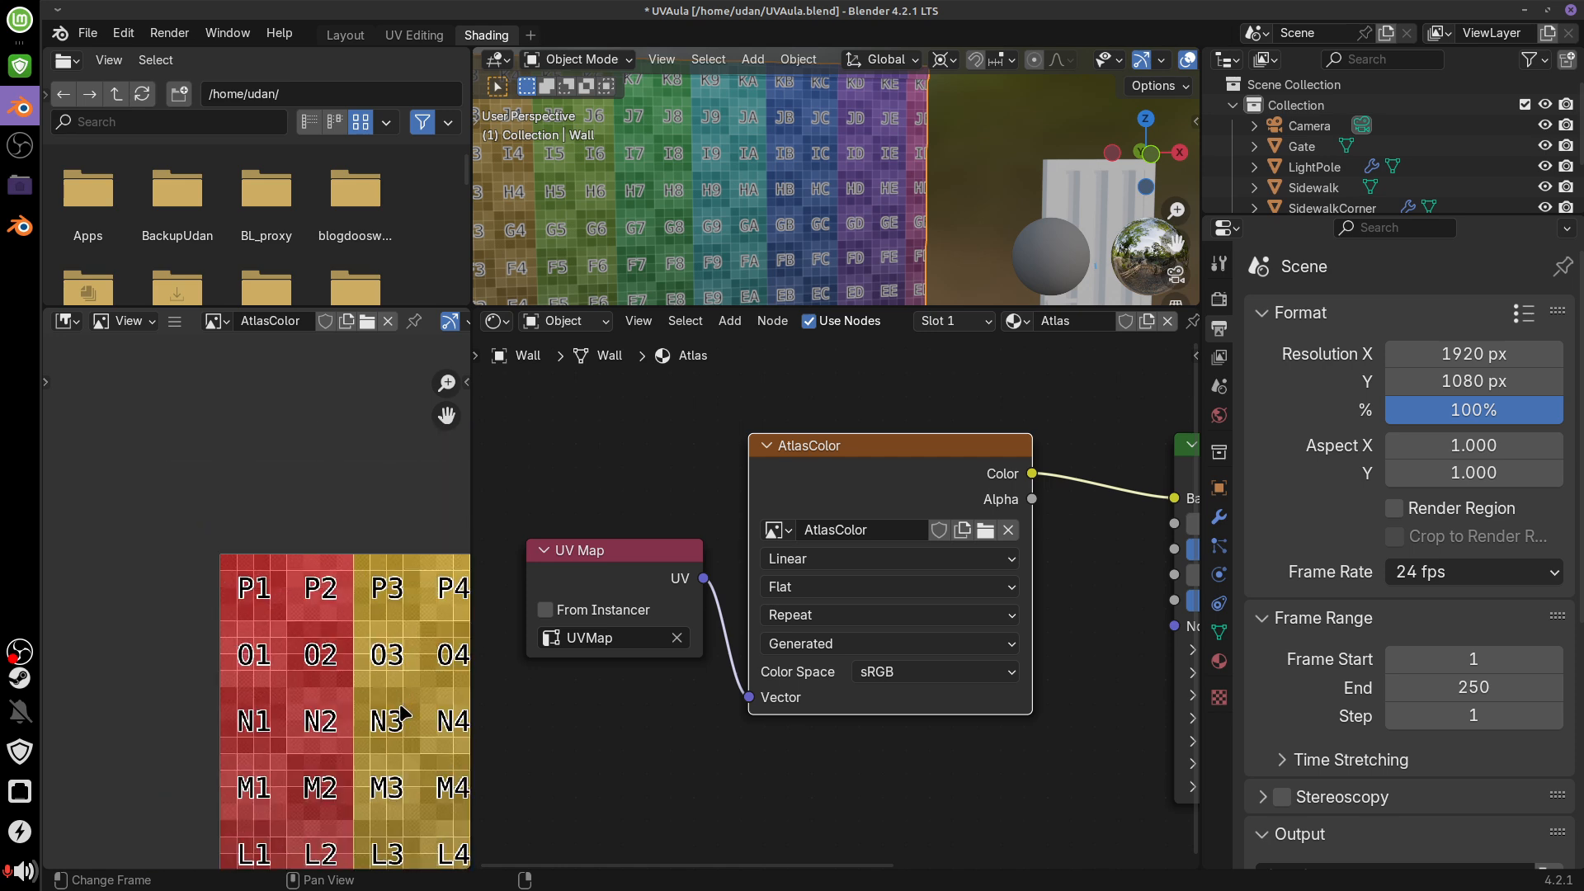
# Examine how the grid's cells are lettered and numbered from row P down to row A, up to the whole image
pyautogui.moveTo(404, 708); pyautogui.dragTo(332, 555, button='middle')
pyautogui.scroll(-2, 346, 573)
pyautogui.scroll(-1, 397, 664)
pyautogui.moveTo(406, 678); pyautogui.dragTo(337, 685, button='middle')
pyautogui.scroll(2, 339, 634)
pyautogui.moveTo(314, 579); pyautogui.dragTo(405, 595, button='middle')
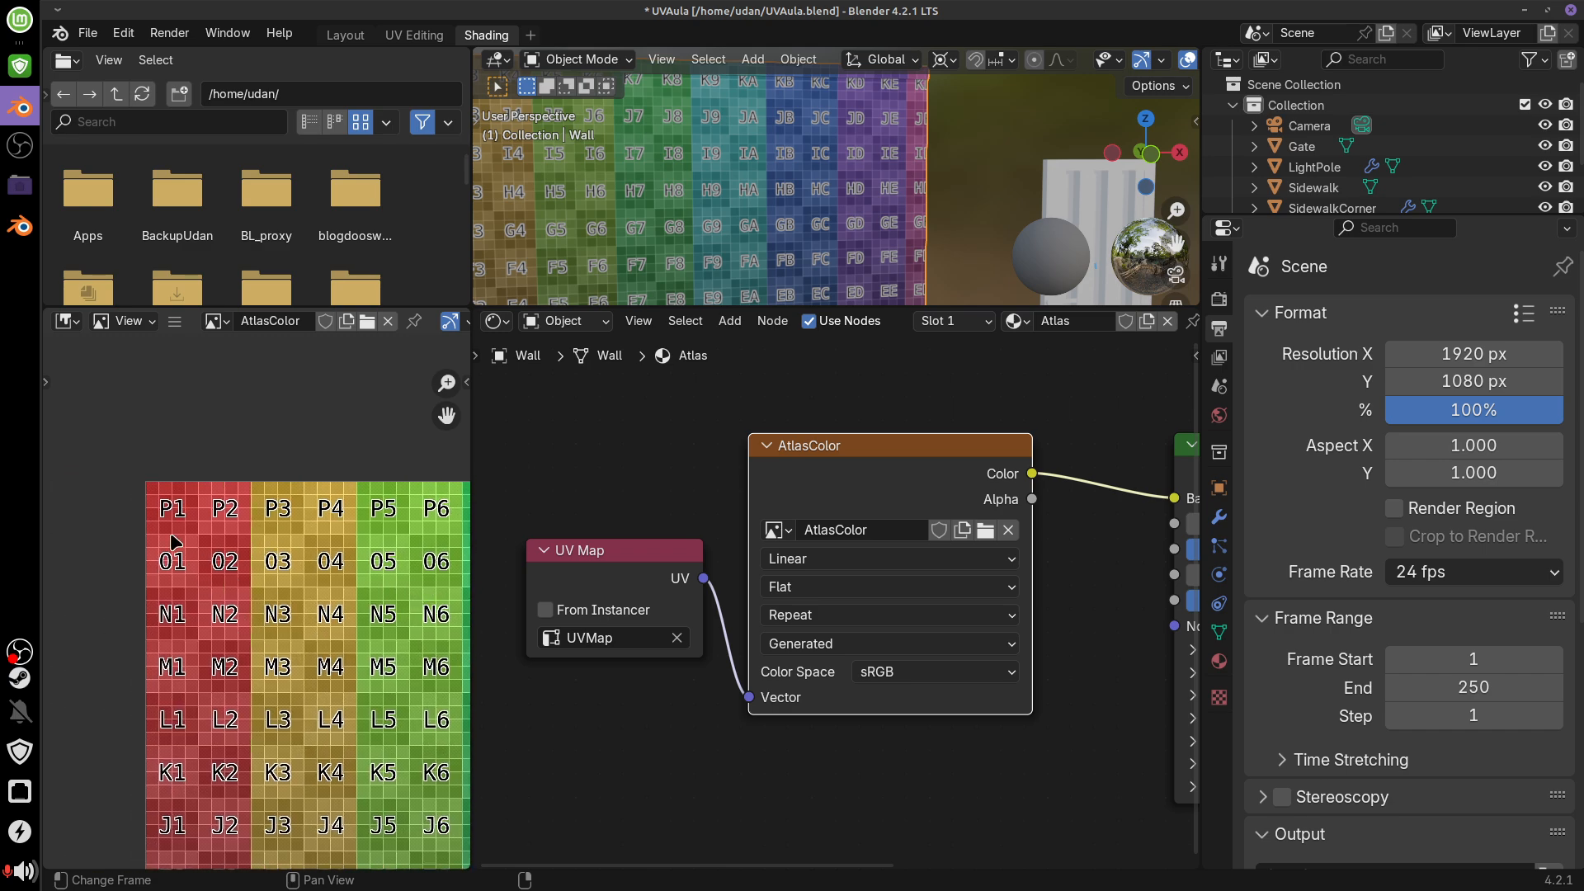
pyautogui.moveTo(332, 763); pyautogui.dragTo(339, 367, button='middle')
pyautogui.moveTo(294, 858); pyautogui.dragTo(266, 648, button='middle')
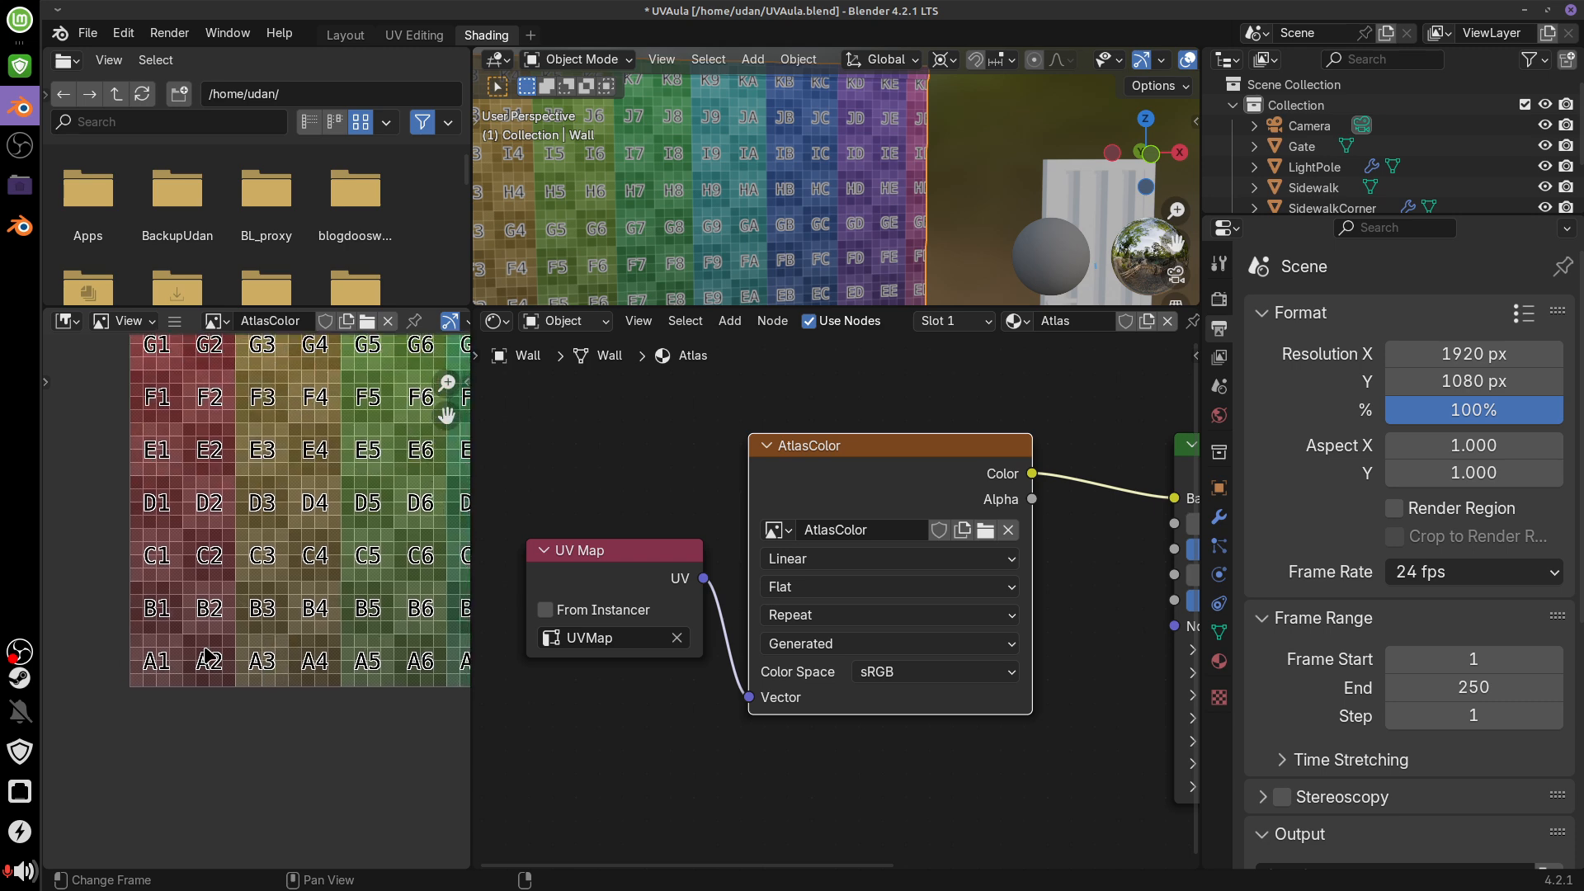
pyautogui.moveTo(238, 479); pyautogui.dragTo(263, 863, button='middle')
pyautogui.moveTo(188, 347)
pyautogui.mouseDown(button='middle')
pyautogui.moveTo(216, 585)
pyautogui.moveTo(179, 355)
pyautogui.mouseUp(button='middle')
pyautogui.moveTo(326, 824); pyautogui.dragTo(284, 460, button='middle')
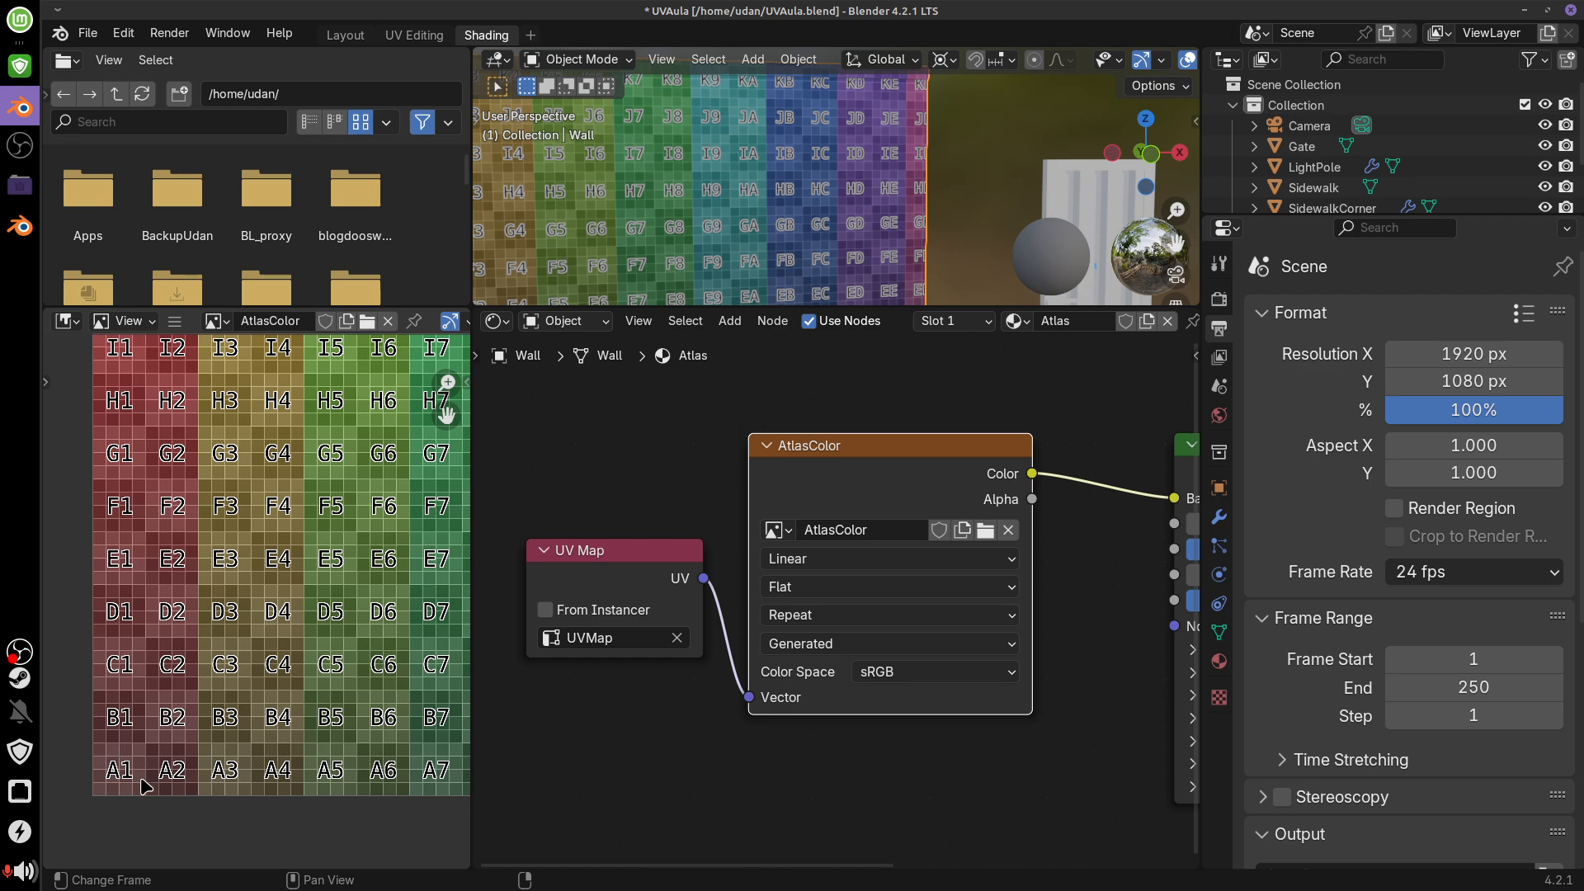
pyautogui.moveTo(209, 628); pyautogui.dragTo(215, 678, button='middle')
pyautogui.scroll(-3, 216, 718)
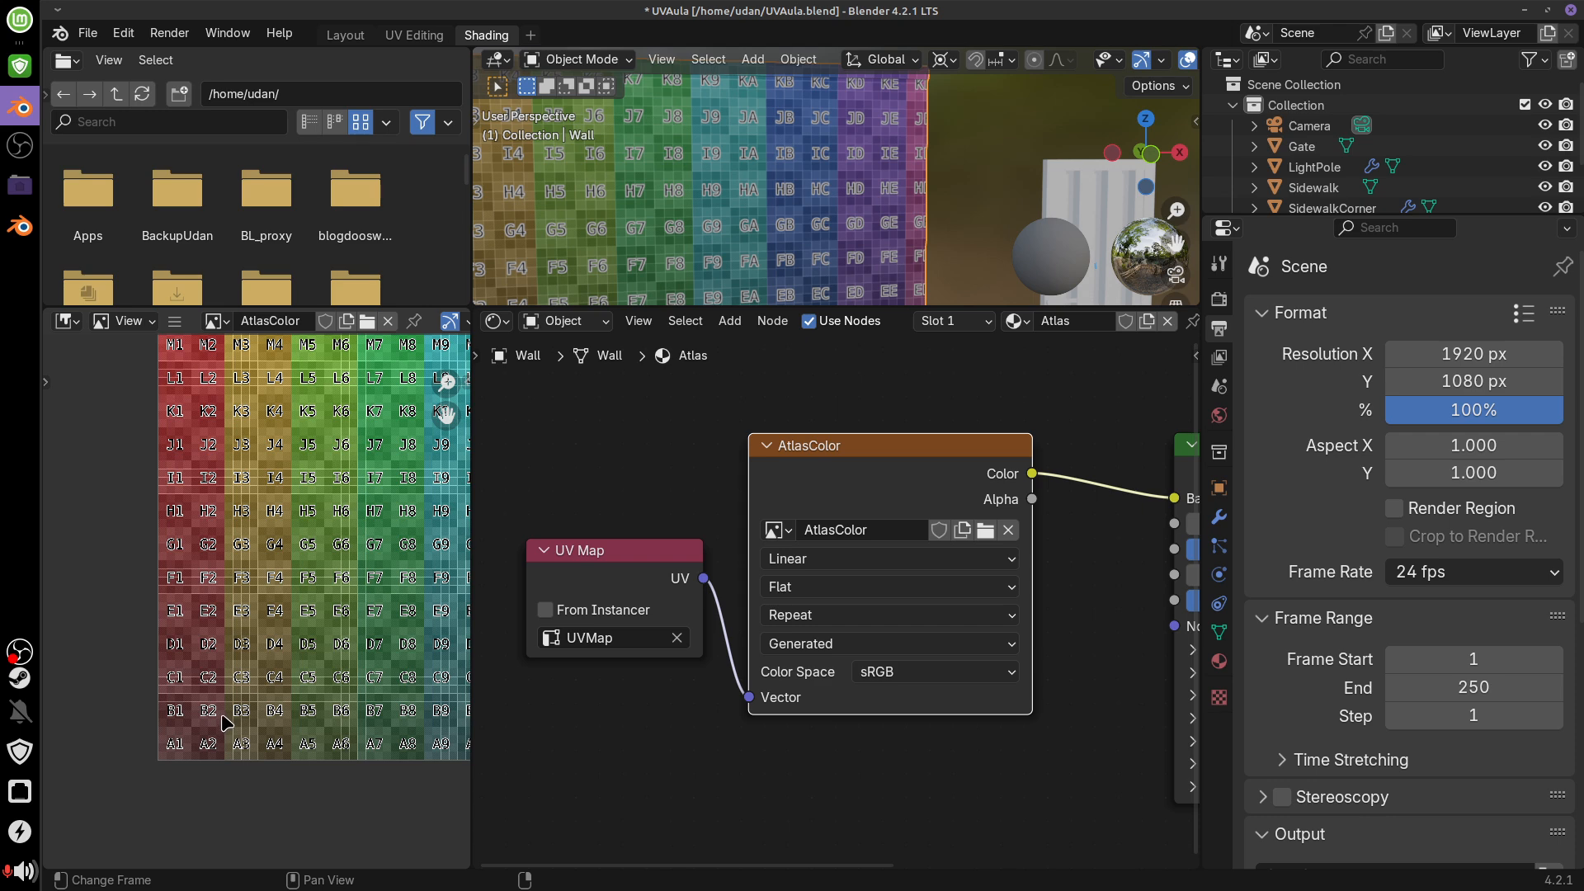
pyautogui.moveTo(320, 691); pyautogui.dragTo(311, 562, button='middle')
pyautogui.scroll(3, 255, 658)
pyautogui.scroll(1, 250, 649)
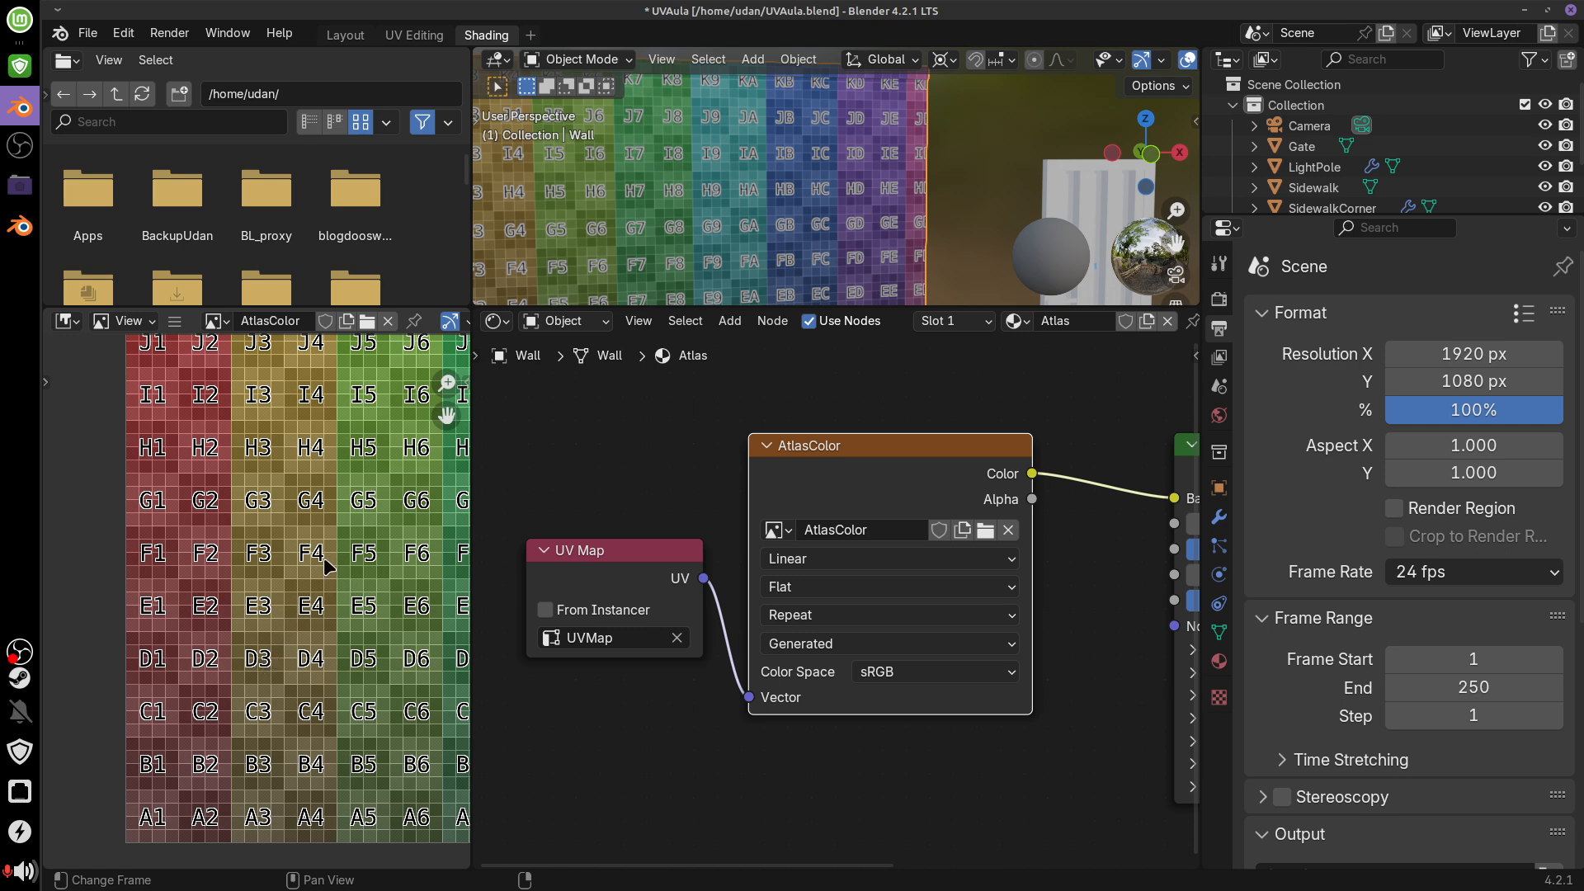
pyautogui.scroll(-4, 325, 616)
pyautogui.moveTo(415, 614); pyautogui.dragTo(274, 667, button='middle')
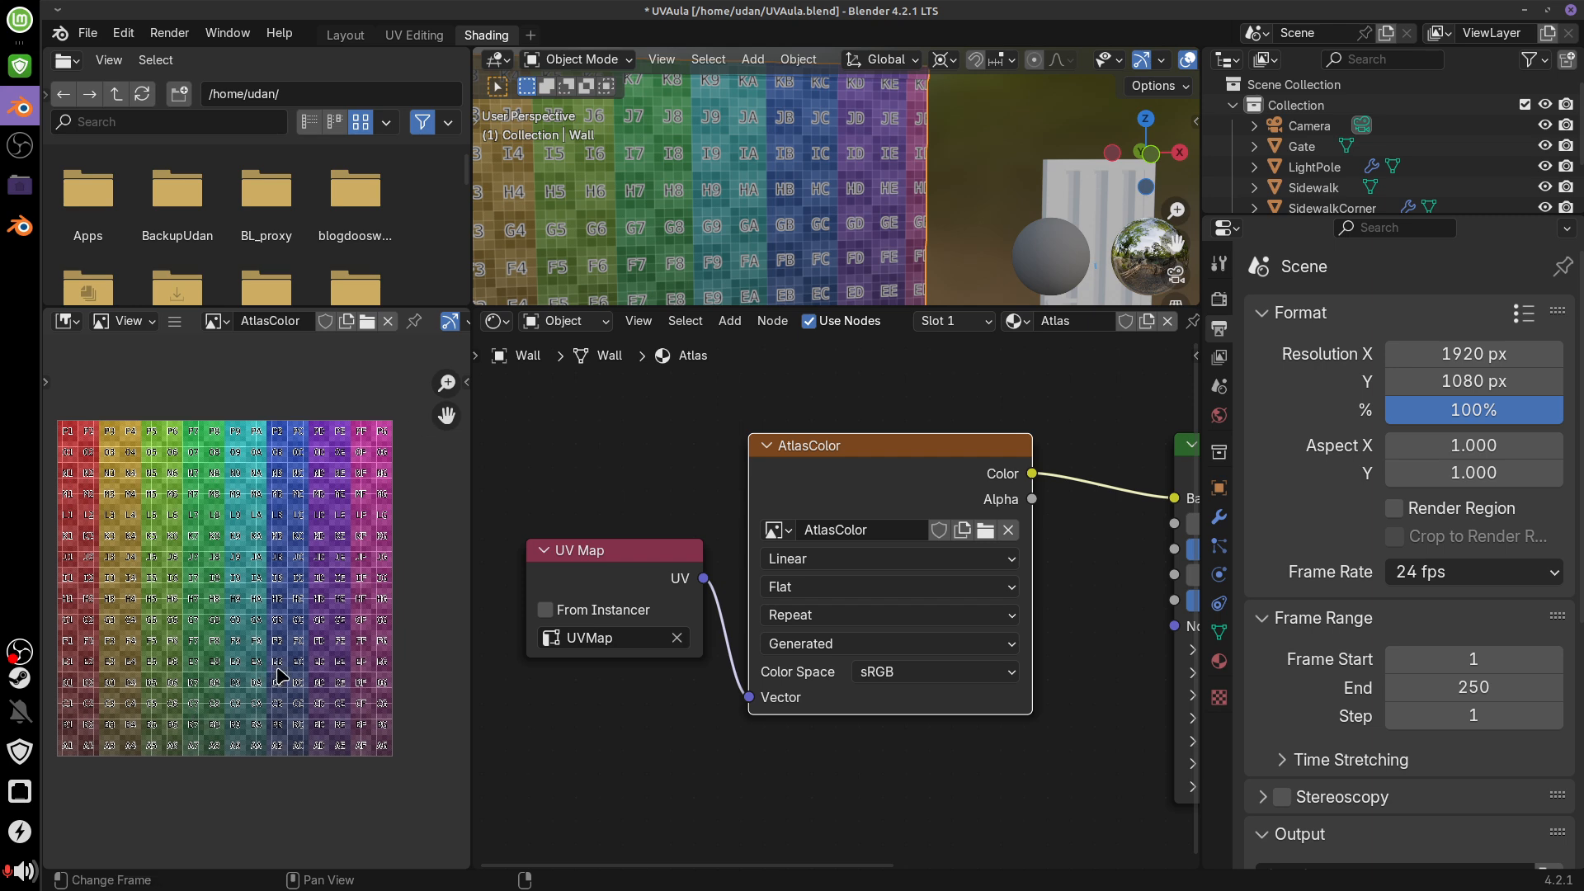
# Enlarge the 3D viewport to show the street assets and compare the material assignments of the gate and the wall
pyautogui.click(1089, 176)
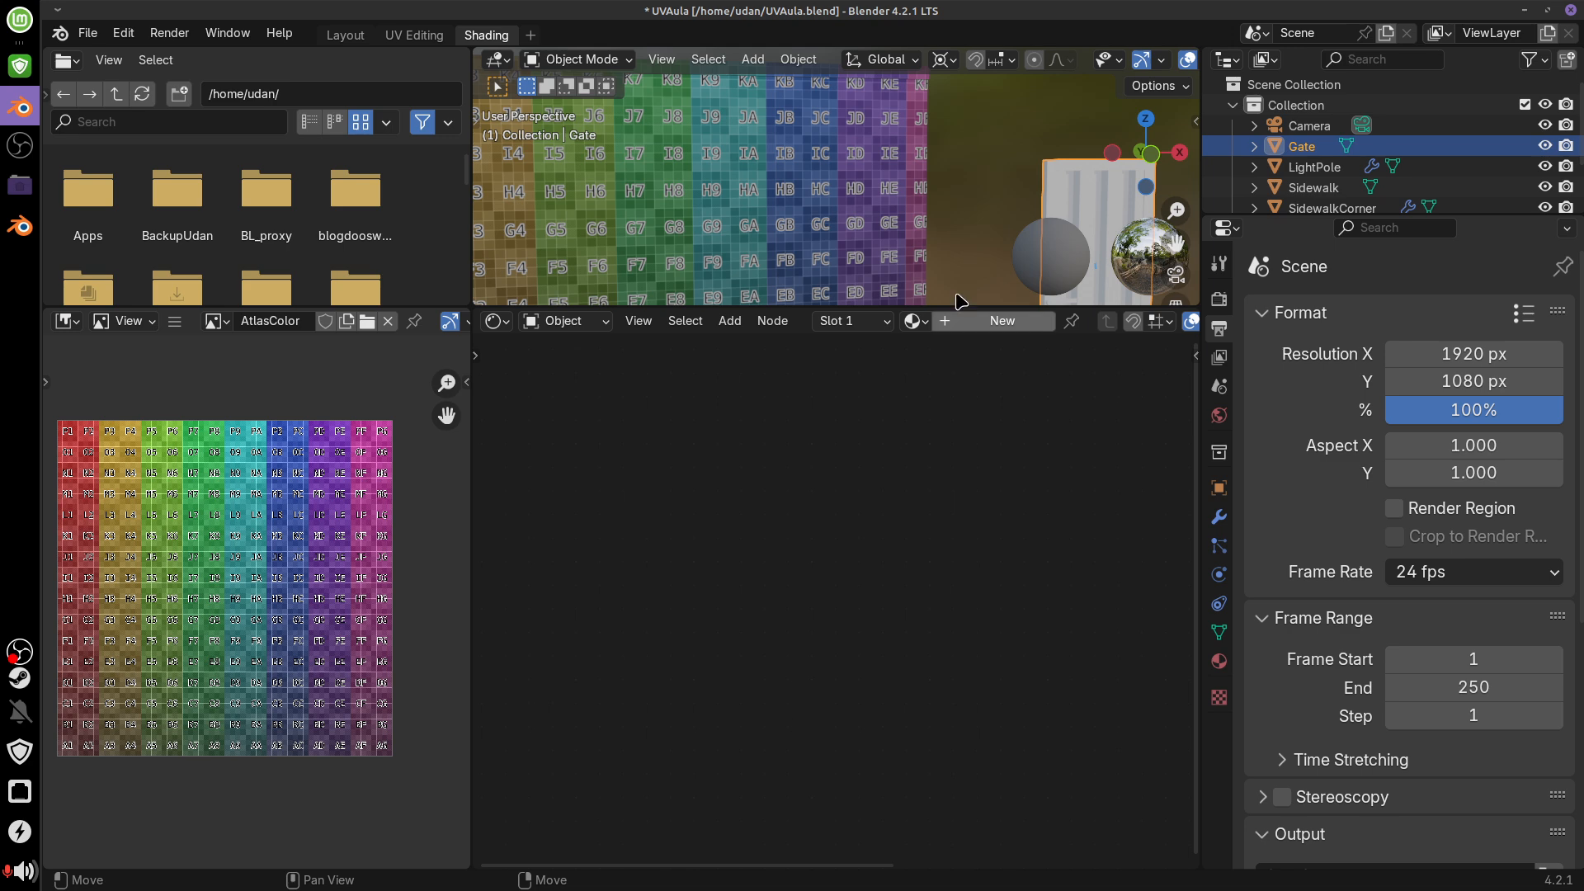
pyautogui.keyDown('shift'); pyautogui.moveTo(955, 205); pyautogui.dragTo(764, 203, button='middle'); pyautogui.keyUp('shift')
pyautogui.scroll(-2, 965, 230)
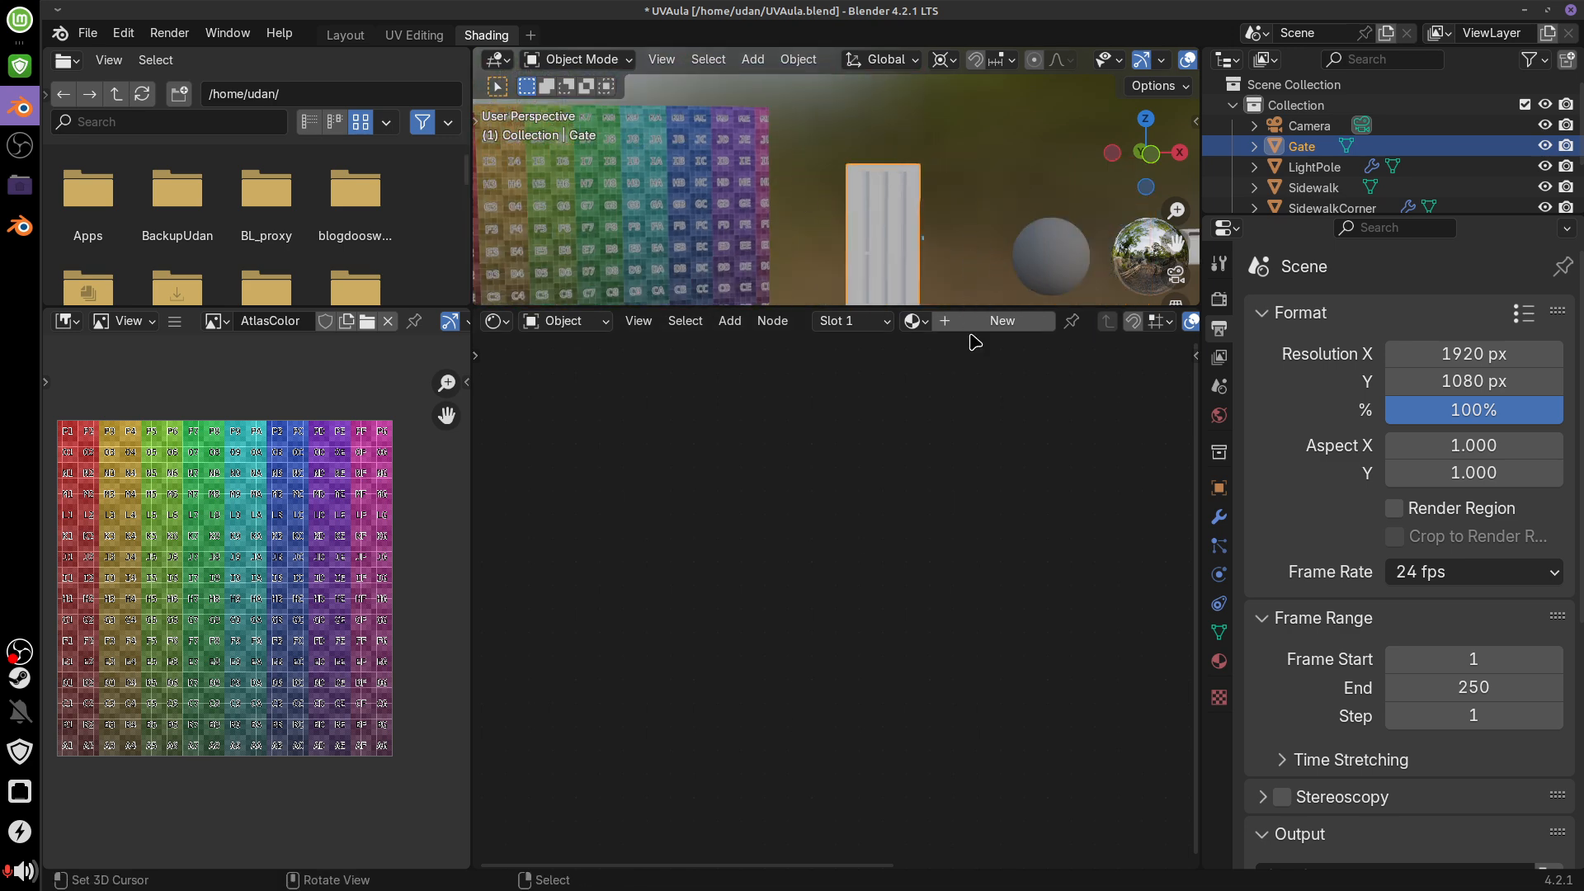
pyautogui.moveTo(981, 304); pyautogui.dragTo(1015, 631)
pyautogui.scroll(-2, 976, 551)
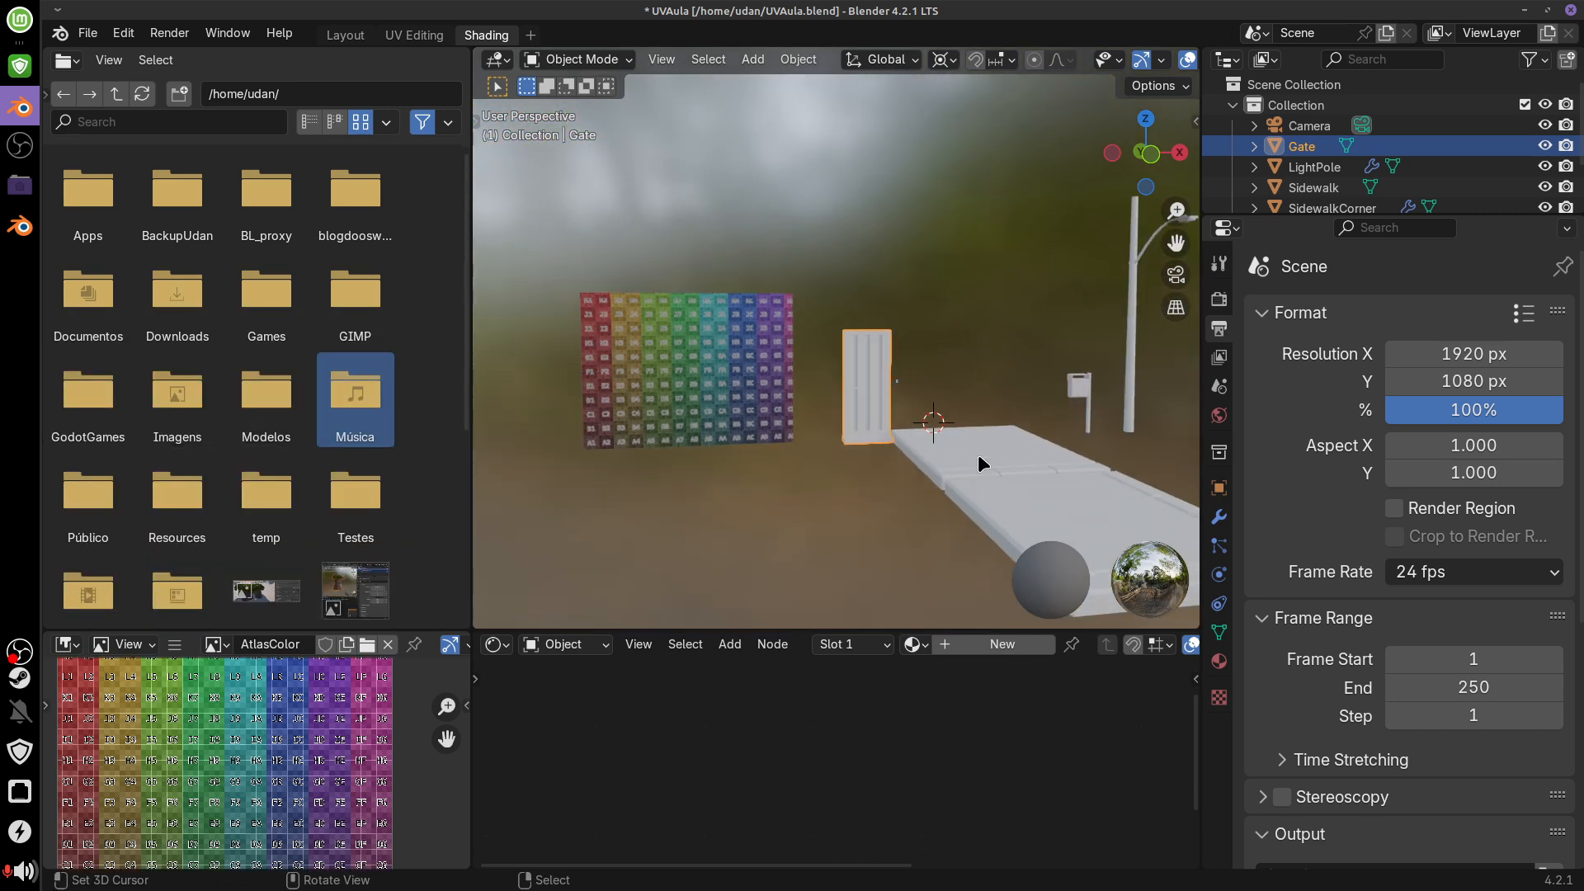
pyautogui.click(771, 363)
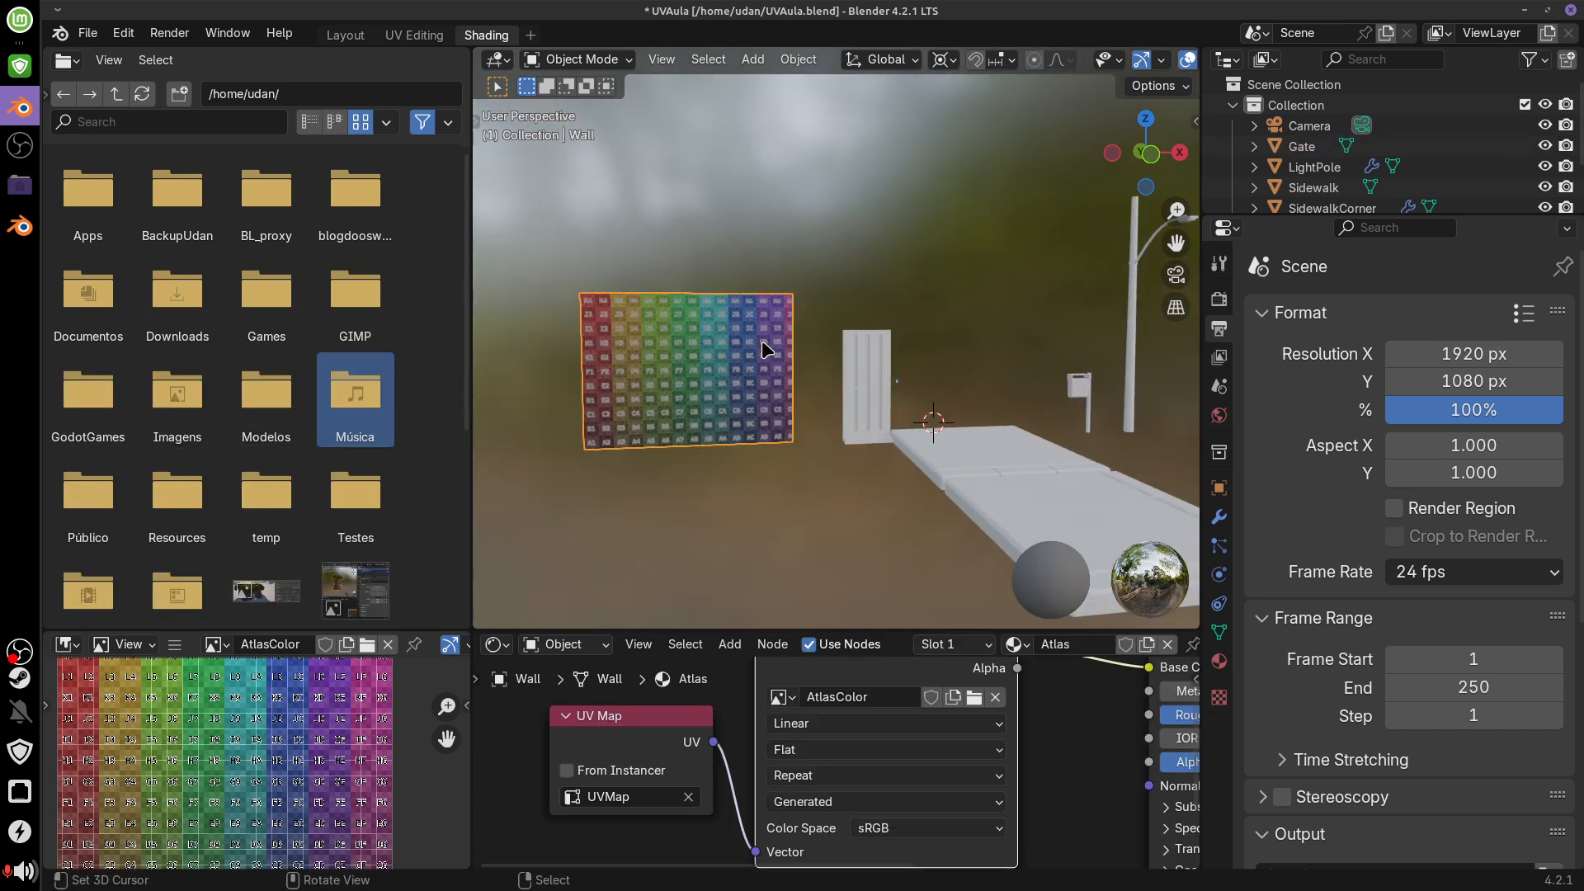
pyautogui.click(859, 379)
# Link the wall's Atlas material to the sidewalk corner, sidewalk, trash bin, light pole and gate
pyautogui.rightClick(1053, 506)
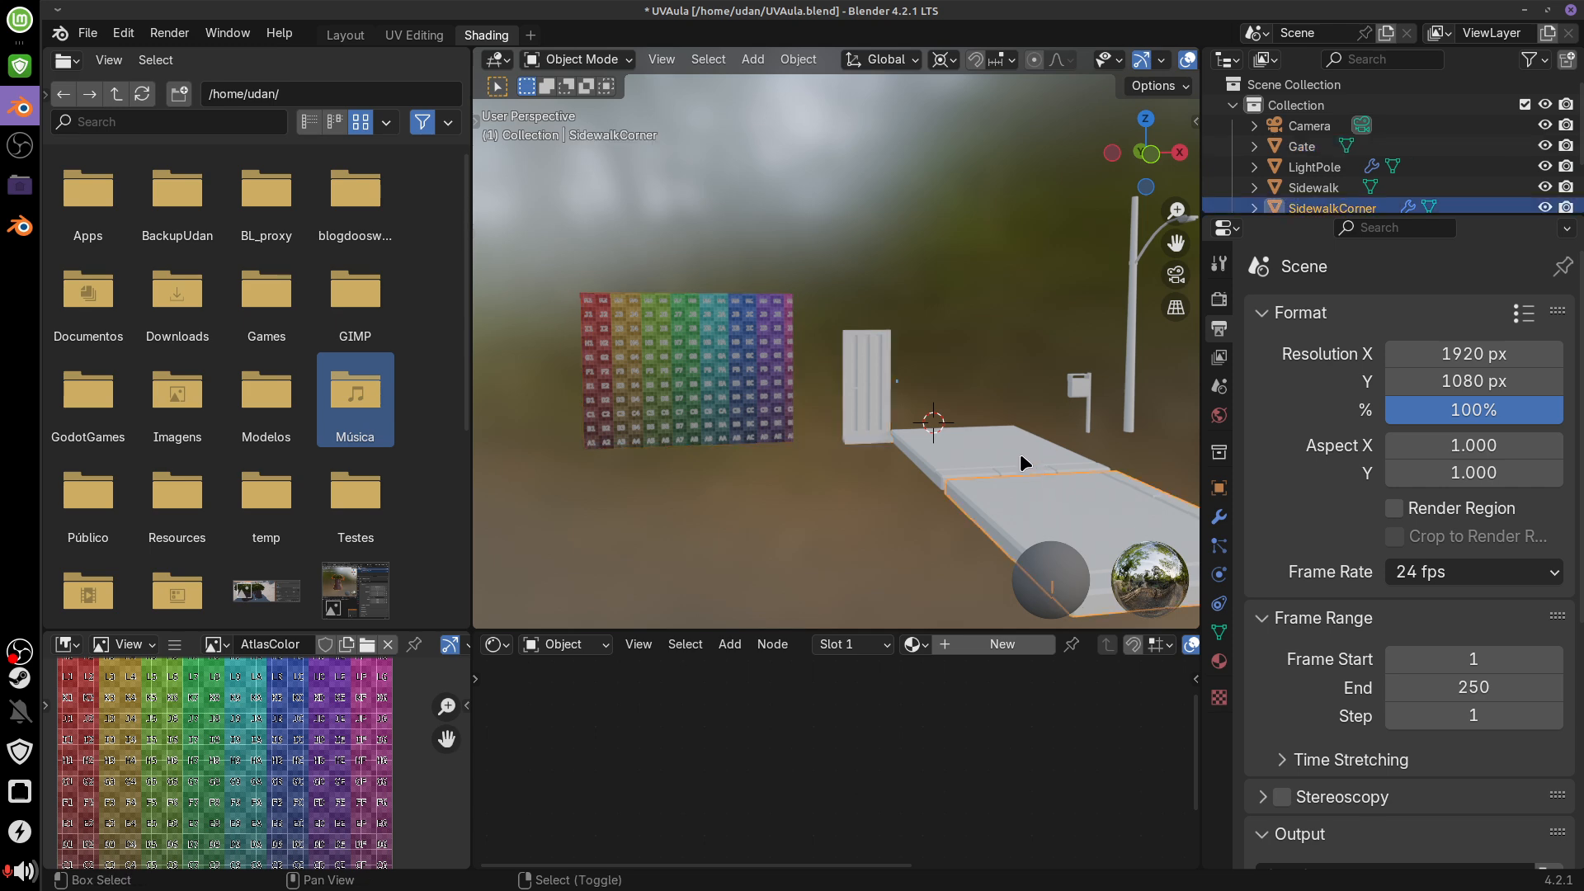
pyautogui.keyDown('shift'); pyautogui.rightClick(1022, 453); pyautogui.keyUp('shift')
pyautogui.keyDown('shift'); pyautogui.rightClick(1077, 394); pyautogui.keyUp('shift')
pyautogui.keyDown('shift'); pyautogui.rightClick(1128, 347); pyautogui.keyUp('shift')
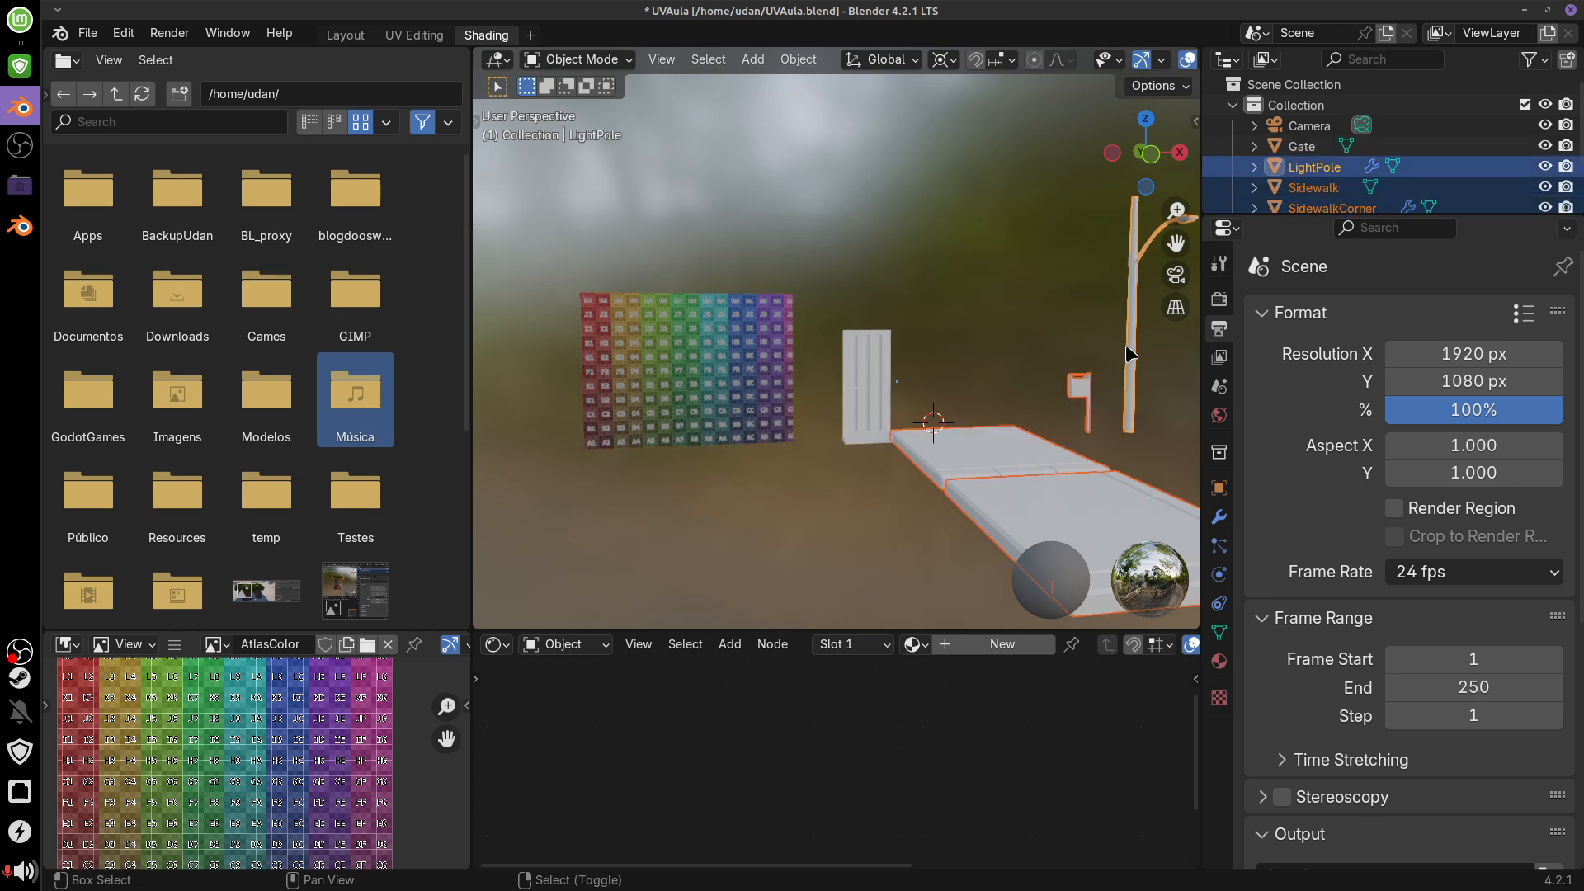
pyautogui.keyDown('shift'); pyautogui.rightClick(889, 349); pyautogui.keyUp('shift')
pyautogui.keyDown('shift'); pyautogui.rightClick(677, 368); pyautogui.keyUp('shift')
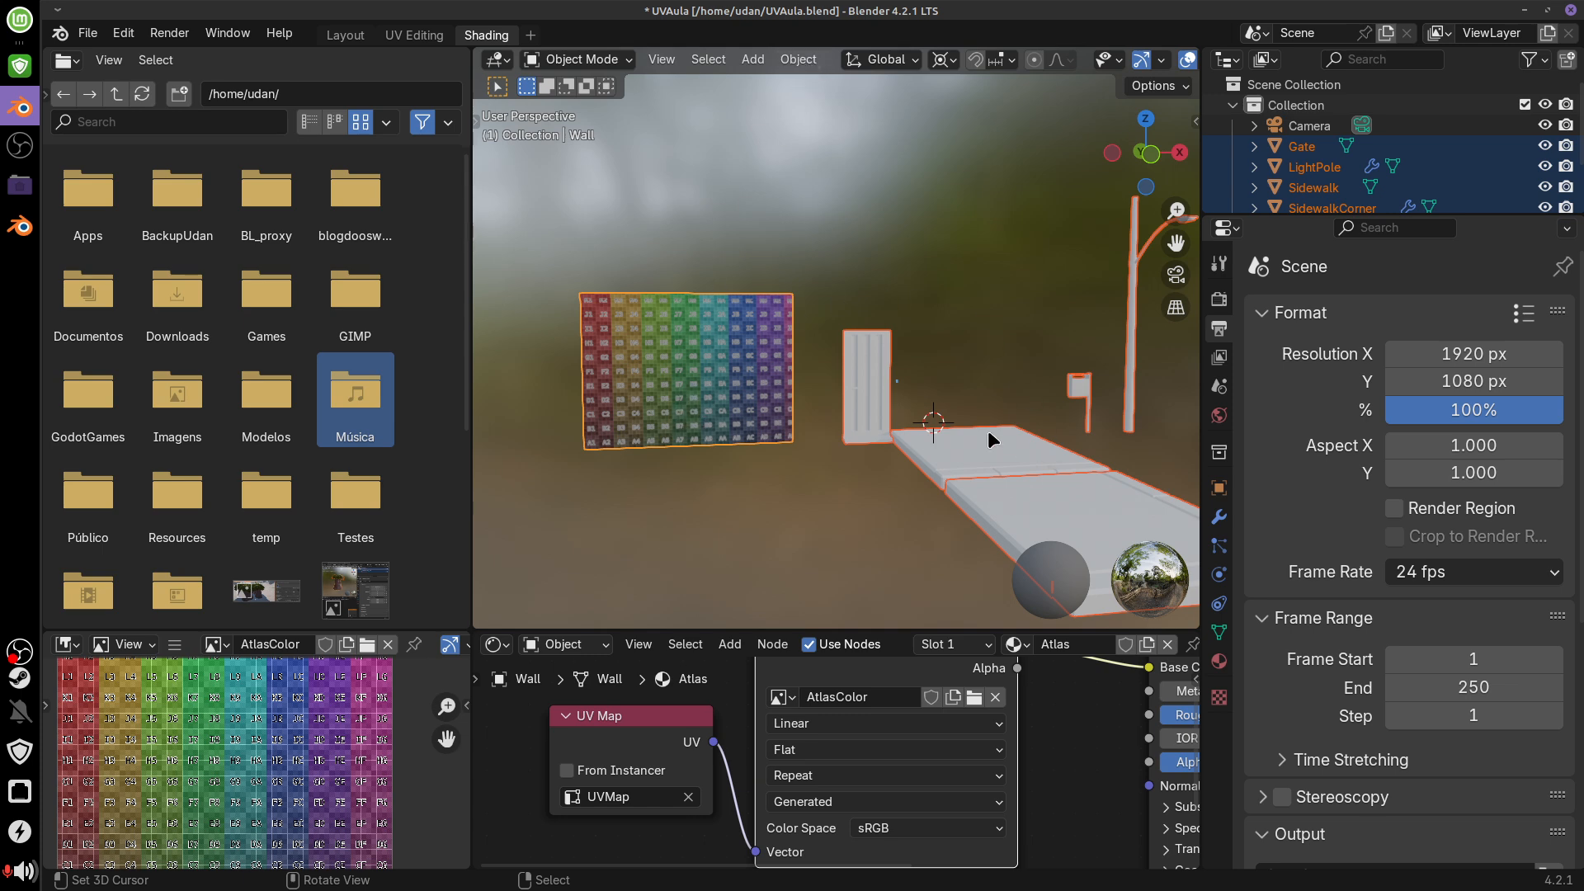
pyautogui.click(804, 60)
pyautogui.moveTo(825, 481)
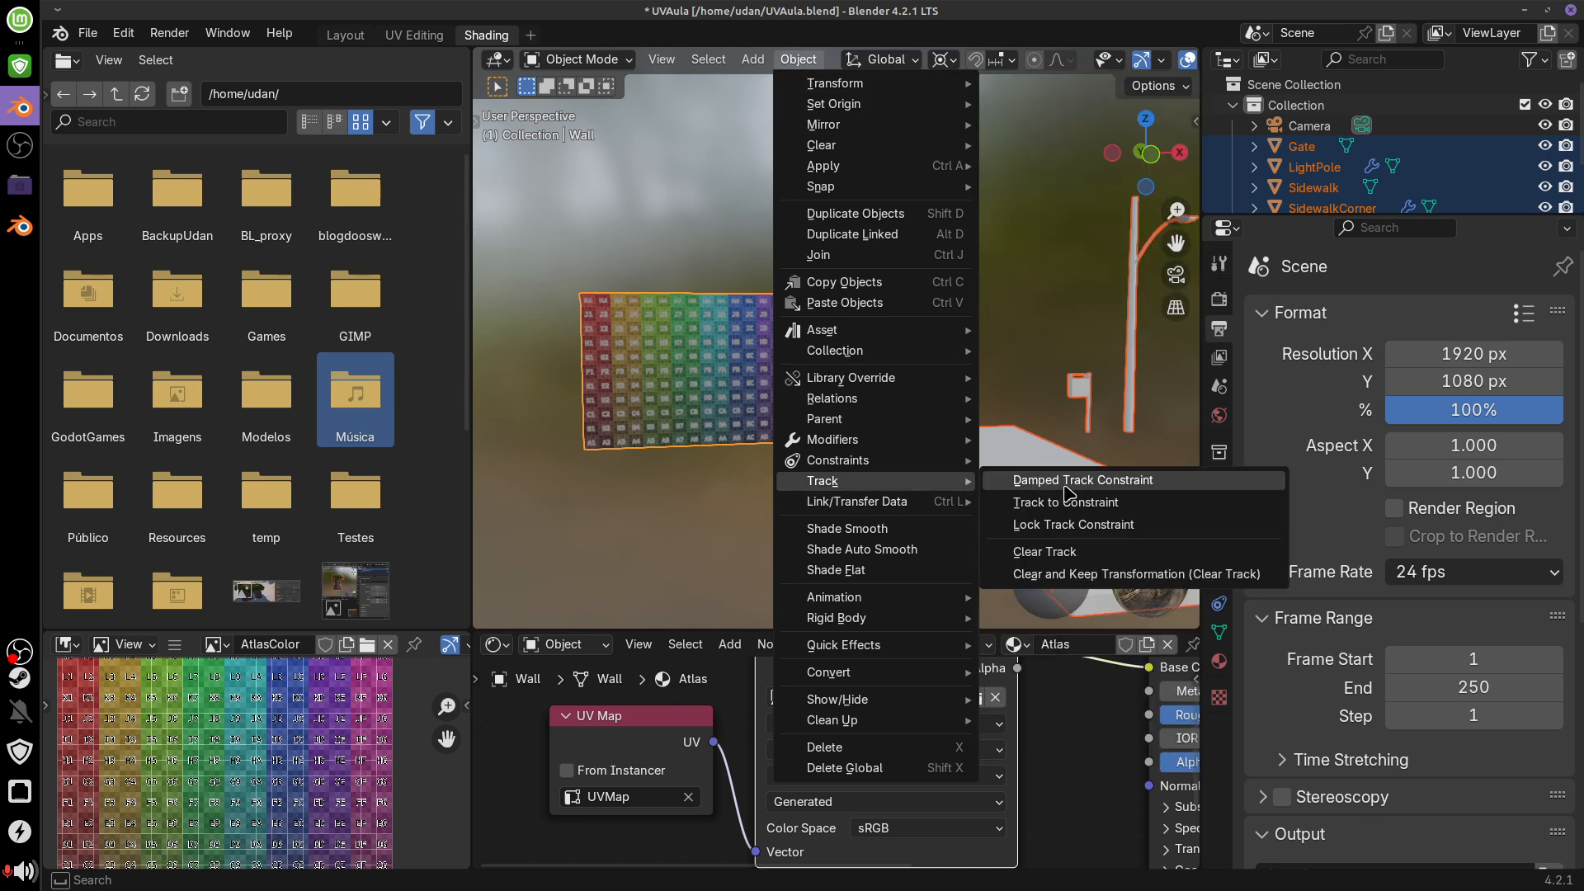
pyautogui.moveTo(858, 502)
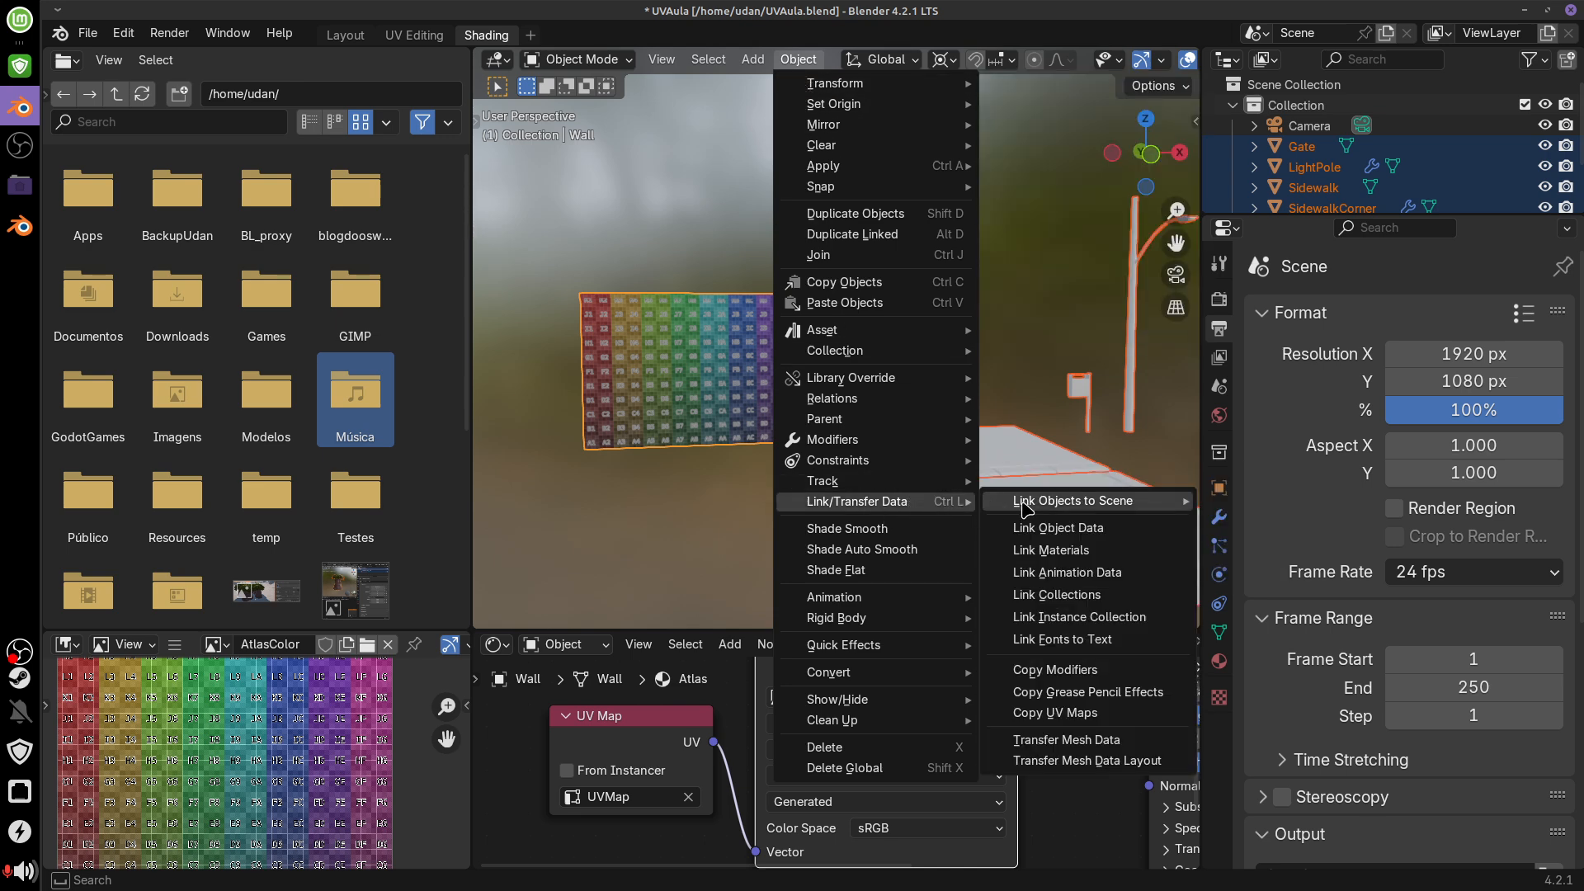
pyautogui.click(1121, 552)
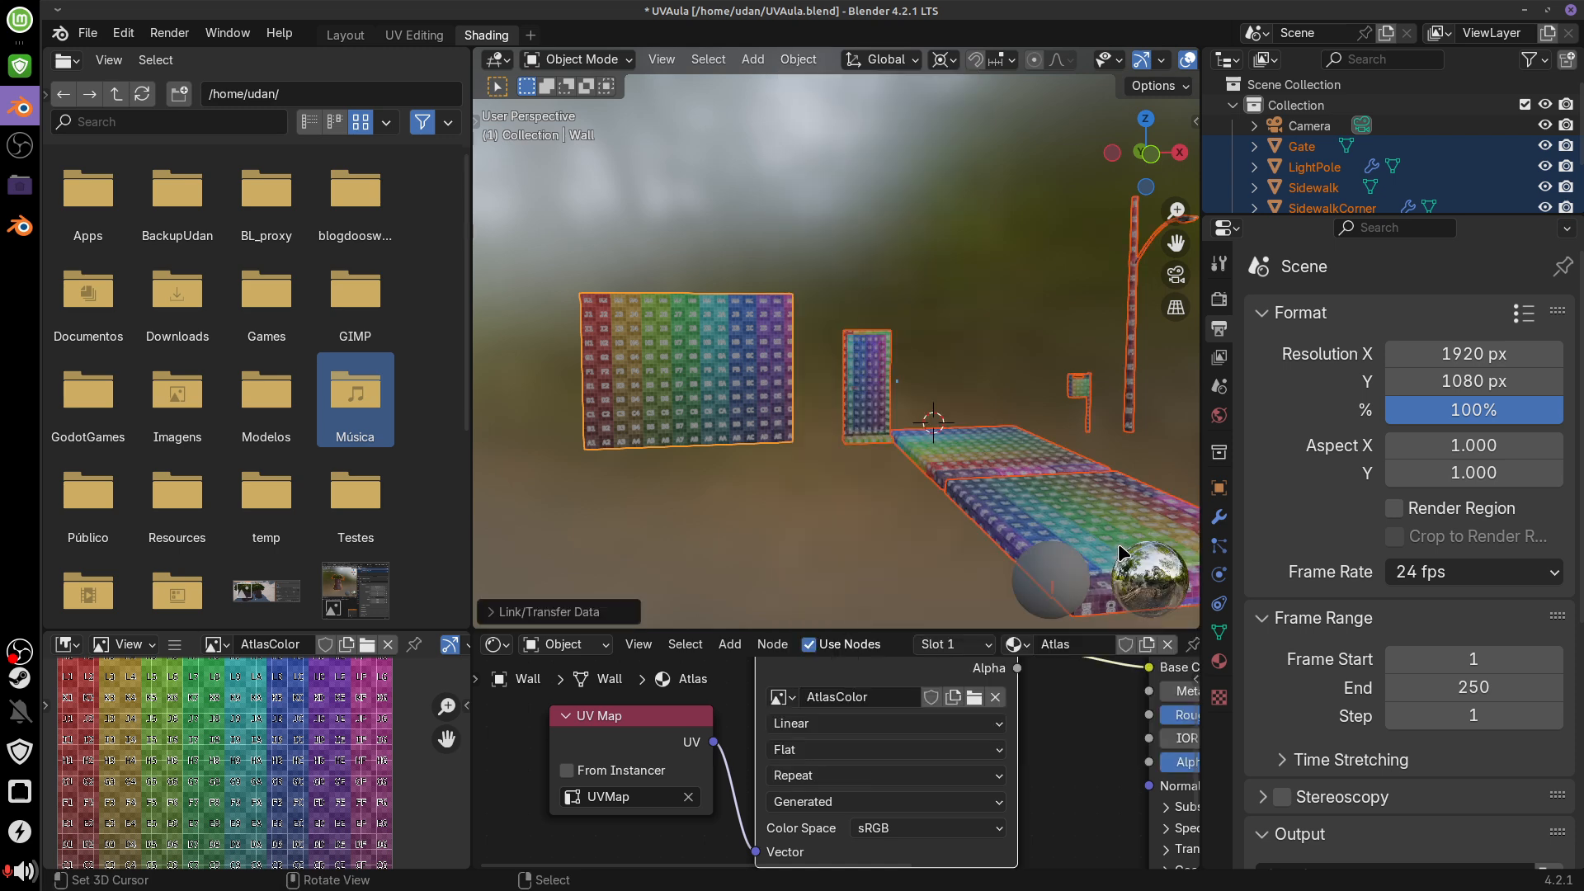
# Check the material assigned to the wall, gate, both sidewalk pieces, trash bin and light pole one by one
pyautogui.click(706, 368)
pyautogui.click(870, 362)
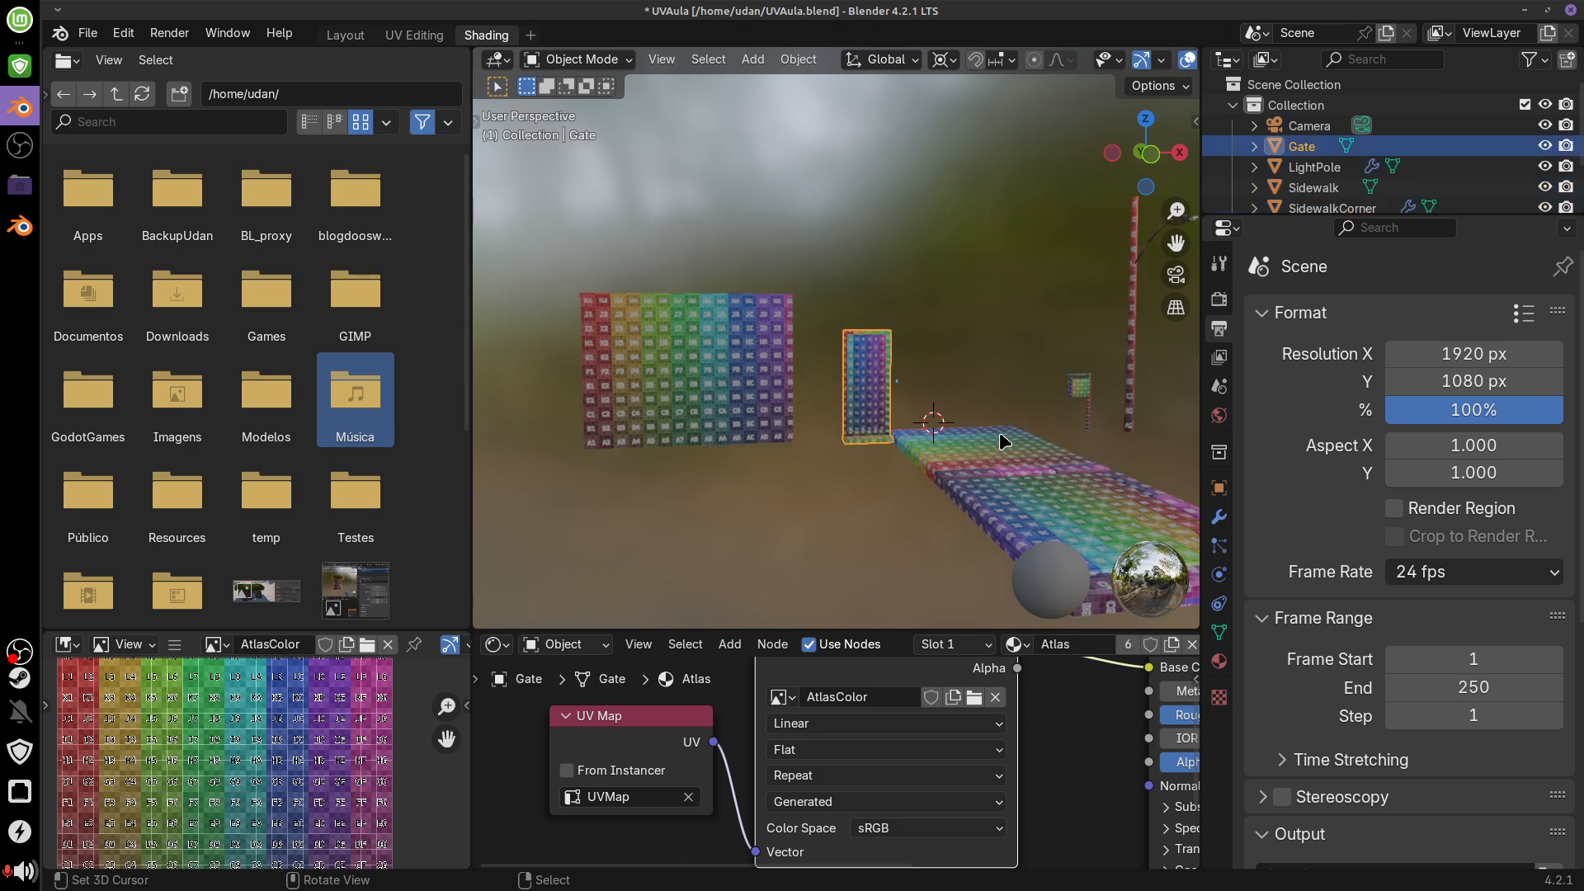
pyautogui.click(1000, 432)
pyautogui.click(1072, 502)
pyautogui.click(1087, 383)
pyautogui.click(1137, 325)
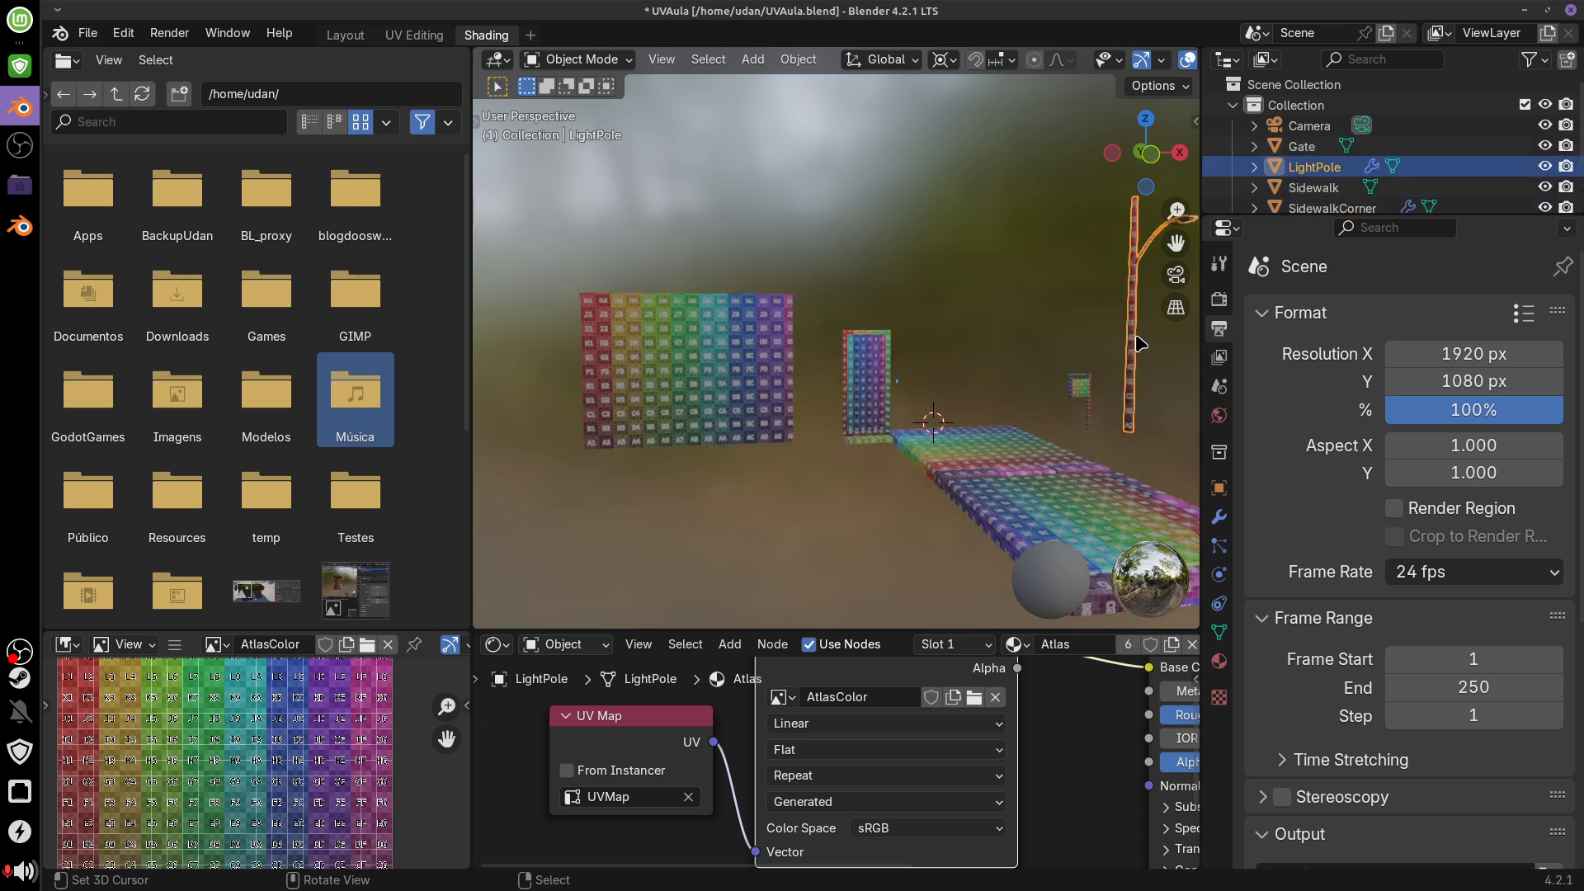
pyautogui.click(1078, 385)
pyautogui.click(1030, 434)
pyautogui.click(1051, 513)
pyautogui.click(876, 400)
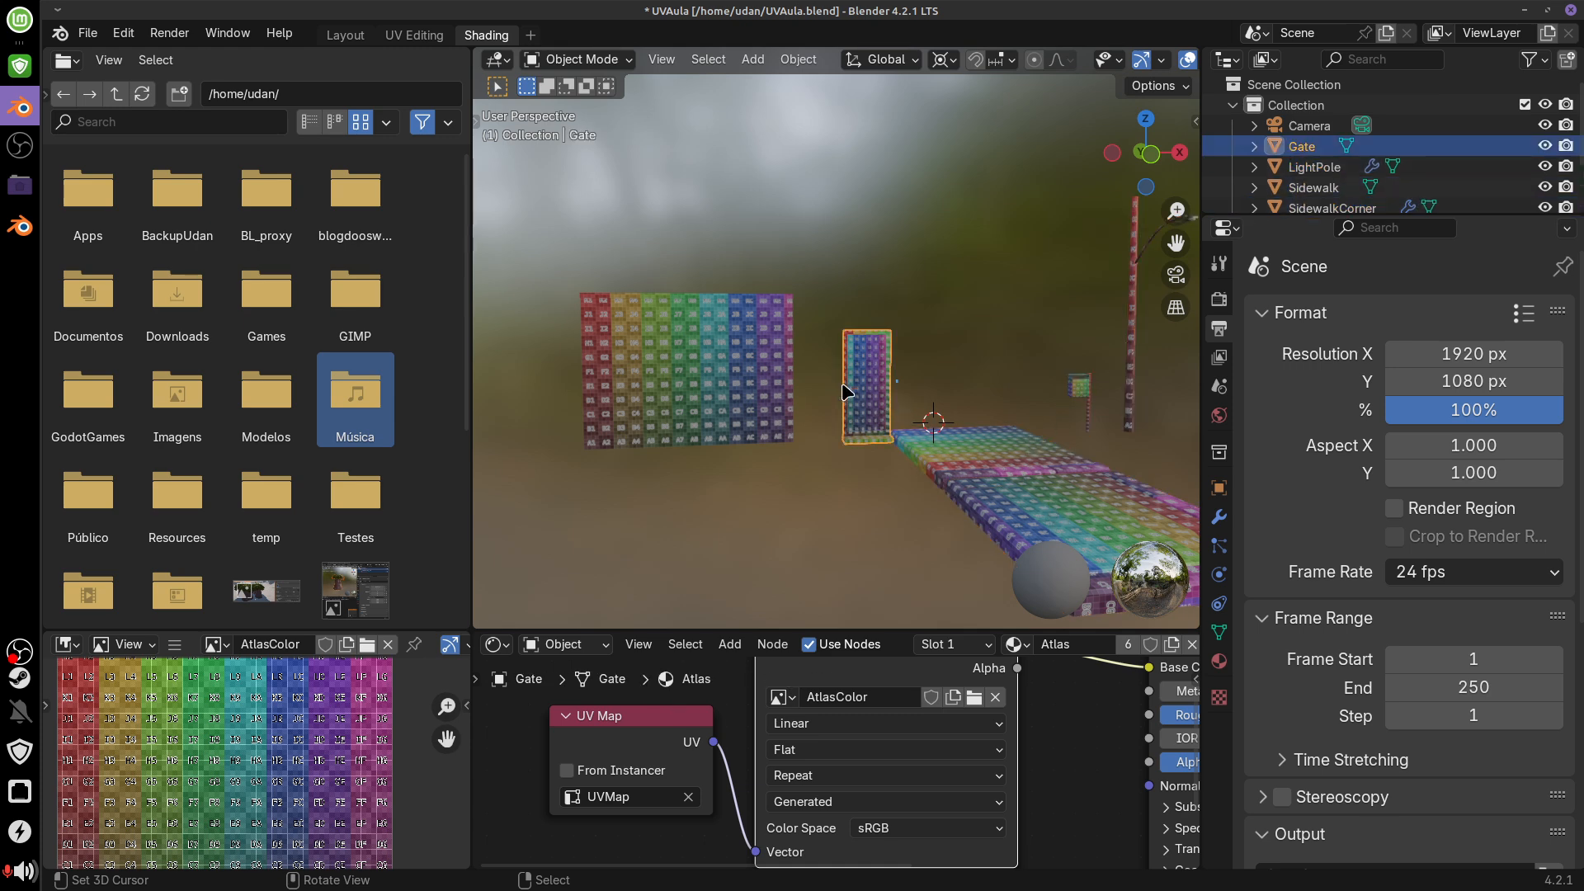
pyautogui.click(746, 376)
pyautogui.click(876, 421)
# Compare the size of the AtlasColor grid cells on the wall and the gate up close
pyautogui.moveTo(945, 491)
pyautogui.mouseDown(button='middle')
pyautogui.moveTo(886, 466)
pyautogui.moveTo(963, 501)
pyautogui.mouseUp(button='middle')
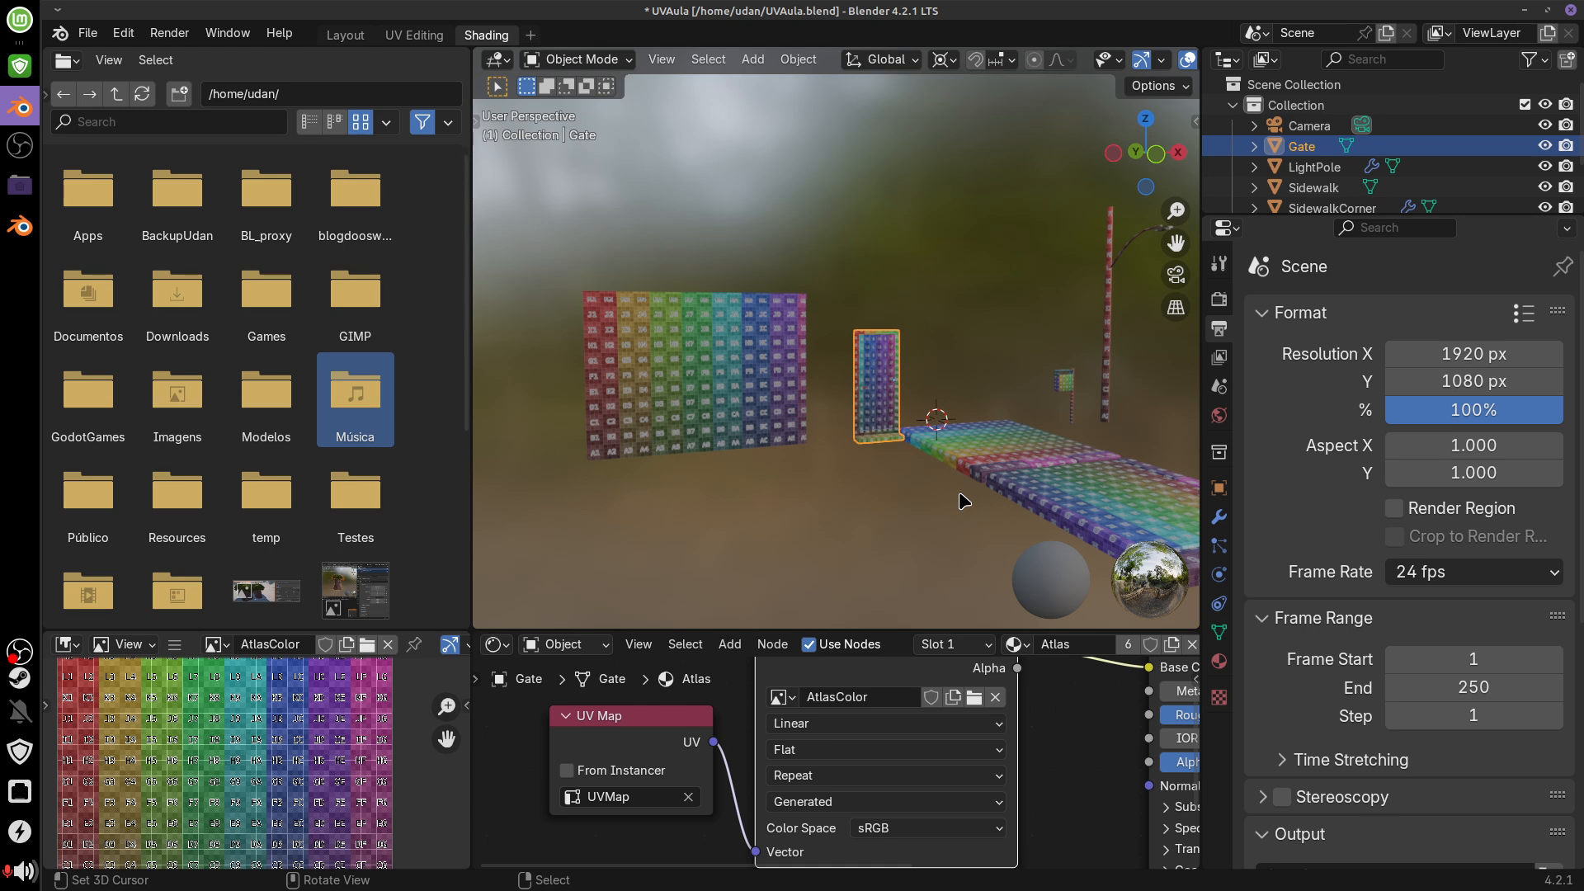
pyautogui.scroll(6, 963, 501)
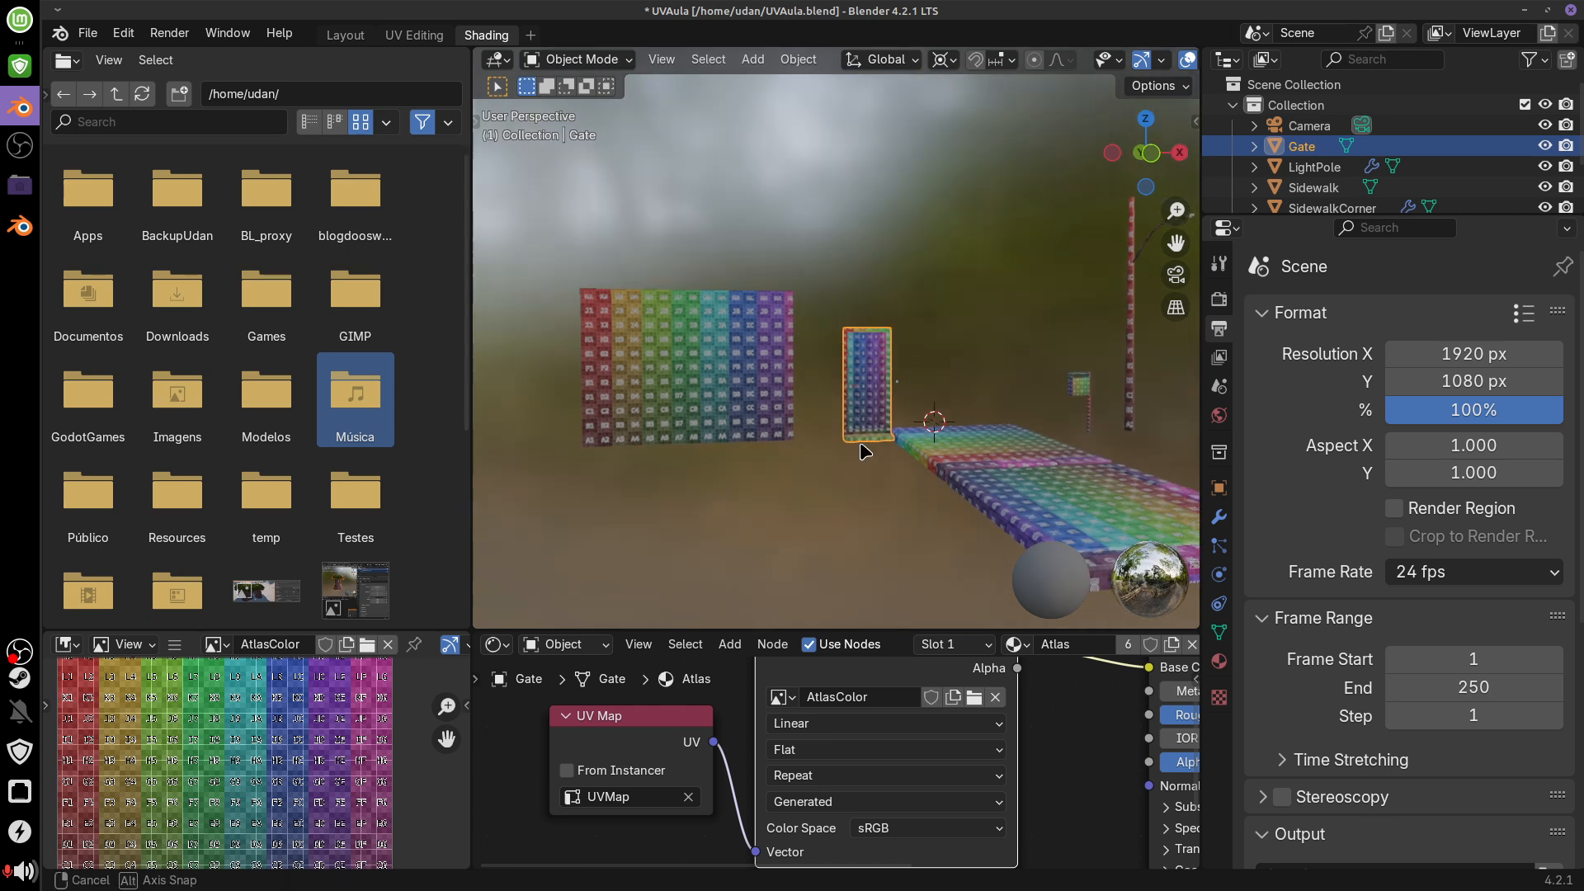
pyautogui.moveTo(925, 477); pyautogui.dragTo(972, 418, button='middle')
pyautogui.scroll(4, 958, 433)
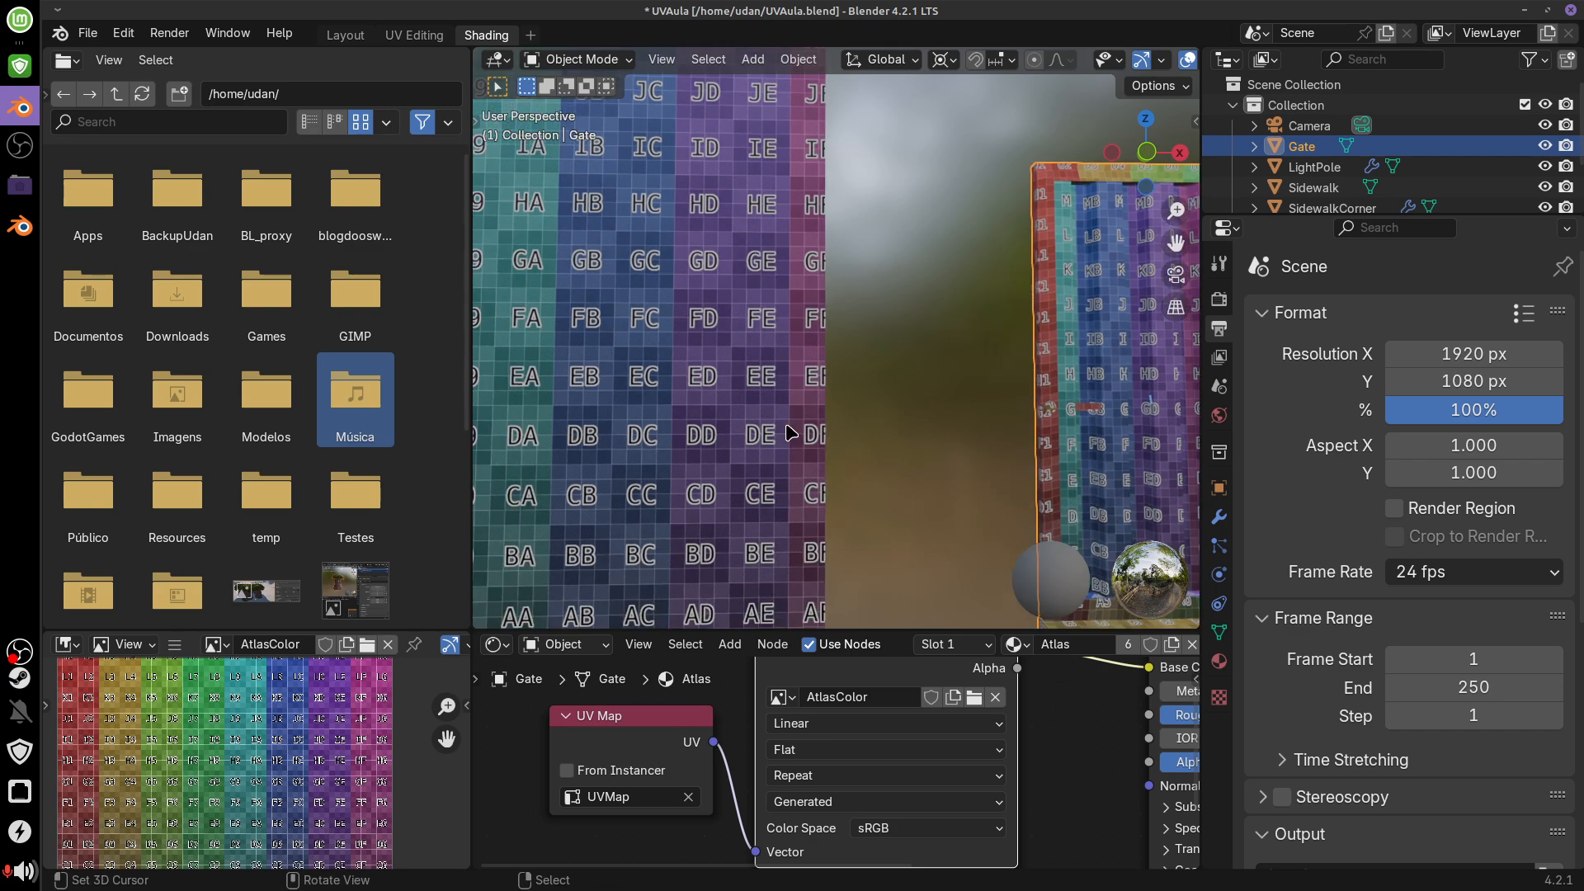
pyautogui.press('KP_Decimal')
pyautogui.moveTo(903, 452); pyautogui.dragTo(1008, 492, button='middle')
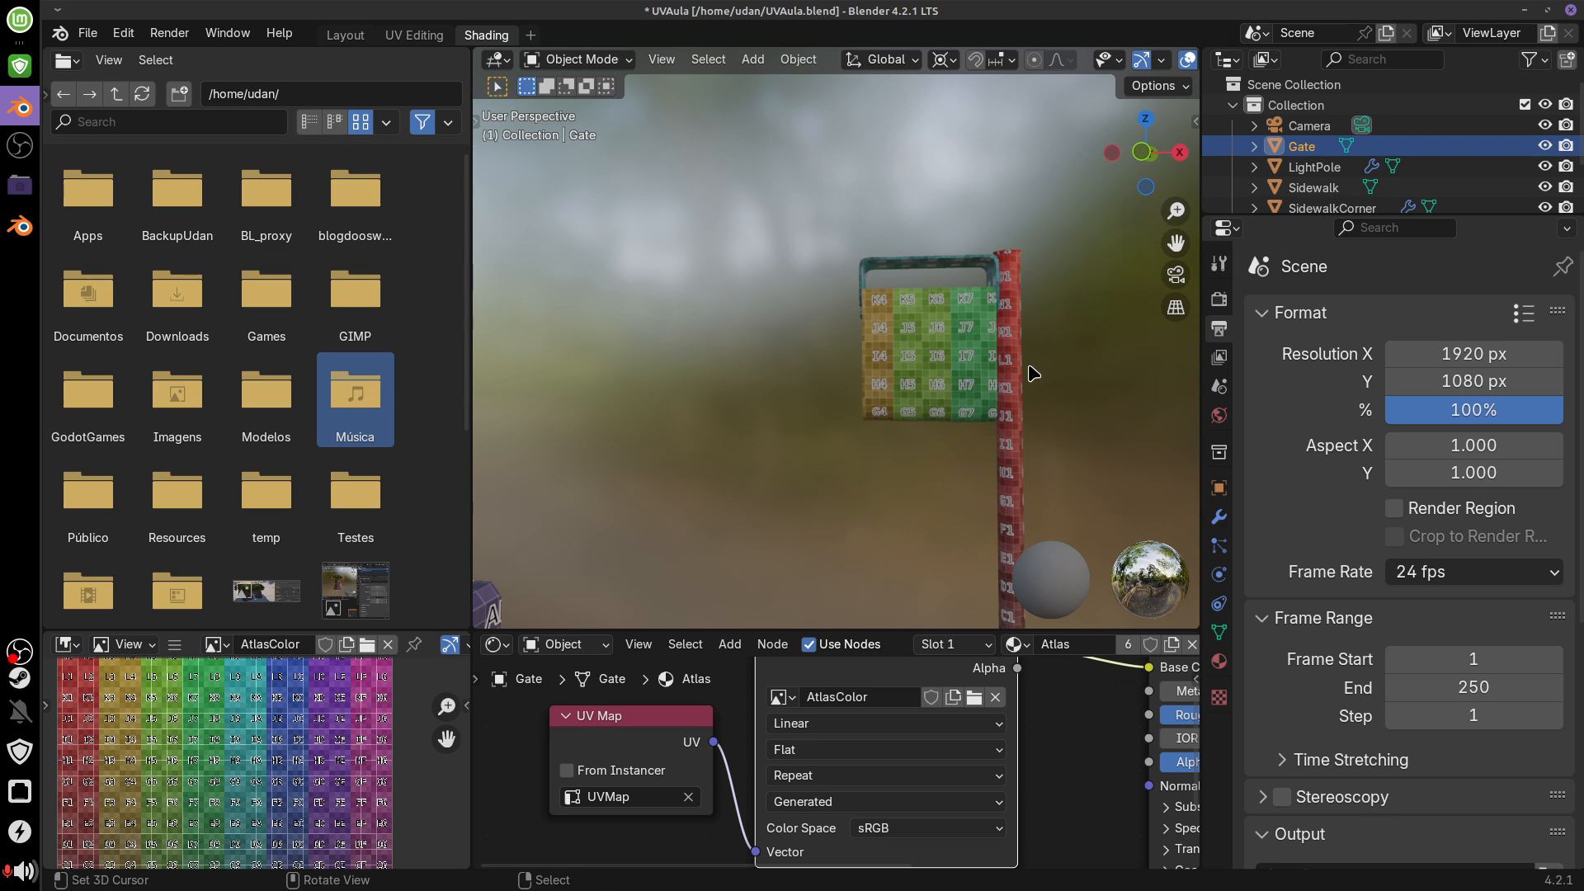
# Examine the grid cells on the trash bin and set an orthographic view showing the wall beside the gate
pyautogui.moveTo(989, 356); pyautogui.dragTo(1004, 355, button='middle')
pyautogui.scroll(5, 1053, 377)
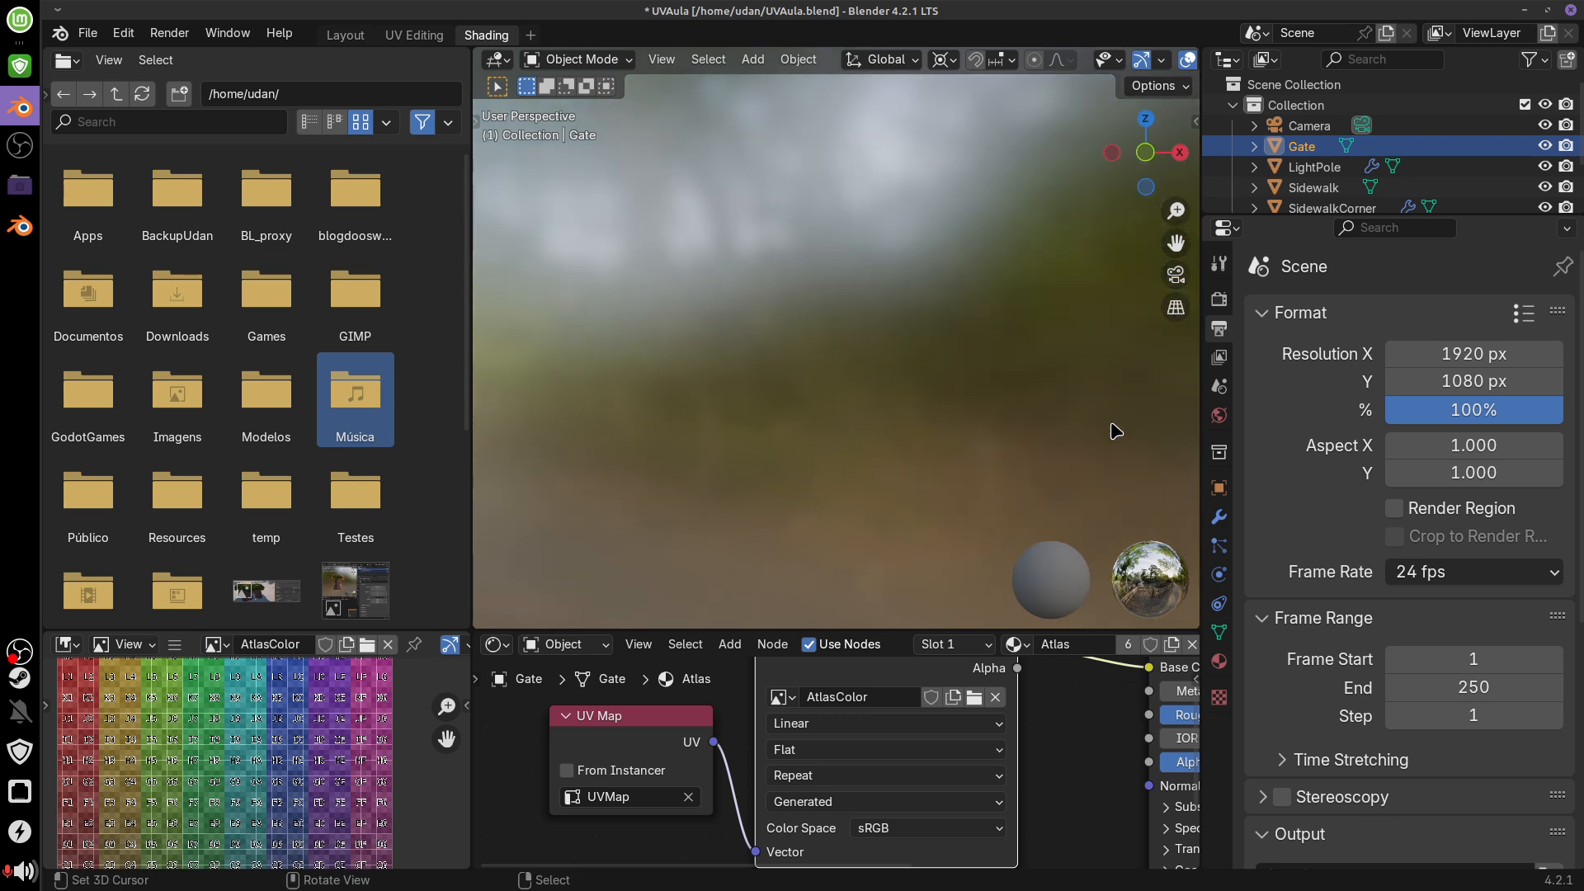
pyautogui.scroll(-3, 1069, 412)
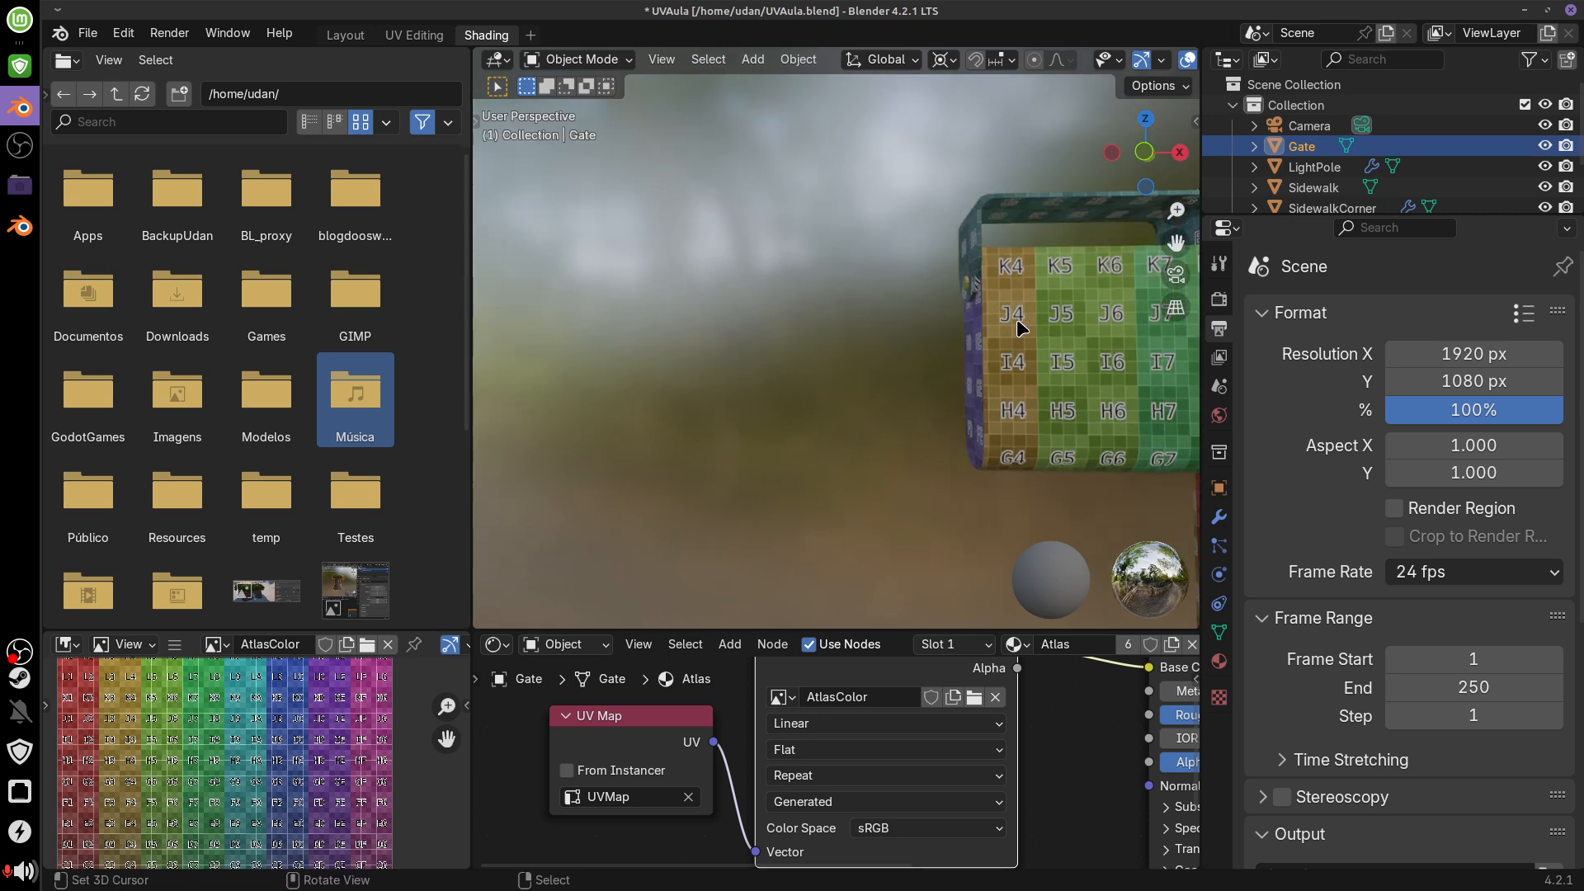
pyautogui.scroll(-4, 1019, 323)
pyautogui.scroll(4, 1025, 329)
pyautogui.scroll(-4, 1022, 404)
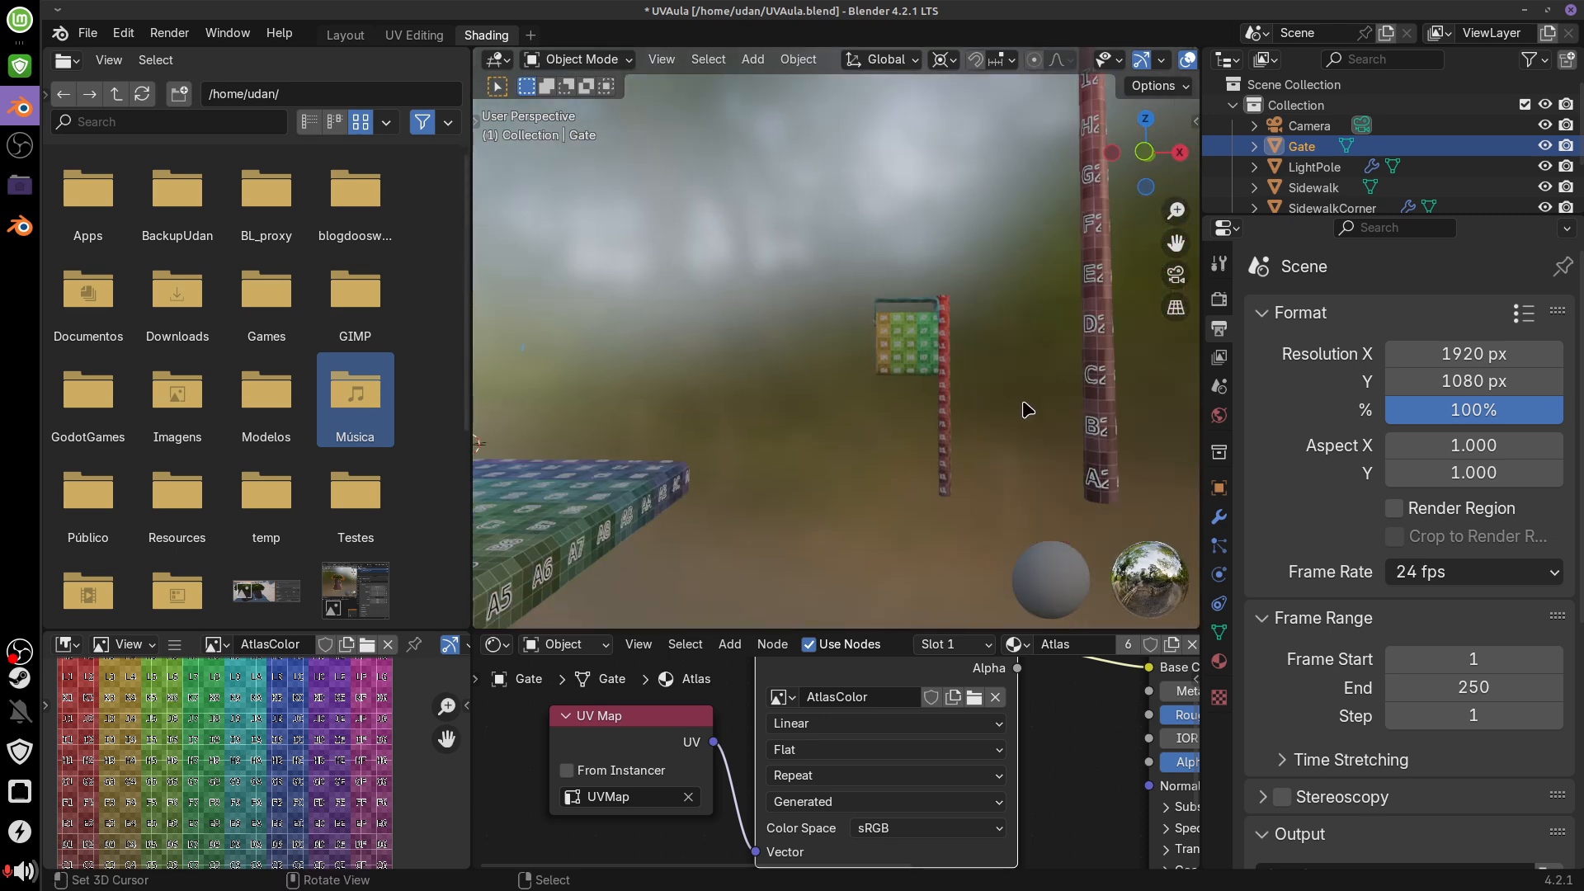
pyautogui.press('KP_5')
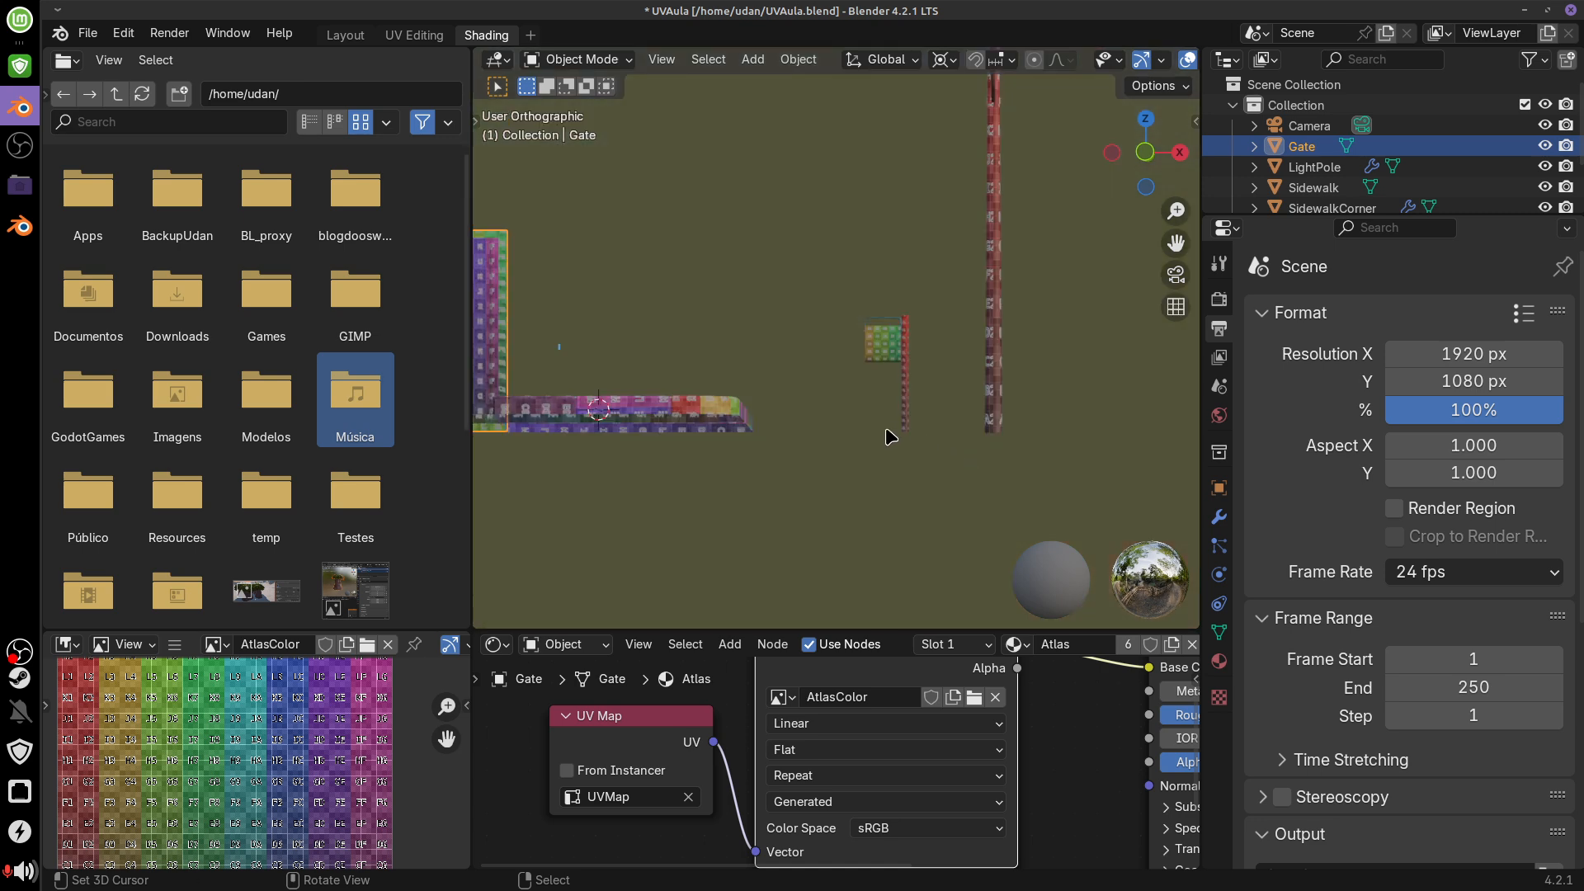
pyautogui.moveTo(891, 437)
pyautogui.keyDown('shift'); pyautogui.mouseDown(button='middle')
pyautogui.moveTo(1099, 463)
pyautogui.moveTo(1022, 455)
pyautogui.mouseUp(button='middle'); pyautogui.keyUp('shift')
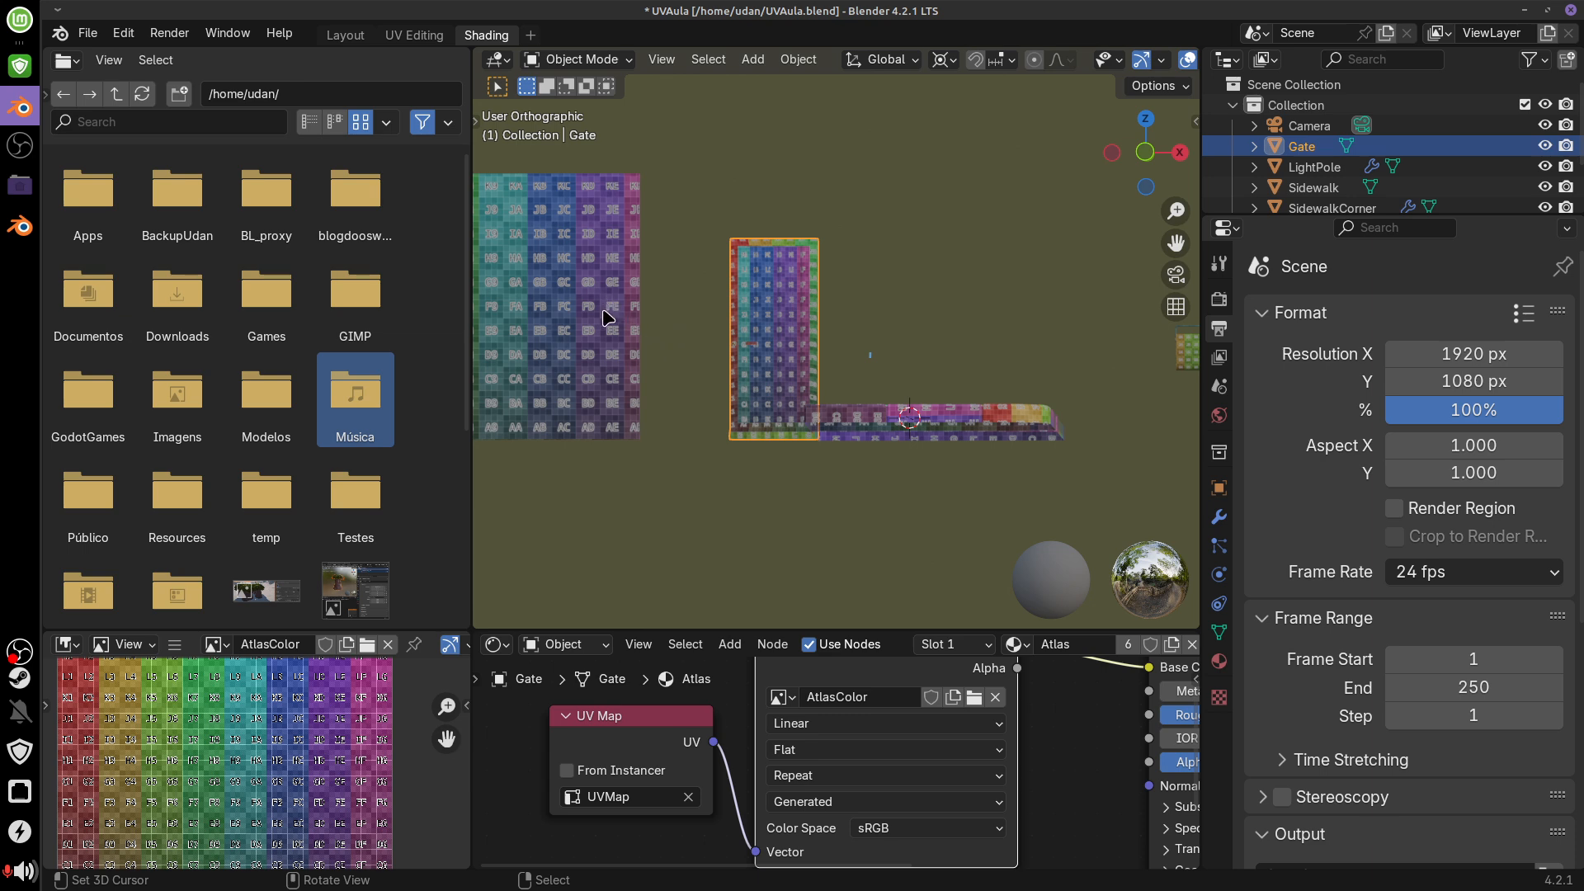
# Annotate one grid cell on the wall and one on the gate, joined by an arrow, and write "TEXEL Density" above
pyautogui.moveTo(605, 310); pyautogui.dragTo(589, 297)
pyautogui.moveTo(755, 302); pyautogui.dragTo(768, 319)
pyautogui.moveTo(843, 126); pyautogui.dragTo(848, 178)
pyautogui.moveTo(832, 156)
pyautogui.mouseDown()
pyautogui.moveTo(877, 131)
pyautogui.moveTo(914, 174)
pyautogui.mouseUp()
pyautogui.moveTo(933, 146)
pyautogui.mouseDown()
pyautogui.moveTo(921, 167)
pyautogui.moveTo(935, 171)
pyautogui.mouseUp()
pyautogui.moveTo(918, 157); pyautogui.dragTo(936, 155)
pyautogui.moveTo(956, 132); pyautogui.dragTo(944, 178)
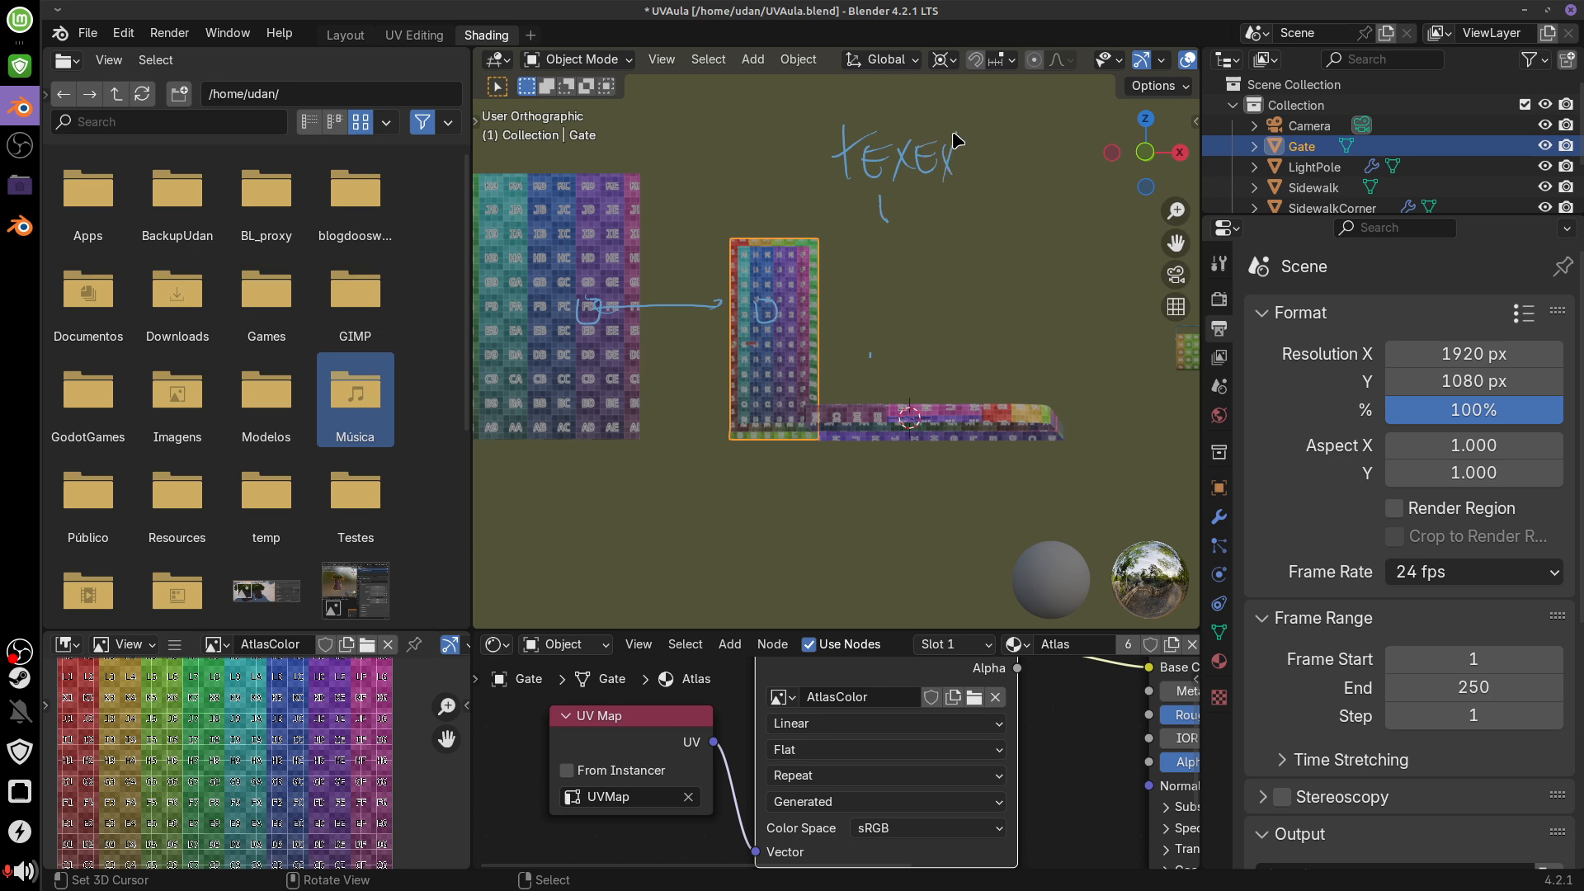
pyautogui.moveTo(954, 135); pyautogui.dragTo(963, 165, button='right')
pyautogui.moveTo(948, 134); pyautogui.dragTo(965, 163)
pyautogui.moveTo(873, 201)
pyautogui.mouseDown()
pyautogui.moveTo(881, 222)
pyautogui.moveTo(926, 198)
pyautogui.moveTo(938, 216)
pyautogui.moveTo(1002, 221)
pyautogui.mouseUp()
pyautogui.moveTo(1012, 187); pyautogui.dragTo(984, 273)
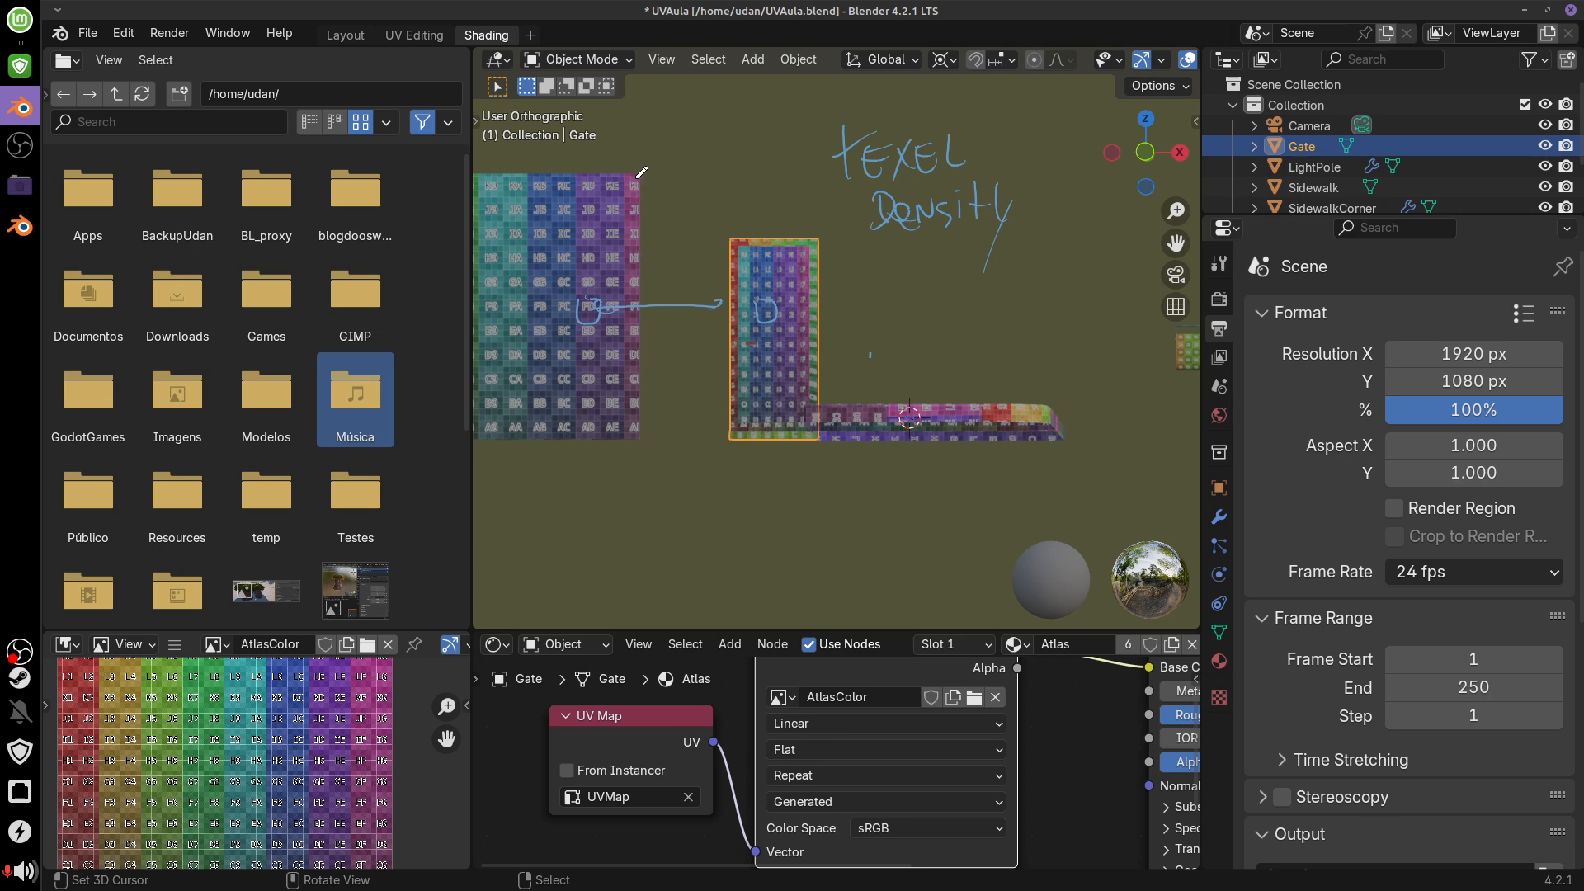
# Write "PX/M" beside the wall, circle it, and erase the texel density annotations from the viewport
pyautogui.keyDown('ctrl'); pyautogui.moveTo(654, 234); pyautogui.dragTo(647, 193); pyautogui.keyUp('ctrl')
pyautogui.moveTo(660, 157); pyautogui.dragTo(717, 200)
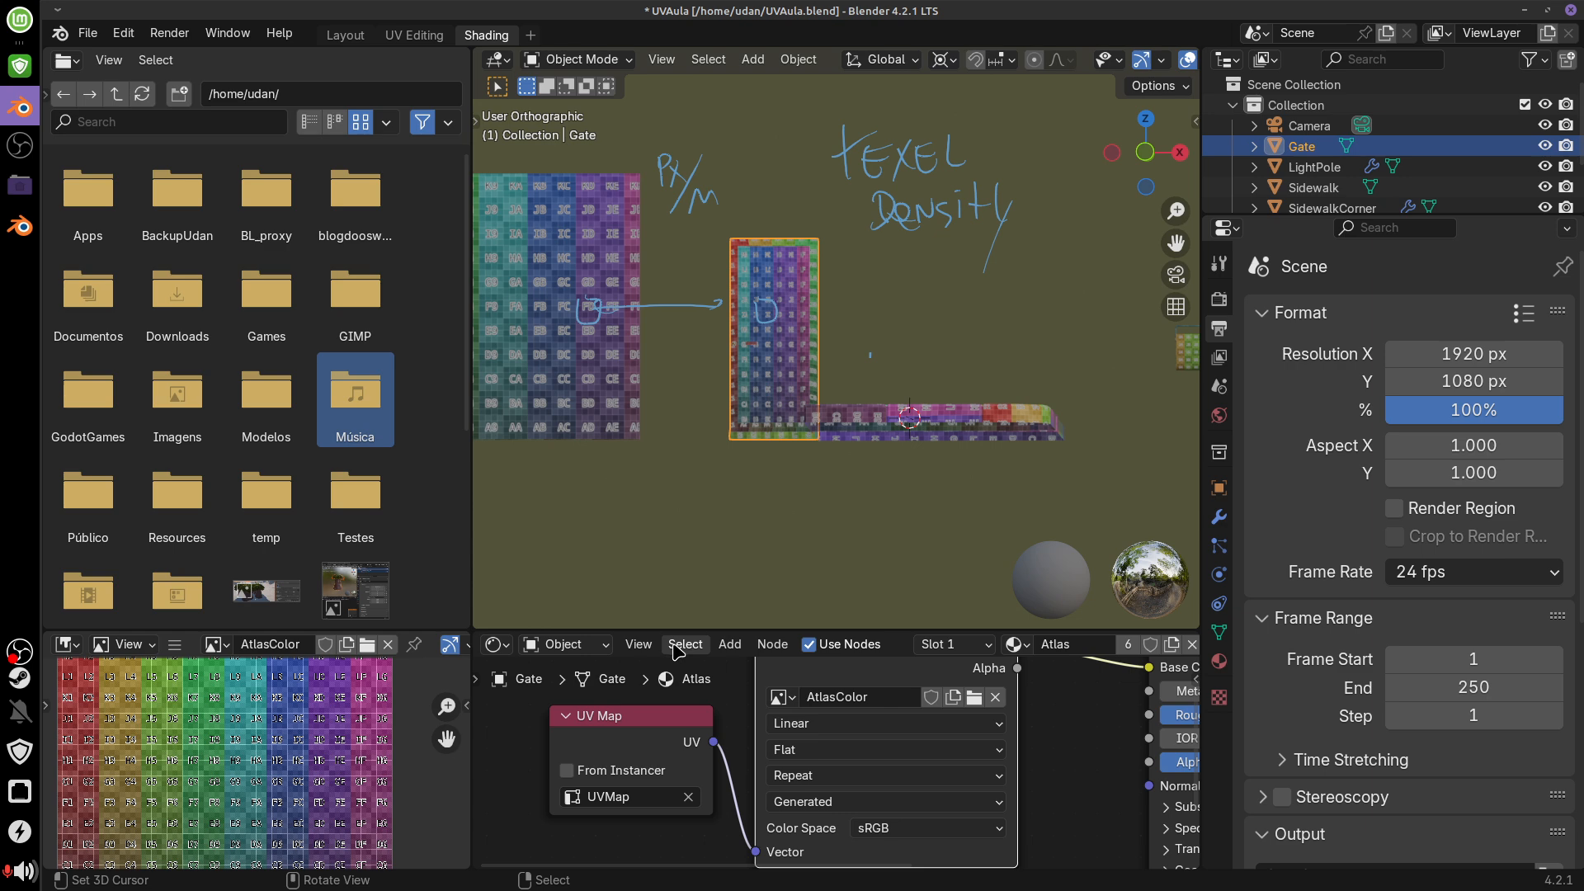
pyautogui.moveTo(698, 136)
pyautogui.mouseDown()
pyautogui.moveTo(689, 243)
pyautogui.moveTo(683, 132)
pyautogui.mouseUp()
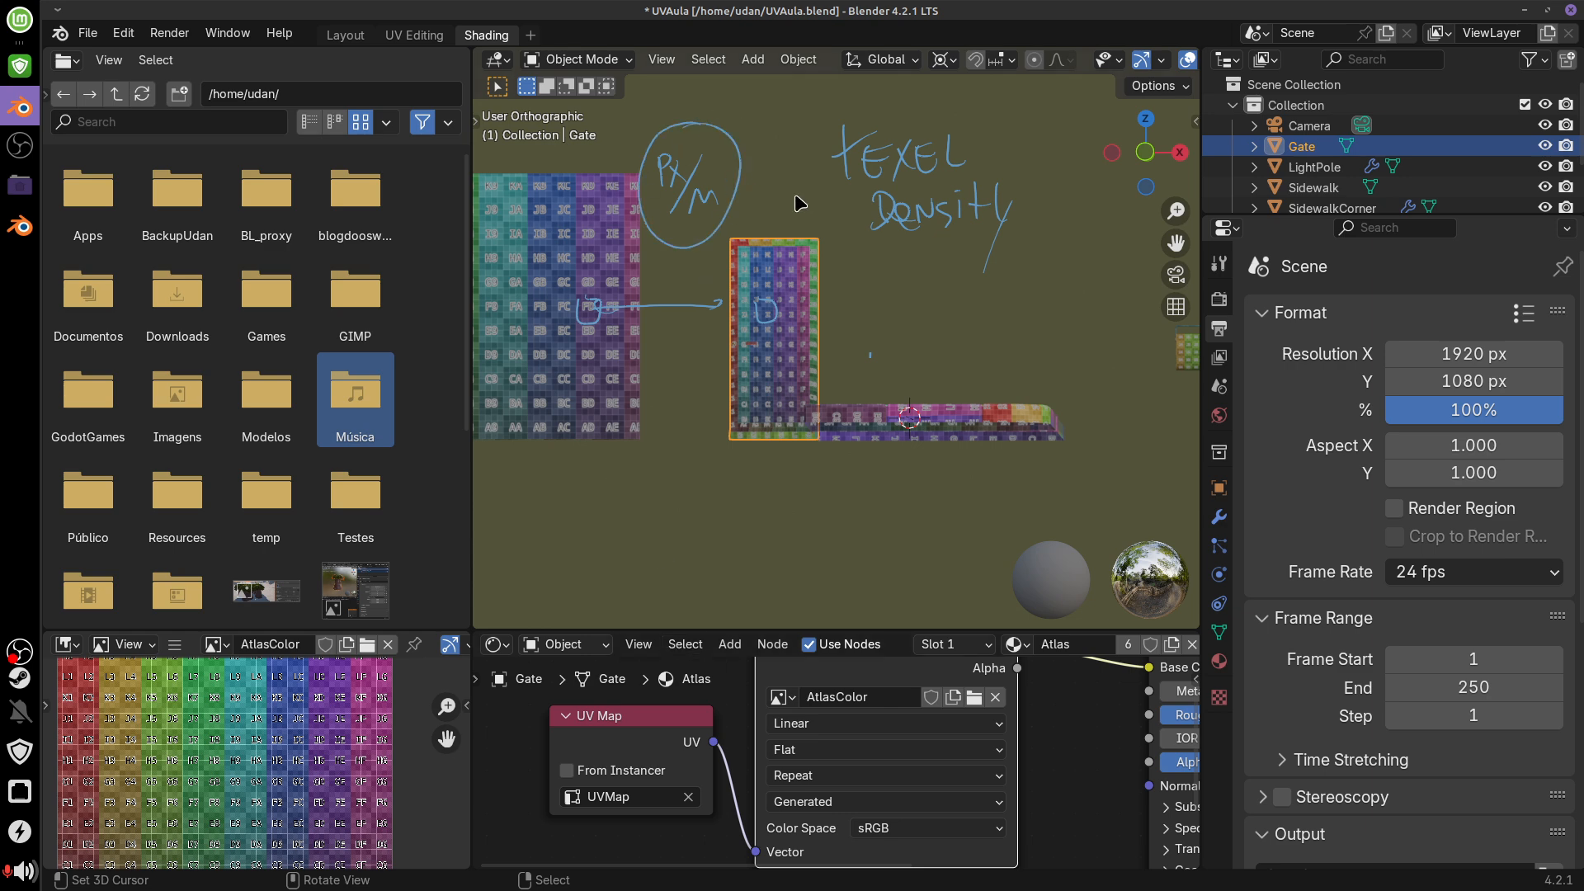
pyautogui.moveTo(744, 183)
pyautogui.mouseDown()
pyautogui.moveTo(815, 183)
pyautogui.moveTo(791, 193)
pyautogui.mouseUp()
pyautogui.moveTo(659, 160)
pyautogui.mouseDown(button='right')
pyautogui.moveTo(672, 202)
pyautogui.moveTo(804, 167)
pyautogui.moveTo(954, 225)
pyautogui.mouseUp(button='right')
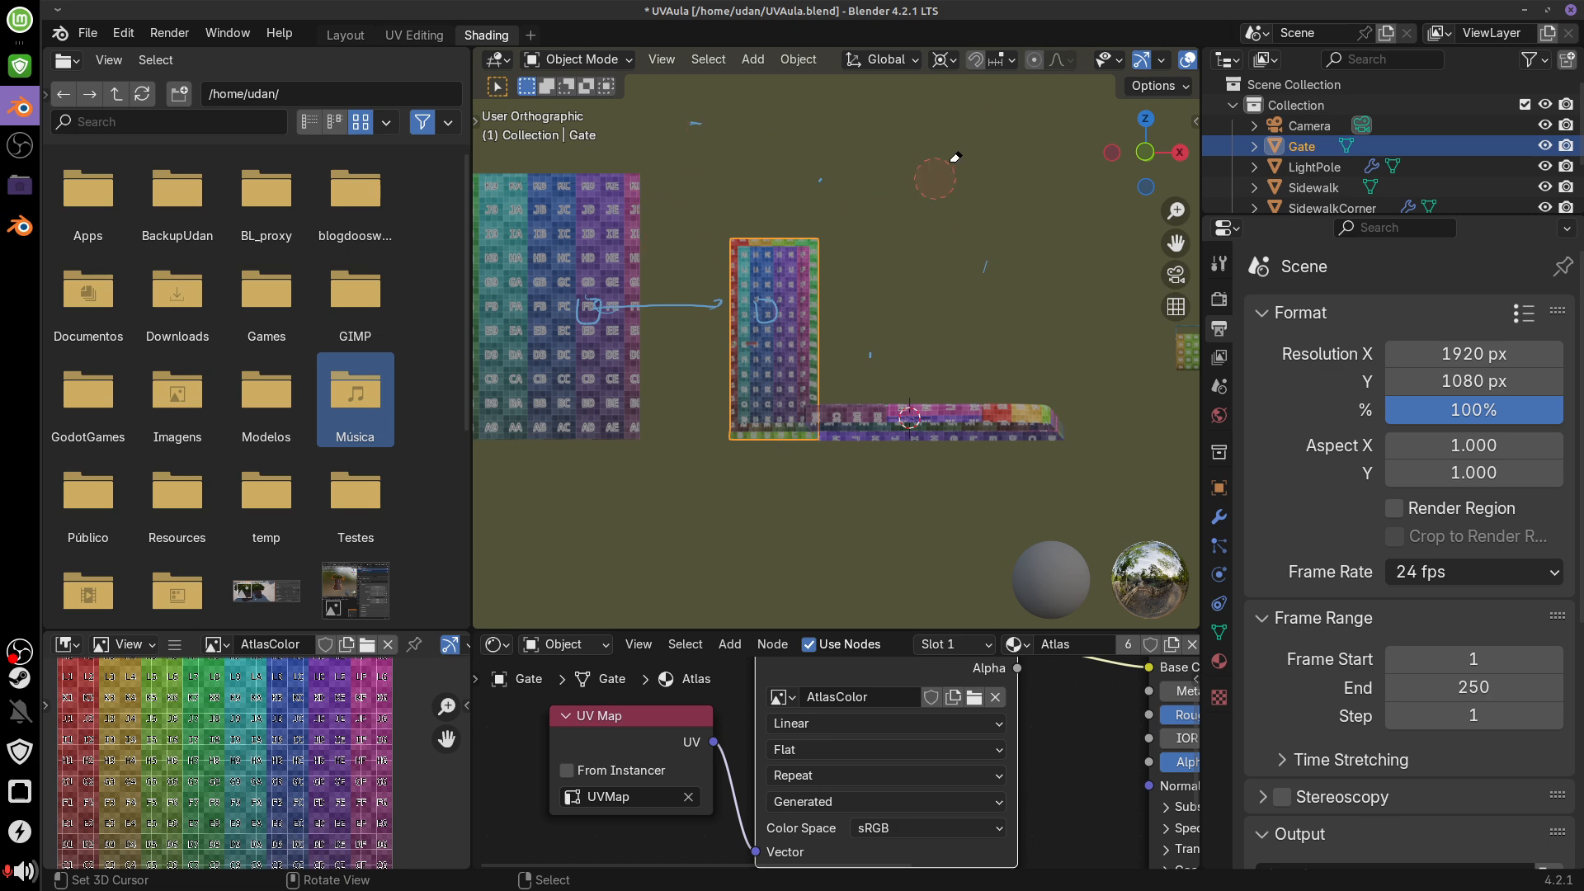
pyautogui.moveTo(904, 270); pyautogui.dragTo(585, 309, button='right')
# Select the wall and show its whole face next to the gate
pyautogui.click(573, 303)
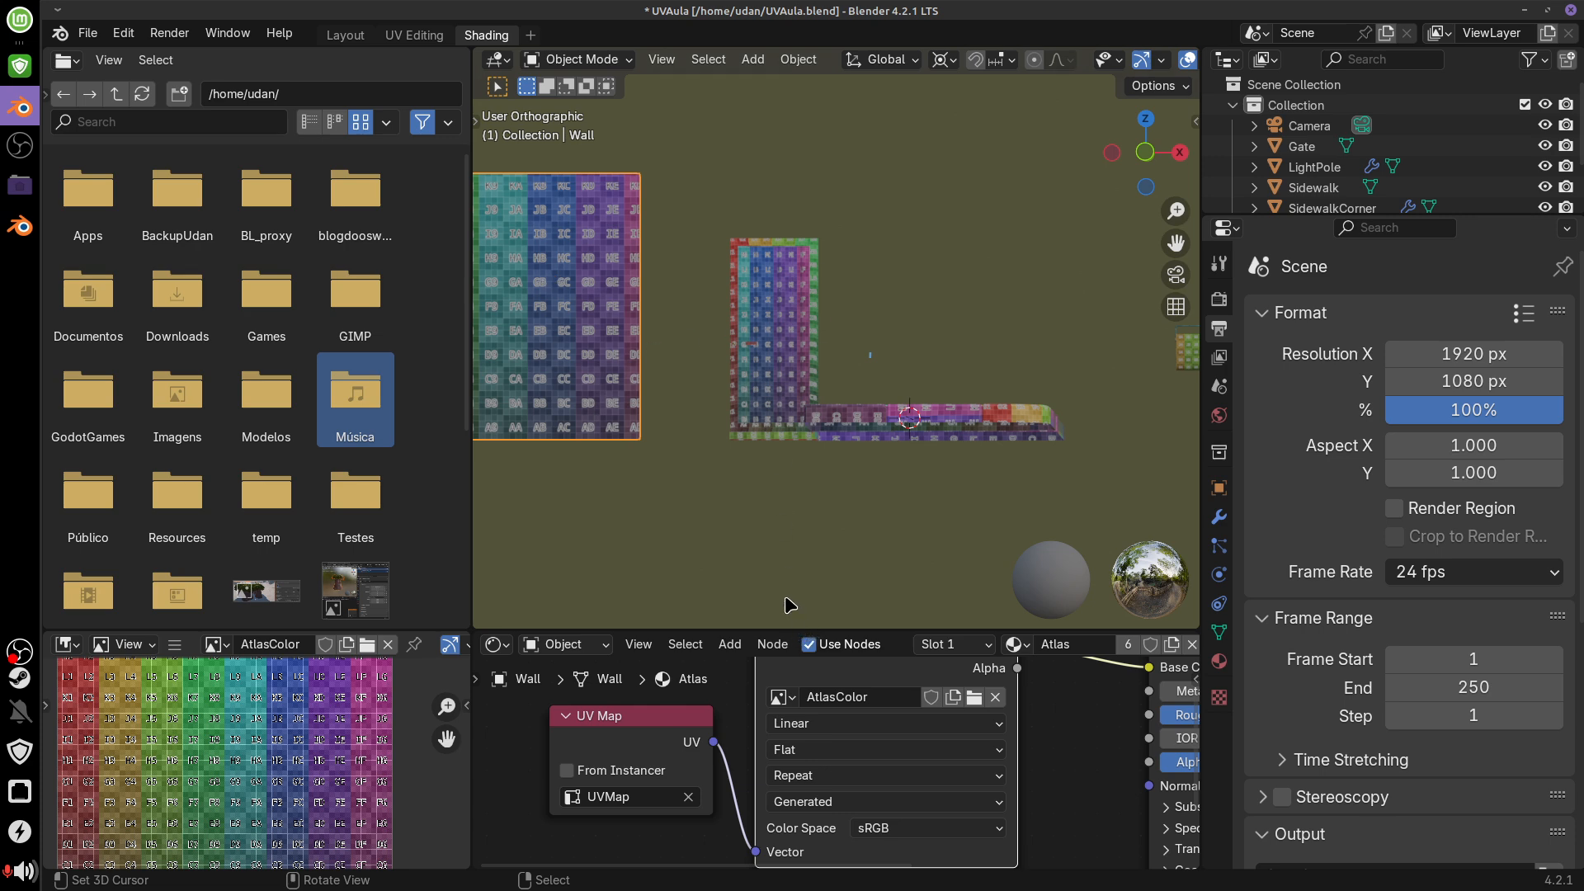
pyautogui.keyDown('shift'); pyautogui.moveTo(643, 474); pyautogui.dragTo(799, 475, button='middle'); pyautogui.keyUp('shift')
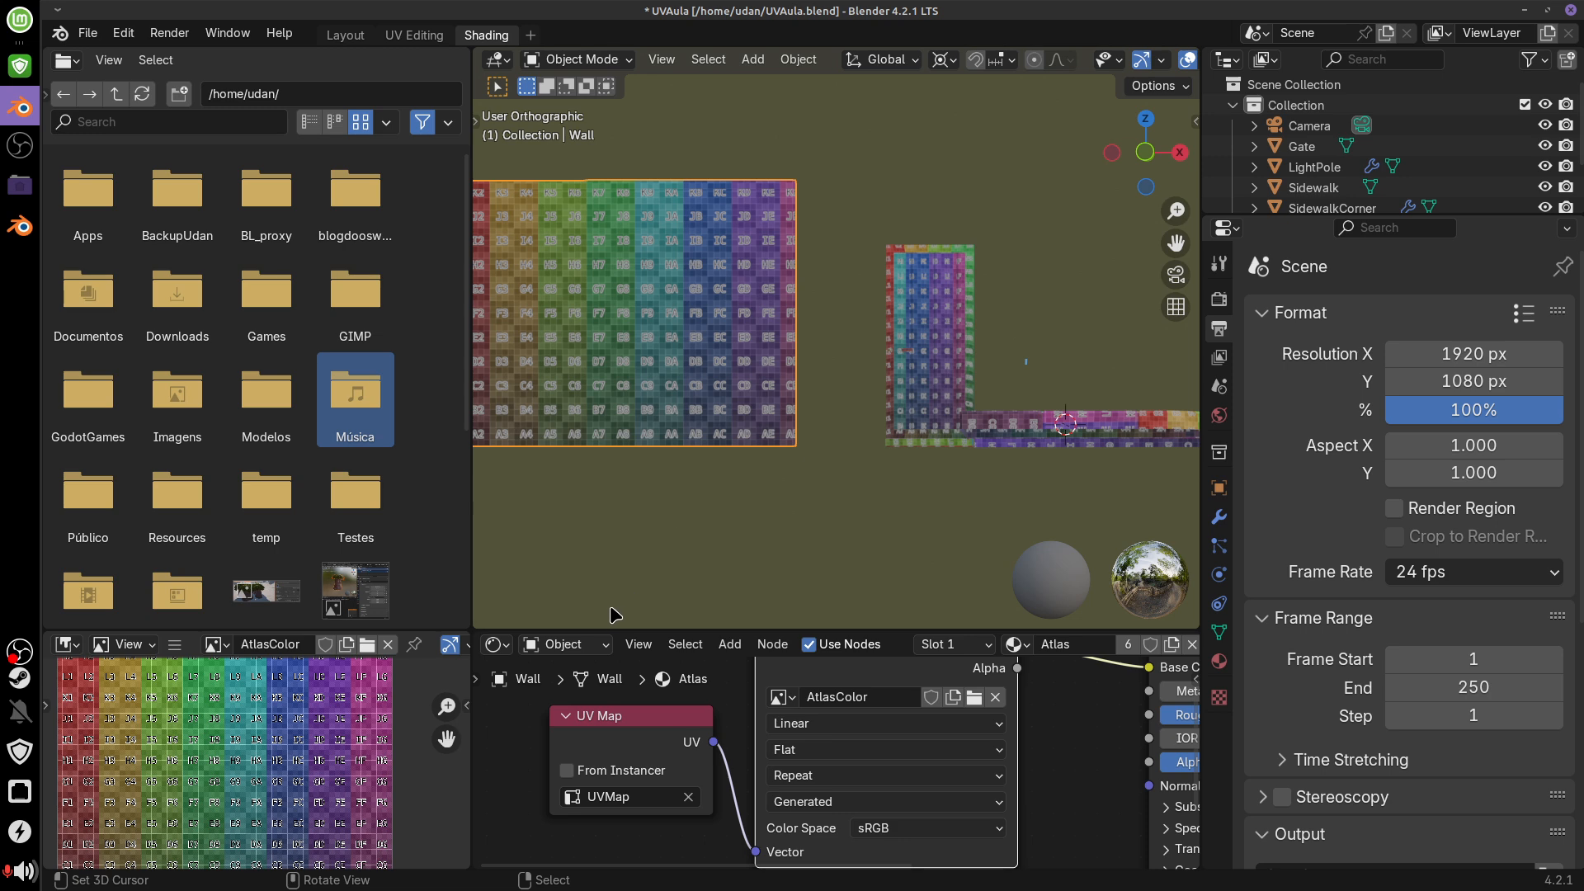
pyautogui.keyDown('shift'); pyautogui.moveTo(632, 521); pyautogui.dragTo(673, 528, button='middle'); pyautogui.keyUp('shift')
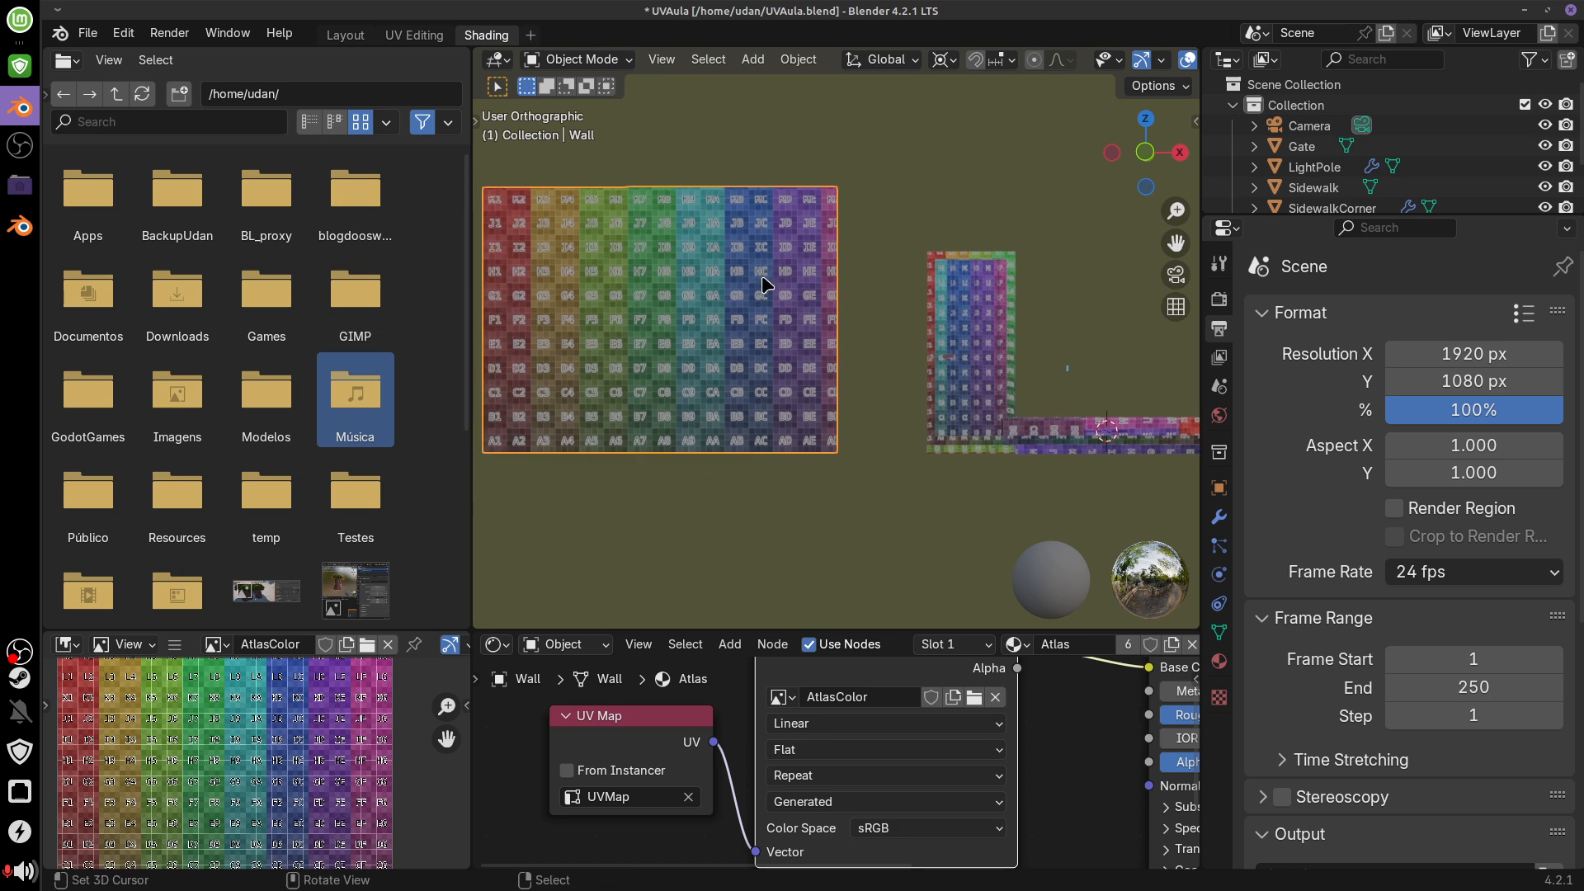
# Circle the blue grid columns on the wall and the gate for comparison, and erase the marks
pyautogui.moveTo(735, 173)
pyautogui.mouseDown()
pyautogui.moveTo(791, 413)
pyautogui.moveTo(743, 185)
pyautogui.mouseUp()
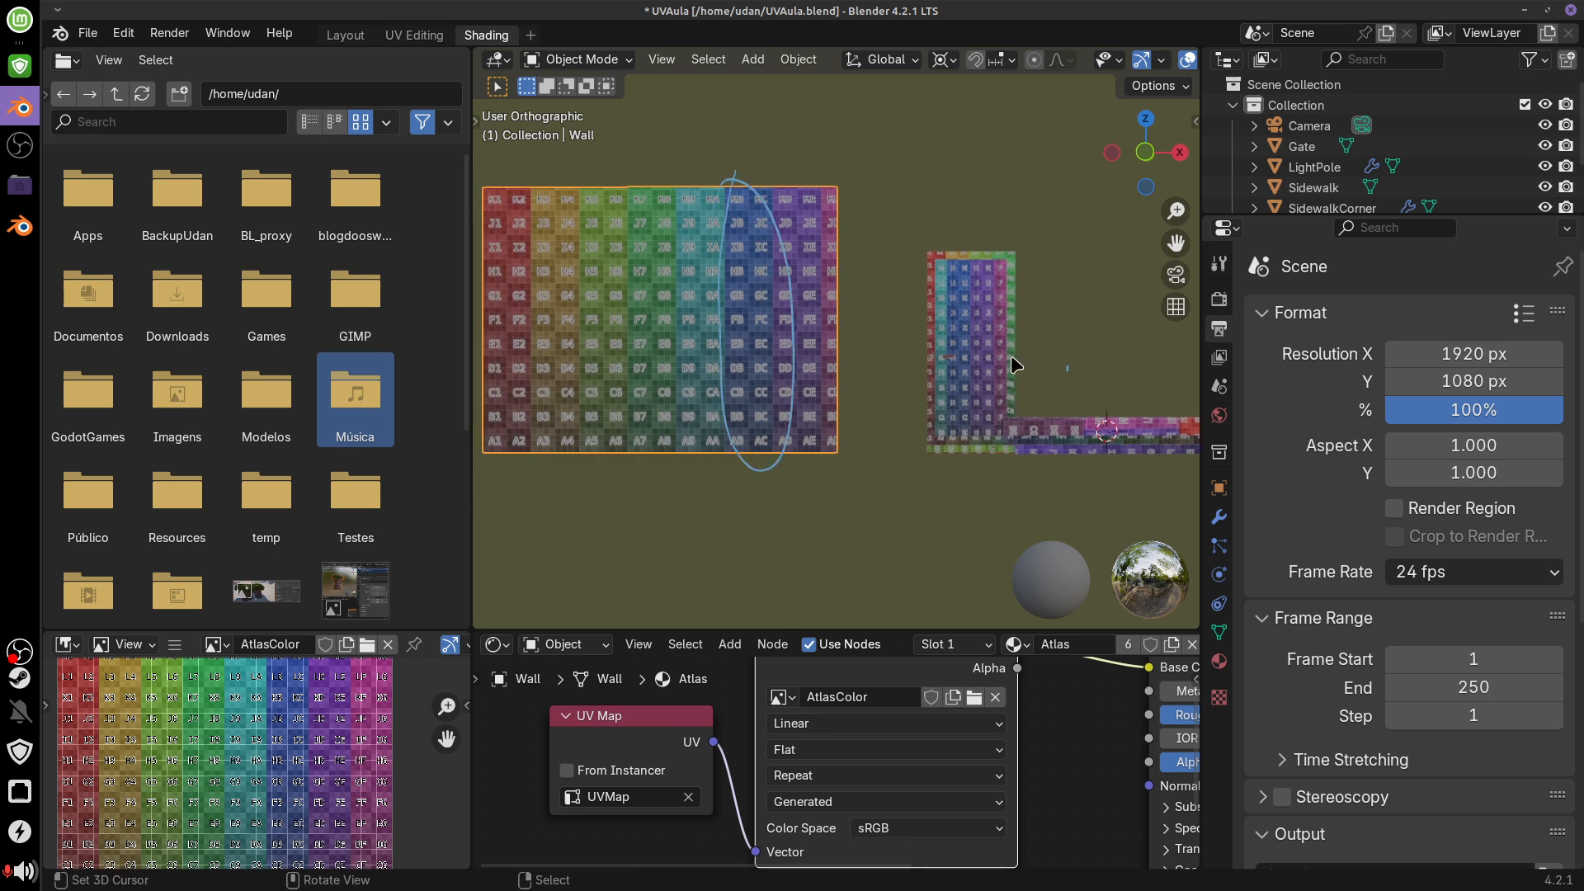
pyautogui.moveTo(957, 252)
pyautogui.mouseDown()
pyautogui.moveTo(934, 367)
pyautogui.moveTo(982, 247)
pyautogui.mouseUp()
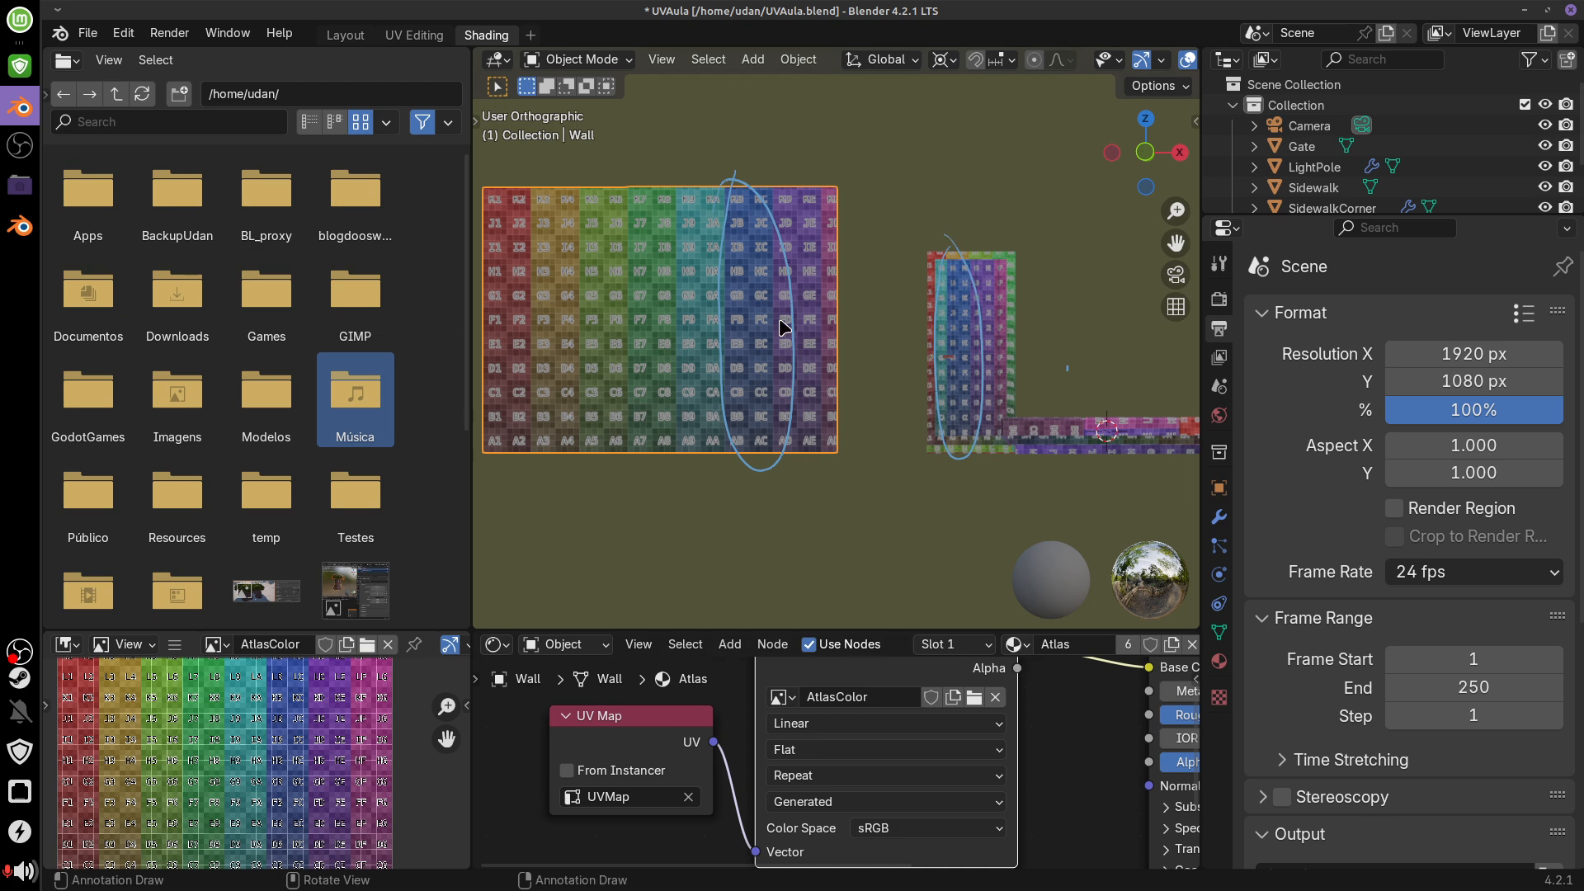
pyautogui.moveTo(784, 329)
pyautogui.keyDown('ctrl'); pyautogui.mouseDown()
pyautogui.moveTo(753, 221)
pyautogui.moveTo(838, 485)
pyautogui.moveTo(944, 265)
pyautogui.moveTo(928, 167)
pyautogui.mouseUp(); pyautogui.keyUp('ctrl')
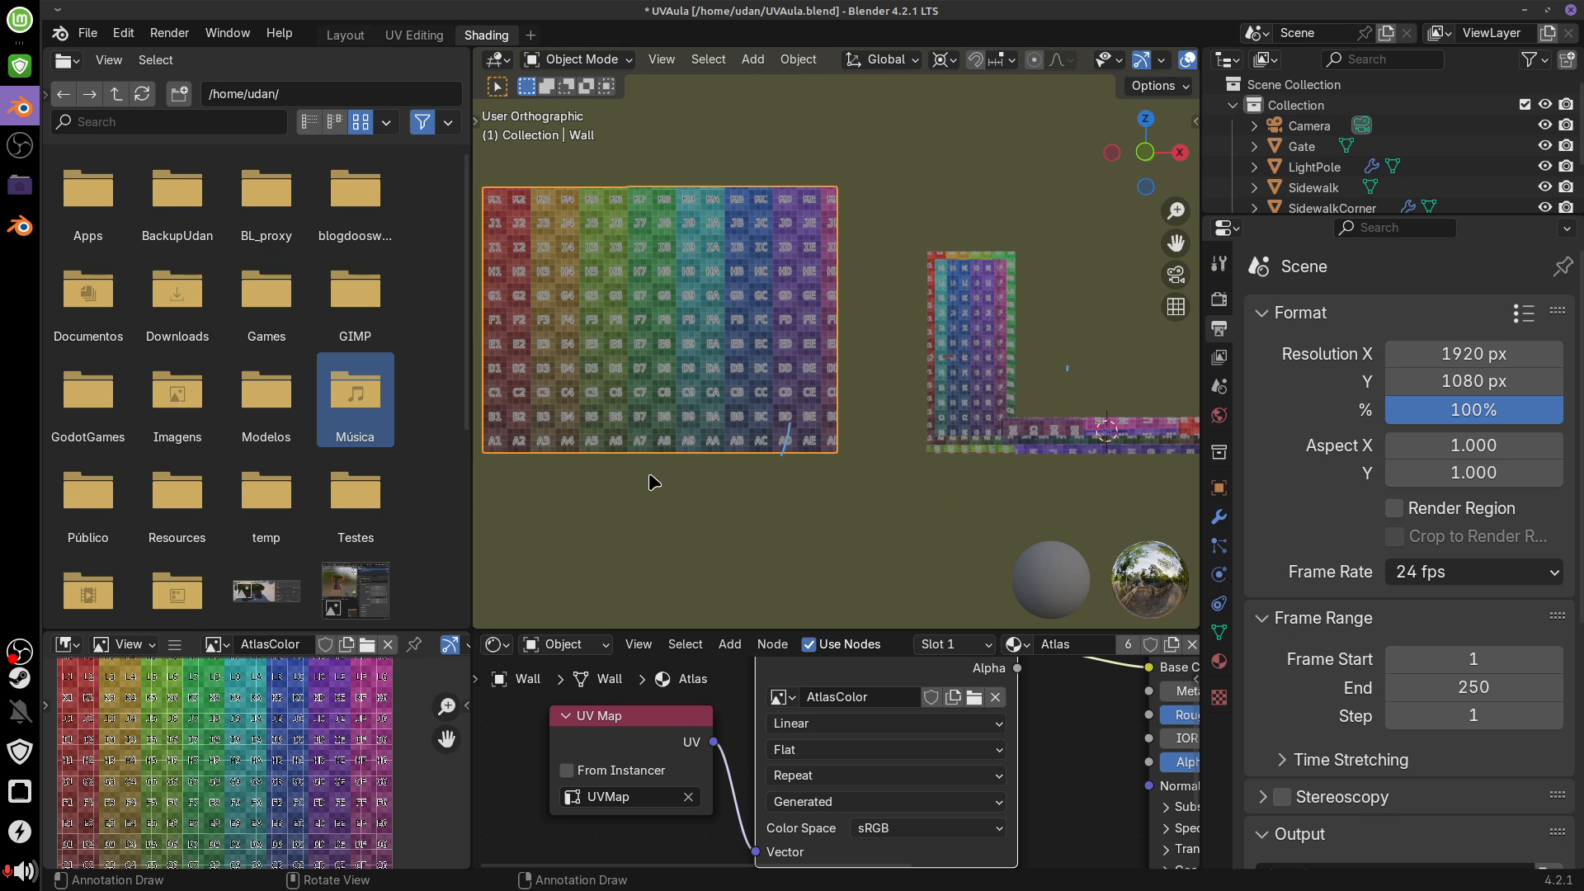
pyautogui.moveTo(785, 428); pyautogui.dragTo(770, 394, button='right')
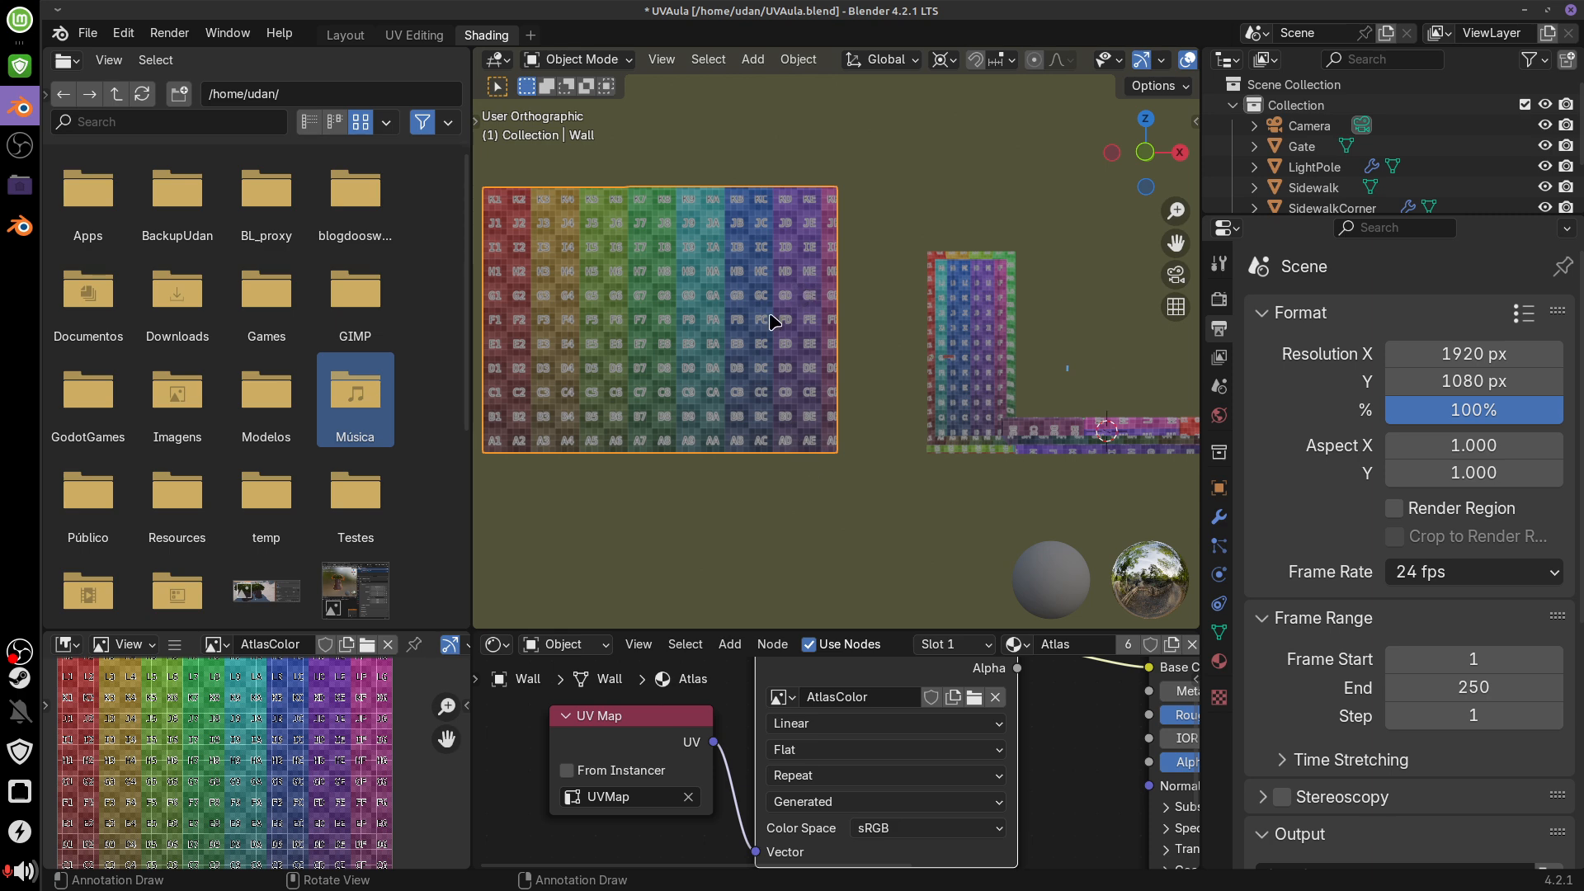
# Enlarge the shader node area and switch to the UV Editing workspace to show the wall's UVs over the AtlasColor grid
pyautogui.keyDown('shift'); pyautogui.moveTo(679, 506); pyautogui.dragTo(796, 496, button='middle'); pyautogui.keyUp('shift')
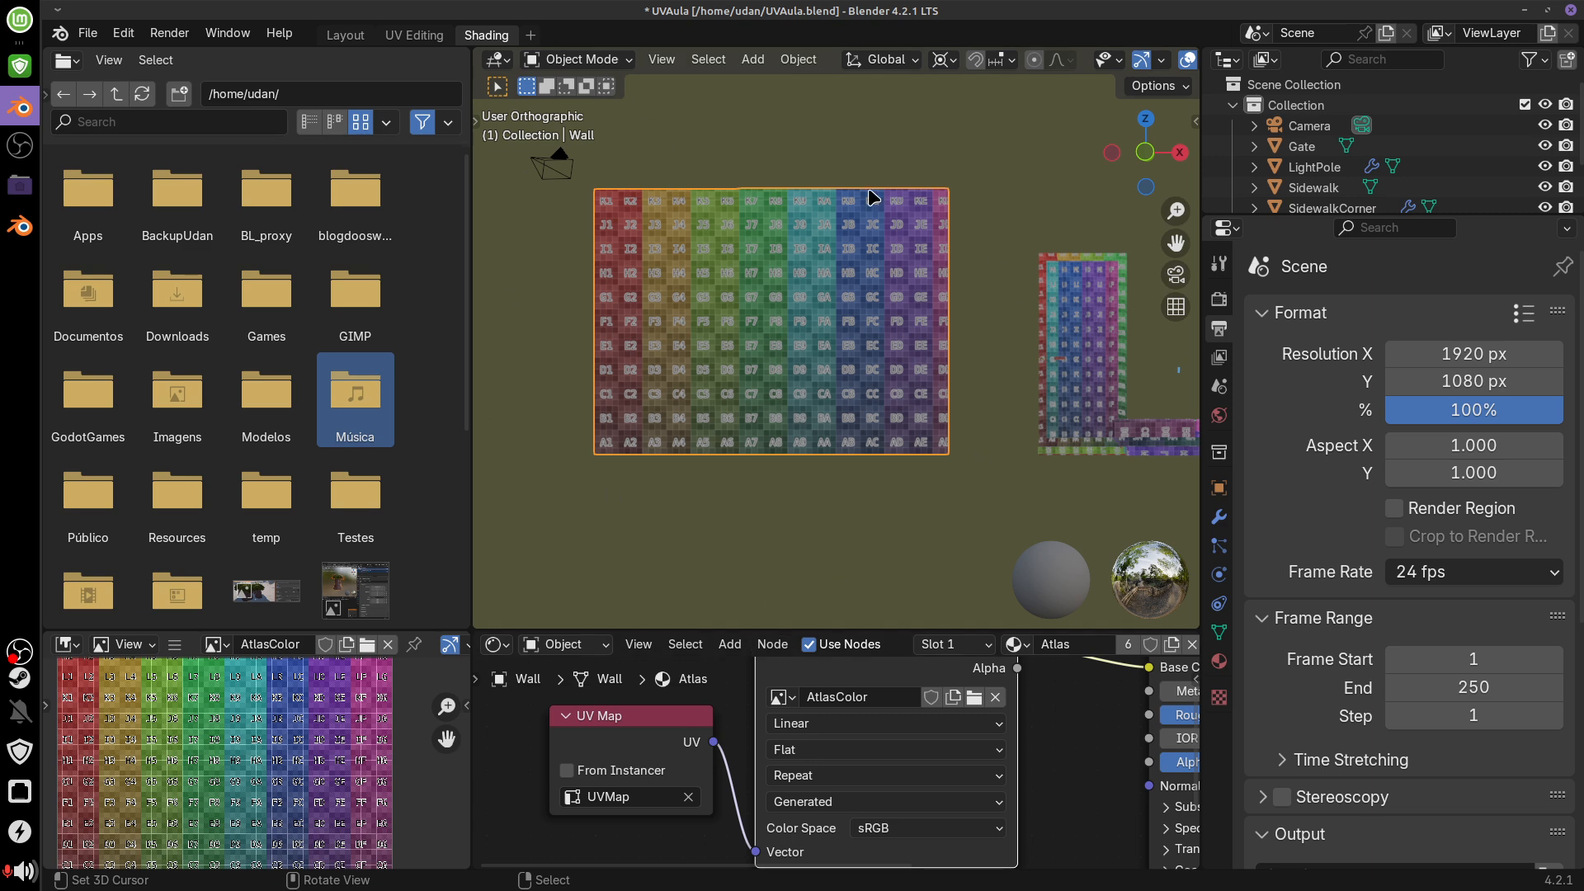
pyautogui.moveTo(752, 631); pyautogui.dragTo(752, 467)
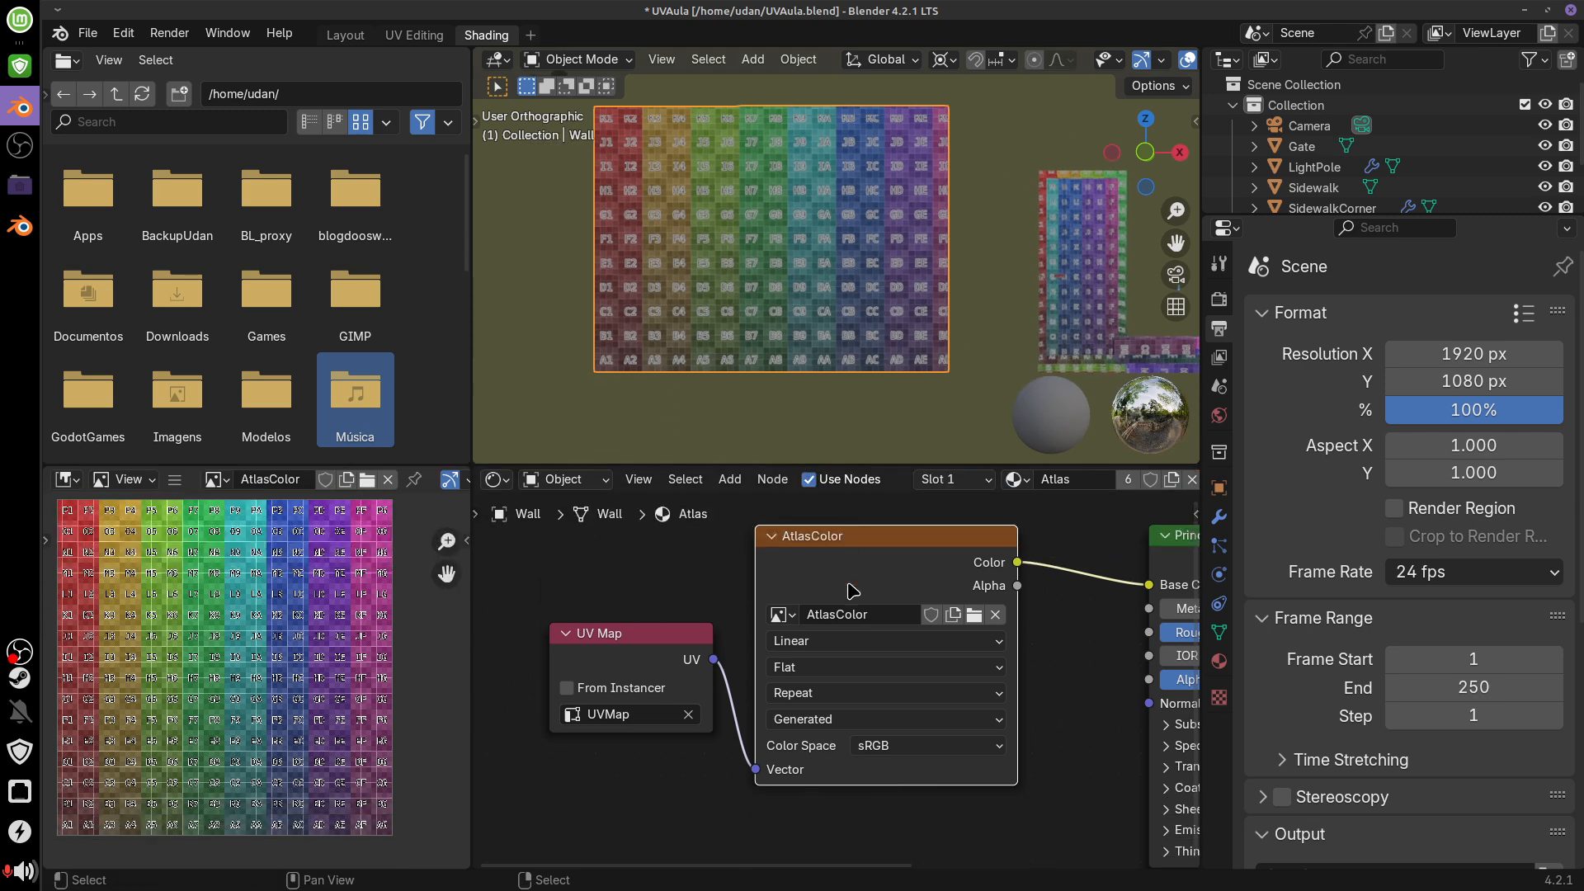
pyautogui.click(415, 34)
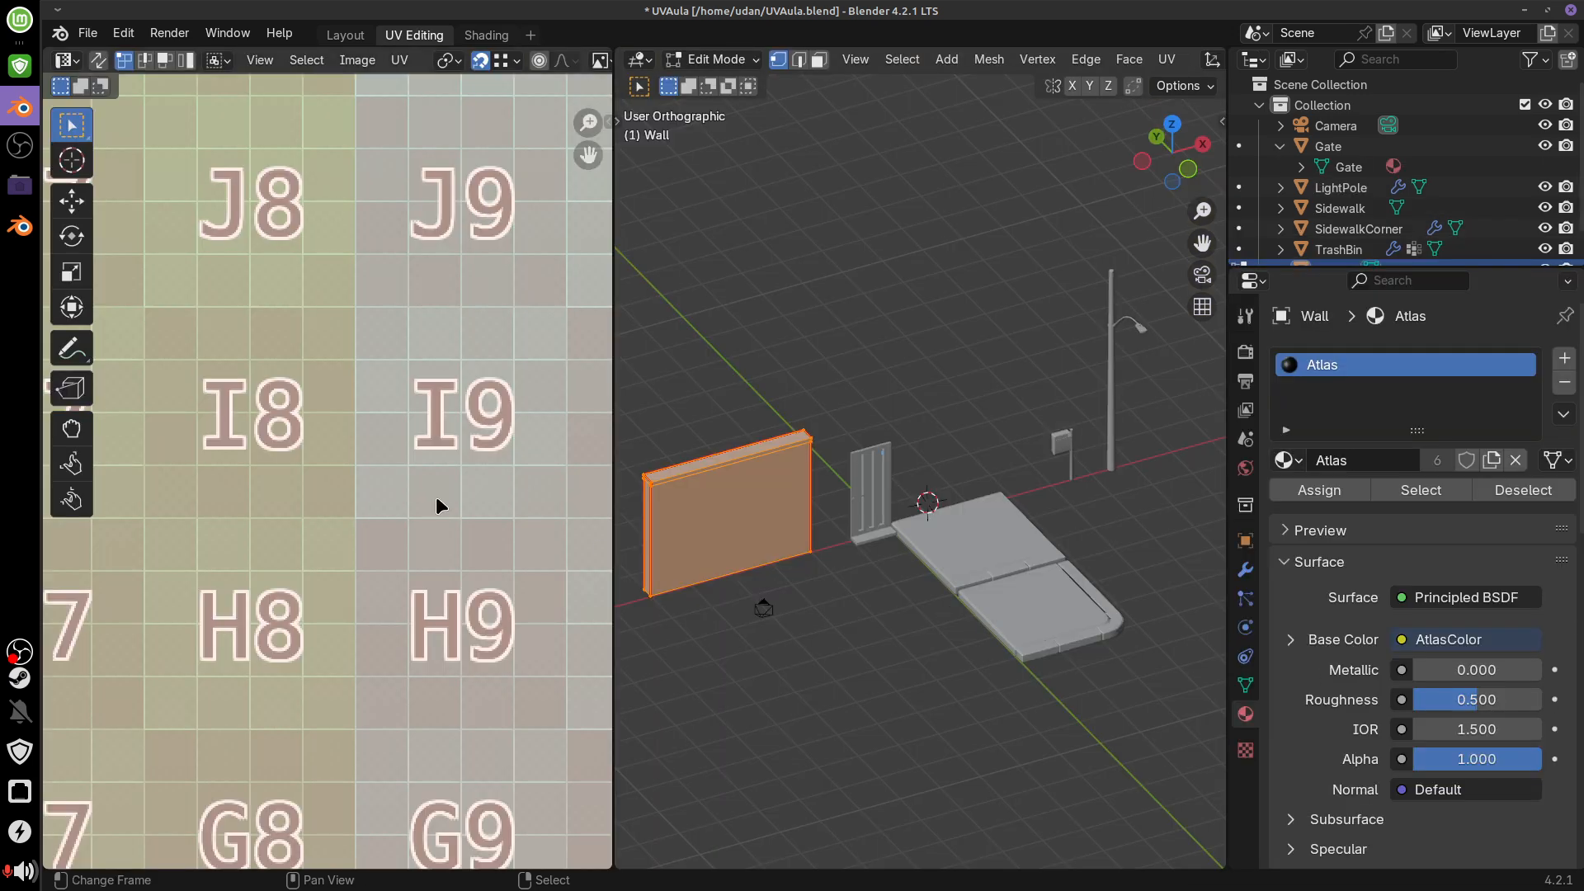
pyautogui.scroll(-6, 412, 516)
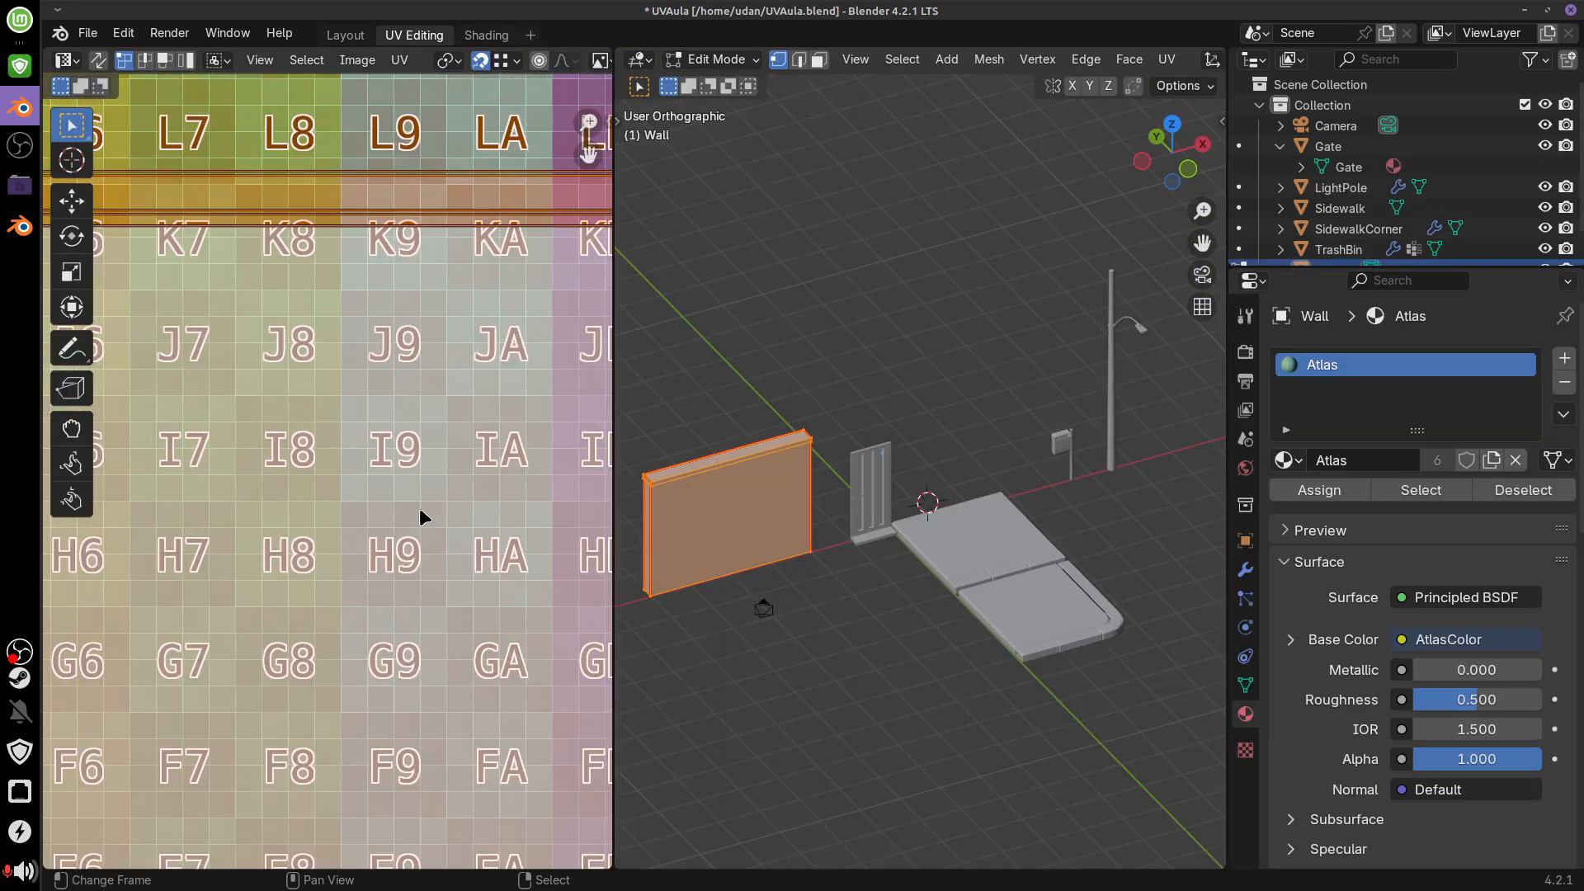
pyautogui.scroll(-2, 742, 619)
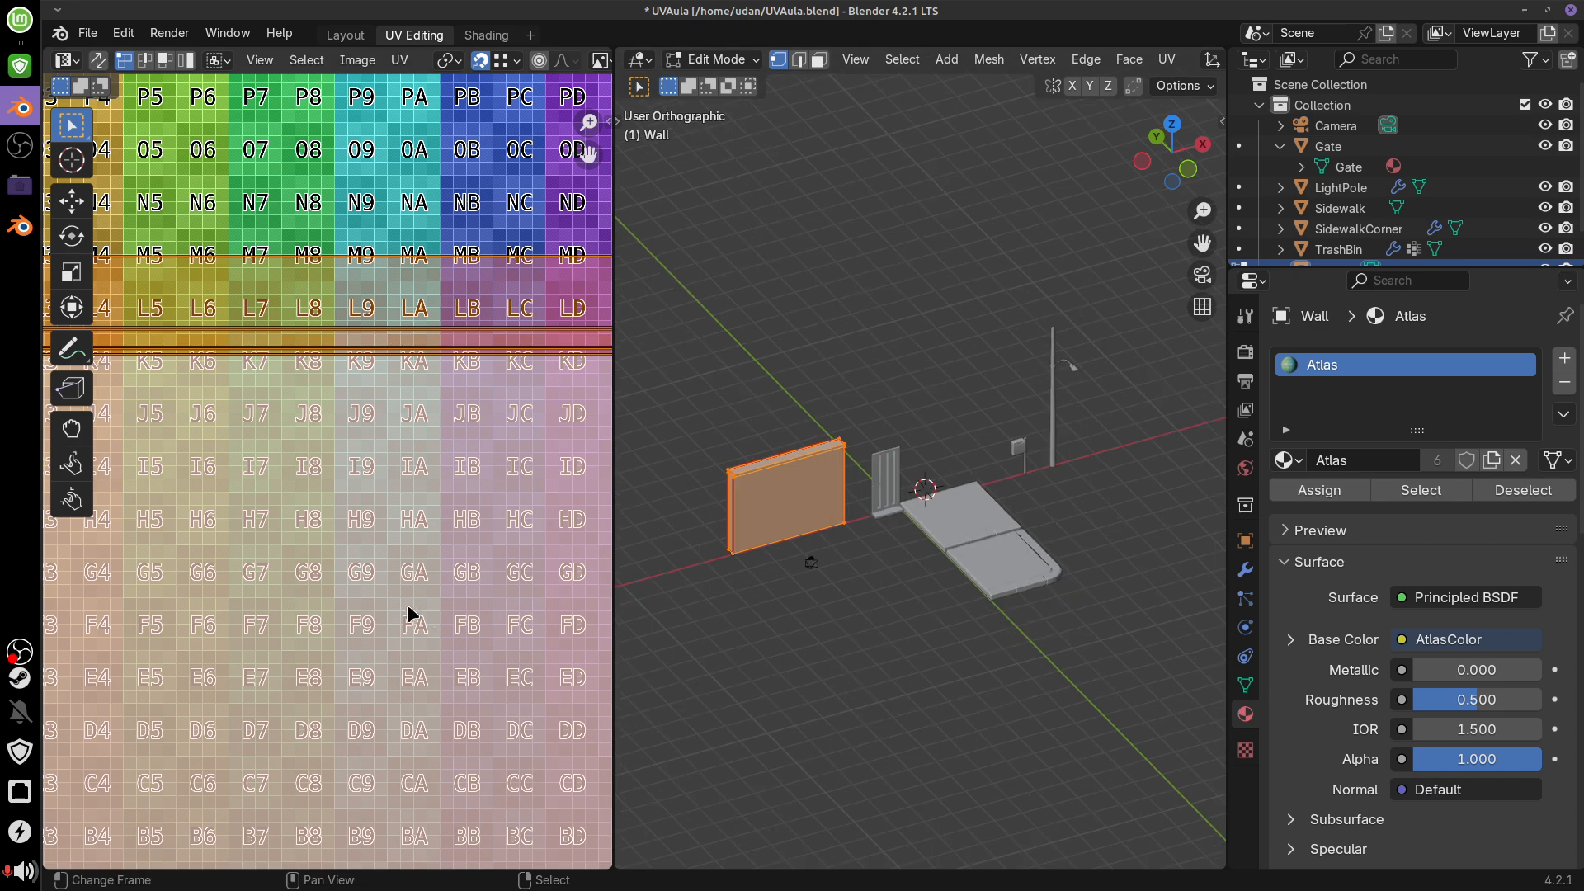
# Widen the UV editor and bring the whole wall and the gate into view side by side in the 3D viewport
pyautogui.scroll(-2, 410, 614)
pyautogui.moveTo(924, 601); pyautogui.dragTo(882, 552, button='middle')
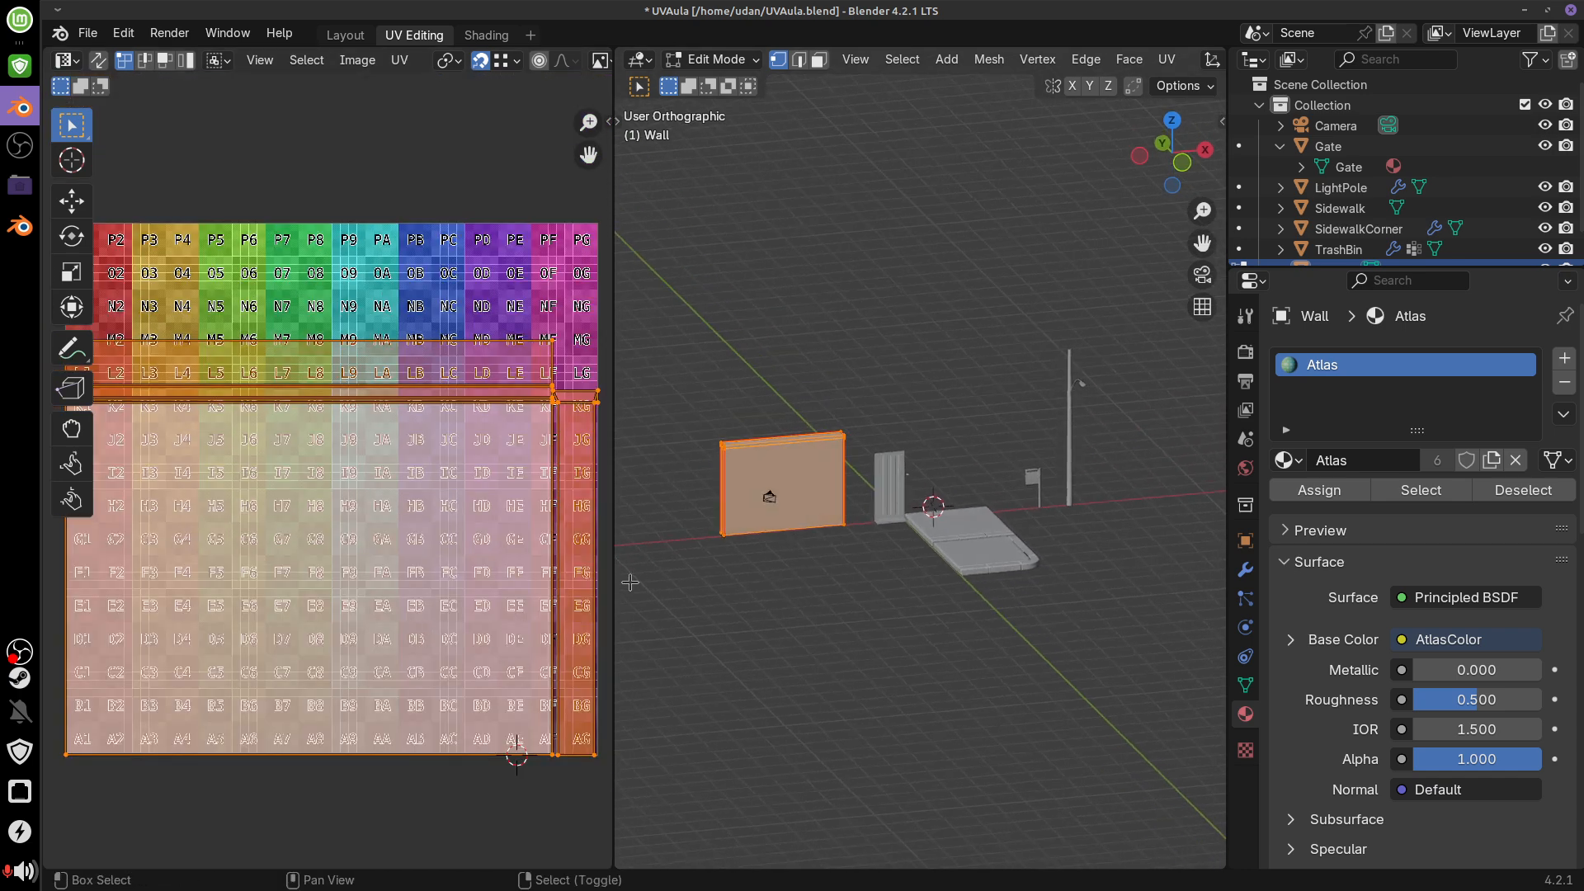
pyautogui.keyDown('shift'); pyautogui.moveTo(609, 609); pyautogui.dragTo(577, 633, button='middle'); pyautogui.keyUp('shift')
pyautogui.moveTo(613, 627); pyautogui.dragTo(677, 624)
pyautogui.scroll(4, 874, 549)
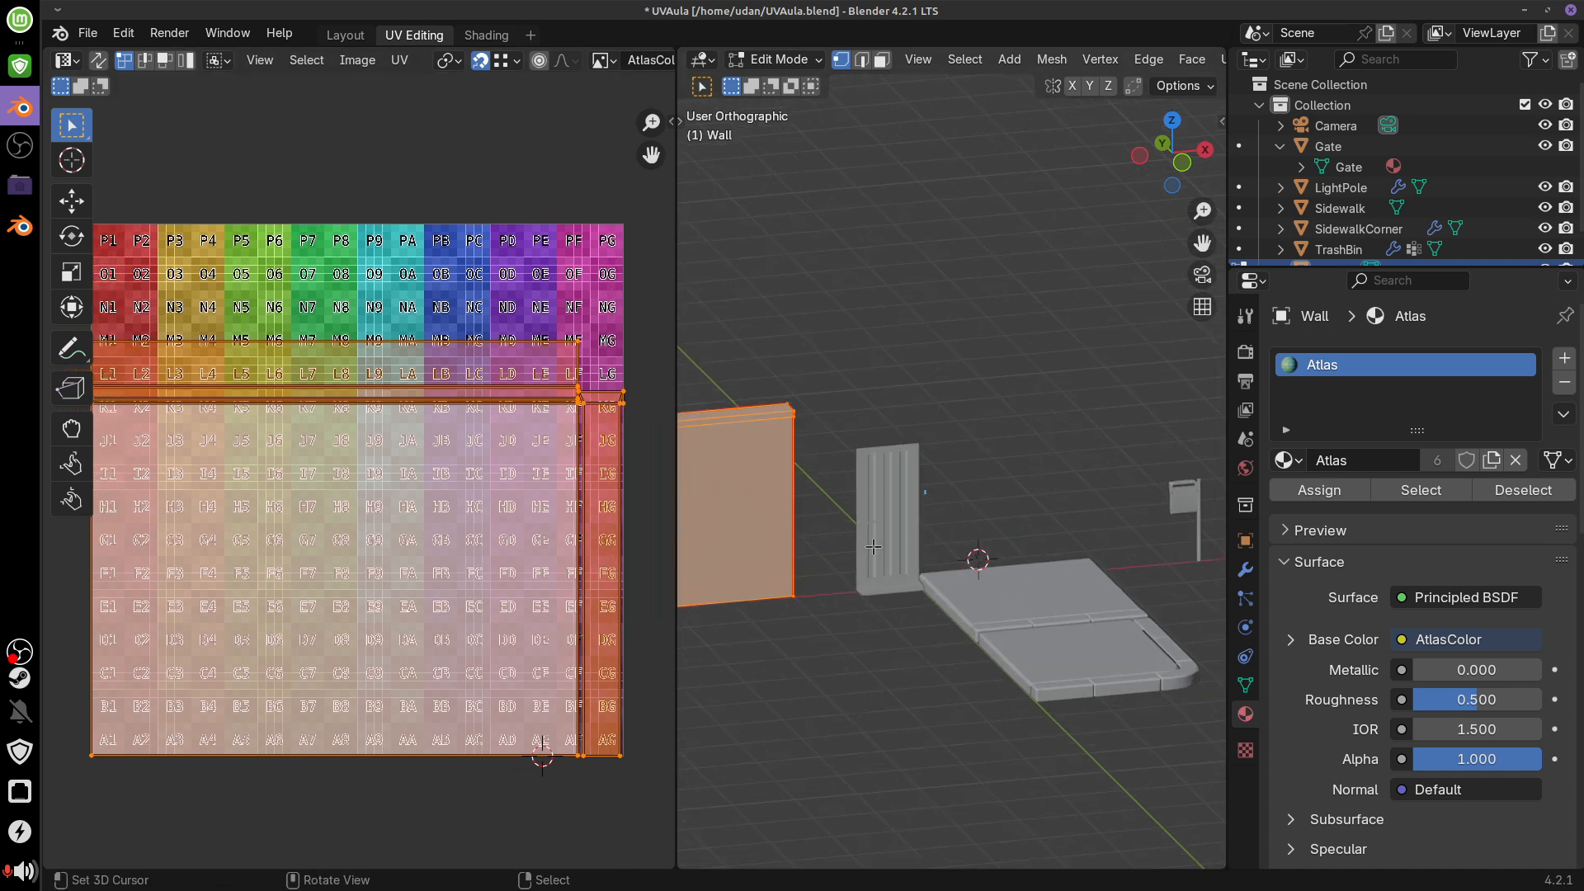
pyautogui.keyDown('shift'); pyautogui.moveTo(873, 543); pyautogui.dragTo(937, 466, button='middle'); pyautogui.keyUp('shift')
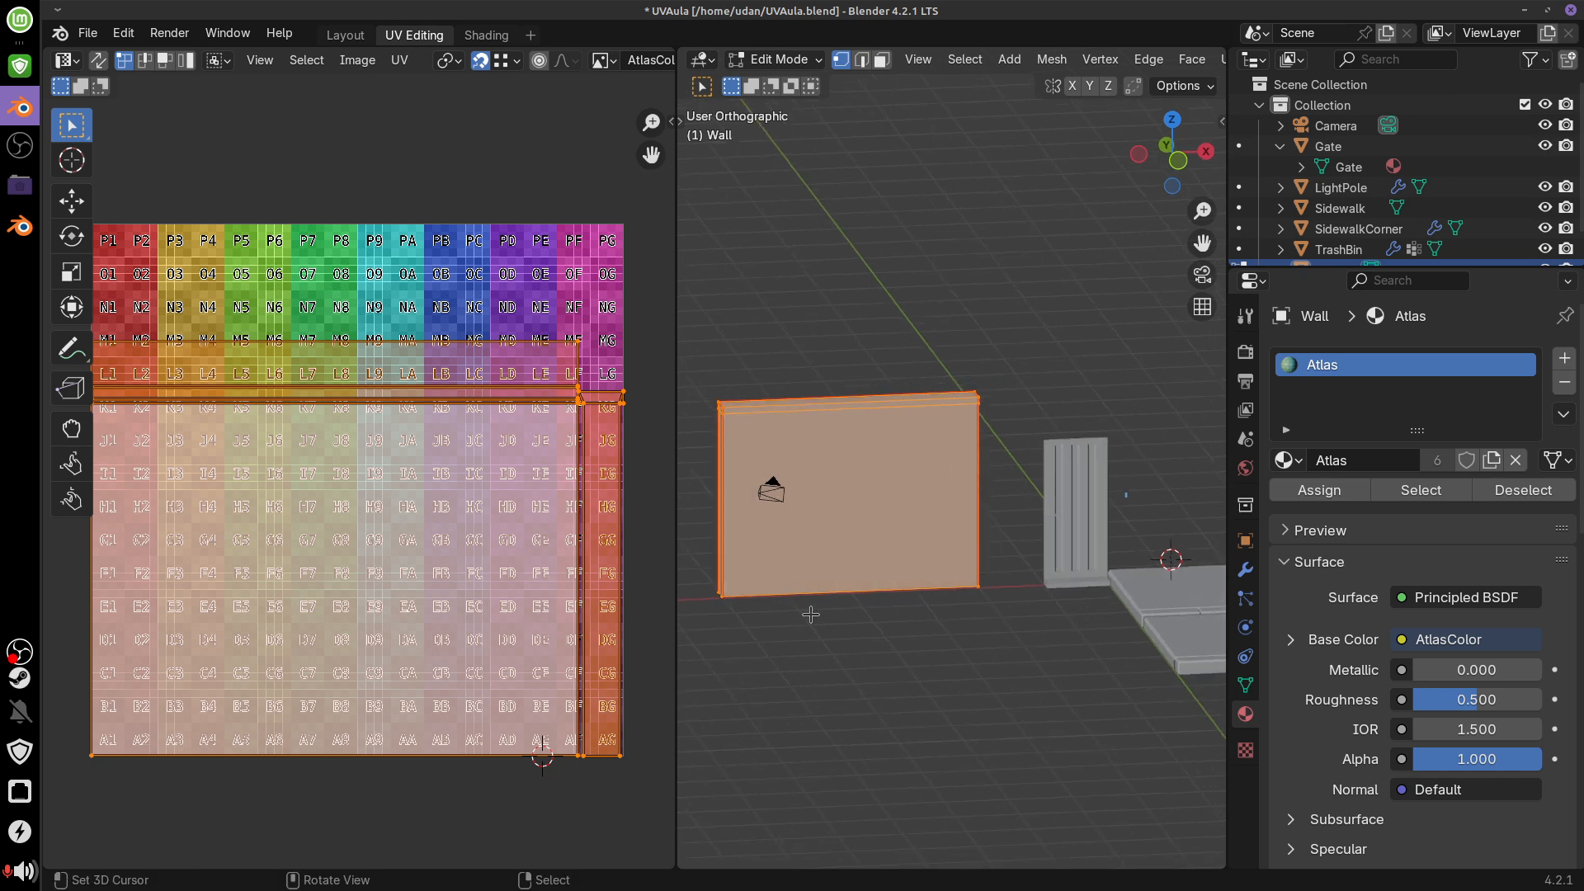
pyautogui.moveTo(949, 532); pyautogui.dragTo(1029, 501, button='middle')
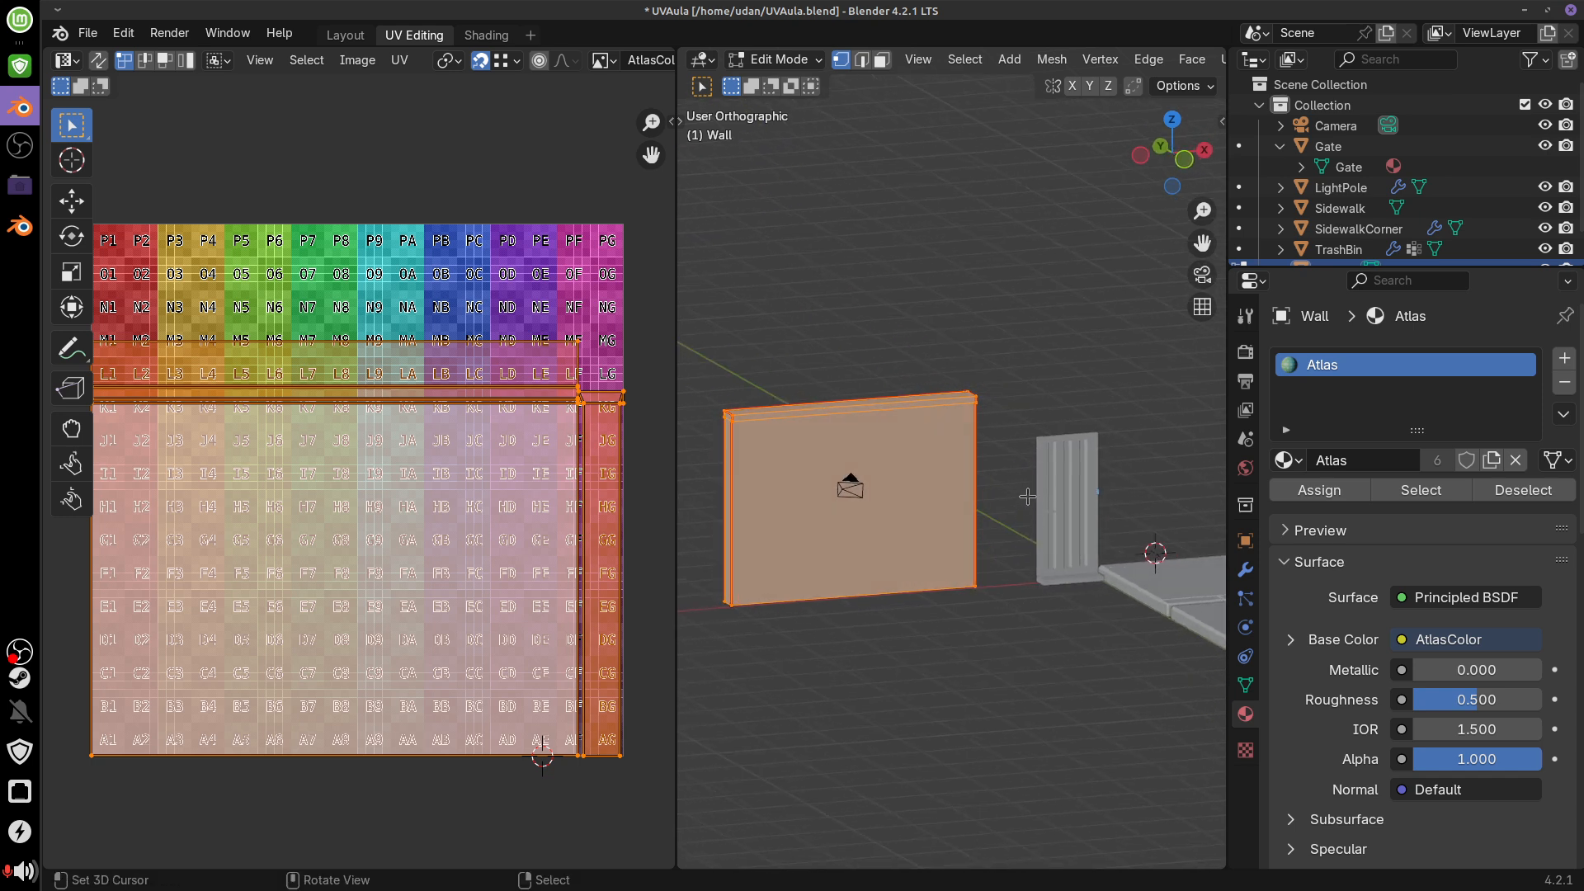
# Set the viewport's solid shading to Flat lighting with Texture color so the AtlasColor grid shows on the models
pyautogui.scroll(-6, 1072, 61)
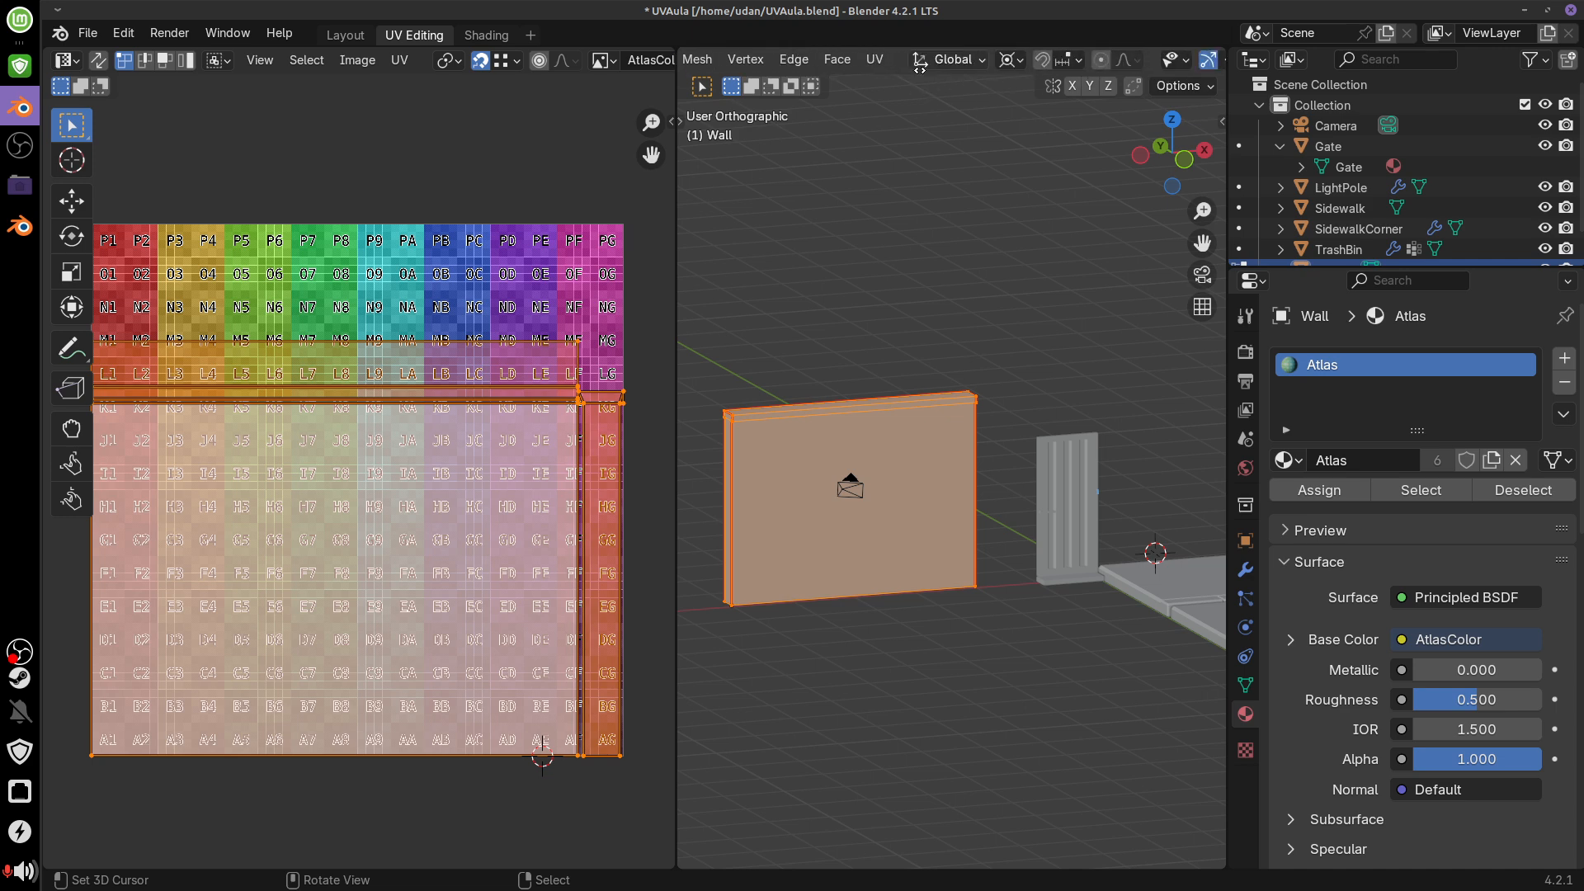
pyautogui.scroll(-5, 919, 66)
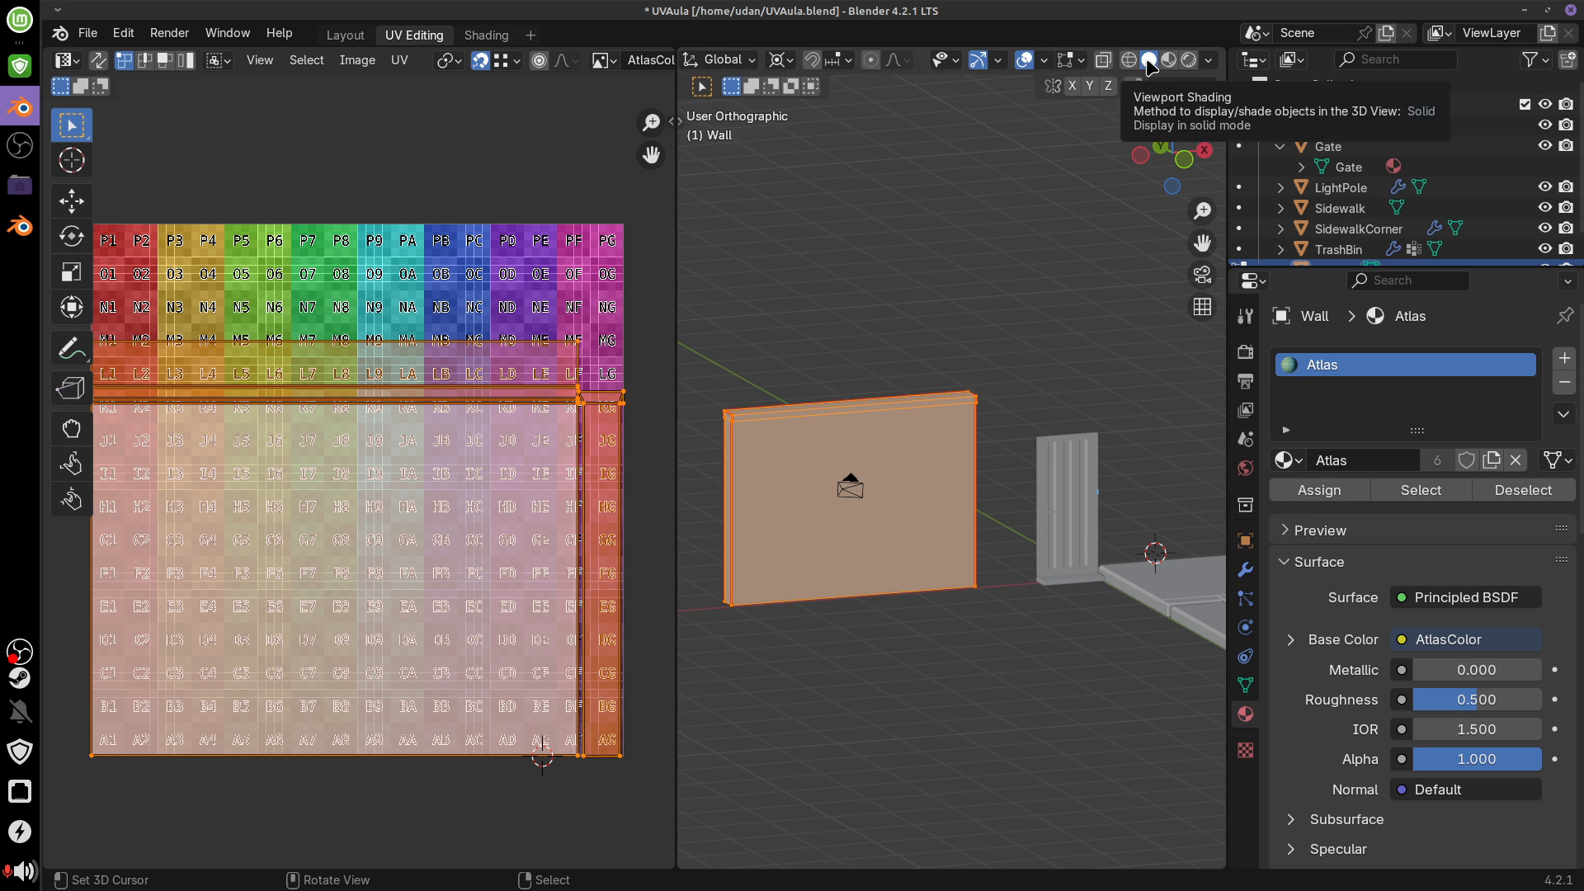
pyautogui.click(1211, 60)
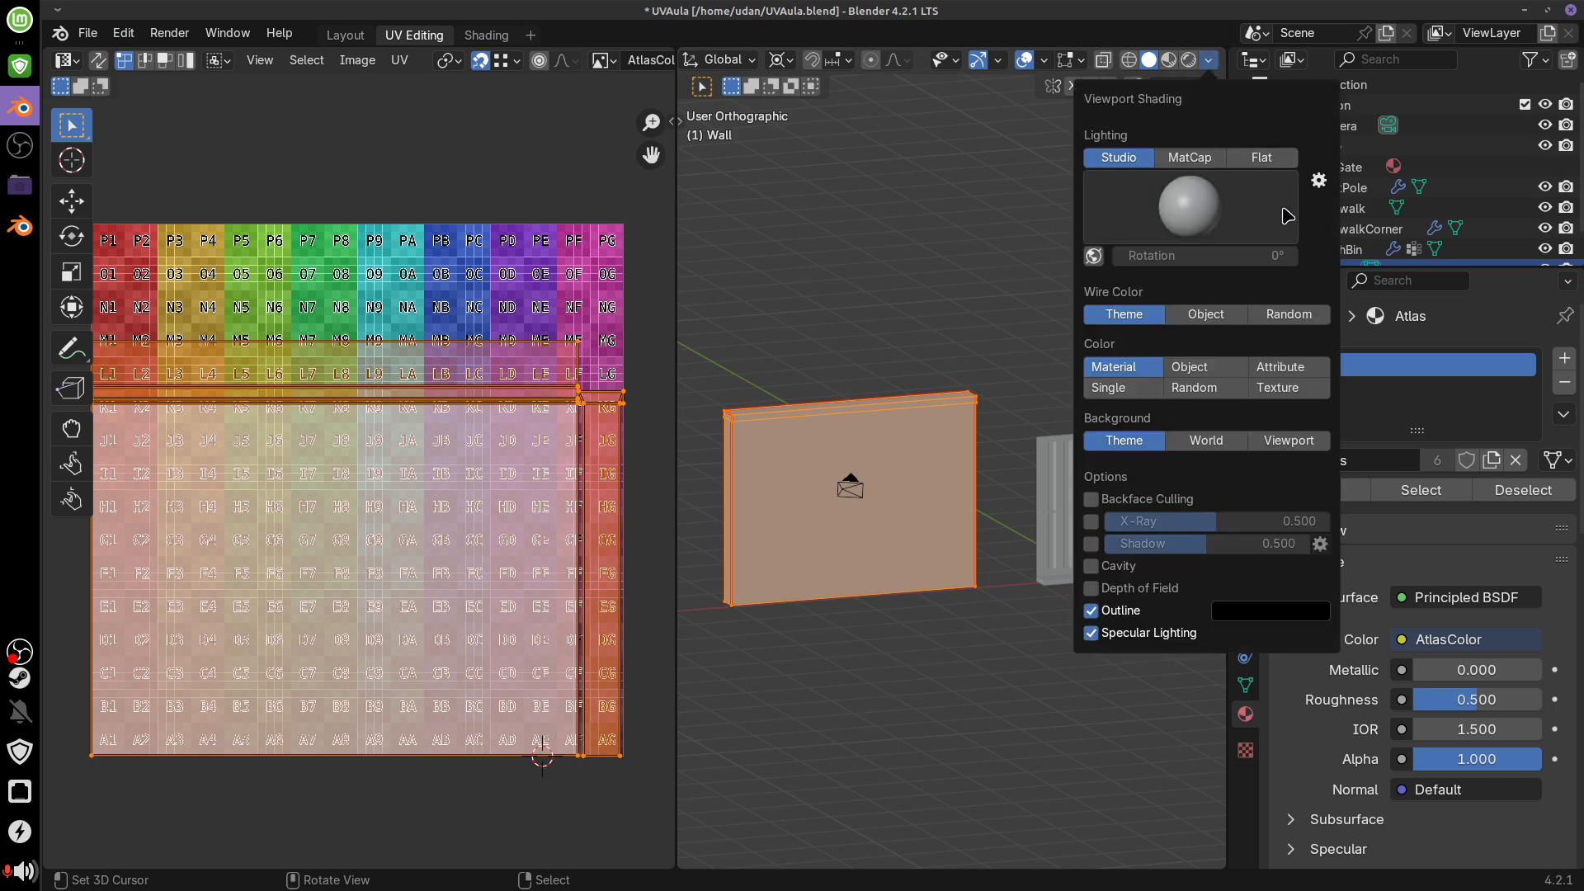
pyautogui.click(1278, 165)
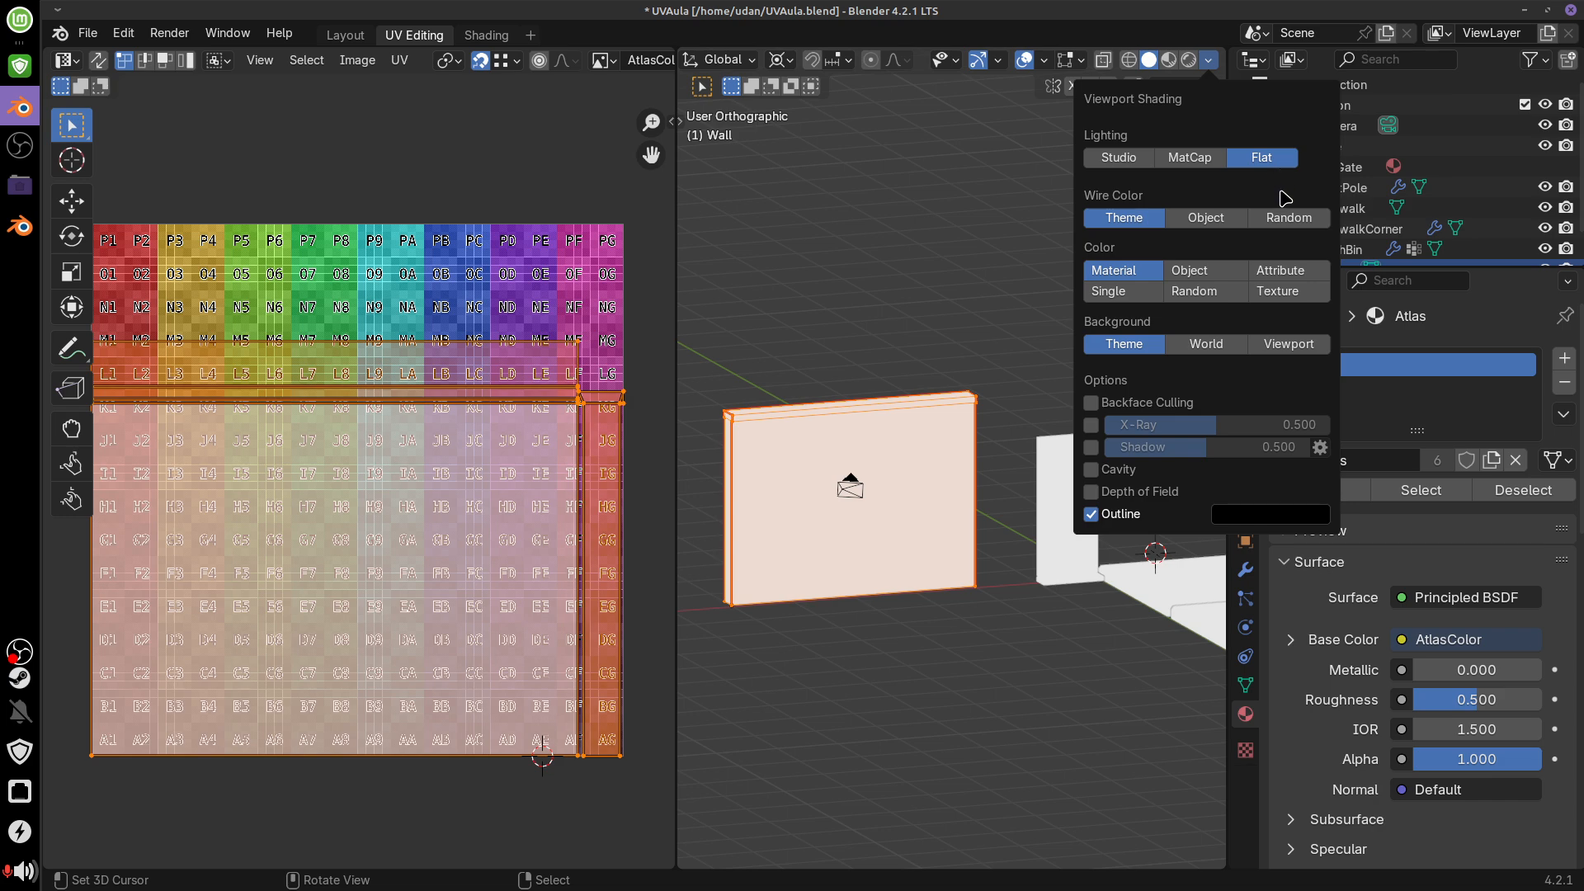
pyautogui.click(1288, 292)
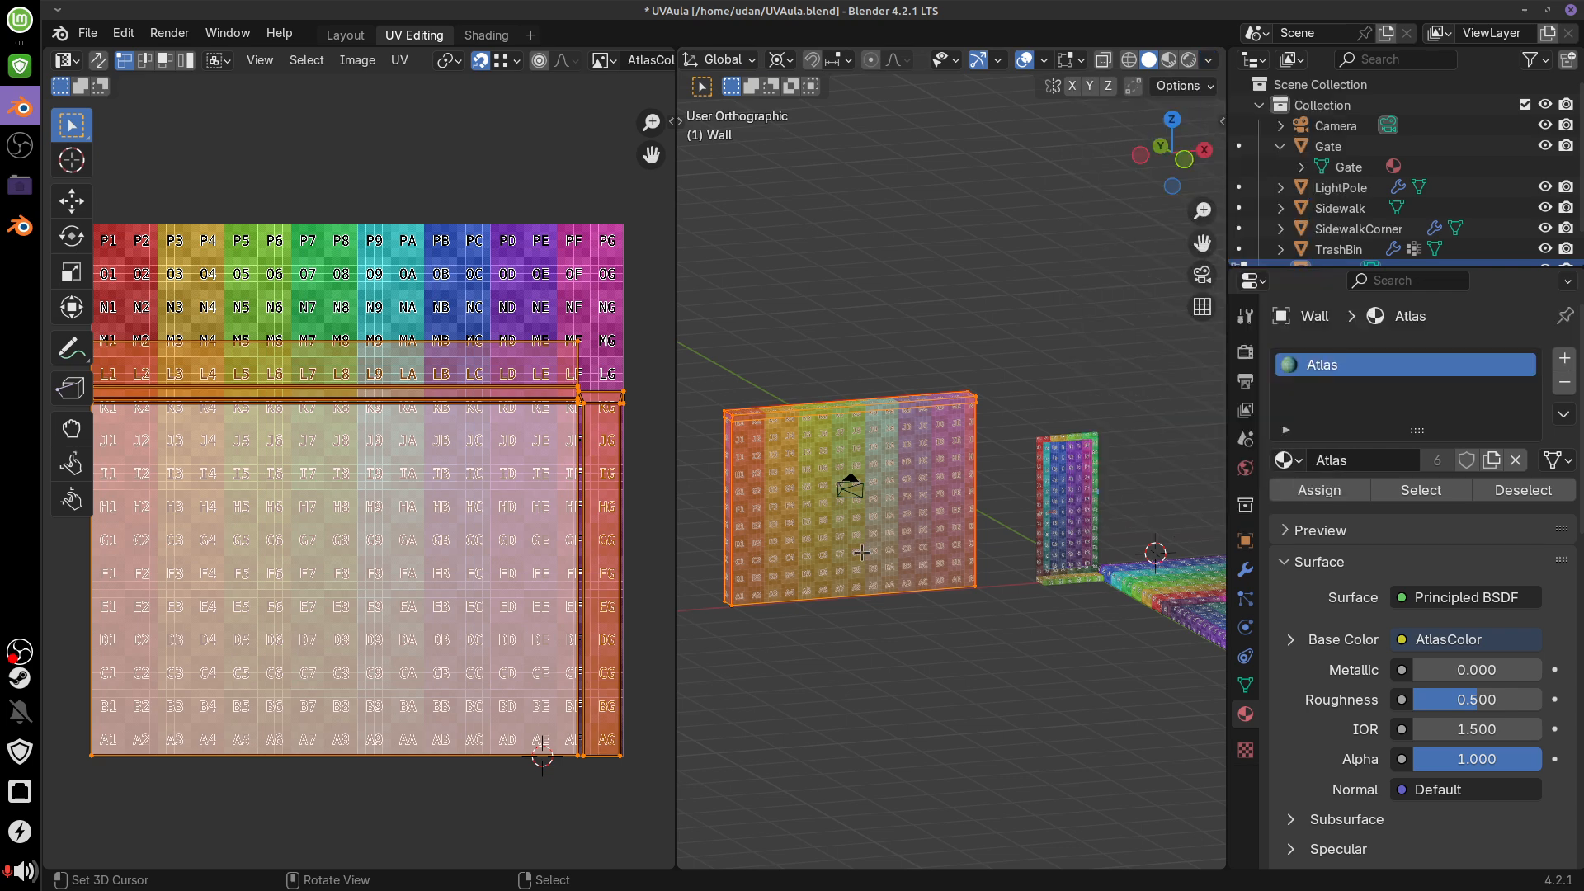
# In front view, scale the wall's UVs down to about 40% and move them into the grid's A1 corner
pyautogui.moveTo(858, 707); pyautogui.dragTo(940, 588, button='middle')
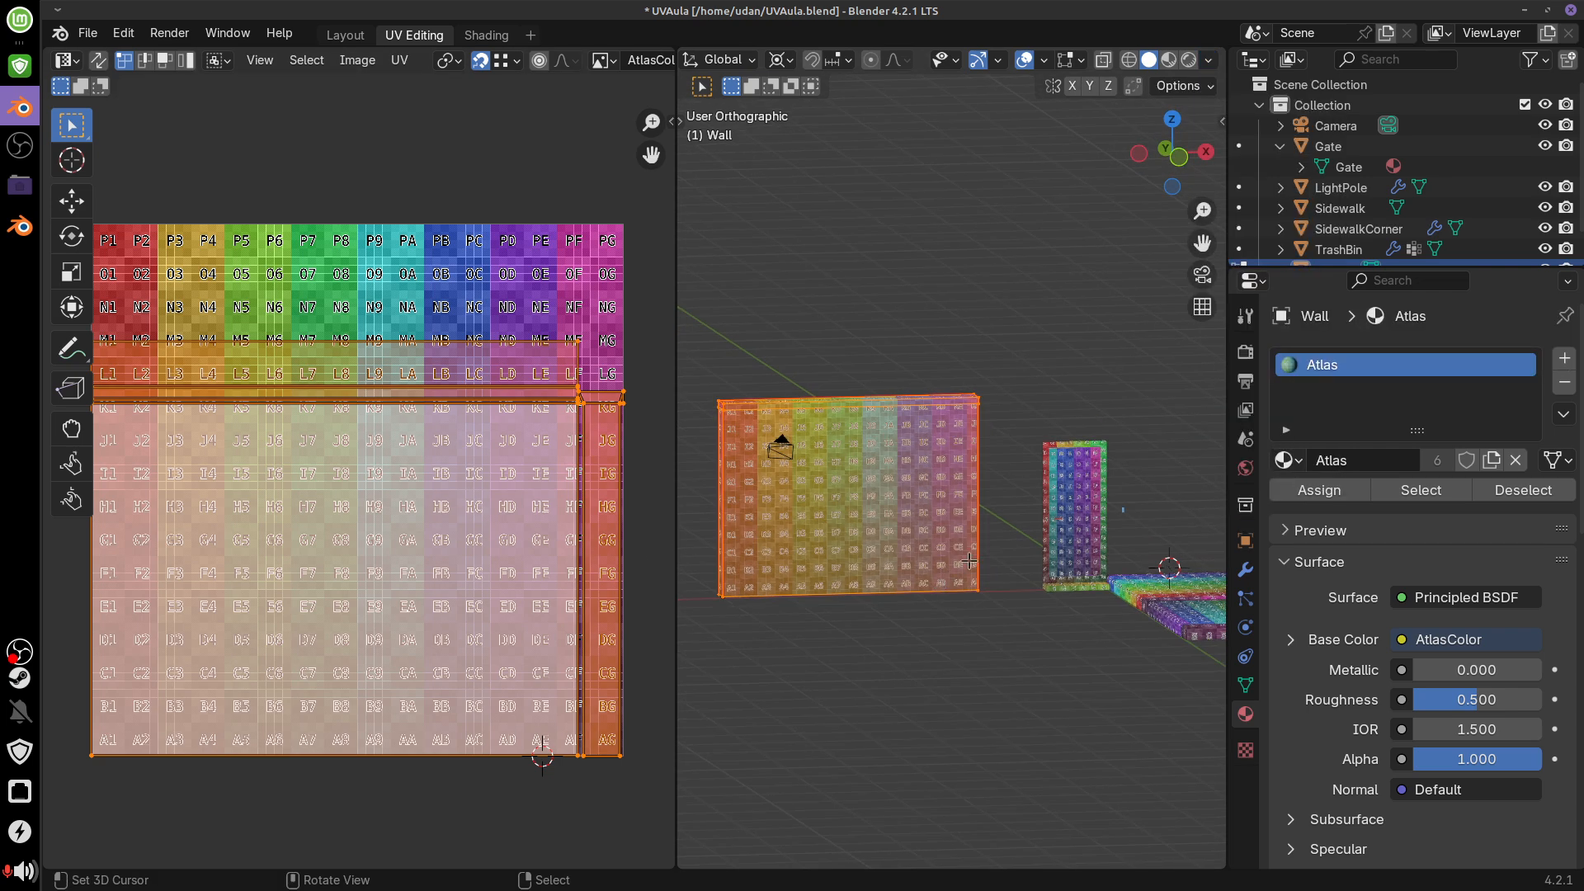
pyautogui.press('KP_1')
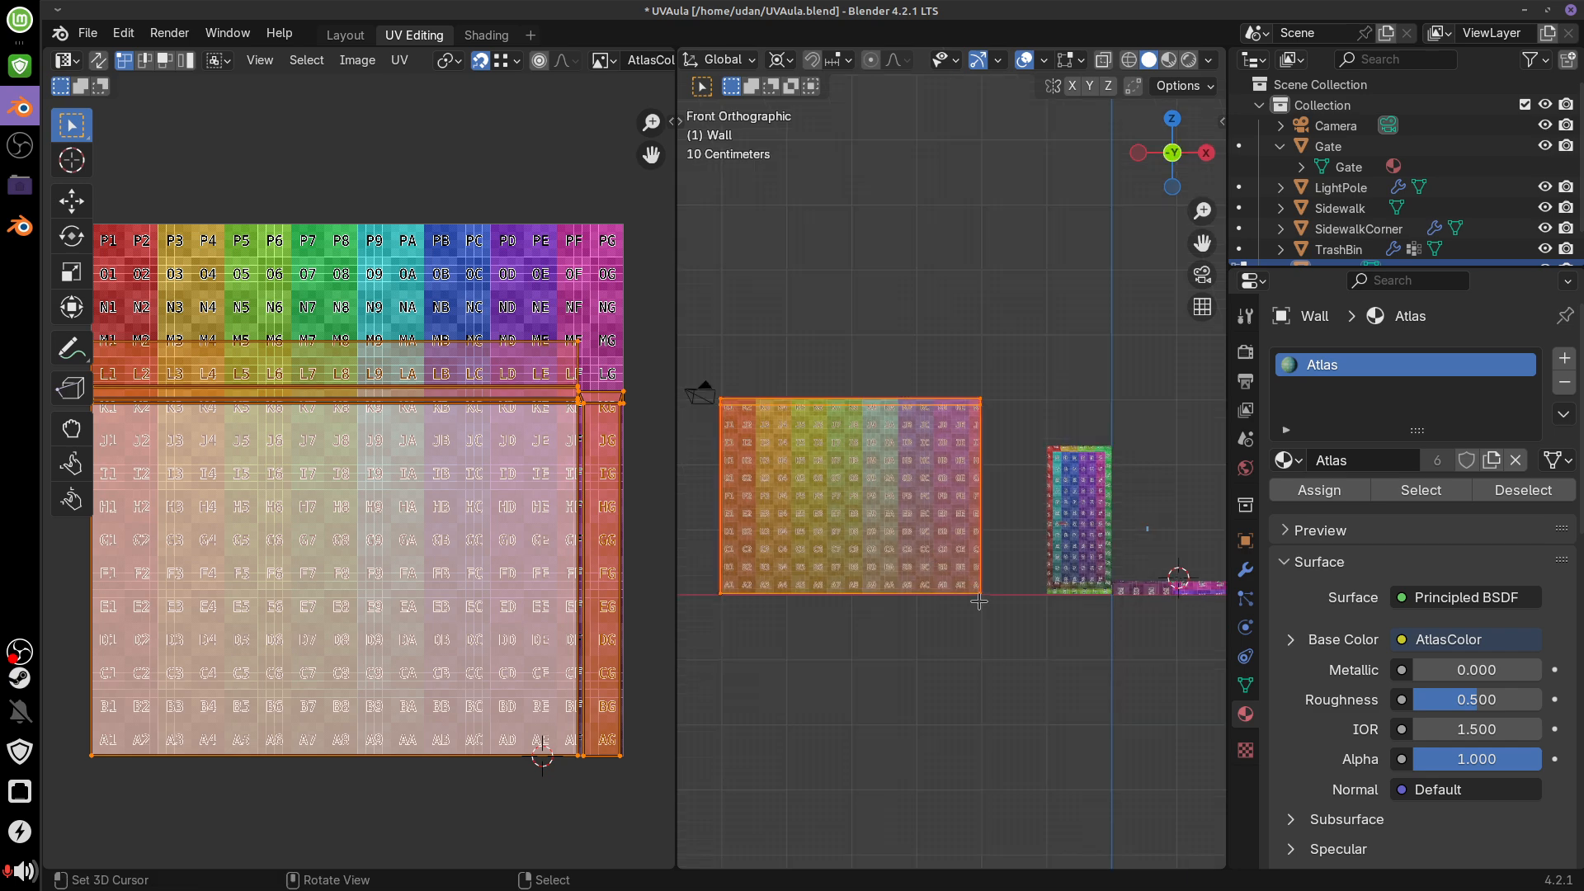
pyautogui.scroll(2, 978, 602)
pyautogui.keyDown('shift'); pyautogui.moveTo(854, 602); pyautogui.dragTo(1049, 577, button='middle'); pyautogui.keyUp('shift')
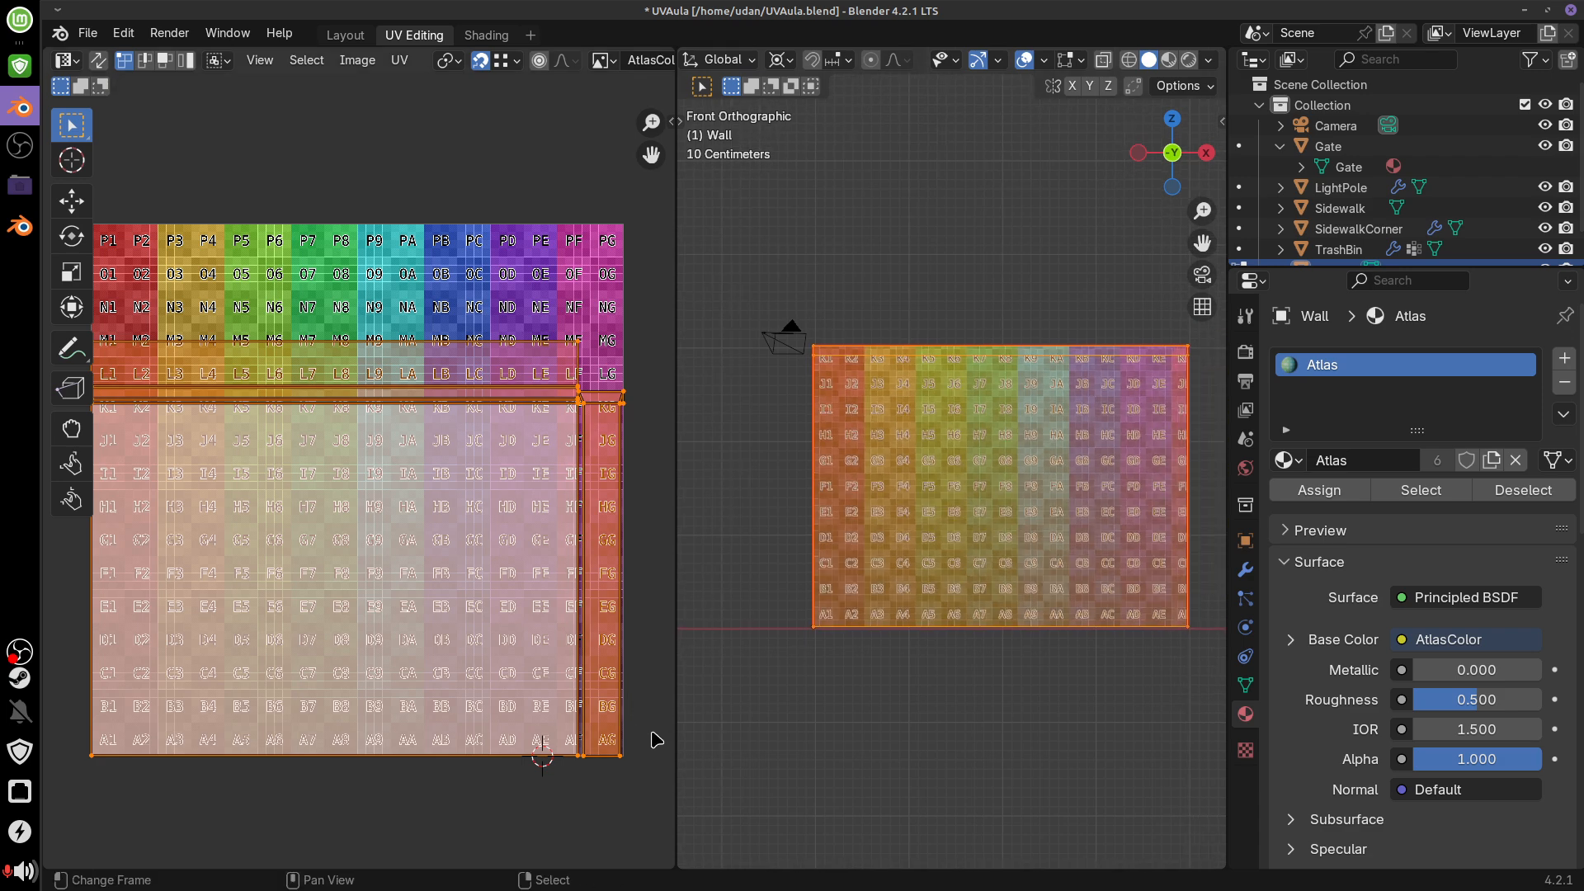
pyautogui.press('s')
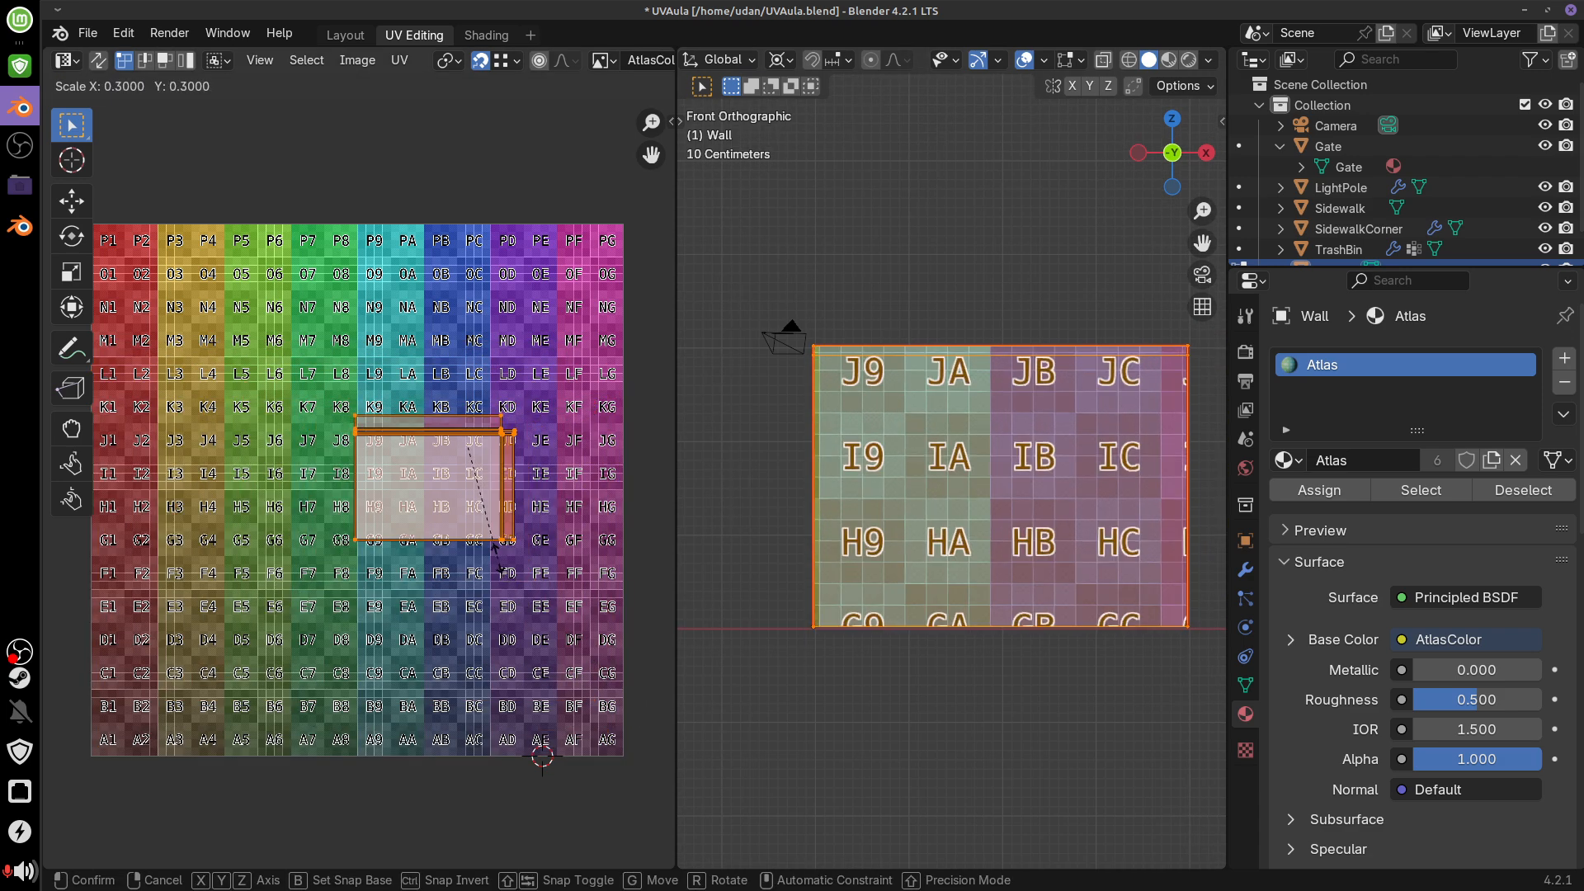
pyautogui.click(544, 486)
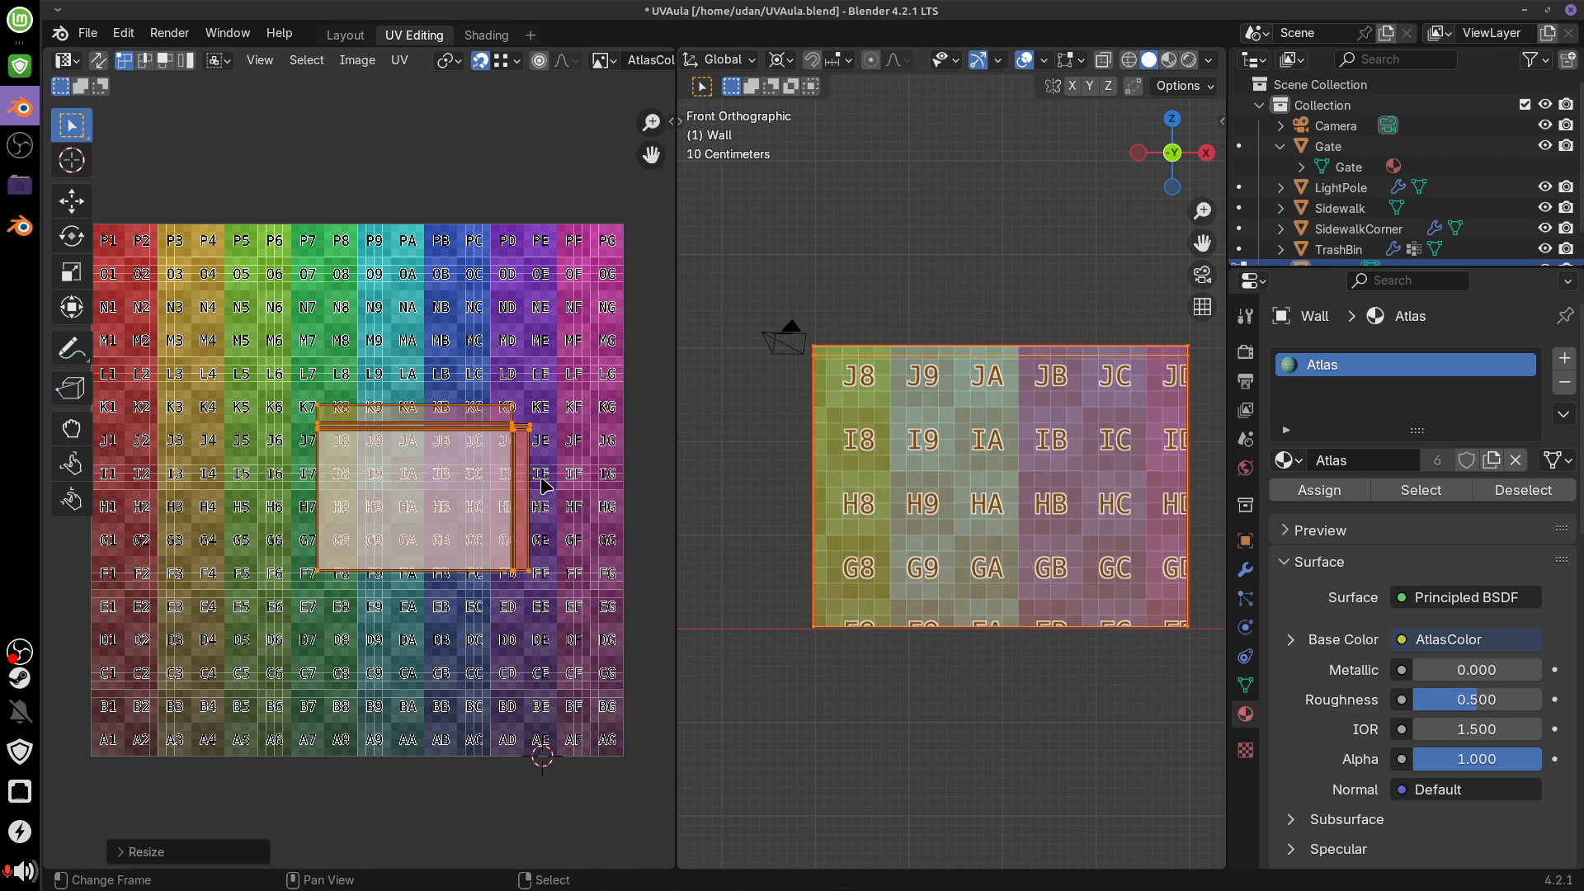
pyautogui.press('g')
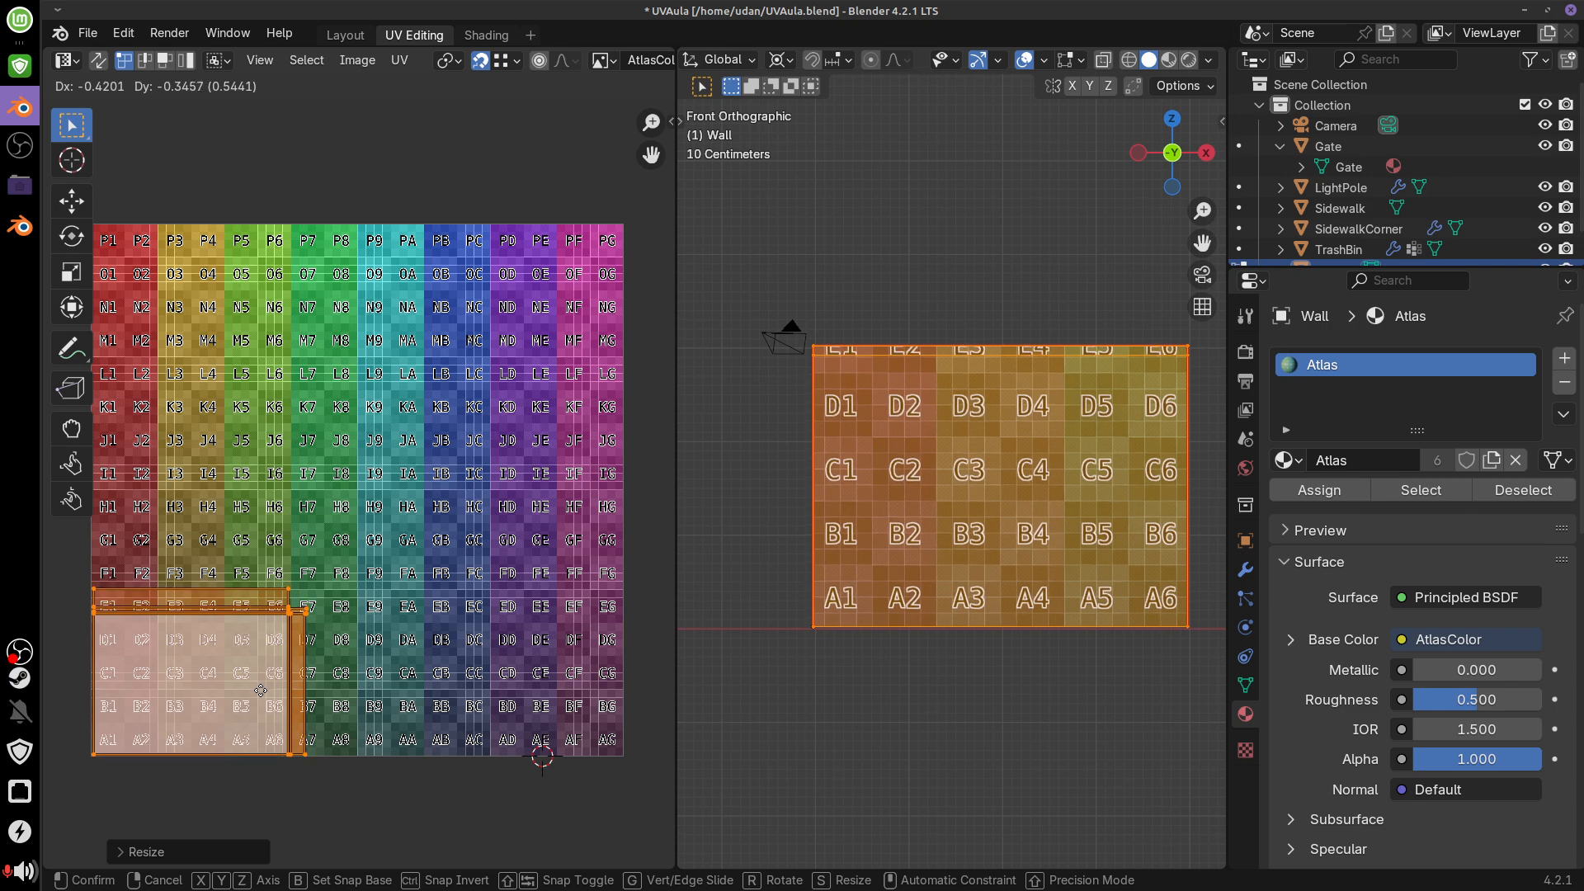
pyautogui.click(261, 690)
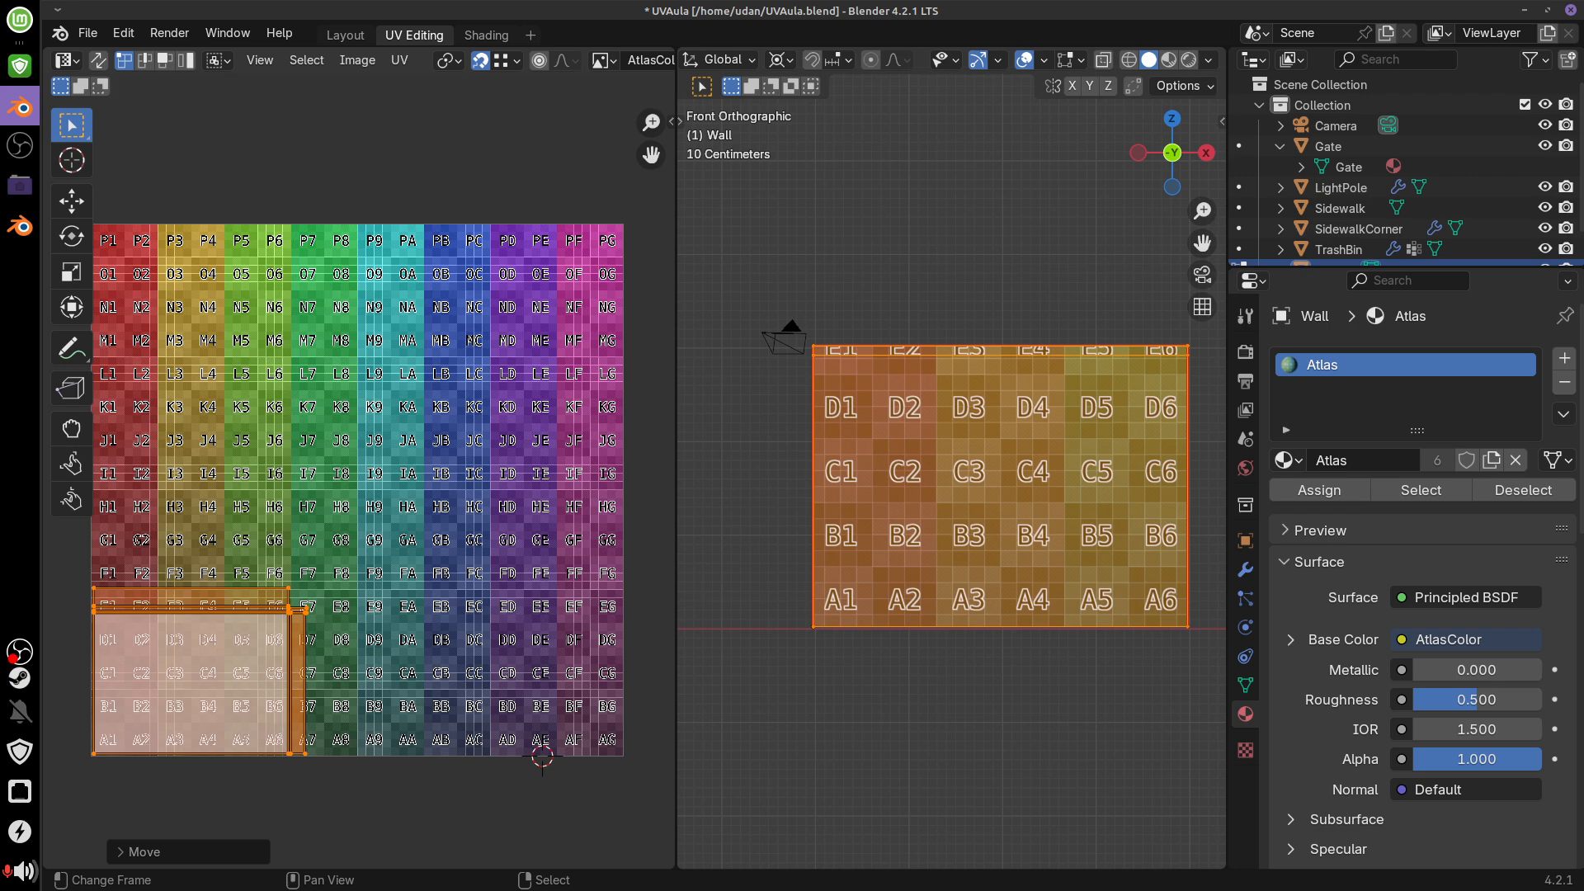
# Enlarge the wall's UVs to about nine grid columns wide and move them back against the grid's A1 corner
pyautogui.press('s')
pyautogui.click(328, 606)
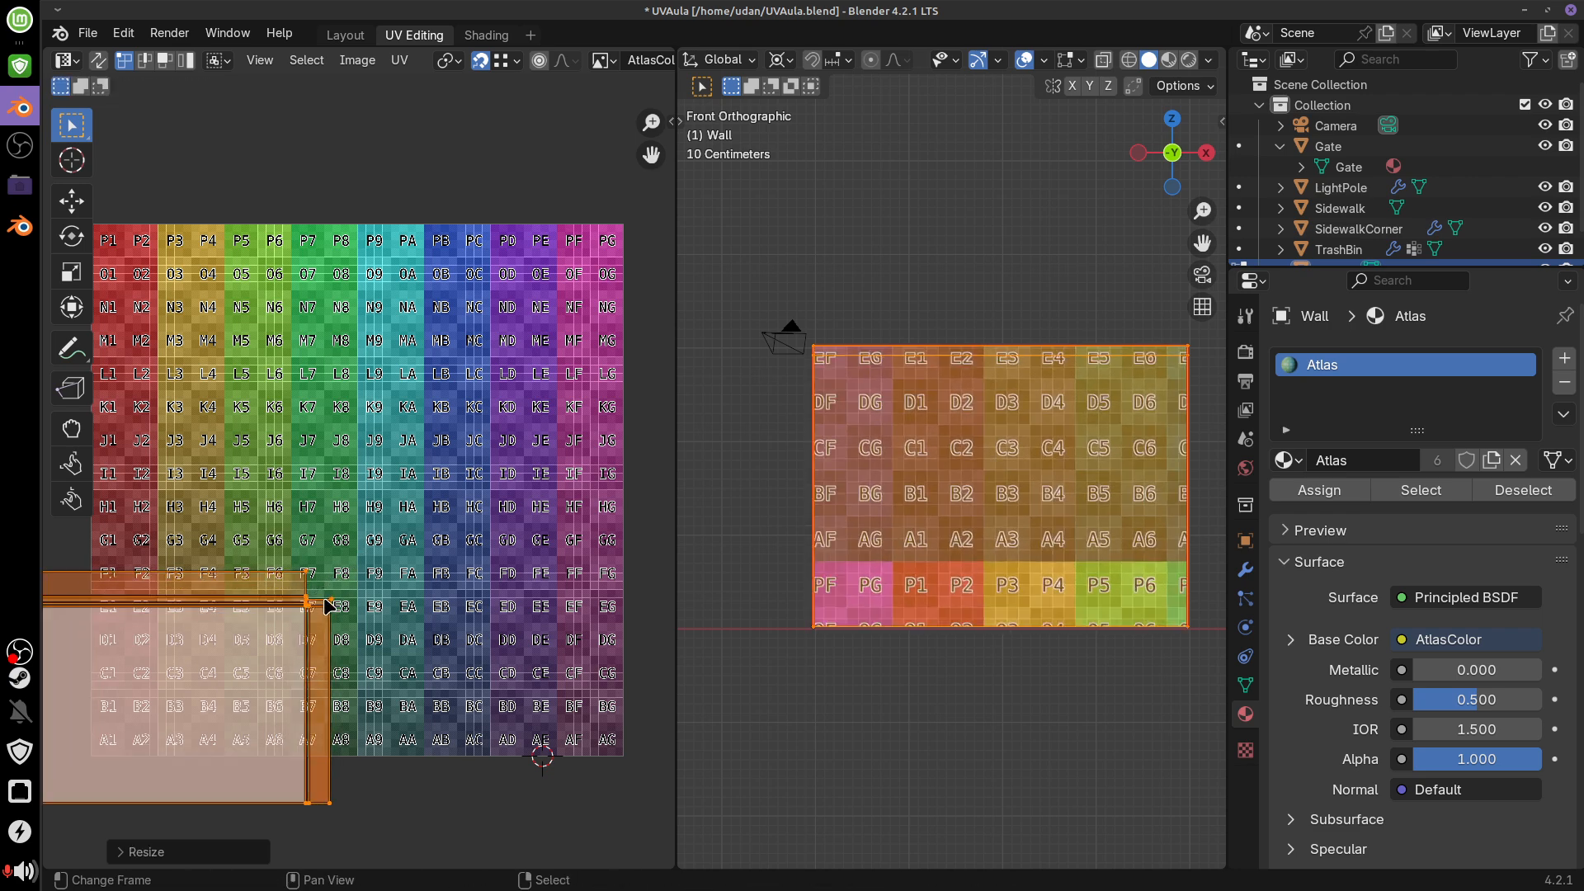
pyautogui.press('g')
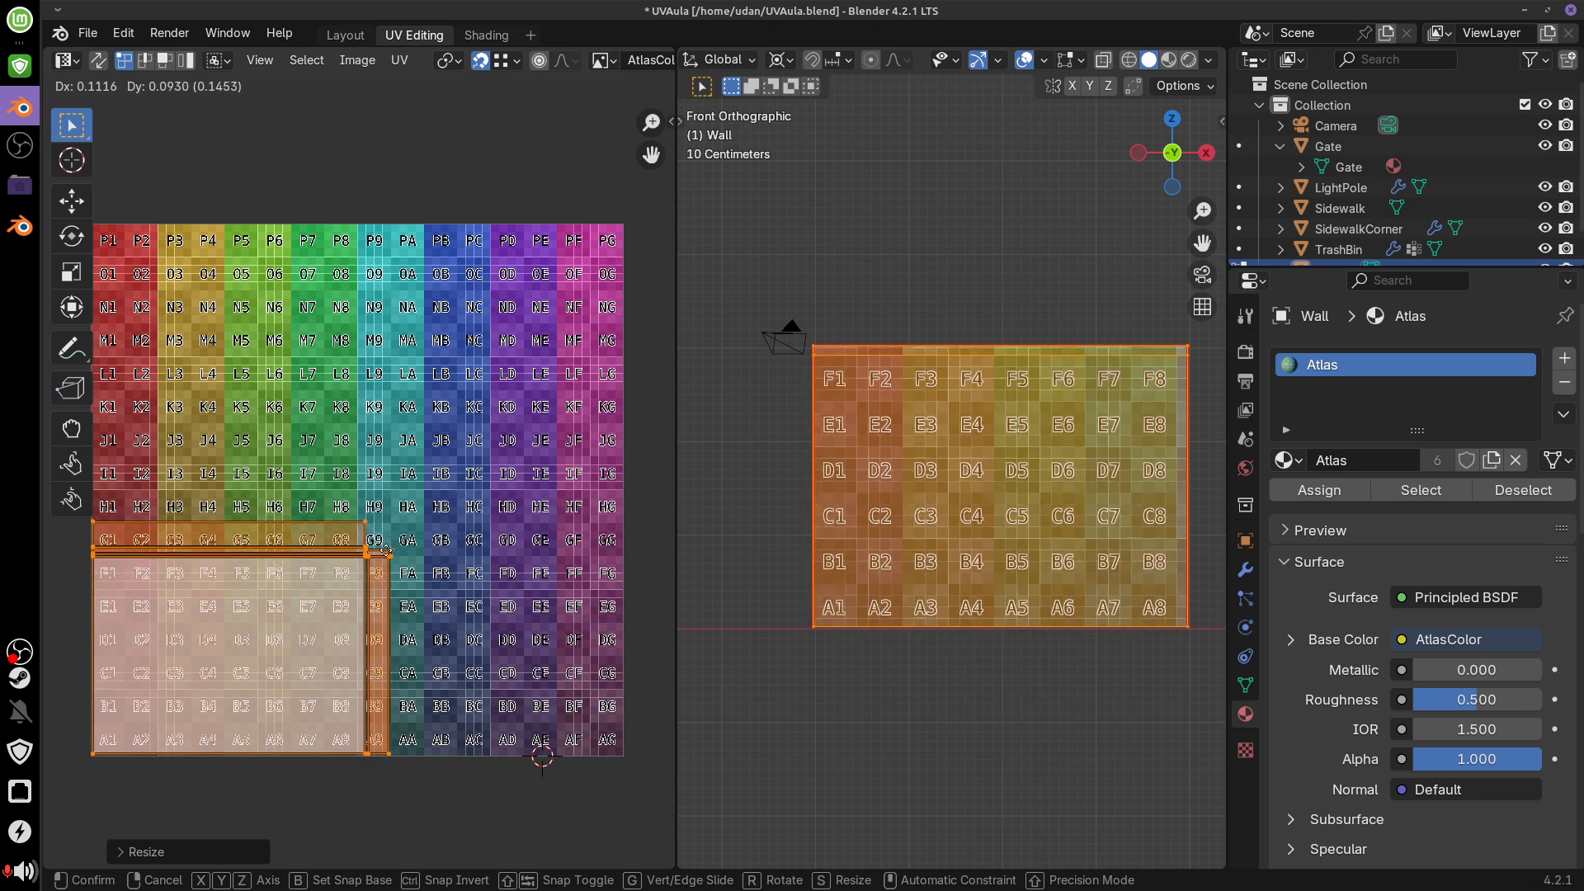
pyautogui.click(388, 553)
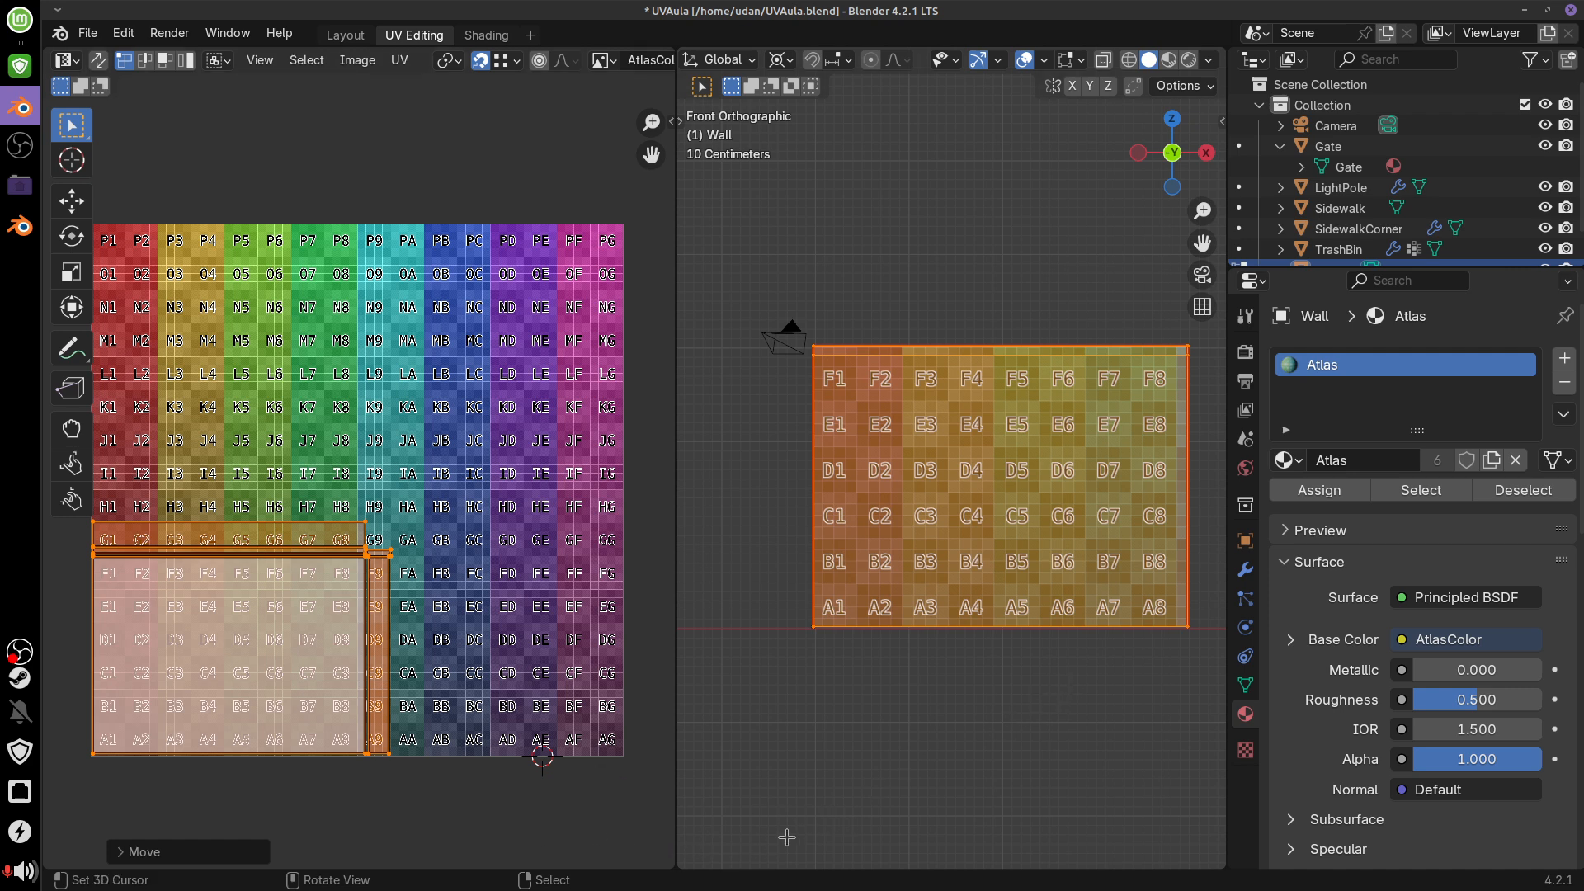
# Scale the wall's UVs up by about 1.1 and realign them with the A1 corner, spanning about ten grid columns
pyautogui.press('s')
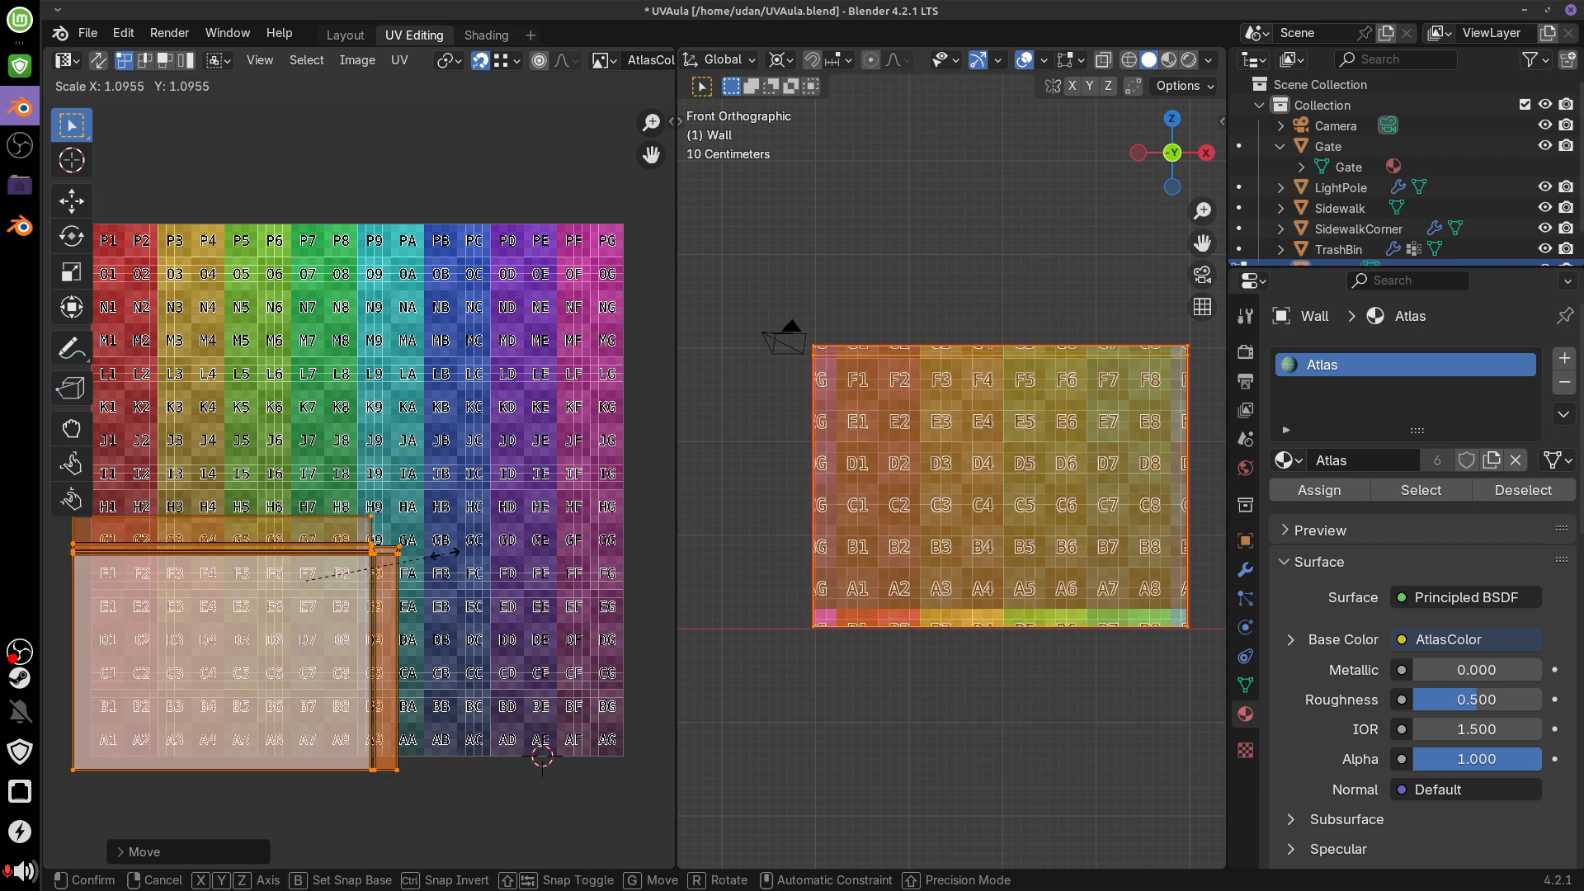
pyautogui.click(427, 560)
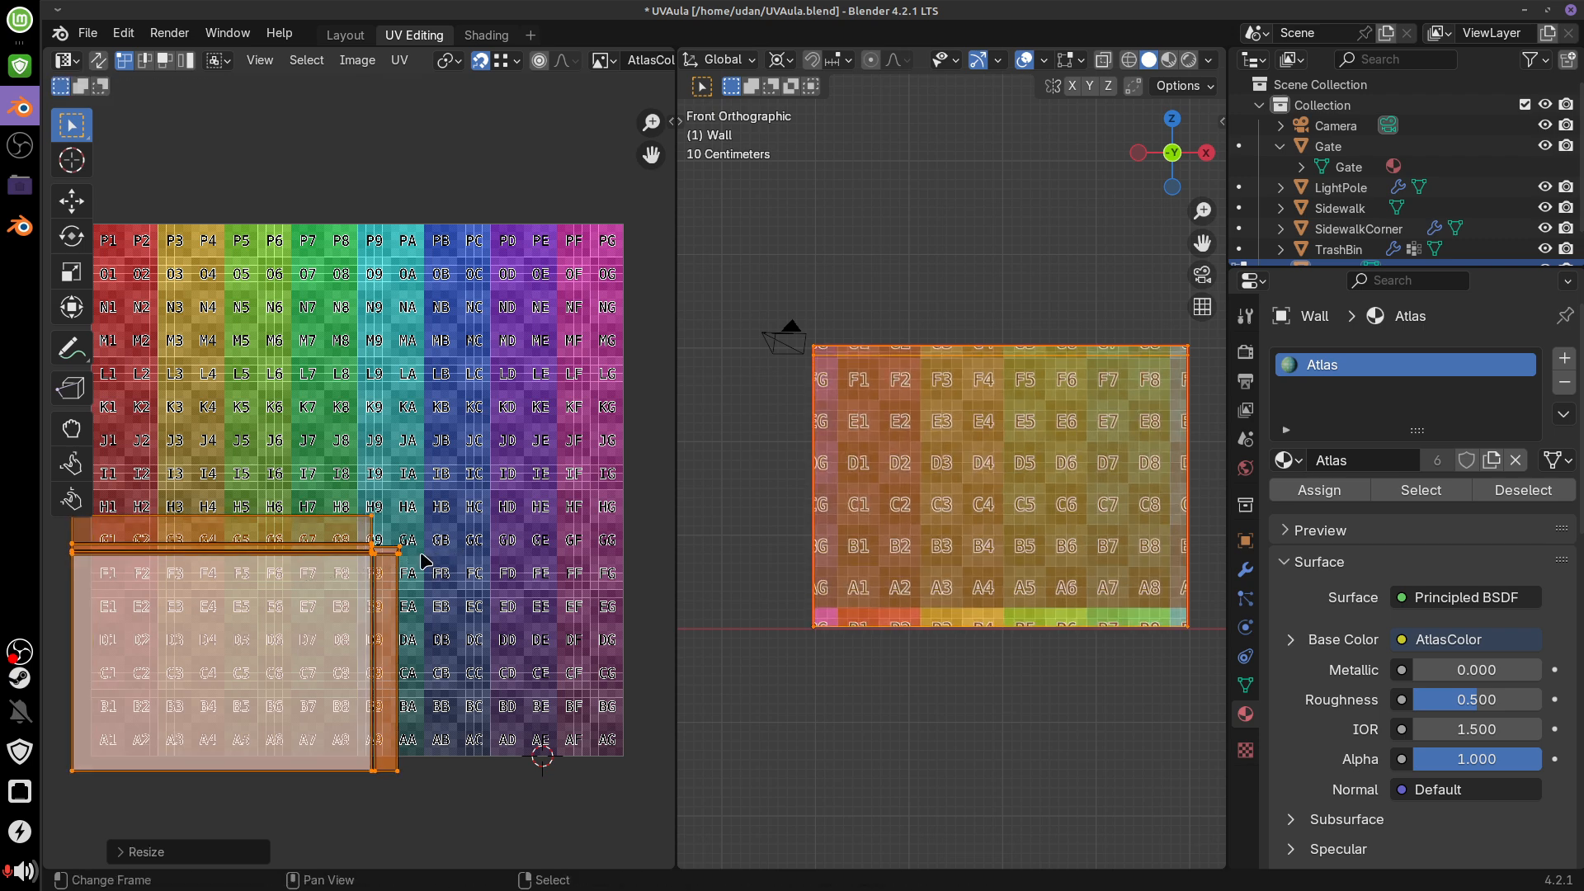
pyautogui.press('g')
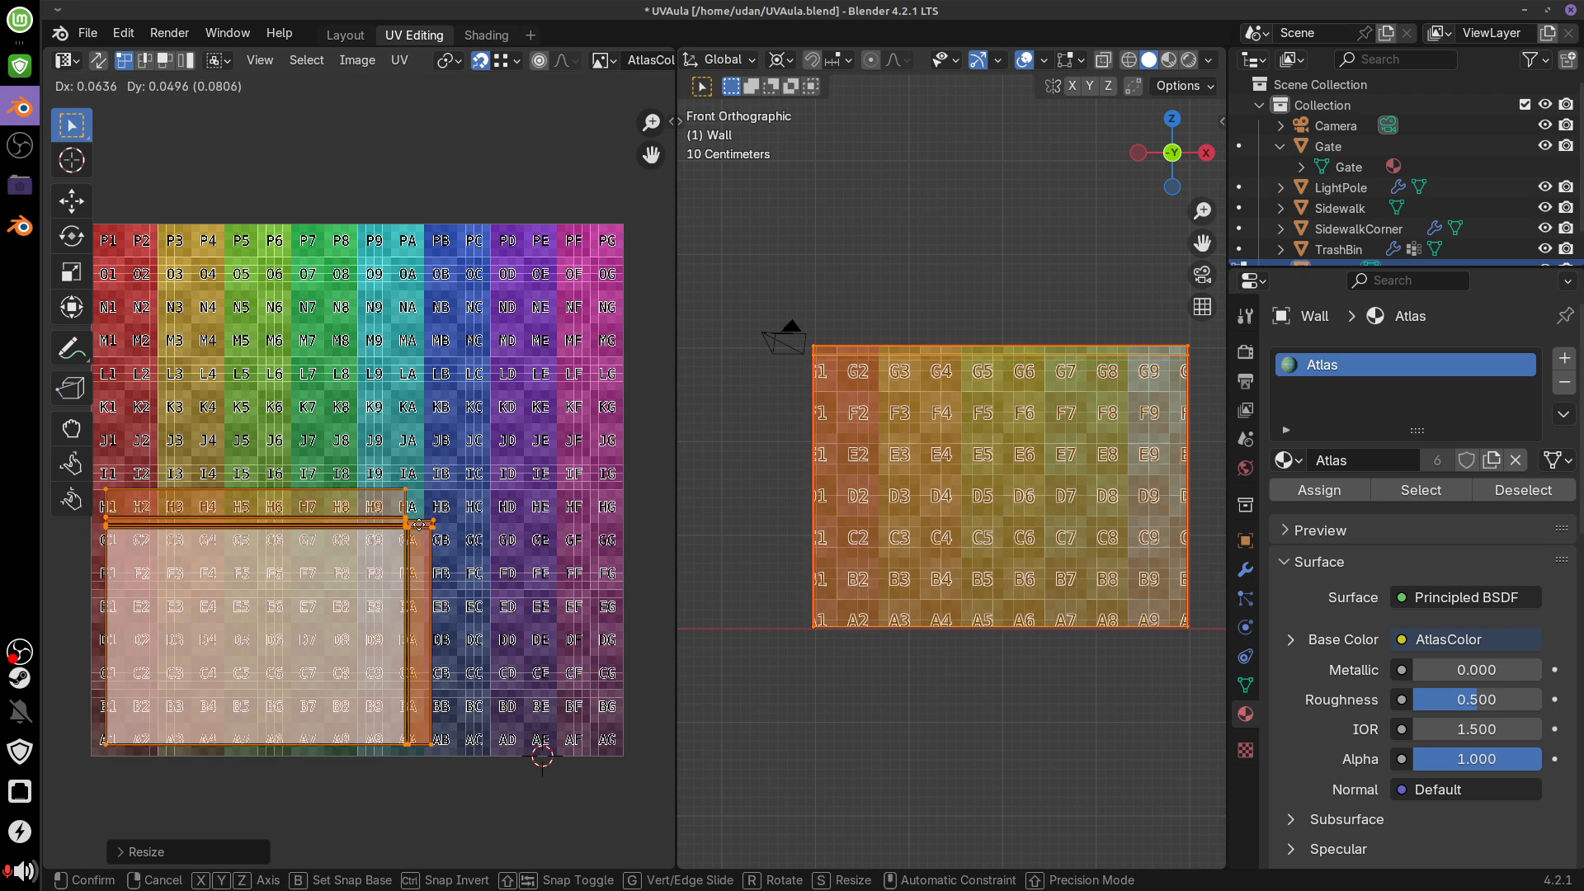
pyautogui.click(376, 592)
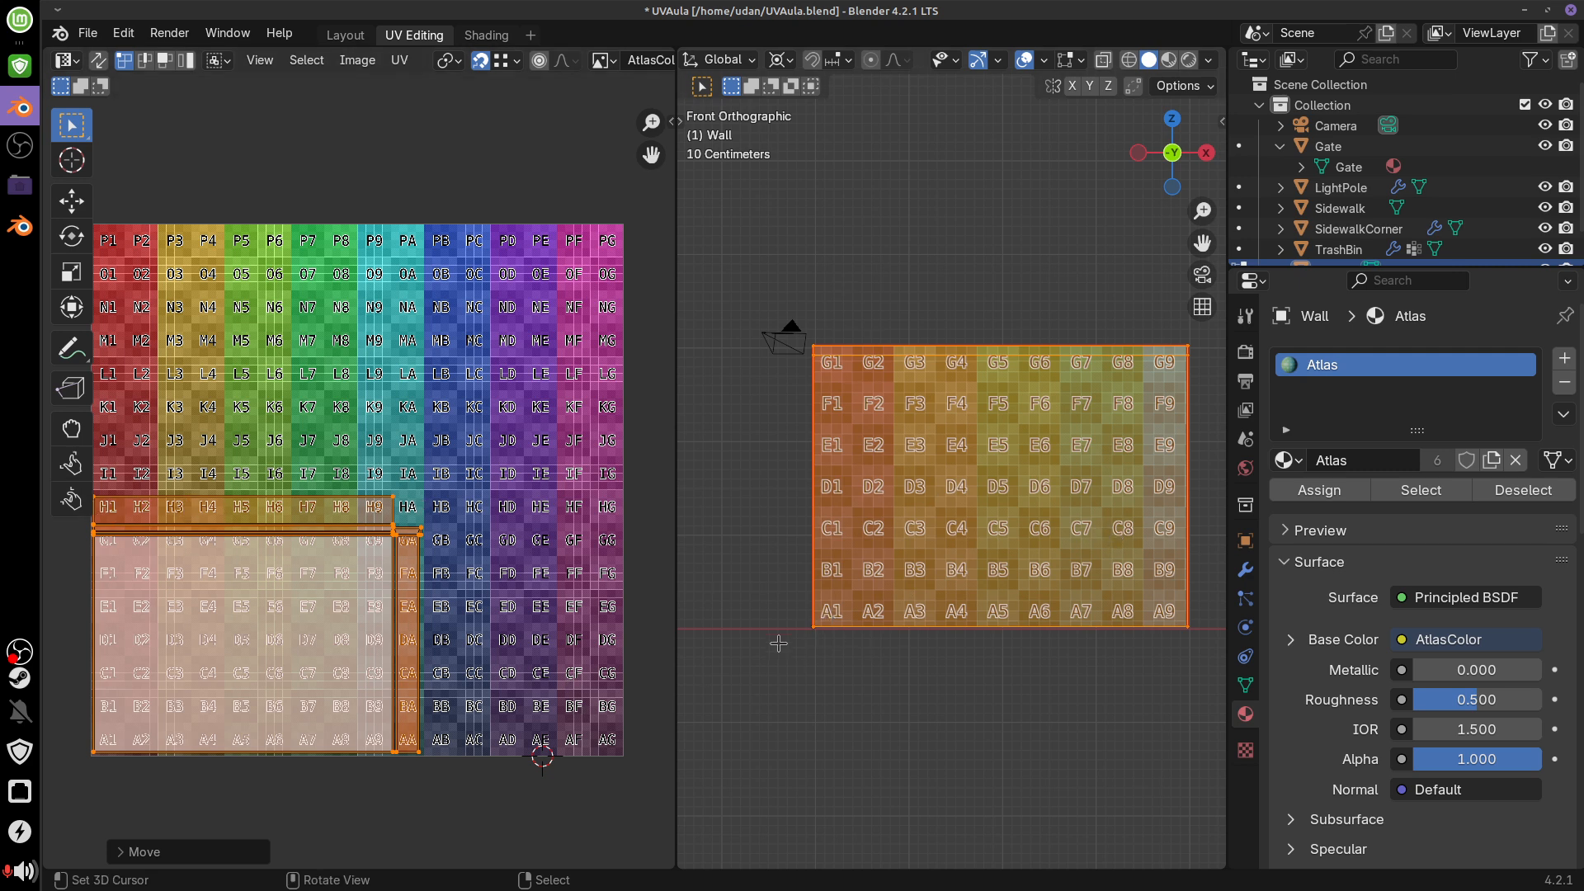
# Check the wall's UV islands against the grid cells and nudge them slightly so they sit just inside the A1 corner
pyautogui.moveTo(357, 537); pyautogui.dragTo(372, 604, button='middle')
pyautogui.moveTo(974, 456); pyautogui.dragTo(1064, 495, button='middle')
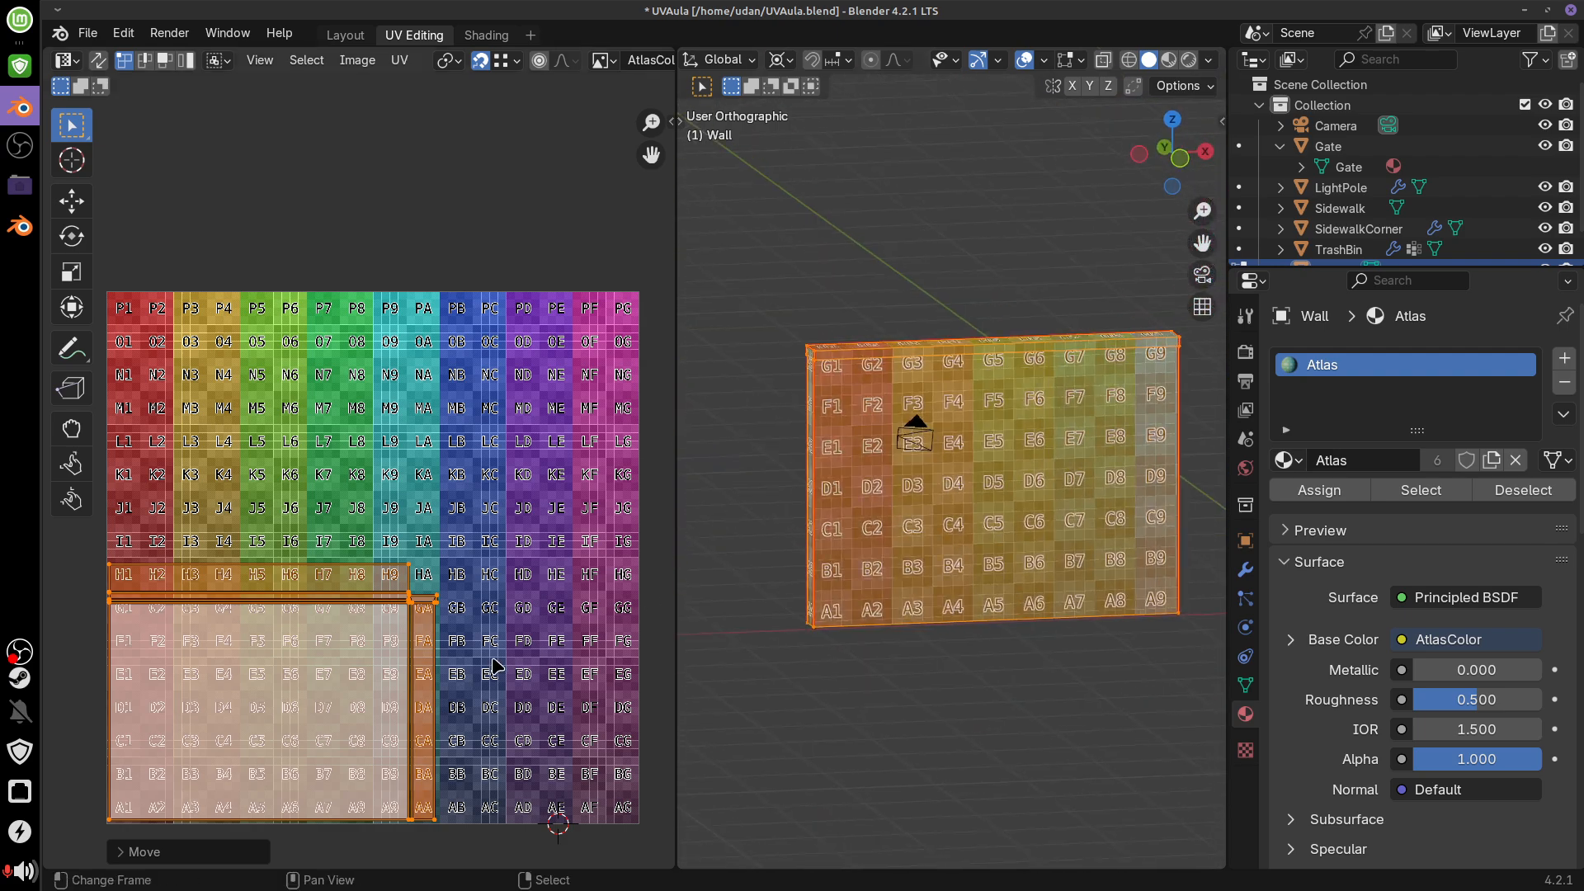
pyautogui.scroll(5, 495, 665)
pyautogui.scroll(-5, 534, 625)
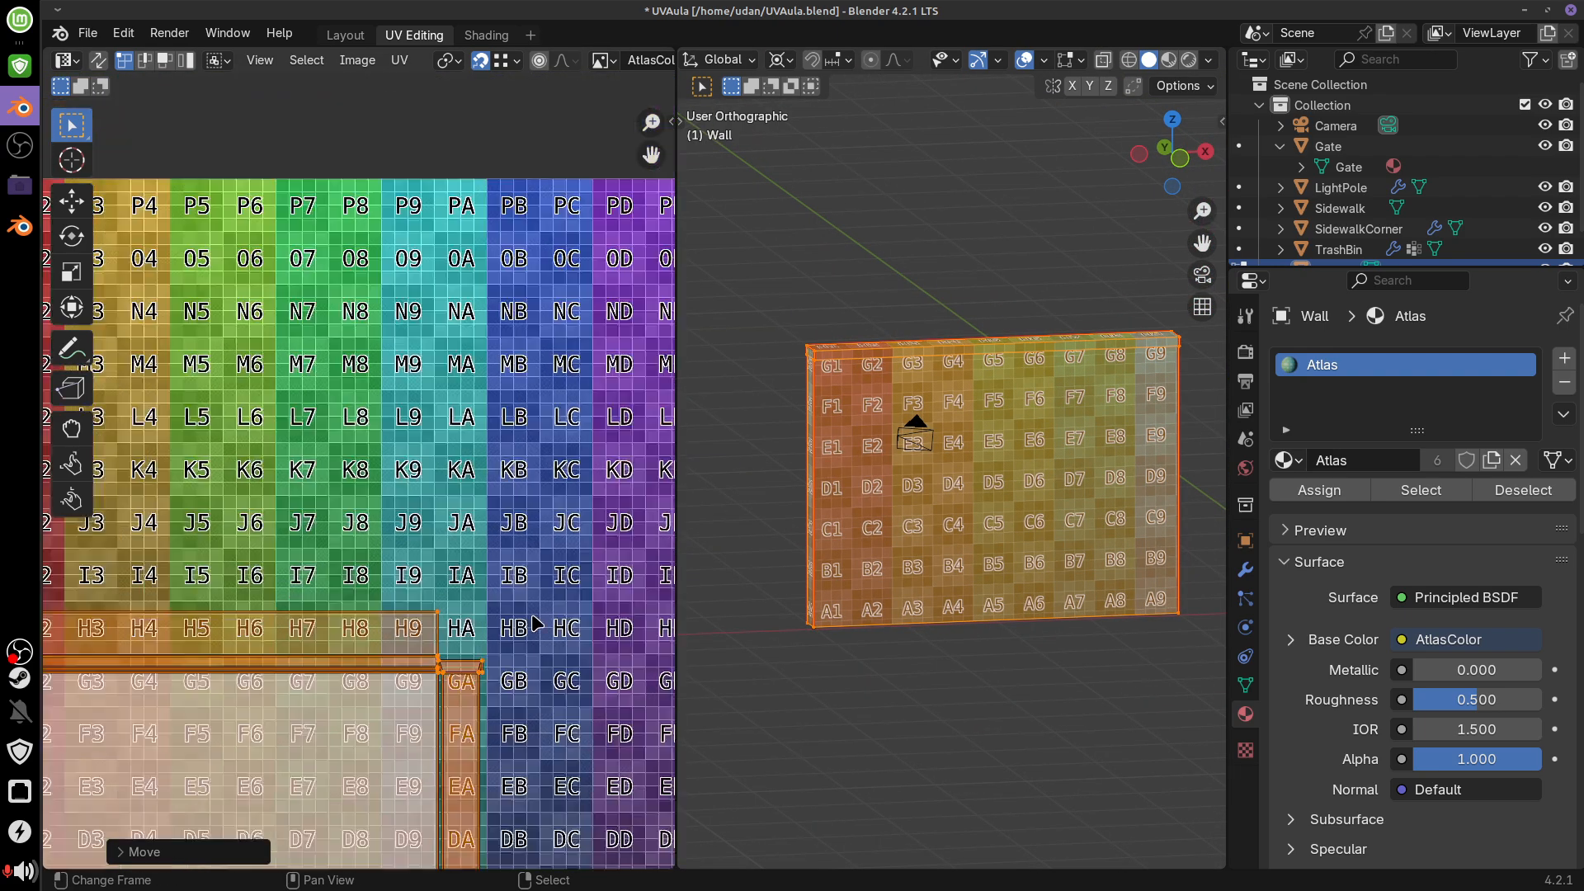
pyautogui.keyDown('shift'); pyautogui.scroll(-4, 570, 607); pyautogui.keyUp('shift')
pyautogui.keyDown('shift'); pyautogui.scroll(1, 571, 607); pyautogui.keyUp('shift')
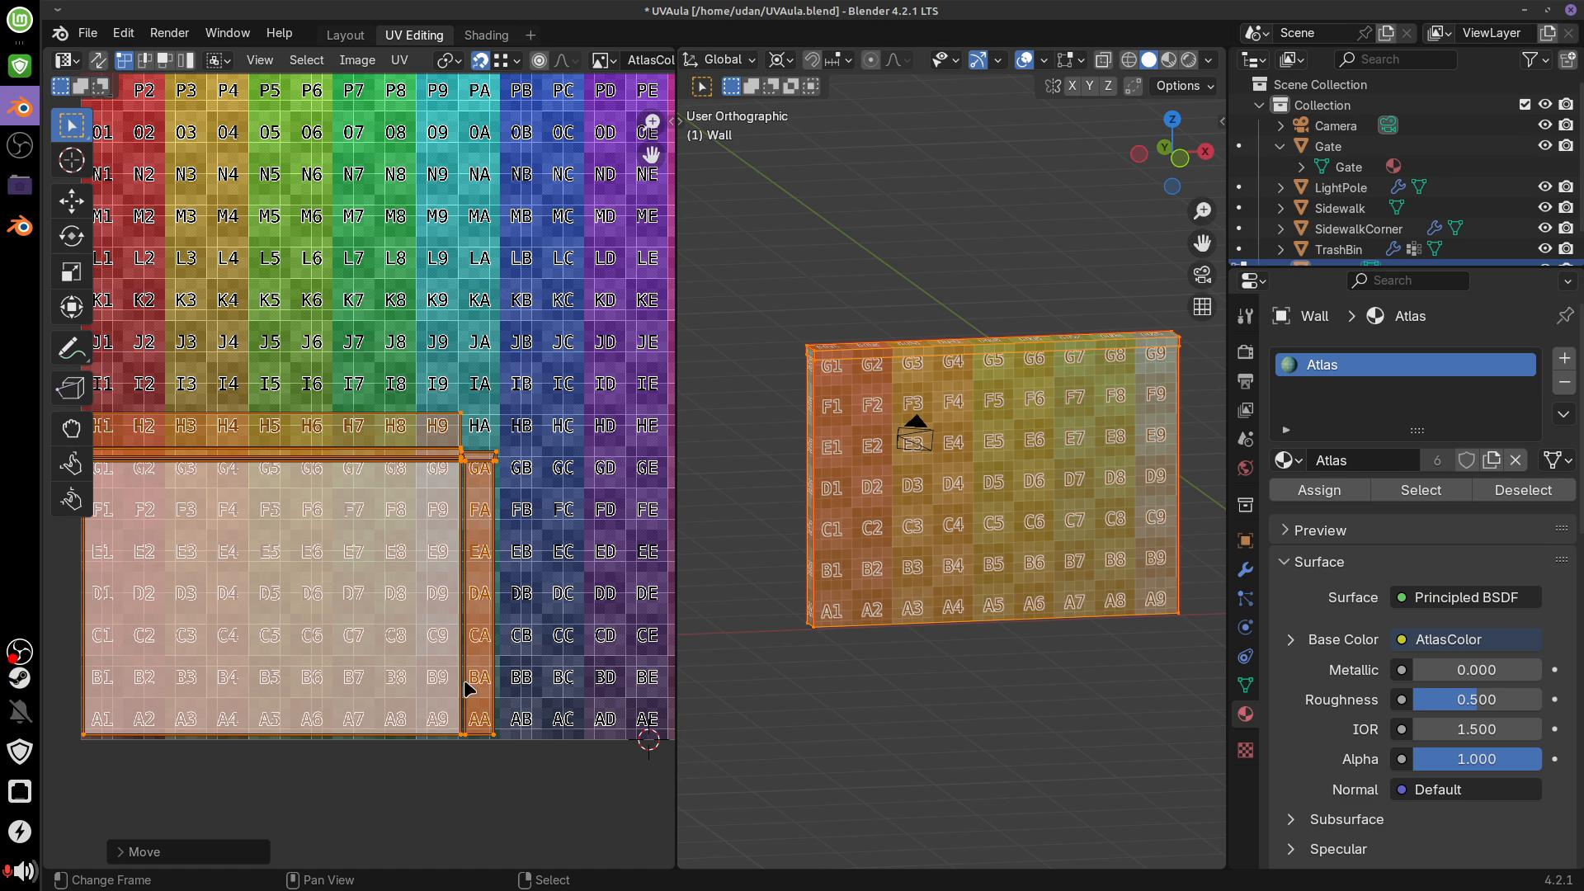
pyautogui.press('g')
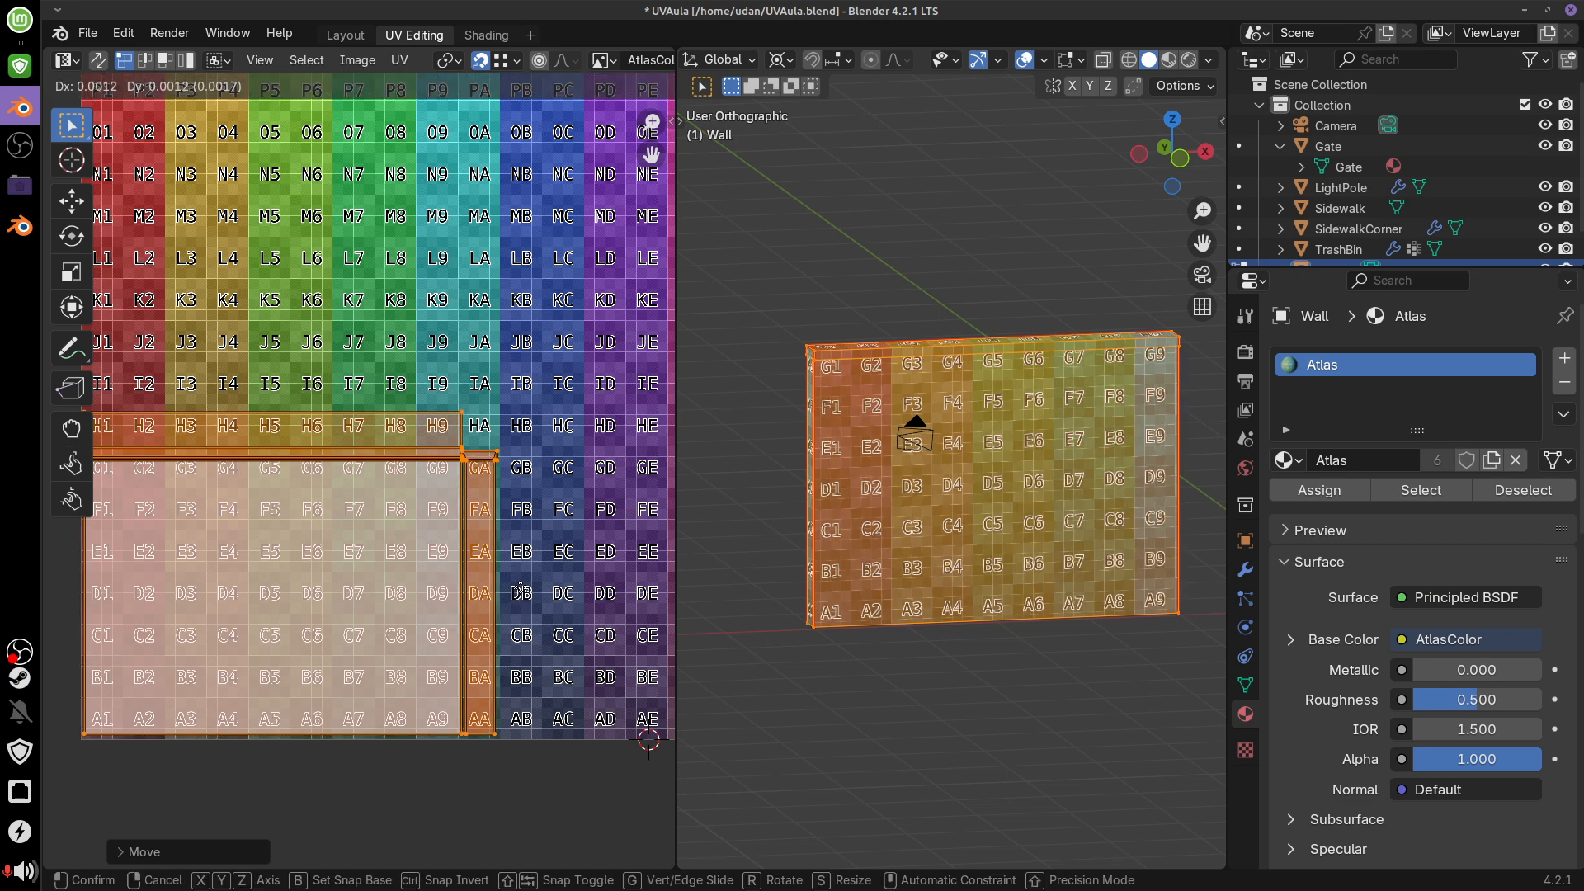
pyautogui.click(518, 617)
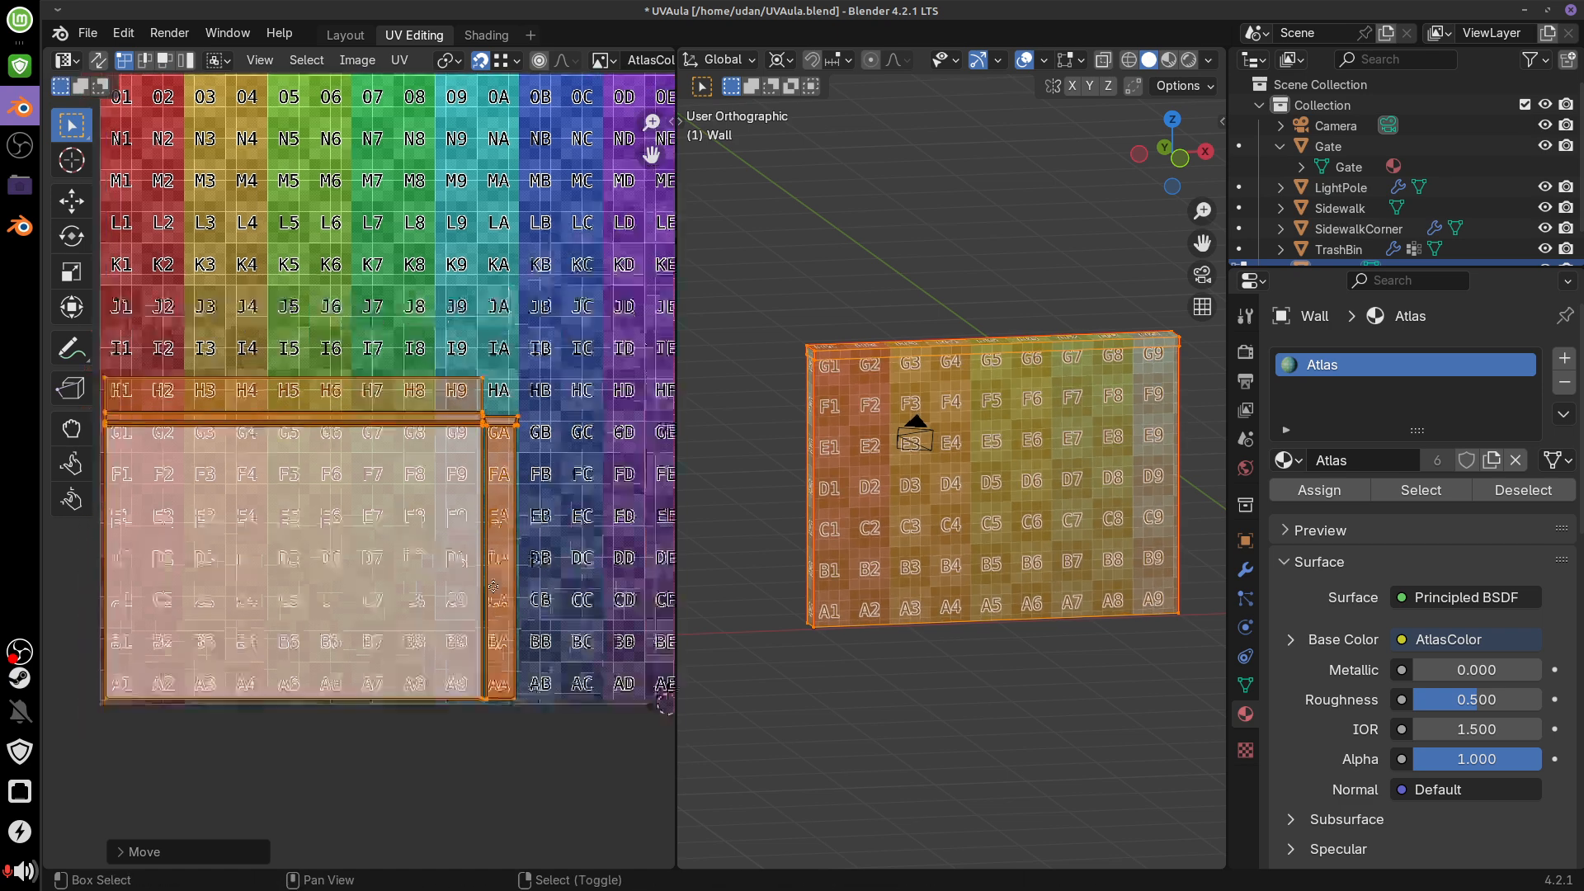
# Move the wall's UVs so their corner sits exactly on the outer corner of grid cell A1
pyautogui.scroll(4, 547, 556)
pyautogui.scroll(2, 355, 495)
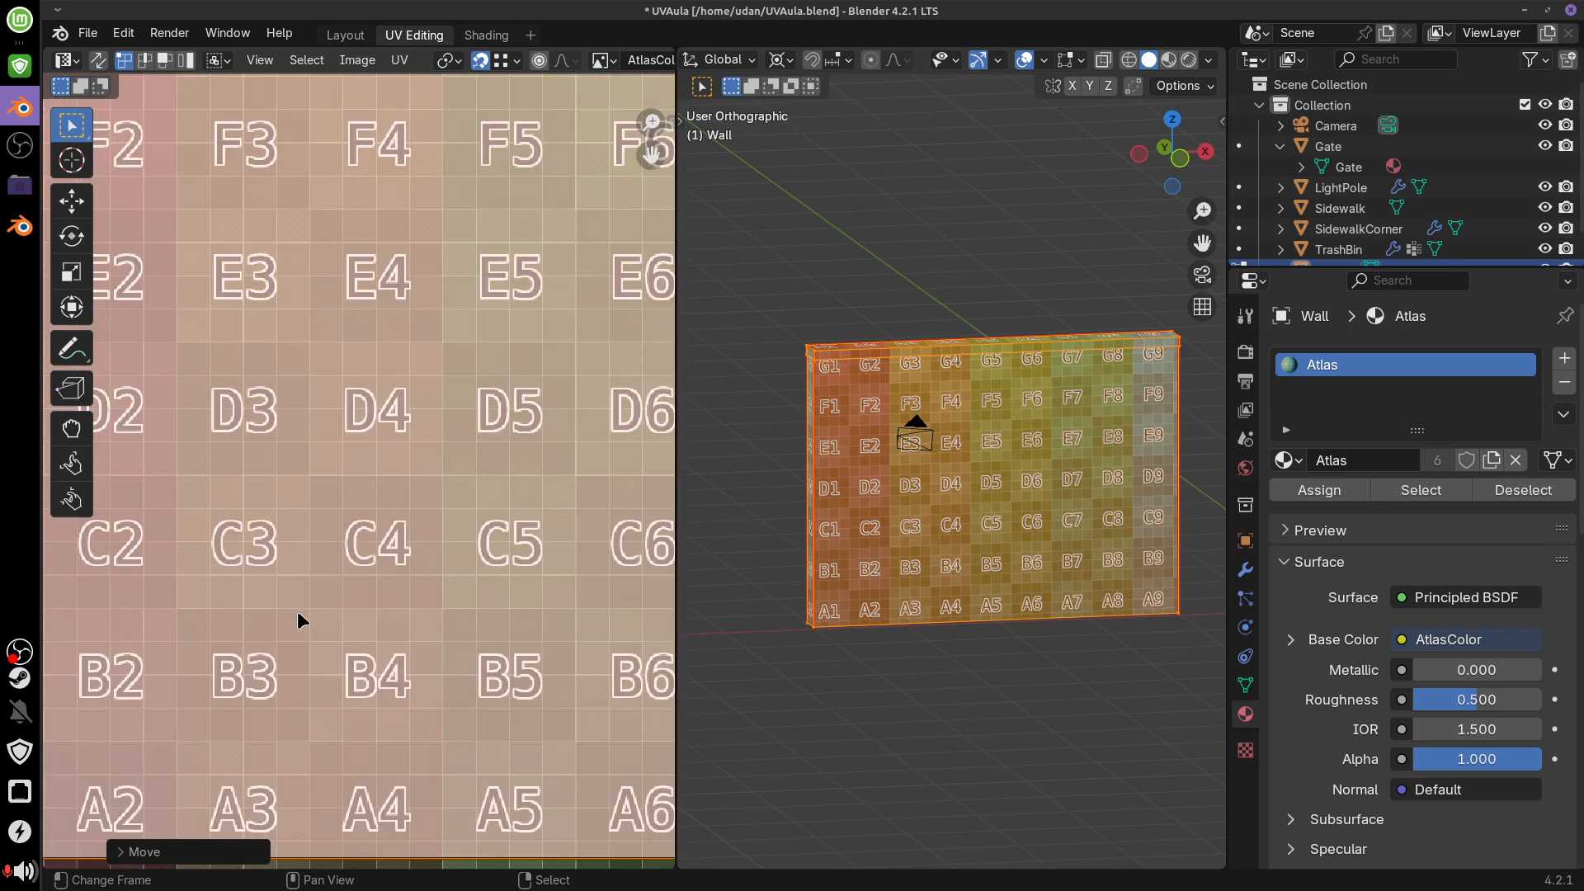
pyautogui.keyDown('shift'); pyautogui.moveTo(197, 711); pyautogui.dragTo(530, 500, button='middle'); pyautogui.keyUp('shift')
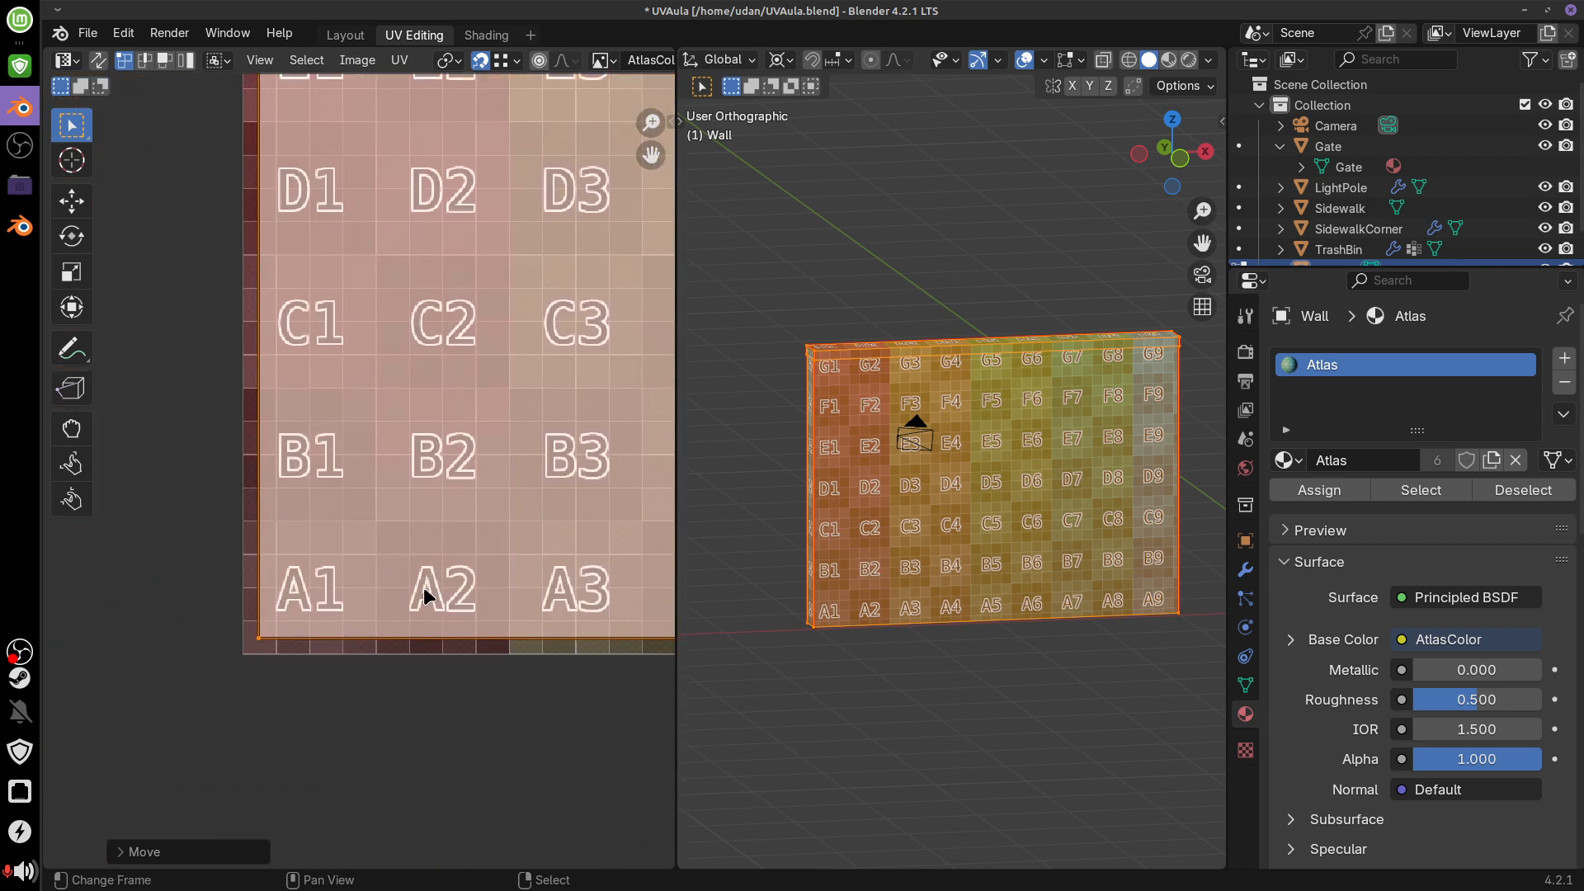
pyautogui.press('g')
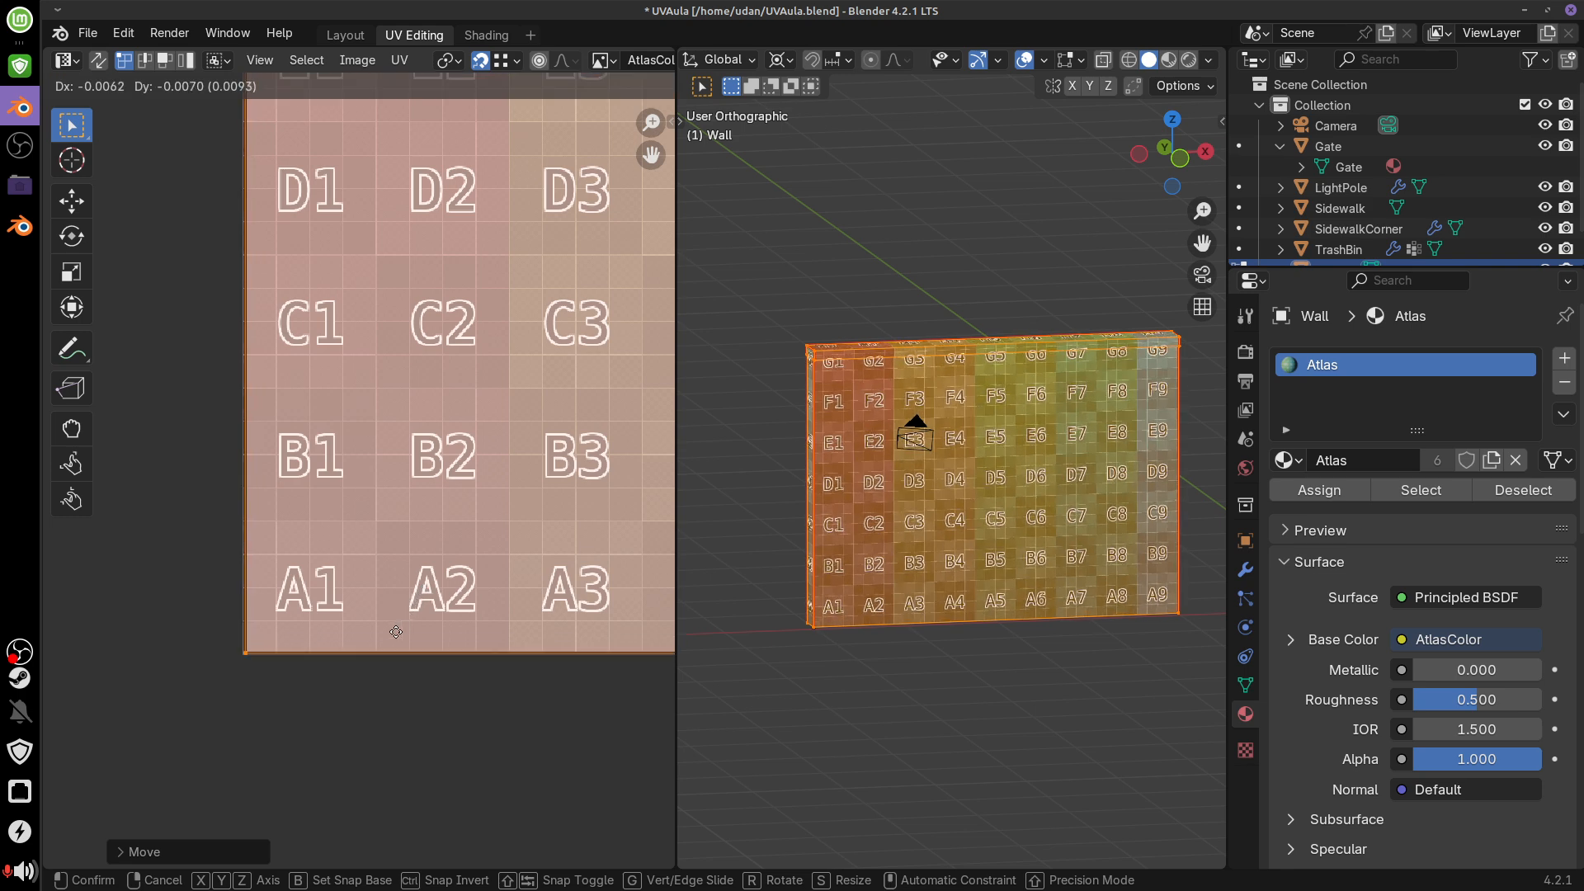
pyautogui.click(396, 632)
pyautogui.scroll(-6, 538, 437)
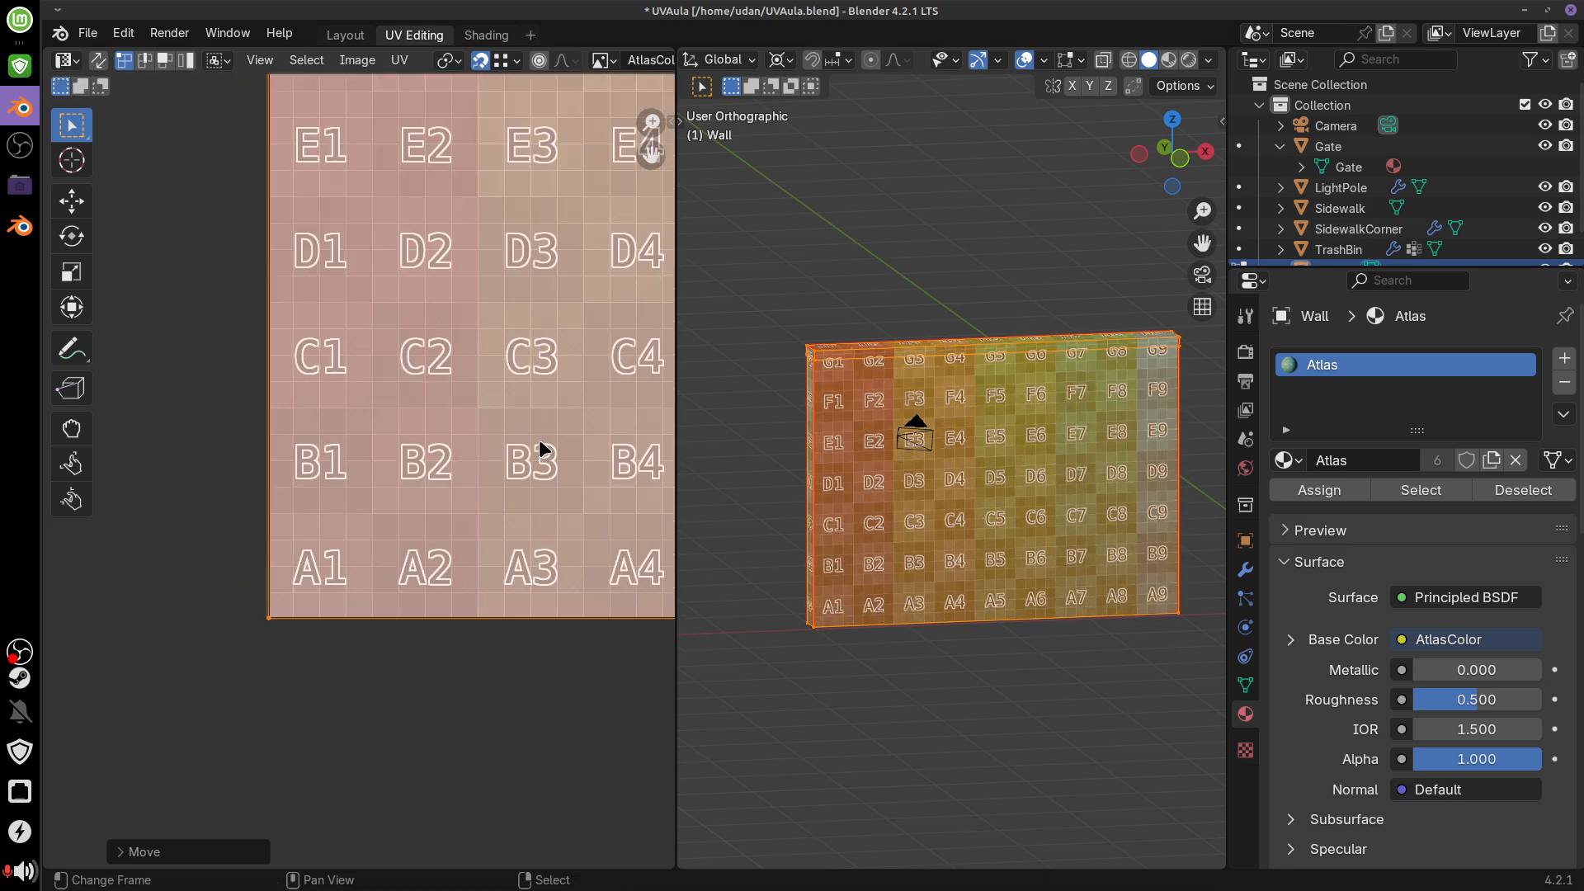
# In the front view, move the gate 1 m in the negative X direction so it stands directly beside the wall
pyautogui.keyDown('shift'); pyautogui.moveTo(619, 523); pyautogui.dragTo(516, 630, button='middle'); pyautogui.keyUp('shift')
pyautogui.keyDown('shift'); pyautogui.moveTo(1175, 629); pyautogui.dragTo(1038, 608, button='middle'); pyautogui.keyUp('shift')
pyautogui.press('KP_1')
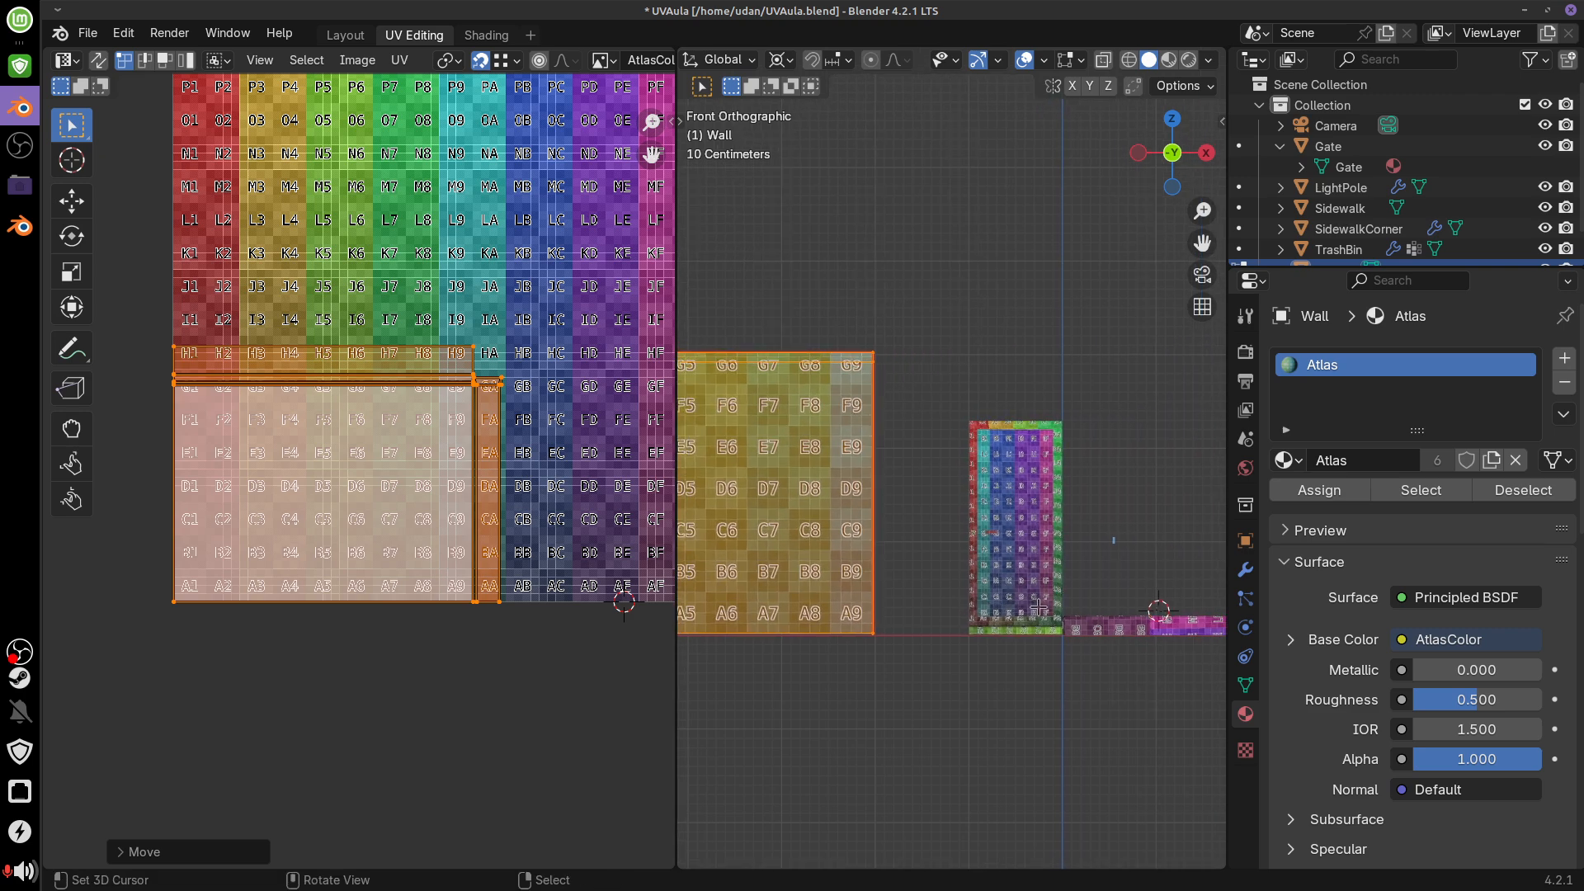
pyautogui.scroll(2, 1038, 608)
pyautogui.press('Tab')
pyautogui.click(1054, 569)
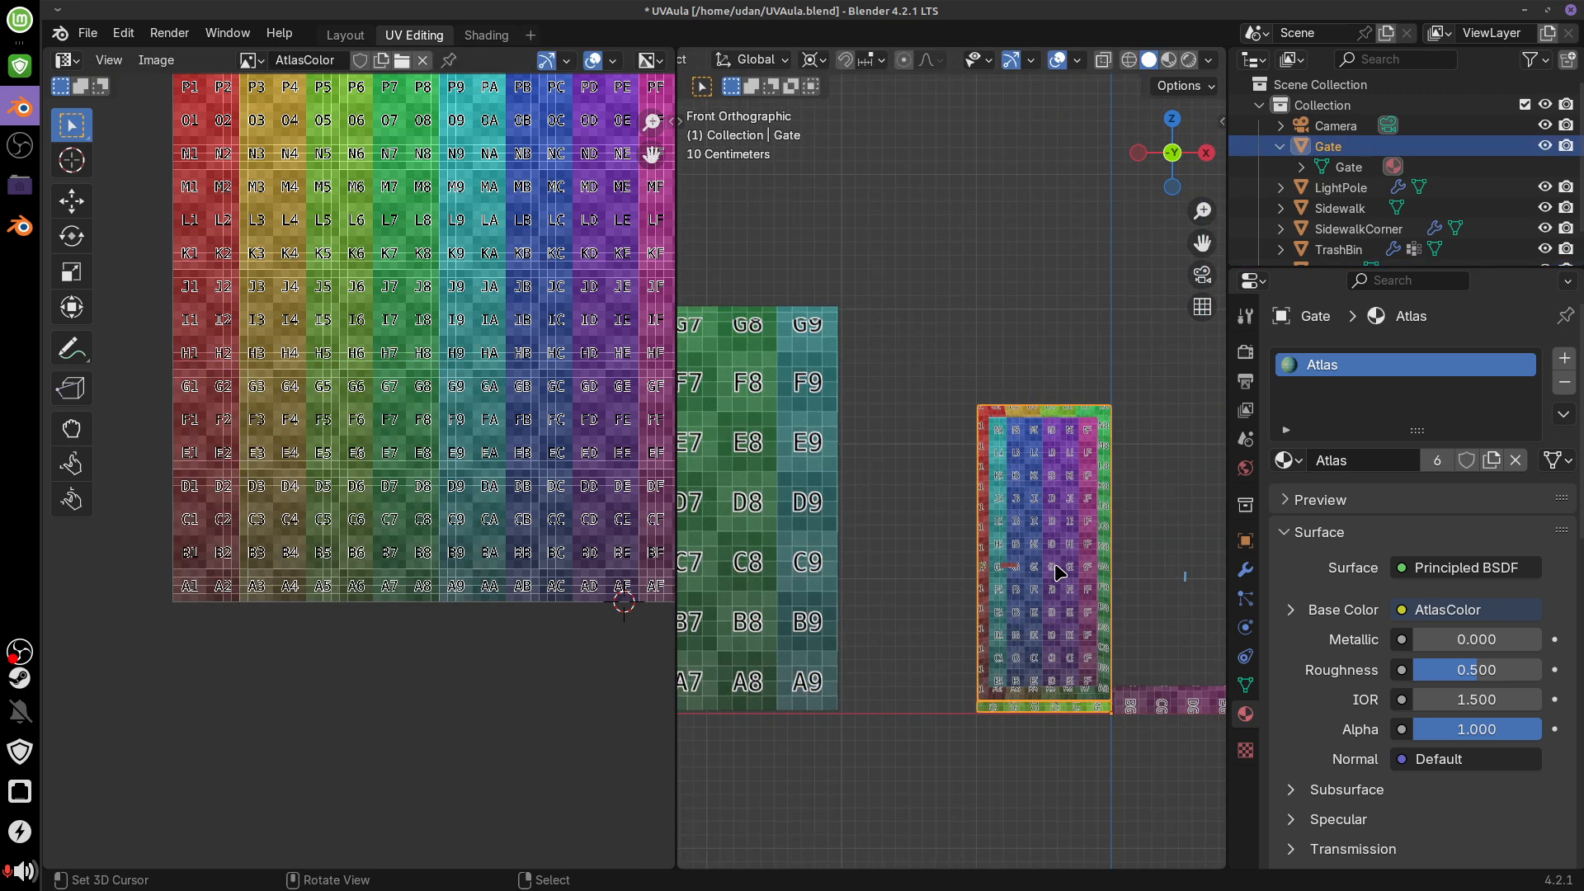
pyautogui.press('g')
pyautogui.press('x')
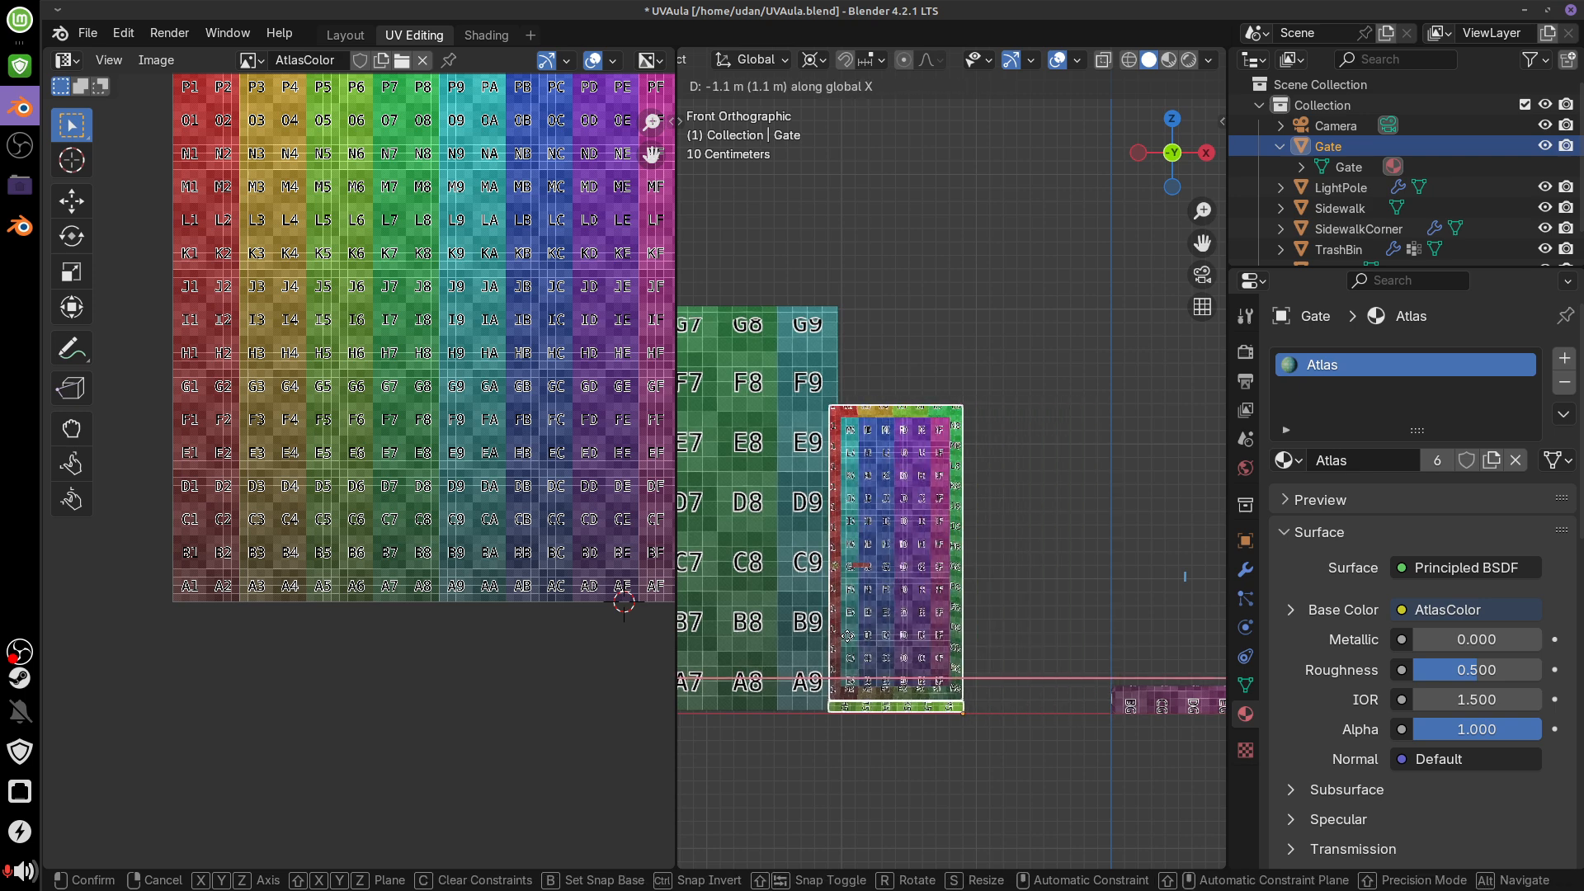
pyautogui.click(913, 624)
# Scale all the gate's UVs down to about 0.31 and move them near the grid's lower-right corner
pyautogui.scroll(2, 913, 614)
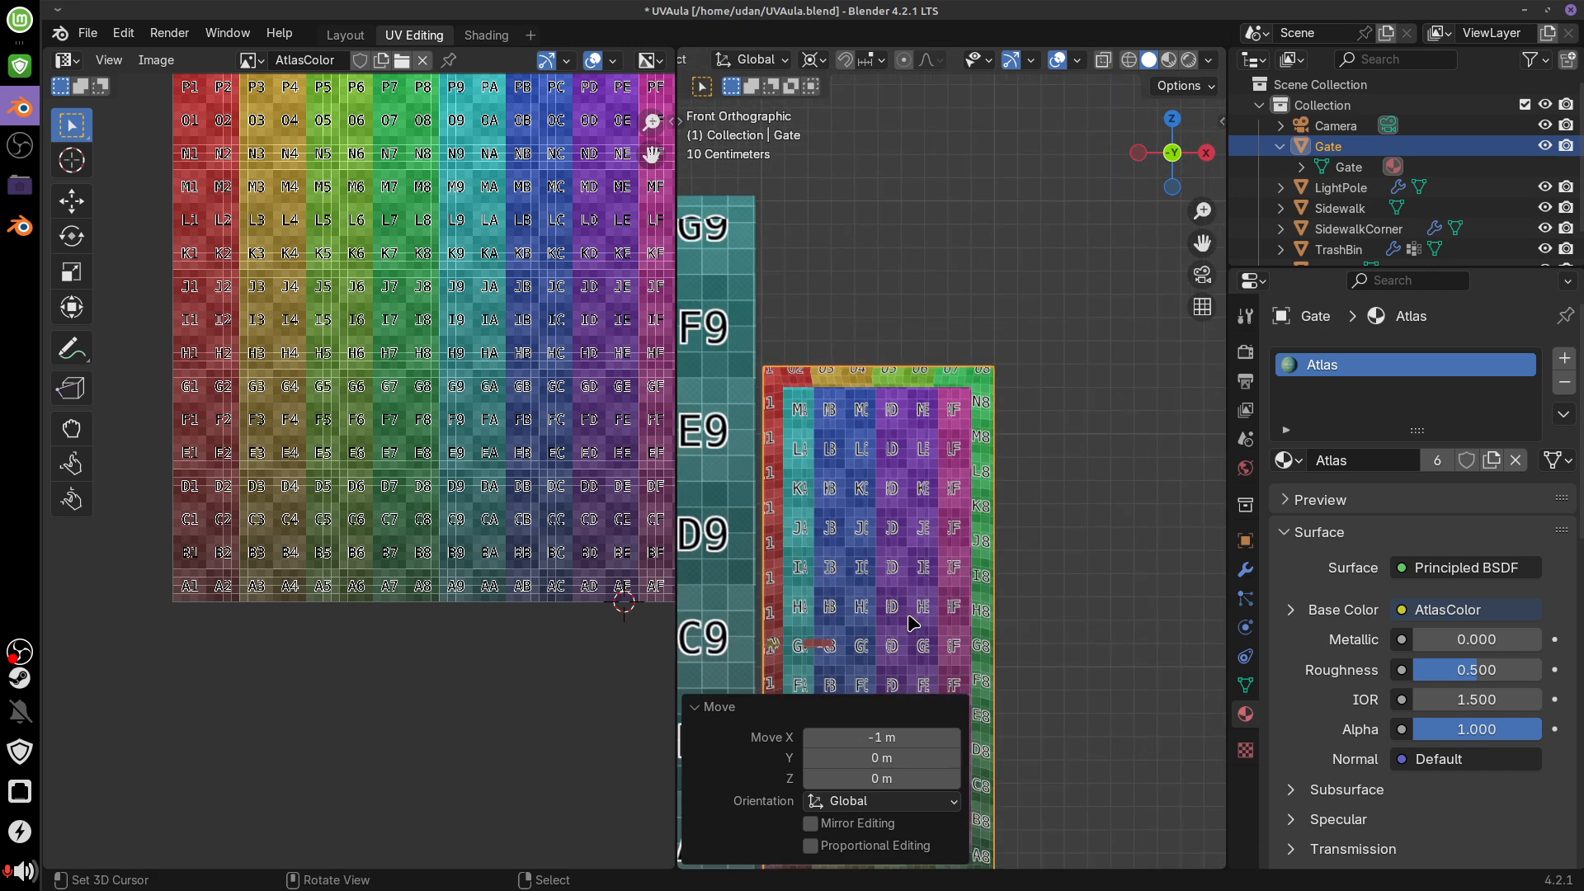
pyautogui.scroll(3, 976, 434)
pyautogui.scroll(3, 977, 433)
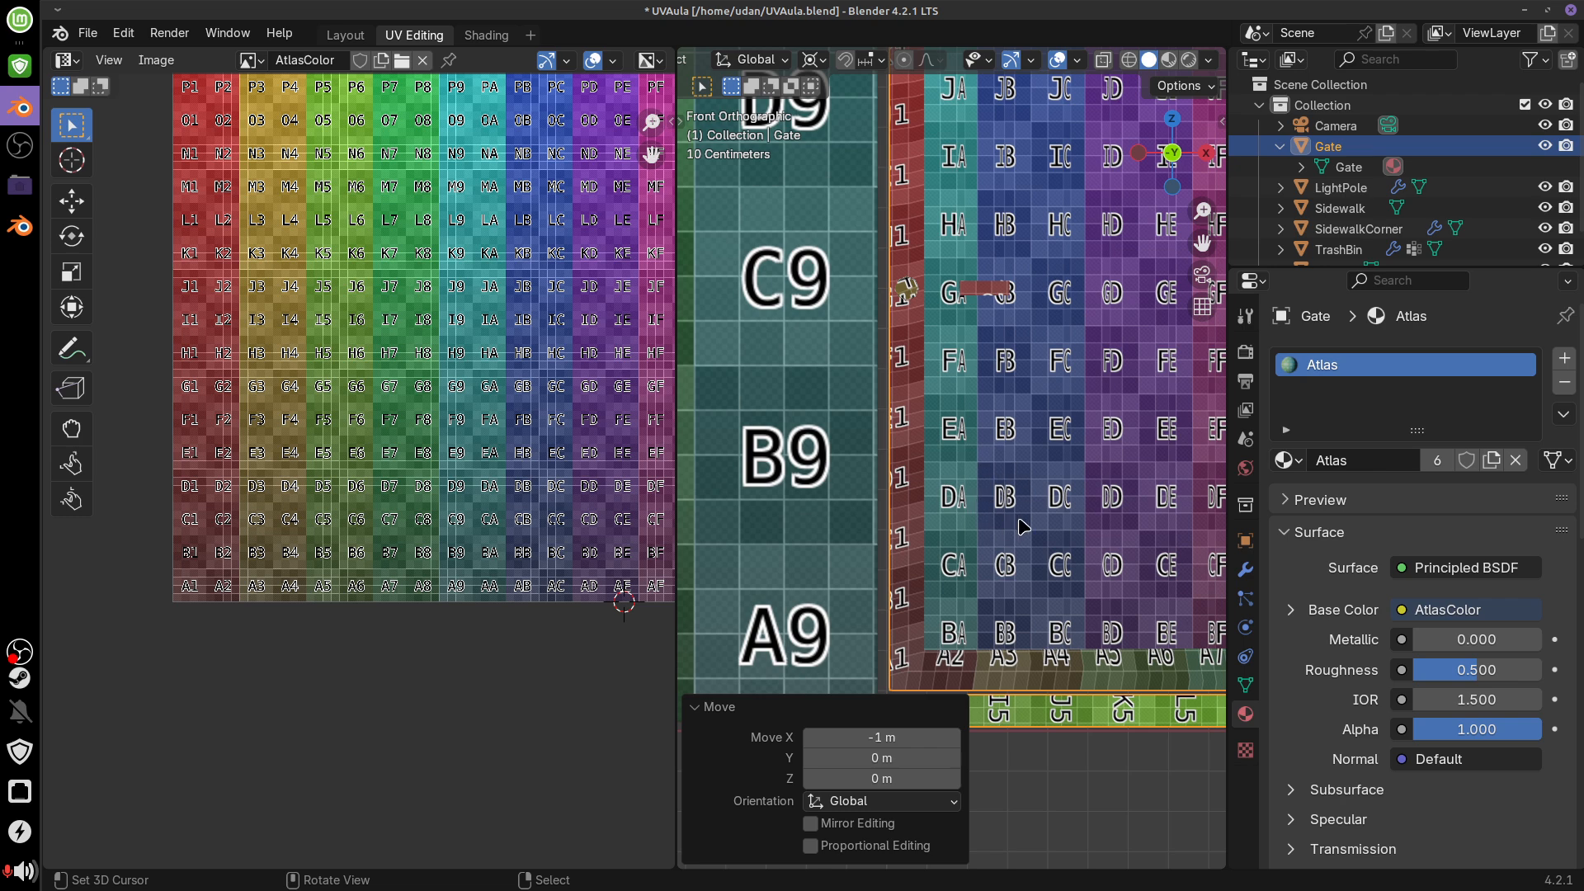
pyautogui.click(806, 423)
pyautogui.press('Tab')
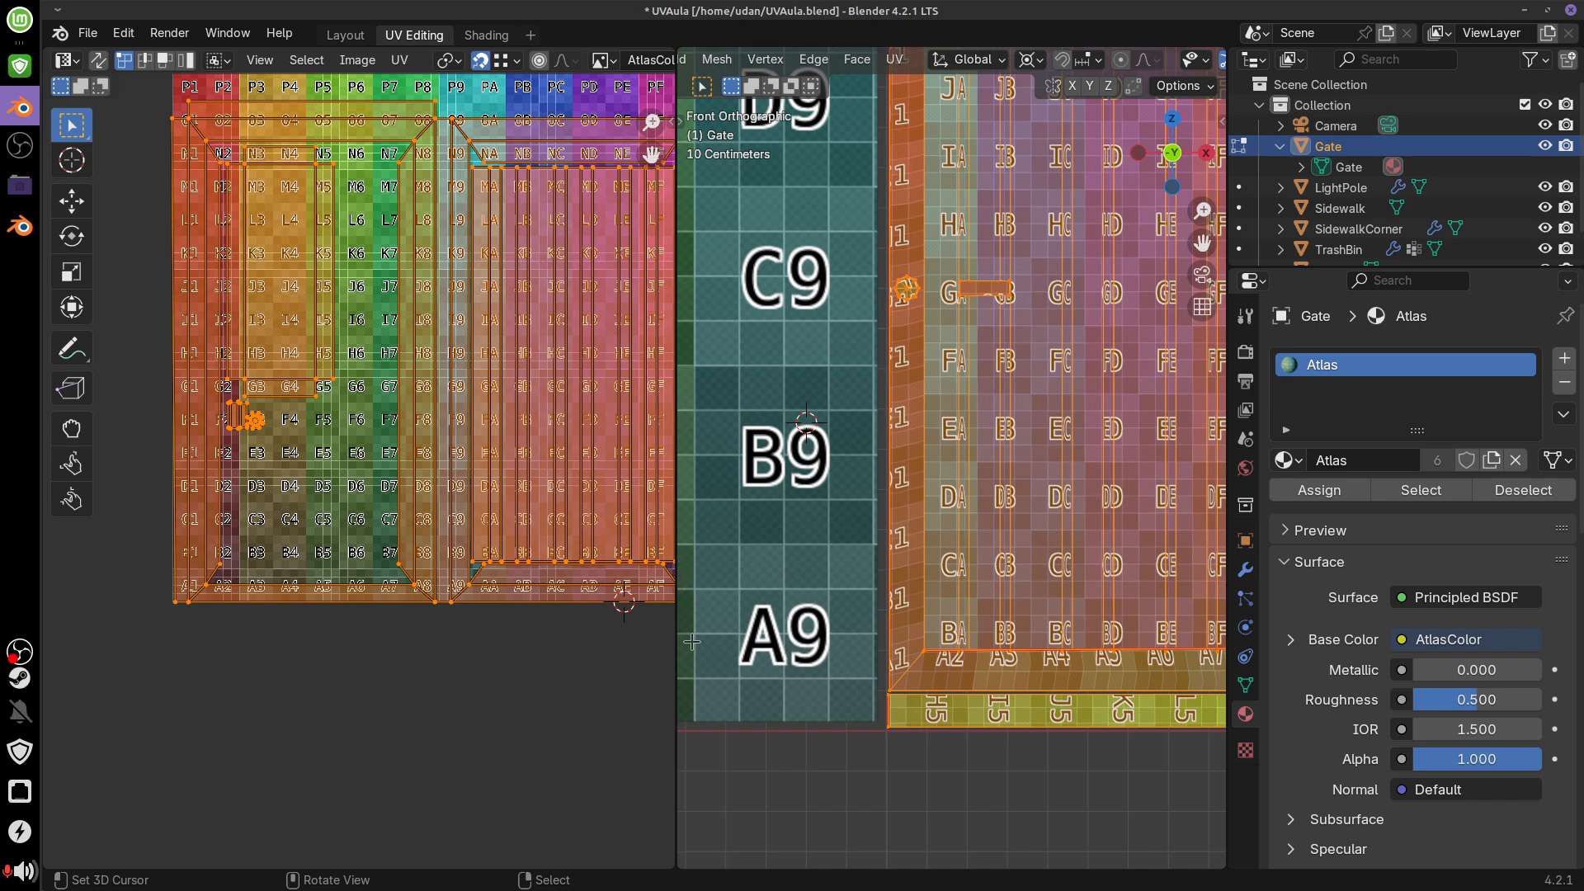
pyautogui.press('s')
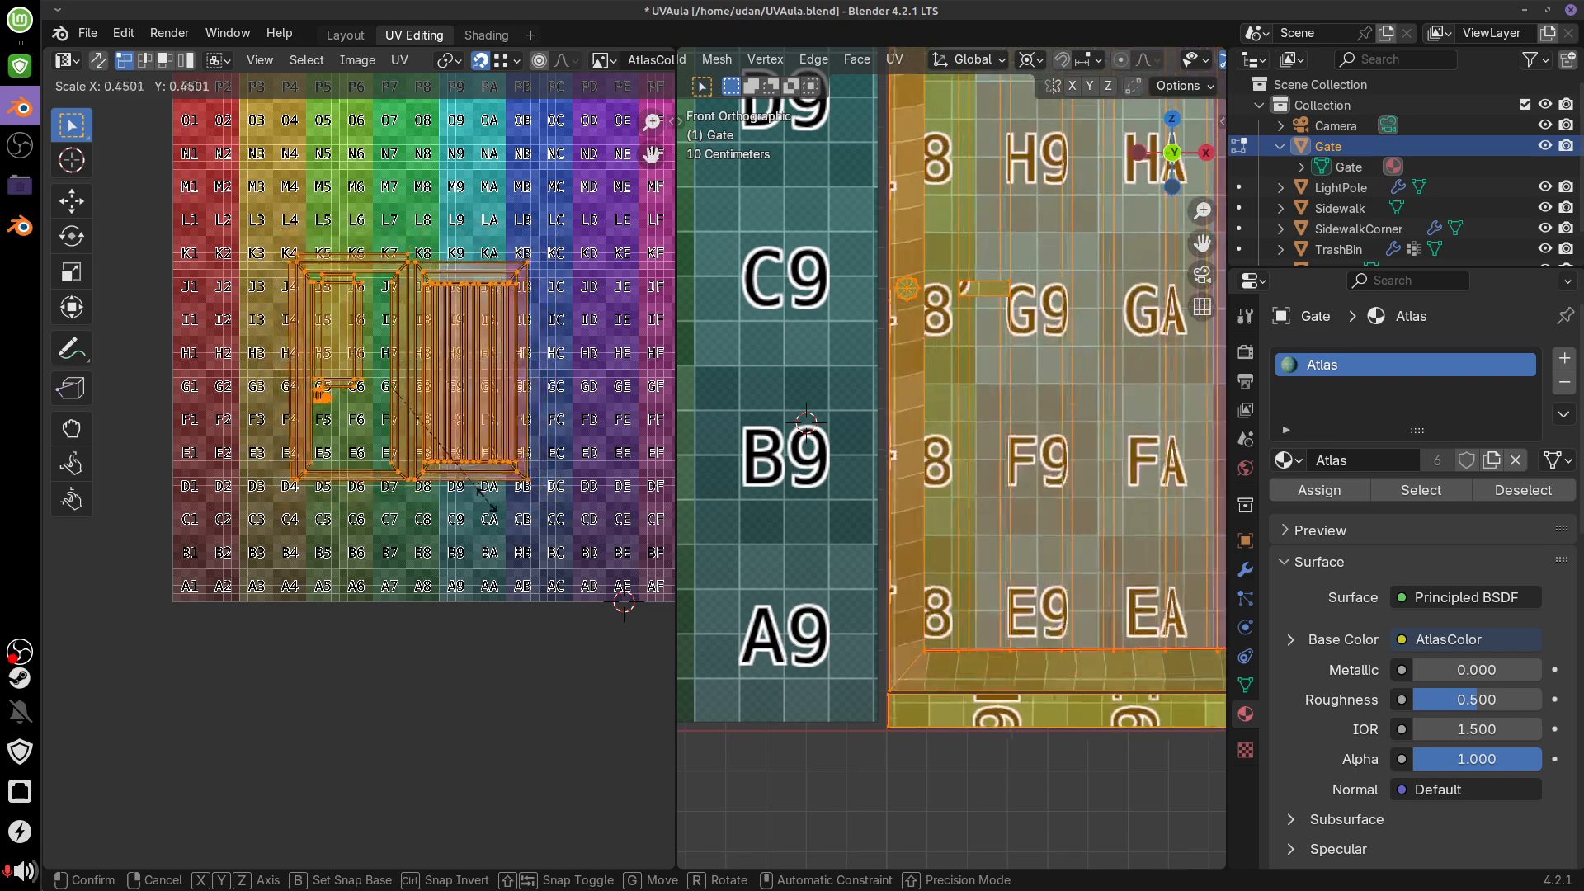
pyautogui.click(435, 591)
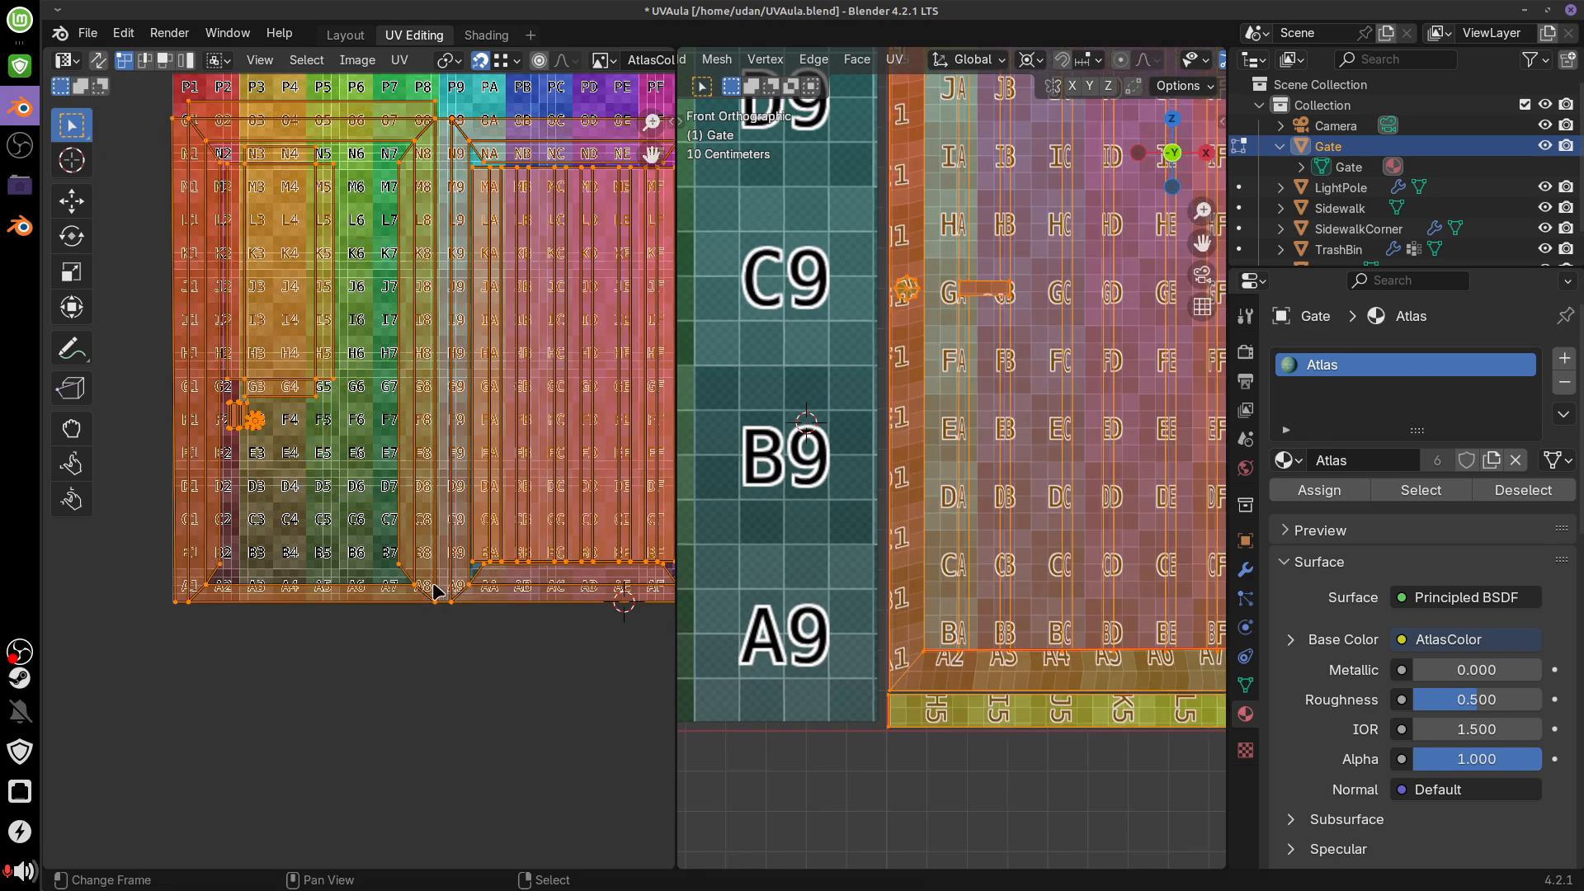
pyautogui.press('s')
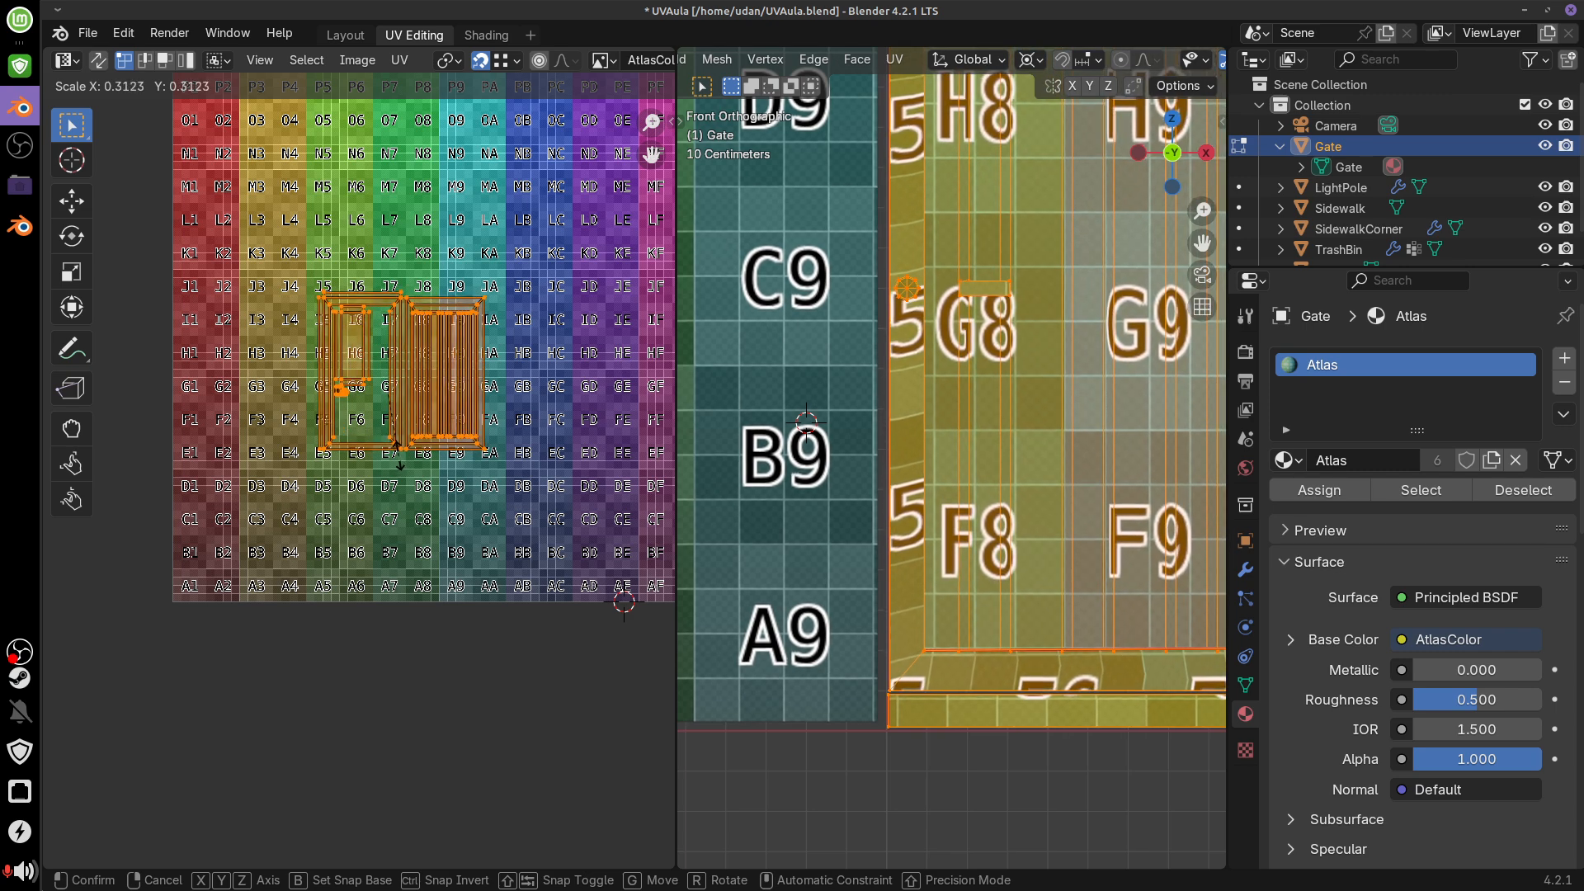
pyautogui.click(398, 451)
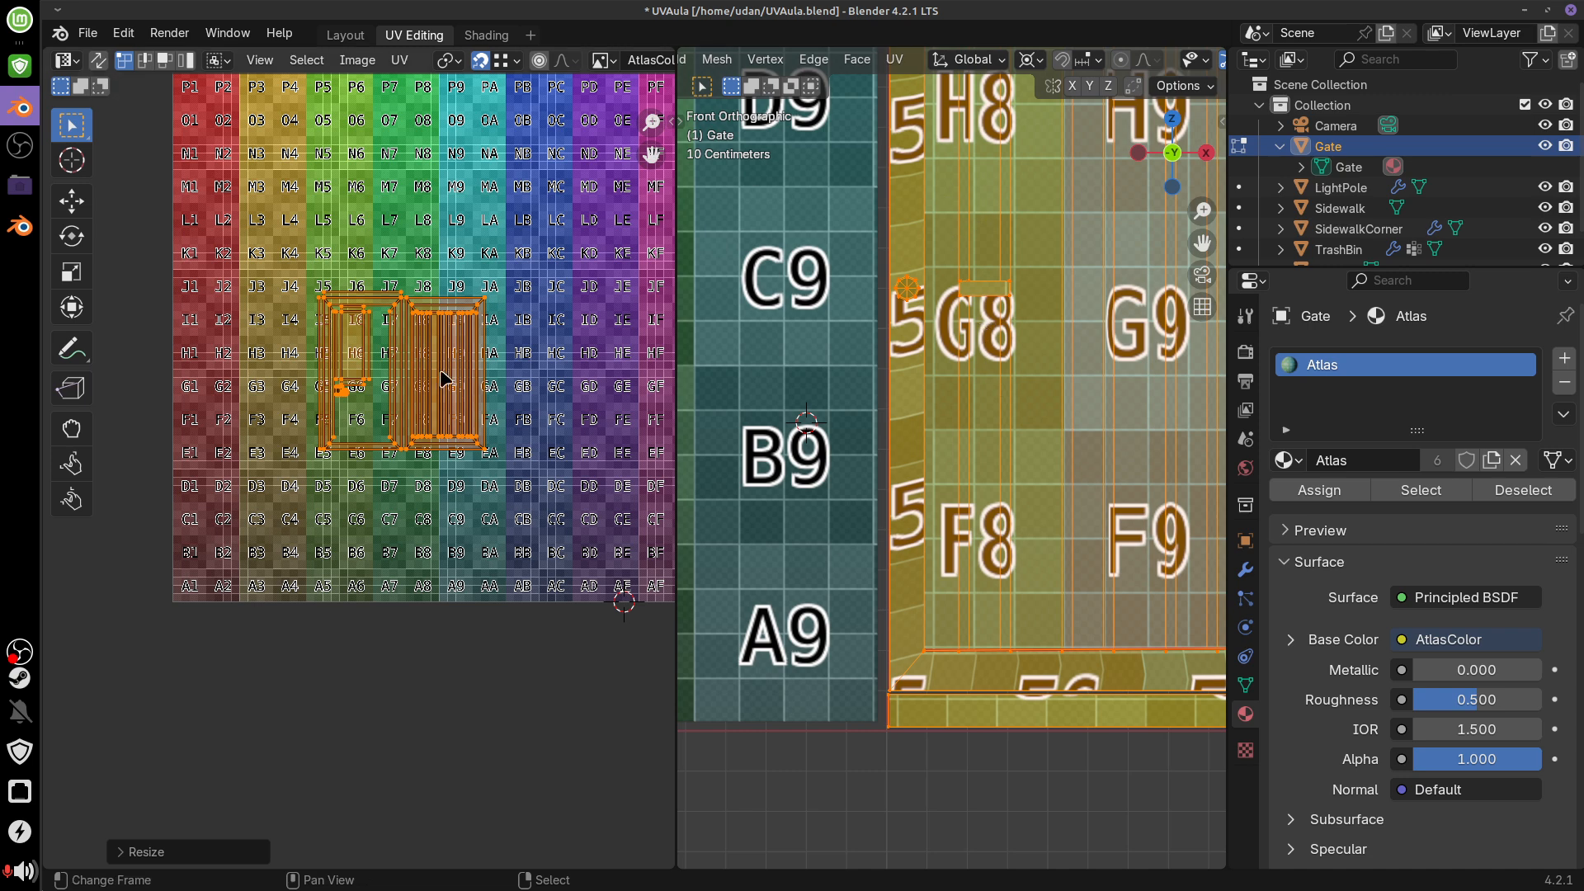
pyautogui.press('g')
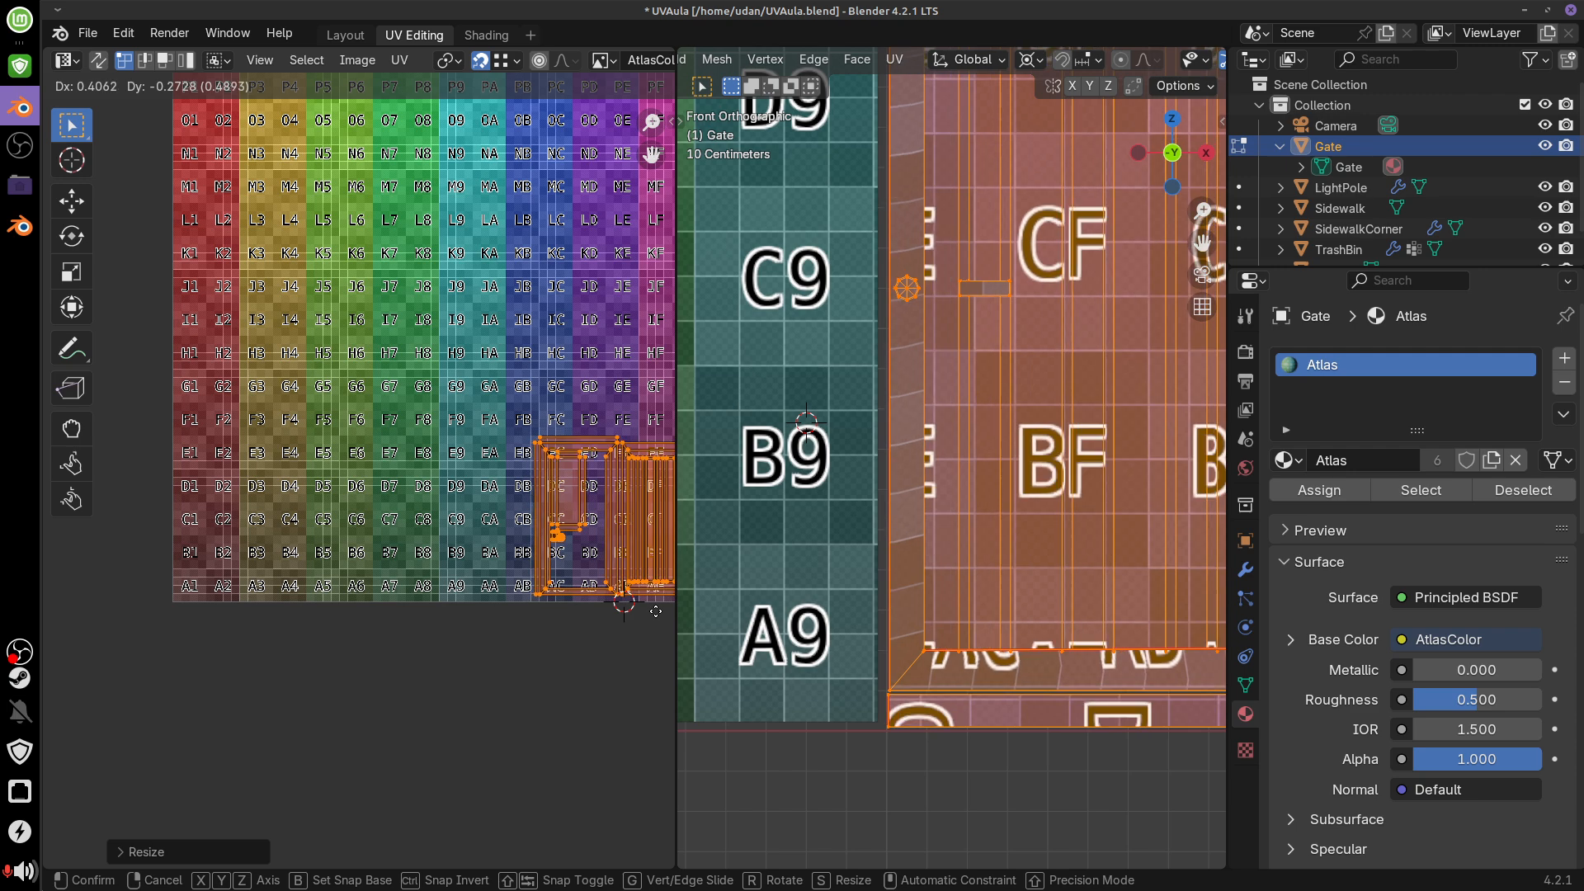
pyautogui.click(672, 631)
# Scale the gate's UVs up by about 1.07 to match the wall's cell size and nudge them against the grid's bottom edge
pyautogui.scroll(-5, 1016, 563)
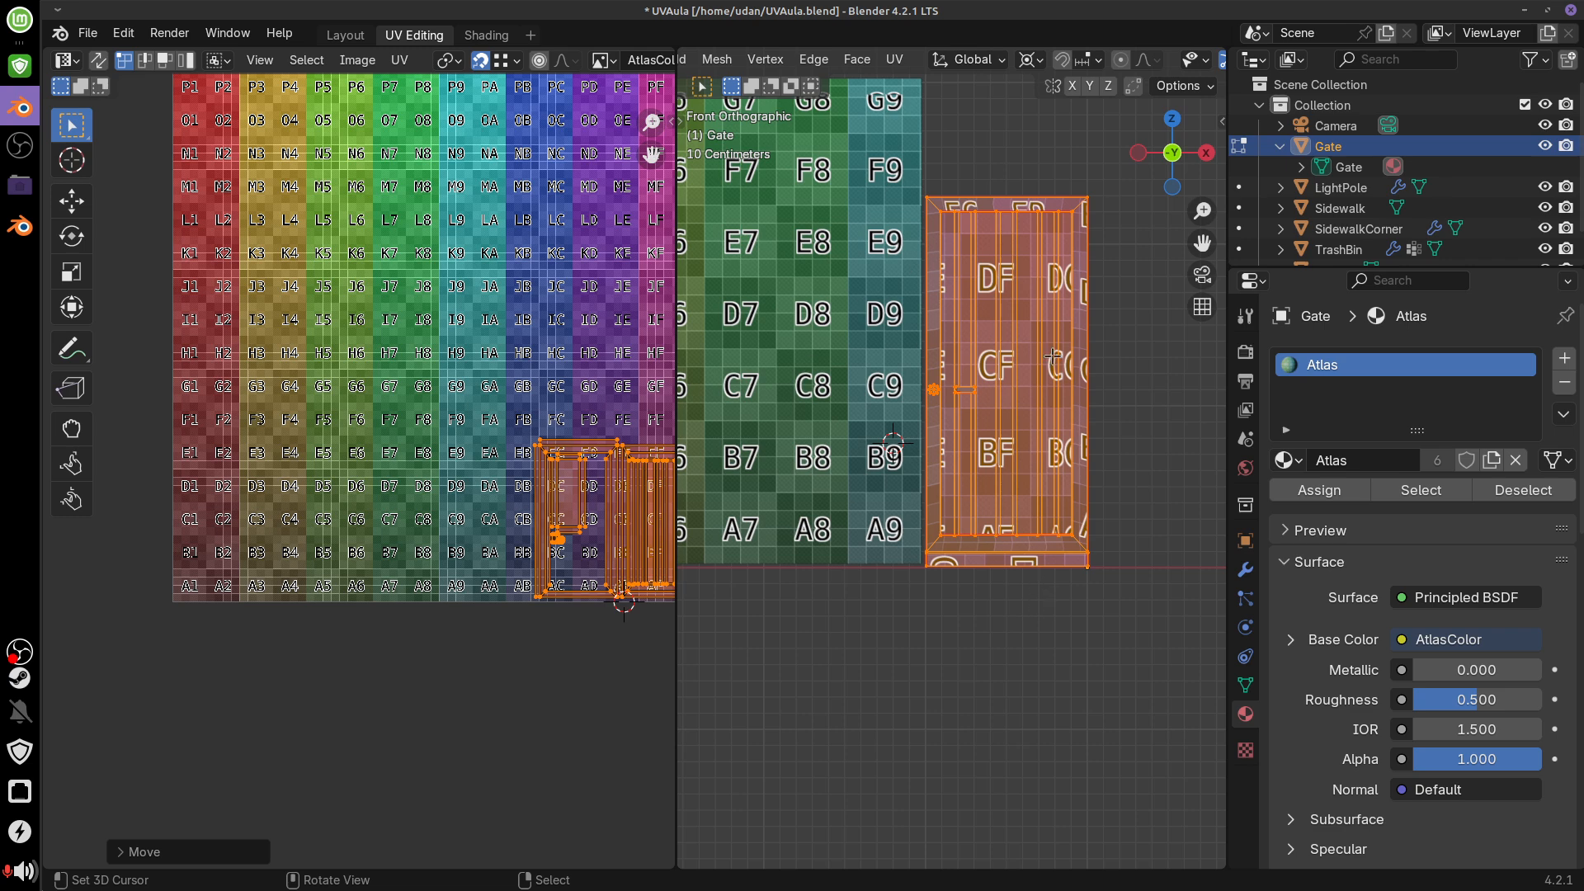
pyautogui.keyDown('shift'); pyautogui.moveTo(1034, 604); pyautogui.dragTo(1107, 637, button='middle'); pyautogui.keyUp('shift')
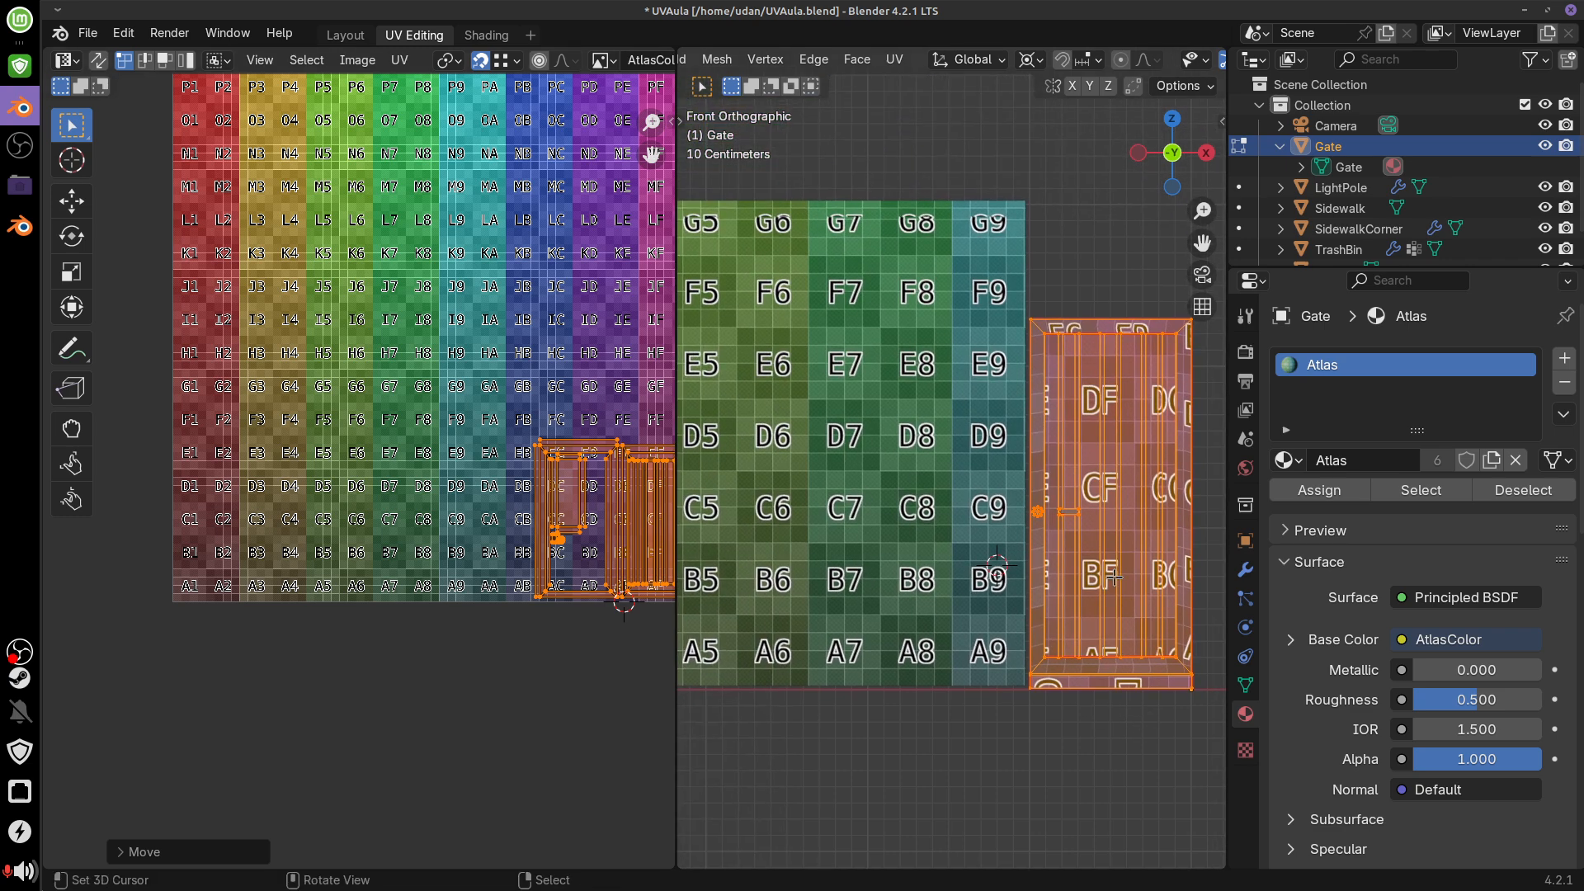
pyautogui.keyDown('shift'); pyautogui.moveTo(1135, 516); pyautogui.dragTo(1016, 501, button='middle'); pyautogui.keyUp('shift')
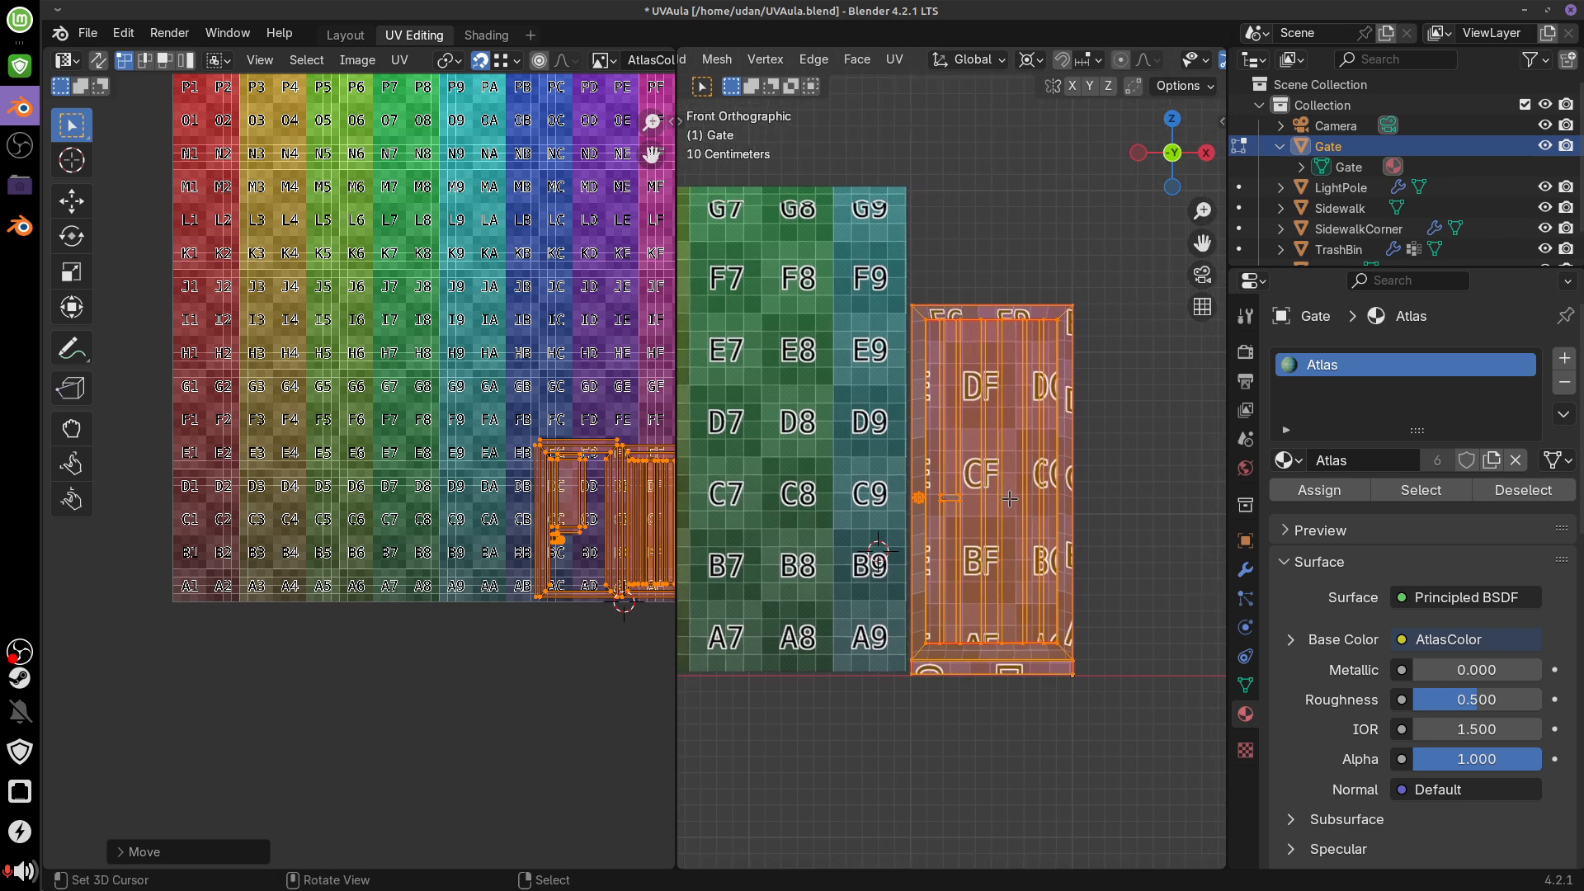
pyautogui.scroll(1, 1010, 500)
pyautogui.scroll(4, 1010, 500)
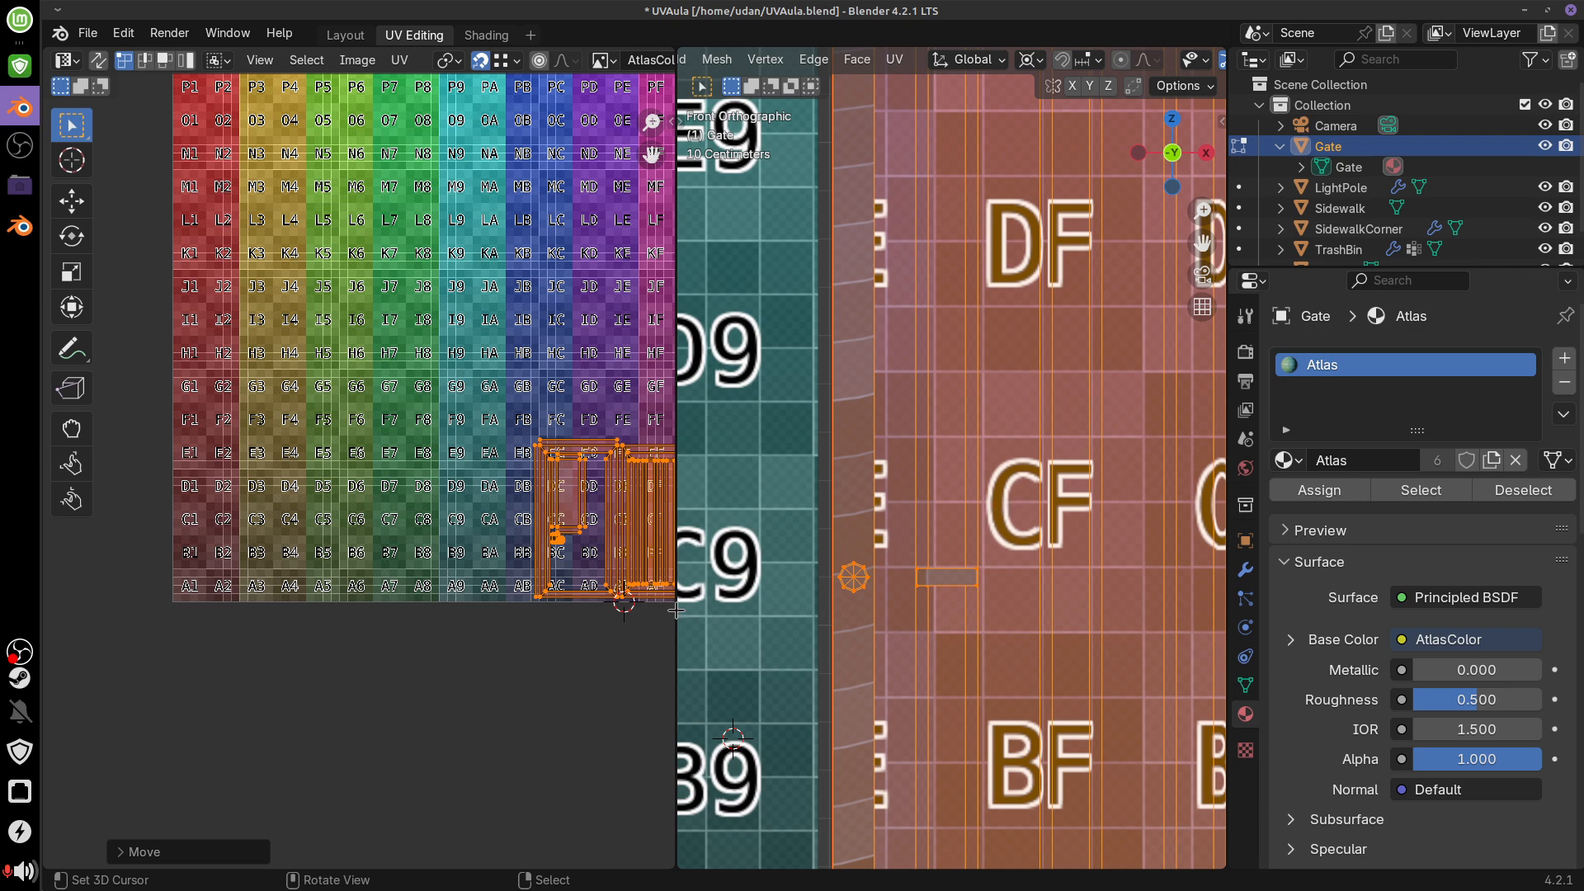
pyautogui.press('s')
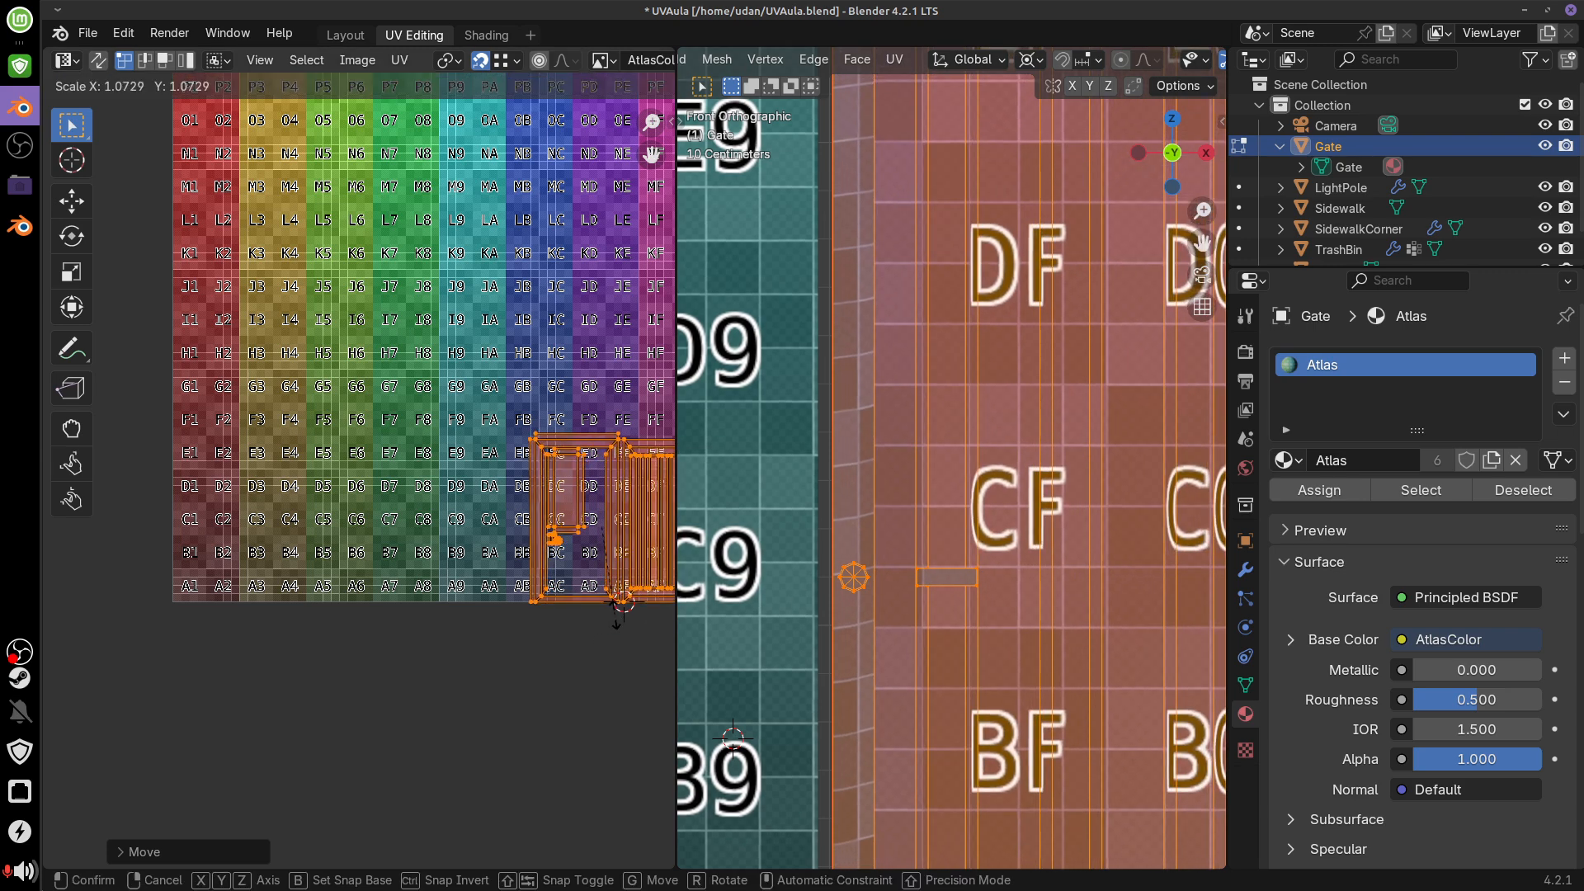
pyautogui.click(649, 586)
pyautogui.press('g')
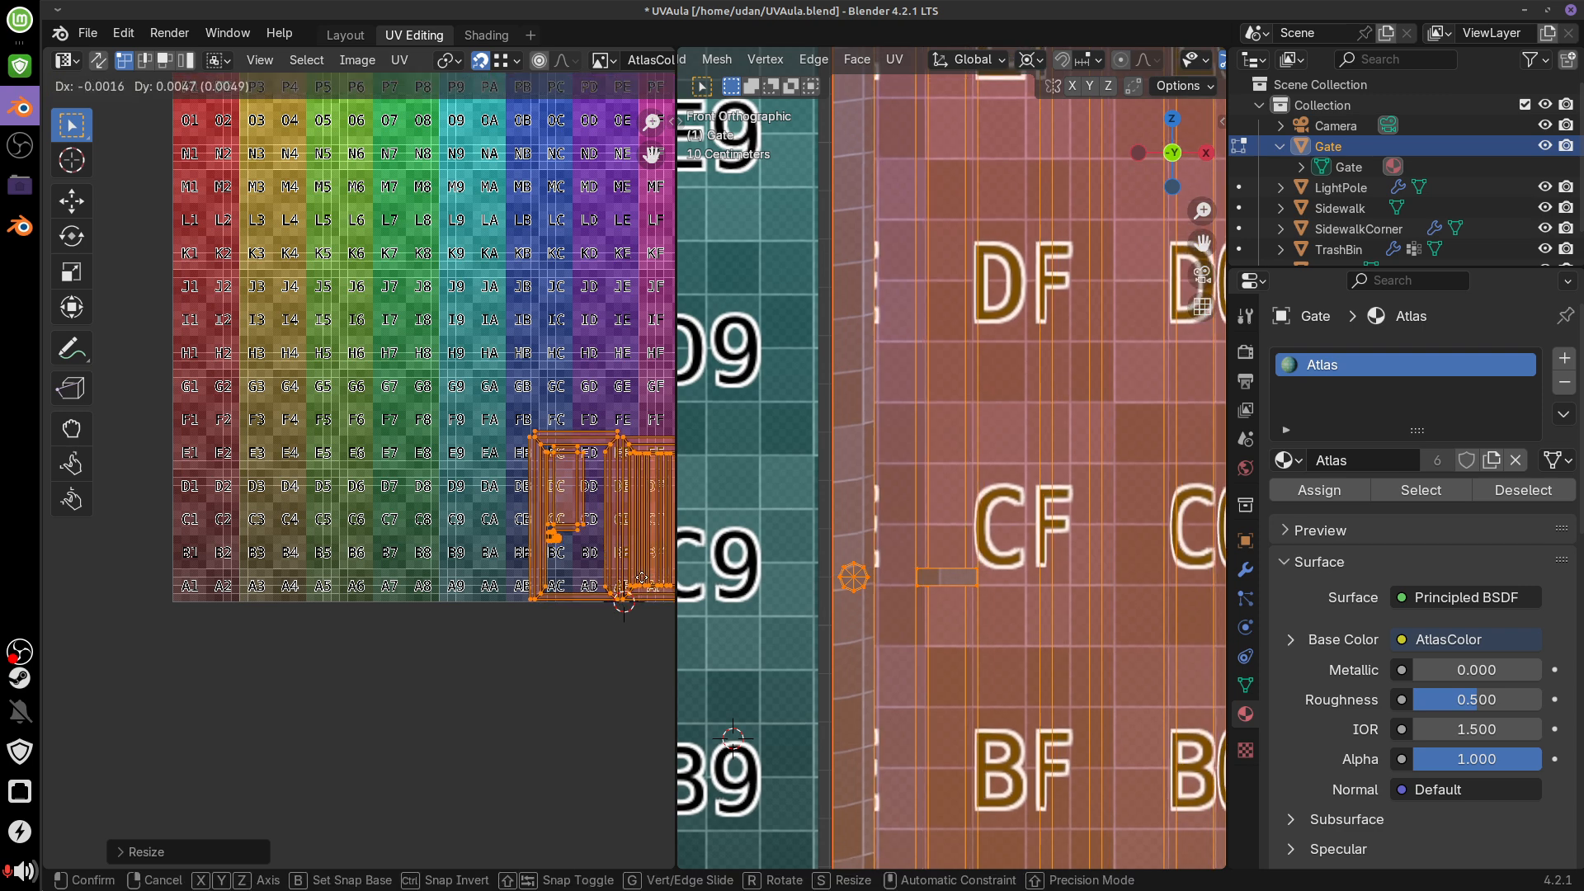
pyautogui.click(1063, 559)
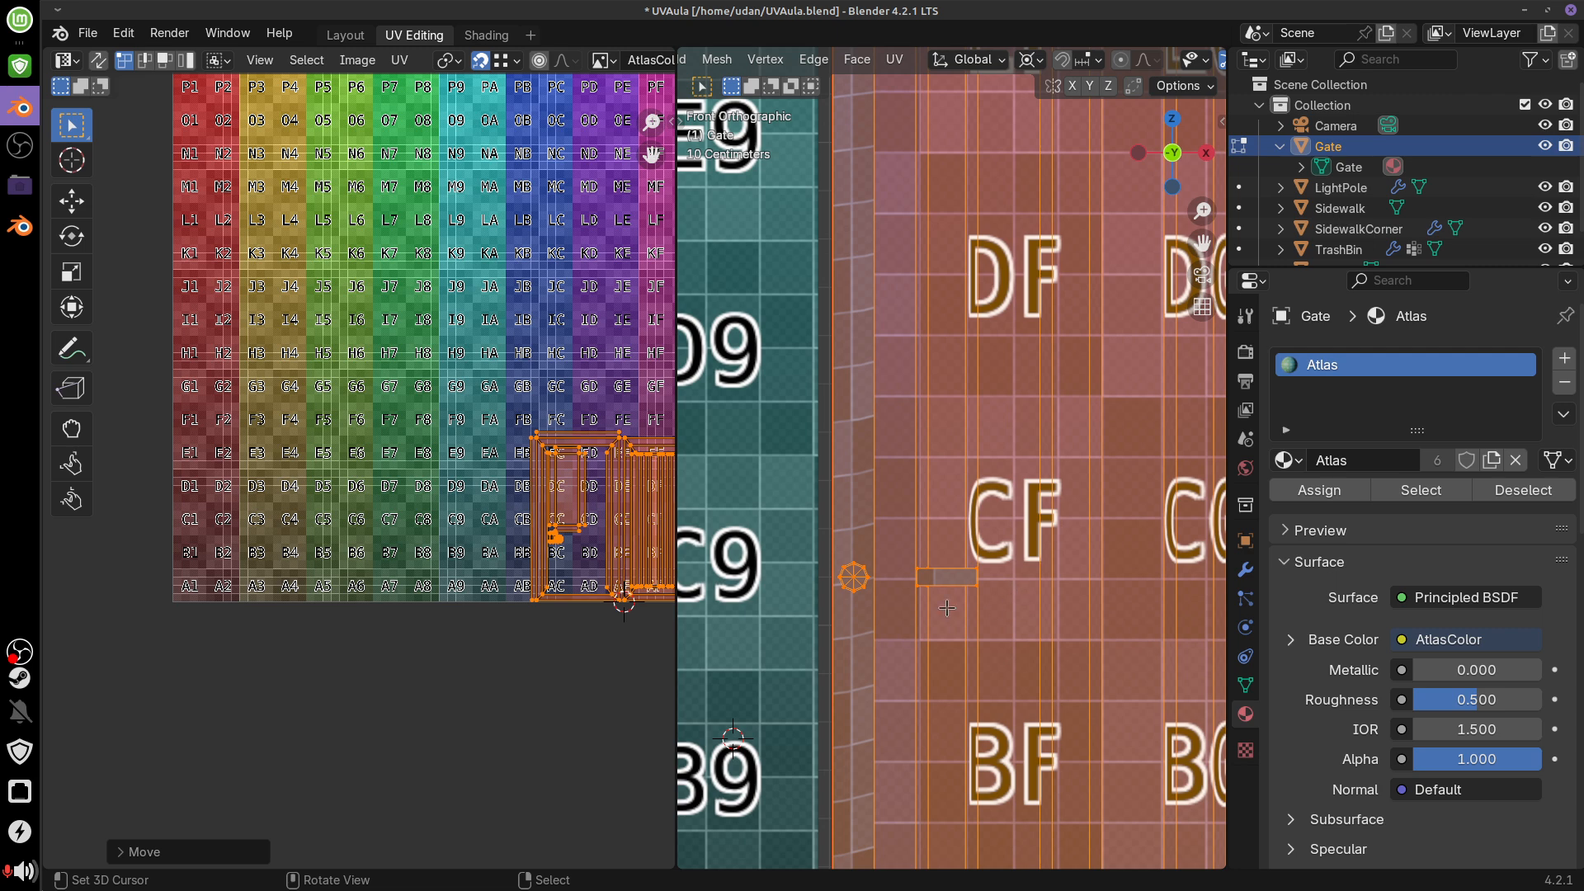
# Edit the wall and gate together and select all their geometry so both UV layouts show on the grid
pyautogui.scroll(-9, 954, 608)
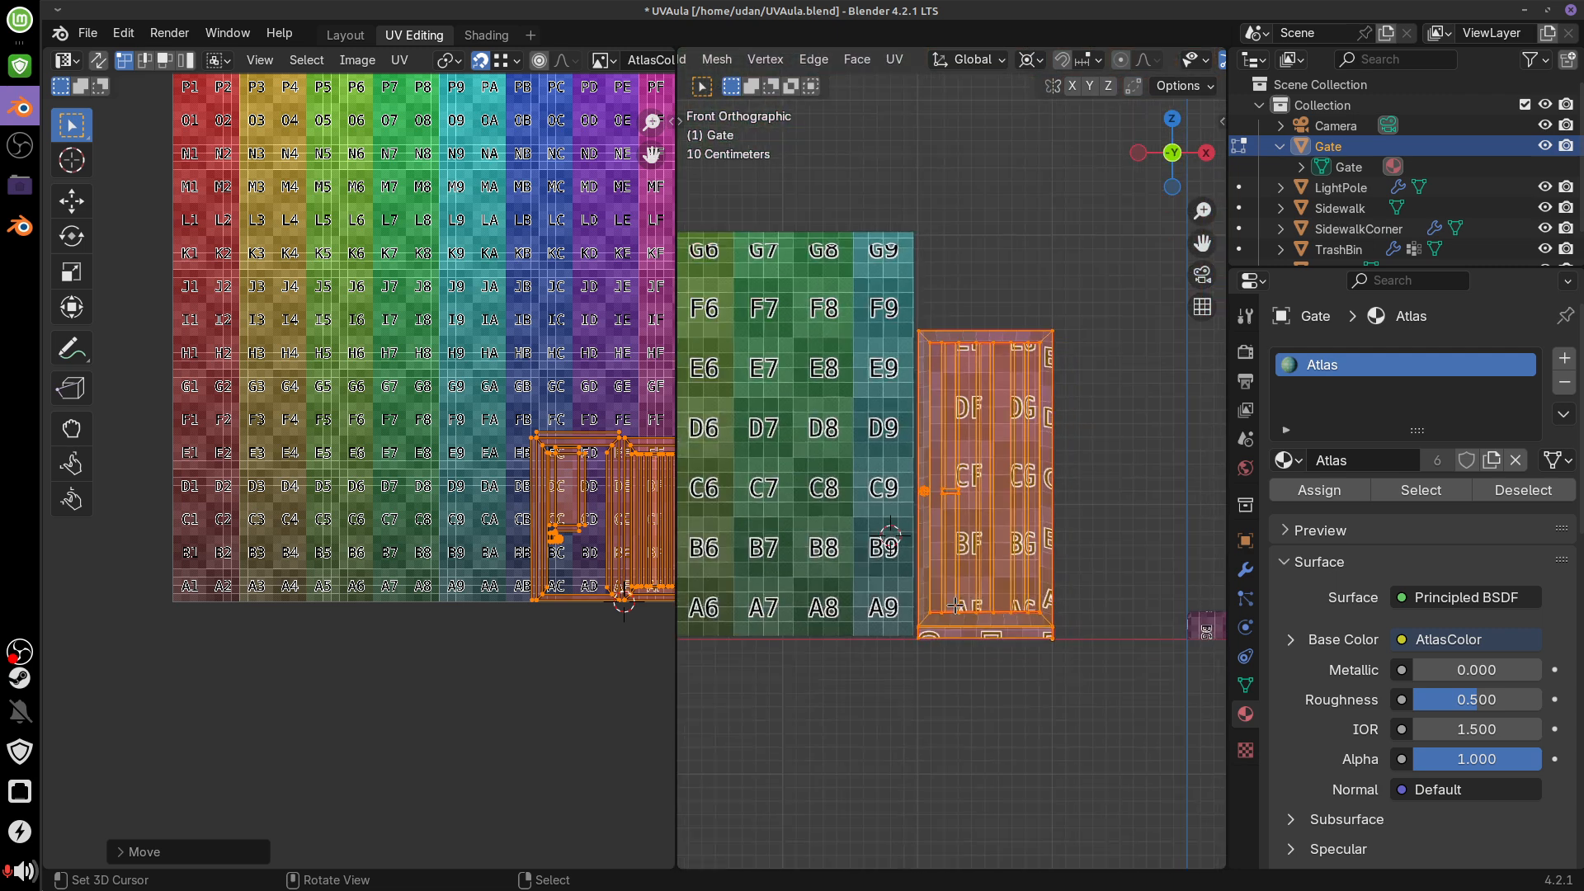
pyautogui.scroll(-1, 955, 606)
pyautogui.press('Tab')
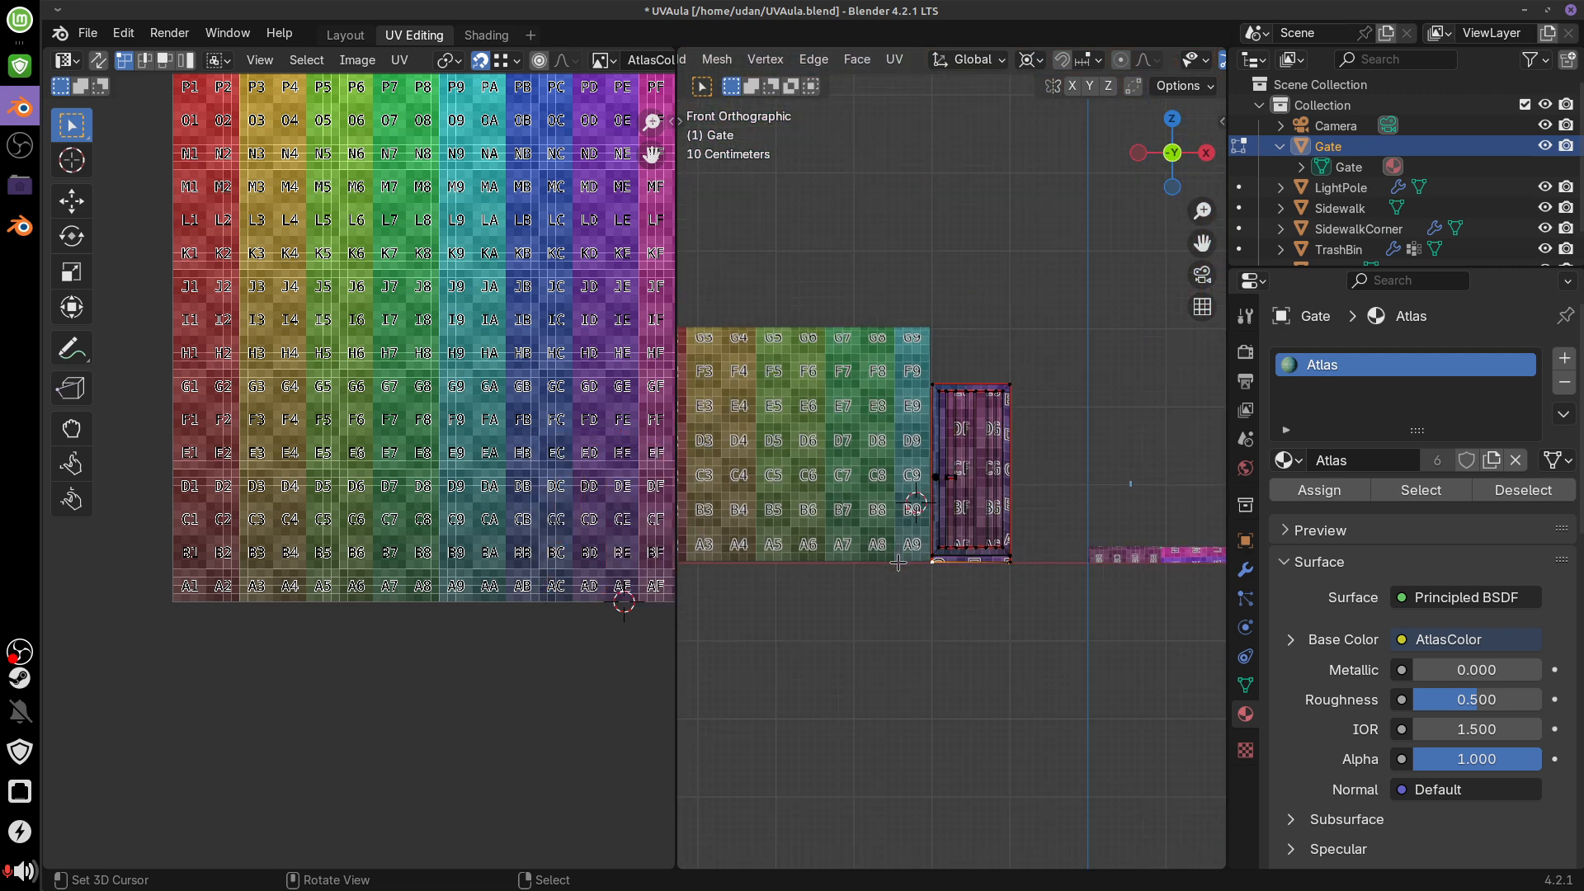
pyautogui.click(907, 561)
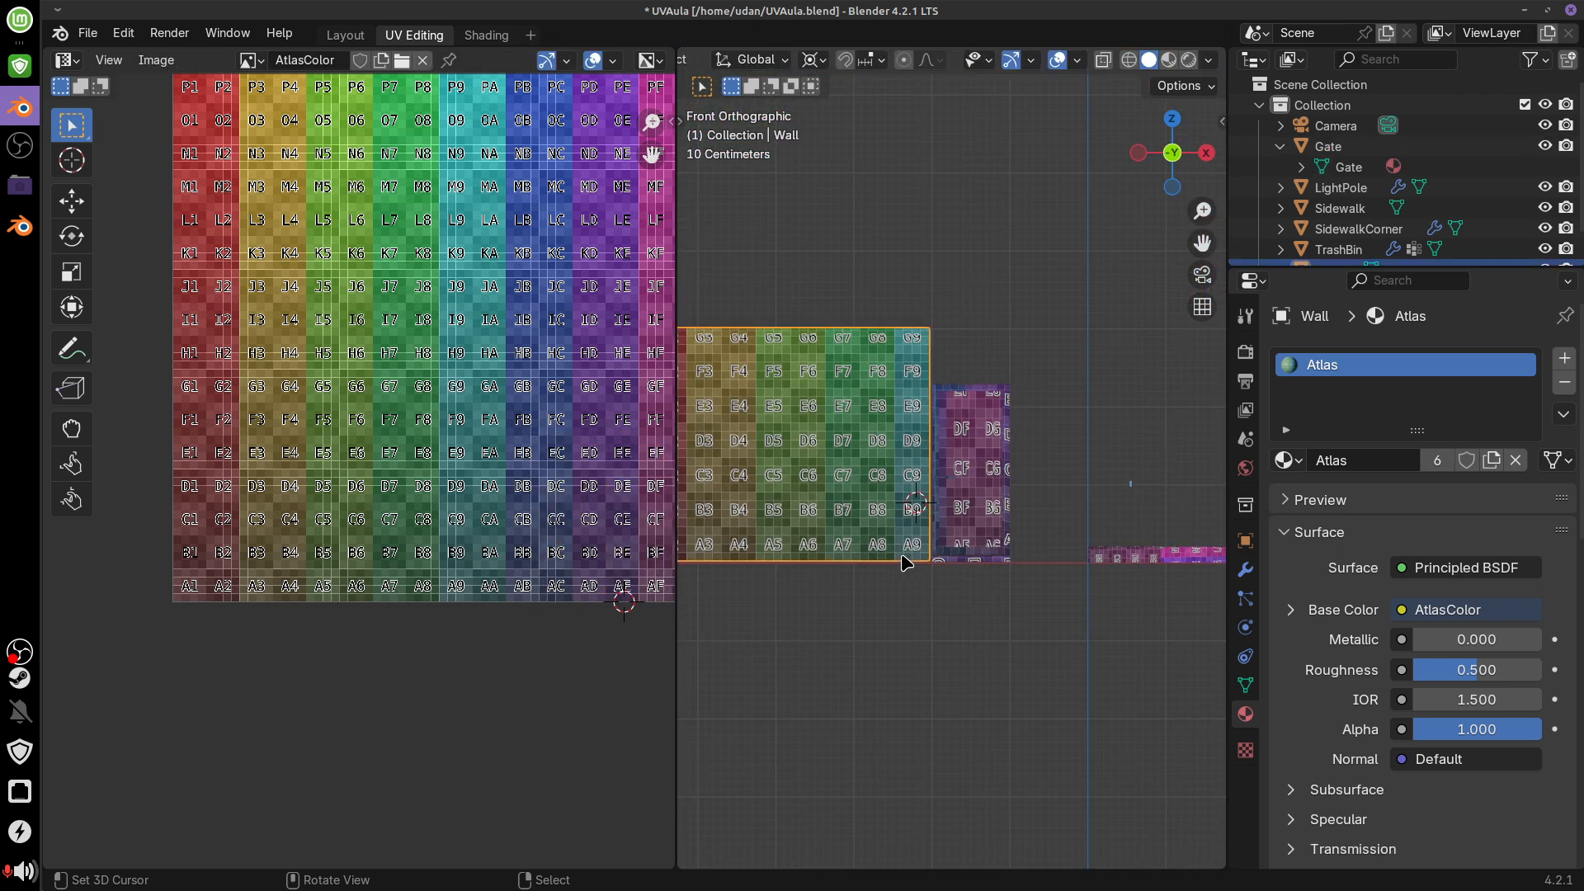
pyautogui.click(970, 467)
pyautogui.press('Tab')
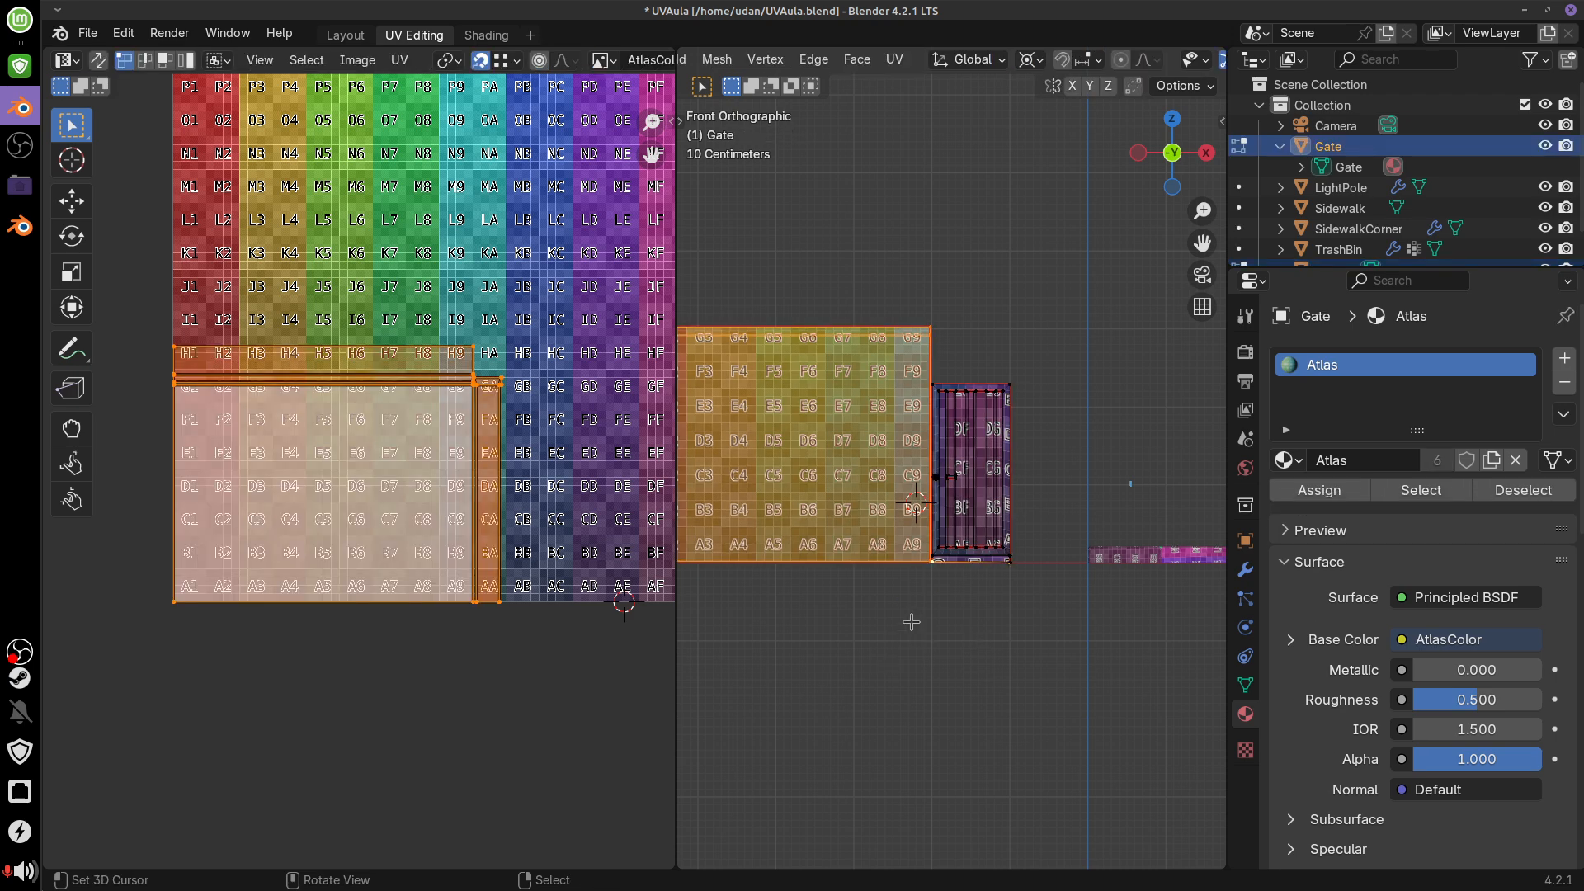
pyautogui.moveTo(567, 655); pyautogui.dragTo(380, 660, button='middle')
pyautogui.moveTo(648, 660); pyautogui.dragTo(628, 670, button='middle')
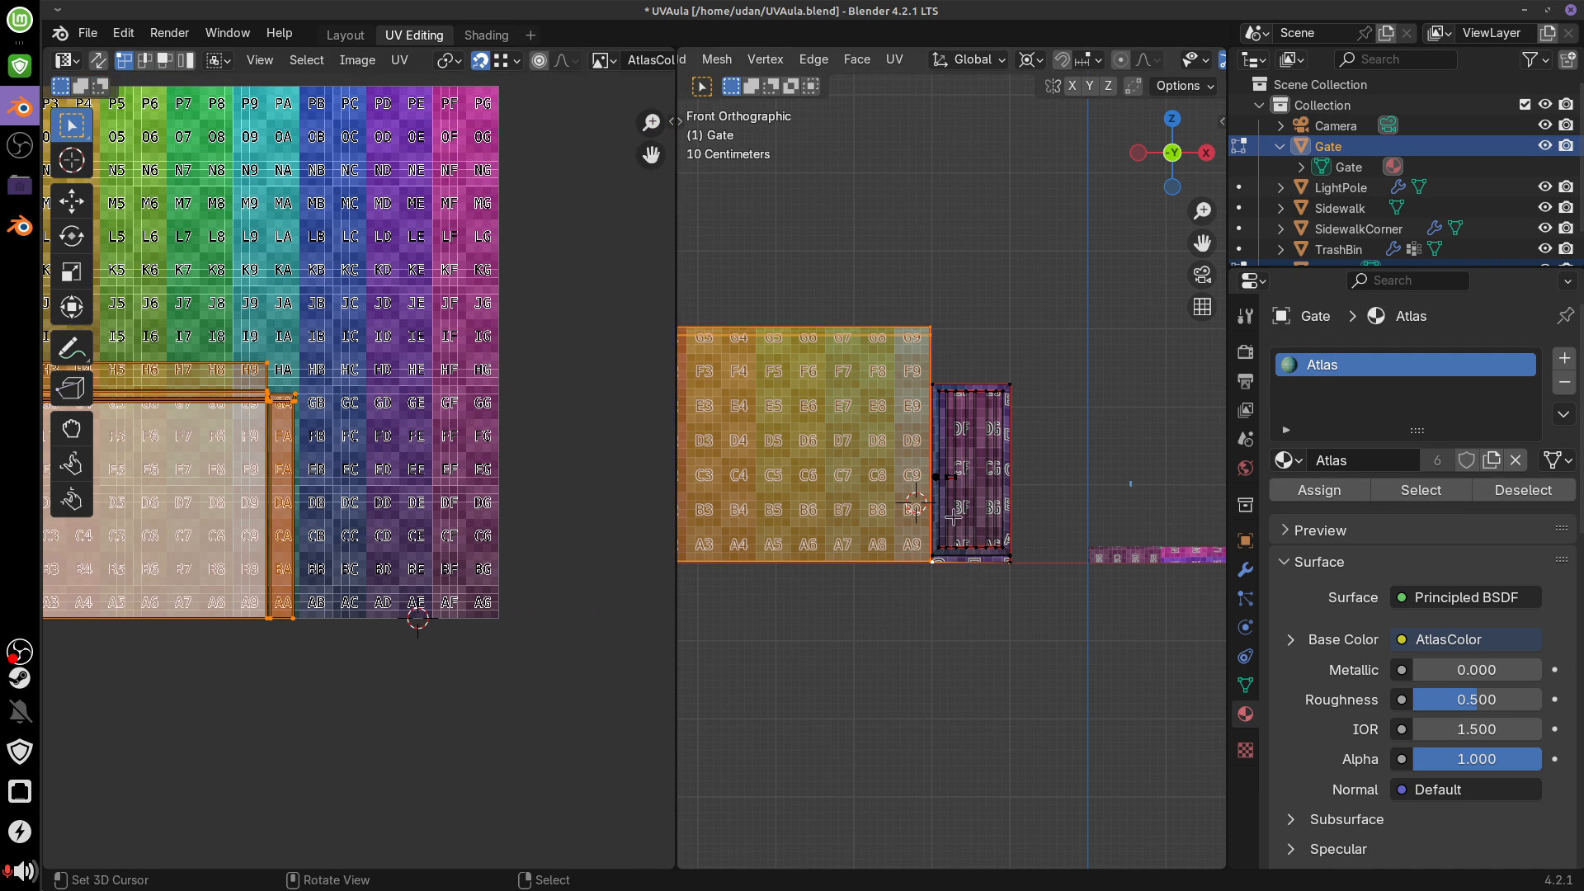
pyautogui.press('a')
pyautogui.moveTo(556, 701); pyautogui.dragTo(592, 700, button='middle')
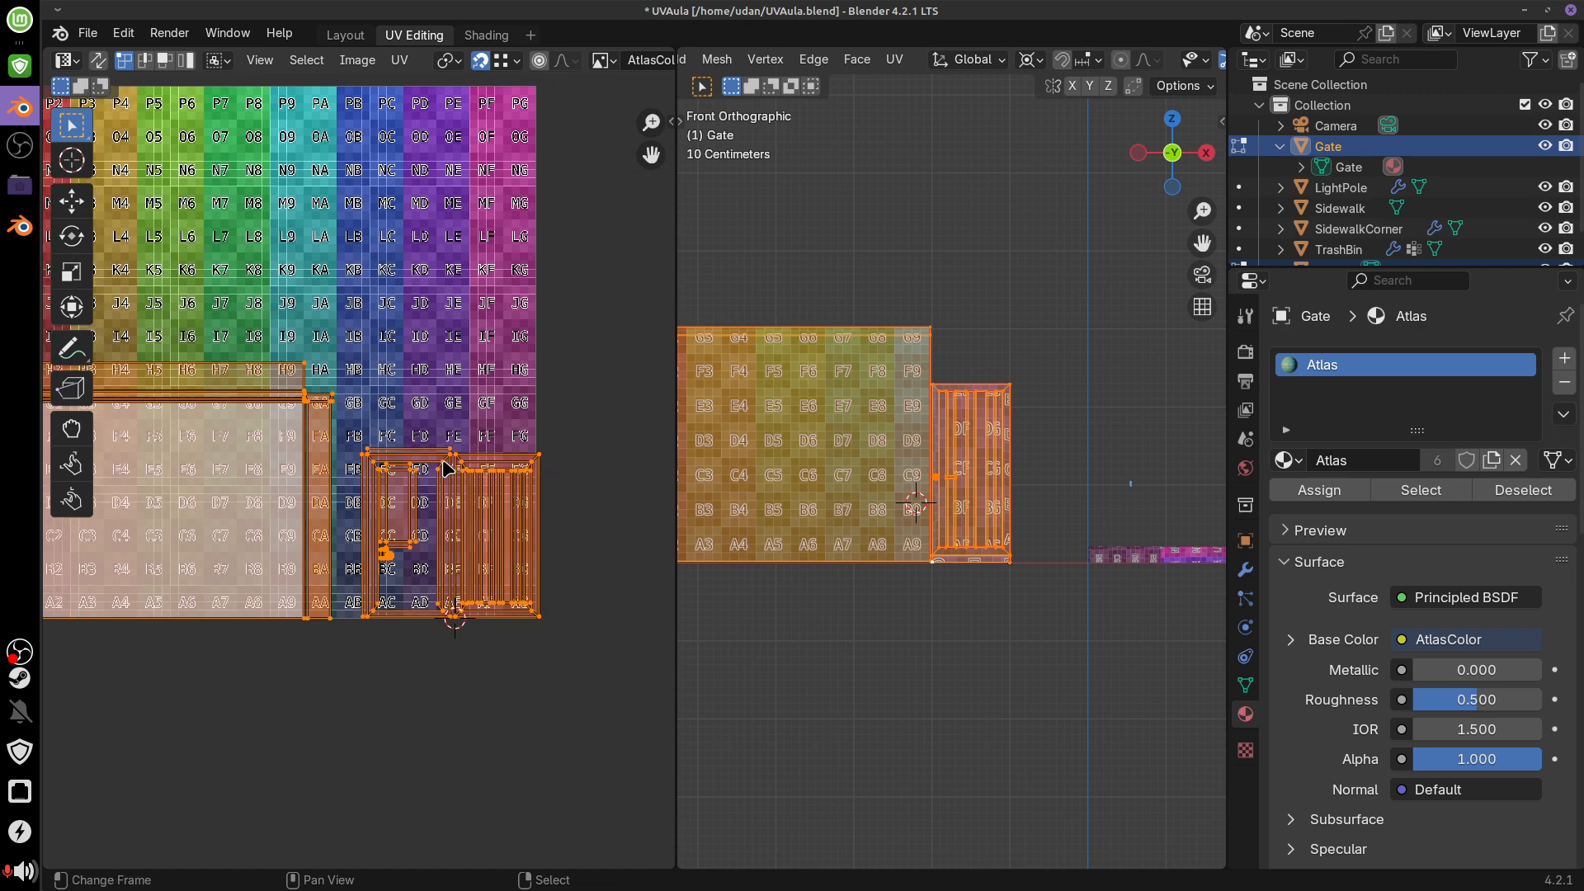
# Box-select only the gate's UV islands, place them directly beside the wall's islands from column B on the grid's bottom edge, and leave Edit Mode
pyautogui.click(384, 432)
pyautogui.press('b')
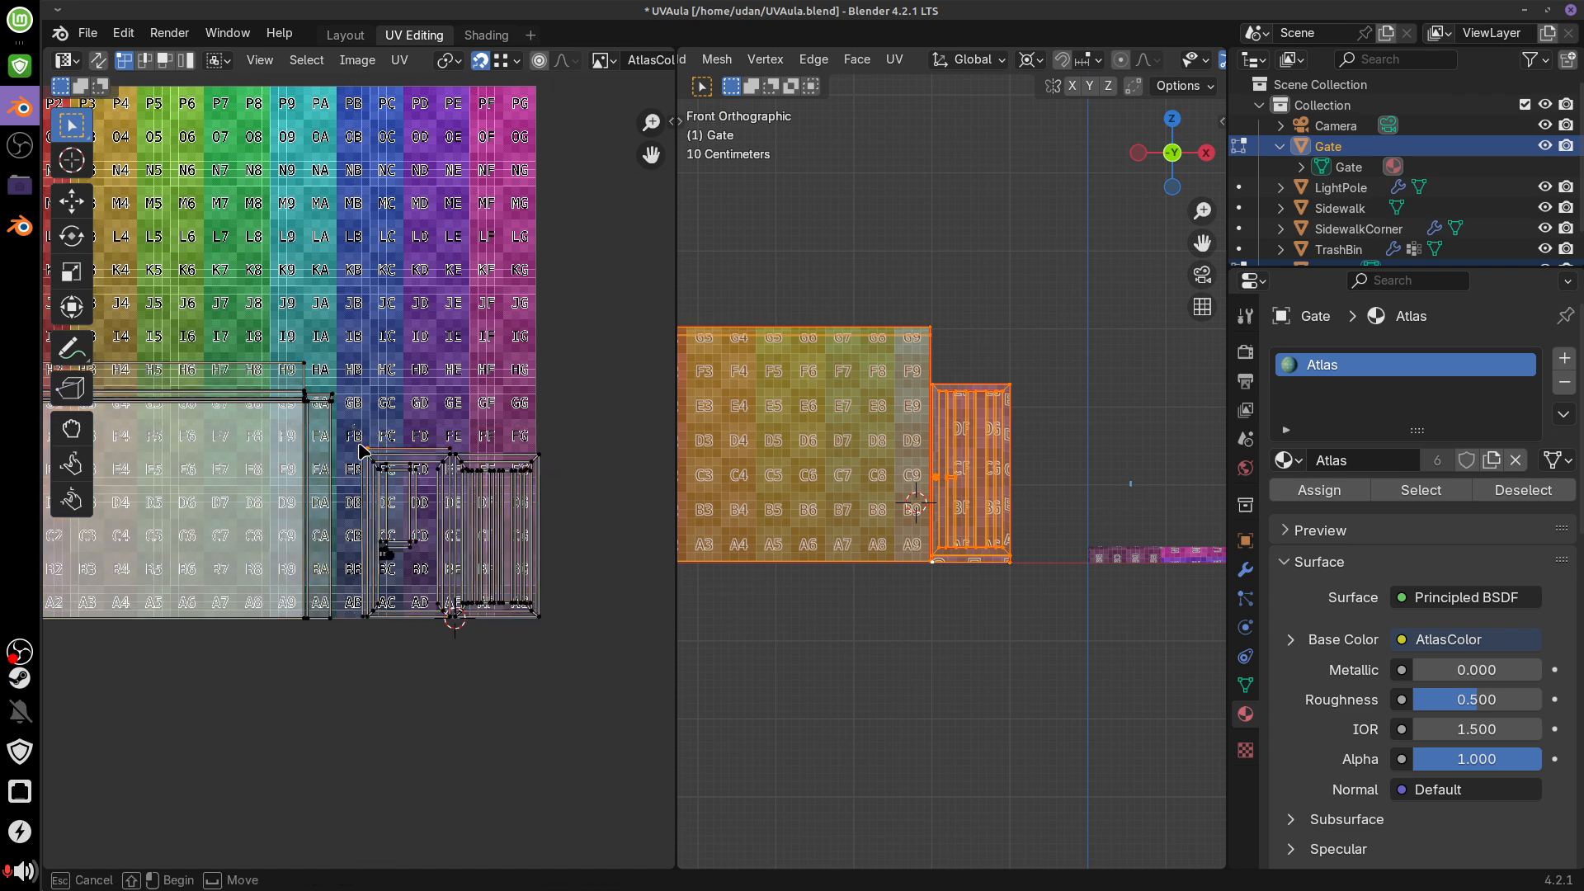
pyautogui.moveTo(354, 425); pyautogui.dragTo(566, 595)
pyautogui.moveTo(567, 595); pyautogui.dragTo(604, 568, button='middle')
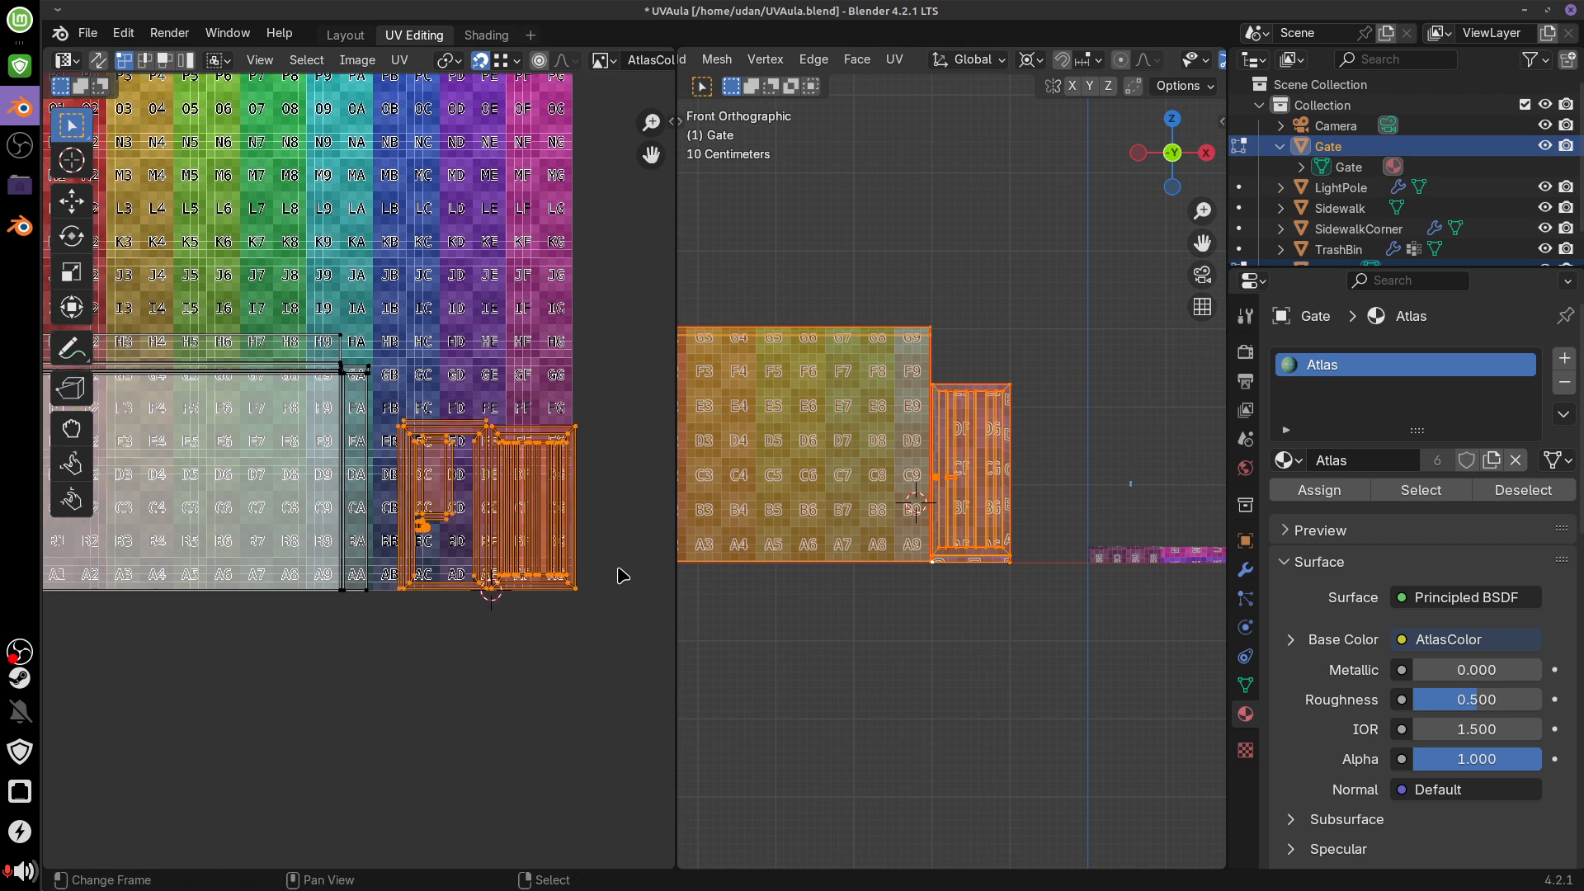
pyautogui.scroll(1, 631, 568)
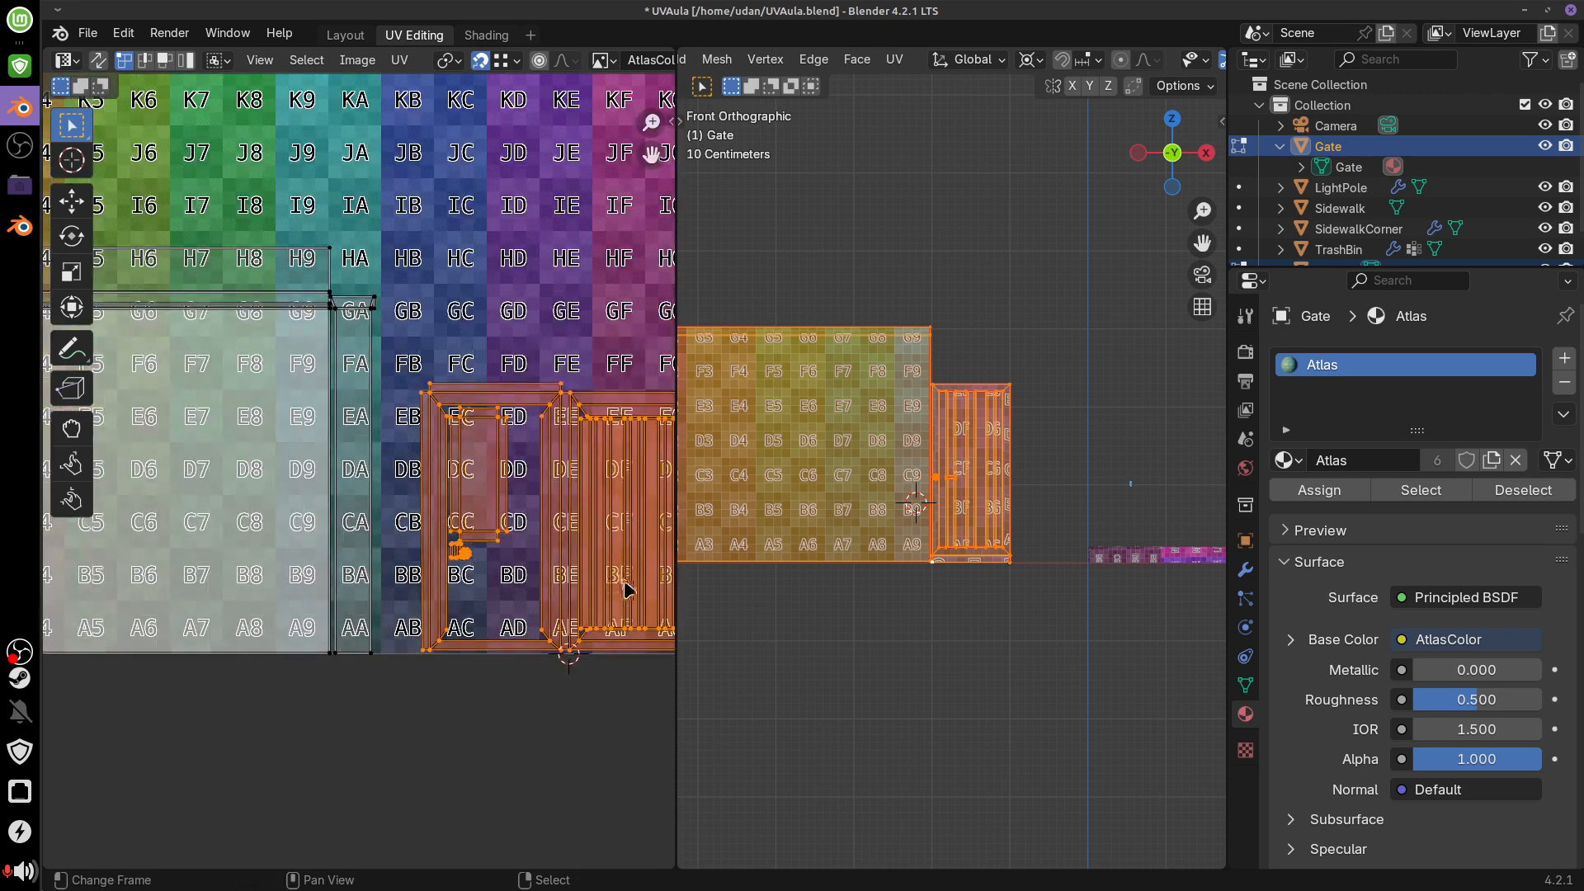
pyautogui.scroll(1, 556, 566)
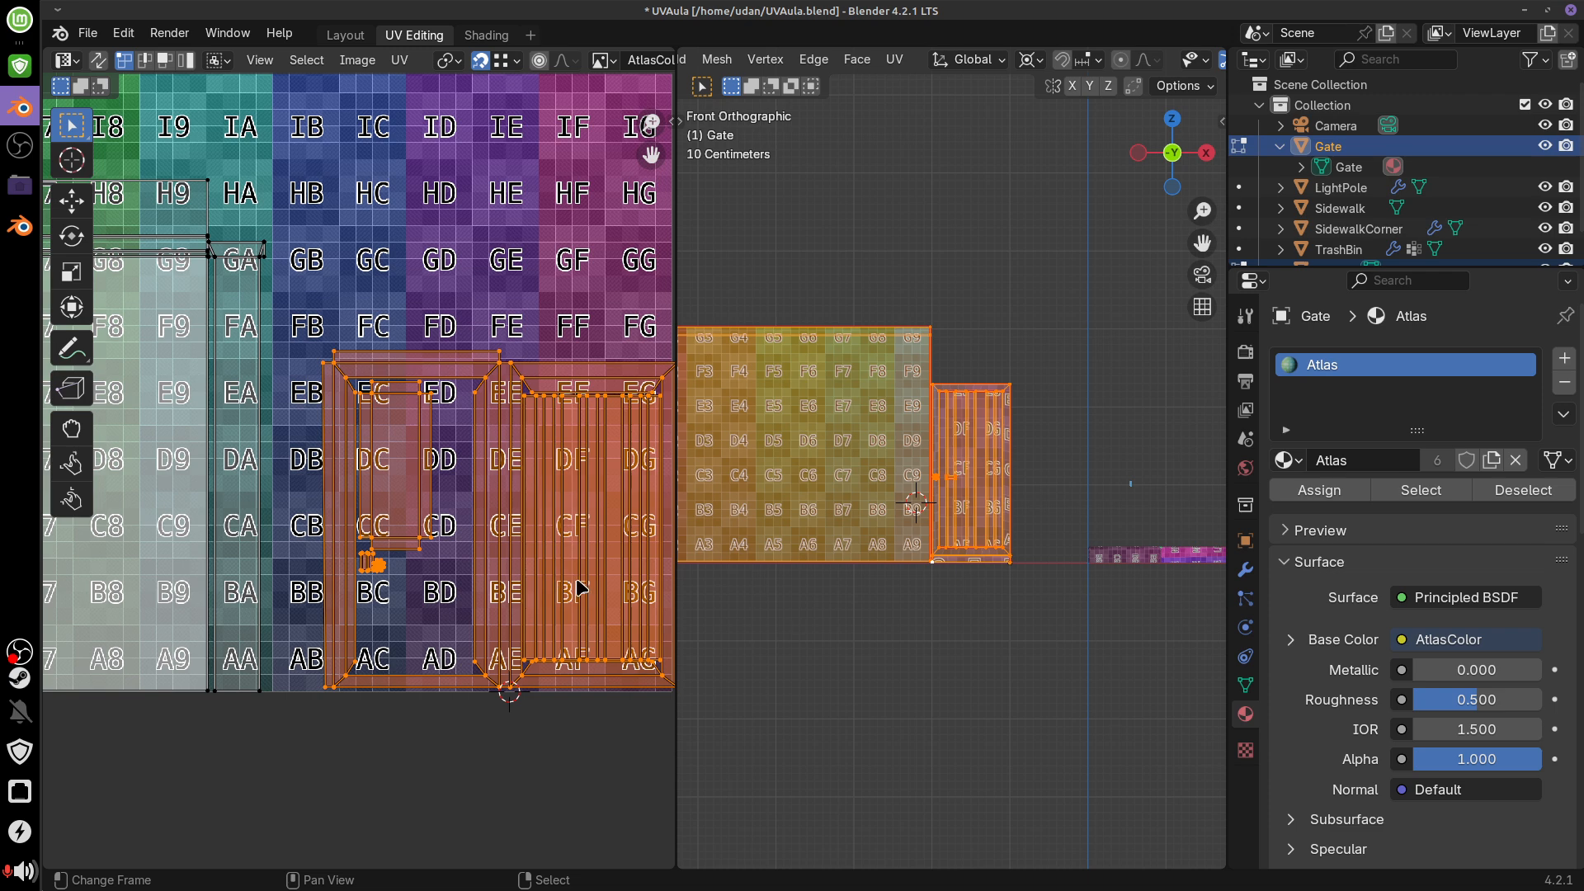
pyautogui.press('g')
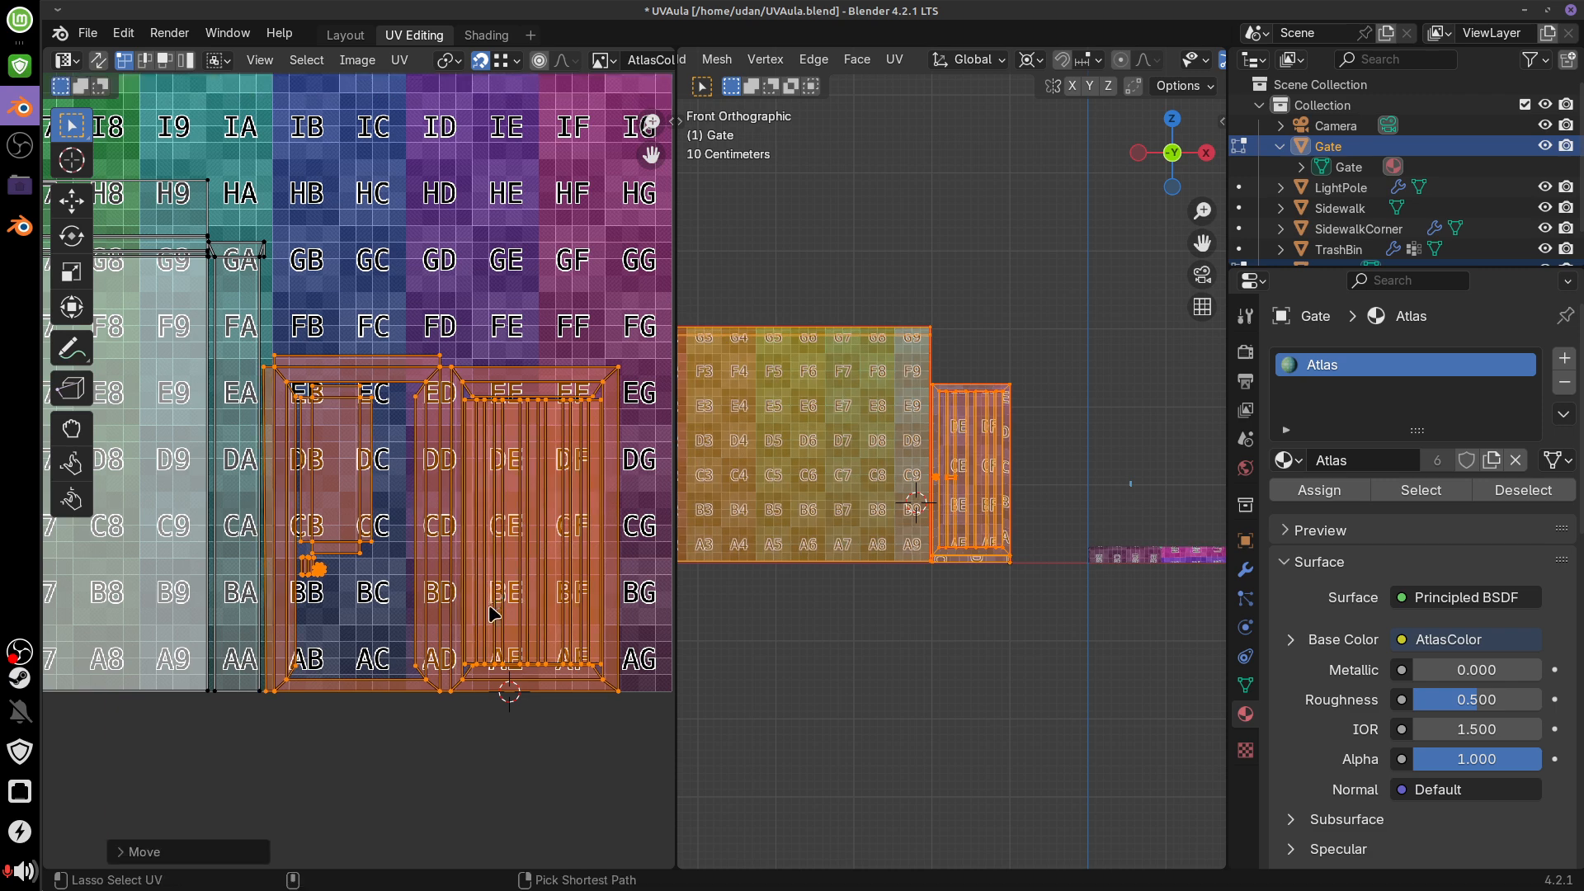
pyautogui.press('Return')
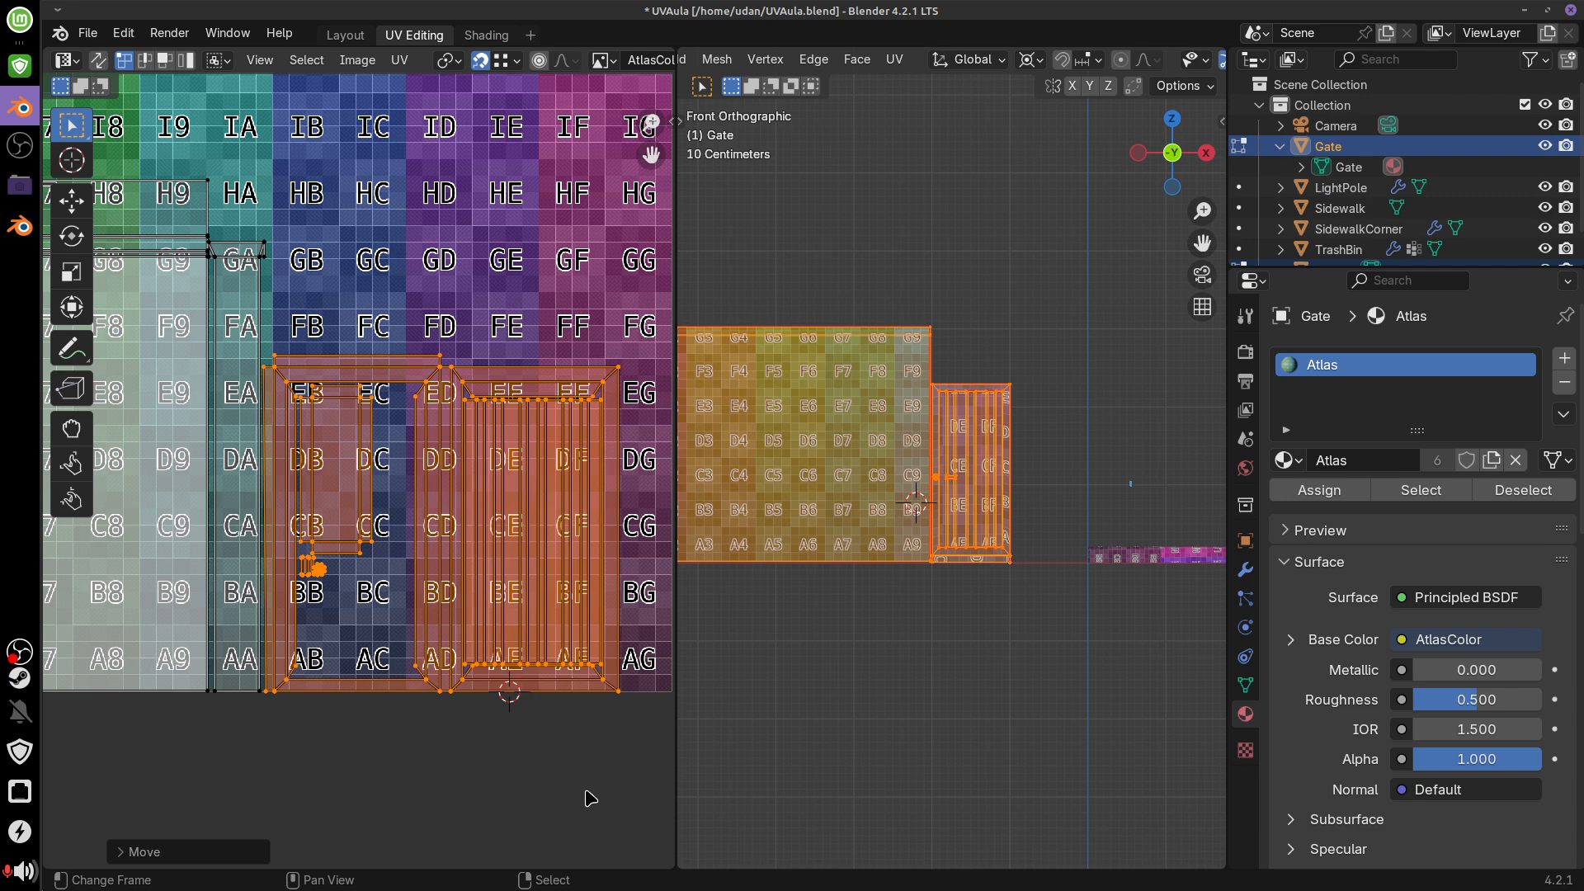
pyautogui.scroll(-4, 589, 798)
pyautogui.moveTo(448, 675); pyautogui.dragTo(524, 671, button='middle')
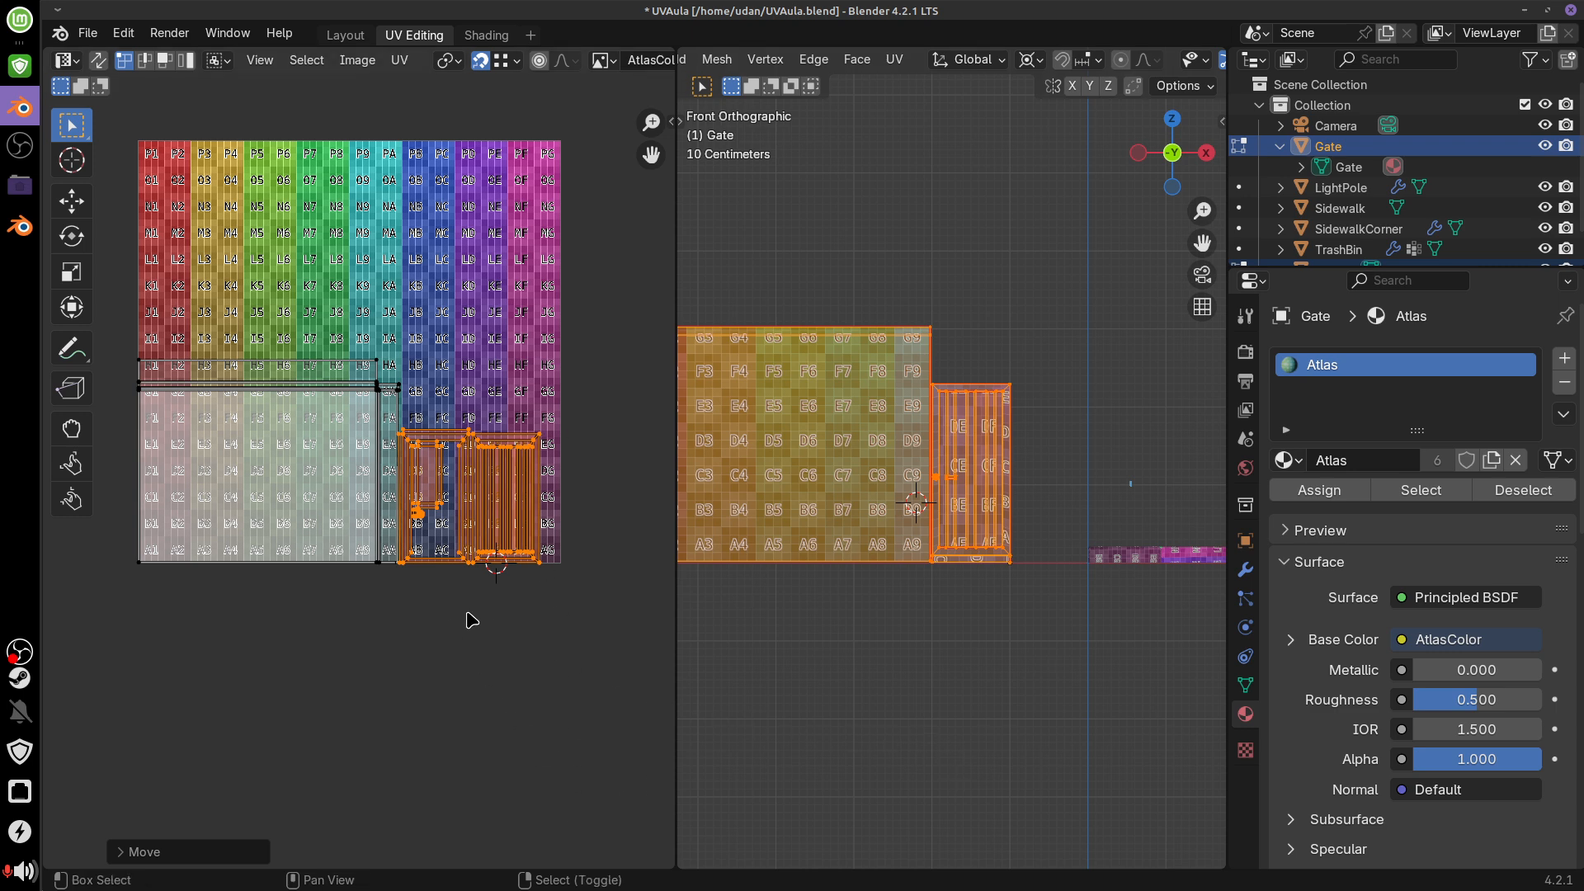
pyautogui.moveTo(471, 620); pyautogui.dragTo(507, 616, button='middle')
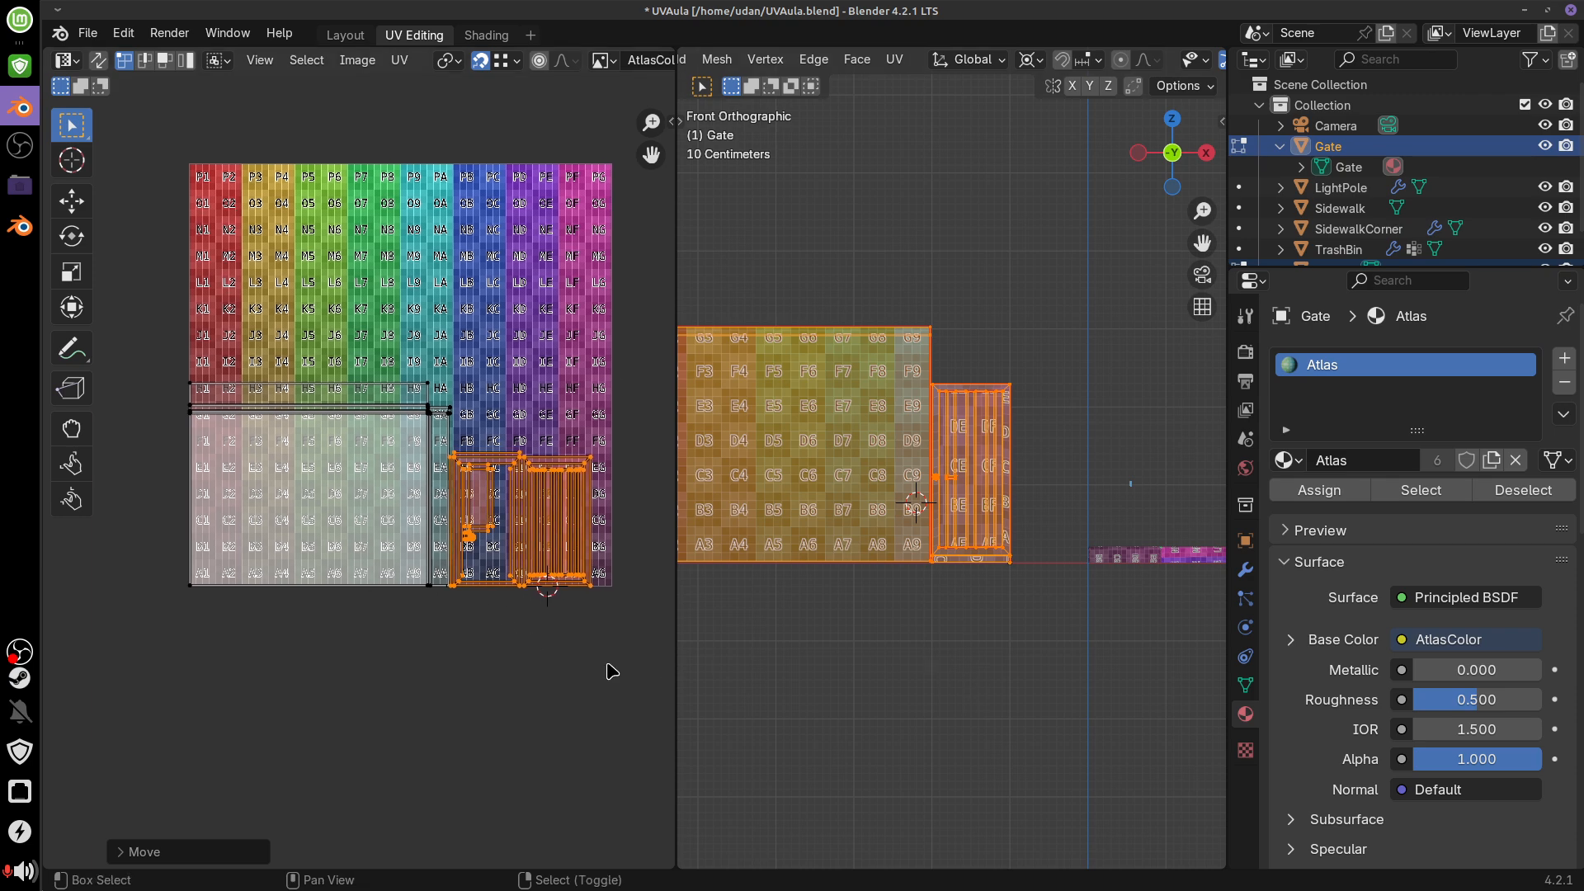
pyautogui.moveTo(608, 671); pyautogui.dragTo(523, 676, button='middle')
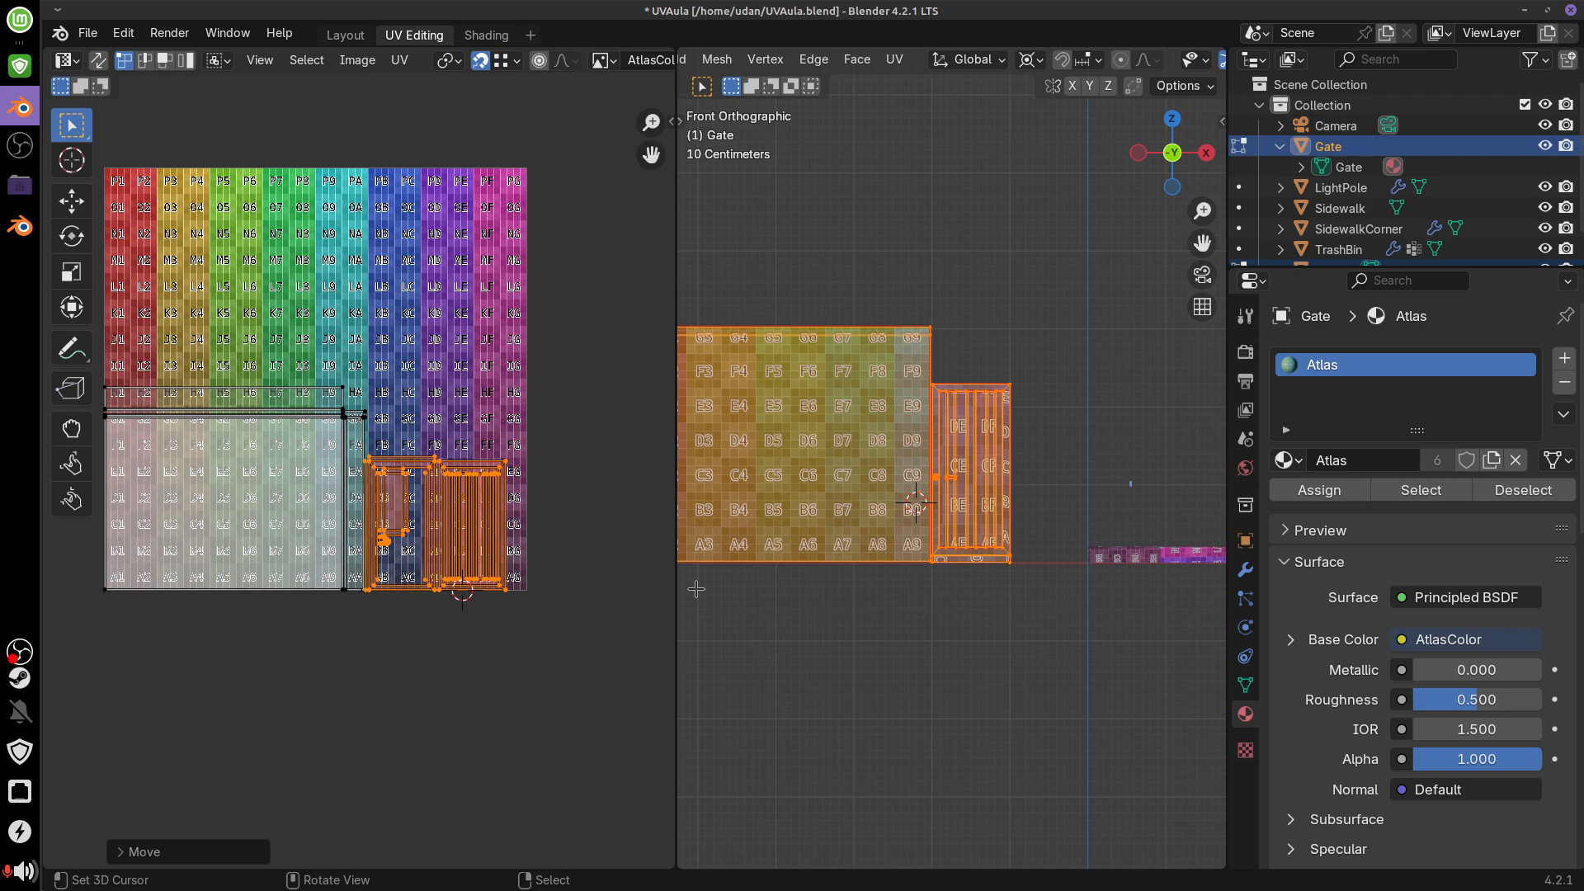
pyautogui.press('Tab')
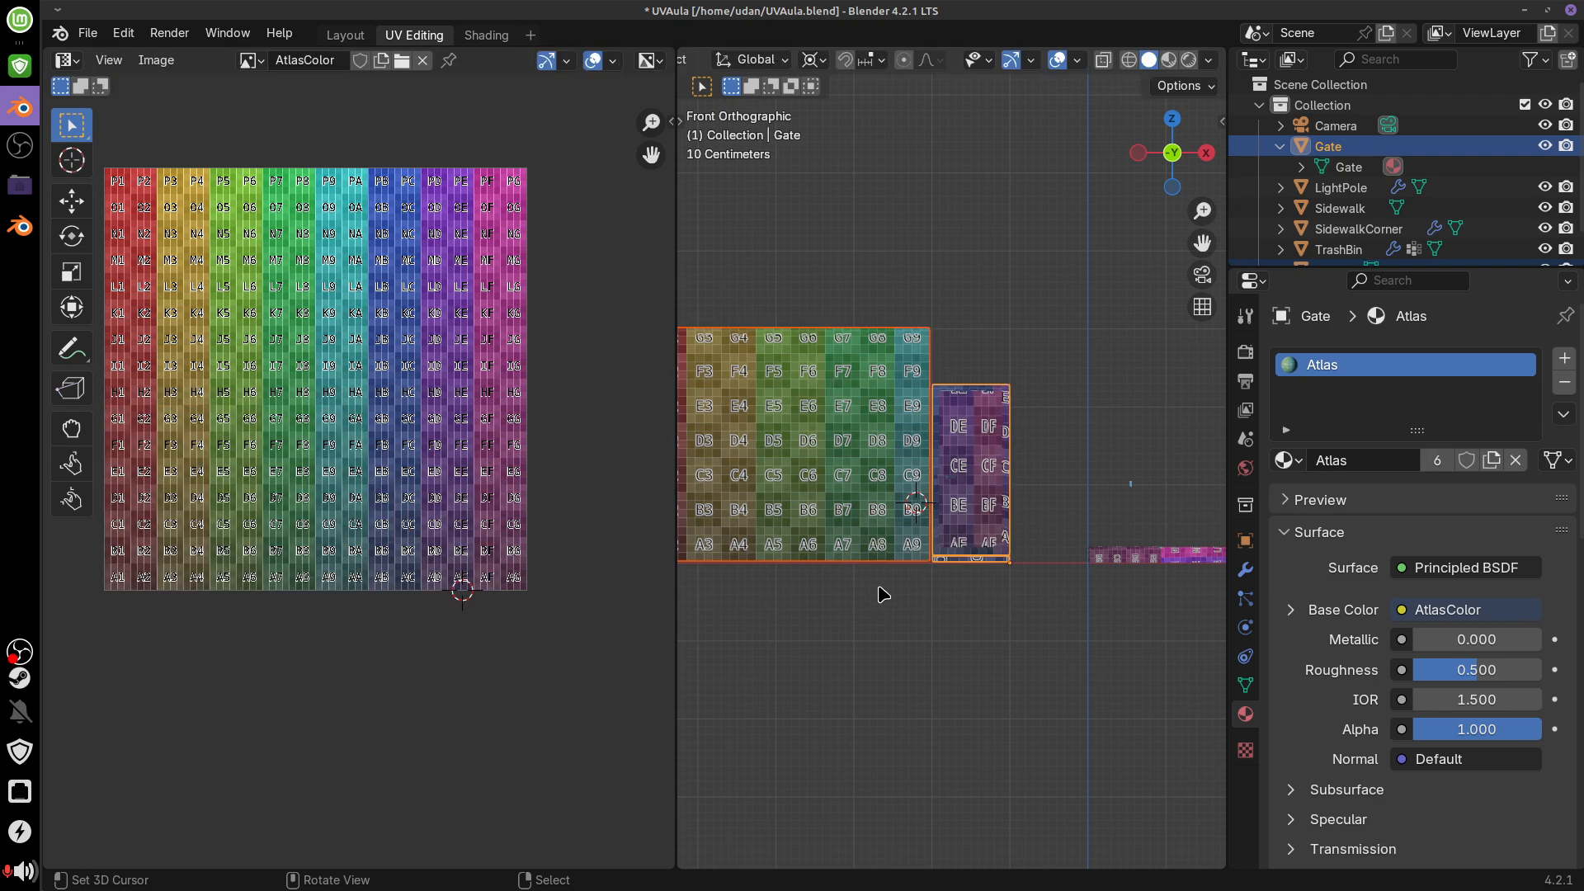
# Edit Sidewalk and SidewalkCorner together and select all their geometry to show both UV layouts
pyautogui.click(1130, 569)
pyautogui.moveTo(1135, 612); pyautogui.dragTo(1072, 569, button='middle')
pyautogui.click(1100, 595)
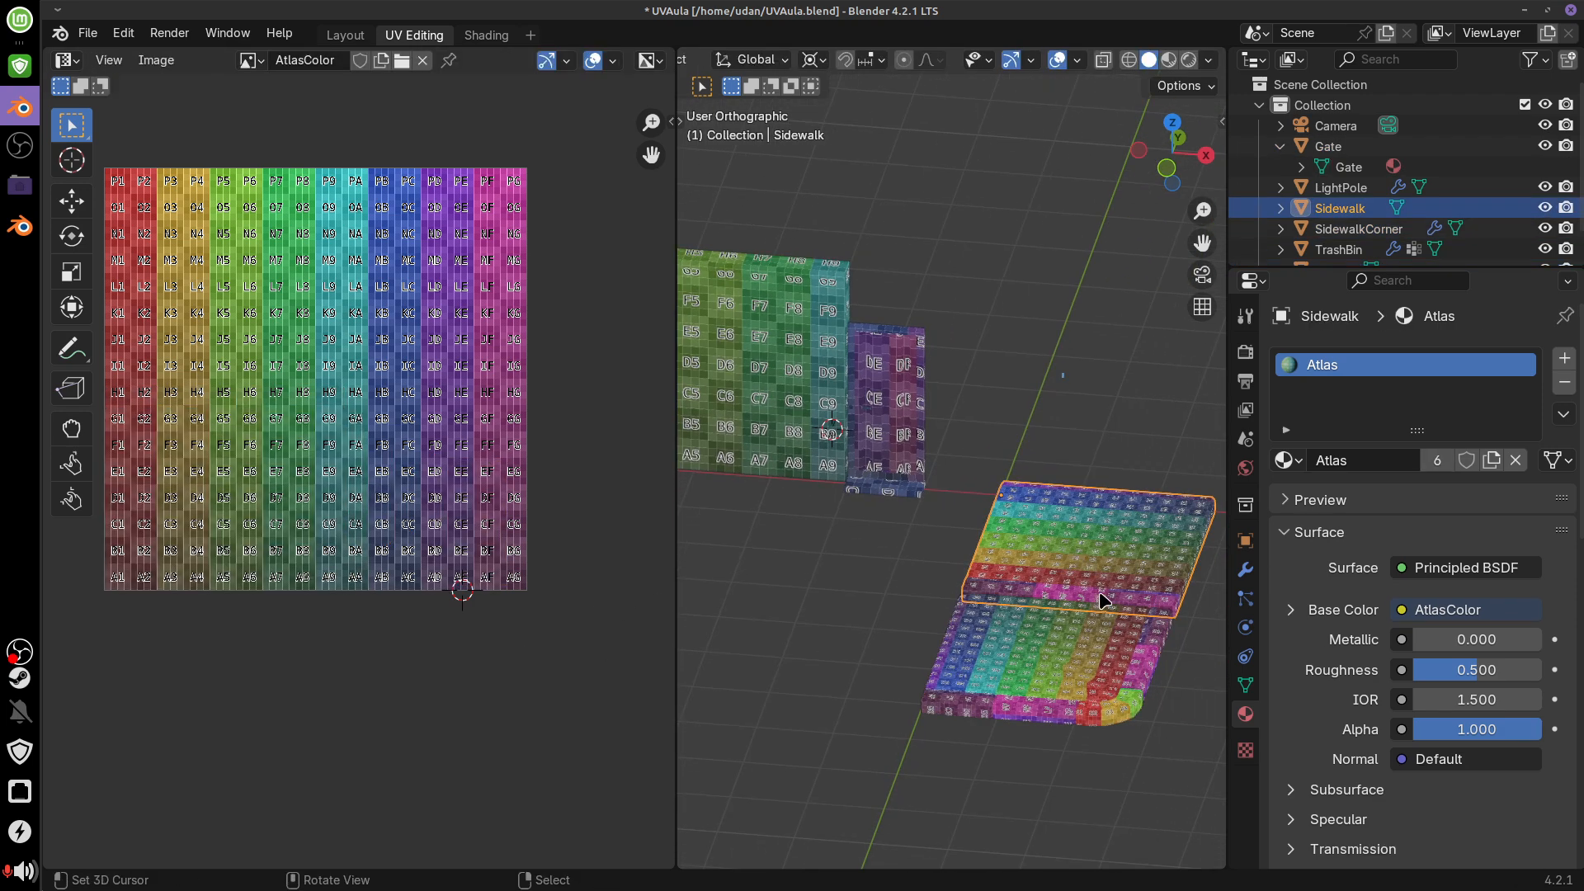
pyautogui.keyDown('shift'); pyautogui.click(1082, 646); pyautogui.keyUp('shift')
pyautogui.press('Tab')
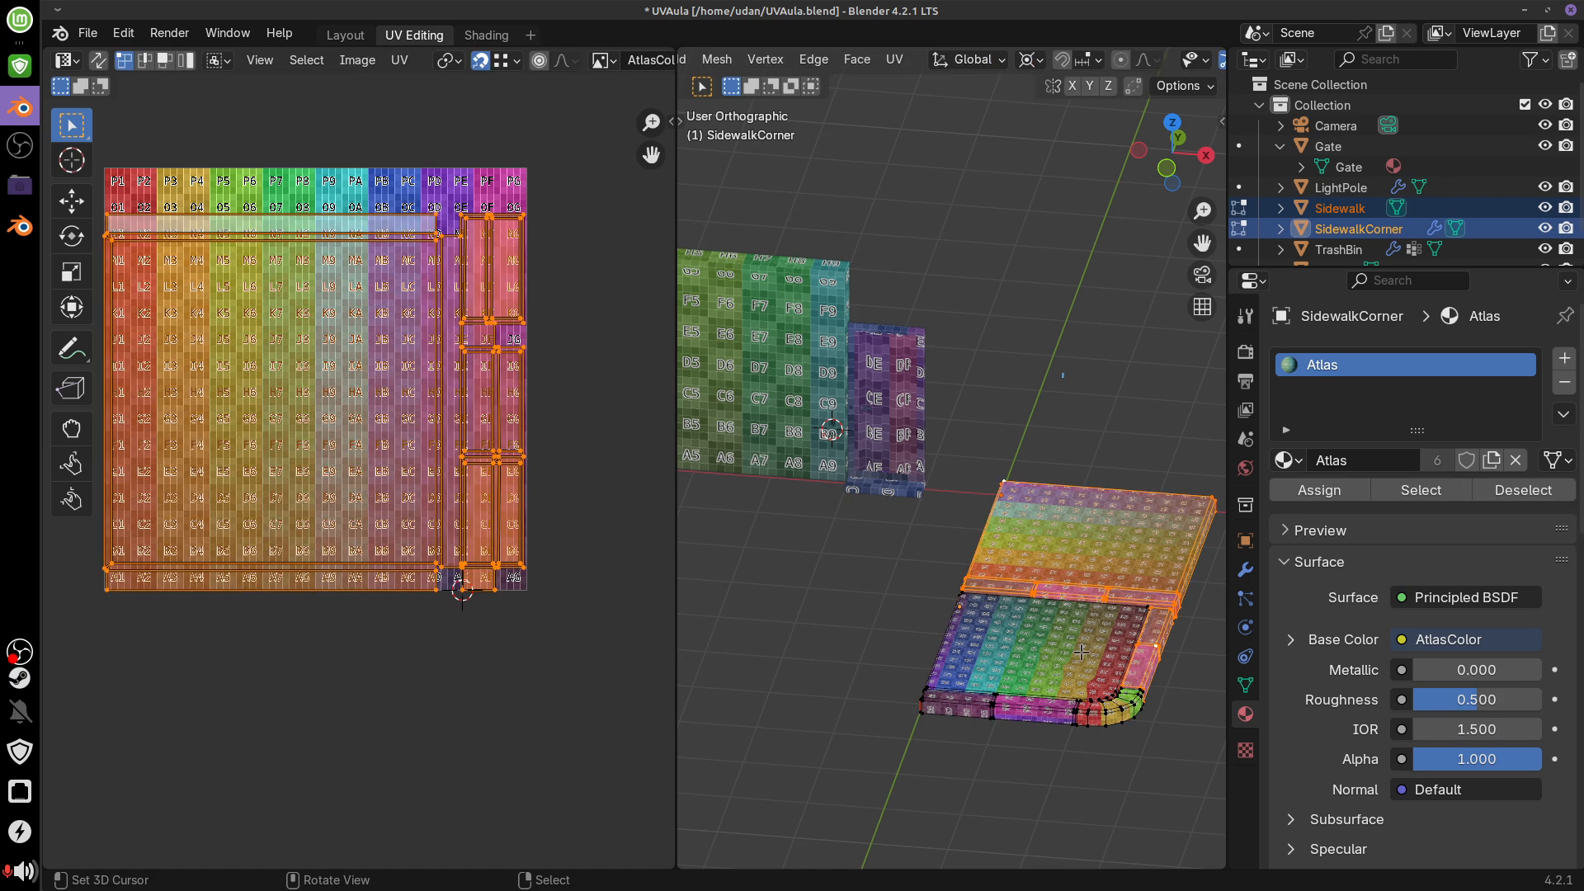
pyautogui.press('a')
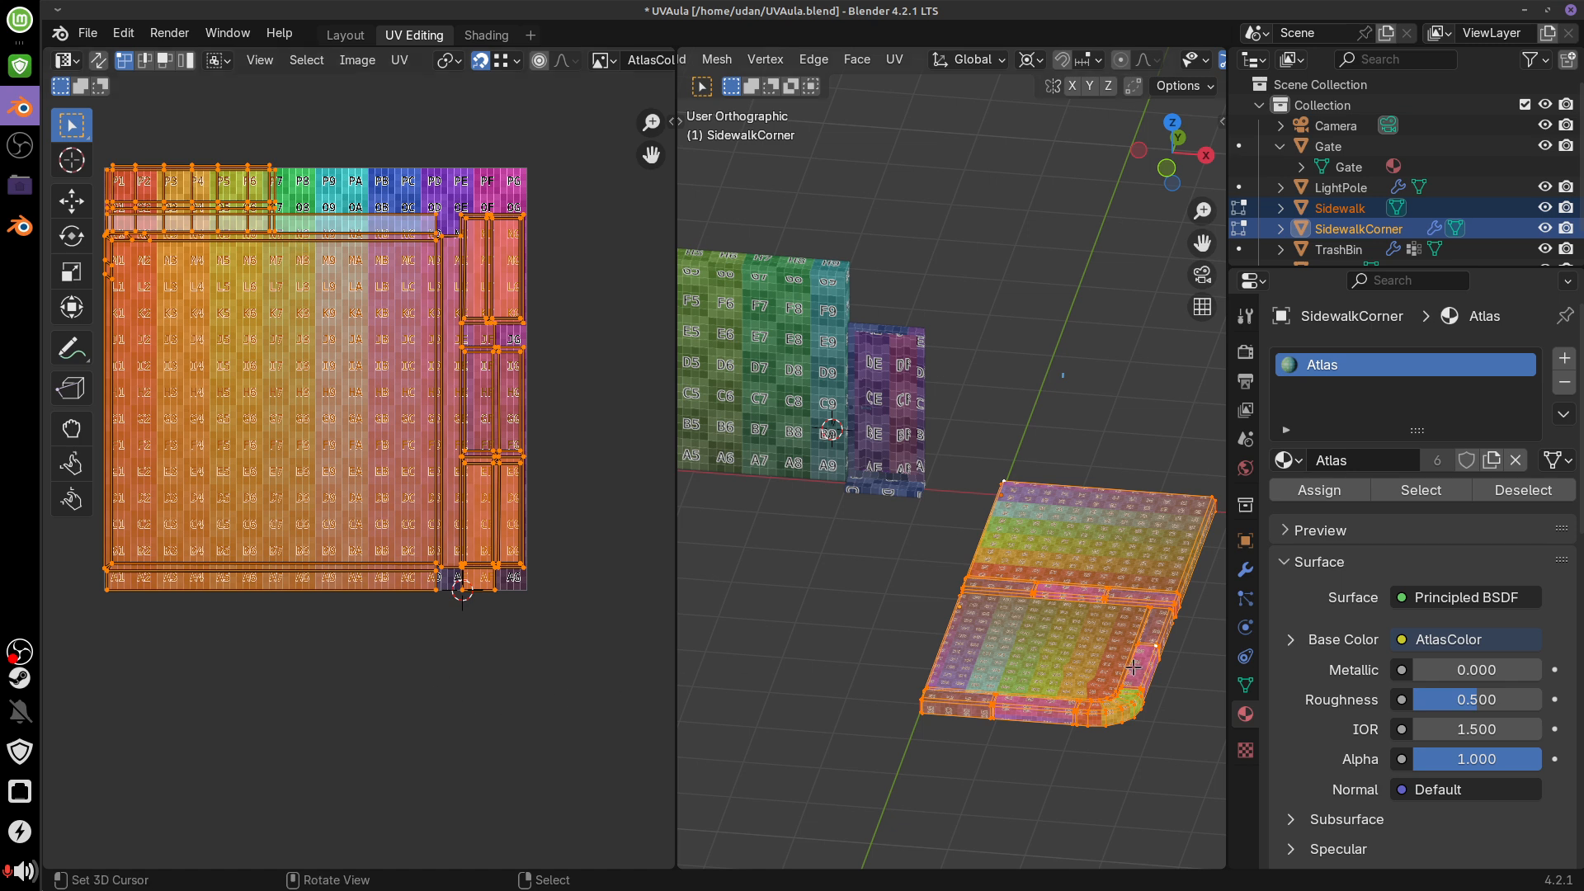
# Scale all the sidewalk UV islands to 0.4 on the atlas texture
pyautogui.press('s')
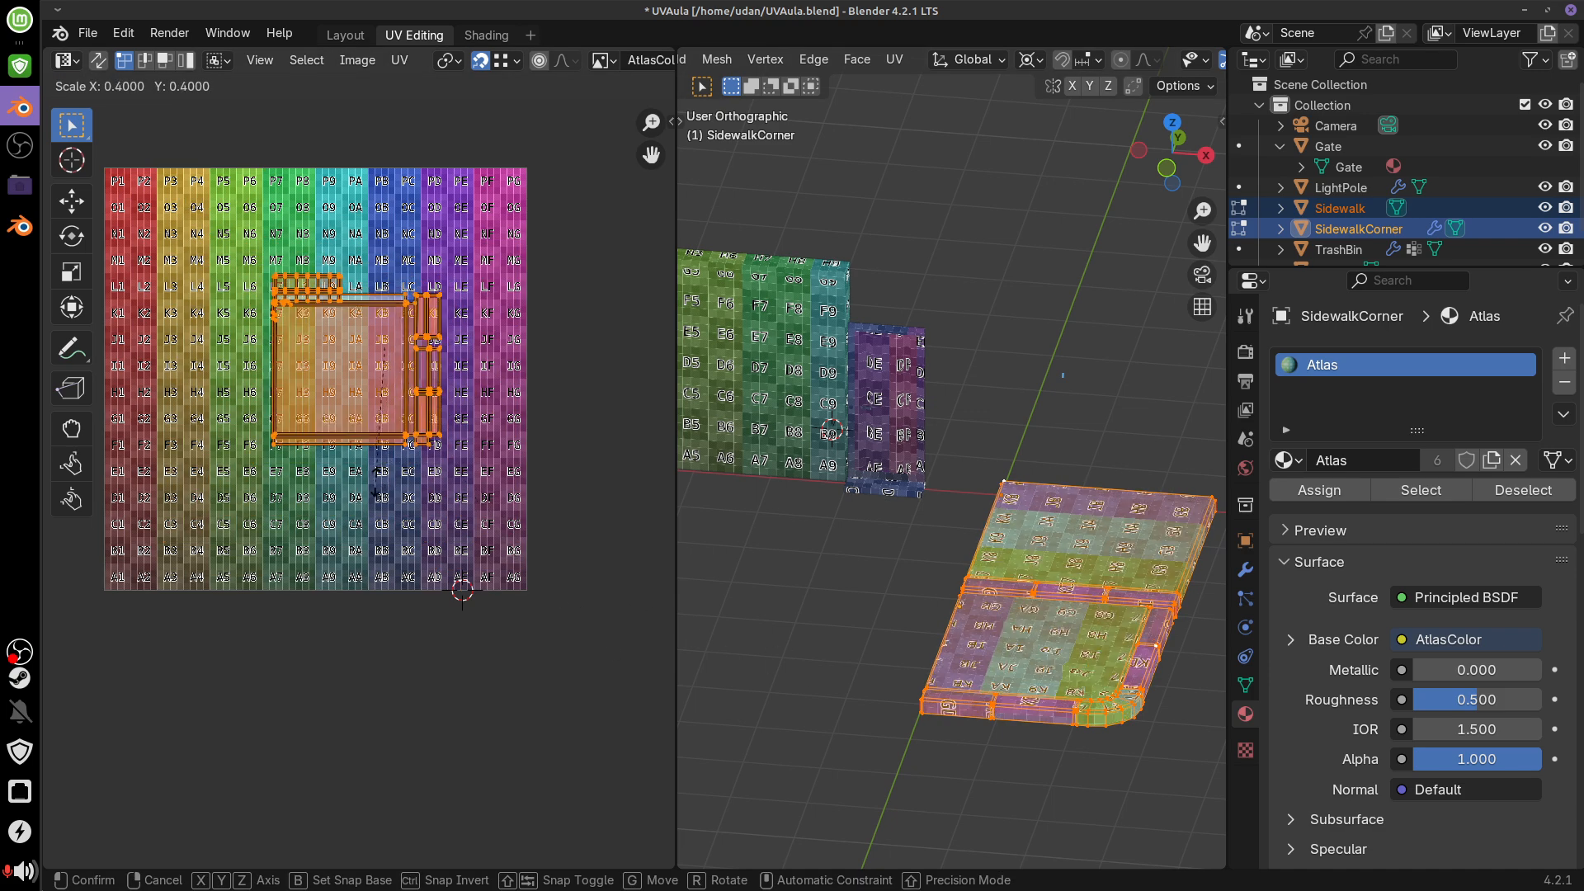
pyautogui.click(388, 499)
pyautogui.scroll(2, 1088, 554)
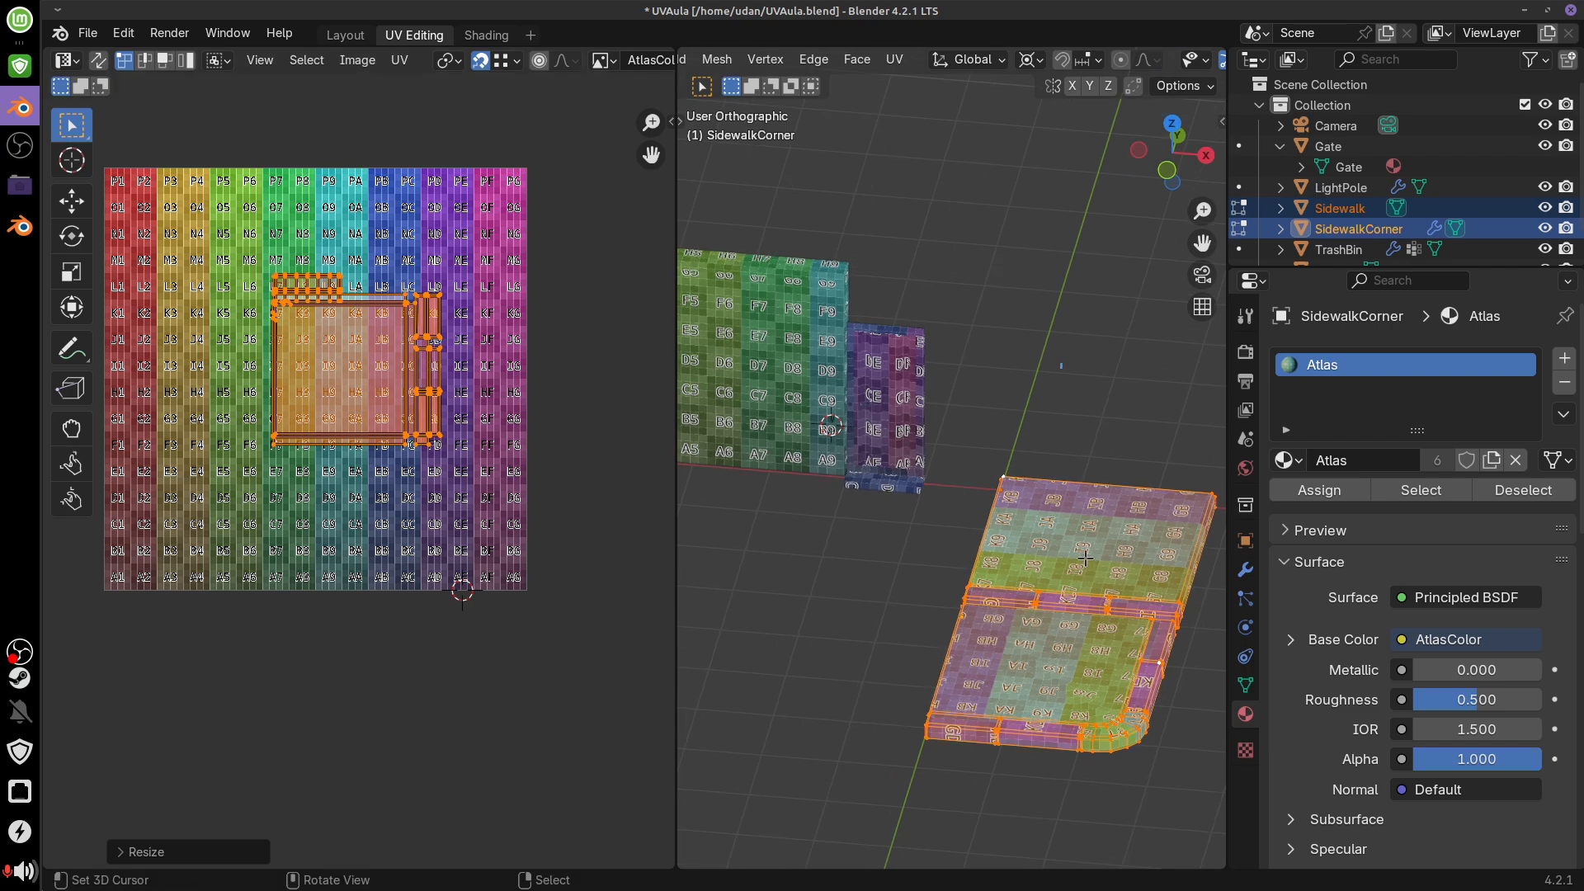
# Return to object mode and move the Sidewalk and SidewalkCorner objects -1 m along X
pyautogui.scroll(2, 1114, 563)
pyautogui.moveTo(1136, 563)
pyautogui.mouseDown(button='middle')
pyautogui.moveTo(1158, 585)
pyautogui.moveTo(1115, 579)
pyautogui.mouseUp(button='middle')
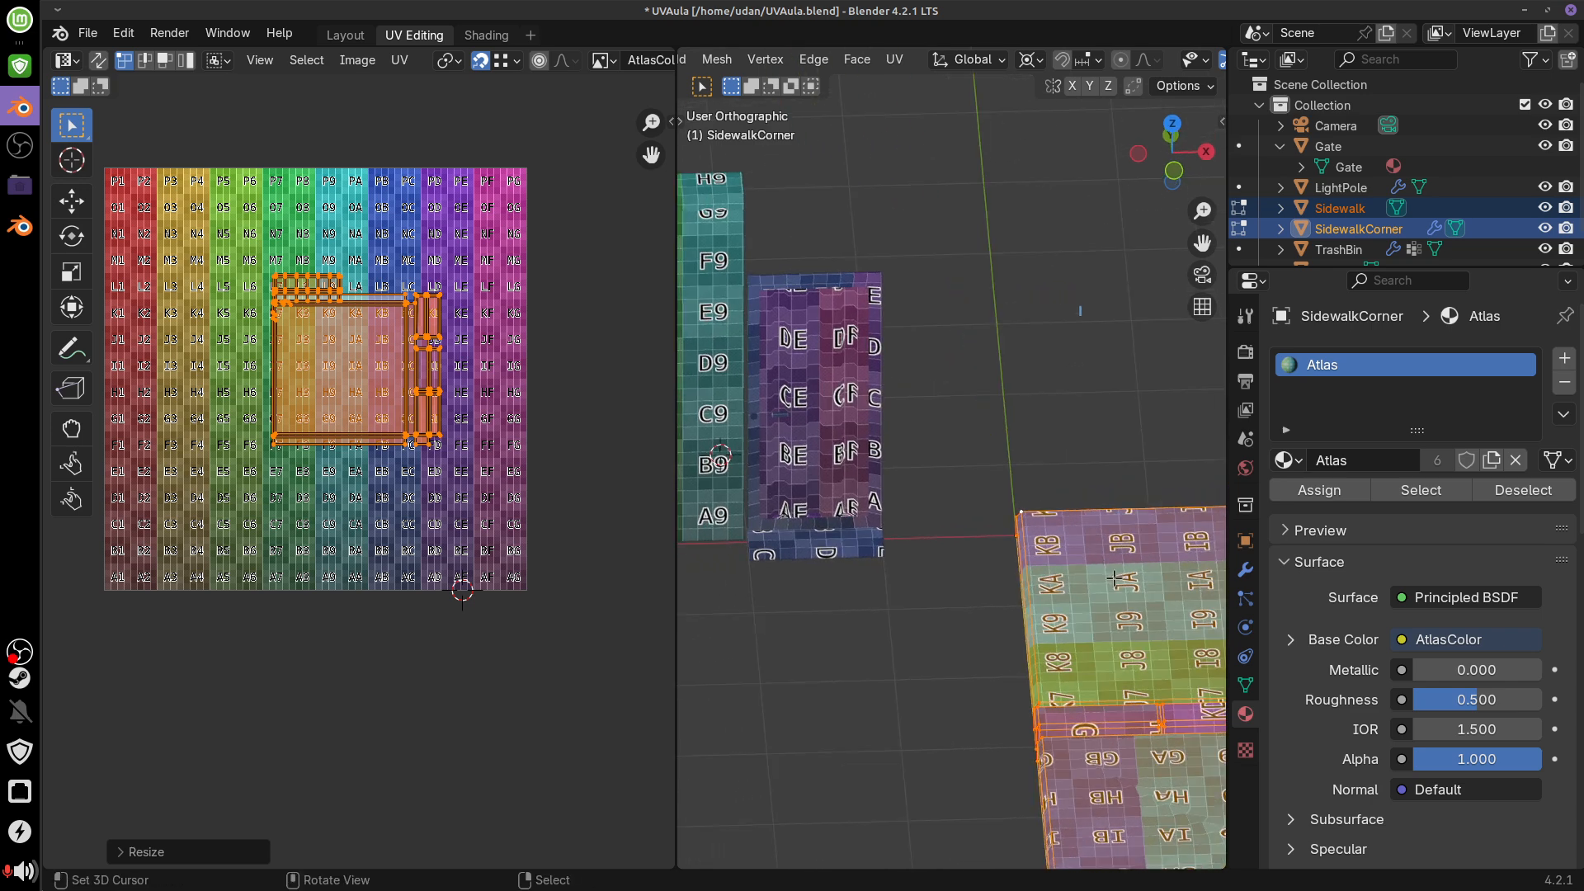
pyautogui.press('Tab')
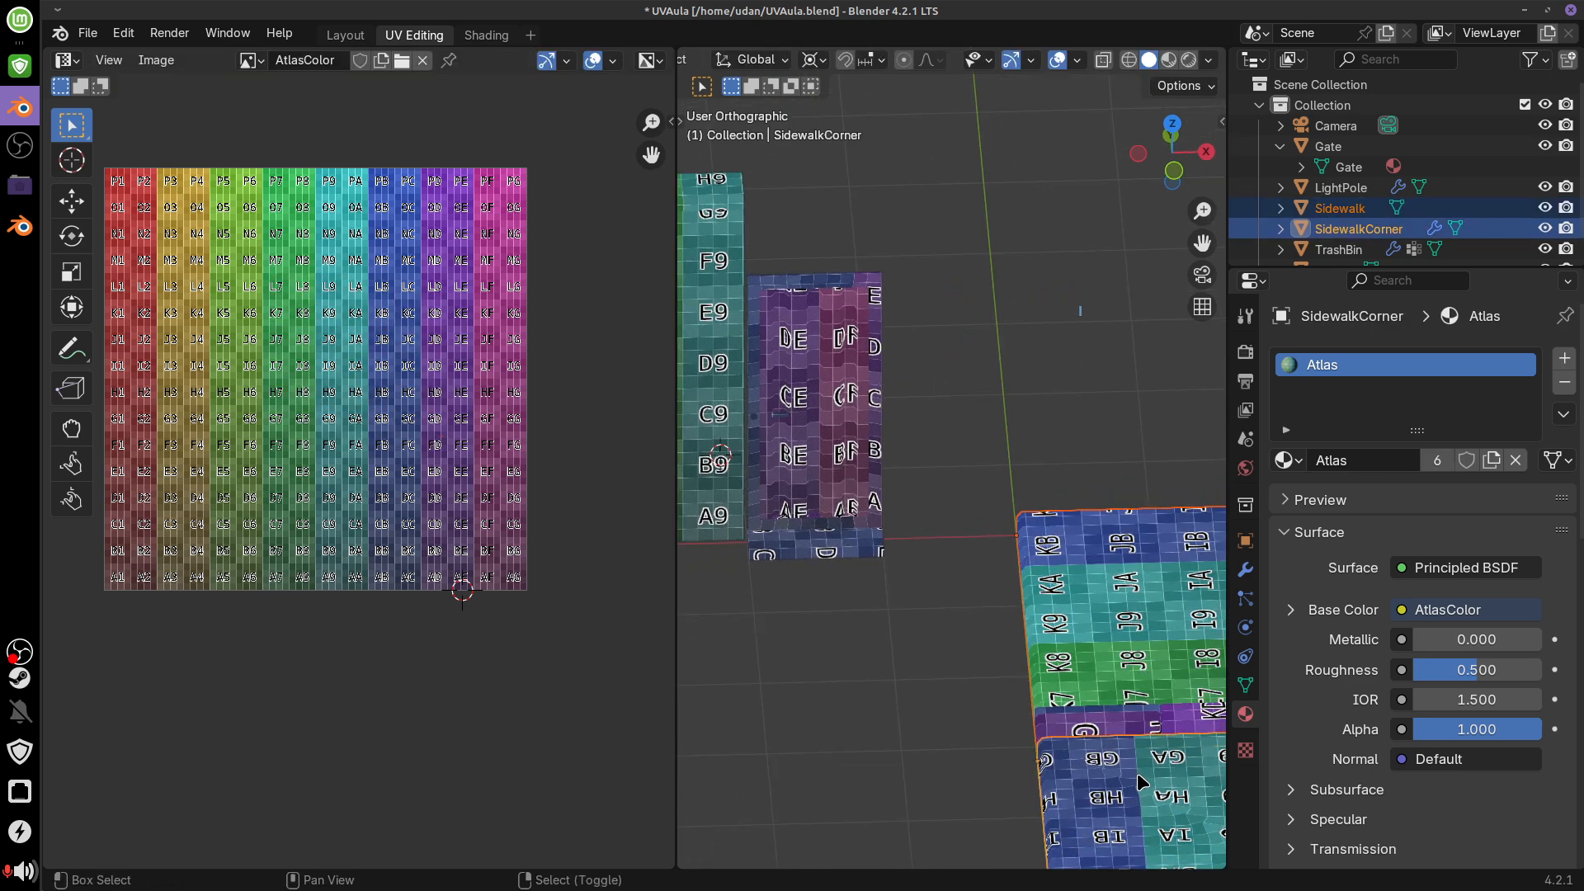
pyautogui.press('g')
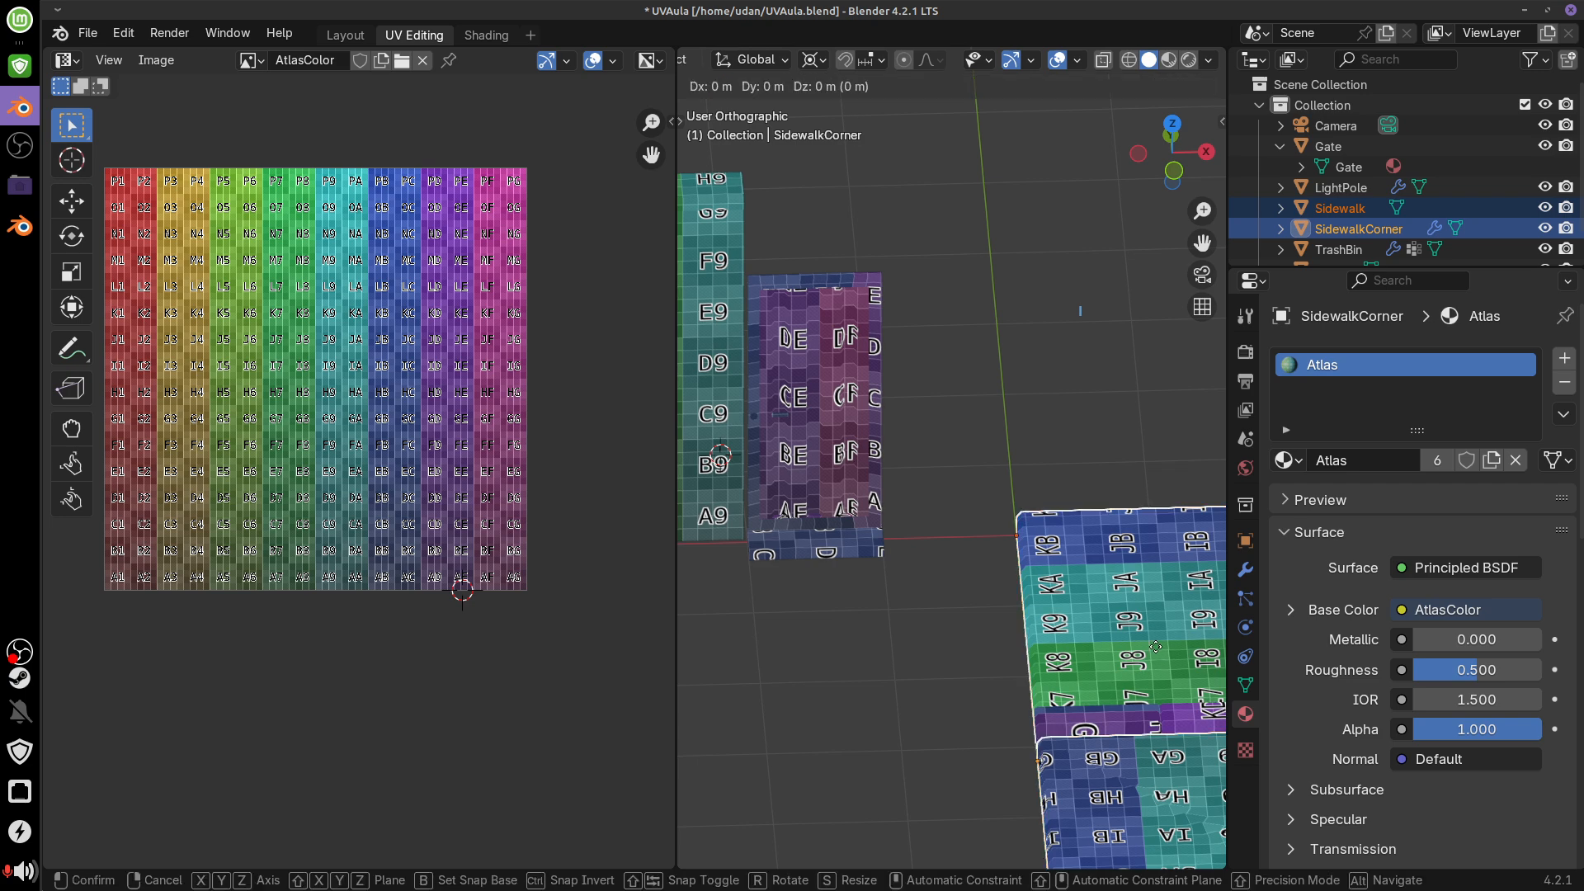
pyautogui.press('x')
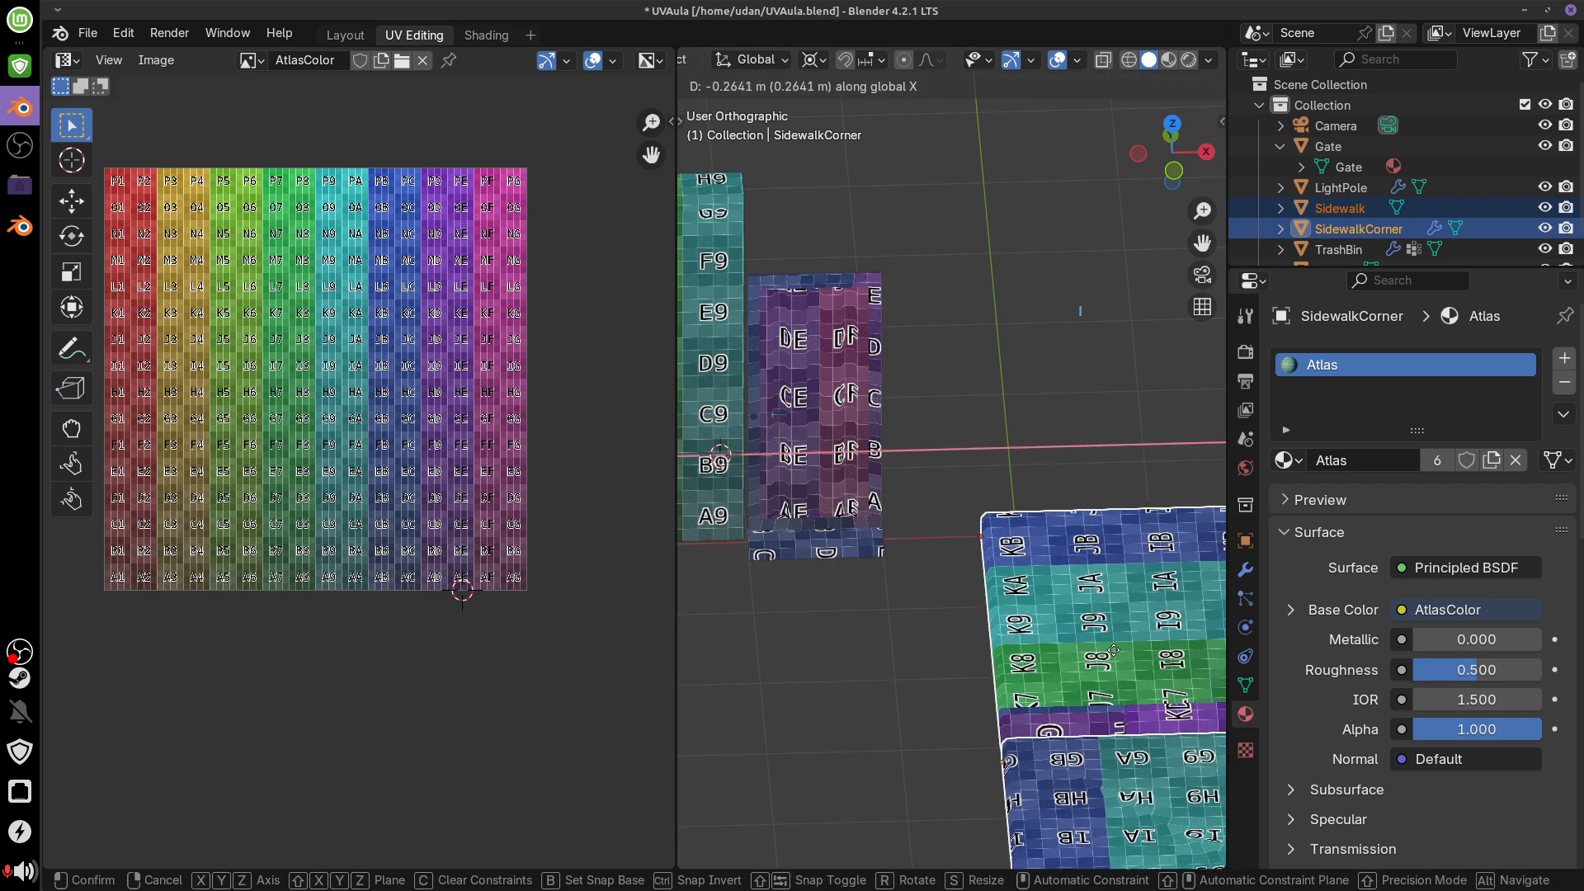
pyautogui.click(1023, 657)
# From the top view, shift both sidewalk objects by about 0.017 m in X and -0.041 m in Y beside the gate
pyautogui.press('KP_7')
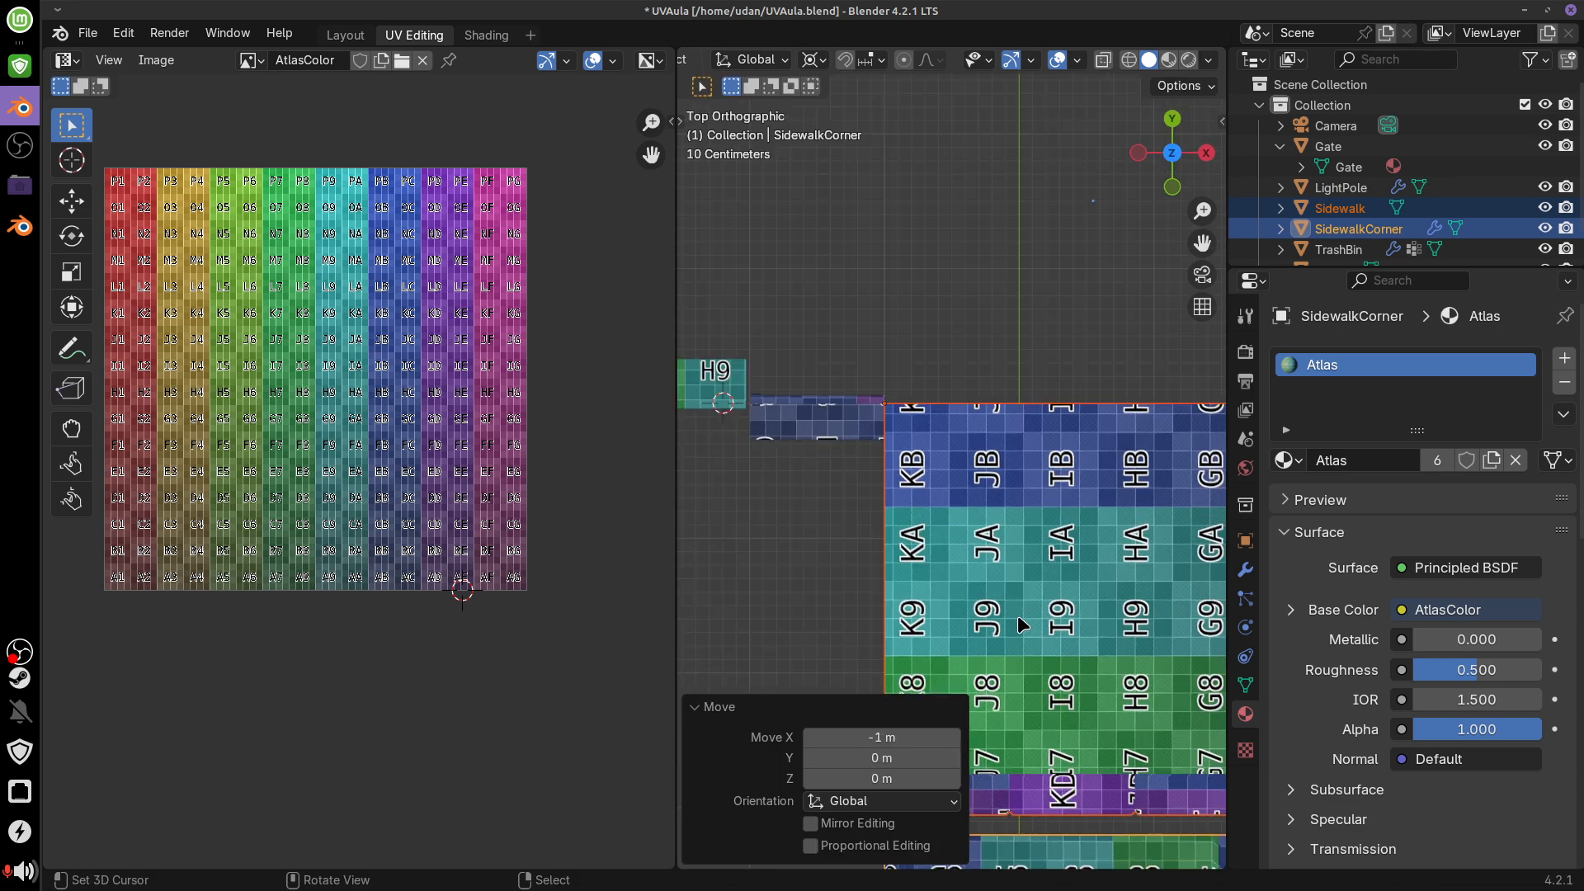
pyautogui.scroll(7, 1005, 549)
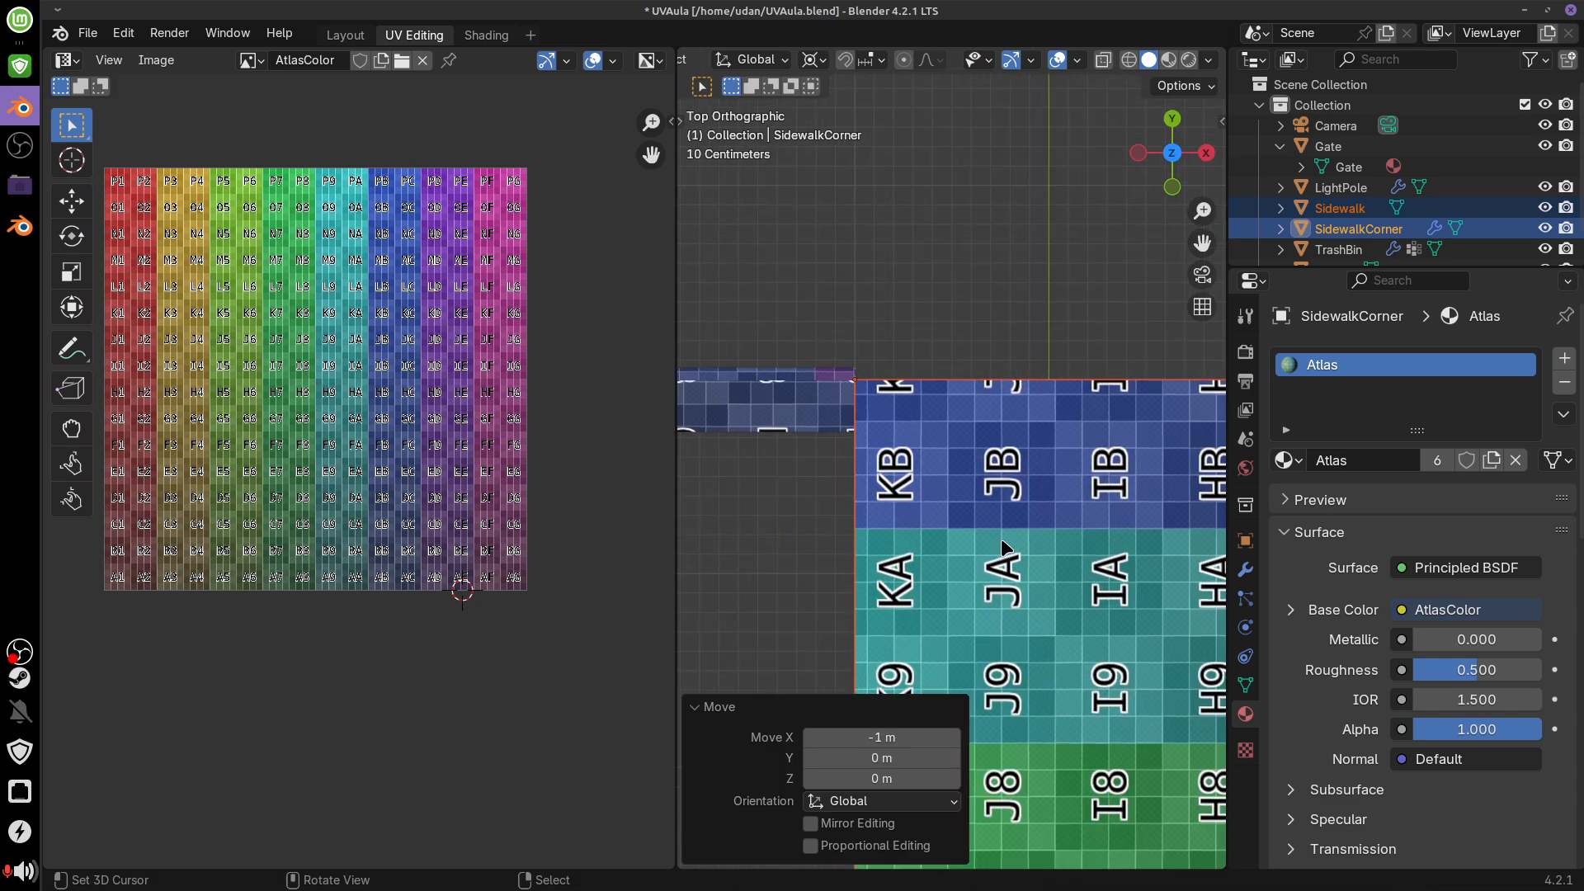
pyautogui.press('g')
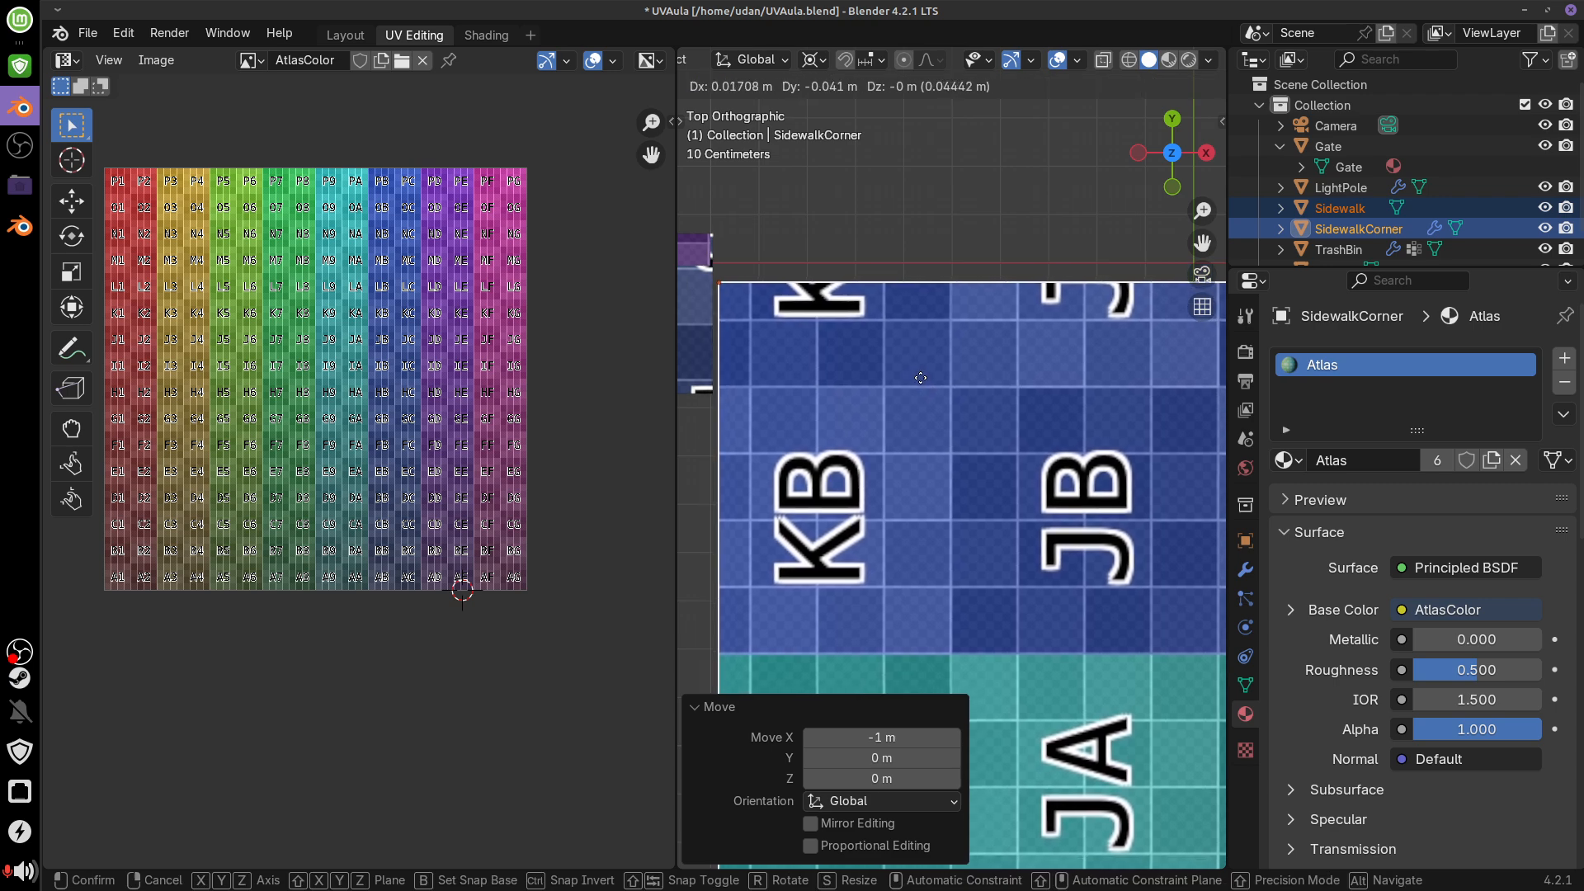
pyautogui.click(918, 374)
# Edit the two sidewalk meshes again and scale their UV islands up by a factor of about 1.13
pyautogui.press('Tab')
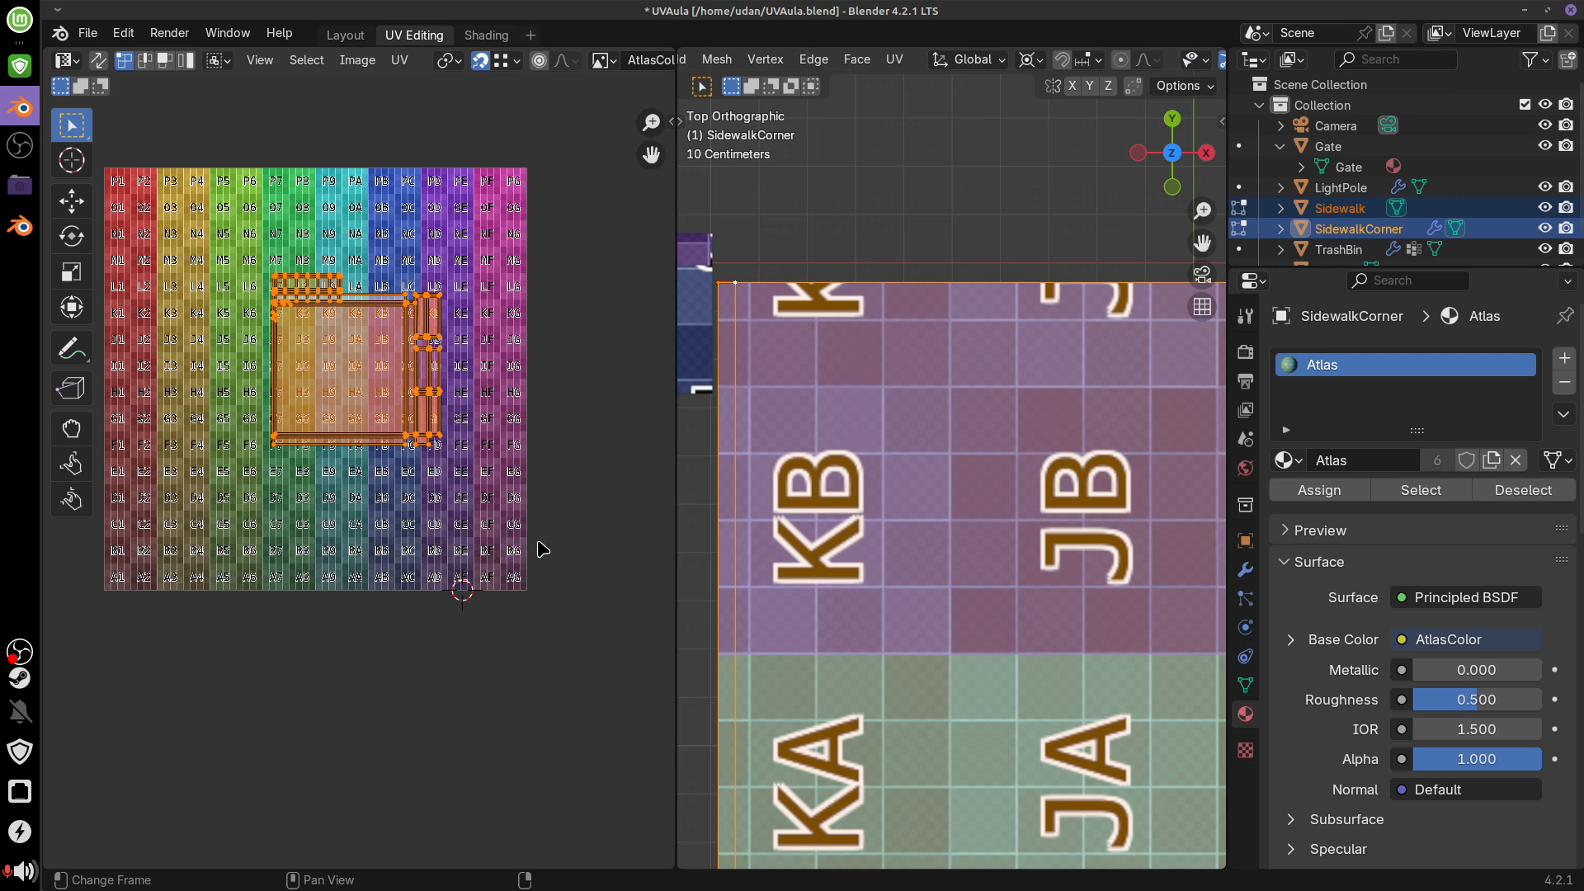
pyautogui.press('s')
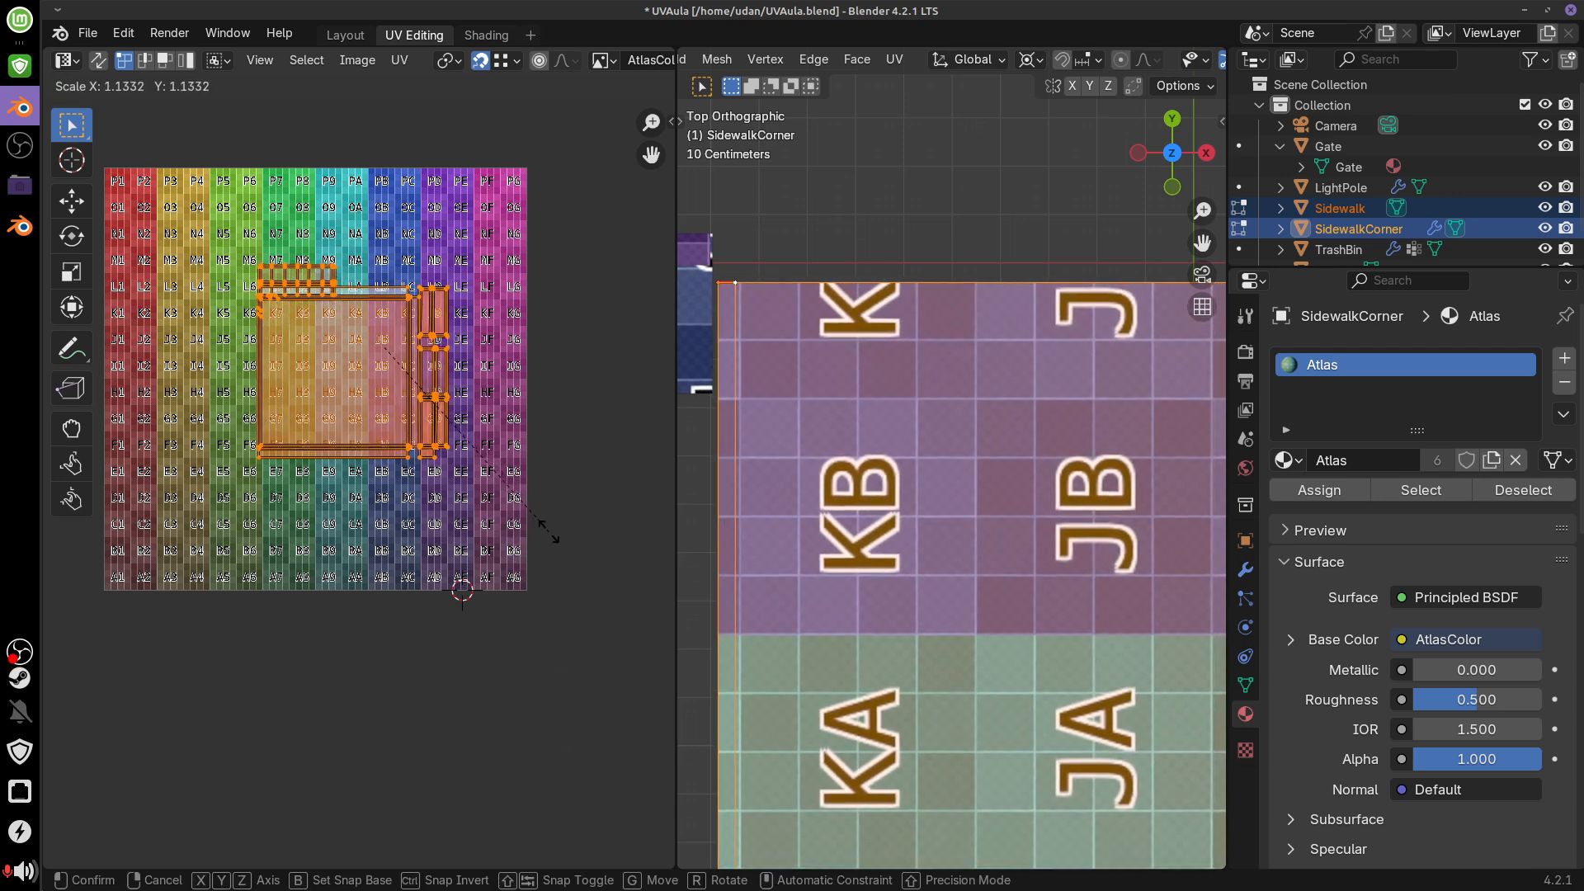
pyautogui.click(537, 523)
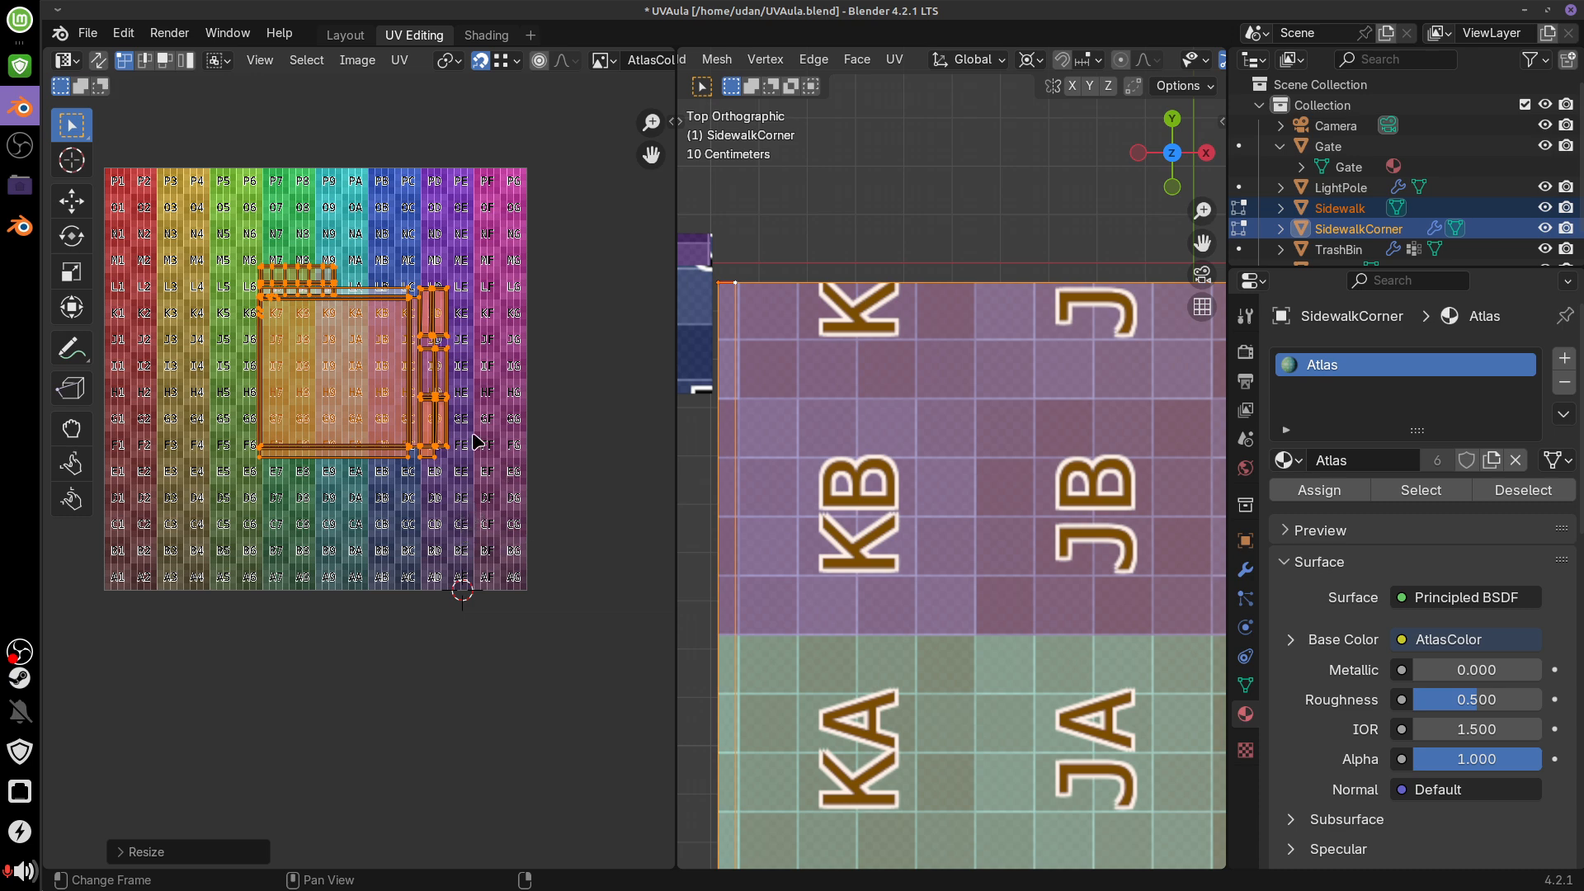
# Move the sidewalk UV islands toward the upper-right part of the texture and rotate them by -90 degrees
pyautogui.press('g')
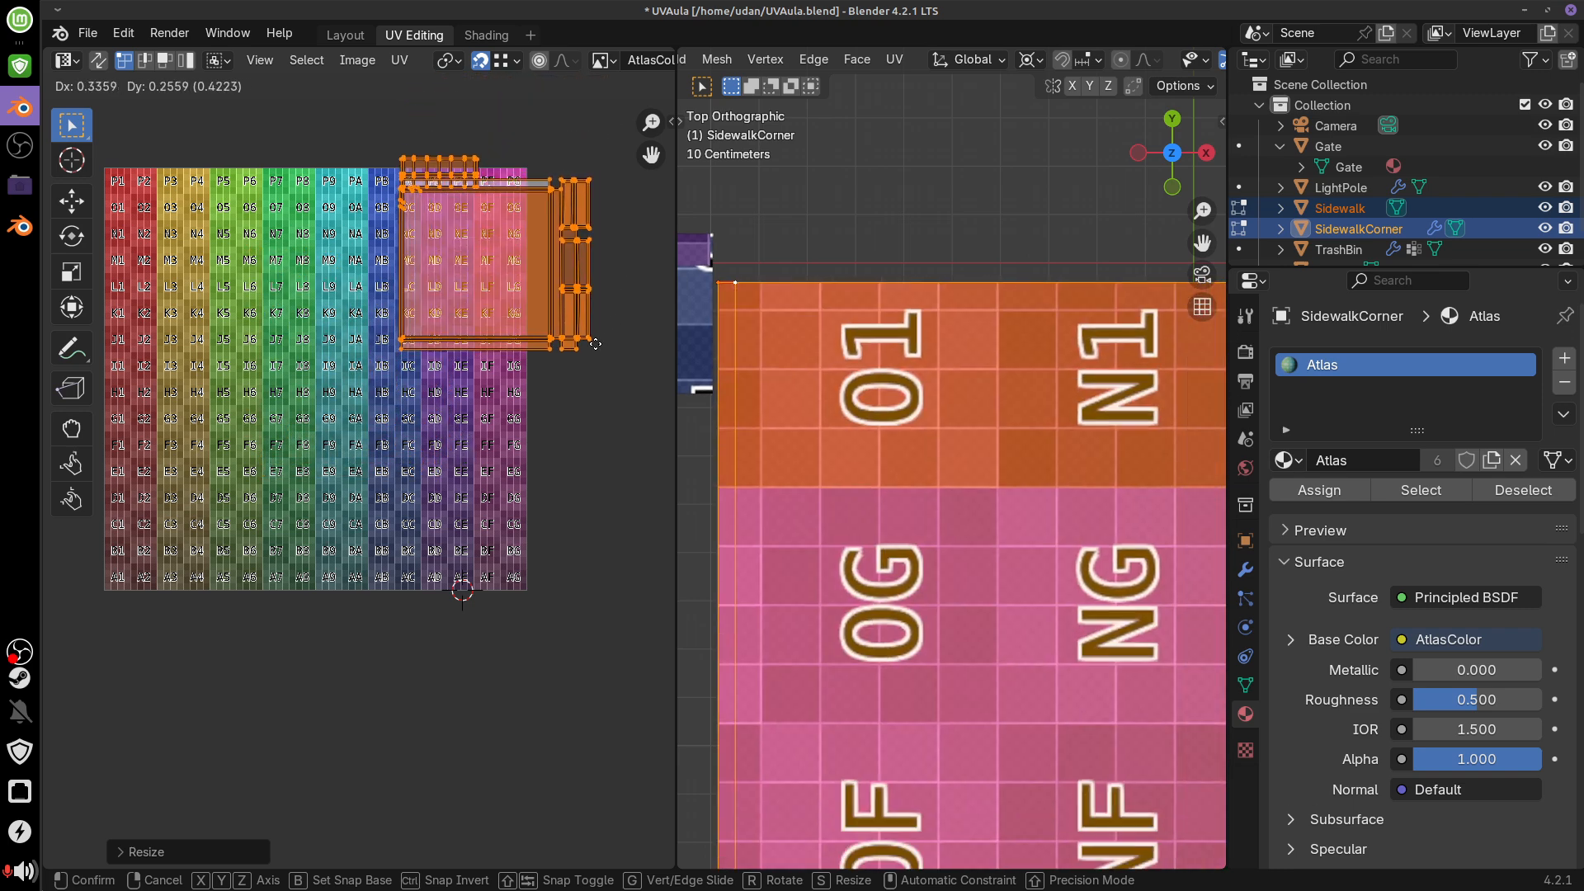
pyautogui.click(520, 298)
pyautogui.press('r')
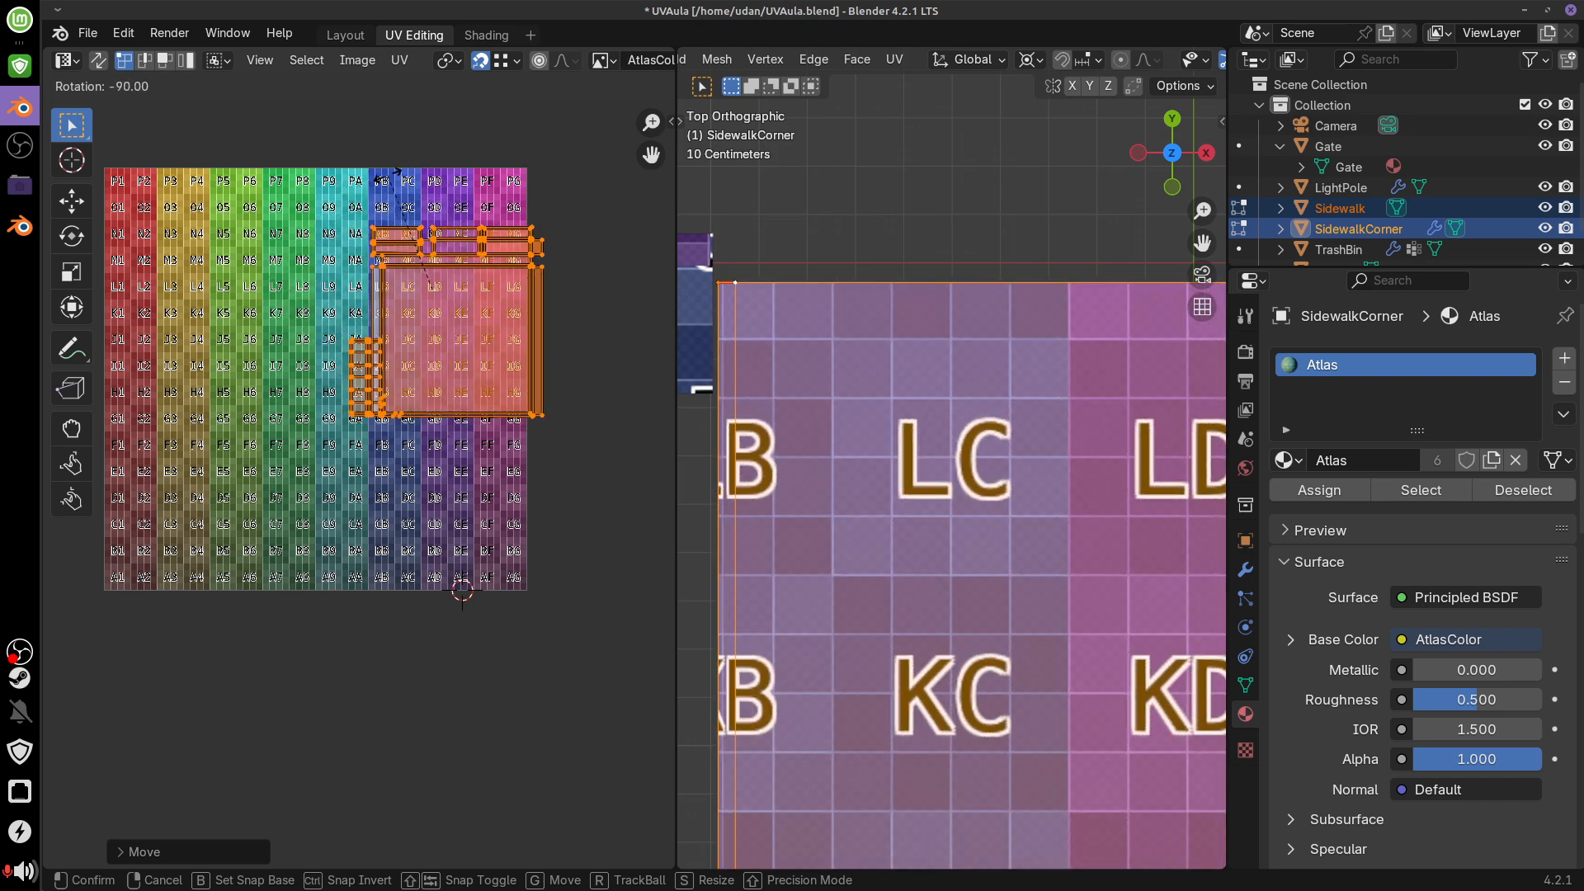
pyautogui.click(395, 177)
pyautogui.keyDown('shift'); pyautogui.moveTo(960, 513); pyautogui.dragTo(1009, 511, button='middle'); pyautogui.keyUp('shift')
pyautogui.press('h')
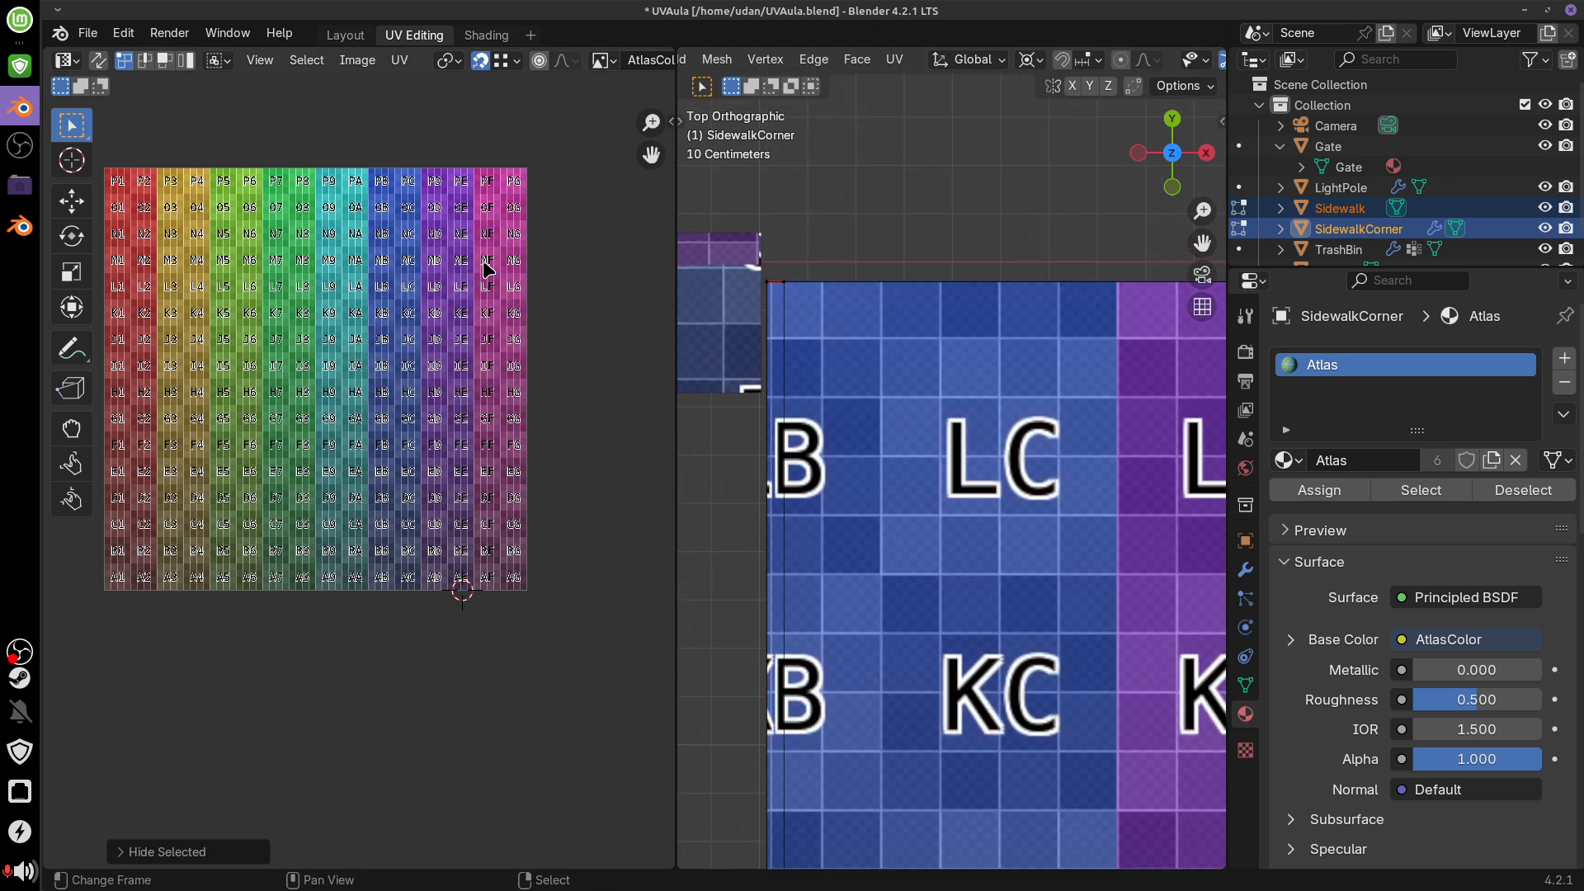
pyautogui.press('a')
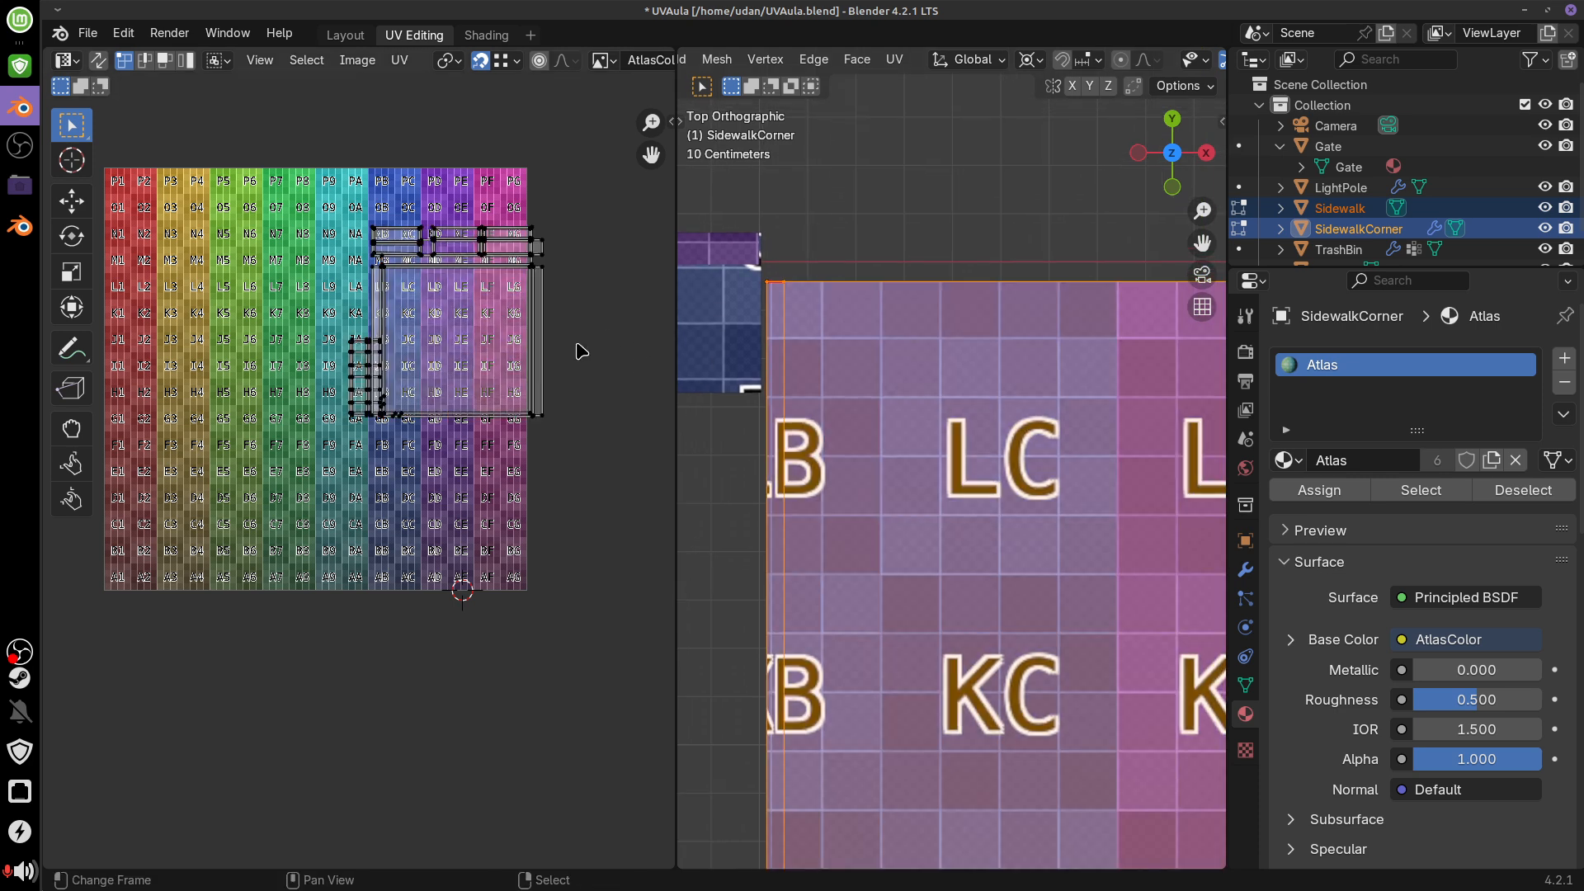
pyautogui.press('a')
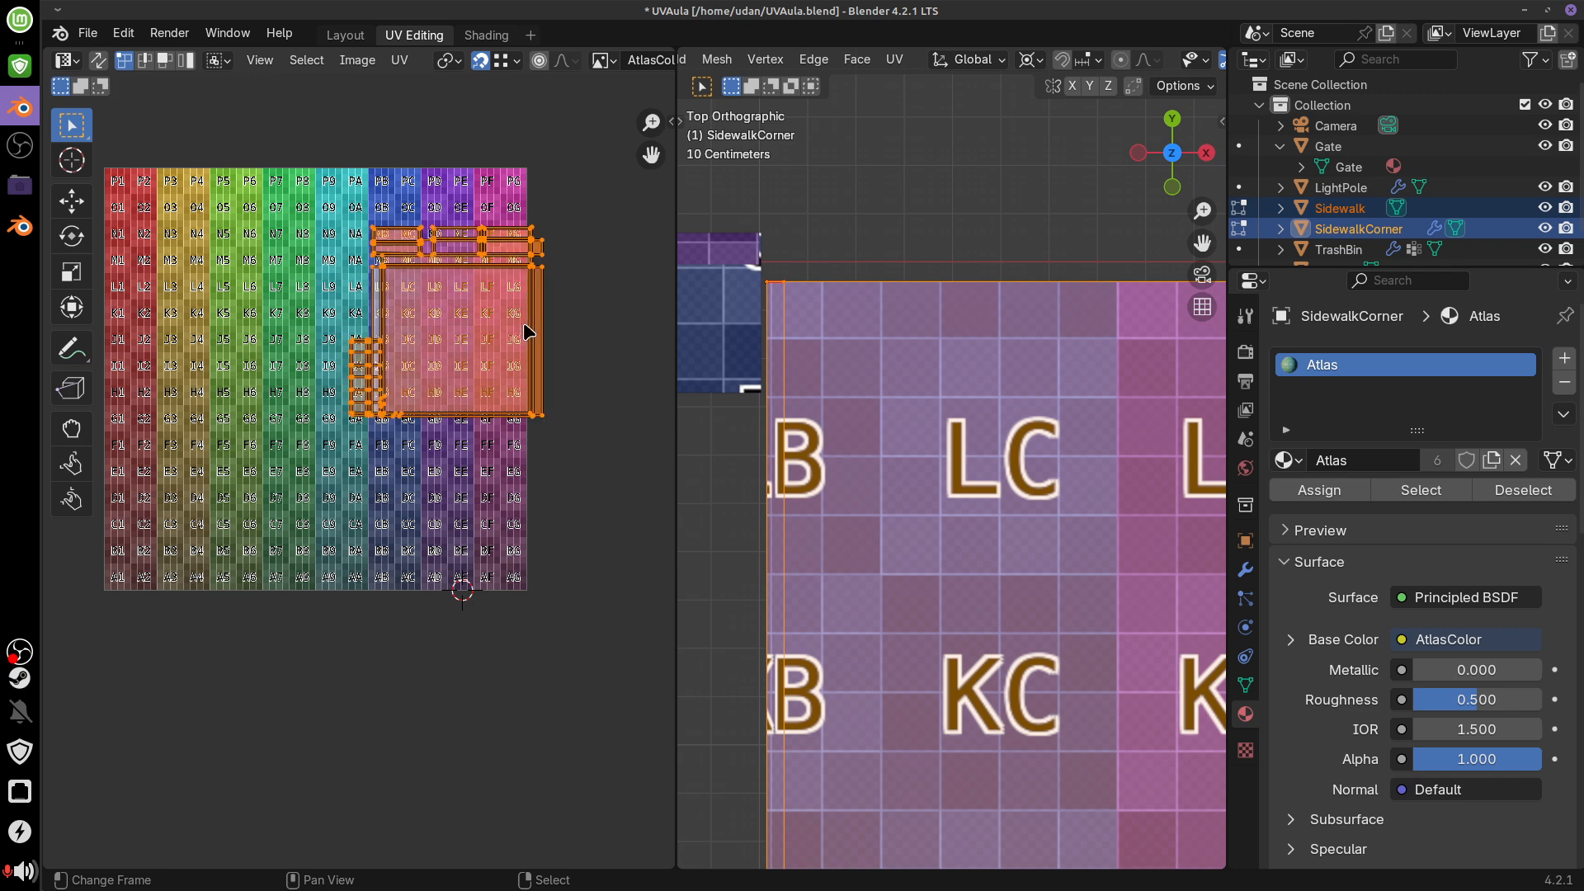
# Move all the sidewalk UV islands off the atlas texture, placing them just above its upper-left part
pyautogui.press('g')
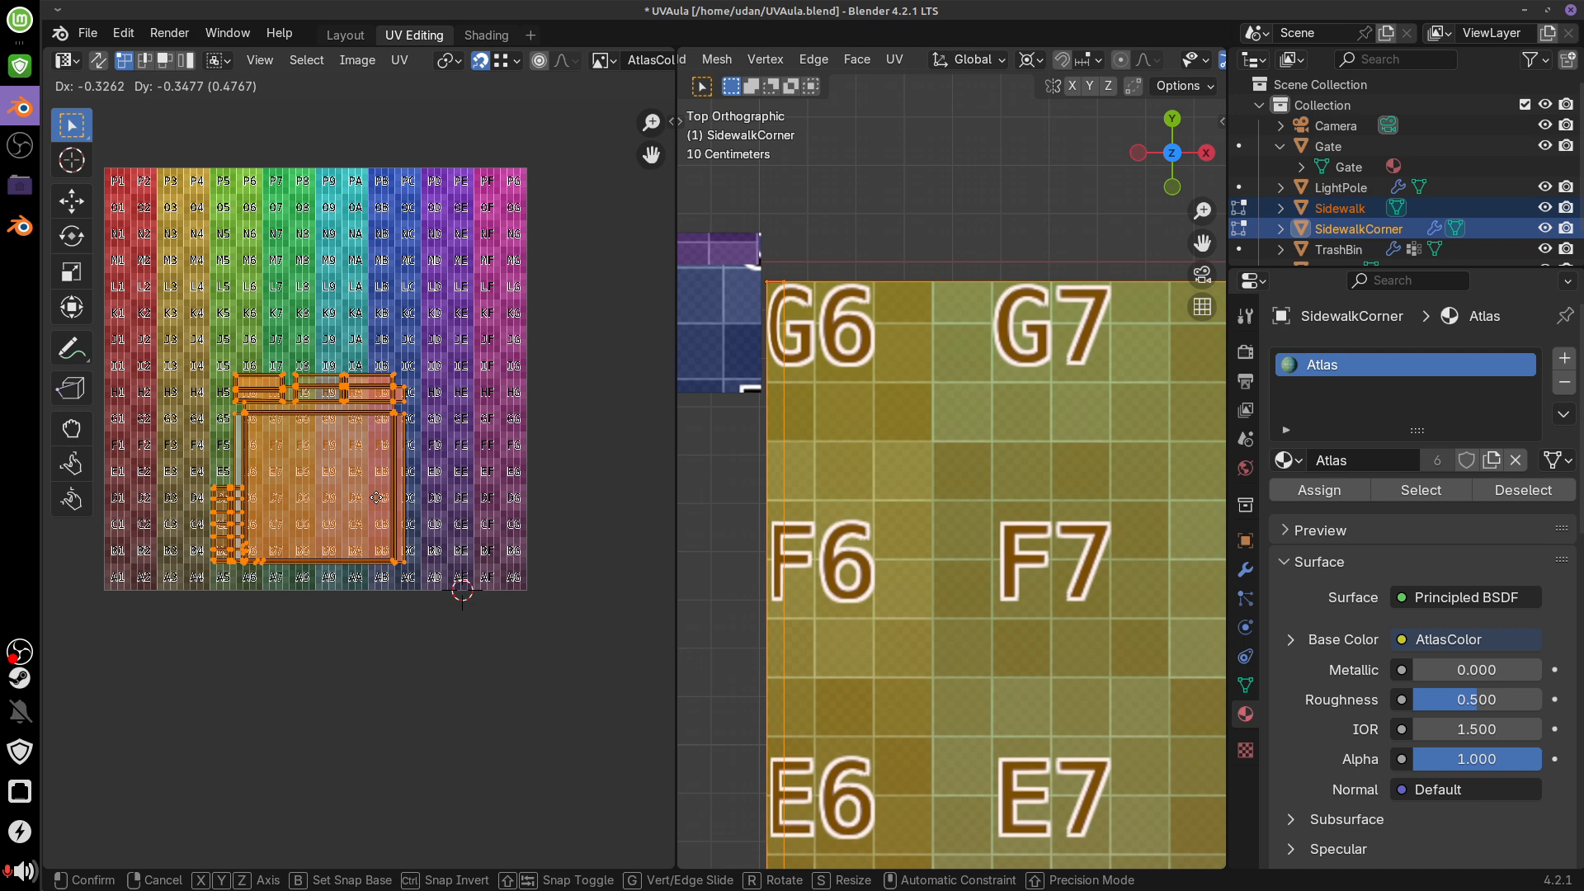
pyautogui.click(378, 499)
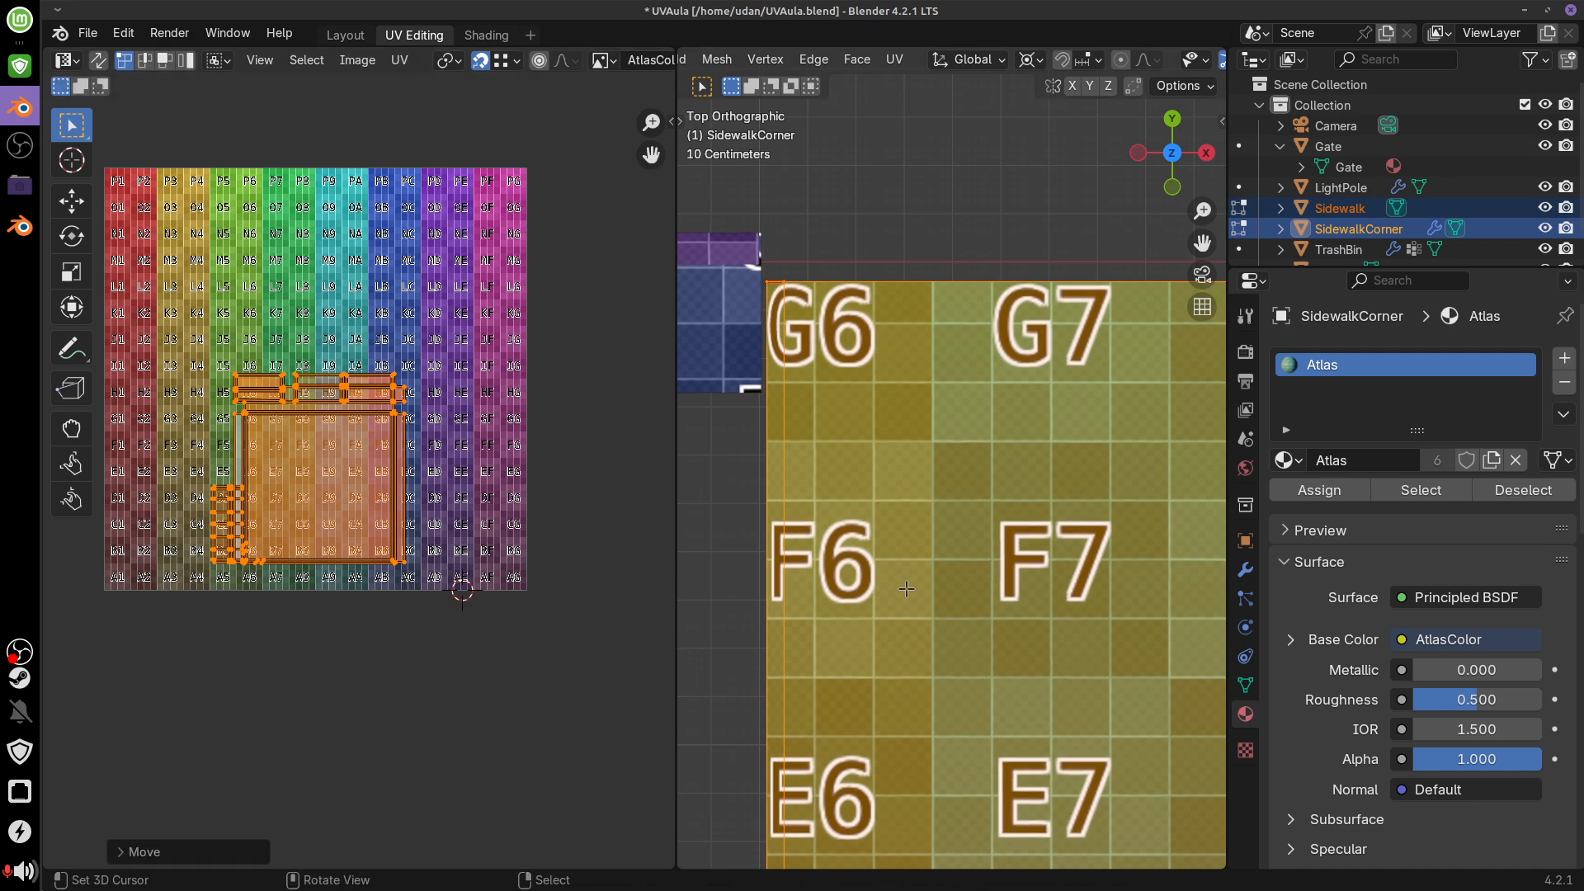
pyautogui.press('g')
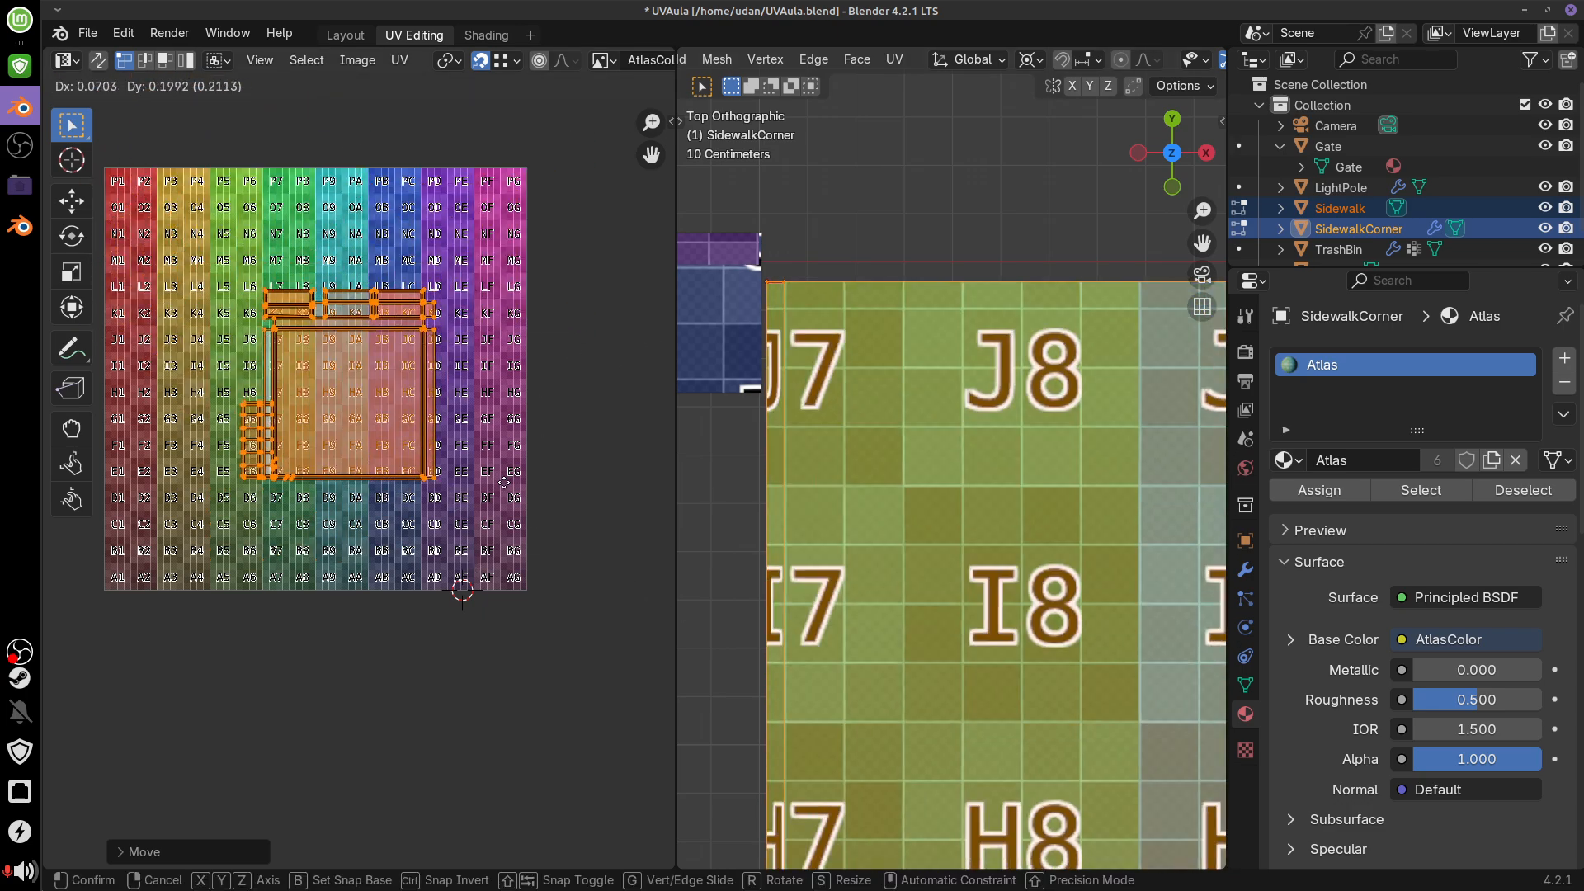
pyautogui.click(363, 163)
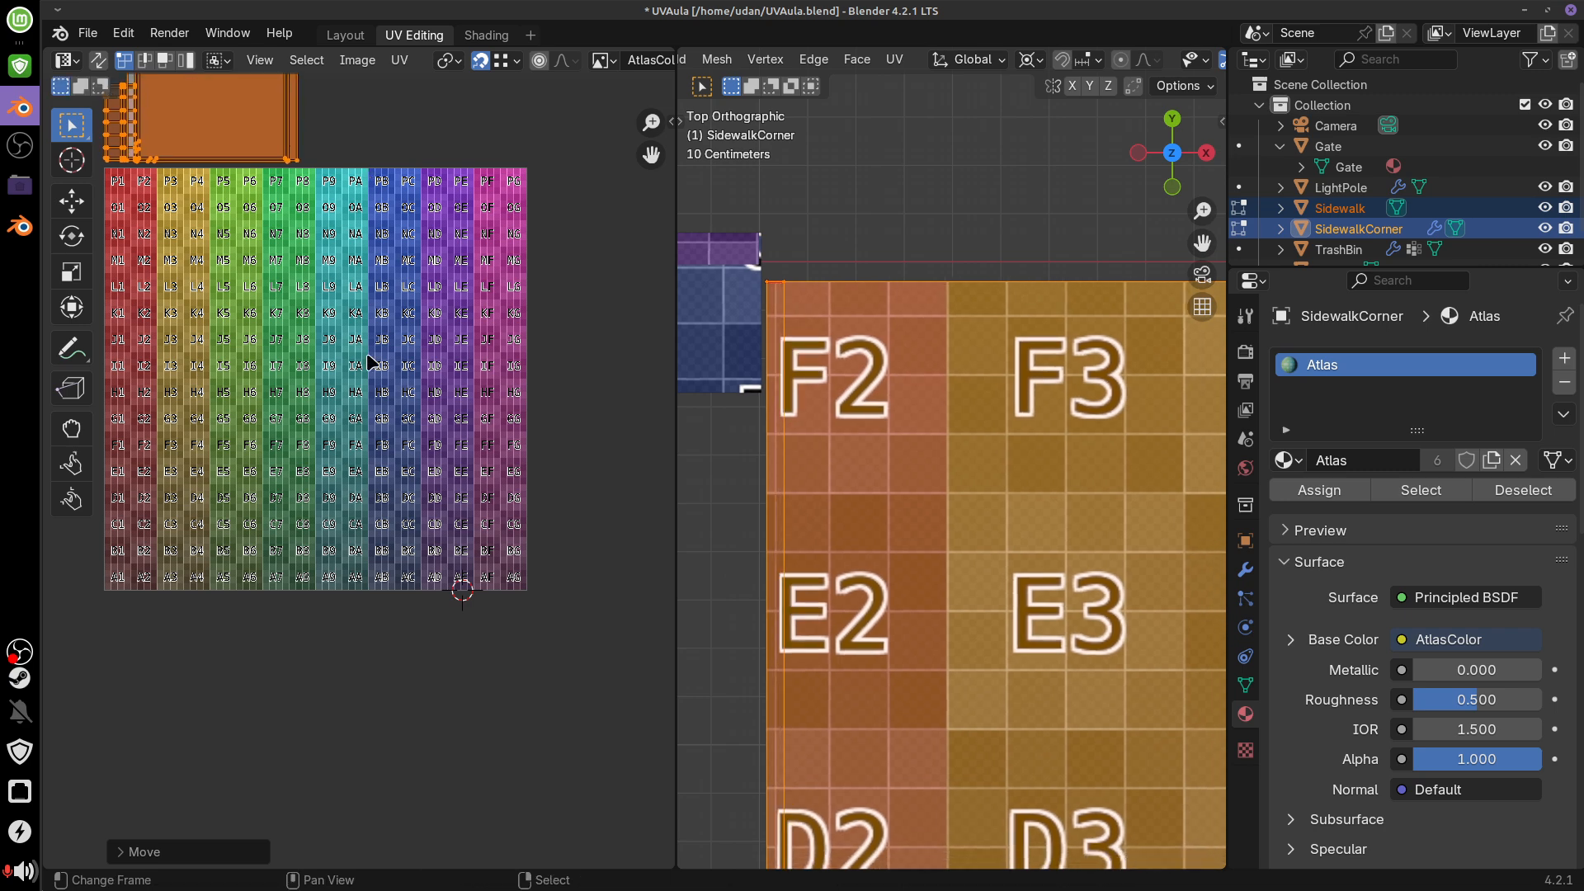
# Select the whole narrow gridded UV island overlapping the gray strip and move it about -0.021 along X, clear of the strip
pyautogui.moveTo(355, 527); pyautogui.dragTo(443, 636, button='middle')
pyautogui.moveTo(543, 565); pyautogui.dragTo(514, 611, button='middle')
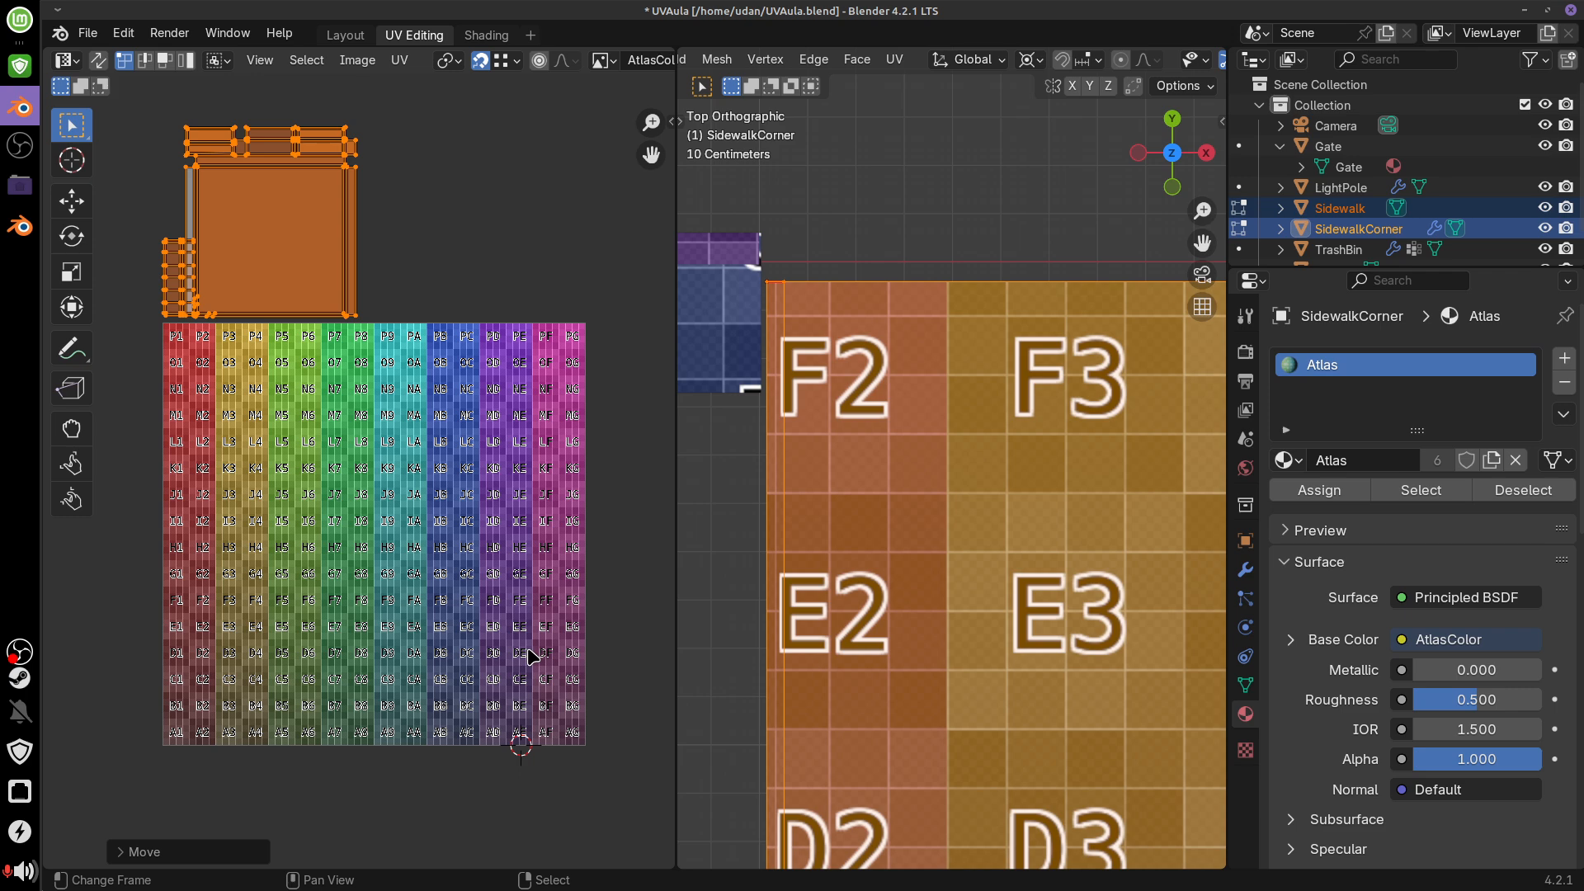
pyautogui.scroll(-2, 532, 657)
pyautogui.scroll(2, 515, 546)
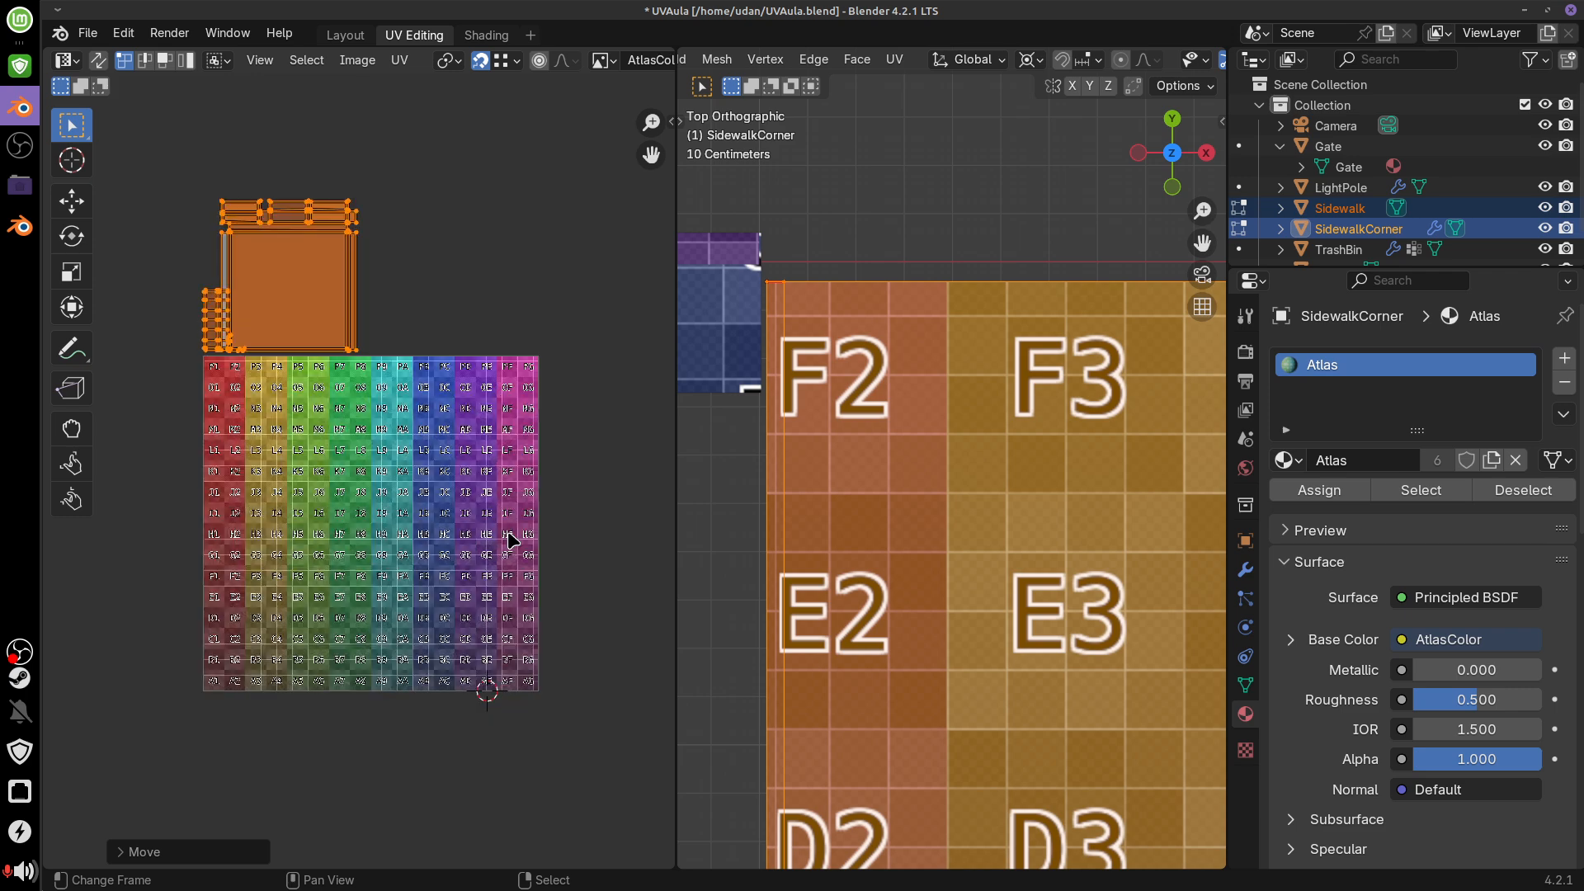
pyautogui.moveTo(376, 309); pyautogui.dragTo(536, 509, button='middle')
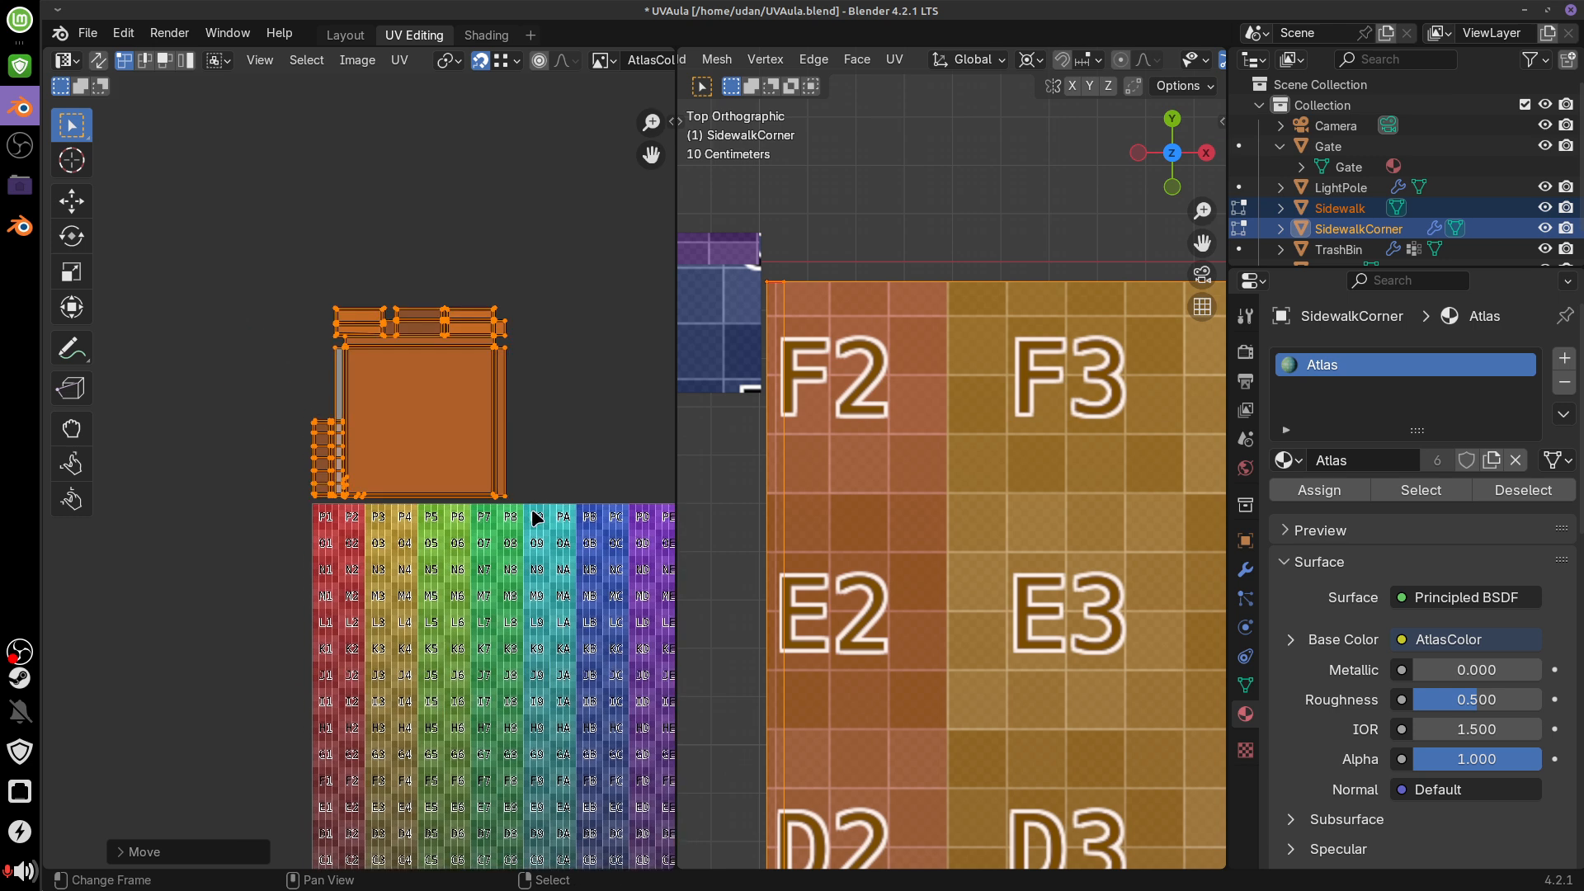
pyautogui.scroll(6, 518, 520)
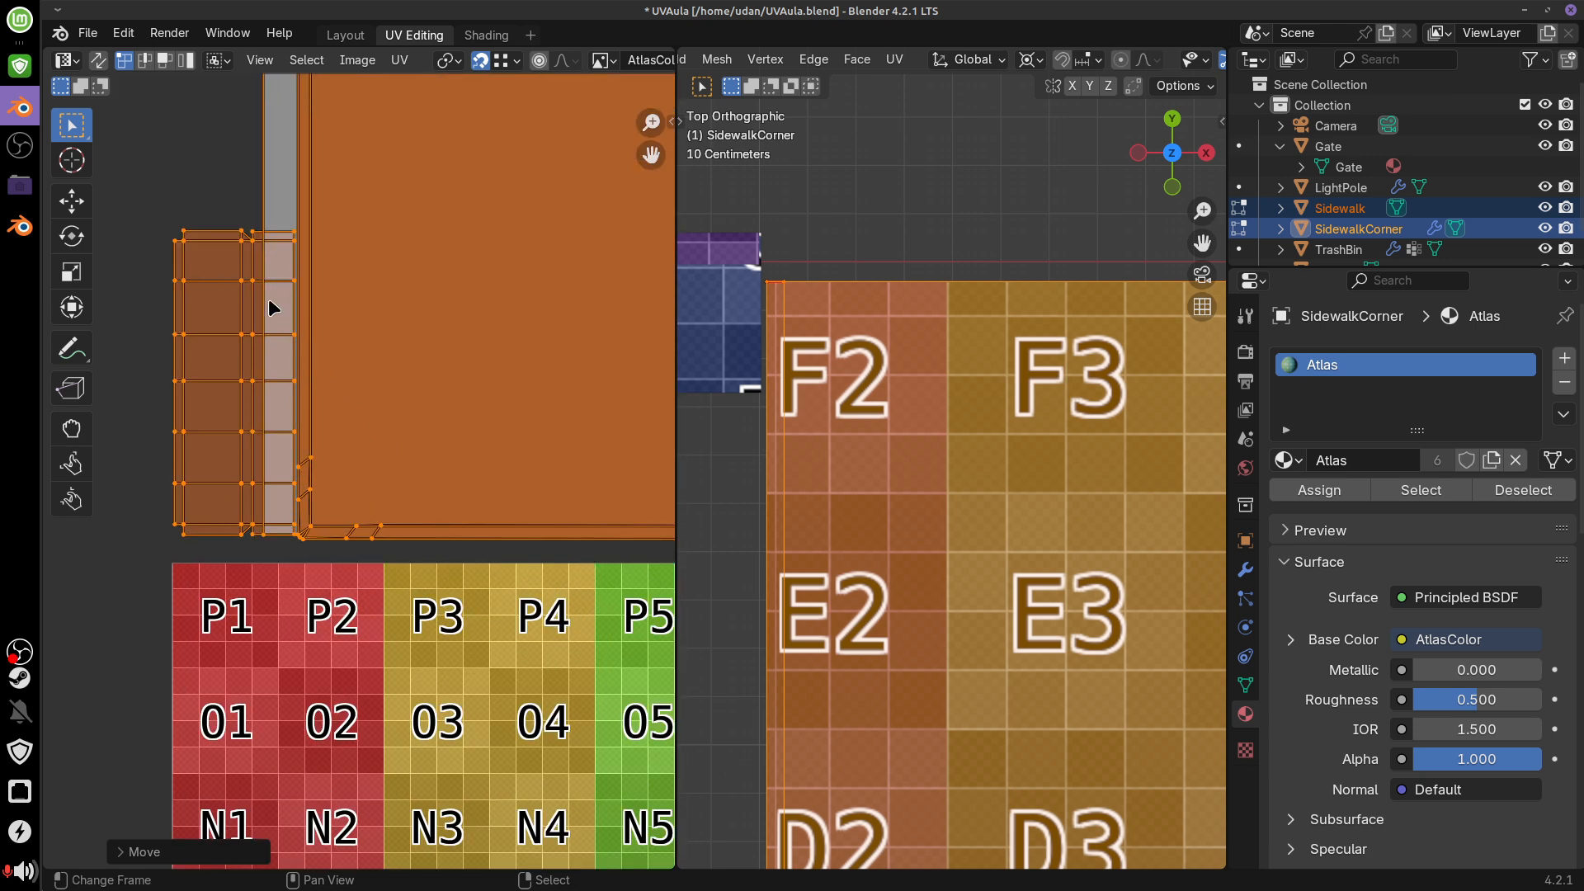
pyautogui.click(245, 234)
pyautogui.hotkey('ctrl', 'l')
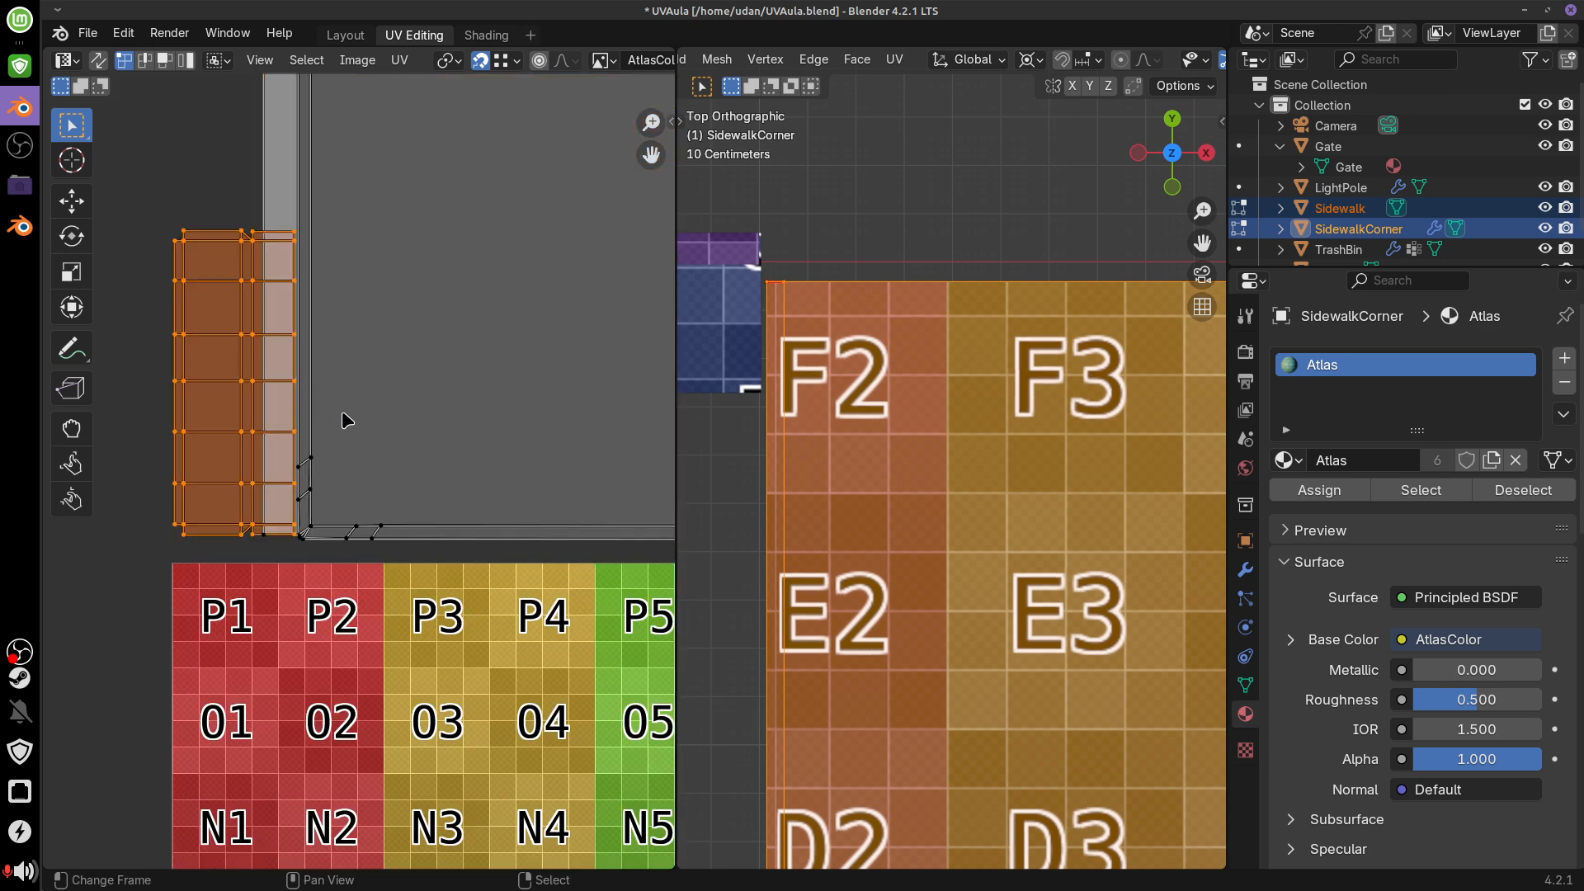
pyautogui.press('g')
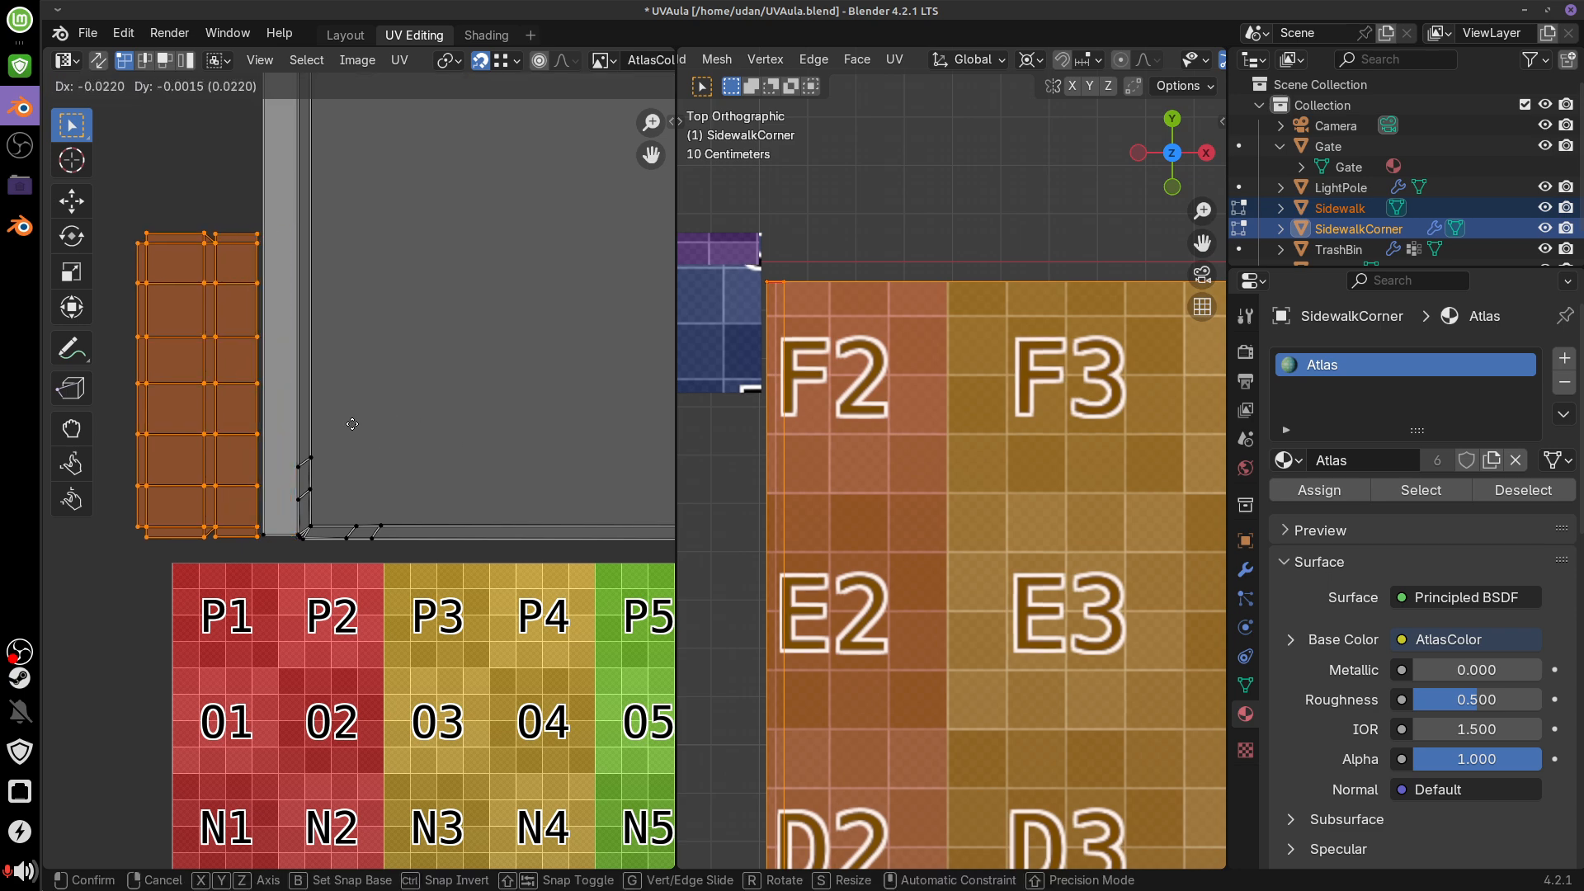
pyautogui.press('x')
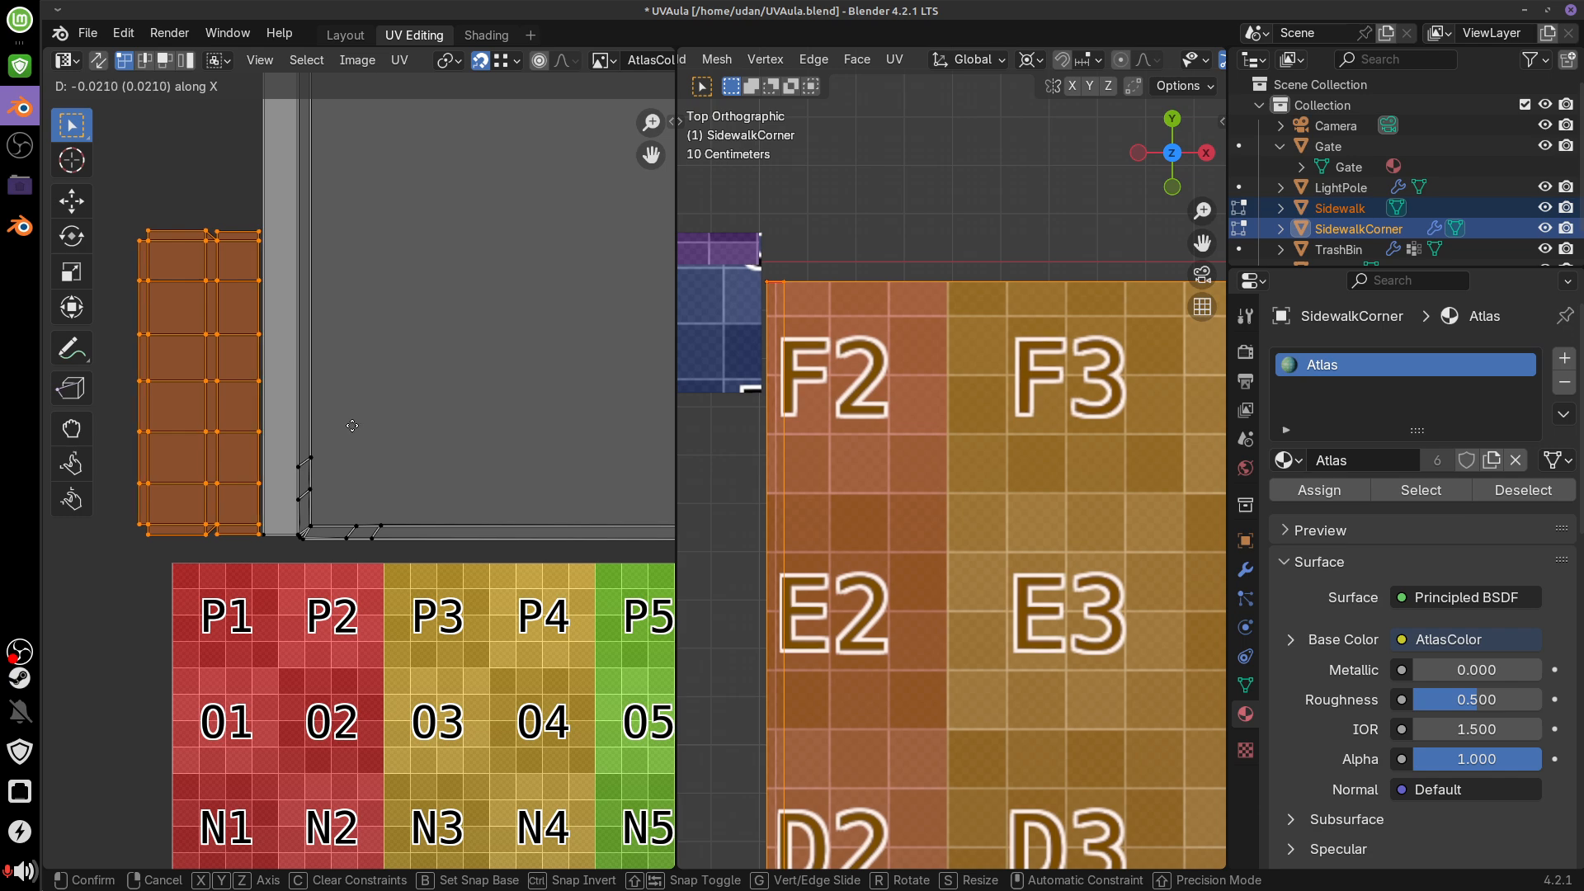
pyautogui.click(371, 459)
pyautogui.scroll(-5, 568, 452)
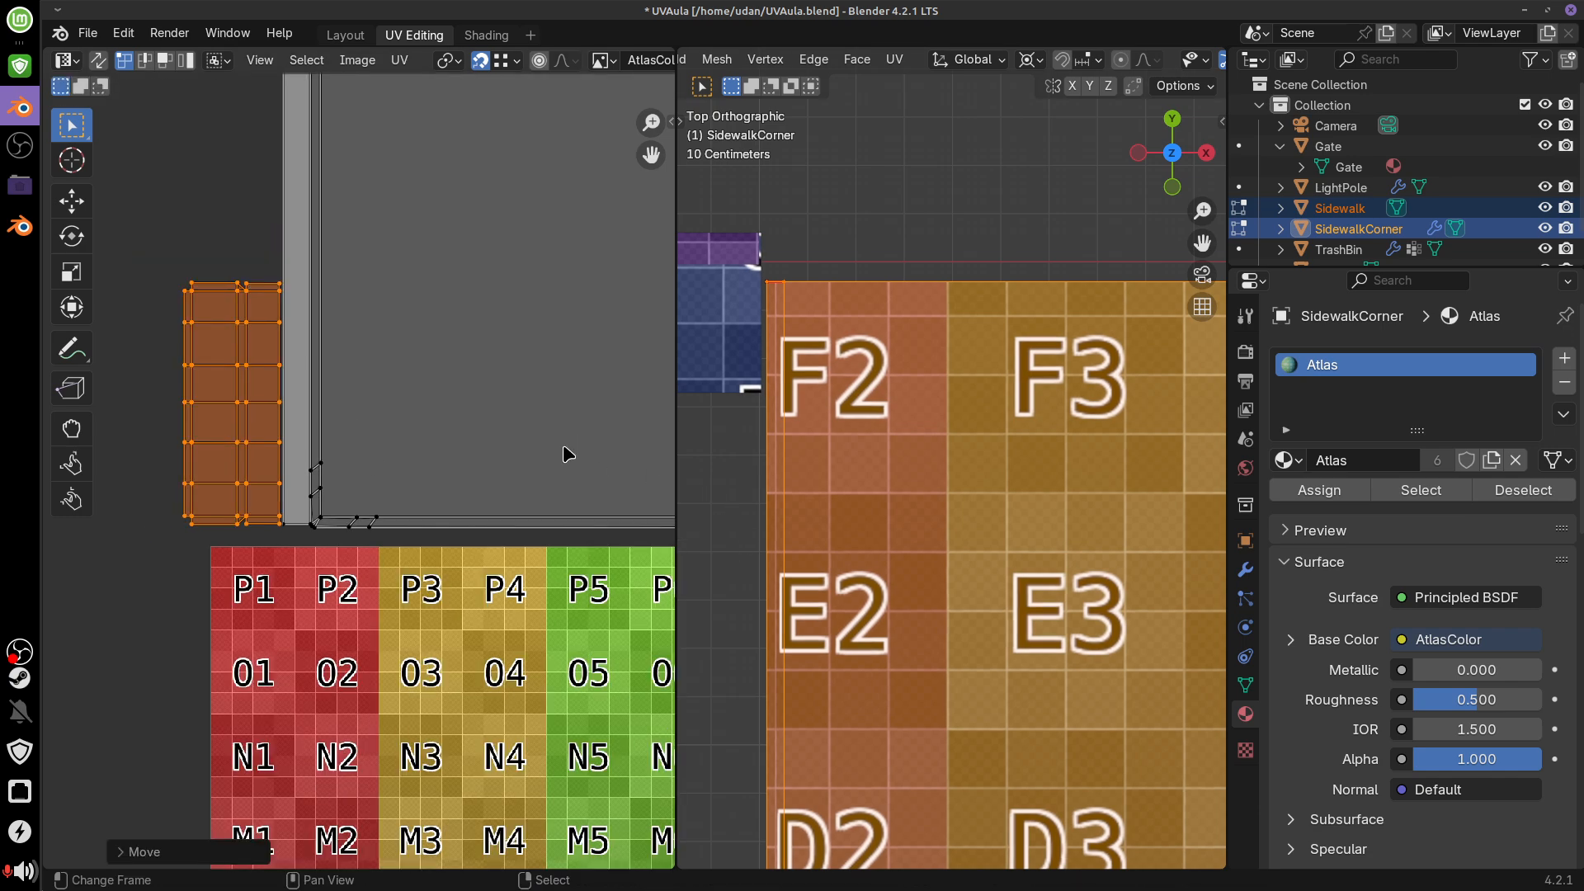
# Return to object mode and move the TrashBin object -2.6 m along X from the front view
pyautogui.press('Tab')
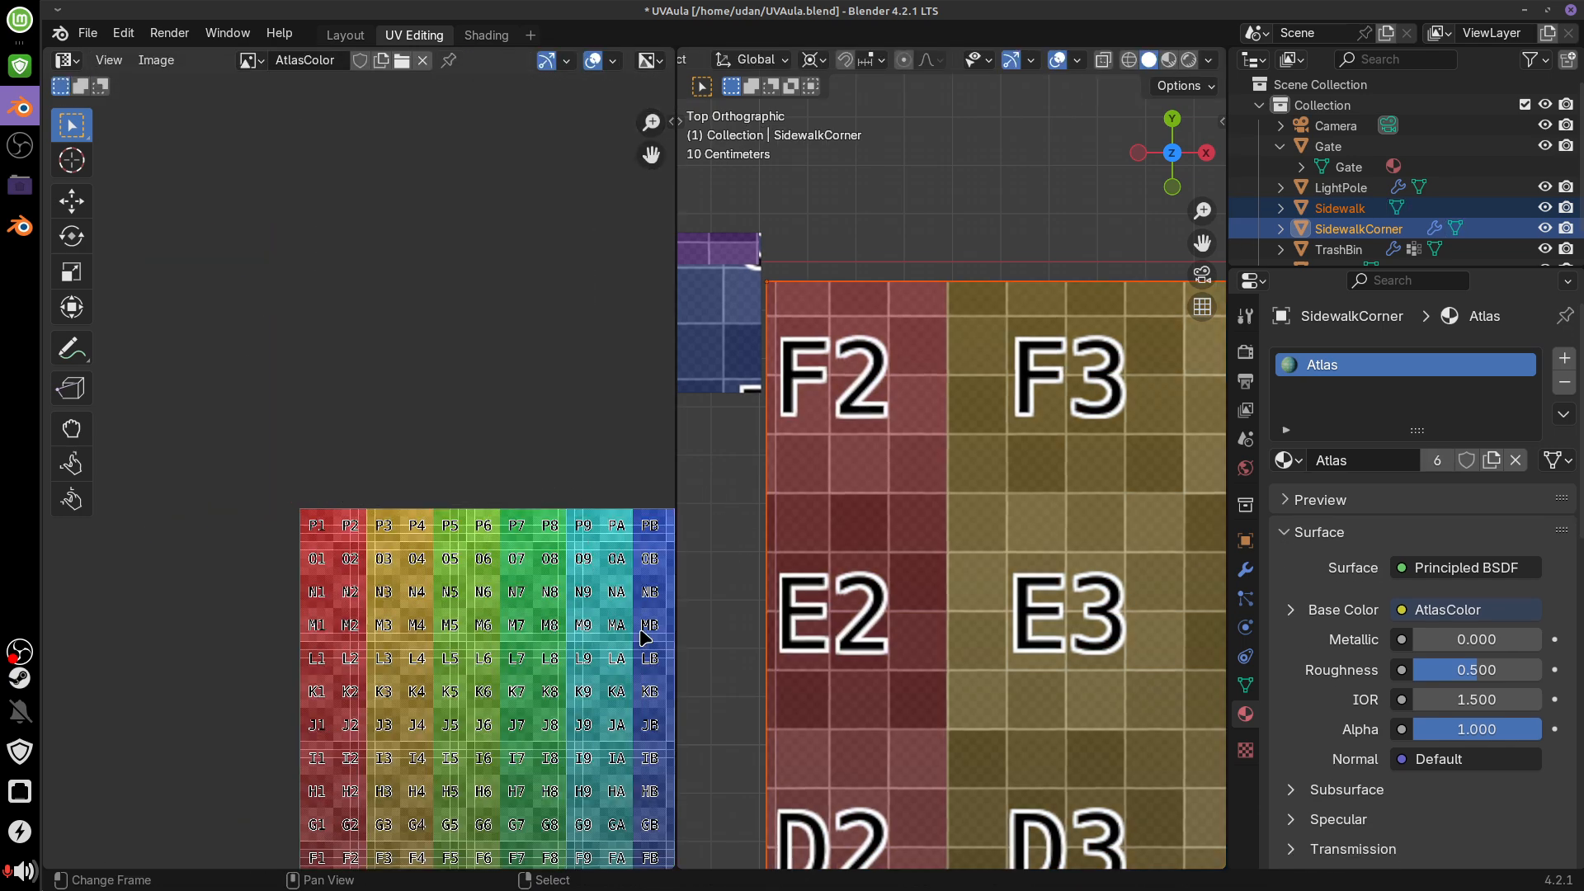
pyautogui.scroll(-6, 1123, 658)
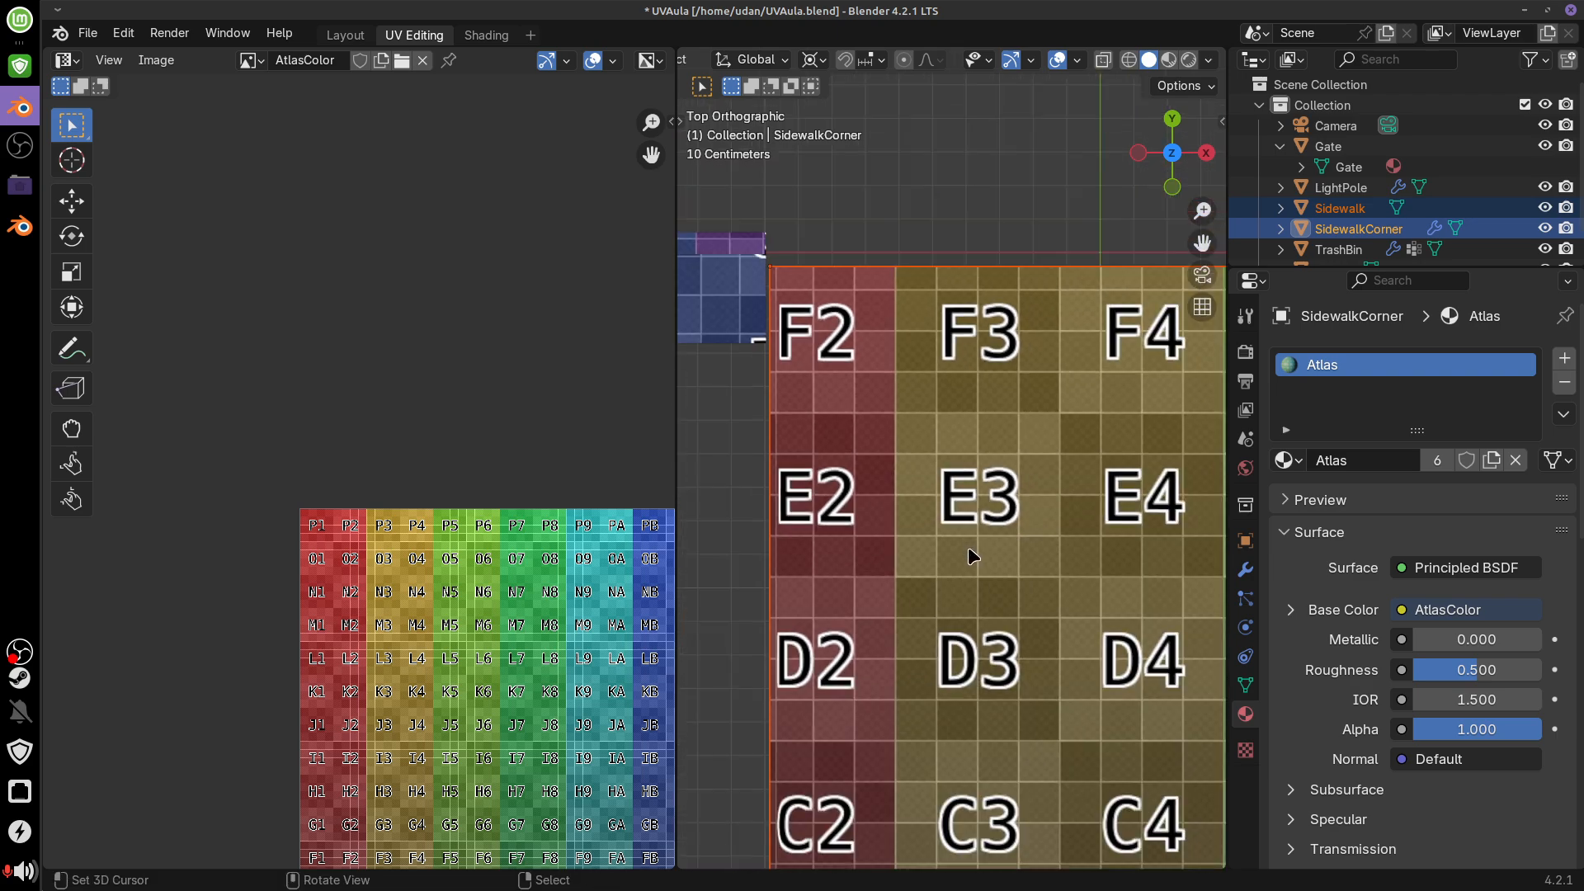
pyautogui.moveTo(970, 544); pyautogui.dragTo(803, 587, button='middle')
pyautogui.keyDown('shift'); pyautogui.moveTo(1137, 593); pyautogui.dragTo(1064, 583, button='middle'); pyautogui.keyUp('shift')
pyautogui.rightClick(1095, 400)
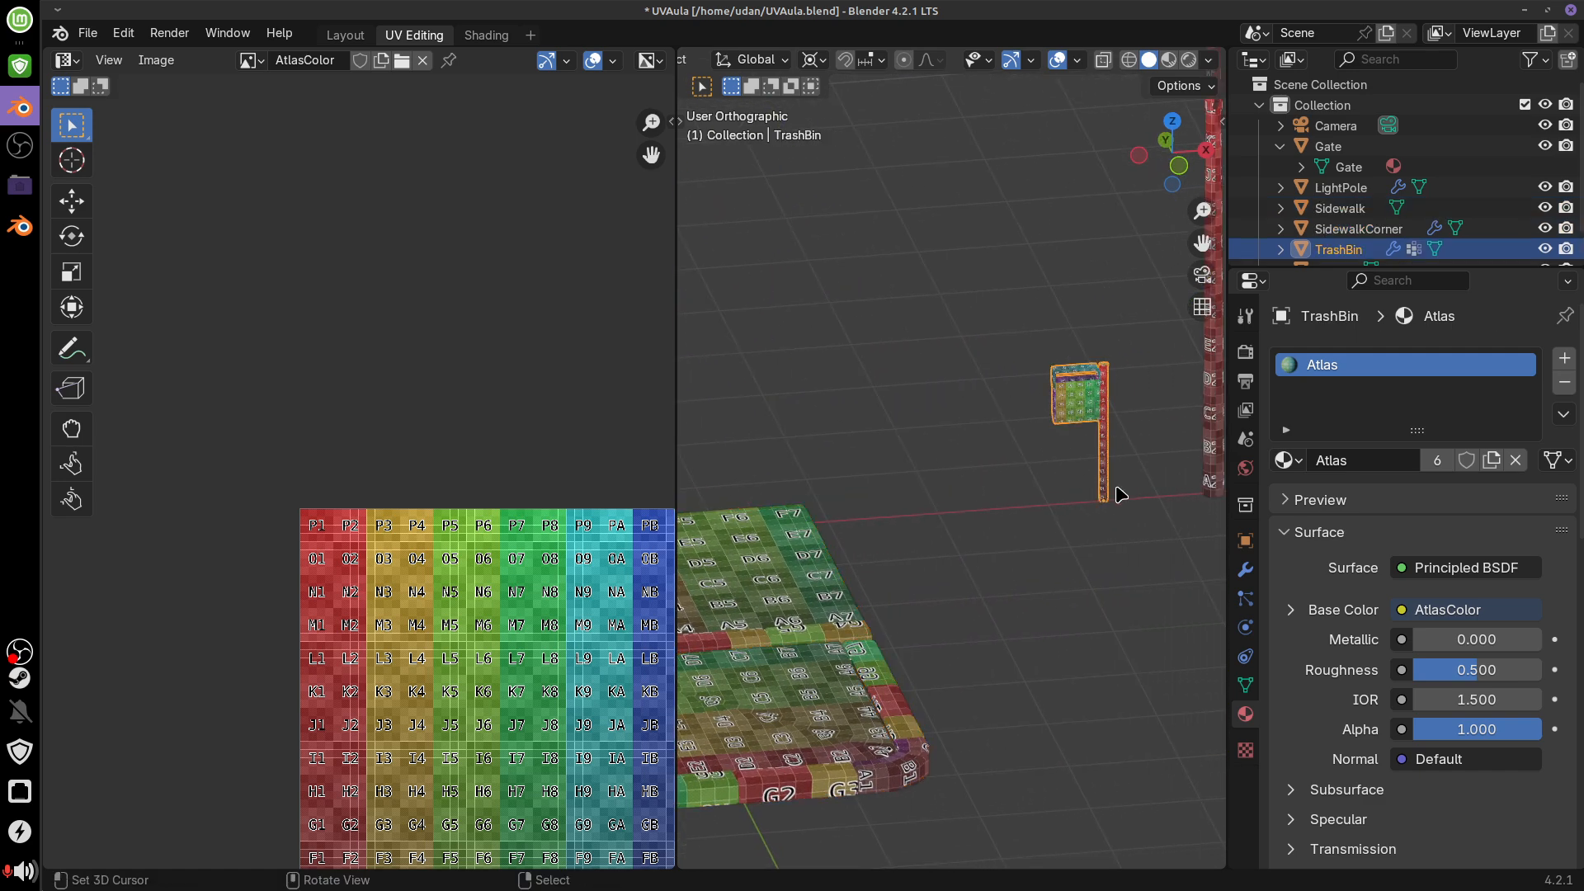
pyautogui.press('KP_1')
pyautogui.keyDown('shift'); pyautogui.moveTo(1132, 525); pyautogui.dragTo(1170, 506, button='middle'); pyautogui.keyUp('shift')
pyautogui.press('g')
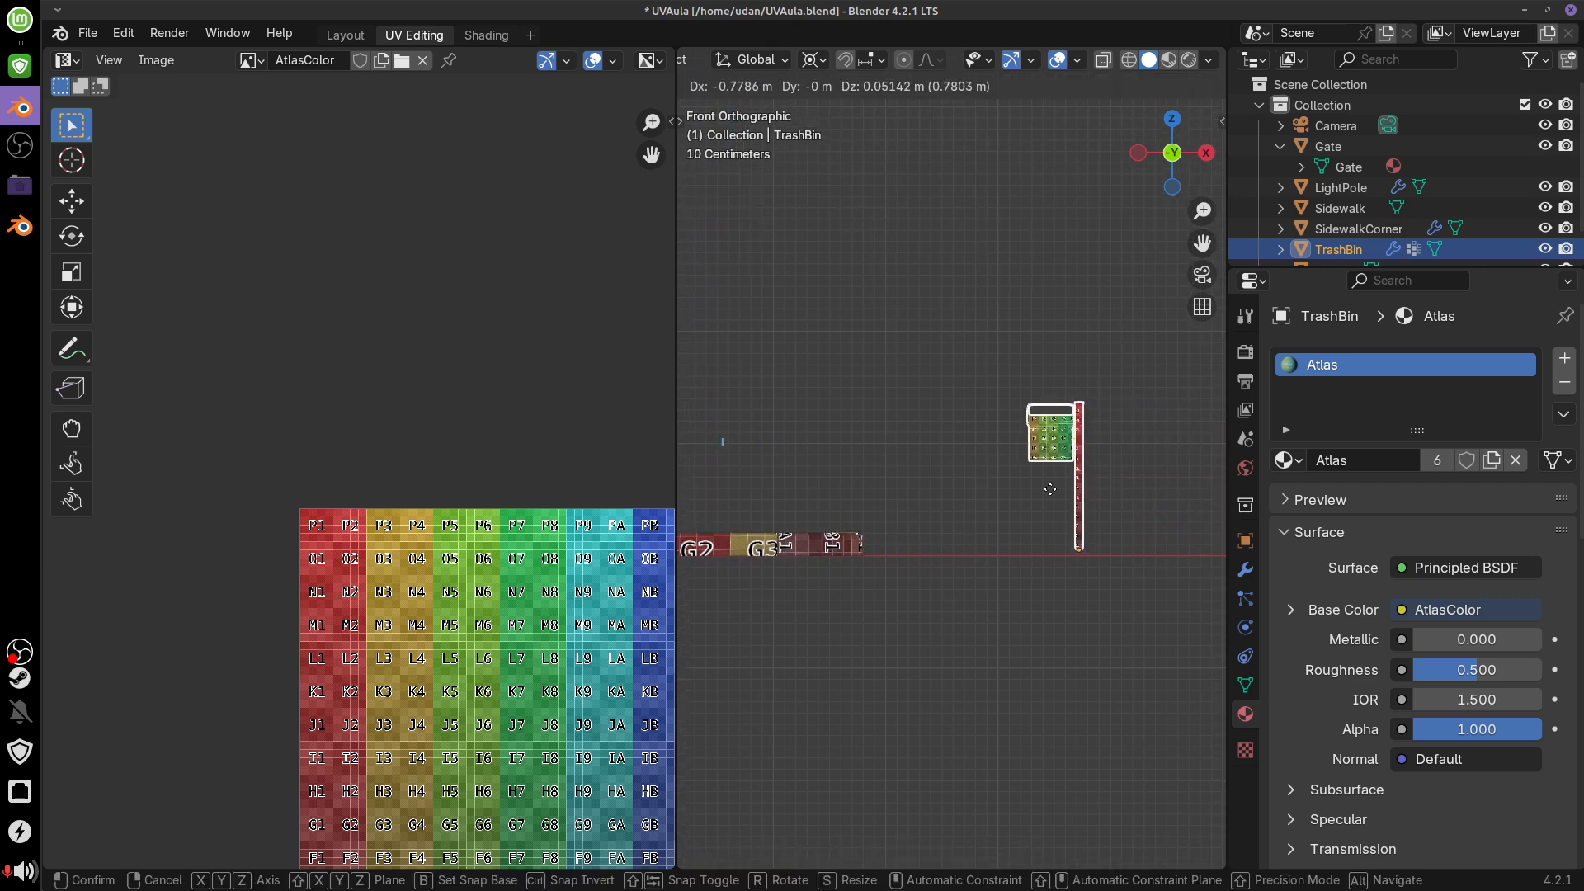
pyautogui.click(886, 503)
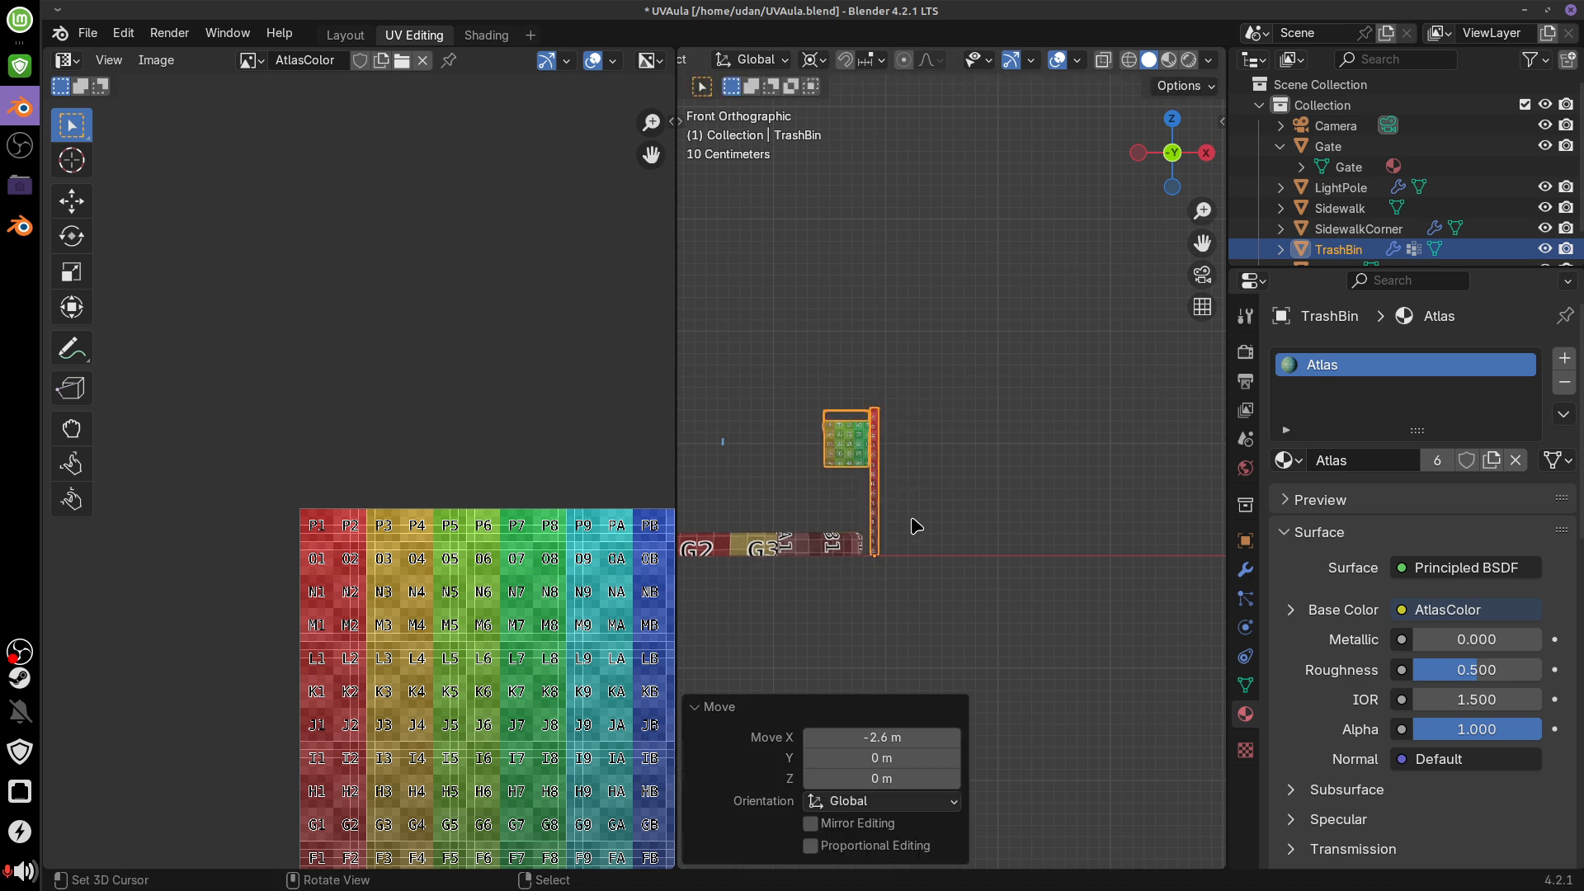
# Move the TrashBin a further -2.4 m along X, placing it beside the purple checkered pillar
pyautogui.keyDown('shift'); pyautogui.moveTo(915, 525); pyautogui.dragTo(1149, 495, button='middle'); pyautogui.keyUp('shift')
pyautogui.press('g')
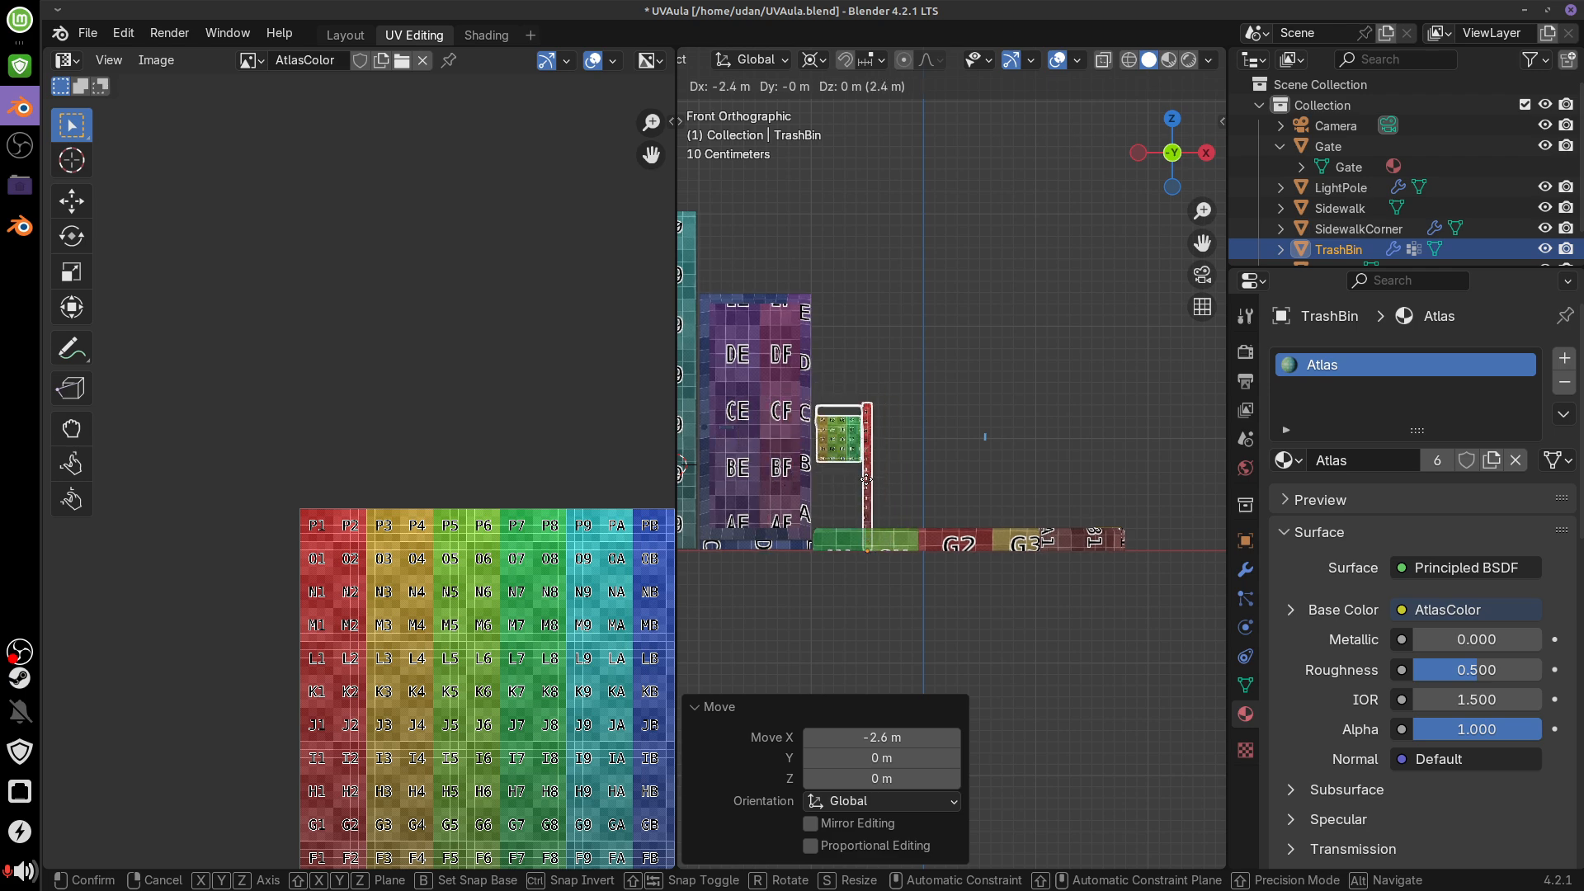
pyautogui.click(866, 479)
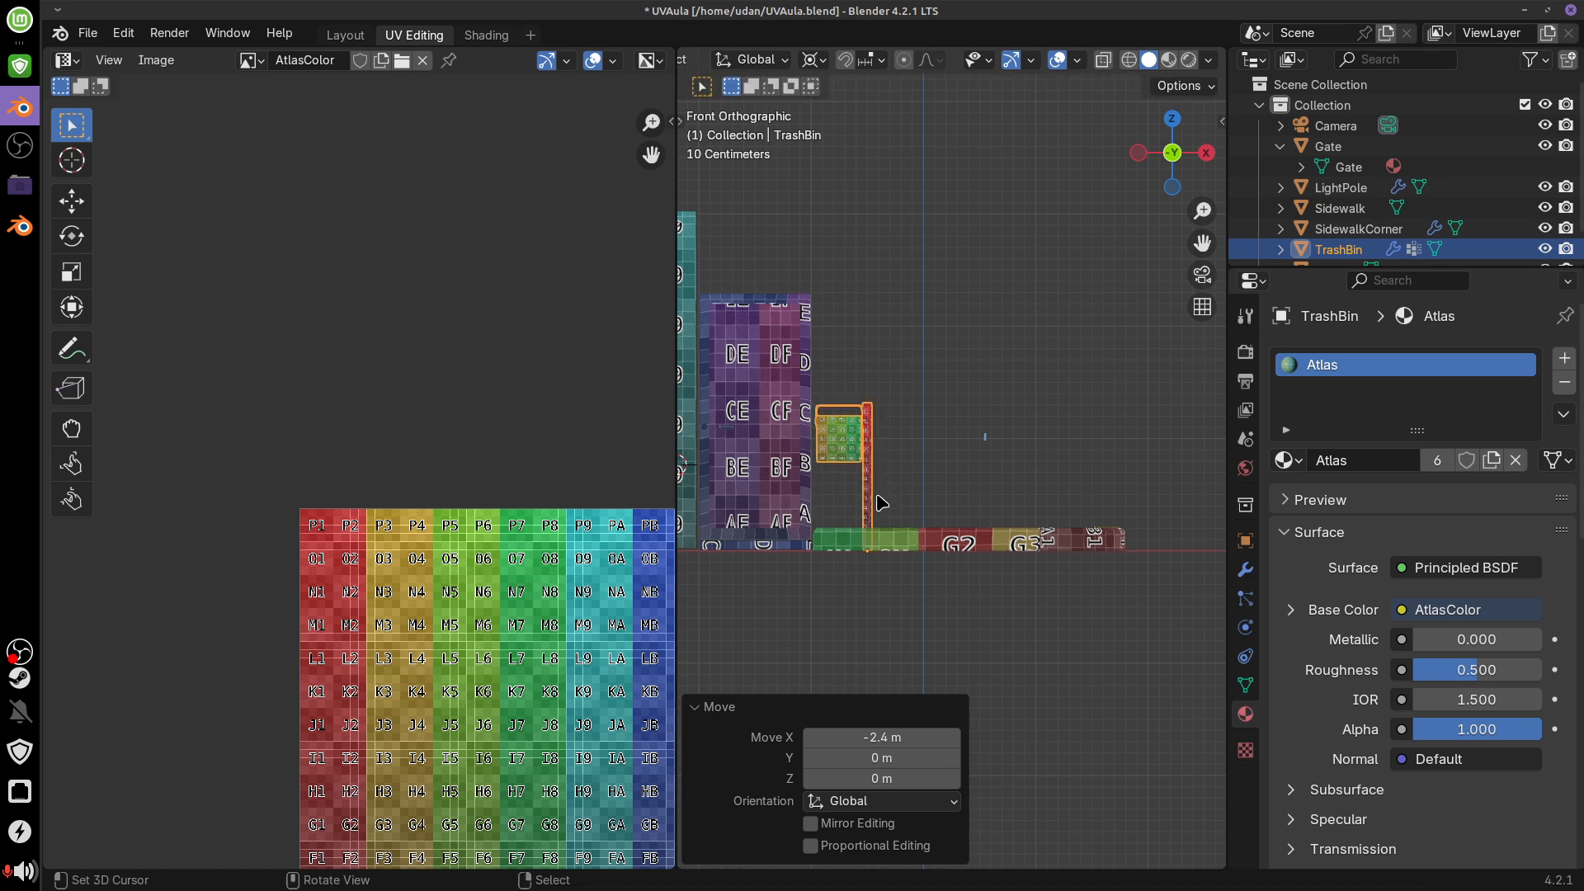
# In edit mode, scale all the TrashBin UV islands to about 0.25, then again by about 0.86, to match the neighbouring pillar's checker size
pyautogui.scroll(5, 881, 502)
pyautogui.keyDown('shift'); pyautogui.moveTo(816, 480); pyautogui.dragTo(1069, 467, button='middle'); pyautogui.keyUp('shift')
pyautogui.press('Tab')
pyautogui.scroll(4, 1039, 462)
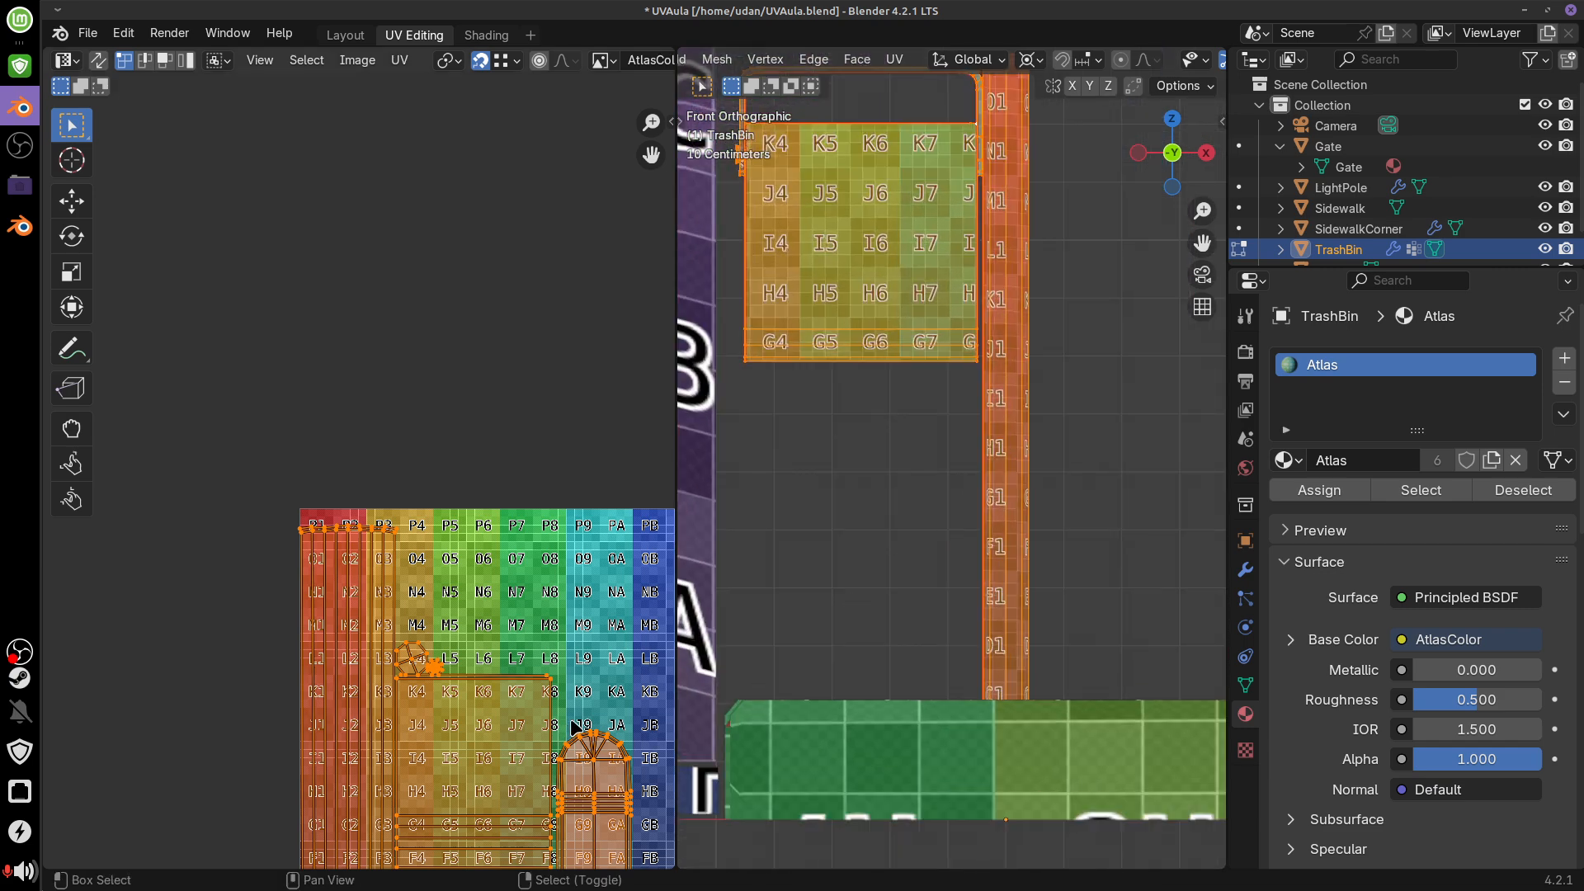
pyautogui.moveTo(575, 726); pyautogui.dragTo(489, 481, button='middle')
pyautogui.press('s')
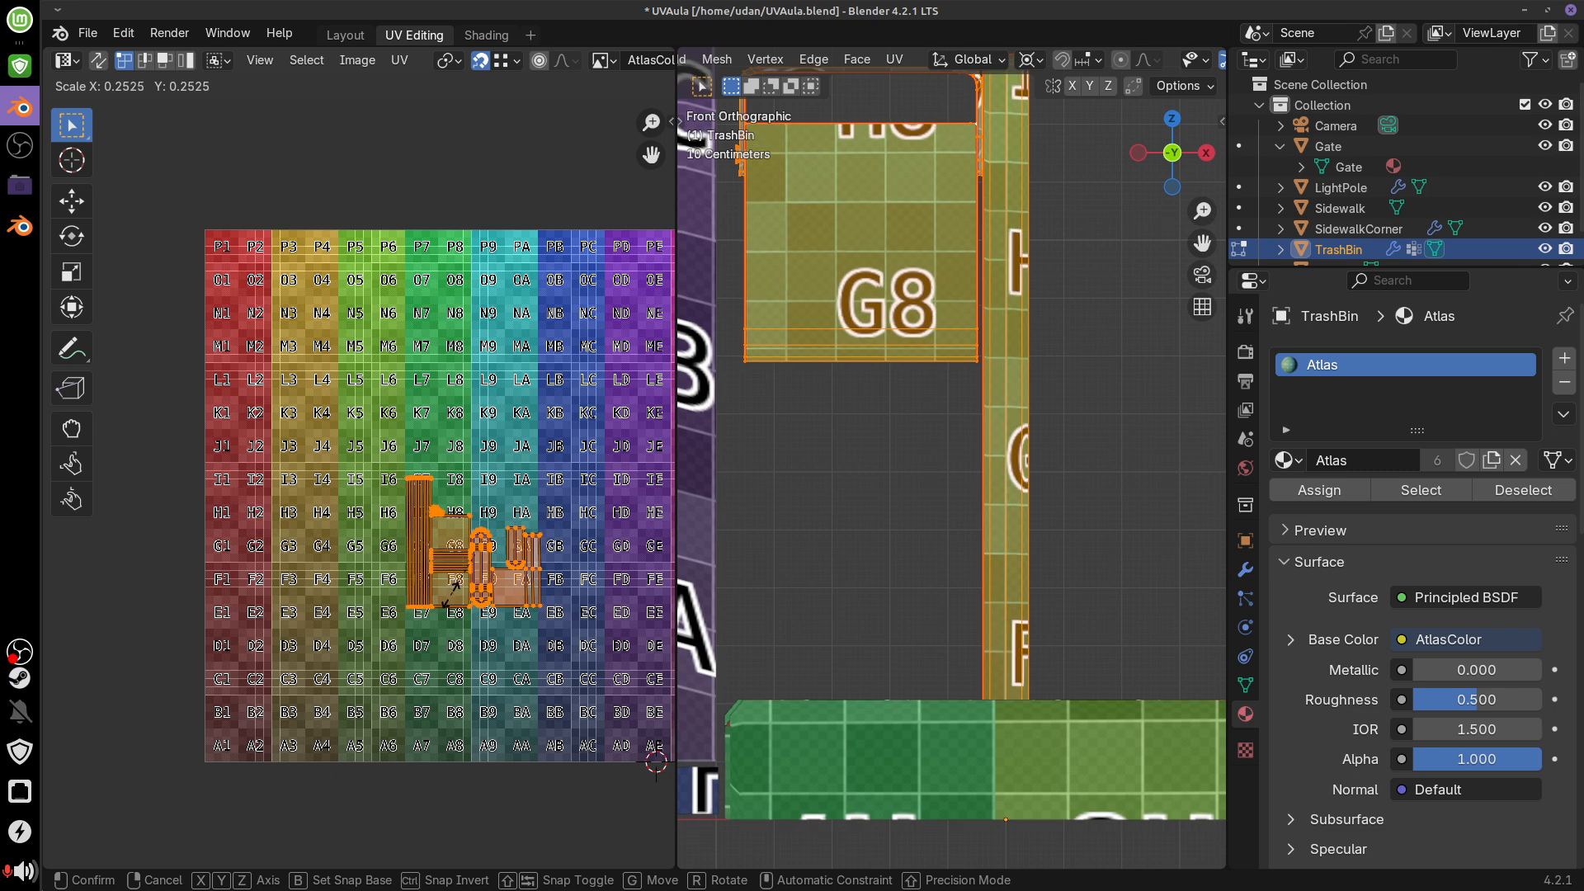
pyautogui.click(477, 591)
pyautogui.moveTo(493, 588); pyautogui.dragTo(511, 626, button='middle')
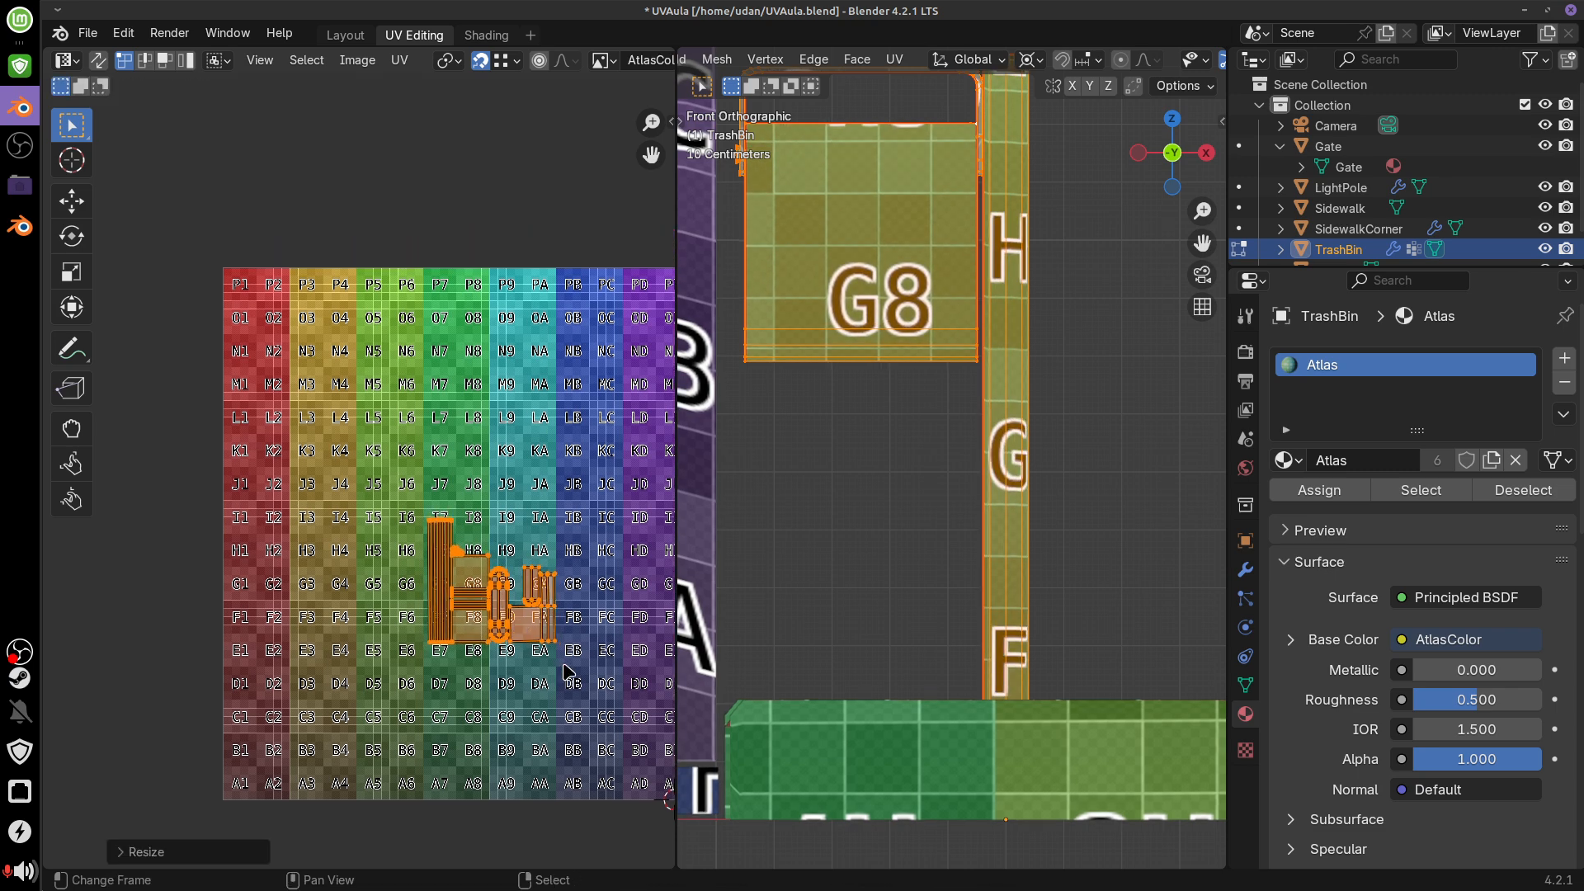
pyautogui.press('s')
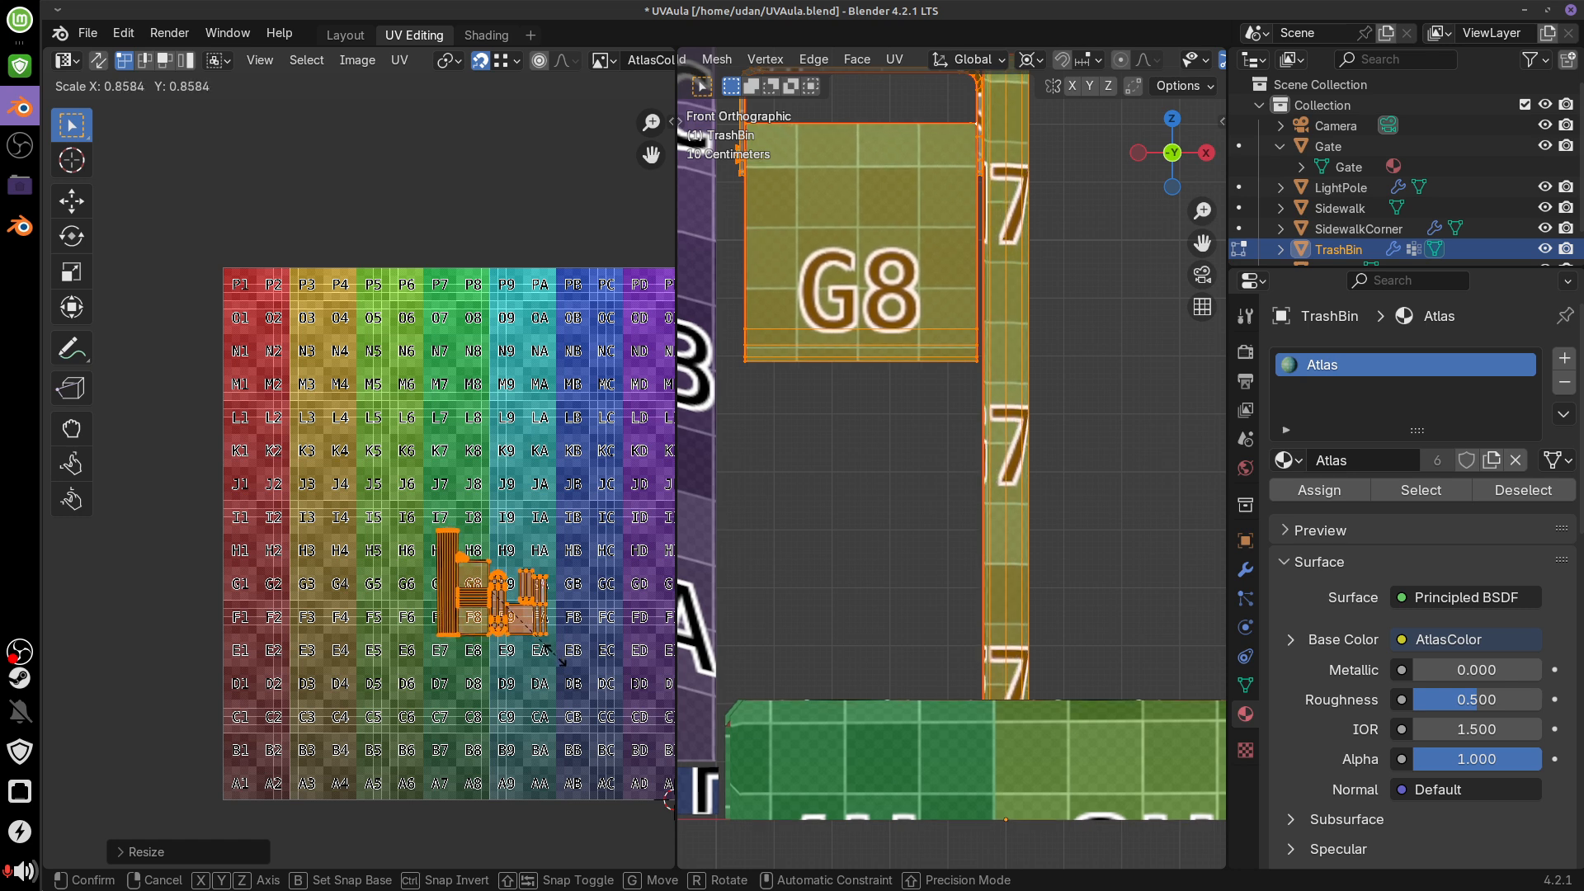
pyautogui.click(560, 663)
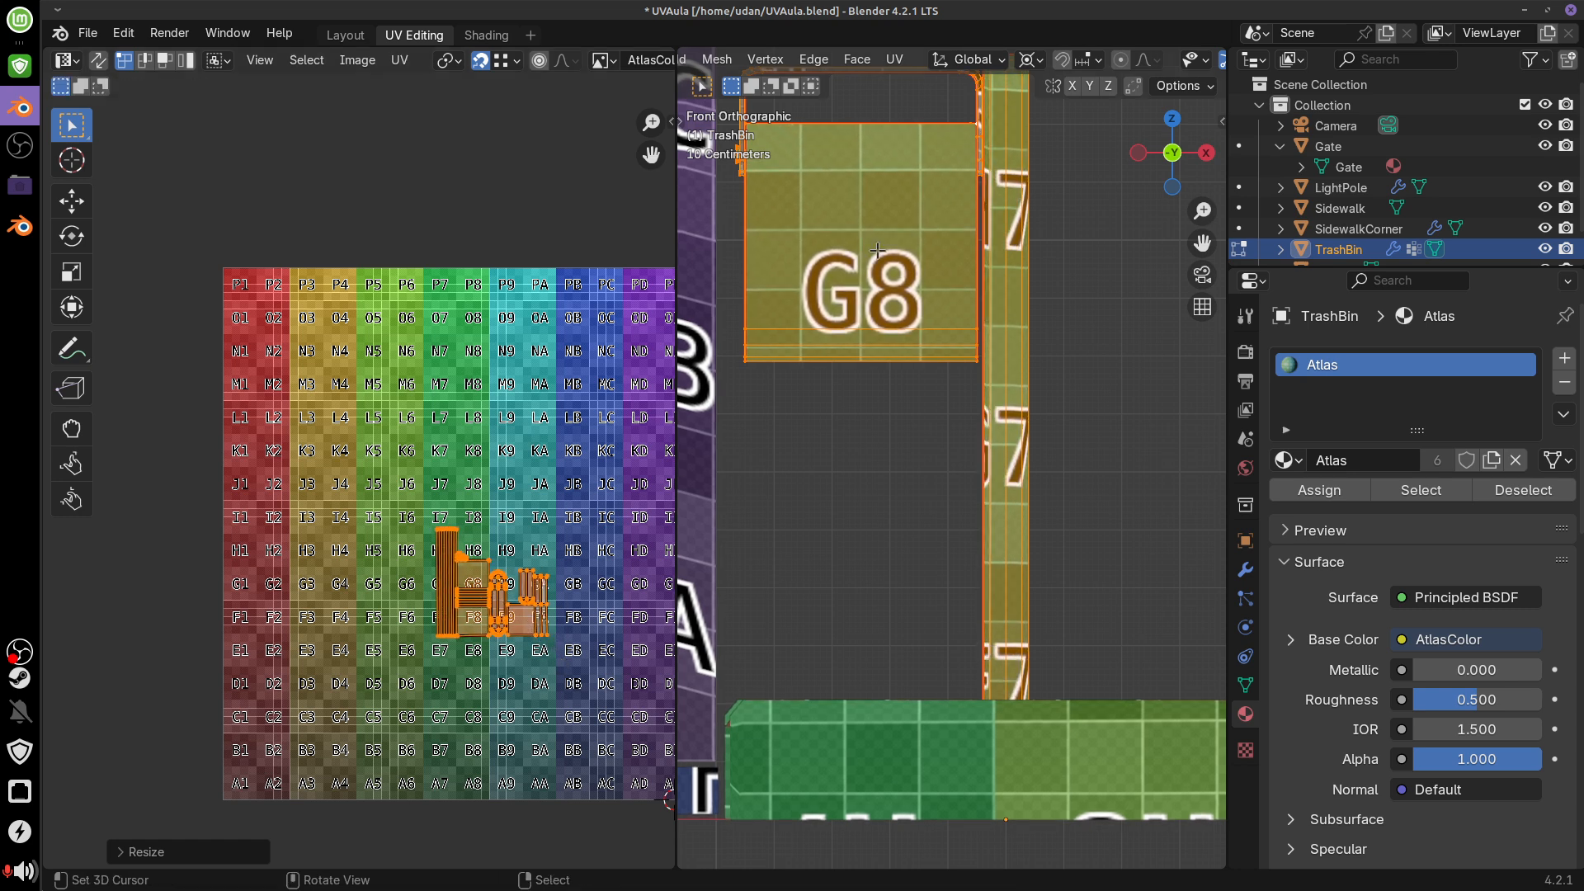
# Move all the TrashBin UV islands off the atlas texture, placing them just above its upper-right part
pyautogui.press('g')
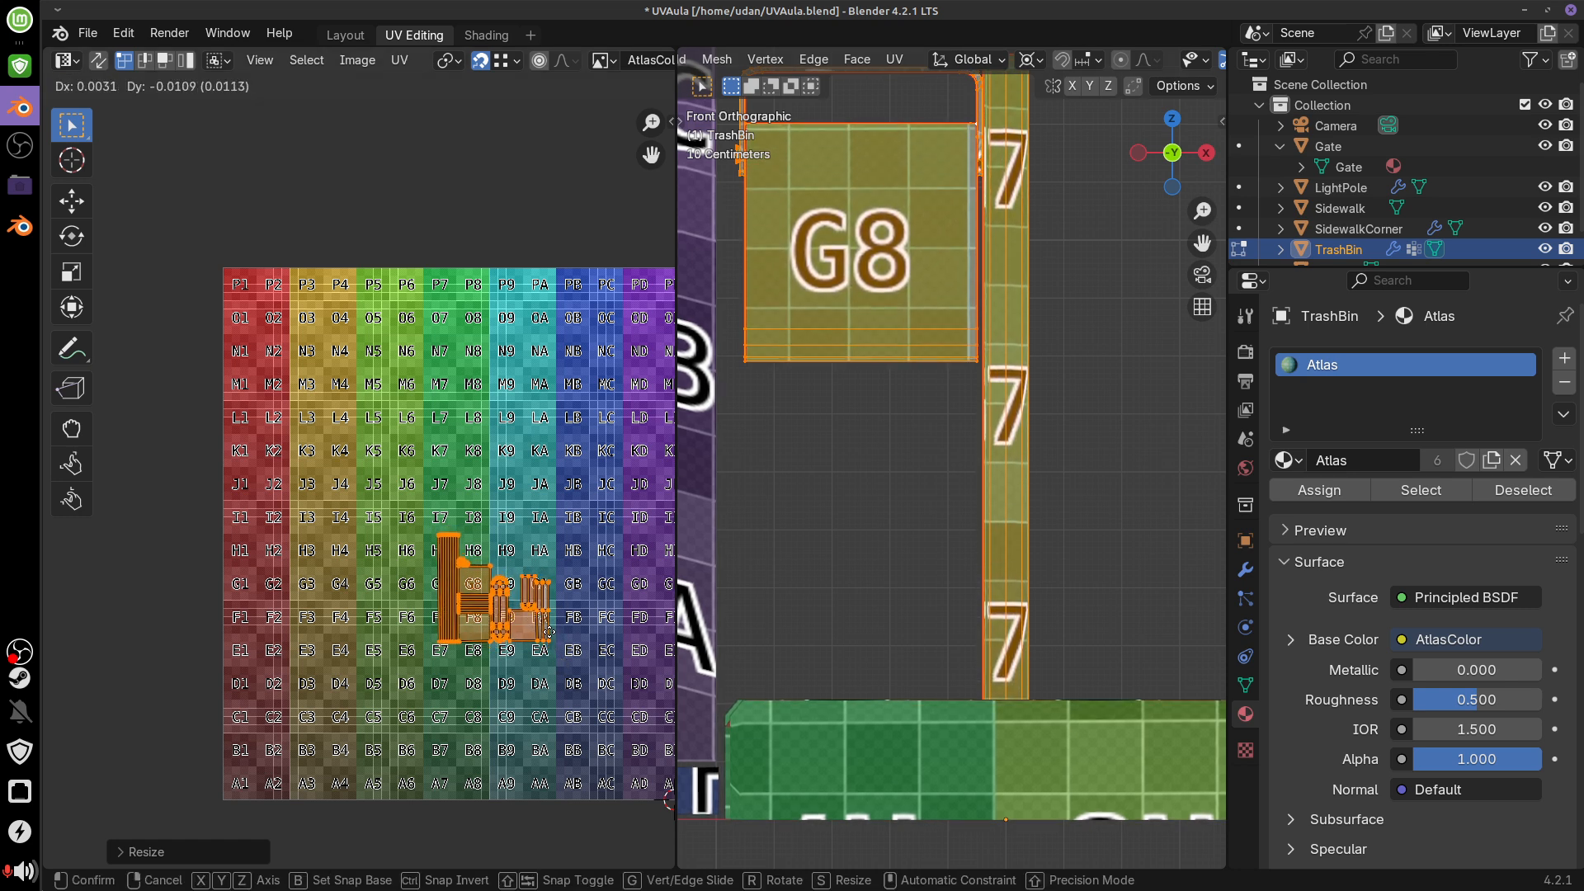
pyautogui.click(548, 647)
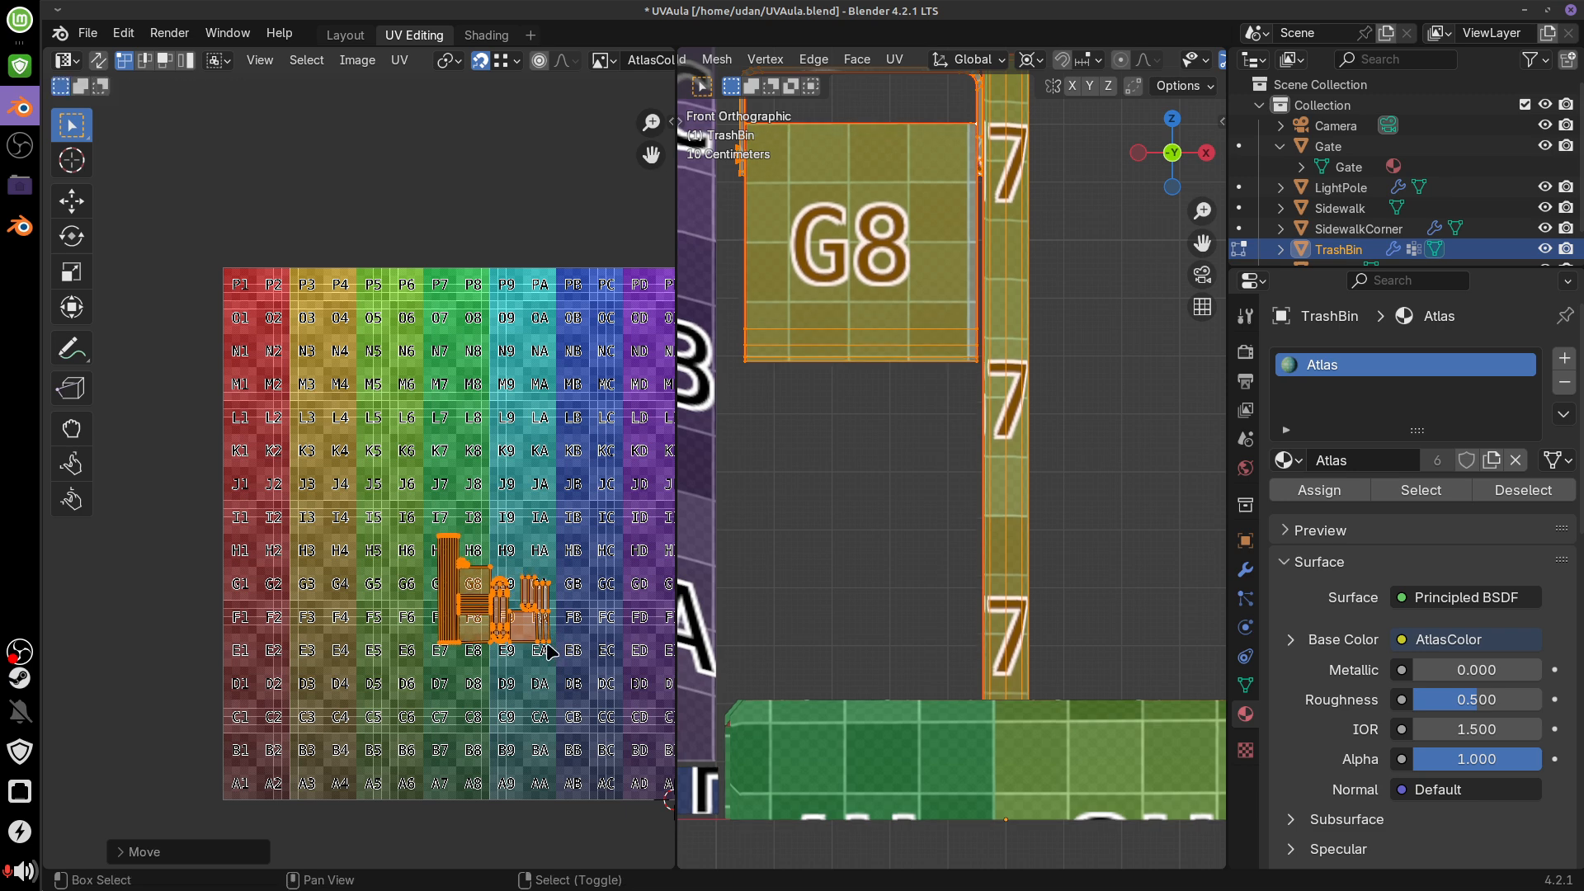
pyautogui.moveTo(533, 626); pyautogui.dragTo(511, 642, button='middle')
pyautogui.press('g')
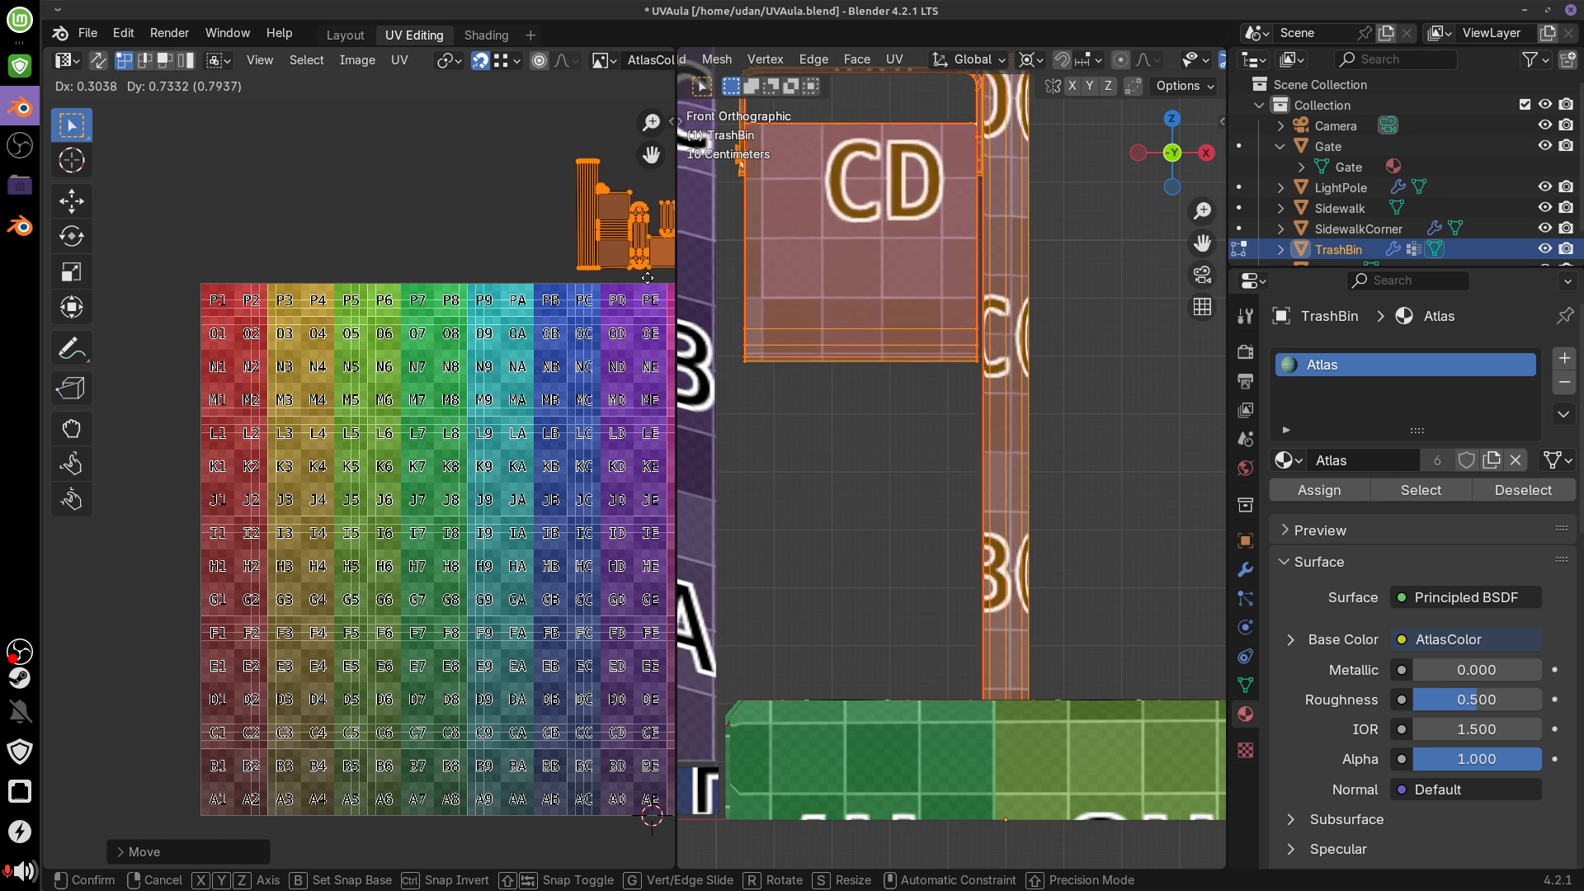
pyautogui.click(627, 283)
pyautogui.moveTo(635, 527); pyautogui.dragTo(489, 569, button='middle')
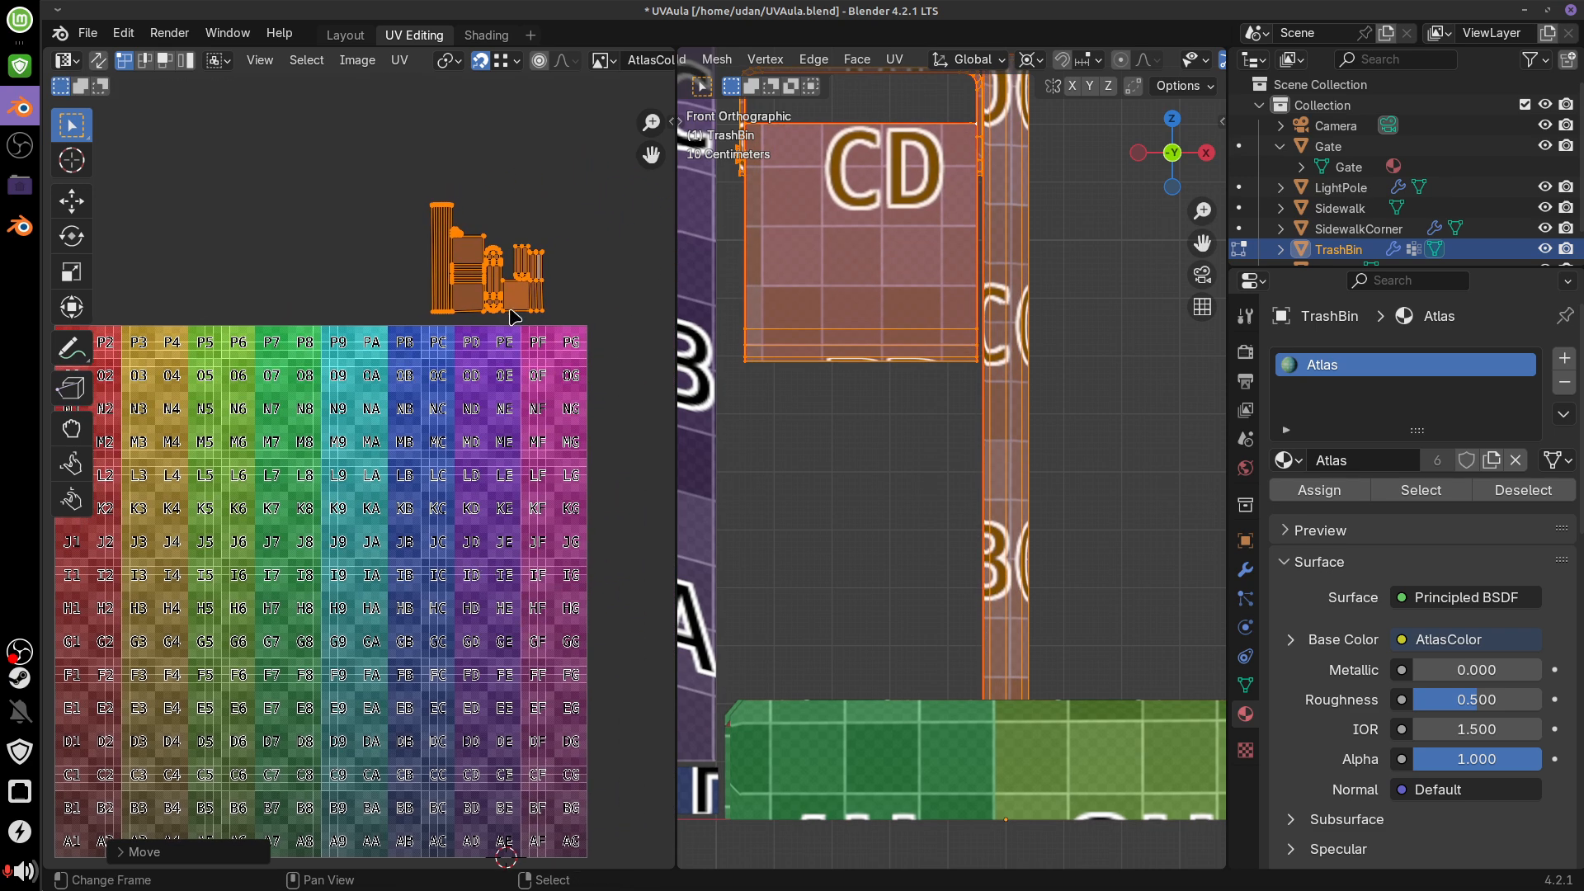
pyautogui.press('g')
pyautogui.click(561, 319)
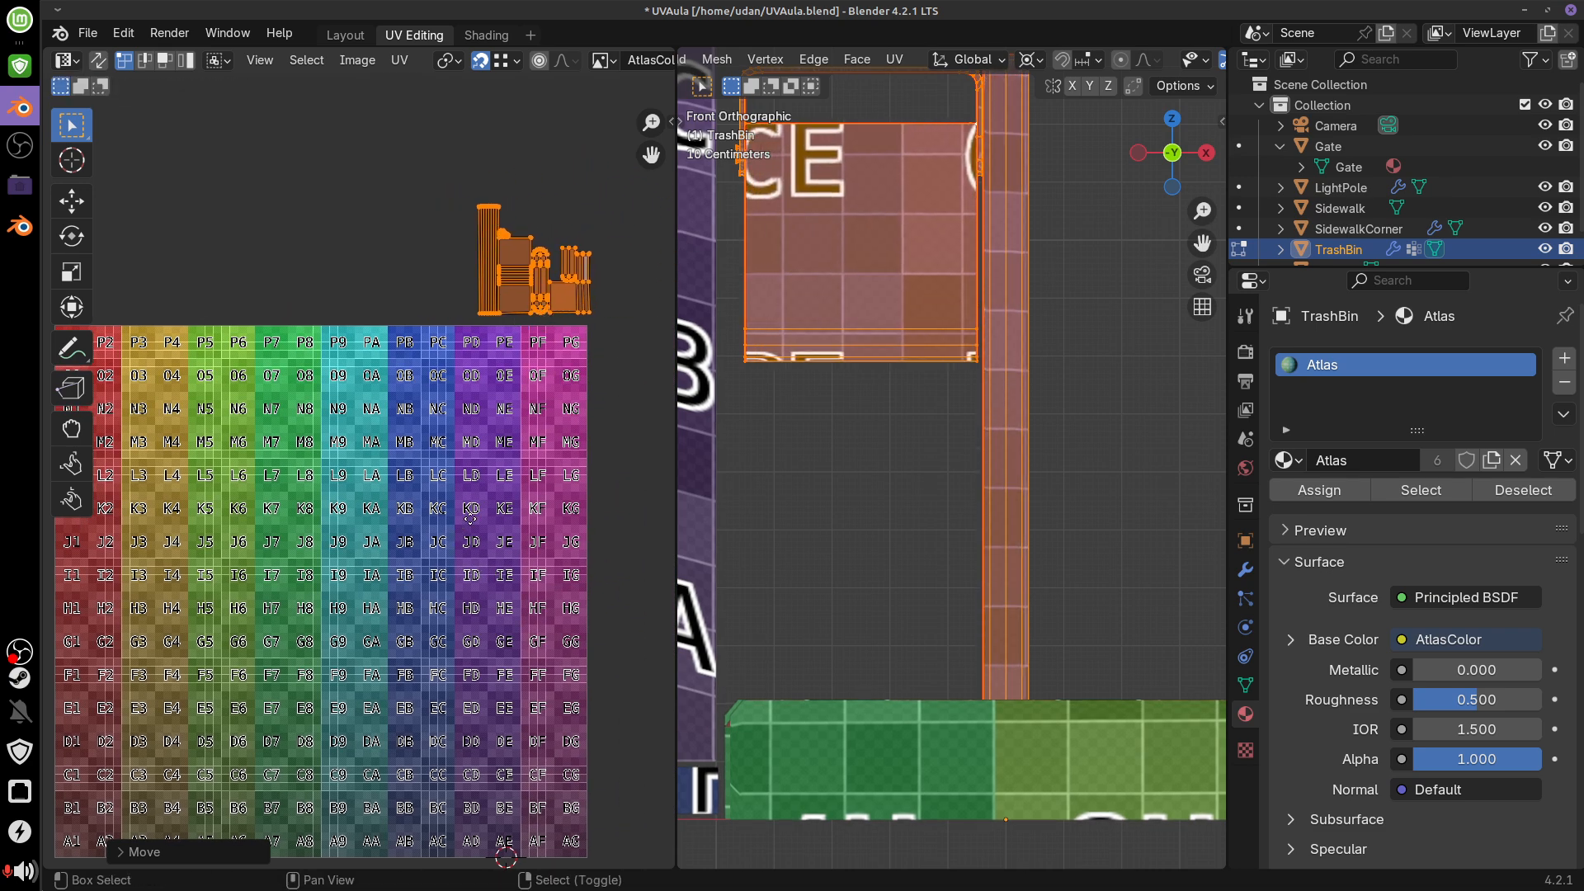
# Return to object mode, select the LightPole and move it -4.6 m along X
pyautogui.moveTo(470, 518); pyautogui.dragTo(582, 533, button='middle')
pyautogui.scroll(-3, 567, 518)
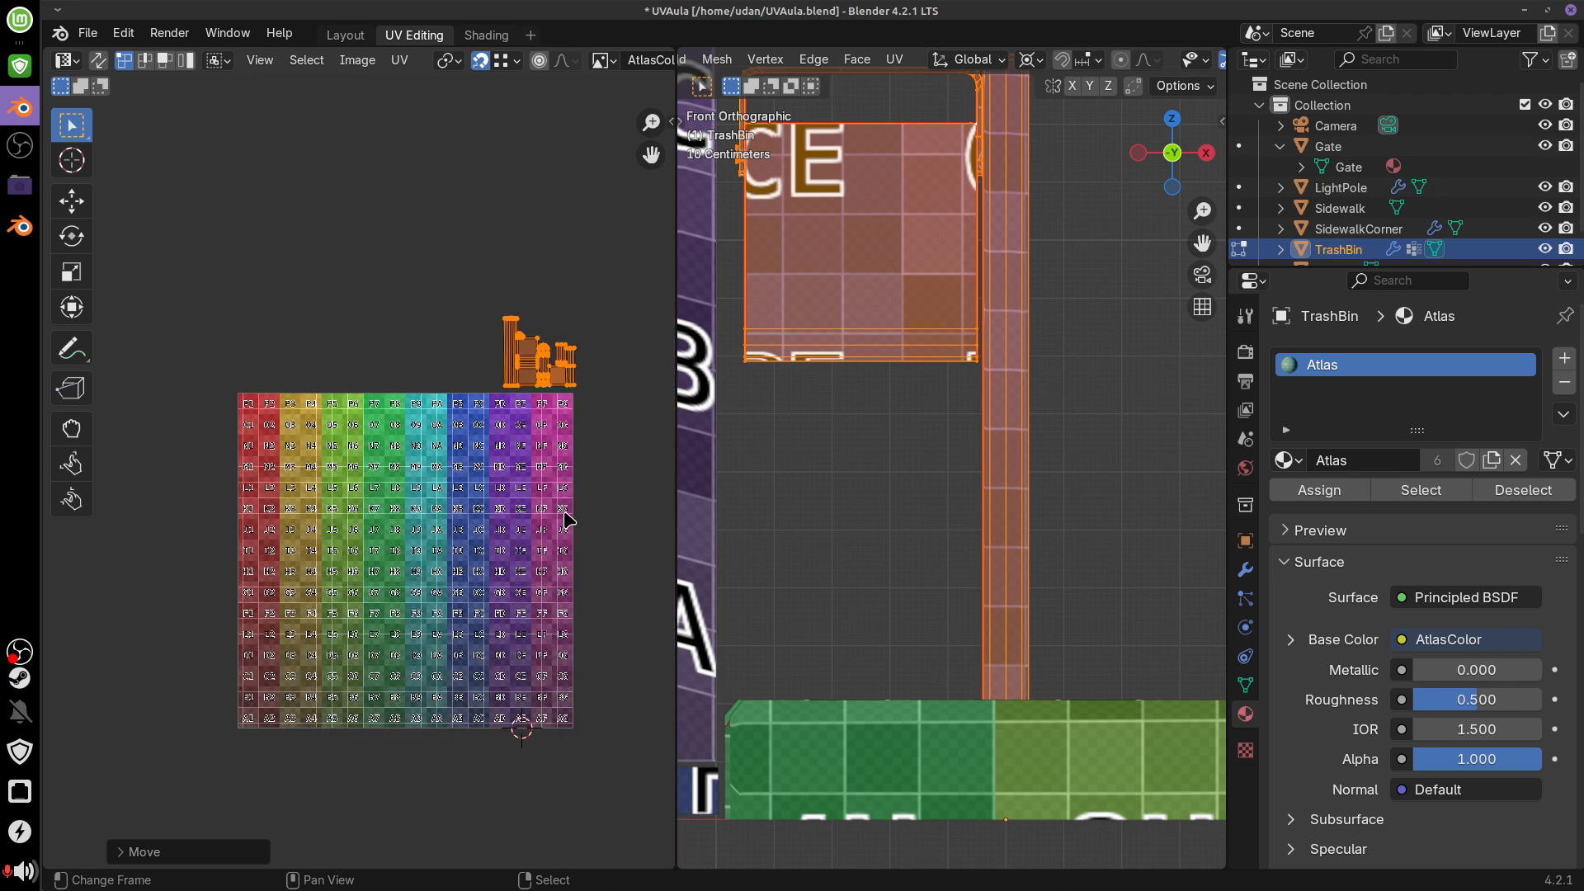
pyautogui.scroll(-10, 1103, 588)
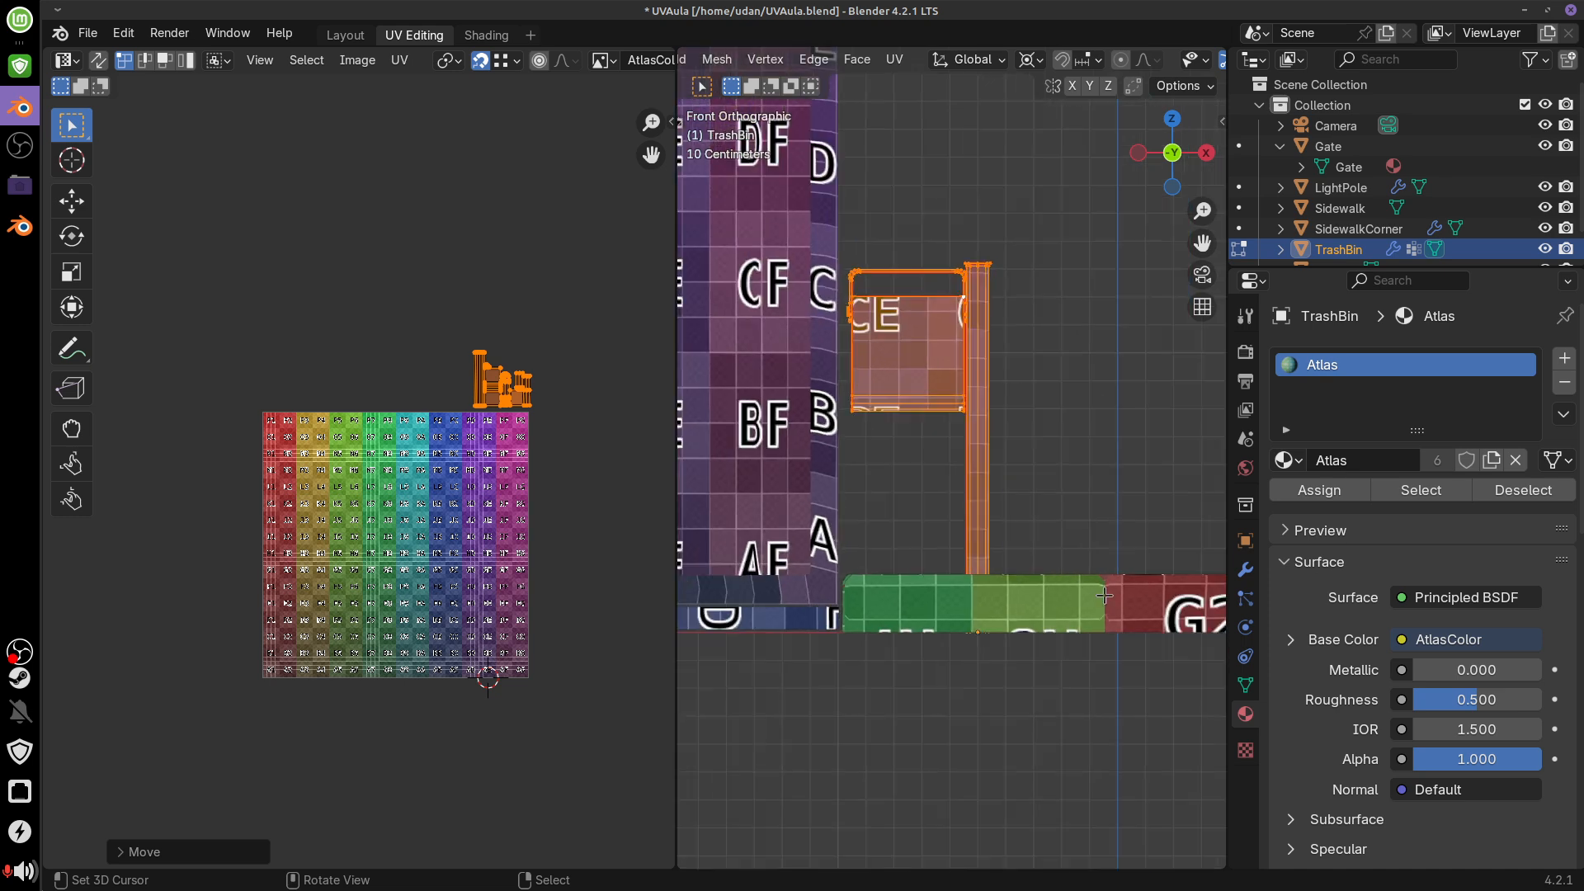
pyautogui.keyDown('shift'); pyautogui.moveTo(1156, 586); pyautogui.dragTo(822, 625, button='middle'); pyautogui.keyUp('shift')
pyautogui.rightClick(1098, 466)
pyautogui.press('Tab')
pyautogui.rightClick(1099, 475)
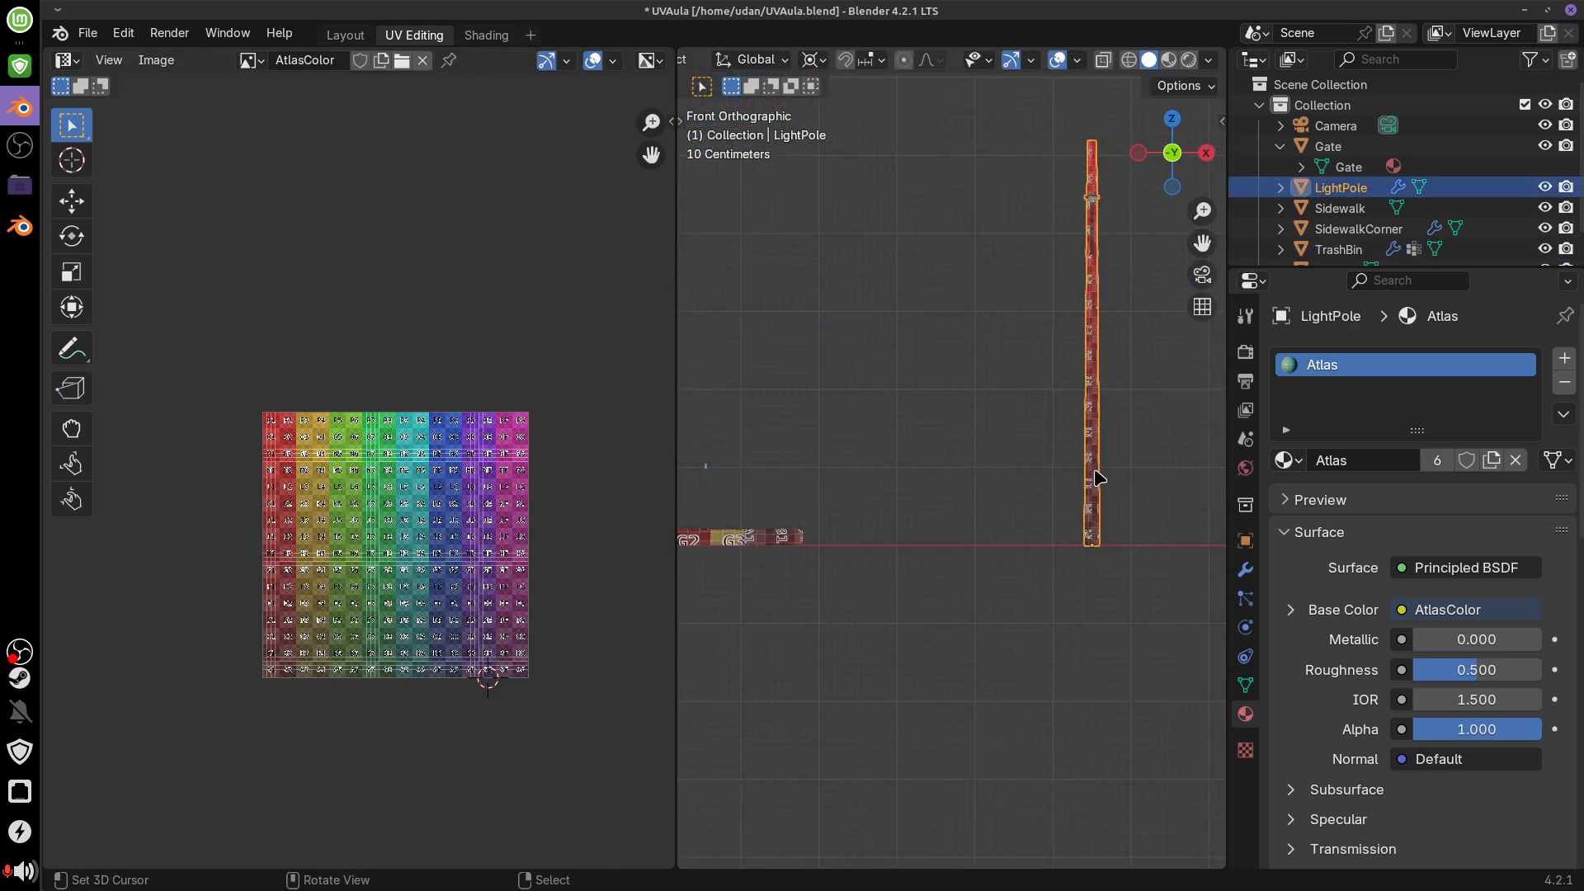
pyautogui.press('g')
pyautogui.press('x')
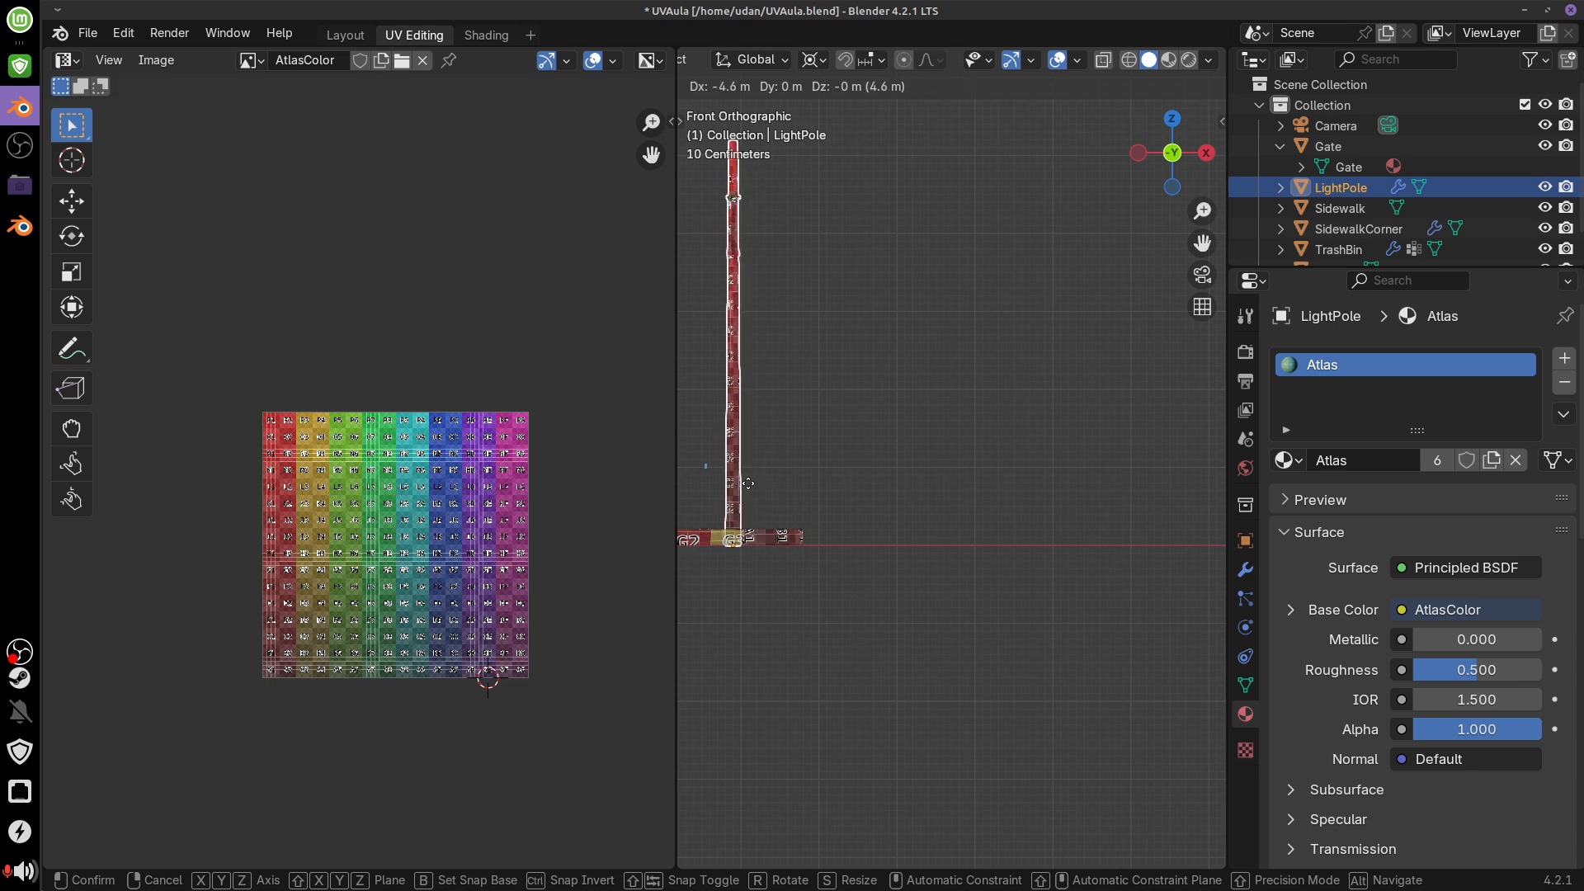
pyautogui.click(754, 495)
# Move the LightPole another -1.7 m along X so it stands between the purple pillar and the trash bin's post
pyautogui.keyDown('shift'); pyautogui.moveTo(754, 495); pyautogui.dragTo(1139, 525, button='middle'); pyautogui.keyUp('shift')
pyautogui.press('g')
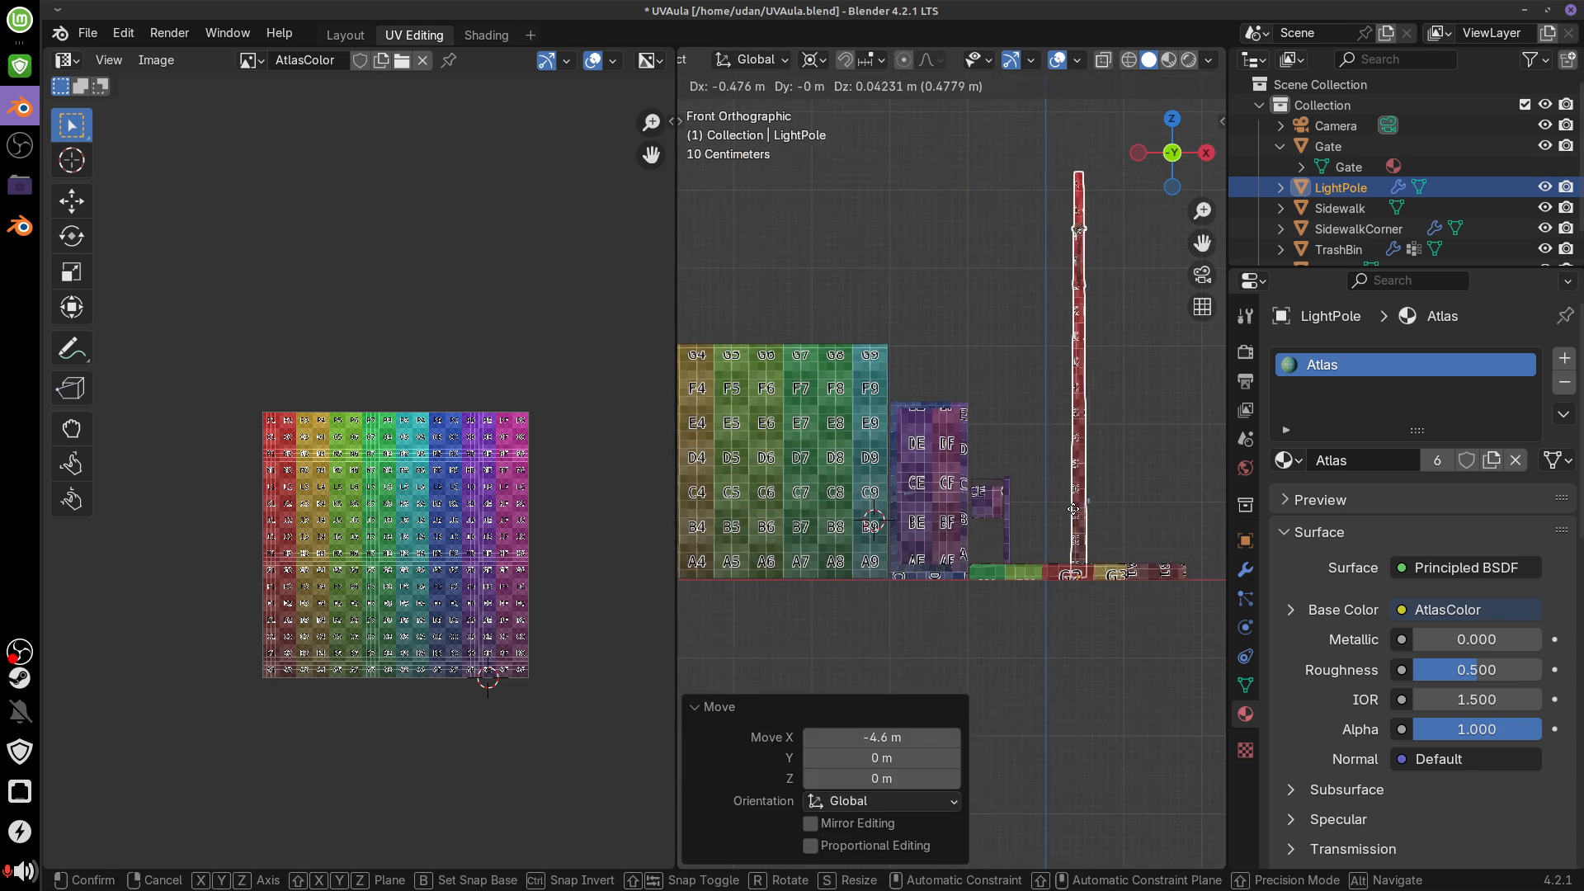
pyautogui.click(999, 517)
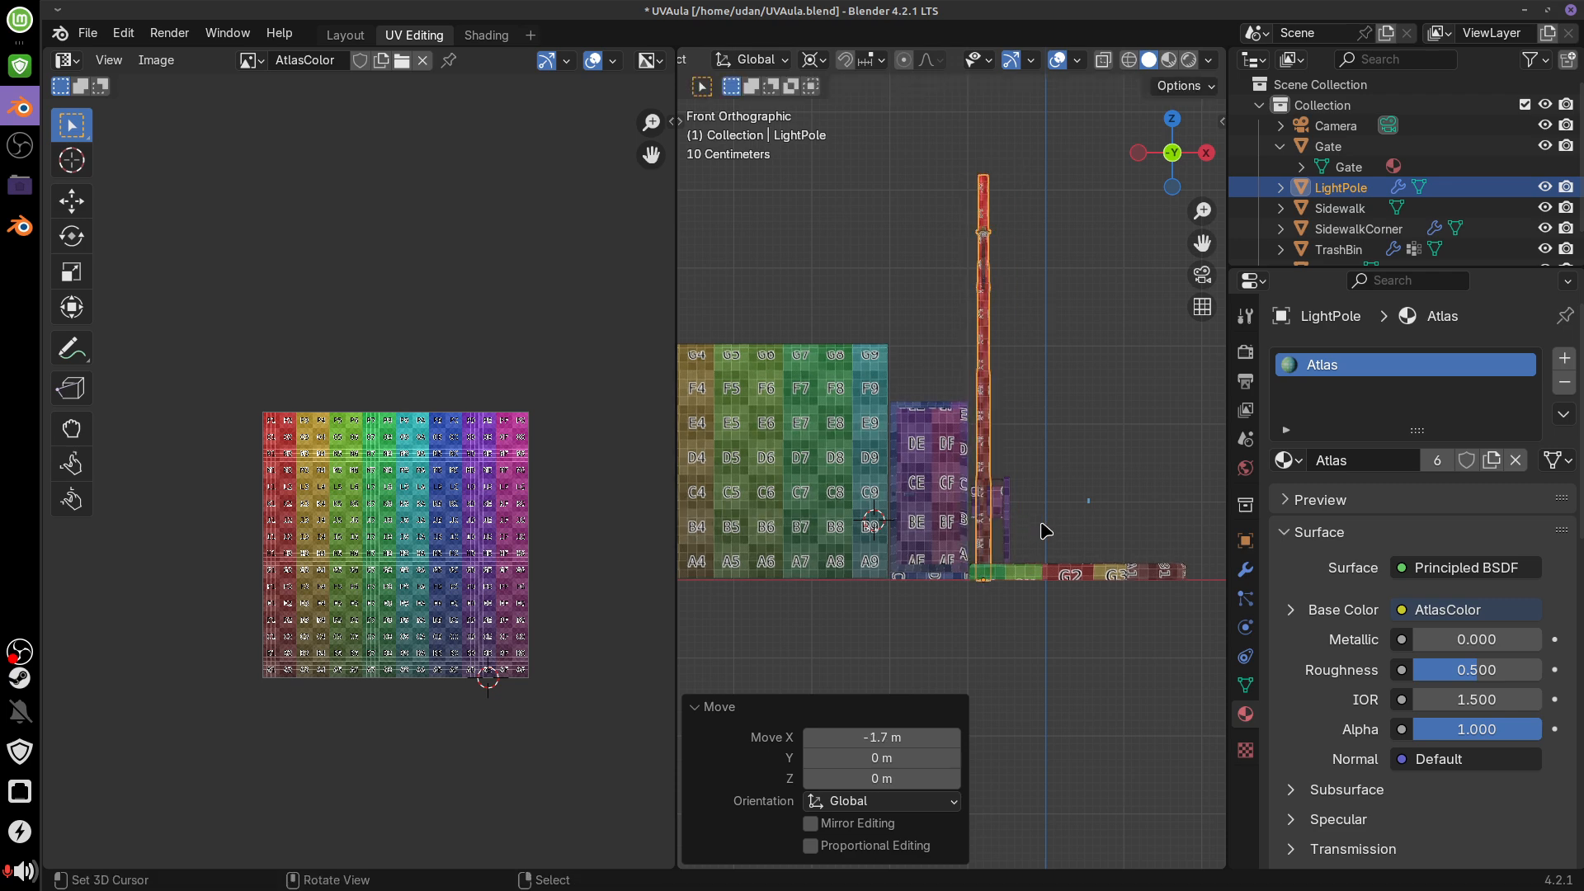
# In edit mode, scale all the LightPole UV islands to 0.7 to match the checker size of the neighbouring props
pyautogui.scroll(10, 1045, 530)
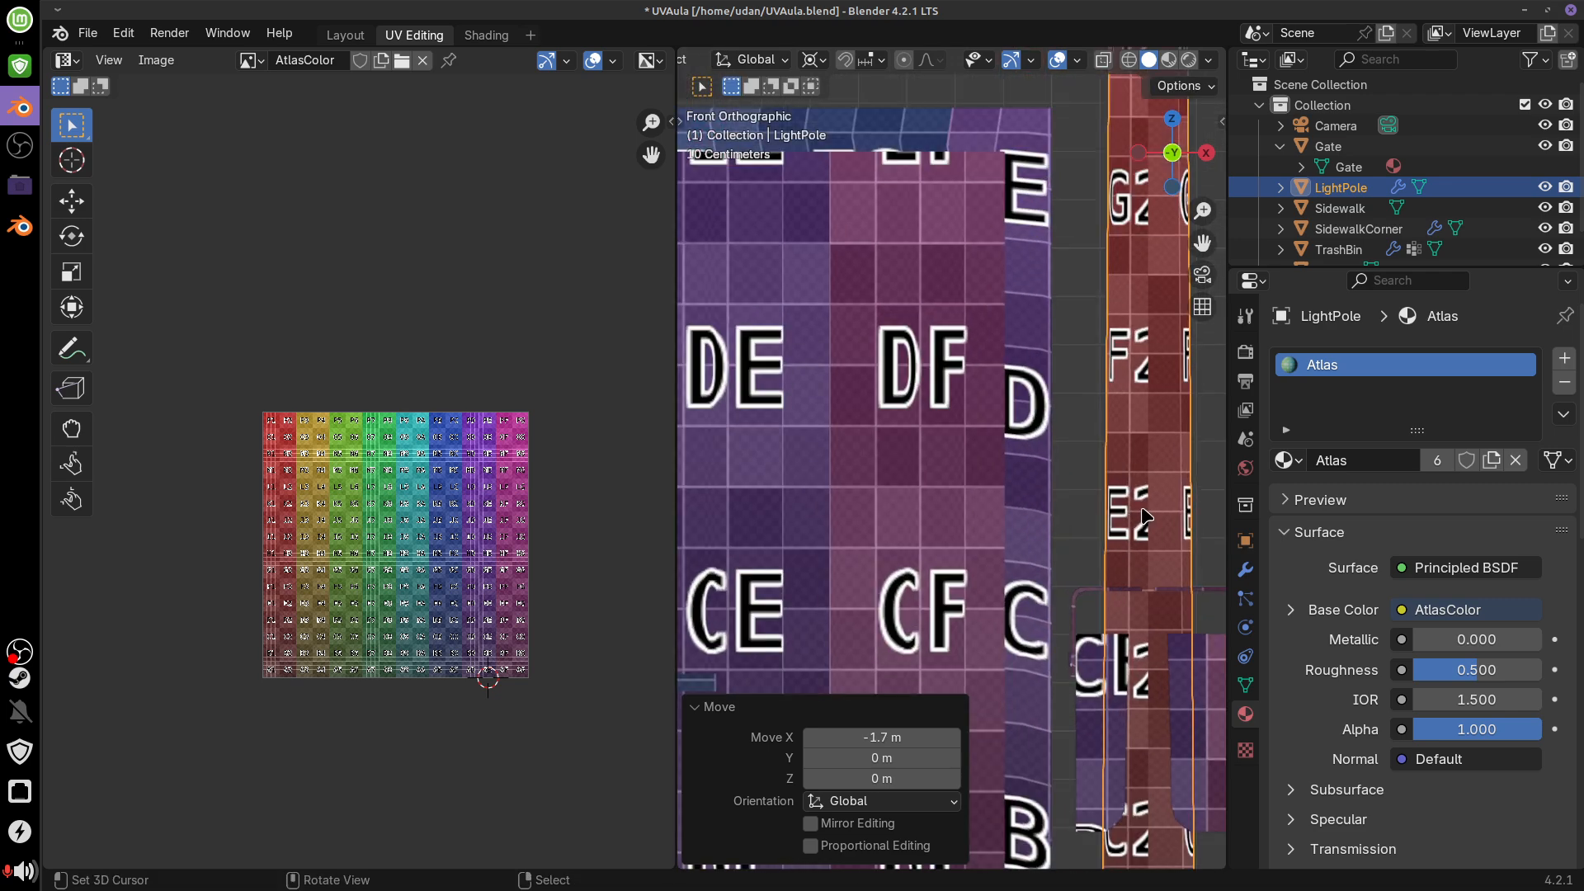
pyautogui.press('Tab')
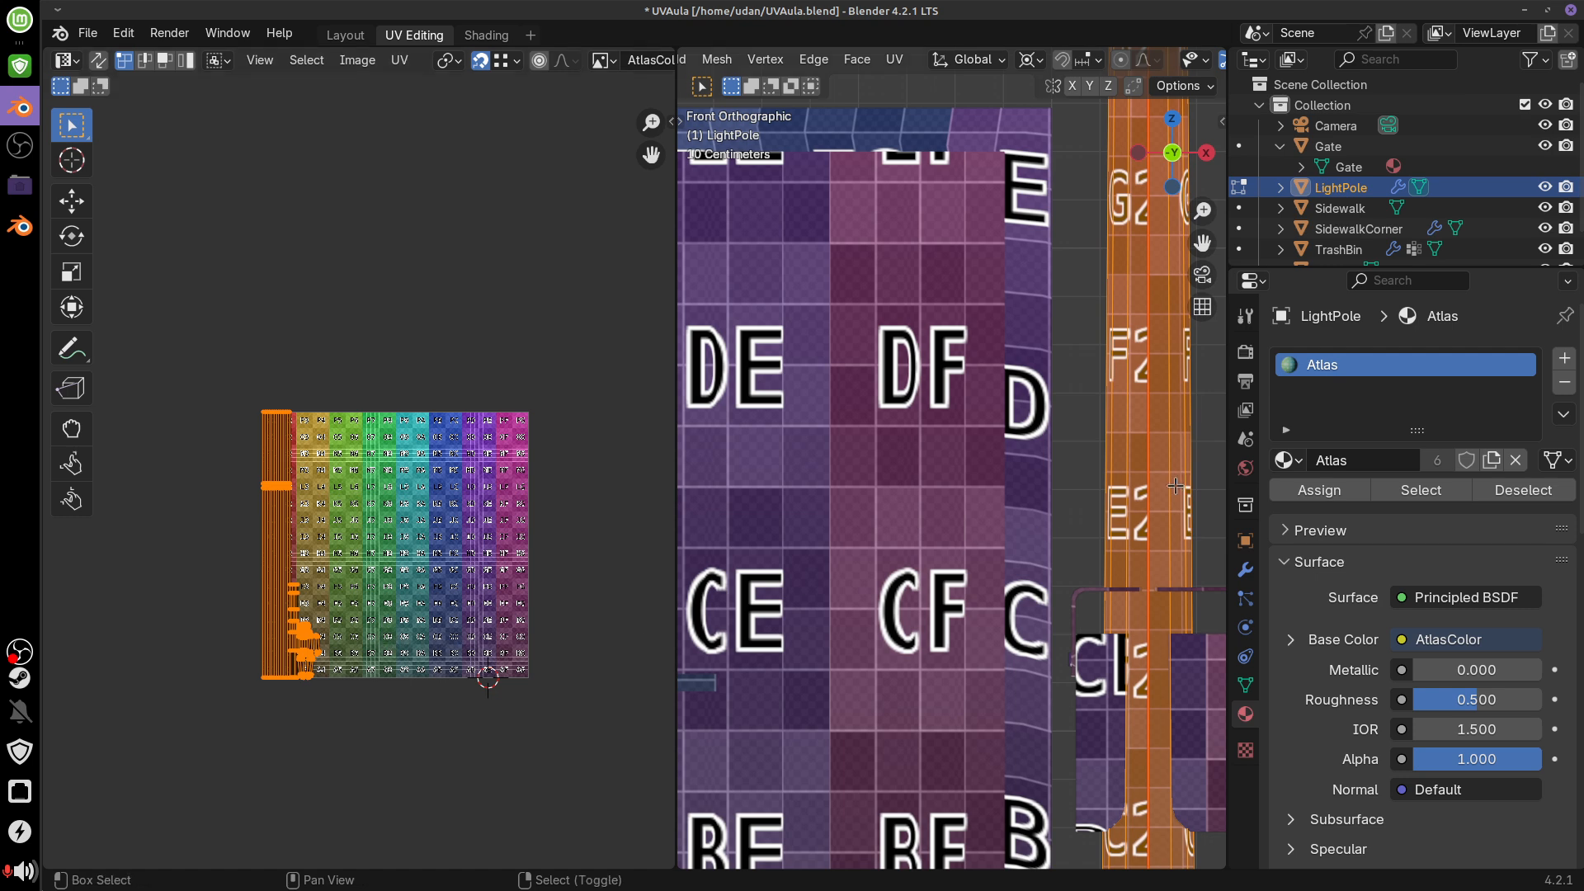
pyautogui.keyDown('shift'); pyautogui.moveTo(1176, 485); pyautogui.dragTo(997, 455, button='middle'); pyautogui.keyUp('shift')
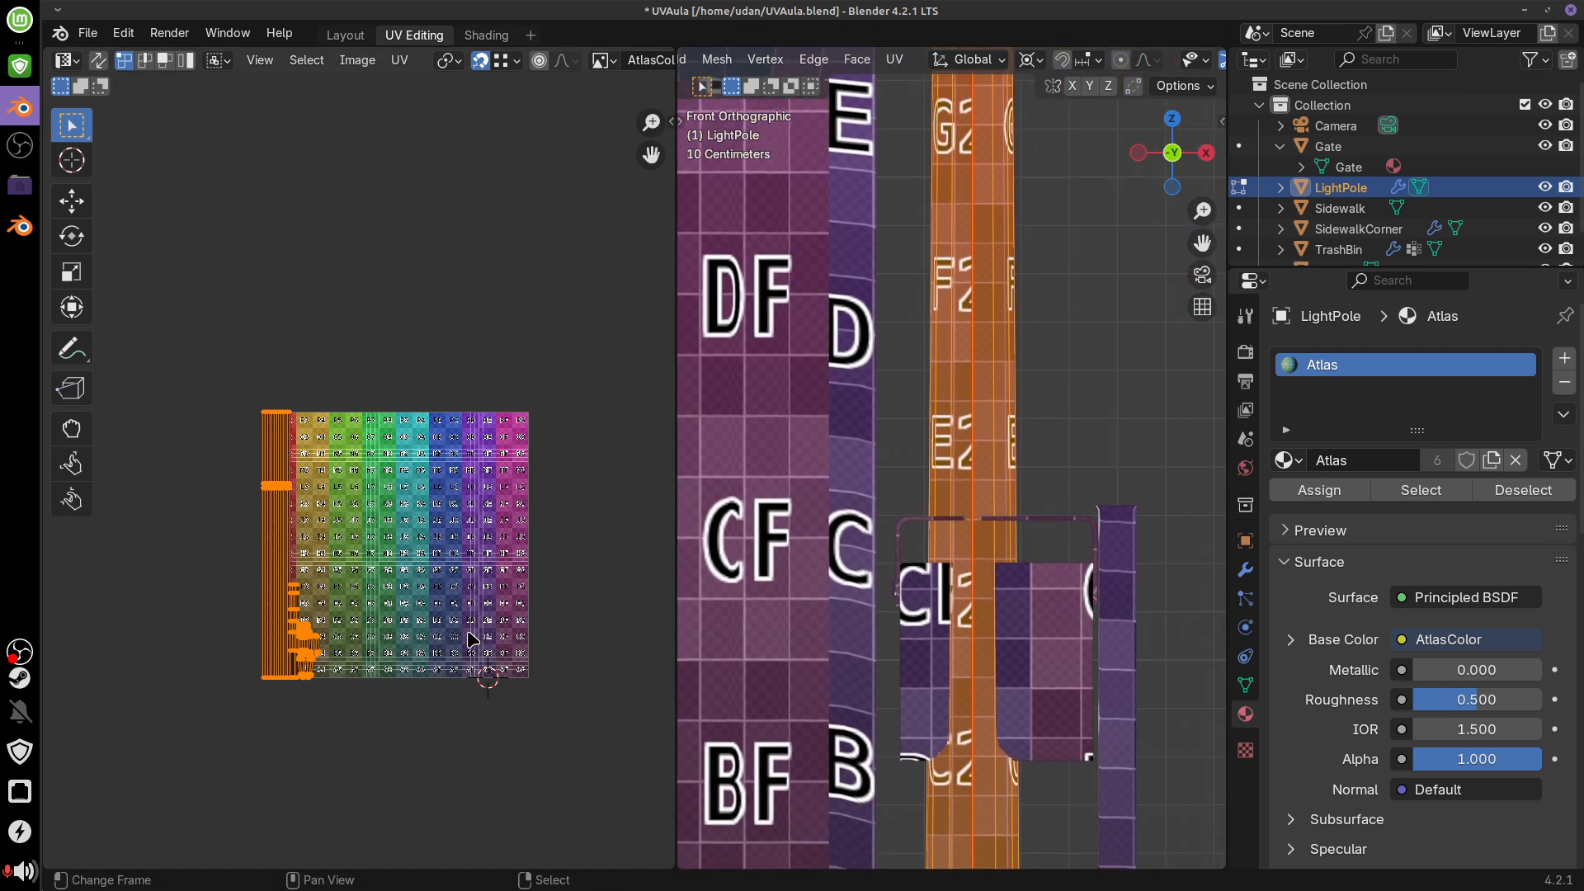
pyautogui.press('s')
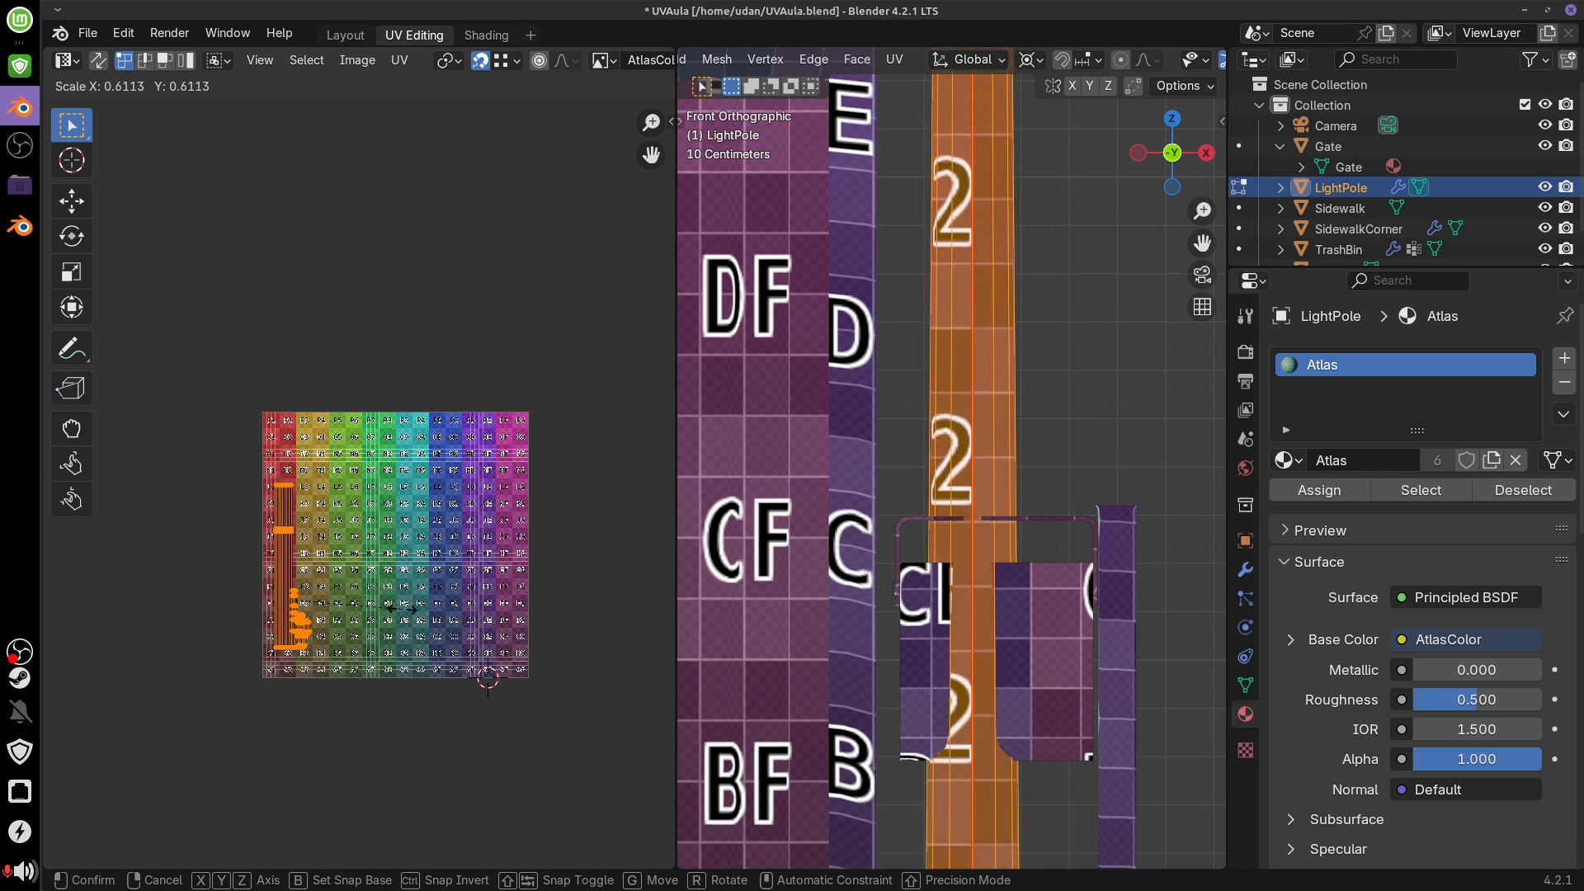
pyautogui.click(403, 609)
pyautogui.scroll(3, 972, 413)
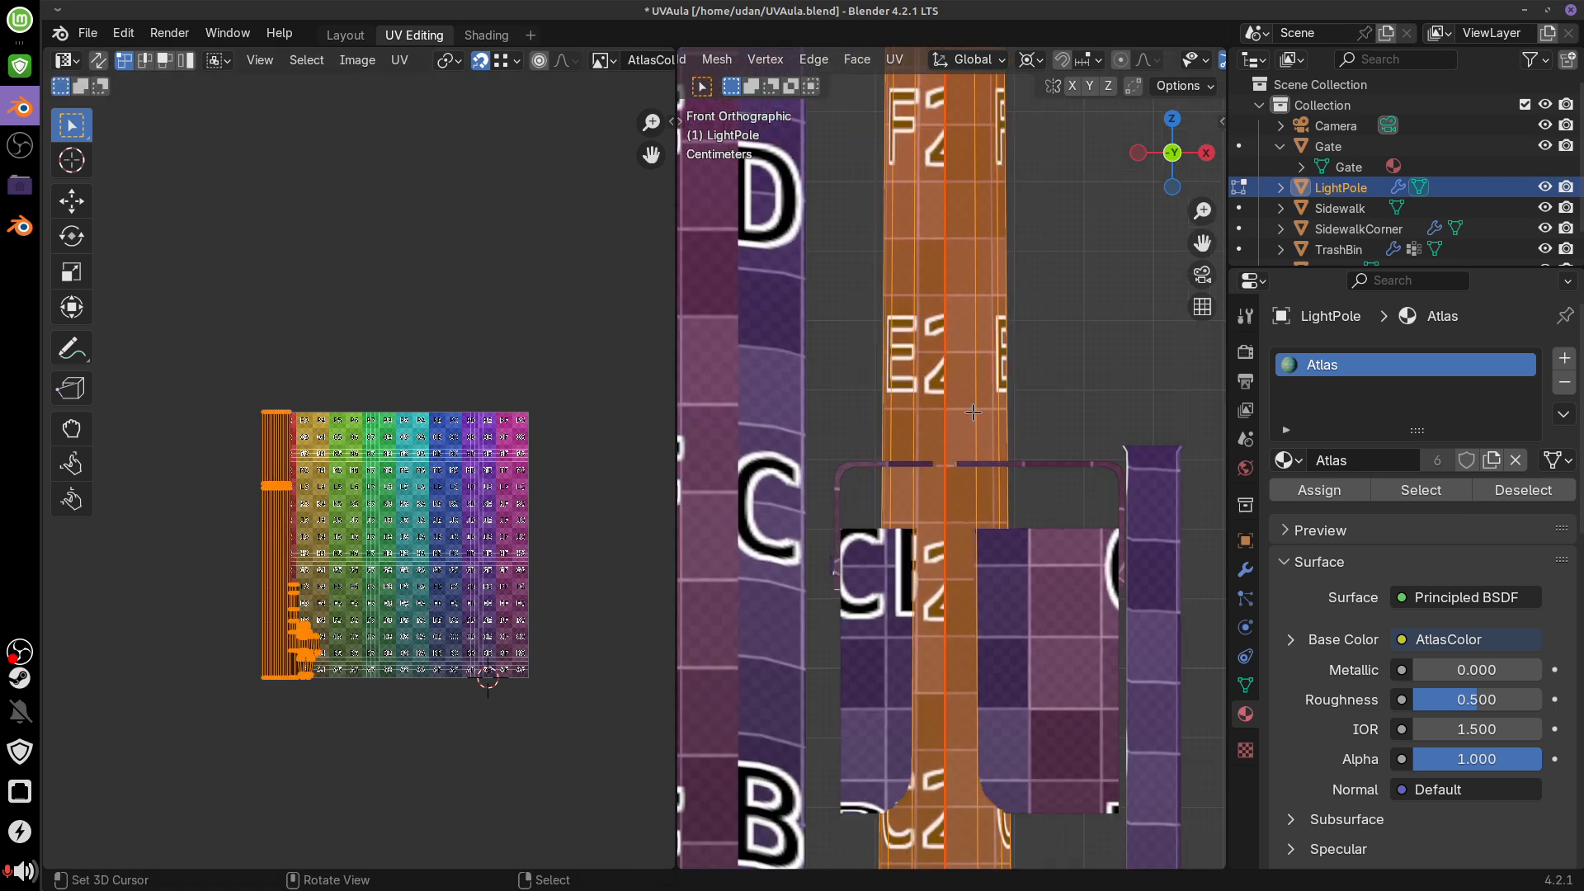
pyautogui.scroll(1, 947, 474)
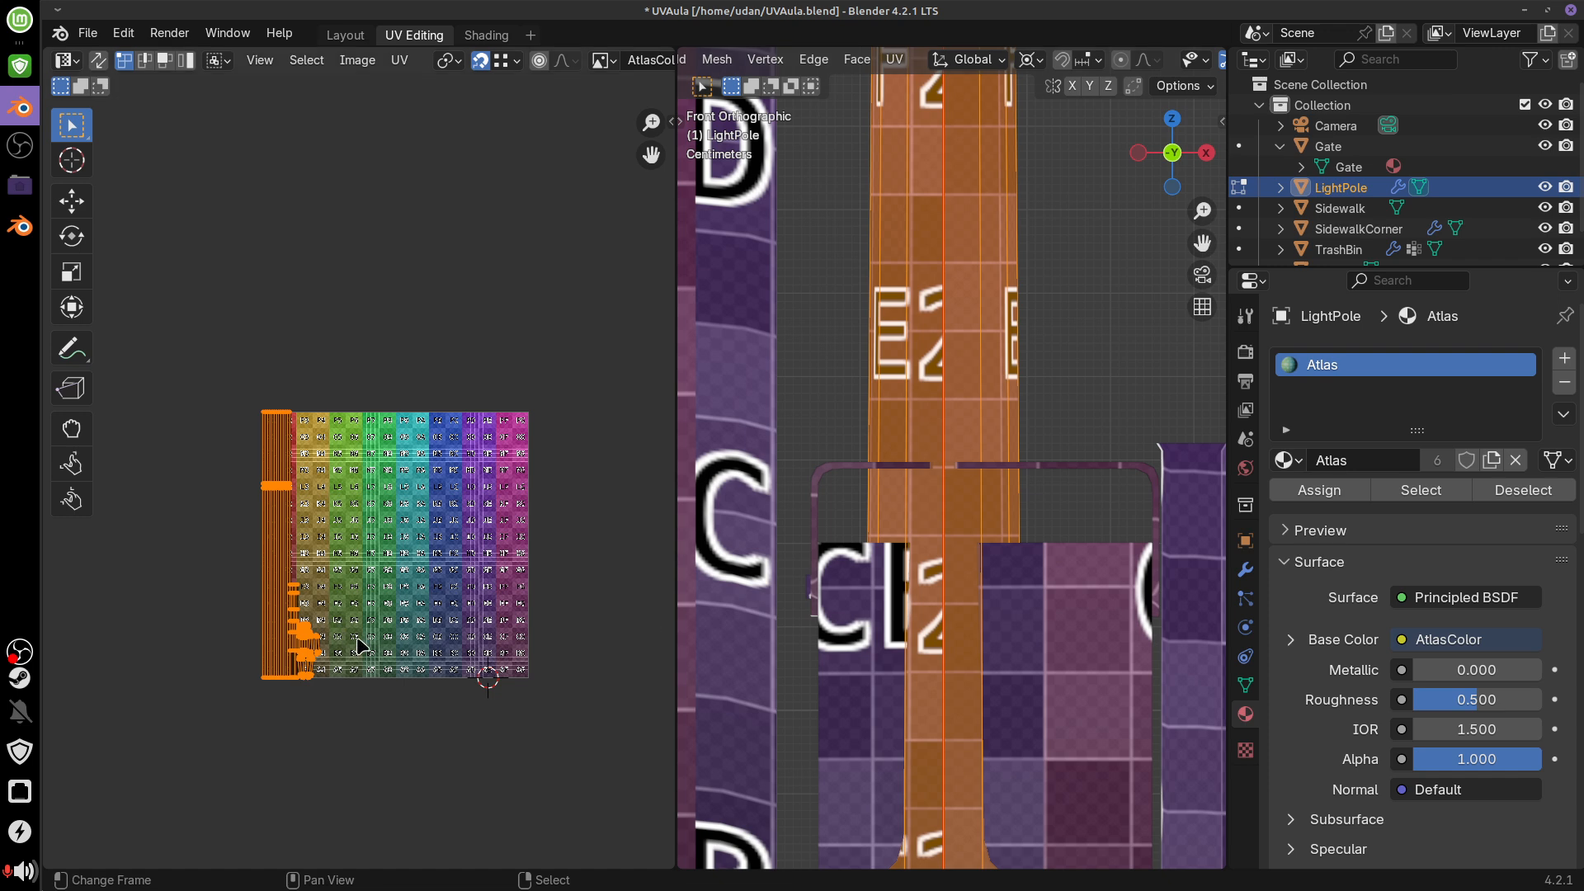
pyautogui.press('s')
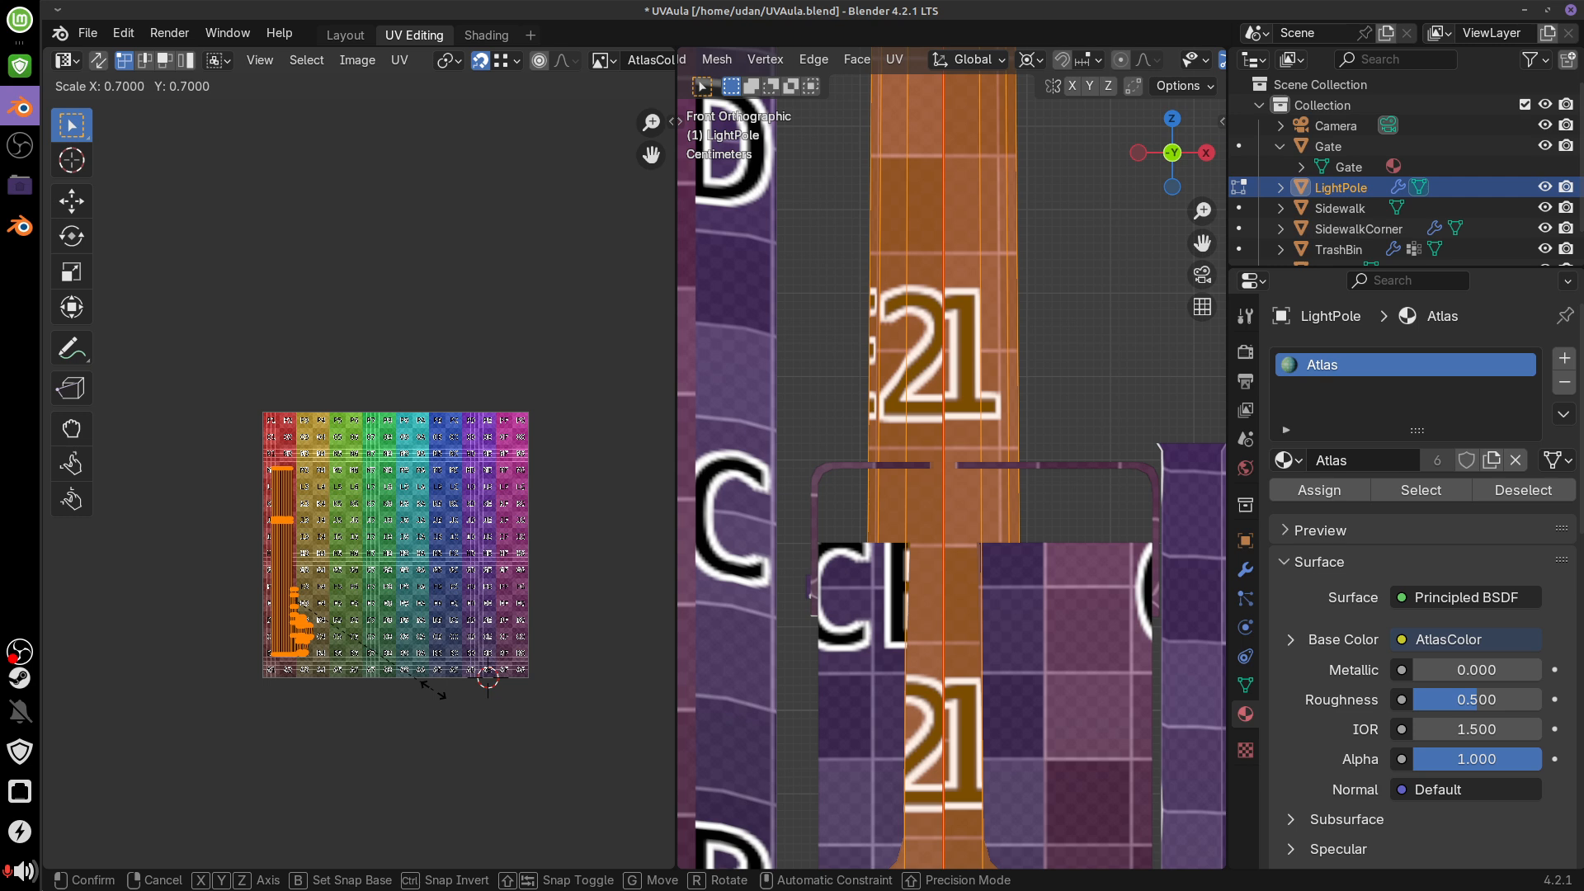
pyautogui.click(433, 689)
# Move all the LightPole UV islands off the atlas texture, just beyond its right edge, and return to object mode
pyautogui.press('g')
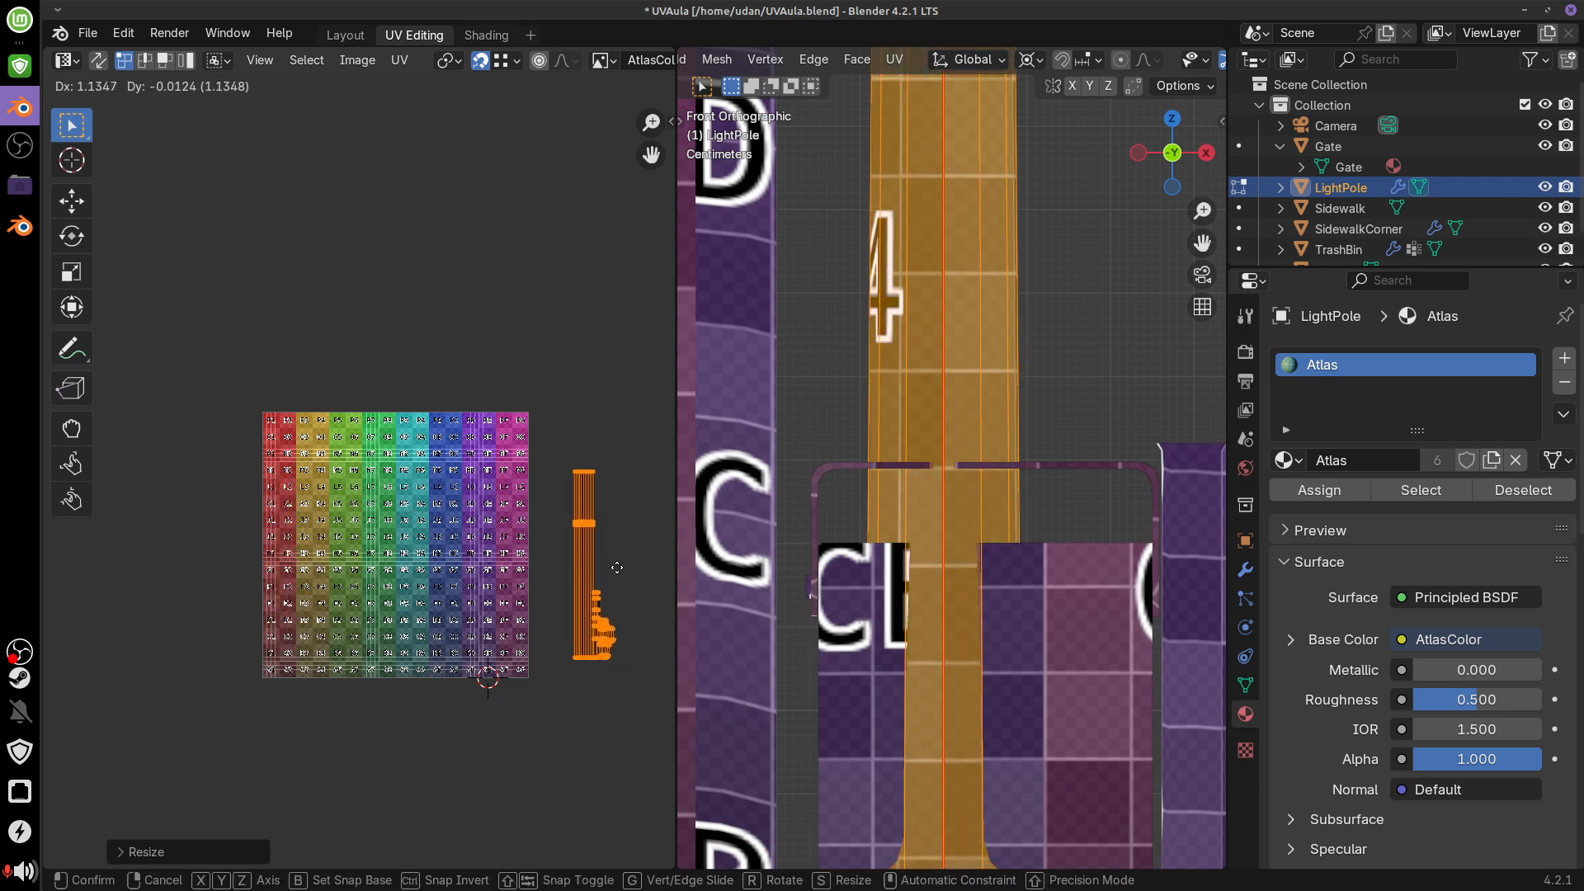
pyautogui.click(604, 571)
pyautogui.scroll(-3, 1099, 582)
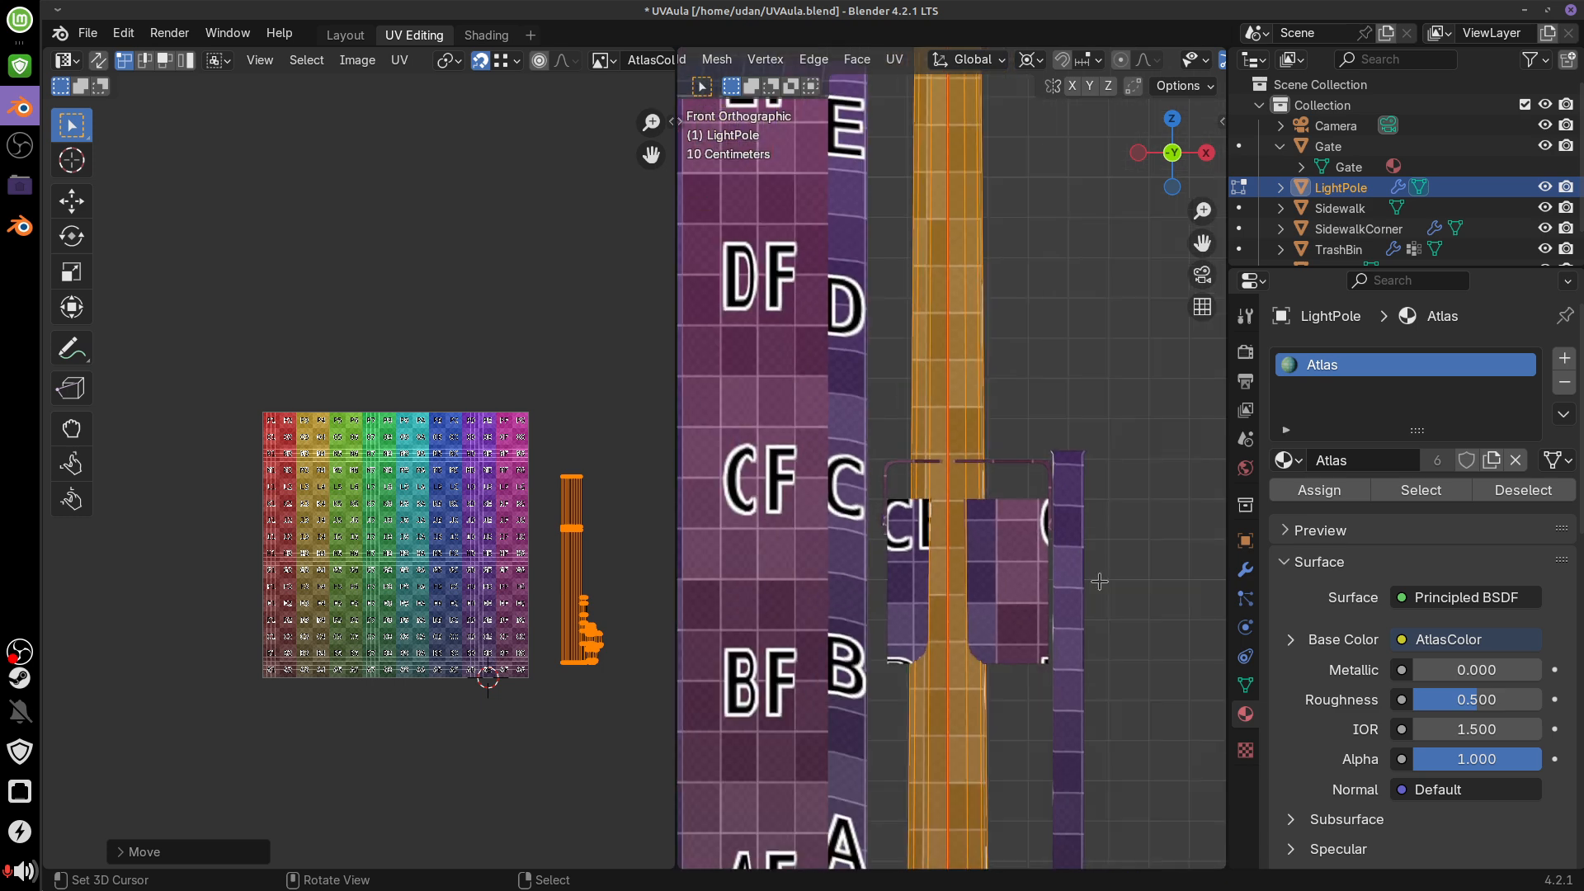
pyautogui.scroll(-8, 1099, 581)
pyautogui.press('Tab')
# Select the TrashBin and move it 2.4 m along X to the far end of the sidewalk
pyautogui.click(994, 551)
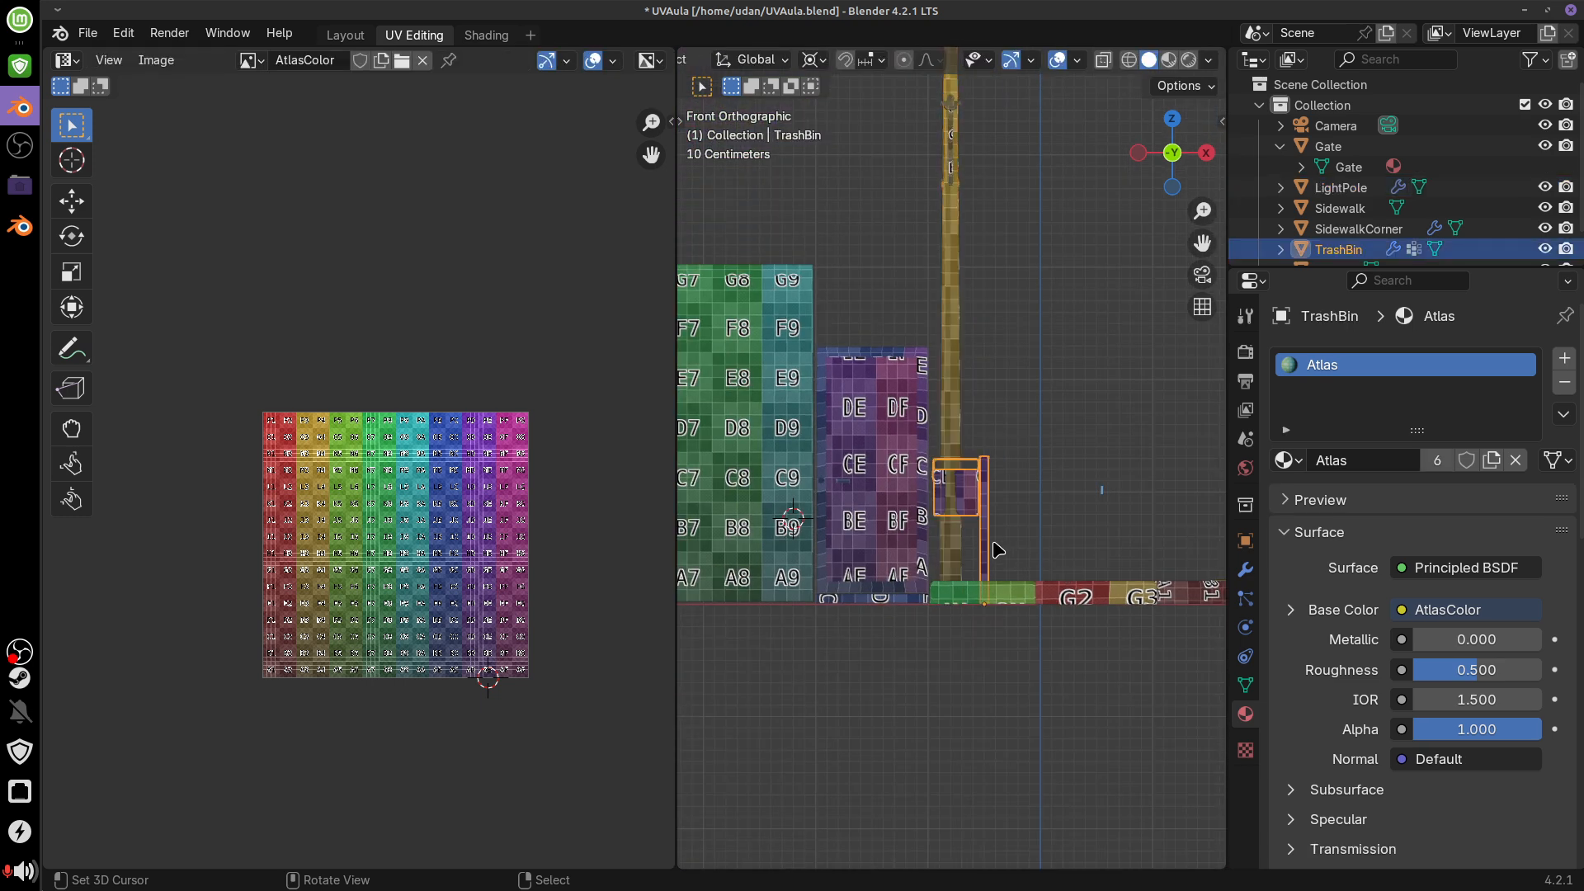
pyautogui.keyDown('shift'); pyautogui.moveTo(1091, 534); pyautogui.dragTo(870, 521, button='middle'); pyautogui.keyUp('shift')
pyautogui.press('g')
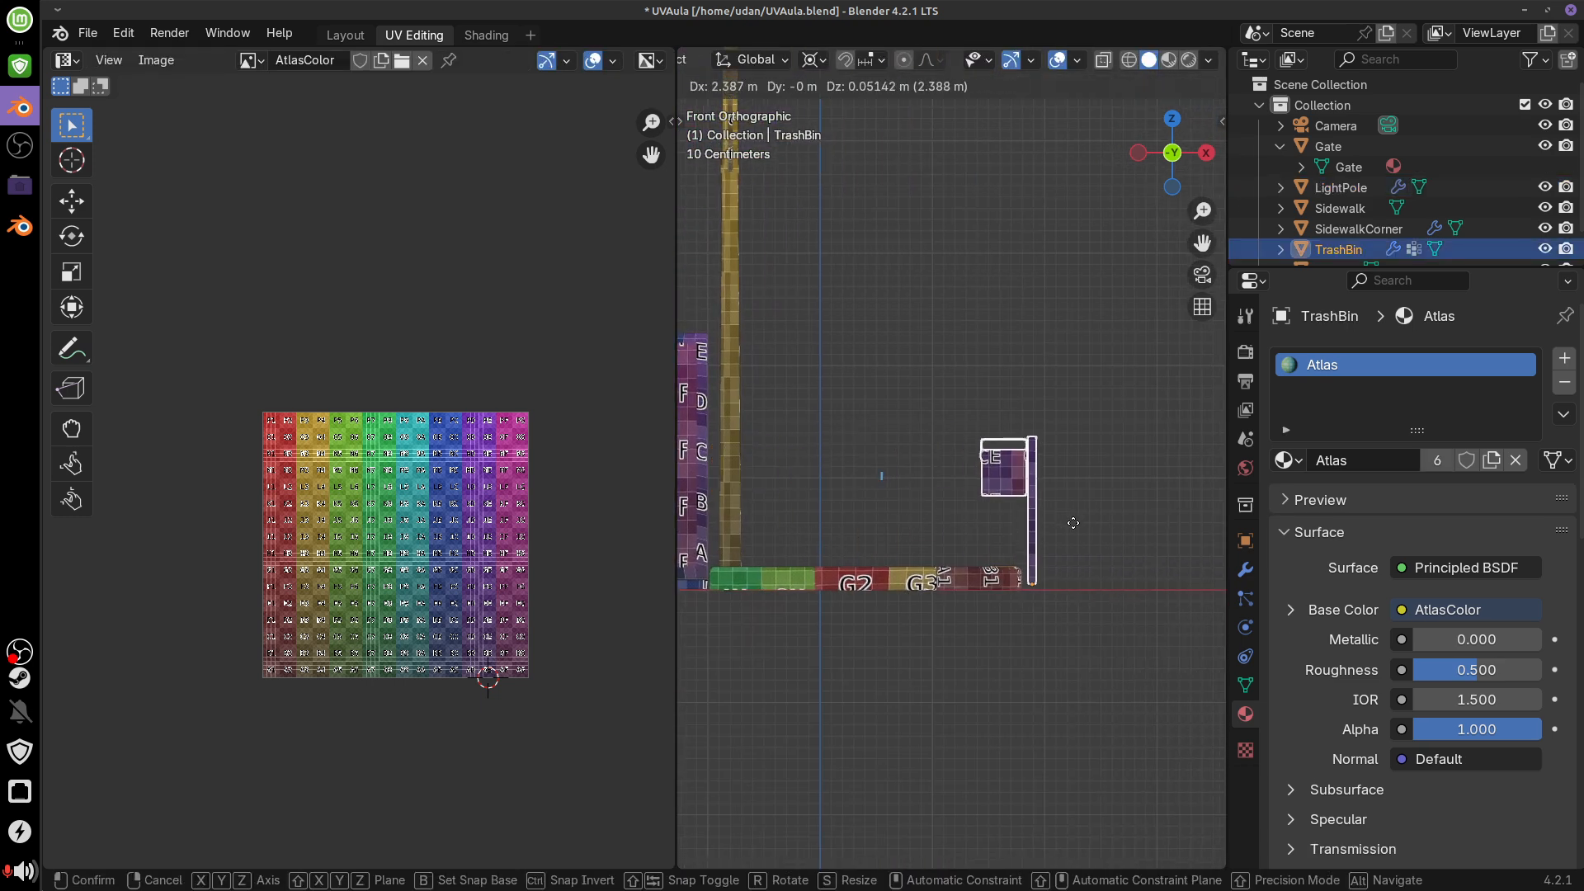
pyautogui.keyDown('ctrl'); pyautogui.click(1073, 523); pyautogui.keyUp('ctrl')
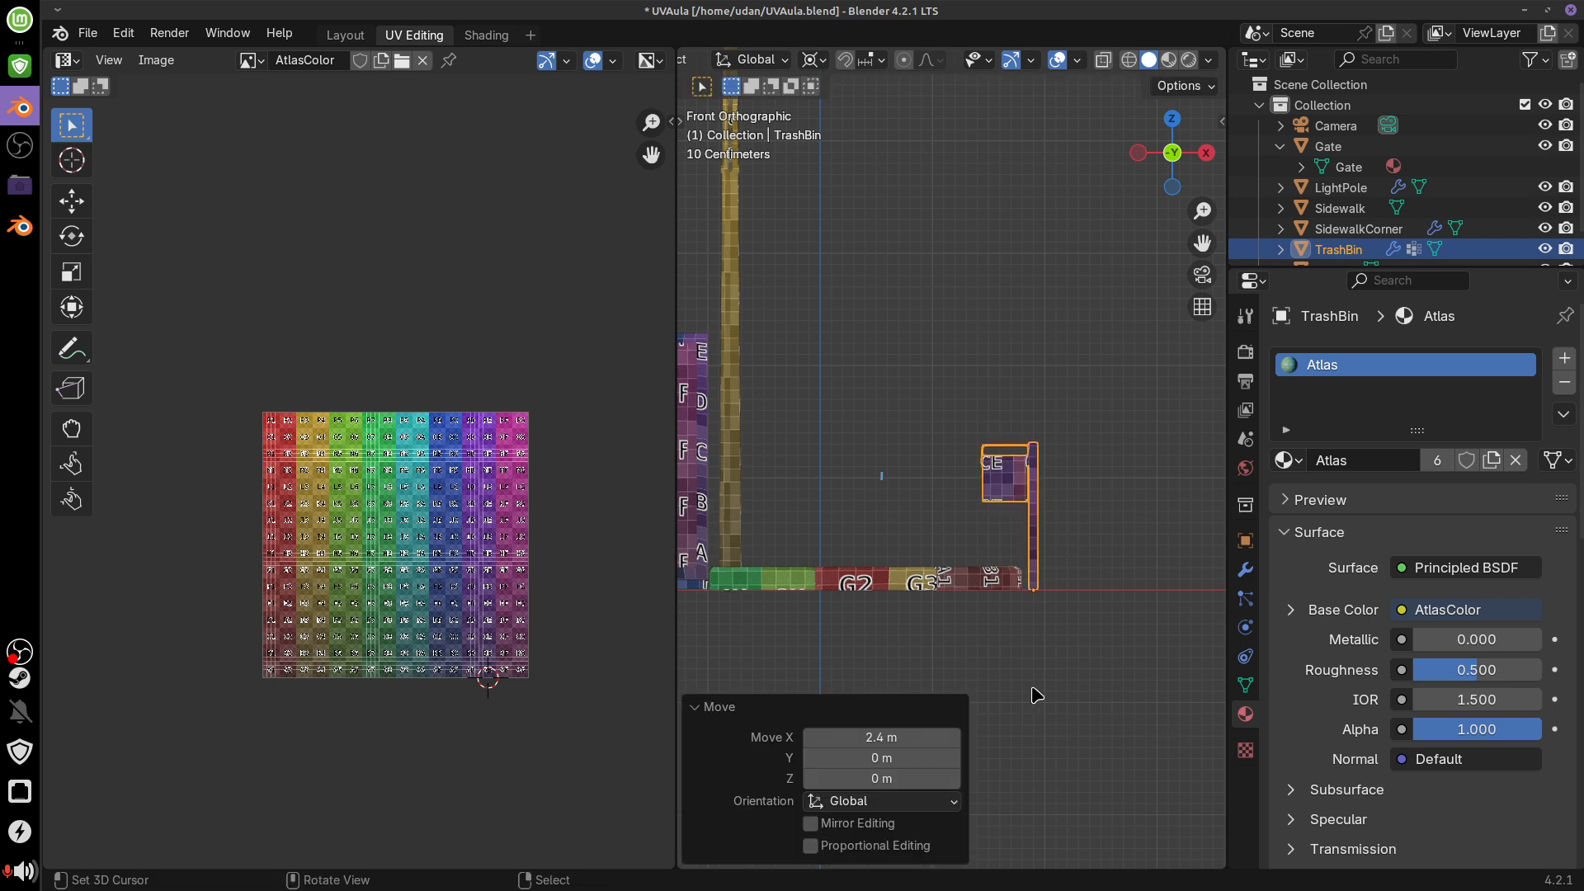
pyautogui.moveTo(872, 471); pyautogui.dragTo(887, 470, button='right')
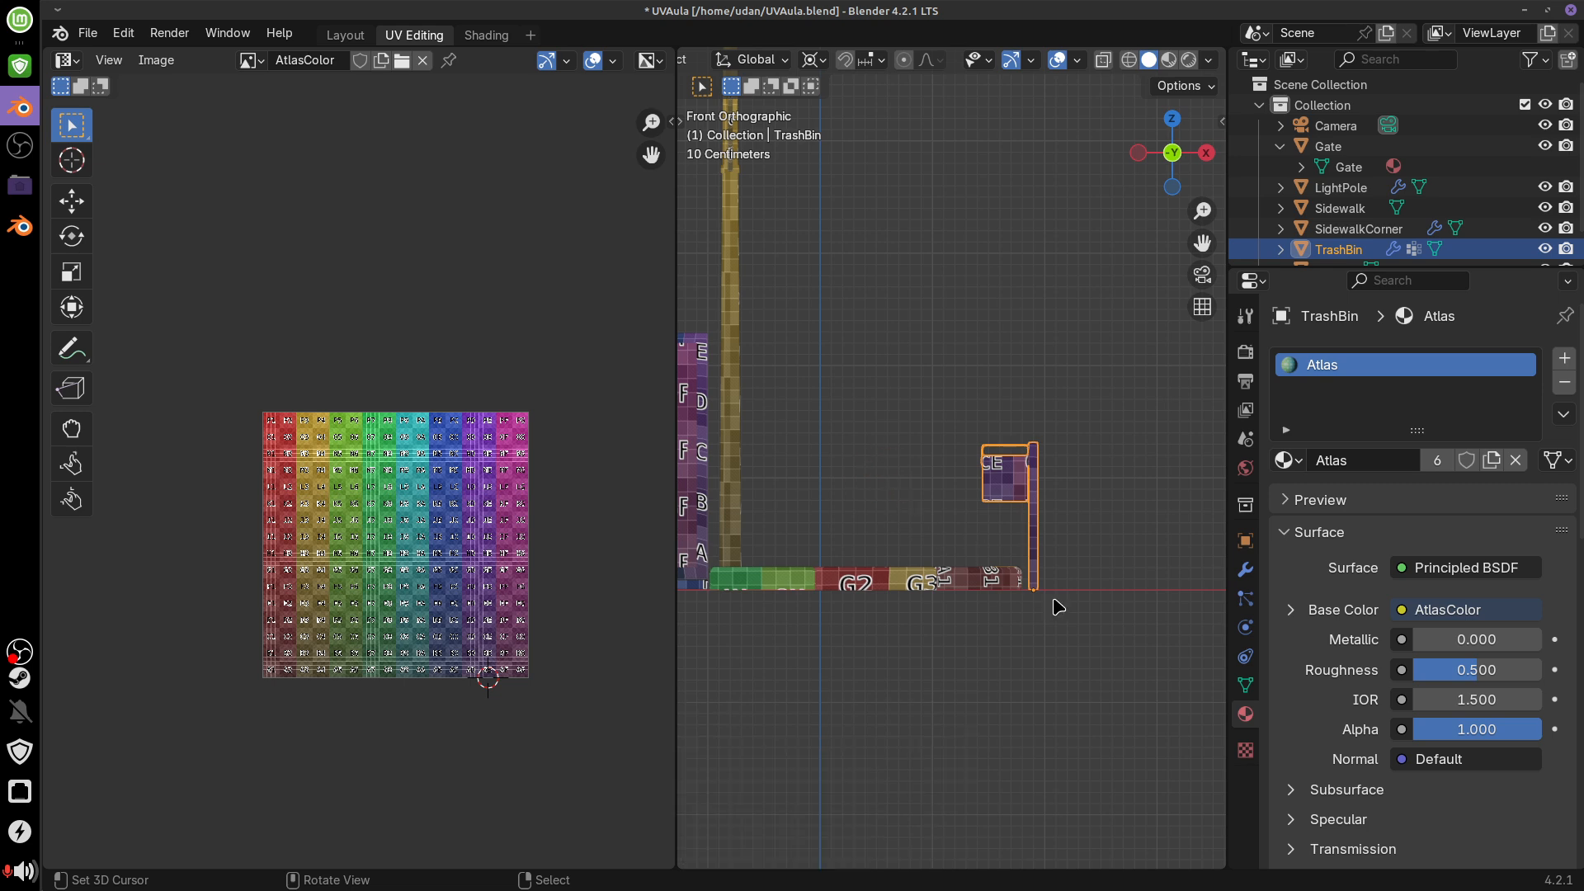
# Compare the checker density across the gate, pillar, light pole, sidewalk and trash bin from an angle and from the front
pyautogui.keyDown('shift'); pyautogui.moveTo(1051, 620); pyautogui.dragTo(1168, 615, button='middle'); pyautogui.keyUp('shift')
pyautogui.scroll(-3, 1110, 636)
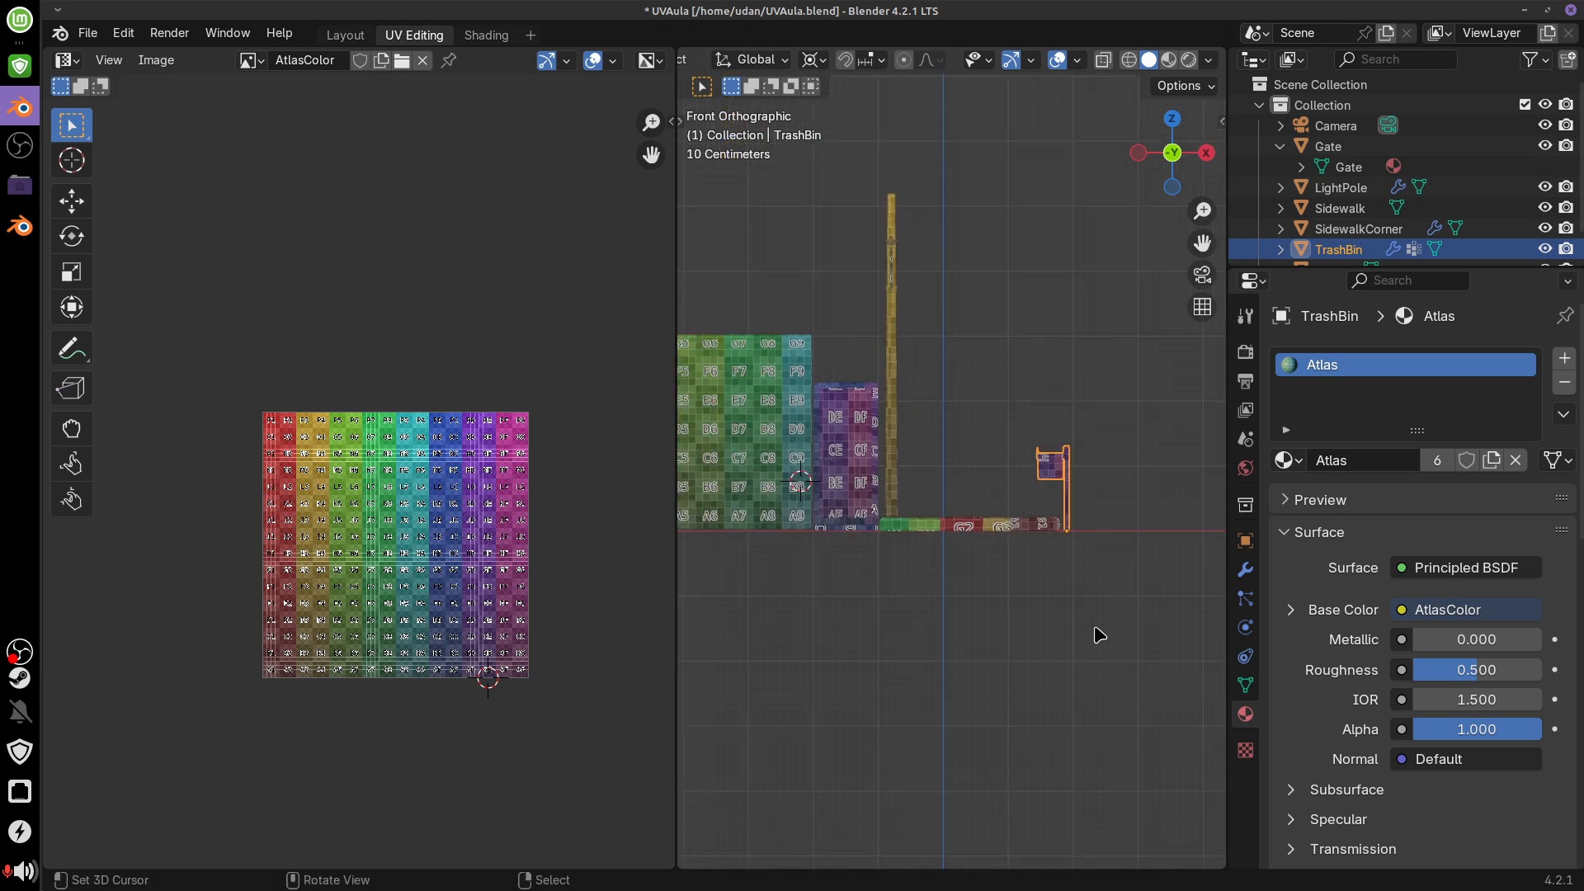
pyautogui.keyDown('shift'); pyautogui.moveTo(997, 629); pyautogui.dragTo(1120, 674, button='middle'); pyautogui.keyUp('shift')
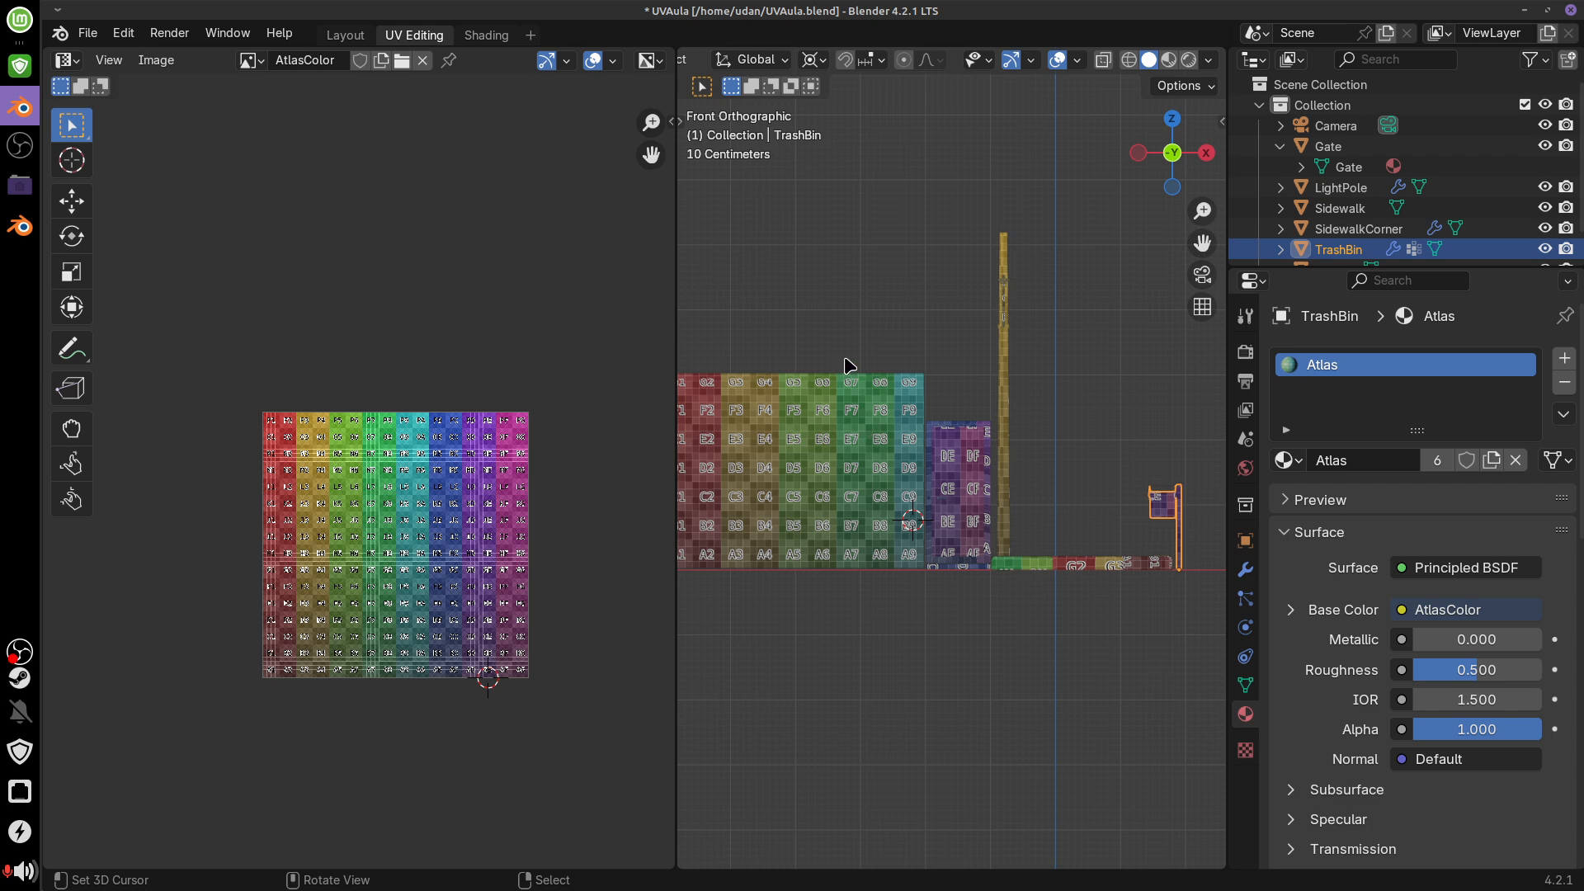
pyautogui.moveTo(829, 357); pyautogui.dragTo(975, 351)
pyautogui.moveTo(978, 388)
pyautogui.keyDown('ctrl'); pyautogui.mouseDown()
pyautogui.moveTo(888, 294)
pyautogui.moveTo(833, 350)
pyautogui.mouseUp(); pyautogui.keyUp('ctrl')
pyautogui.moveTo(863, 551)
pyautogui.mouseDown()
pyautogui.moveTo(867, 535)
pyautogui.moveTo(929, 615)
pyautogui.moveTo(958, 564)
pyautogui.mouseUp()
pyautogui.moveTo(872, 525)
pyautogui.mouseDown(button='right')
pyautogui.moveTo(941, 548)
pyautogui.moveTo(913, 652)
pyautogui.mouseUp(button='right')
pyautogui.moveTo(1064, 640); pyautogui.dragTo(1036, 566, button='middle')
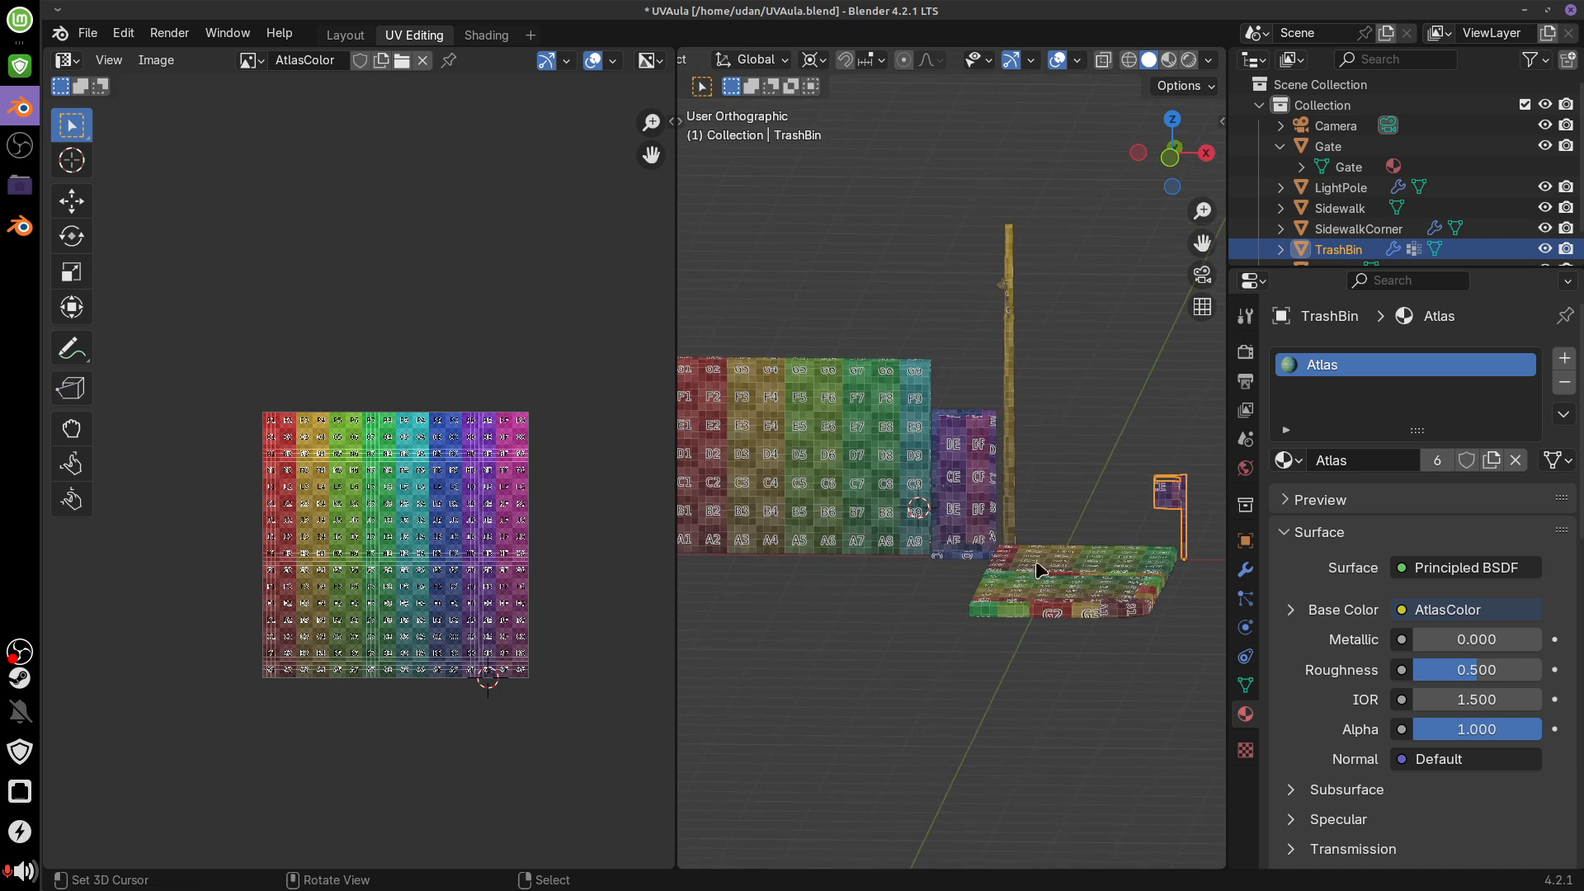
pyautogui.press('KP_1')
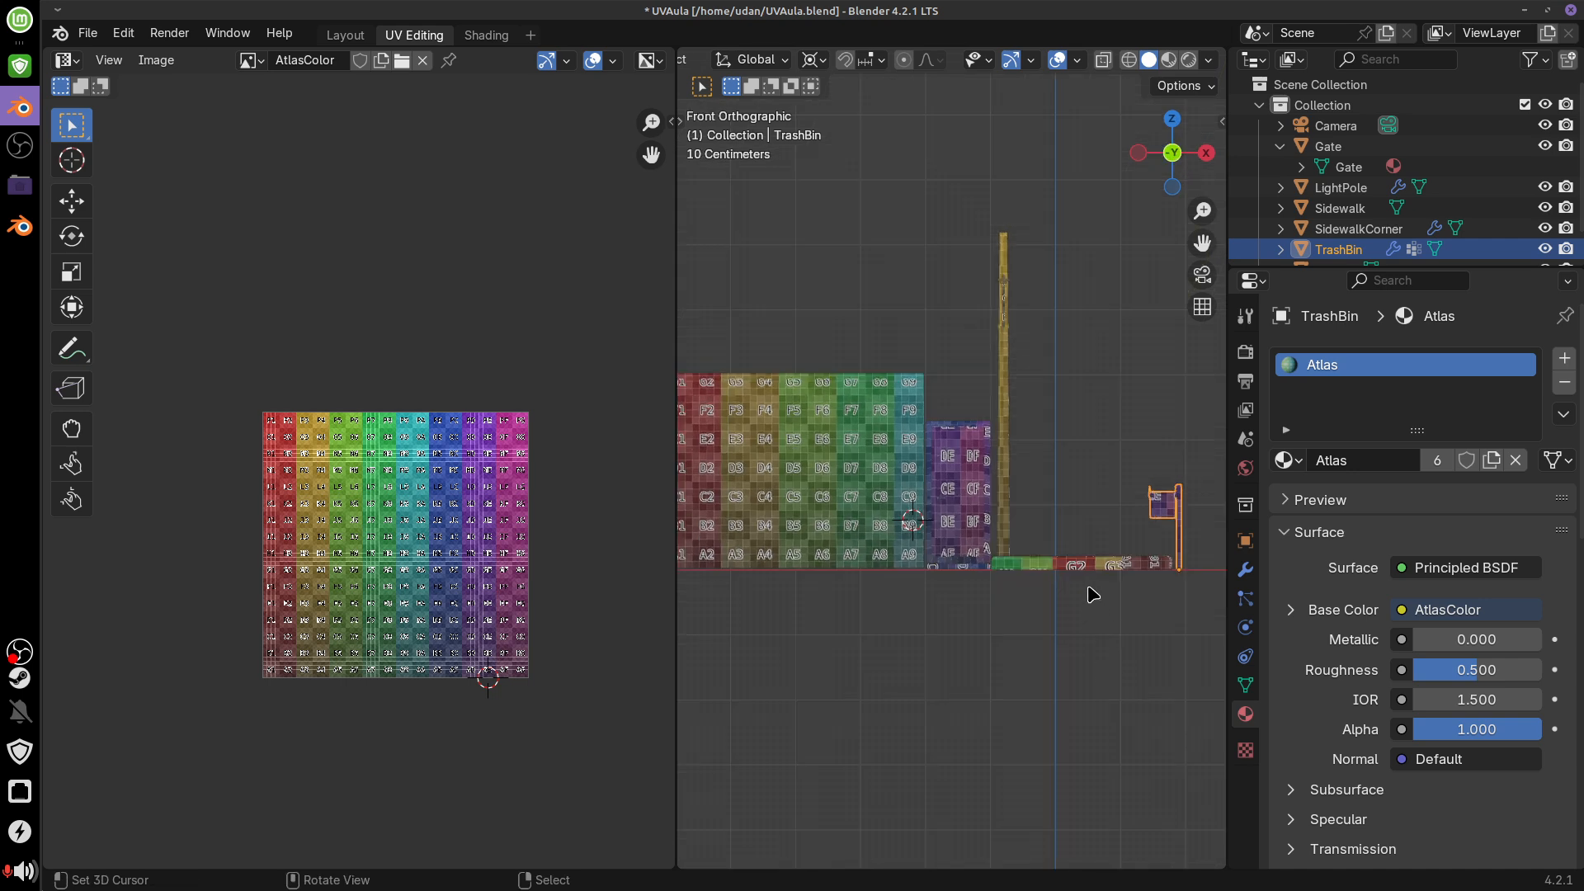
# Add the sidewalk pieces, light pole, gate and wall to the trash bin selection and enter edit mode on all of them
pyautogui.moveTo(1102, 572); pyautogui.dragTo(1141, 608, button='middle')
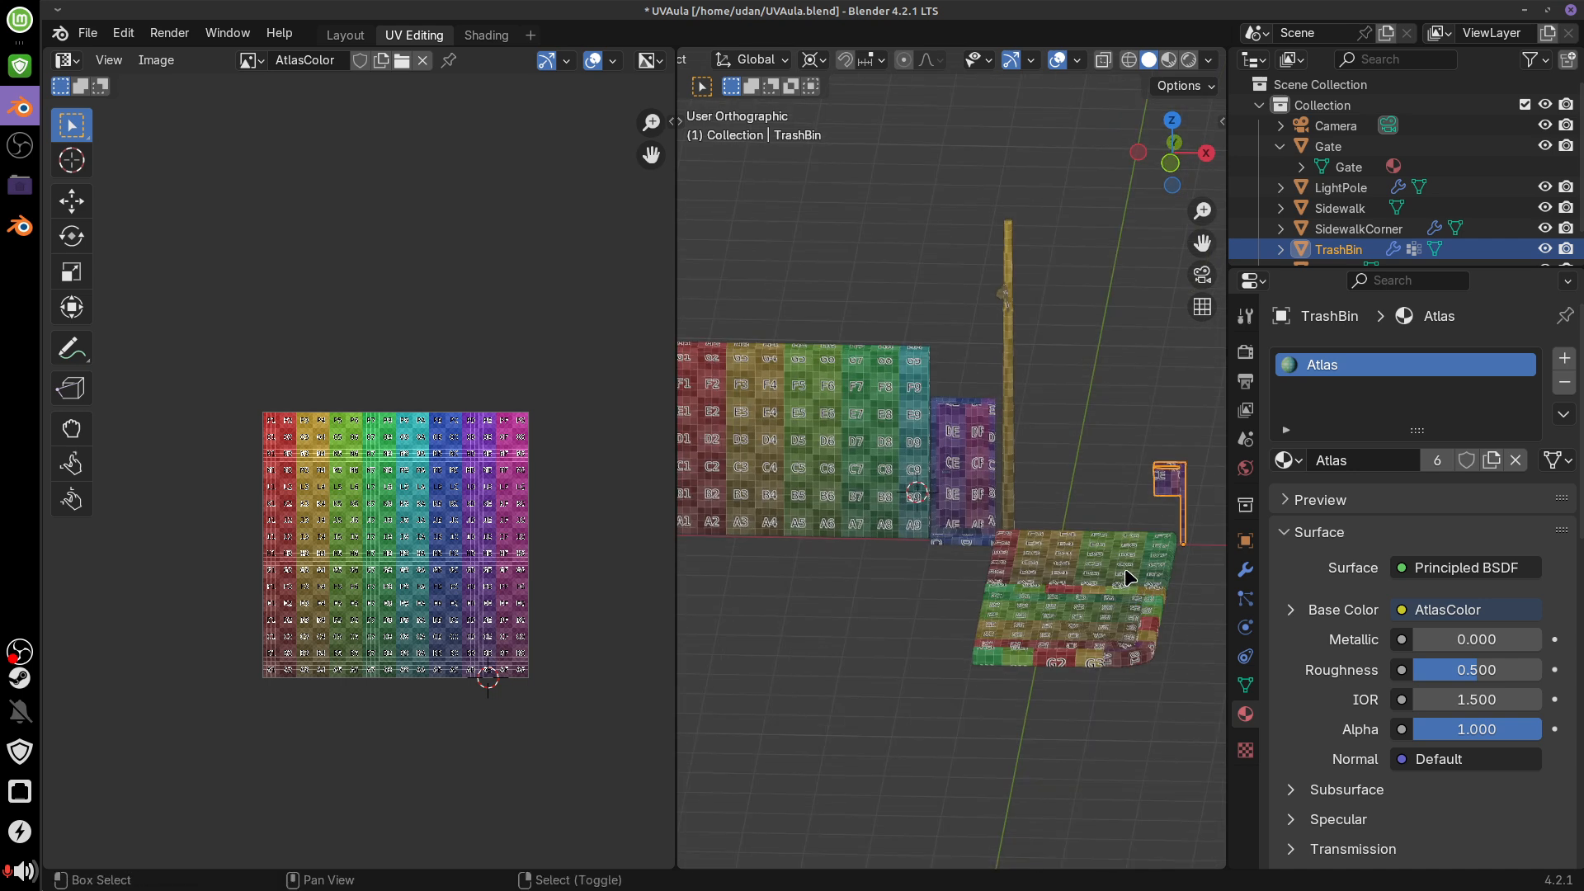
pyautogui.keyDown('shift'); pyautogui.rightClick(1100, 615); pyautogui.keyUp('shift')
pyautogui.keyDown('shift'); pyautogui.rightClick(1013, 459); pyautogui.keyUp('shift')
pyautogui.keyDown('shift'); pyautogui.rightClick(956, 473); pyautogui.keyUp('shift')
pyautogui.keyDown('shift'); pyautogui.rightClick(875, 462); pyautogui.keyUp('shift')
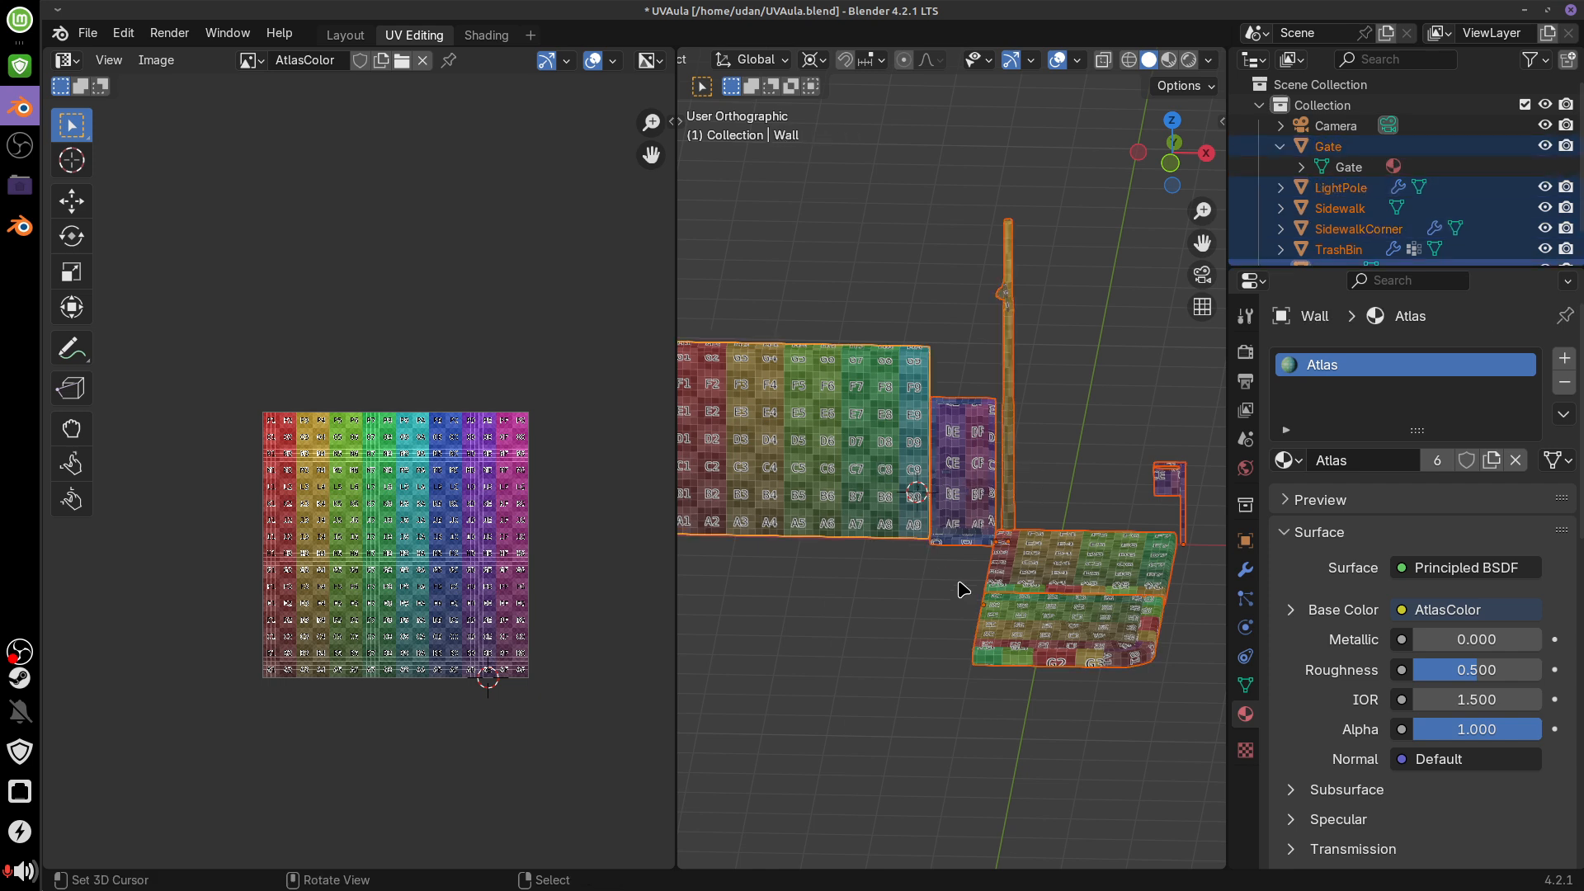
pyautogui.press('Tab')
# Select all geometry of the props and all of their UV islands around the atlas texture
pyautogui.press('a')
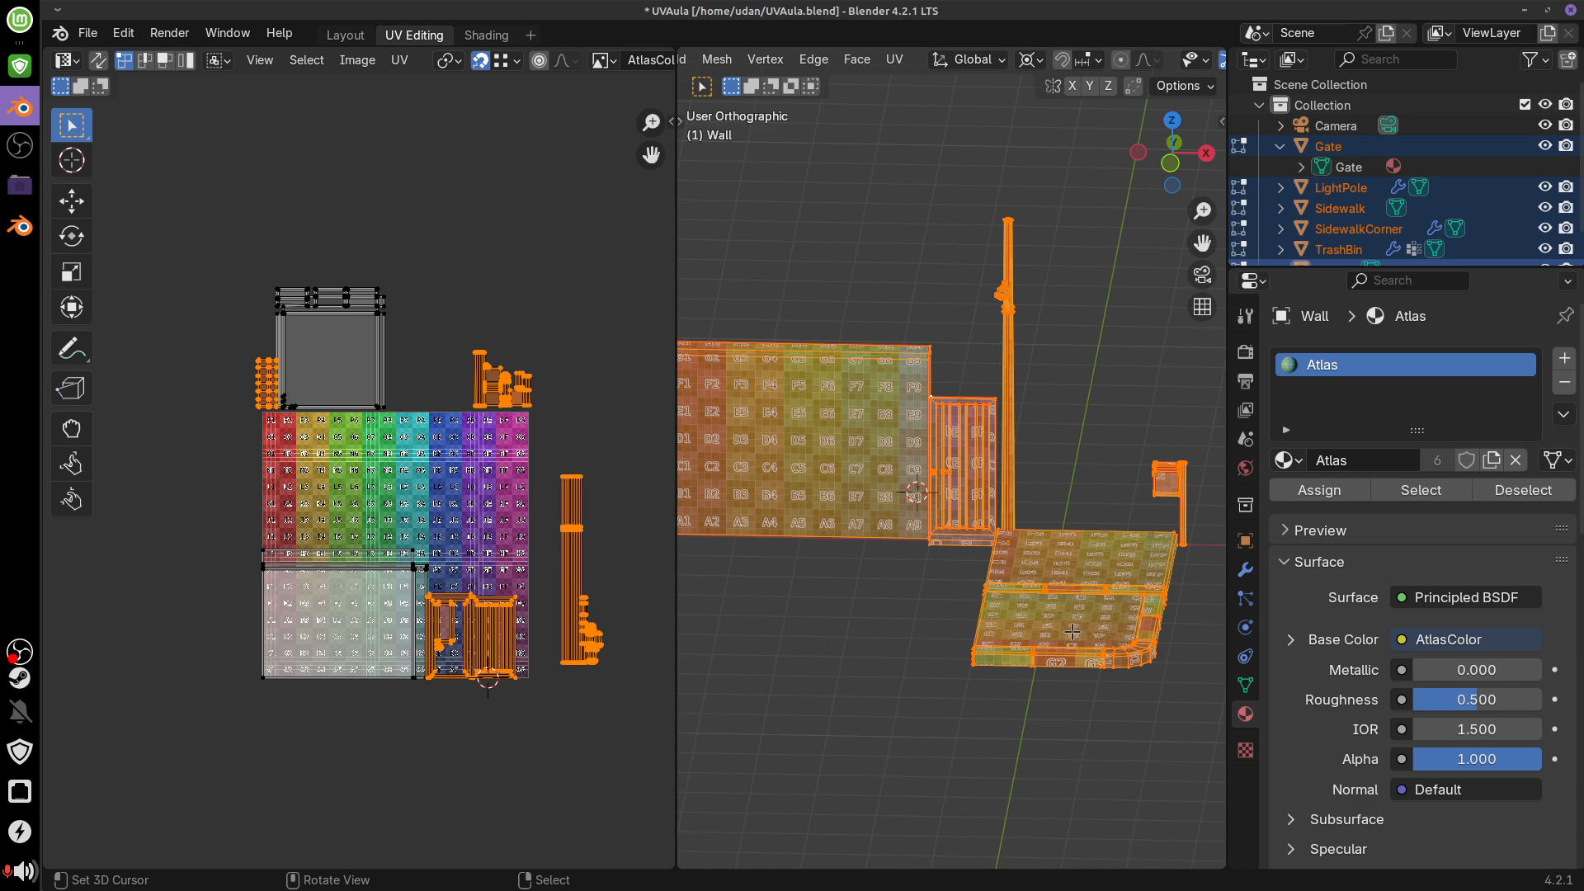
pyautogui.hotkey('alt', 'a')
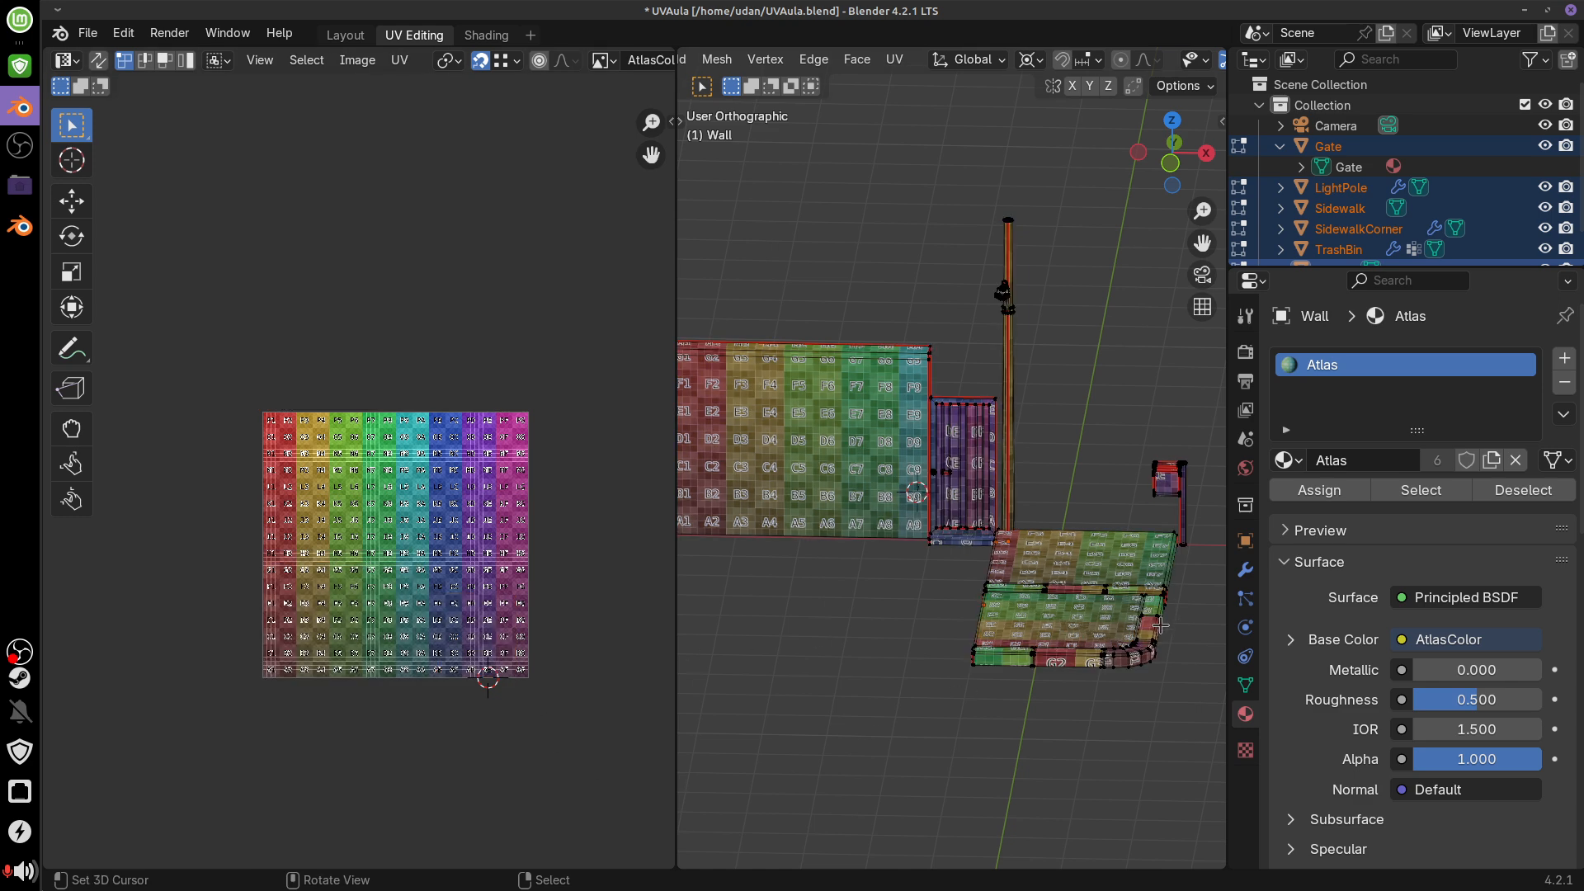
pyautogui.press('a')
pyautogui.press('a')
pyautogui.scroll(-2, 462, 610)
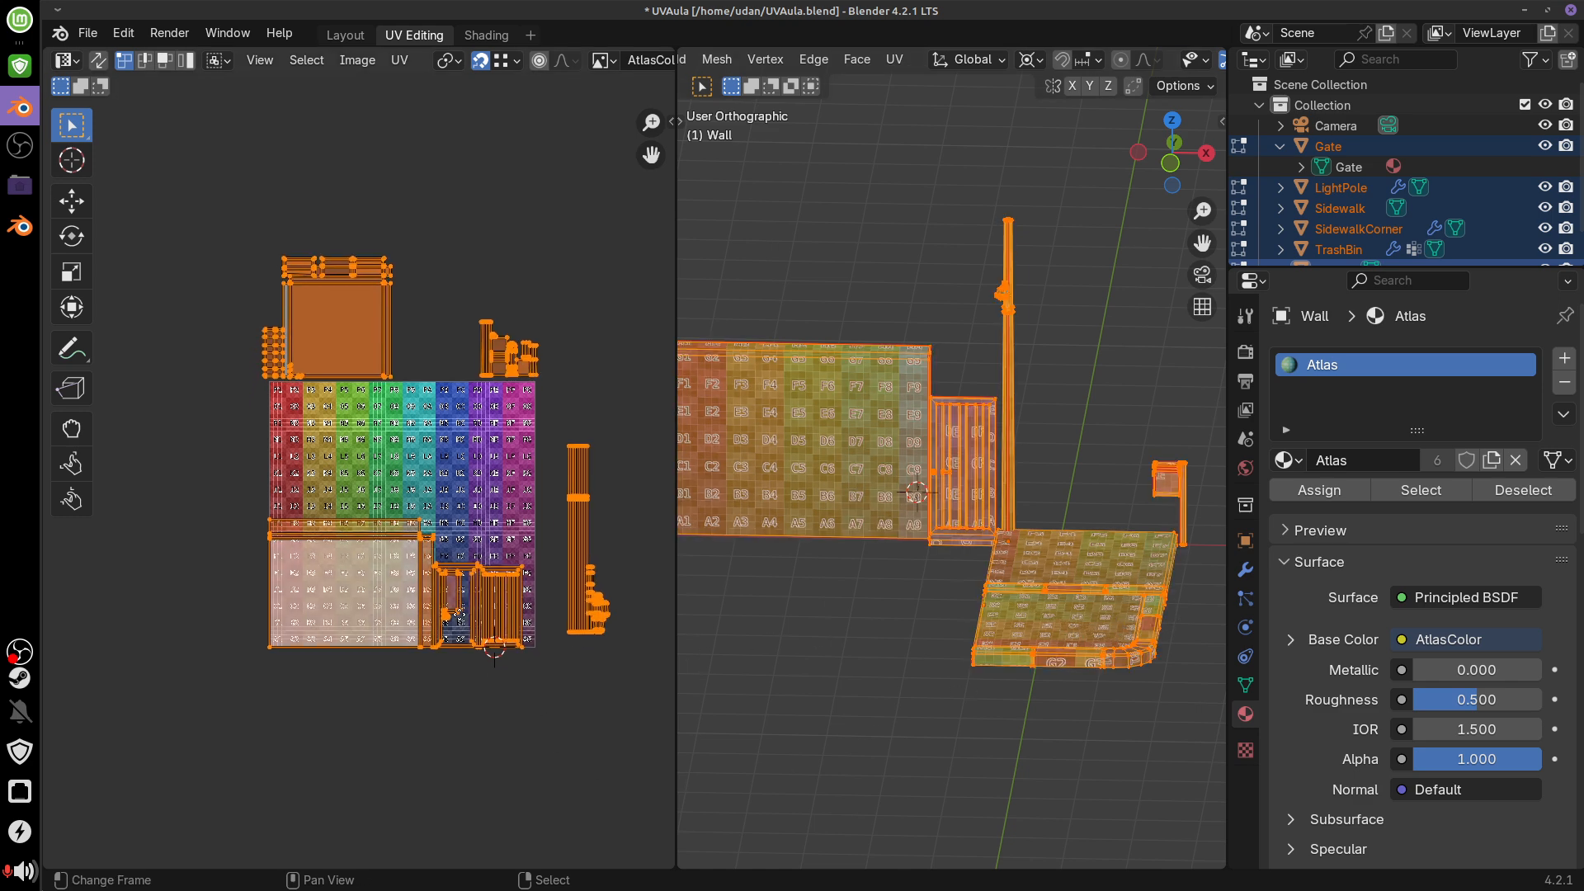
pyautogui.scroll(3, 460, 627)
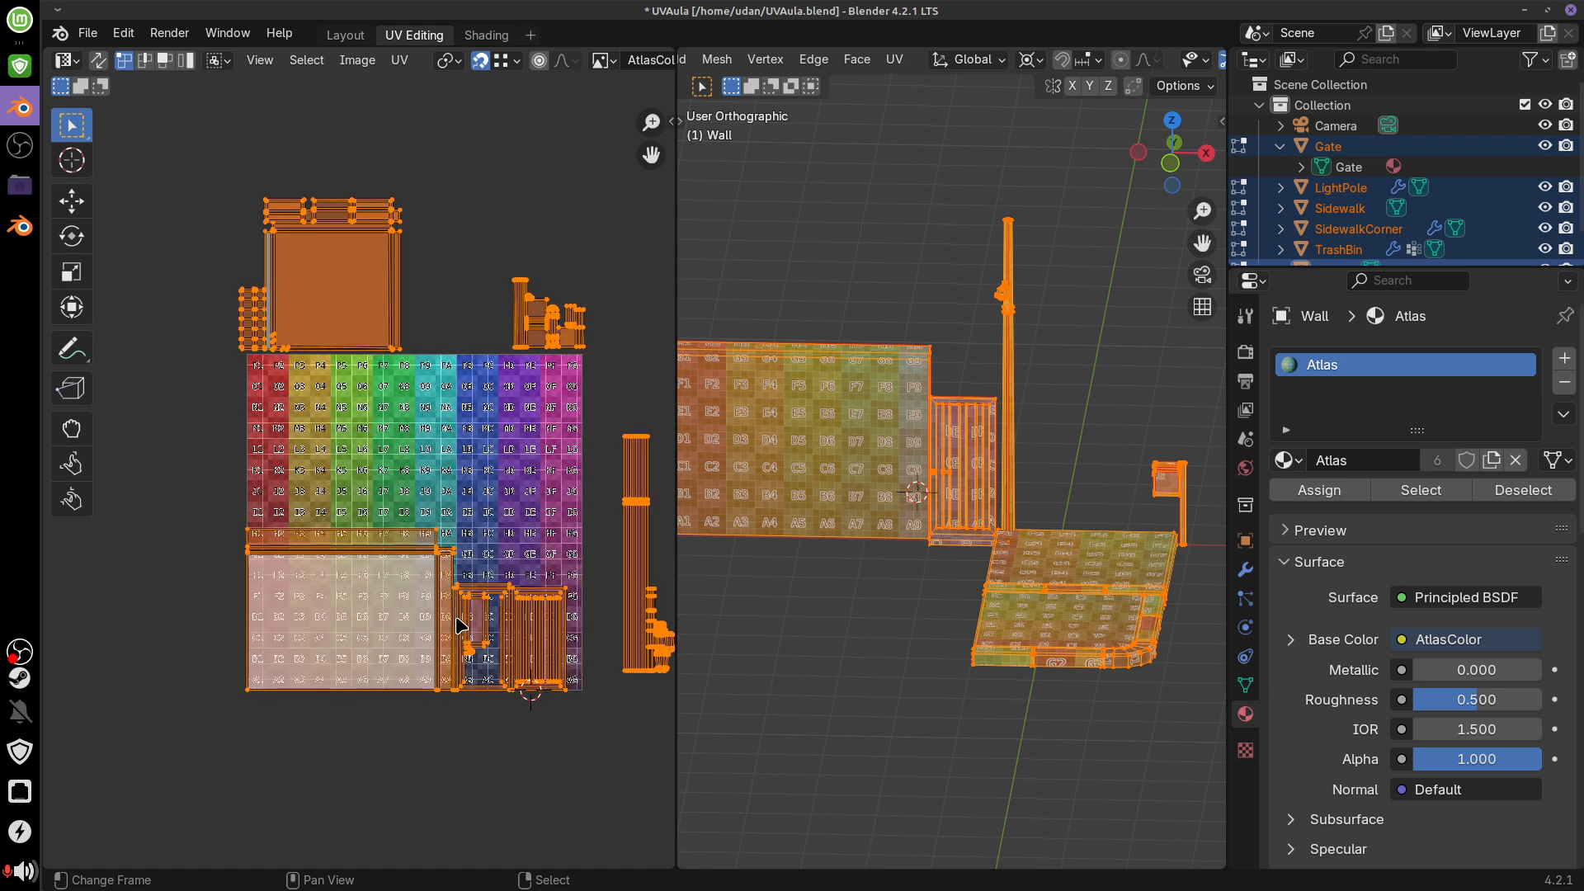
# Try packing all the selected UV islands of every prop into the atlas with Pack Islands
pyautogui.click(399, 60)
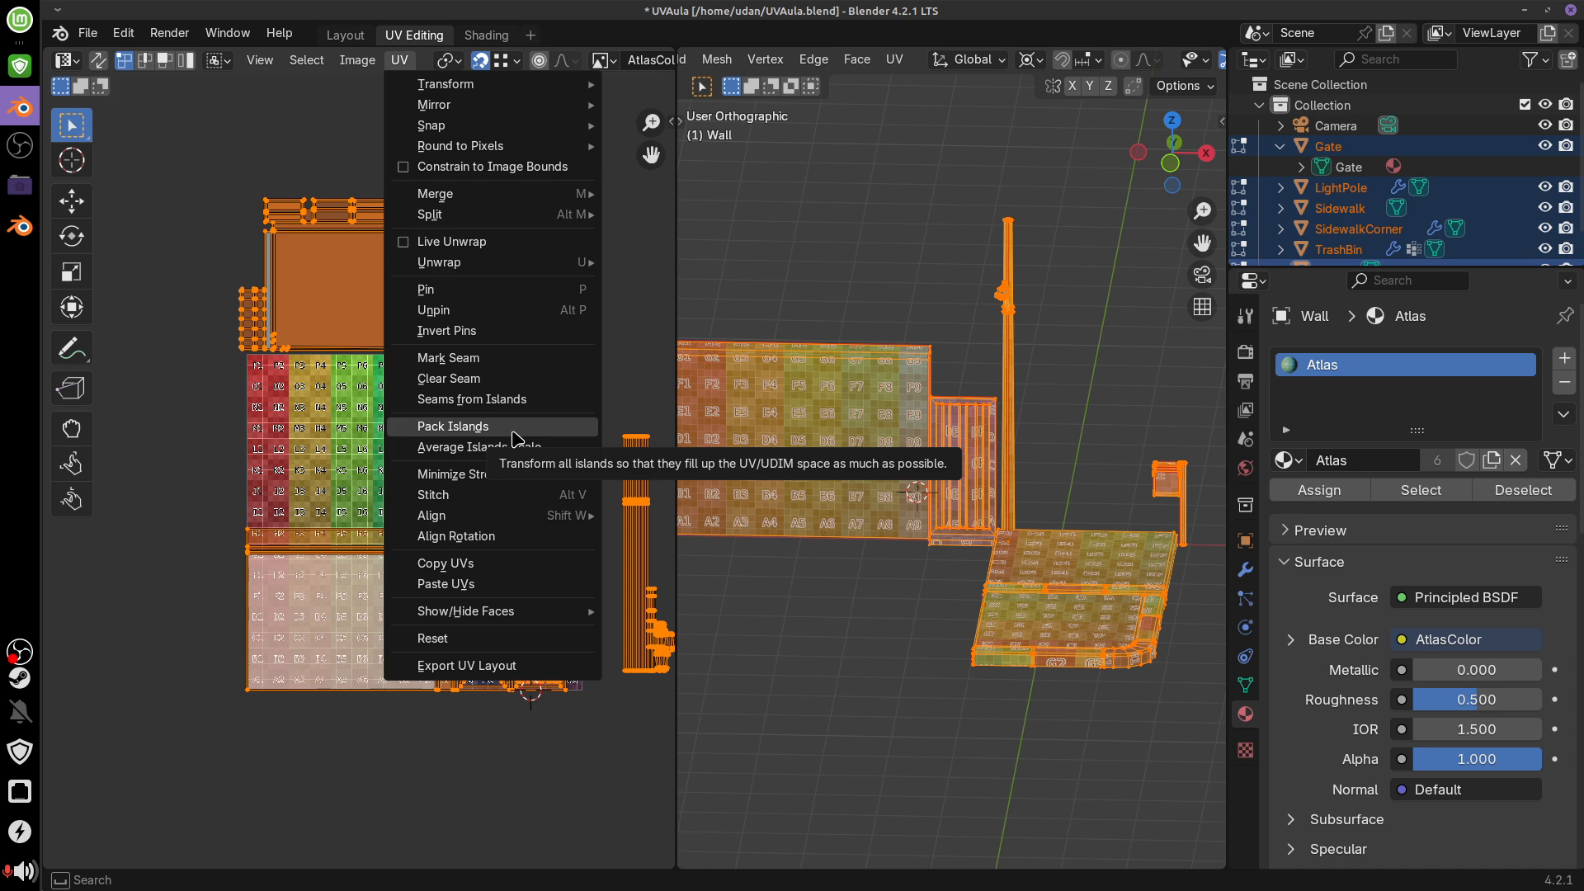
pyautogui.click(515, 427)
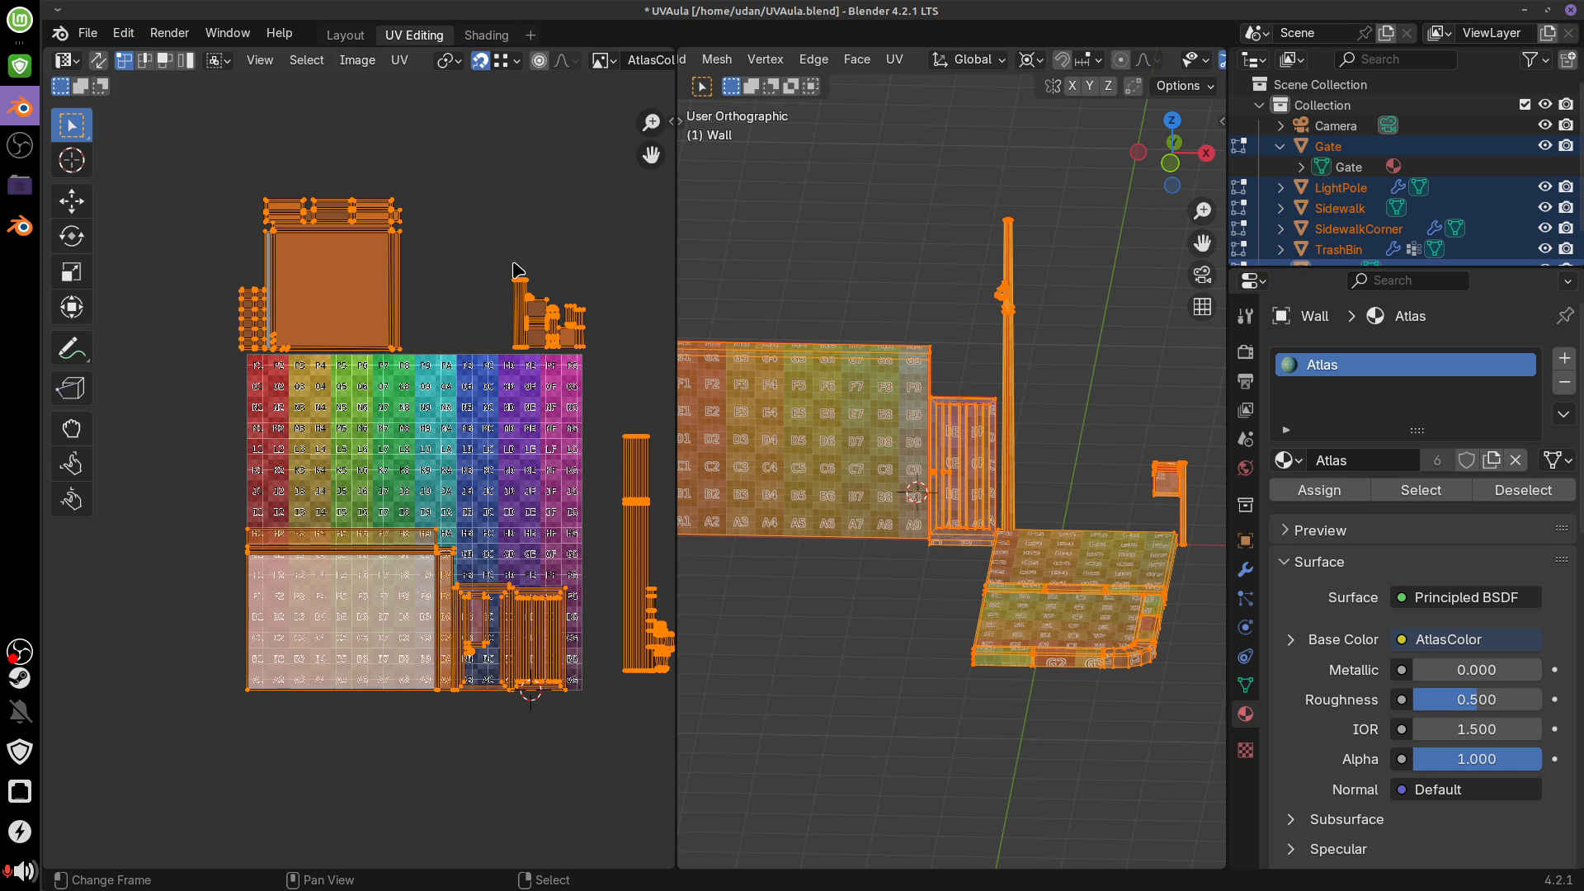
pyautogui.moveTo(412, 226); pyautogui.dragTo(400, 251, button='middle')
pyautogui.rightClick(399, 223)
pyautogui.press('a')
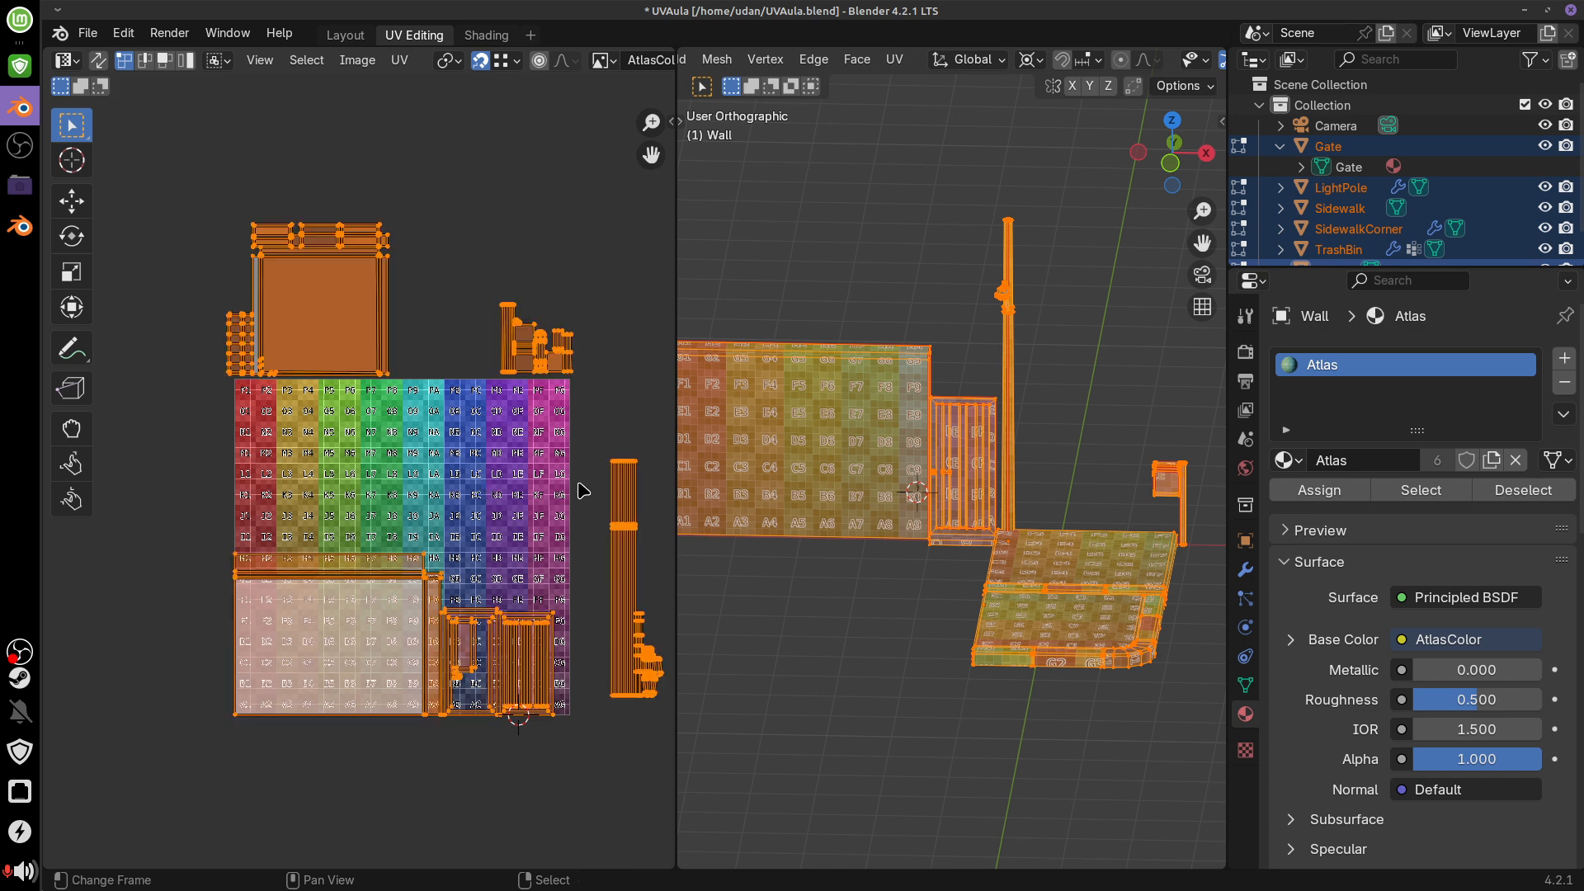
pyautogui.click(357, 60)
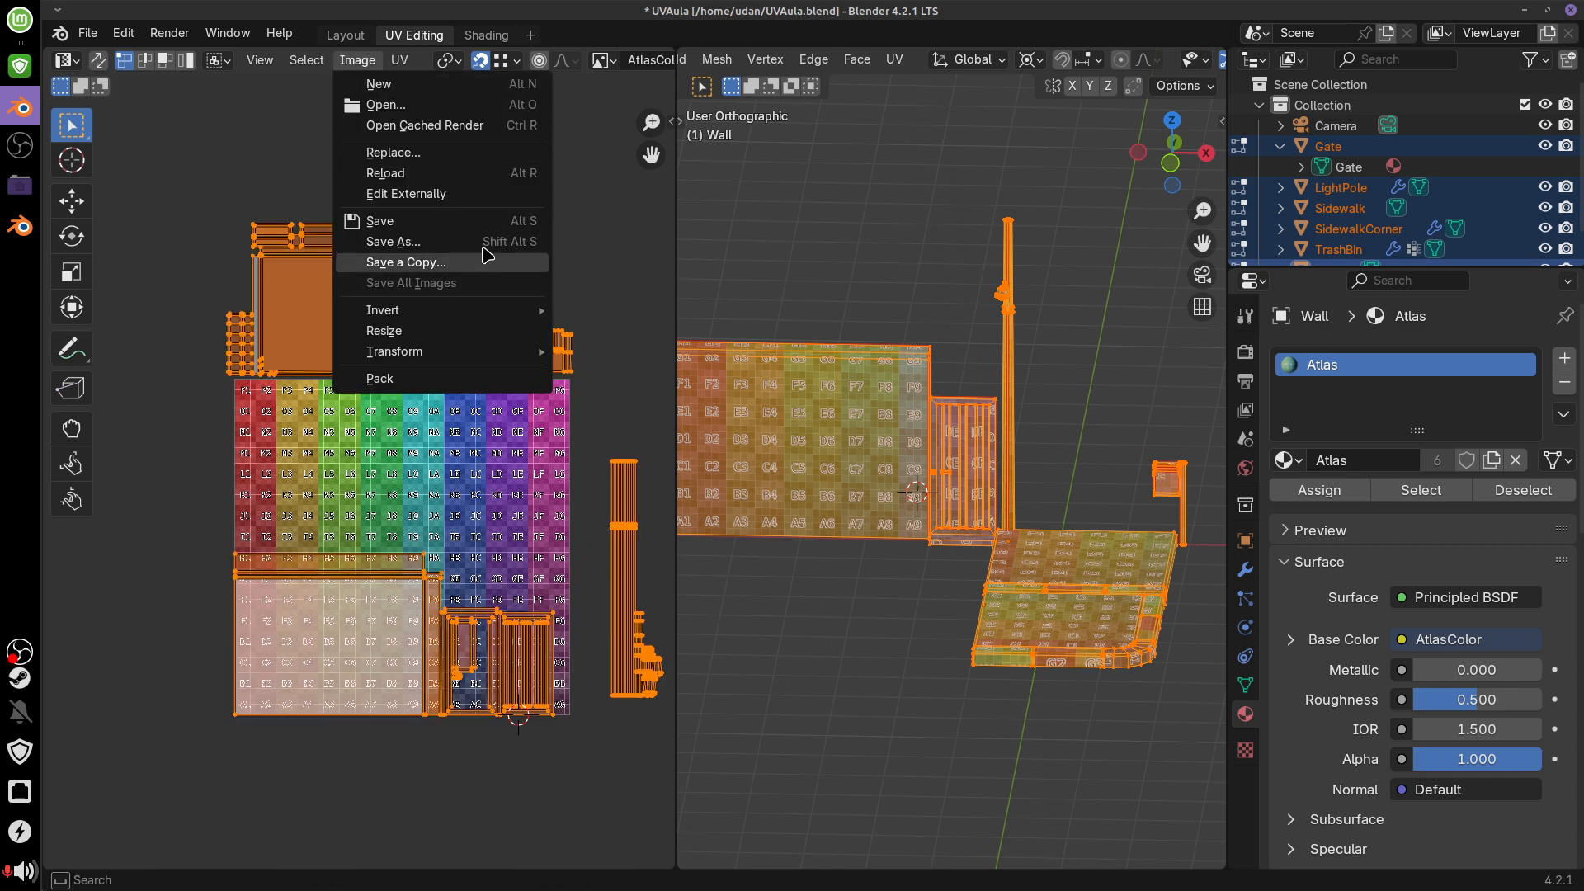
pyautogui.click(393, 66)
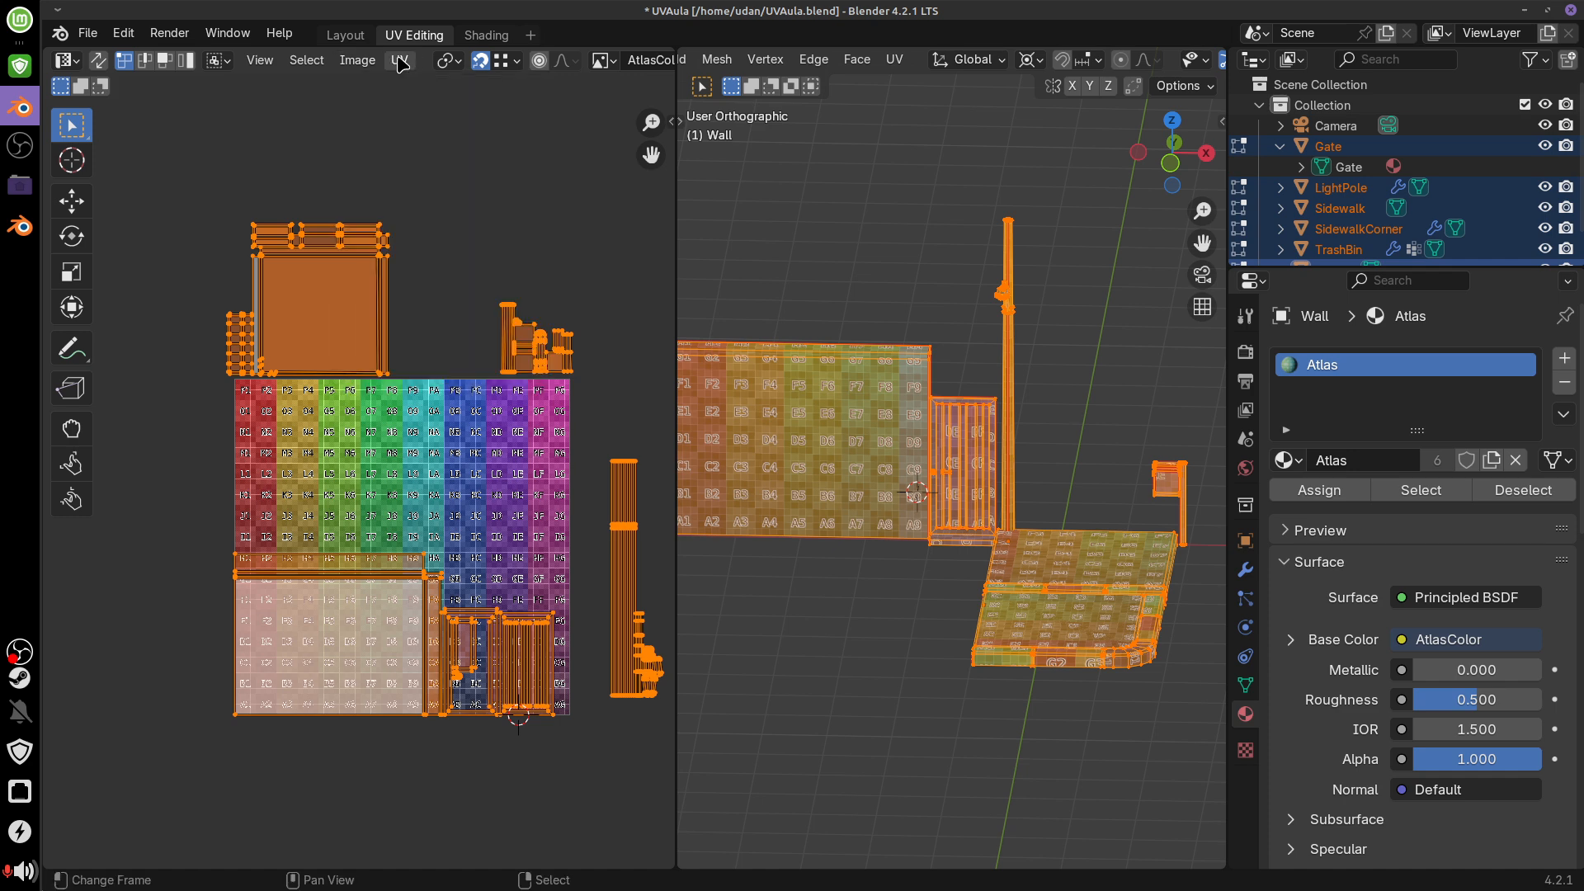
pyautogui.click(400, 61)
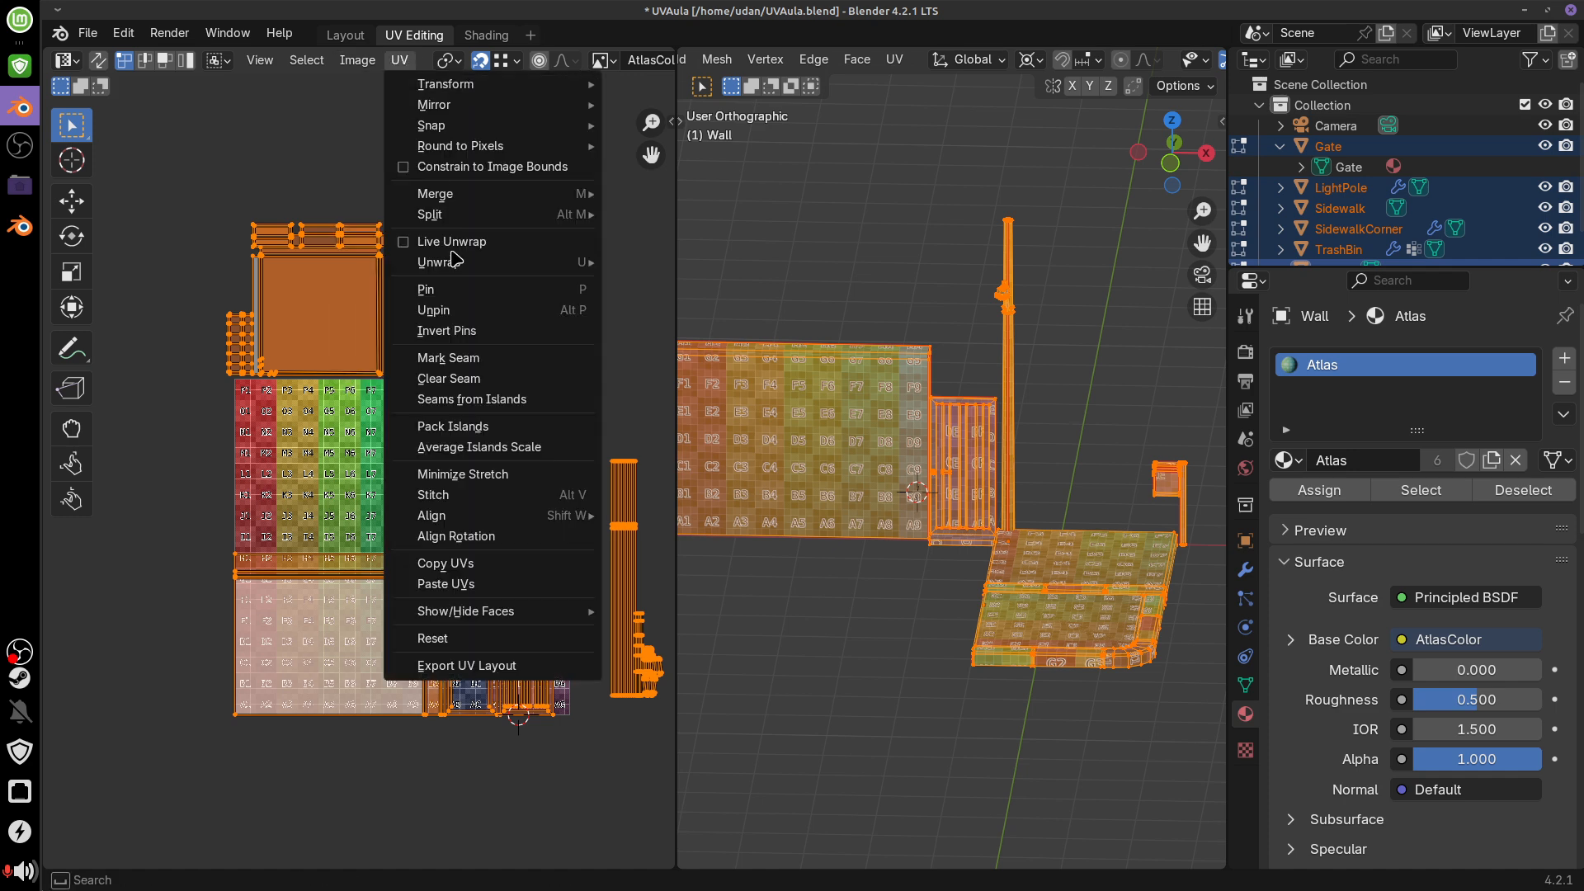
pyautogui.click(507, 431)
pyautogui.click(461, 737)
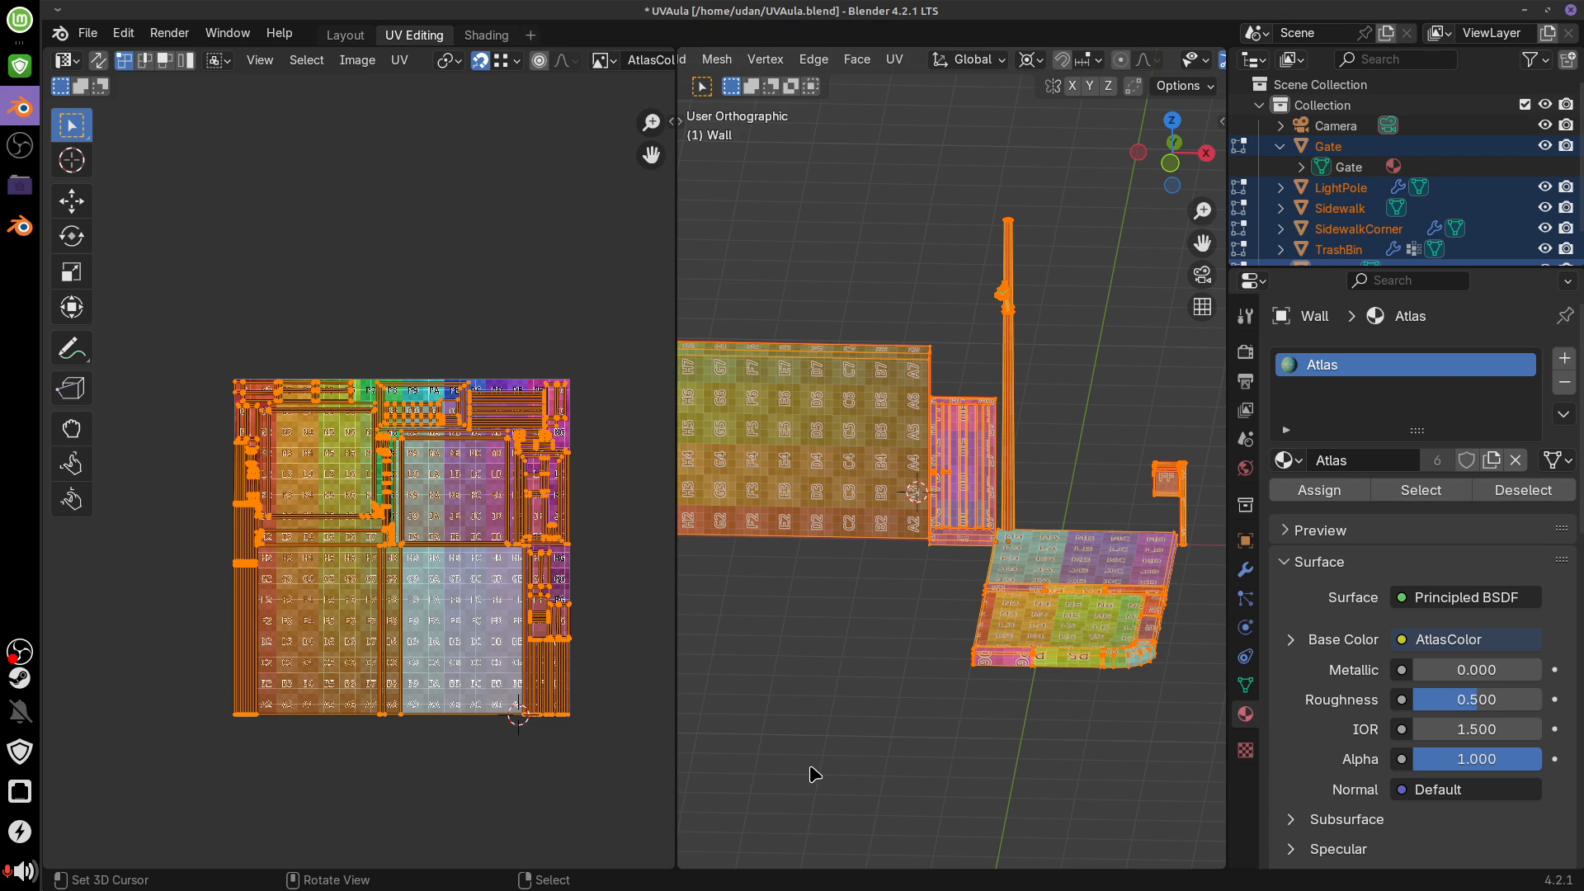
# Inspect the packed checker texture on the props from several angles and undo the island packing
pyautogui.moveTo(825, 445); pyautogui.dragTo(1130, 477, button='middle')
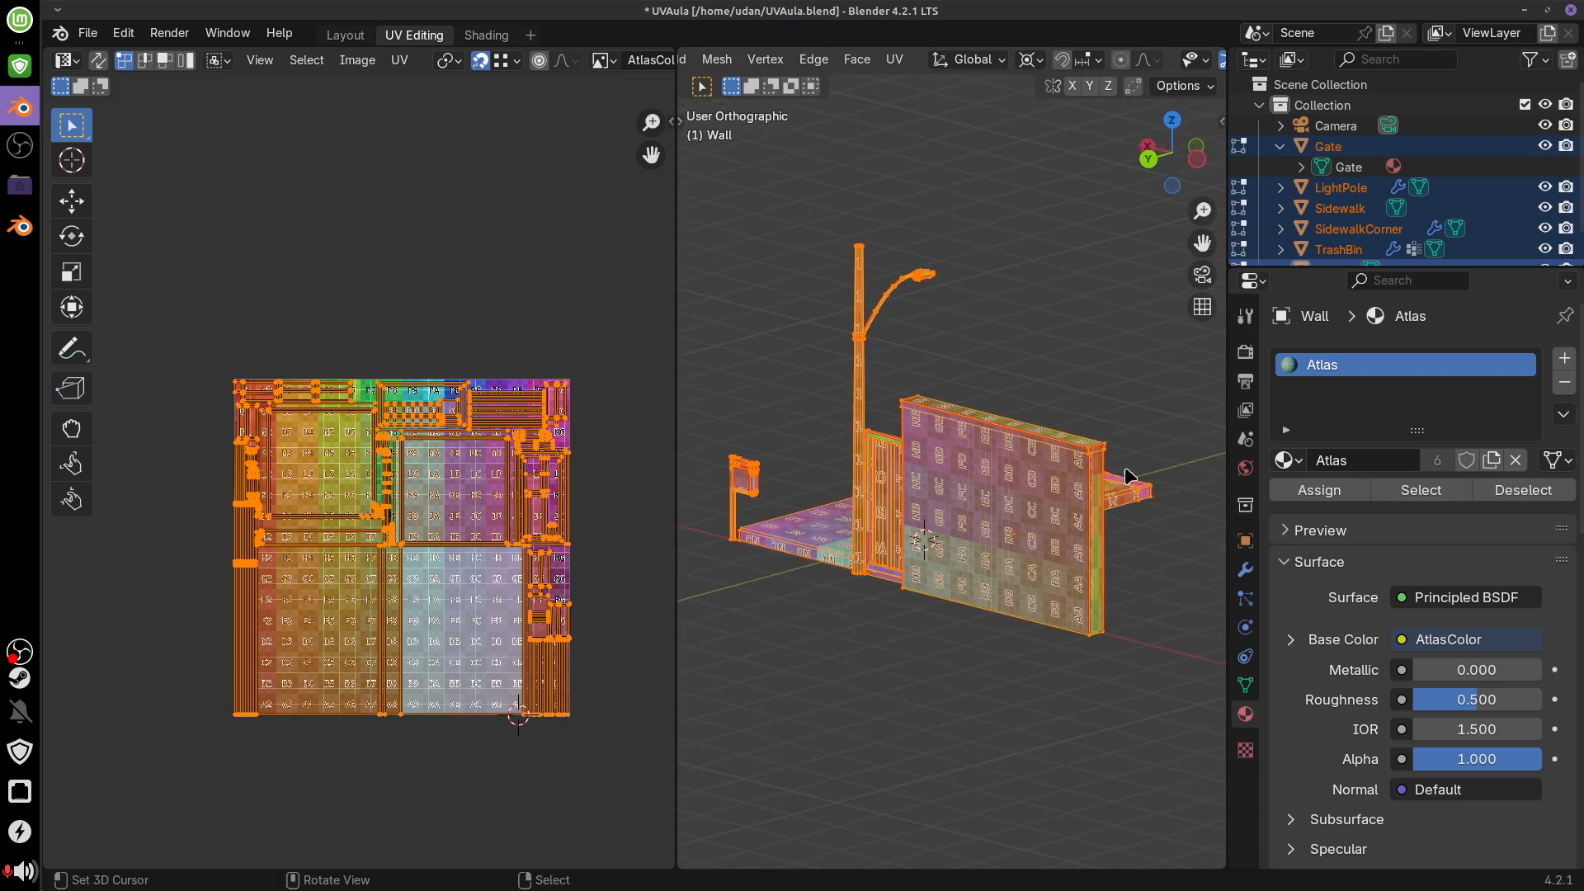
pyautogui.moveTo(1022, 506); pyautogui.dragTo(785, 492, button='middle')
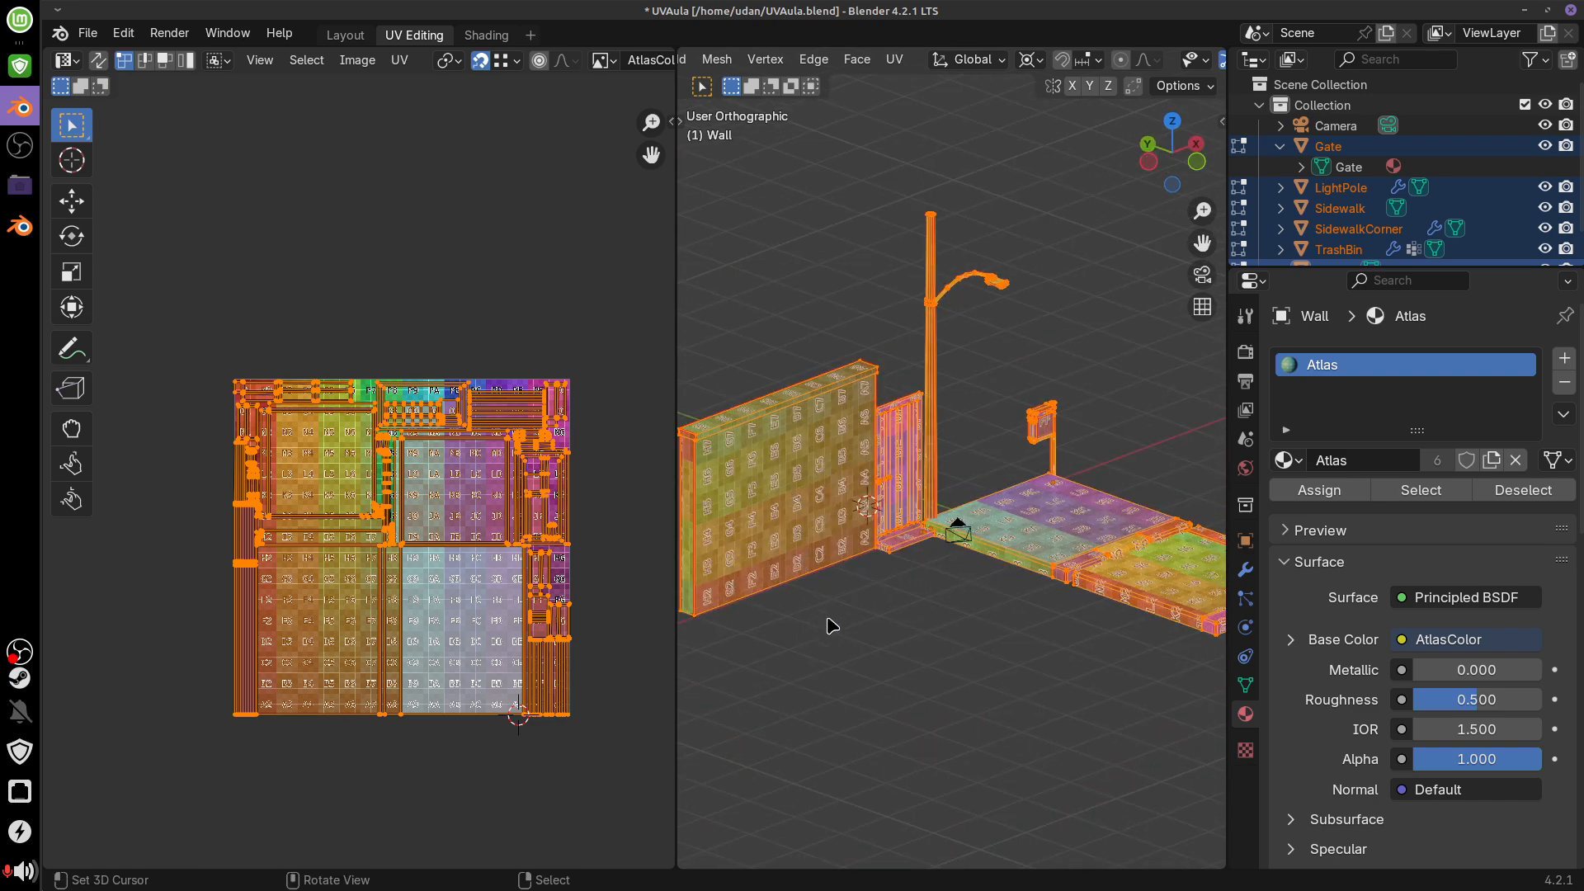
pyautogui.moveTo(1131, 650); pyautogui.dragTo(1053, 654, button='middle')
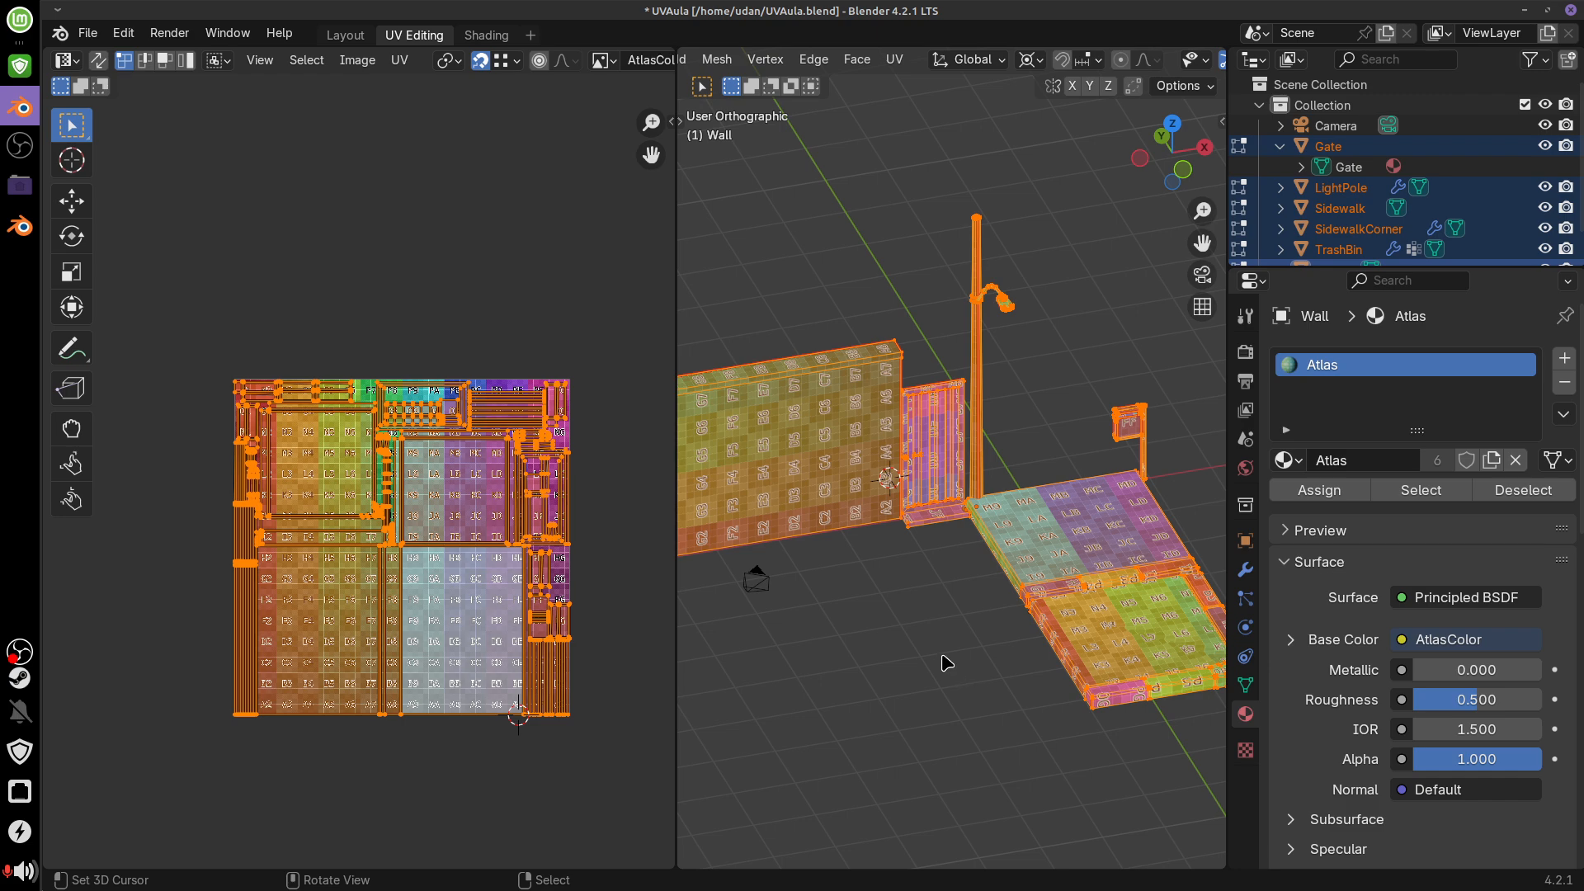
pyautogui.hotkey('ctrl', 'z')
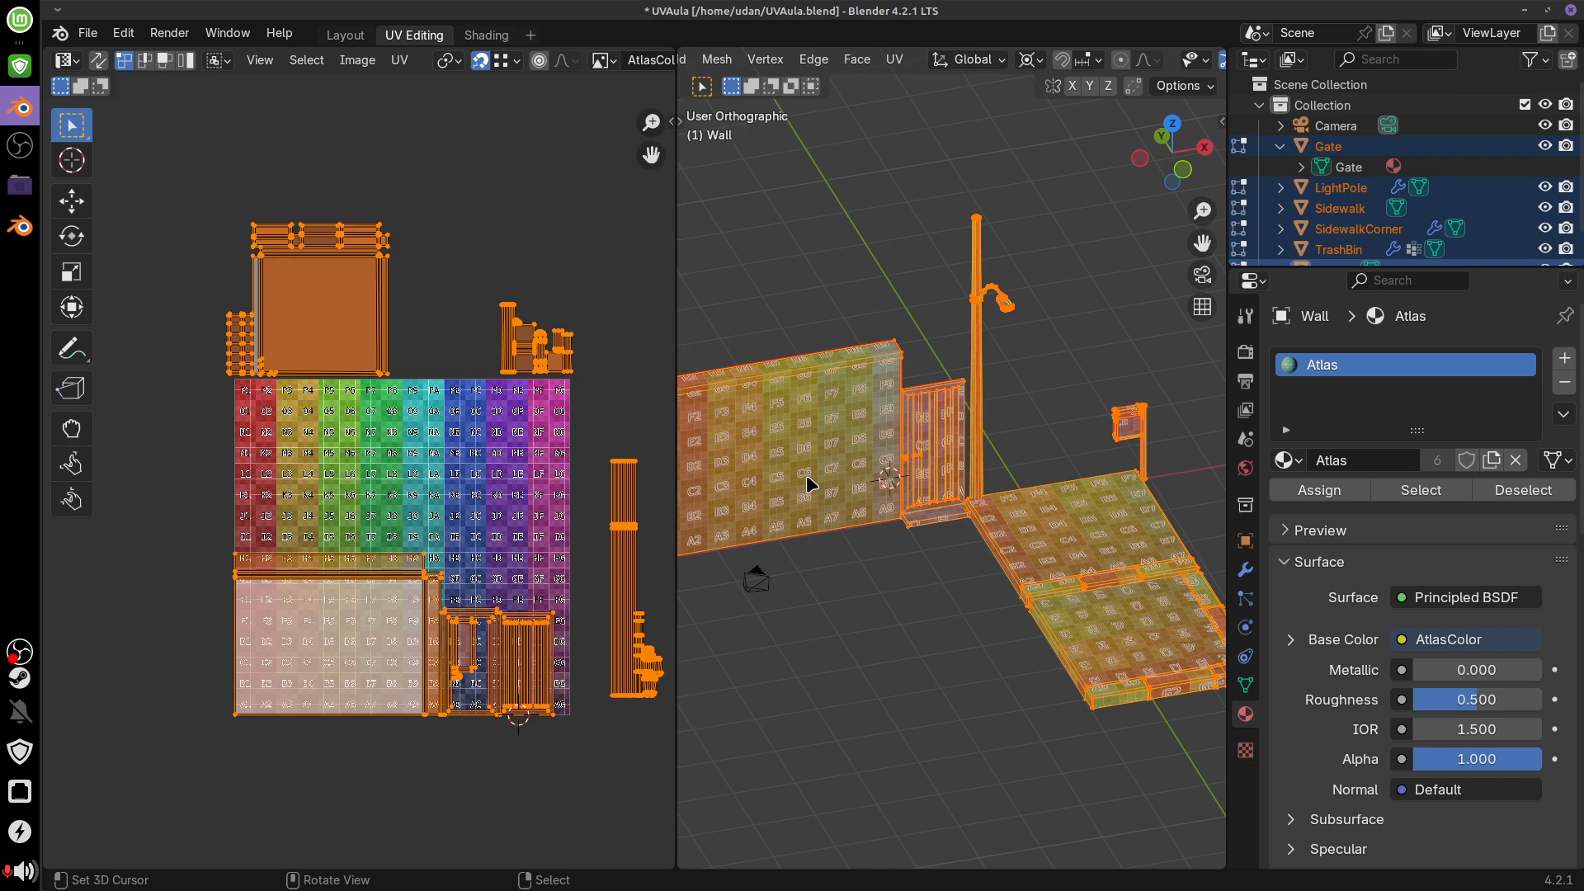
pyautogui.moveTo(1113, 651); pyautogui.dragTo(794, 508, button='middle')
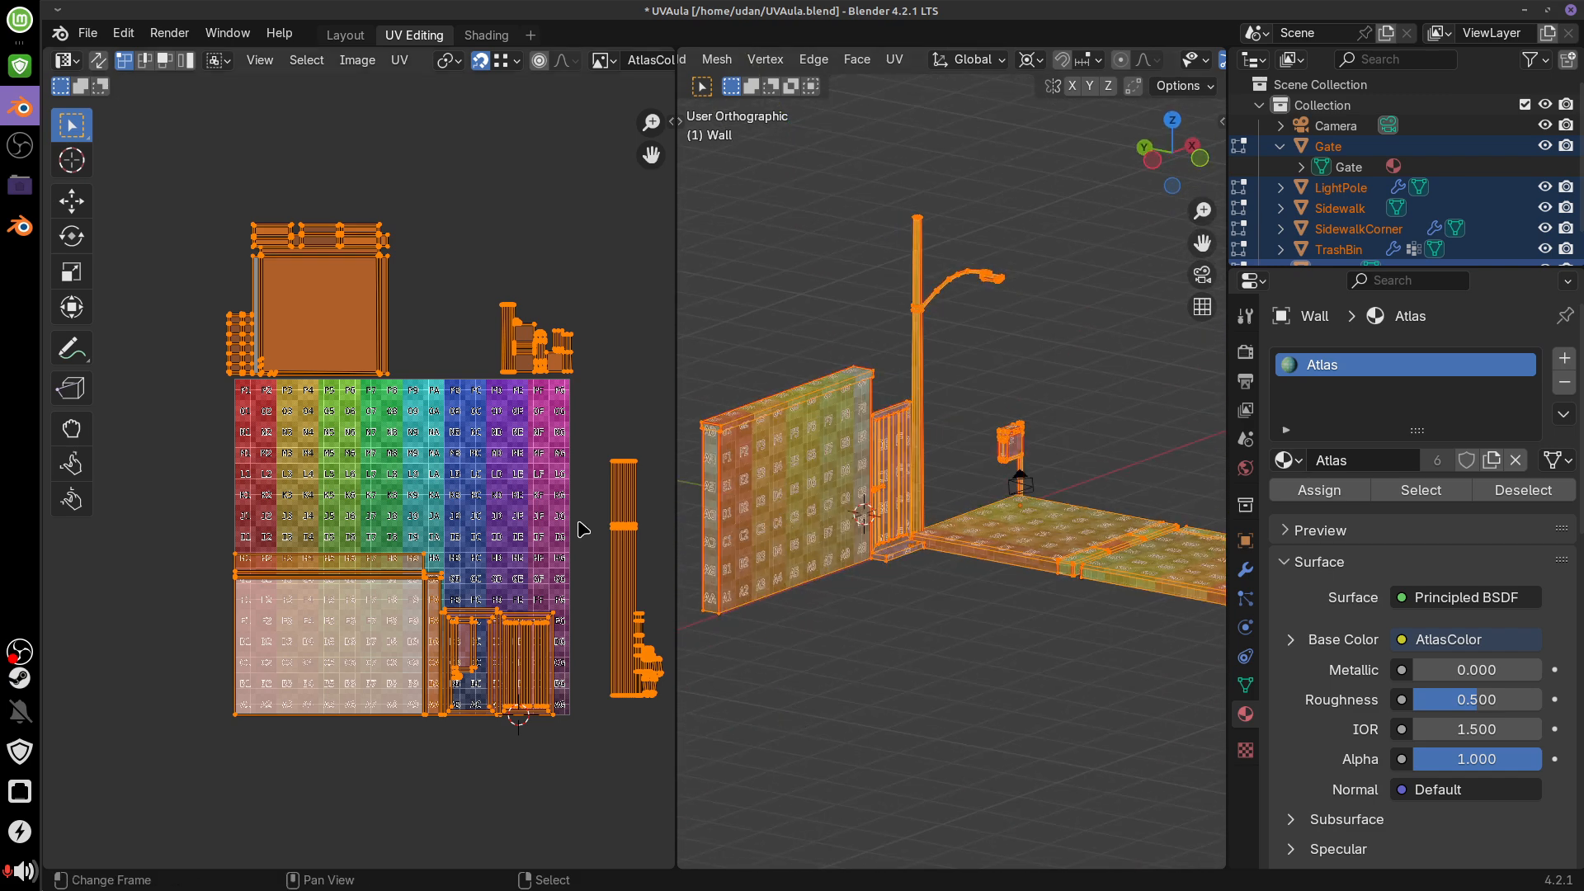
# Deselect everything, select only the sidewalk UV islands above the atlas and move them down about 0.5 into the texture
pyautogui.hotkey('alt', 'a')
pyautogui.press('b')
pyautogui.moveTo(171, 193); pyautogui.dragTo(410, 389)
pyautogui.press('g')
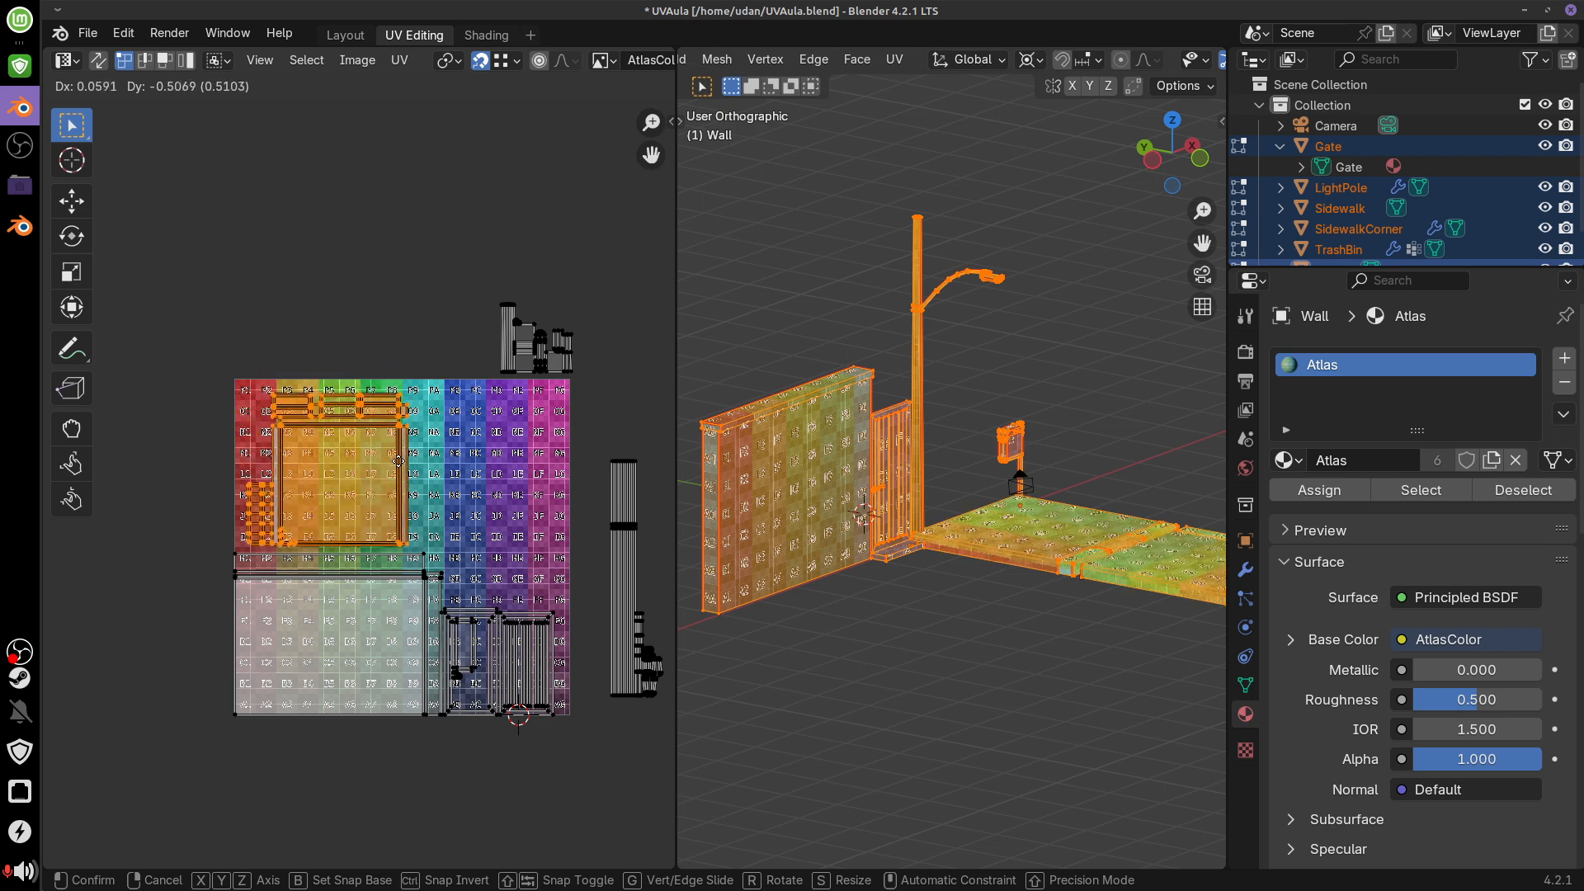
pyautogui.click(404, 455)
pyautogui.scroll(3, 461, 492)
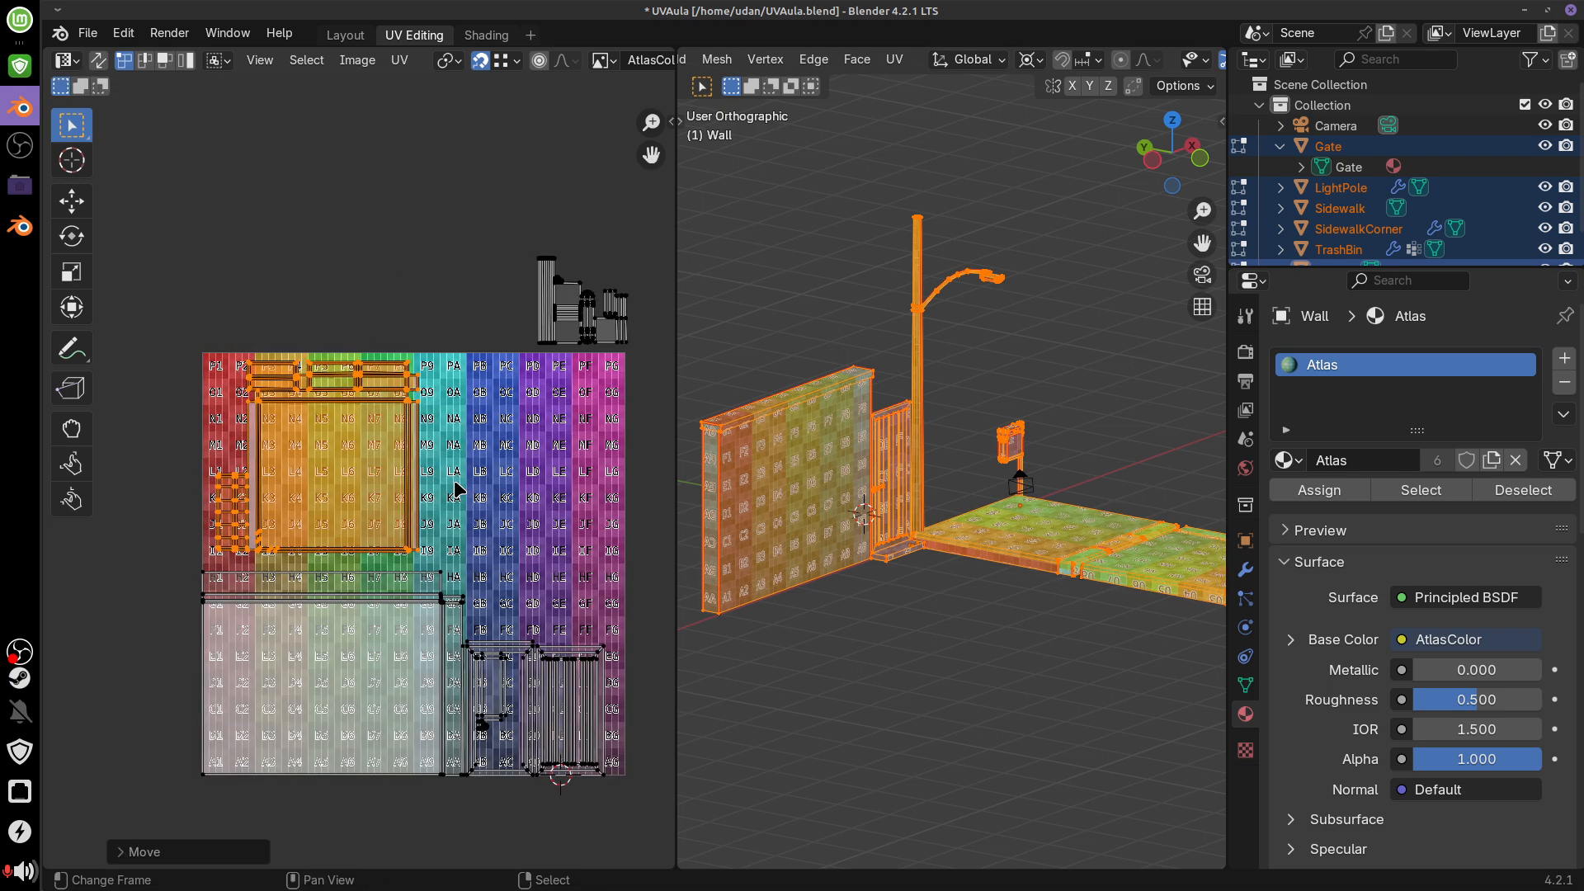
# Shift the sidewalk islands so the large square one lines up with the atlas's left edge, just above the wall island
pyautogui.press('g')
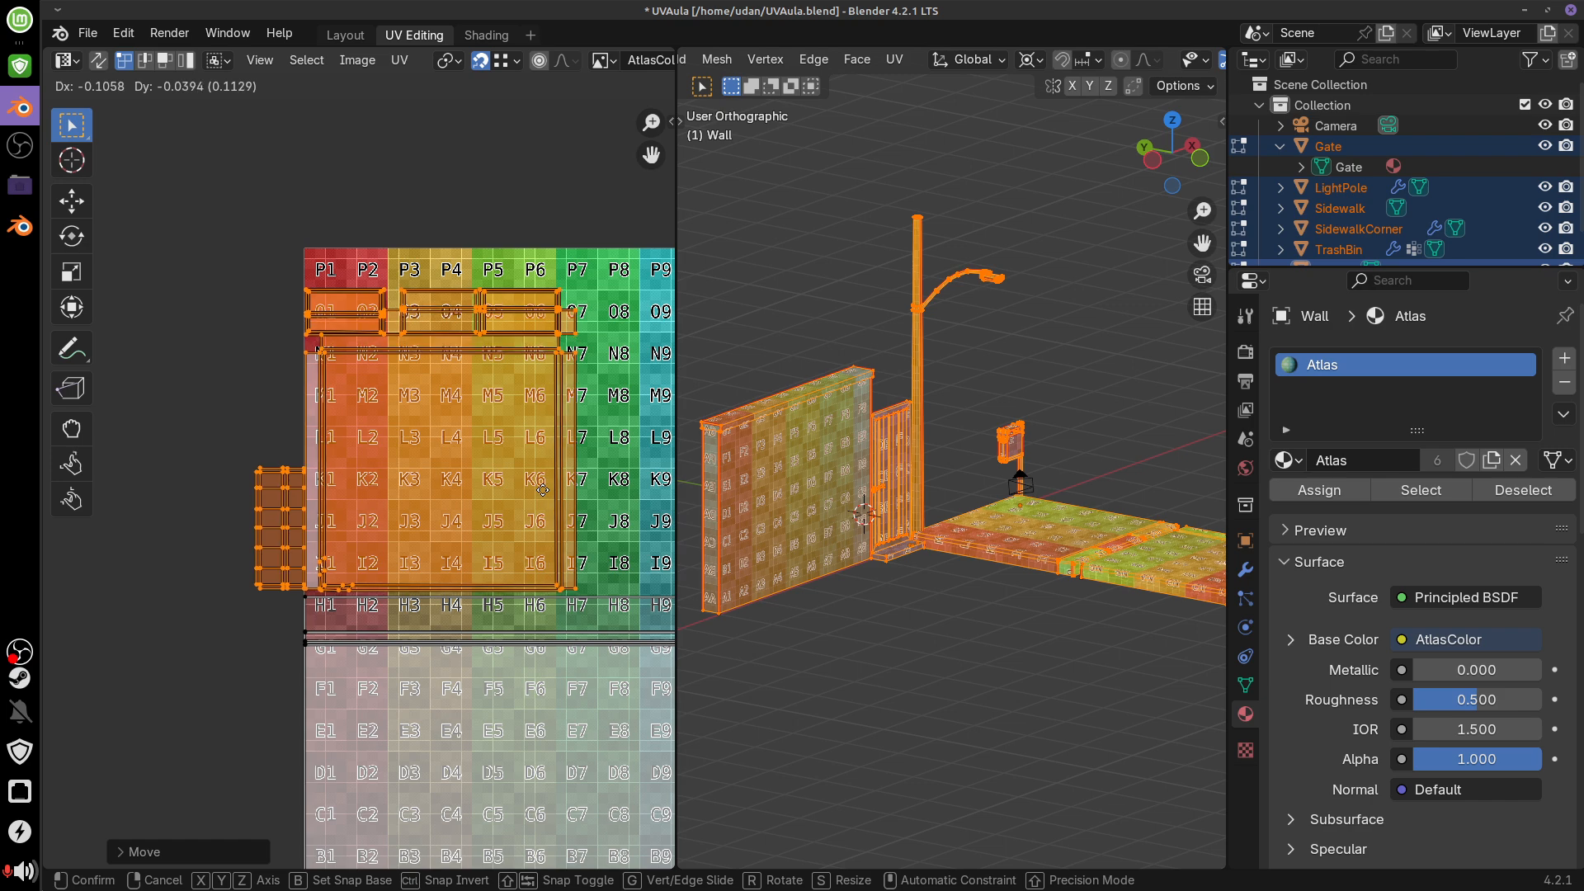
pyautogui.click(527, 485)
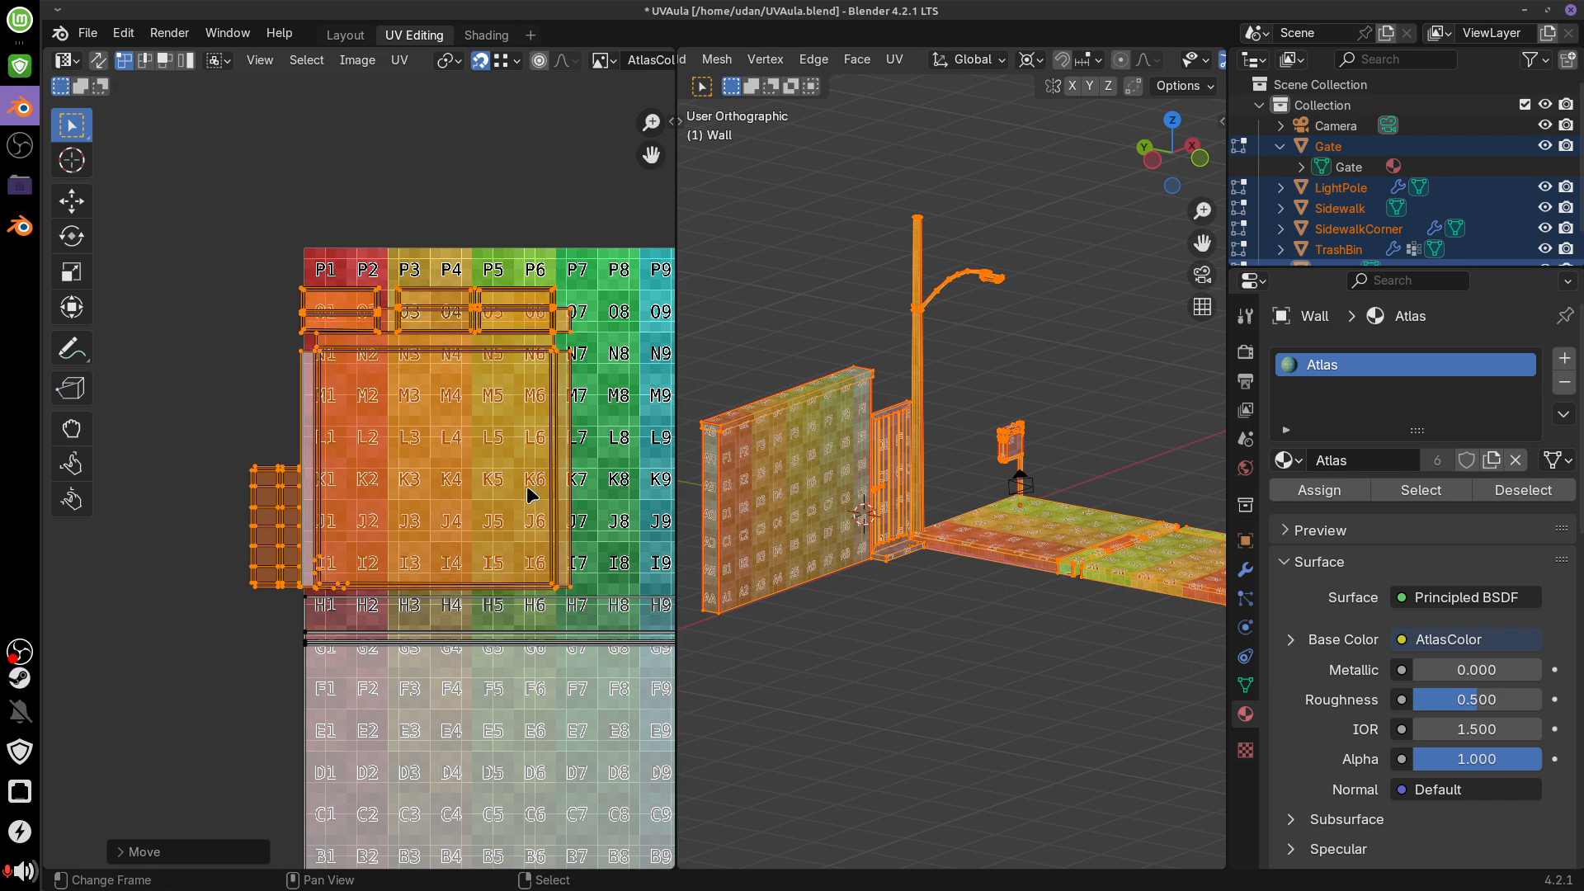
pyautogui.scroll(3, 524, 497)
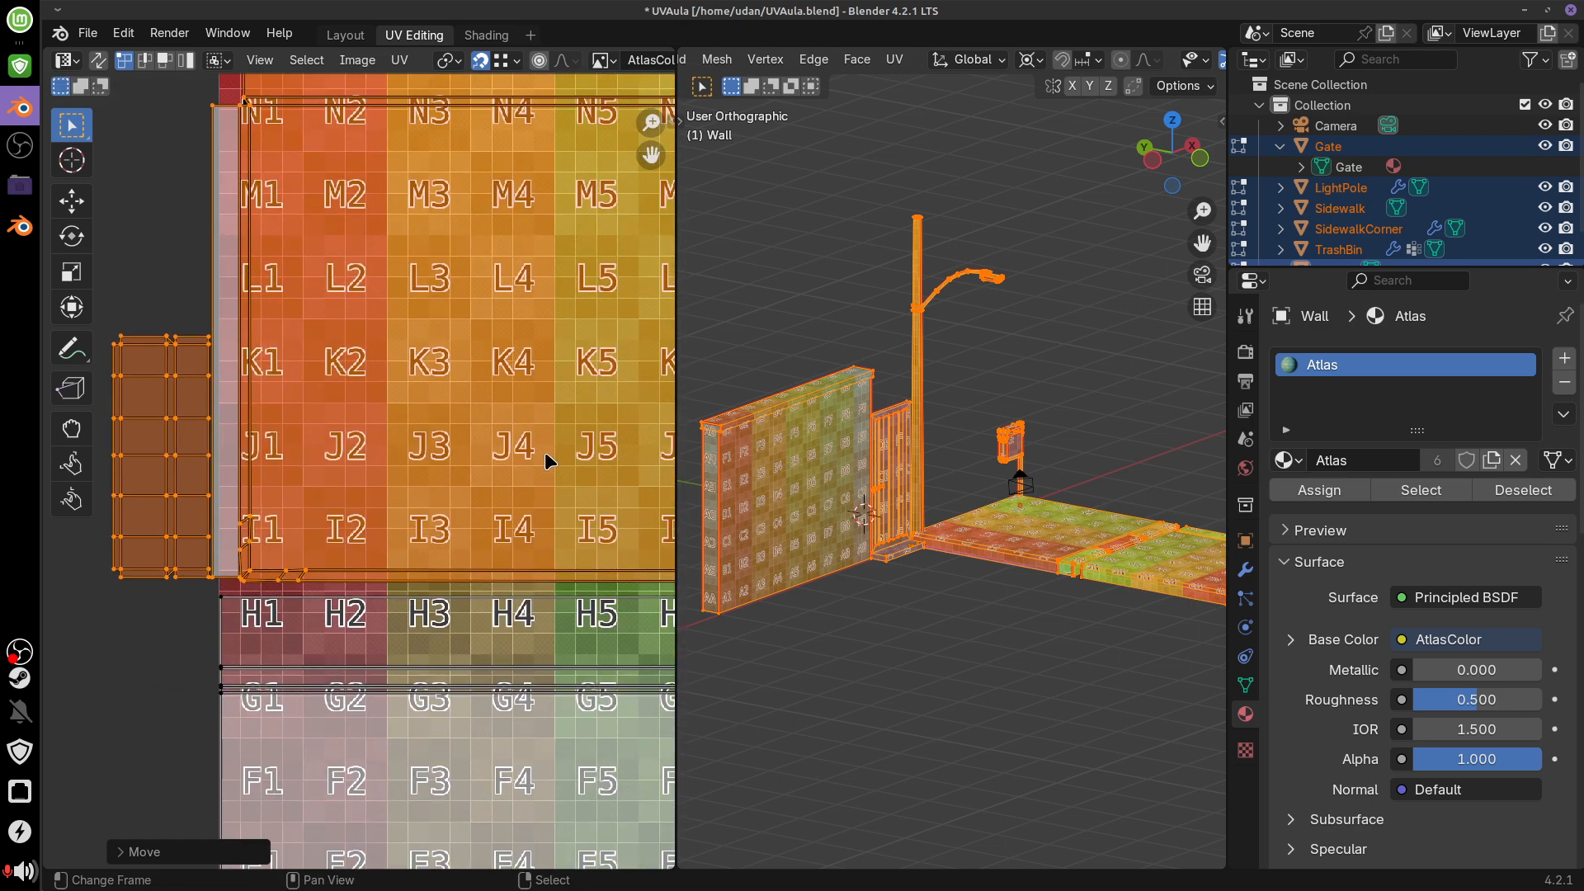
pyautogui.press('g')
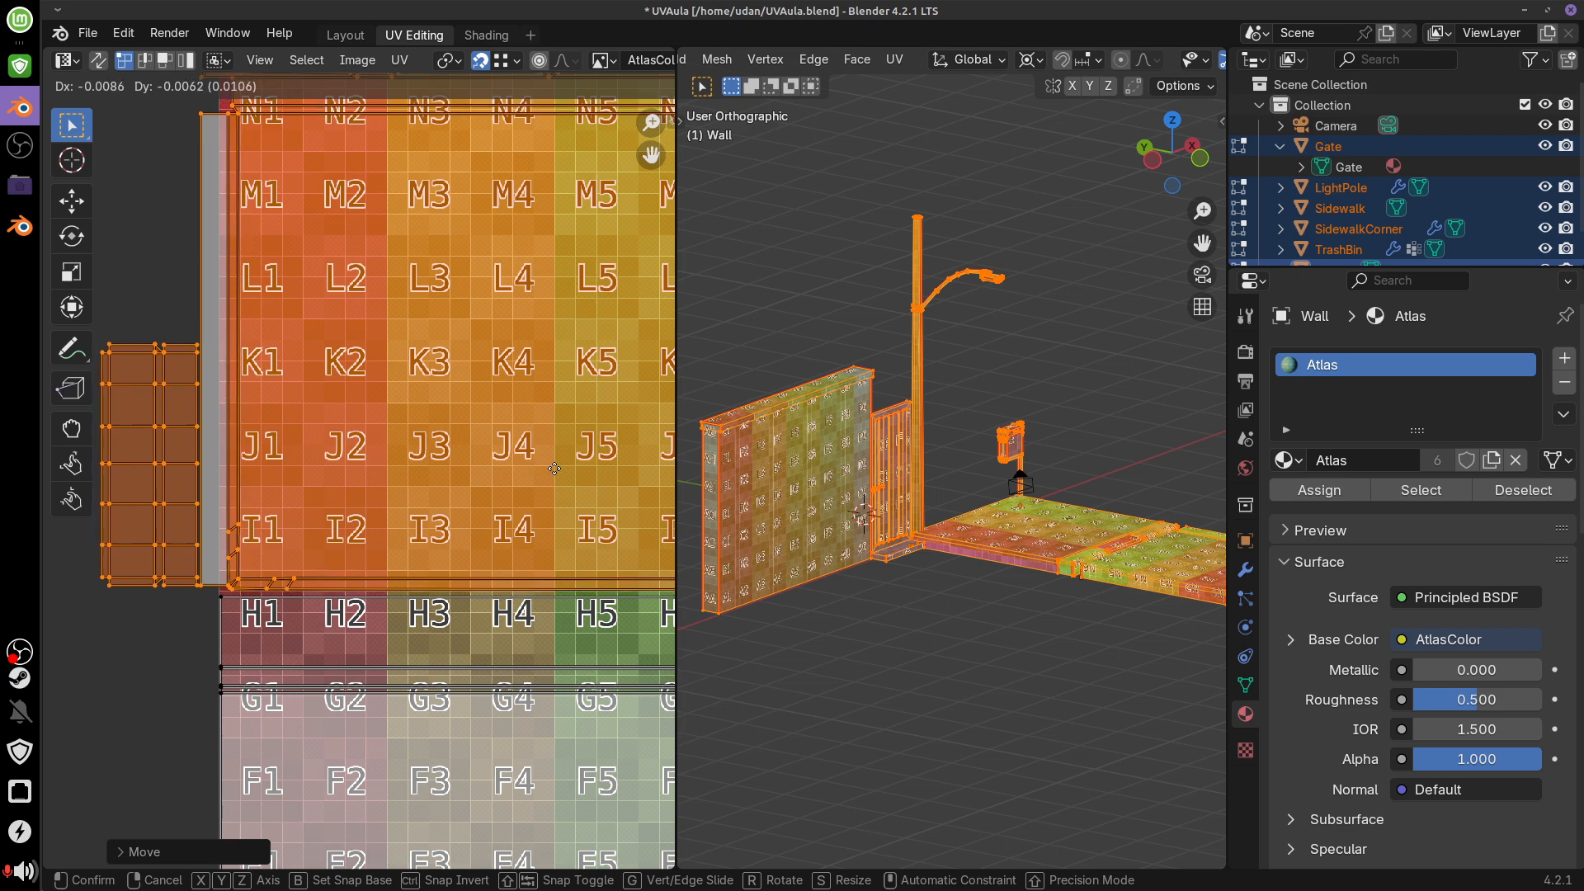
pyautogui.click(762, 492)
# Select the small linked grid island left outside the atlas and move it about 0.48 right, beside the square sidewalk island
pyautogui.click(196, 375)
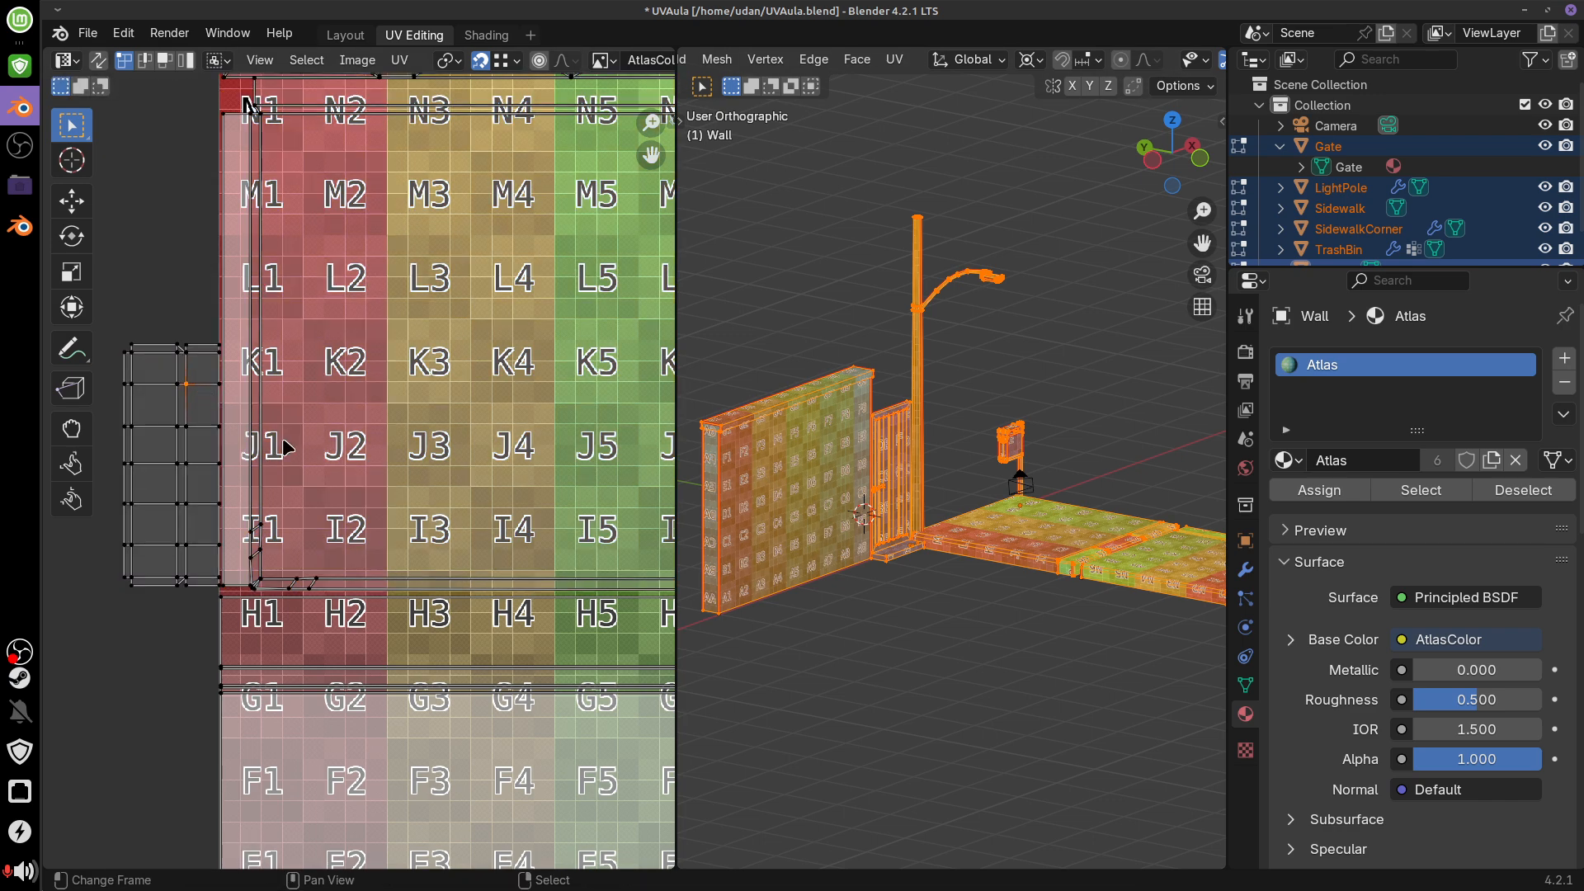
pyautogui.hotkey('ctrl', 'l')
pyautogui.keyDown('shift'); pyautogui.moveTo(670, 474); pyautogui.dragTo(520, 465, button='middle'); pyautogui.keyUp('shift')
pyautogui.scroll(-2, 513, 489)
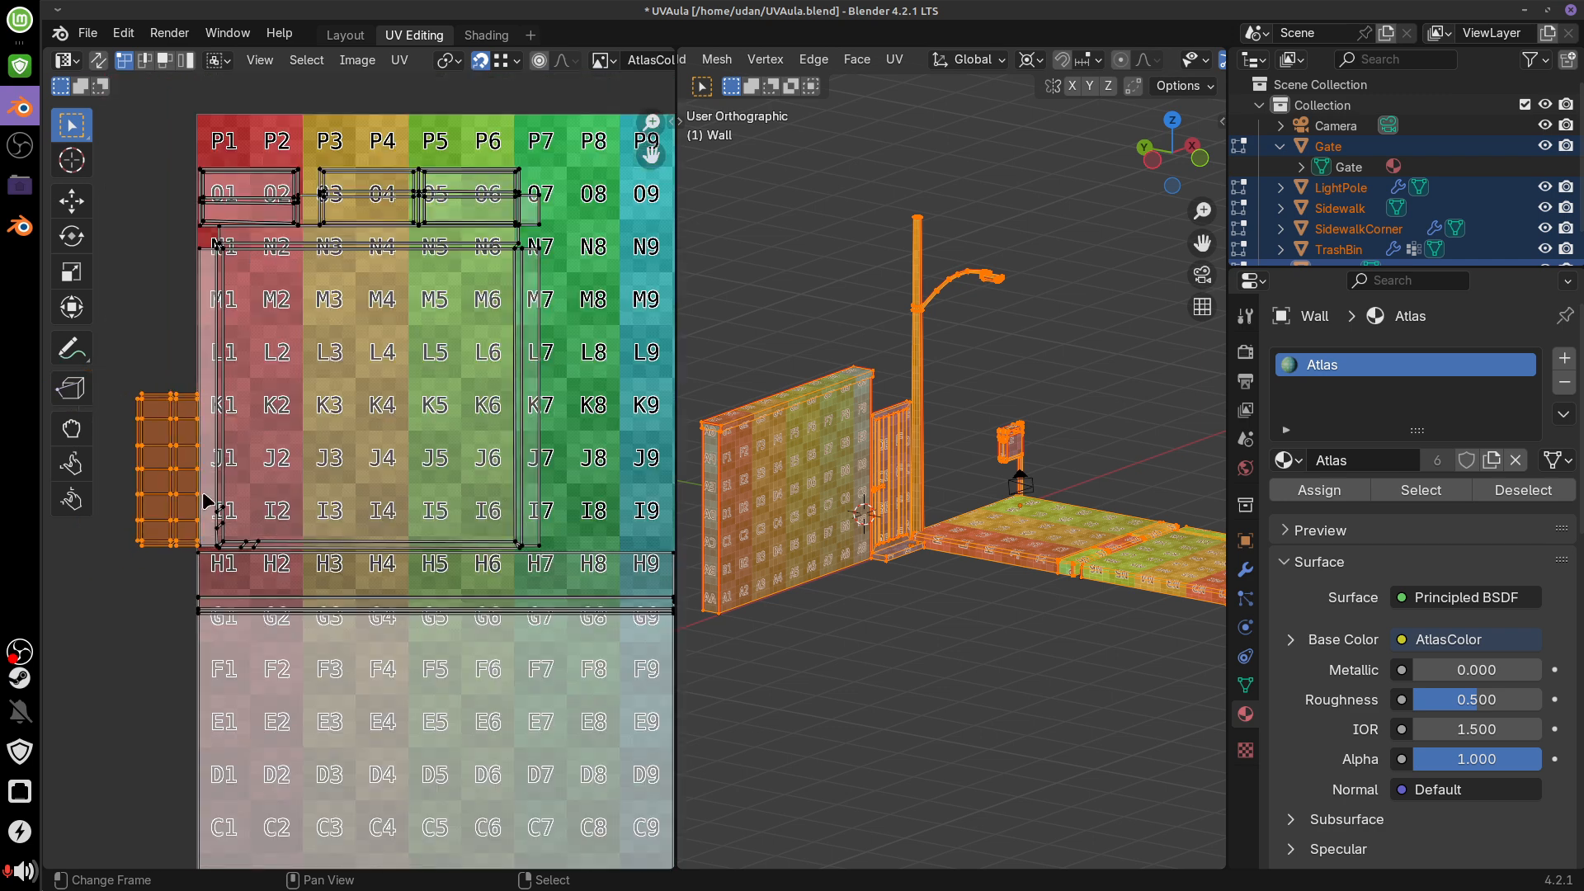
pyautogui.press('g')
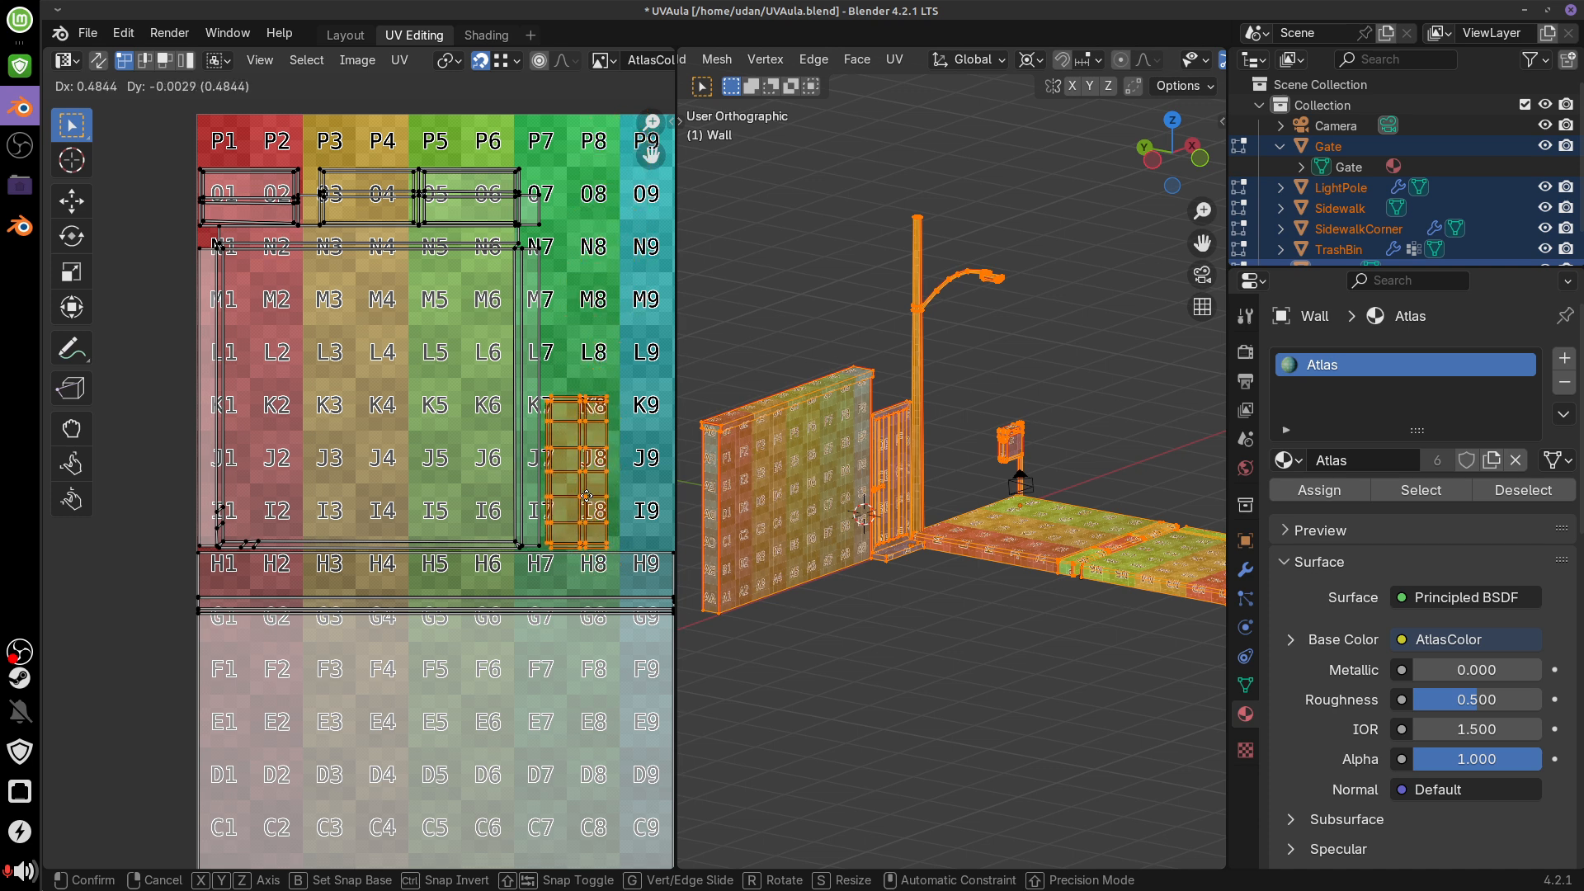
pyautogui.click(586, 495)
# Select all the LightPole UV islands and try them over the free blue and purple area of the atlas
pyautogui.moveTo(593, 483); pyautogui.dragTo(590, 479, button='middle')
pyautogui.moveTo(631, 487); pyautogui.dragTo(484, 355, button='middle')
pyautogui.moveTo(560, 602); pyautogui.dragTo(458, 655, button='middle')
pyautogui.moveTo(504, 597); pyautogui.dragTo(502, 489, button='middle')
pyautogui.moveTo(398, 413); pyautogui.dragTo(450, 492, button='middle')
pyautogui.moveTo(318, 430); pyautogui.dragTo(390, 500, button='middle')
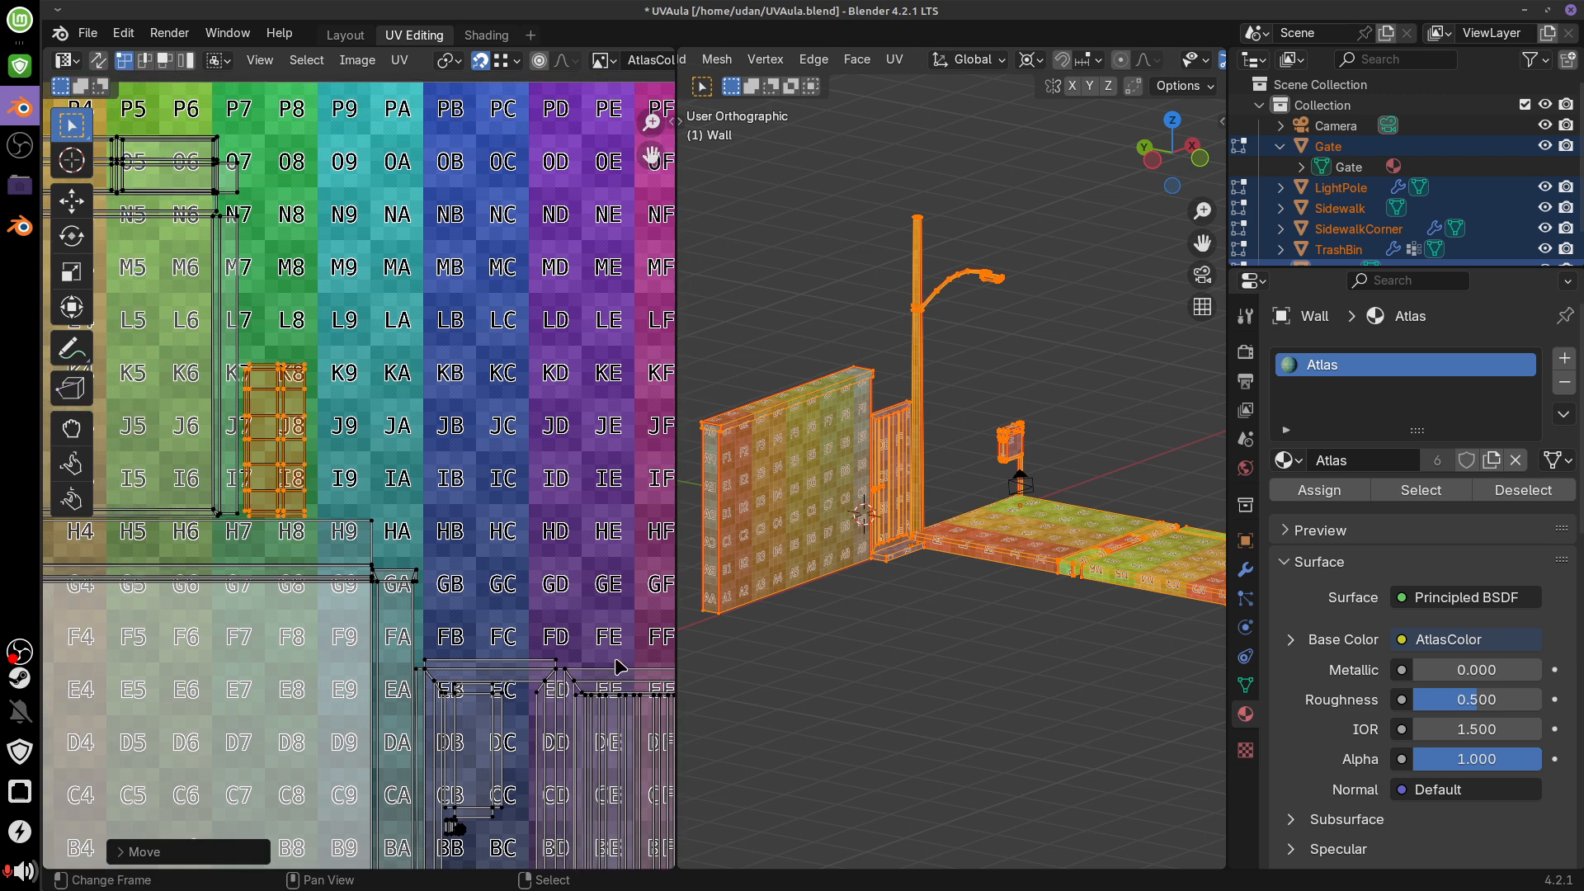
pyautogui.moveTo(575, 589); pyautogui.dragTo(454, 576, button='middle')
pyautogui.moveTo(557, 505); pyautogui.dragTo(479, 509, button='middle')
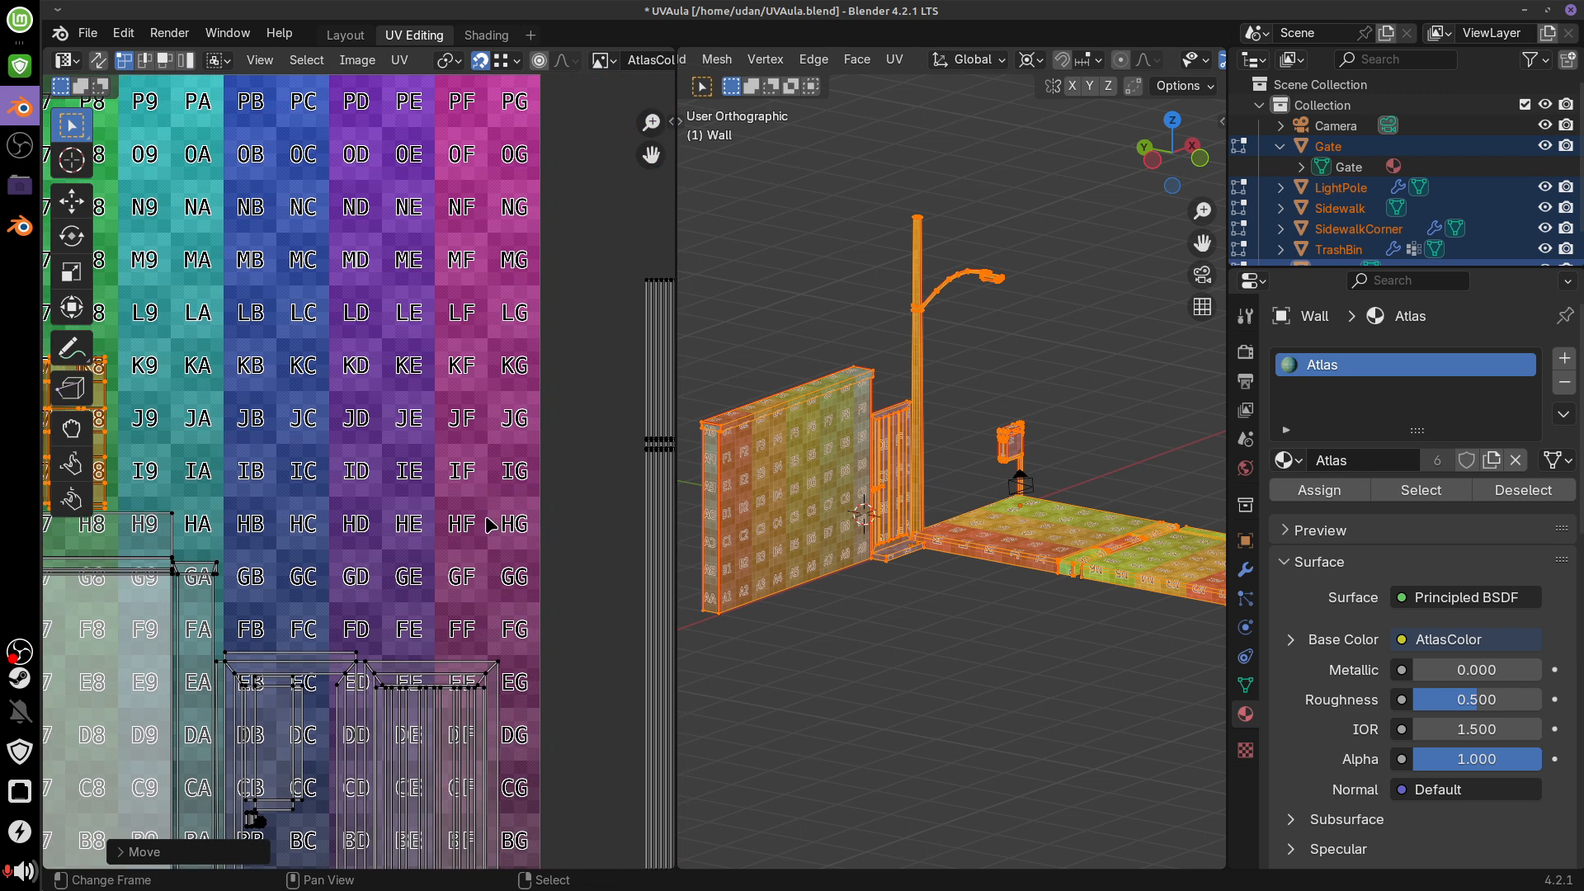
pyautogui.scroll(-3, 491, 524)
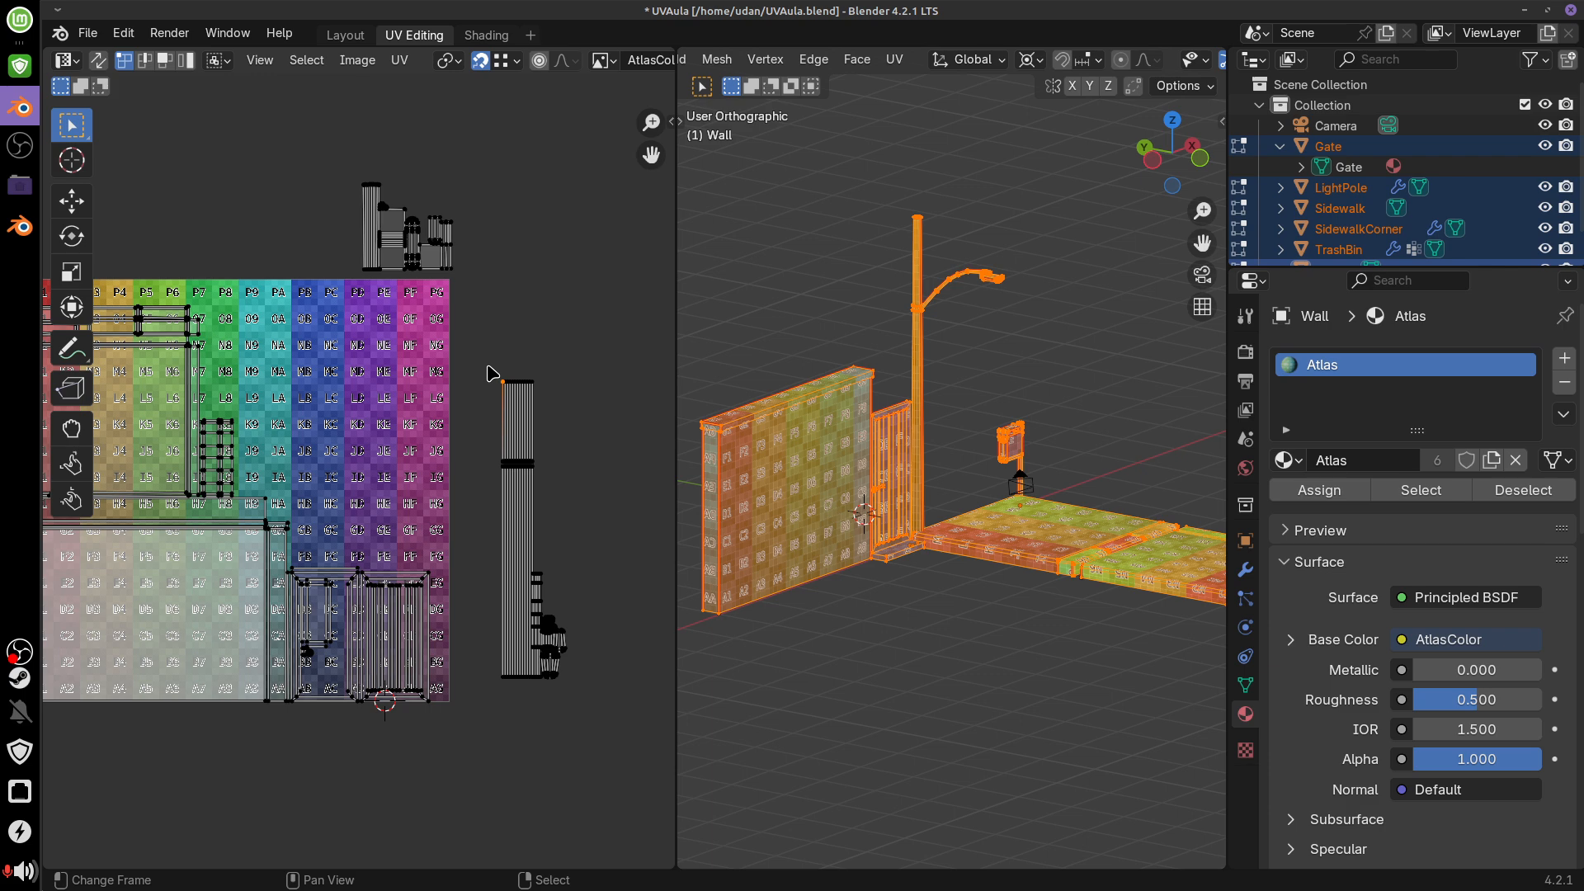
pyautogui.moveTo(484, 345); pyautogui.dragTo(611, 755)
pyautogui.press('g')
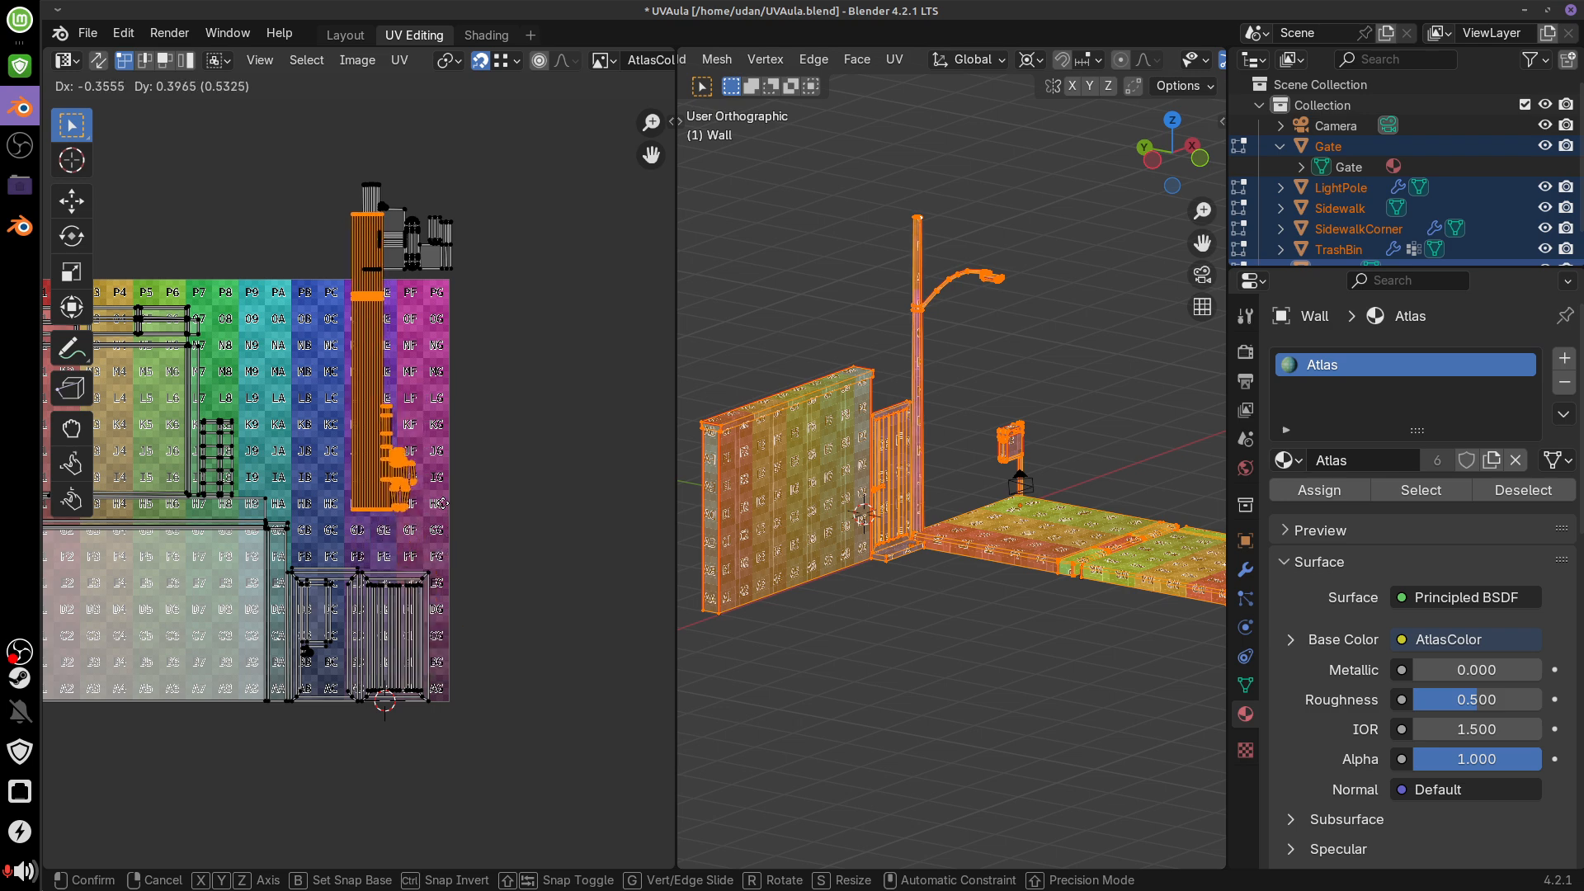
pyautogui.click(400, 526)
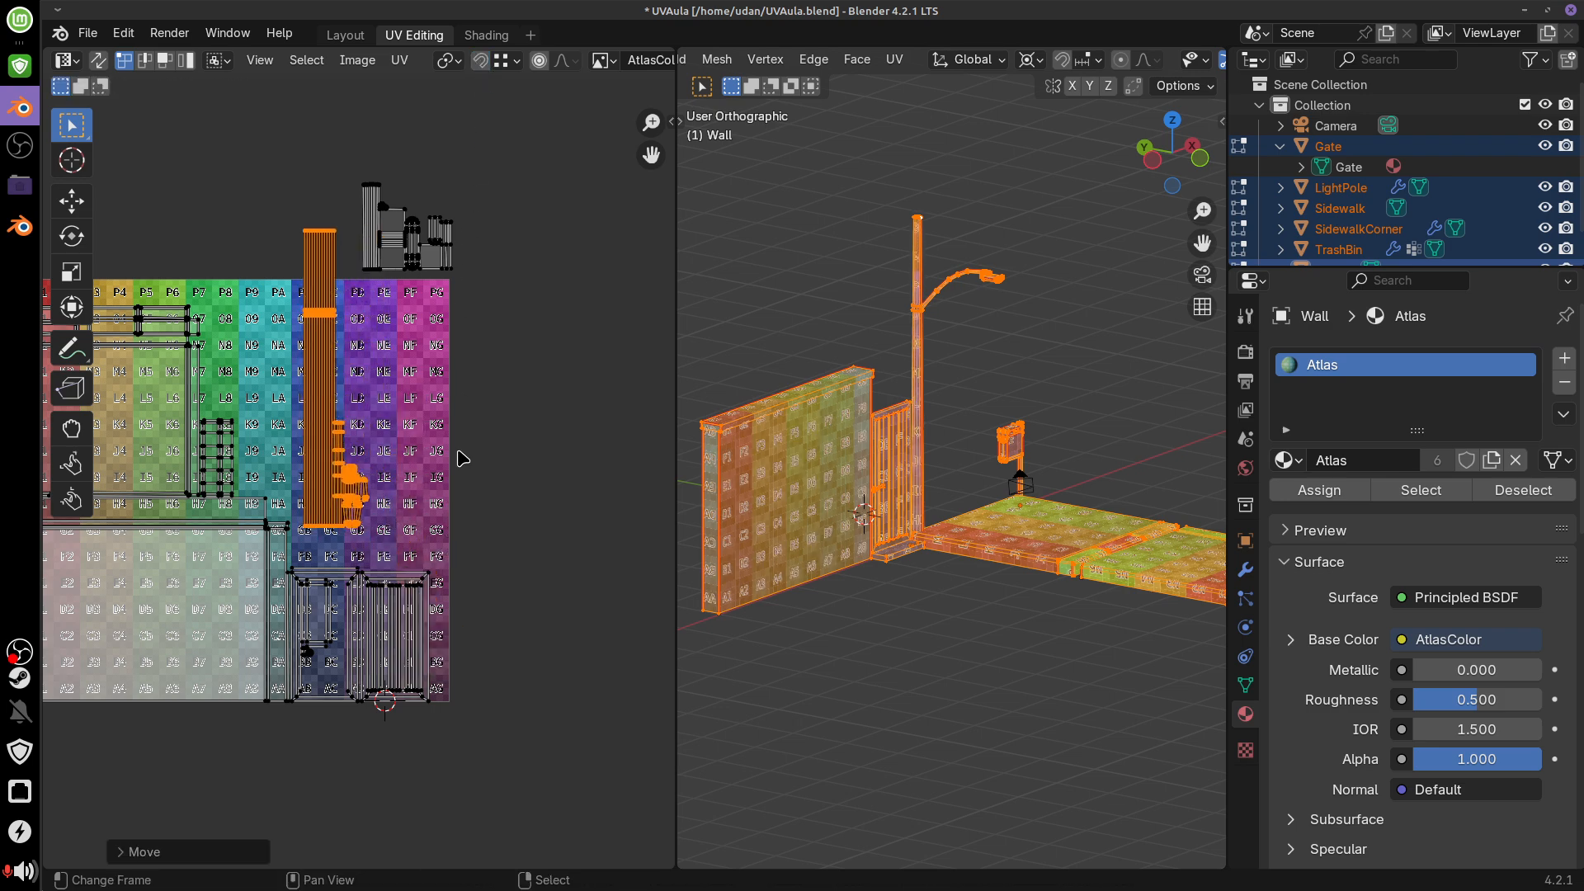
# Move the LightPole UV islands back off the atlas, just beyond its right edge
pyautogui.scroll(4, 463, 458)
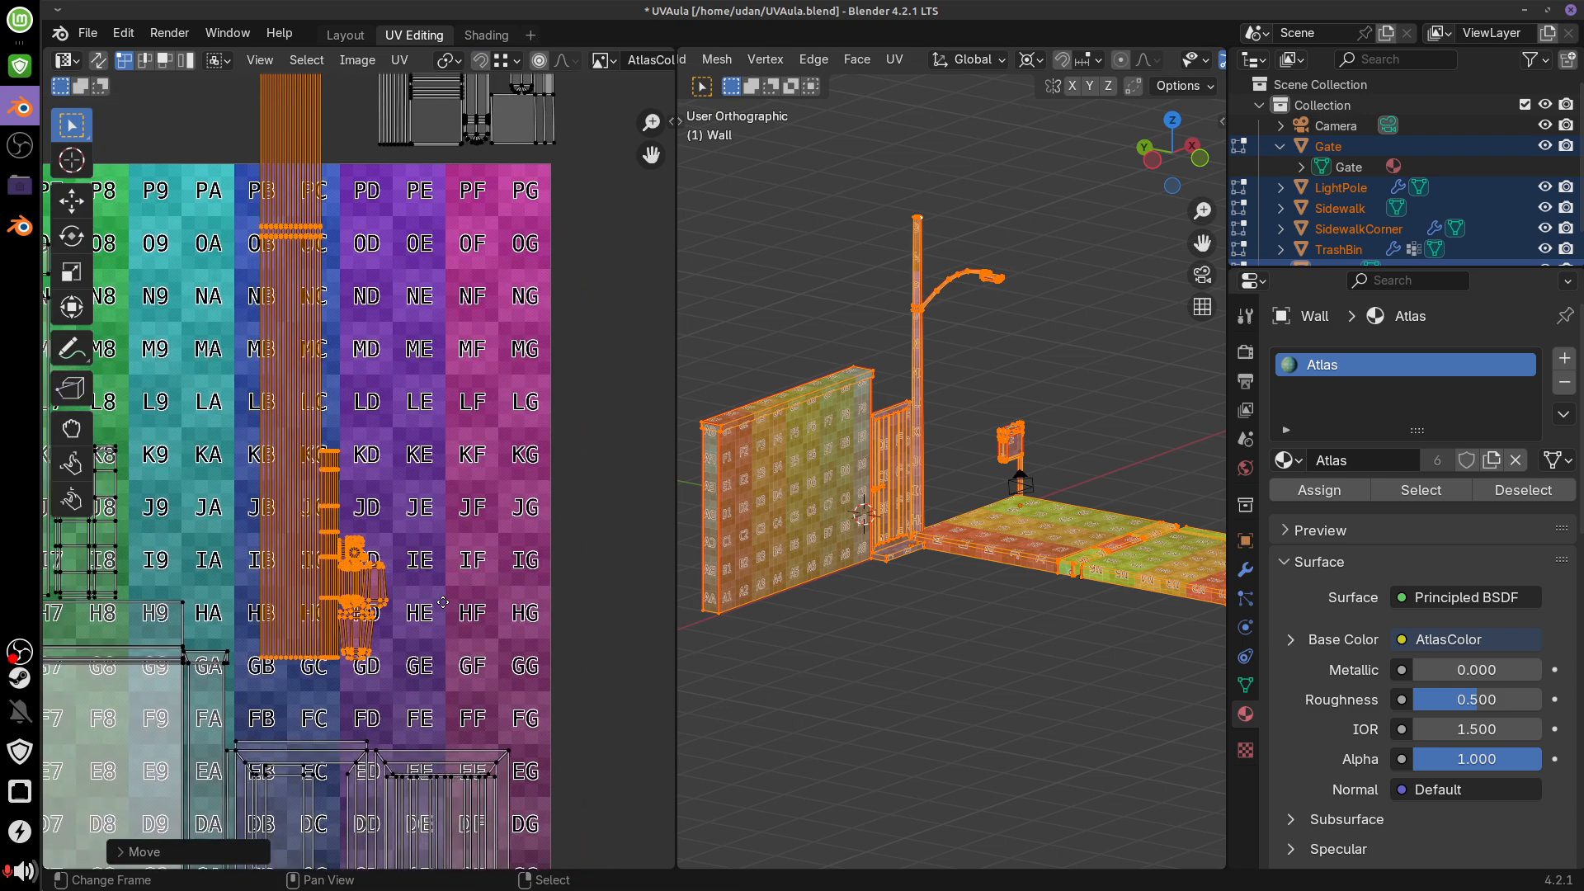
pyautogui.moveTo(443, 603); pyautogui.dragTo(450, 446, button='middle')
pyautogui.press('g')
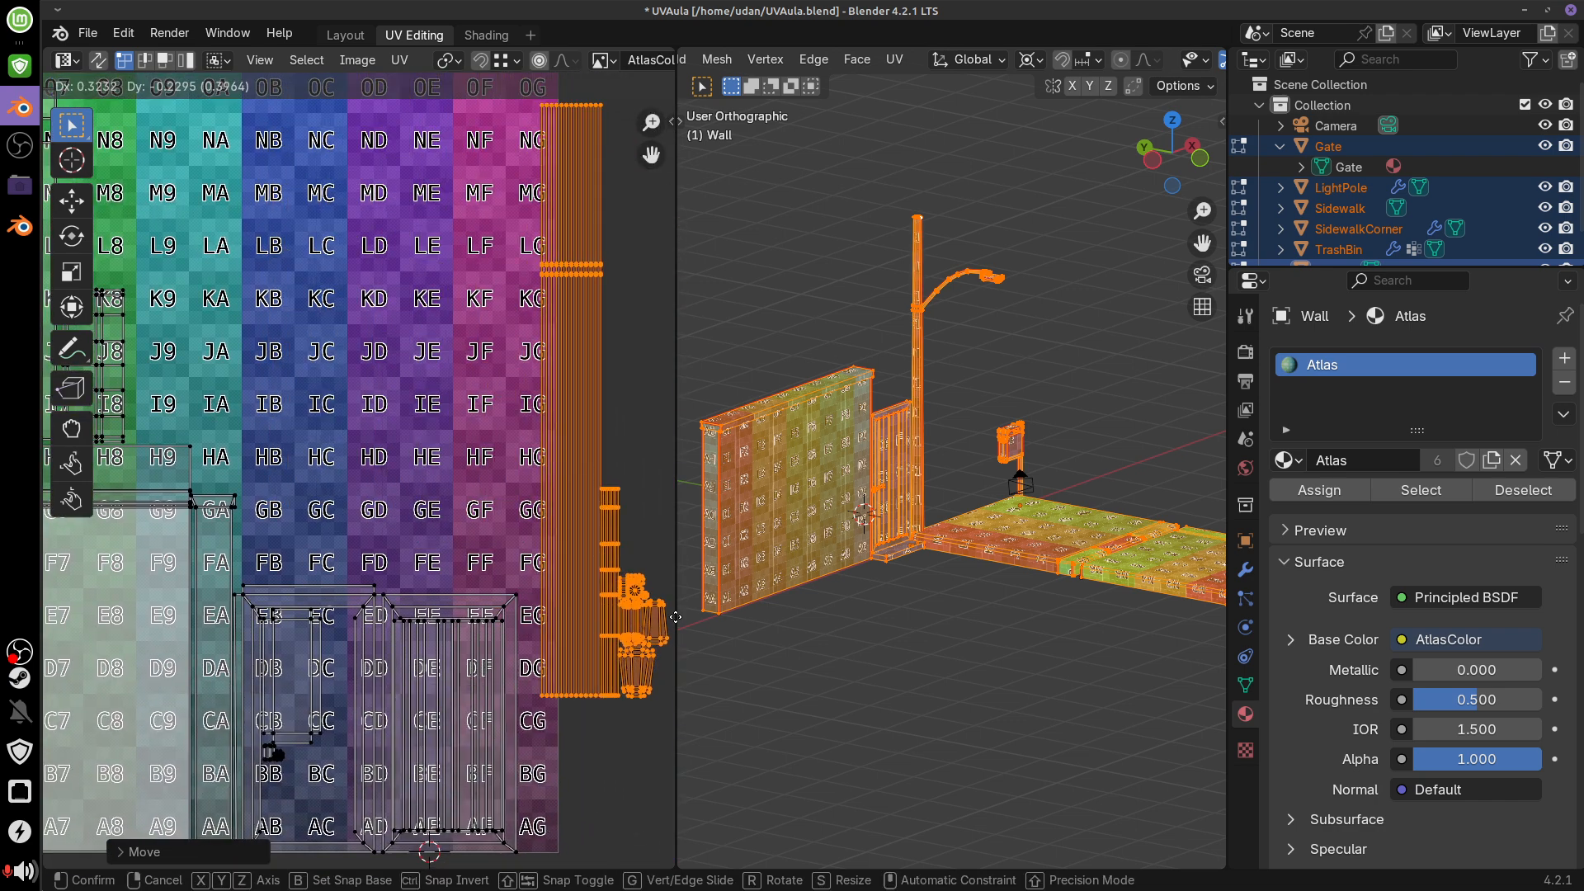
pyautogui.click(641, 660)
# Select all the linked Gate UV islands and move them up beside the small sidewalk grid island, above the wall strip
pyautogui.moveTo(653, 591); pyautogui.dragTo(740, 569, button='middle')
pyautogui.rightClick(467, 555)
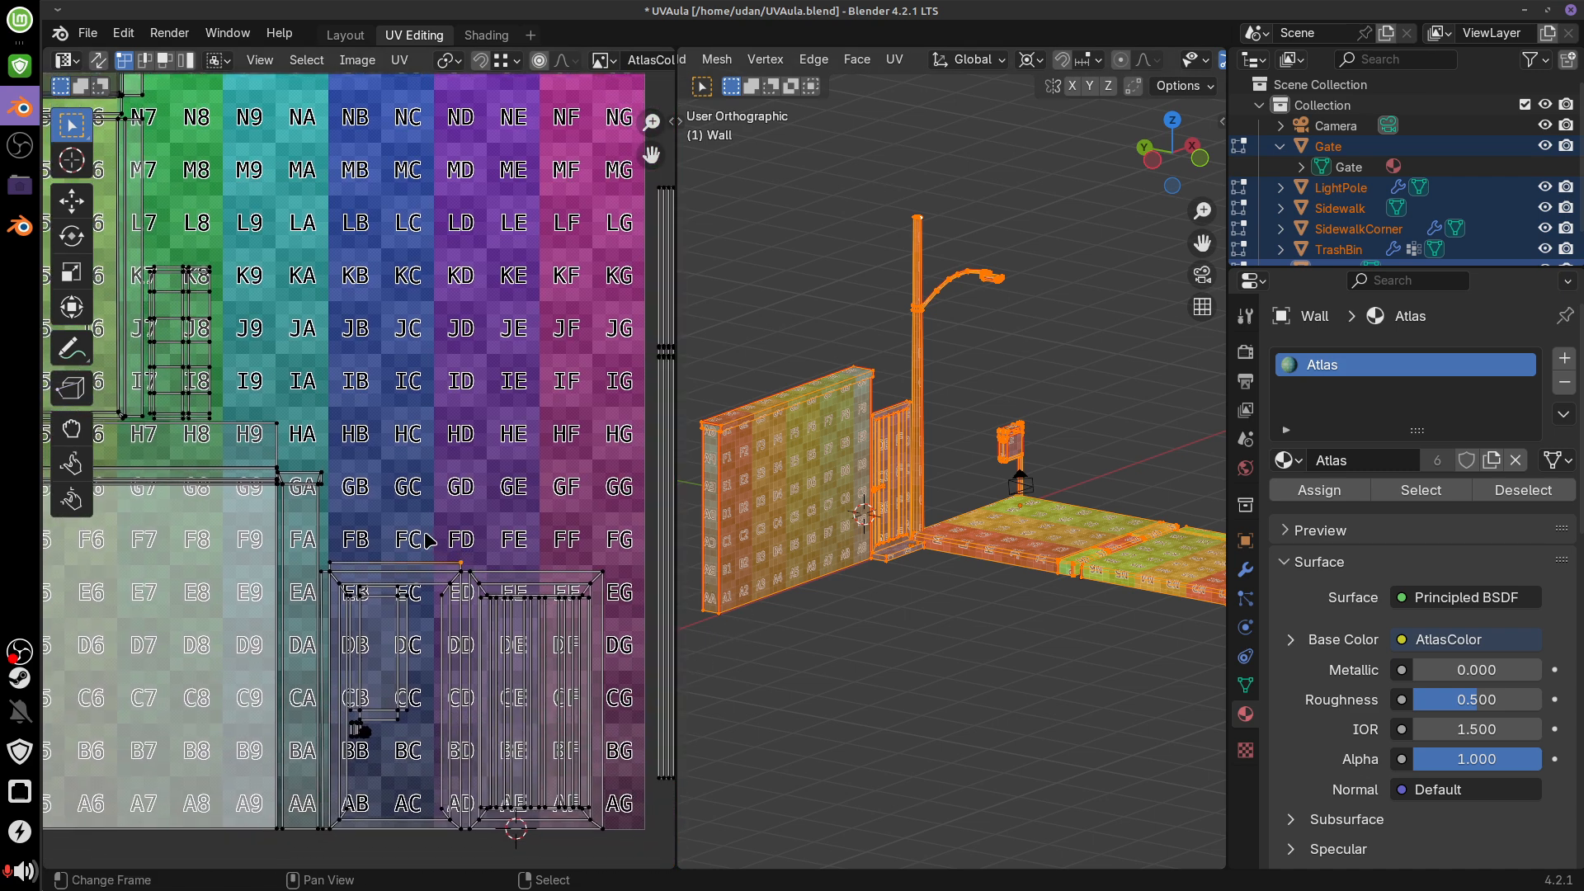
pyautogui.press('b')
pyautogui.moveTo(373, 478); pyautogui.dragTo(555, 800)
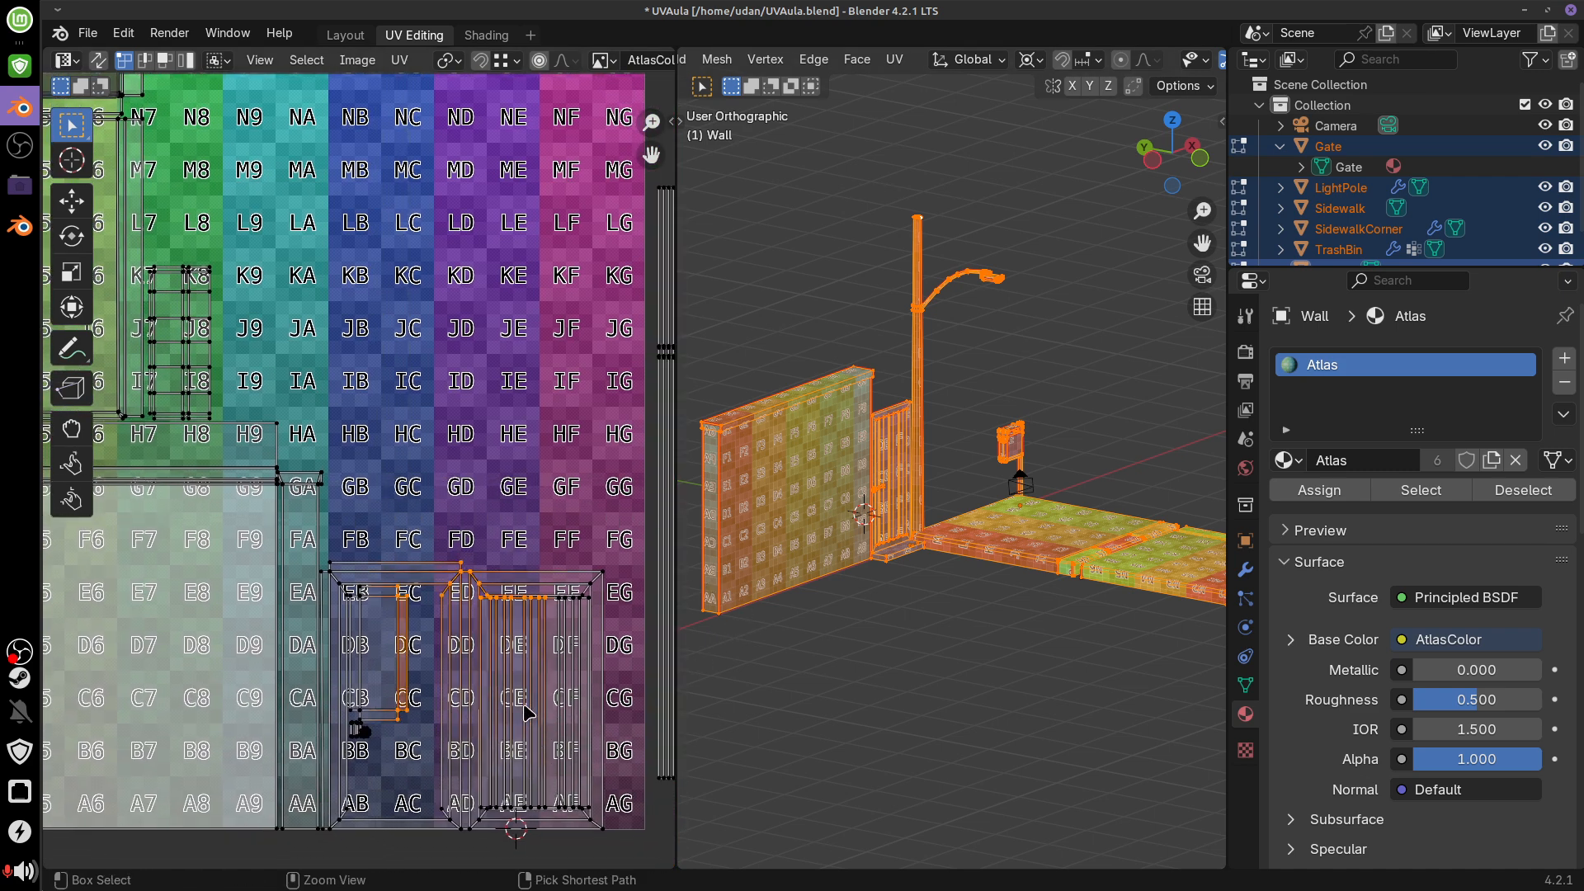
pyautogui.hotkey('ctrl', 'l')
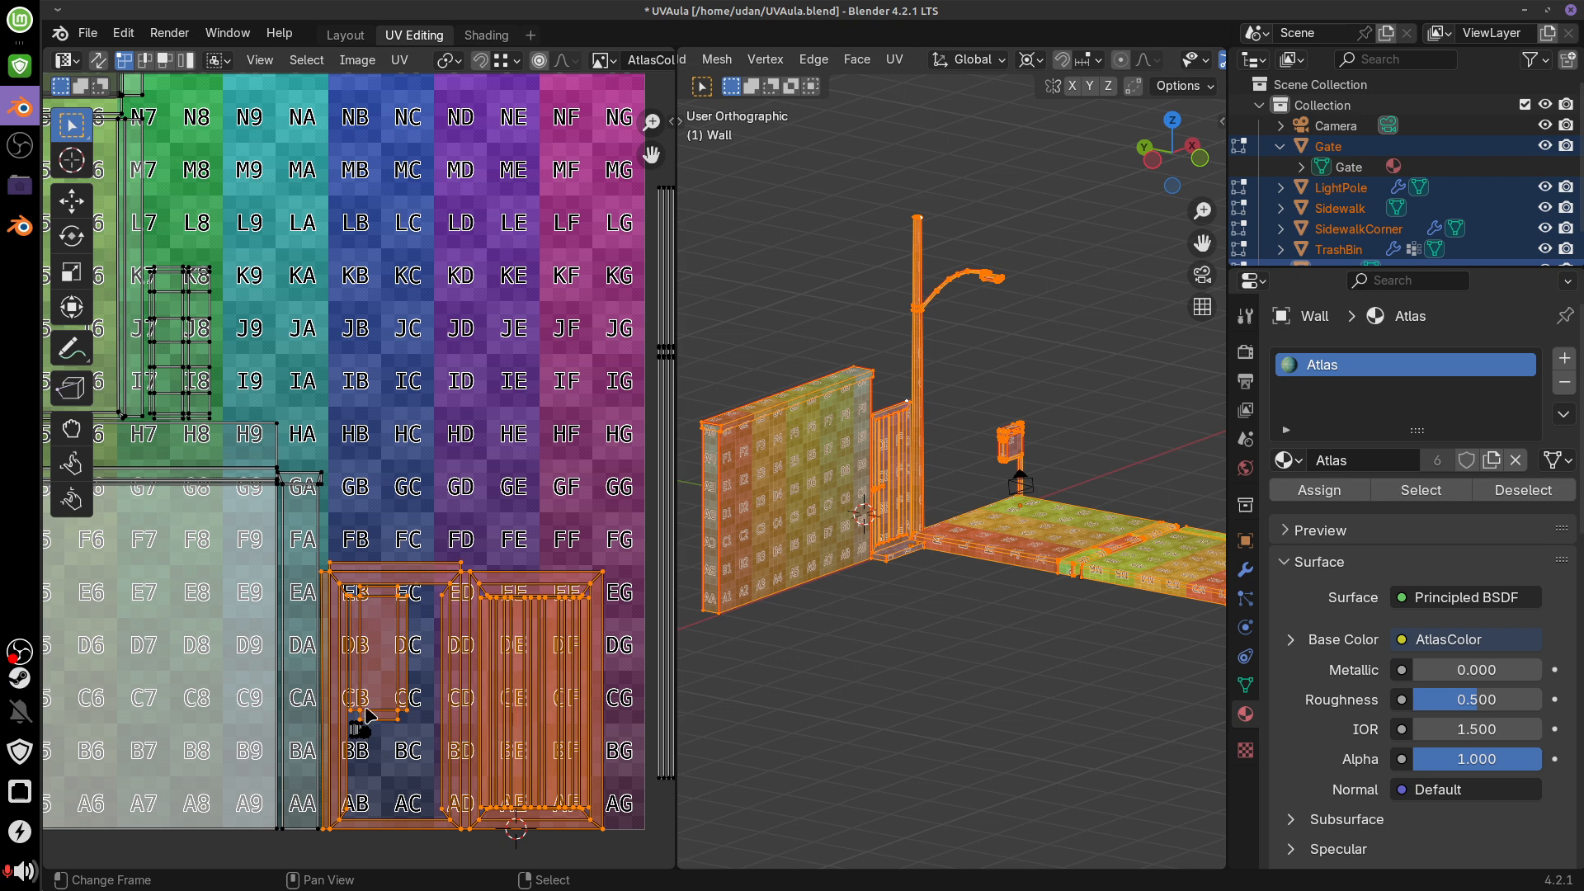
pyautogui.press('b')
pyautogui.moveTo(330, 692); pyautogui.dragTo(463, 776)
pyautogui.press('g')
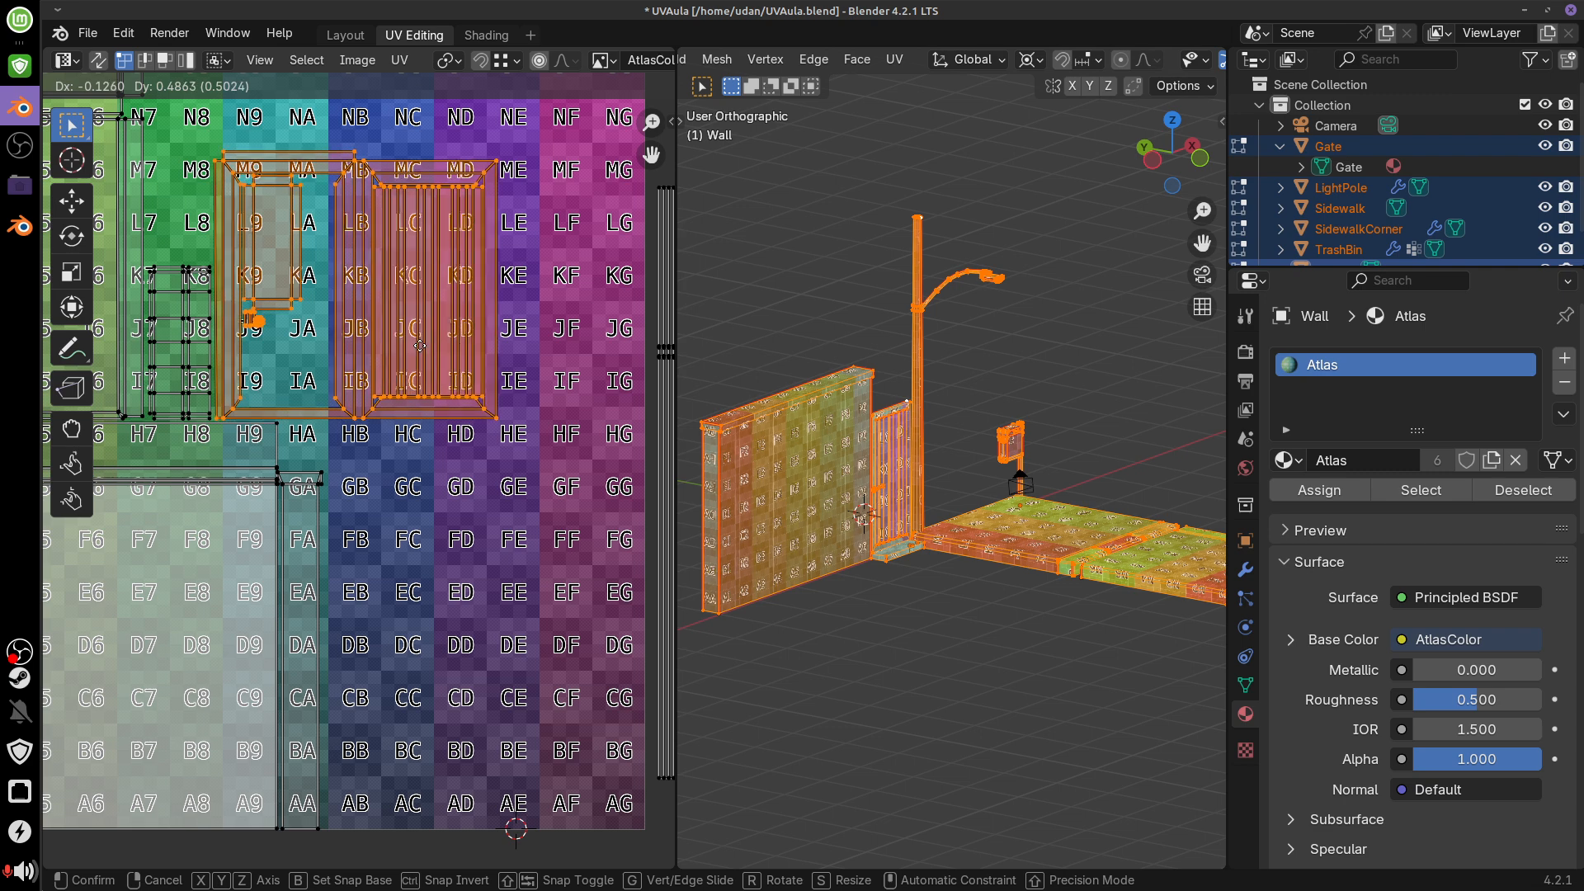
pyautogui.click(421, 349)
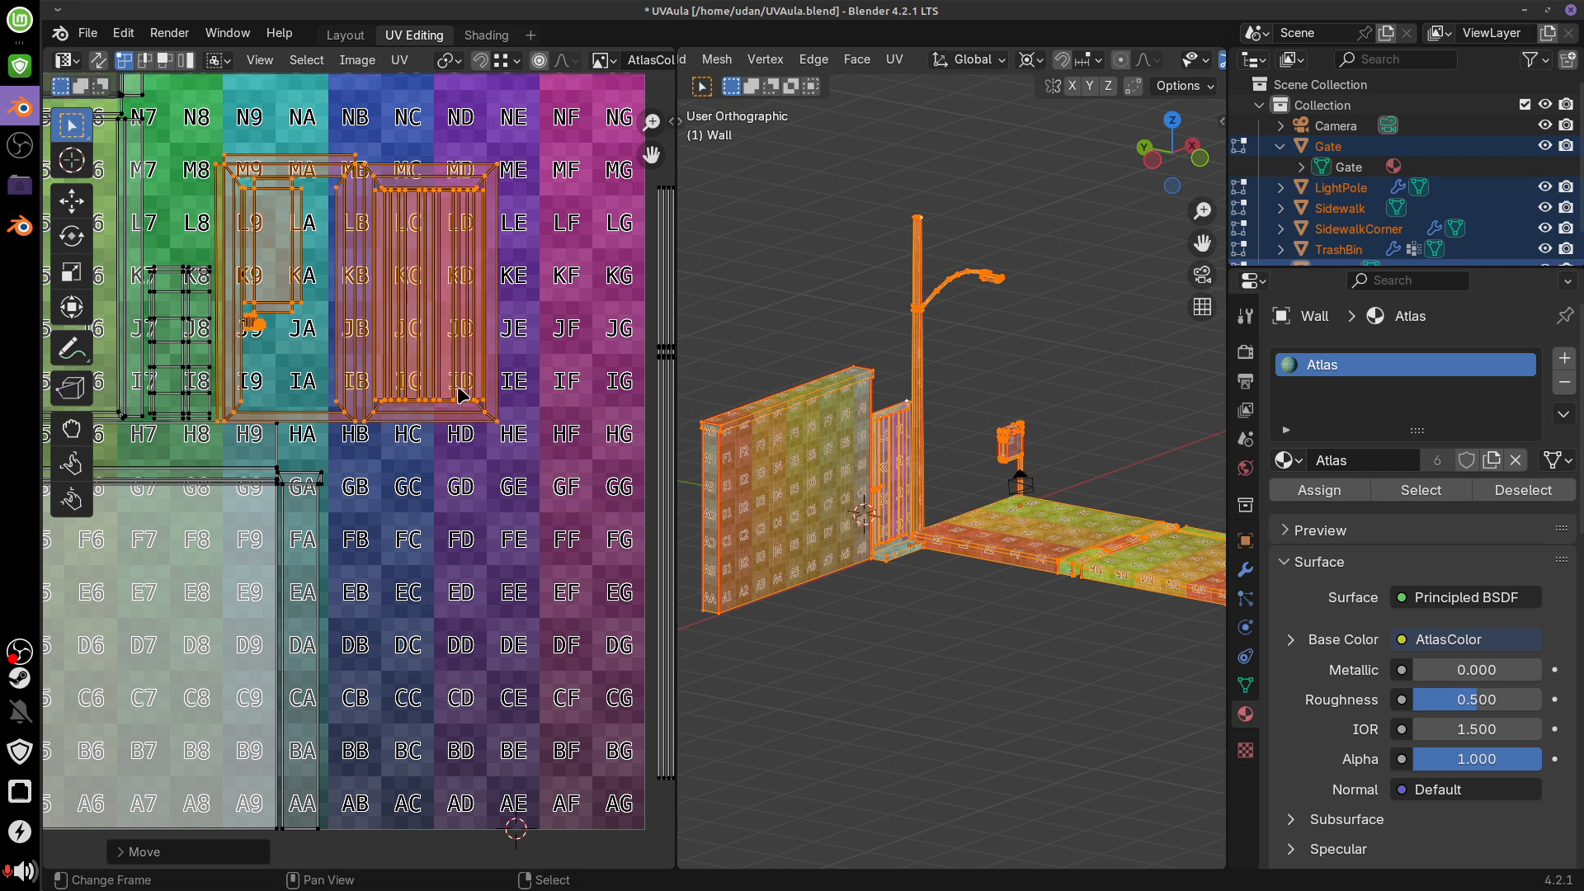
pyautogui.press('g')
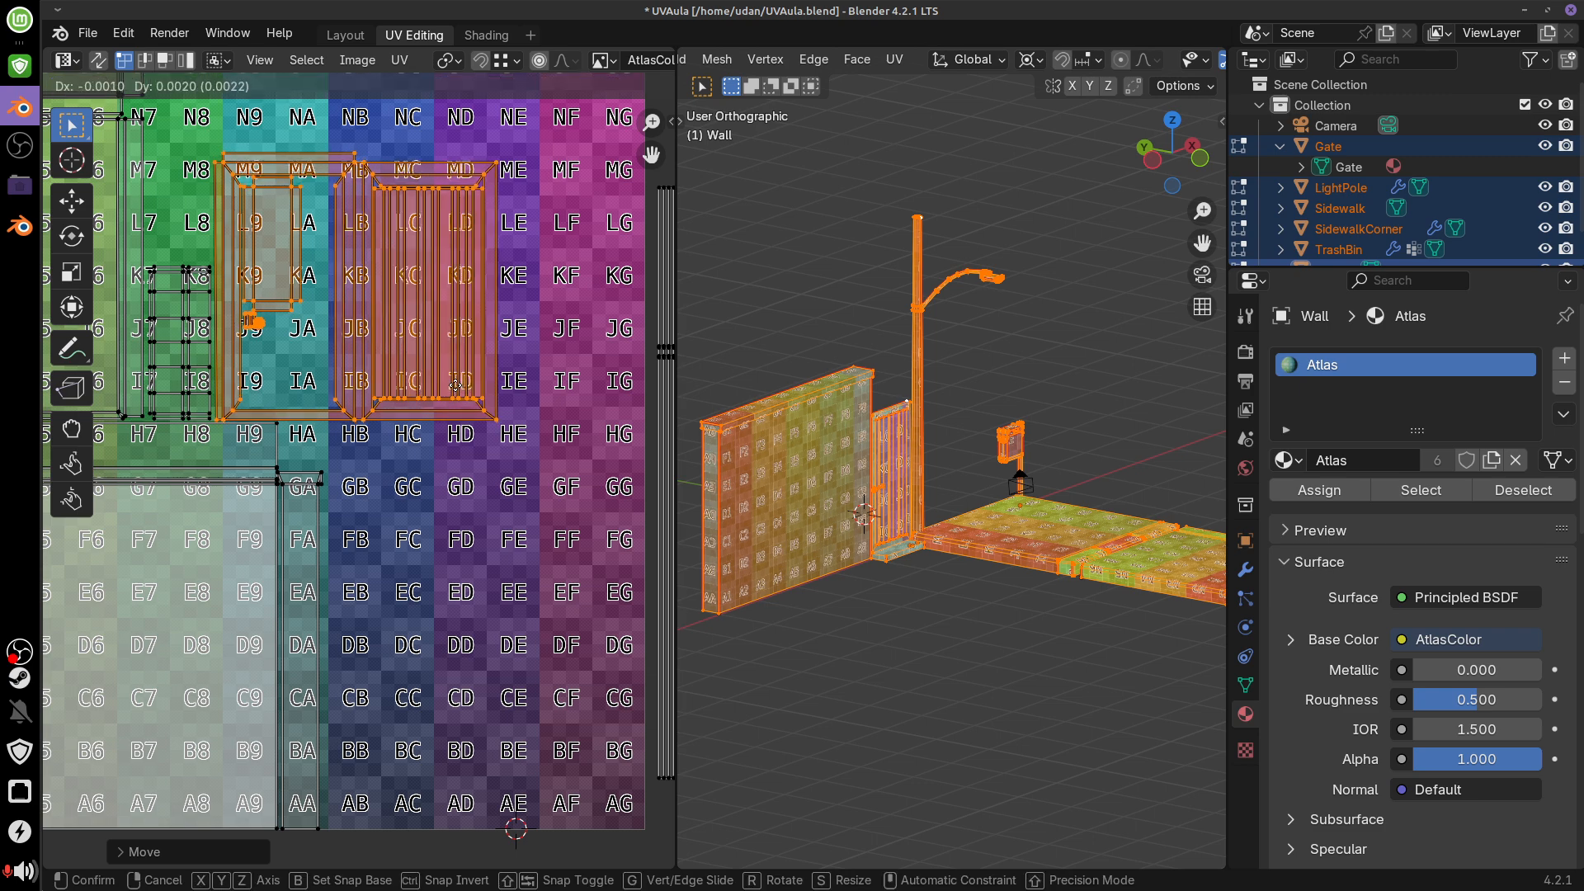
pyautogui.click(449, 385)
# Select all the LightPole UV islands outside the atlas and move them inside it, right of the gate islands and down to the bottom edge
pyautogui.moveTo(630, 601); pyautogui.dragTo(414, 539, button='middle')
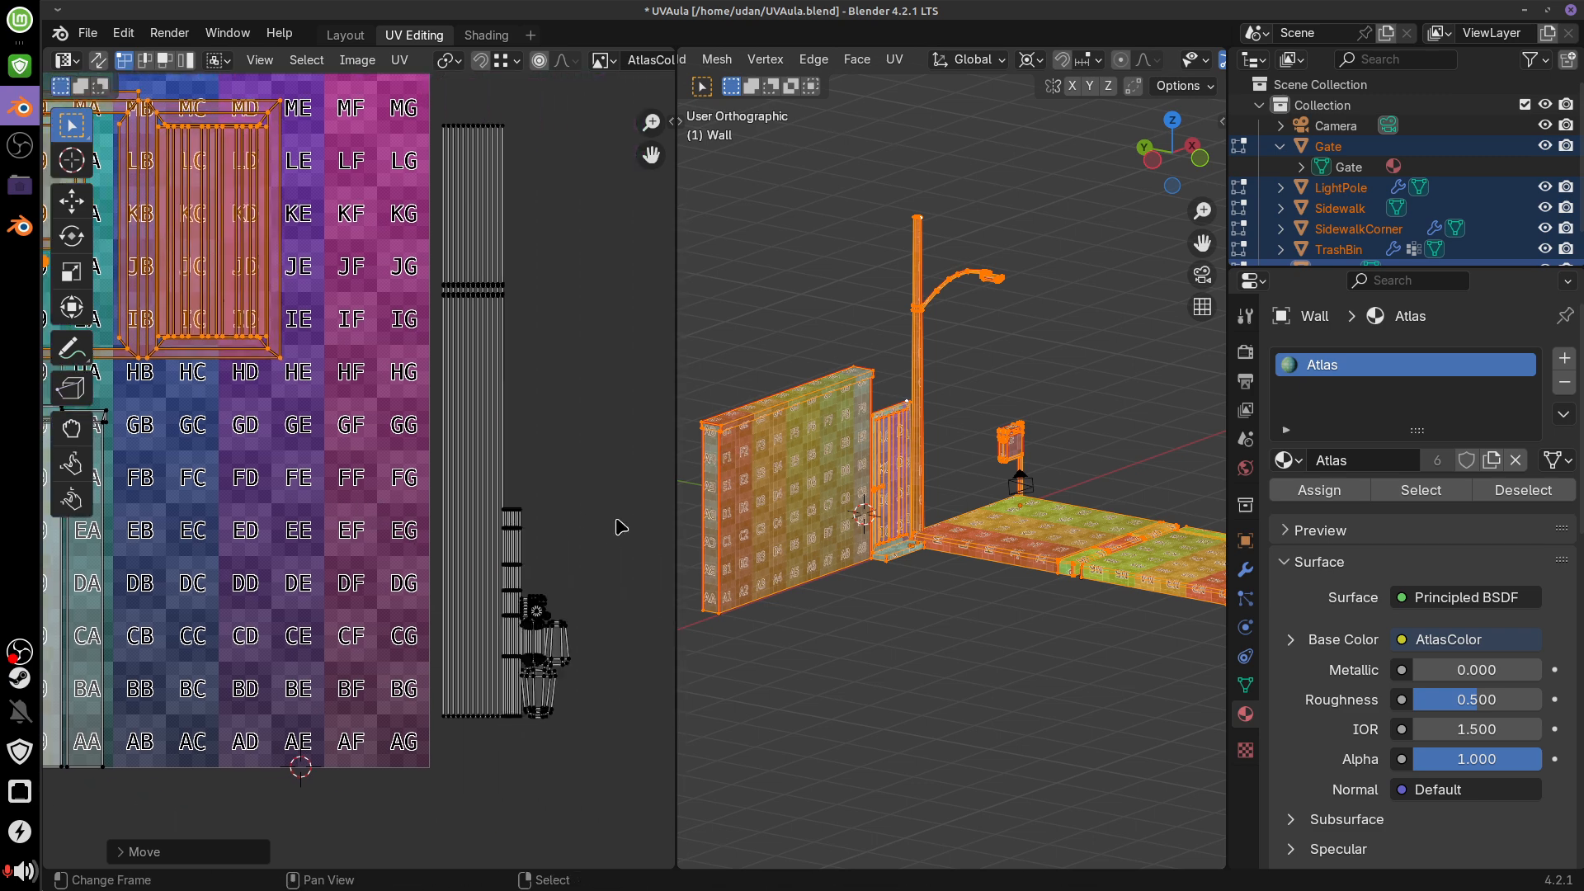
pyautogui.click(499, 128)
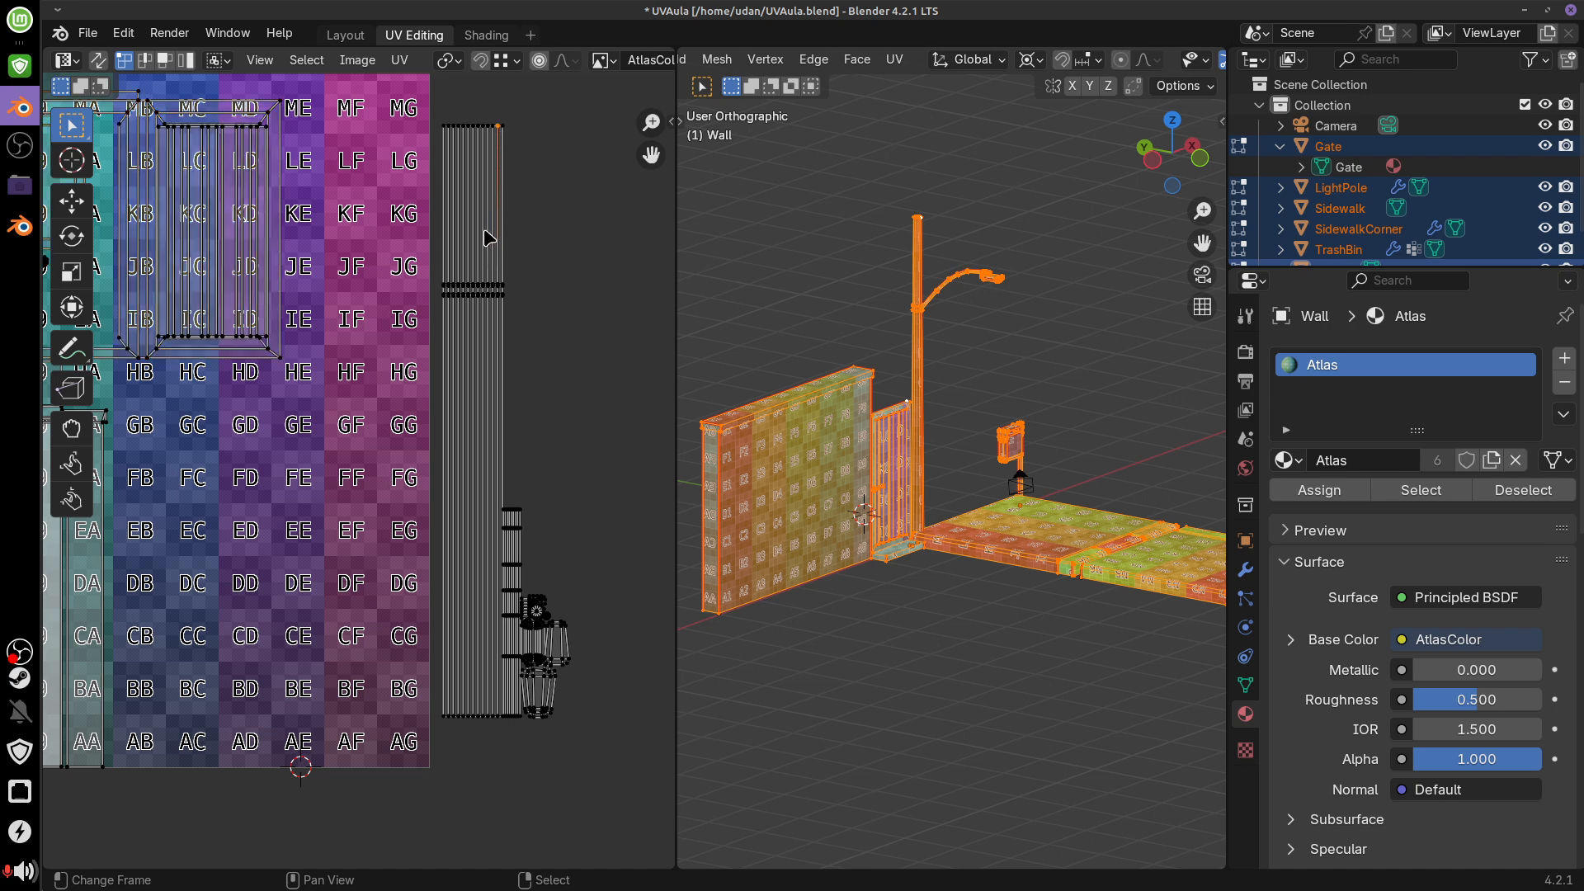
pyautogui.moveTo(421, 113); pyautogui.dragTo(654, 786)
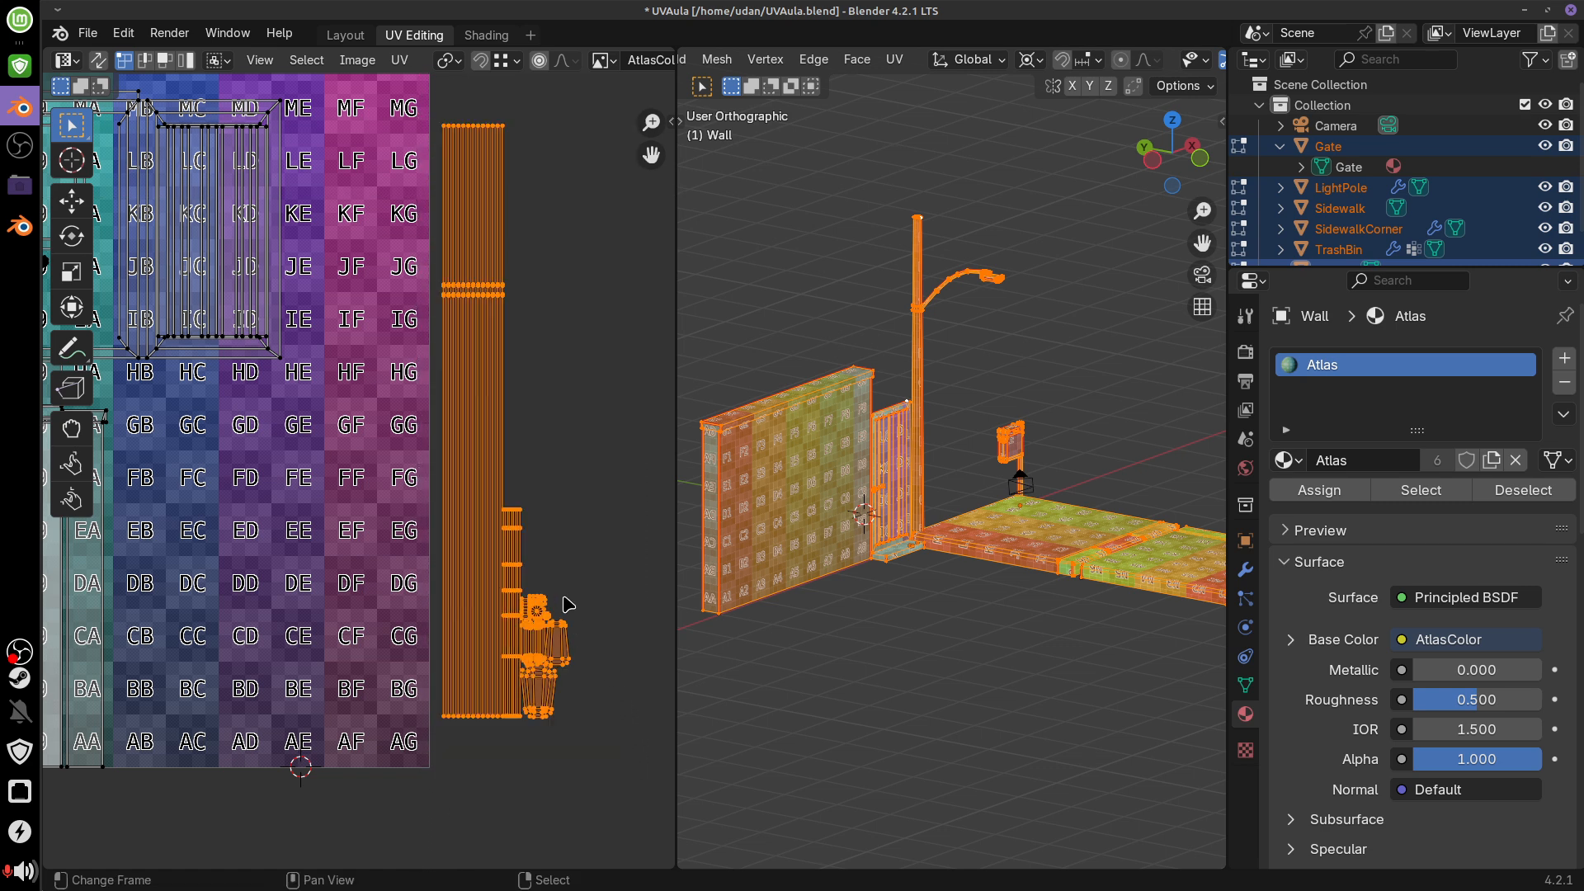
pyautogui.press('g')
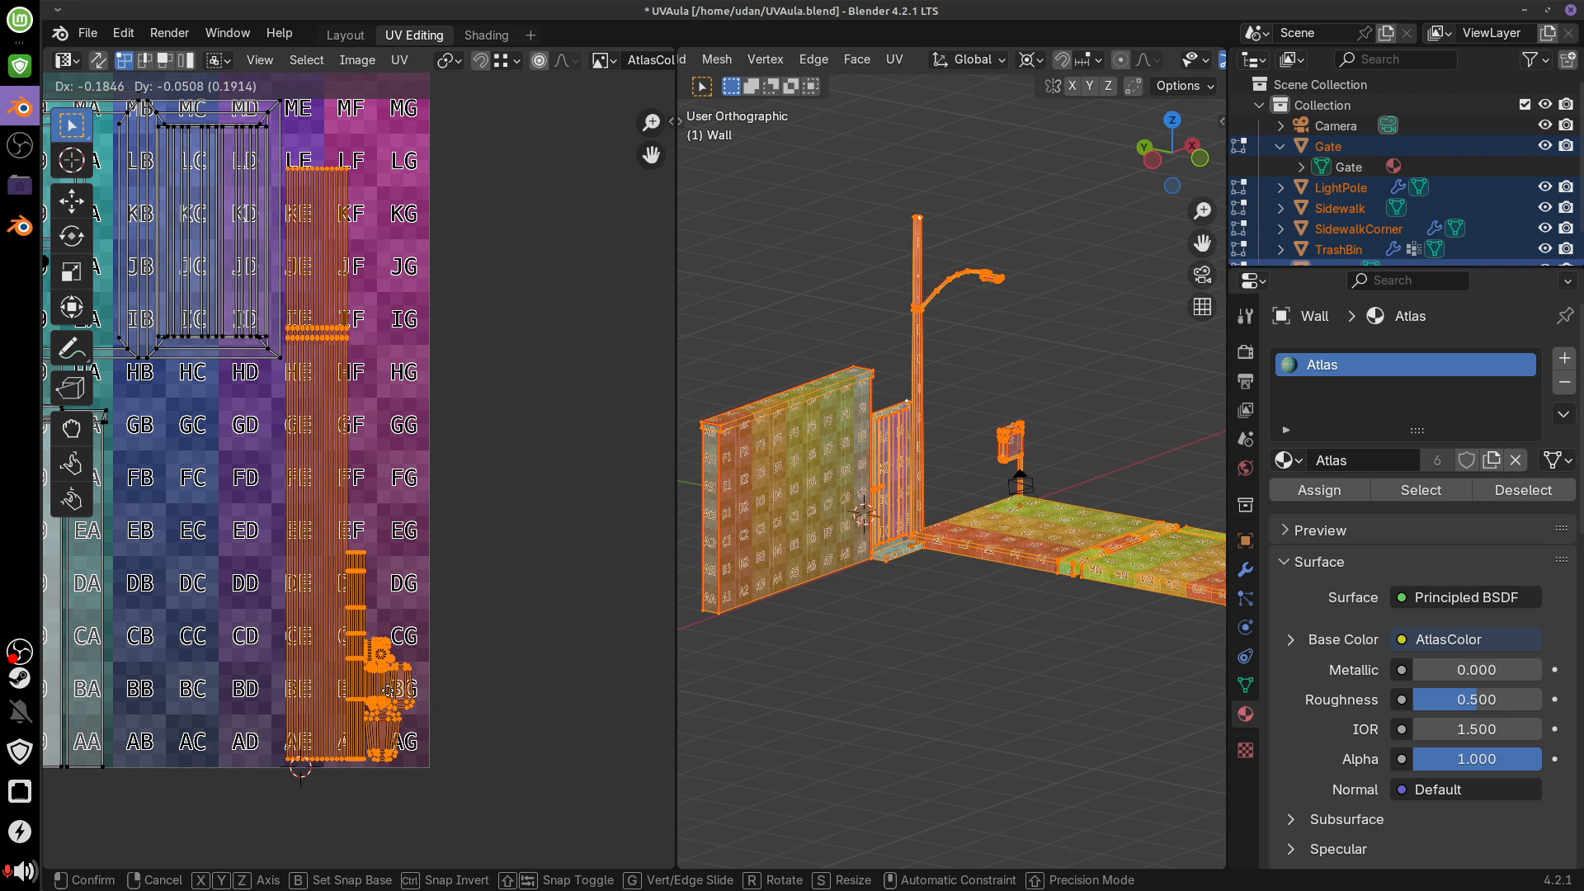
pyautogui.click(382, 735)
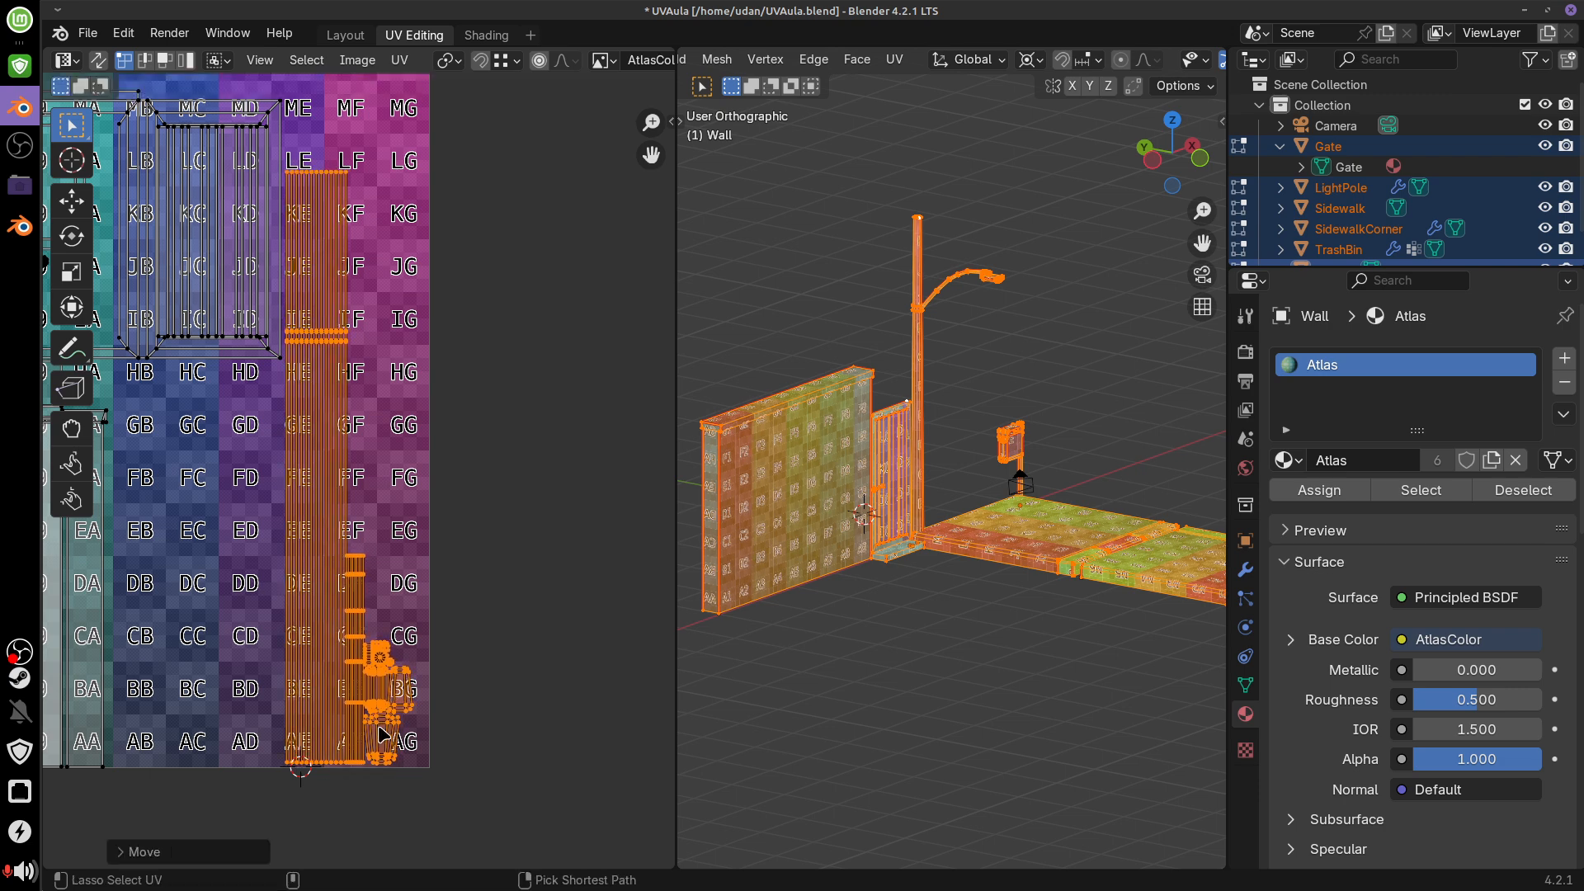
# Select the smaller LightPole islands without the long pole and move them to the left side of the pole island
pyautogui.click(366, 559)
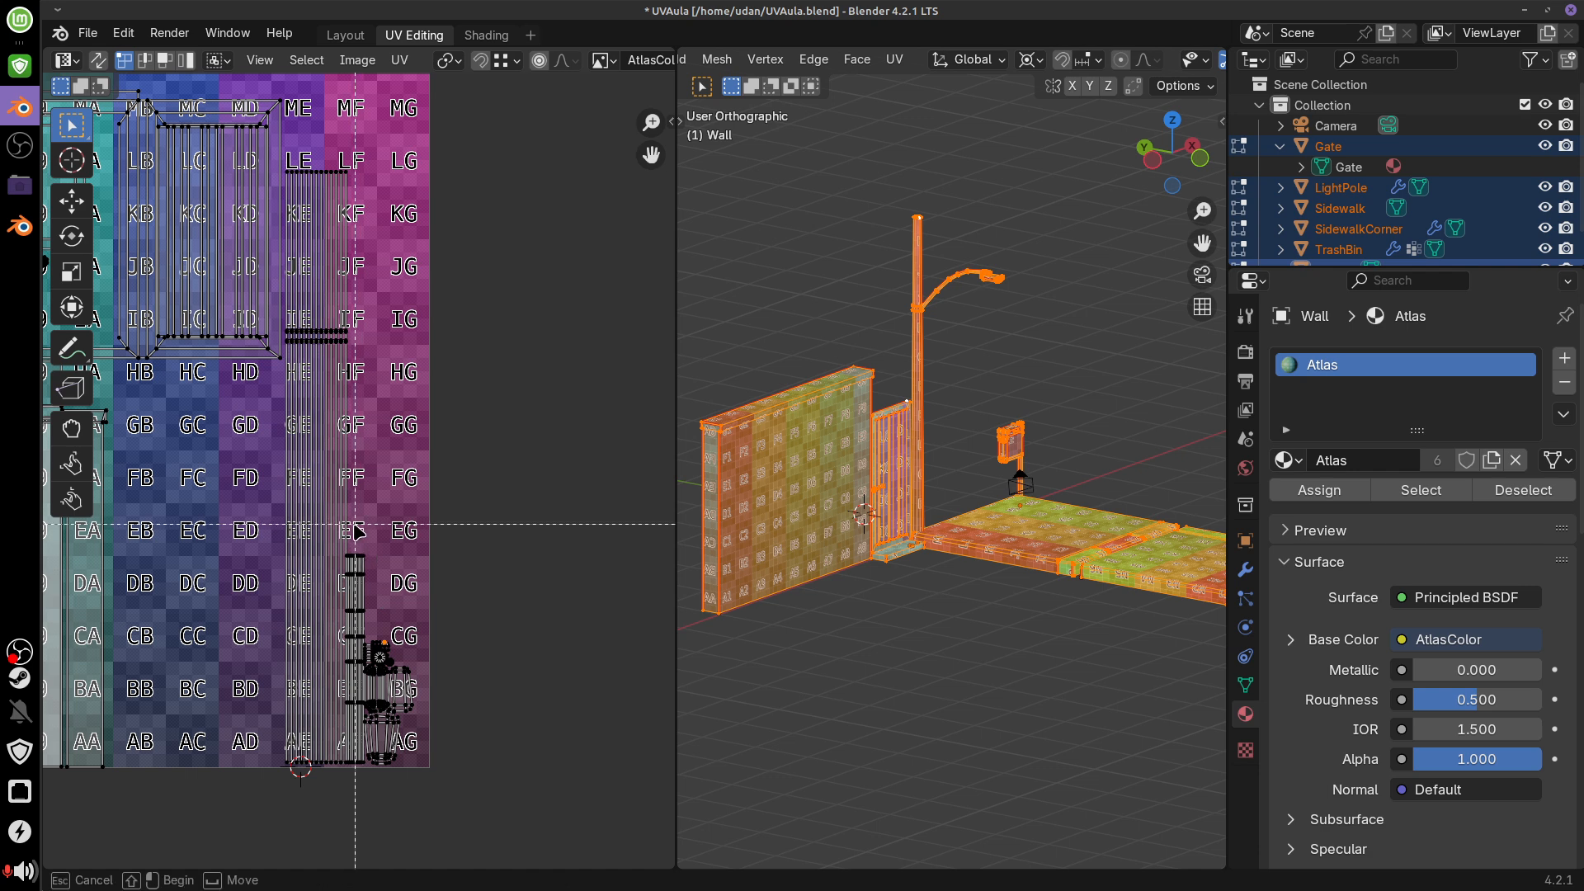
pyautogui.moveTo(352, 525); pyautogui.dragTo(485, 749)
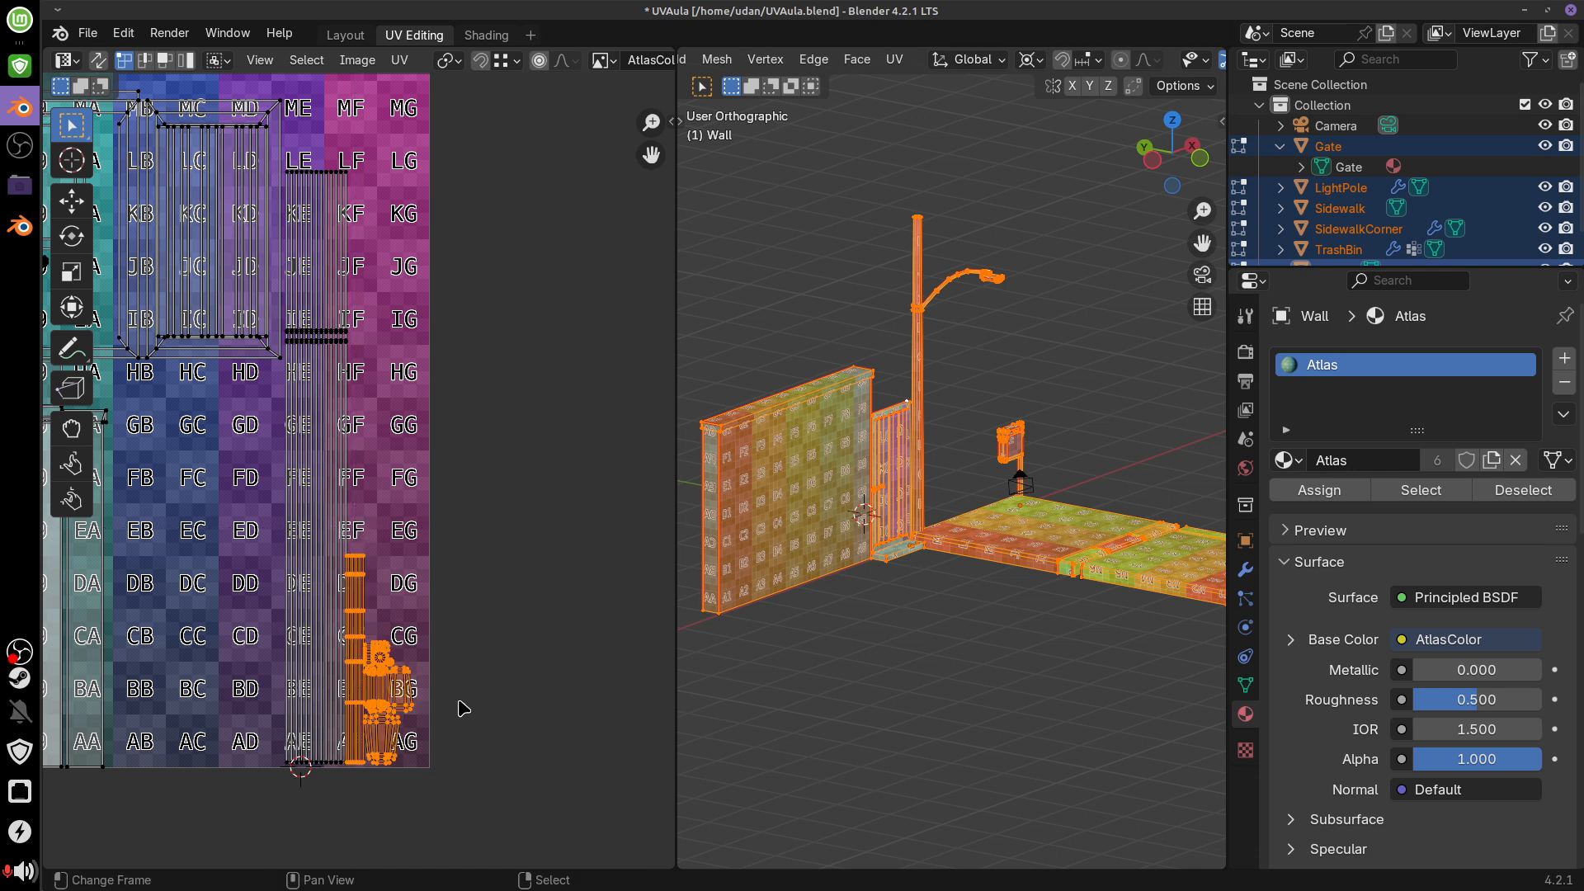
pyautogui.press('g')
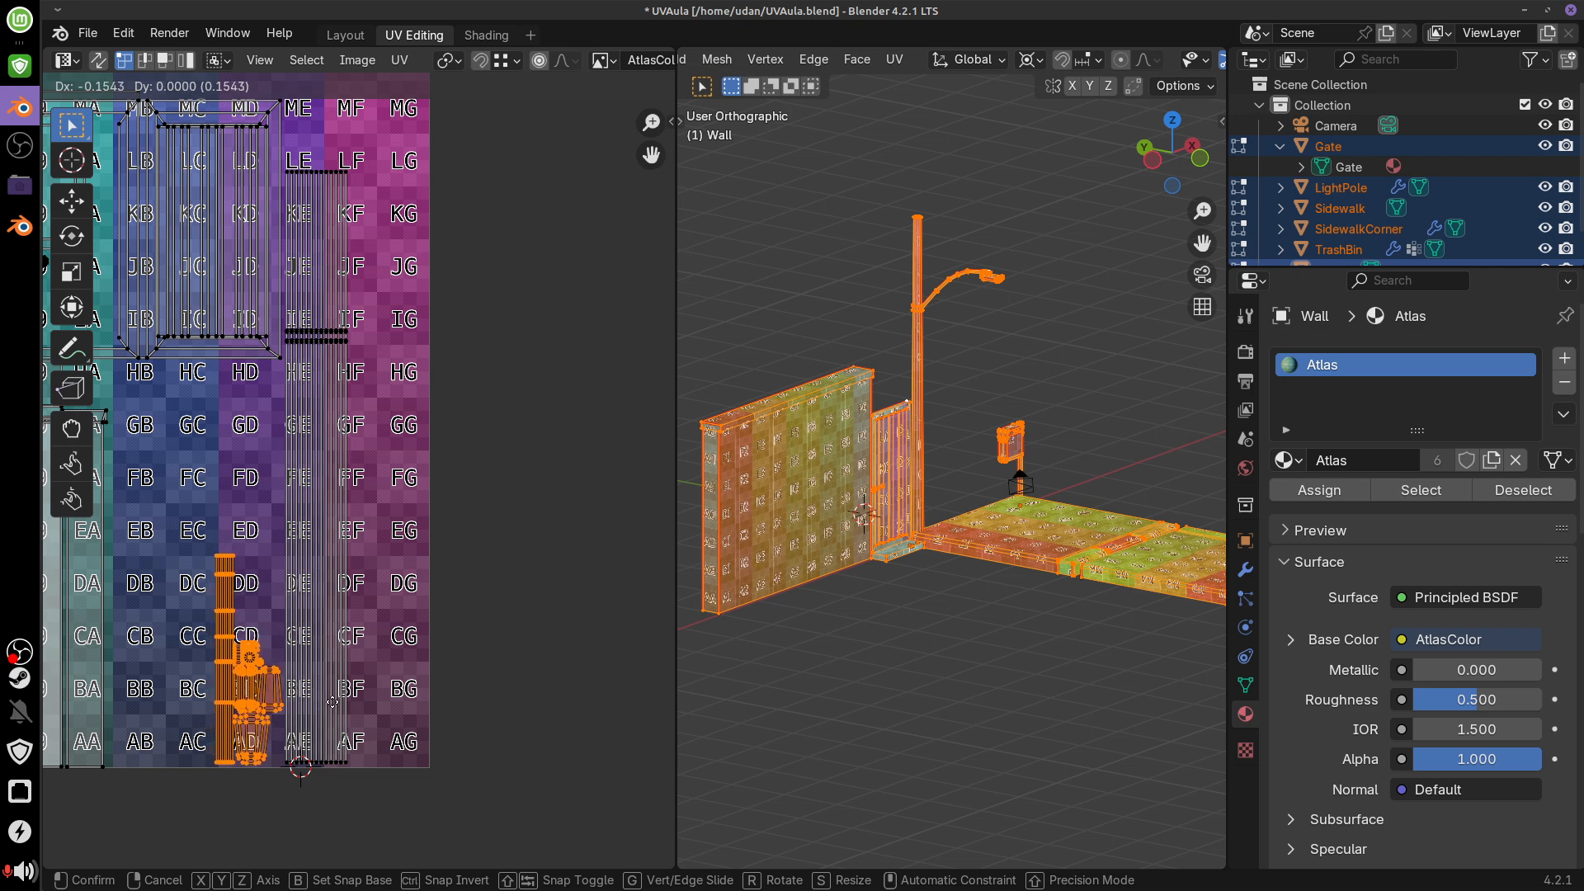
pyautogui.click(296, 699)
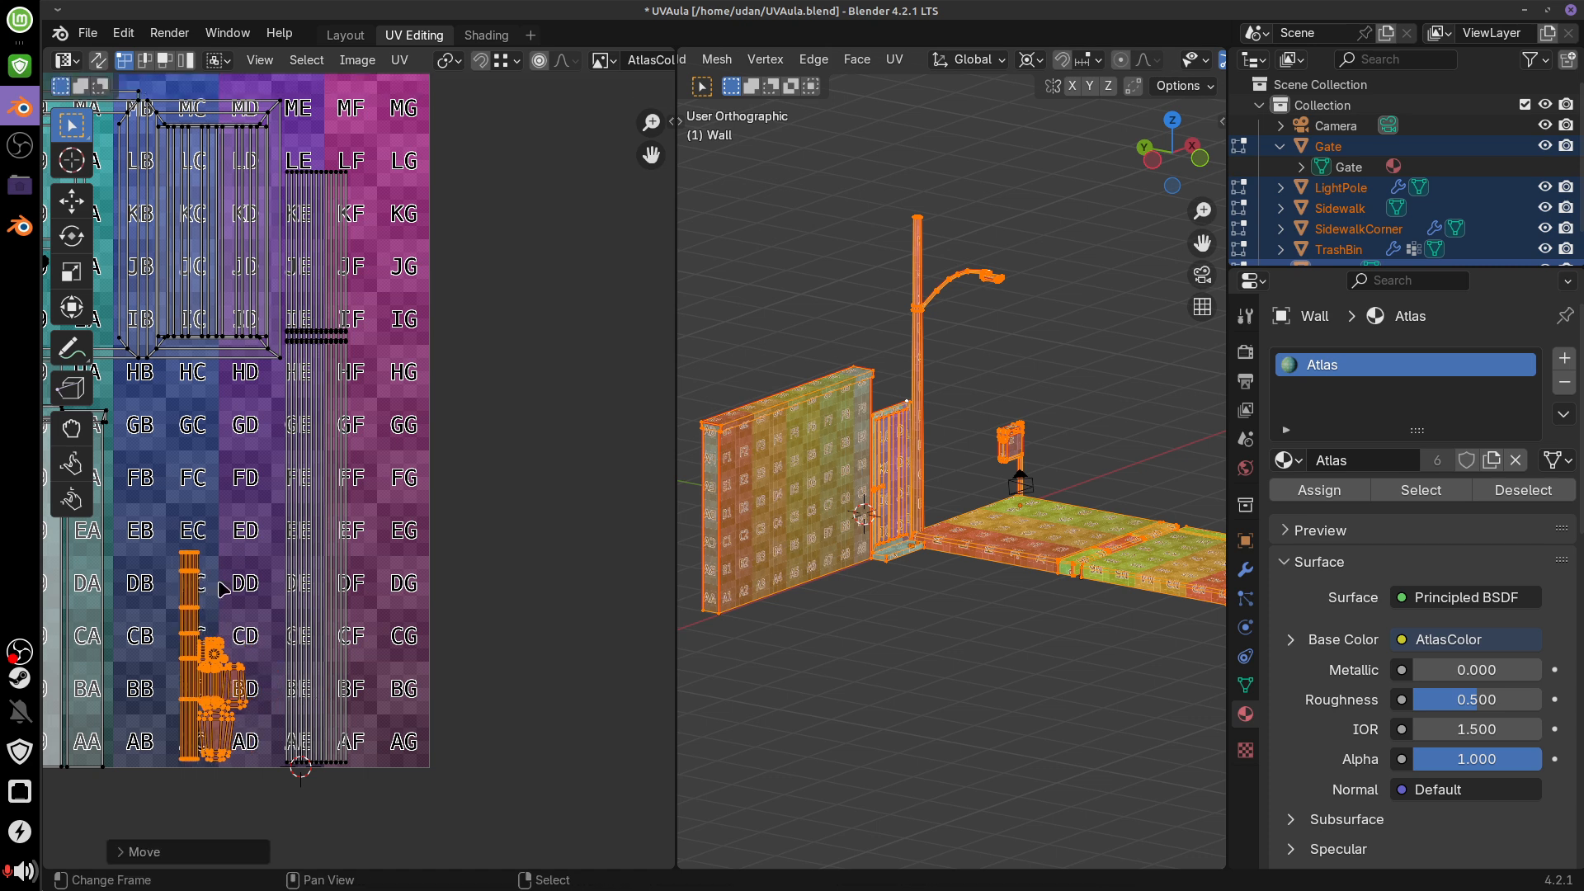
# Select the linked narrow segmented LightPole strip and move it about 0.1 along X, next to the long pole island
pyautogui.click(192, 556)
pyautogui.hotkey('ctrl', 'l')
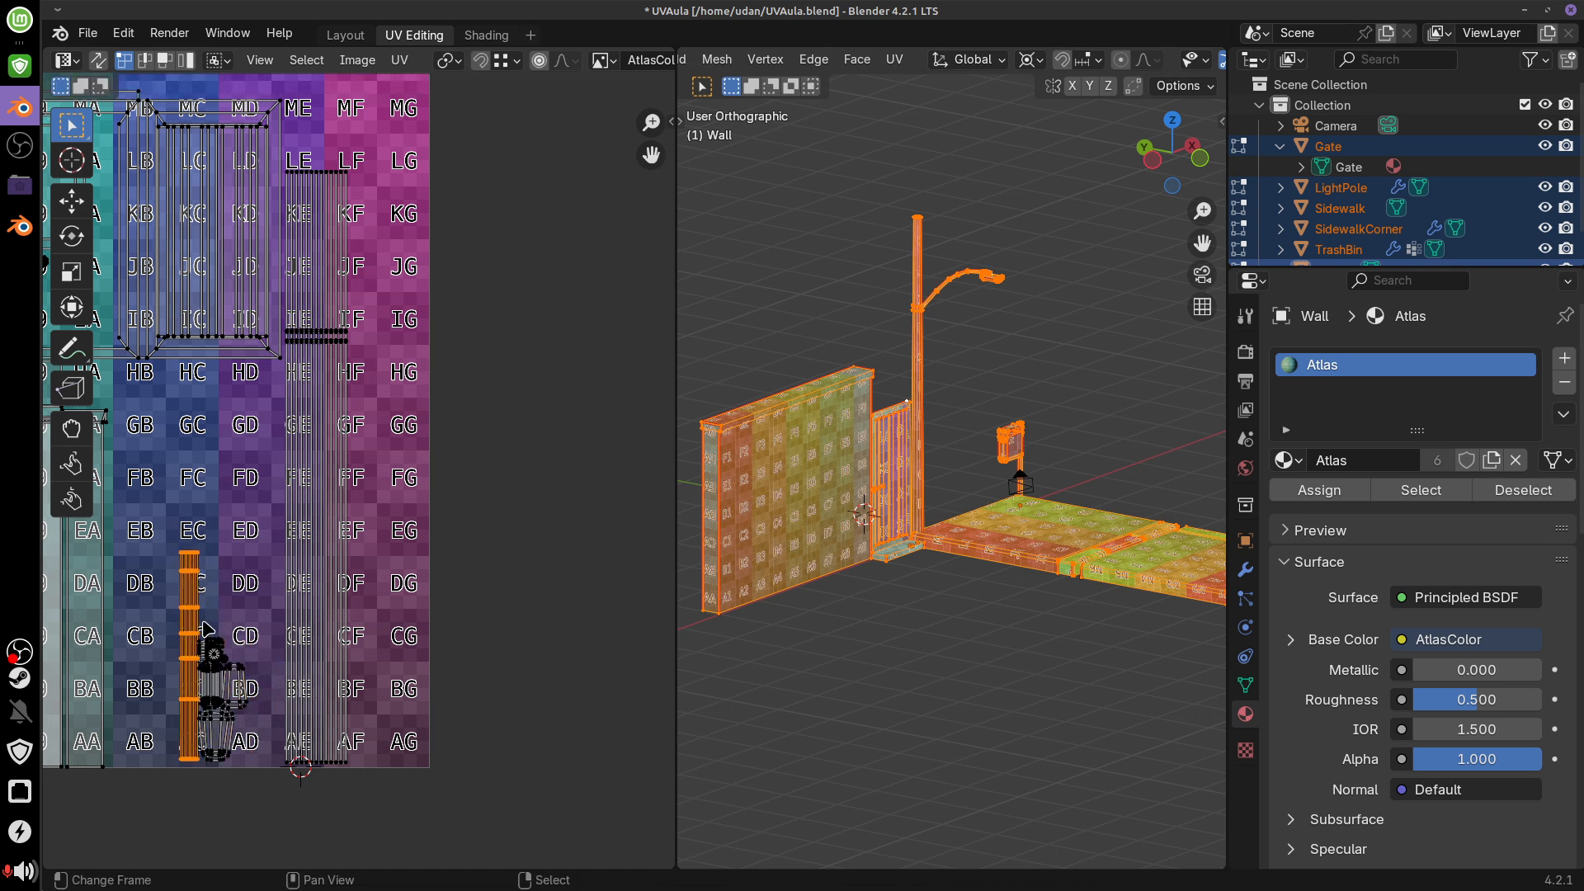
pyautogui.press('g')
pyautogui.press('x')
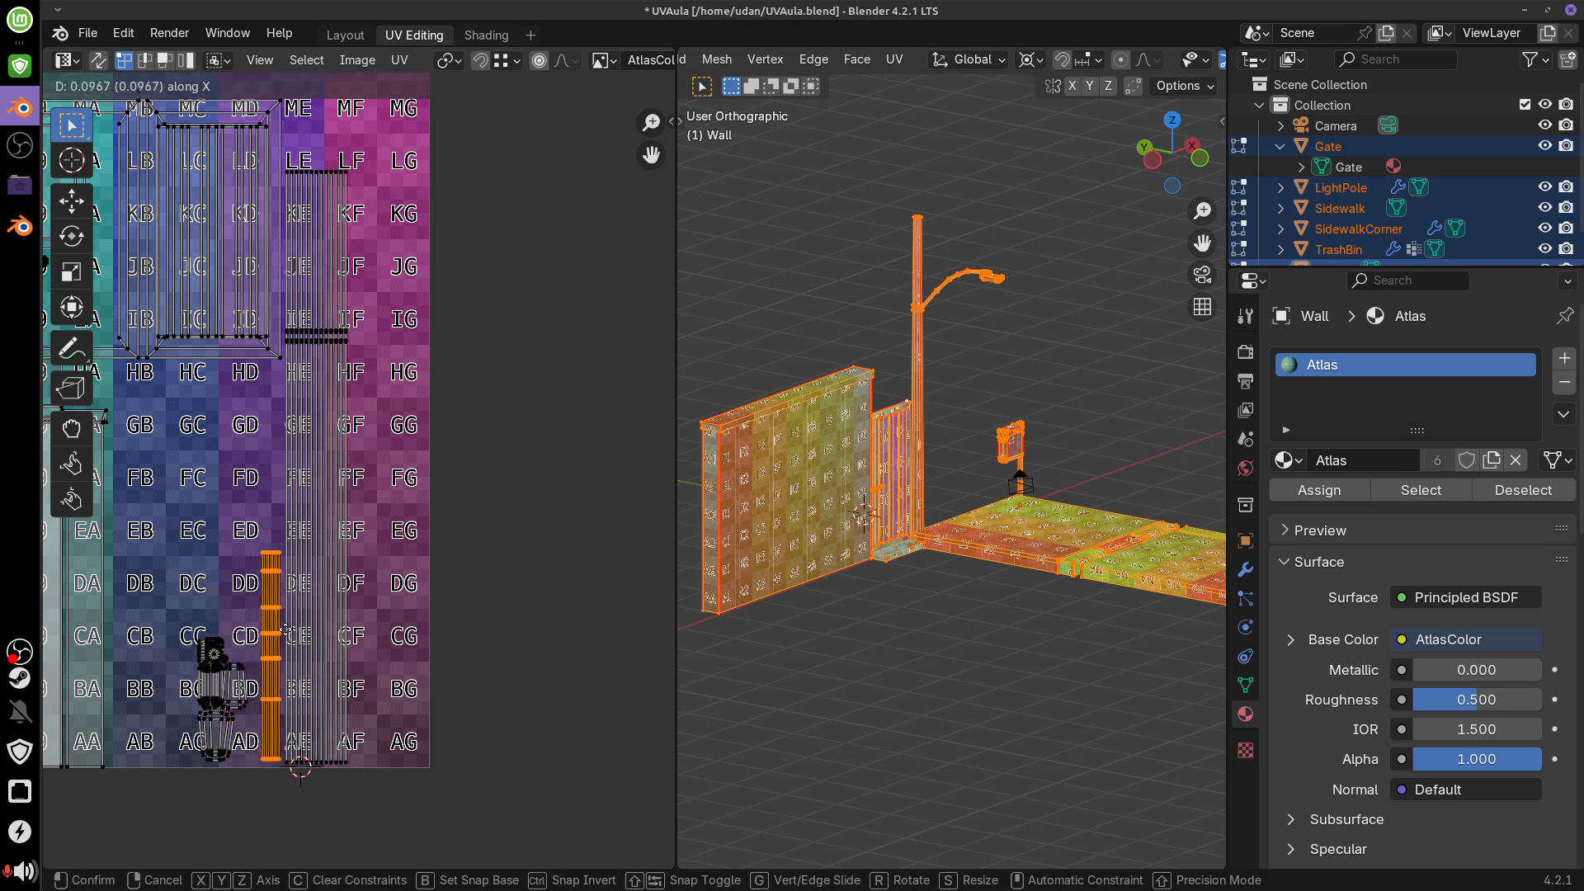
pyautogui.click(280, 629)
# Select the remaining small lamp part islands and move them slightly right, closer to the segmented strip
pyautogui.click(174, 580)
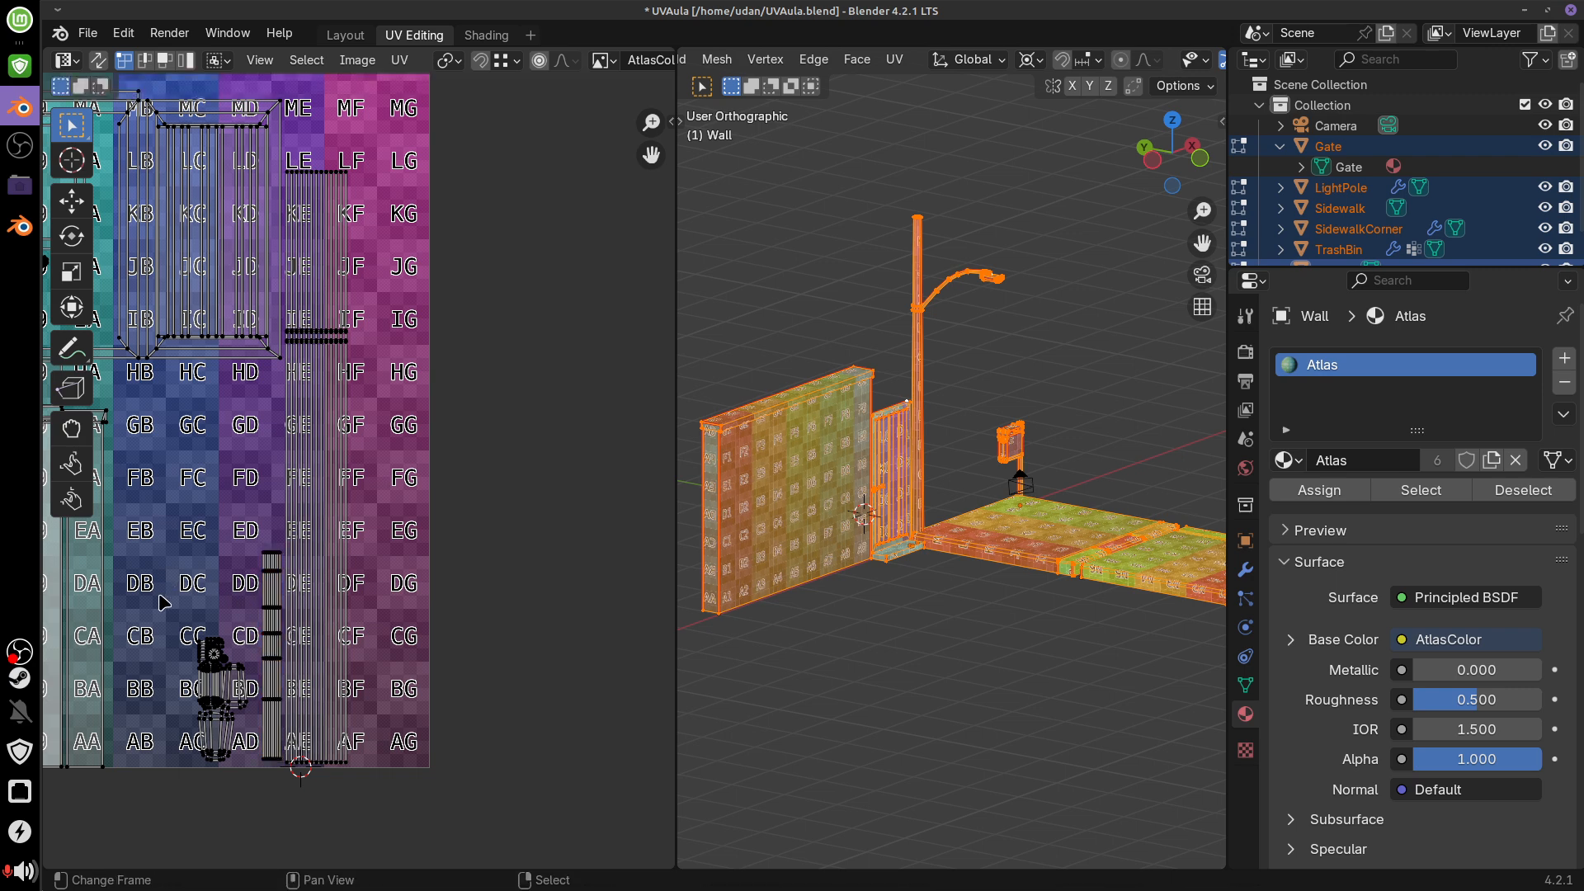
pyautogui.moveTo(151, 574); pyautogui.dragTo(268, 814)
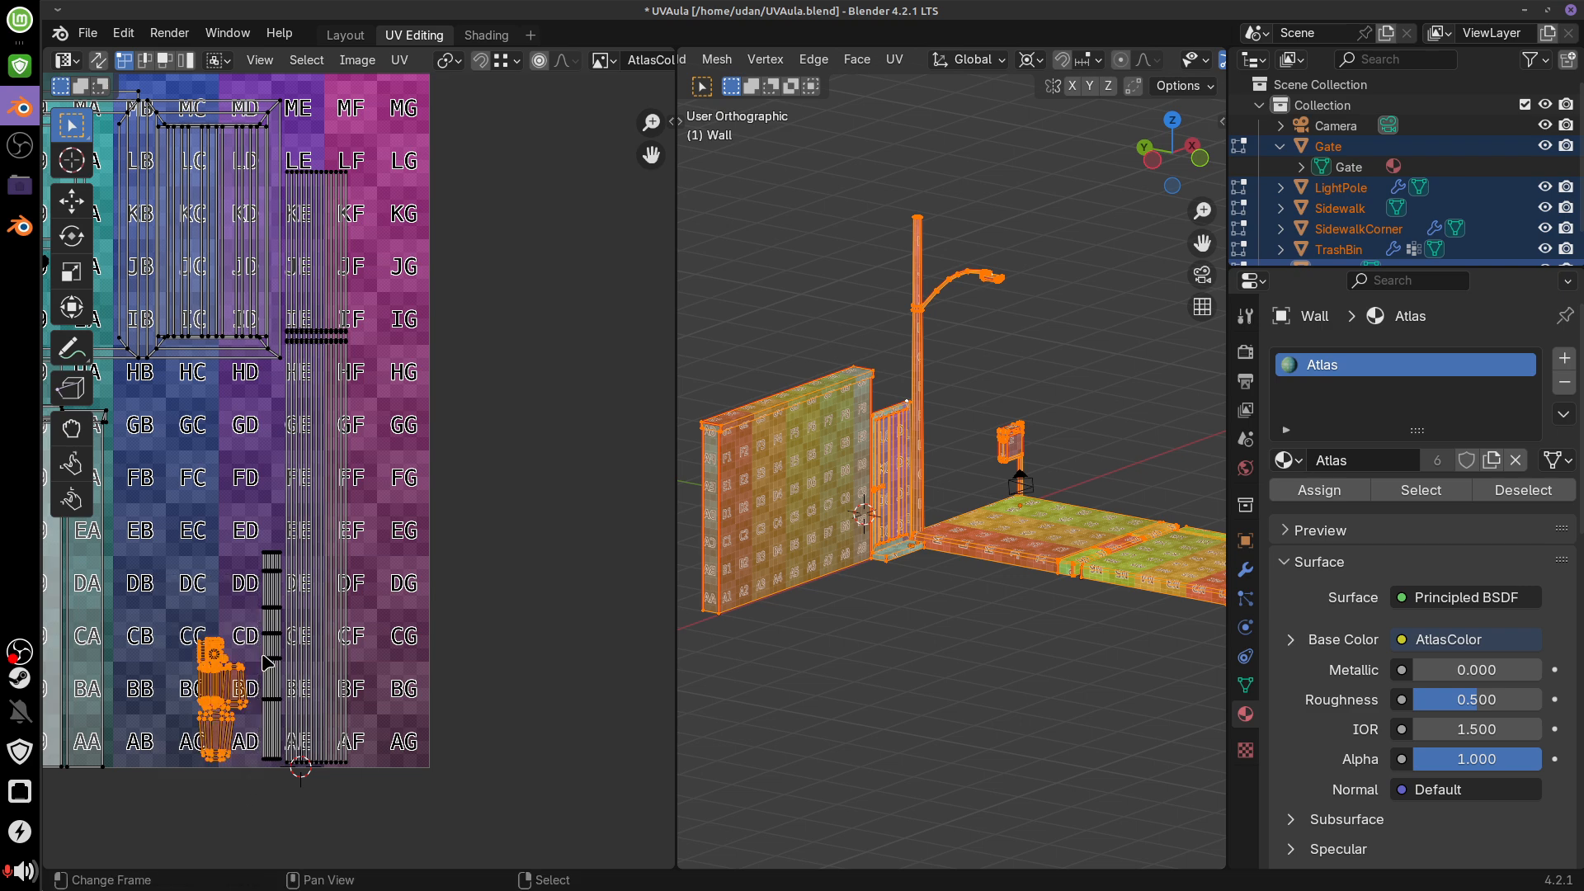
pyautogui.scroll(2, 345, 686)
pyautogui.keyDown('shift'); pyautogui.moveTo(331, 707); pyautogui.dragTo(479, 425, button='middle'); pyautogui.keyUp('shift')
pyautogui.press('g')
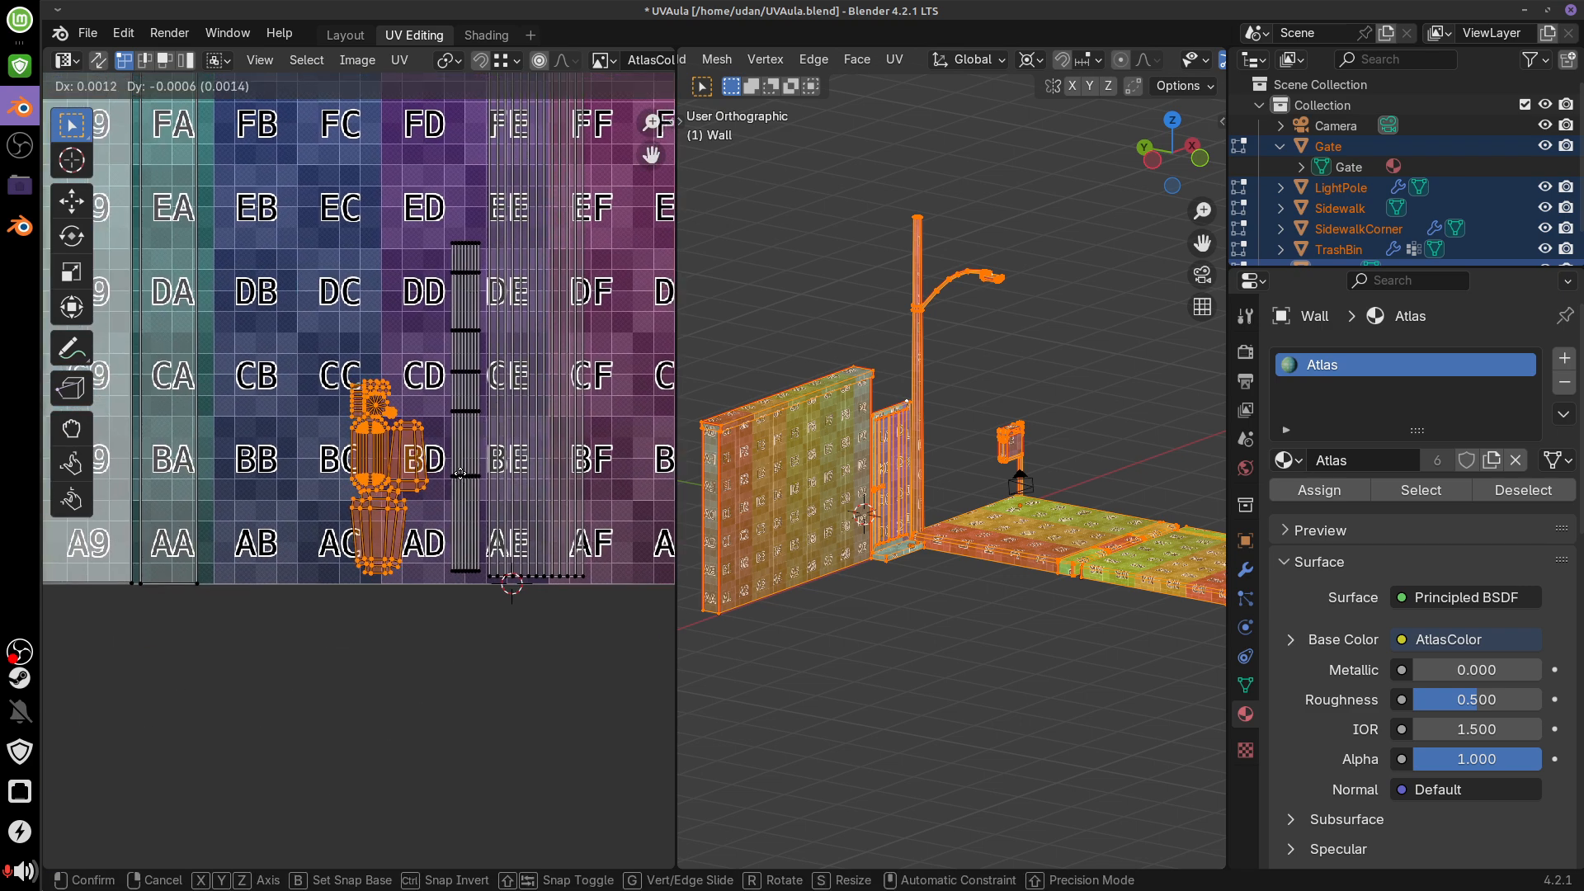
pyautogui.click(475, 475)
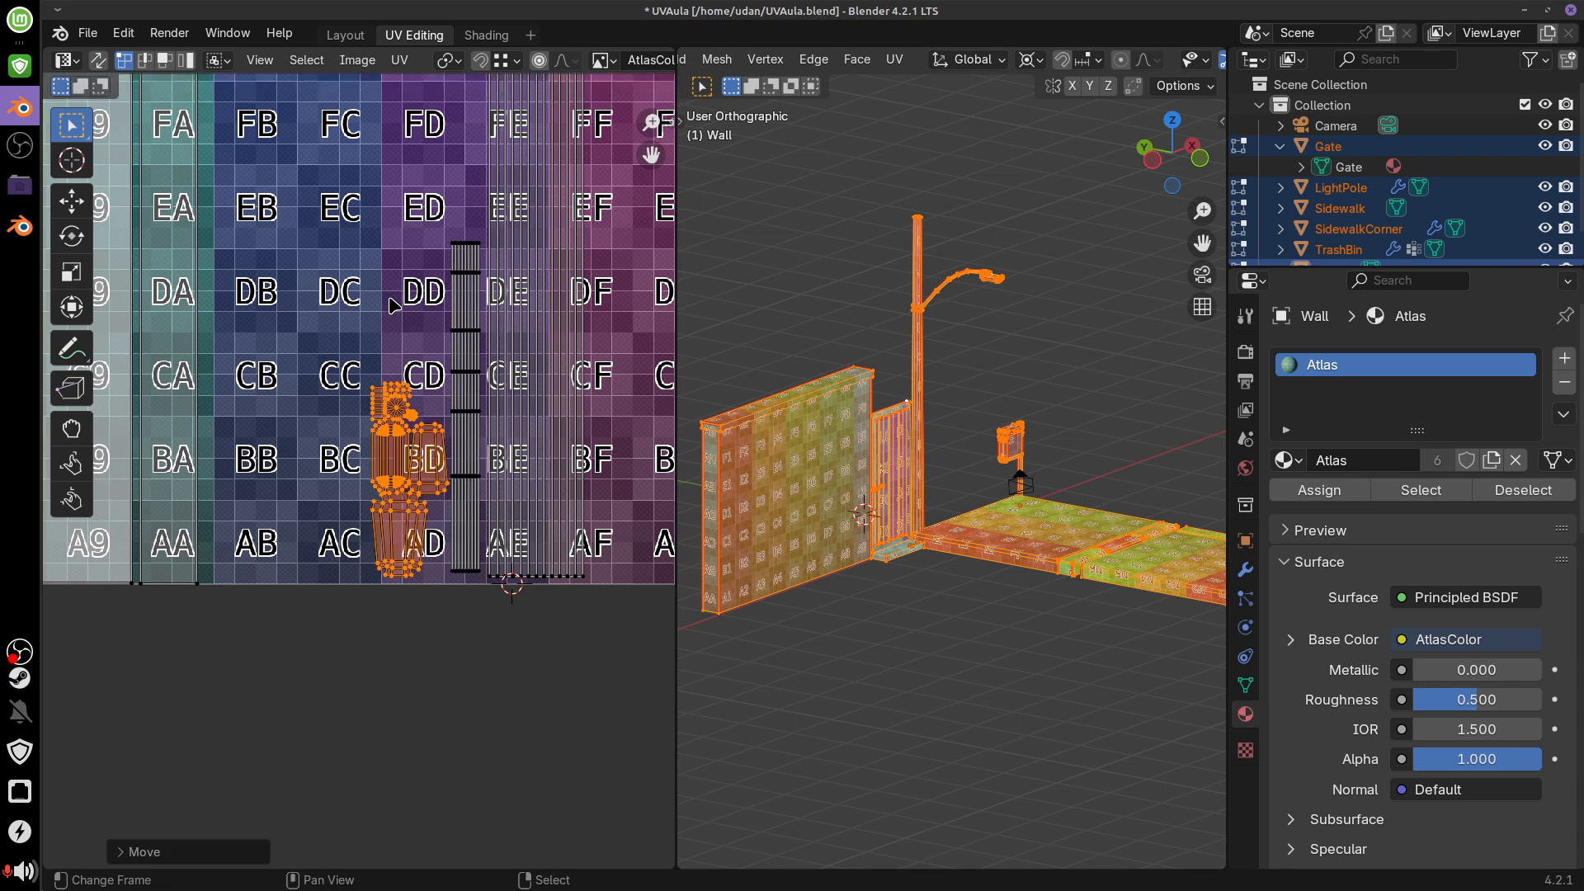
# Add the whole segmented strip to the lamp part selection and nudge them together about 0.004 down, level with the long pole's base
pyautogui.moveTo(311, 187); pyautogui.dragTo(495, 652)
pyautogui.moveTo(297, 207); pyautogui.dragTo(491, 644)
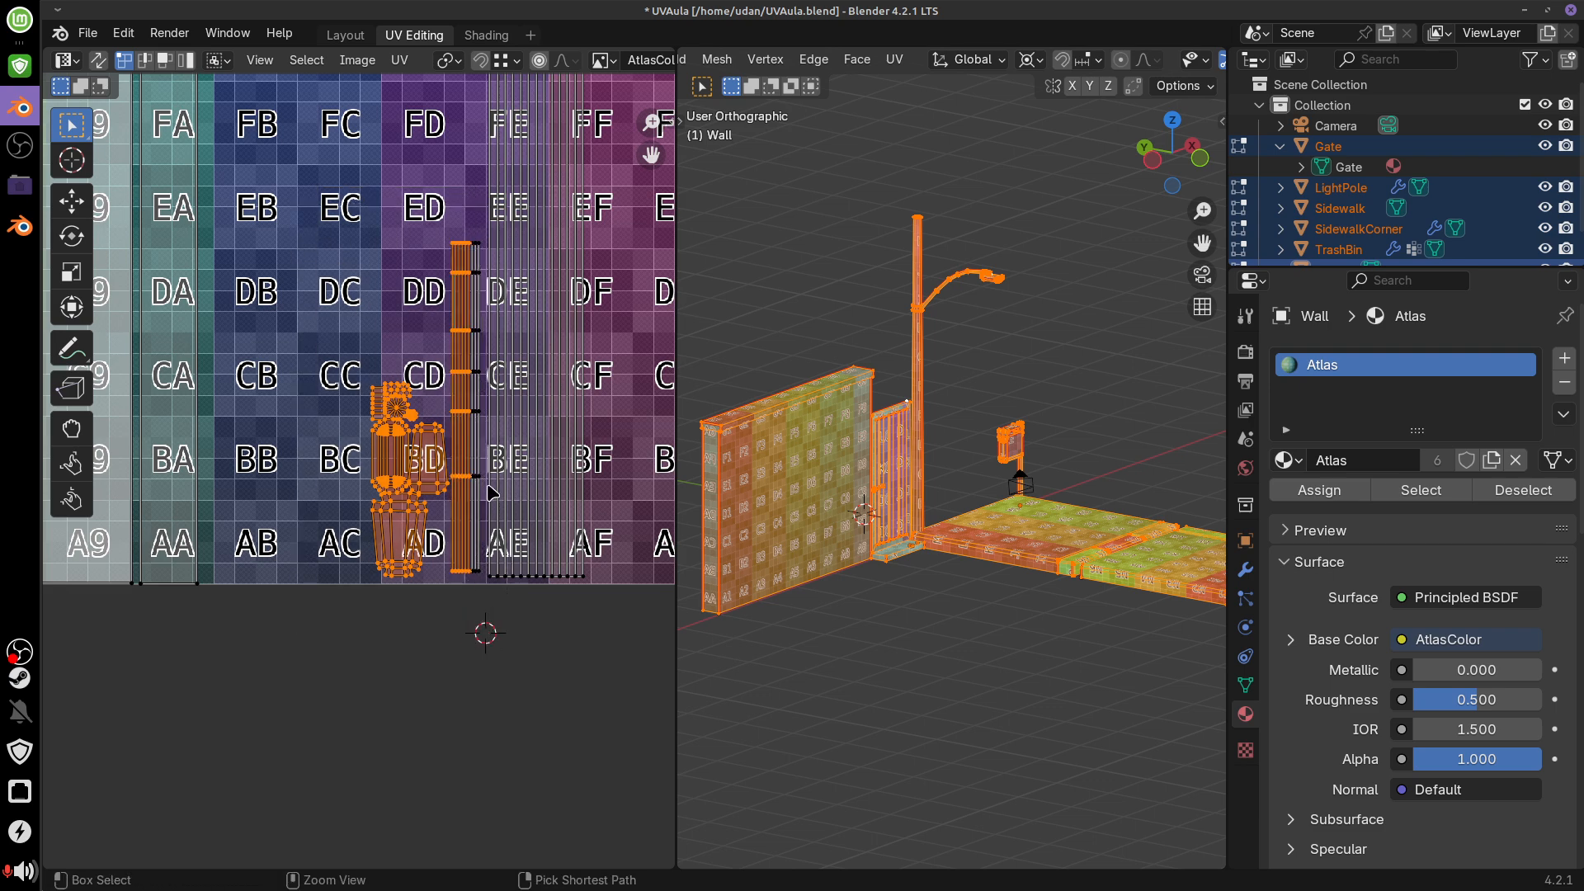
pyautogui.keyDown('ctrl'); pyautogui.click(481, 475); pyautogui.keyUp('ctrl')
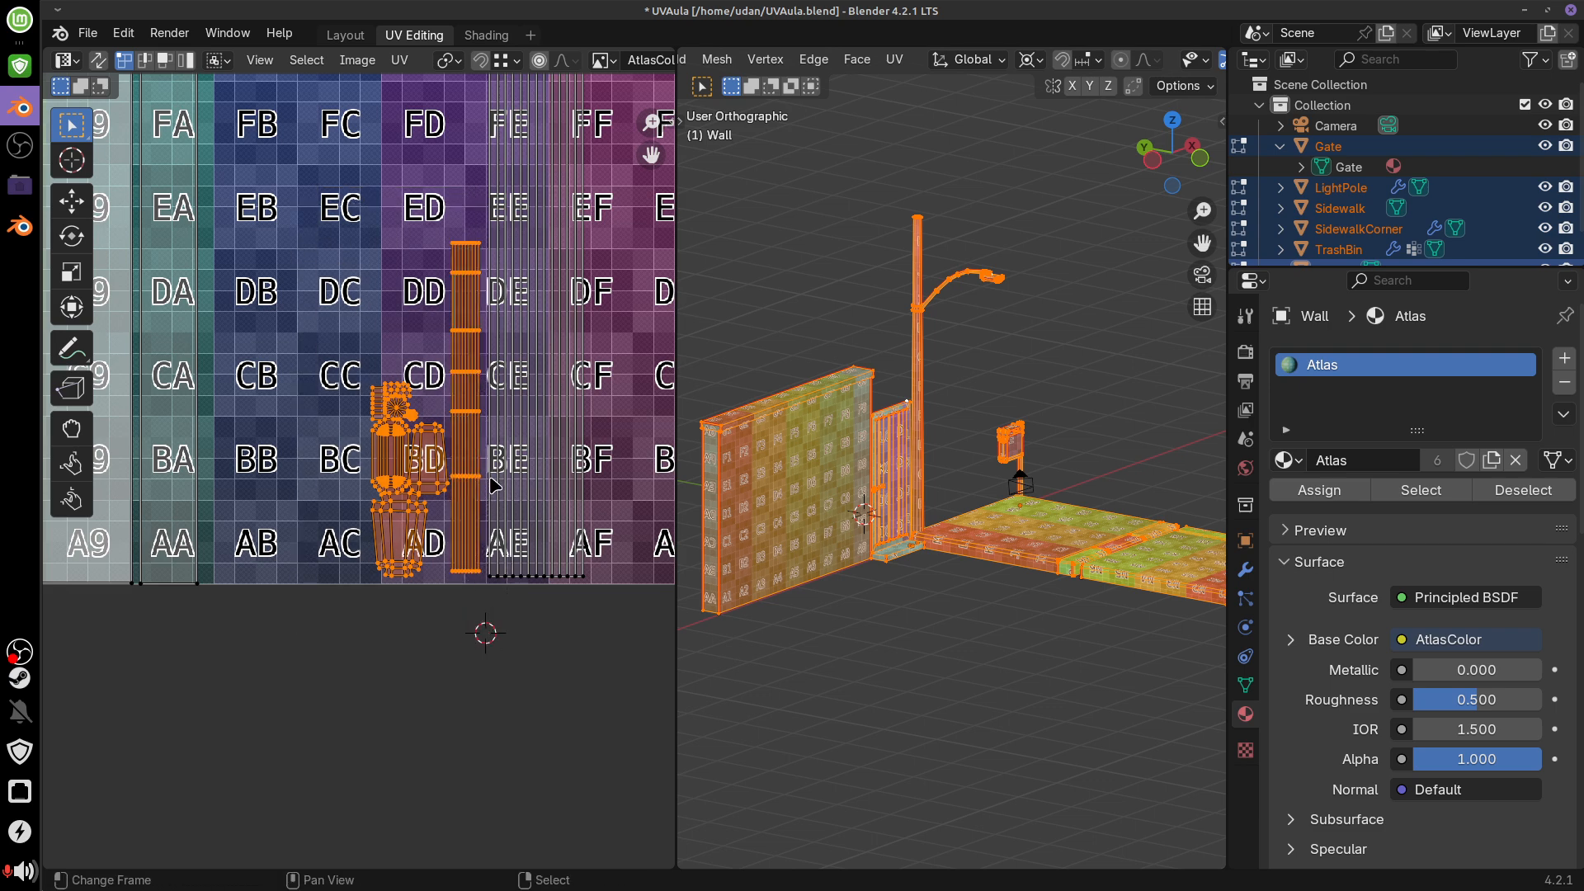
pyautogui.press('g')
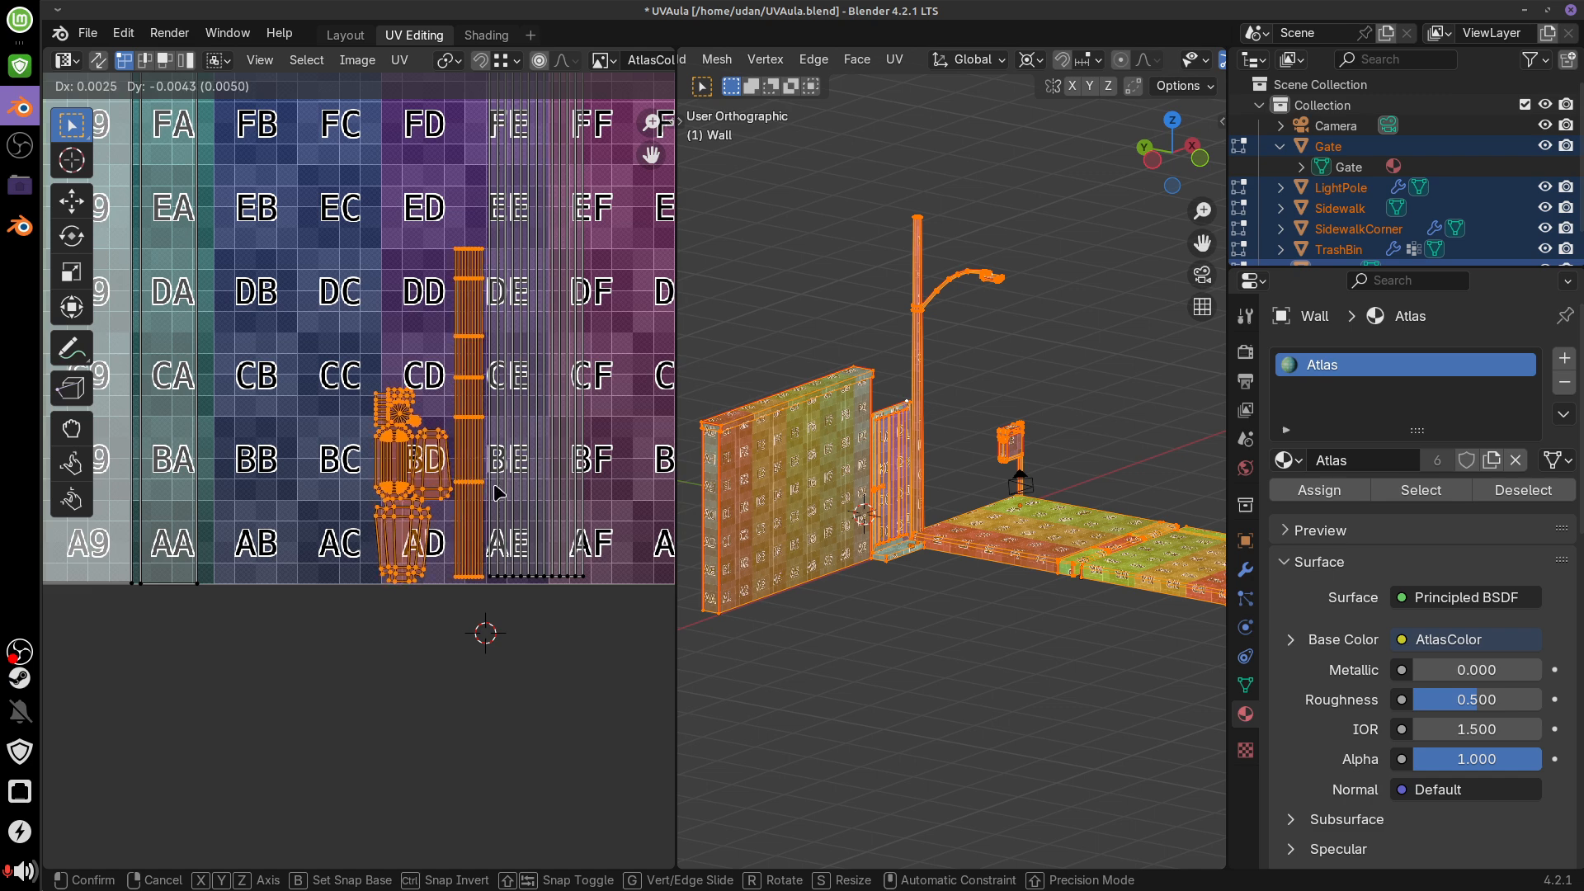
pyautogui.click(495, 484)
# Select only the lamp part islands and nudge them about 0.005 up, just inside the atlas's bottom edge
pyautogui.click(436, 485)
pyautogui.press('b')
pyautogui.moveTo(304, 330); pyautogui.dragTo(436, 625)
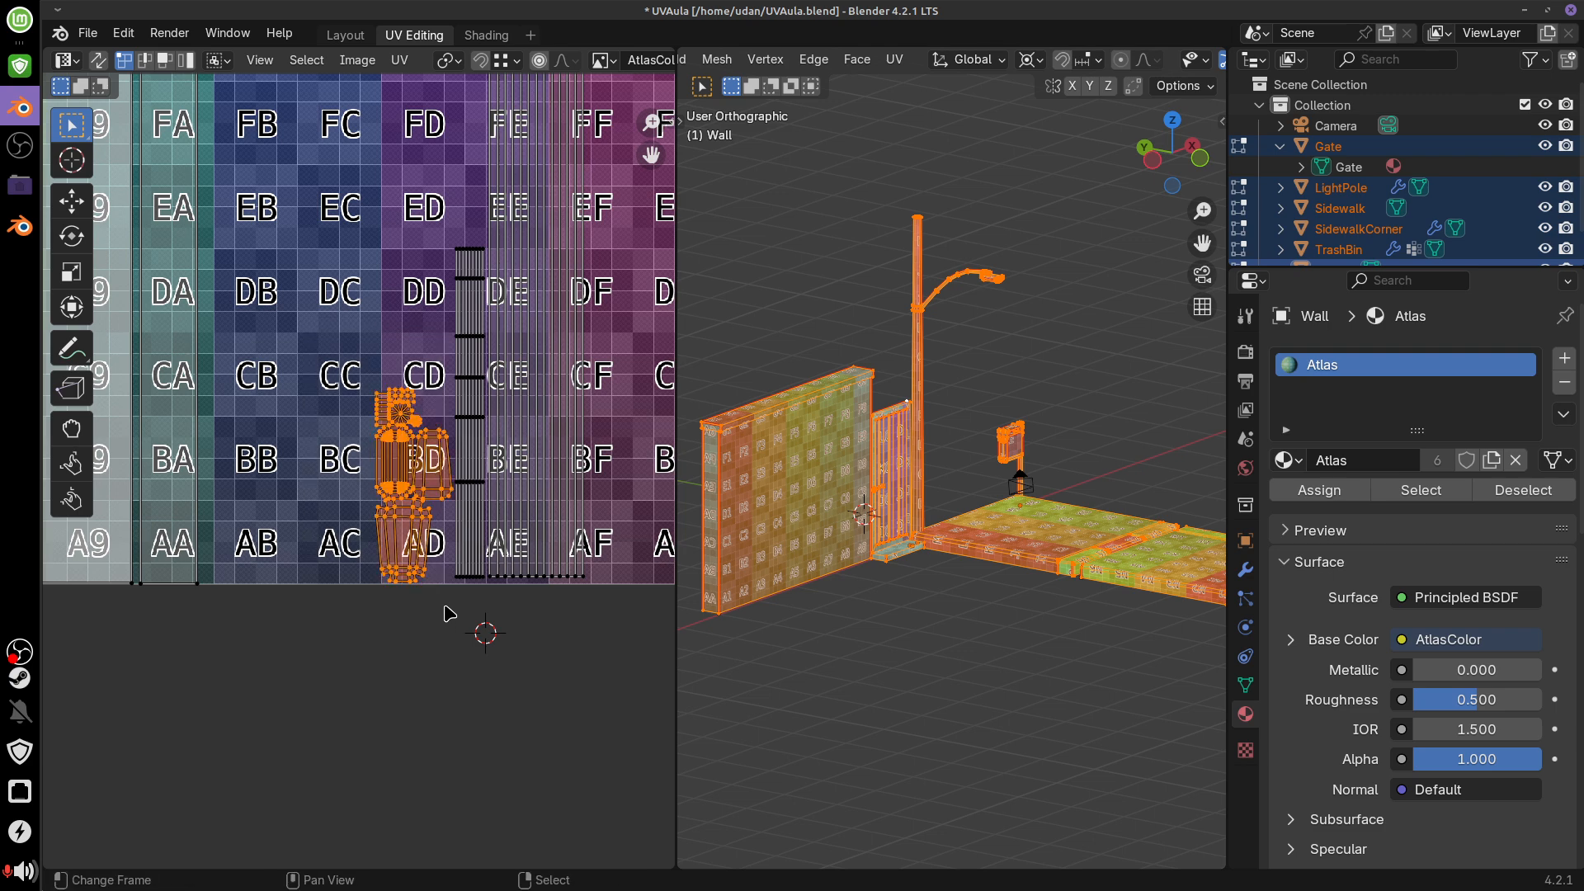
pyautogui.press('g')
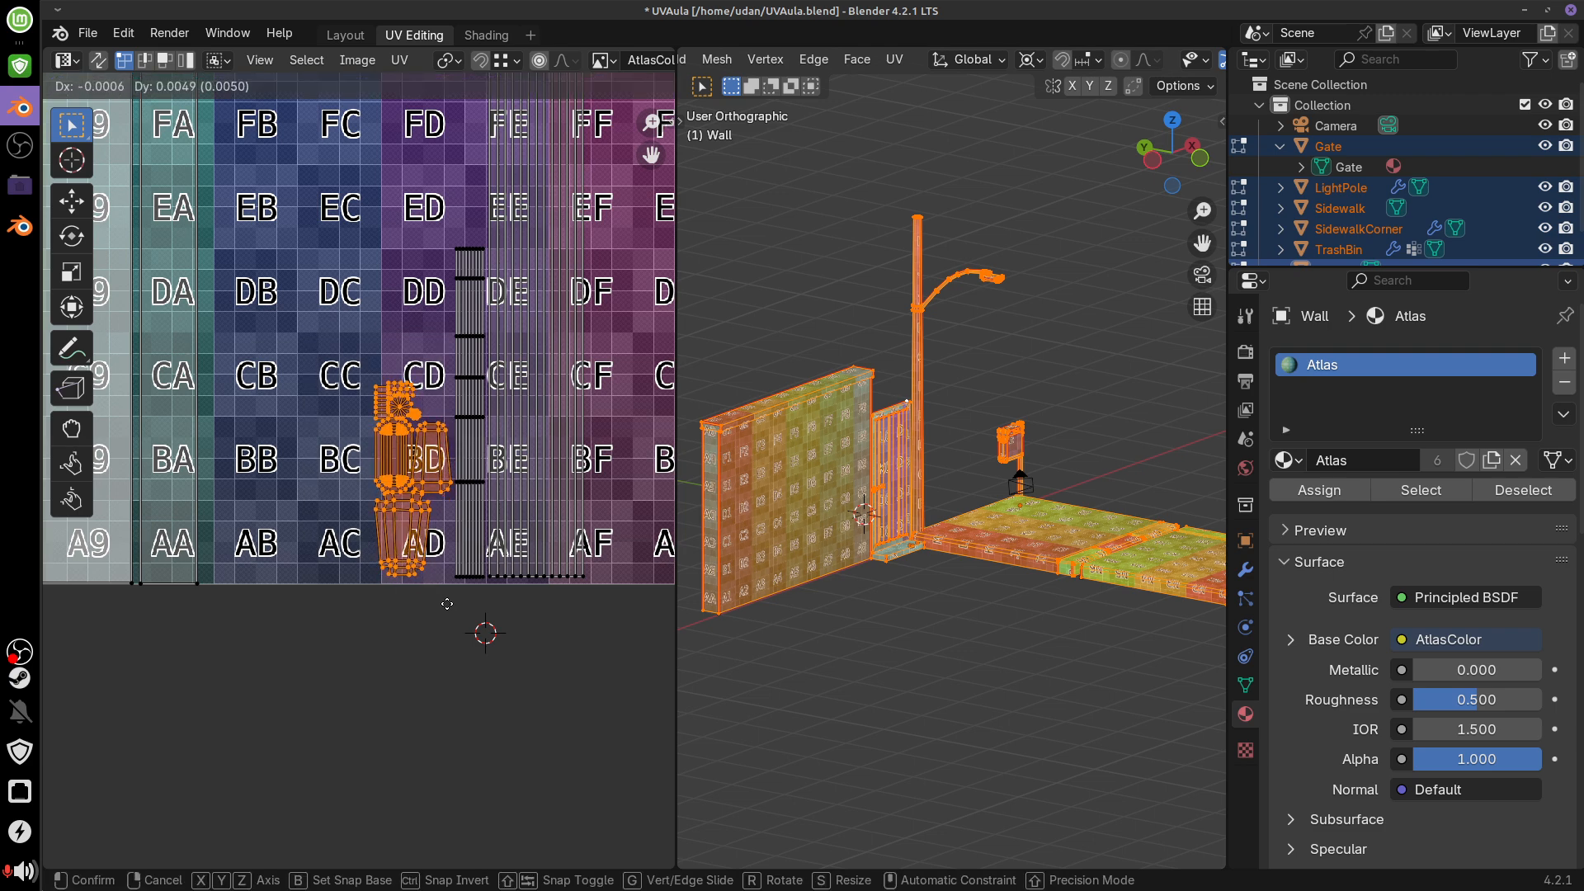
pyautogui.click(447, 602)
# Select the island group left above the atlas and move it into the free blue and purple area below the gate islands
pyautogui.moveTo(559, 382); pyautogui.dragTo(530, 537, button='middle')
pyautogui.moveTo(605, 427); pyautogui.dragTo(450, 851, button='middle')
pyautogui.scroll(-4, 525, 479)
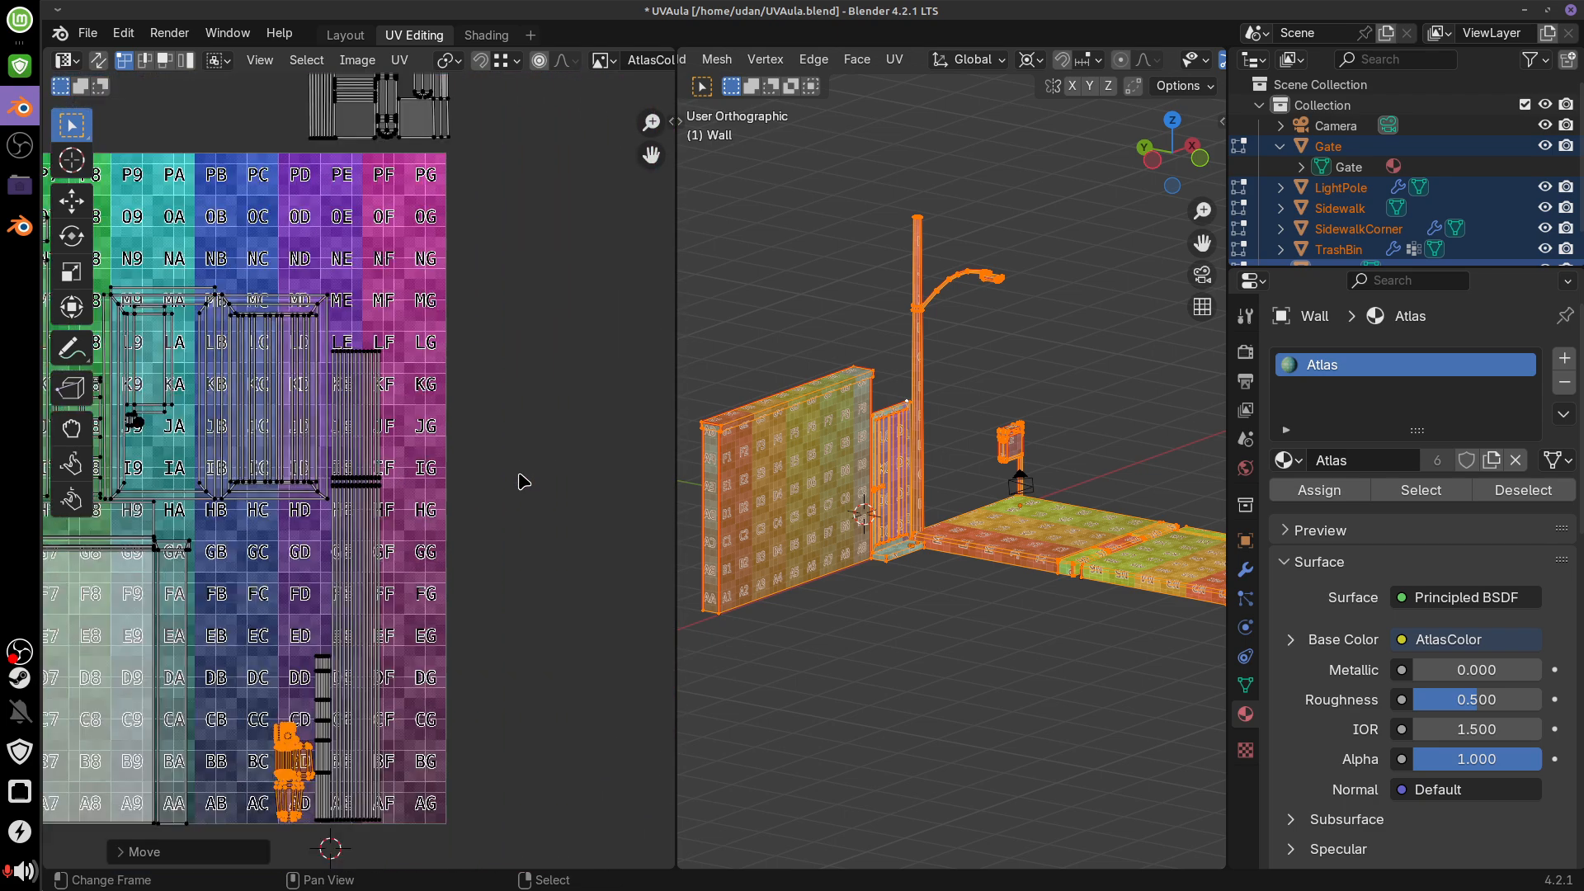
pyautogui.rightClick(459, 231)
pyautogui.keyDown('shift'); pyautogui.moveTo(477, 241); pyautogui.dragTo(516, 306, button='middle'); pyautogui.keyUp('shift')
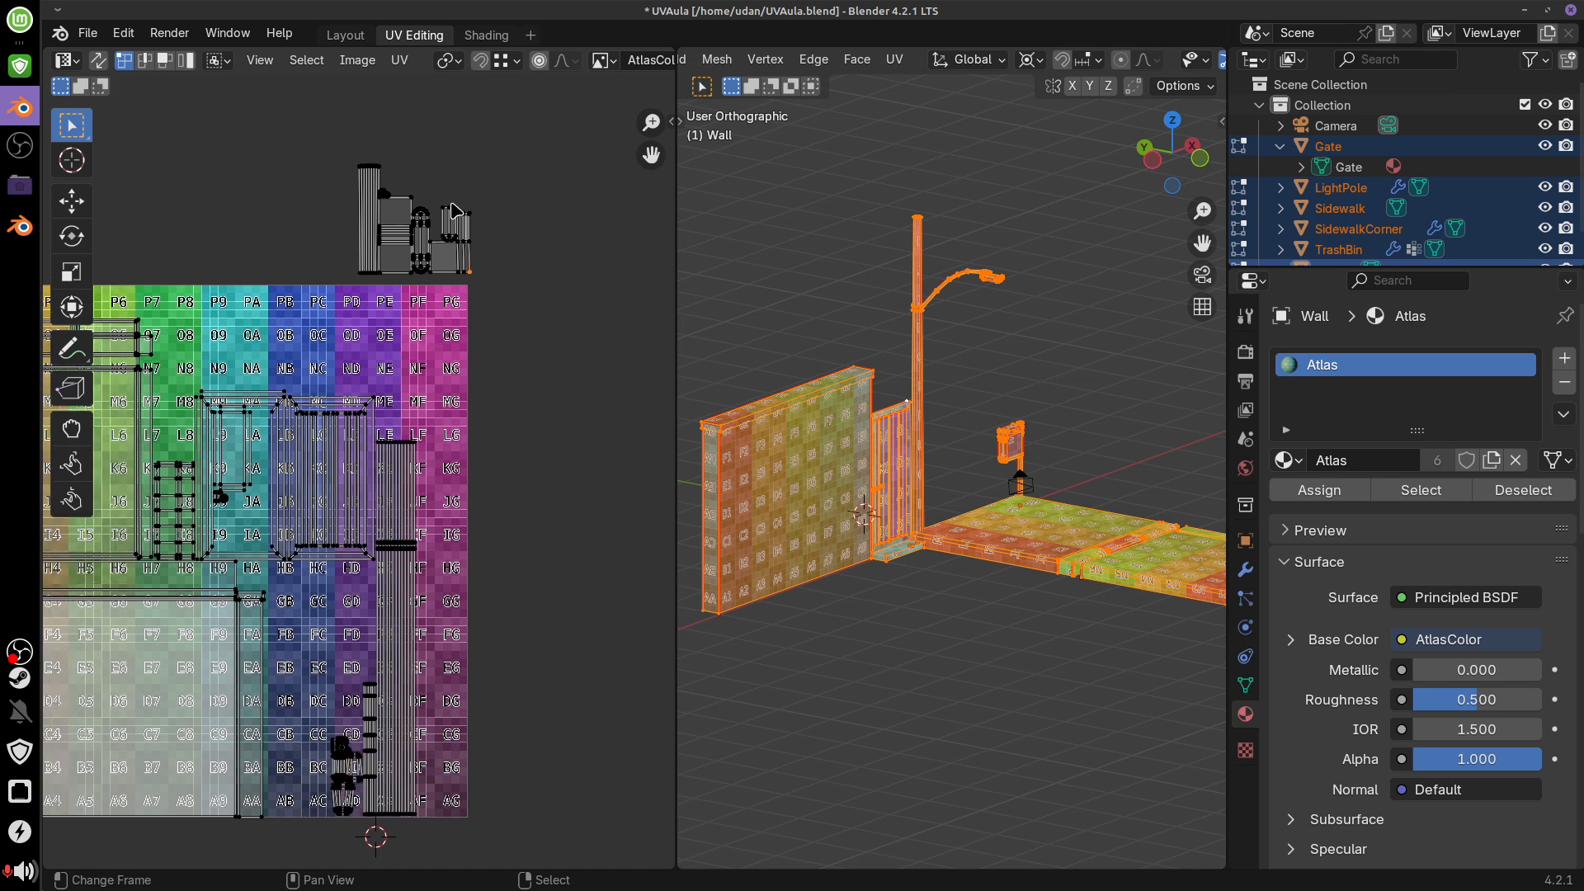
pyautogui.press('b')
pyautogui.moveTo(318, 135); pyautogui.dragTo(521, 300)
pyautogui.press('g')
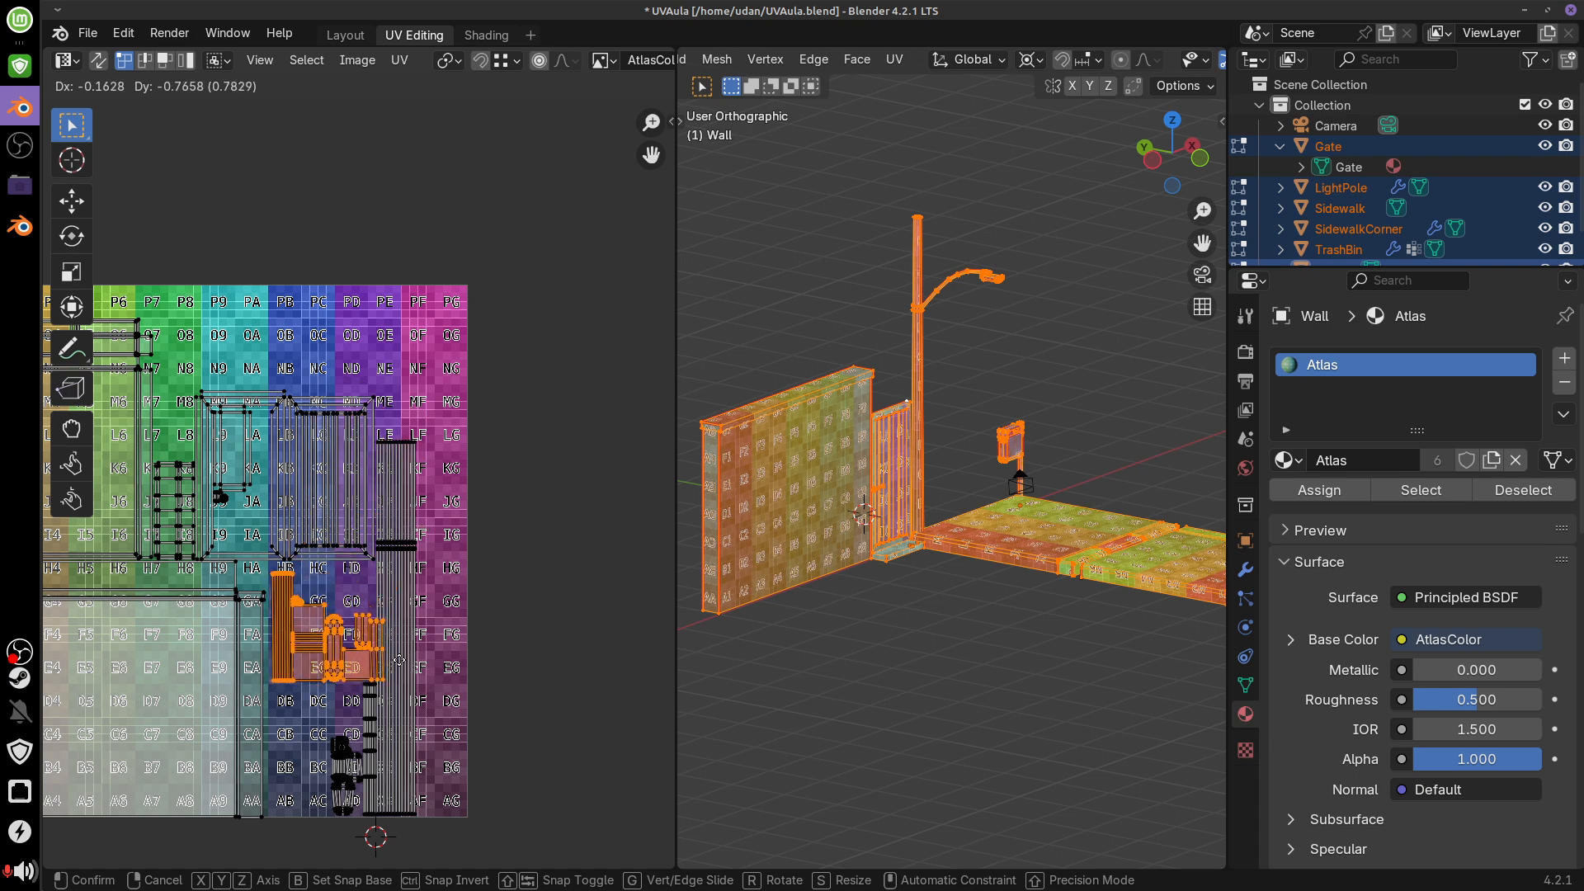
pyautogui.click(402, 663)
# Nudge the newly placed island group about 0.013 up, closer beneath the gate islands and without rotating it
pyautogui.moveTo(434, 640); pyautogui.dragTo(485, 433, button='middle')
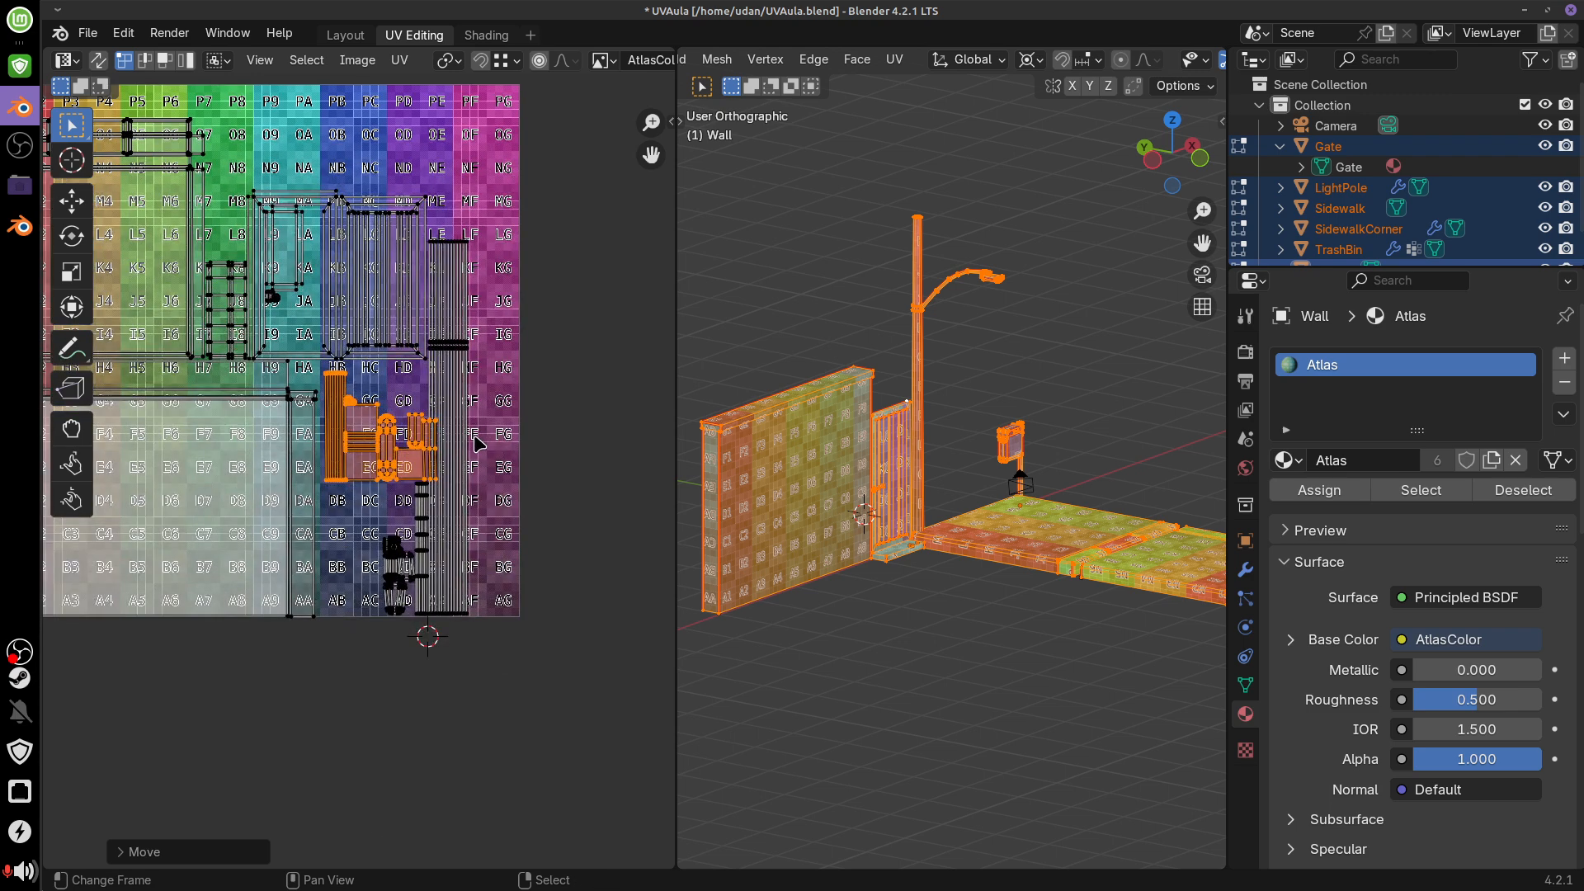
pyautogui.scroll(3, 477, 443)
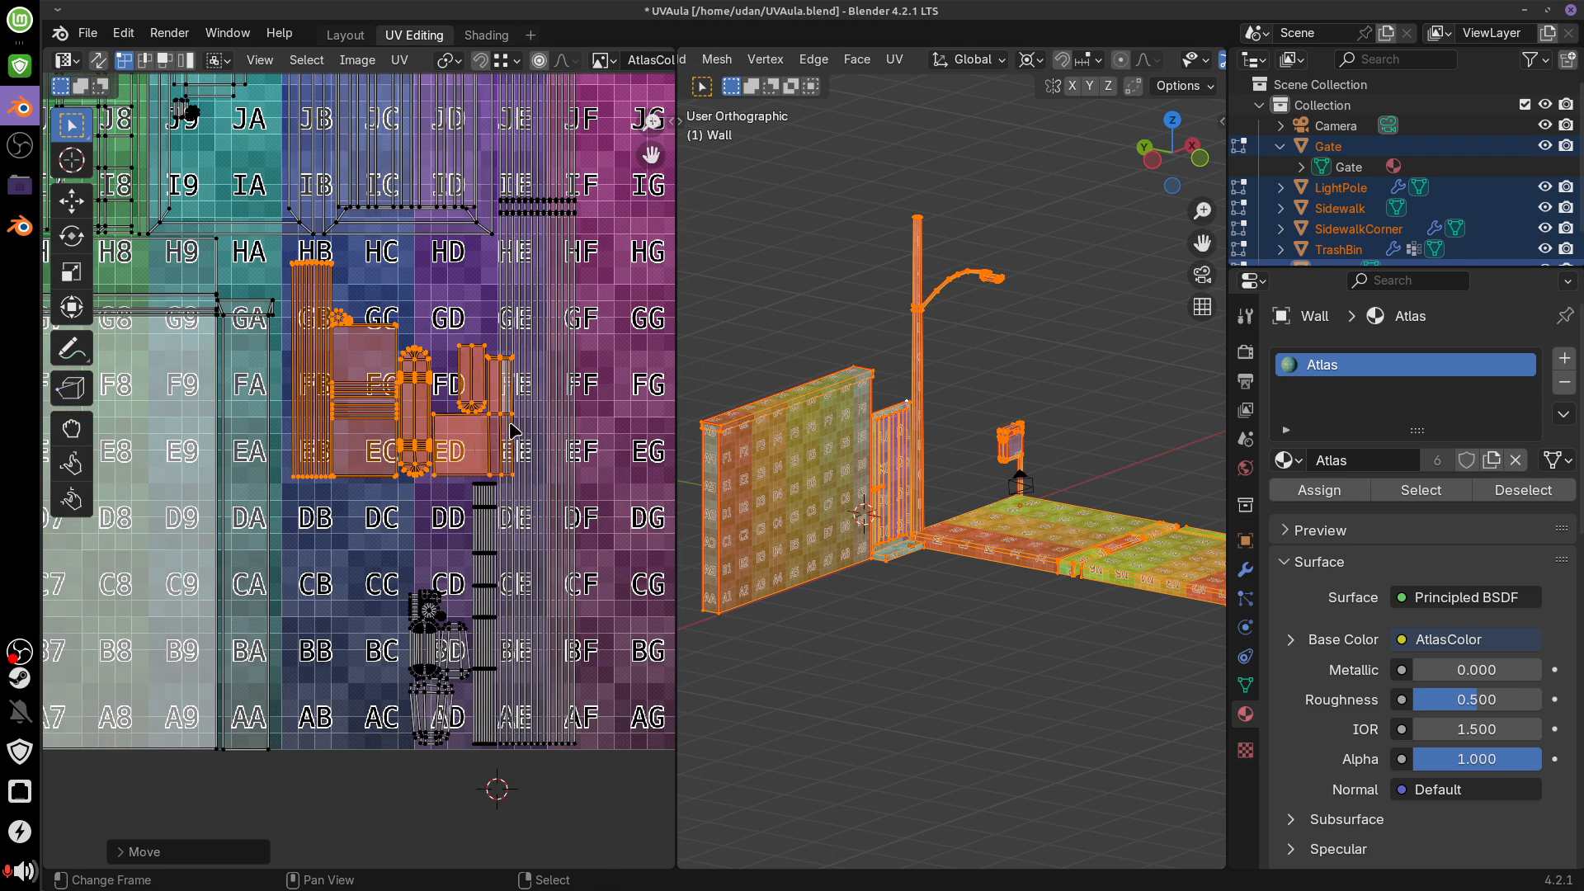
pyautogui.press('r')
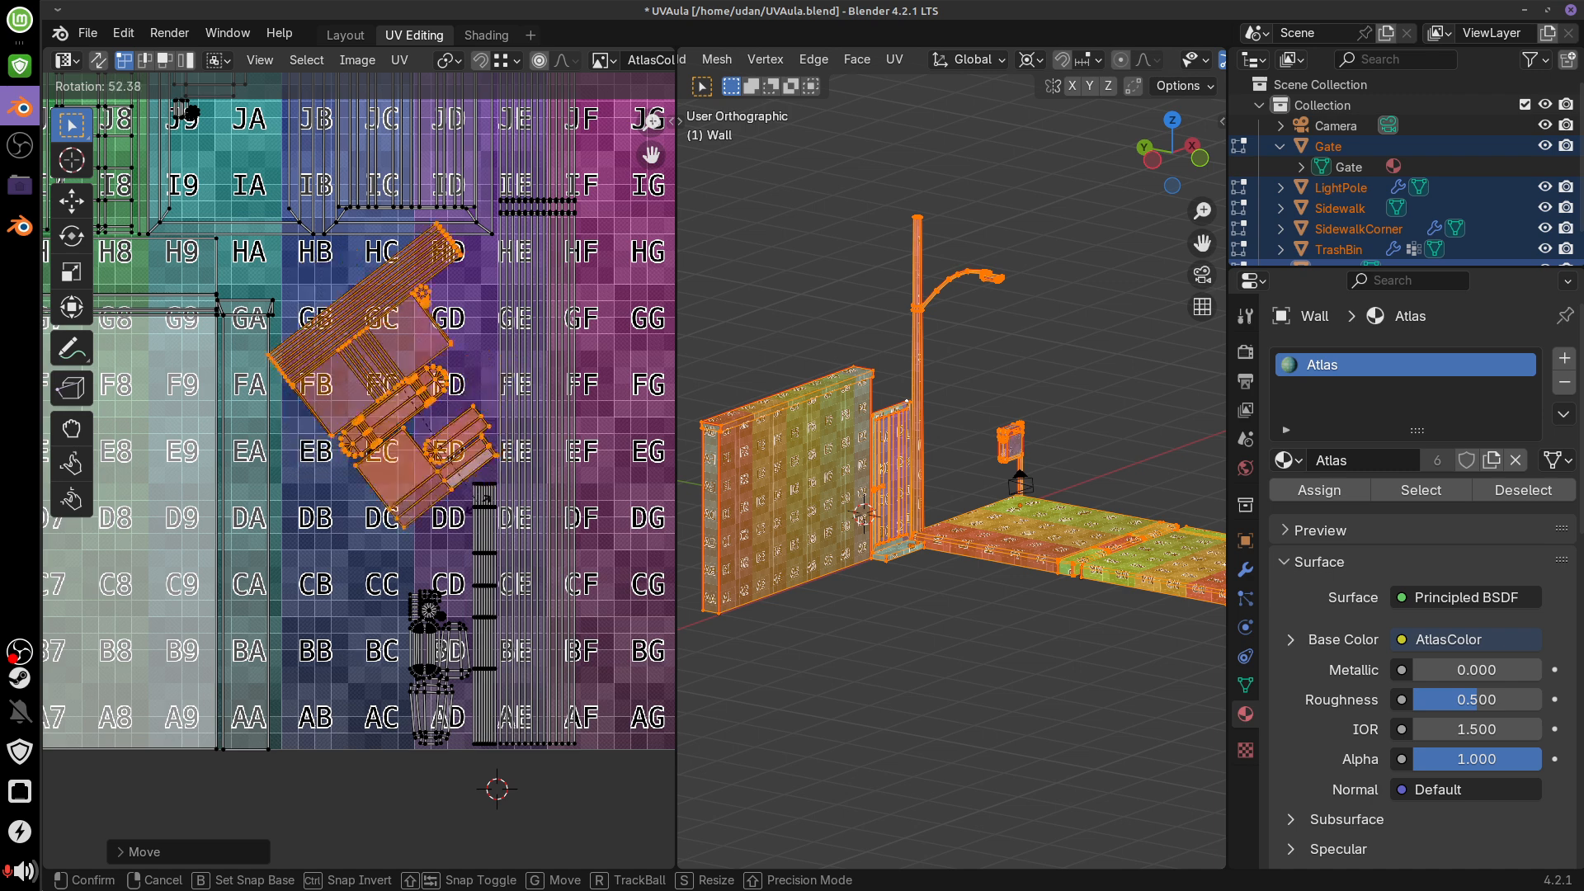
pyautogui.press('Escape')
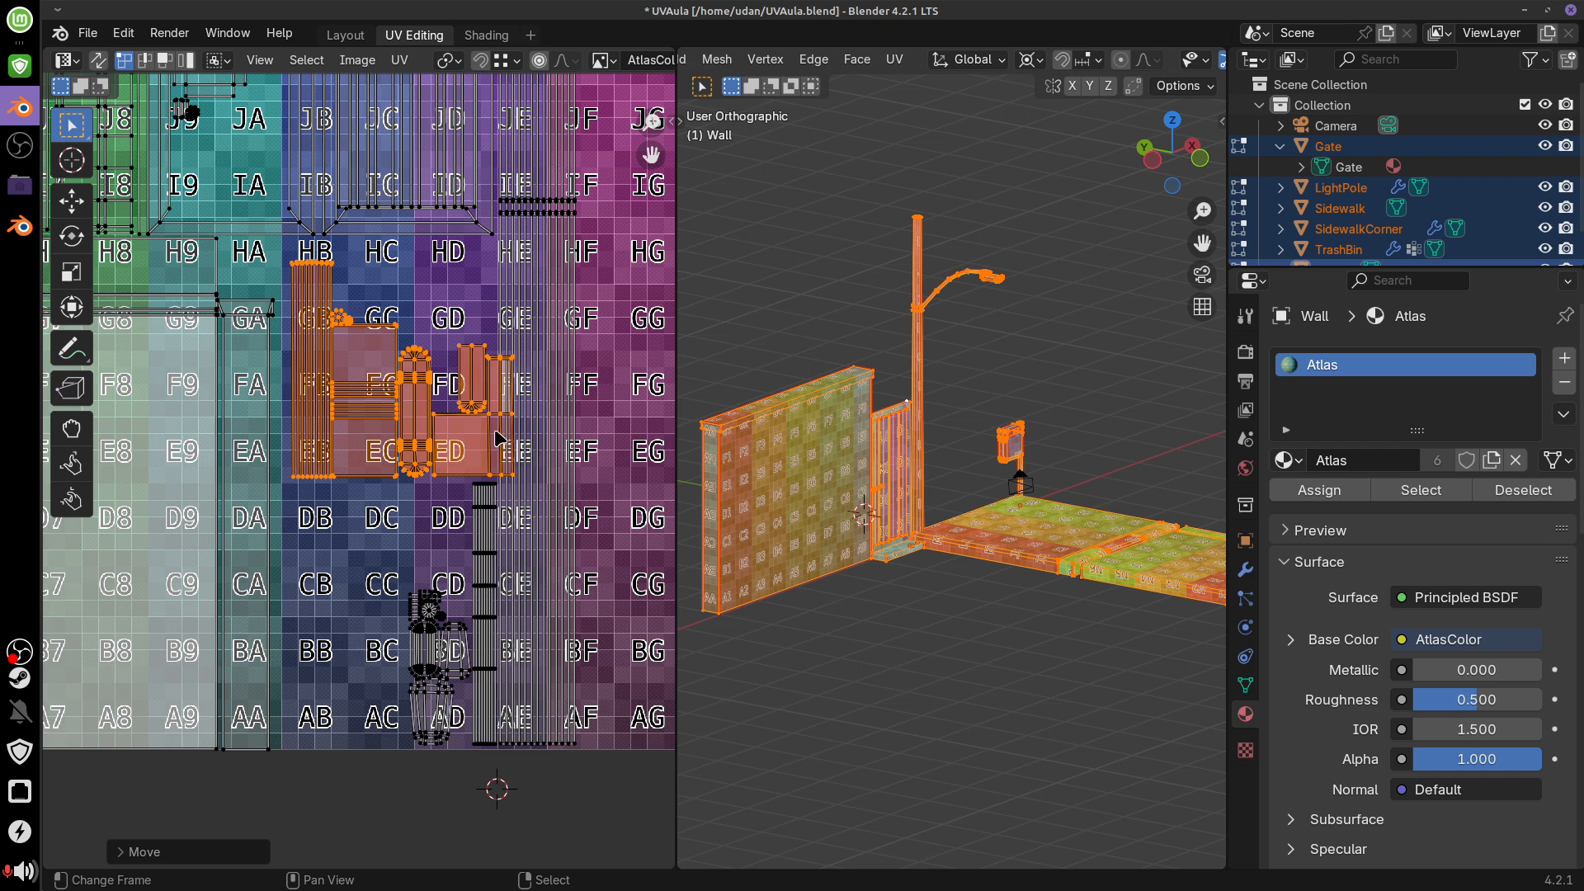
pyautogui.press('g')
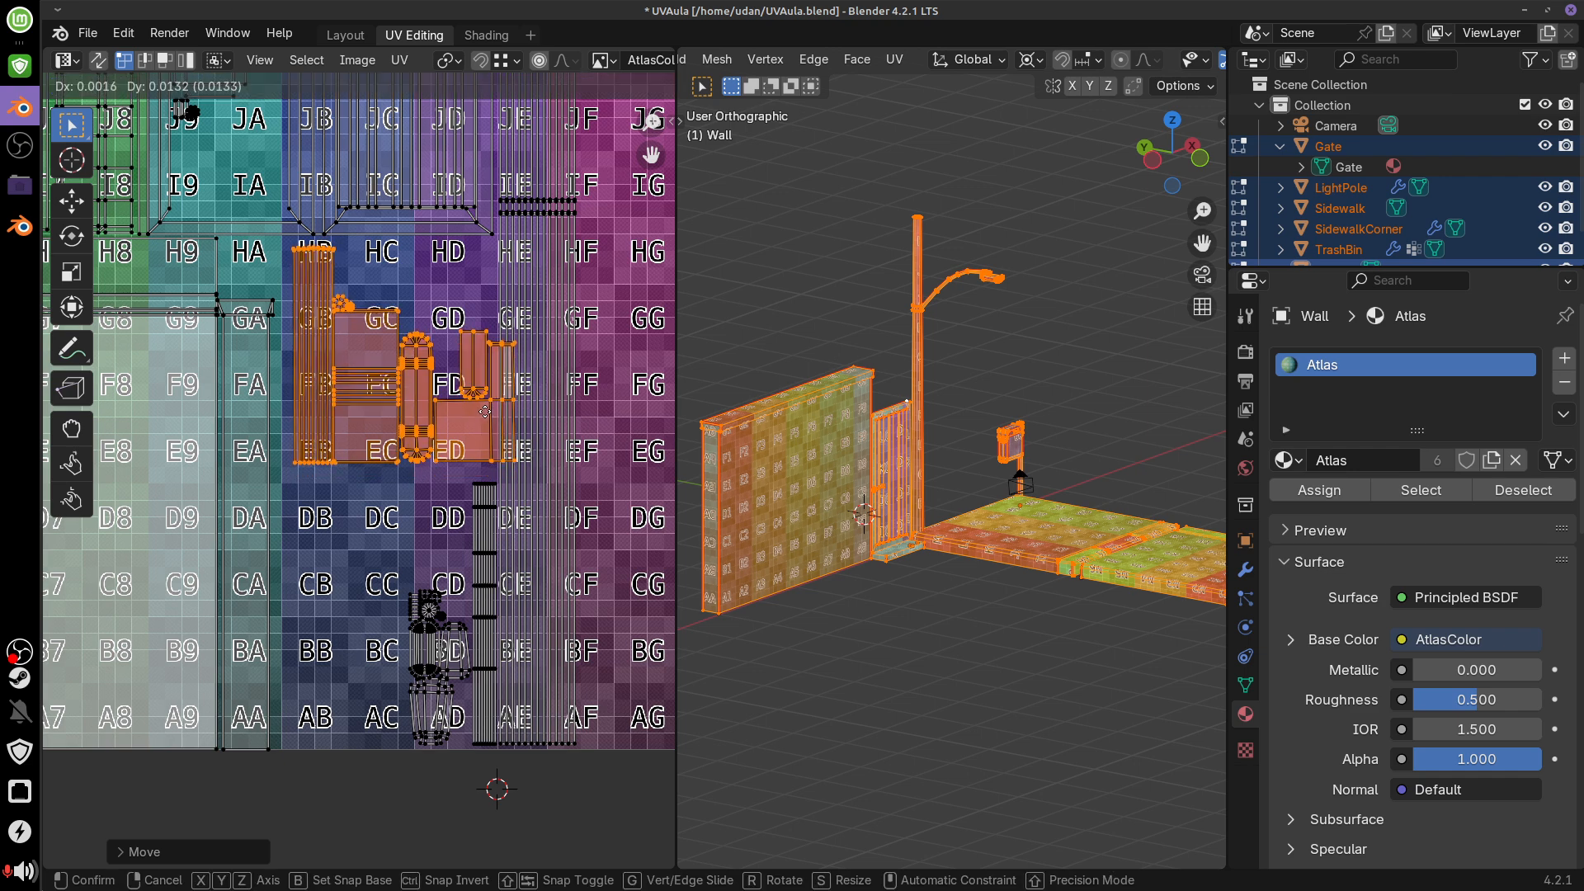
pyautogui.click(483, 419)
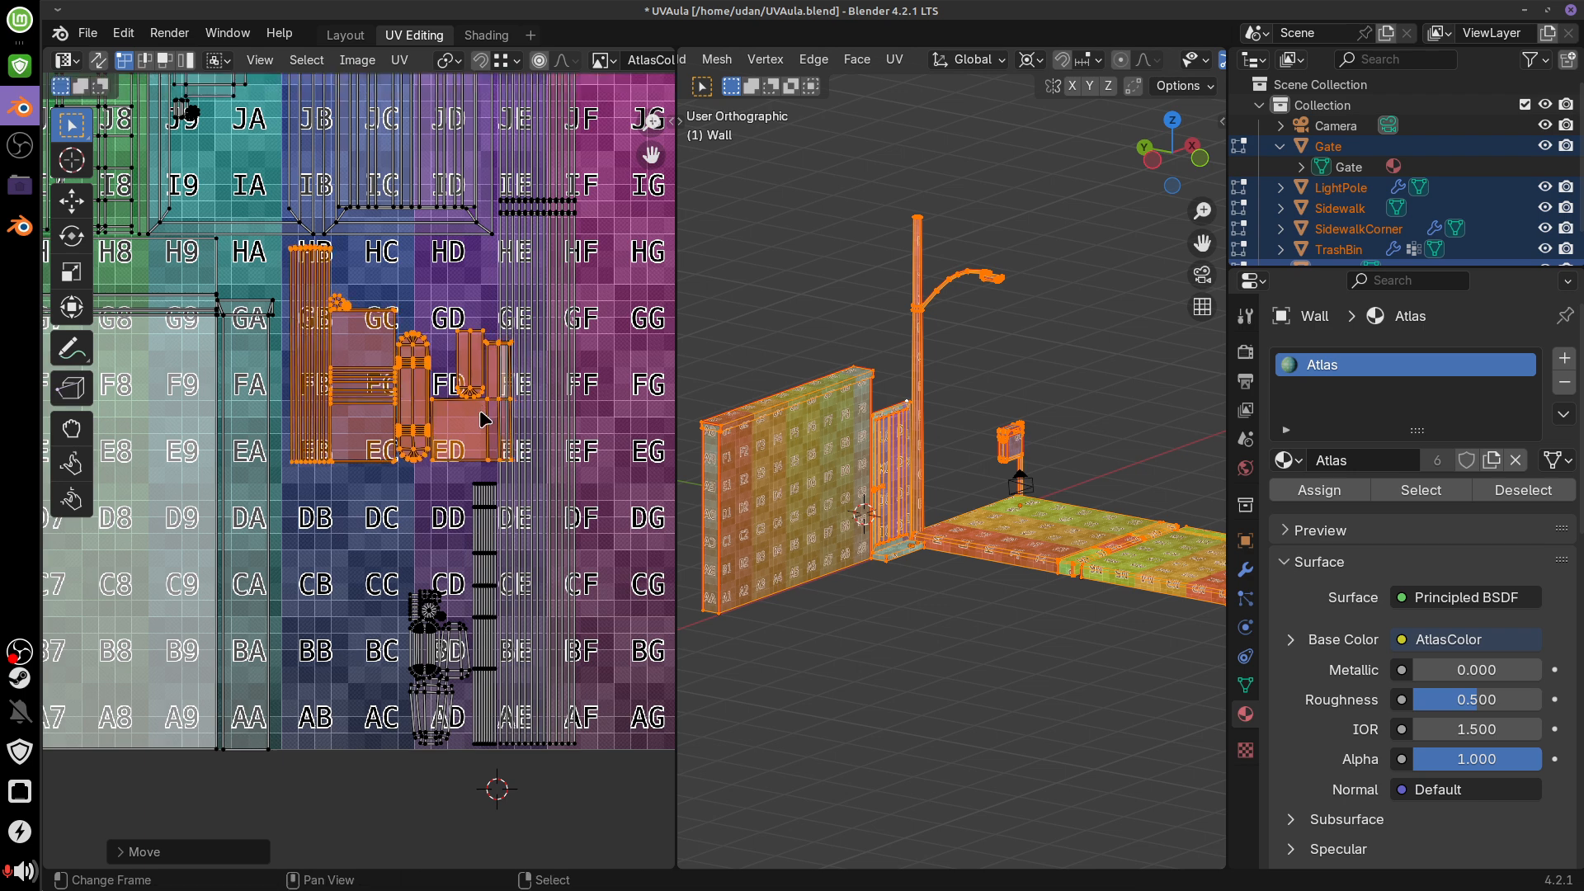
# Select the capsule-shaped island and its neighbouring panels and move them about 0.10 left and 0.13 down, beneath the vertical strips
pyautogui.hotkey('alt', 'a')
pyautogui.press('b')
pyautogui.moveTo(403, 292); pyautogui.dragTo(494, 480)
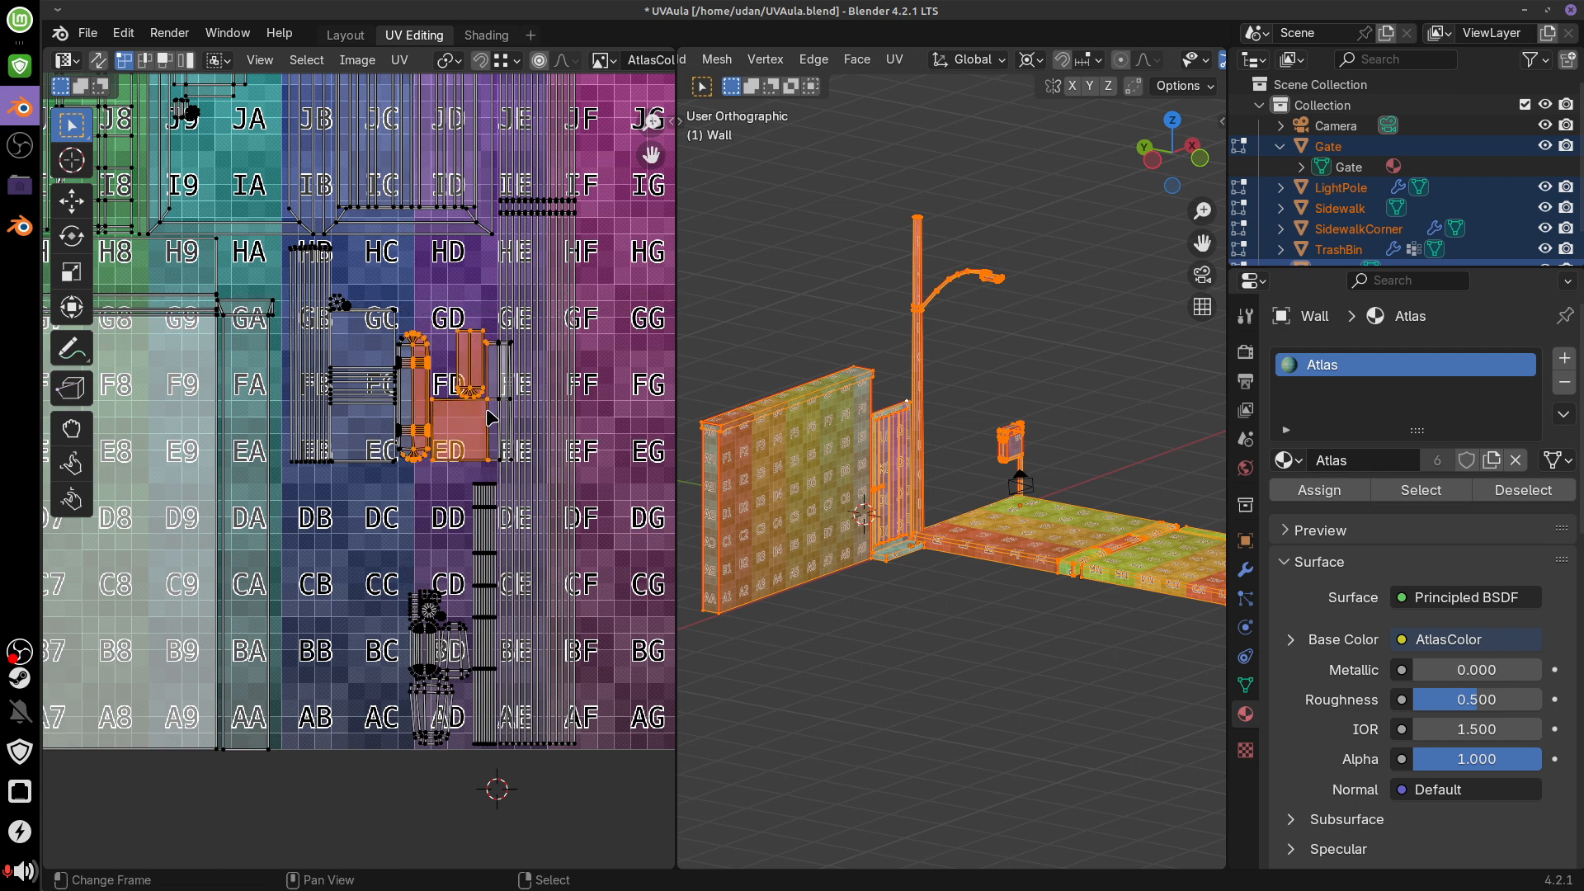
pyautogui.hotkey('ctrl', 'l')
pyautogui.press('g')
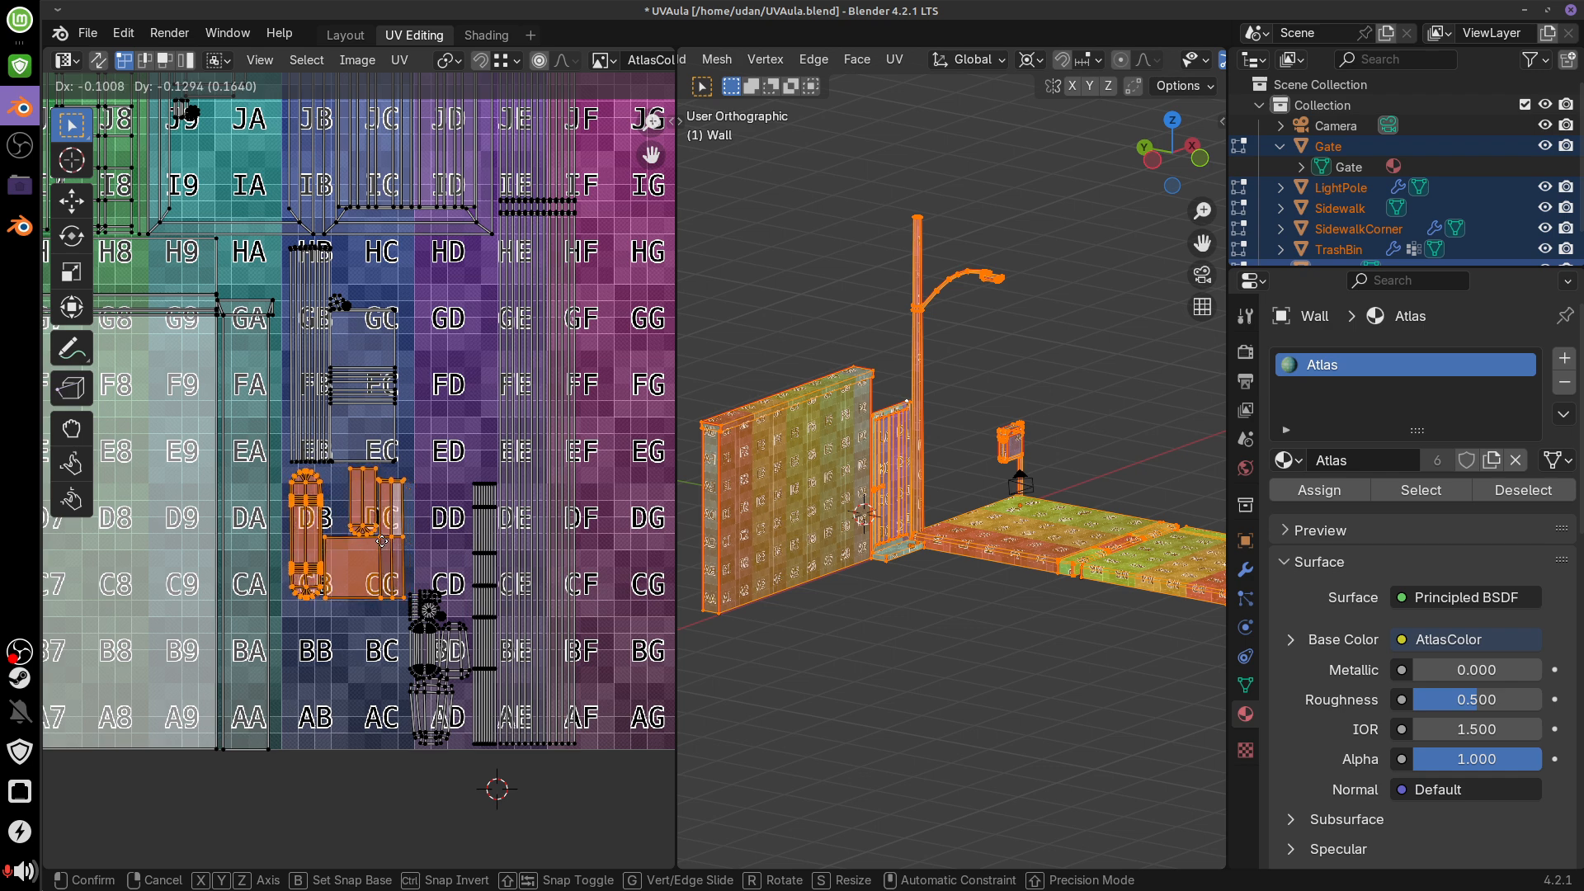
pyautogui.click(393, 482)
# Add the vertical strips, tall panel and small round island to the selection and move everything about 0.13 down, just inside the atlas's bottom edge
pyautogui.keyDown('shift'); pyautogui.rightClick(391, 369); pyautogui.keyUp('shift')
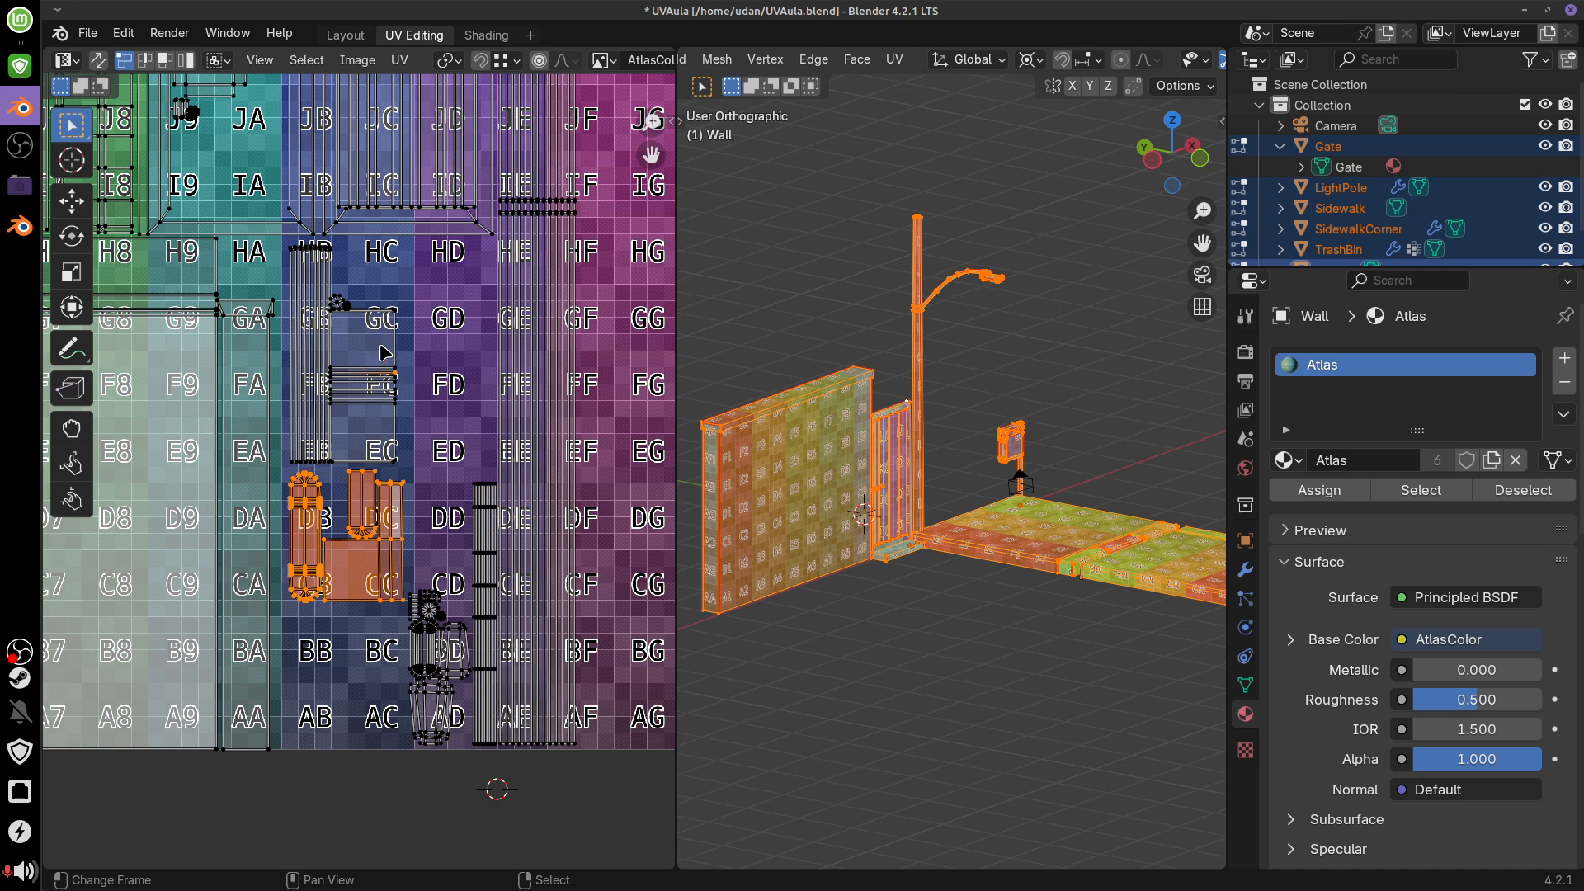
pyautogui.hotkey('ctrl', 'l')
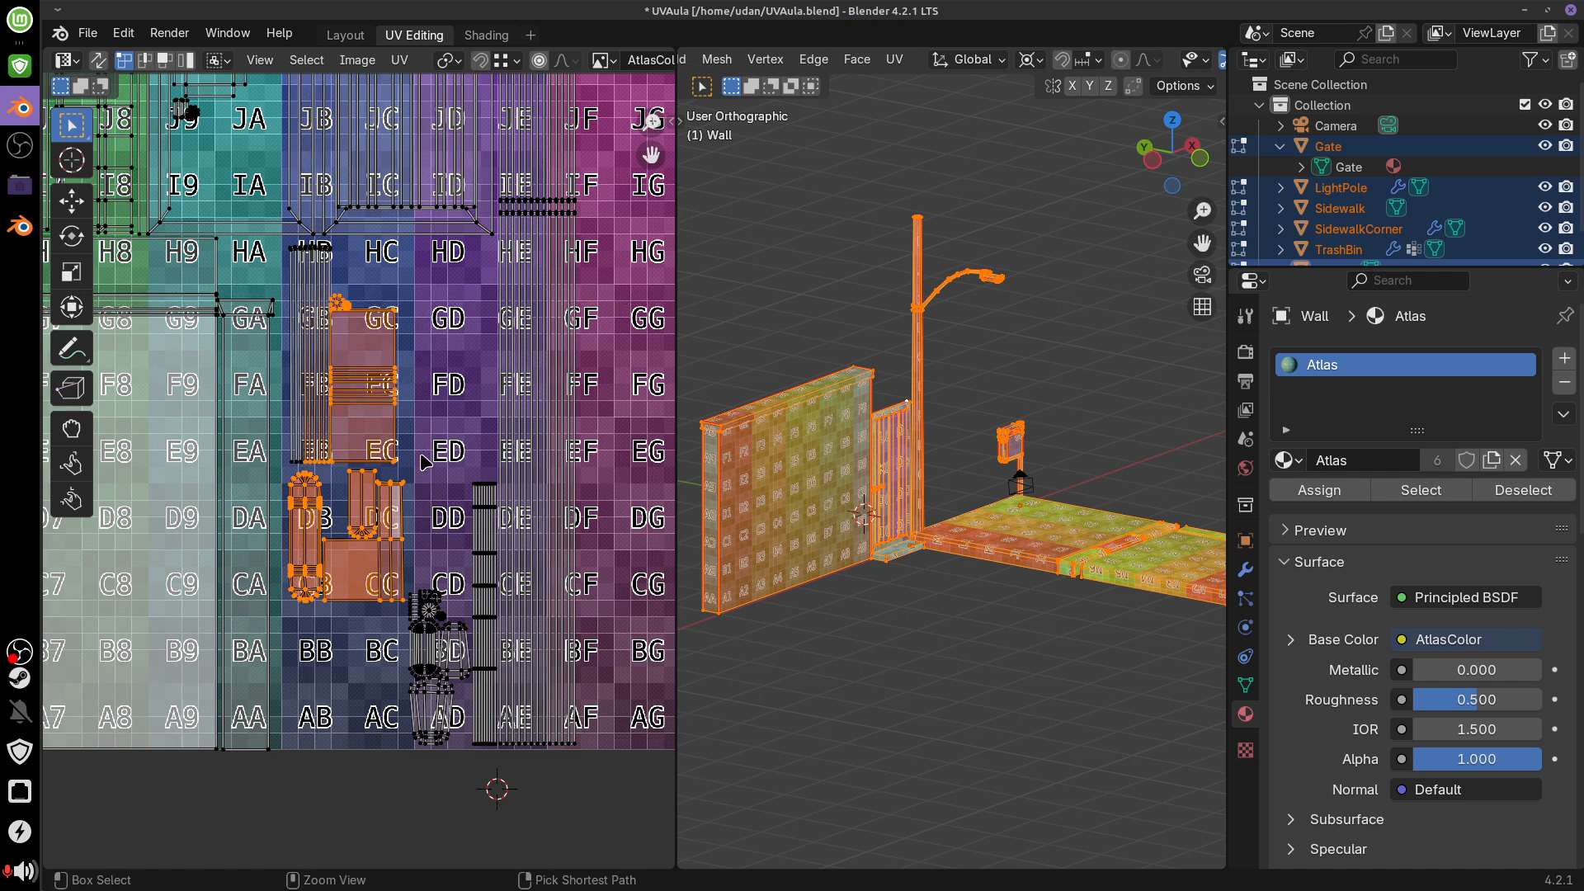
pyautogui.press('g')
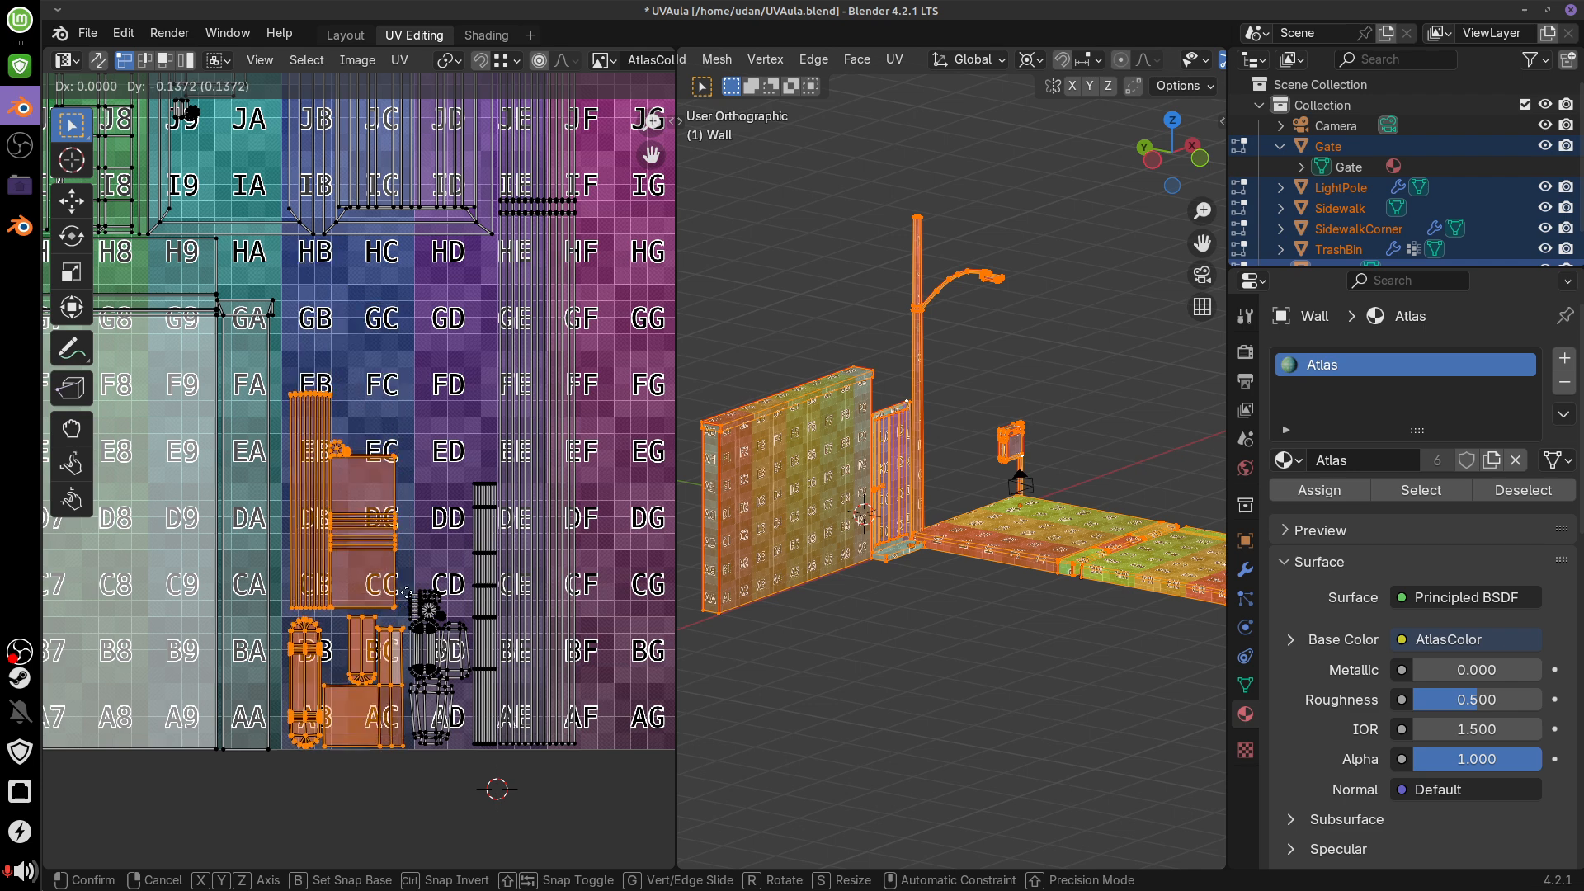
pyautogui.click(403, 552)
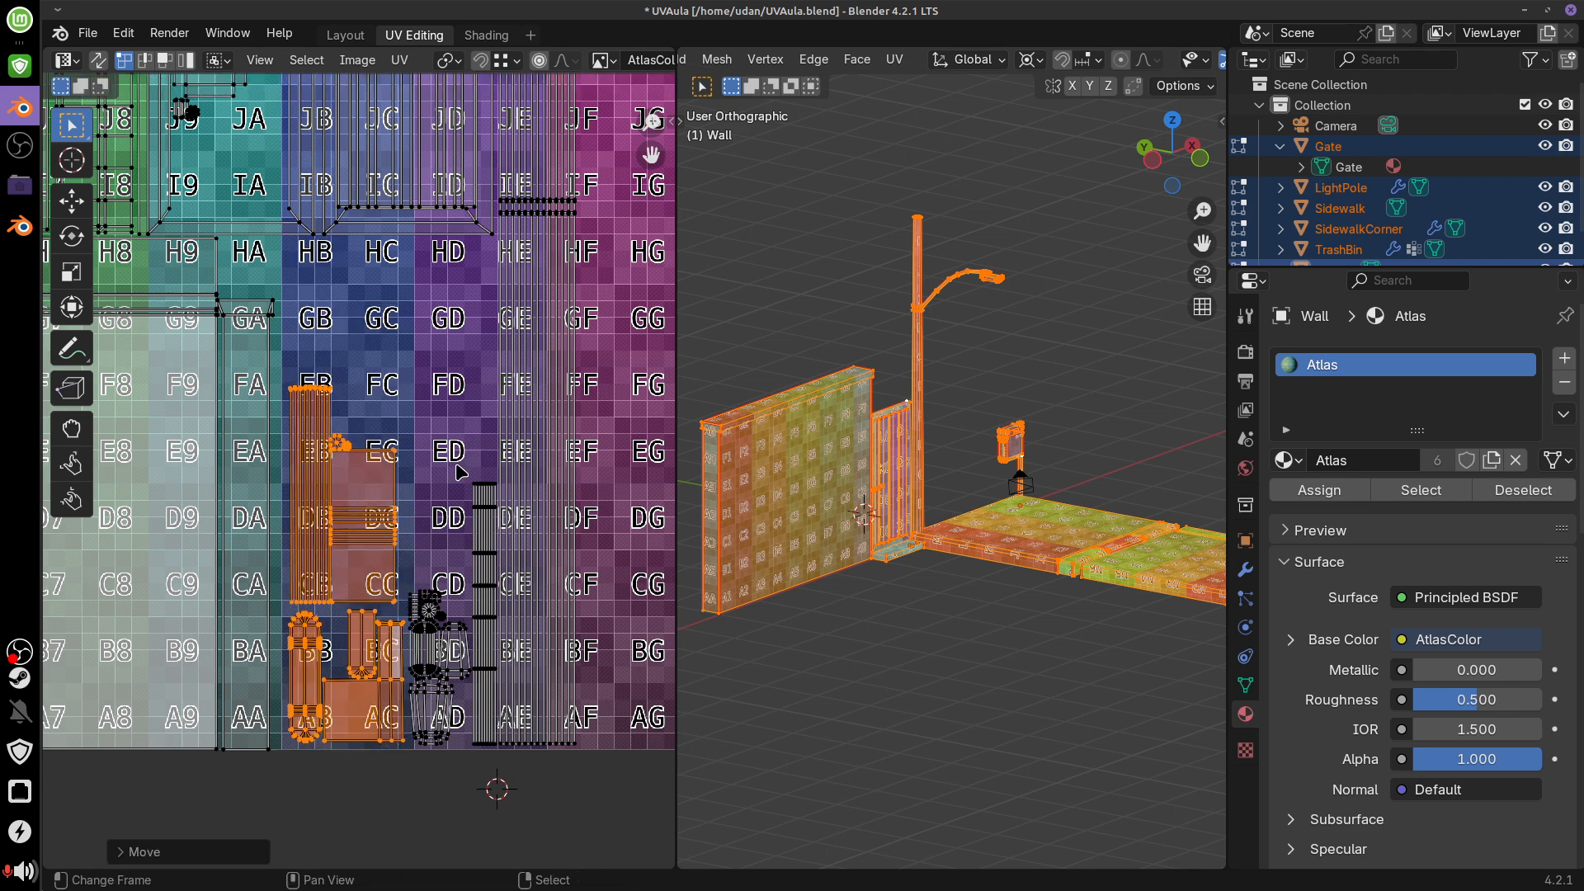
# Select the grid-shaped island on the green area, move it up to the row of horizontal strips and rotate it to lie horizontally
pyautogui.keyDown('shift'); pyautogui.moveTo(1105, 586); pyautogui.dragTo(1121, 632, button='middle'); pyautogui.keyUp('shift')
pyautogui.scroll(-4, 575, 500)
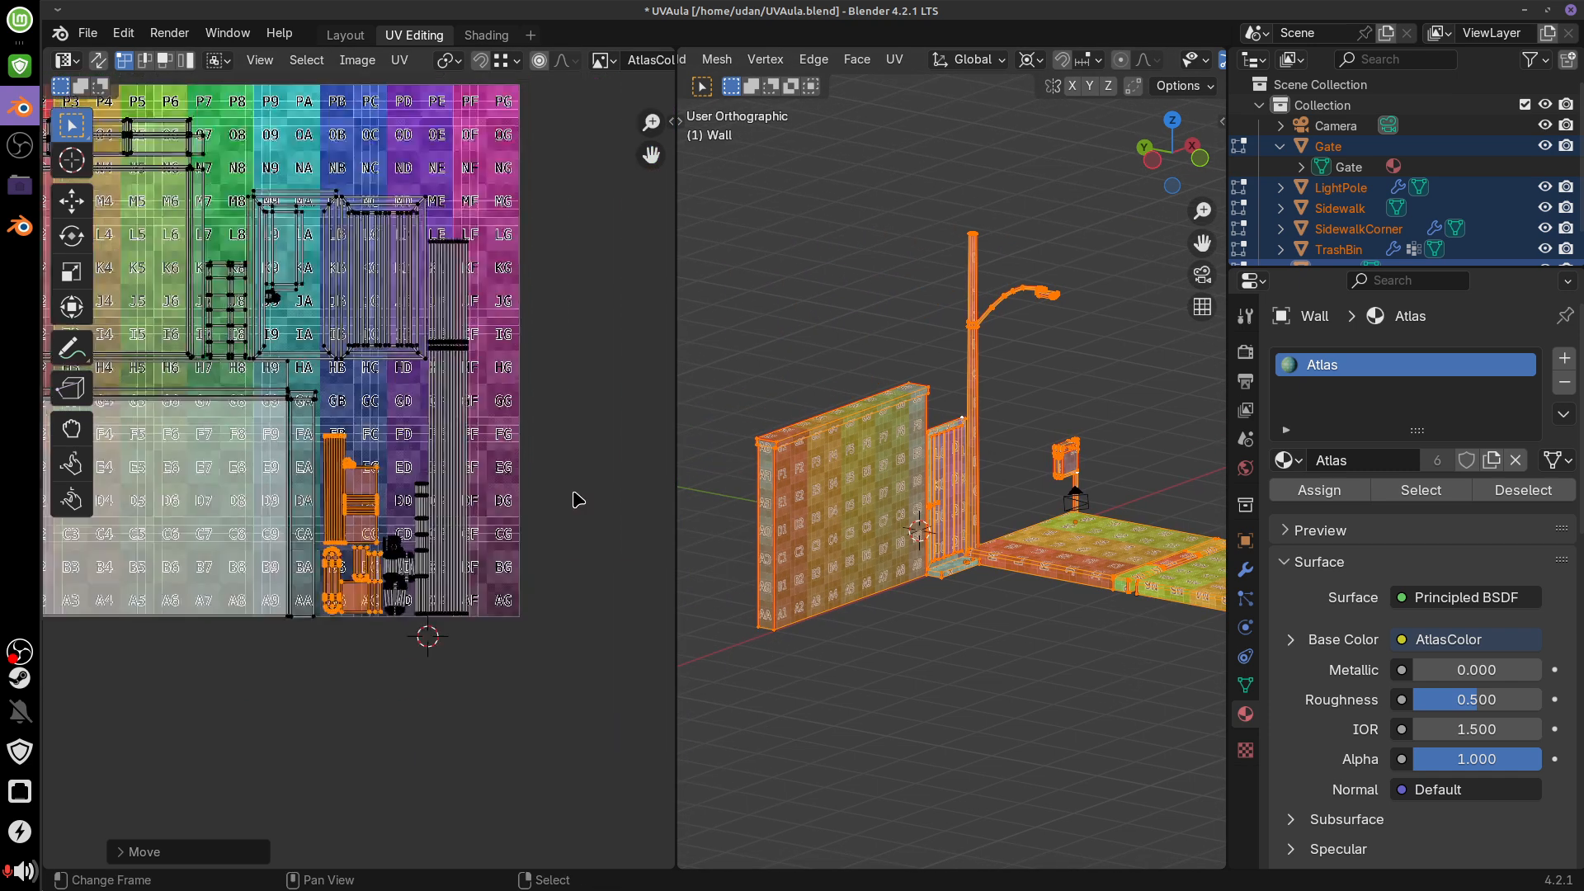
pyautogui.moveTo(508, 467); pyautogui.dragTo(657, 557, button='middle')
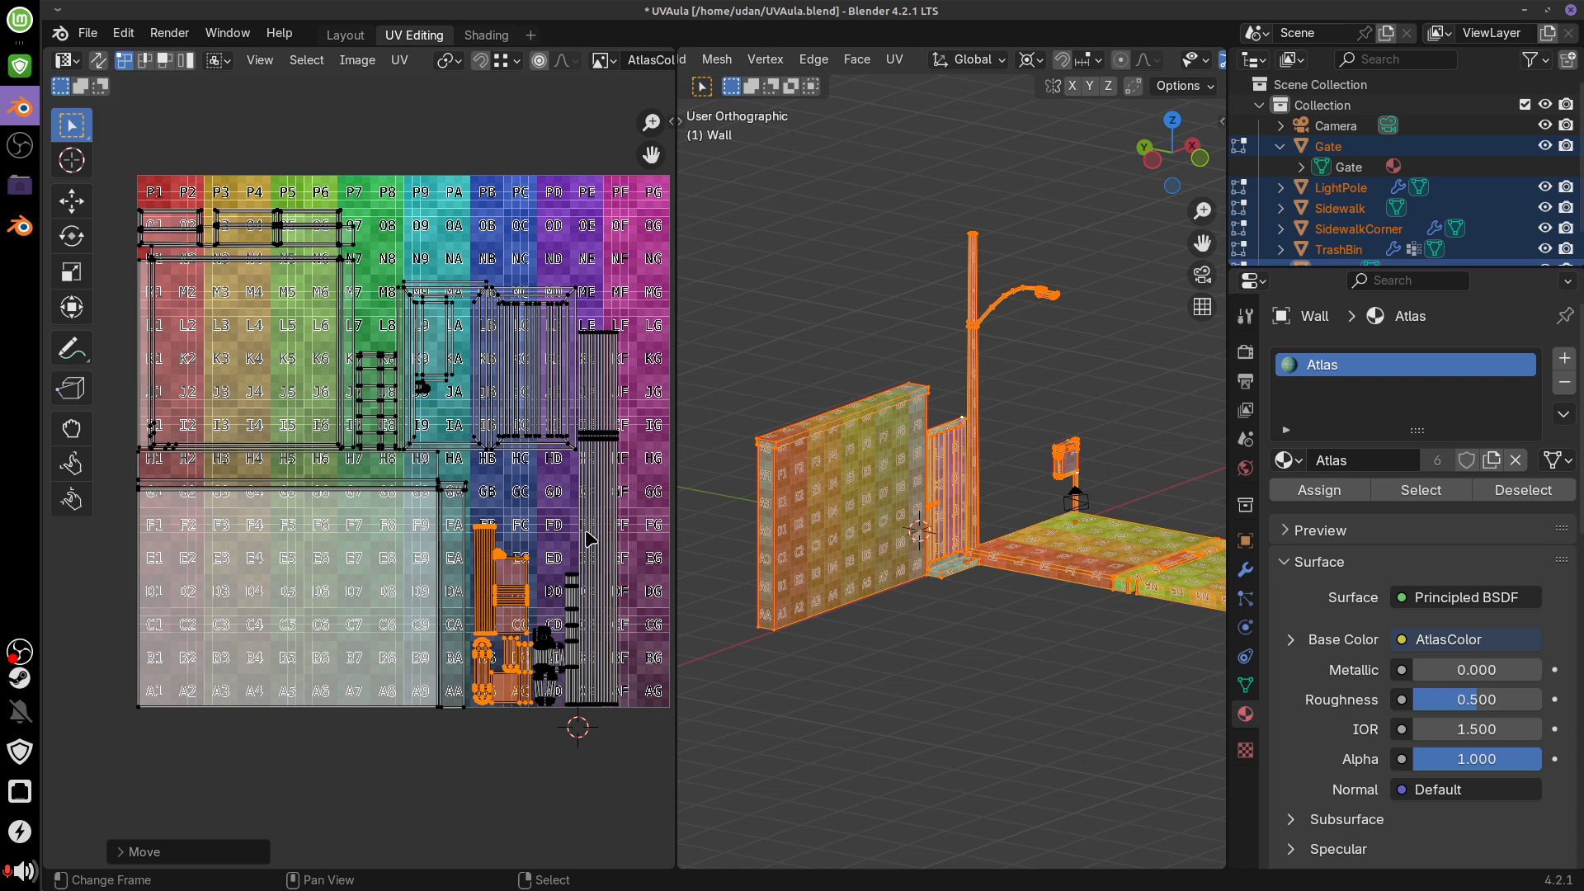
pyautogui.click(391, 361)
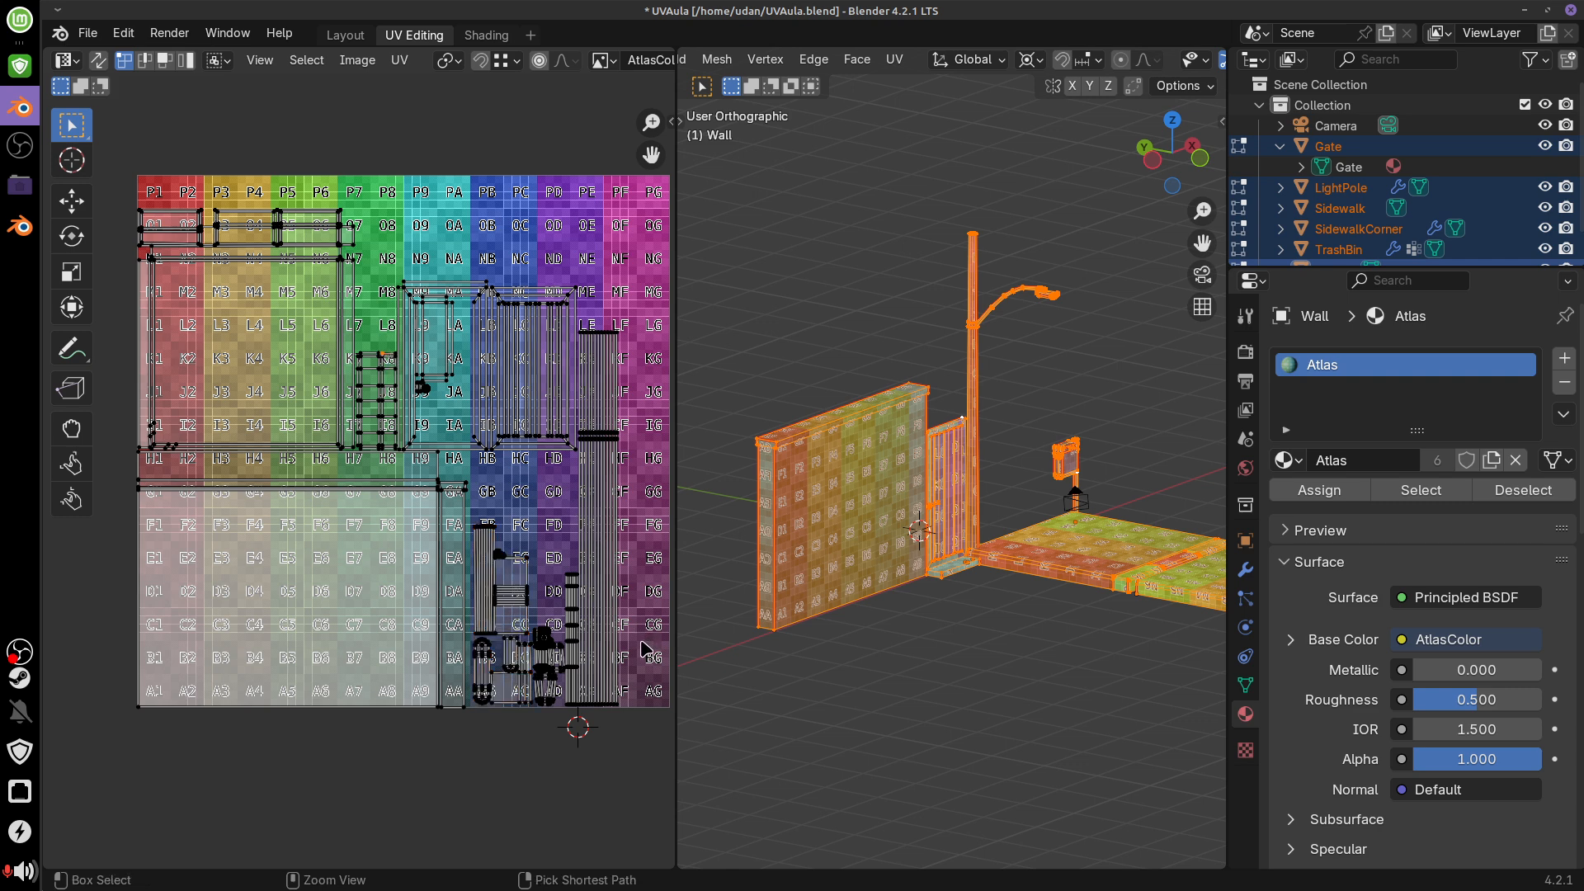
pyautogui.hotkey('ctrl', 'l')
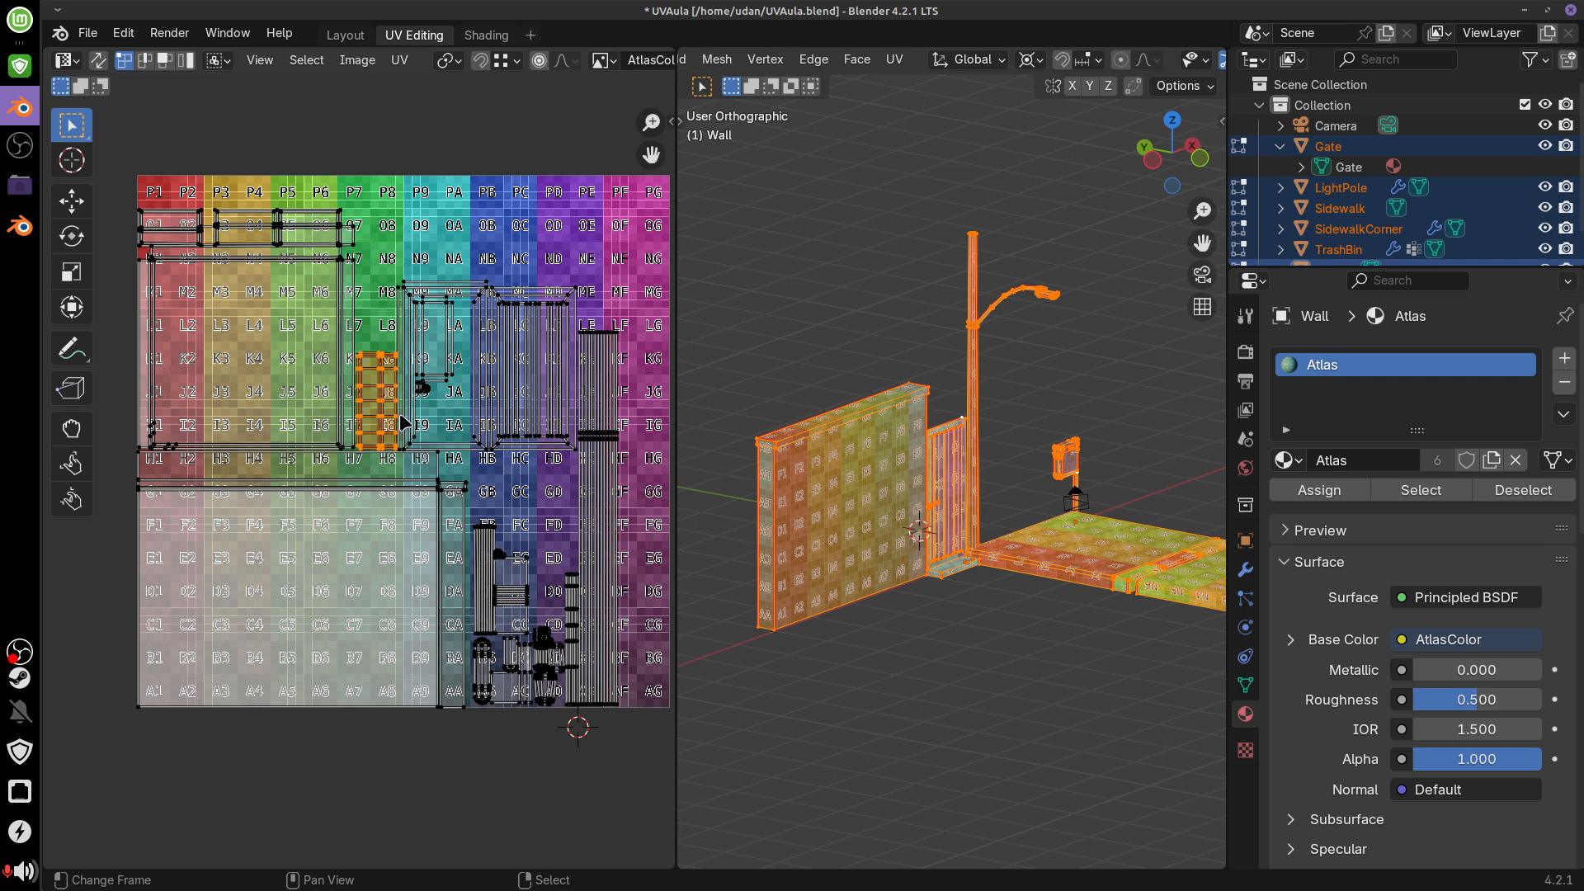
pyautogui.moveTo(405, 423); pyautogui.dragTo(407, 244)
pyautogui.press('r')
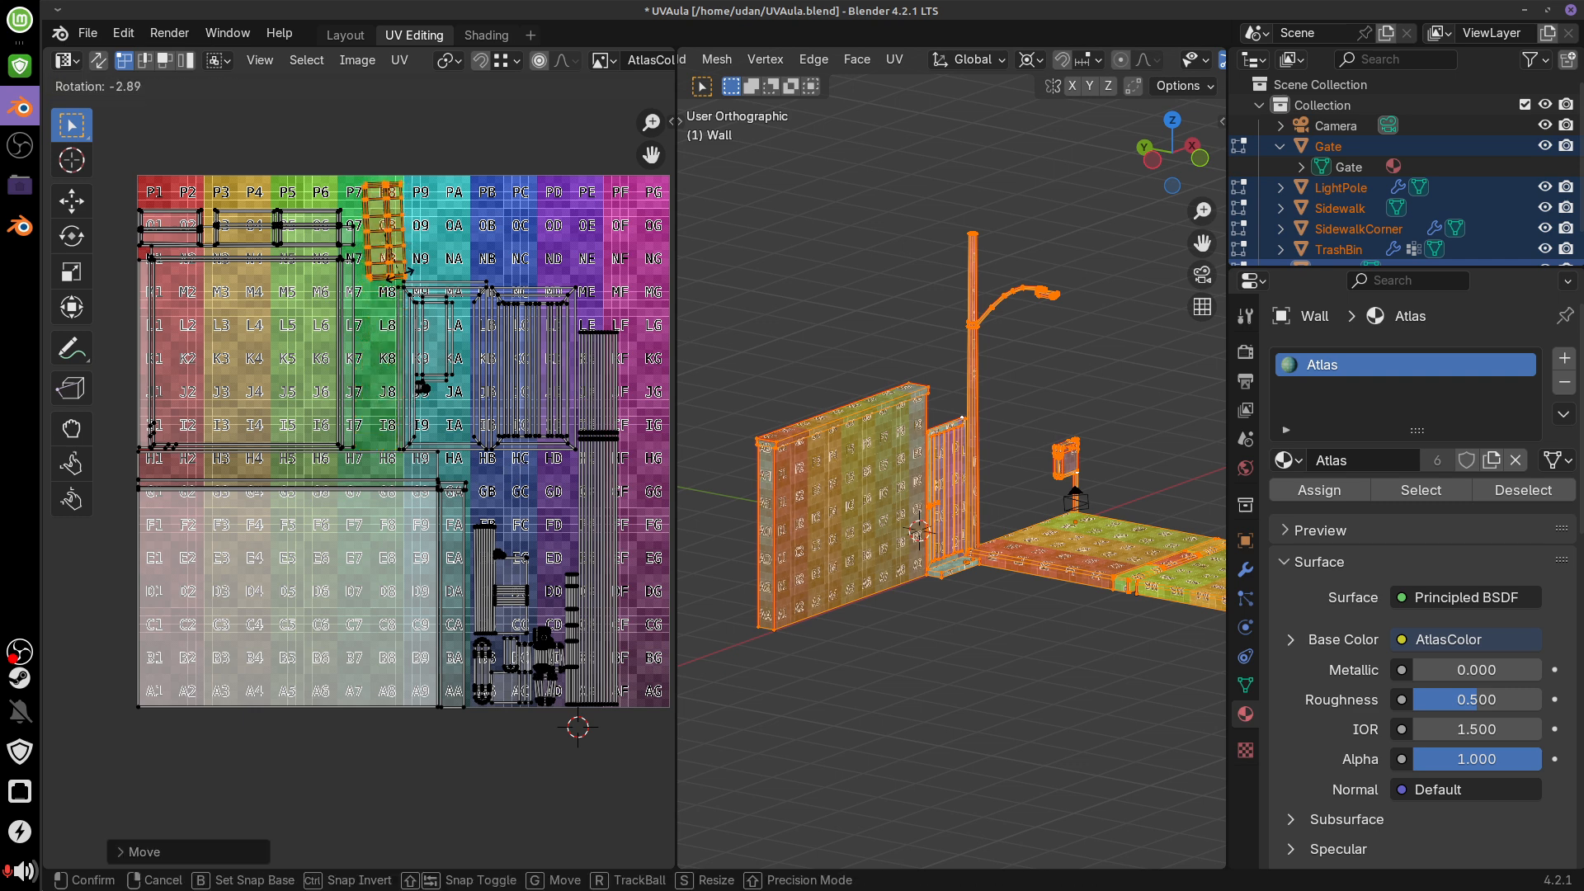
pyautogui.click(486, 202)
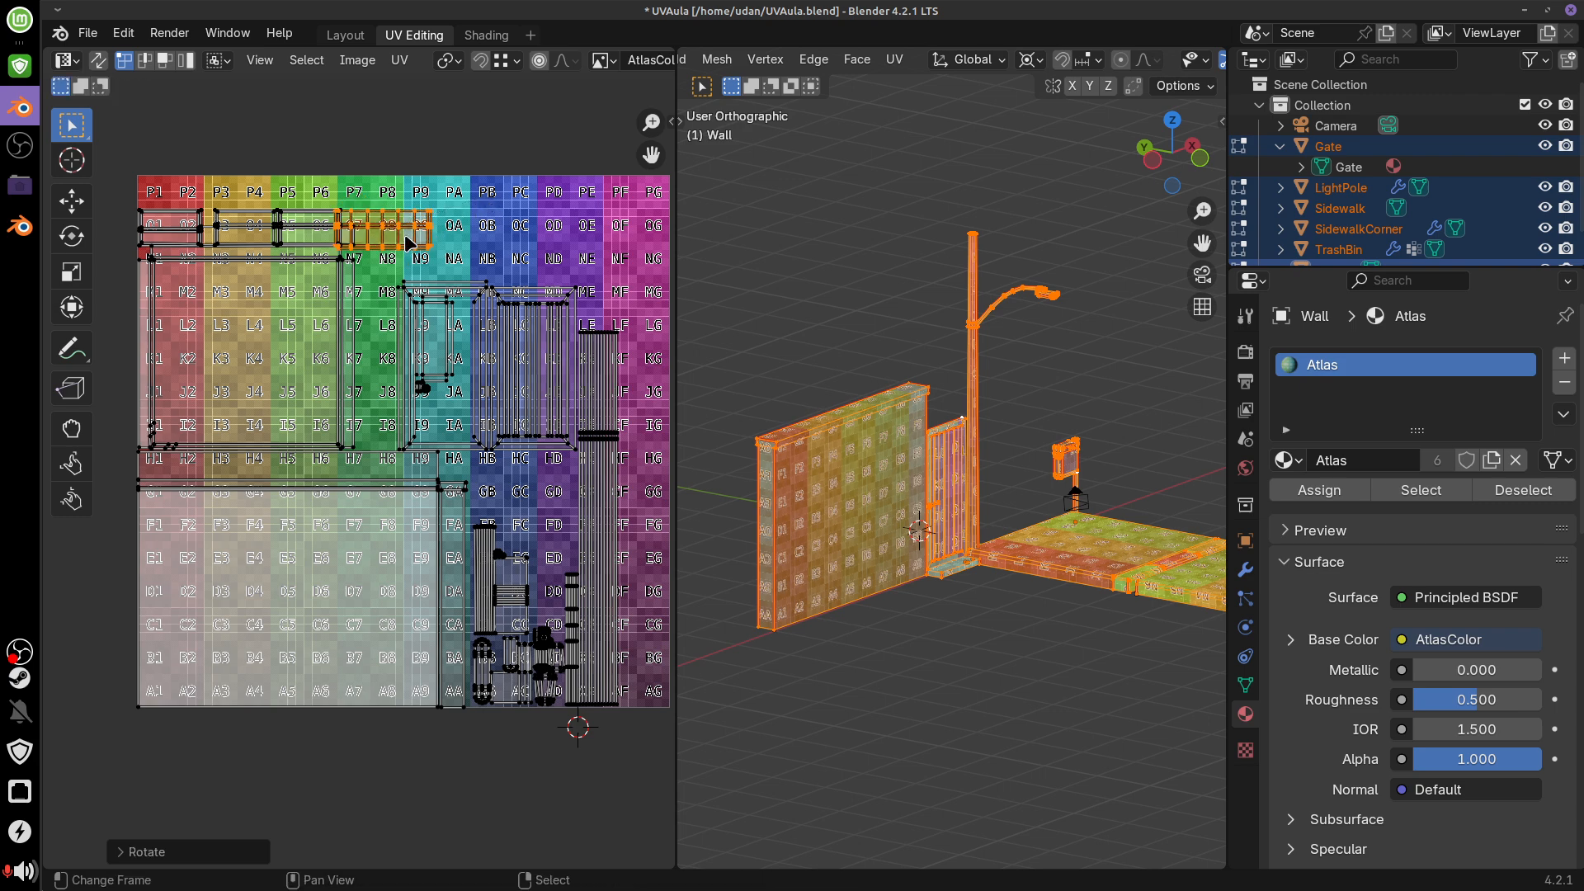
# Shift the rotated grid island about 0.045 right so it clears the end of the horizontal strips
pyautogui.press('g')
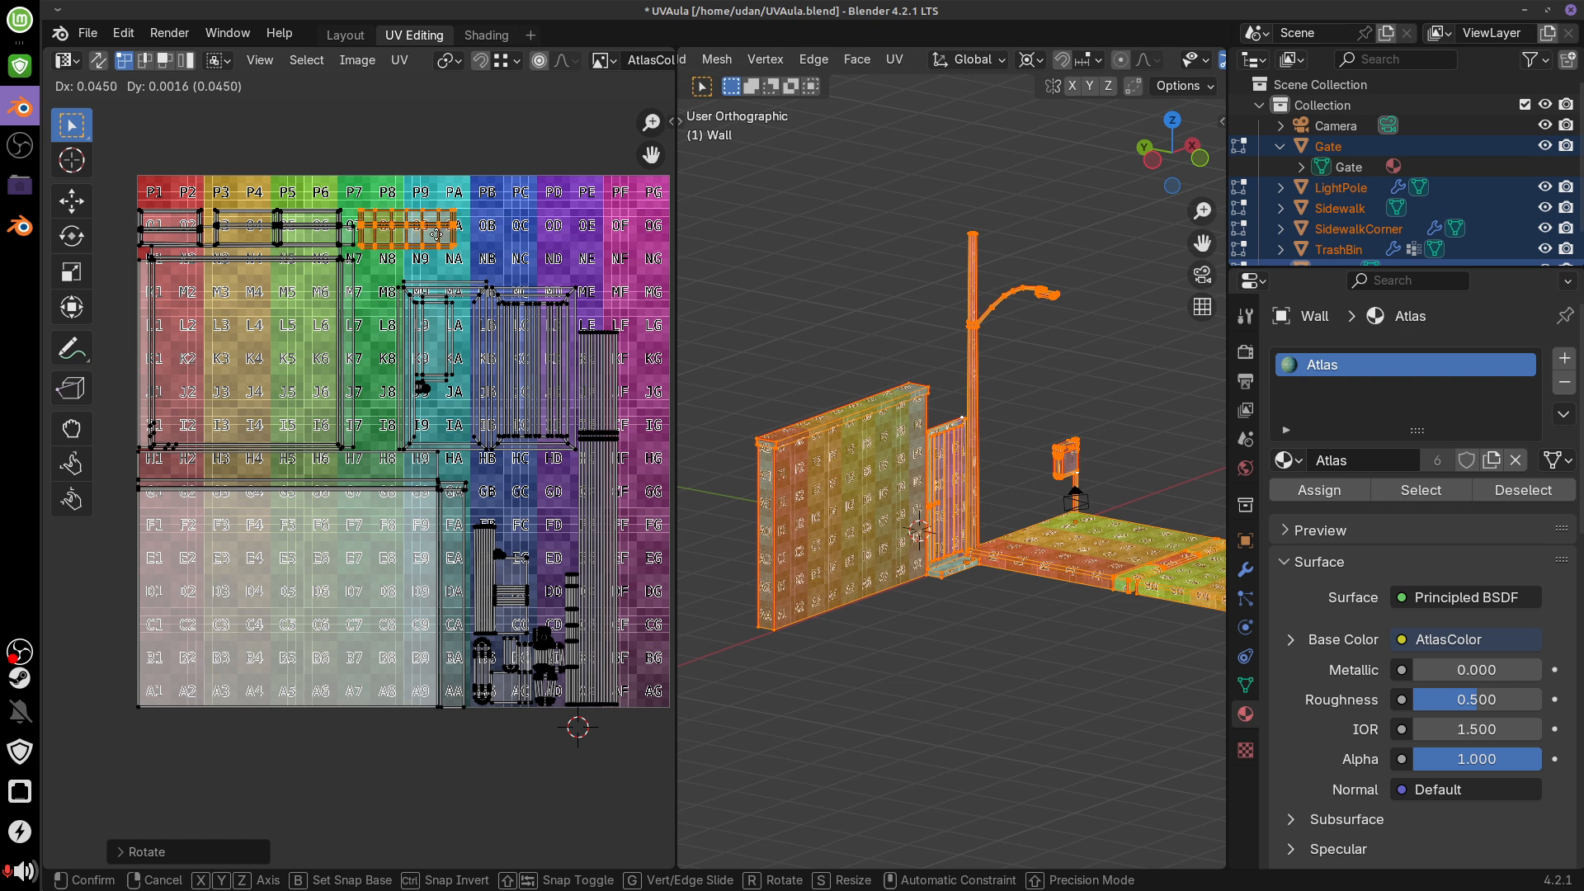
pyautogui.keyDown('ctrl'); pyautogui.click(439, 234); pyautogui.keyUp('ctrl')
pyautogui.rightClick(420, 284)
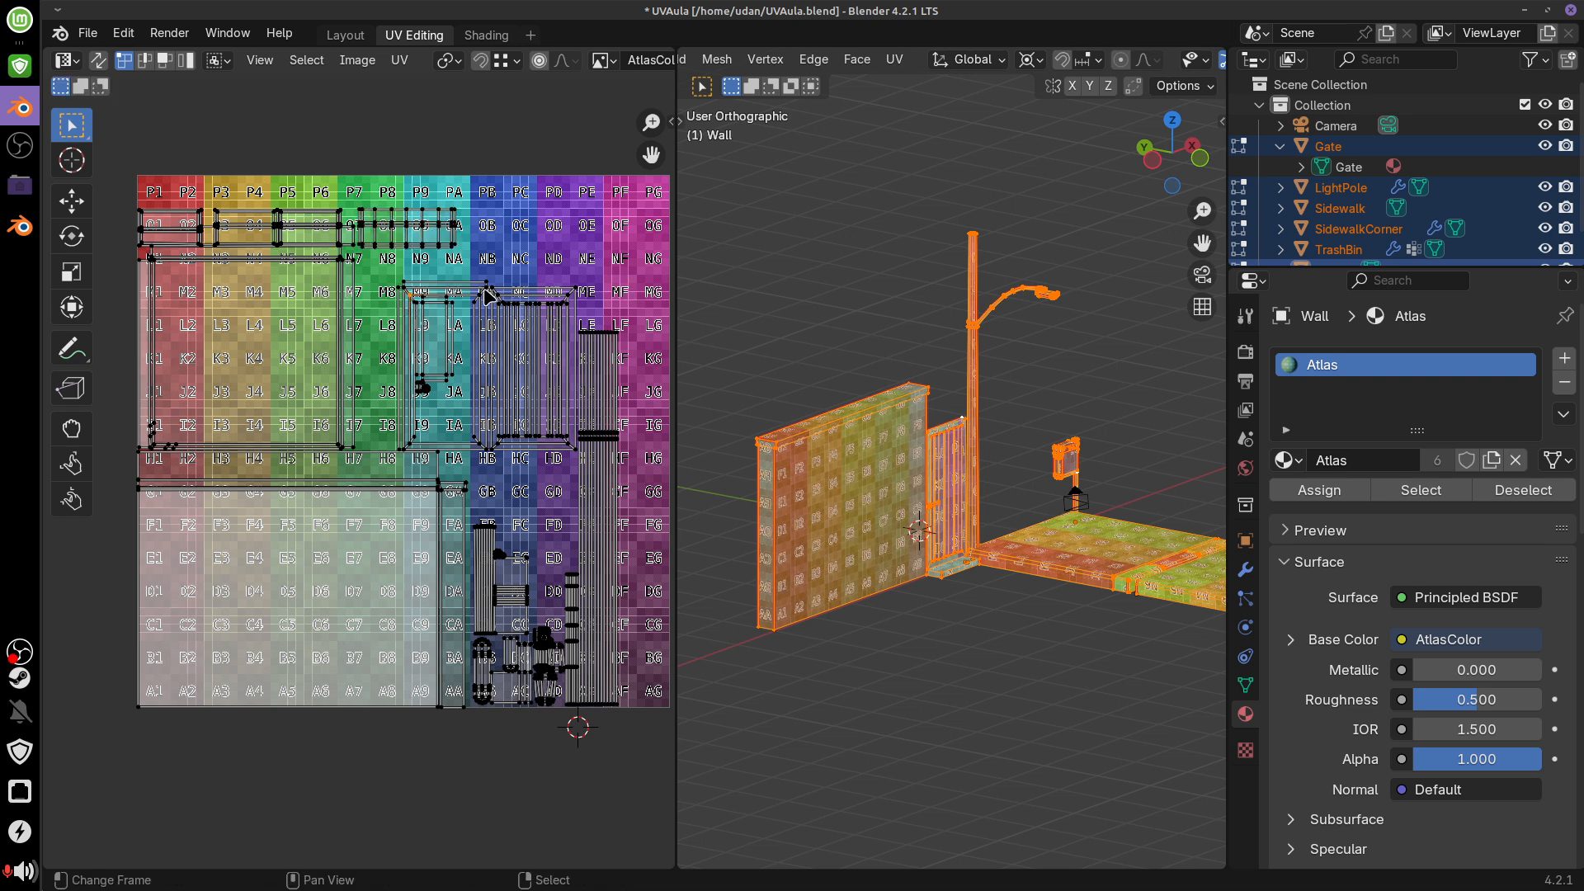
# Select the gate islands with the small pieces inside them and move them about 0.07 left and slightly up, beside the large wall island
pyautogui.press('b')
pyautogui.moveTo(382, 262); pyautogui.dragTo(562, 366)
pyautogui.hotkey('ctrl', 'l')
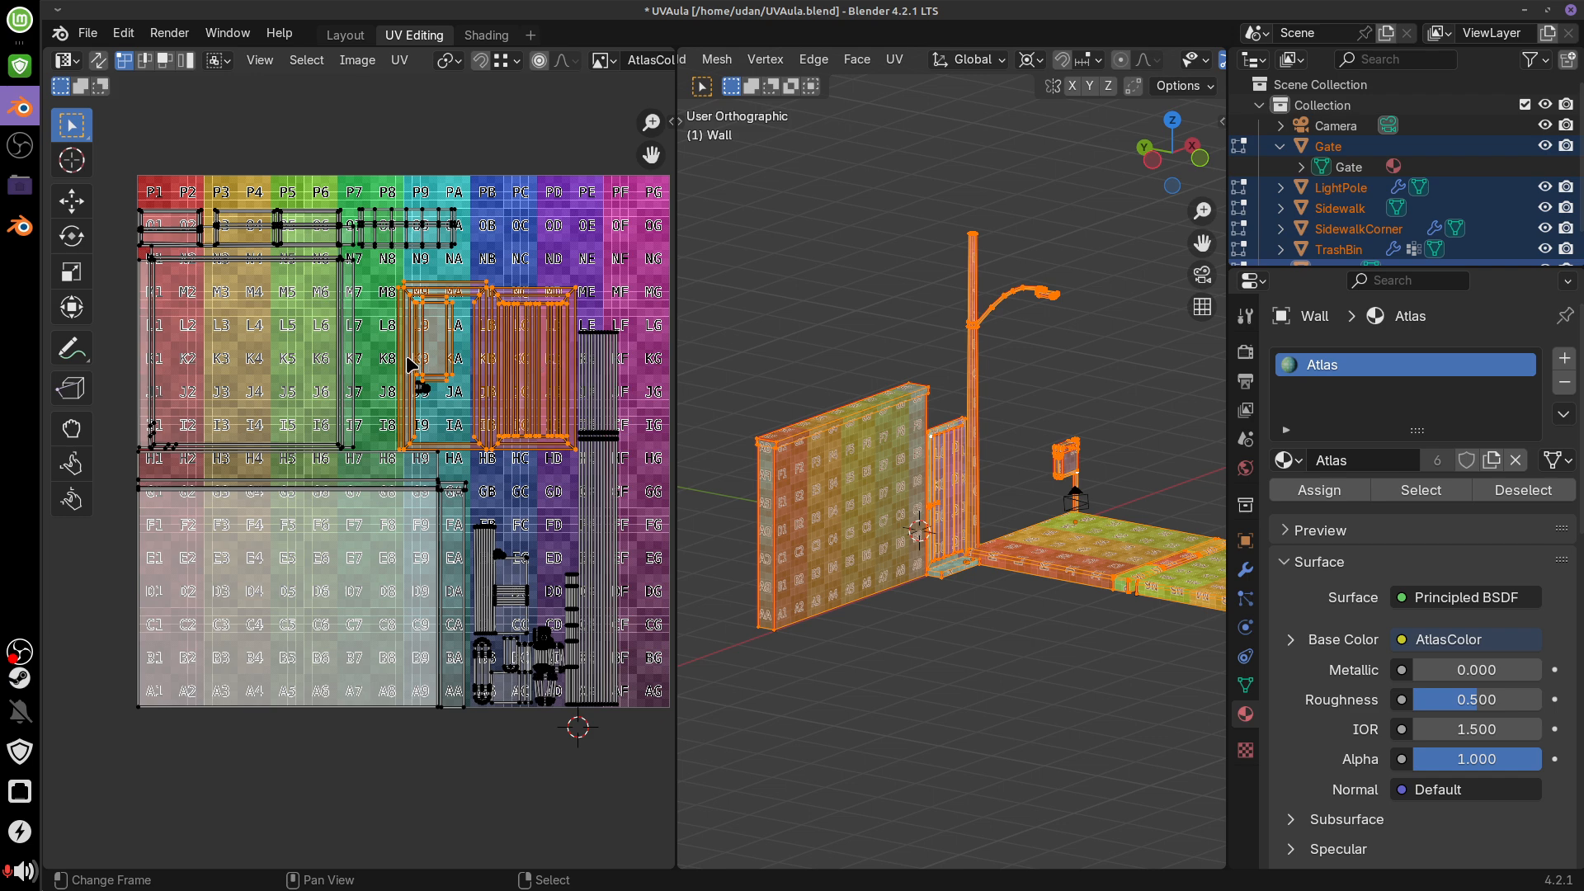
pyautogui.press('b')
pyautogui.moveTo(393, 353); pyautogui.dragTo(456, 404)
pyautogui.press('g')
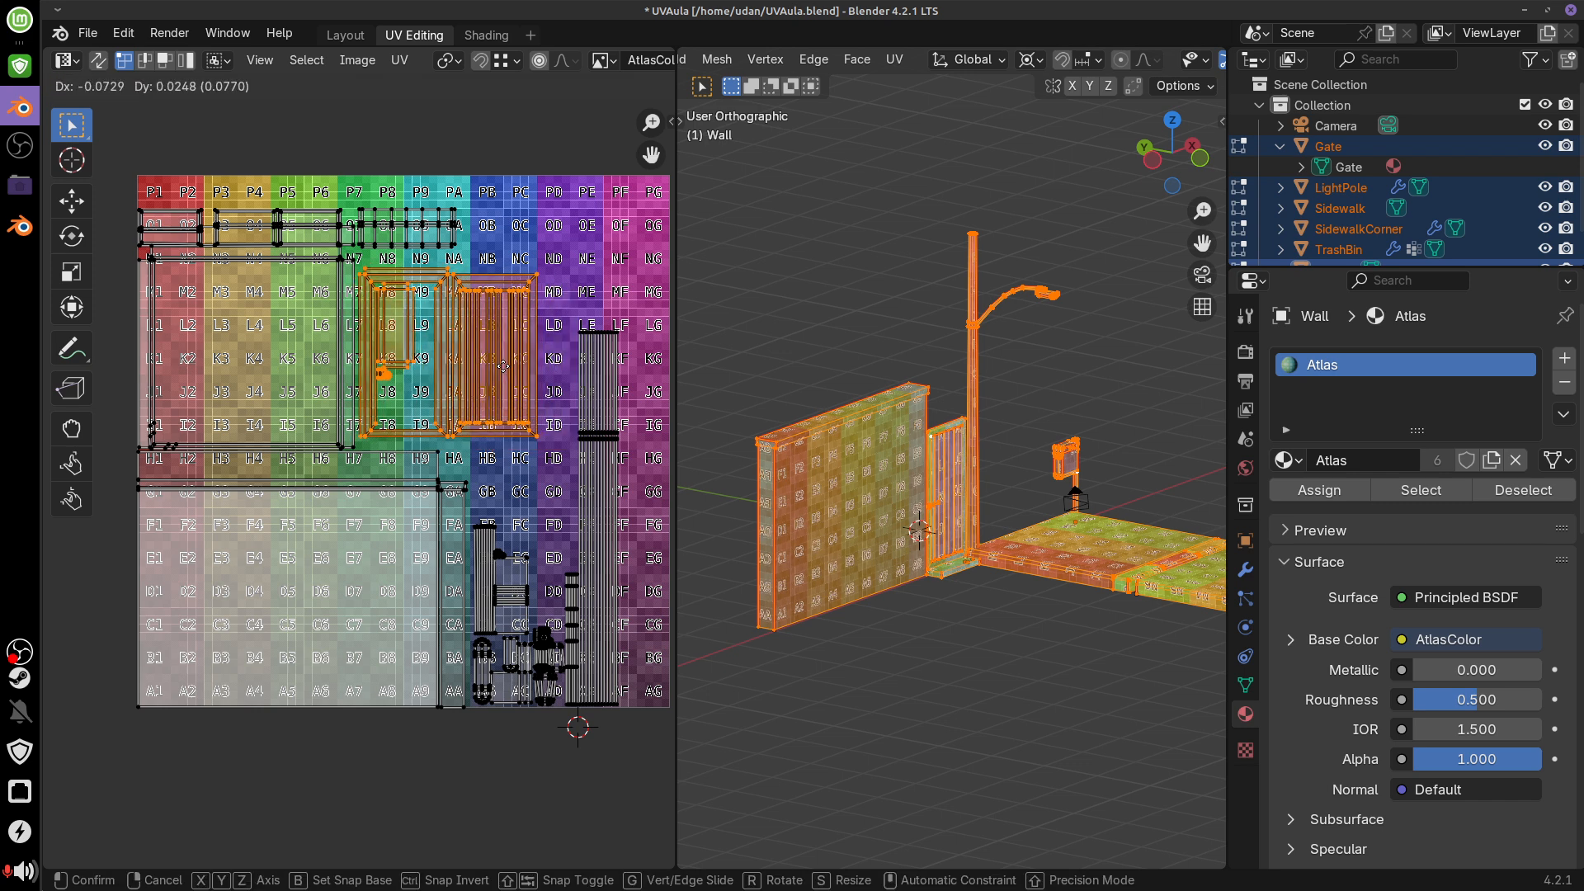
pyautogui.click(513, 452)
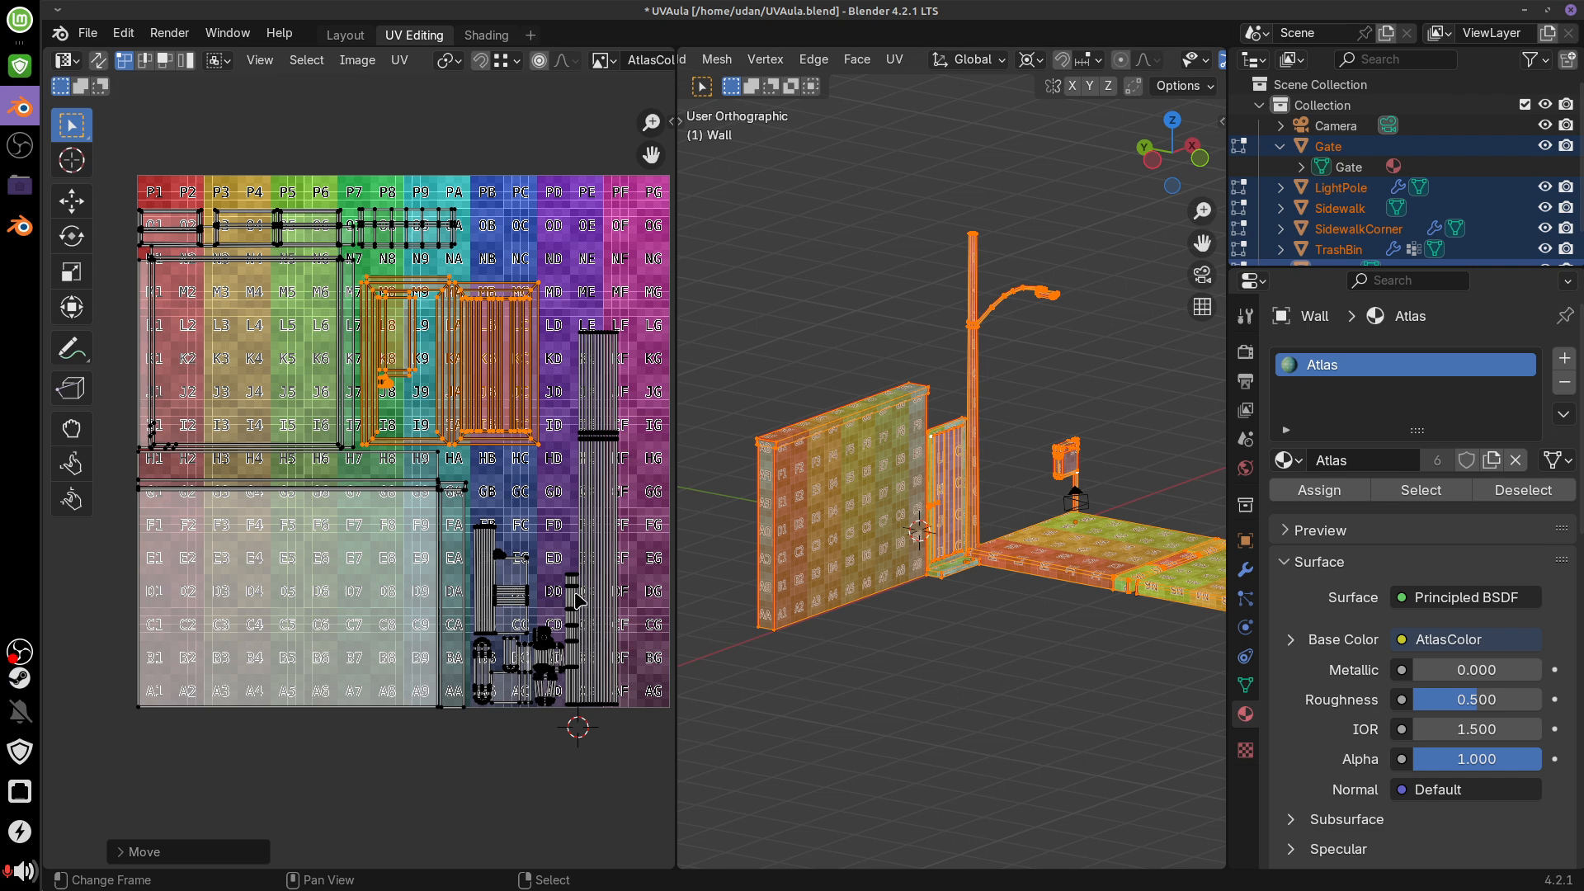
# Select the lamp part islands and segmented strip and move them about 0.11 left and 0.34 up, above the vertical strips
pyautogui.scroll(3, 642, 541)
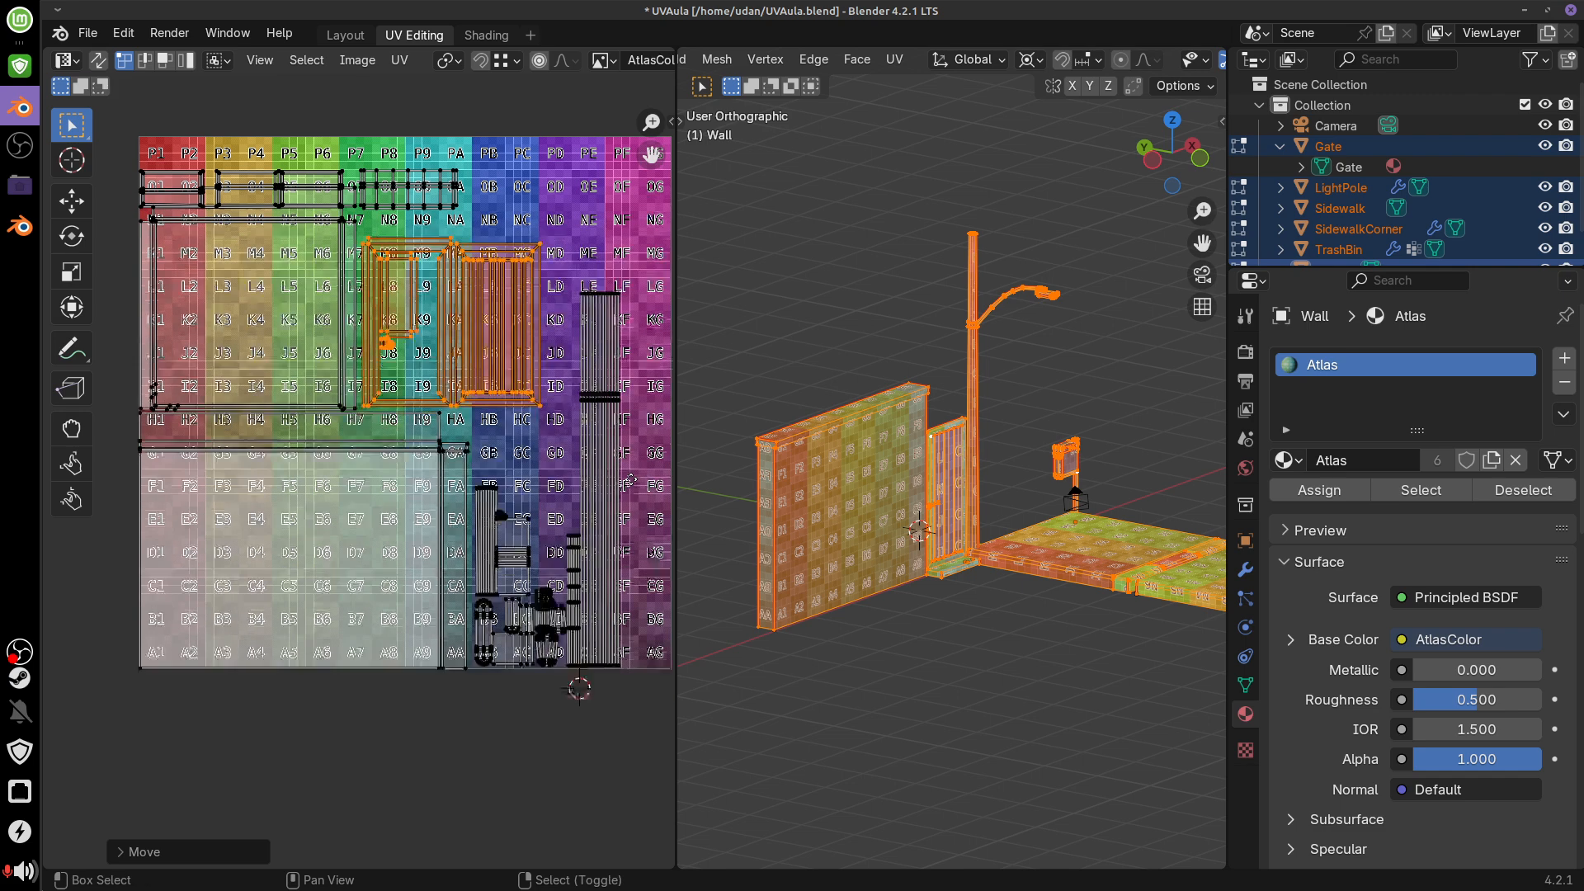
pyautogui.moveTo(662, 554); pyautogui.dragTo(493, 470, button='middle')
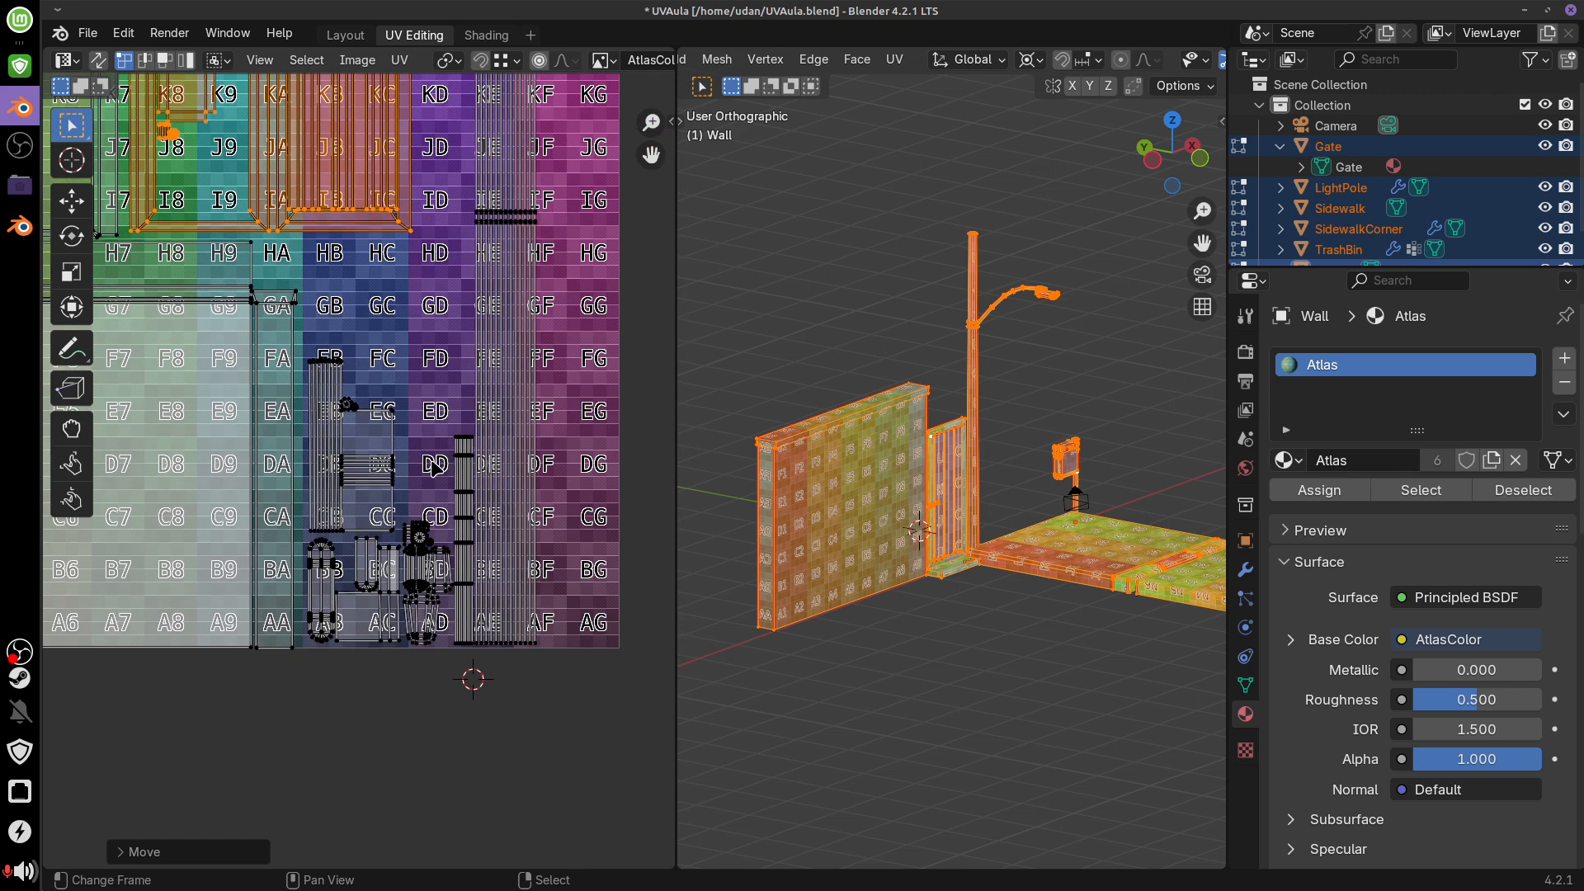
pyautogui.press('a')
pyautogui.press('a')
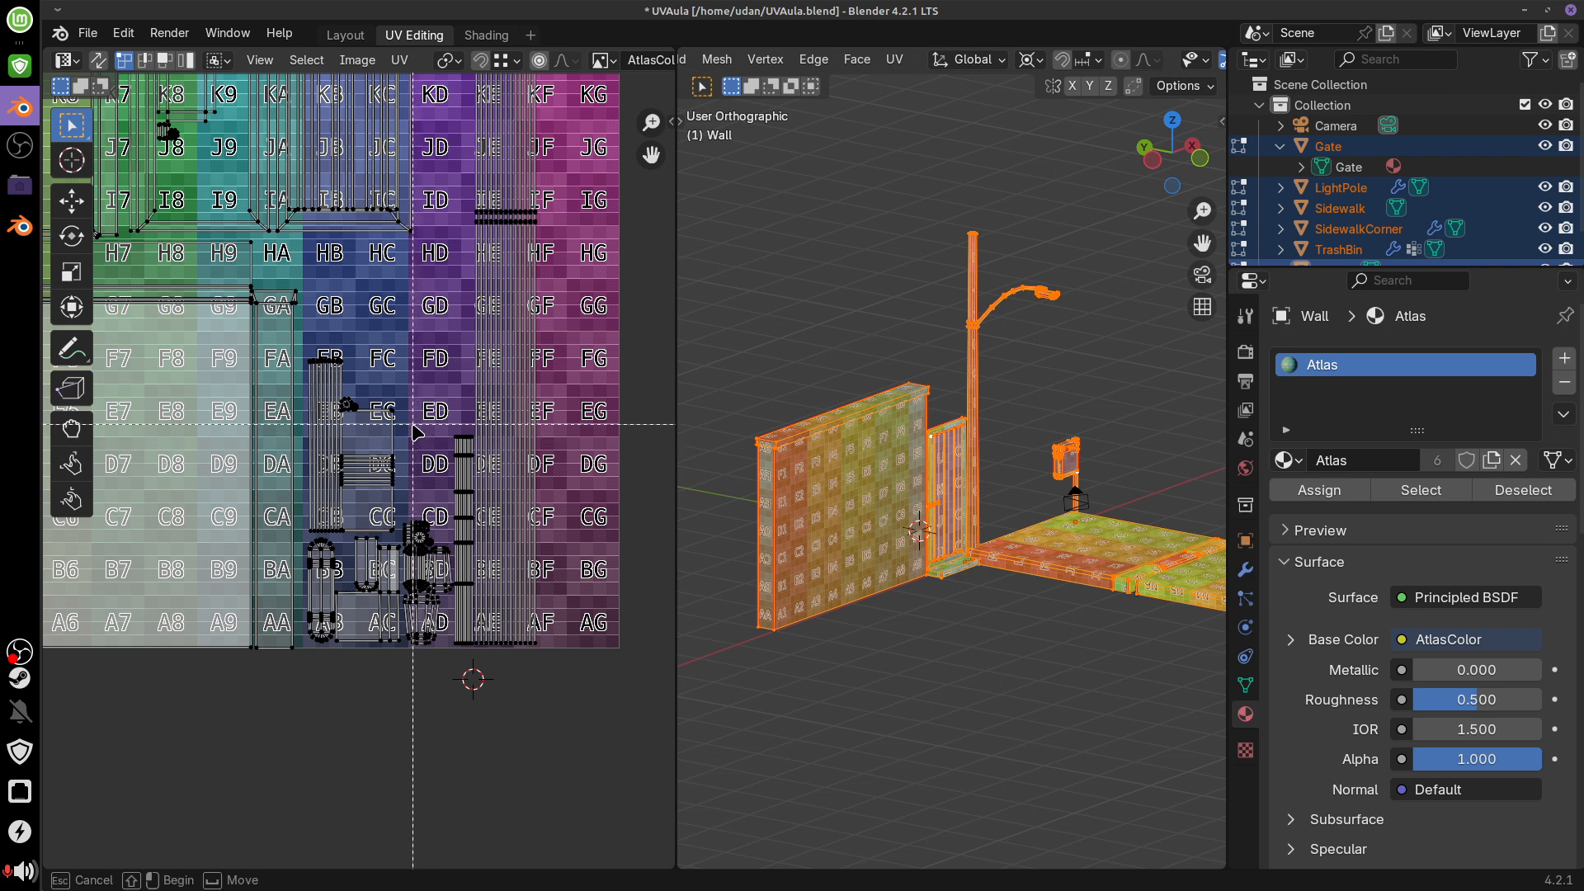
pyautogui.moveTo(413, 425); pyautogui.dragTo(464, 727)
pyautogui.hotkey('ctrl', 'l')
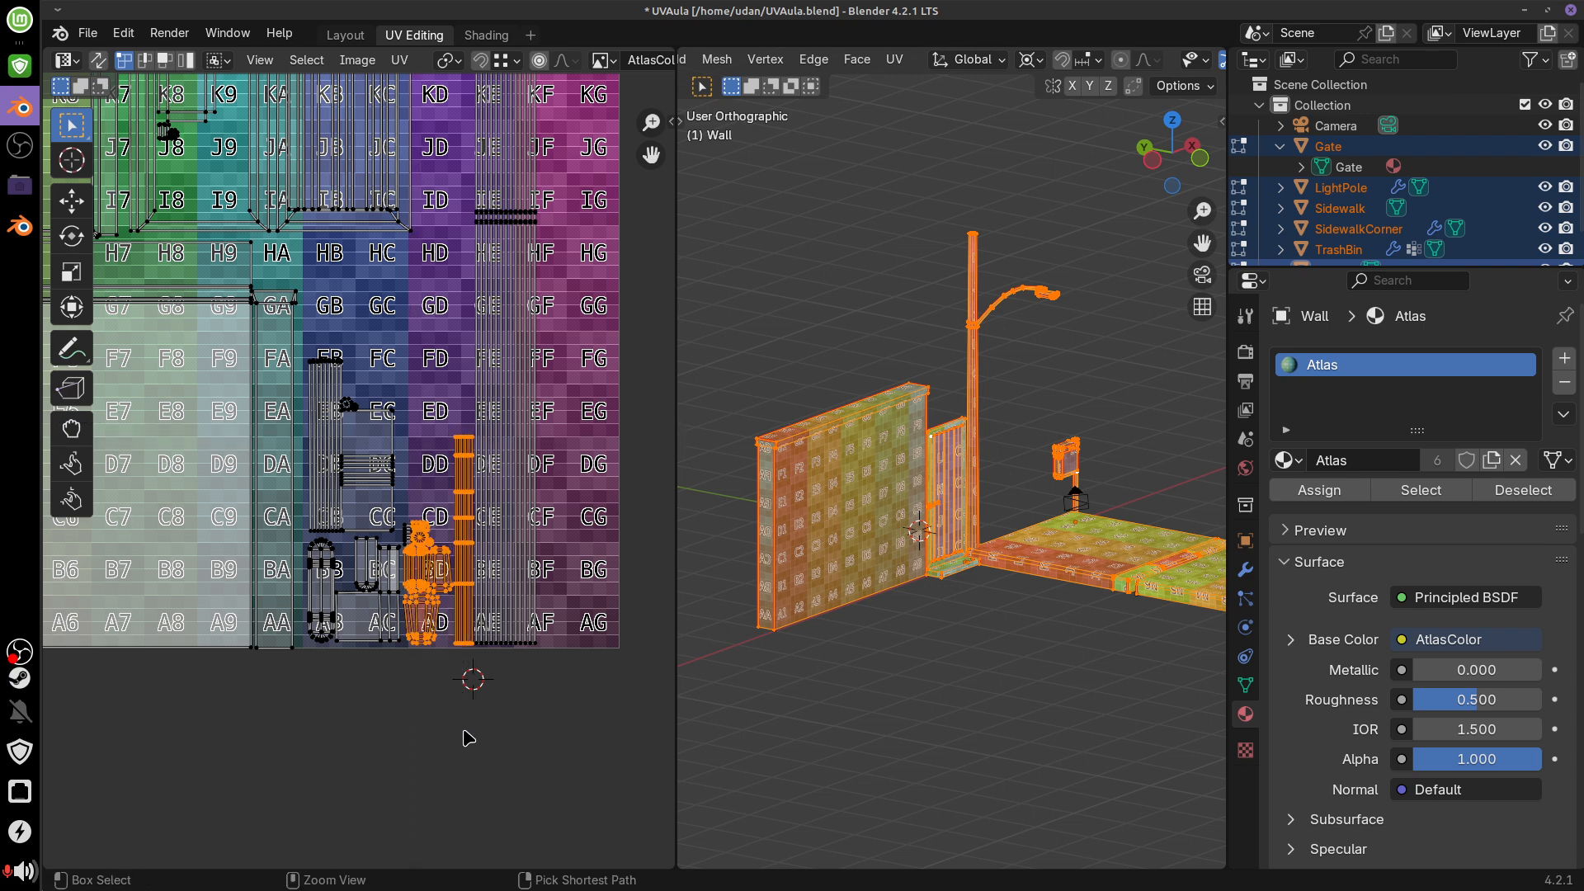
pyautogui.press('g')
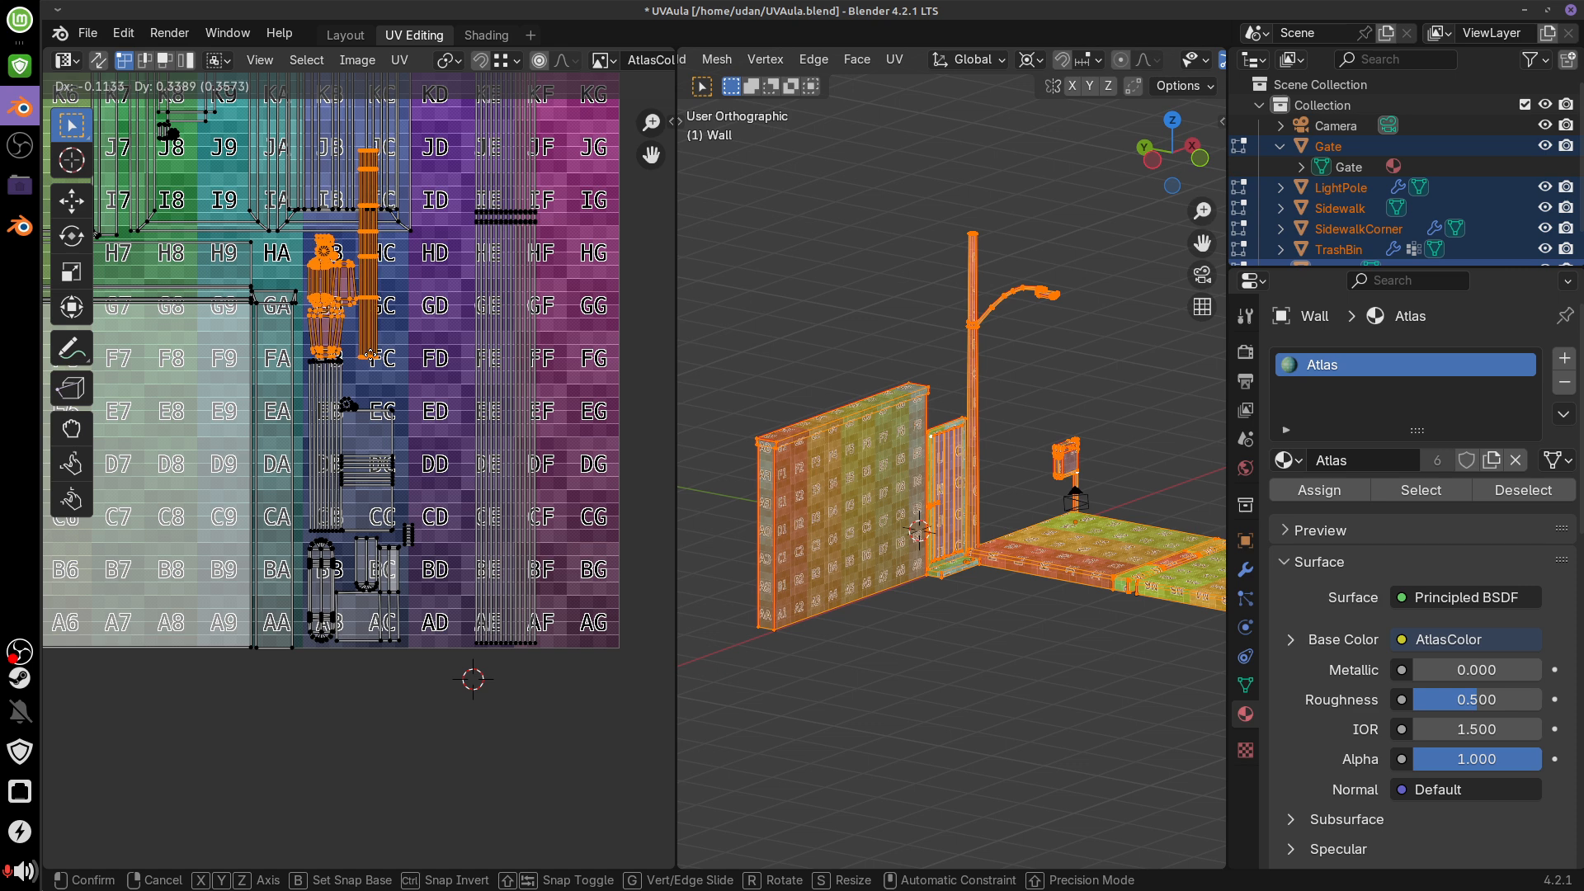
pyautogui.click(369, 354)
# Select only the segmented strip and move it about 0.05 right and 0.11 down, below the gate islands' lower corner
pyautogui.rightClick(377, 355)
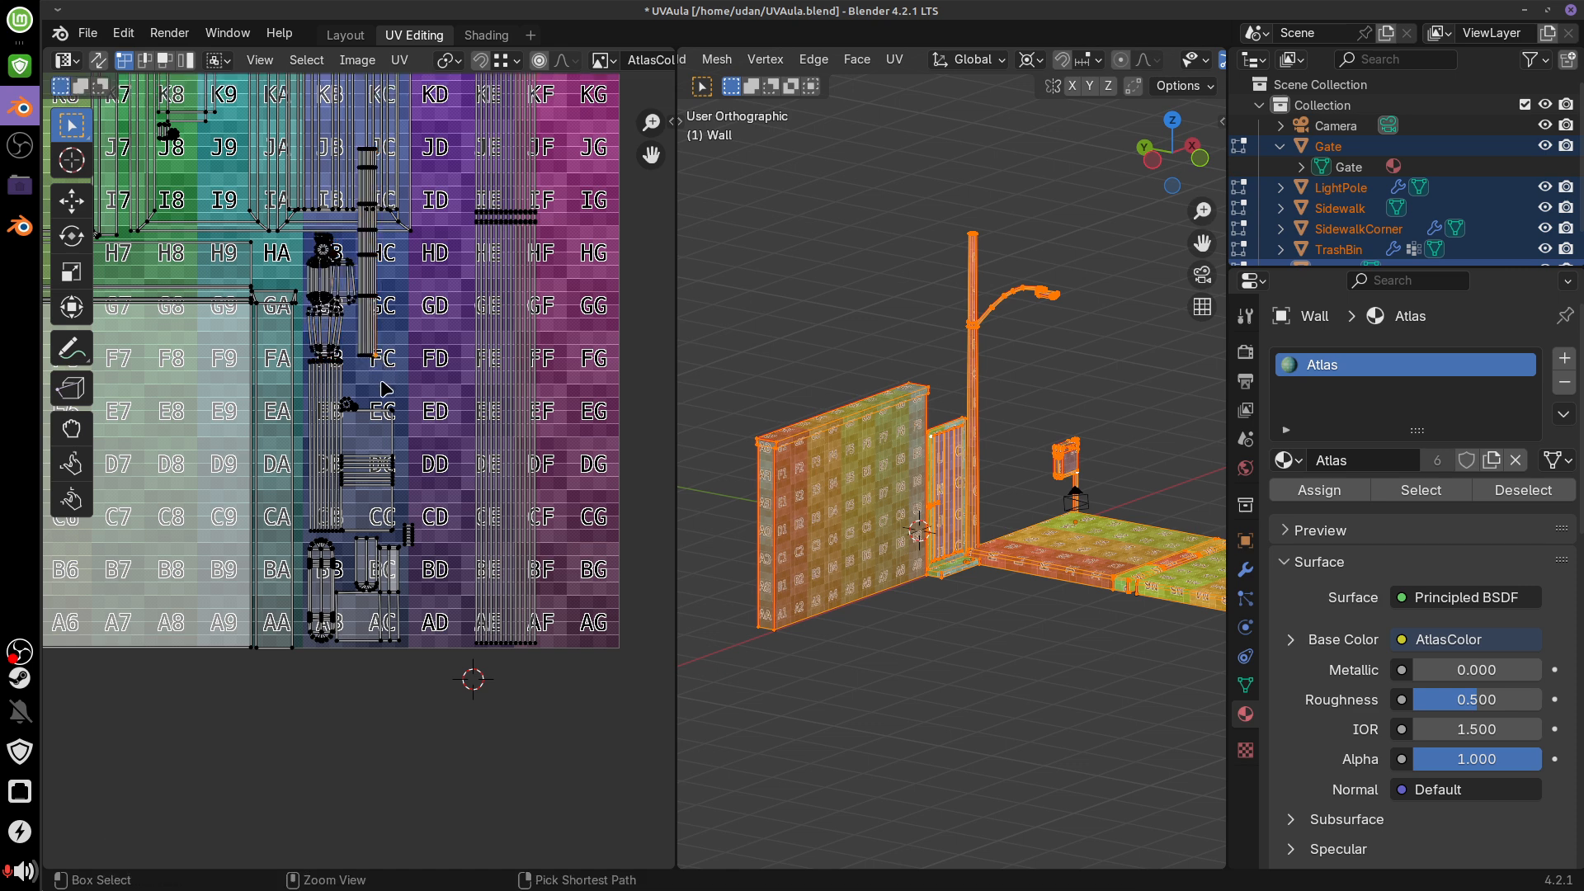
pyautogui.hotkey('ctrl', 'l')
pyautogui.press('g')
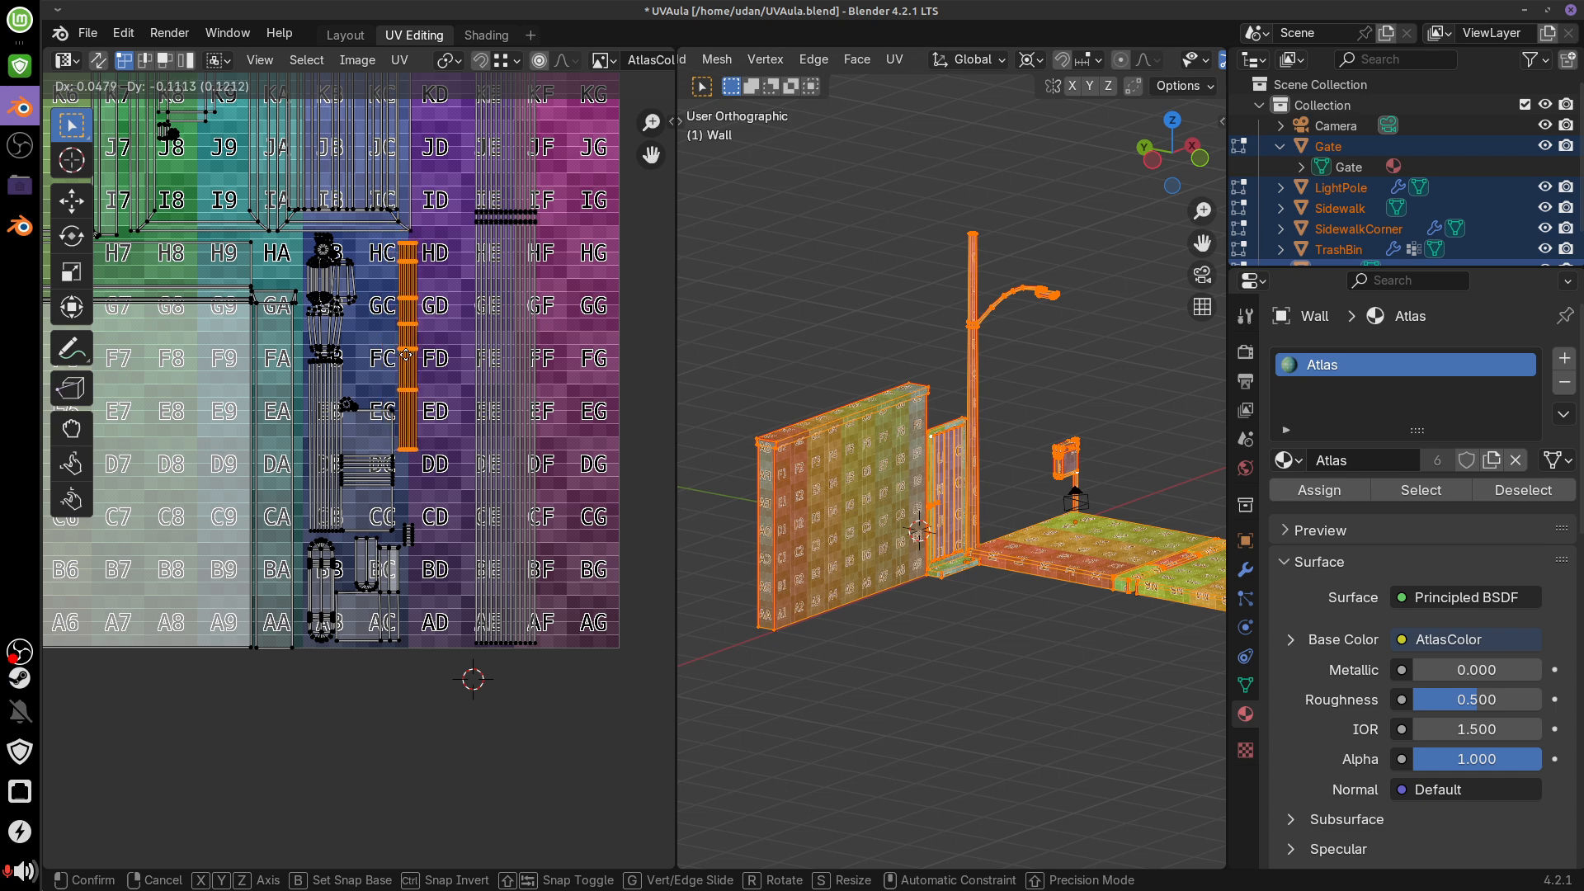
pyautogui.click(405, 357)
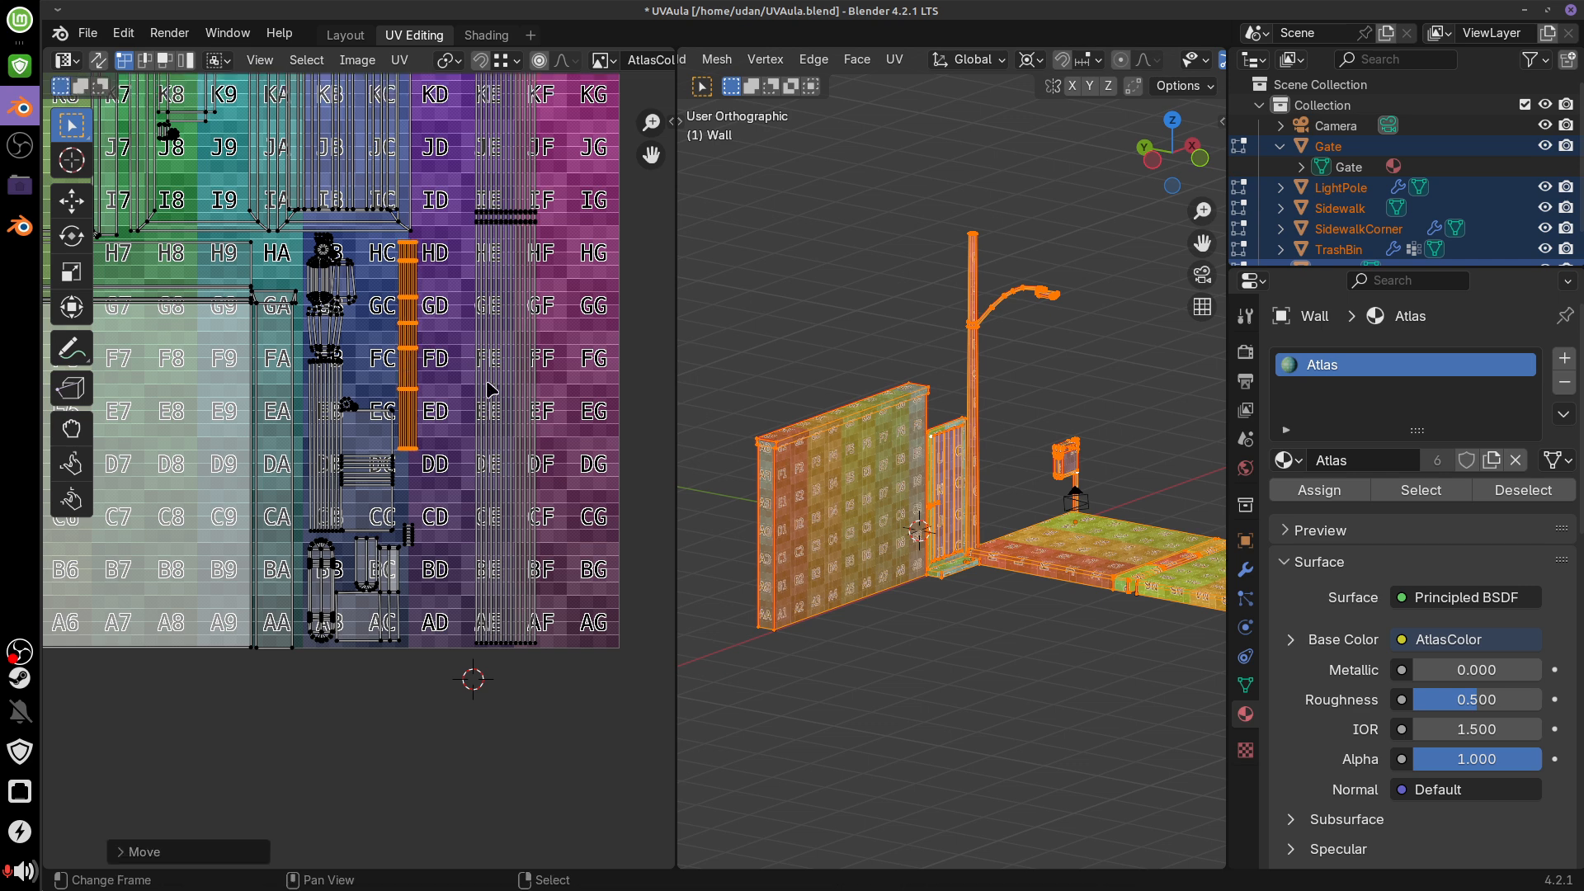
# Select the long pole islands and move them about 0.06 left along X, close beside the segmented strip
pyautogui.click(484, 235)
pyautogui.hotkey('ctrl', 'l')
pyautogui.moveTo(519, 267); pyautogui.dragTo(610, 416, button='middle')
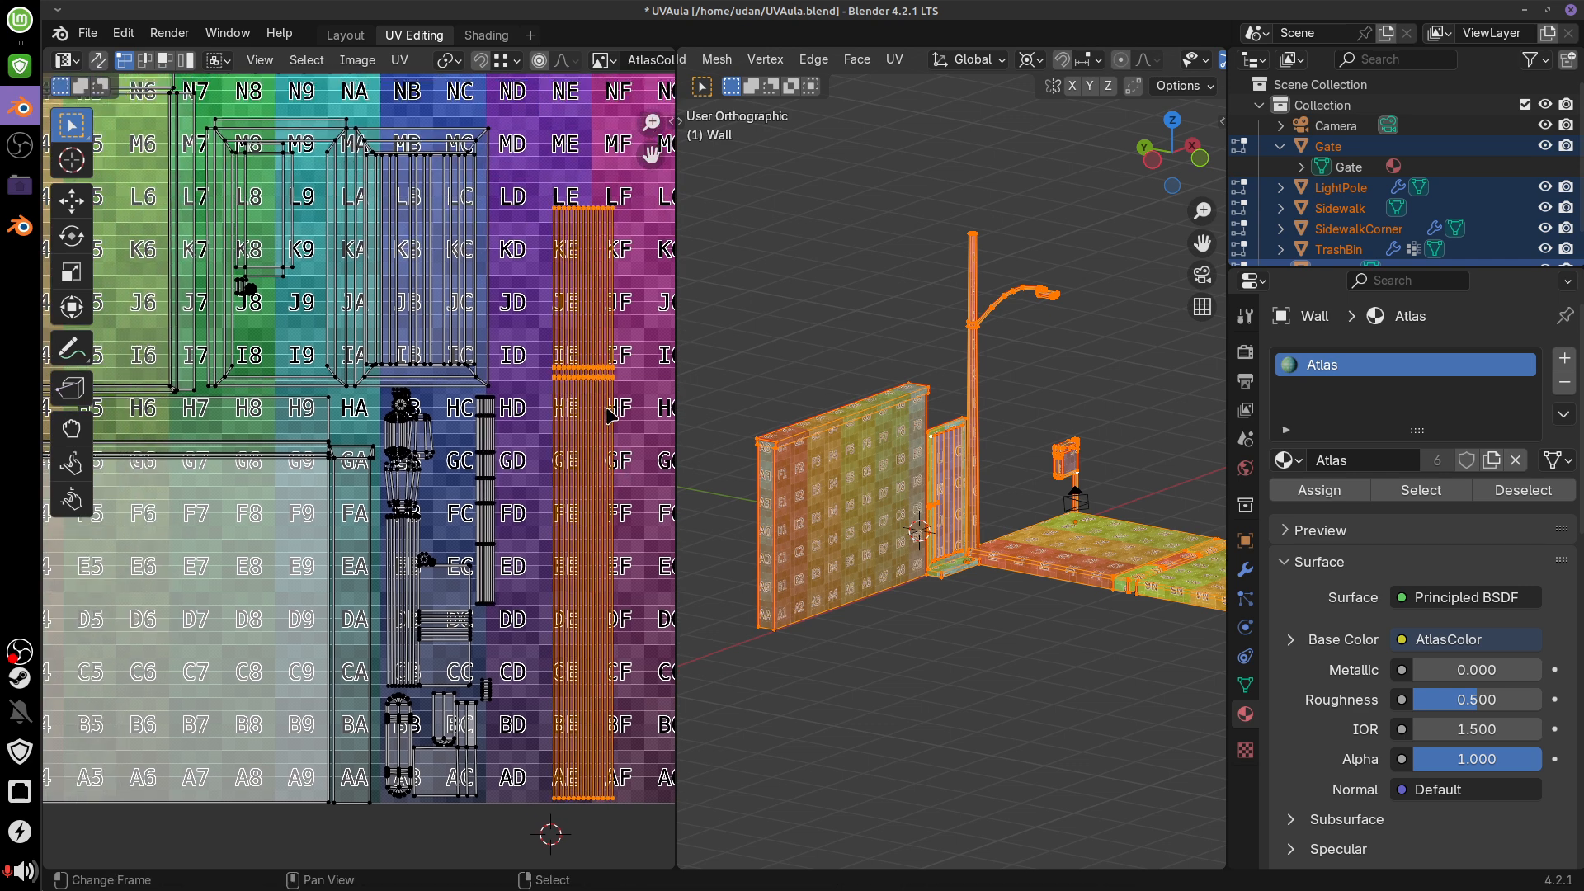
pyautogui.press('g')
pyautogui.press('x')
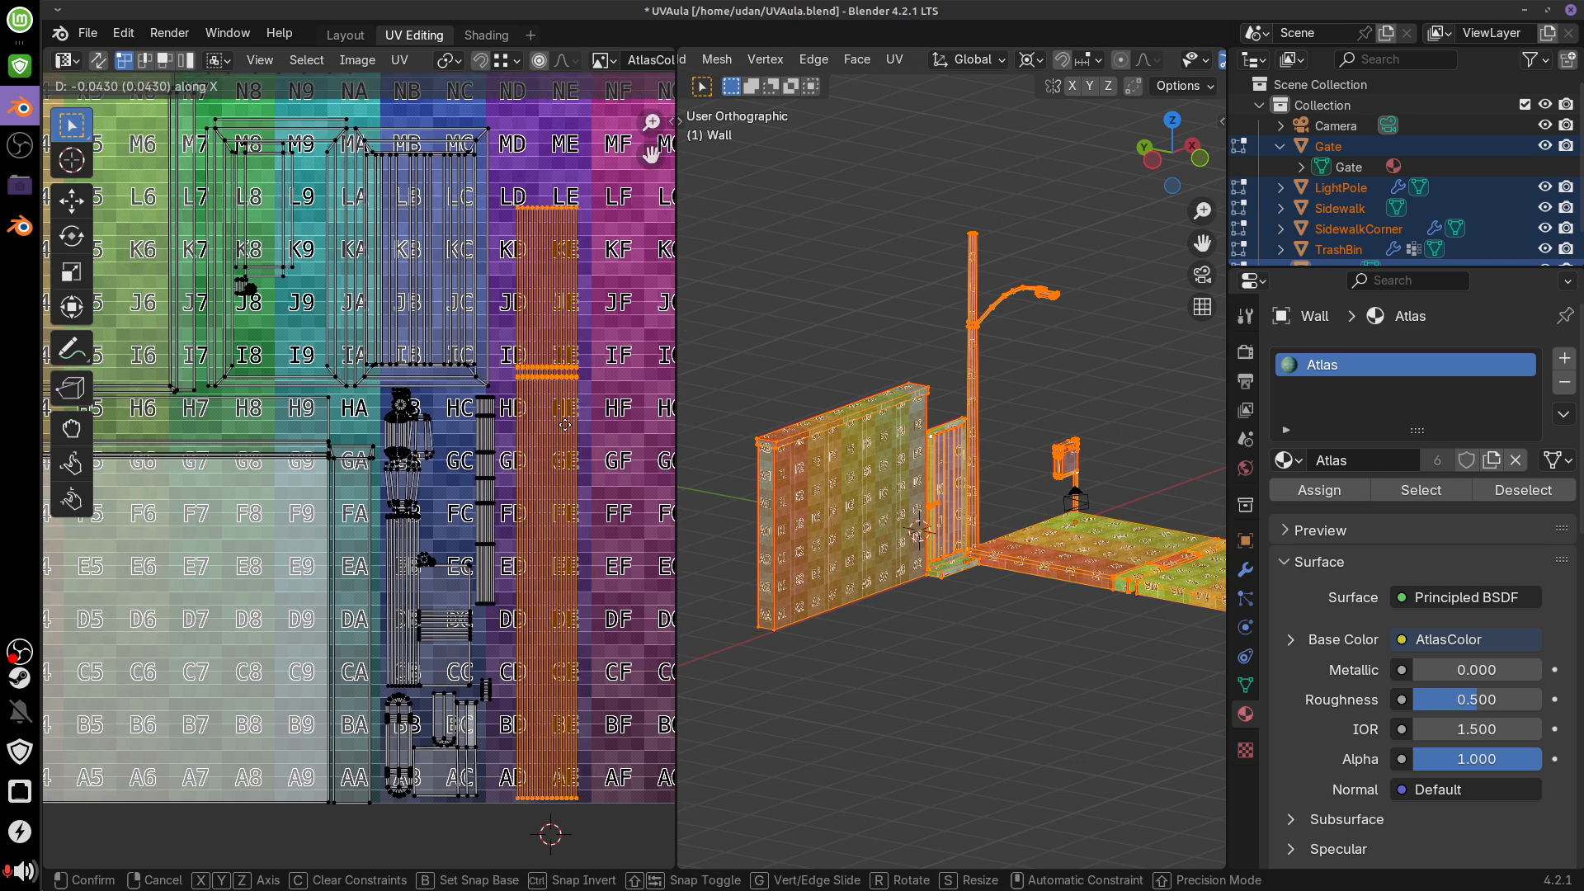
pyautogui.click(553, 437)
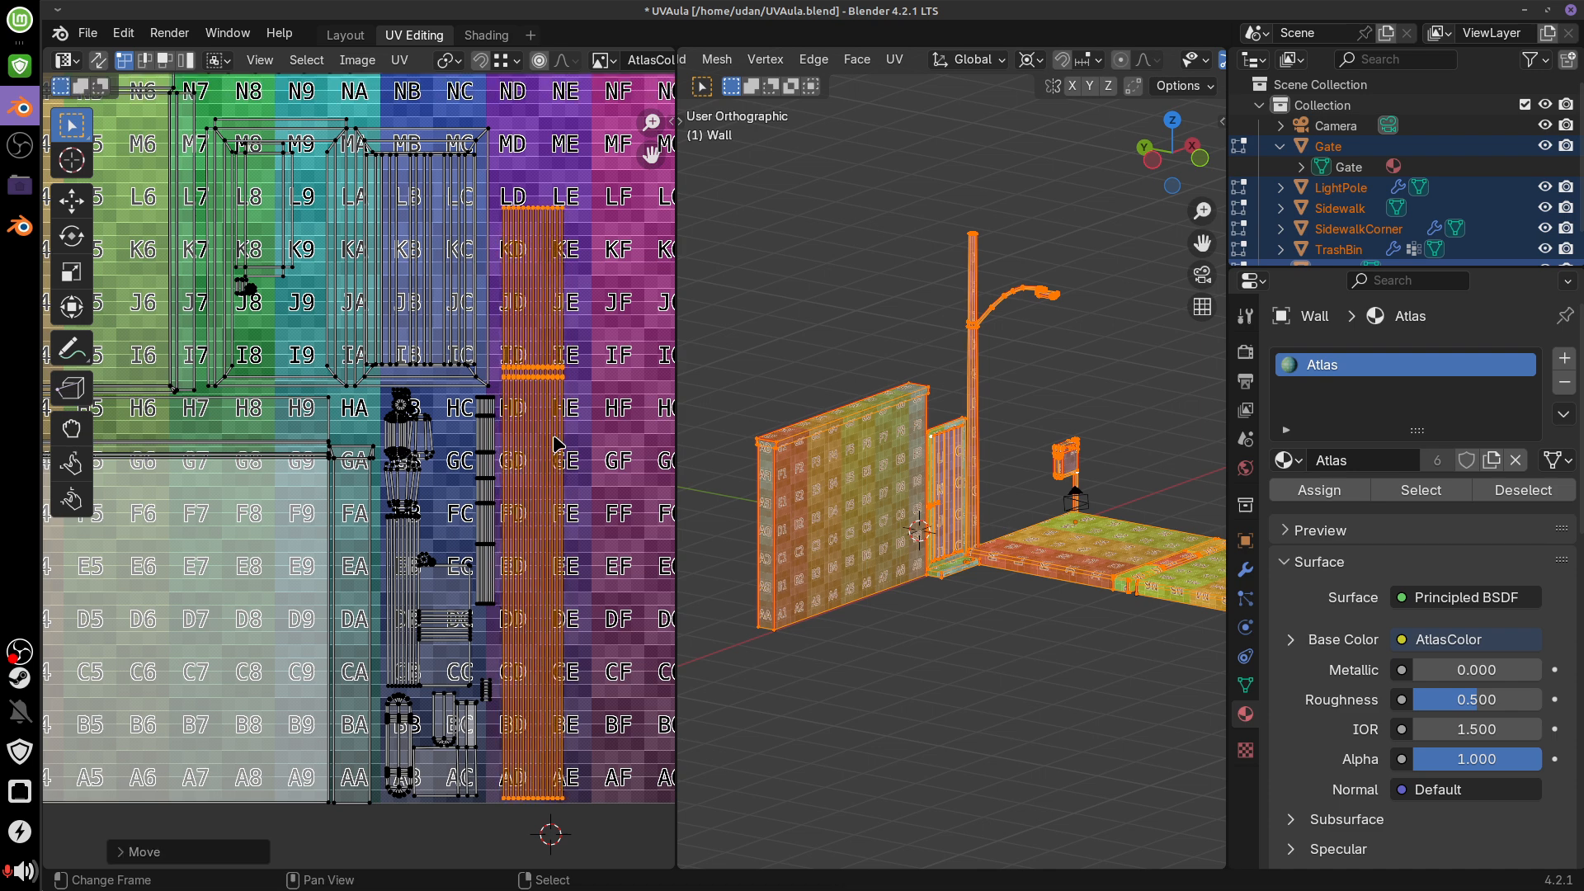
# Move the small round island down into the gap beside the capsule-shaped island's upper end, keeping its orientation
pyautogui.scroll(2, 562, 553)
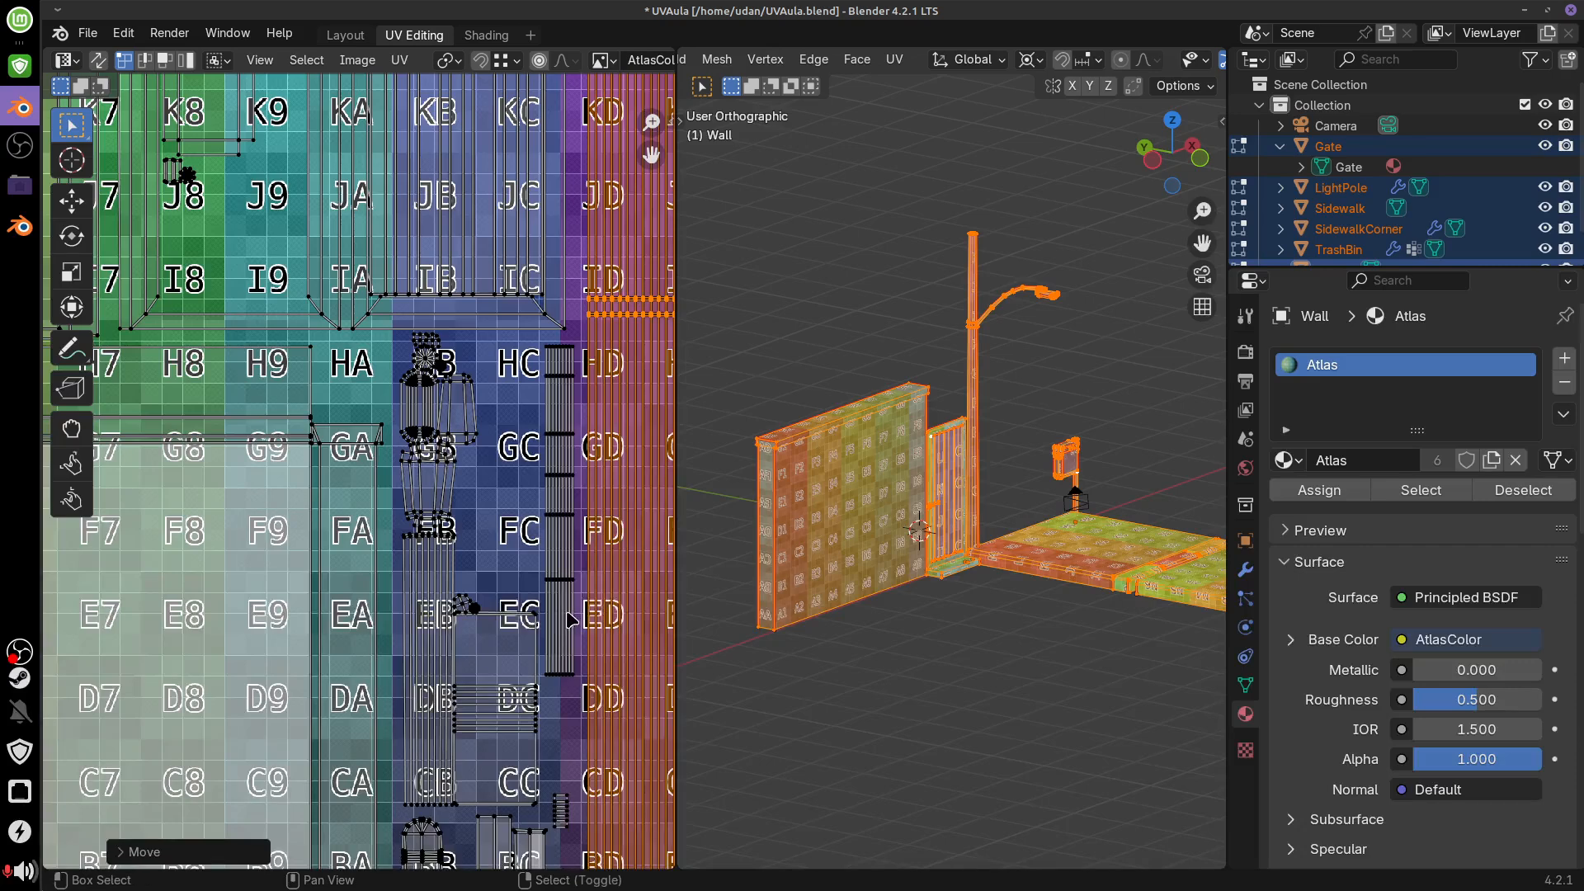
pyautogui.keyDown('shift'); pyautogui.moveTo(561, 607); pyautogui.dragTo(454, 391, button='middle'); pyautogui.keyUp('shift')
pyautogui.click(366, 400)
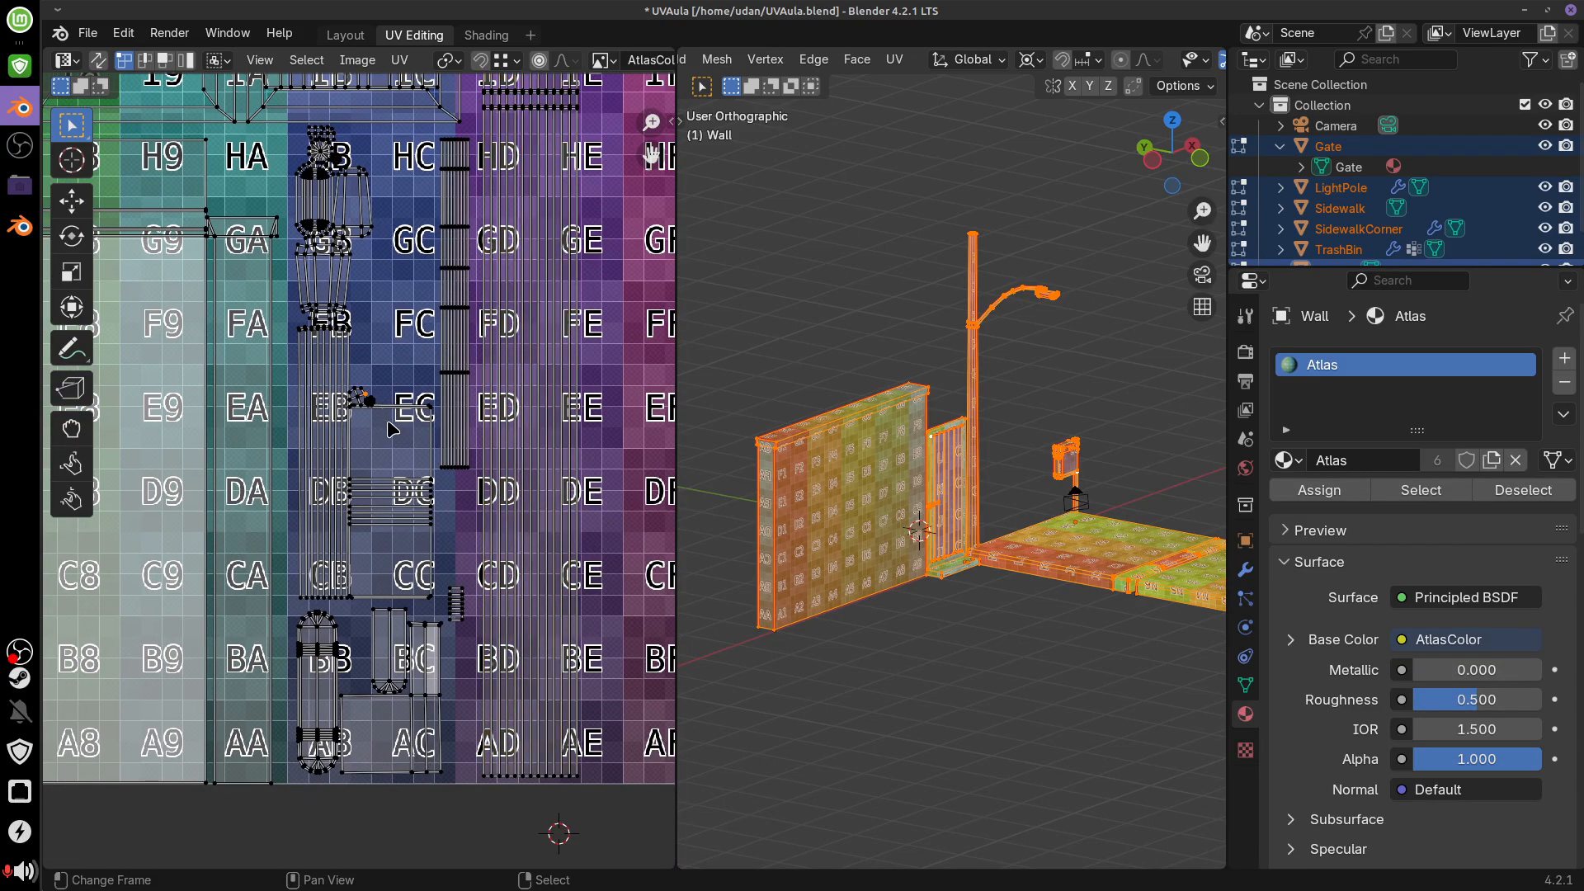
pyautogui.hotkey('ctrl', 'l')
pyautogui.press('g')
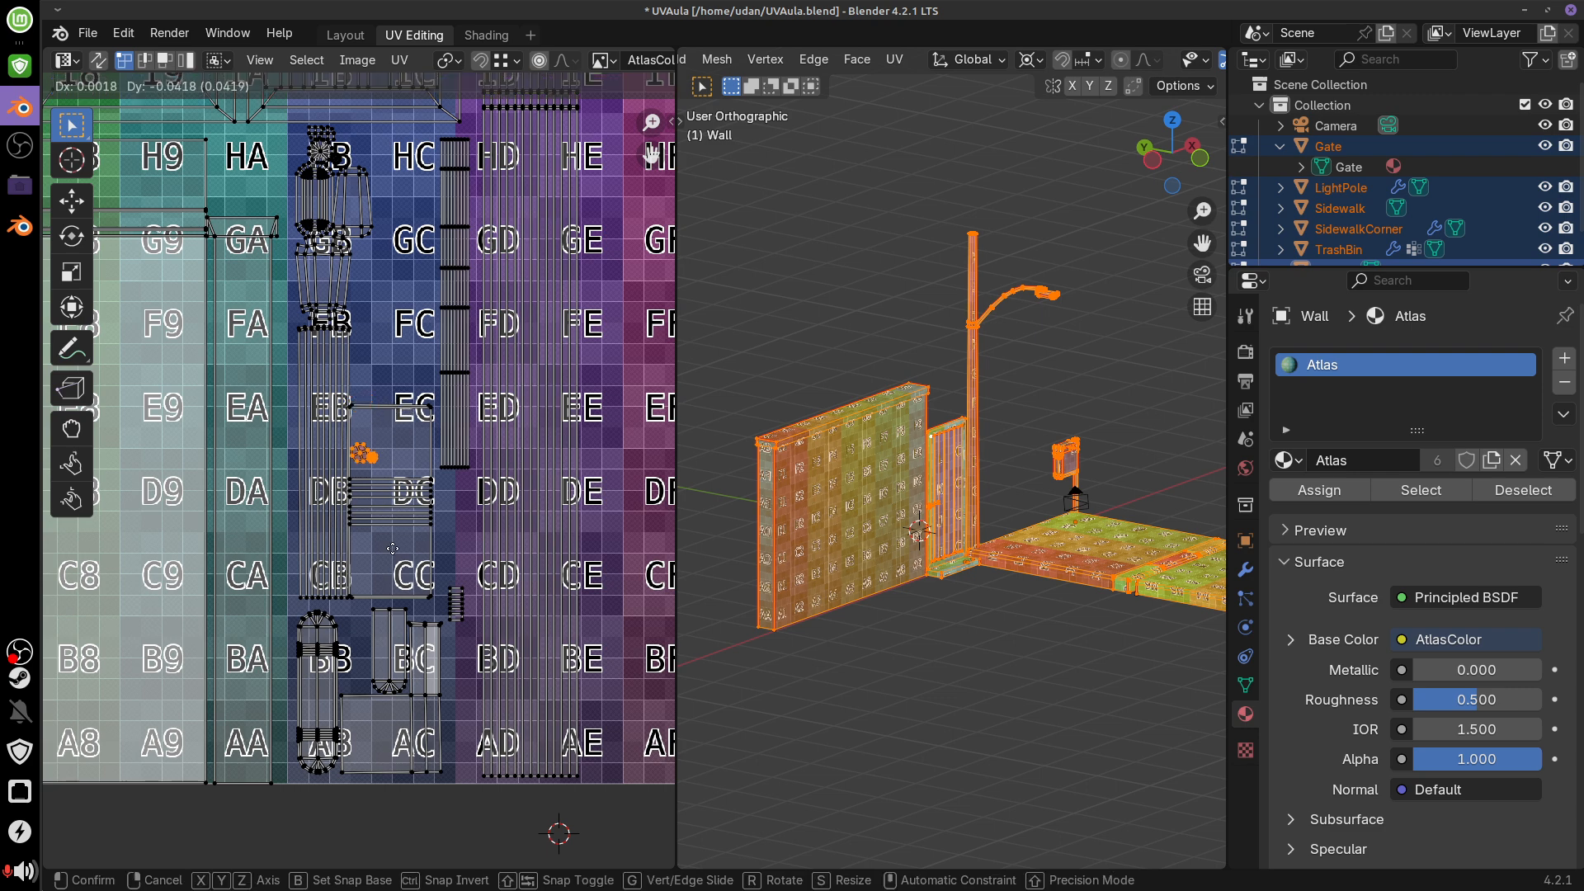
pyautogui.click(396, 632)
pyautogui.press('r')
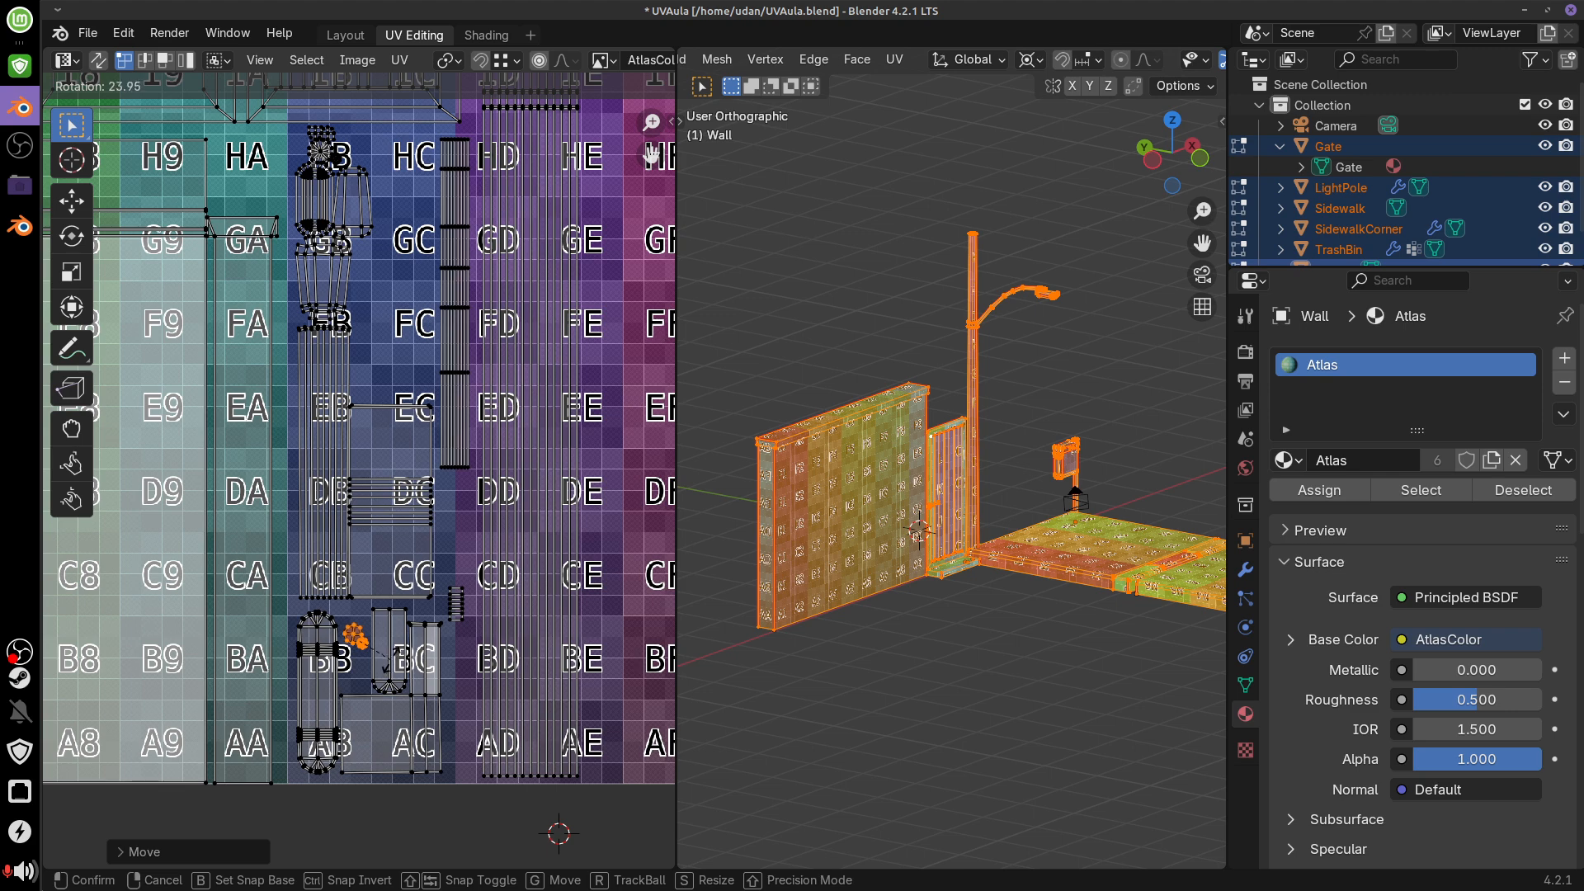
pyautogui.rightClick(387, 646)
pyautogui.press('g')
pyautogui.click(383, 624)
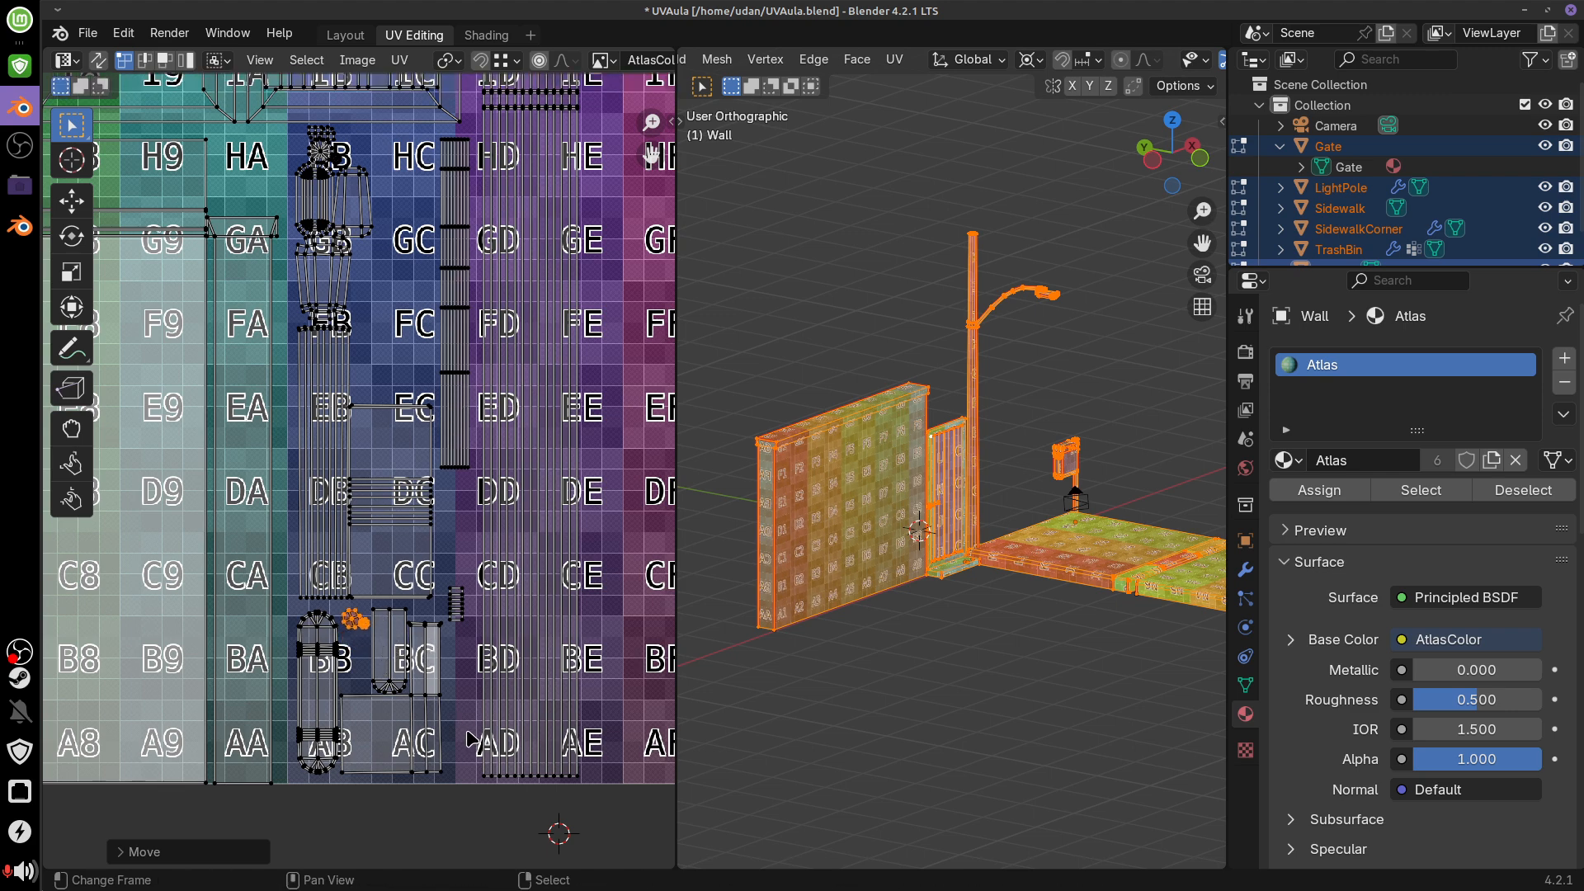
# Widen the UV editor at the expense of the 3D viewport and bring the packed islands closer into view
pyautogui.click(394, 620)
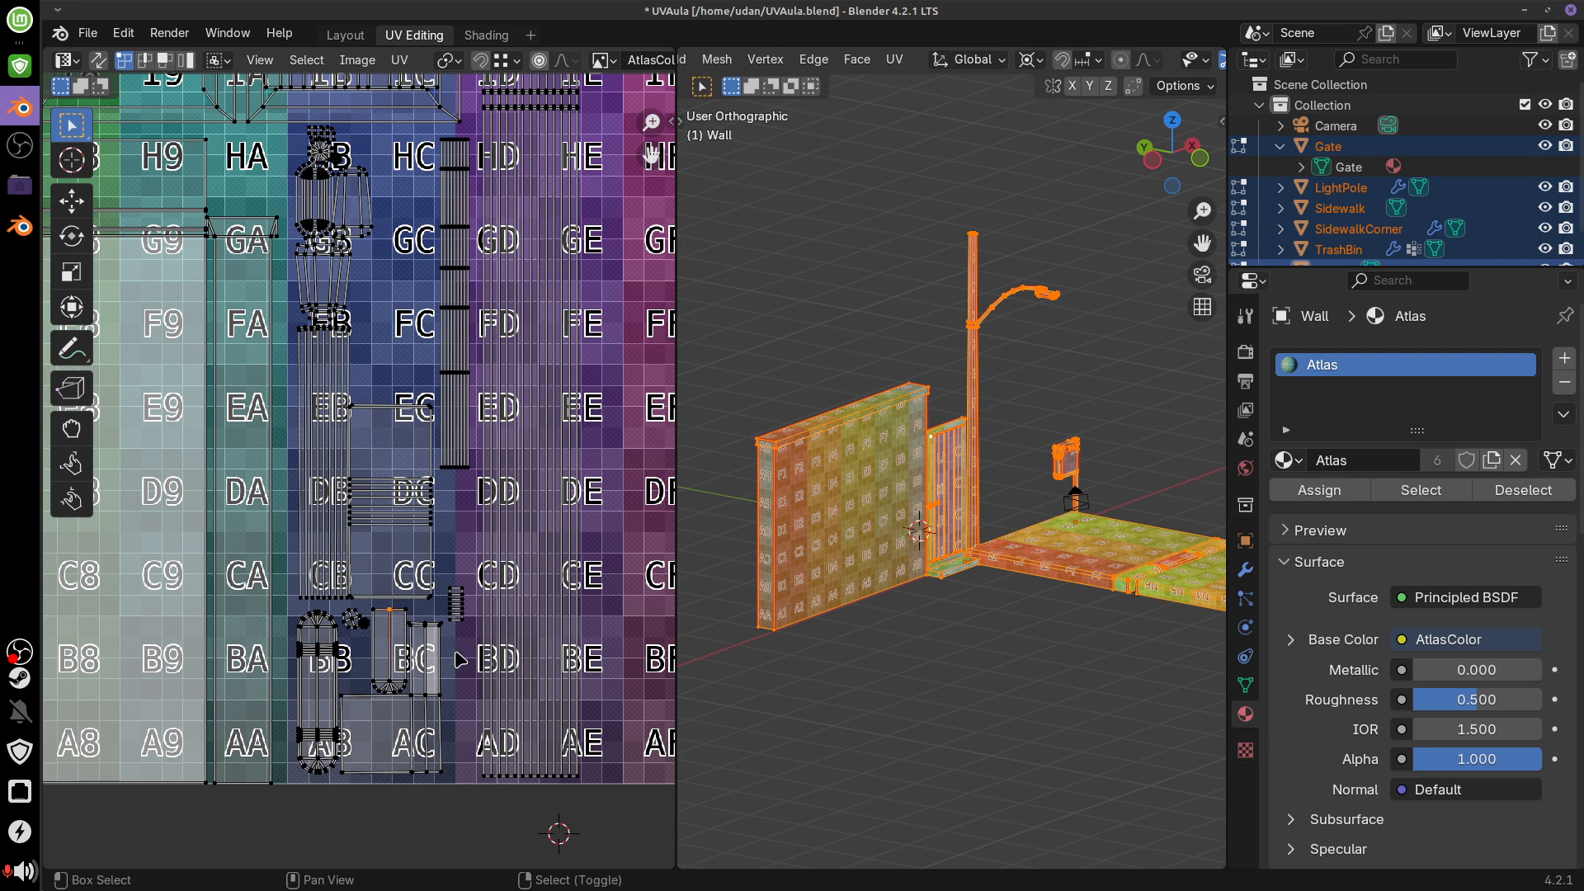
pyautogui.keyDown('shift'); pyautogui.moveTo(457, 658); pyautogui.dragTo(471, 579, button='middle'); pyautogui.keyUp('shift')
pyautogui.keyDown('shift'); pyautogui.moveTo(359, 345); pyautogui.dragTo(391, 426, button='middle'); pyautogui.keyUp('shift')
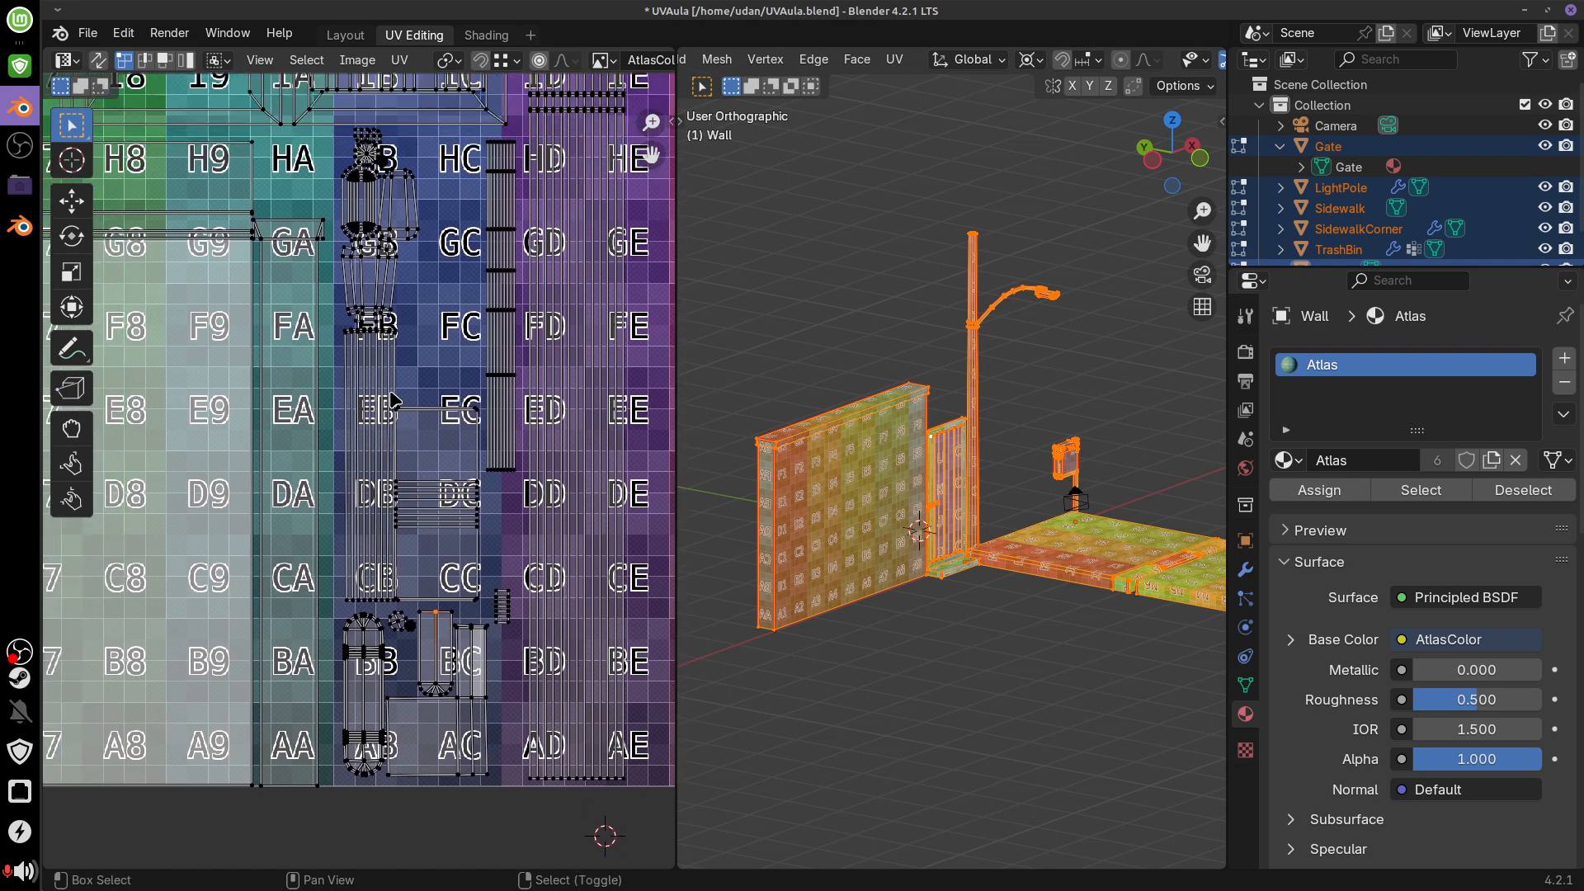
pyautogui.rightClick(359, 371)
pyautogui.keyDown('shift'); pyautogui.moveTo(360, 373); pyautogui.dragTo(394, 358, button='middle'); pyautogui.keyUp('shift')
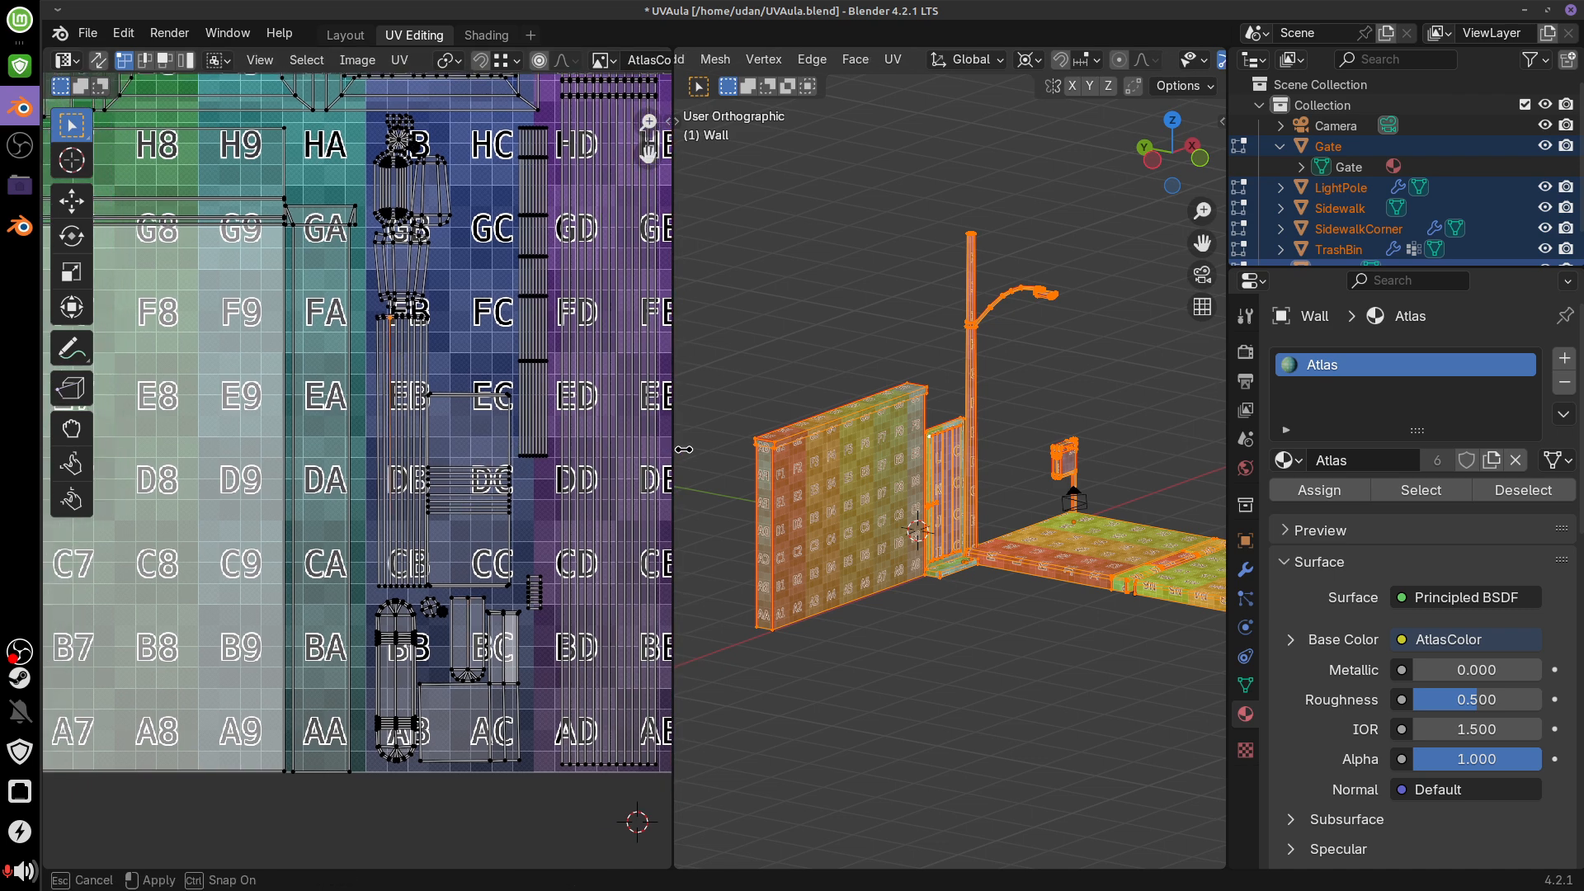
pyautogui.moveTo(675, 450); pyautogui.dragTo(875, 470)
pyautogui.scroll(2, 756, 503)
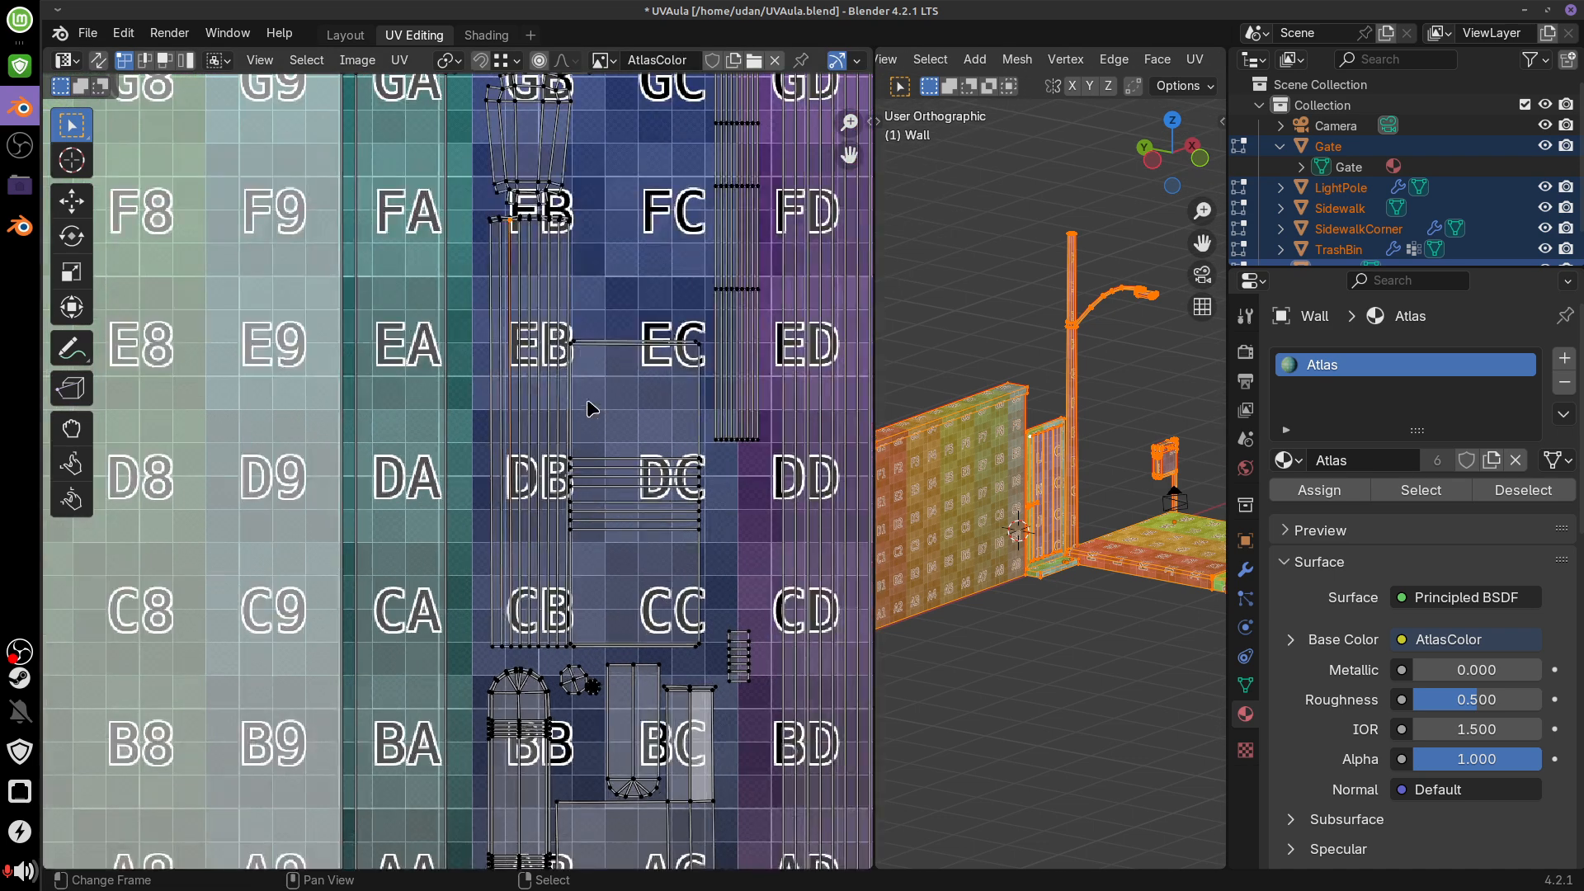
# Select the long segmented strip island and move it about 0.007 left and 0.009 up, close under the gate islands' lower corner
pyautogui.keyDown('shift'); pyautogui.moveTo(580, 342); pyautogui.dragTo(561, 476, button='middle'); pyautogui.keyUp('shift')
pyautogui.keyDown('shift'); pyautogui.moveTo(660, 310); pyautogui.dragTo(626, 504, button='middle'); pyautogui.keyUp('shift')
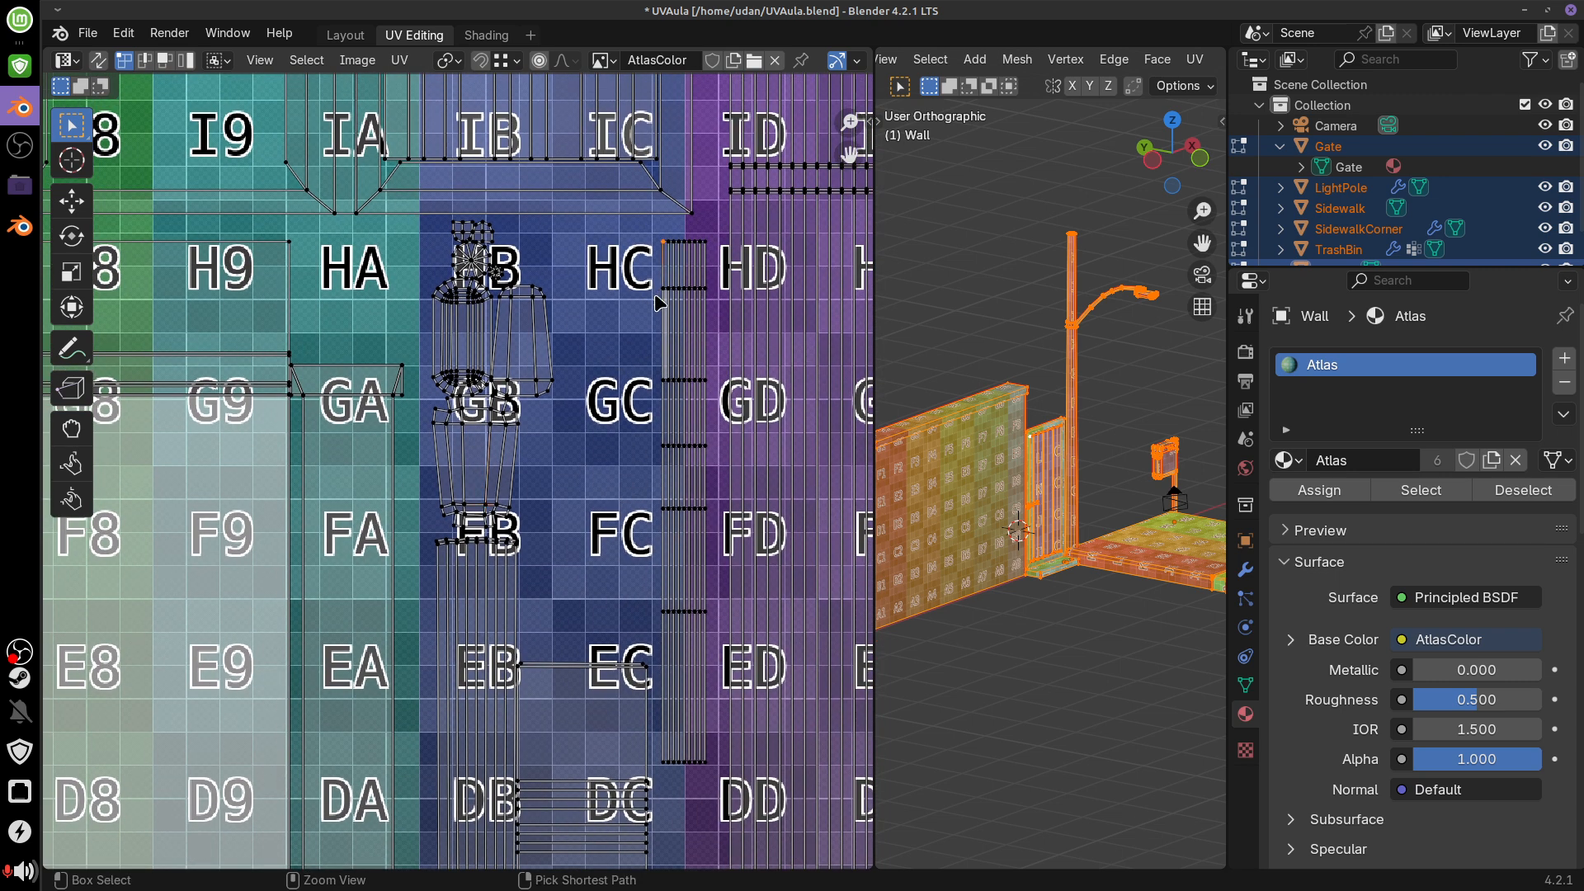
pyautogui.press('l')
pyautogui.press('g')
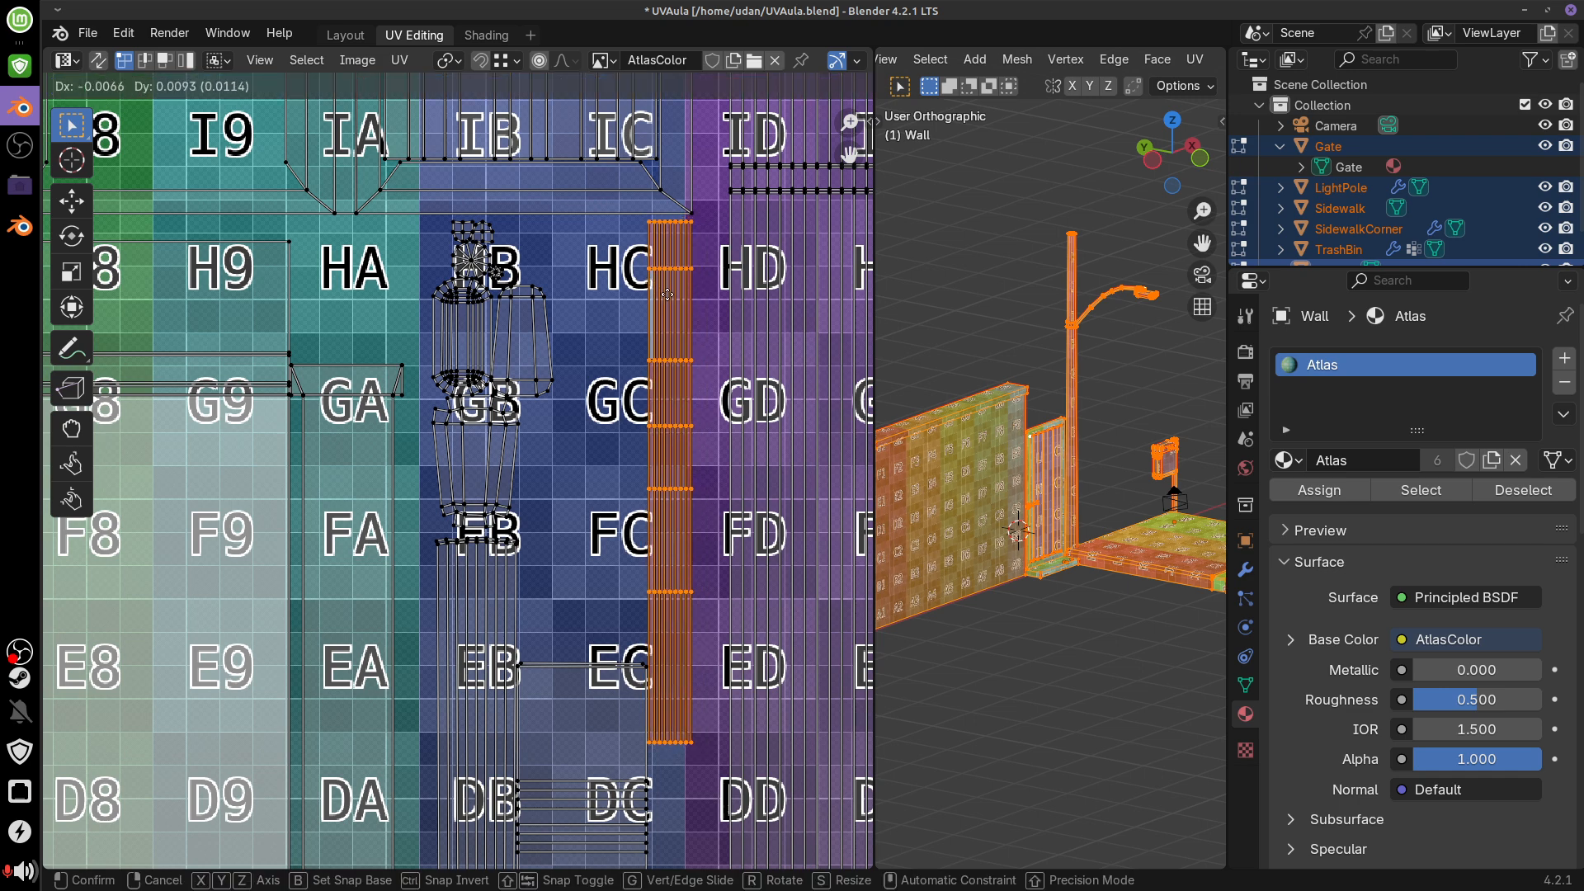
pyautogui.click(669, 294)
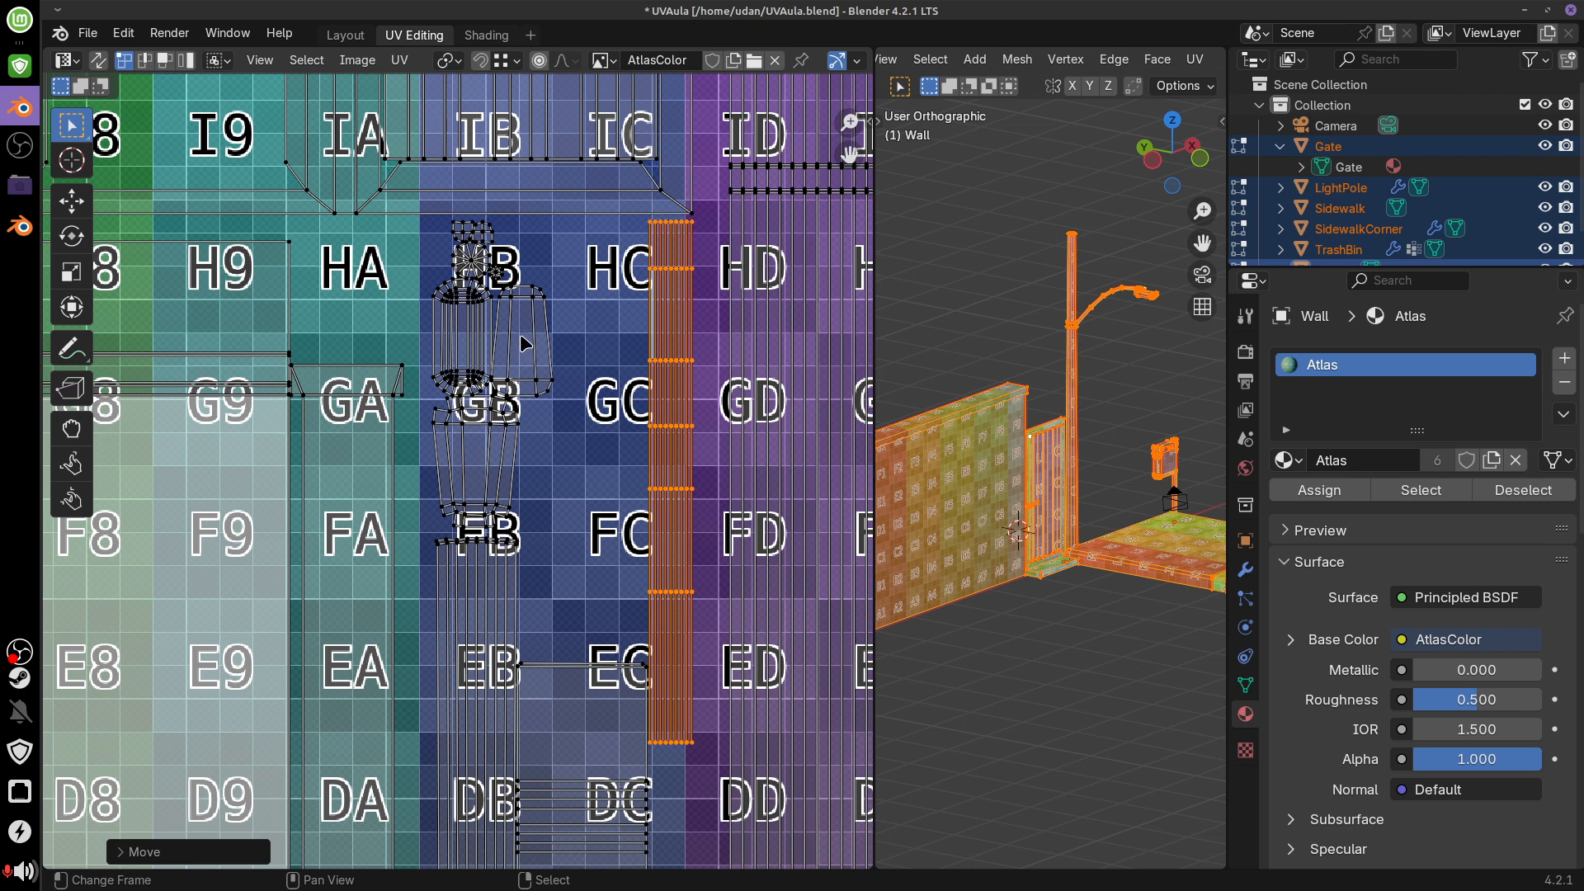
# Select the striped vertical island below the tapered island and move it slightly left and up
pyautogui.click(521, 552)
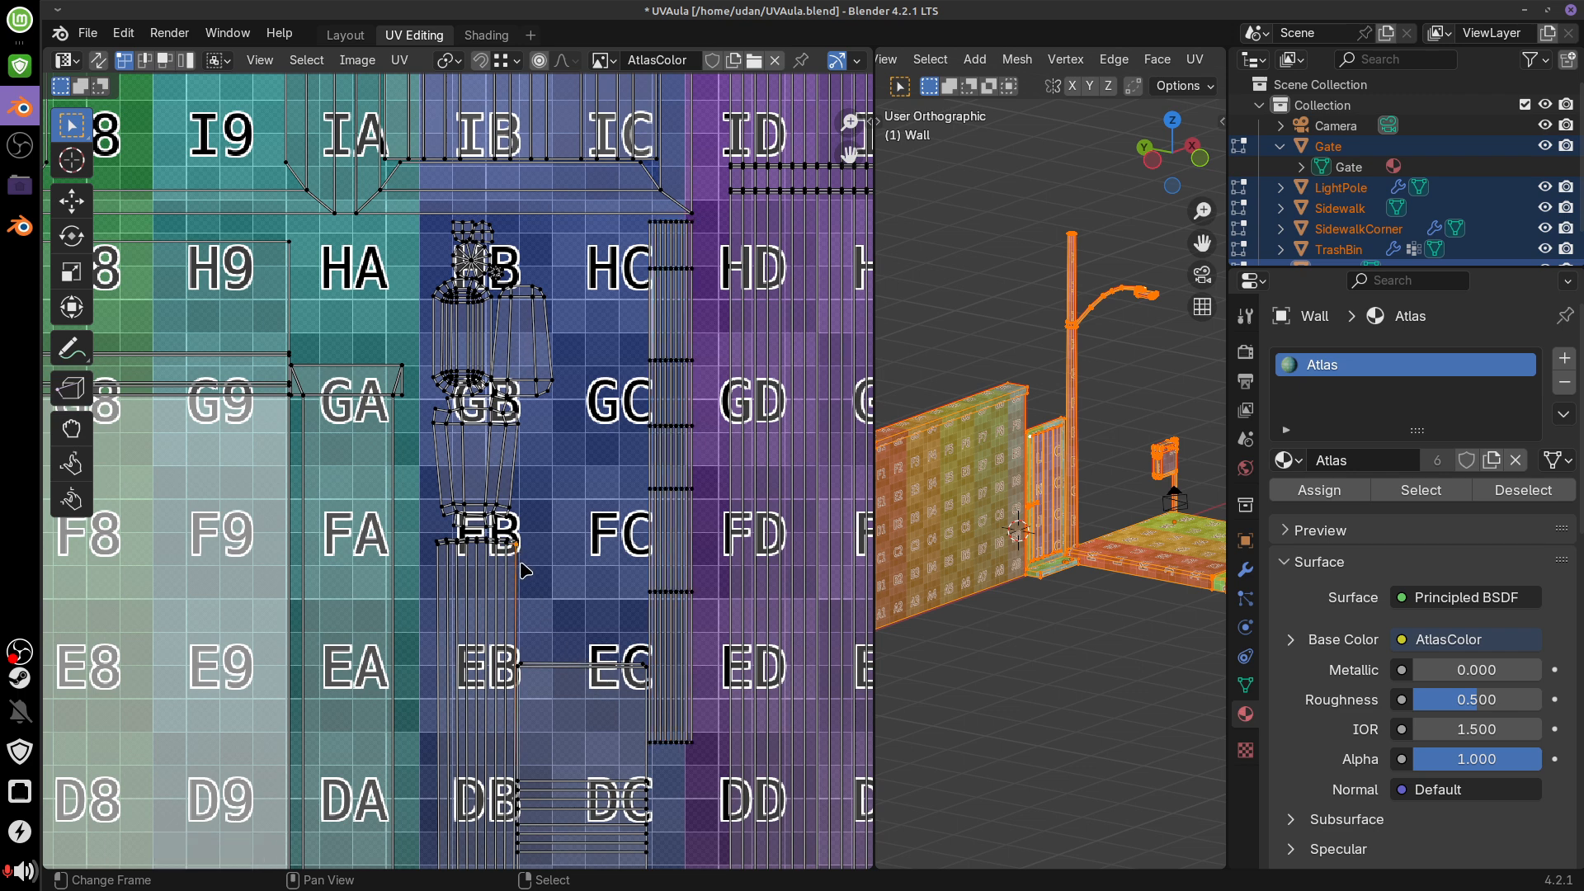
pyautogui.hotkey('ctrl', 'l')
pyautogui.press('g')
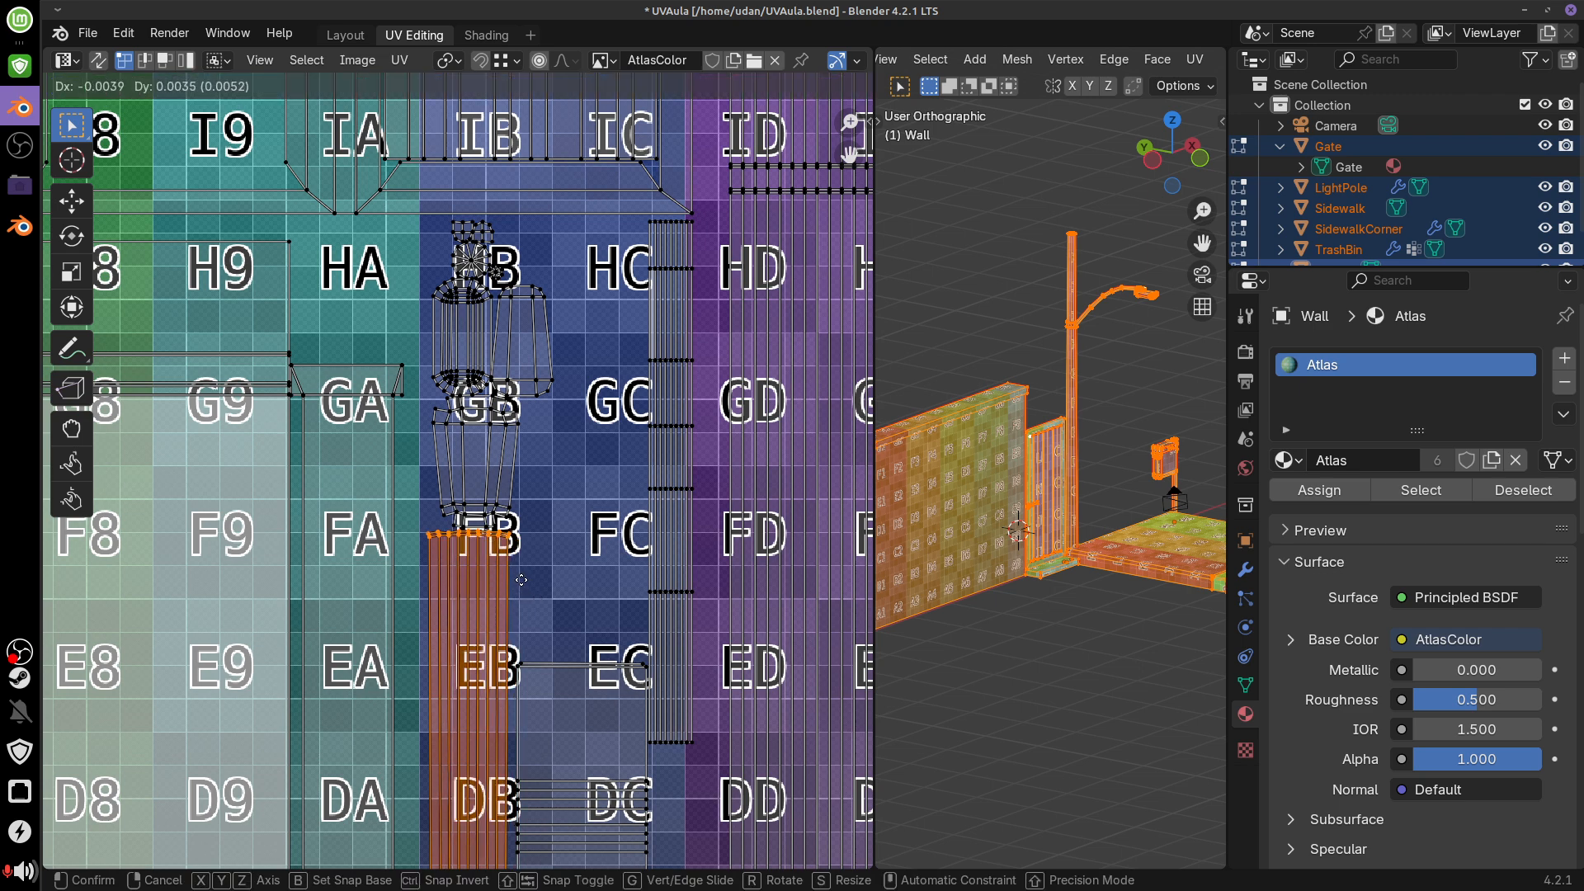
pyautogui.click(520, 576)
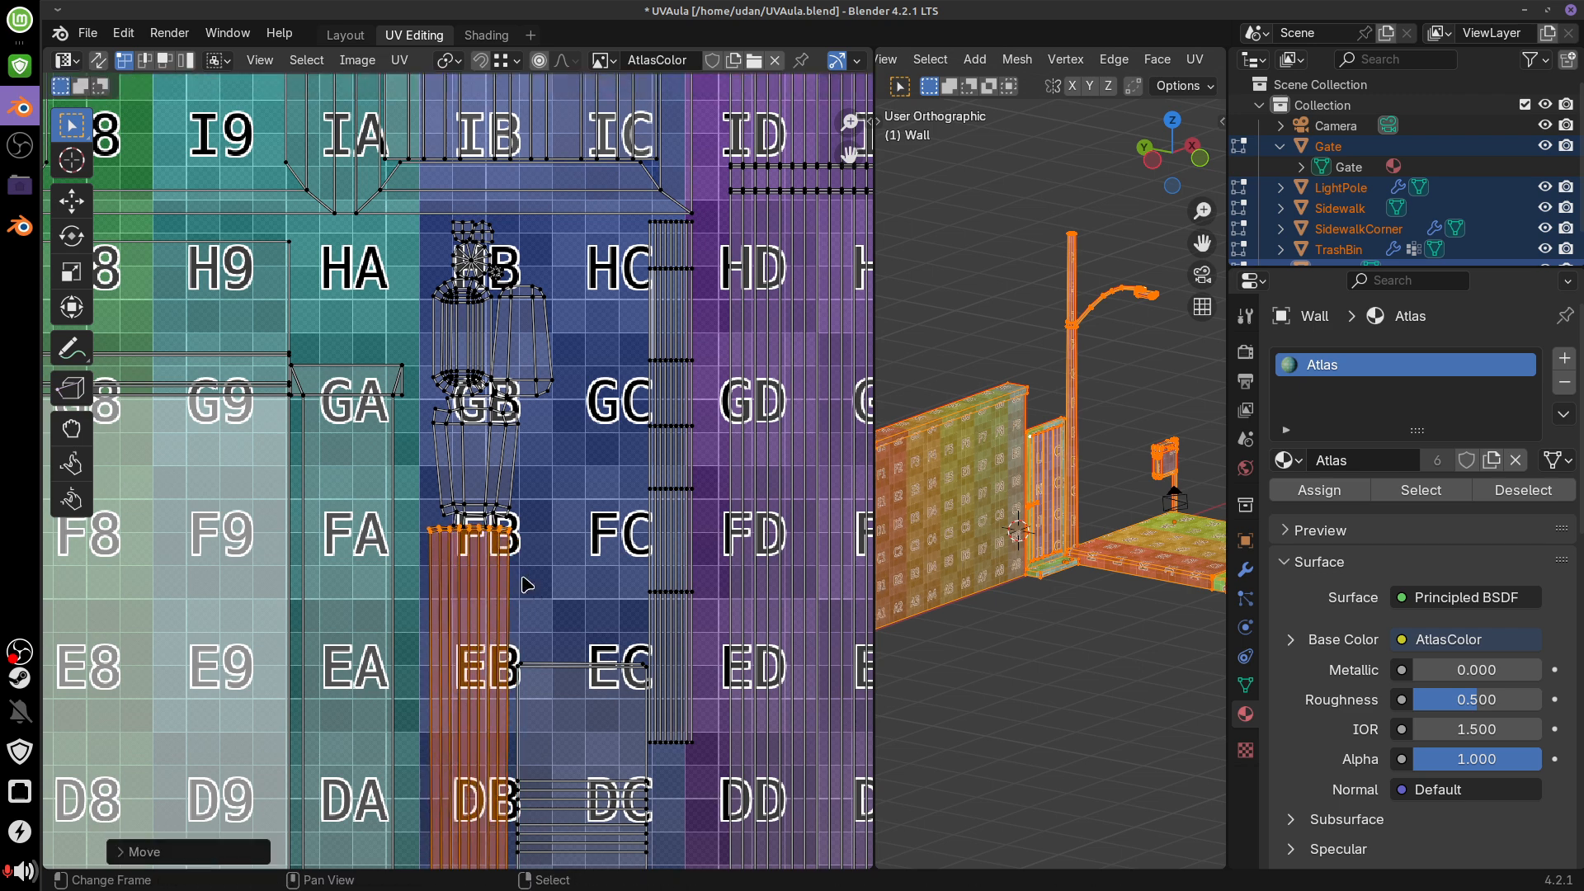
# Select the tapered island above the striped one and move it about 0.045 right and 0.057 down, above the large rectangular islands
pyautogui.click(509, 509)
pyautogui.hotkey('ctrl', 'l')
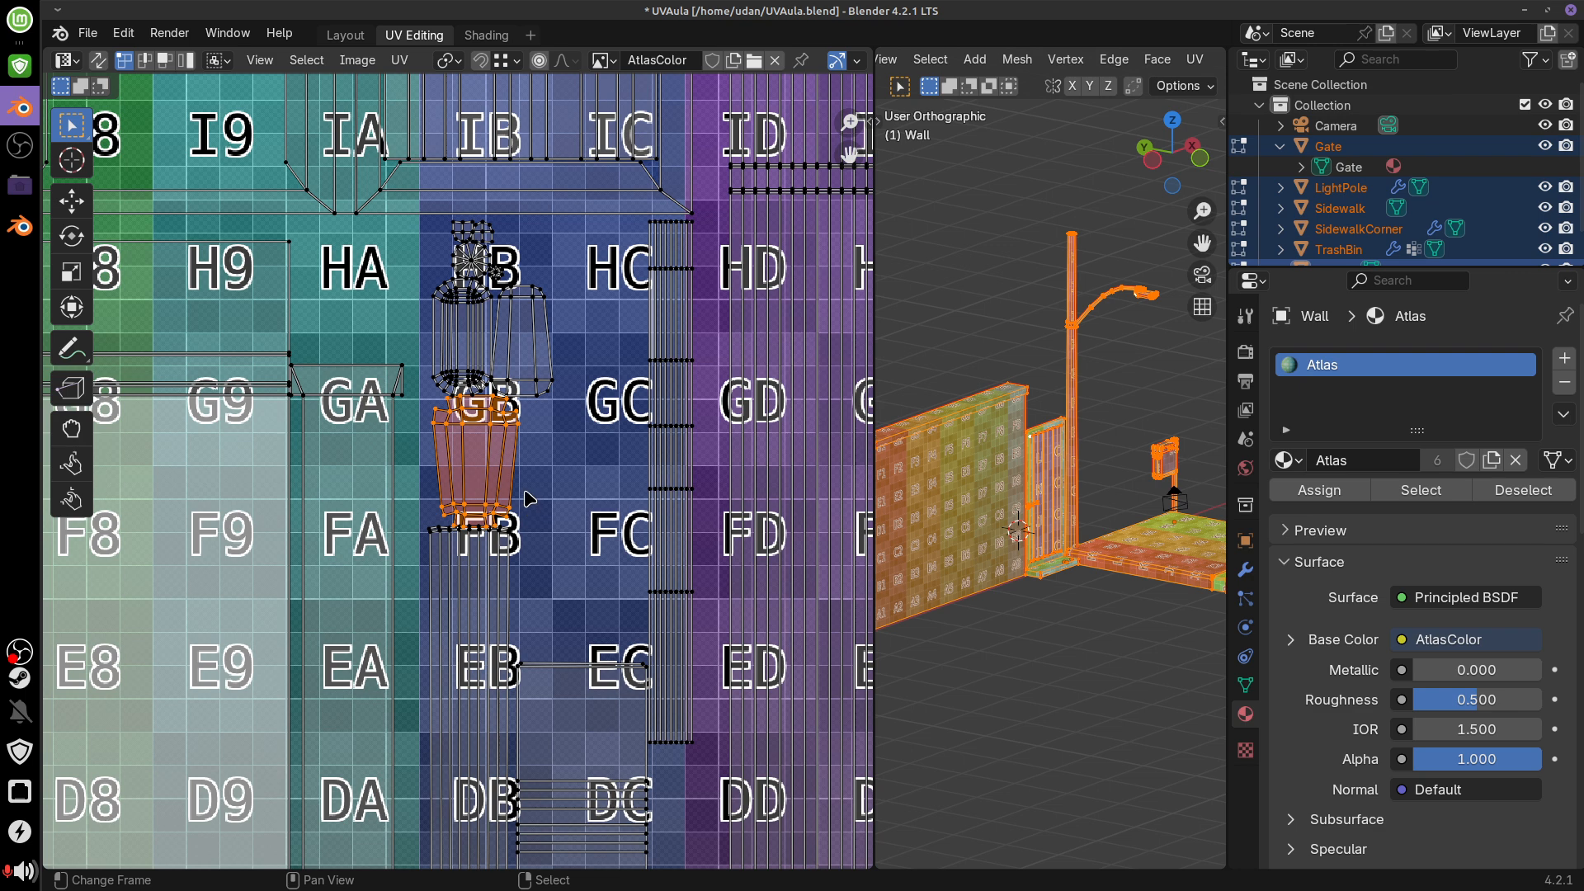
pyautogui.press('g')
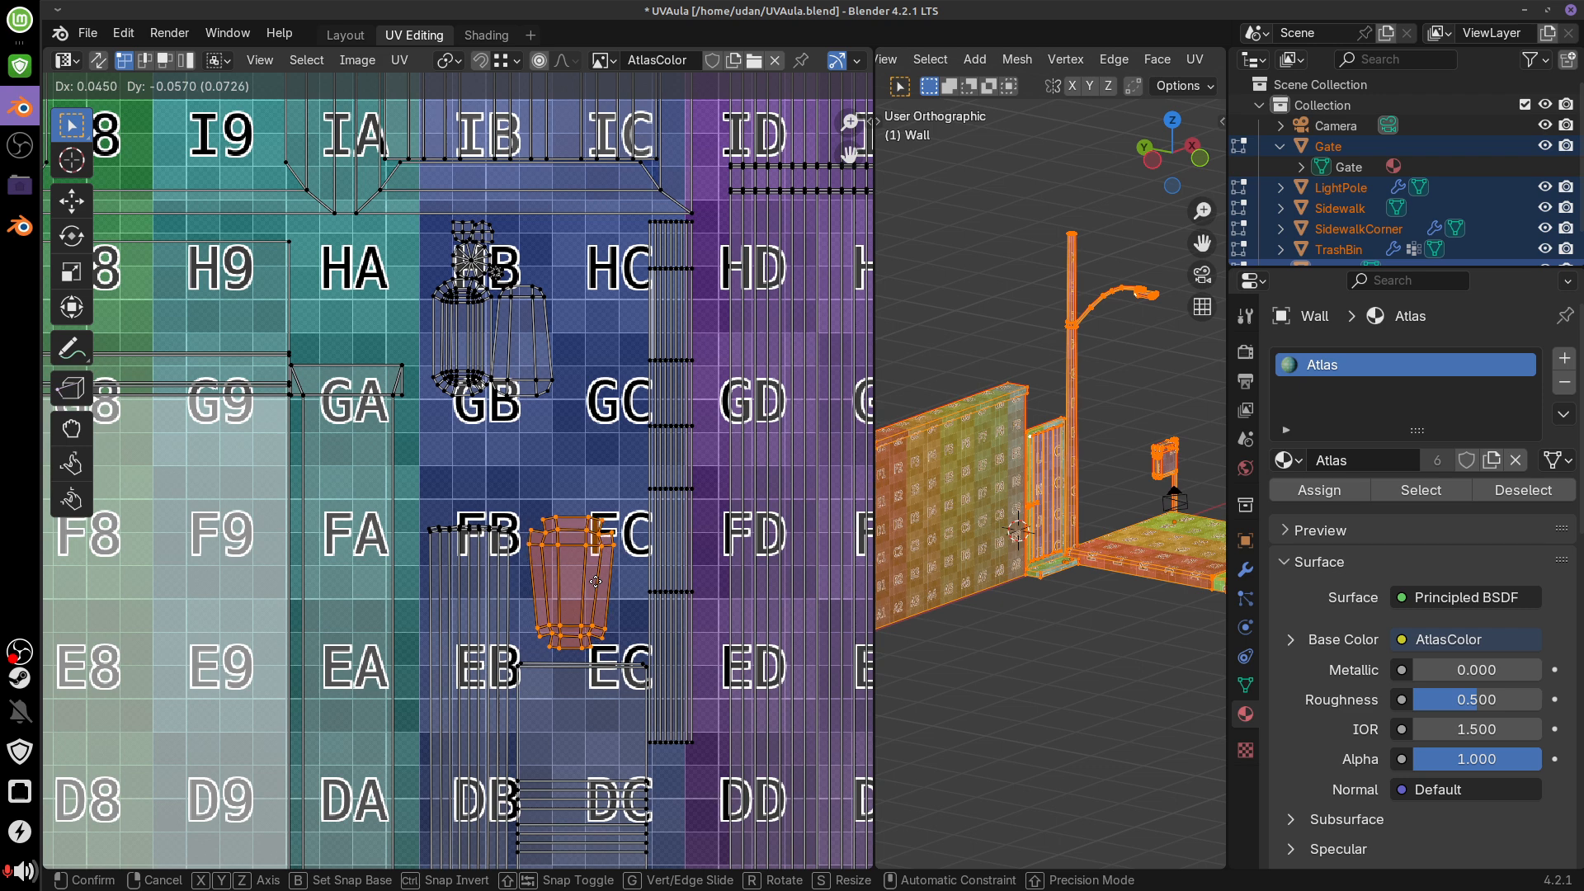
pyautogui.click(591, 588)
# Add the striped vertical island and large rectangular islands to the tapered island's selection and move them all slightly left
pyautogui.keyDown('shift'); pyautogui.moveTo(670, 691); pyautogui.dragTo(661, 409, button='middle'); pyautogui.keyUp('shift')
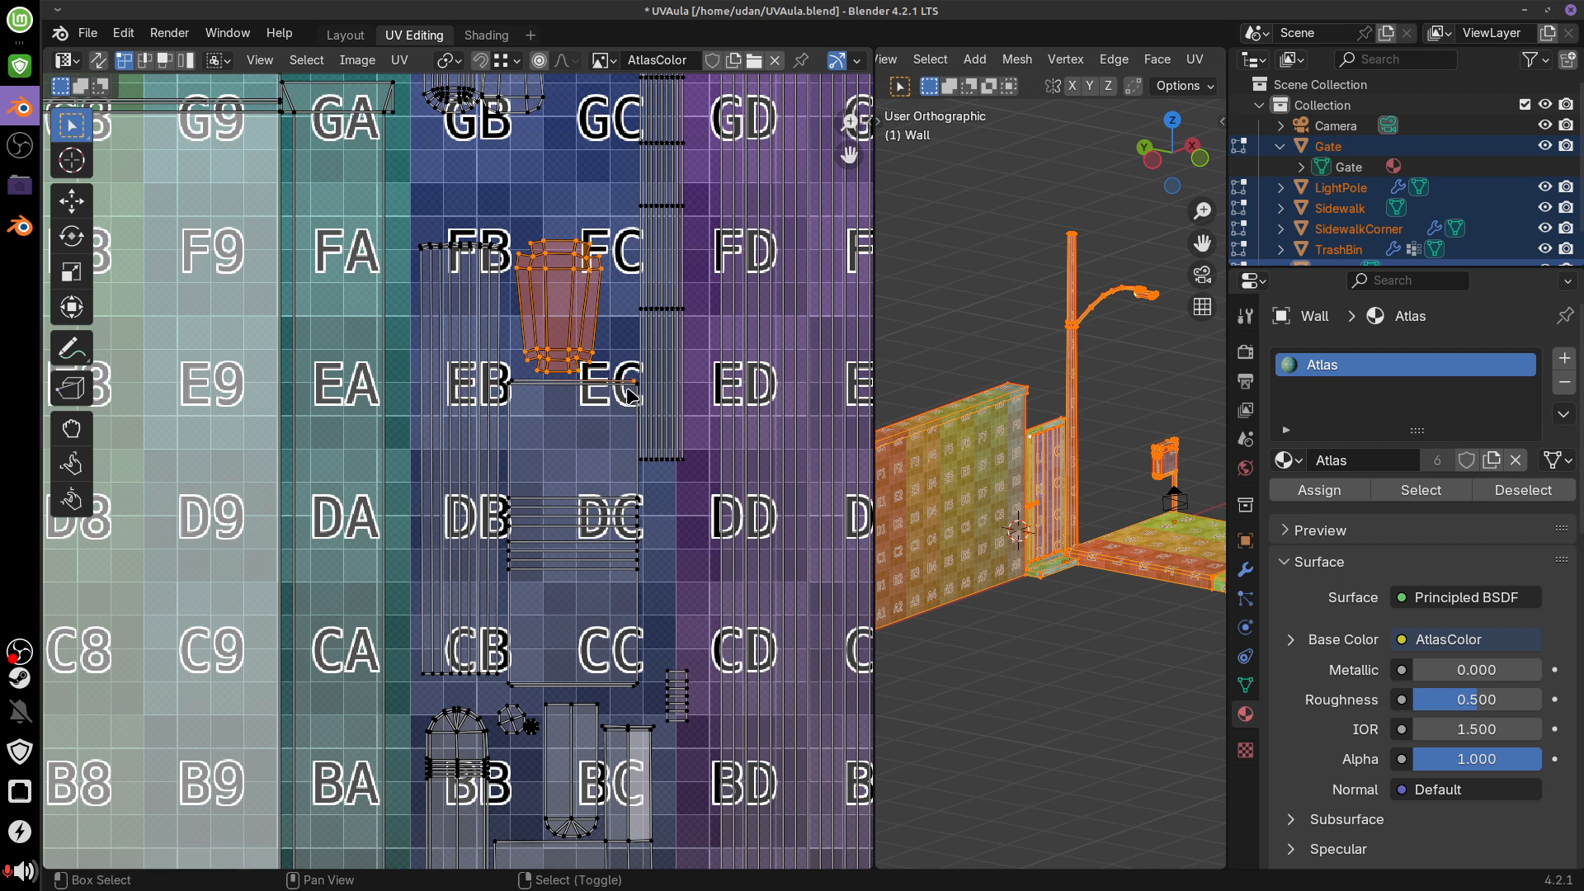
pyautogui.keyDown('shift'); pyautogui.click(613, 506); pyautogui.keyUp('shift')
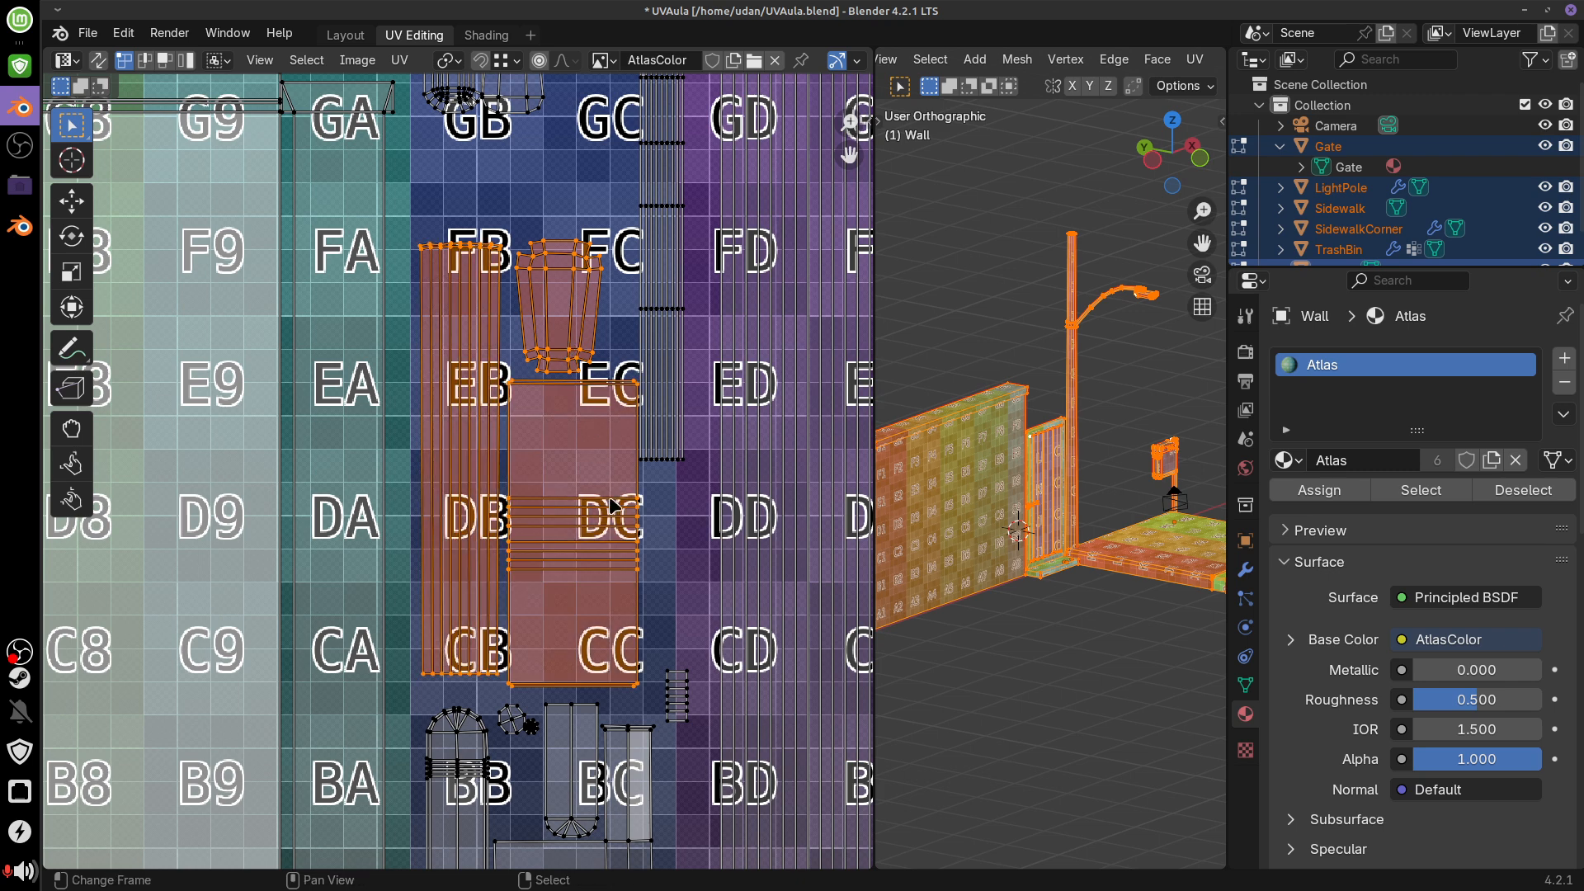
pyautogui.press('g')
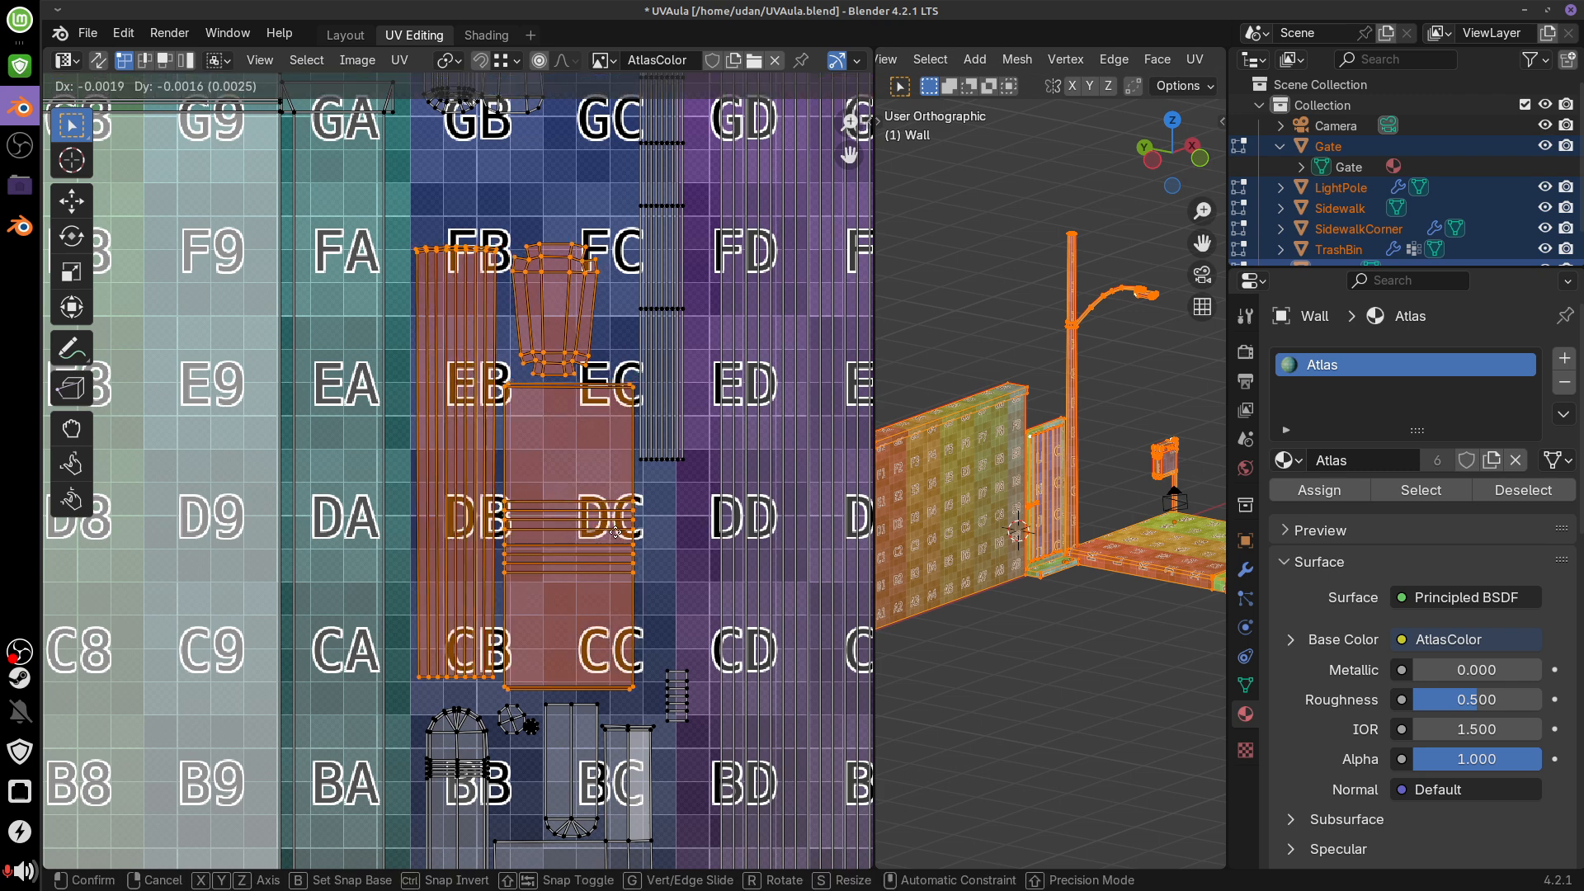
pyautogui.click(676, 683)
# Select only the small segmented island and move it about 0.03 left and 0.17 up, into the gap beside the tapered island
pyautogui.rightClick(688, 713)
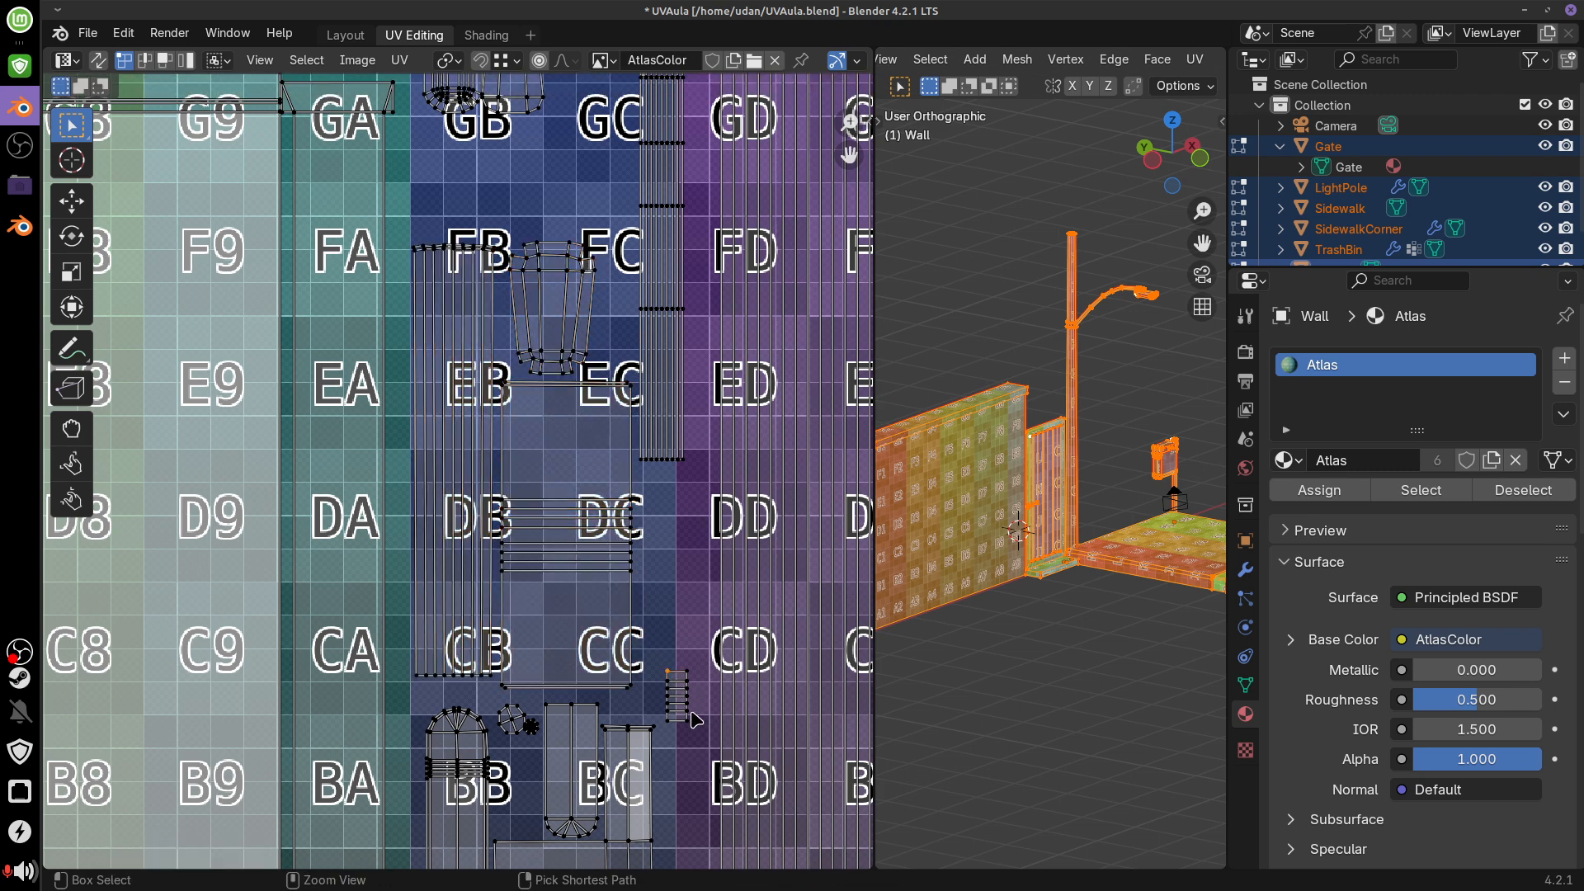
pyautogui.hotkey('ctrl', 'l')
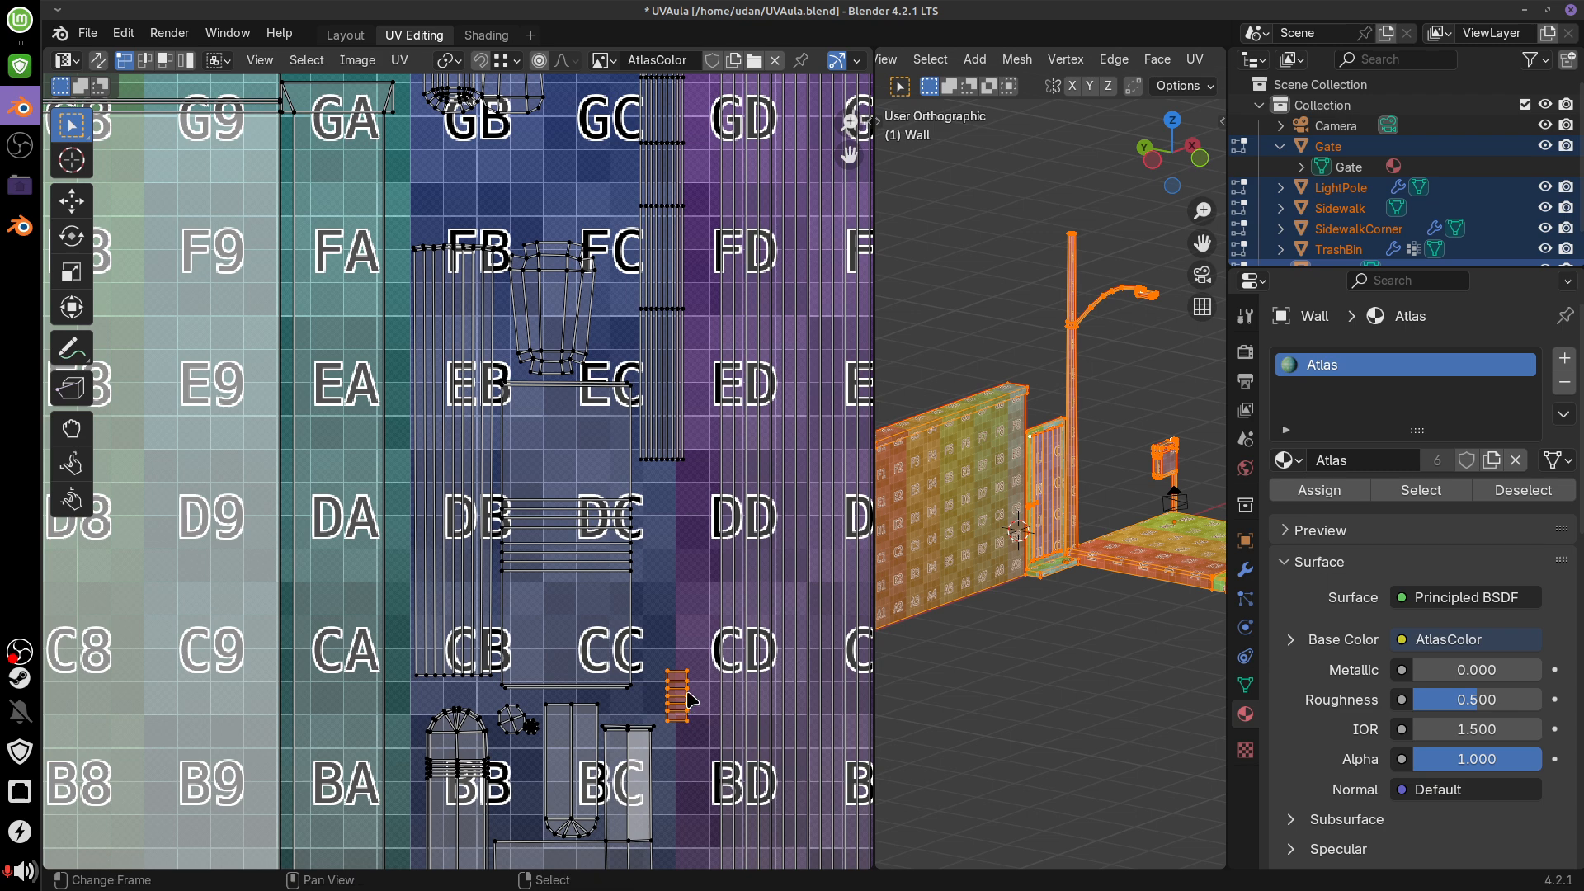
pyautogui.press('g')
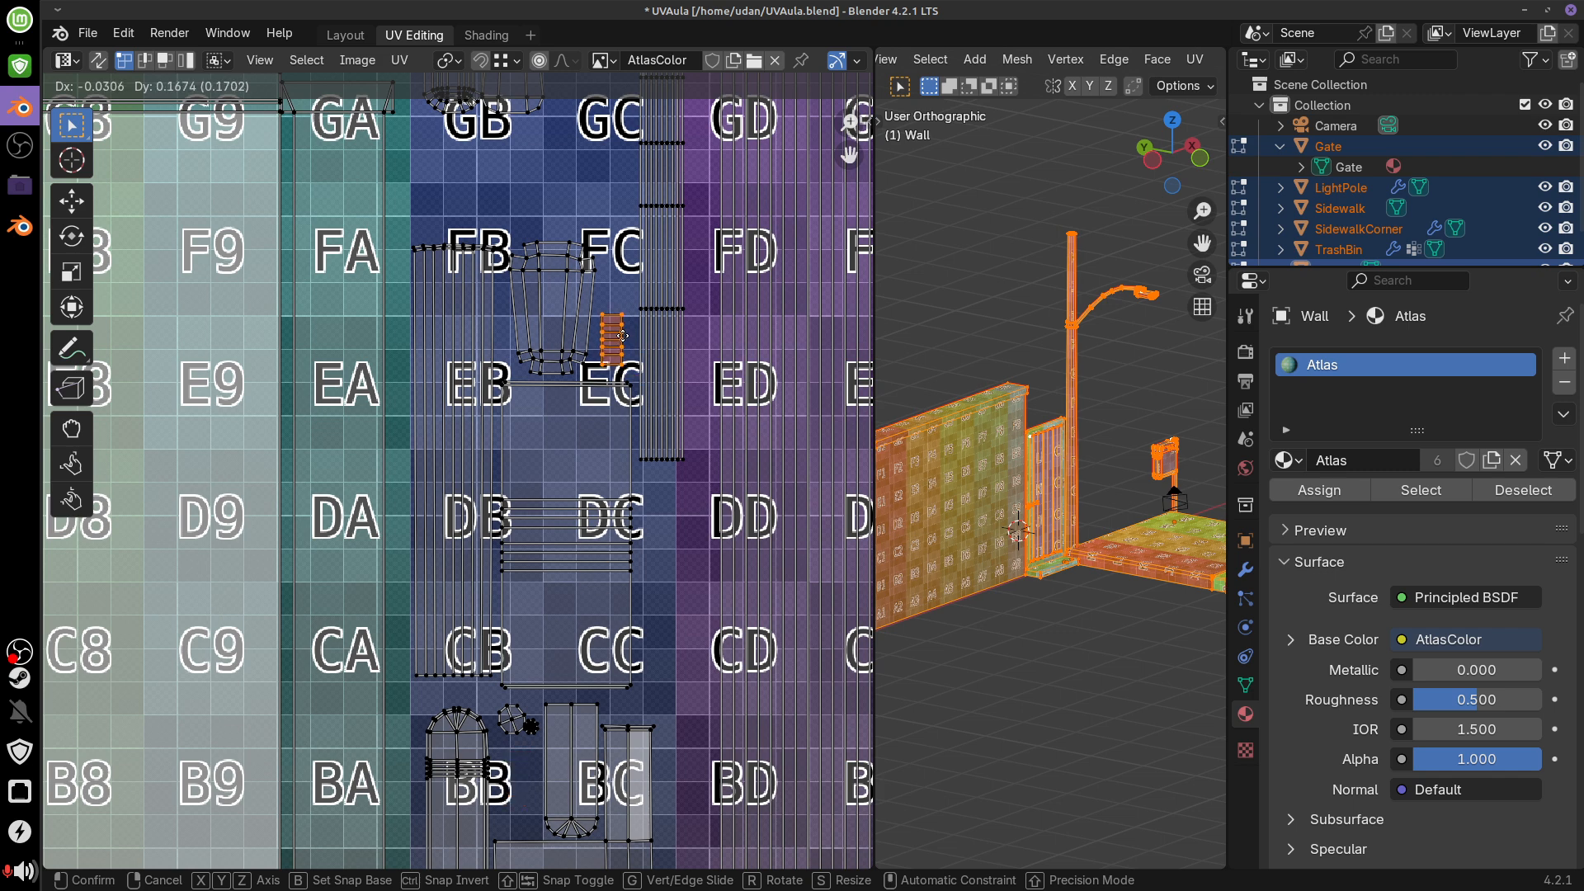
pyautogui.click(625, 337)
# Try moving the lamp part islands about 0.055 down, just above the striped vertical island, and undo the move
pyautogui.moveTo(629, 284); pyautogui.dragTo(645, 495, button='middle')
pyautogui.click(502, 218)
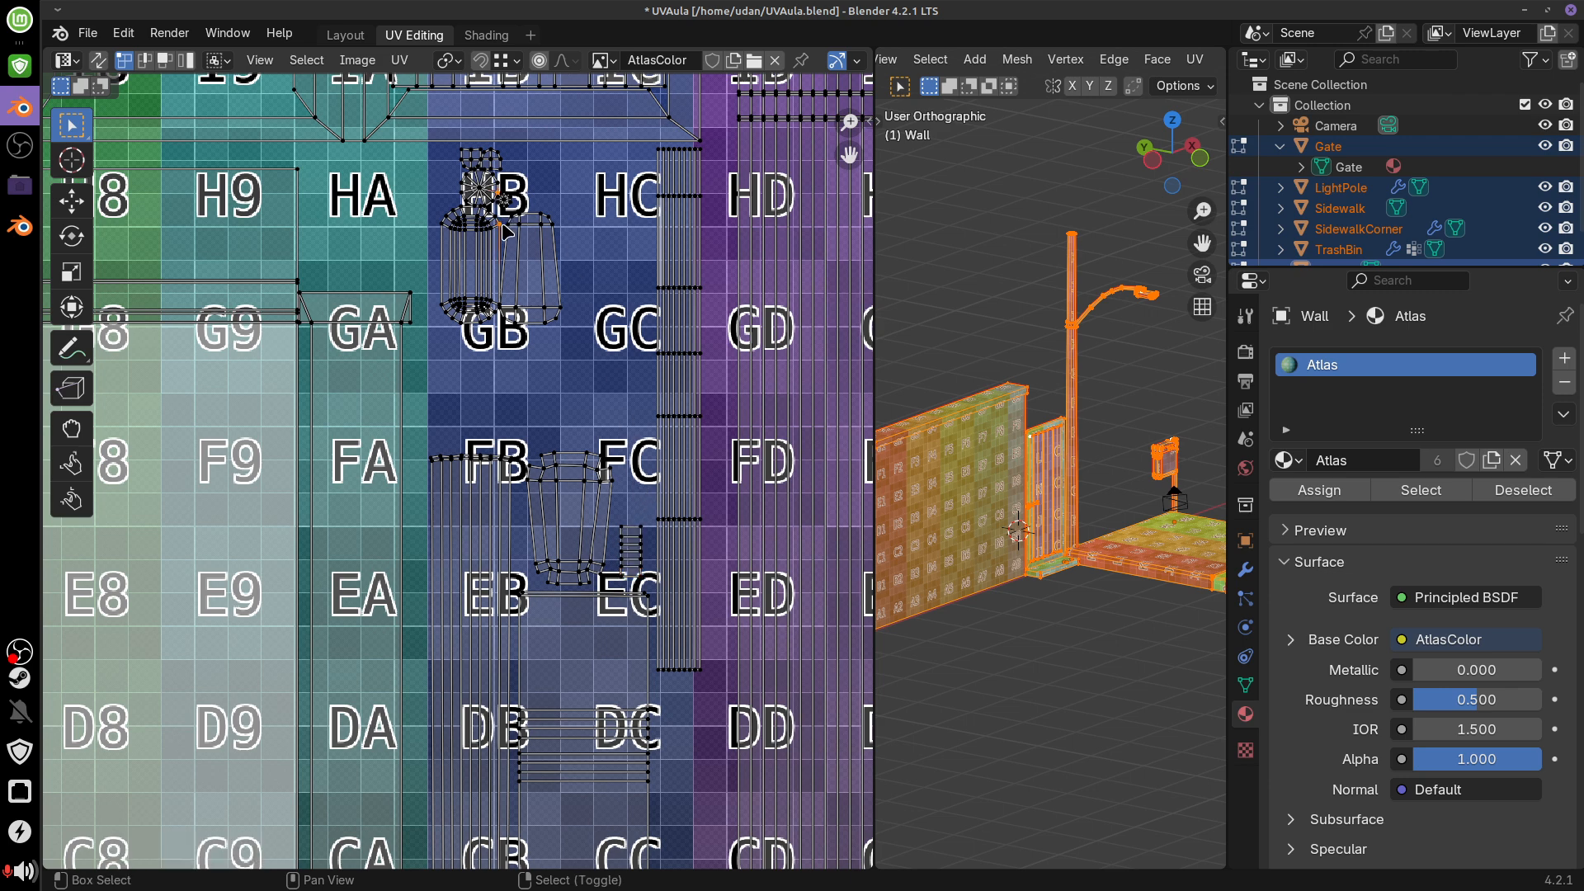
pyautogui.hotkey('ctrl', 'l')
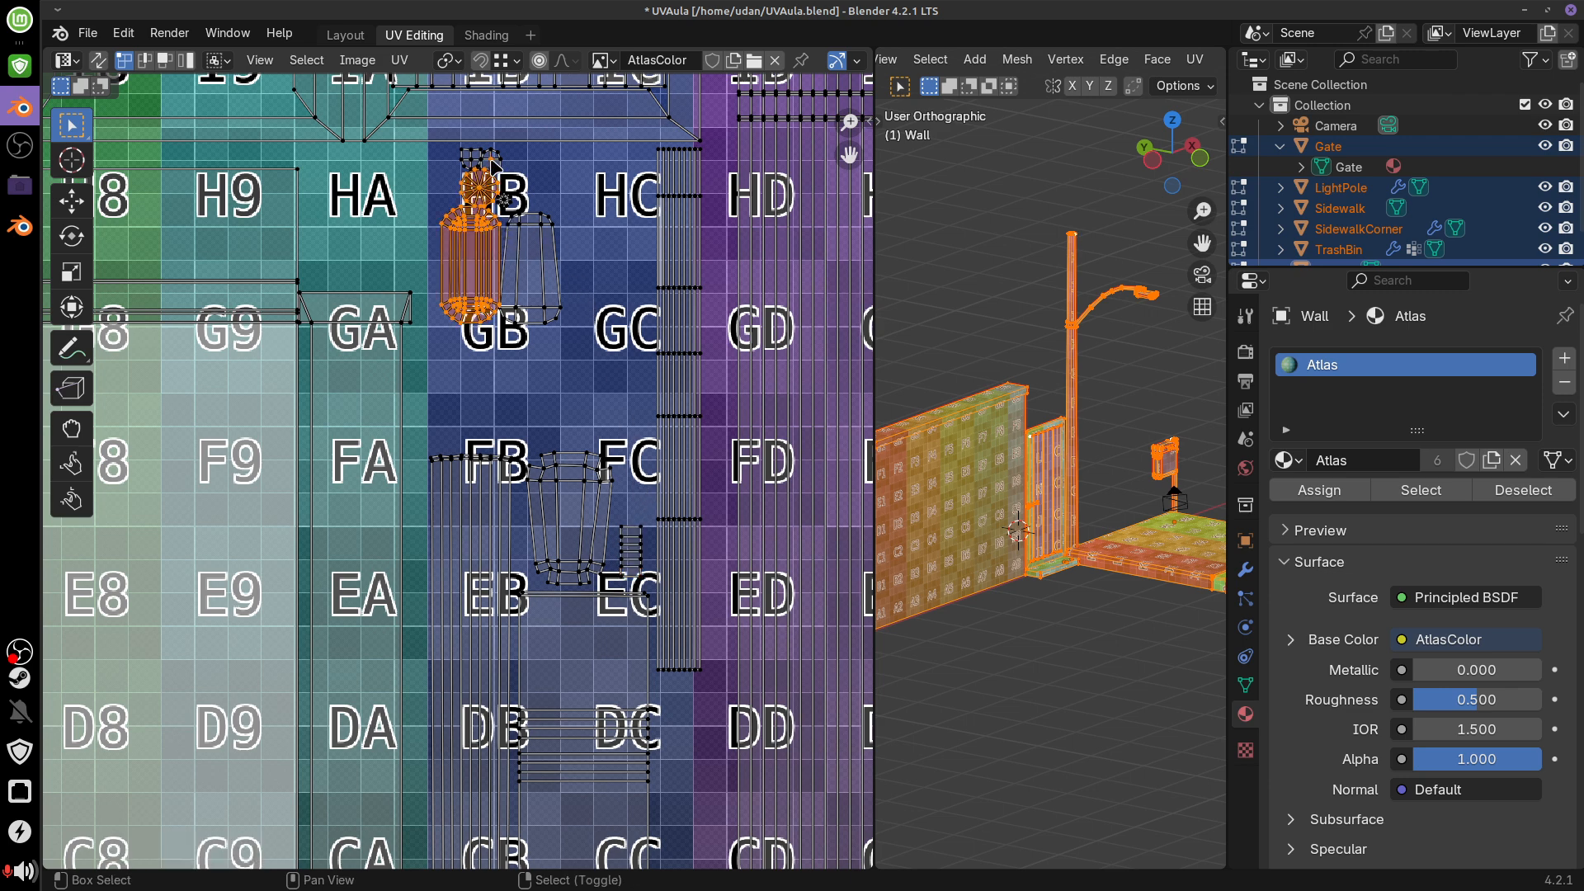
pyautogui.press('l')
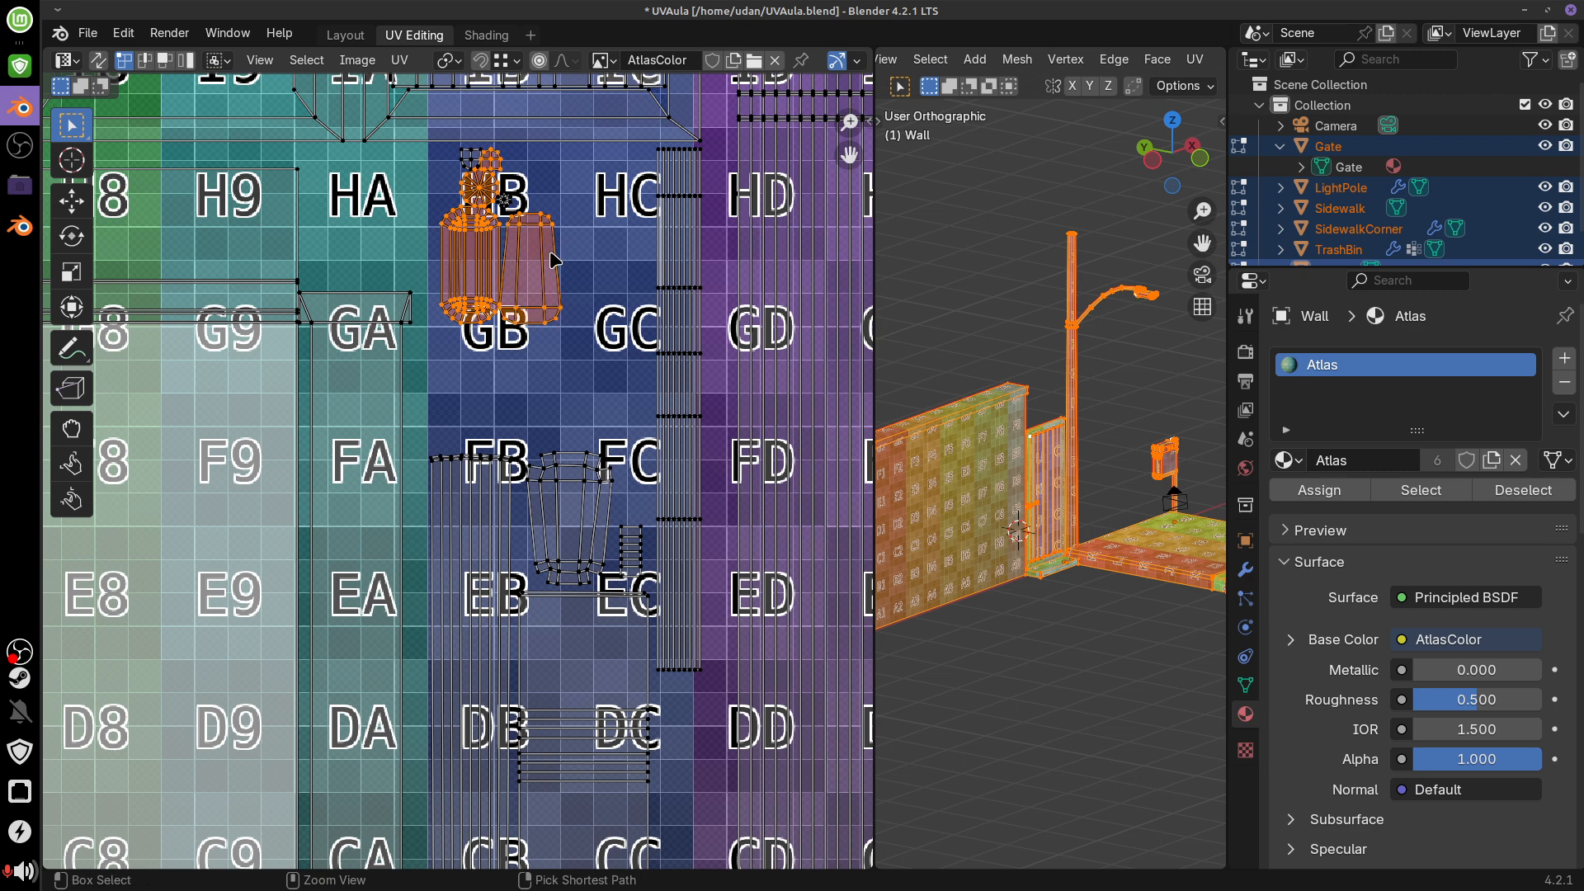
pyautogui.press('g')
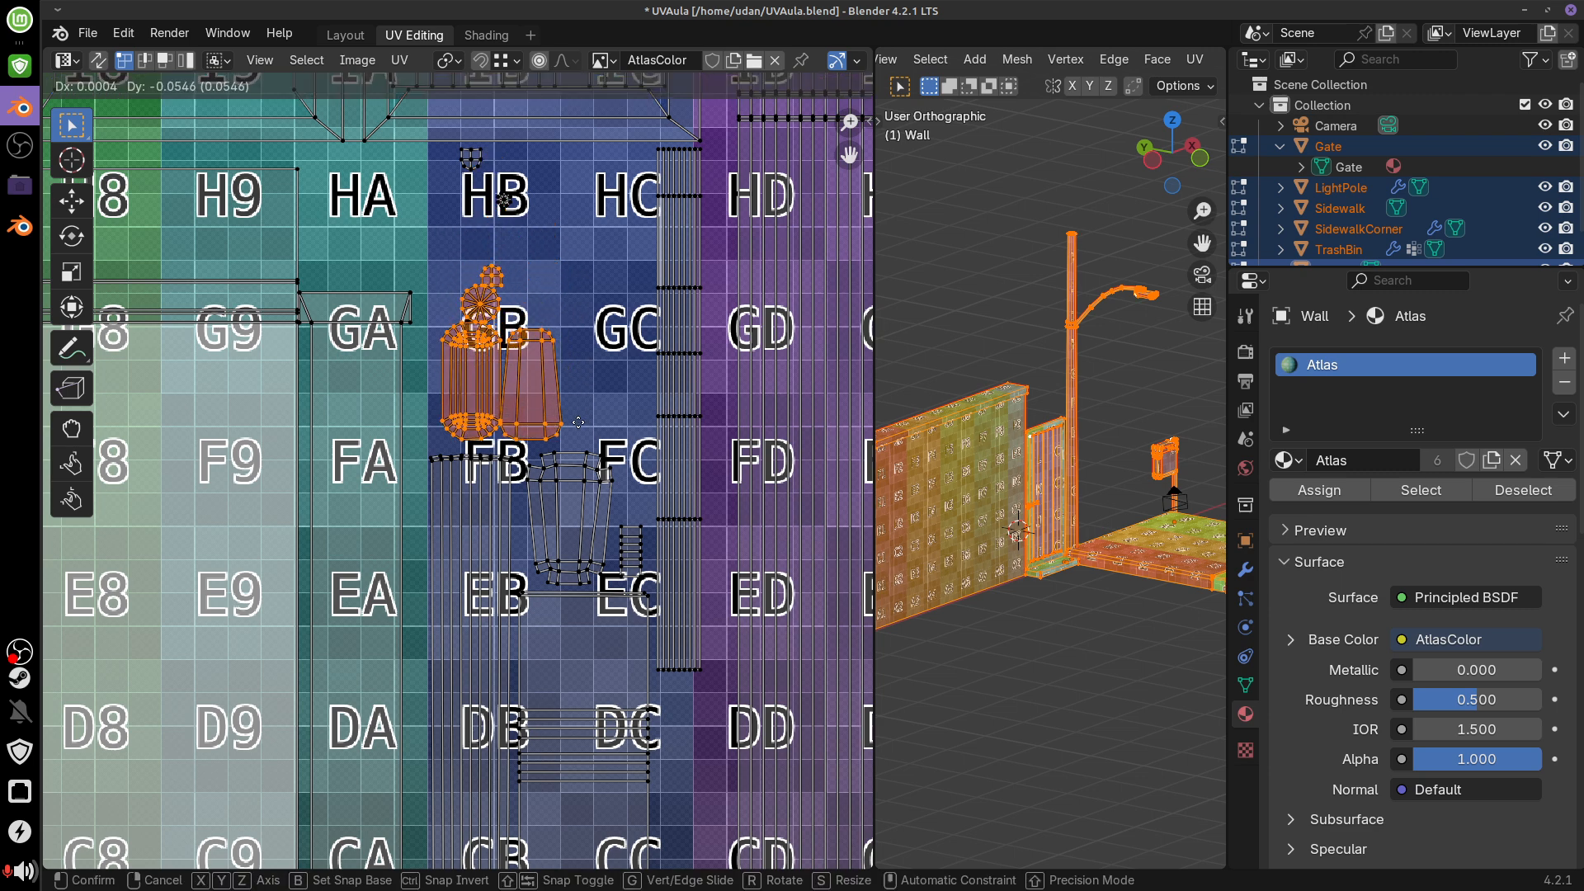
pyautogui.click(569, 424)
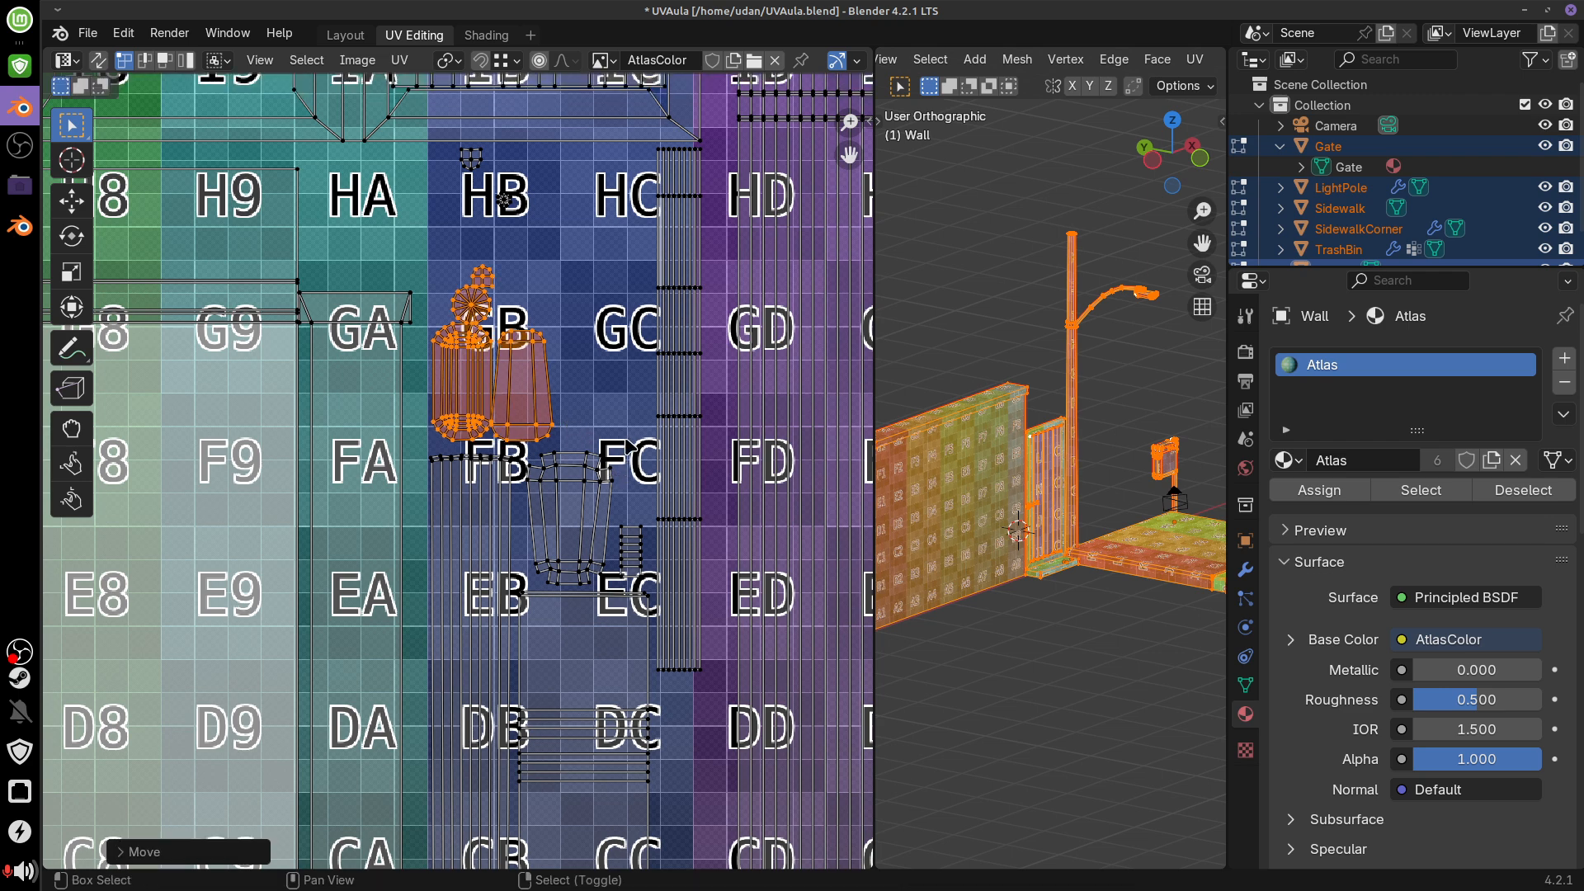
pyautogui.moveTo(714, 489); pyautogui.dragTo(719, 509, button='middle')
pyautogui.hotkey('ctrl', 'z')
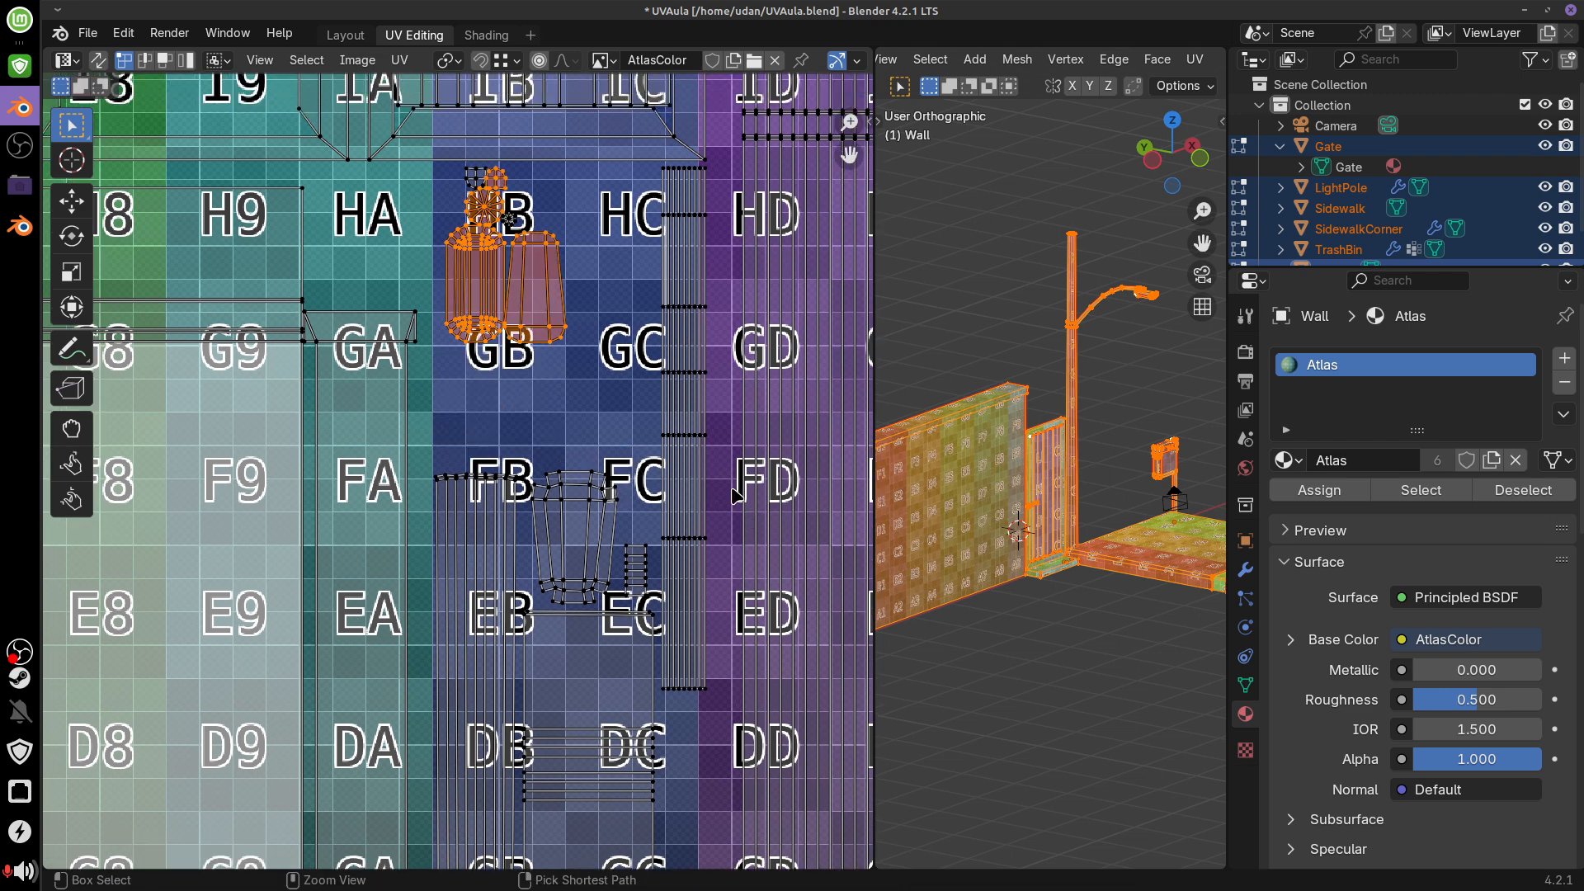
pyautogui.moveTo(432, 147); pyautogui.dragTo(578, 352)
pyautogui.press('g')
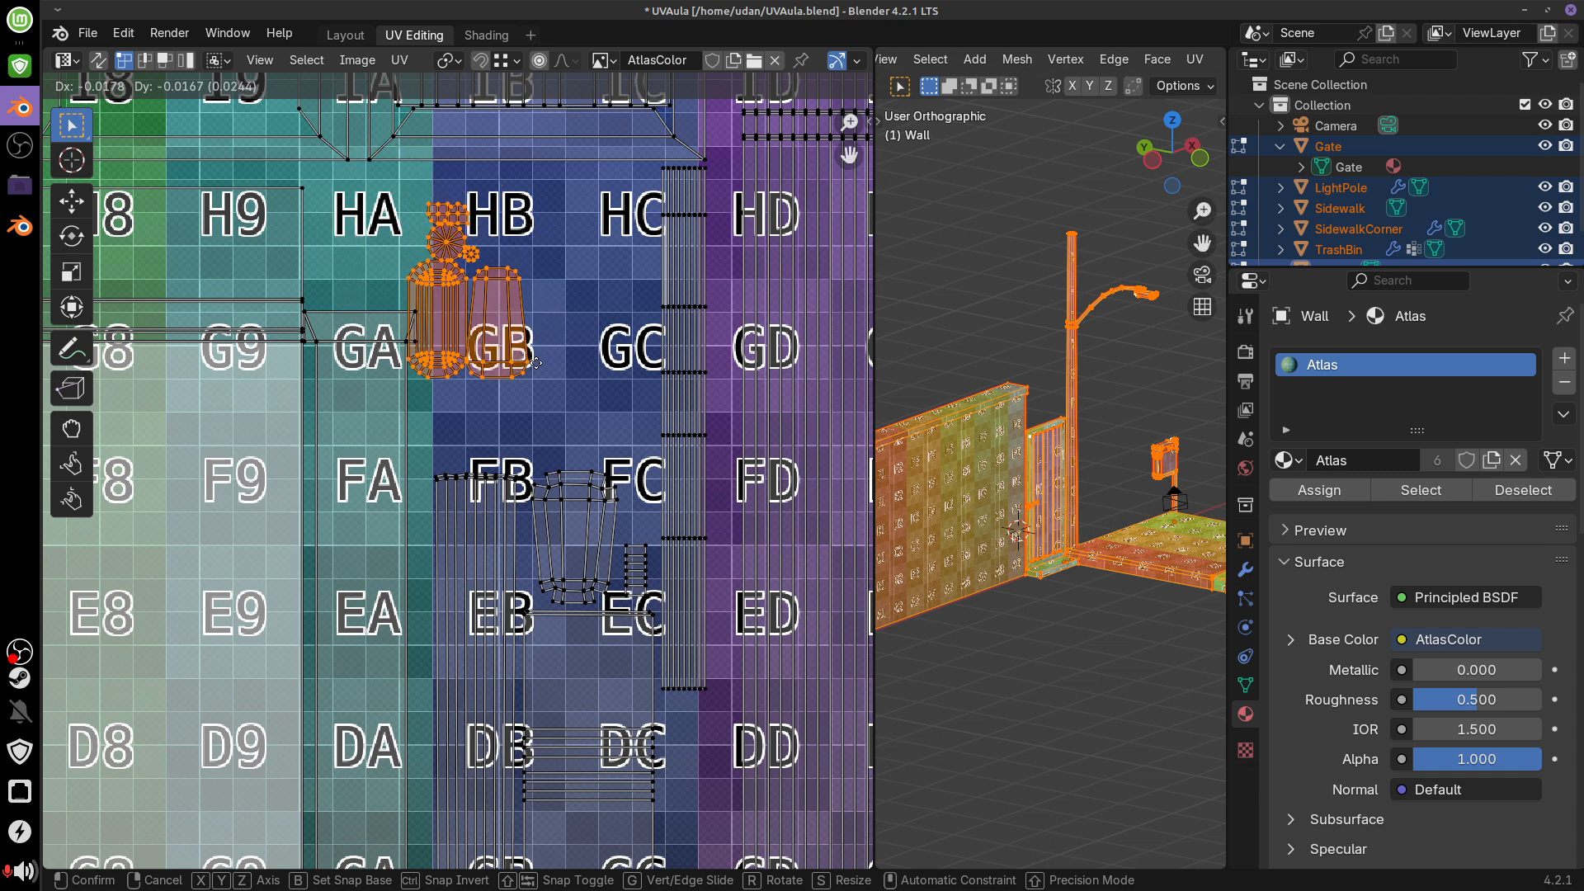
pyautogui.click(552, 347)
# Select the tapered island and move it about 0.10 left and 0.14 up, into the gap beside the lamp part islands
pyautogui.click(618, 519)
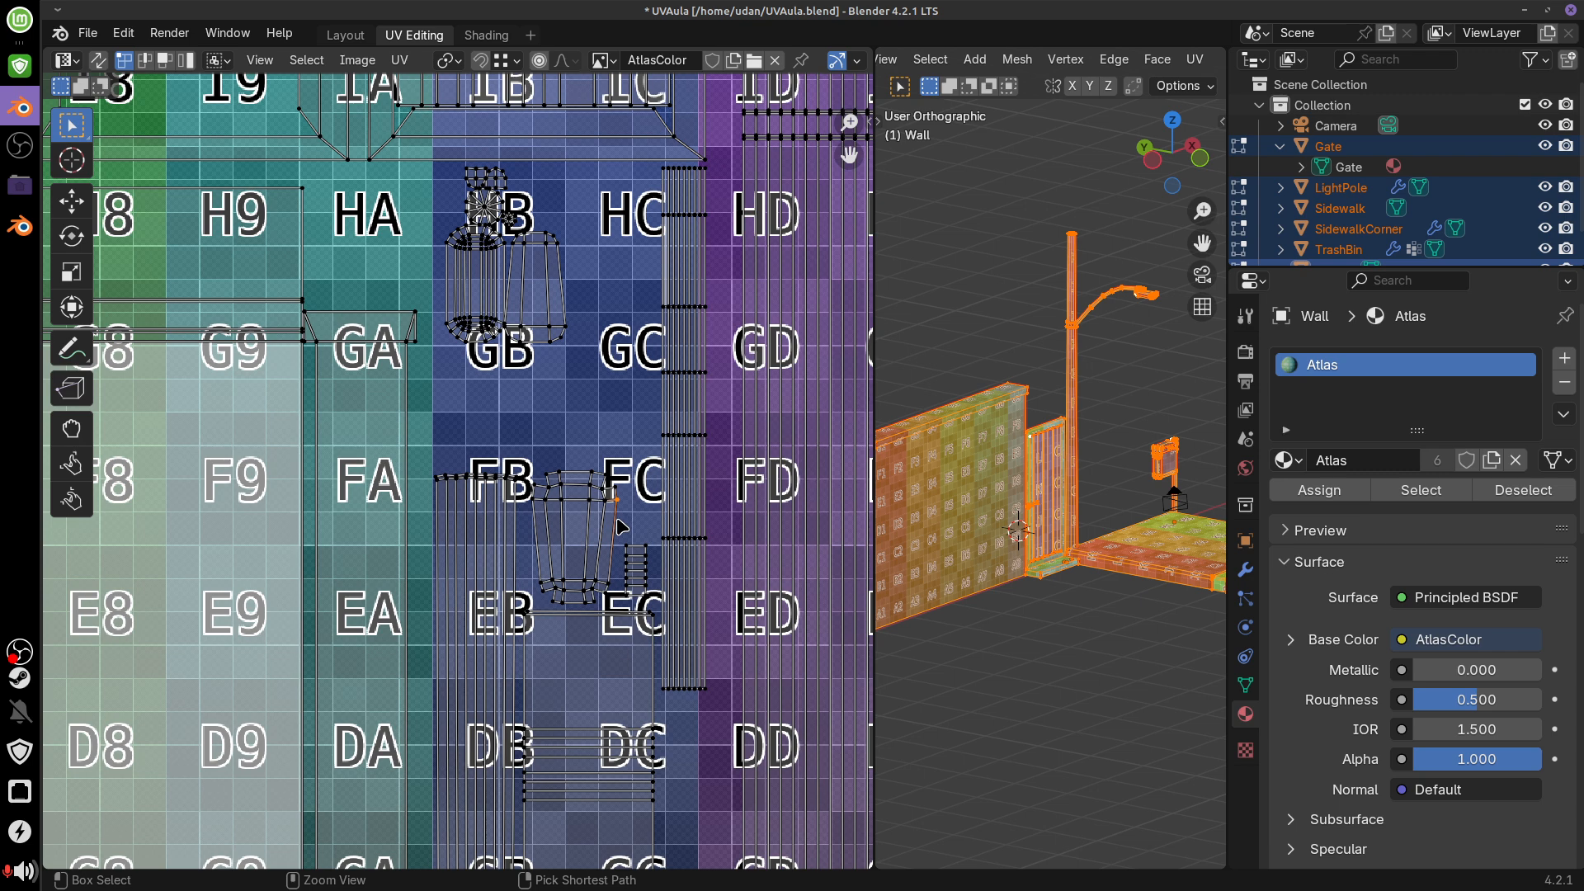
pyautogui.hotkey('ctrl', 'l')
pyautogui.press('g')
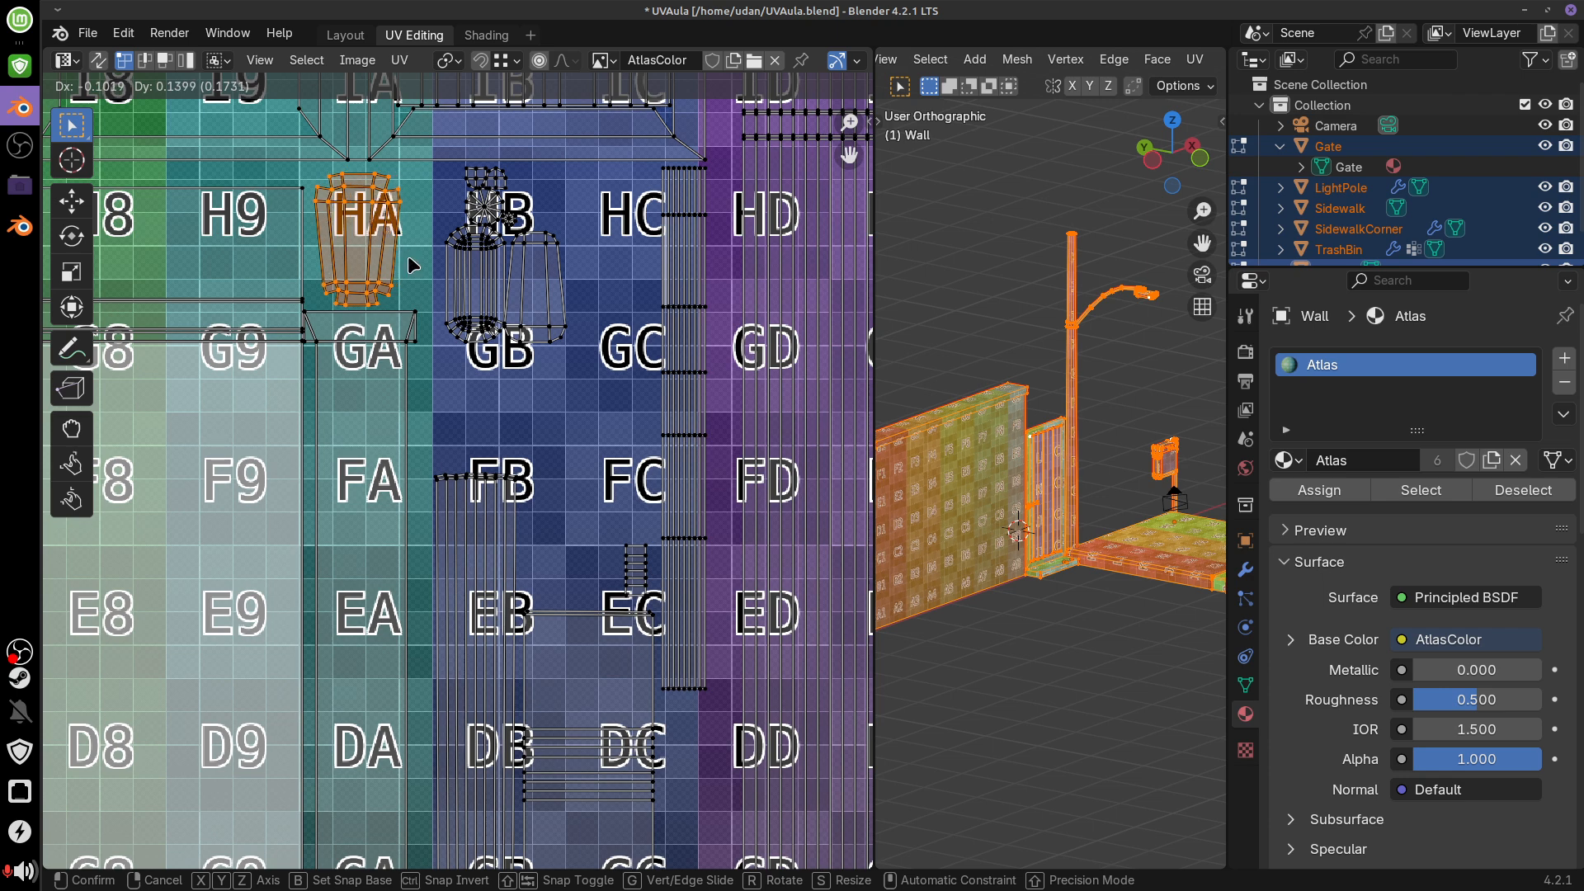
pyautogui.click(410, 265)
# Select all the lamp part islands, including the small grid-like ones, and move them about 0.01 left beside the tapered island
pyautogui.click(528, 257)
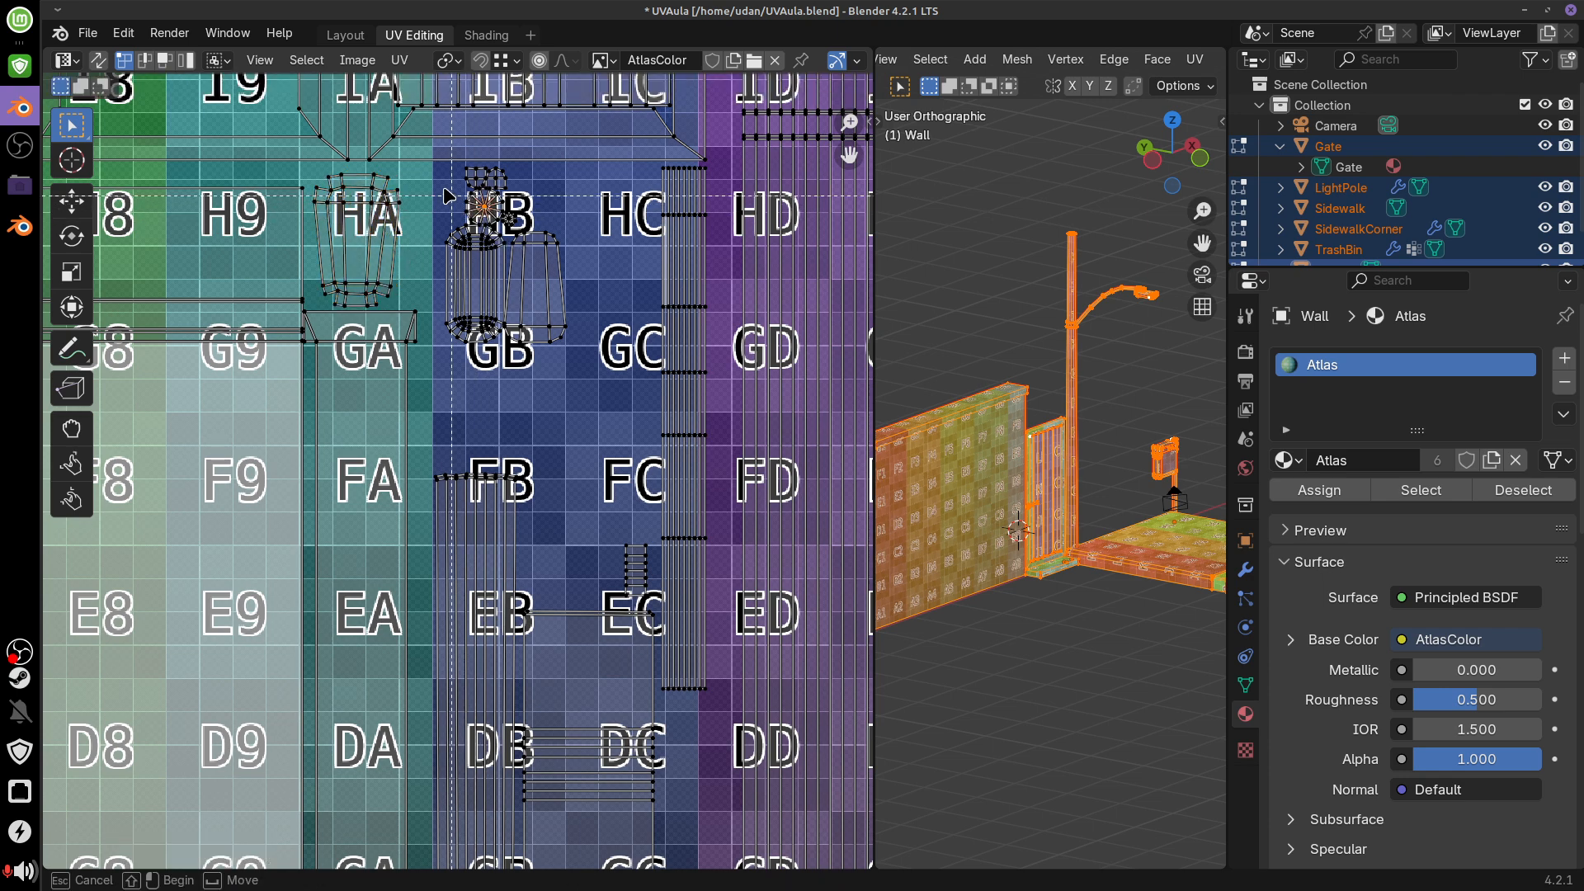
pyautogui.hotkey('ctrl', 'l')
pyautogui.press('l')
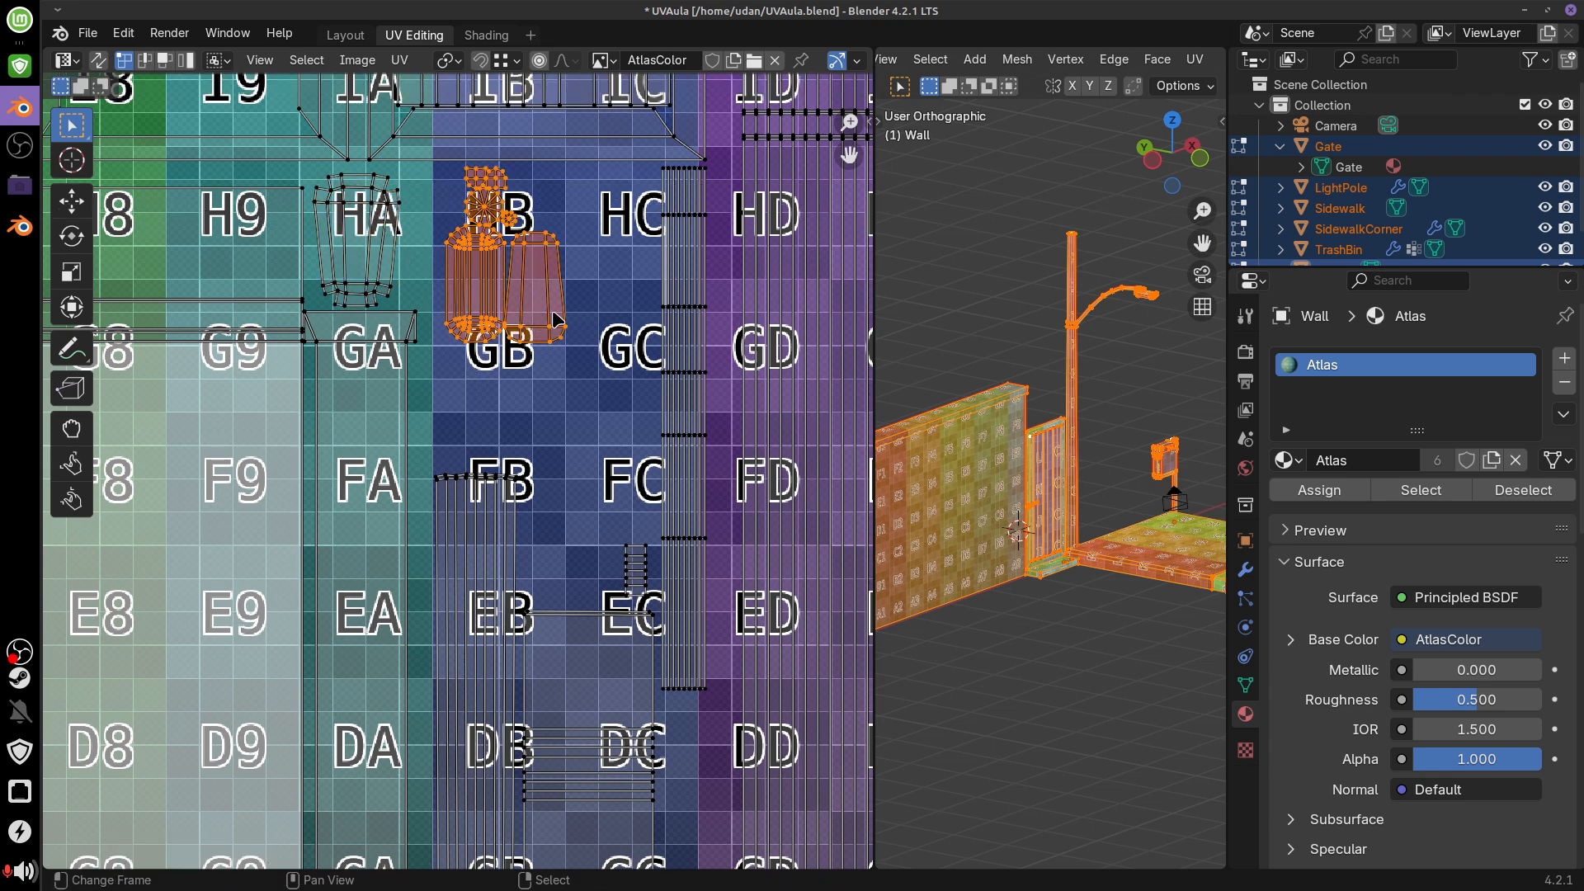
pyautogui.press('g')
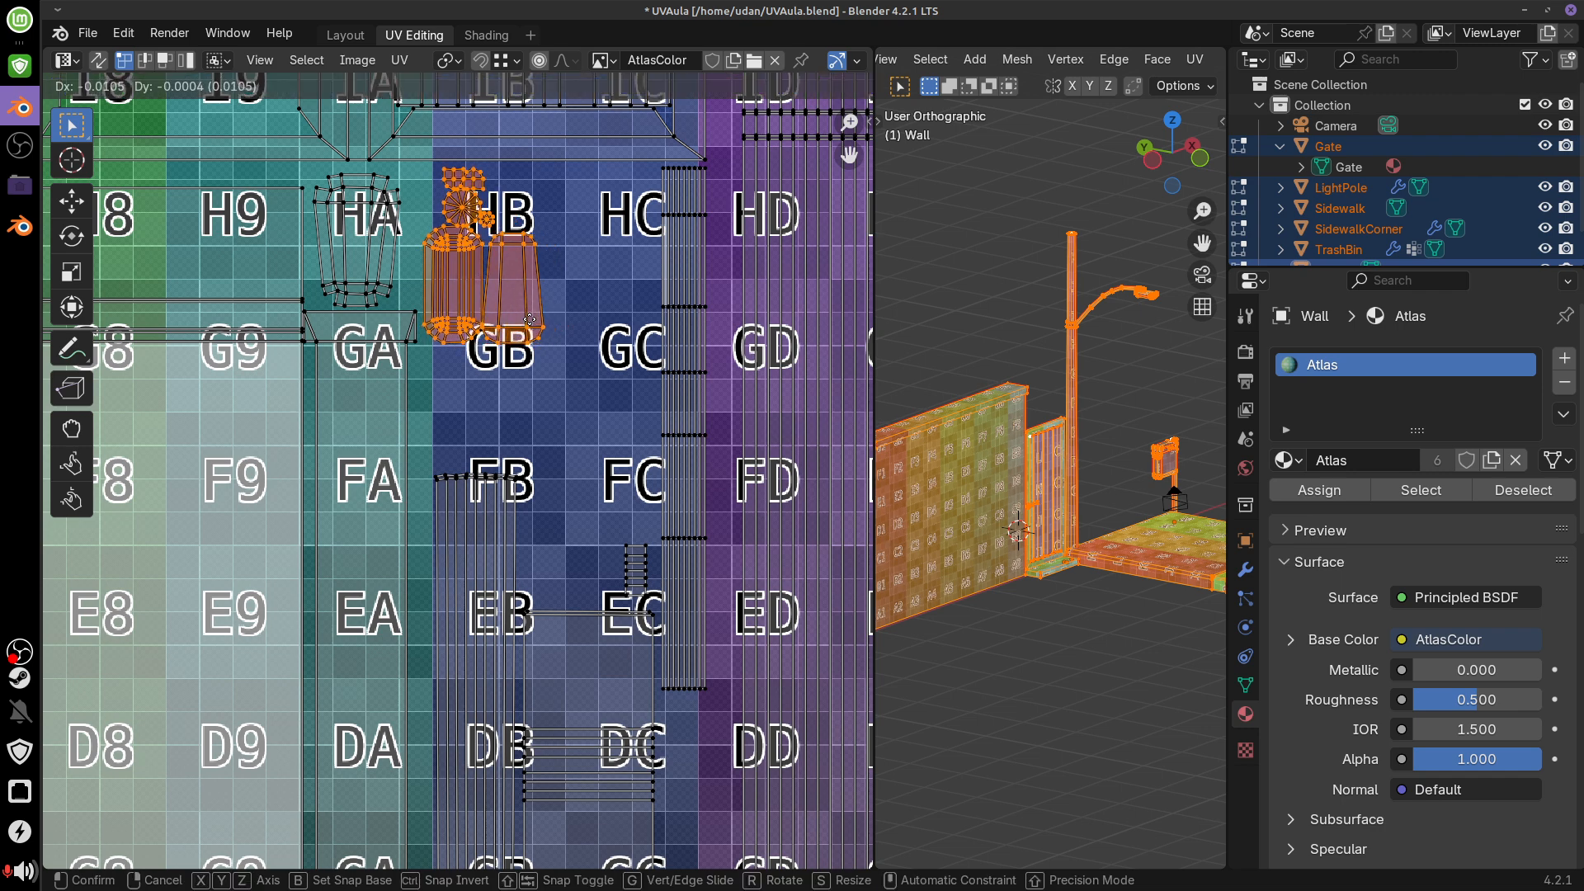
pyautogui.click(535, 297)
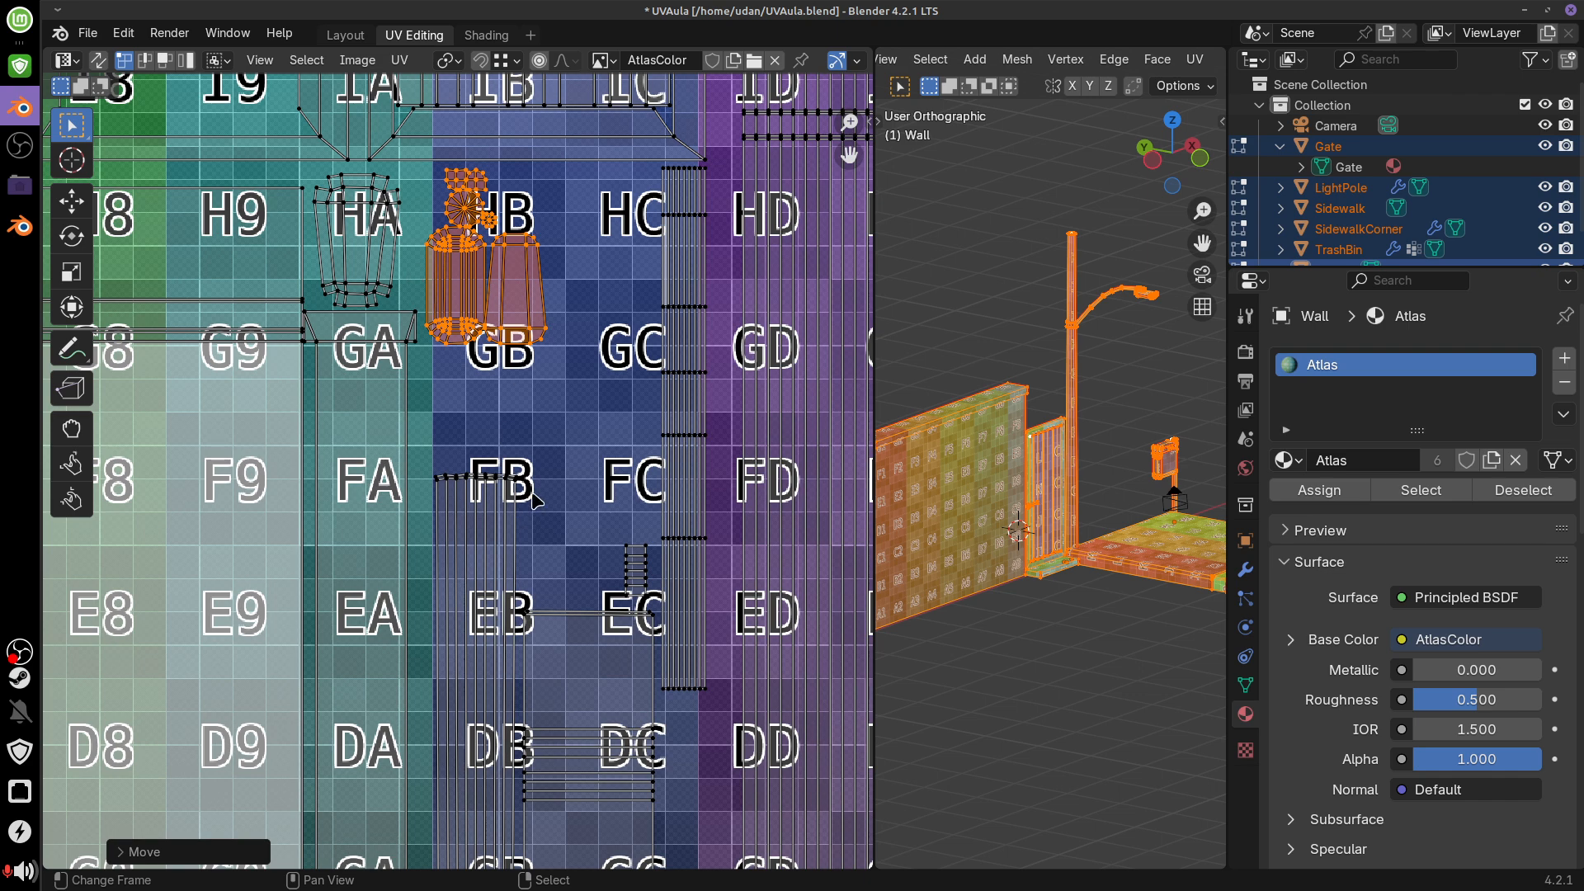
# Select the striped vertical island with the large rectangular islands and move them up and slightly left, just below the lamp part islands
pyautogui.click(509, 474)
pyautogui.hotkey('ctrl', 'l')
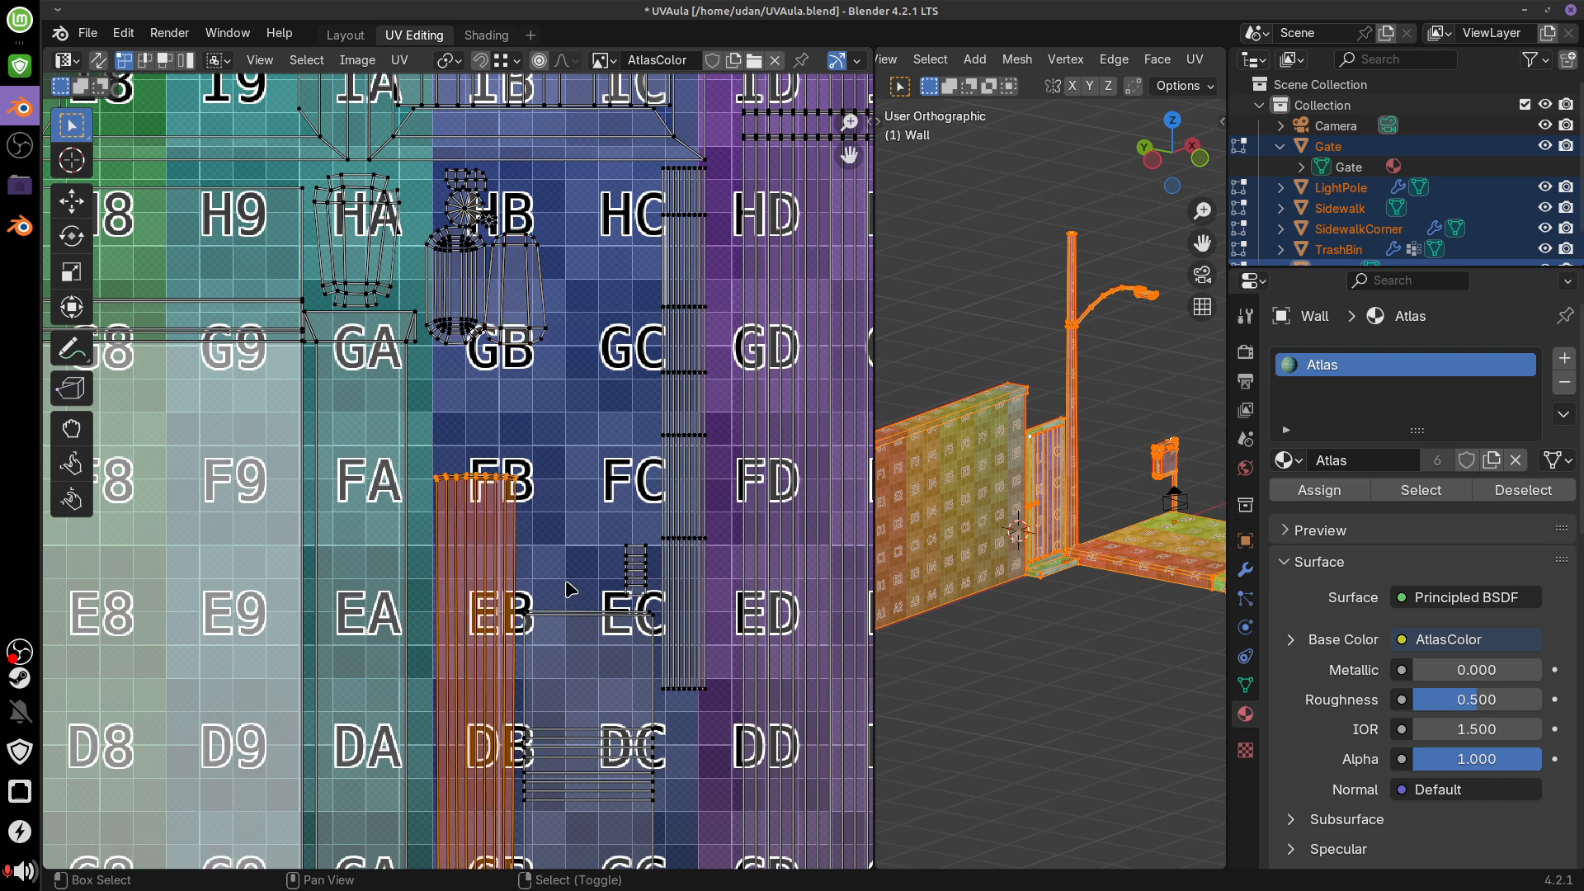
pyautogui.keyDown('shift'); pyautogui.moveTo(565, 581); pyautogui.dragTo(564, 485, button='middle'); pyautogui.keyUp('shift')
pyautogui.keyDown('shift'); pyautogui.click(528, 515); pyautogui.keyUp('shift')
pyautogui.hotkey('ctrl', 'l')
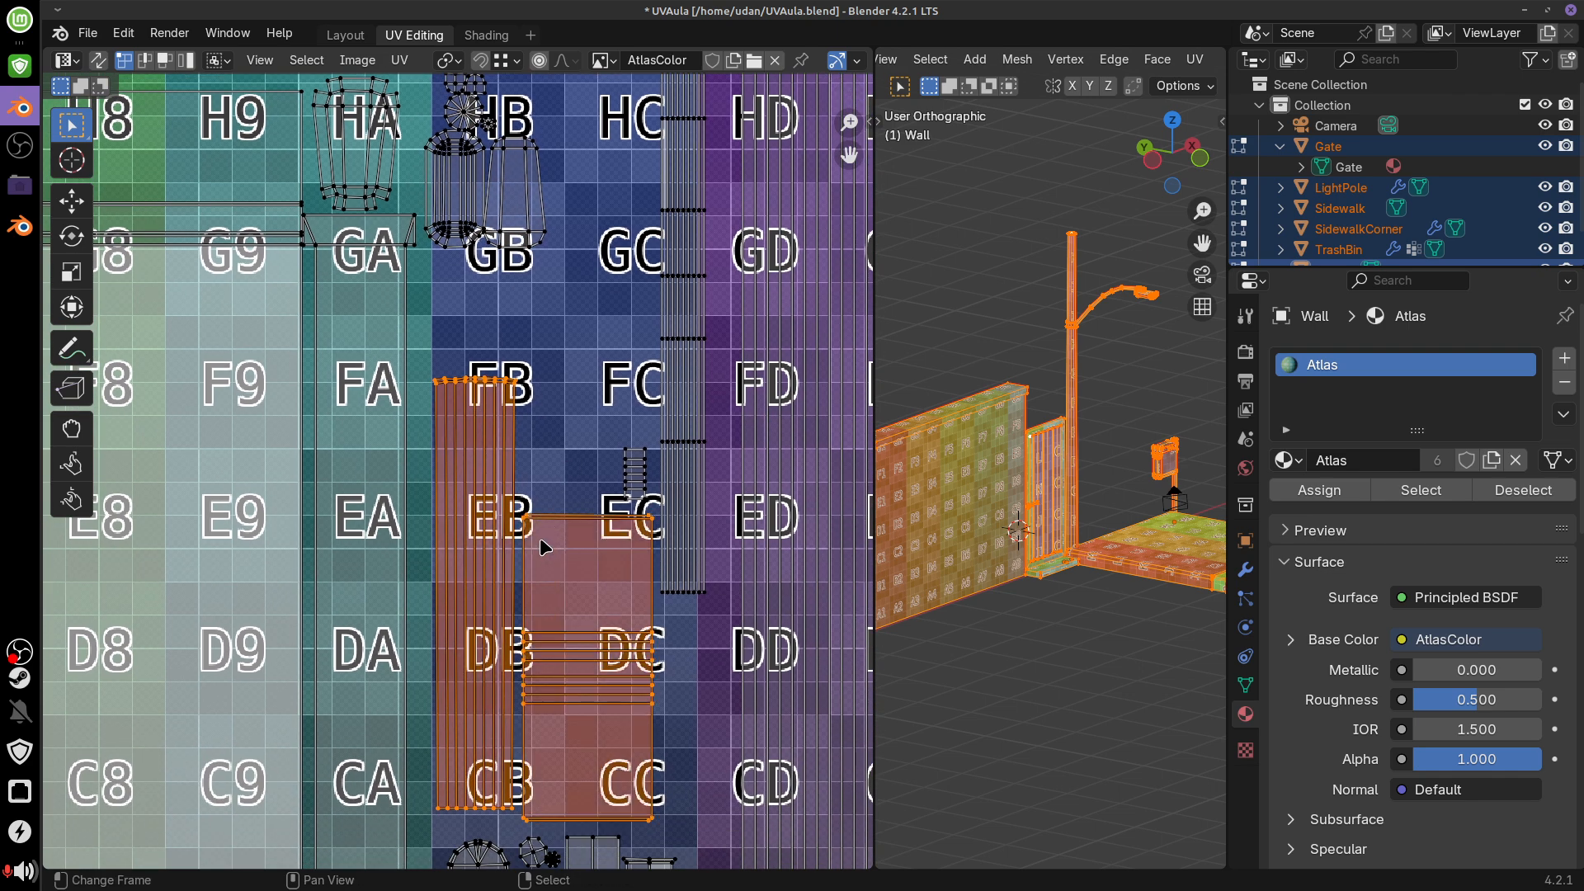
pyautogui.press('g')
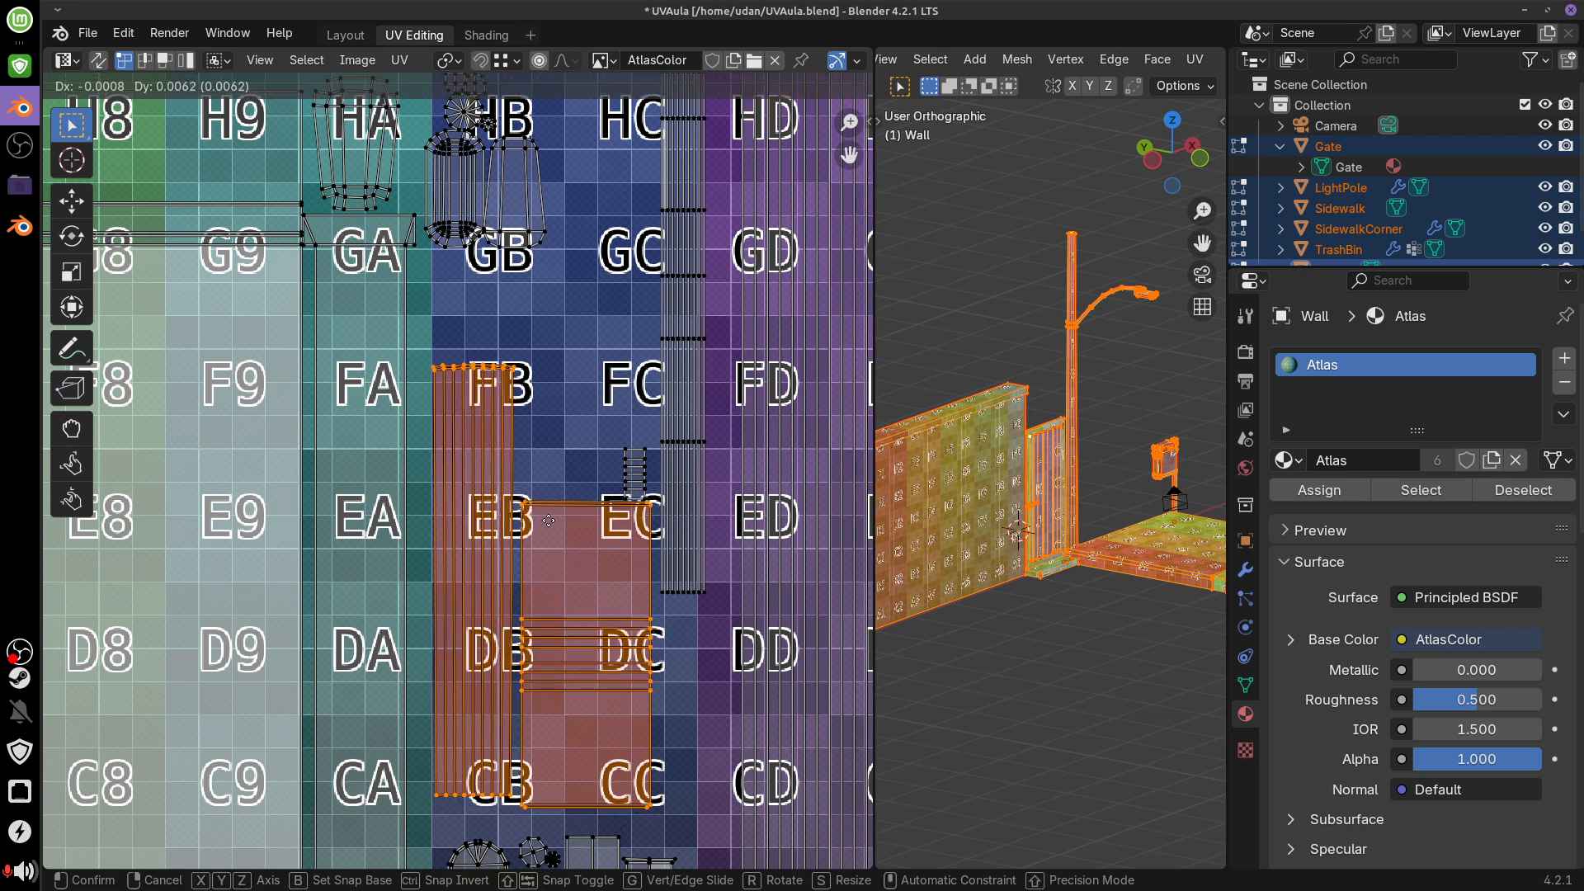
pyautogui.click(534, 452)
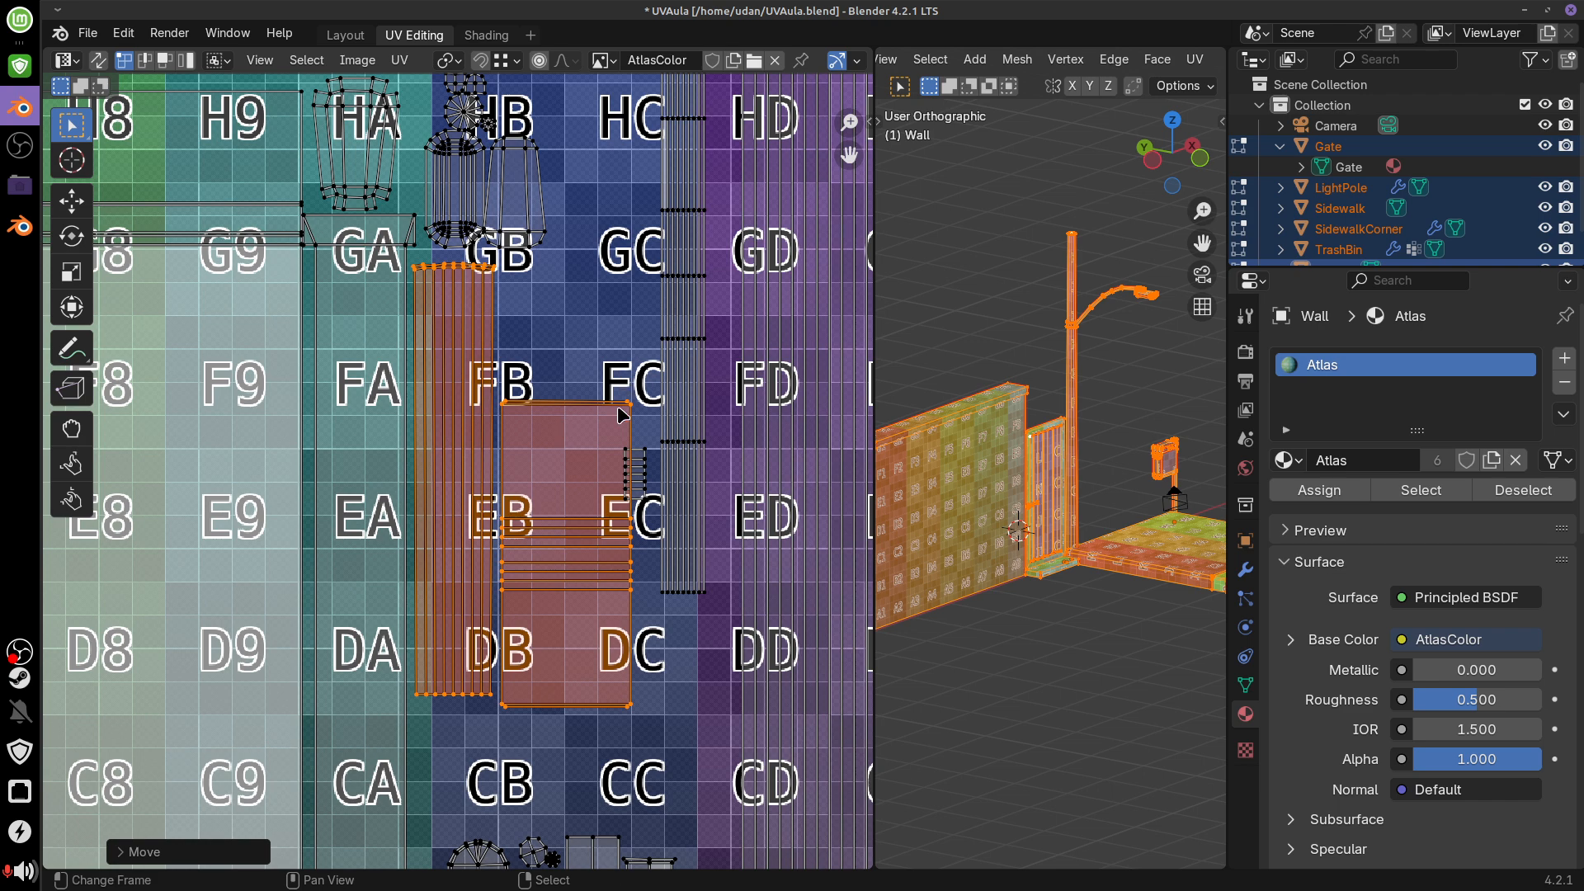
# Select all the bottom capsule, round and rectangular islands and move them about 0.015 left and 0.055 up, just below the striped vertical island
pyautogui.keyDown('shift'); pyautogui.moveTo(625, 831); pyautogui.dragTo(619, 601, button='middle'); pyautogui.keyUp('shift')
pyautogui.click(584, 589)
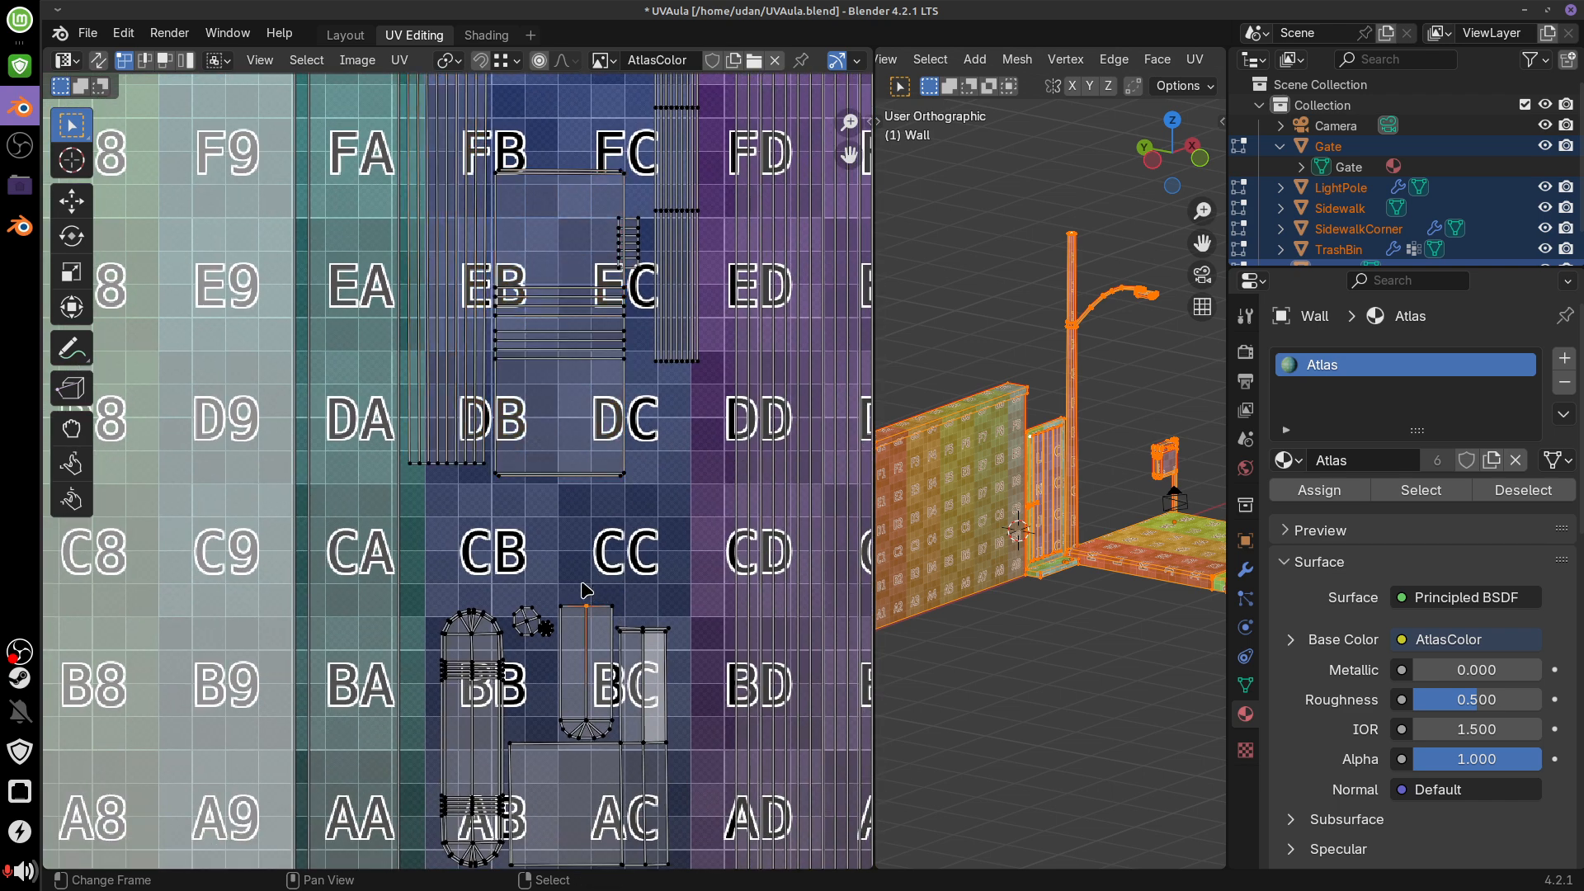
pyautogui.press('b')
pyautogui.moveTo(437, 551); pyautogui.dragTo(659, 836)
pyautogui.keyDown('shift'); pyautogui.moveTo(670, 766); pyautogui.dragTo(661, 647, button='middle'); pyautogui.keyUp('shift')
pyautogui.hotkey('ctrl', 'l')
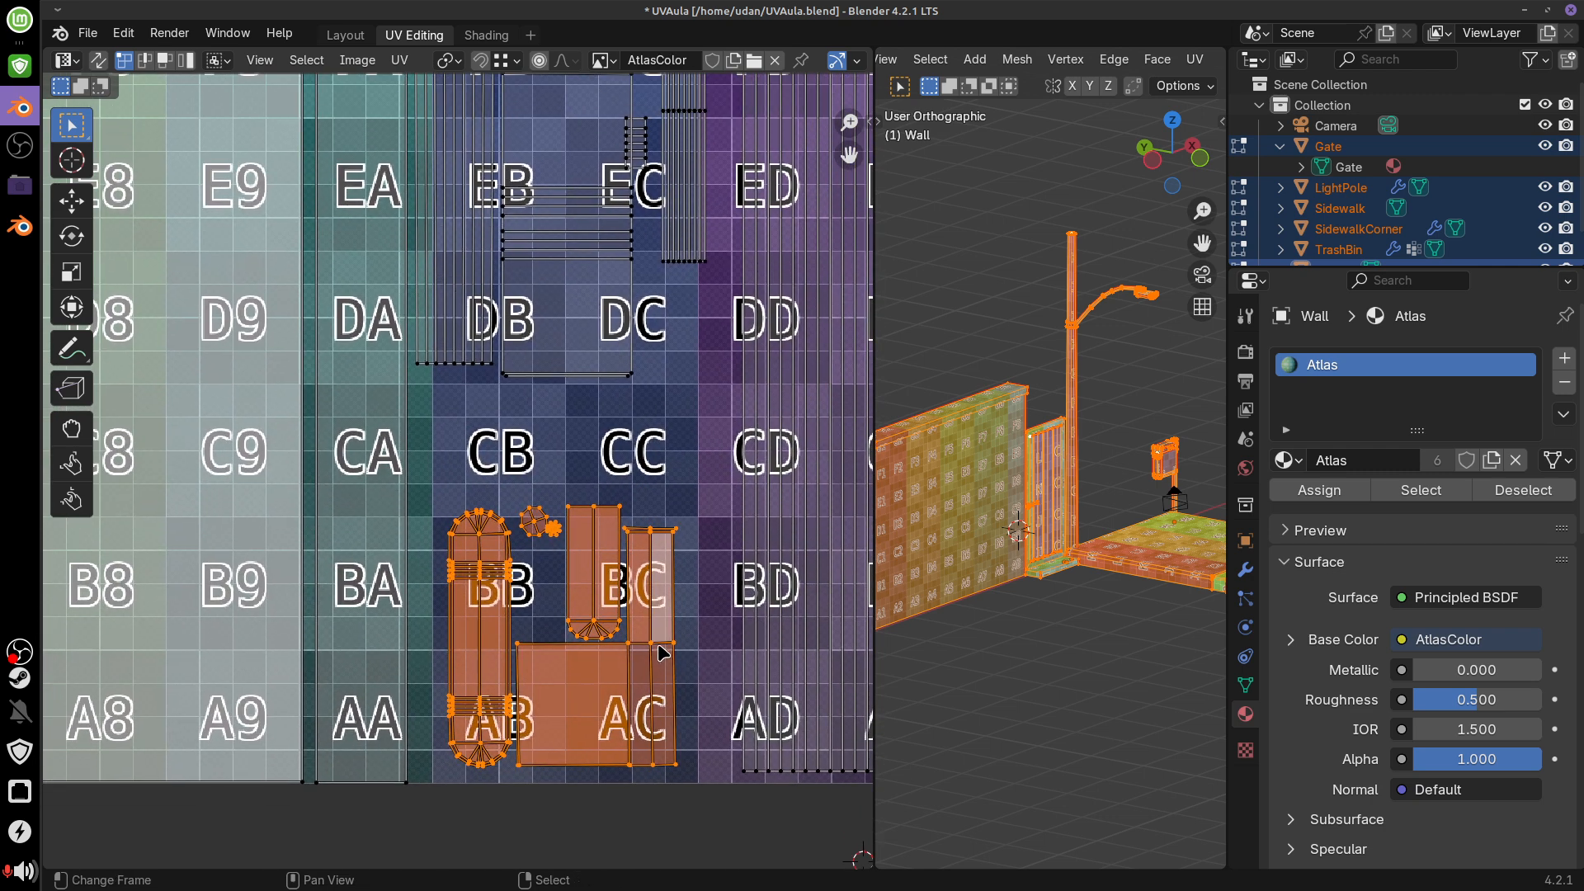
pyautogui.press('g')
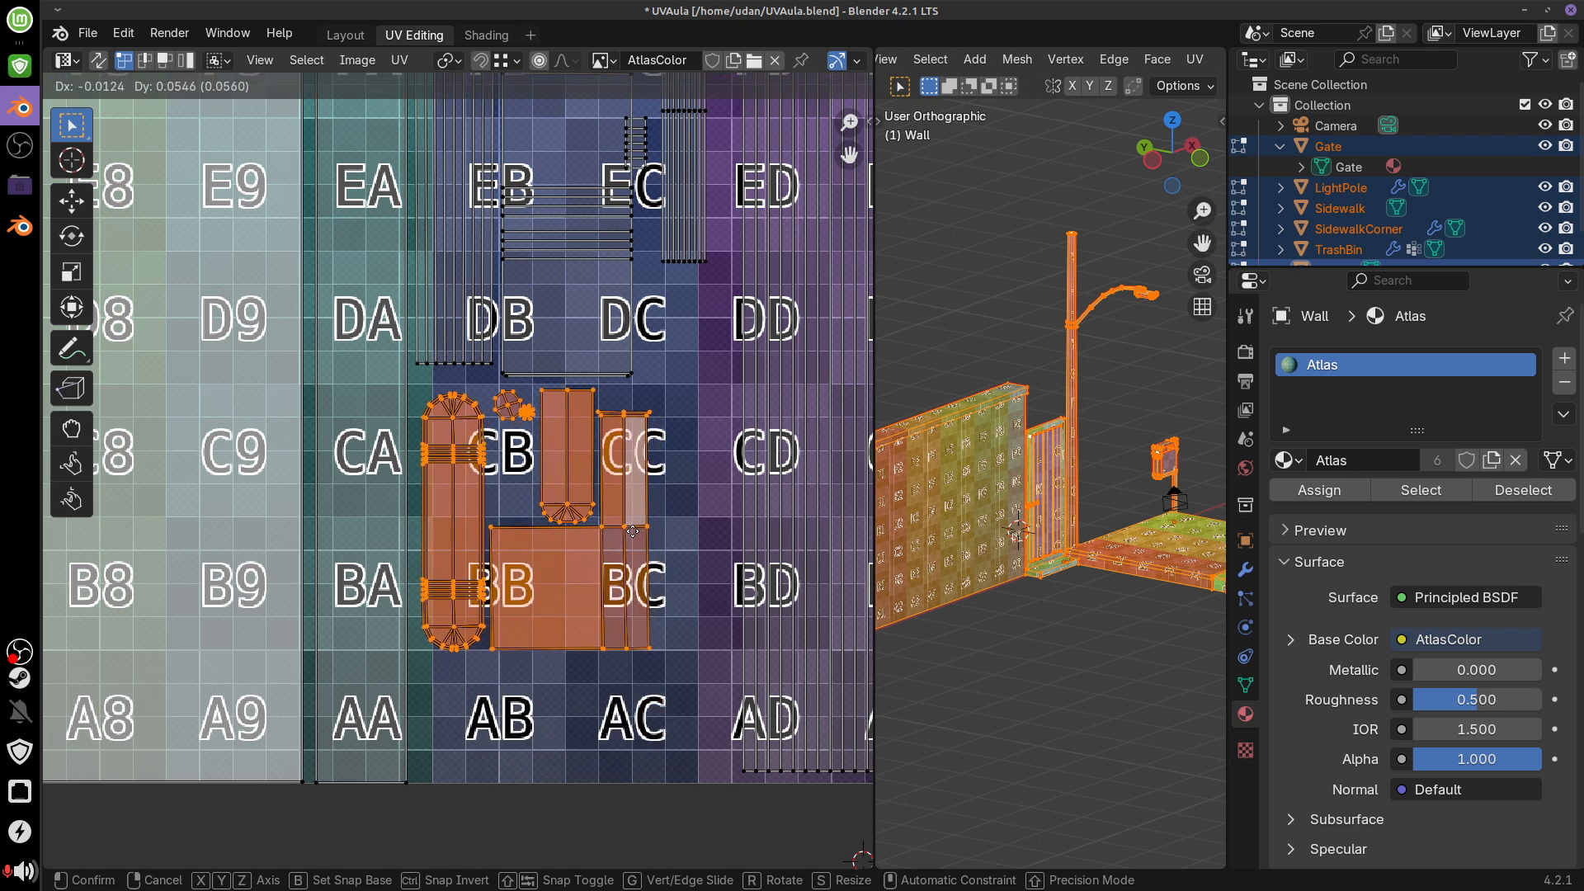
pyautogui.click(631, 539)
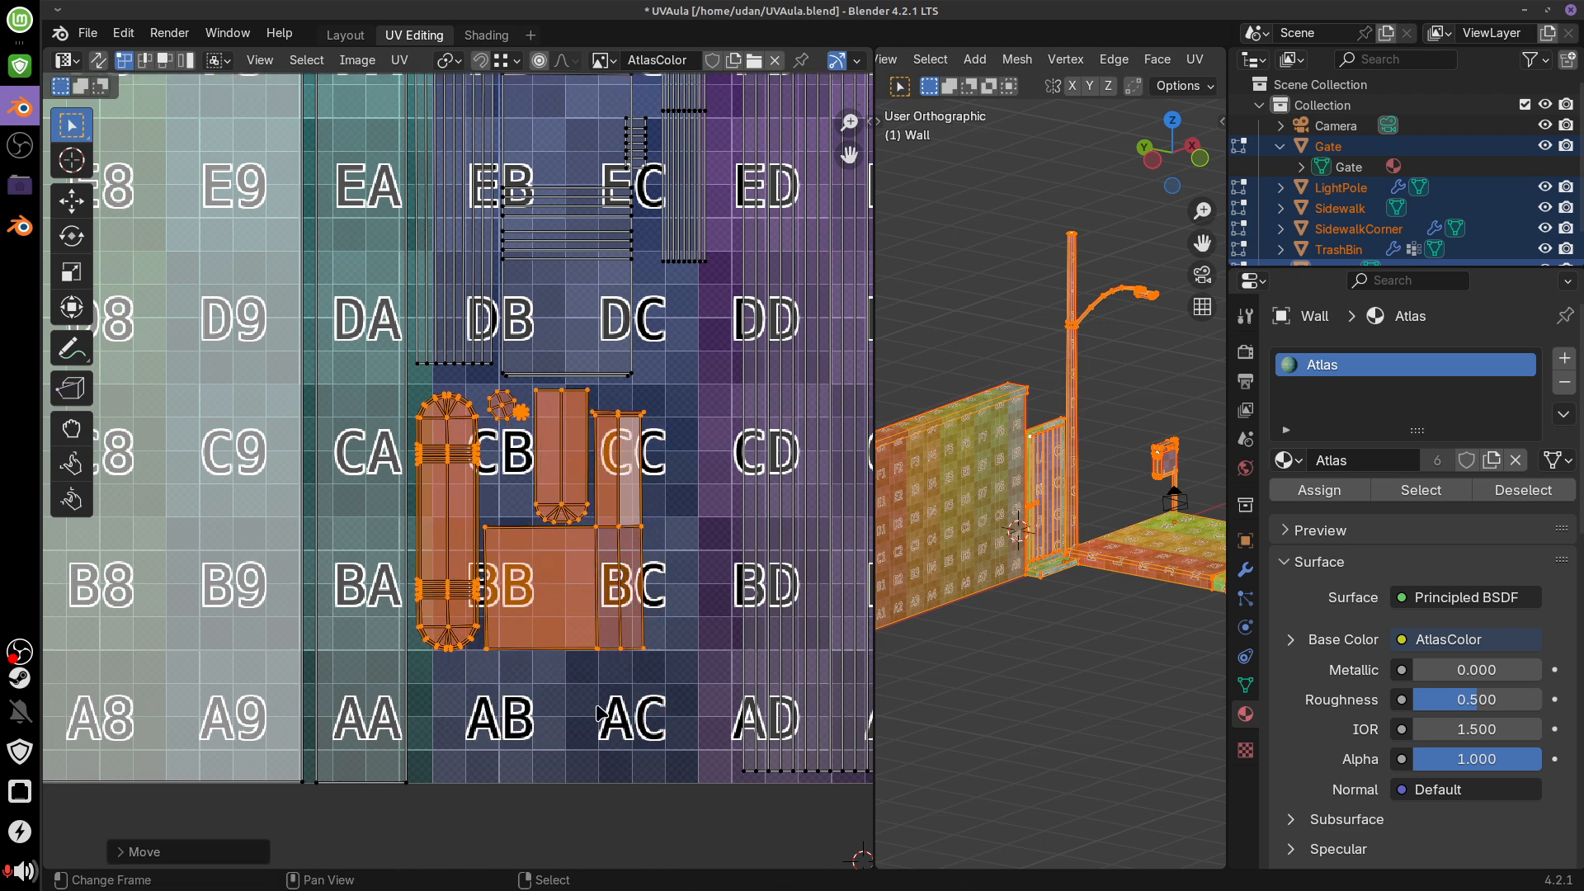
pyautogui.keyDown('shift'); pyautogui.scroll(8, 652, 651); pyautogui.keyUp('shift')
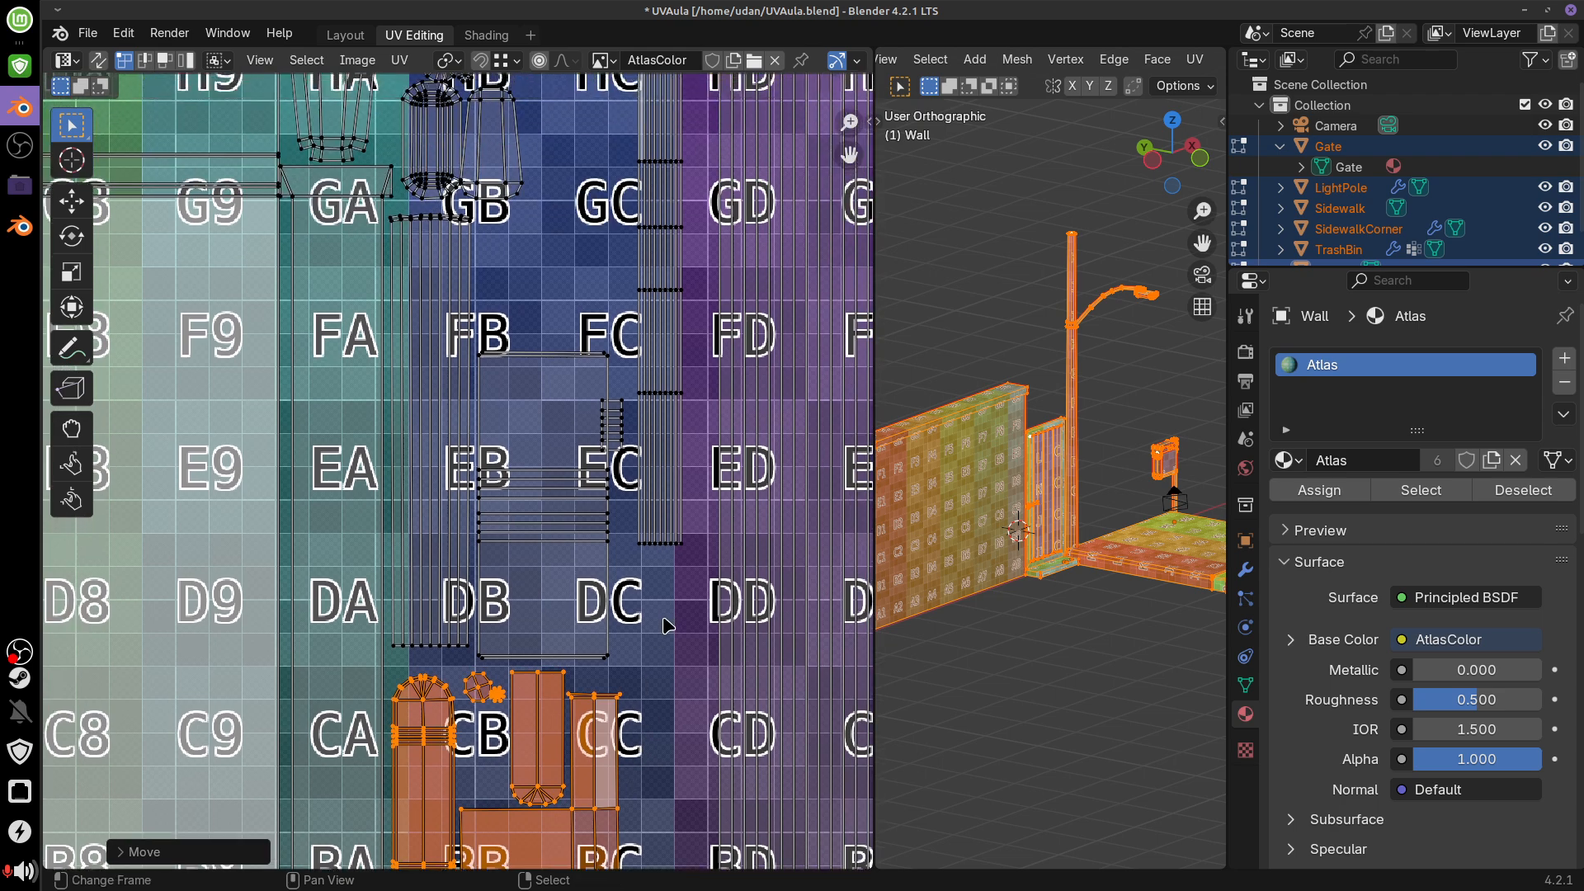
pyautogui.scroll(-5, 662, 635)
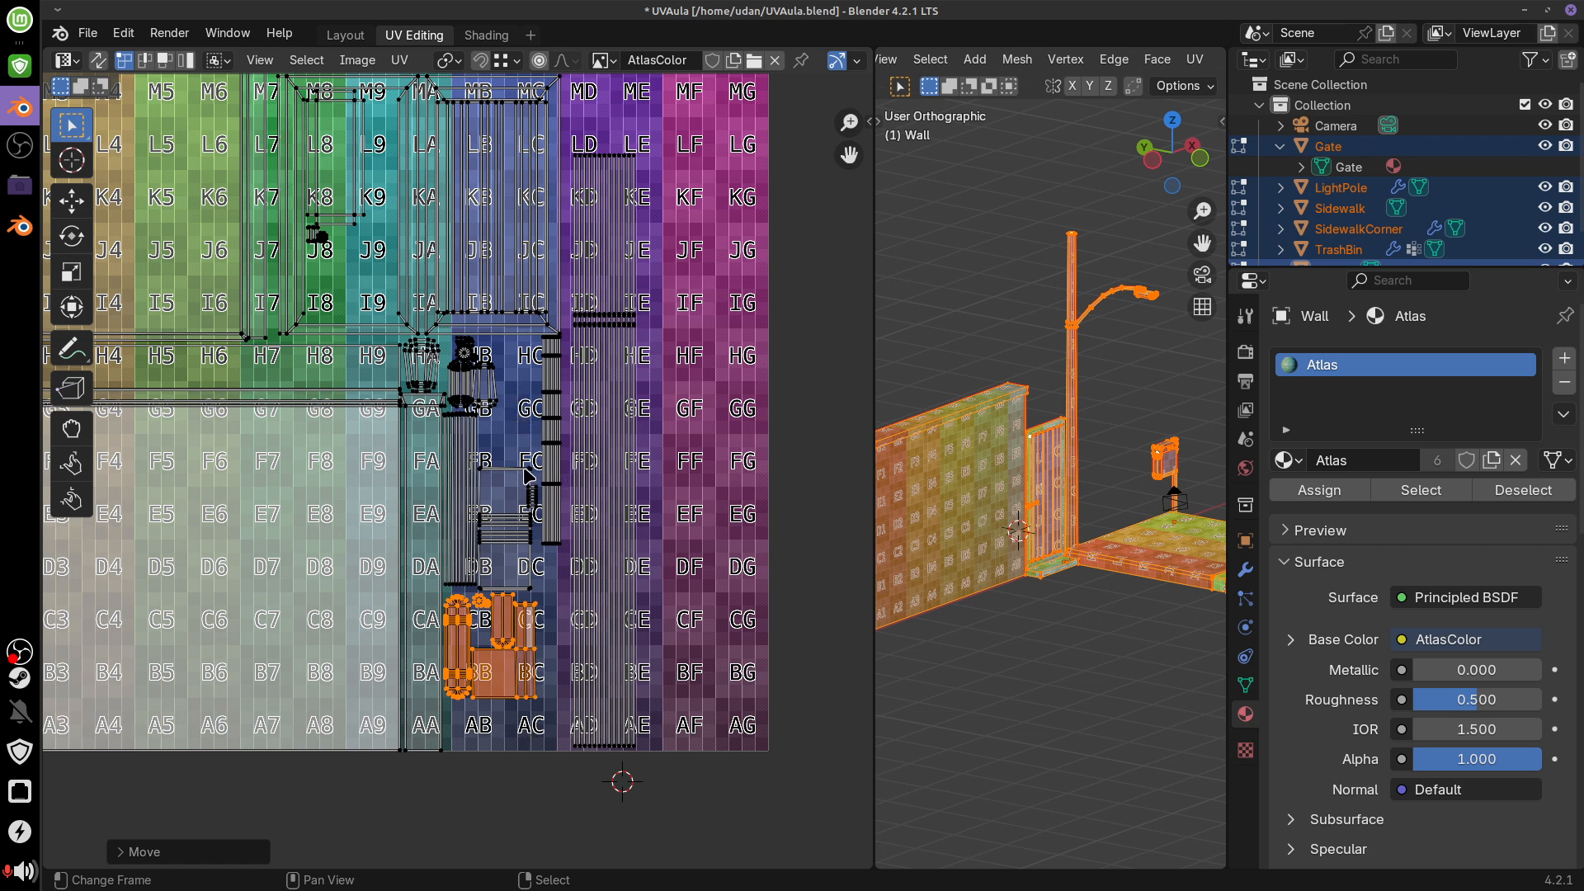
pyautogui.hotkey('alt', 'a')
pyautogui.press('l')
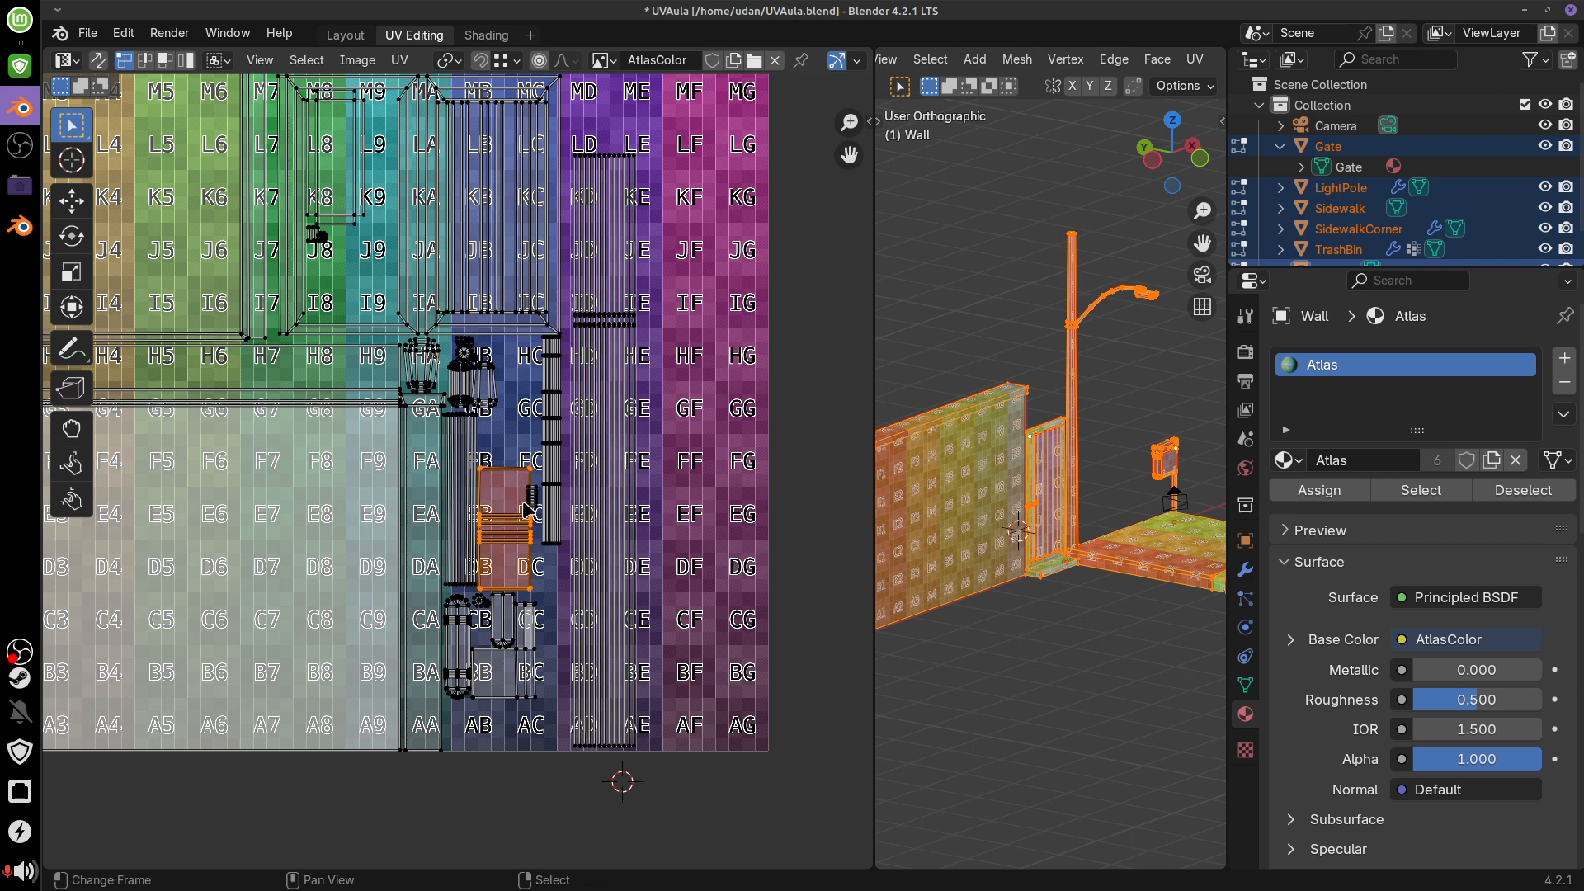
pyautogui.press('g')
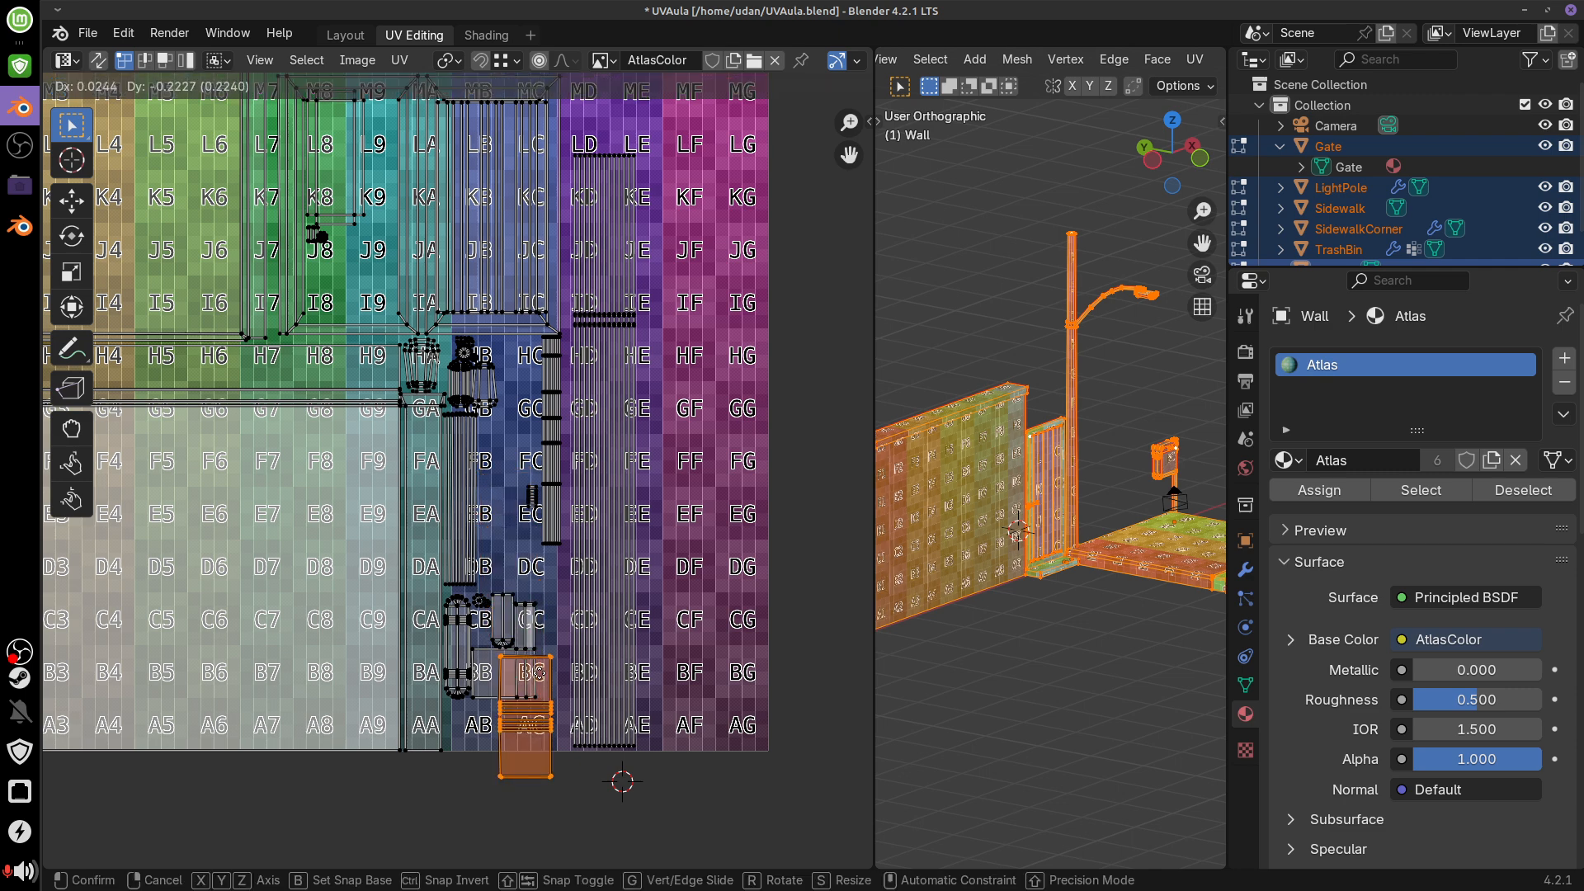
pyautogui.click(544, 495)
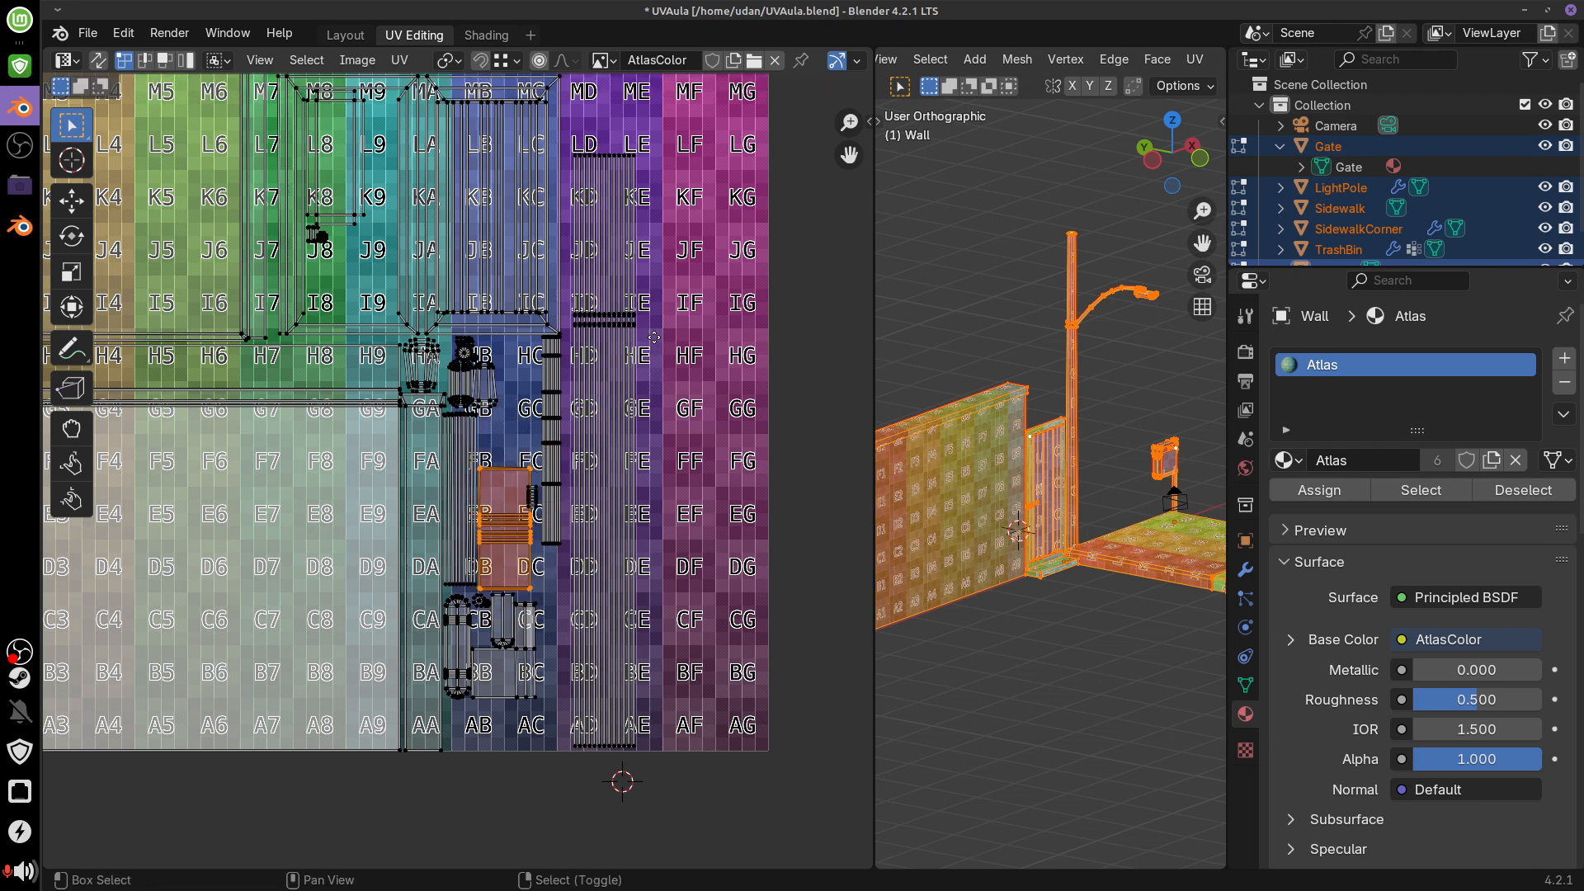
# Select the small ladder-like island and move it about 0.055 left and 0.08 up, just beneath the lamp part islands
pyautogui.moveTo(651, 291); pyautogui.dragTo(675, 498, button='middle')
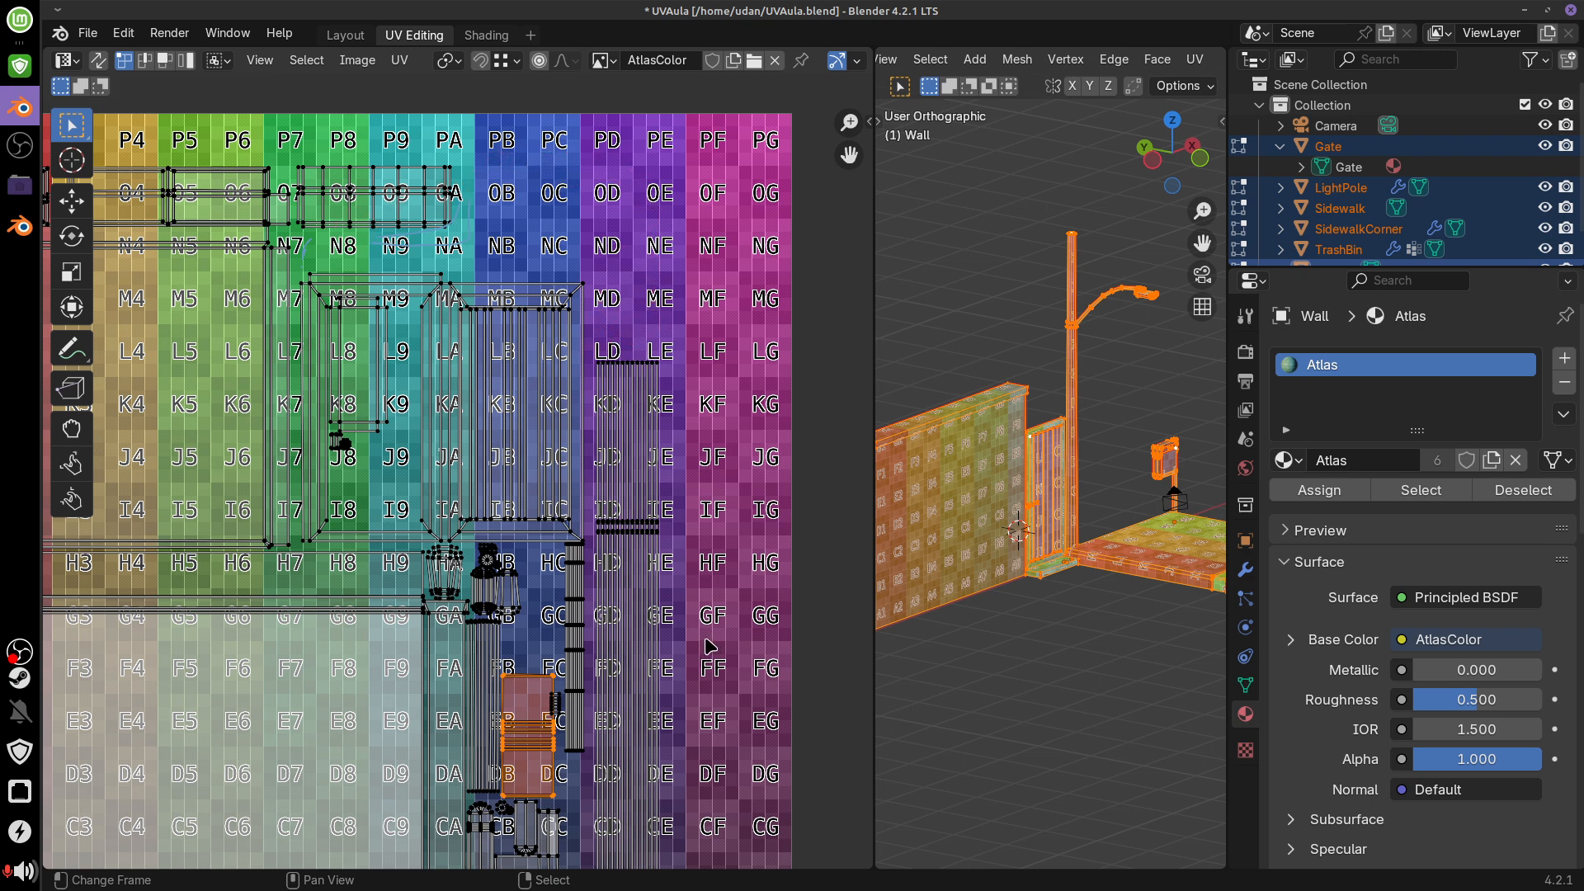
pyautogui.keyDown('shift'); pyautogui.scroll(-5, 709, 646); pyautogui.keyUp('shift')
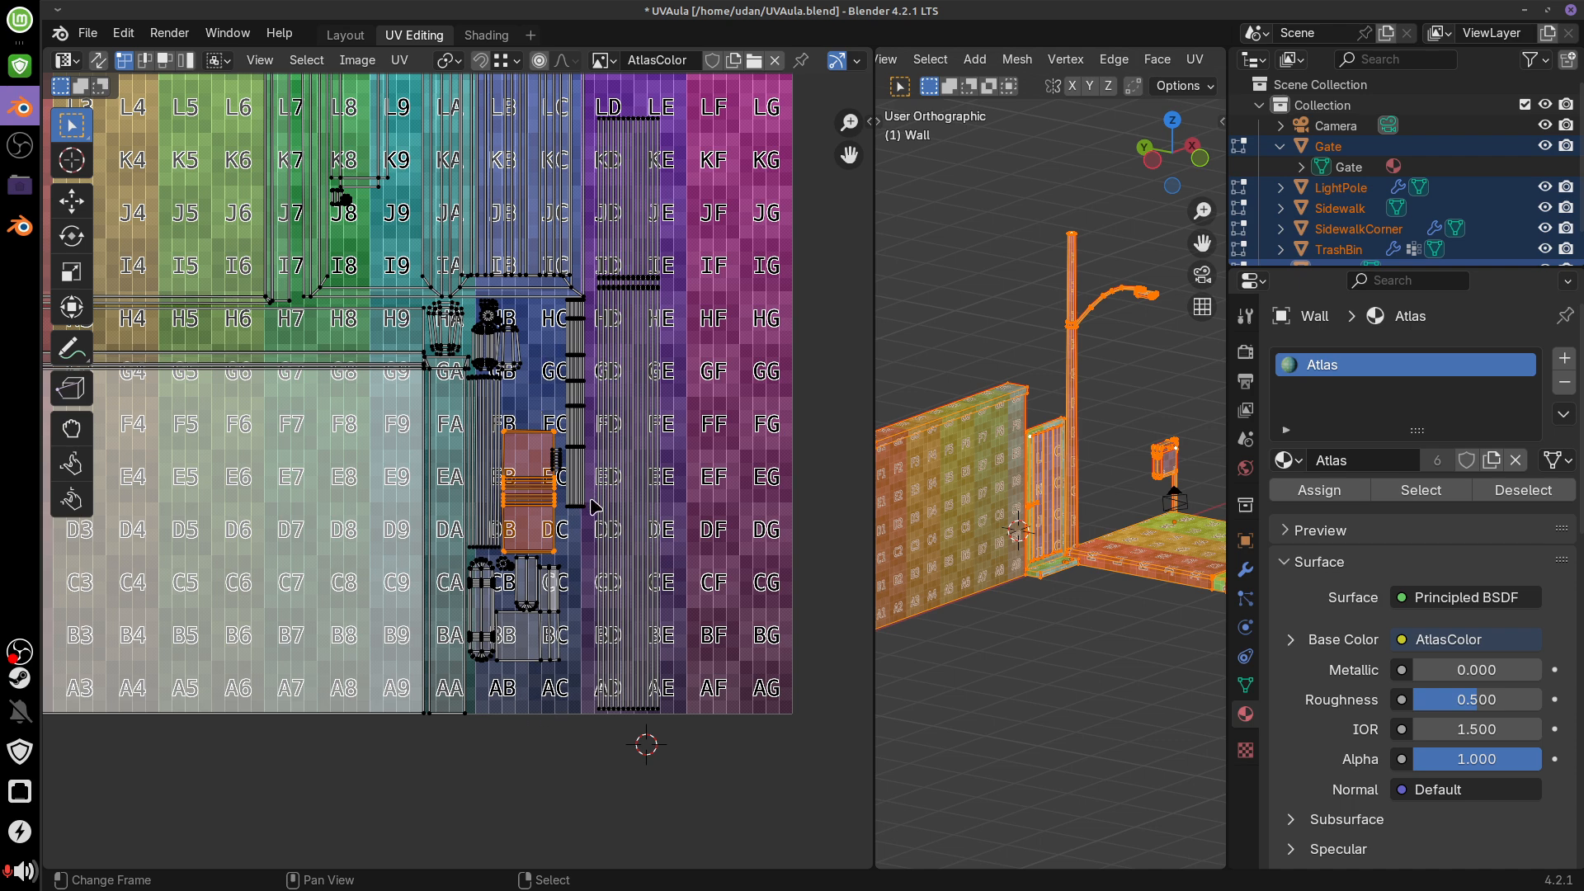
pyautogui.scroll(3, 590, 513)
pyautogui.click(675, 449)
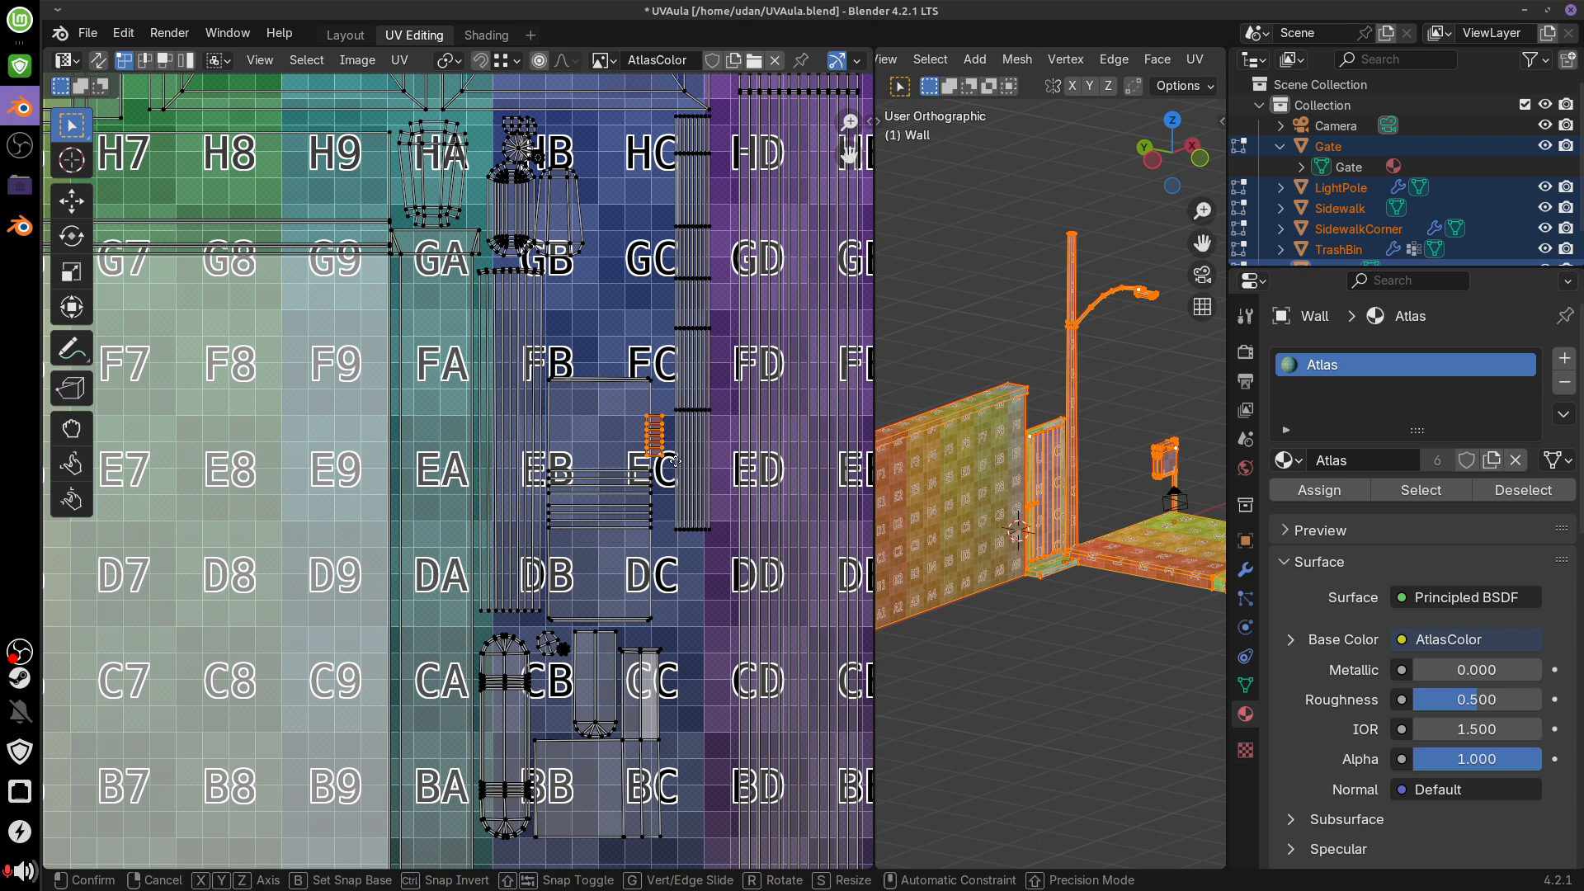
pyautogui.press('g')
pyautogui.click(583, 320)
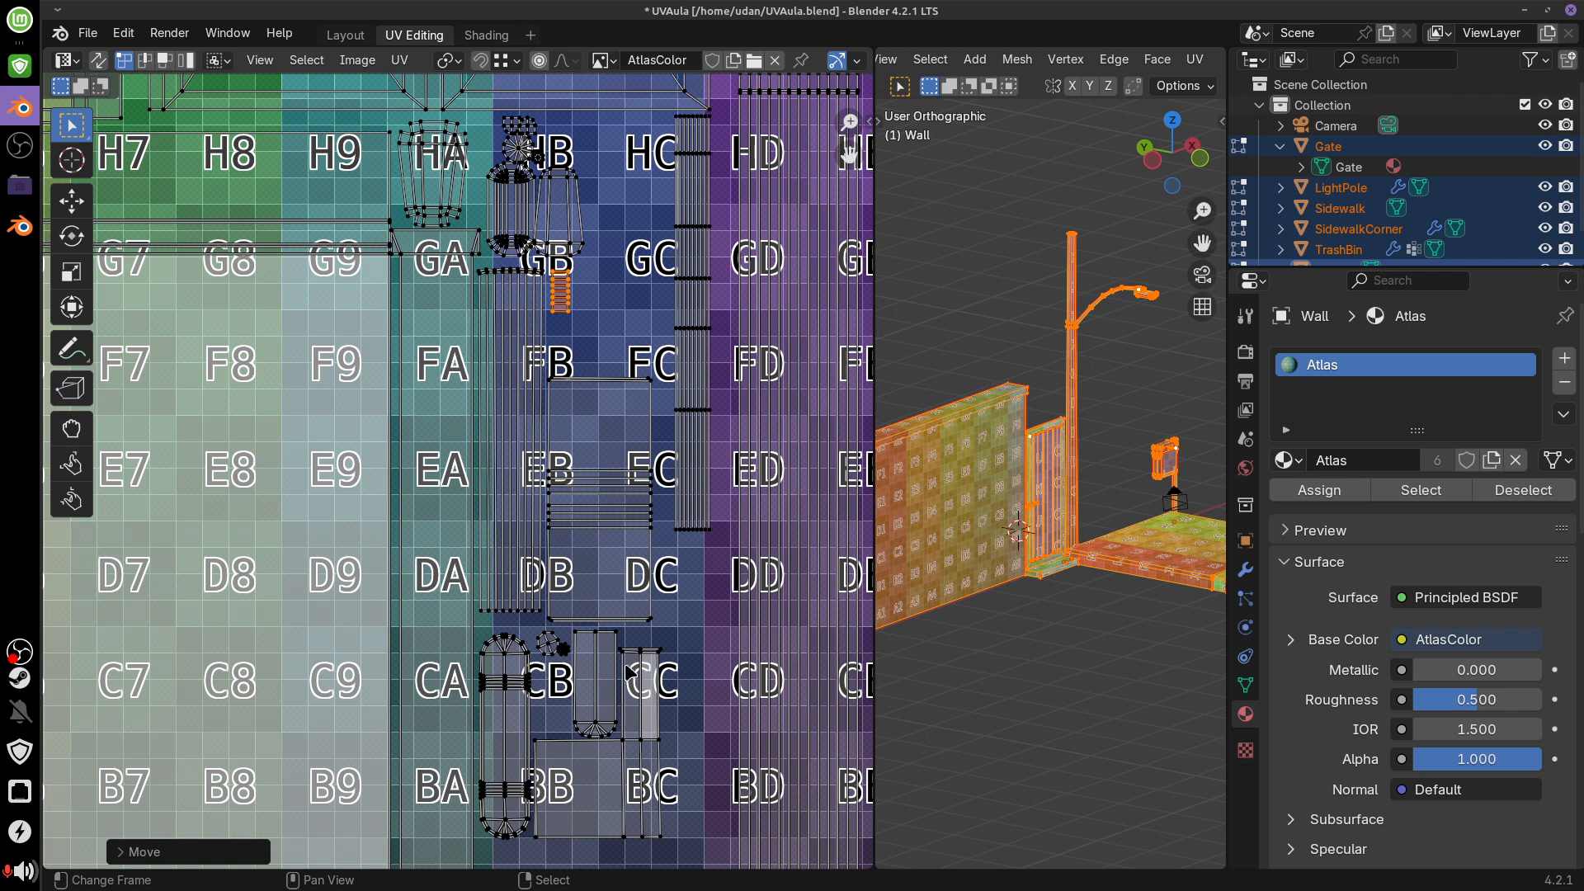
# Try moving the narrow rectangular island about 0.02 left and 0.315 up, beside the lamp part islands, and undo the move
pyautogui.click(622, 654)
pyautogui.click(623, 670)
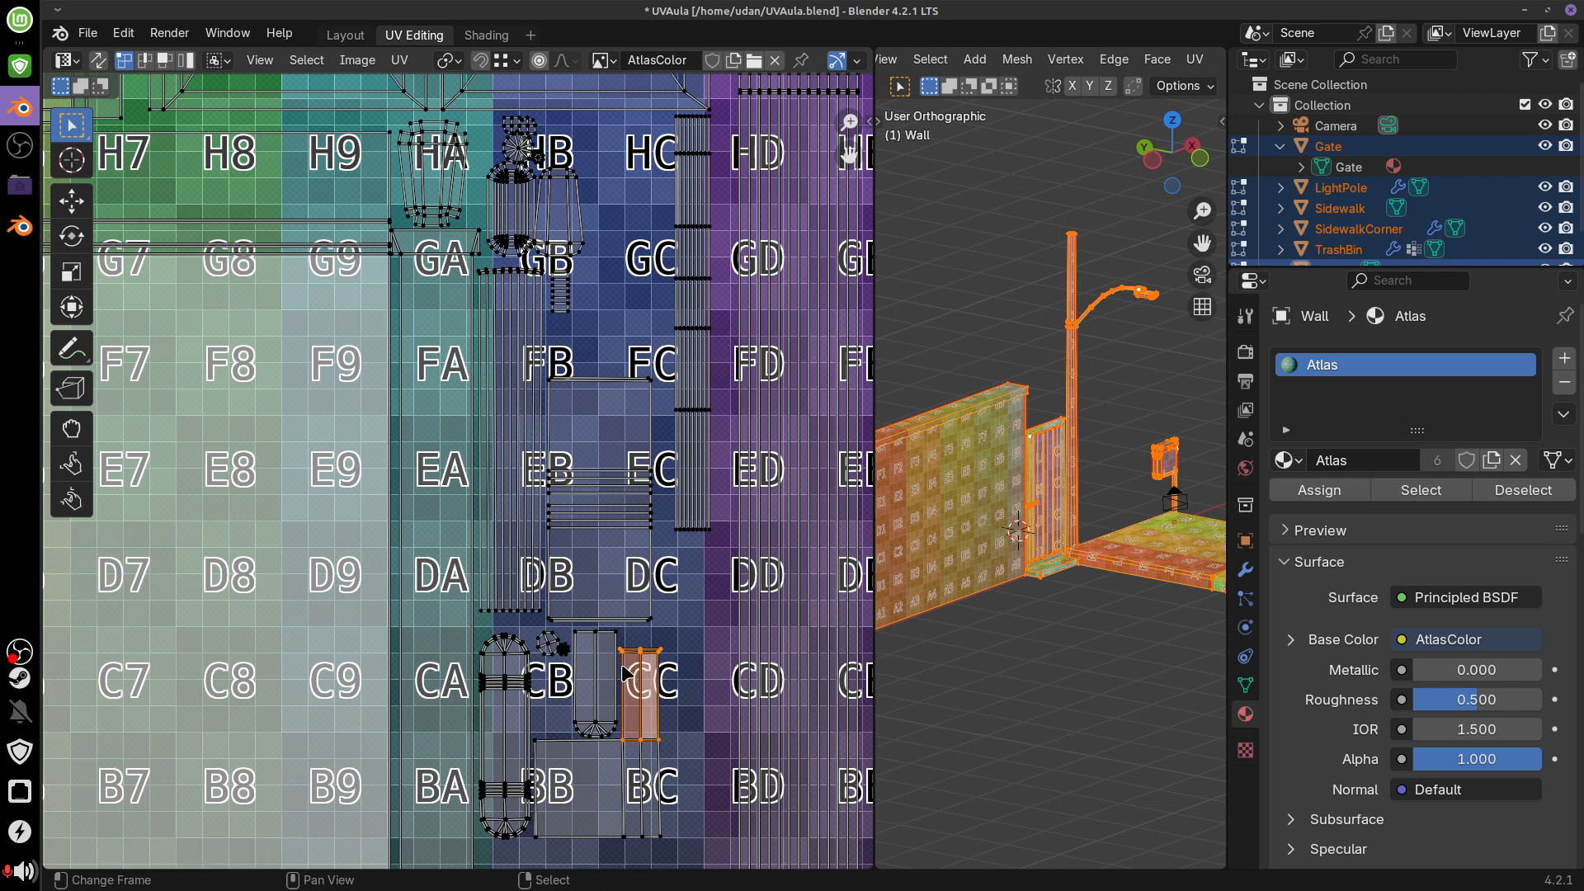
pyautogui.press('g')
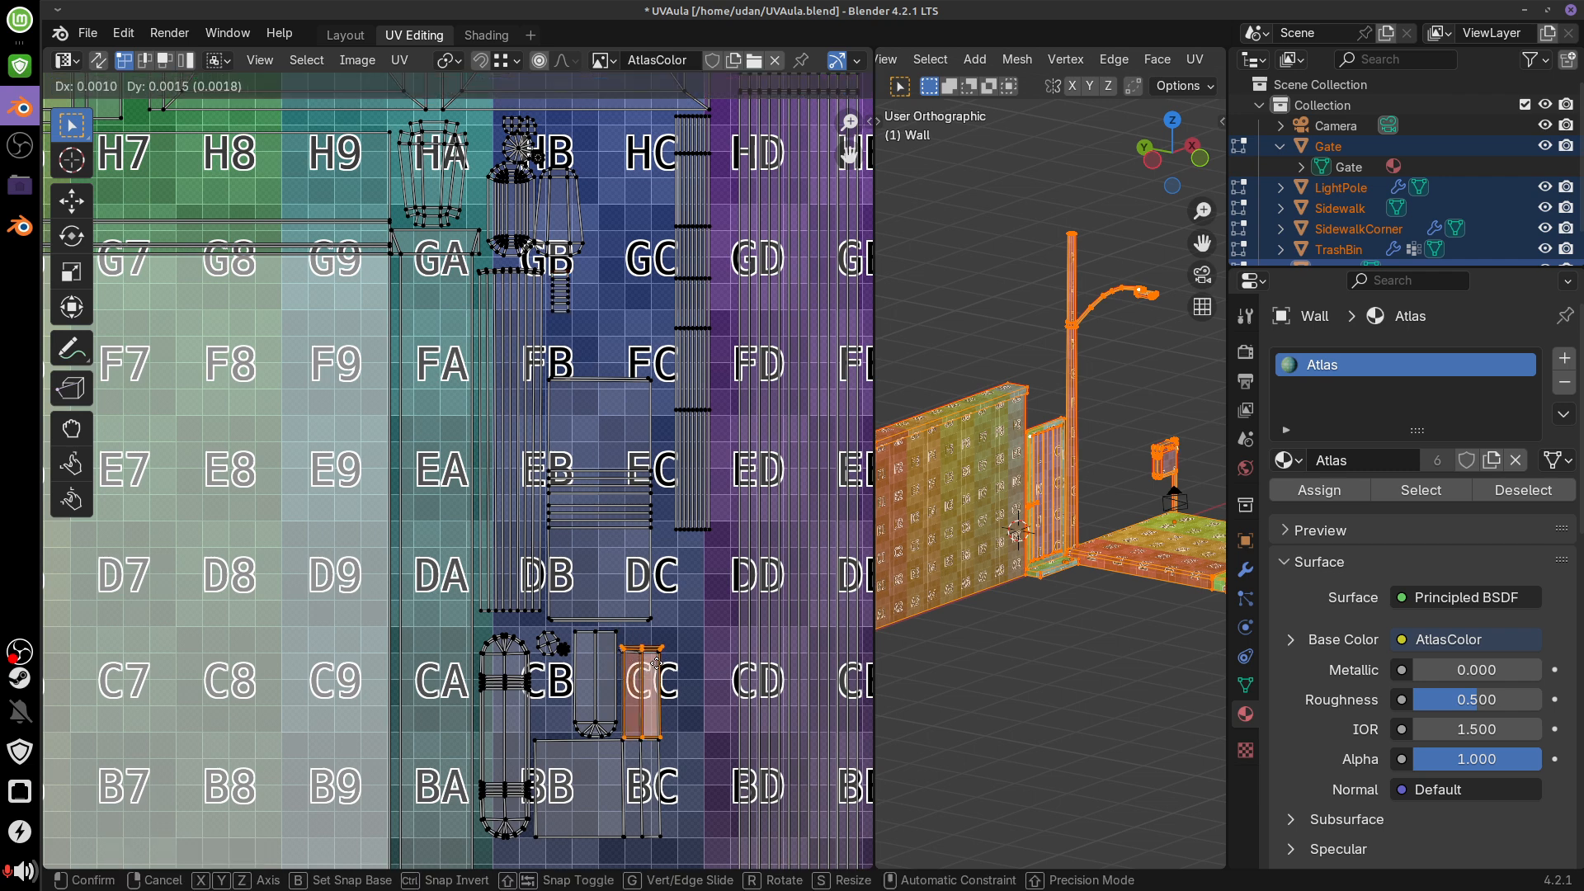
pyautogui.click(632, 274)
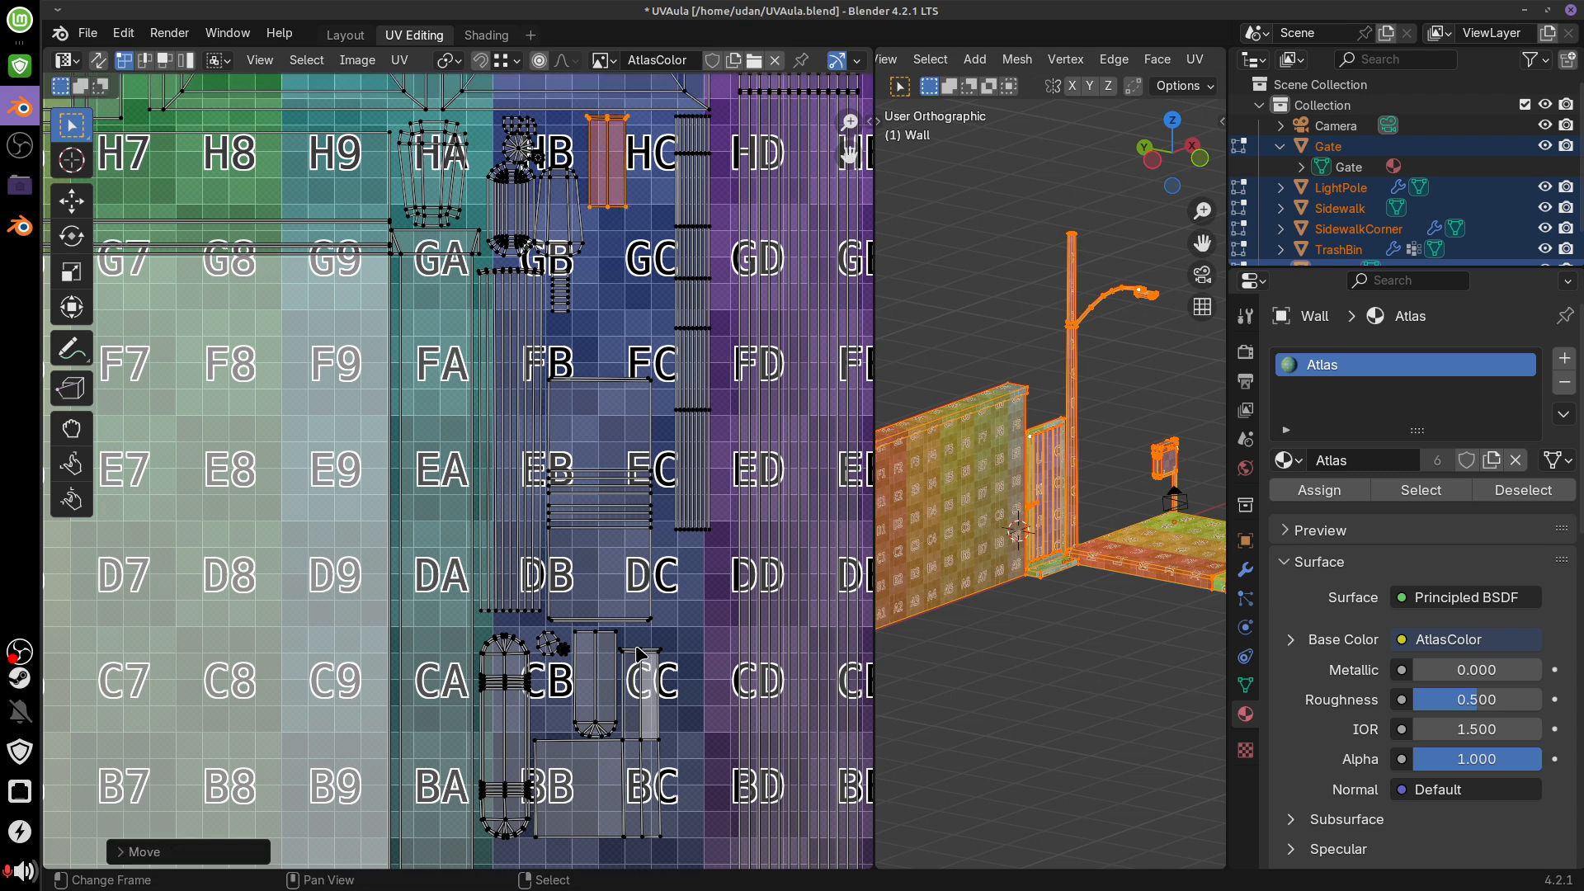
pyautogui.hotkey('ctrl', 'z')
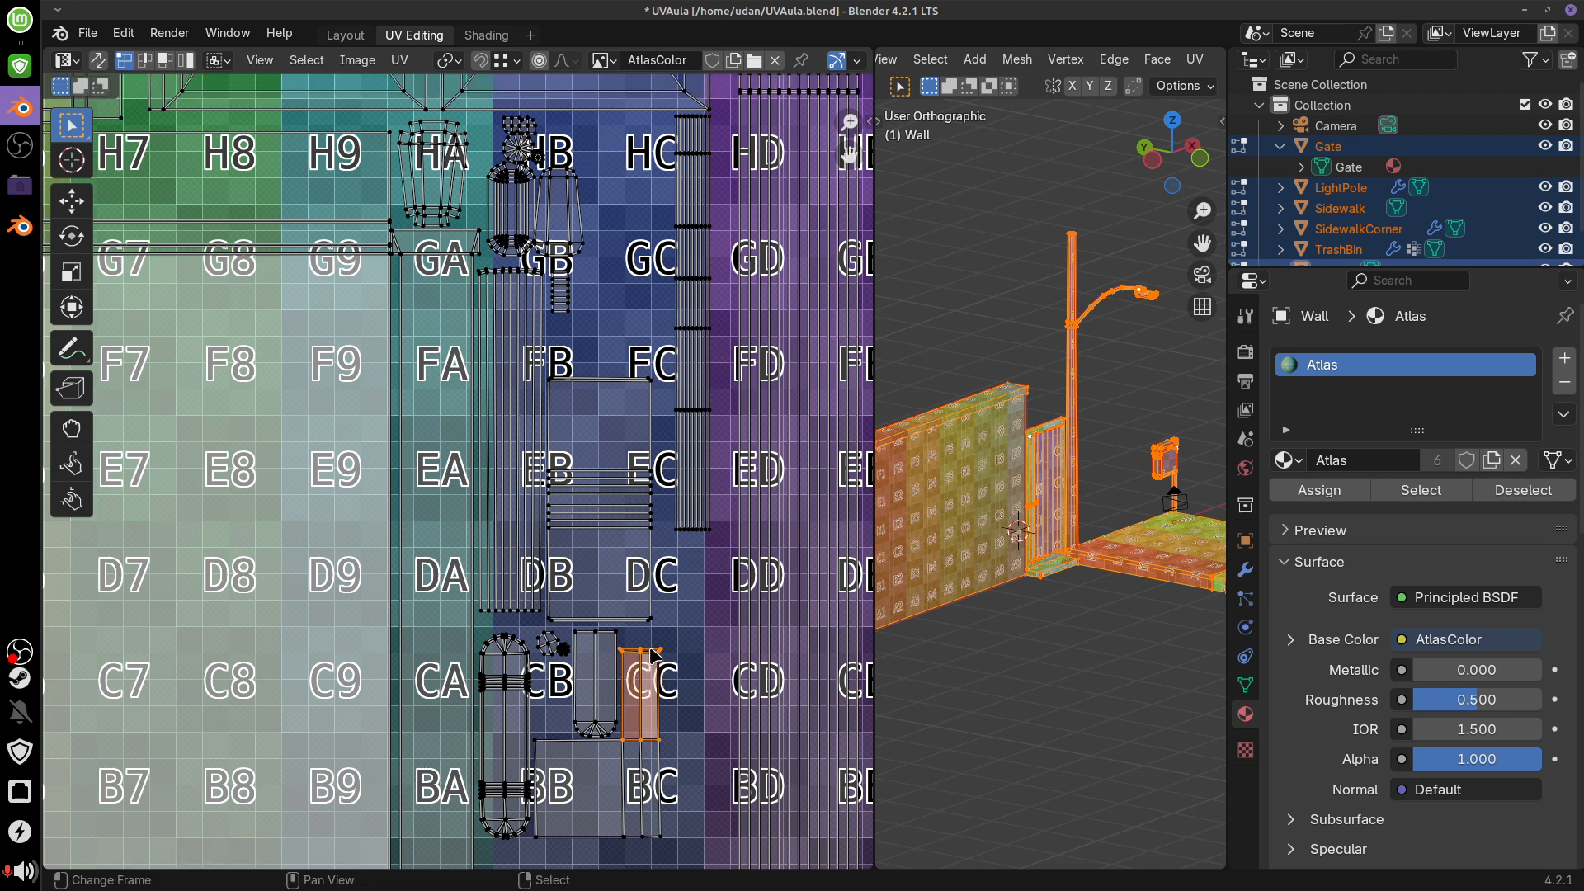
# Select the stacked narrow rectangles with their attached square island and move them about 0.275 up, beside the segmented vertical strip
pyautogui.moveTo(638, 629); pyautogui.dragTo(678, 688)
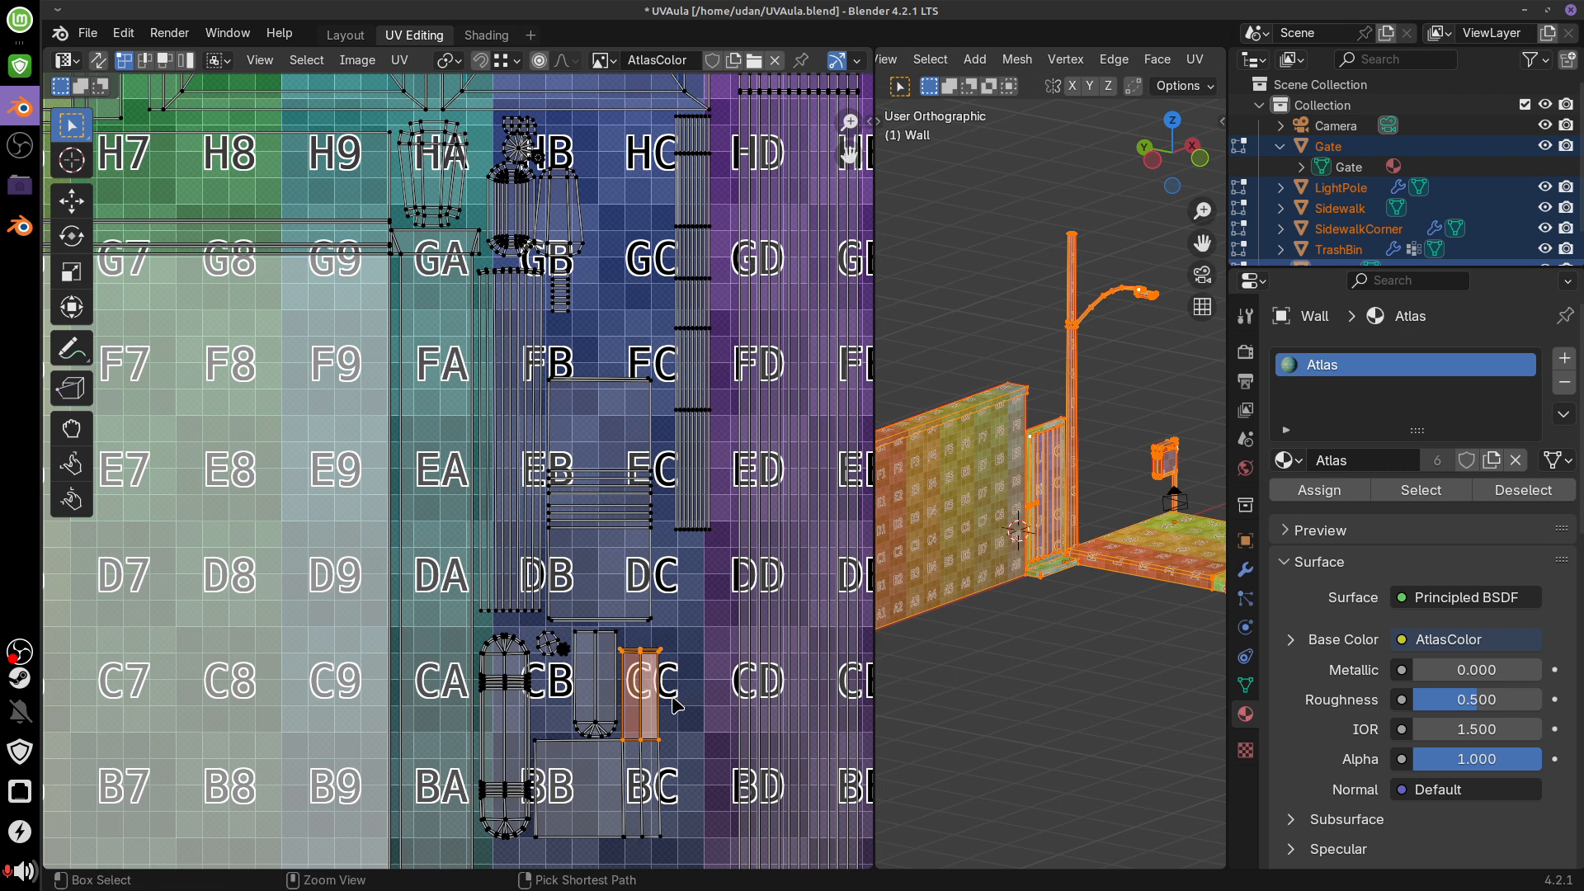
pyautogui.hotkey('ctrl', 'l')
pyautogui.press('g')
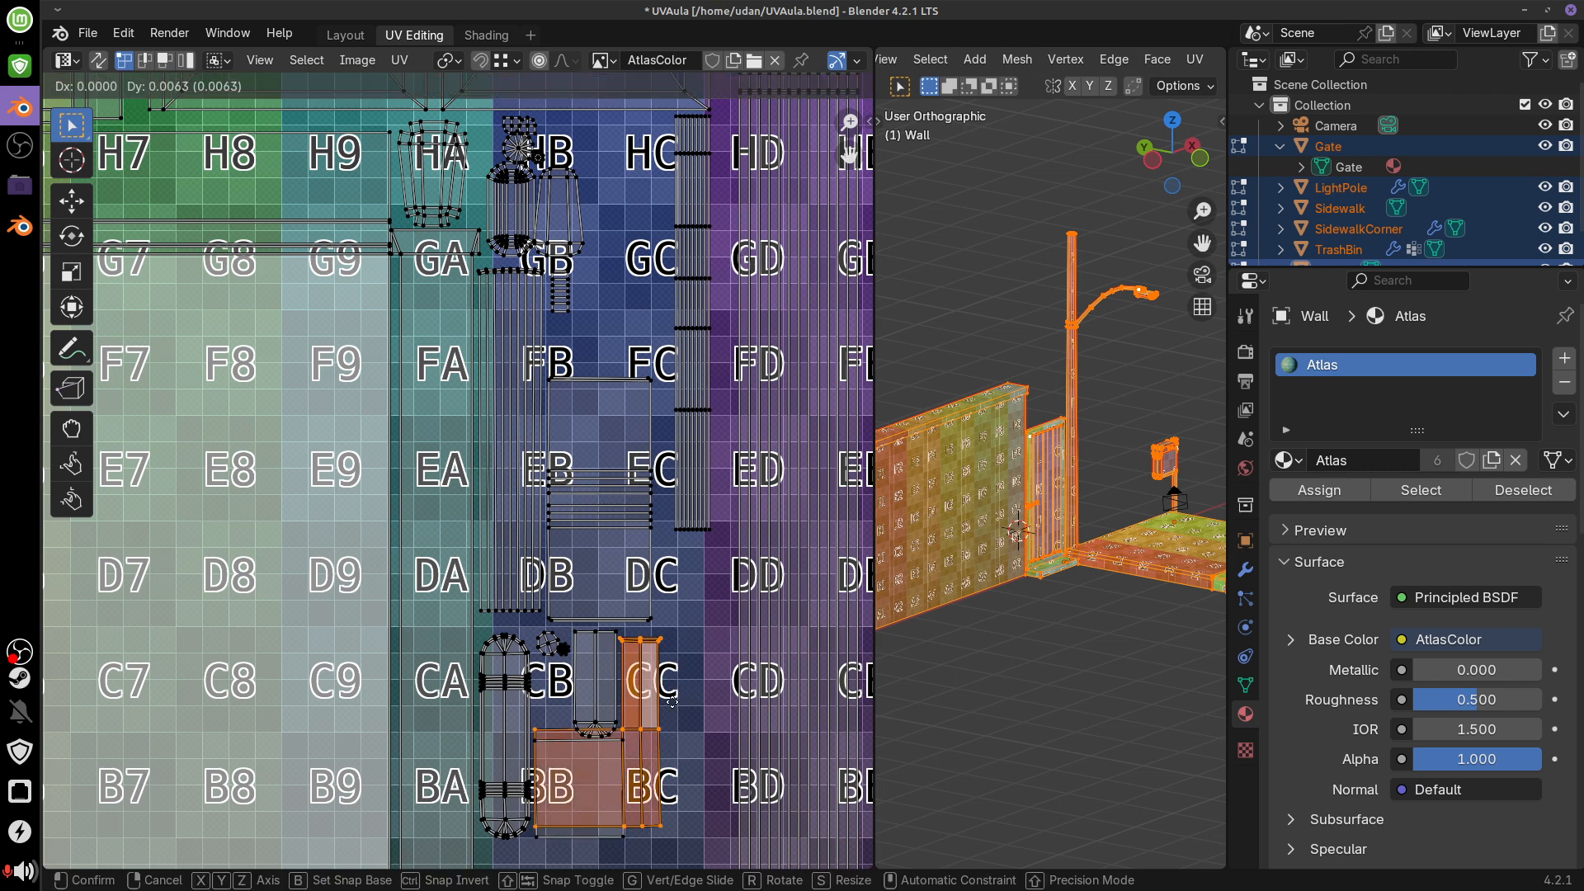
pyautogui.click(660, 286)
# Select the small ladder-like island and move it about 0.055 right and 0.085 up, above the narrow rectangular island
pyautogui.click(577, 283)
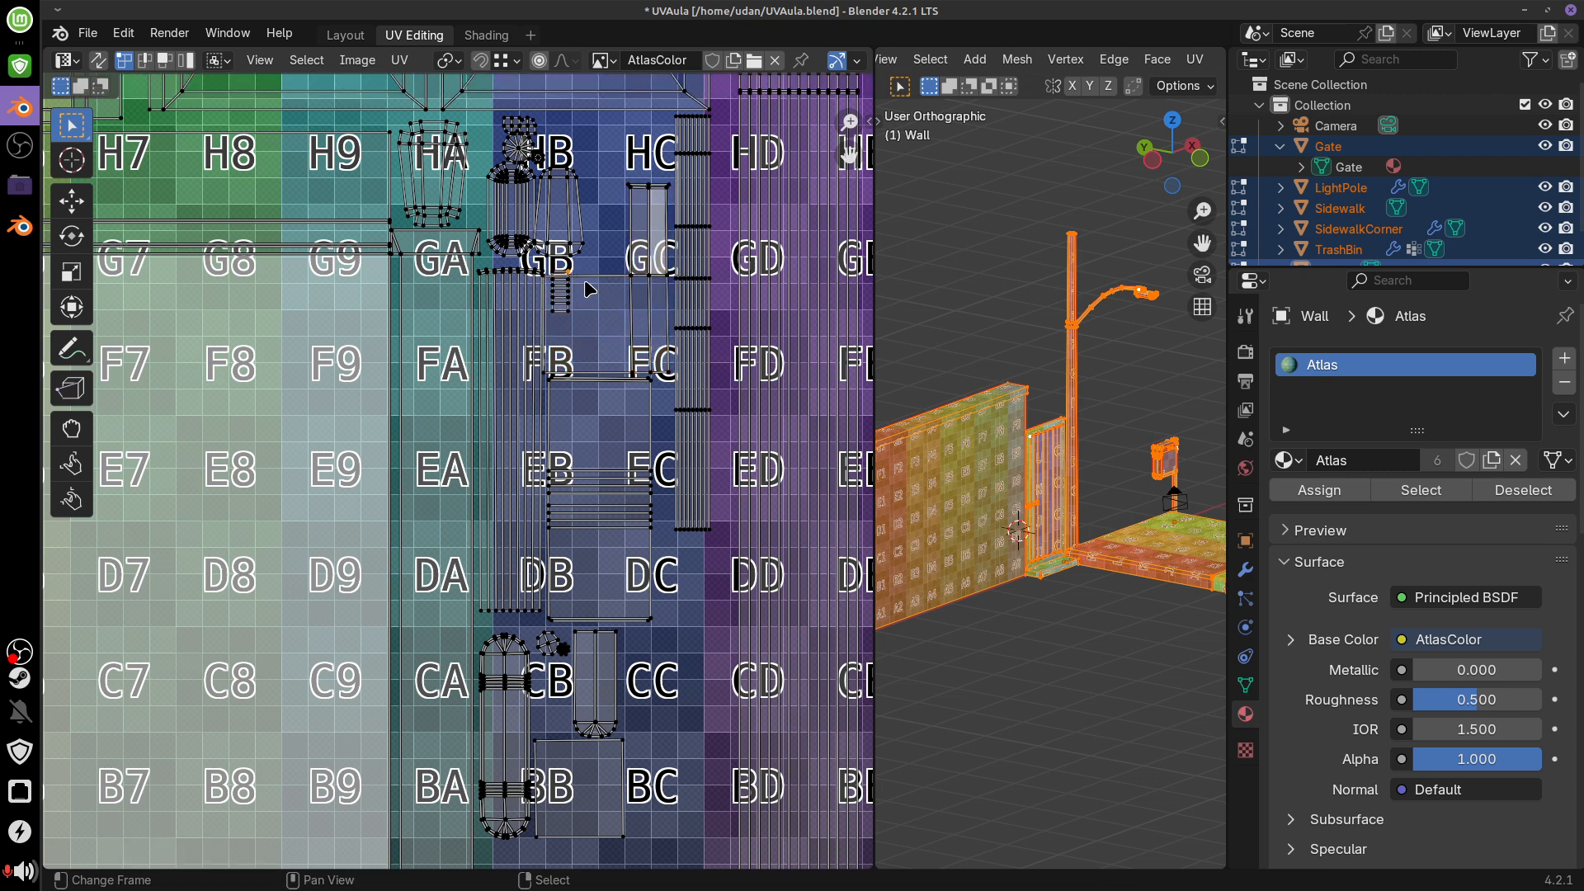
pyautogui.press('g')
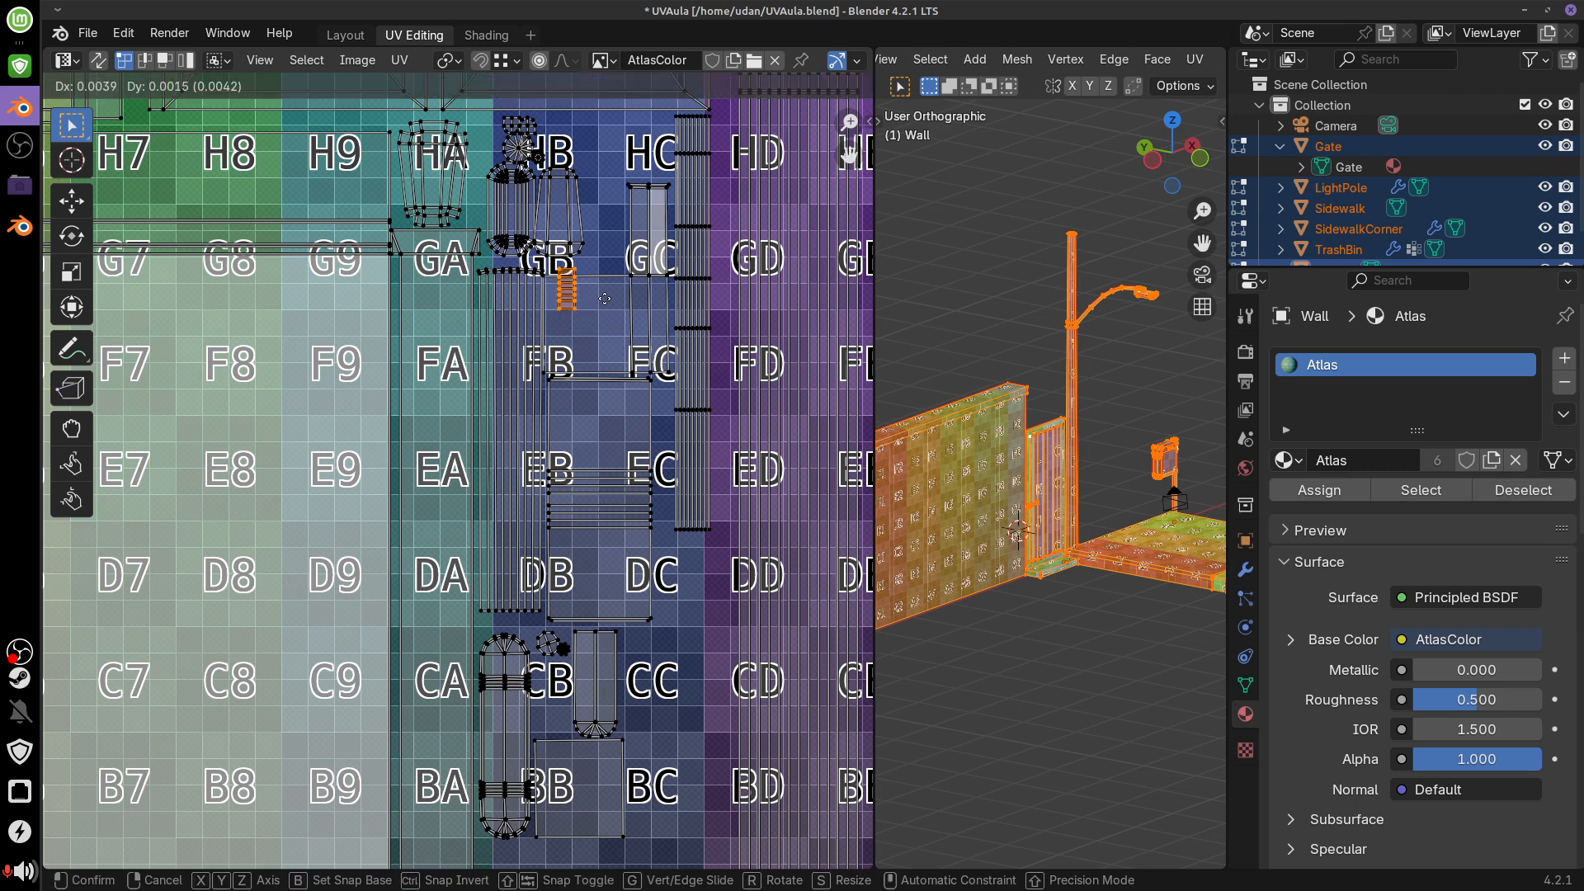
pyautogui.click(675, 182)
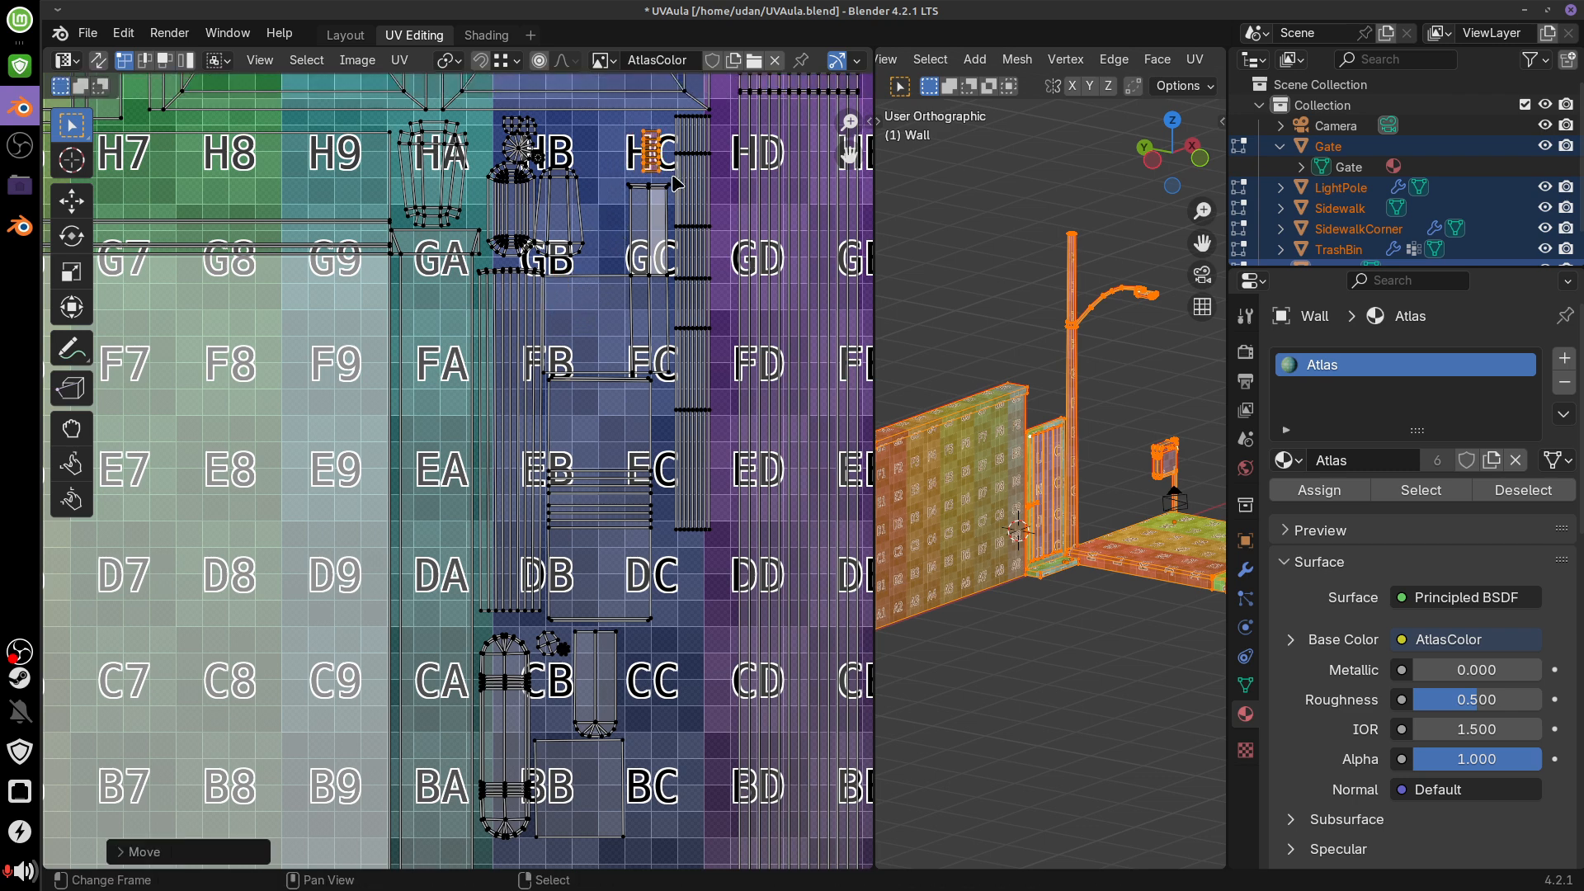
# Select the rectangular island with the rounded bottom and move it about 0.055 right and up, directly below the segmented vertical strip
pyautogui.click(640, 724)
pyautogui.hotkey('ctrl', 'l')
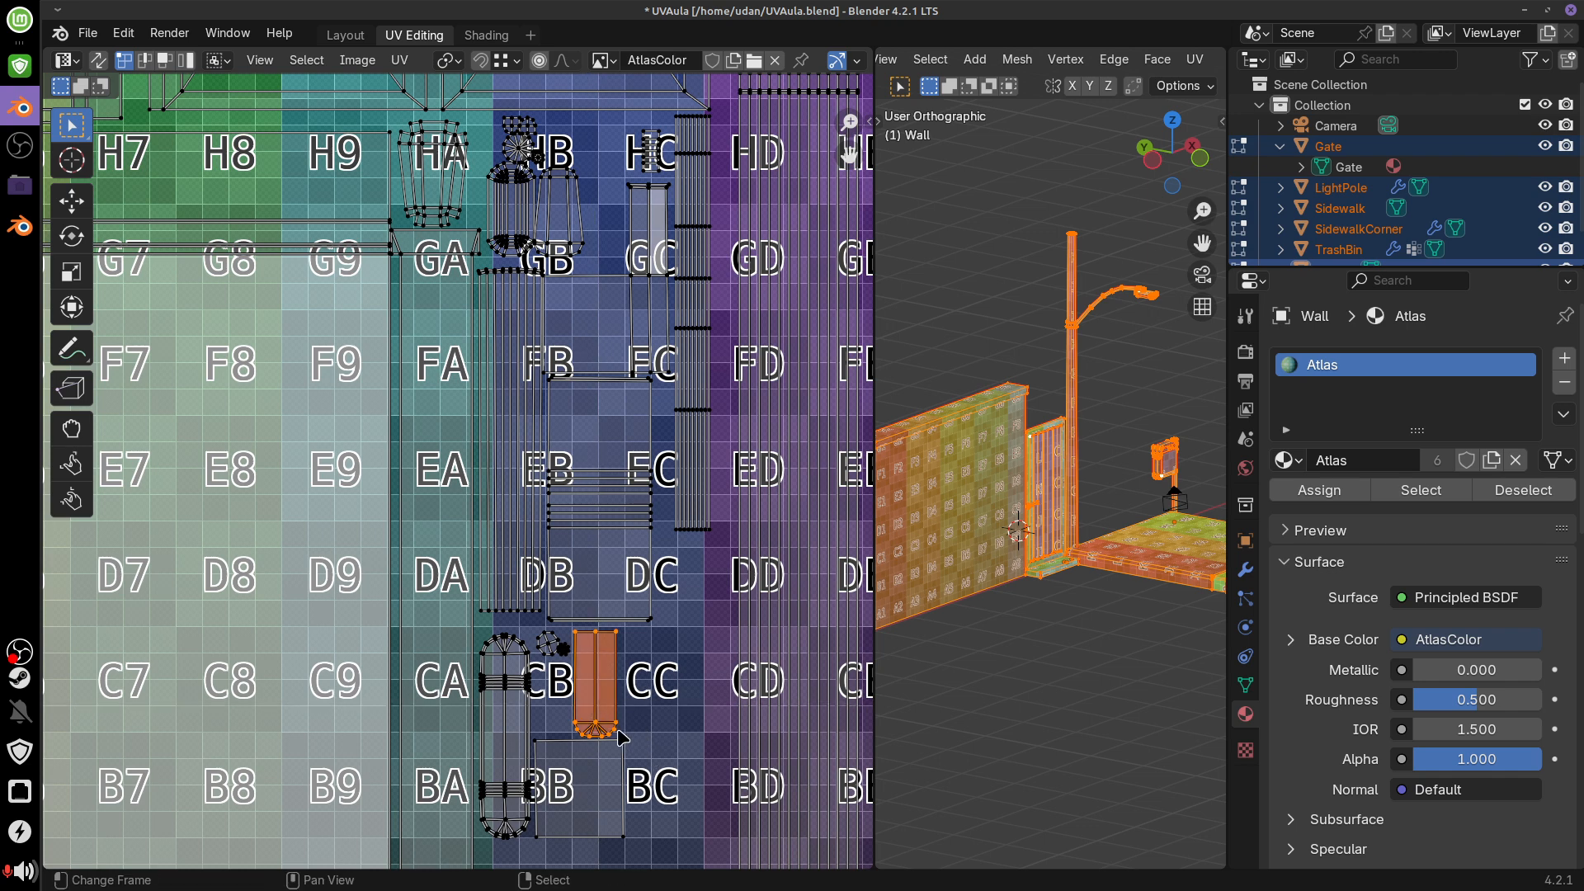
pyautogui.moveTo(620, 722); pyautogui.dragTo(713, 642)
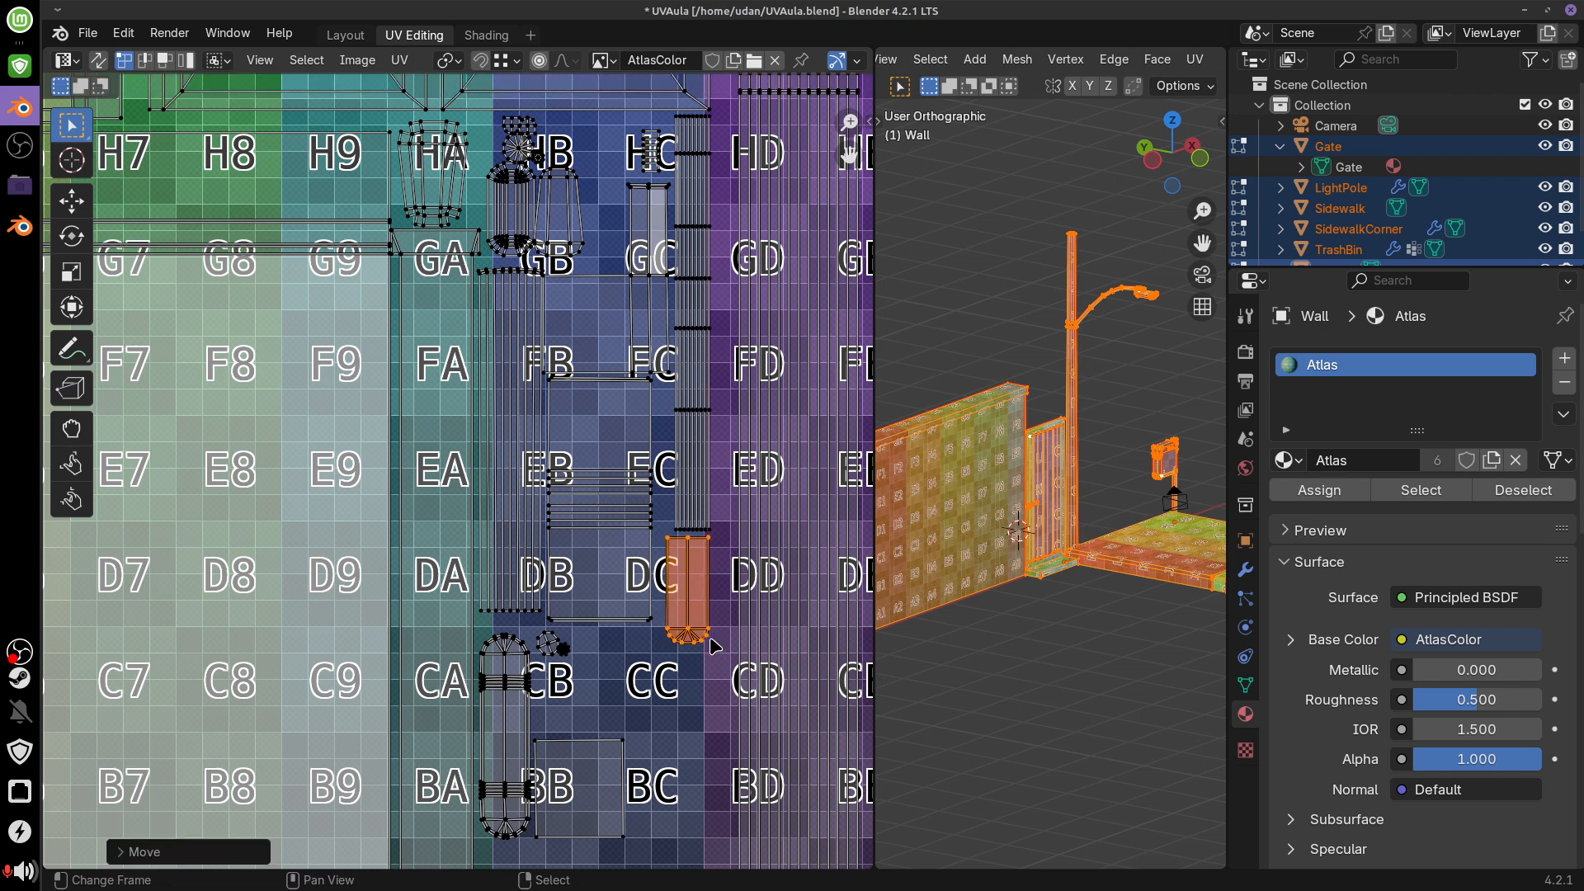
# Select the small round islands and move them about 0.04 right and 0.295 up, beside the small ladder-like island
pyautogui.click(625, 741)
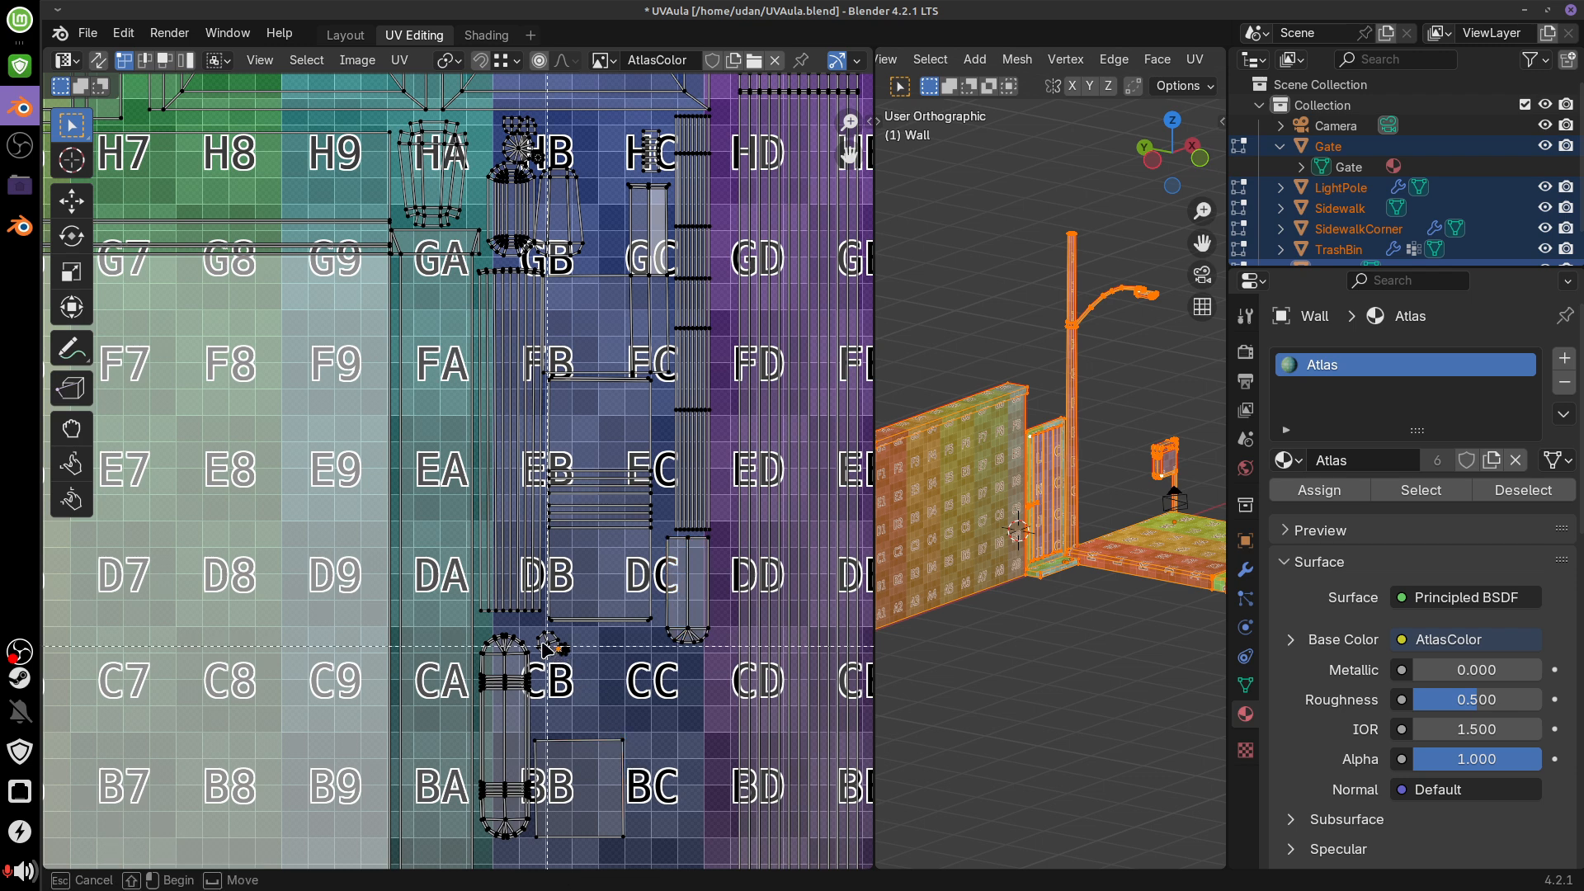
pyautogui.click(556, 648)
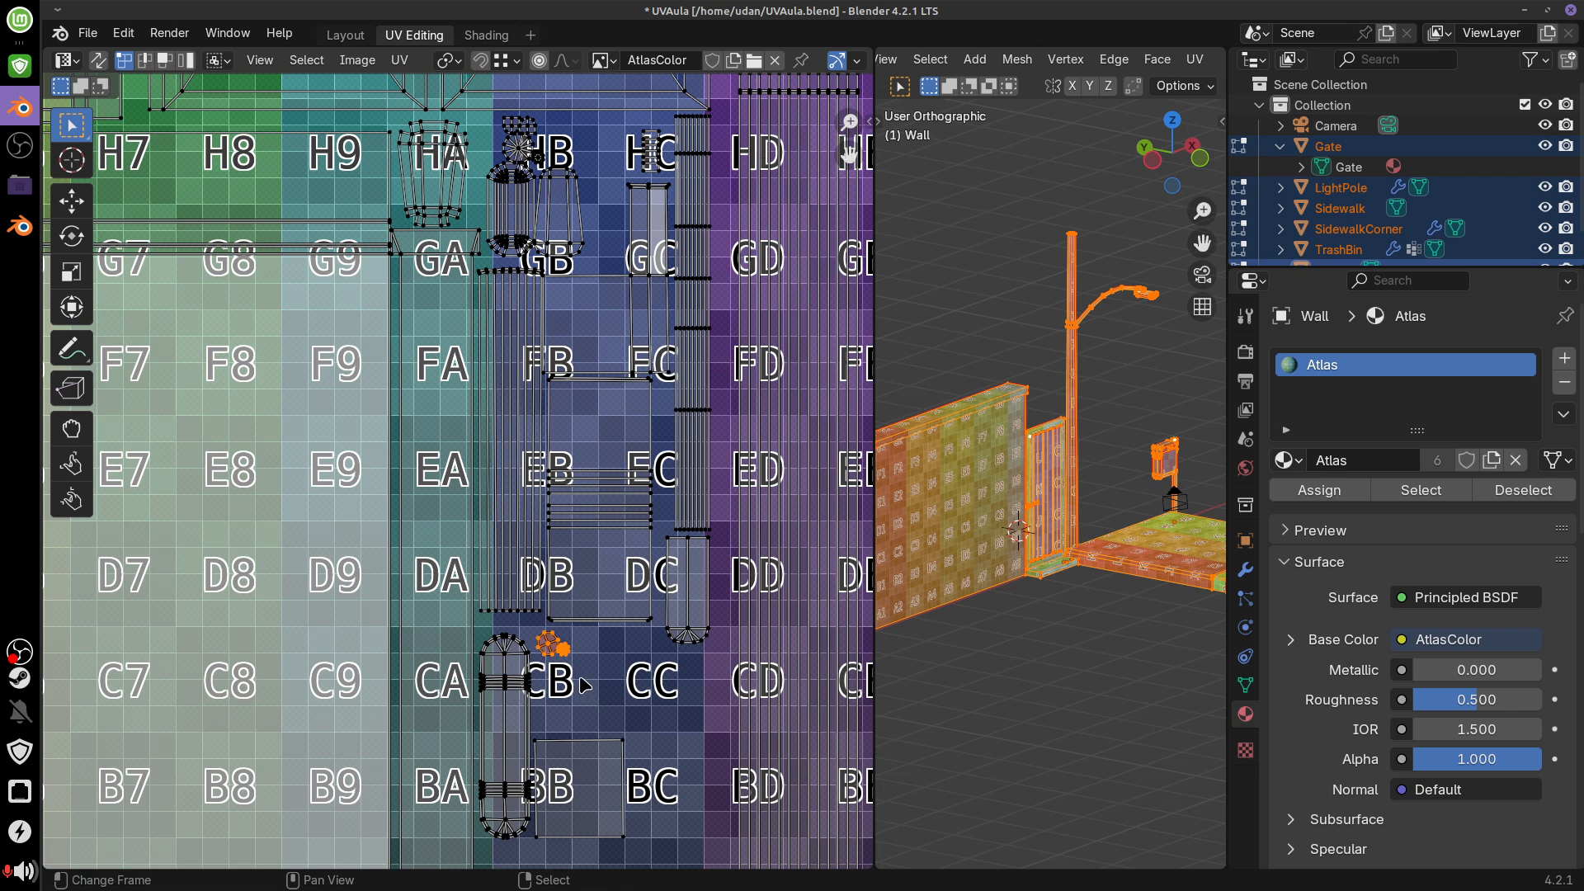
pyautogui.press('g')
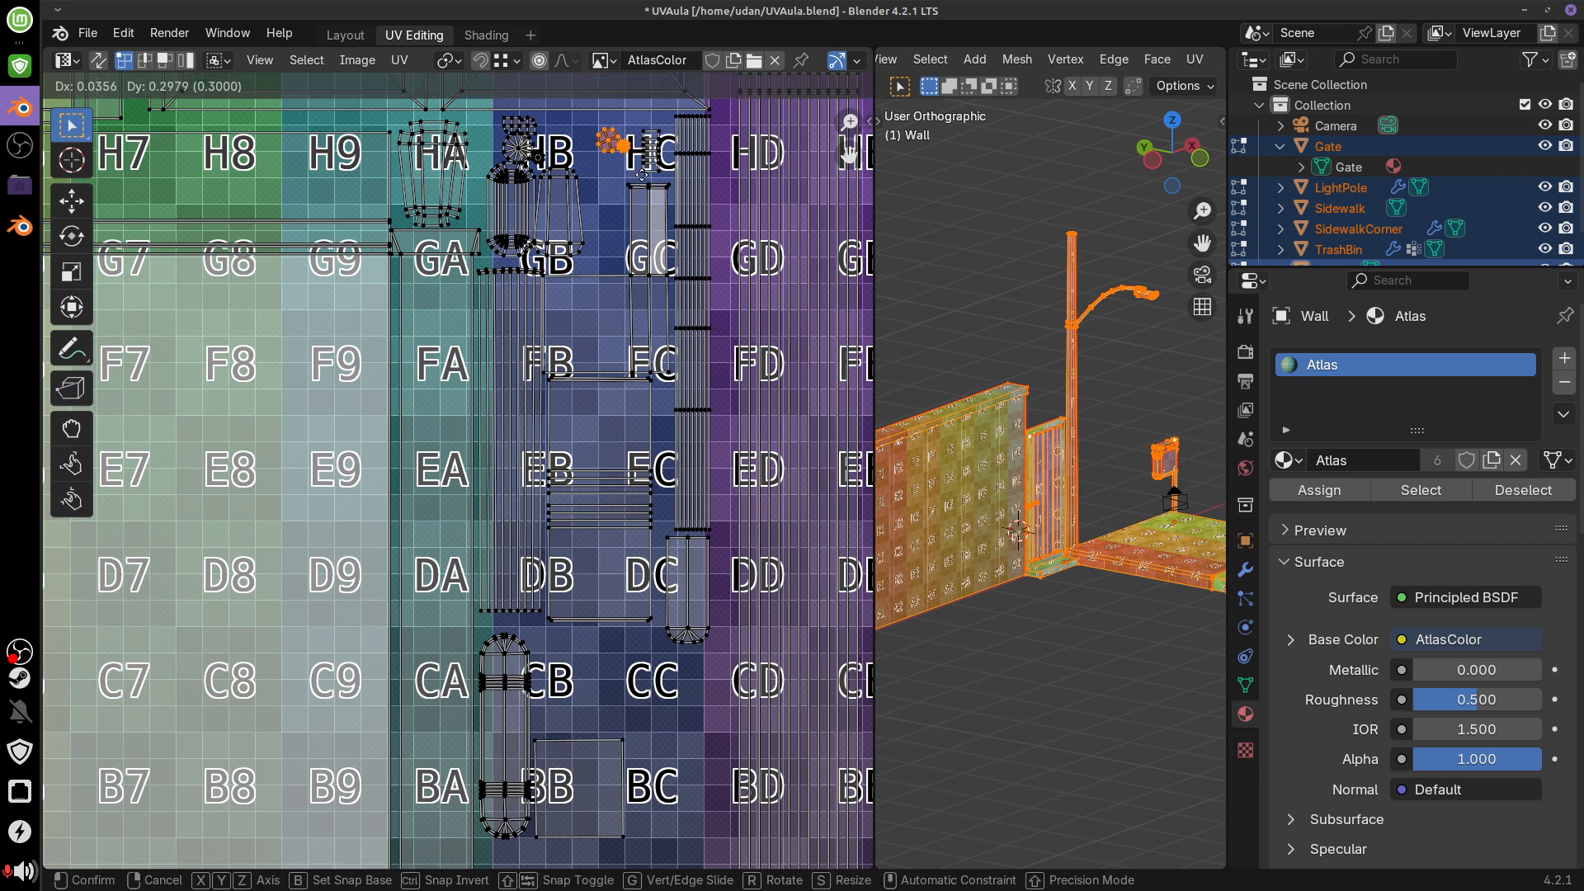
pyautogui.click(645, 179)
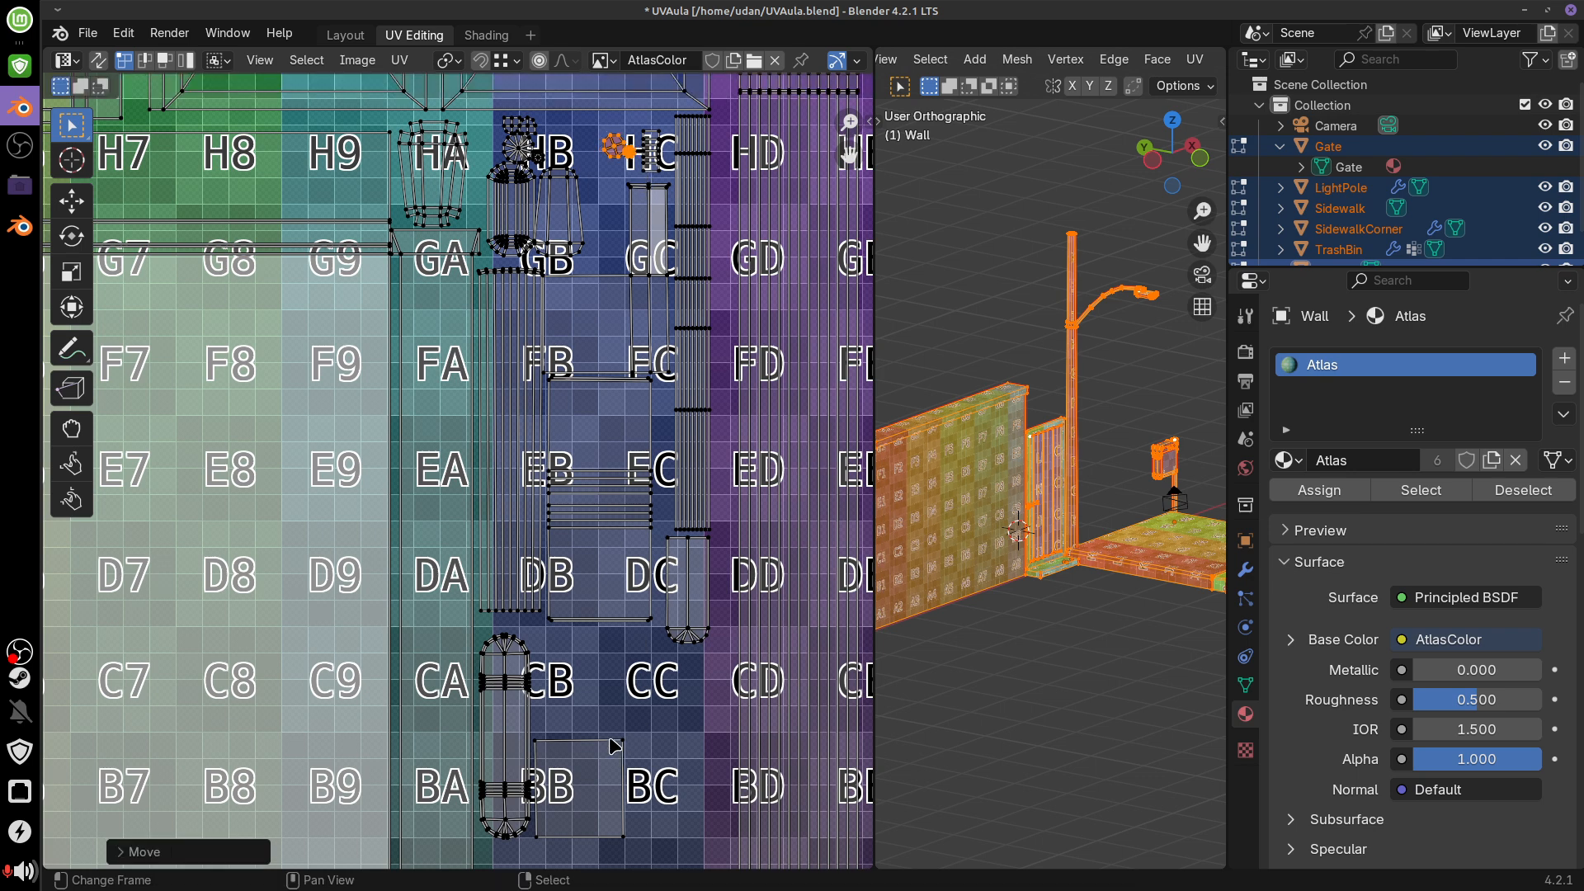
# Select the remaining square island and move it about 0.015 right and 0.065 up, just below the large rectangular islands
pyautogui.click(675, 802)
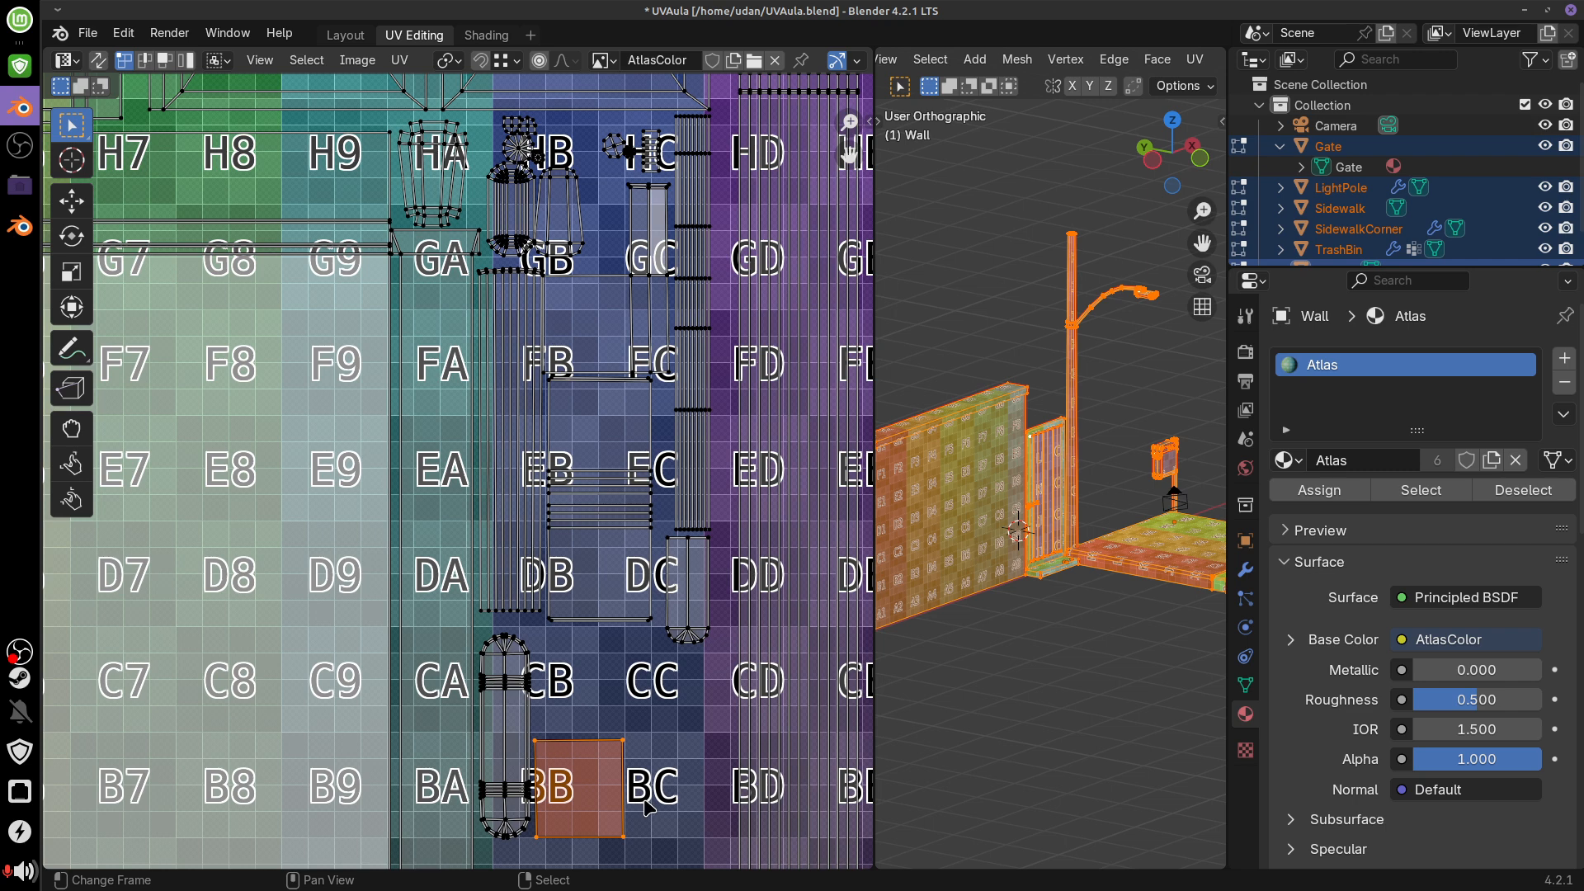
pyautogui.press('g')
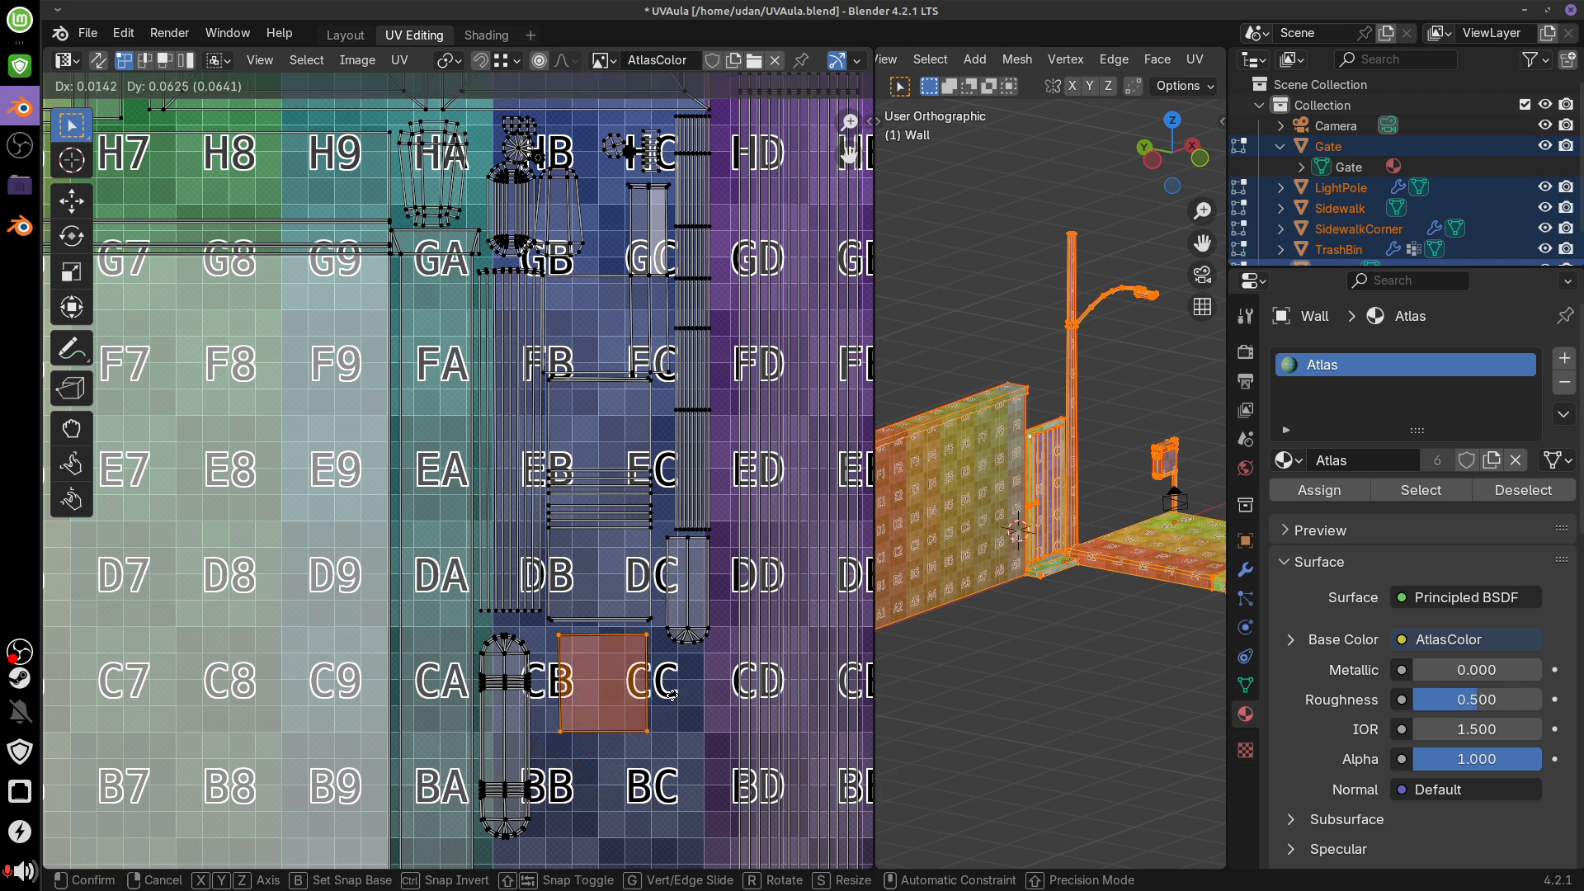
pyautogui.click(644, 691)
# Select the tall capsule-shaped islands and move them about 0.008 up and slightly right, tight below the striped vertical island
pyautogui.click(528, 678)
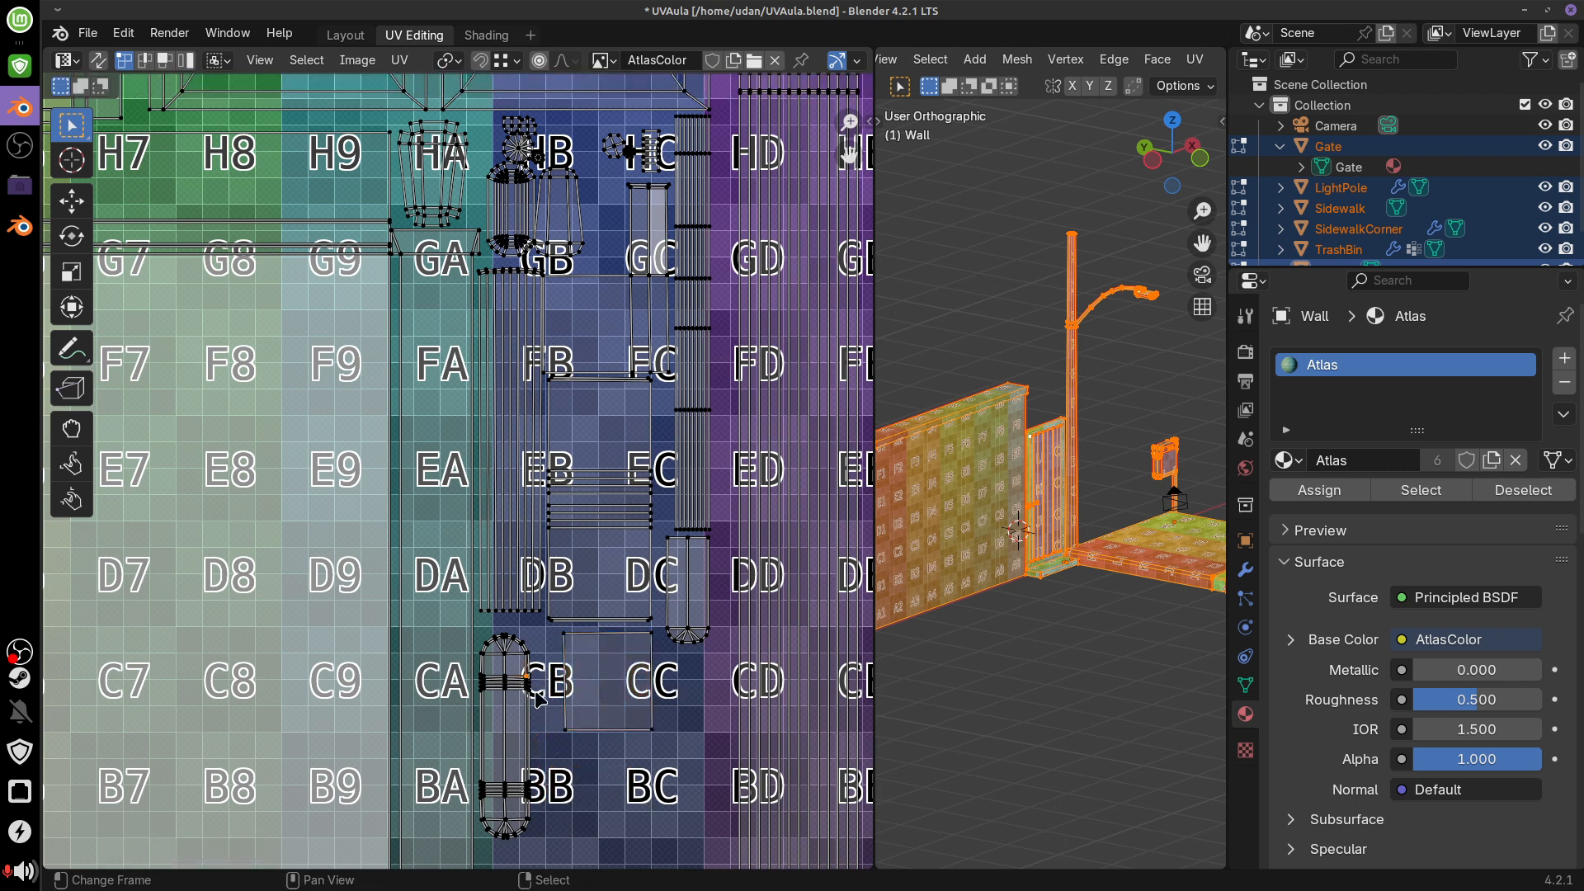
pyautogui.hotkey('ctrl', 'l')
pyautogui.press('g')
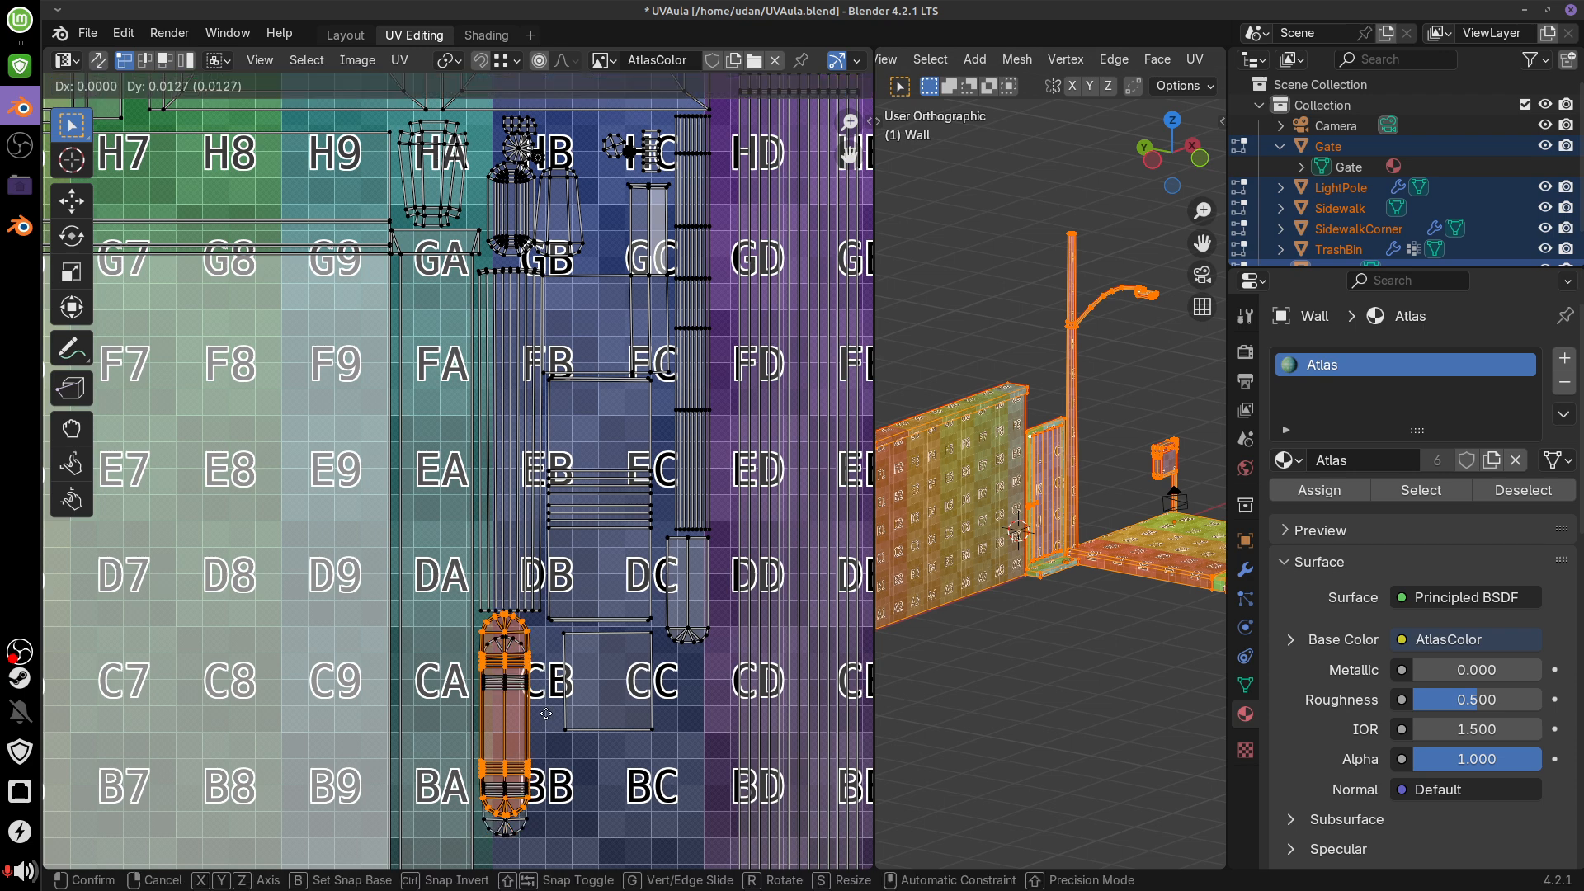
pyautogui.press('Escape')
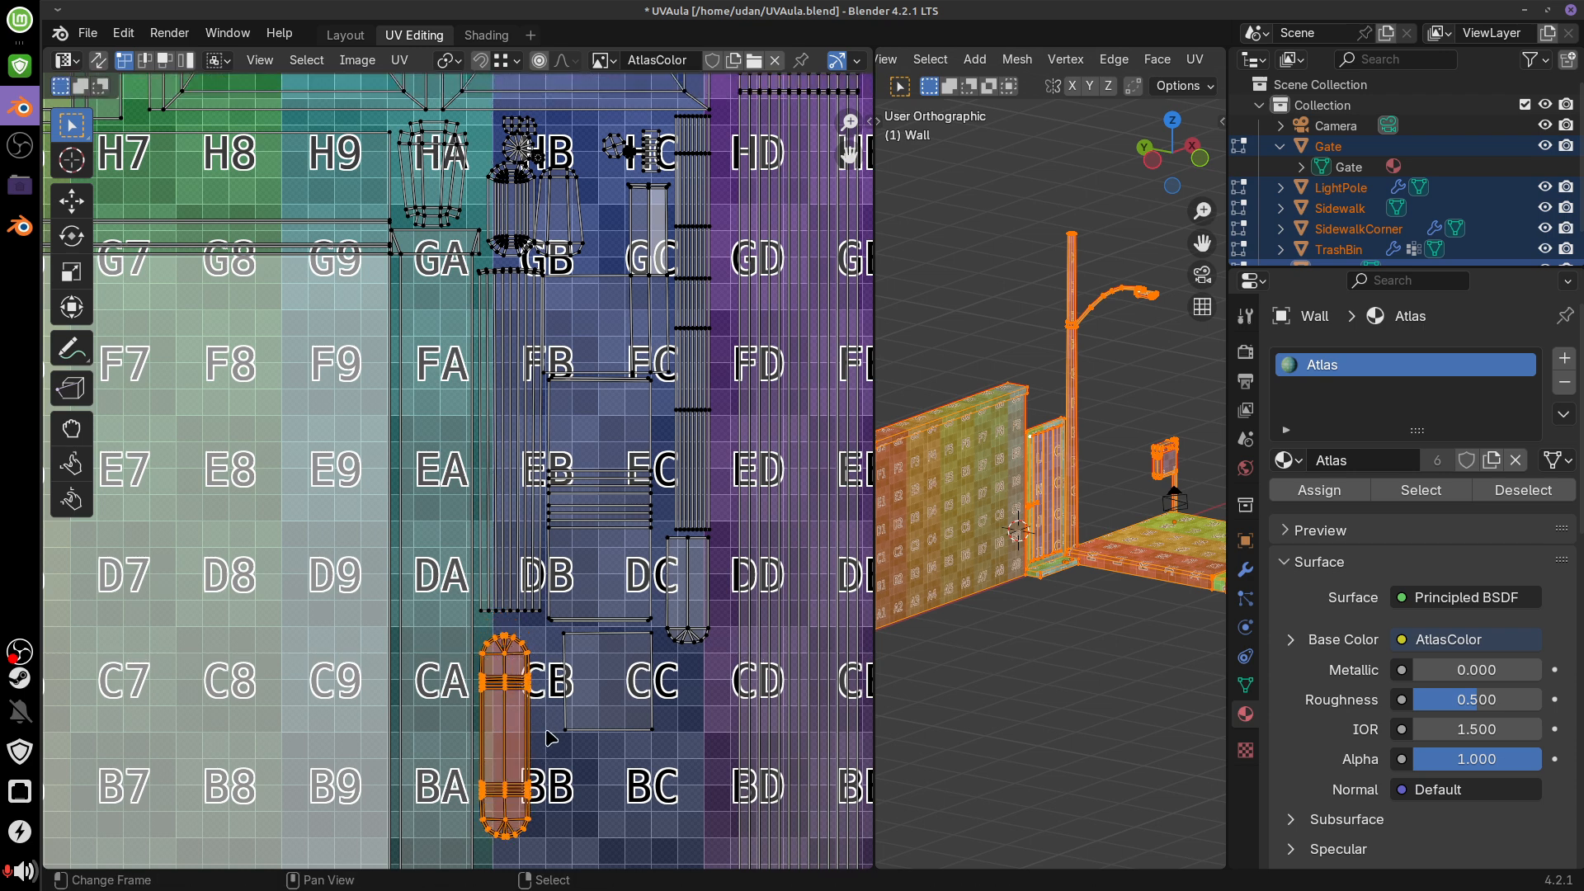
pyautogui.press('g')
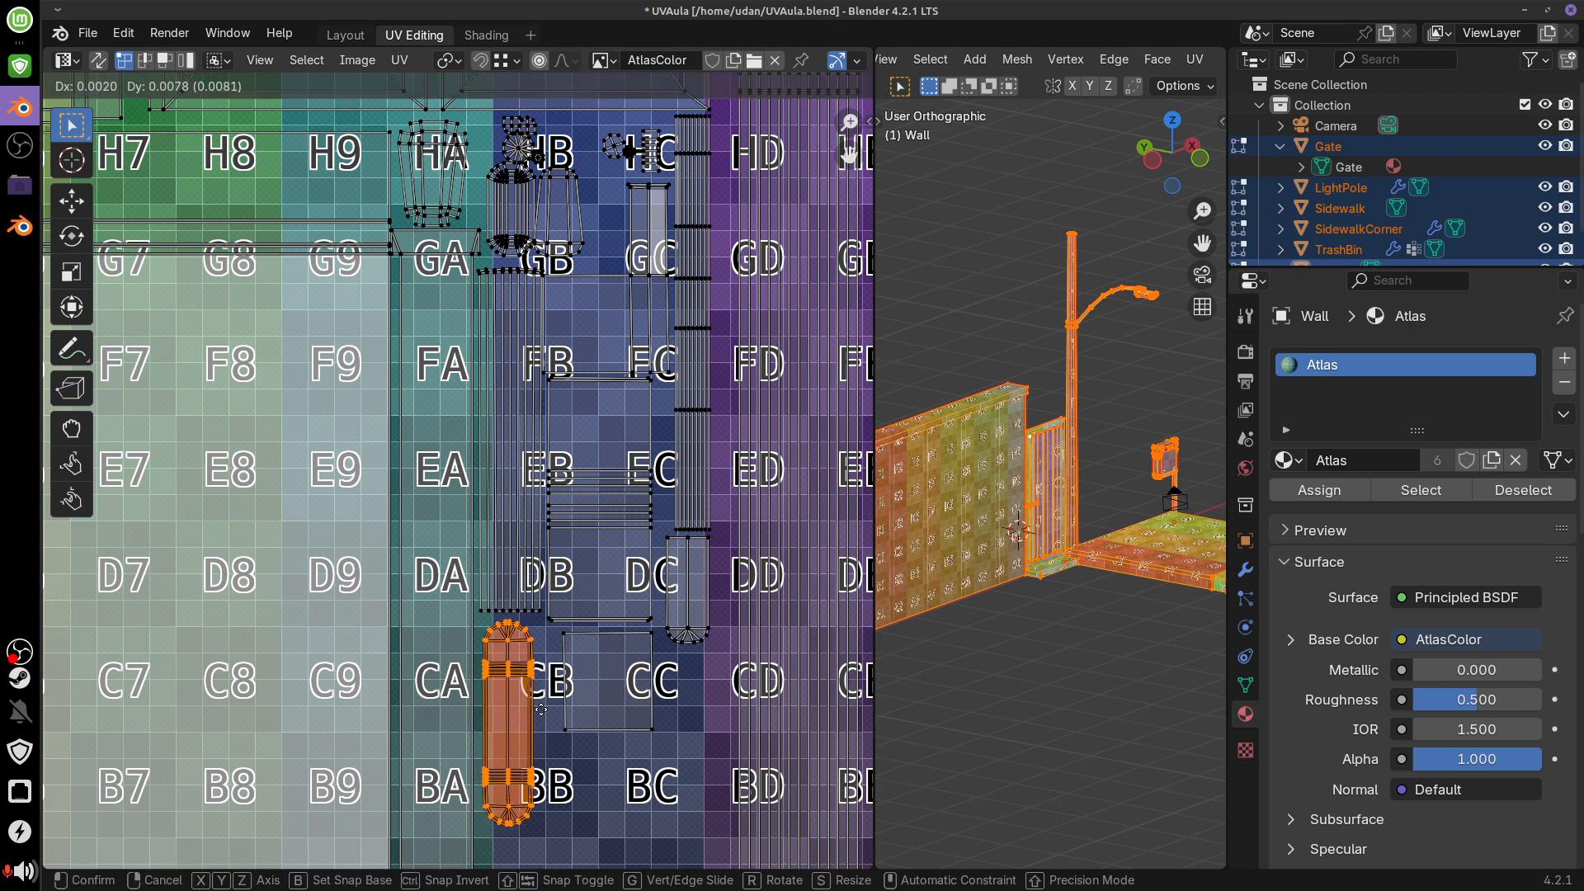
pyautogui.click(544, 718)
pyautogui.scroll(-2, 881, 609)
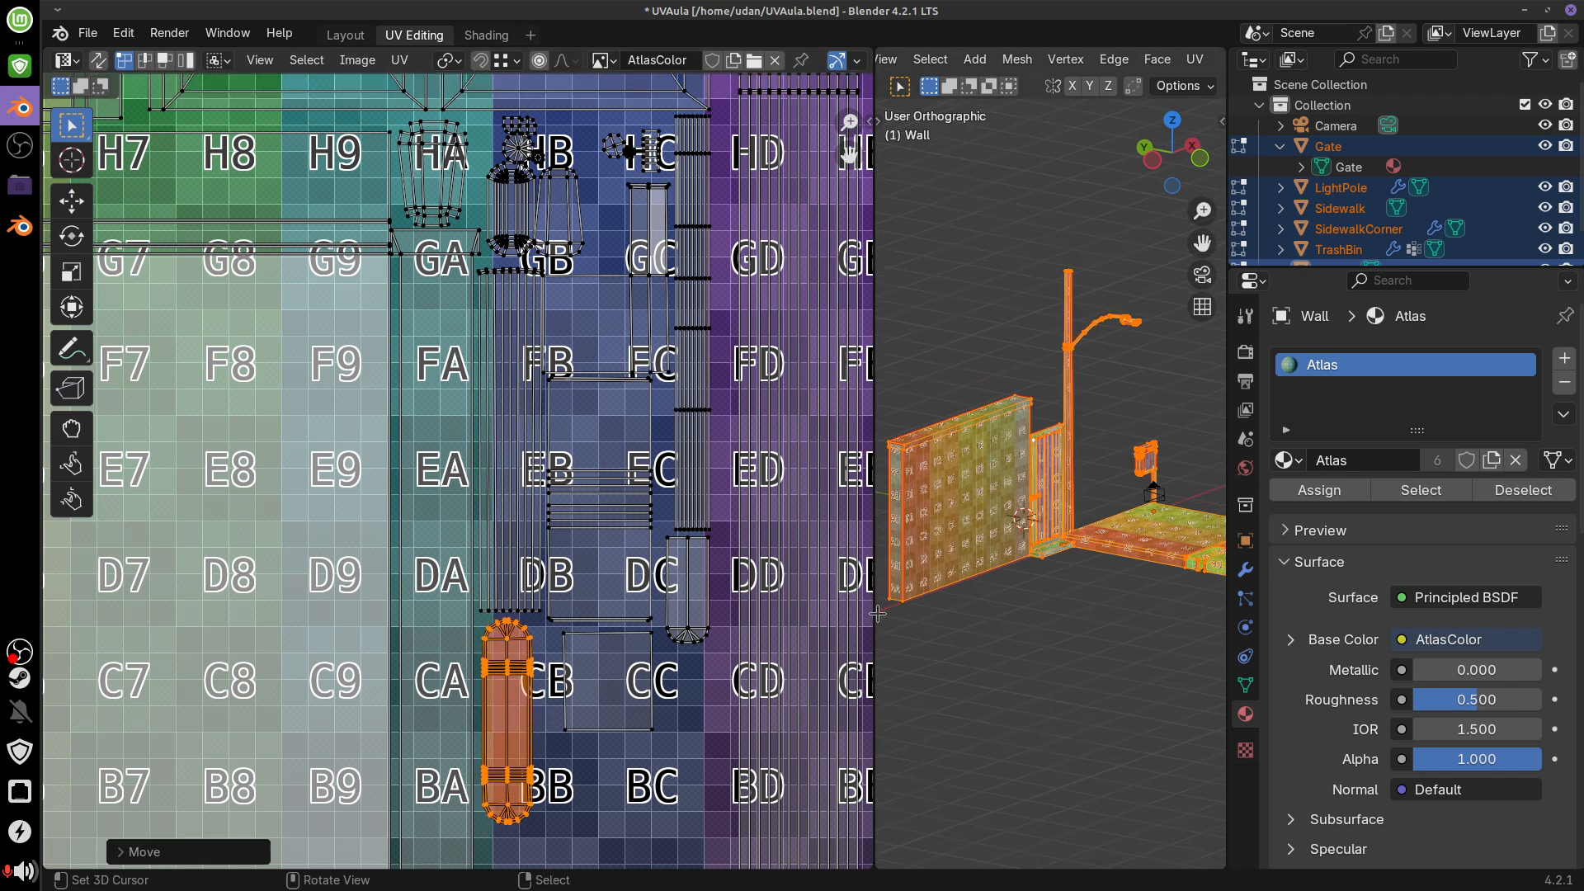
pyautogui.scroll(-5, 759, 629)
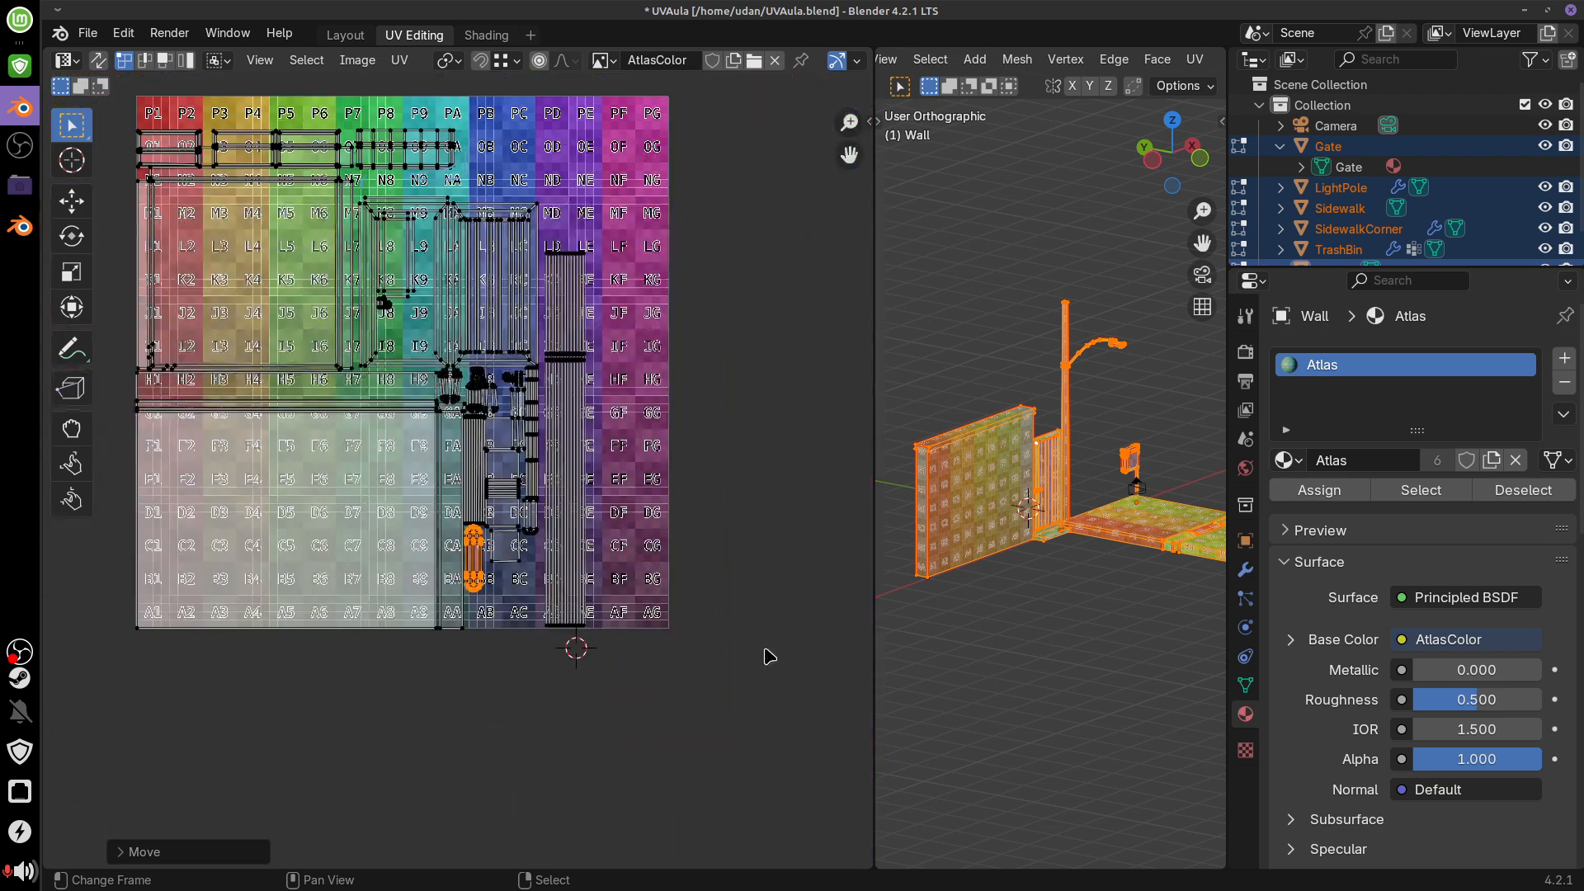
pyautogui.moveTo(696, 506); pyautogui.dragTo(739, 541, button='middle')
pyautogui.press('a')
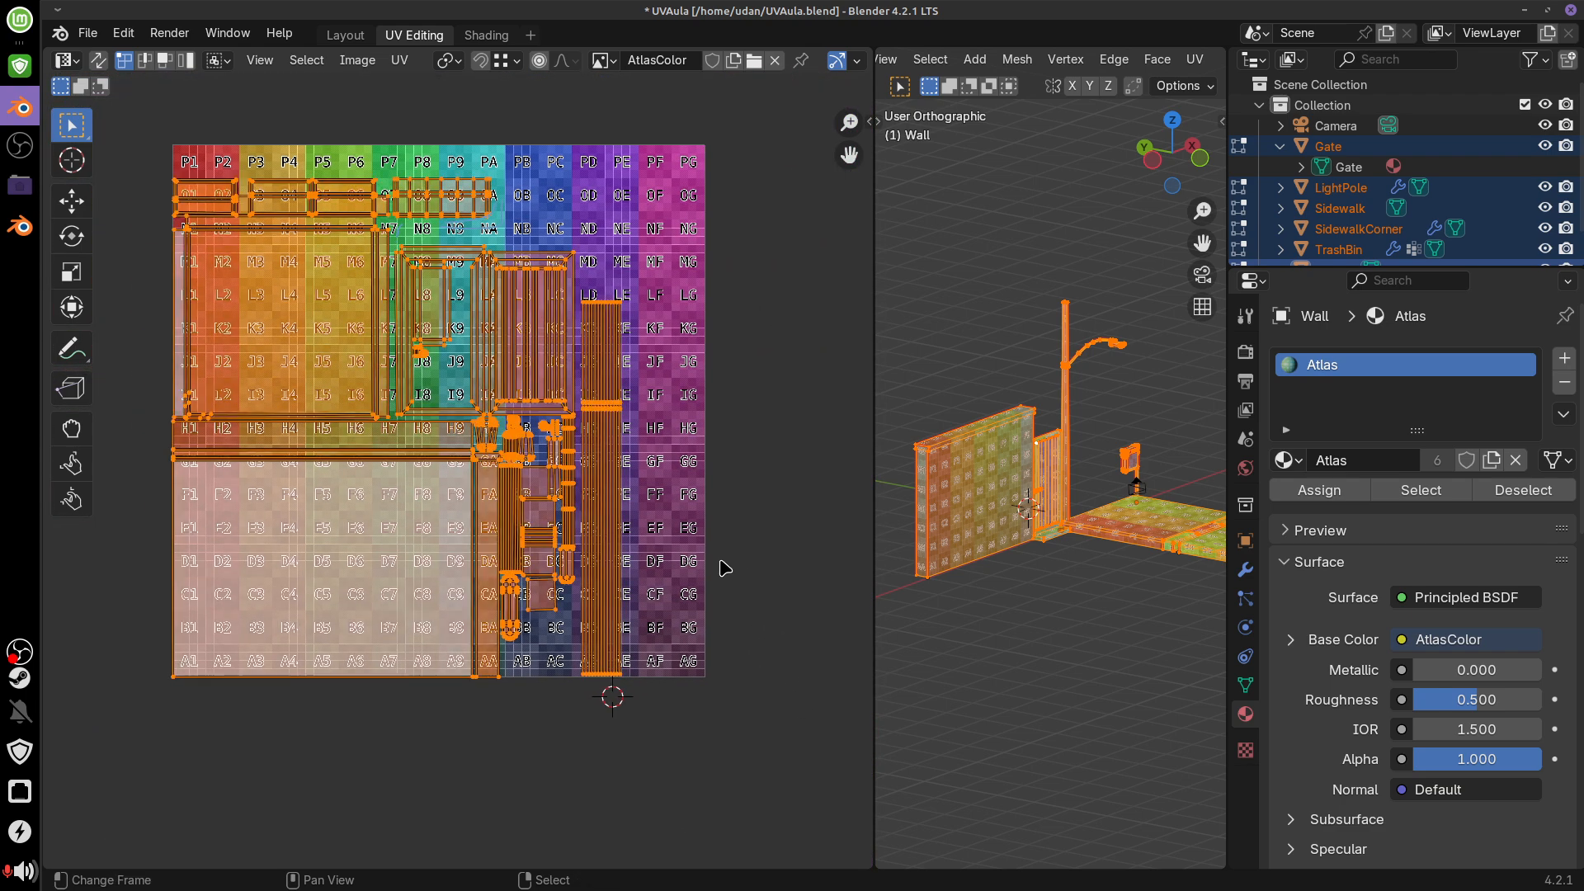
pyautogui.click(713, 586)
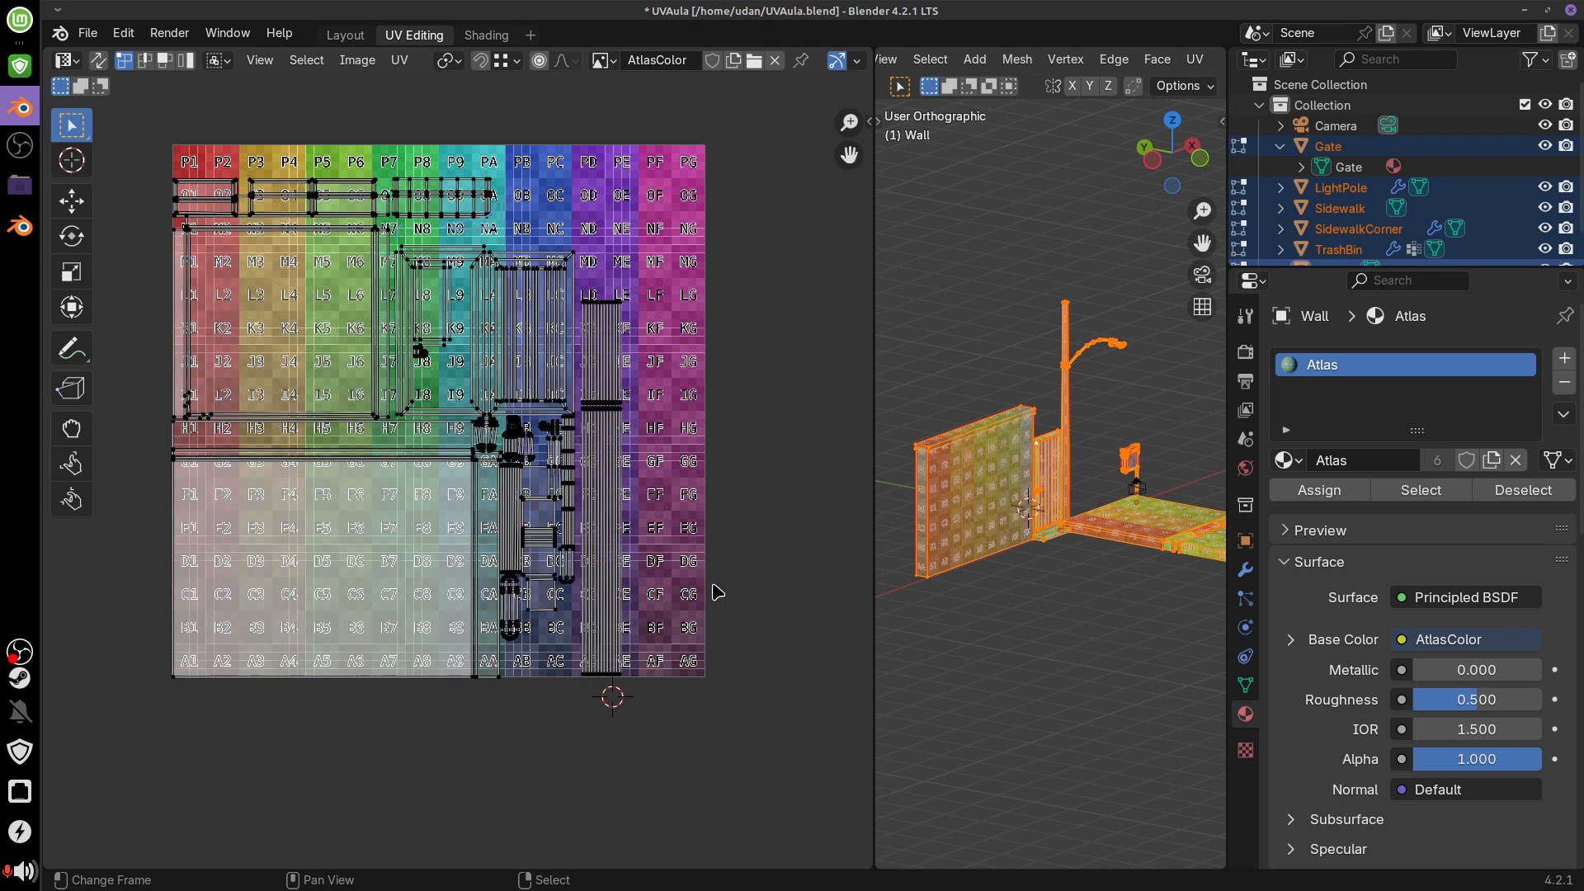
pyautogui.keyDown('shift'); pyautogui.moveTo(693, 487); pyautogui.dragTo(713, 548, button='middle'); pyautogui.keyUp('shift')
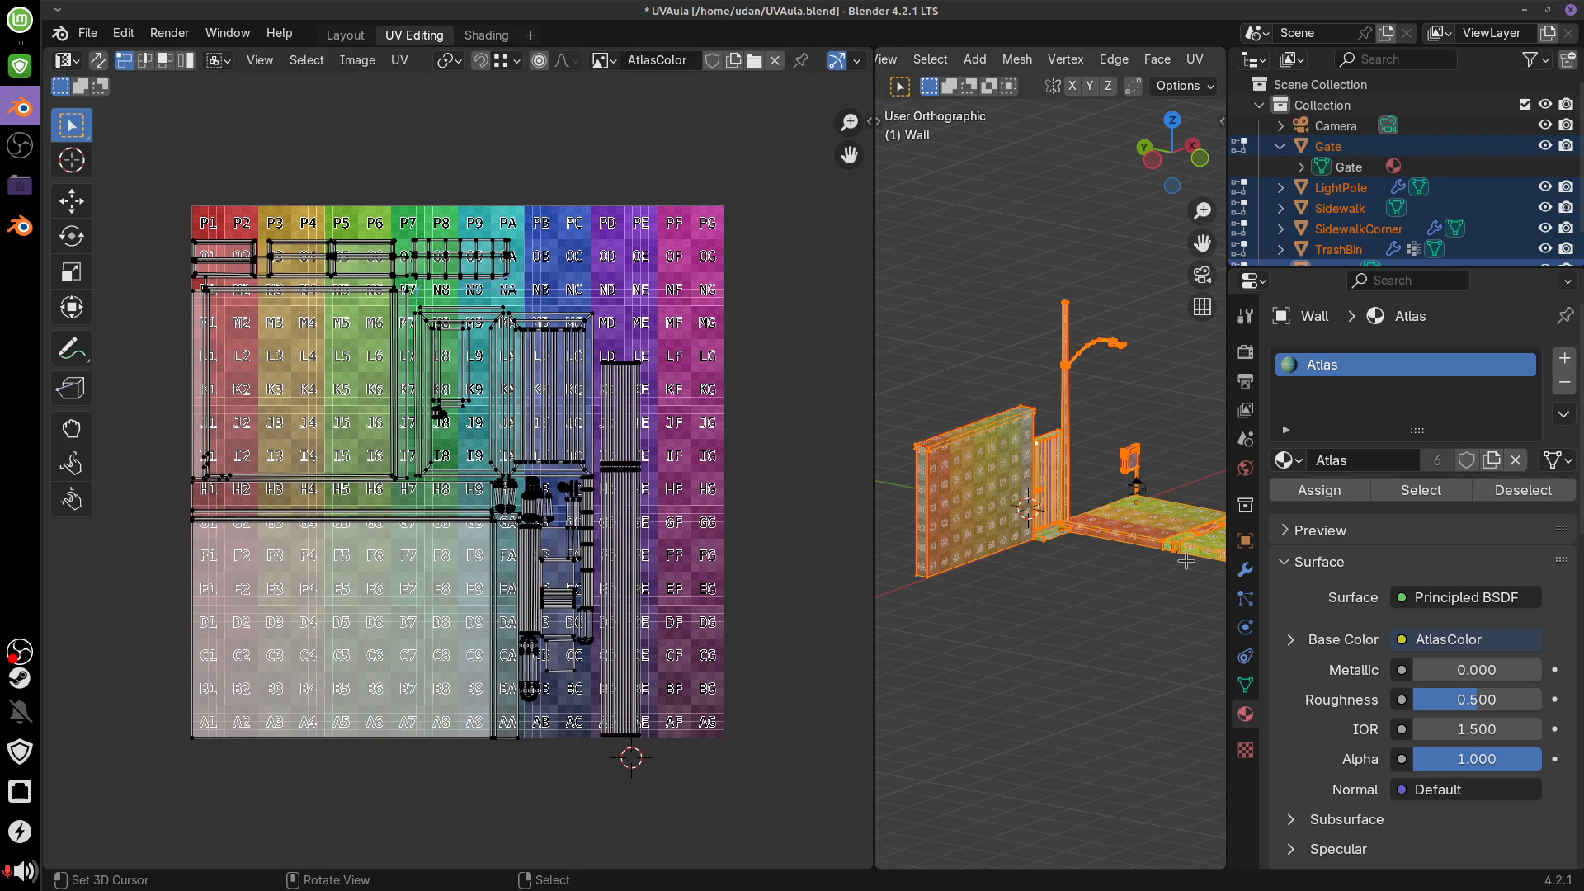
# Select the sidewalk corner's large square island and rotate it by -90 degrees
pyautogui.moveTo(1200, 600); pyautogui.dragTo(1111, 557, button='middle')
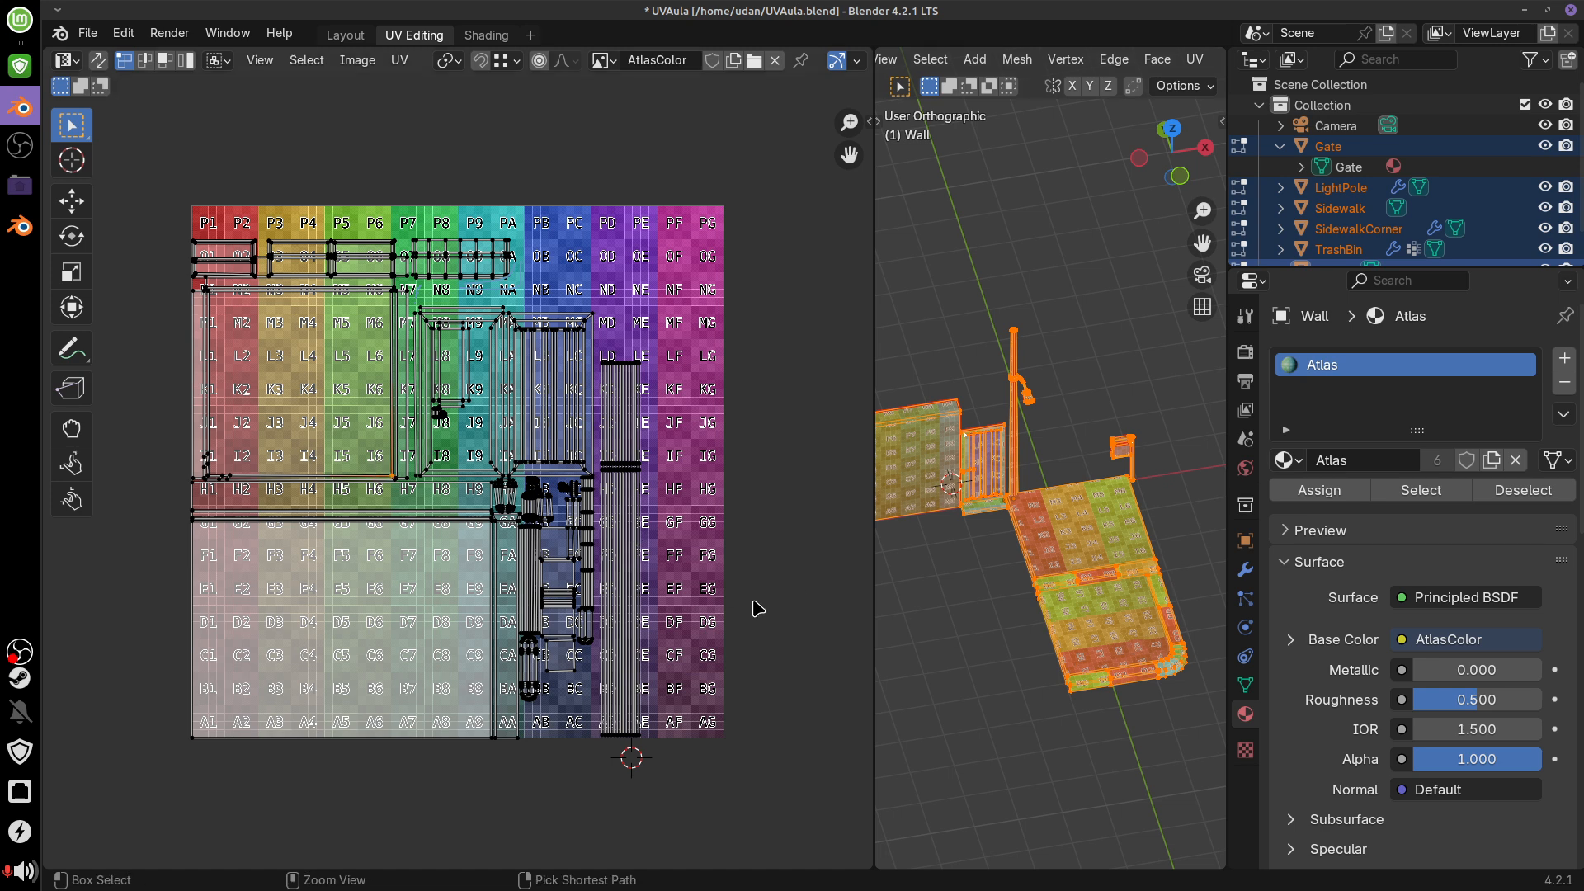
pyautogui.click(1071, 605)
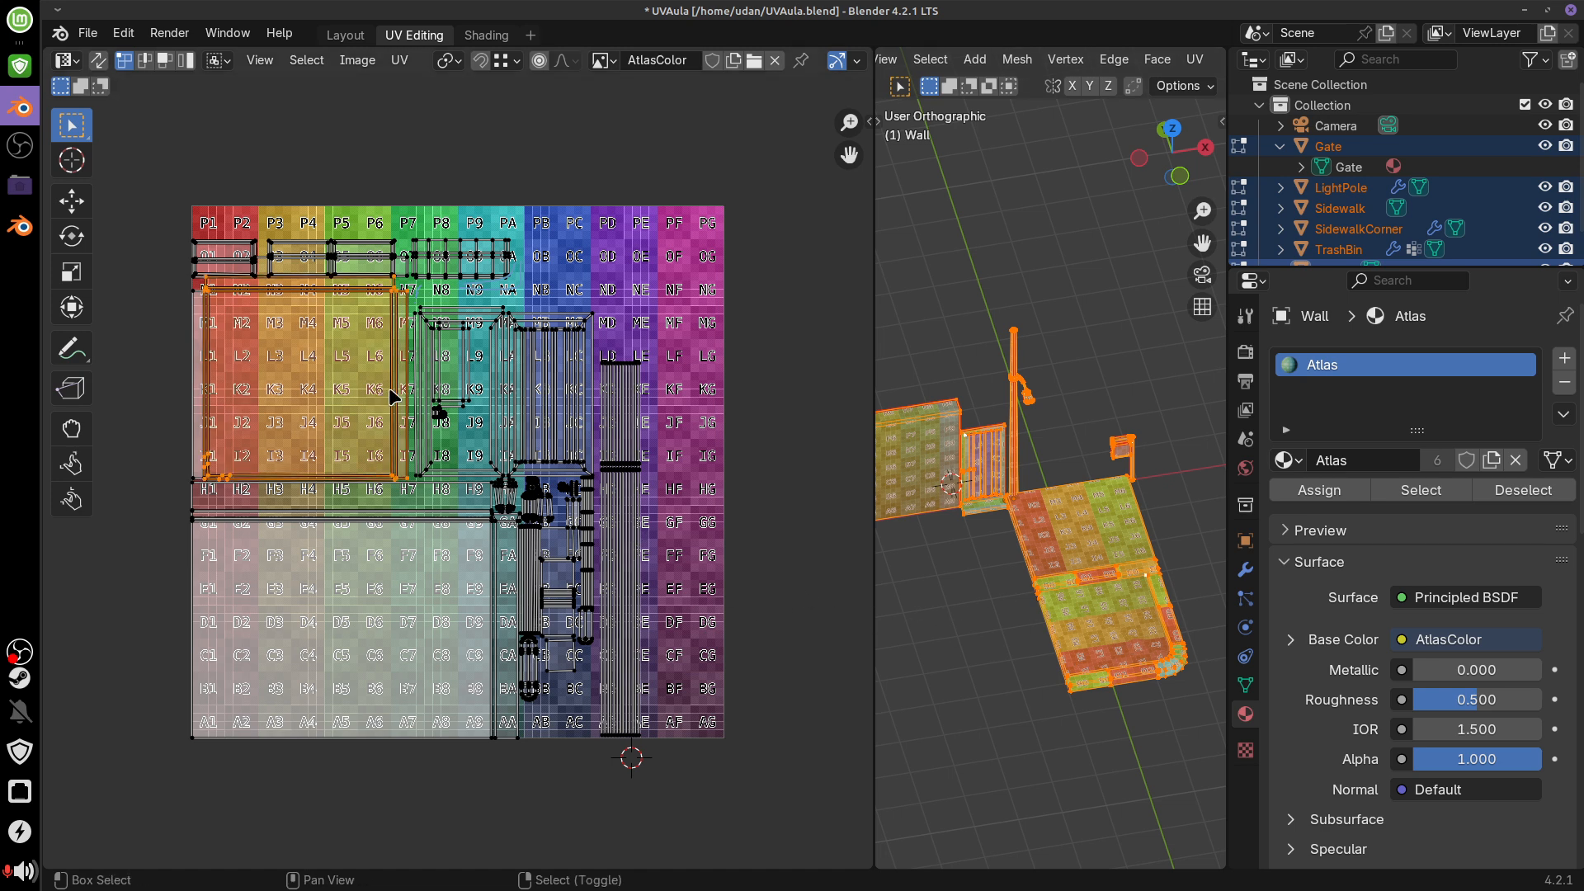
pyautogui.moveTo(492, 423); pyautogui.dragTo(605, 488, button='middle')
pyautogui.scroll(4, 605, 488)
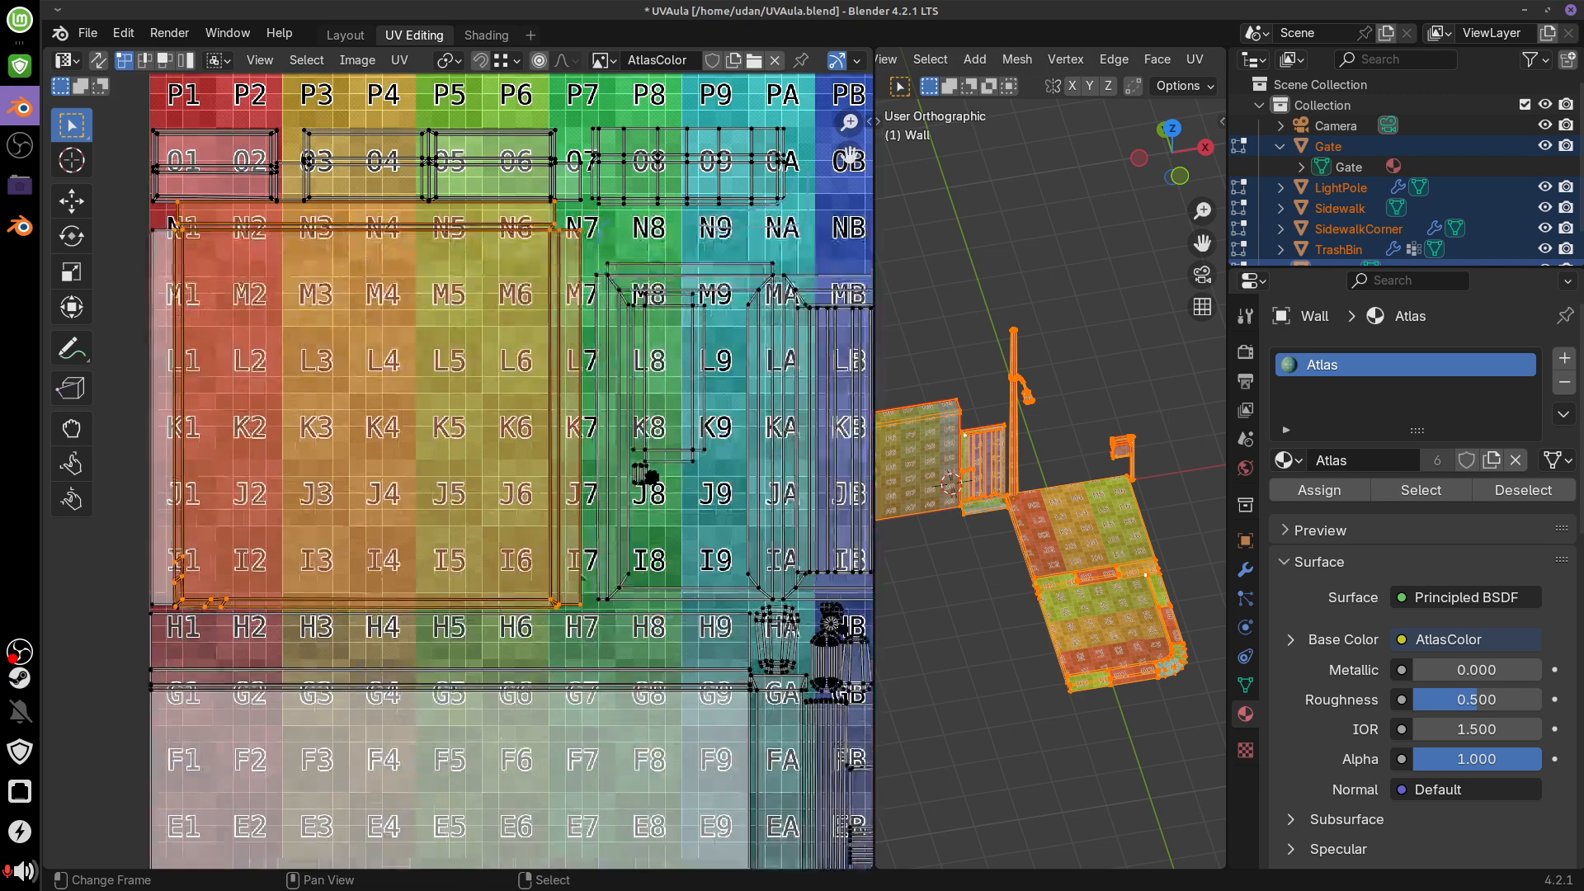
pyautogui.scroll(-1, 705, 558)
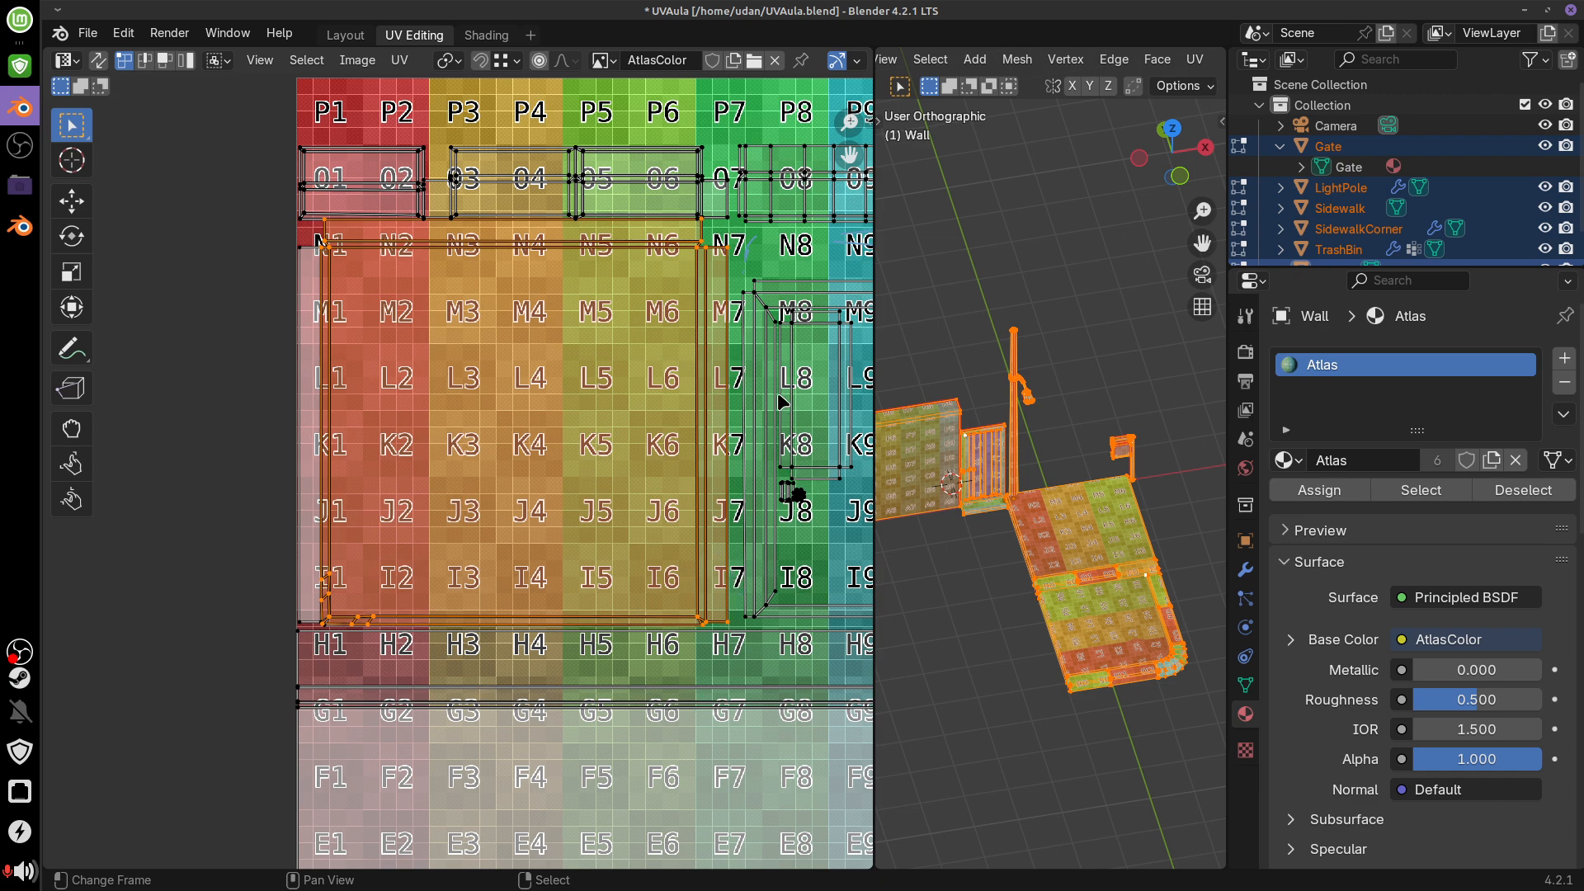
pyautogui.press('r')
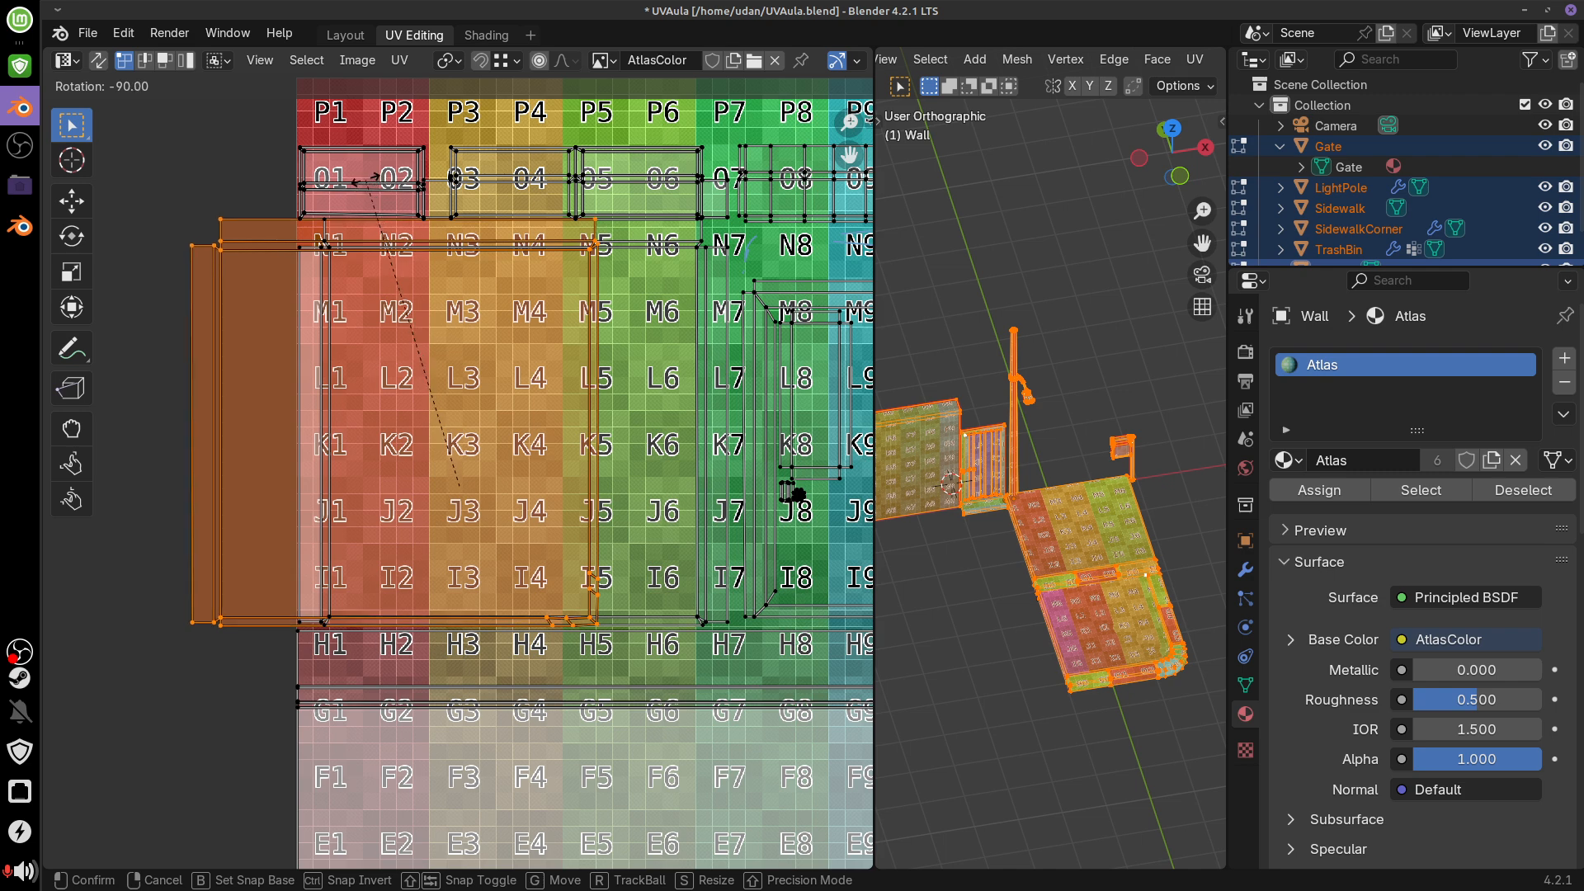
pyautogui.click(442, 424)
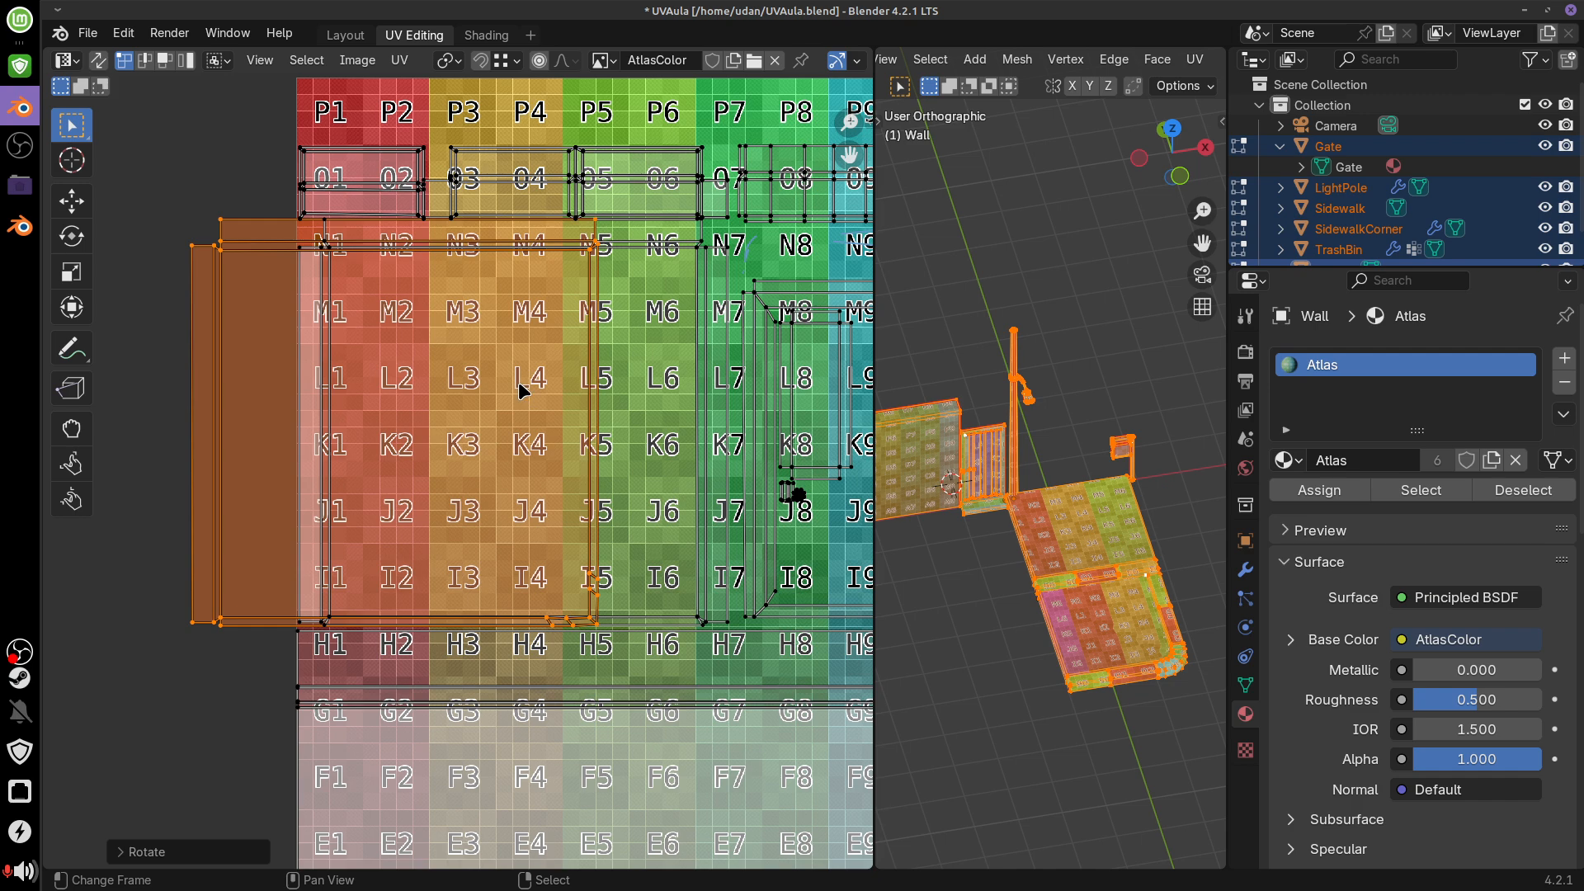
# Move the rotated square island about 0.102 right along X, onto the overlapping sidewalk island
pyautogui.press('g')
pyautogui.press('x')
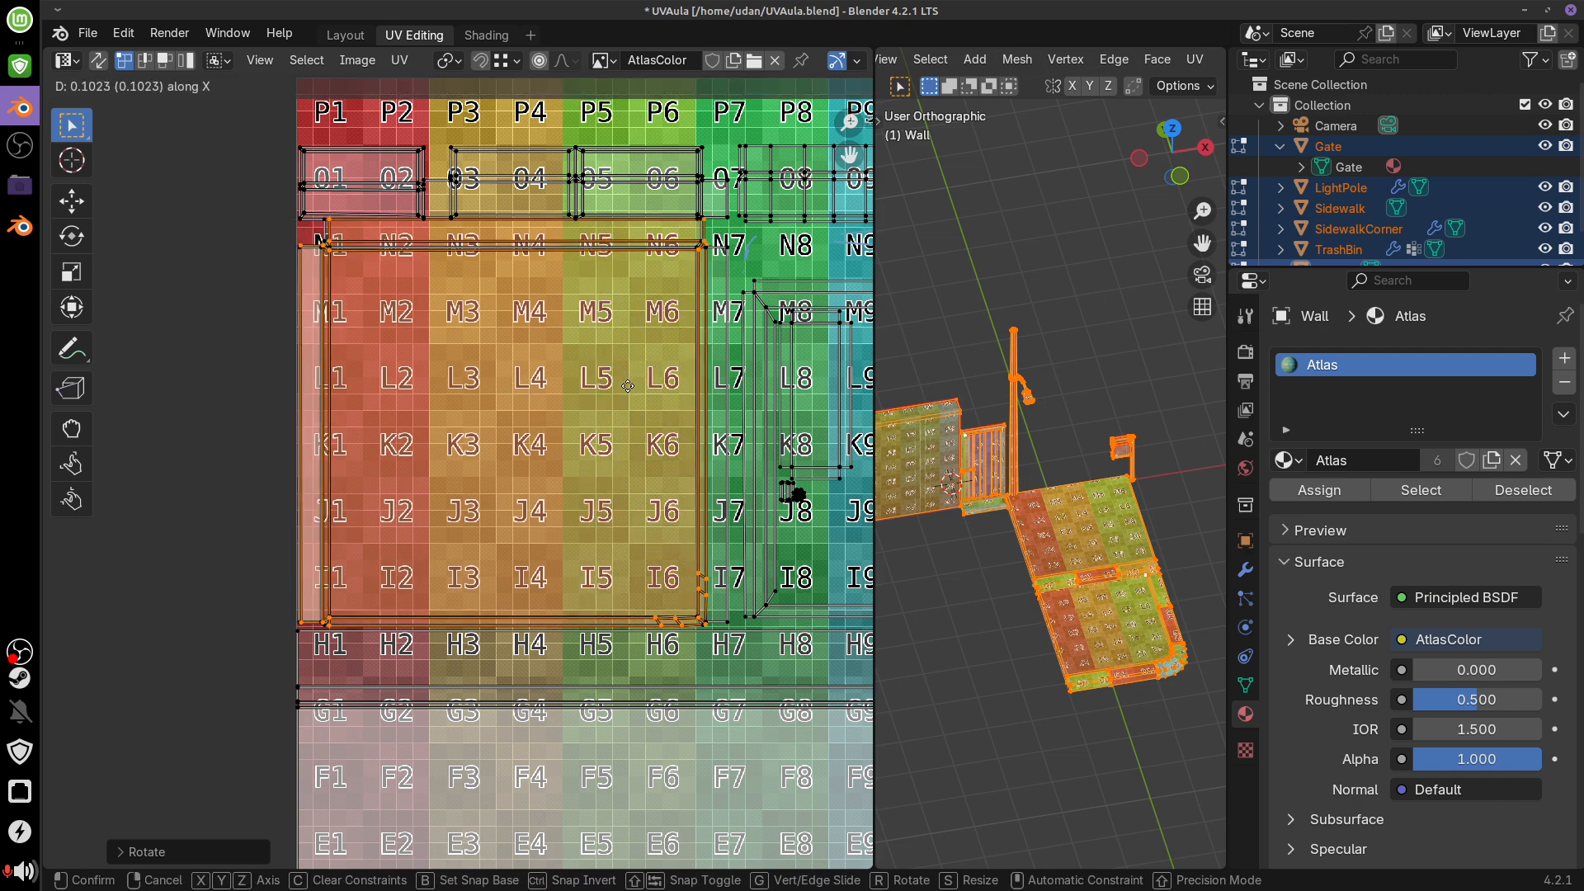
pyautogui.click(628, 386)
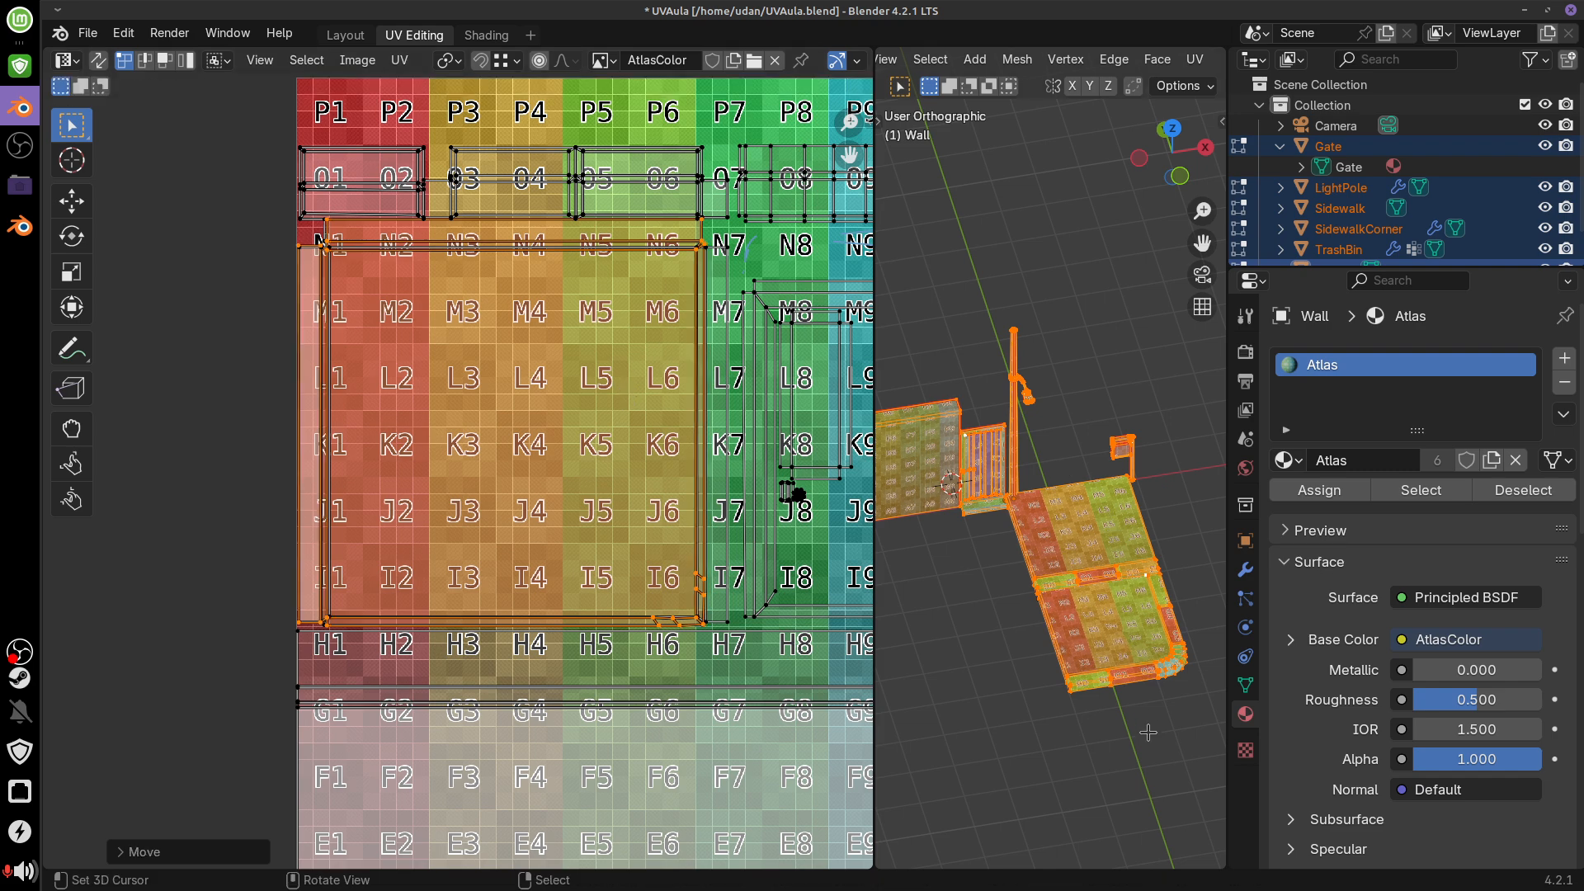
# Try to nudge the rotated island about 0.001 up to line up with the overlapping sidewalk island
pyautogui.scroll(4, 1086, 489)
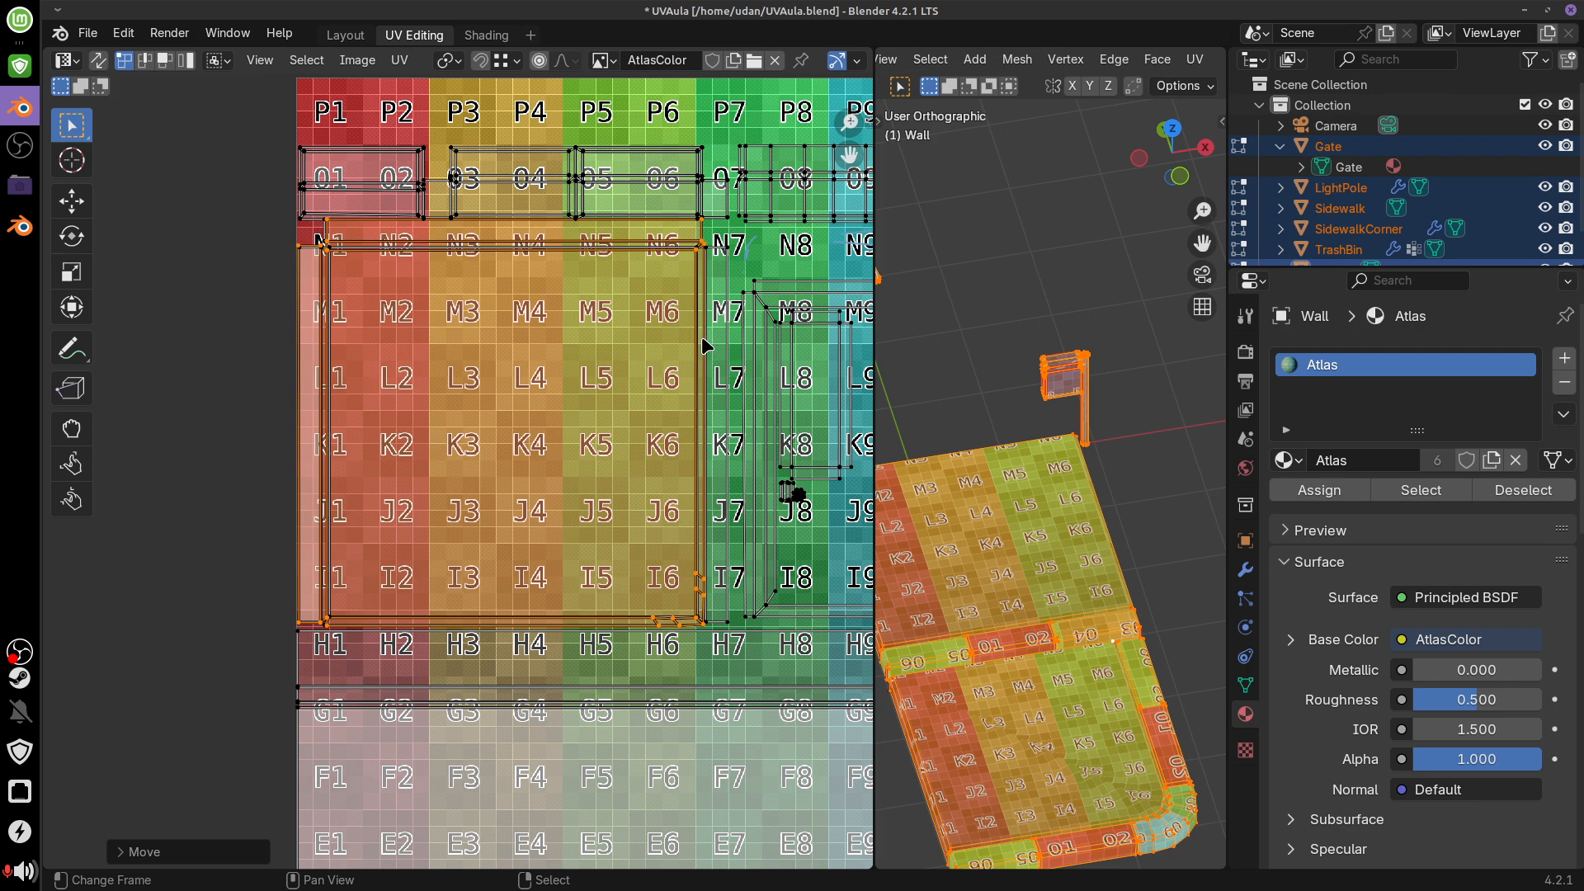
pyautogui.scroll(3, 702, 339)
pyautogui.keyDown('shift'); pyautogui.moveTo(764, 183); pyautogui.dragTo(540, 618, button='middle'); pyautogui.keyUp('shift')
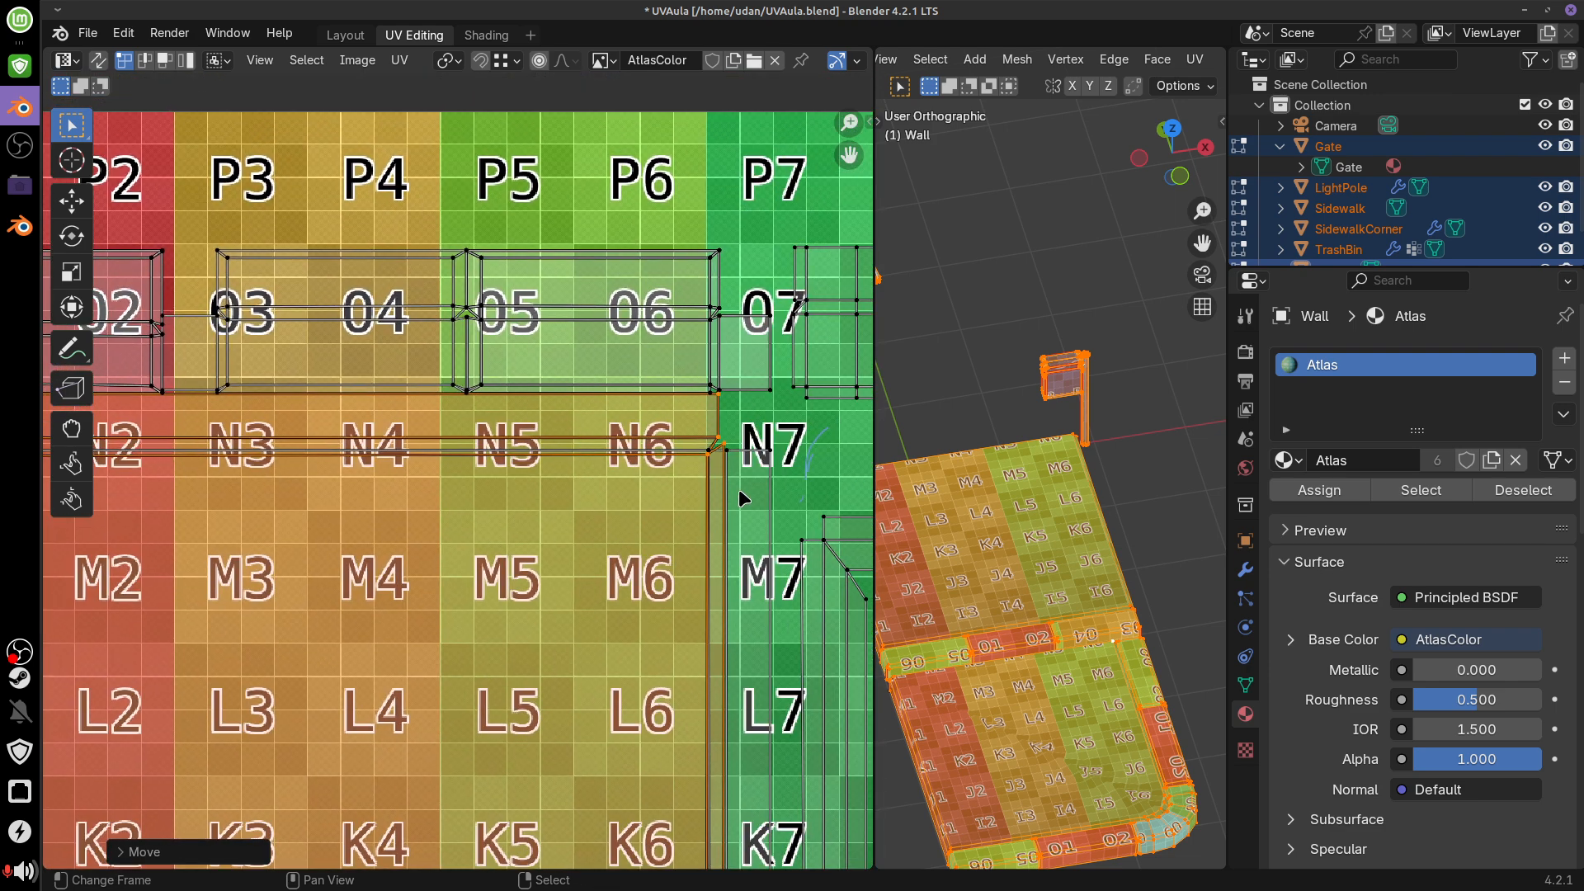
pyautogui.scroll(2, 731, 502)
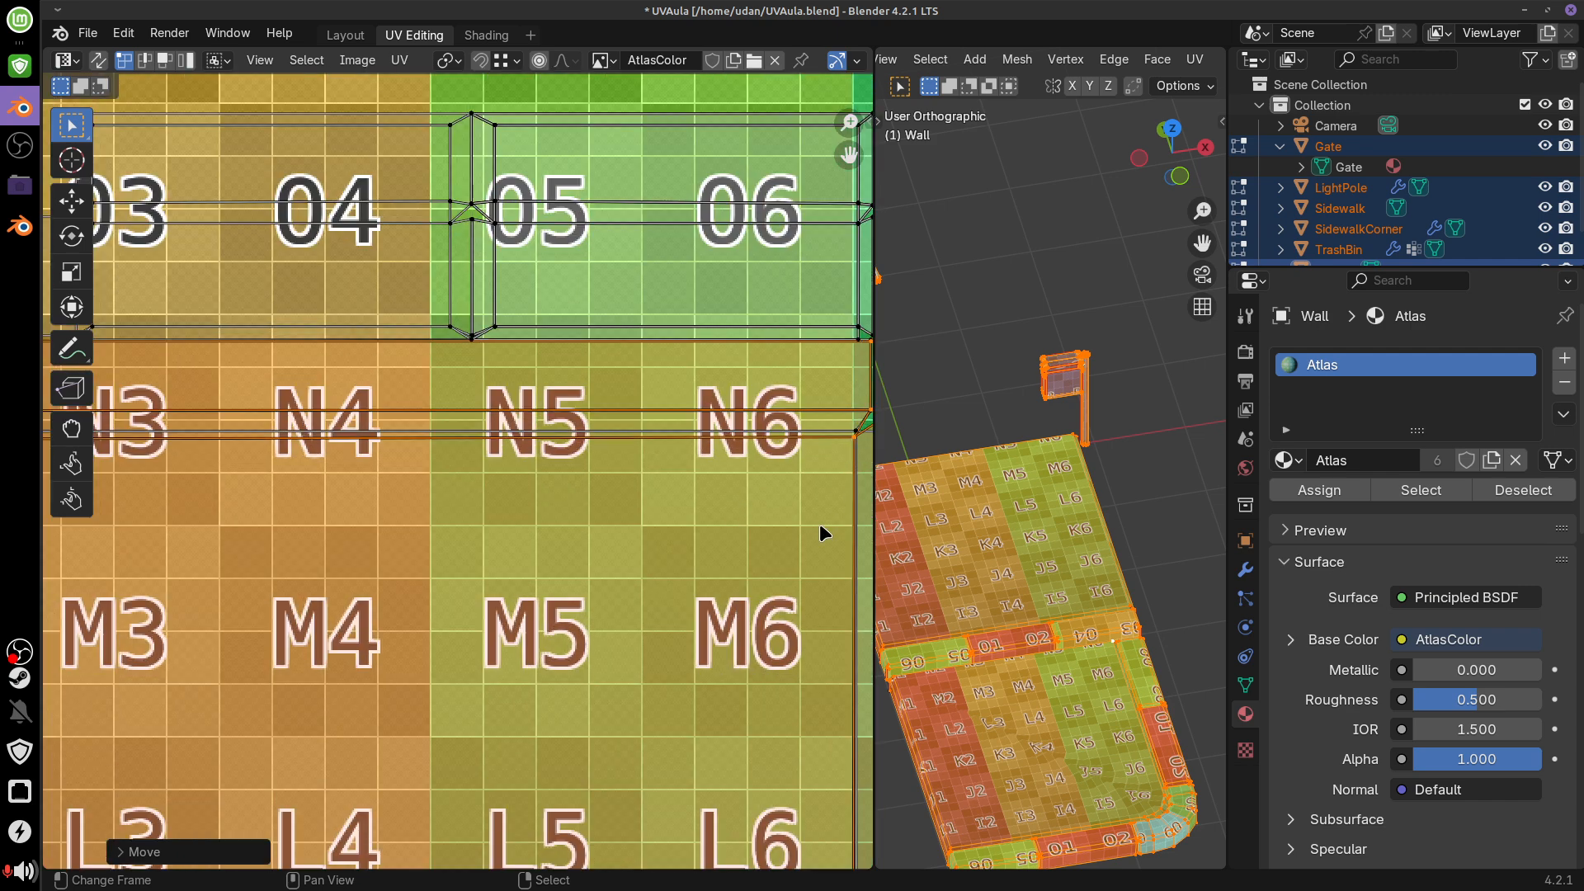
pyautogui.keyDown('shift'); pyautogui.moveTo(778, 518); pyautogui.dragTo(676, 544, button='middle'); pyautogui.keyUp('shift')
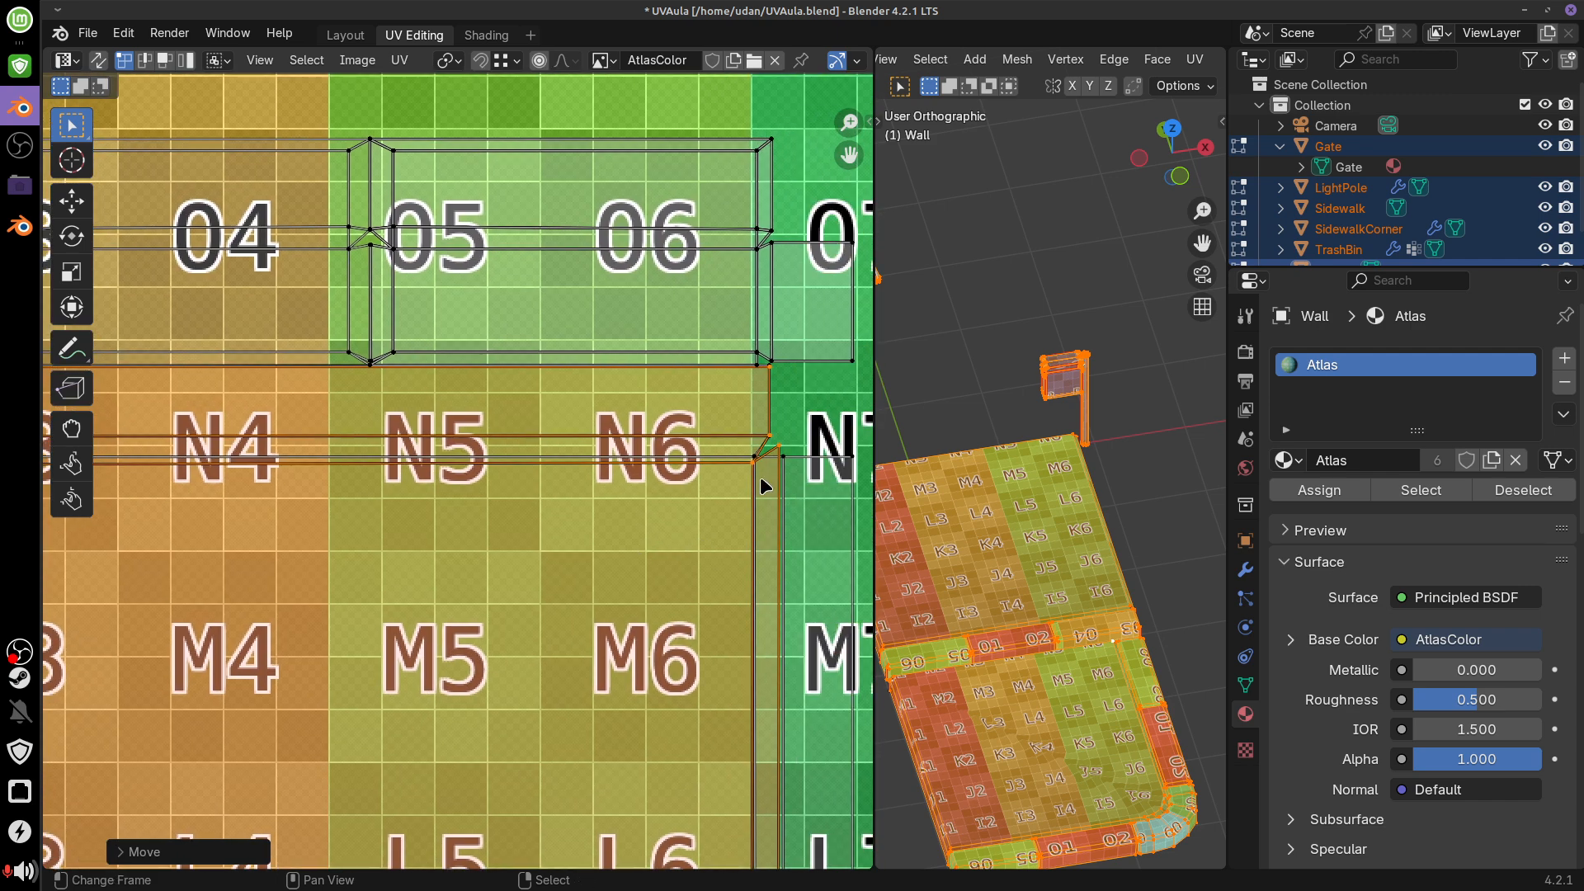
pyautogui.press('g')
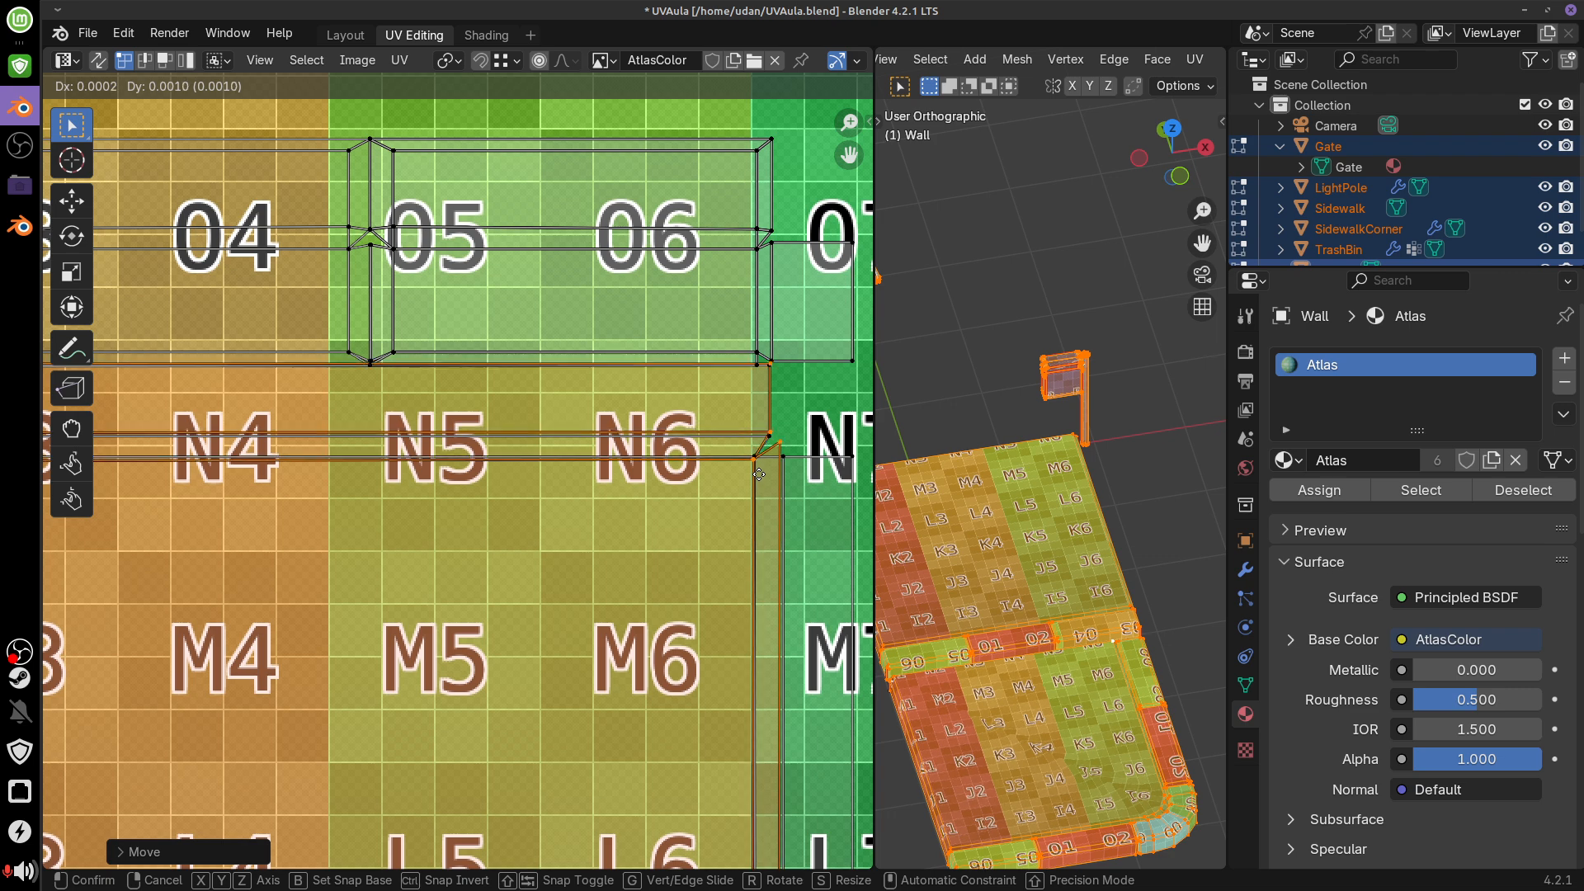
pyautogui.keyDown('shift'); pyautogui.click(757, 473); pyautogui.keyUp('shift')
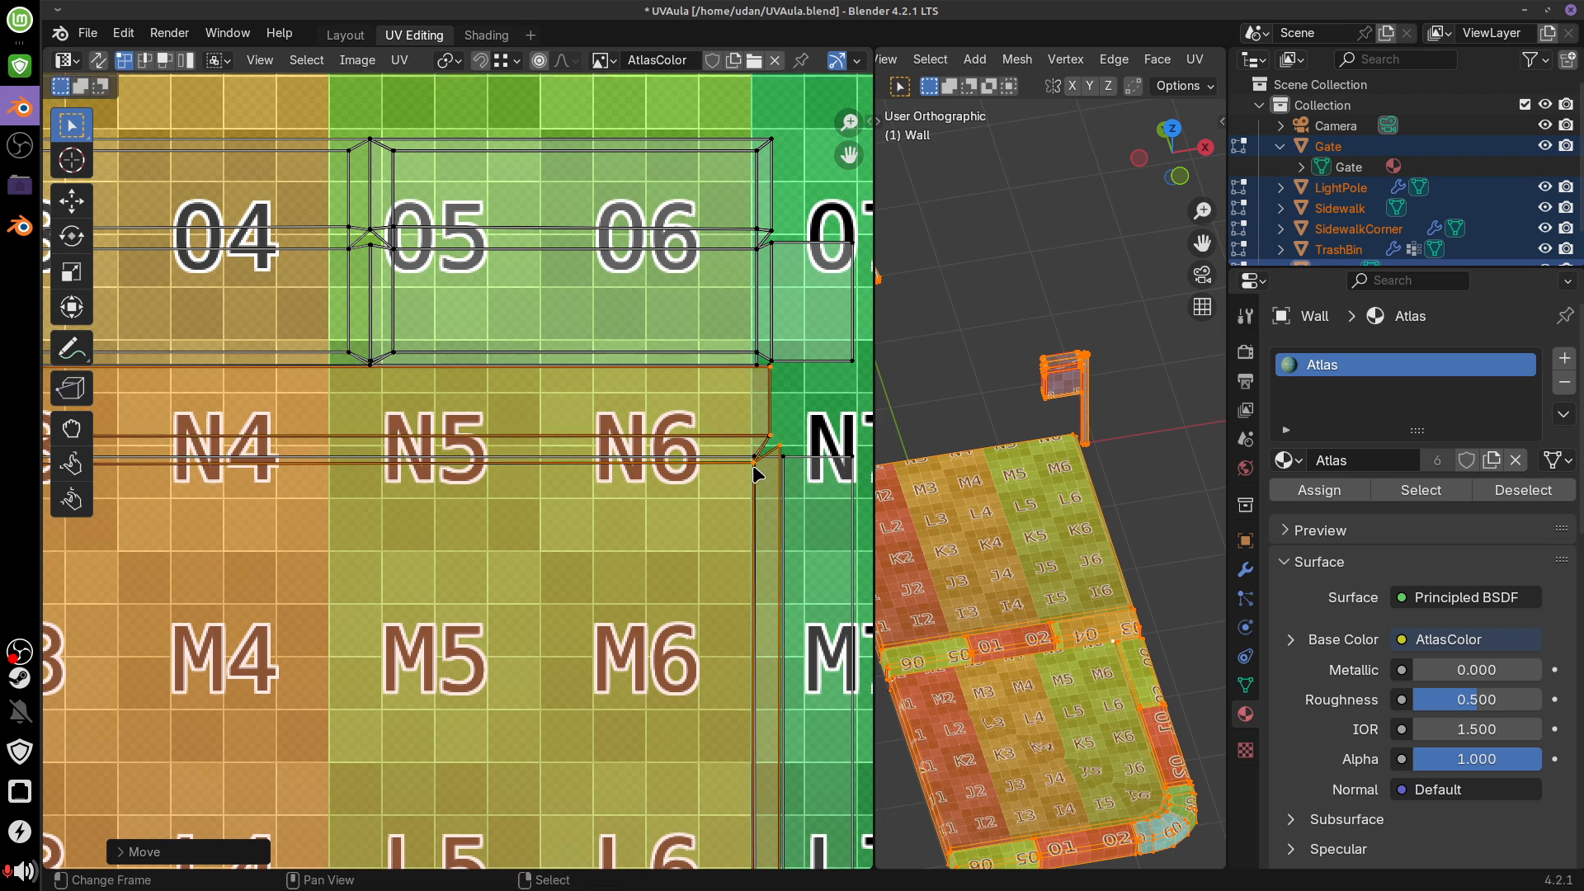
pyautogui.rightClick(752, 467)
# Move the square island's selected upper edge about 0.002 up to align it with the overlapping sidewalk island
pyautogui.moveTo(655, 591); pyautogui.dragTo(862, 587, button='middle')
pyautogui.moveTo(331, 515); pyautogui.dragTo(891, 509, button='middle')
pyautogui.press('g')
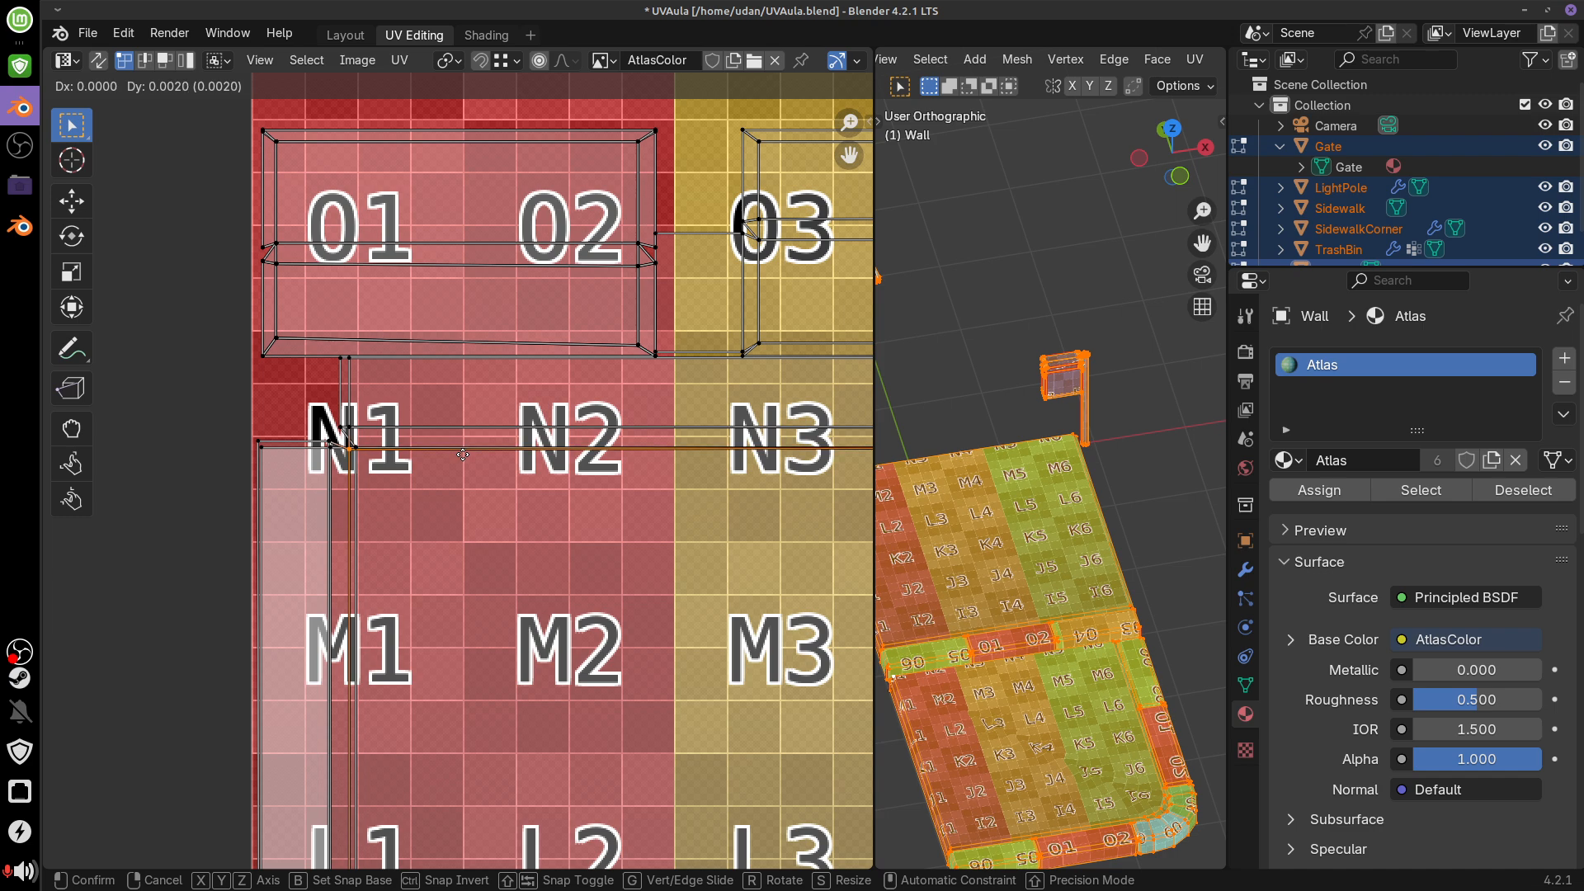
pyautogui.click(464, 455)
# Widen the 3D viewport beside the UV editor and frame the sidewalk and corner meshes in it
pyautogui.keyDown('shift'); pyautogui.scroll(-3, 462, 451); pyautogui.keyUp('shift')
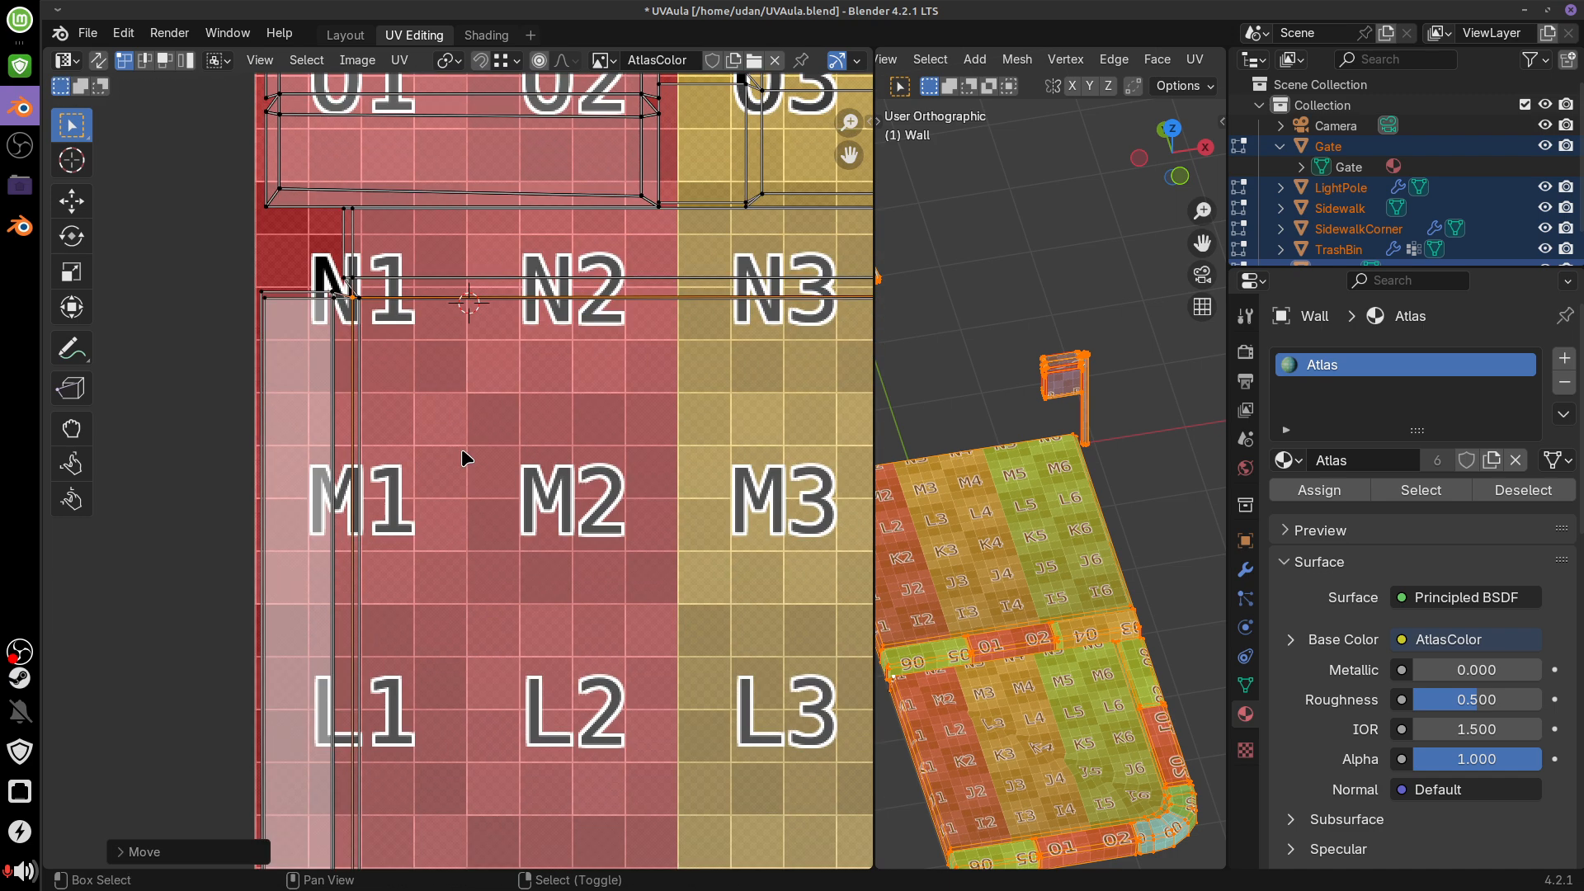
pyautogui.keyDown('ctrl'); pyautogui.hscroll(6, 549, 598); pyautogui.keyUp('ctrl')
pyautogui.keyDown('shift'); pyautogui.scroll(-18, 485, 538); pyautogui.keyUp('shift')
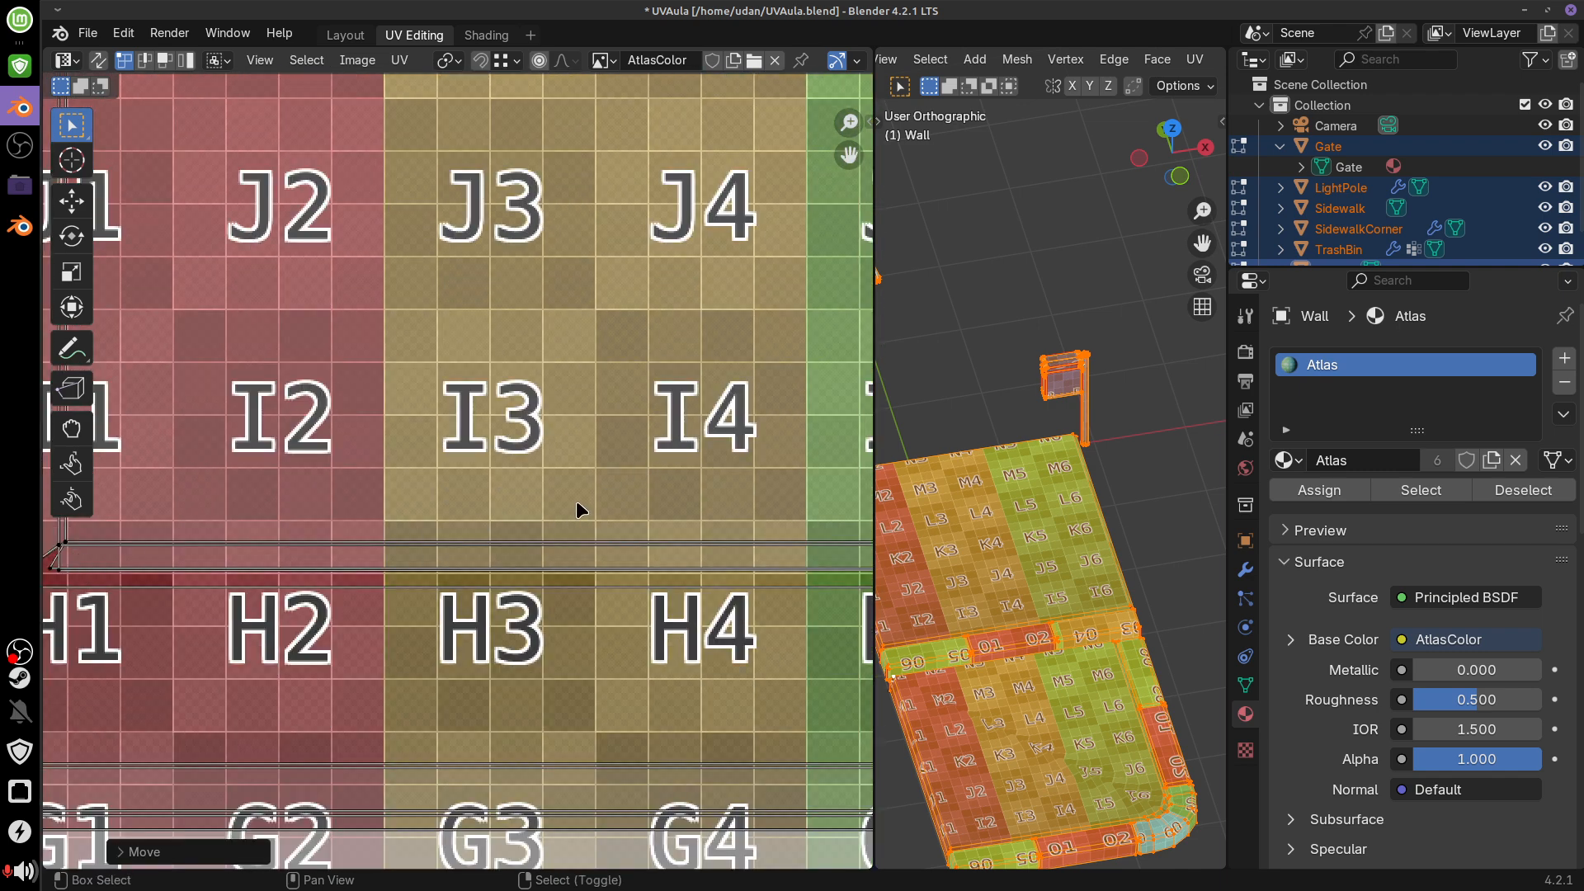
pyautogui.keyDown('shift'); pyautogui.moveTo(663, 510); pyautogui.dragTo(644, 495, button='middle'); pyautogui.keyUp('shift')
pyautogui.scroll(-1, 645, 497)
pyautogui.scroll(-6, 643, 495)
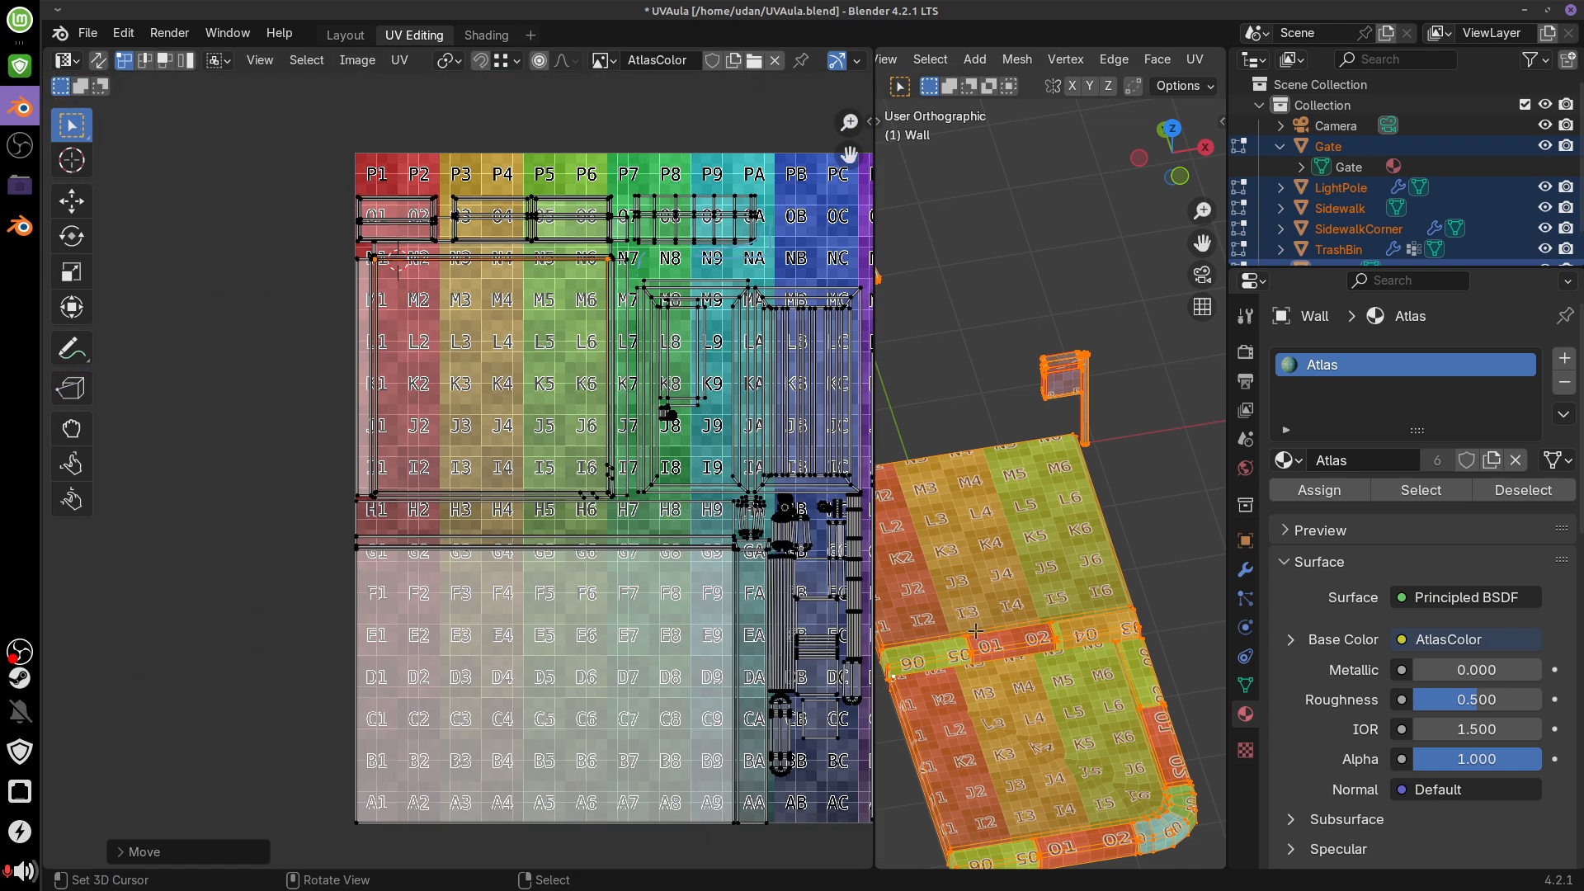
pyautogui.scroll(2, 1084, 450)
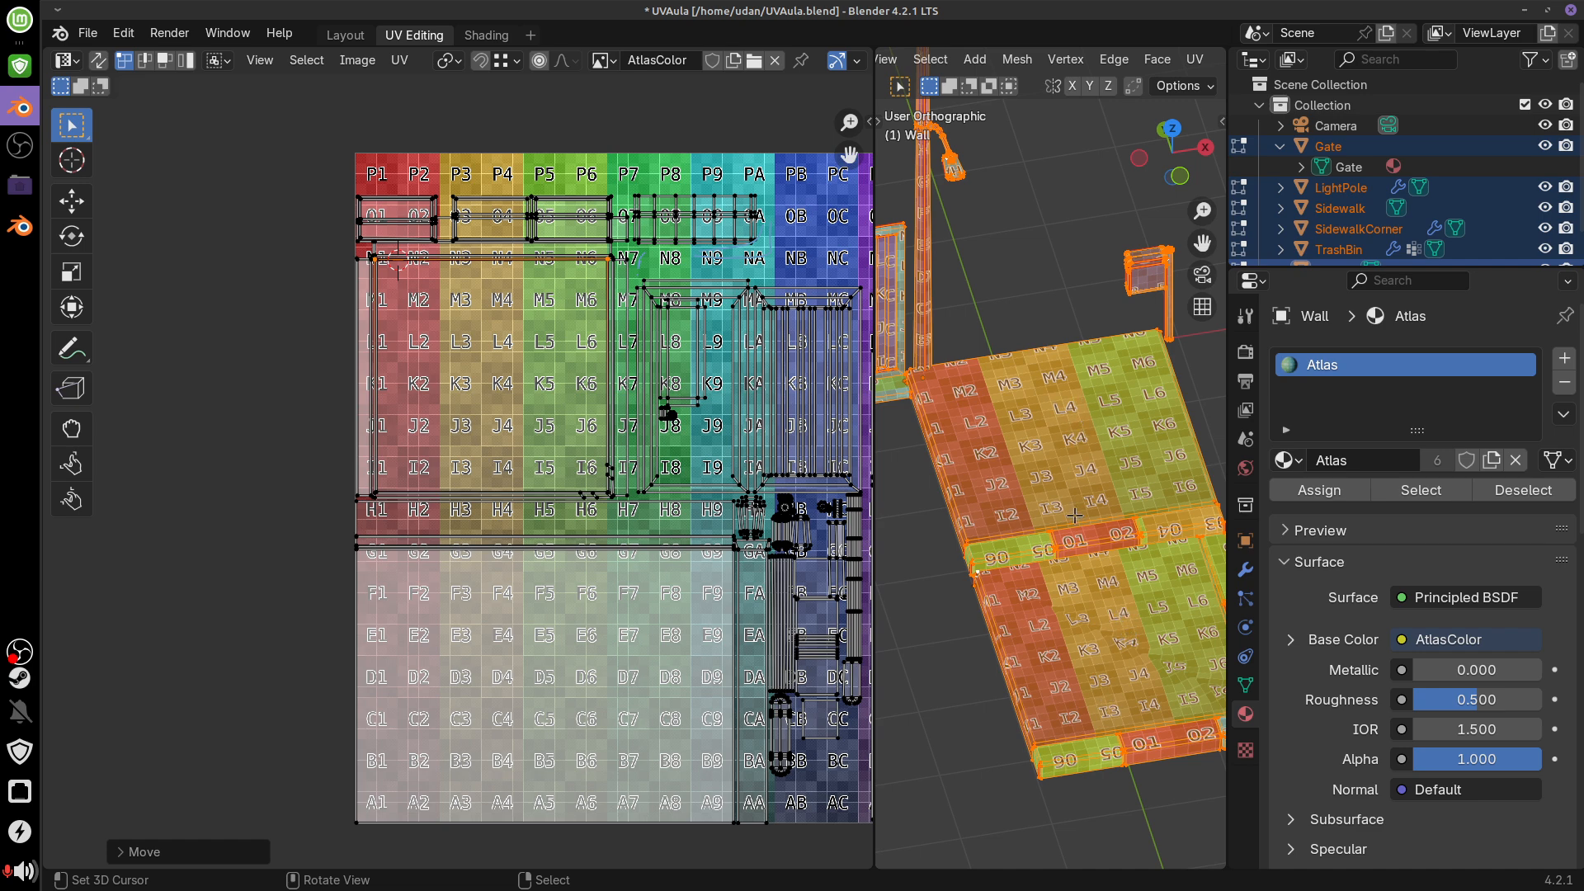
pyautogui.moveTo(873, 503); pyautogui.dragTo(687, 504)
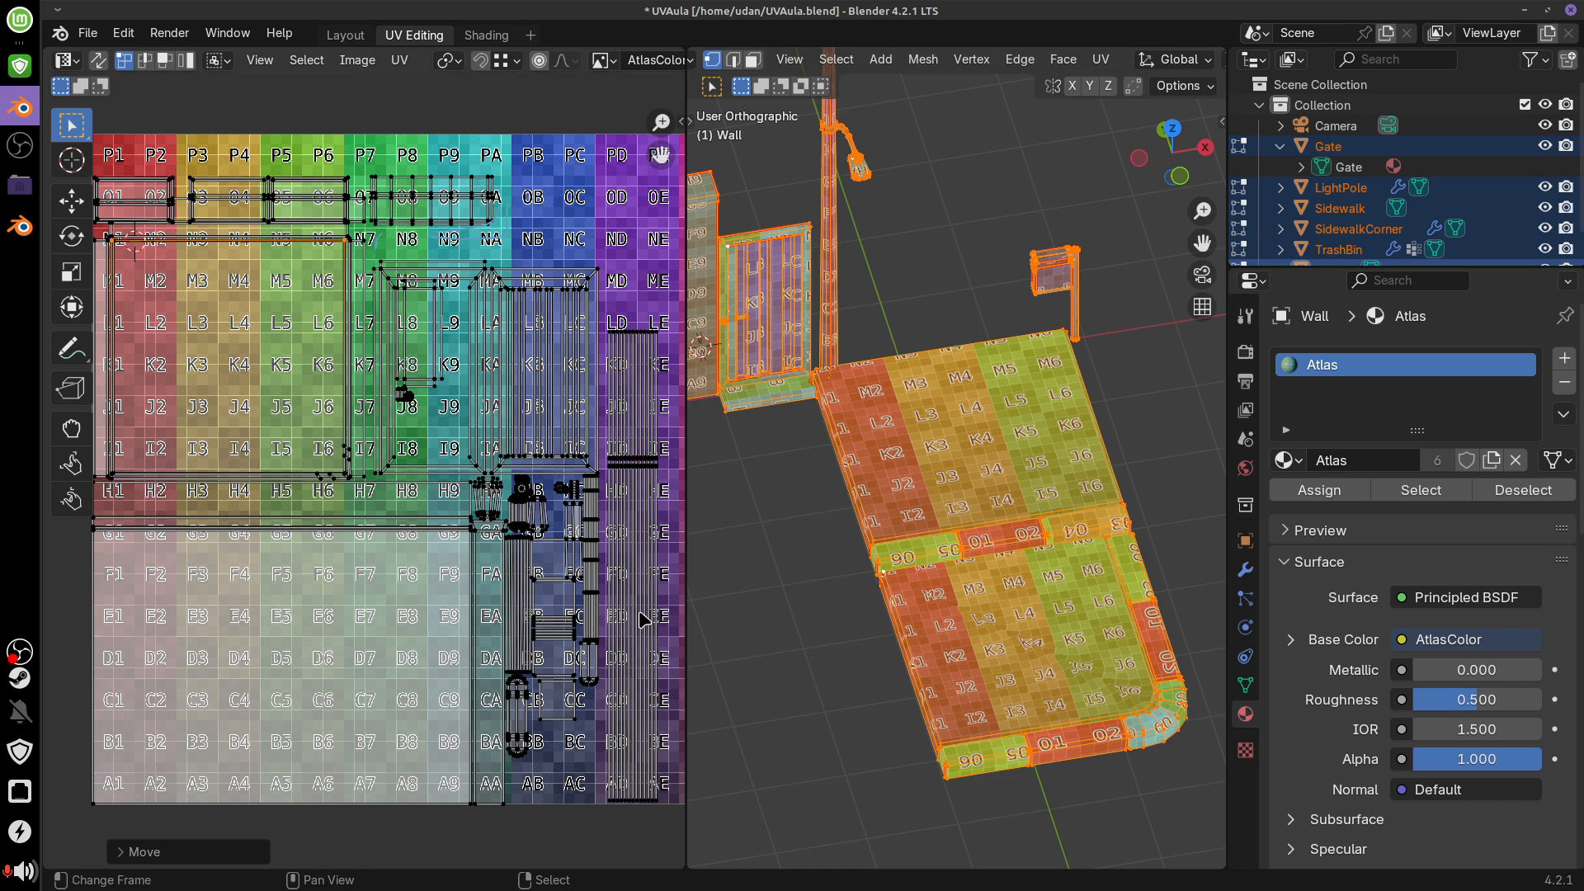
pyautogui.moveTo(793, 323)
pyautogui.mouseDown()
pyautogui.moveTo(908, 419)
pyautogui.moveTo(814, 327)
pyautogui.mouseUp()
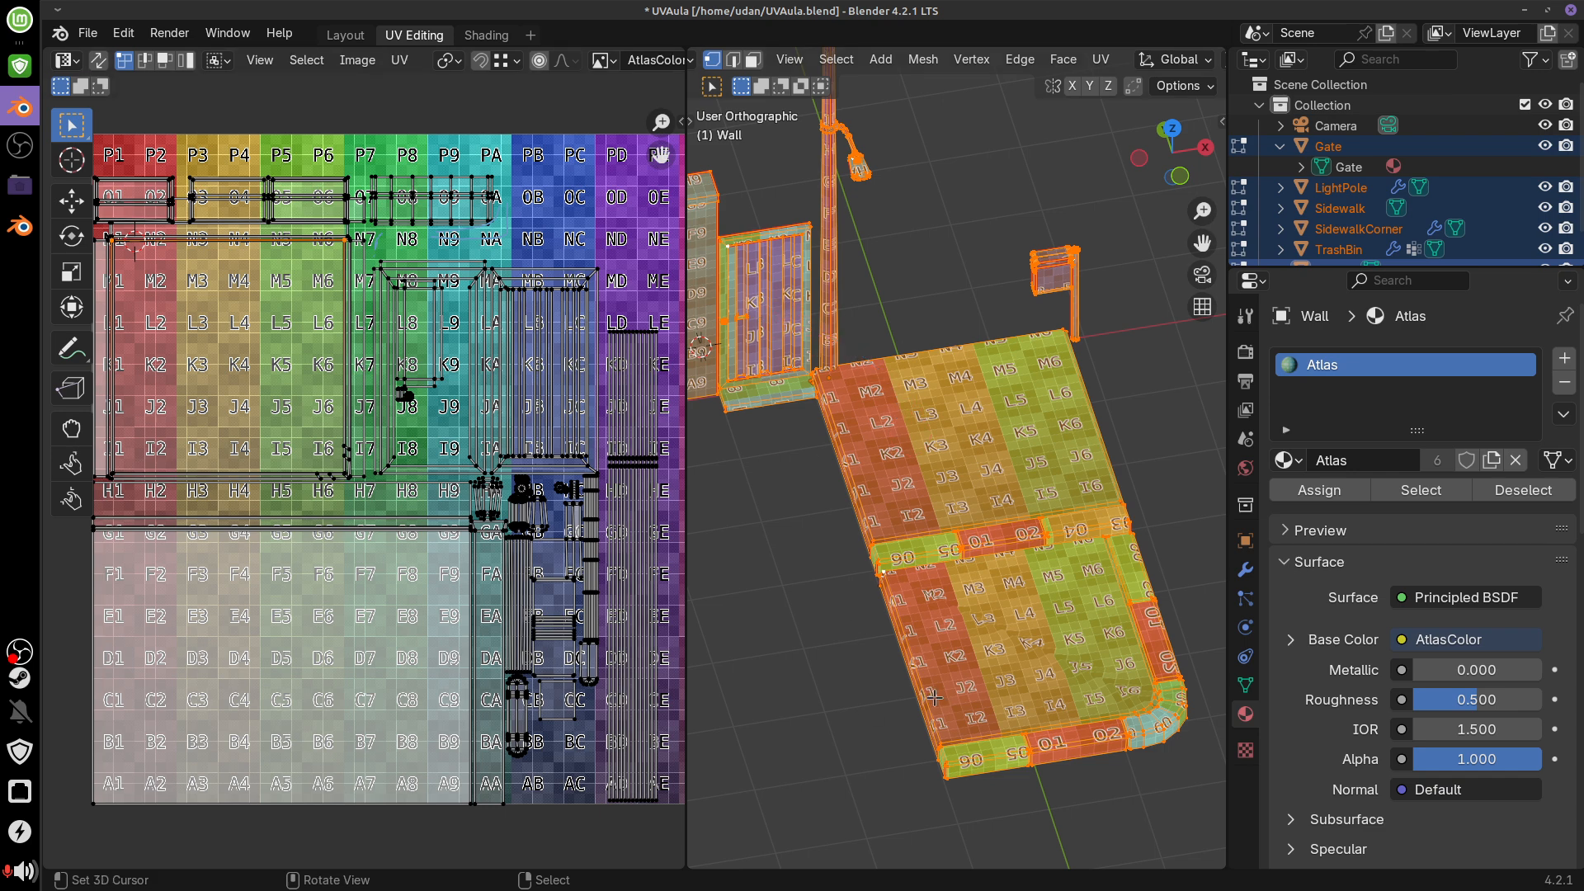
pyautogui.moveTo(659, 706); pyautogui.dragTo(602, 643, button='middle')
pyautogui.moveTo(546, 229); pyautogui.dragTo(537, 332, button='middle')
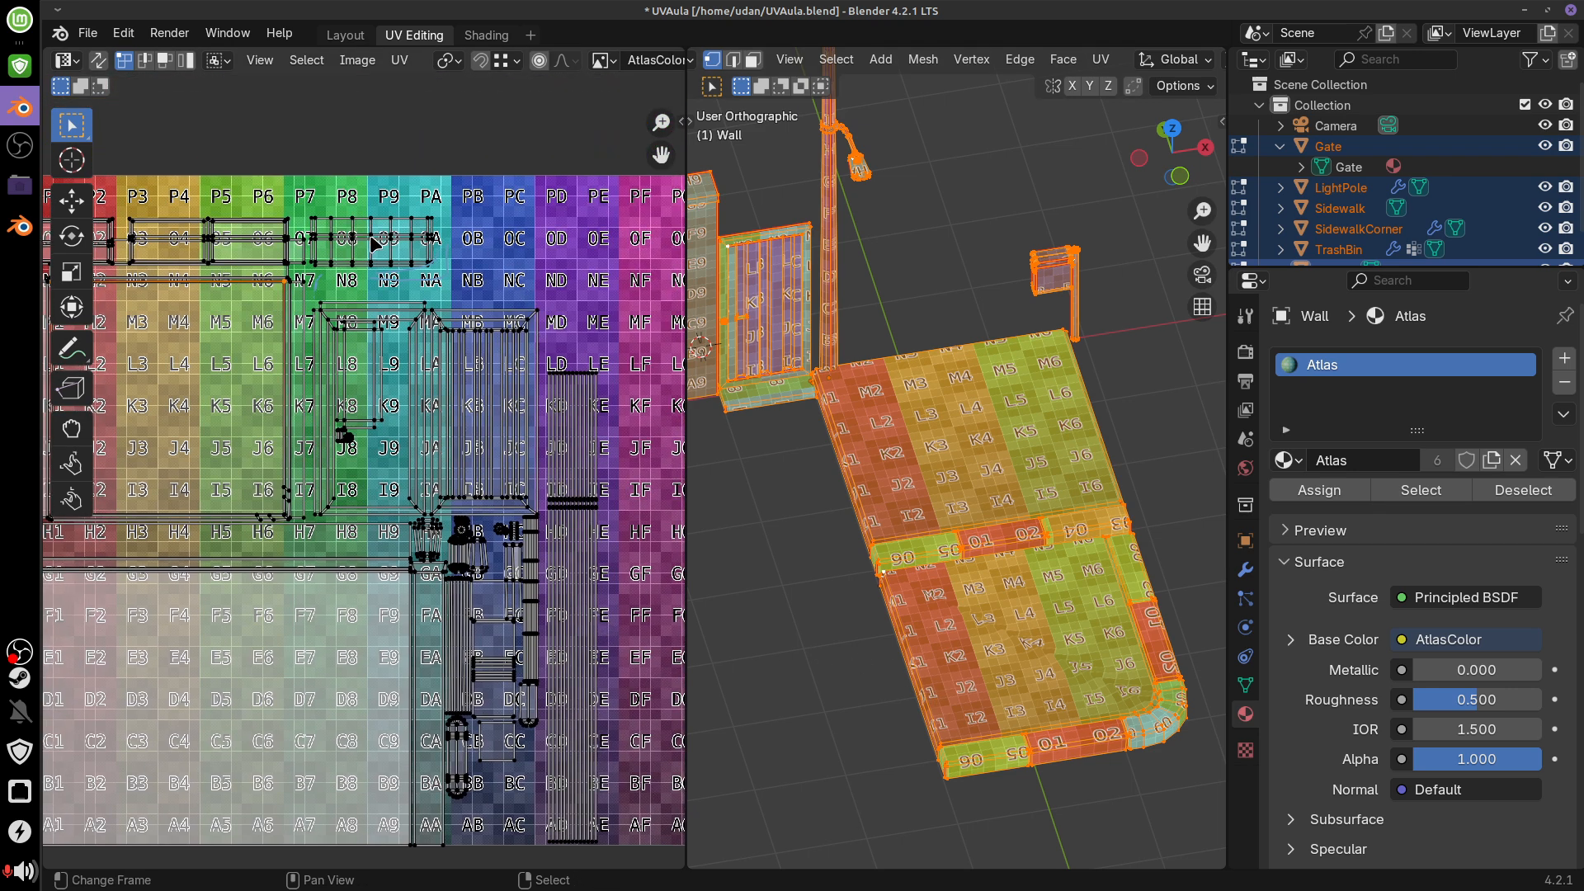
pyautogui.scroll(-2, 498, 316)
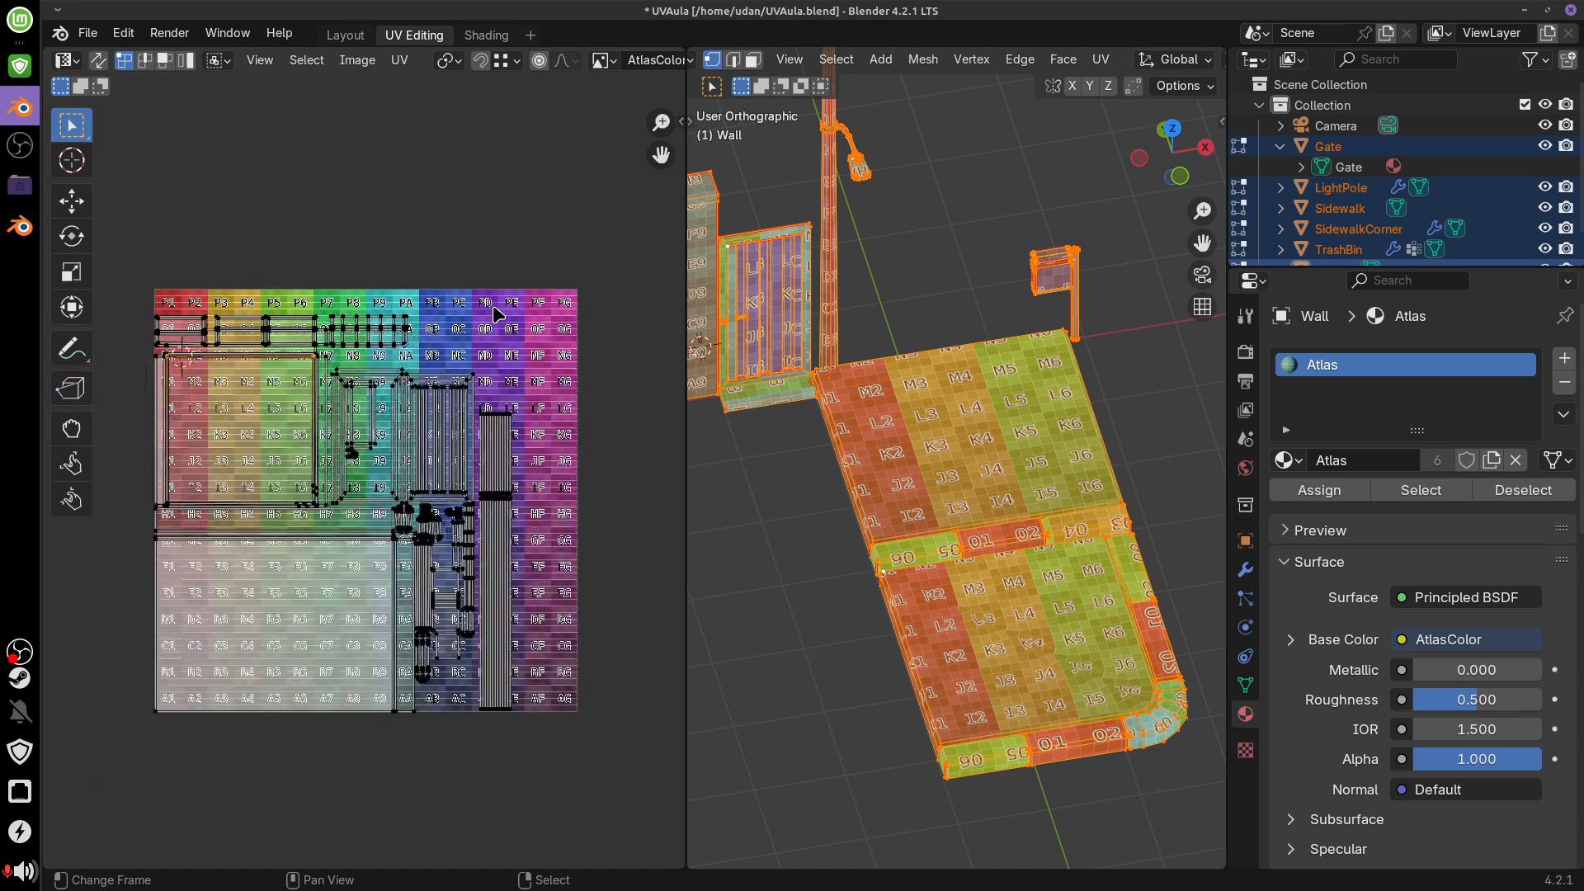
pyautogui.moveTo(148, 314)
pyautogui.mouseDown()
pyautogui.moveTo(531, 350)
pyautogui.moveTo(535, 710)
pyautogui.mouseUp()
pyautogui.moveTo(543, 460); pyautogui.dragTo(575, 478)
pyautogui.press('a')
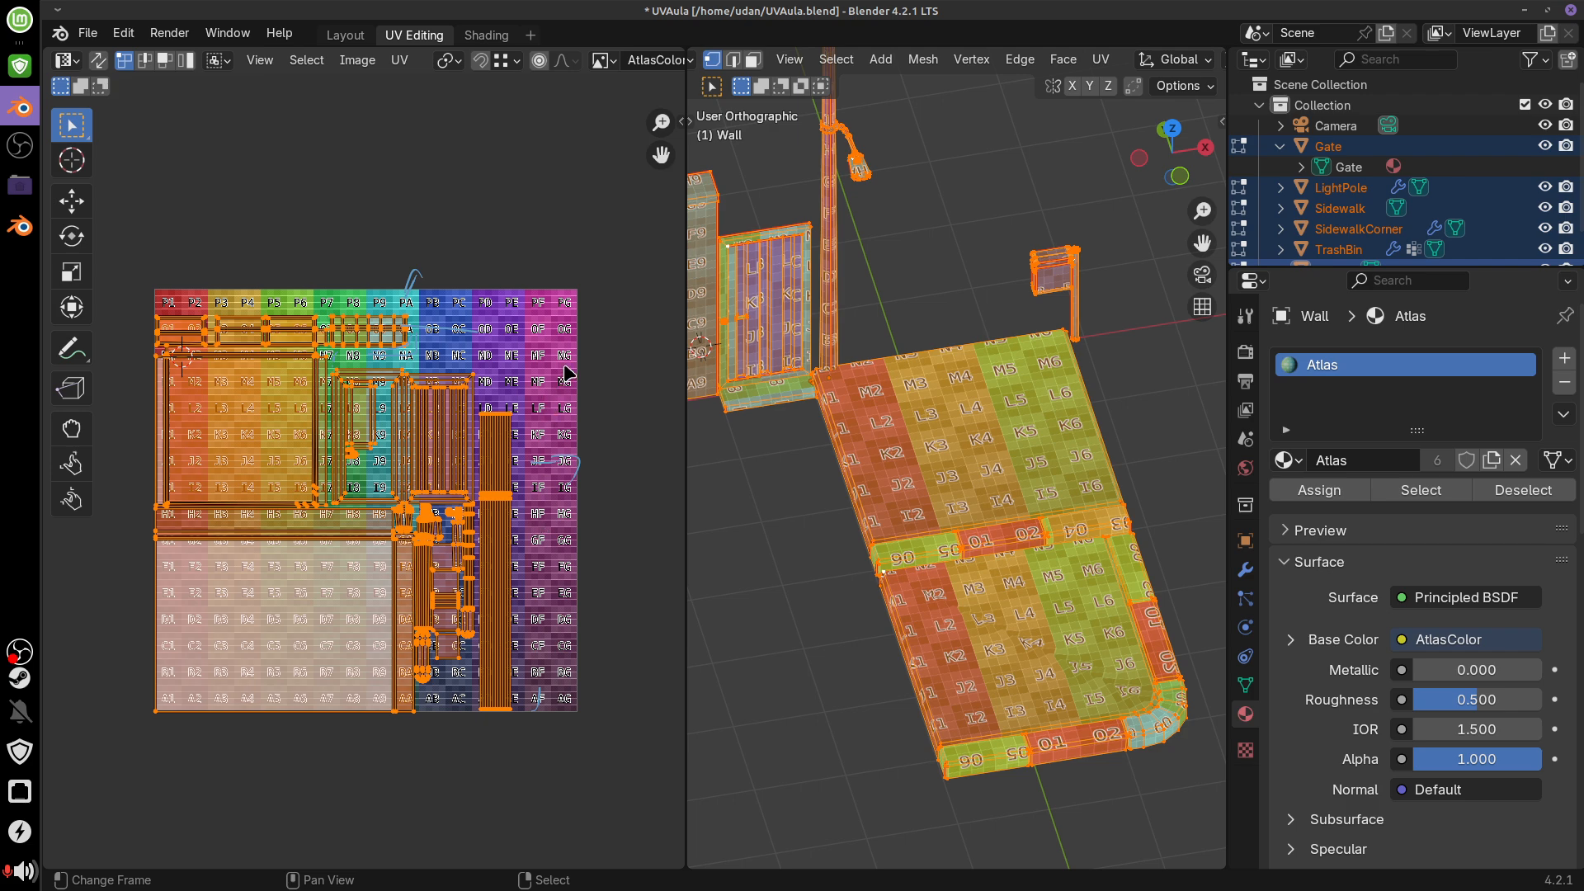
# Select the lower-left corner vertex of the packed layout and snap the 2D cursor to it
pyautogui.click(156, 717)
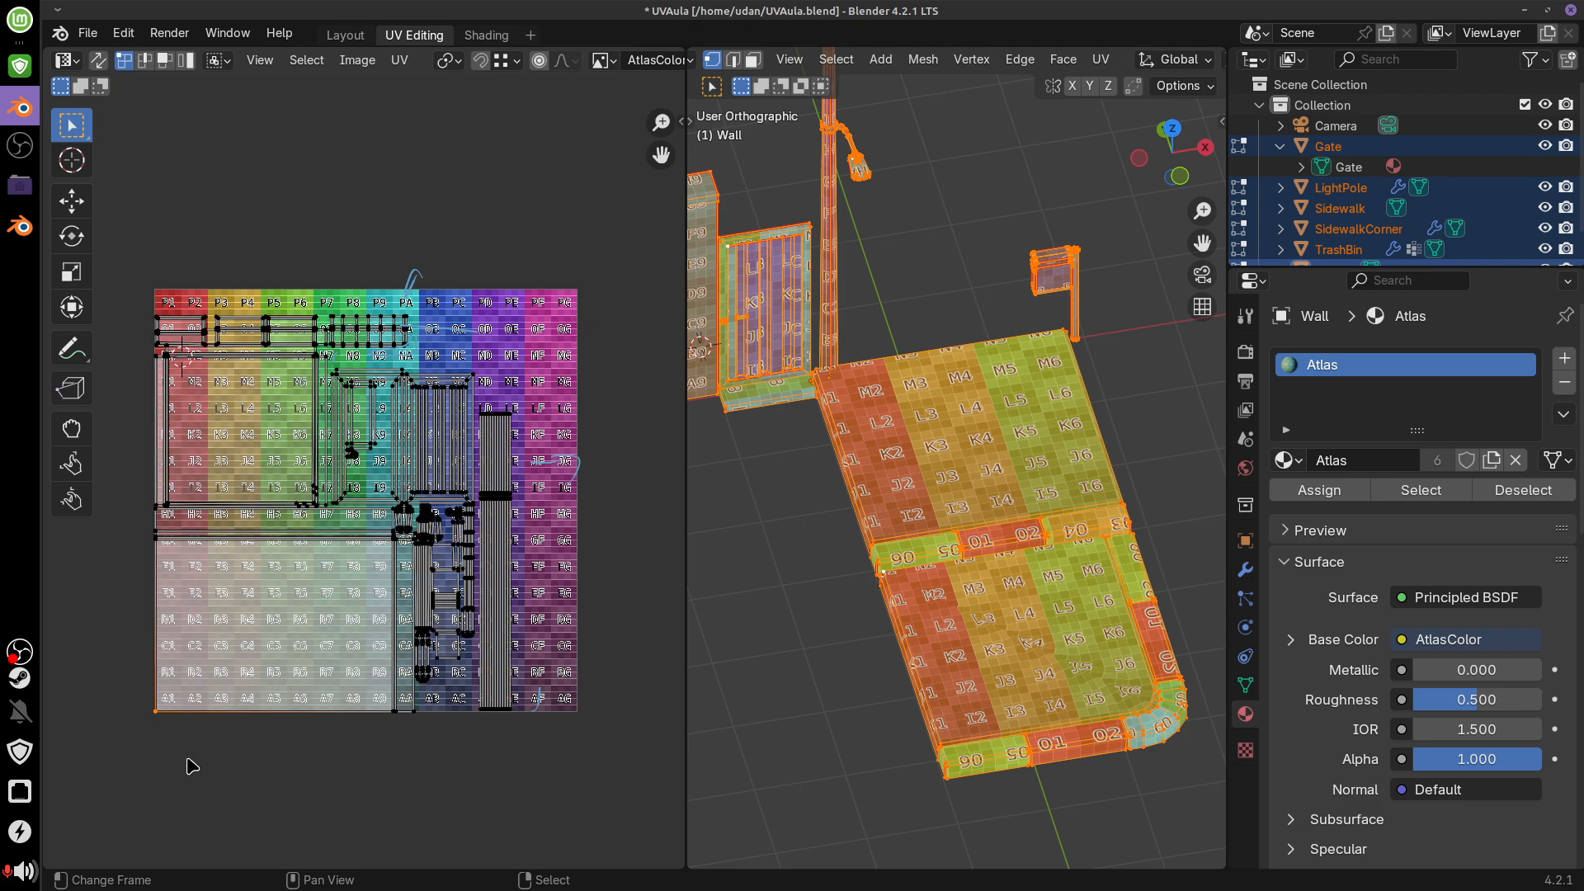
pyautogui.hotkey('shift', 's')
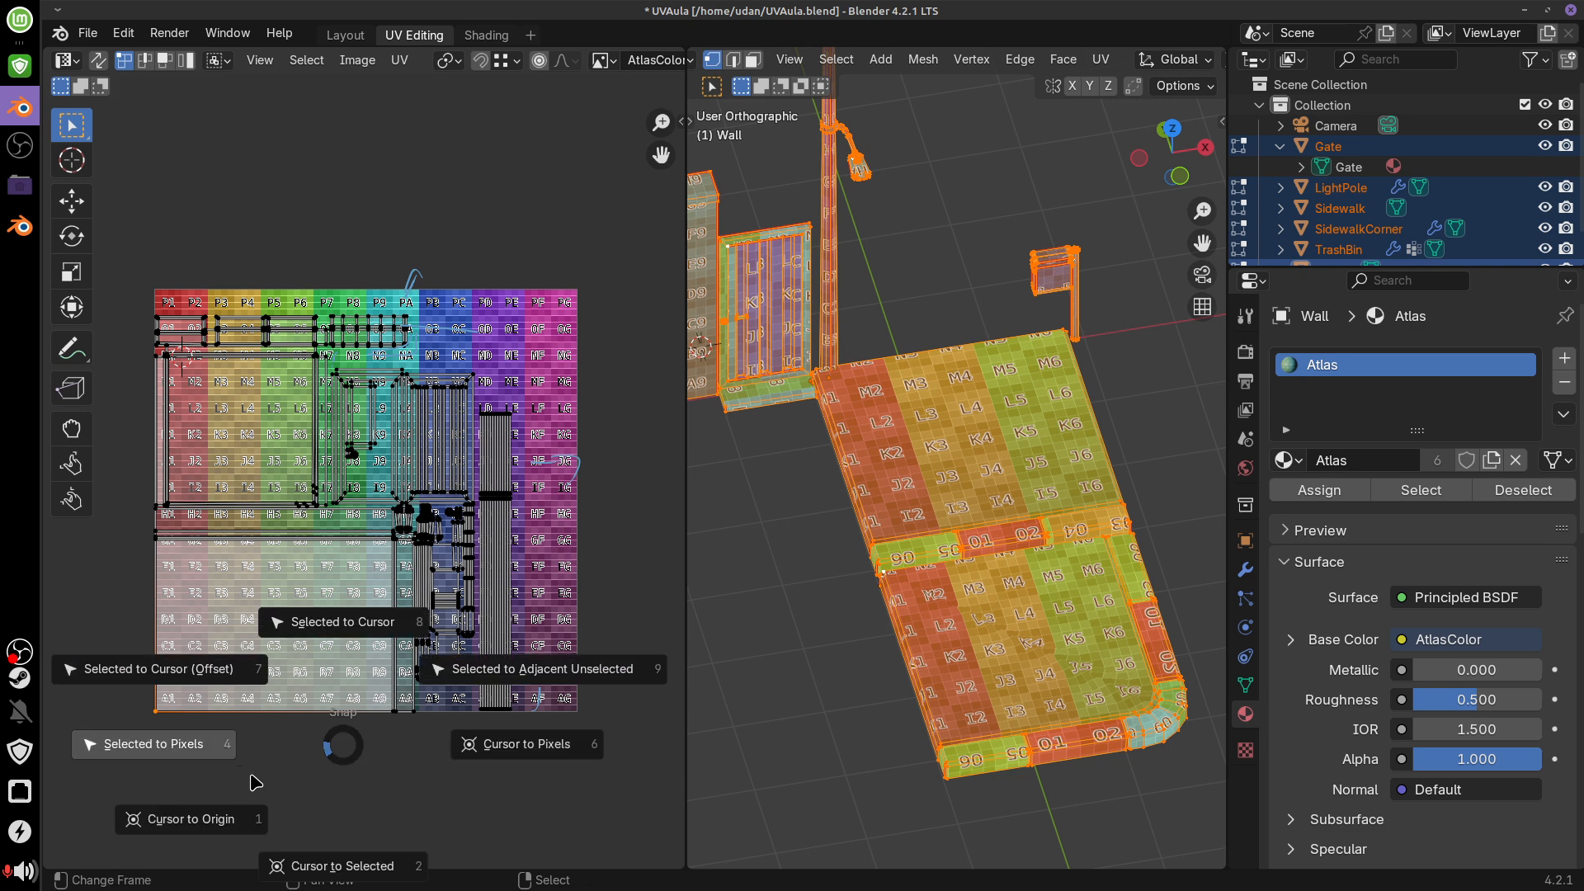
pyautogui.click(366, 867)
# Select all UV islands, set the snap target to Increment and use the 2D cursor as the pivot point
pyautogui.press('a')
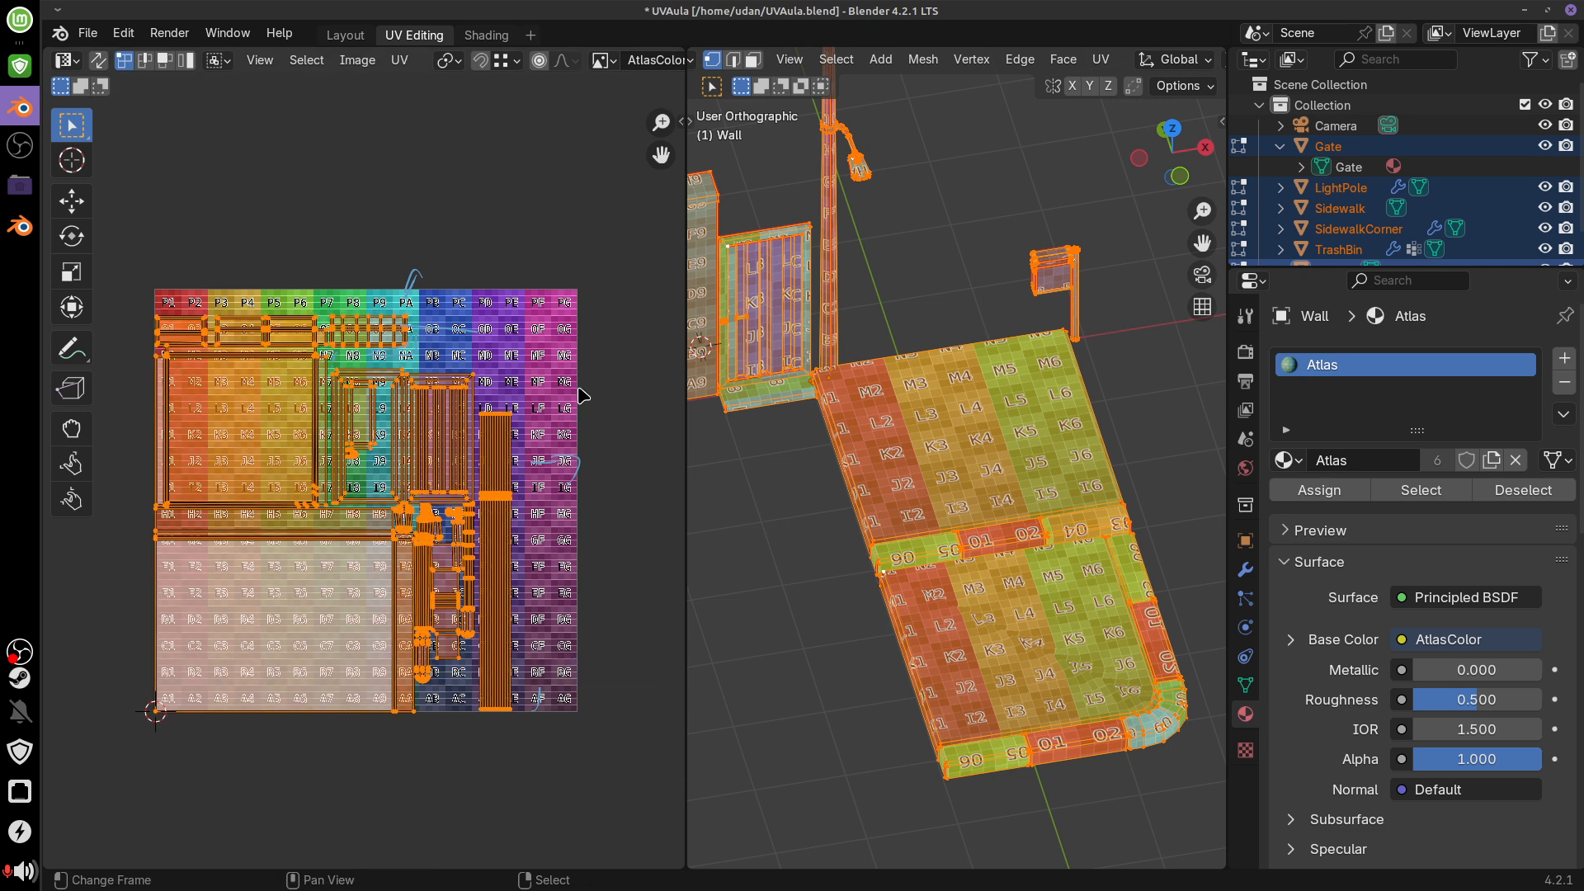
pyautogui.click(517, 61)
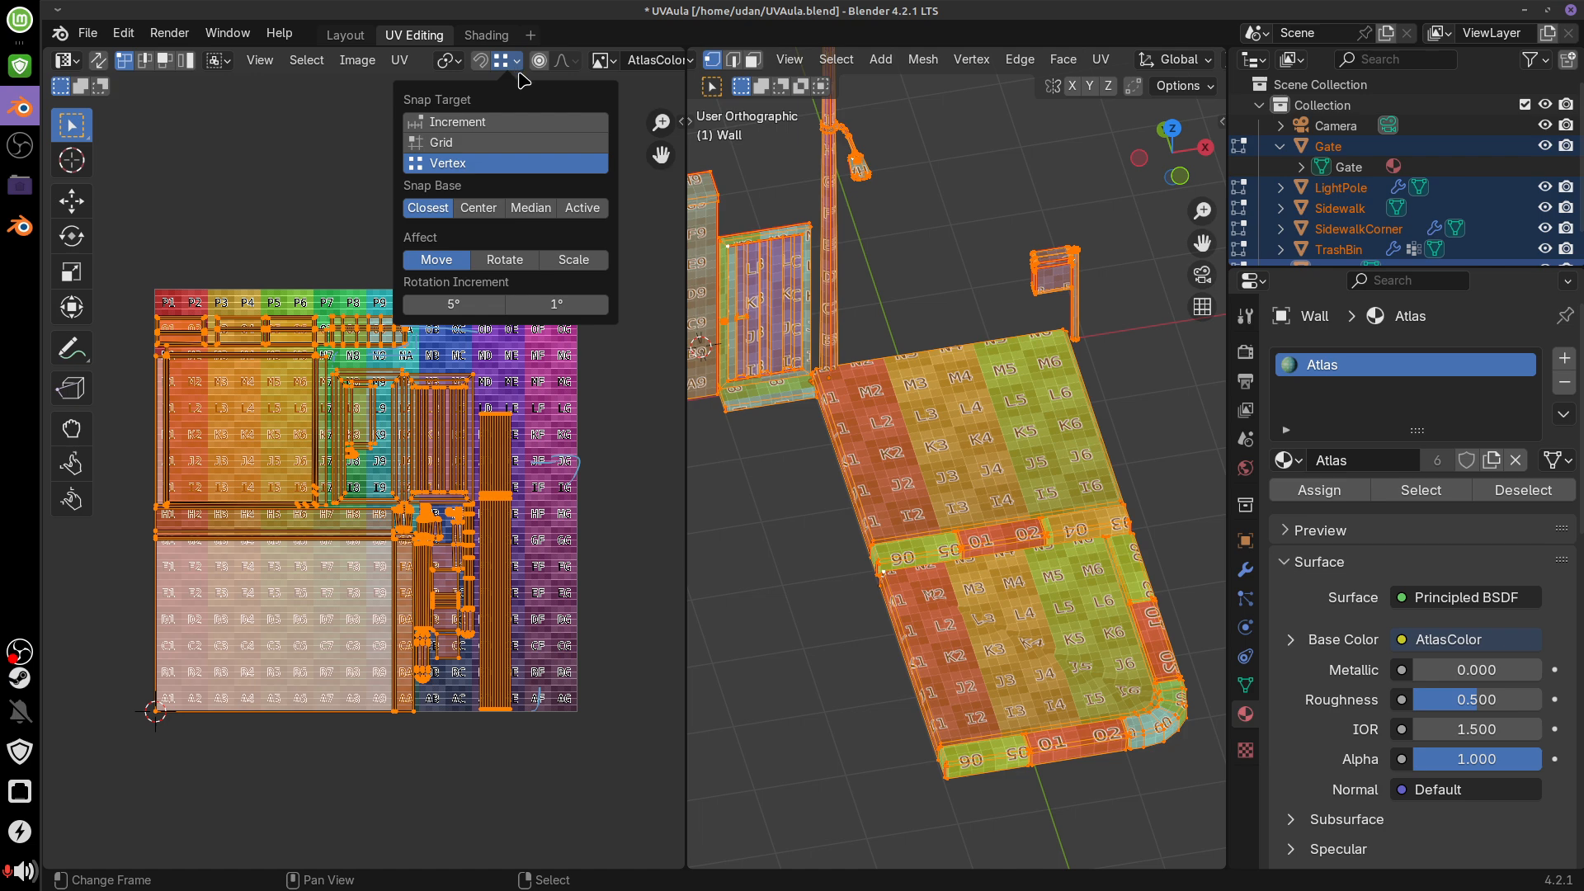
pyautogui.click(513, 121)
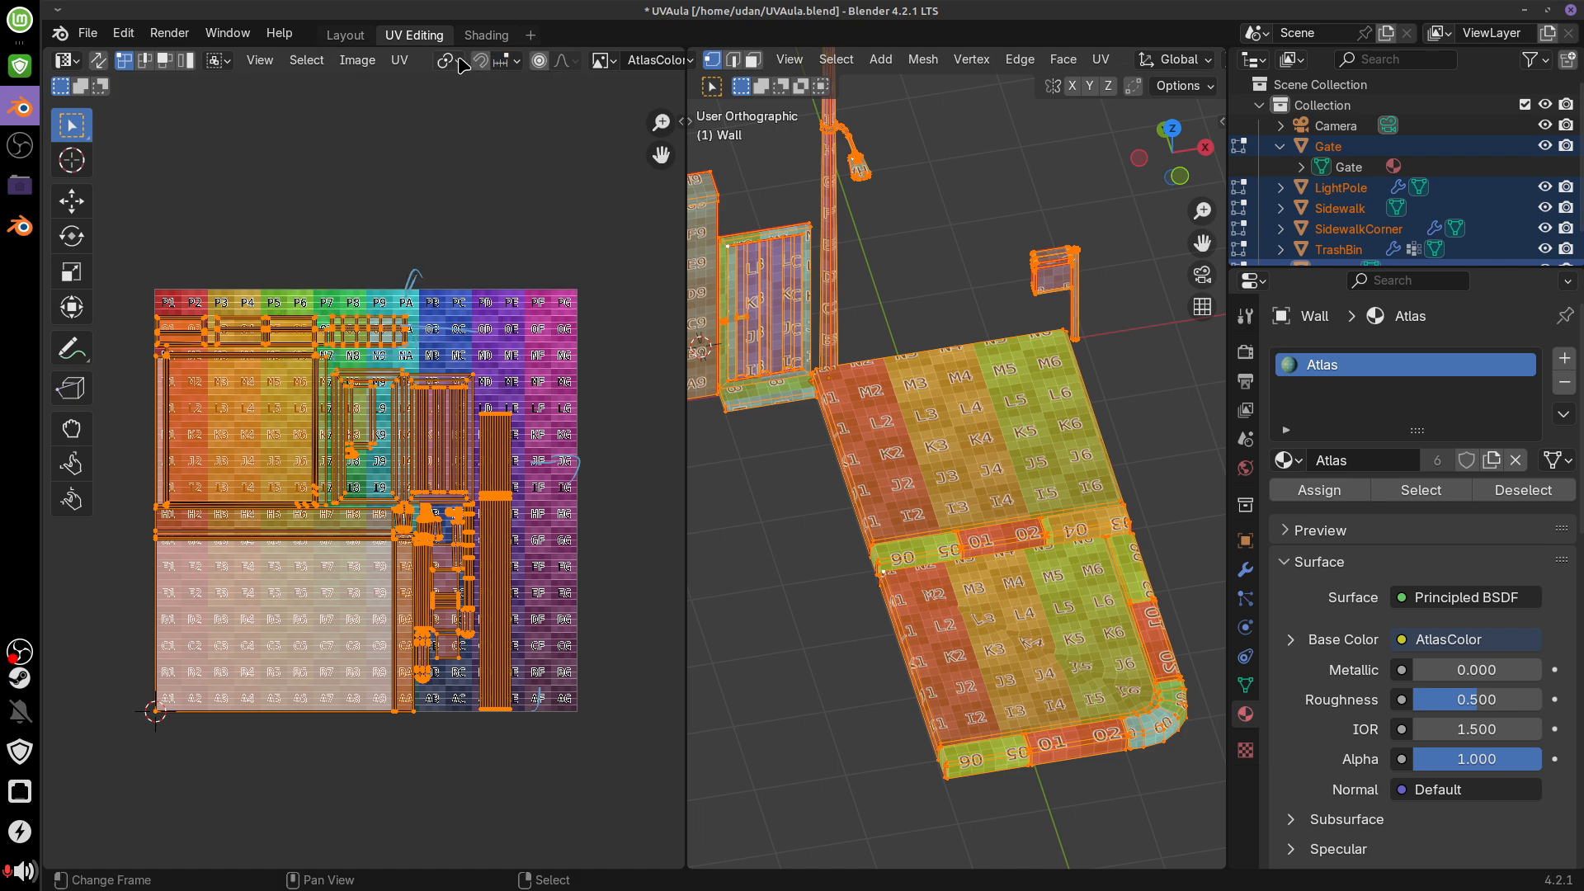
pyautogui.click(448, 61)
pyautogui.click(495, 157)
# Try scaling all the islands up by about 1.013 from the 2D cursor
pyautogui.press('s')
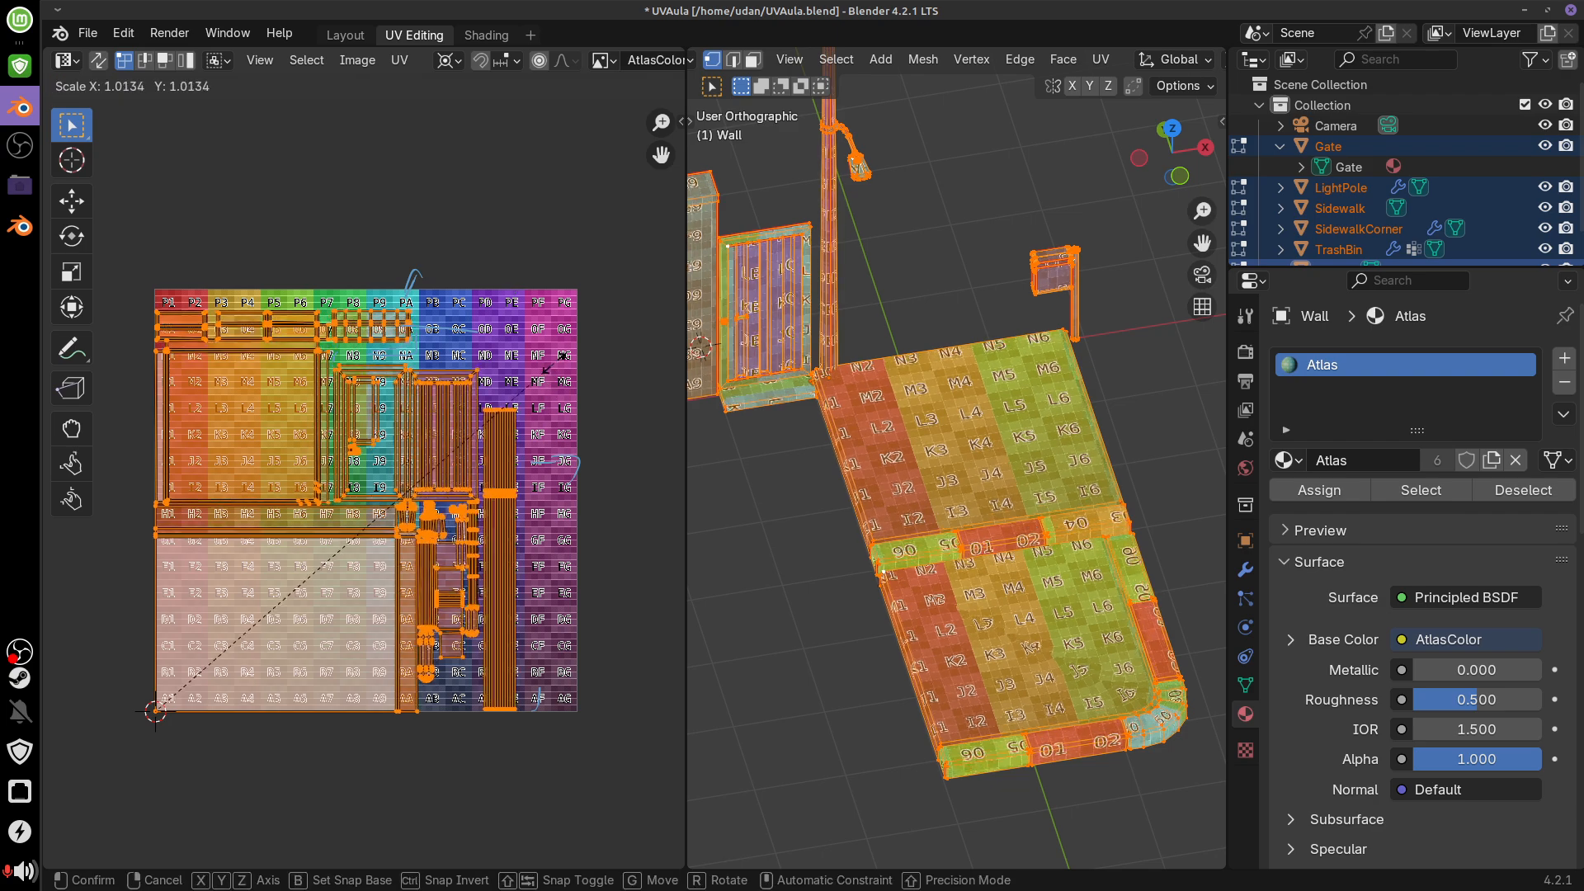
pyautogui.rightClick(579, 339)
# Constrain the UVs to the image bounds and scale all the islands up by about 1.116 from the 2D cursor
pyautogui.click(399, 60)
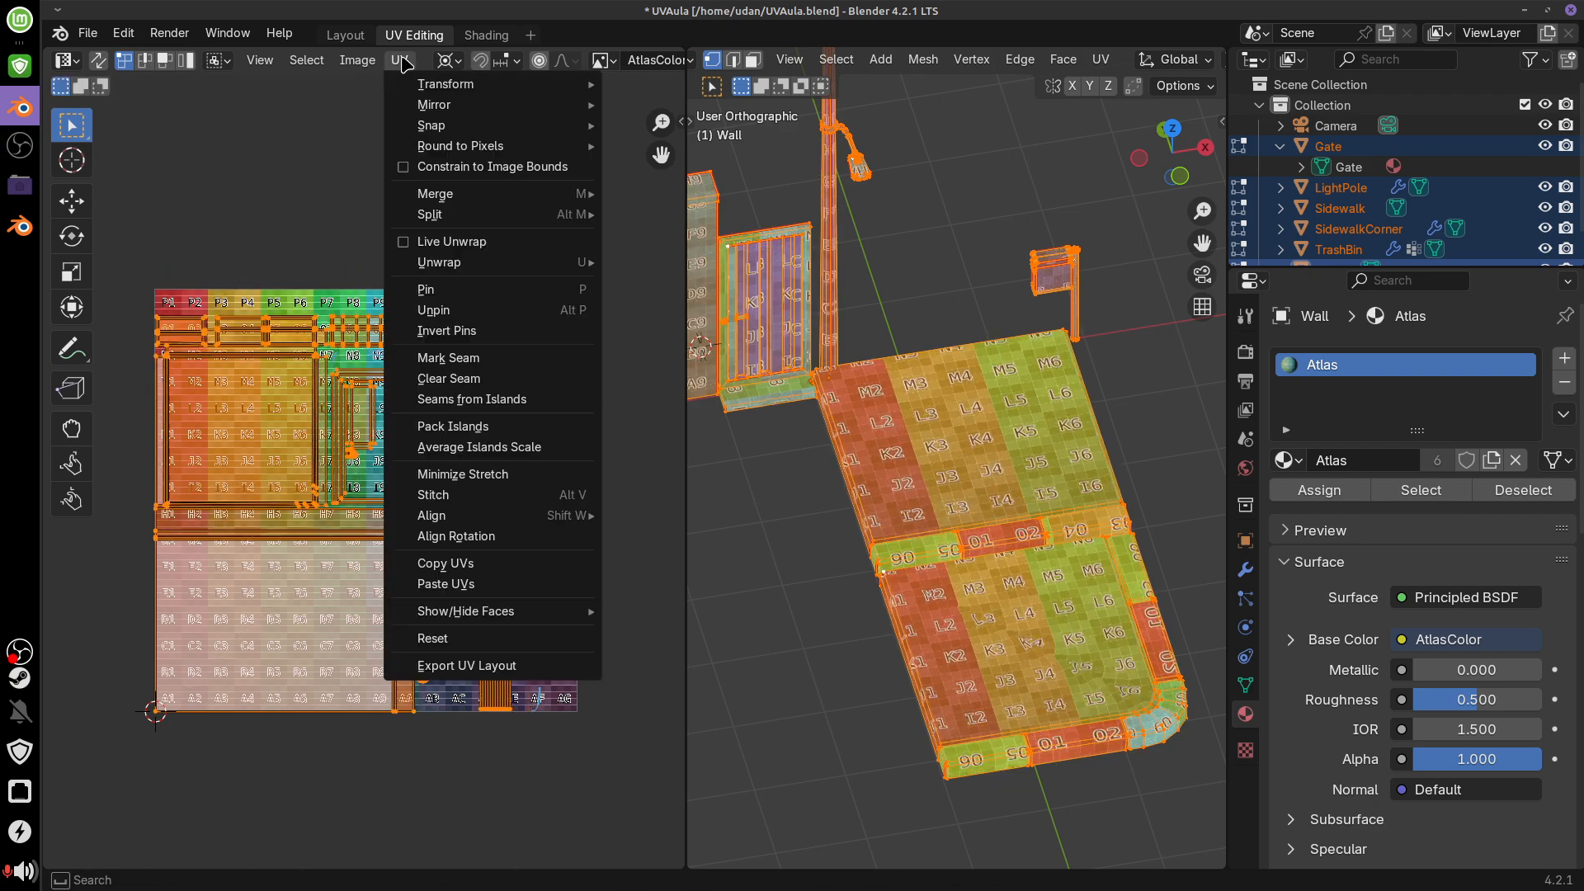
pyautogui.click(515, 167)
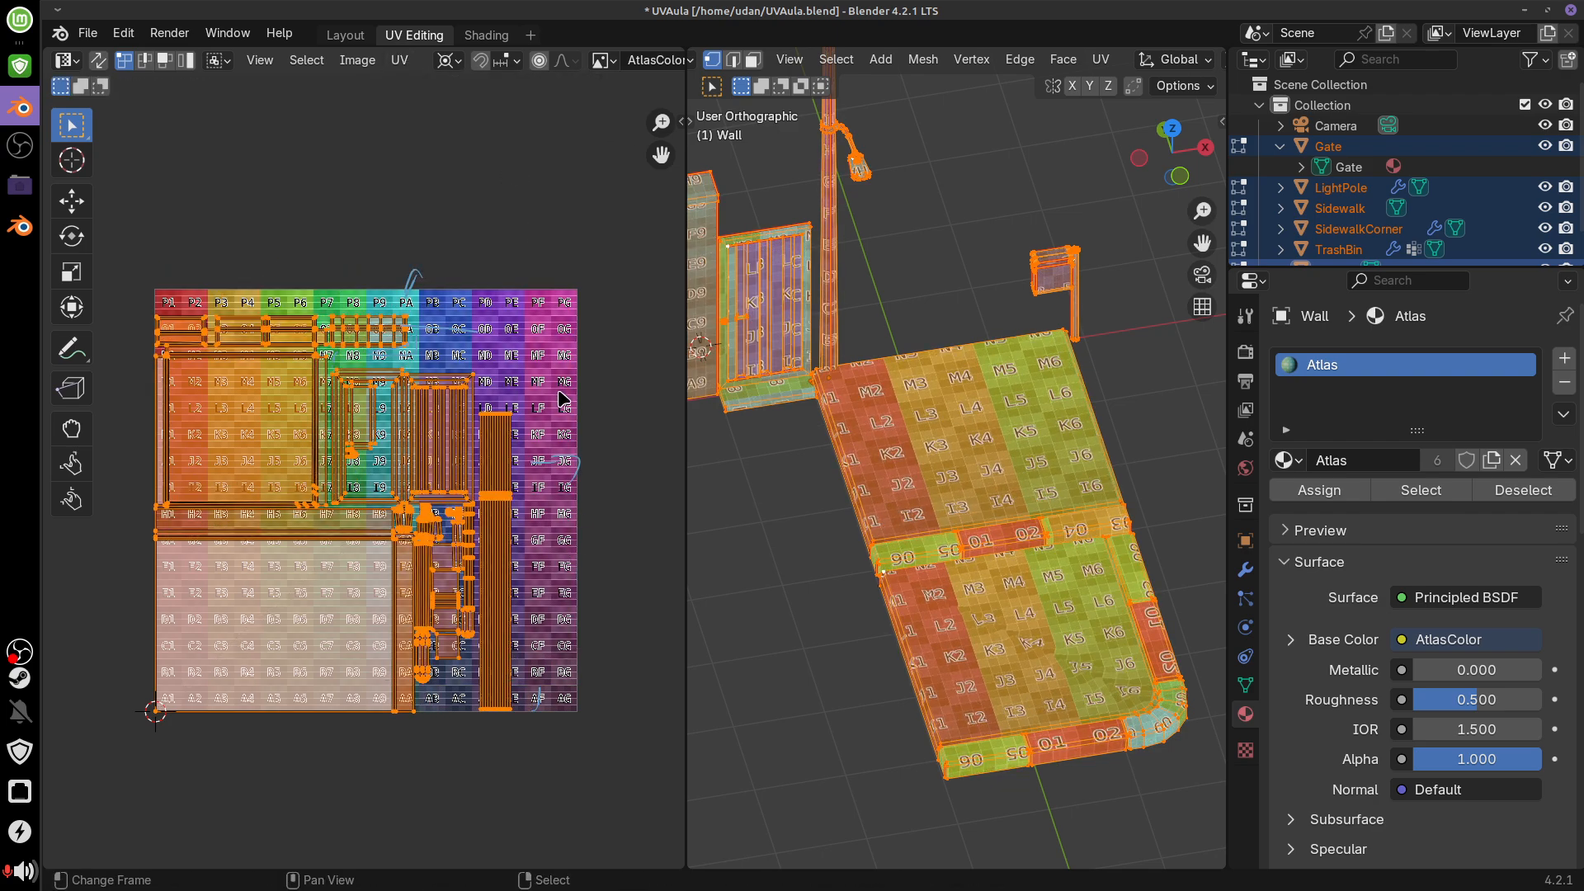
pyautogui.press('s')
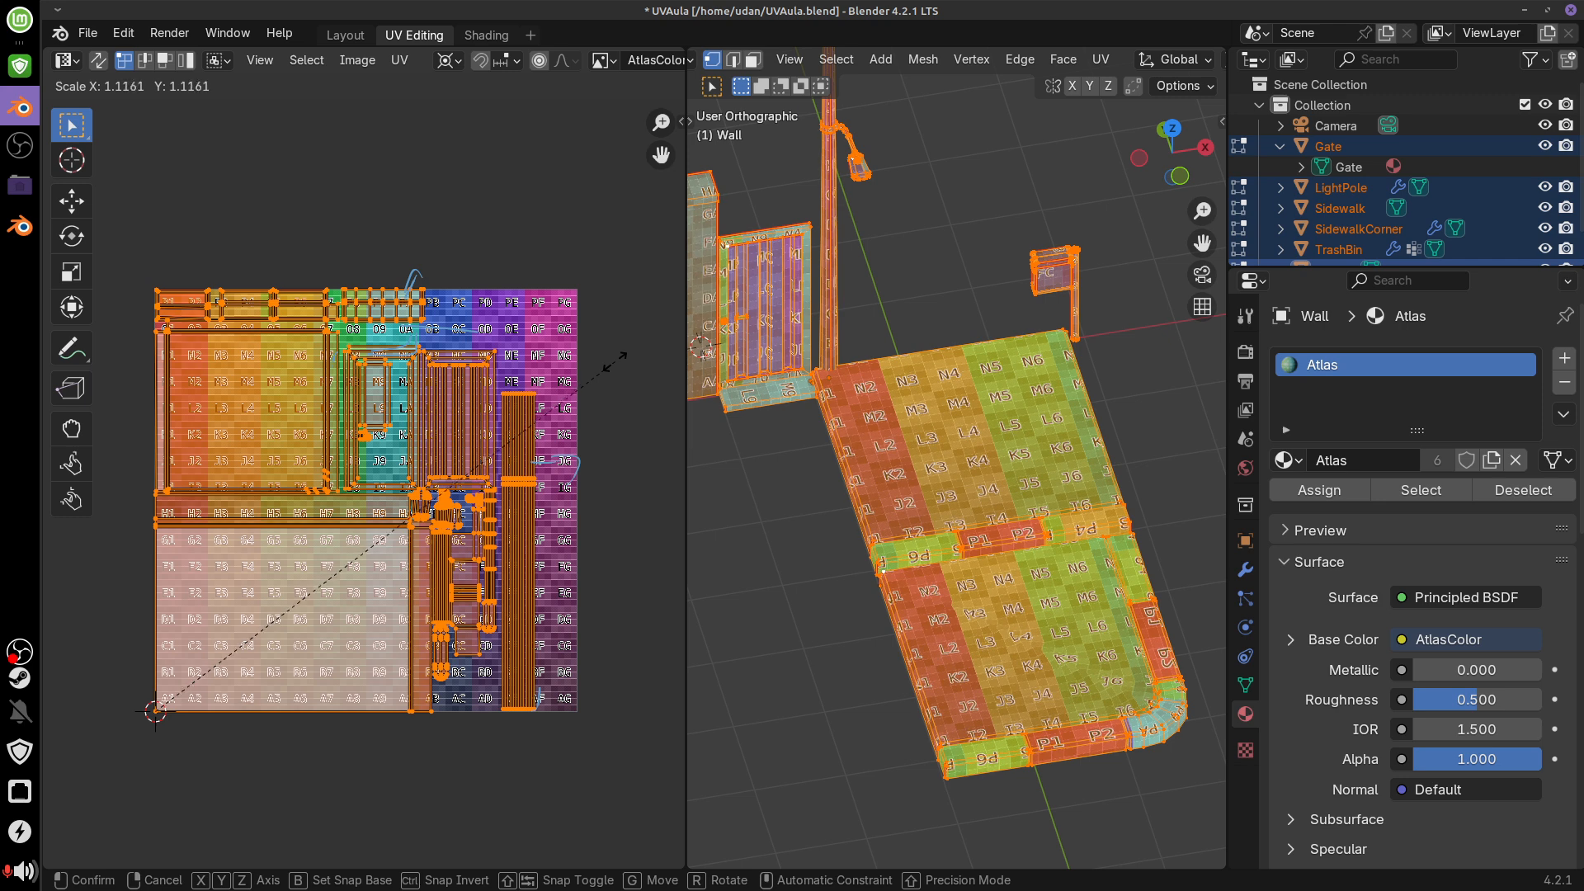
pyautogui.click(609, 377)
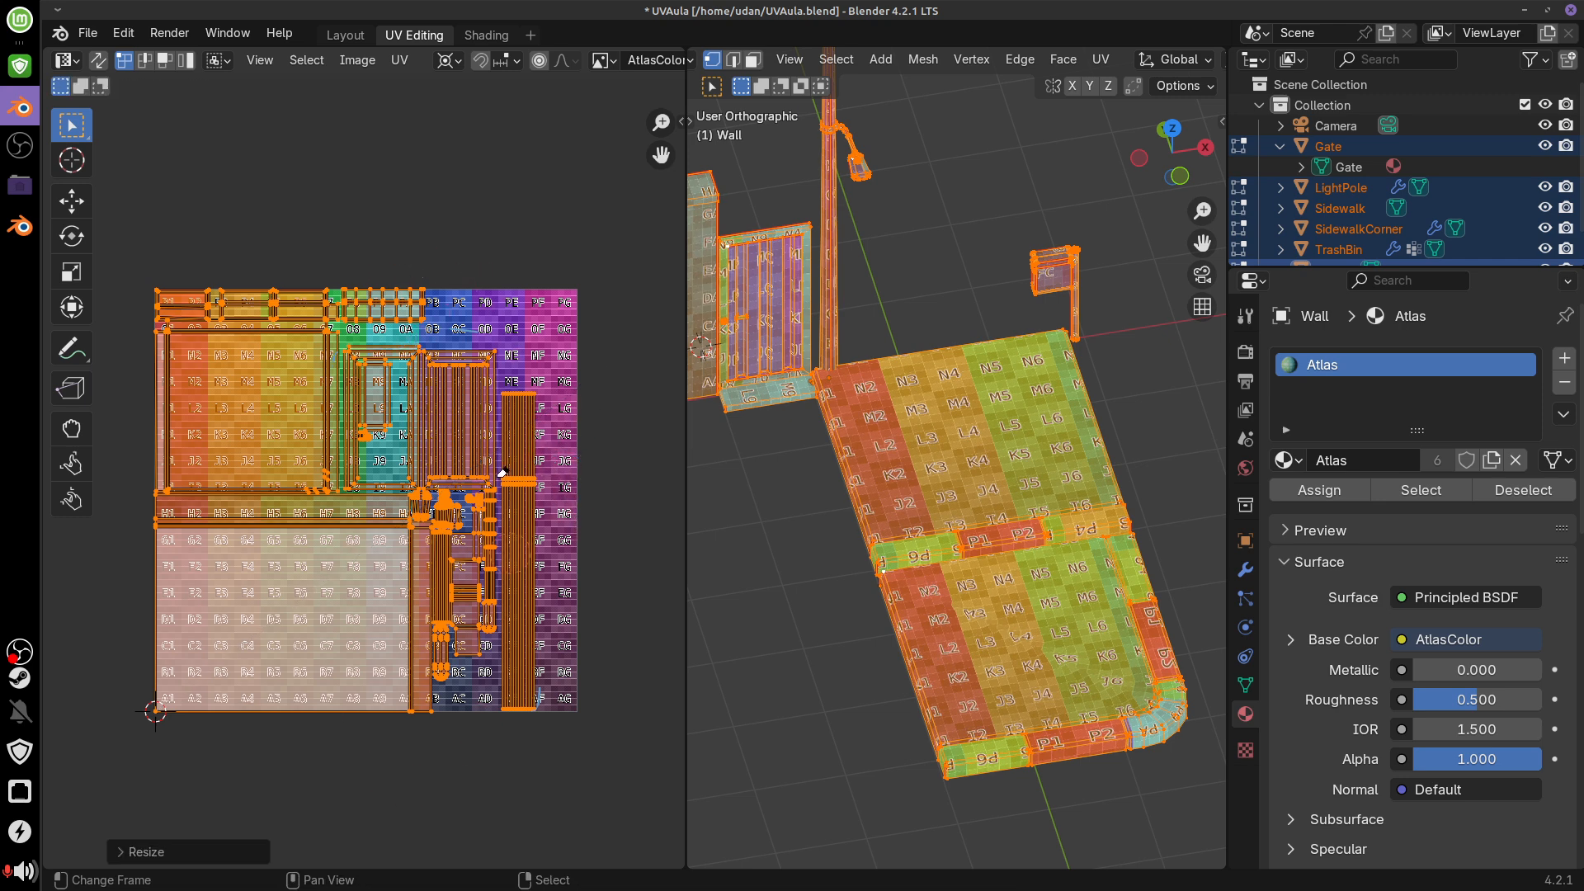
# Outline the unused area beside and above the UV islands with an annotation, and erase all annotation strokes around the atlas
pyautogui.moveTo(141, 428); pyautogui.dragTo(490, 716, button='right')
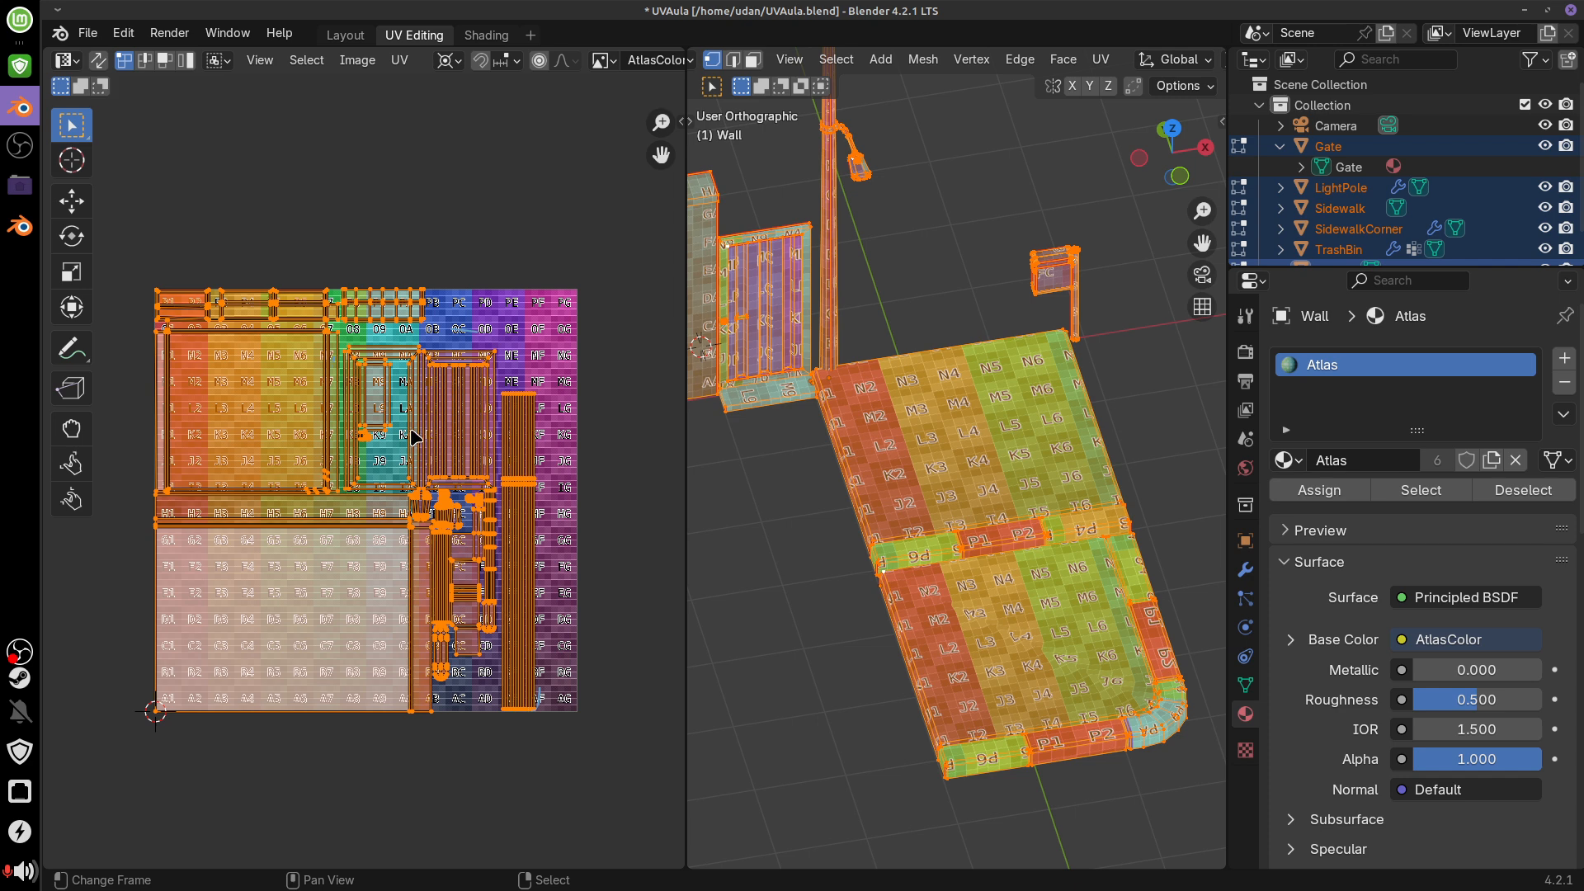
pyautogui.moveTo(443, 294)
pyautogui.mouseDown()
pyautogui.moveTo(489, 346)
pyautogui.moveTo(564, 355)
pyautogui.moveTo(547, 733)
pyautogui.moveTo(596, 567)
pyautogui.moveTo(483, 260)
pyautogui.moveTo(422, 270)
pyautogui.mouseUp()
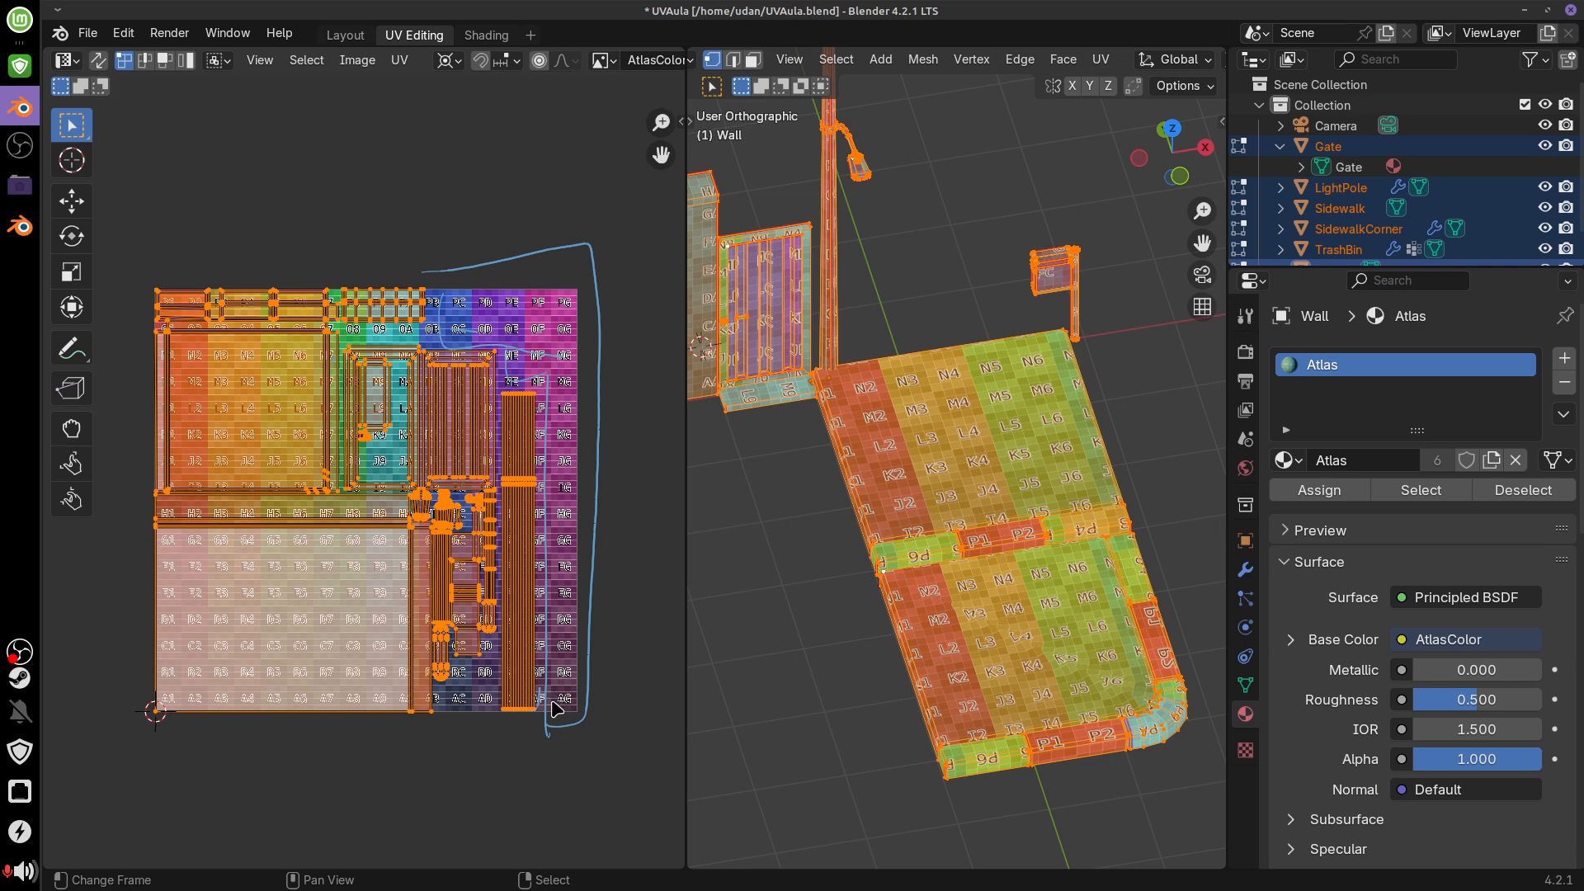
pyautogui.moveTo(554, 706)
pyautogui.mouseDown(button='right')
pyautogui.moveTo(563, 220)
pyautogui.moveTo(452, 262)
pyautogui.moveTo(519, 347)
pyautogui.moveTo(608, 369)
pyautogui.moveTo(489, 265)
pyautogui.moveTo(594, 456)
pyautogui.mouseUp(button='right')
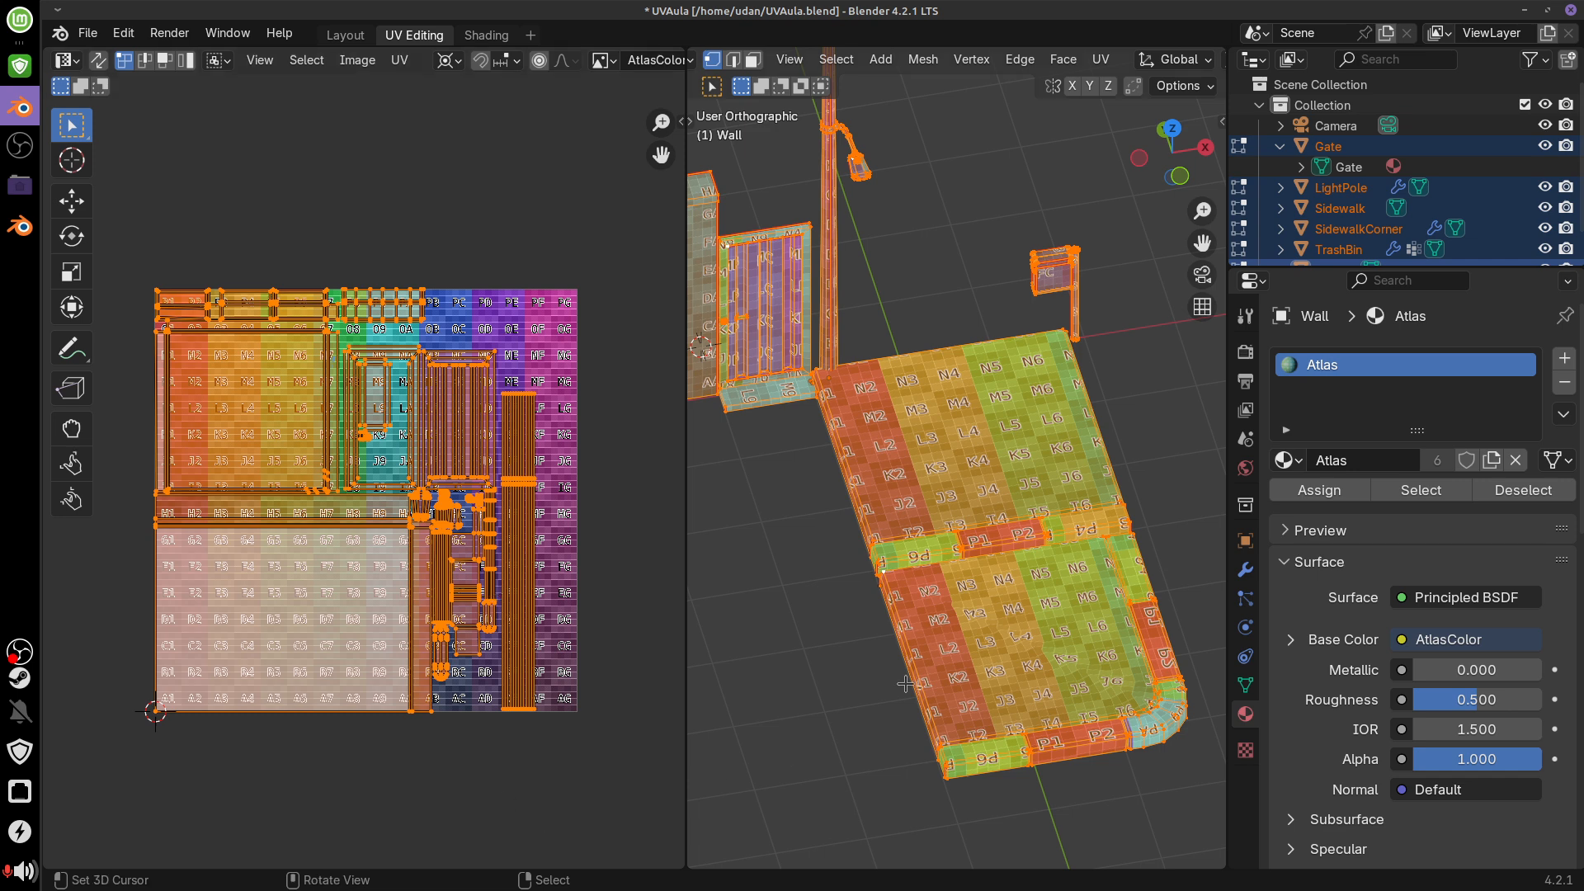
# Check the atlas texture on the street meshes in Object Mode, and return to Edit Mode
pyautogui.moveTo(1046, 593); pyautogui.dragTo(1010, 588, button='middle')
pyautogui.moveTo(590, 552)
pyautogui.mouseDown(button='middle')
pyautogui.moveTo(543, 480)
pyautogui.moveTo(608, 565)
pyautogui.mouseUp(button='middle')
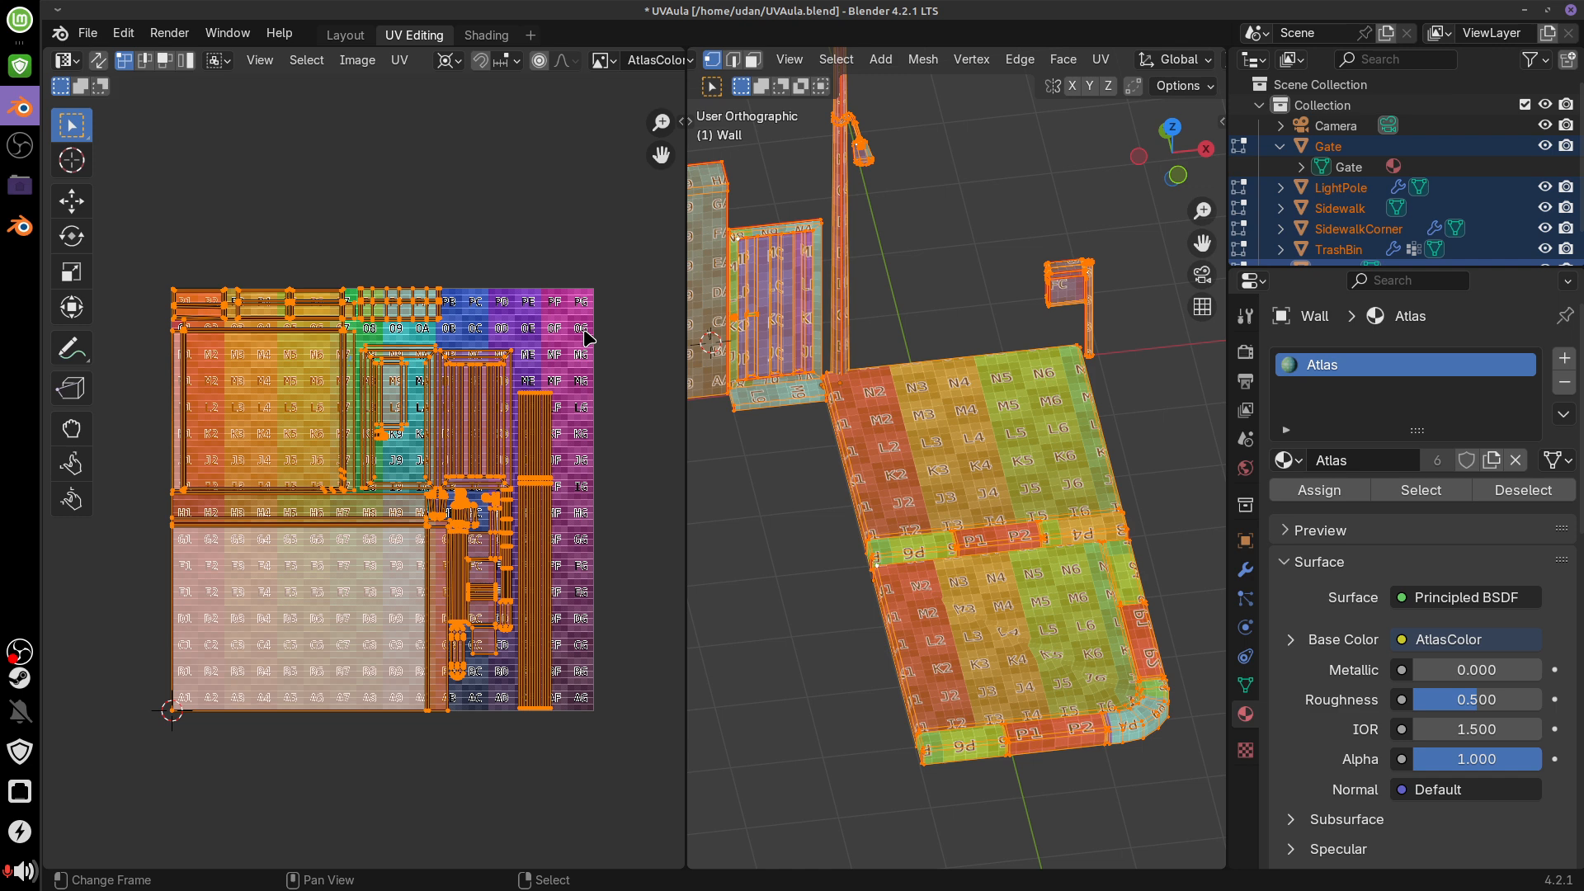
pyautogui.press('Tab')
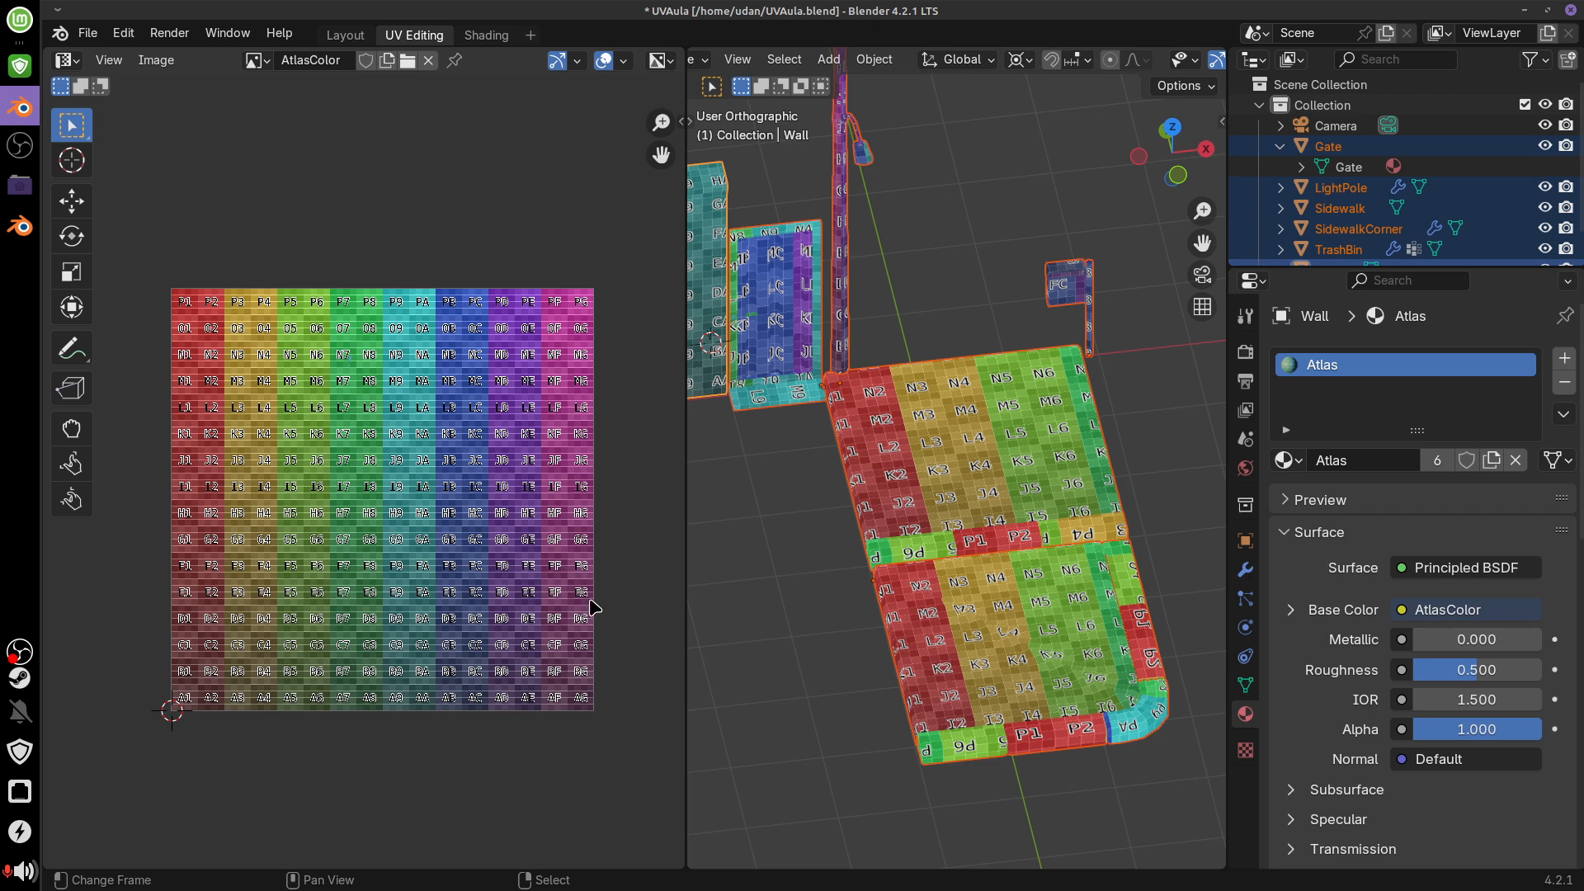
pyautogui.press('Tab')
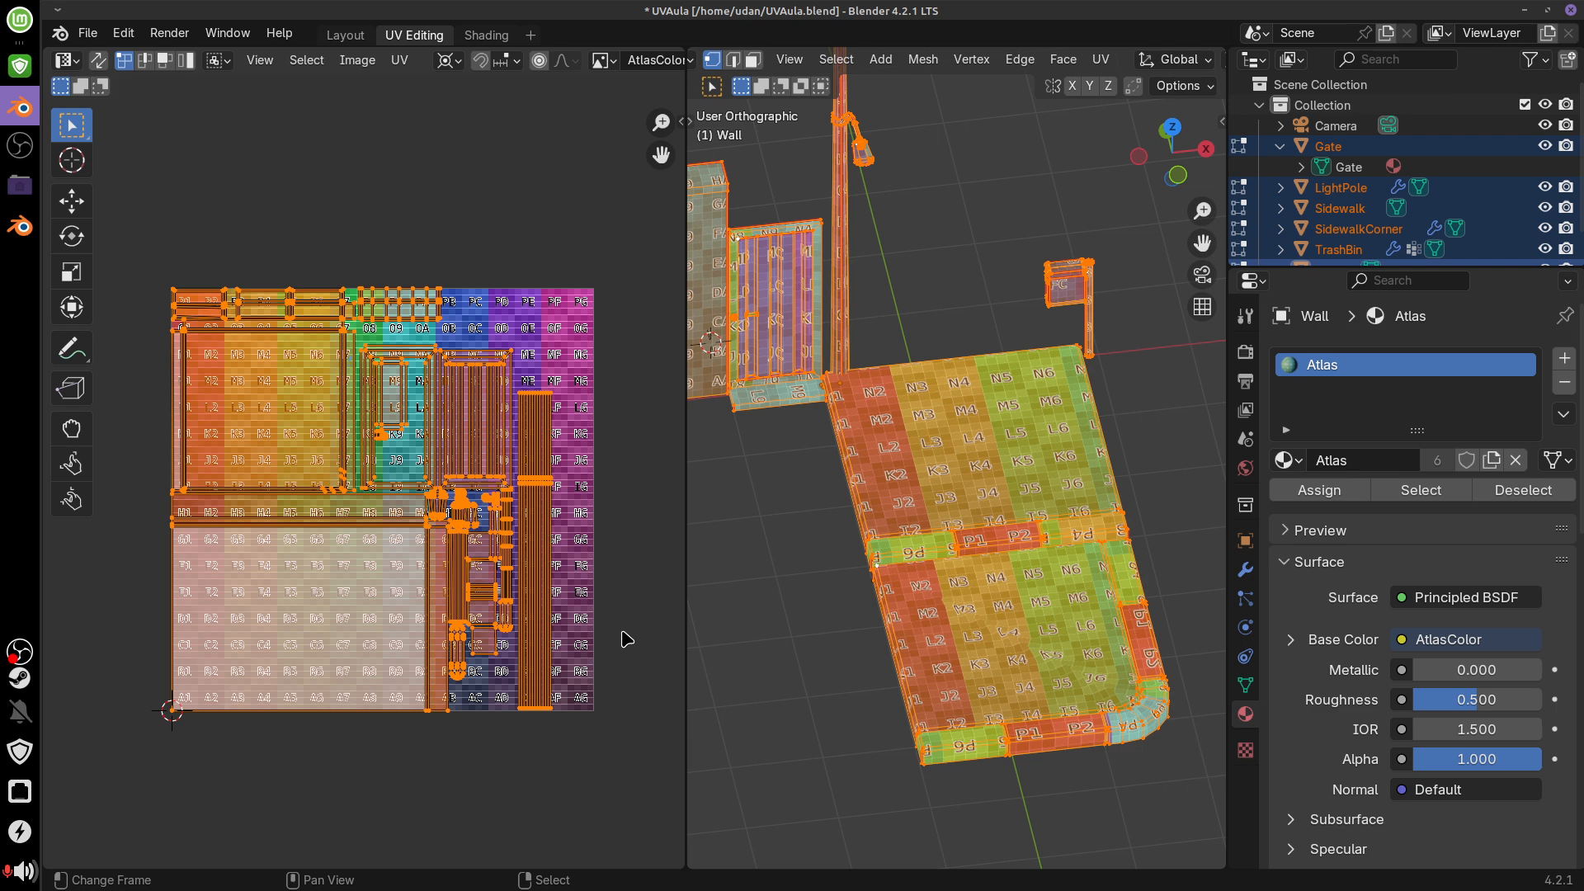
# Select all the UV islands and widen the UV editor beside the 3D viewport
pyautogui.moveTo(679, 521); pyautogui.dragTo(652, 513)
pyautogui.press('a')
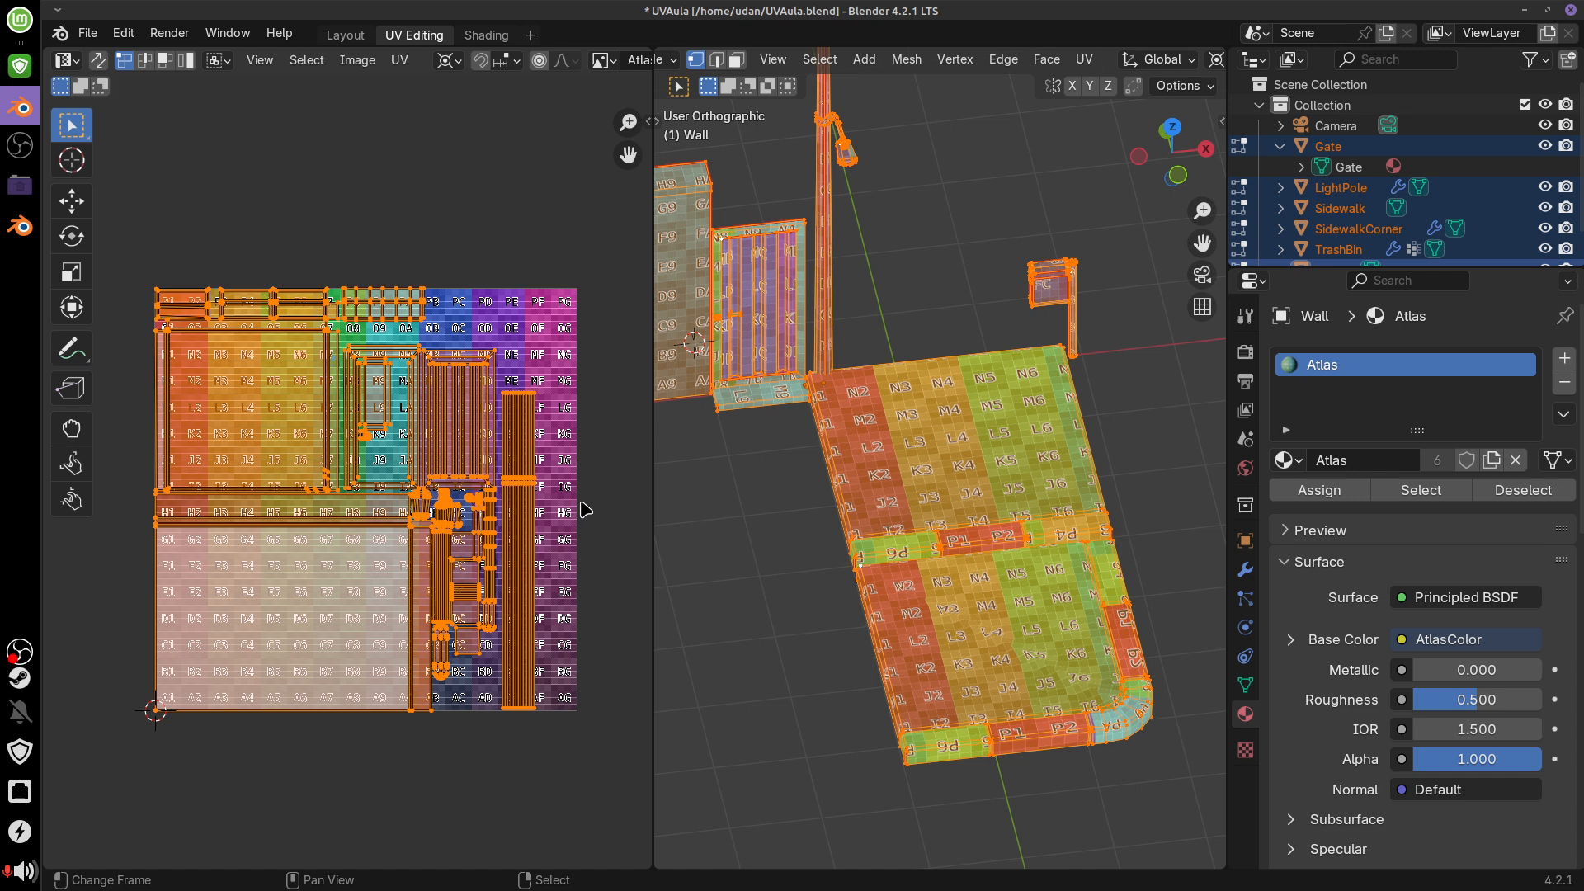
pyautogui.moveTo(653, 207); pyautogui.dragTo(806, 202)
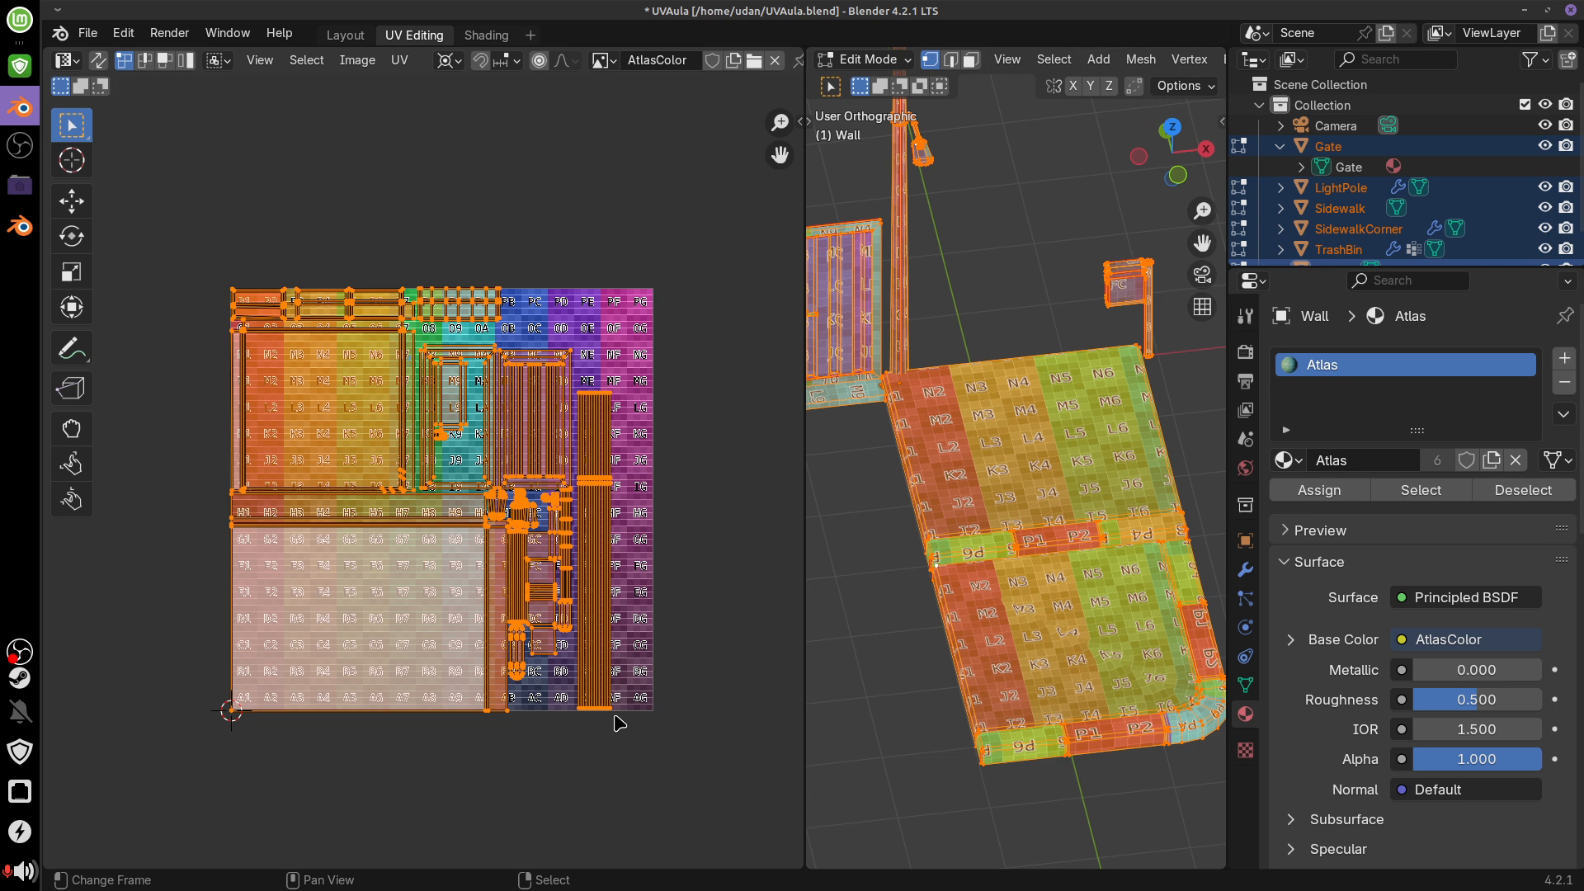
# Save the atlas texture as the 8-bit RGBA PNG file AtlasColor.png in the home folder
pyautogui.click(363, 63)
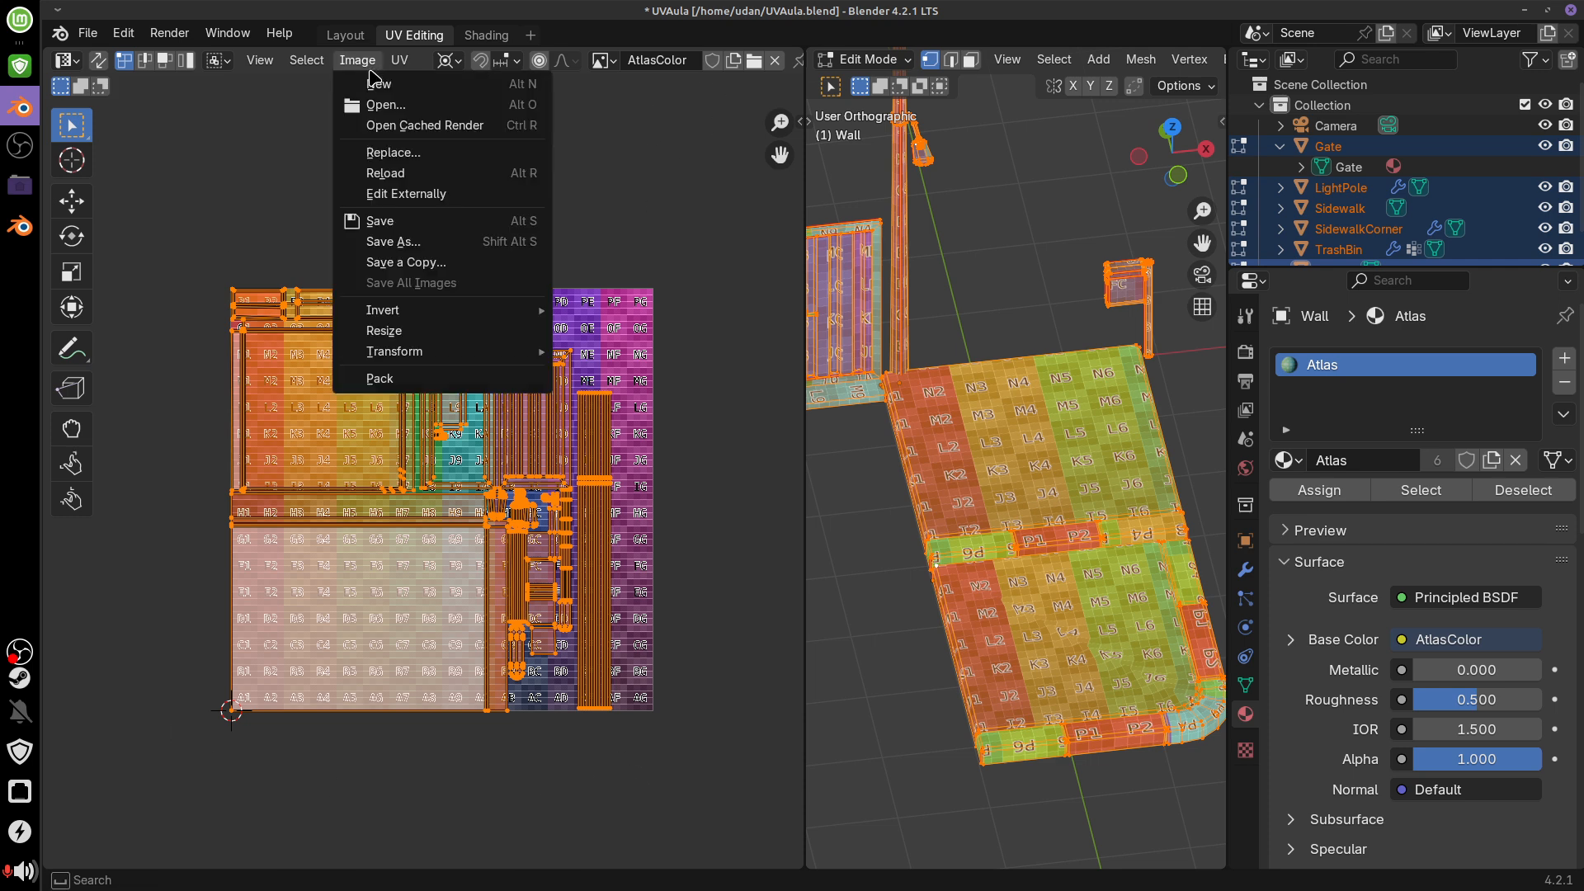
pyautogui.click(454, 249)
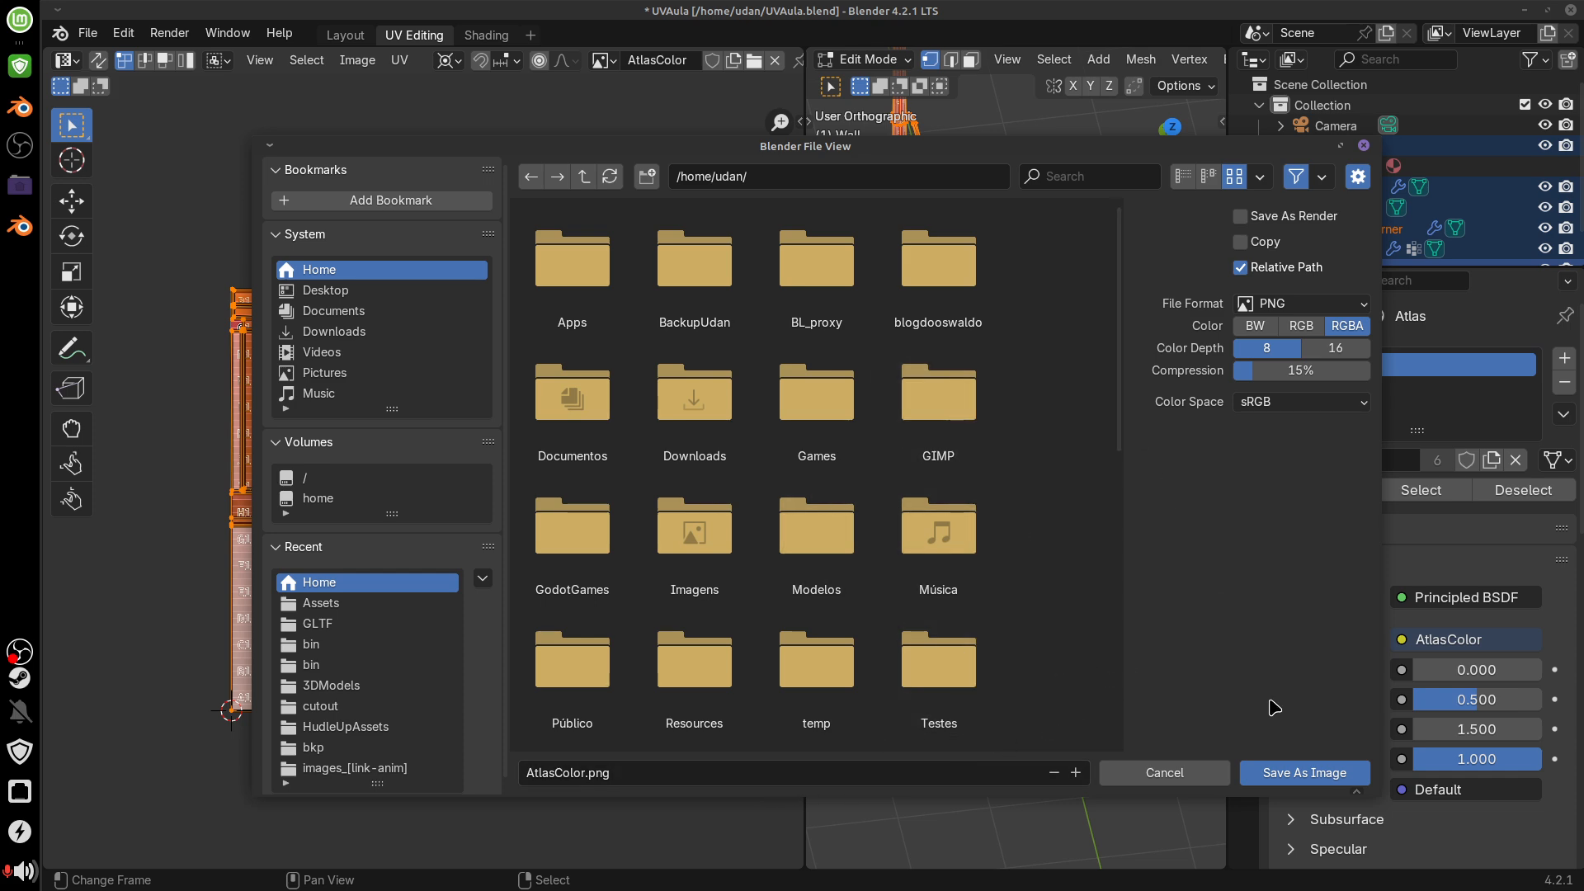
pyautogui.click(1289, 779)
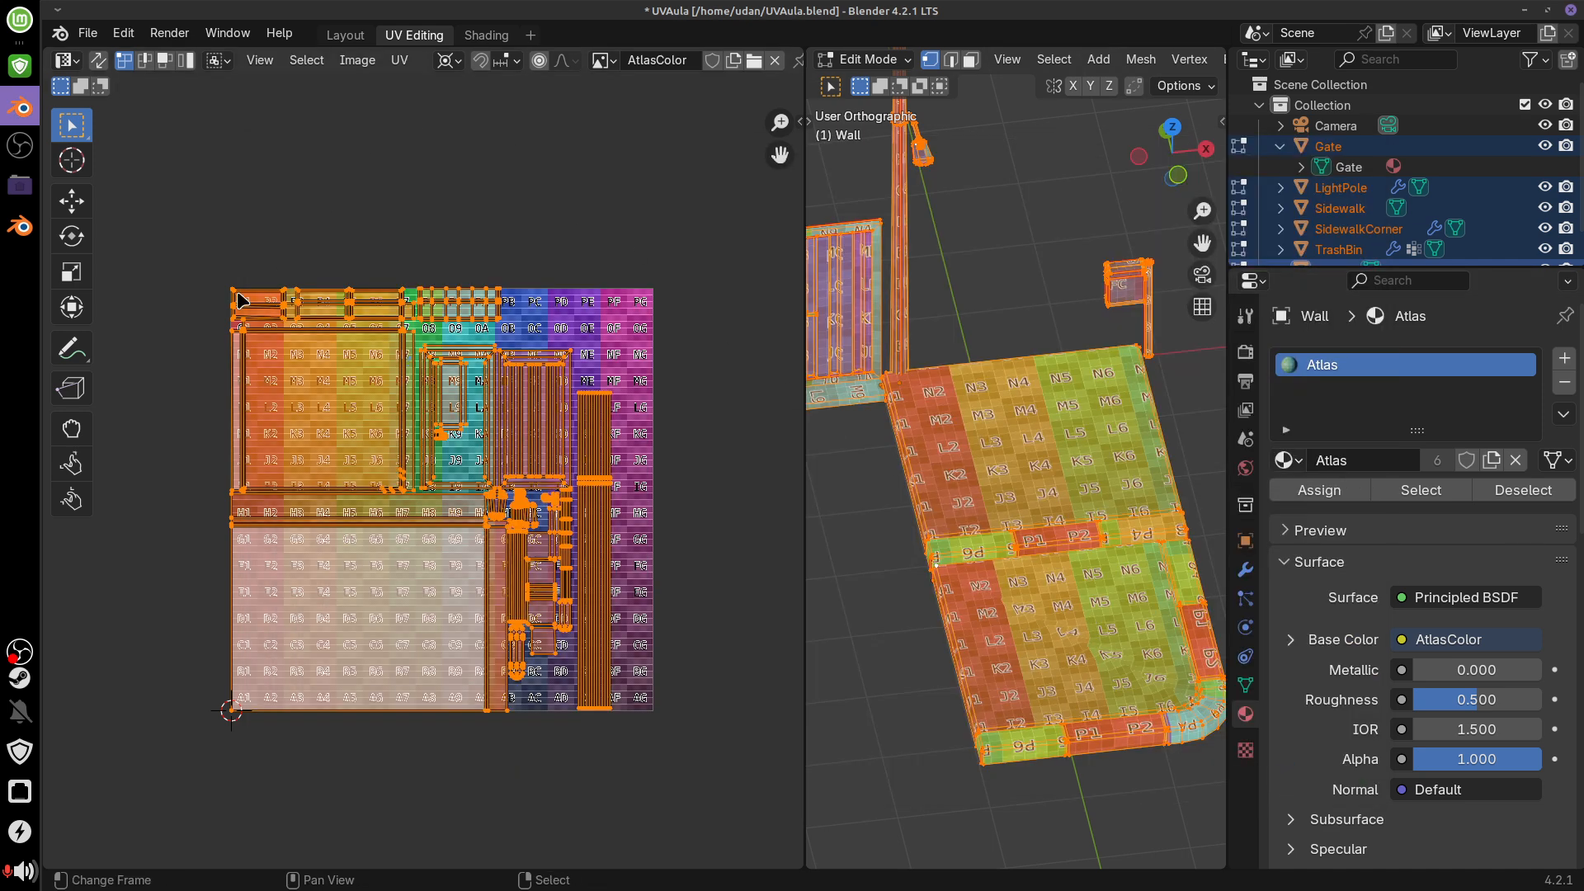
# Open the UV layout export and clear the suggested file name, keeping the .png extension
pyautogui.click(400, 64)
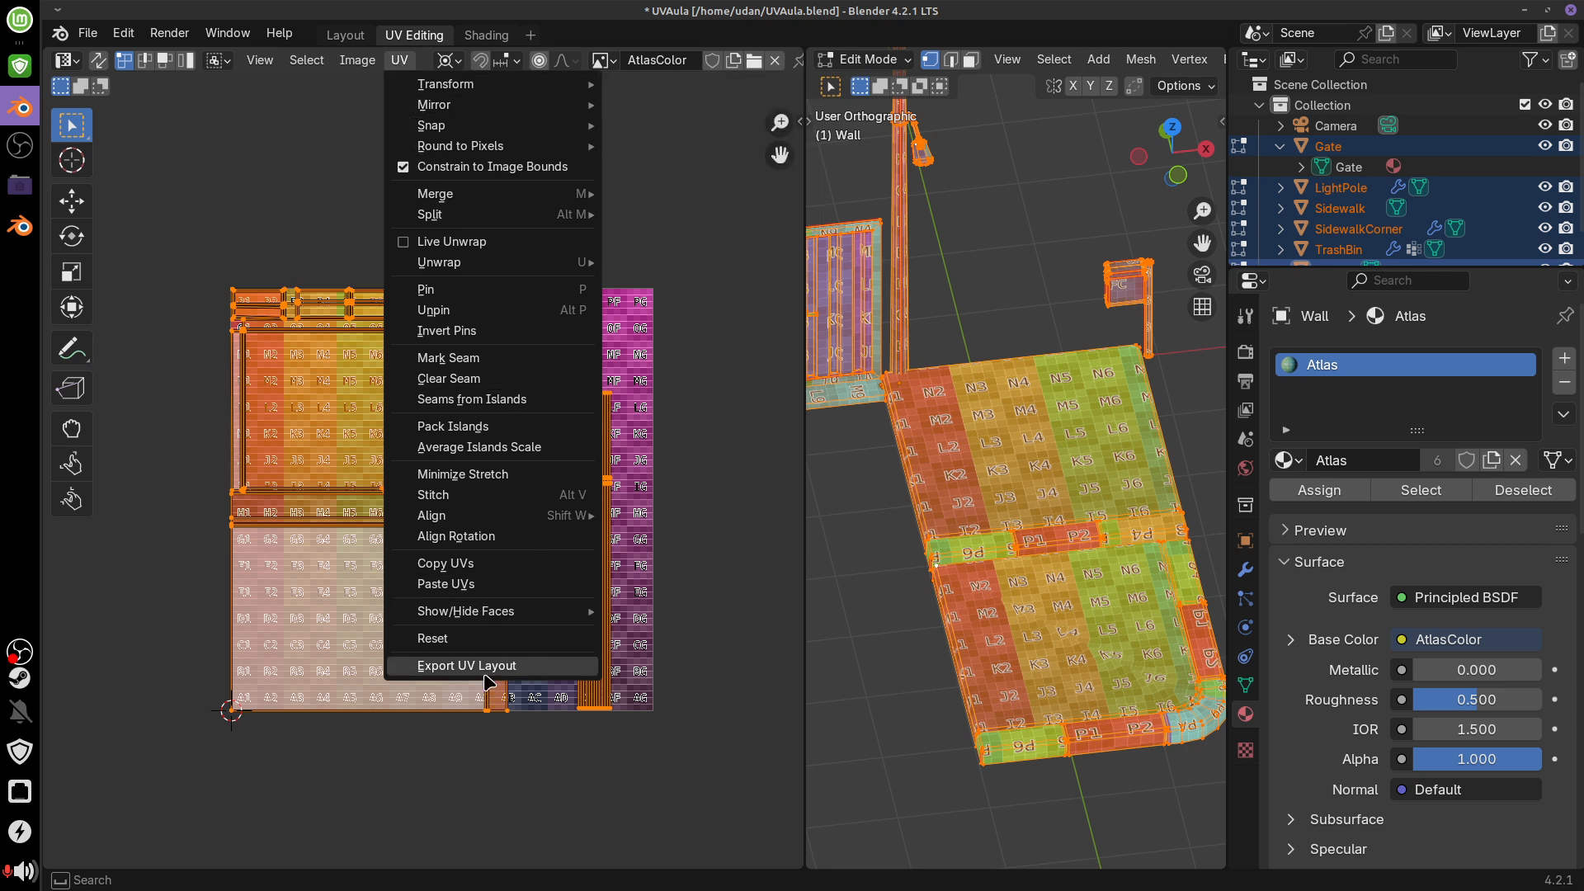
pyautogui.click(538, 676)
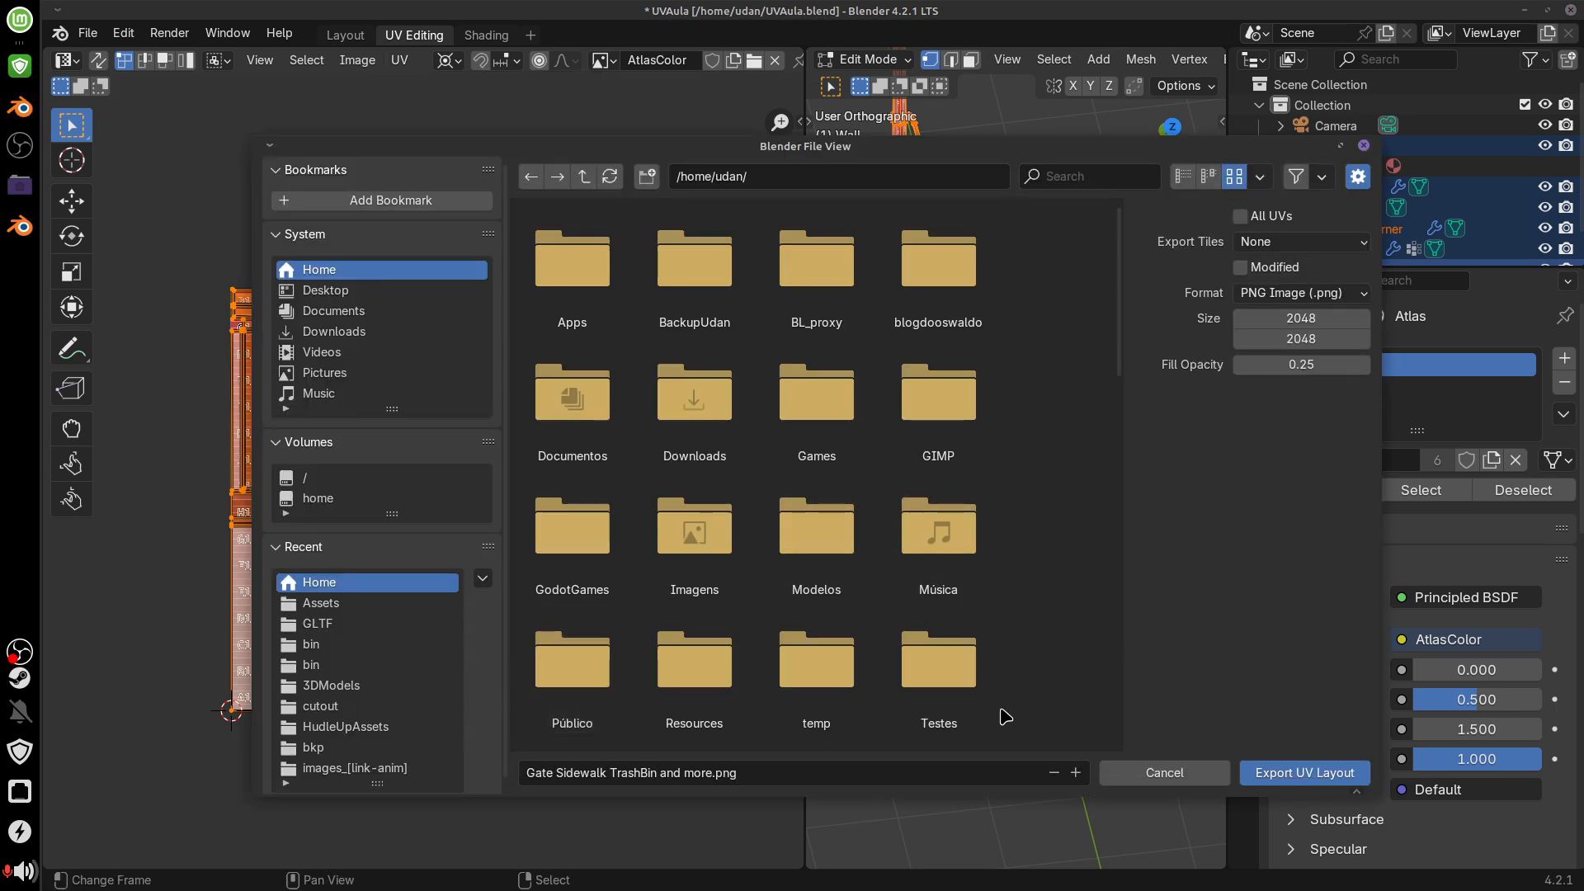
pyautogui.click(716, 776)
pyautogui.click(709, 772)
pyautogui.moveTo(710, 772); pyautogui.dragTo(494, 760)
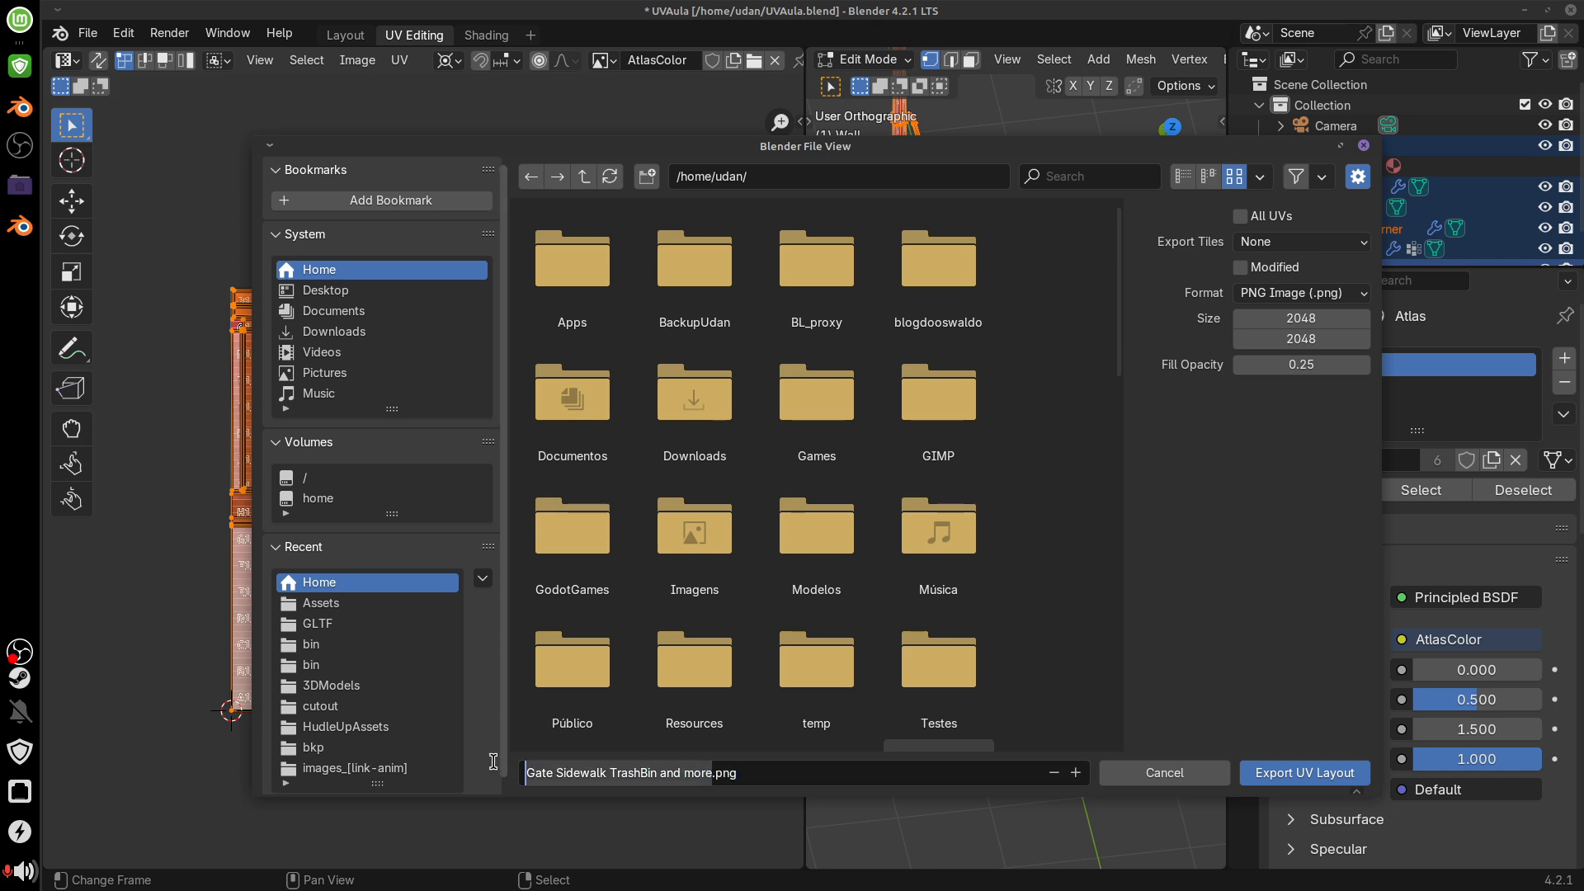
pyautogui.press('BackSpace')
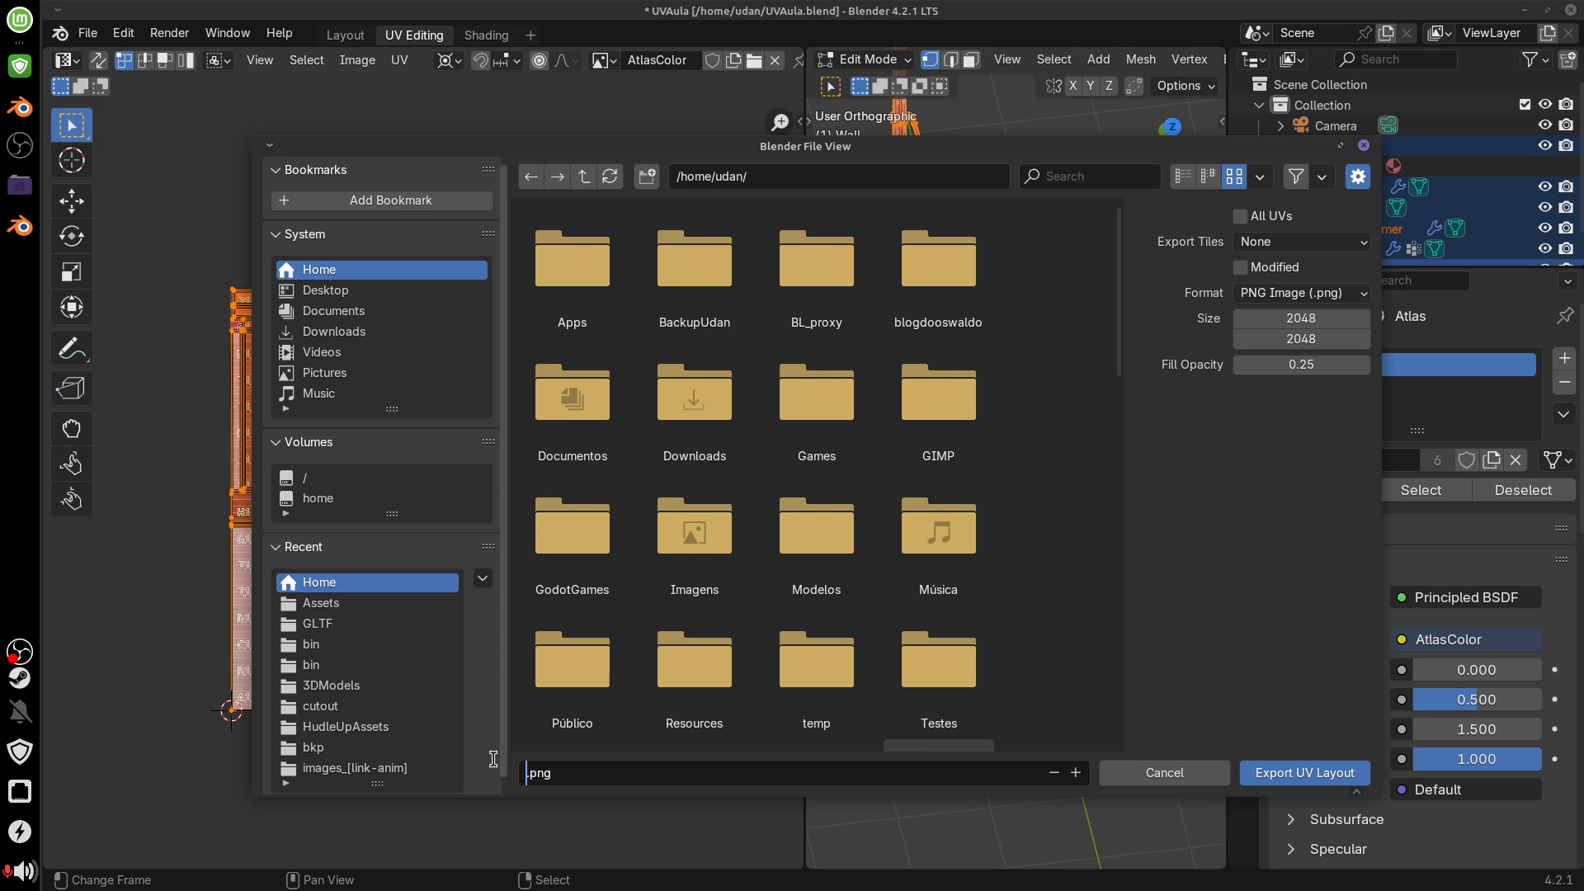
pyautogui.write('Atlas')
pyautogui.write('Str')
pyautogui.write('ee')
pyautogui.press('BackSpace')
pyautogui.press('BackSpace')
pyautogui.press('BackSpace')
pyautogui.press('BackSpace')
pyautogui.press('BackSpace')
pyautogui.press('BackSpace')
pyautogui.press('BackSpace')
pyautogui.press('BackSpace')
pyautogui.press('BackSpace')
pyautogui.press('BackSpace')
# Export the UV layout as StreetUVMap.png at 2048 × 2048 with export tiles set to None
pyautogui.write('StreetUVMap')
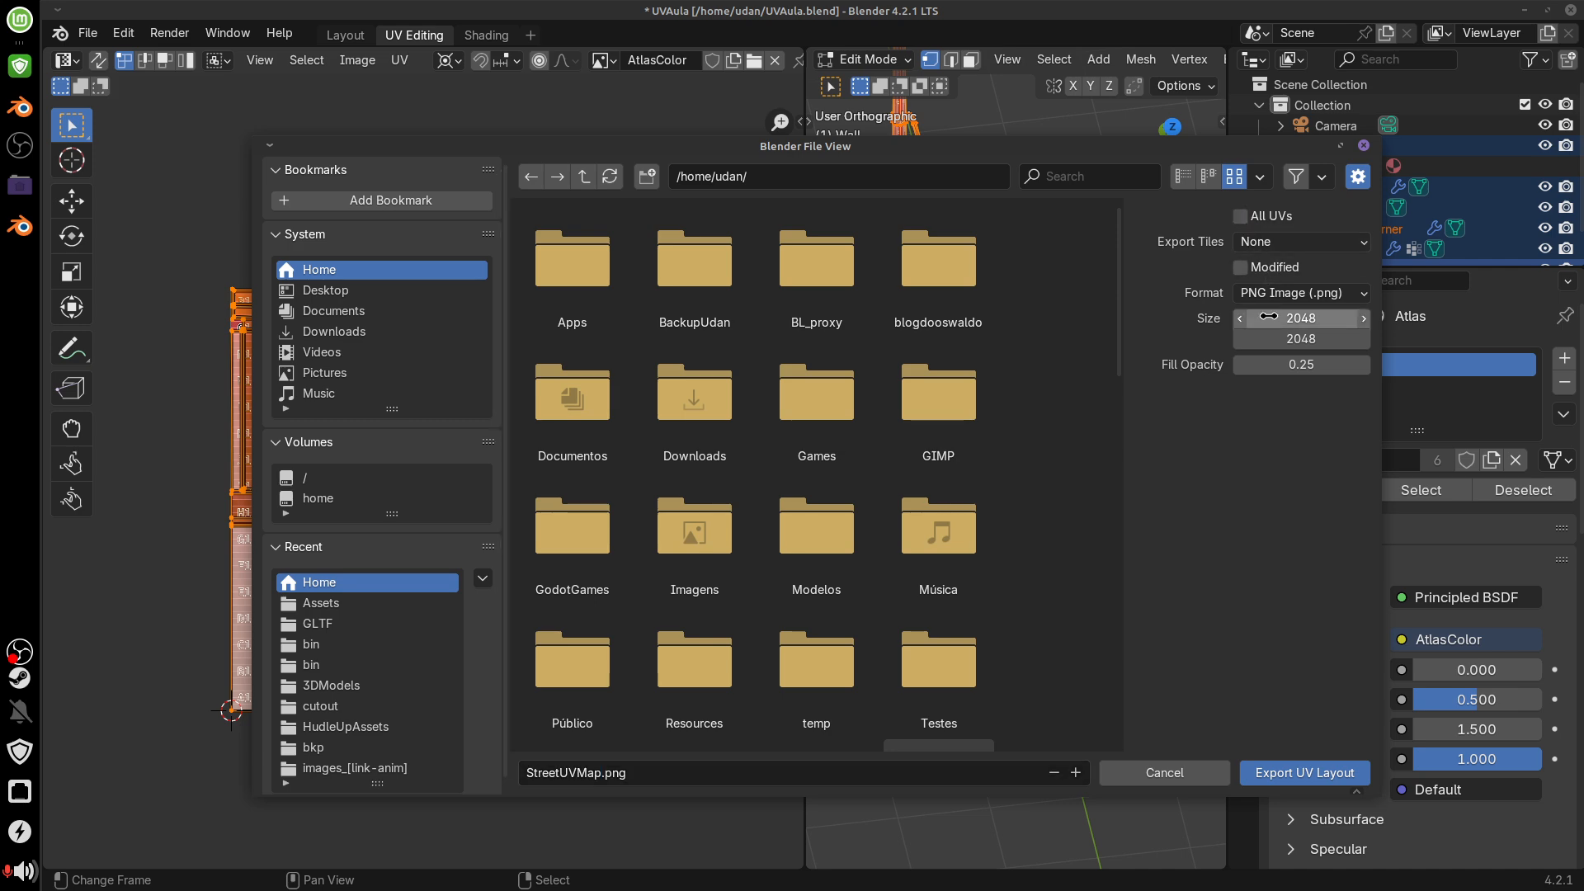
pyautogui.click(1289, 243)
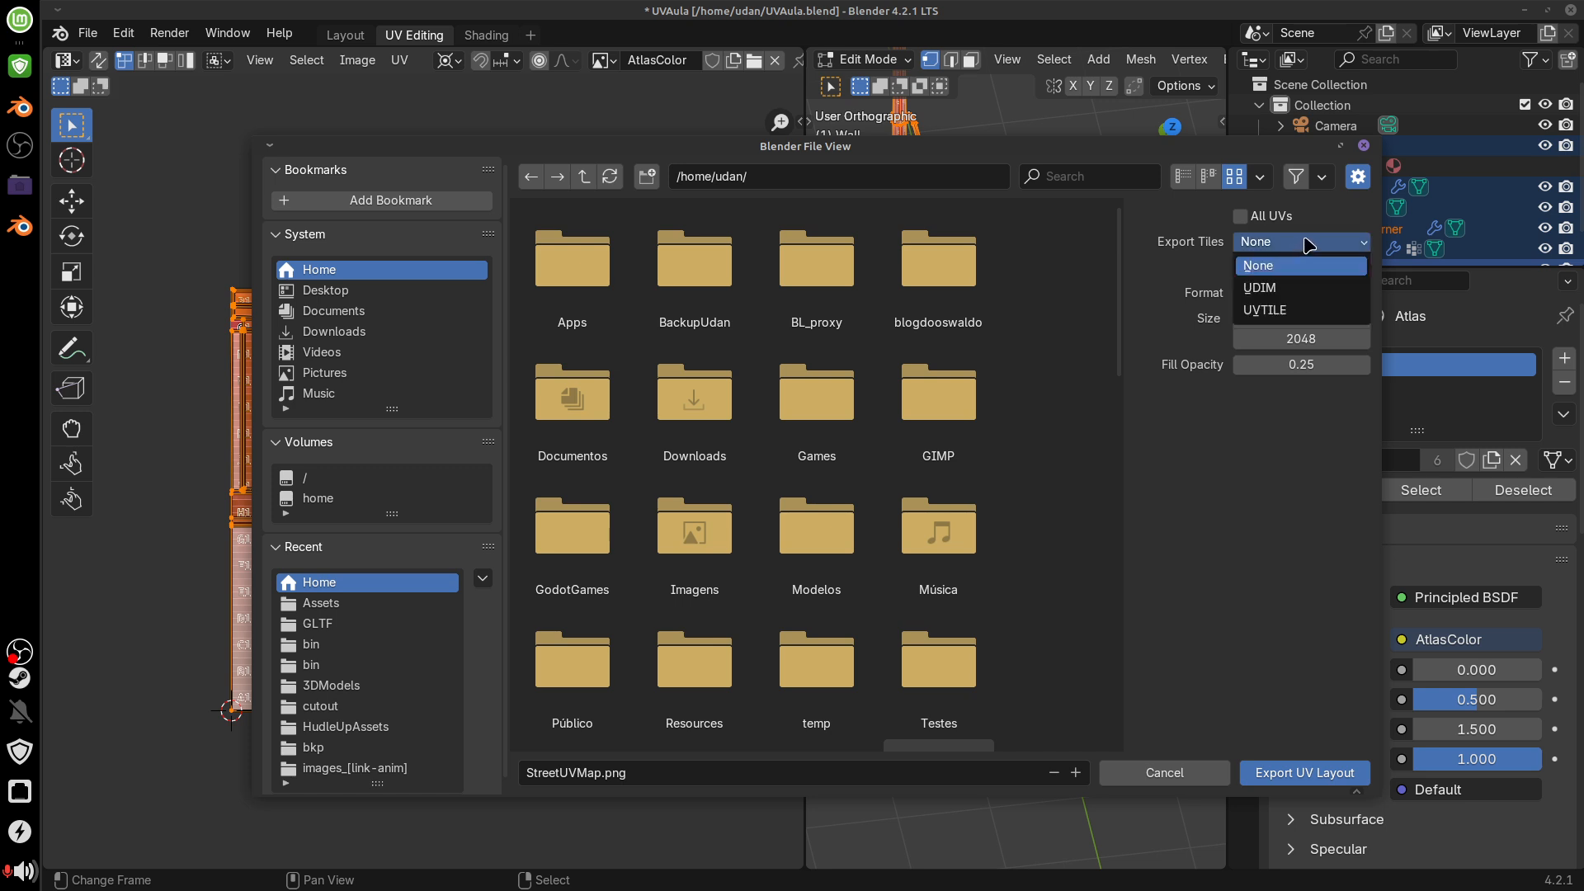
pyautogui.click(1306, 245)
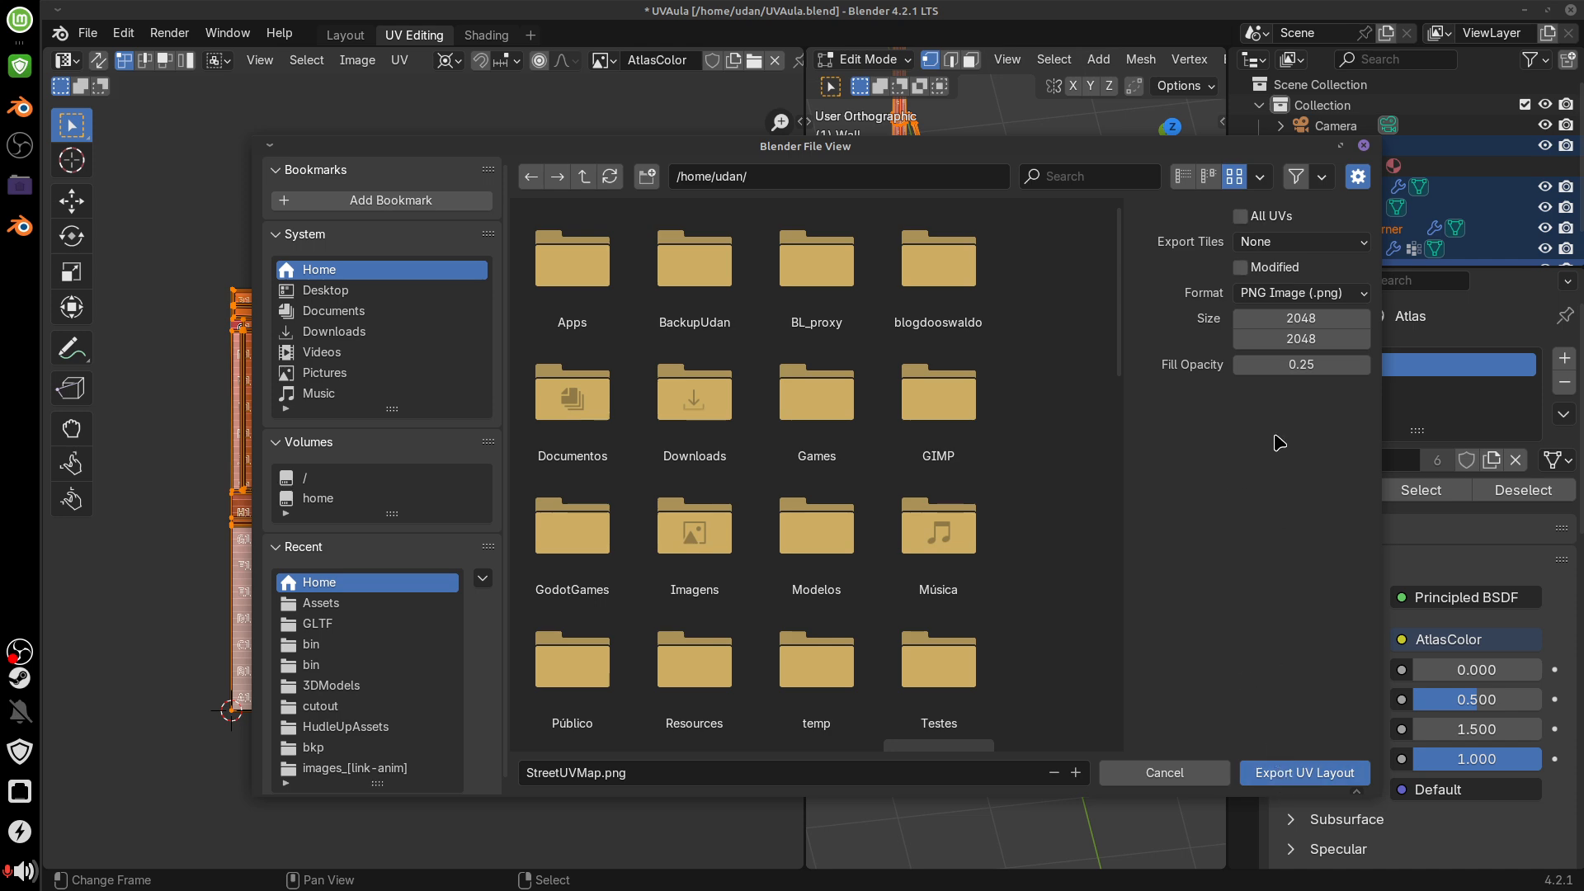
pyautogui.click(1291, 773)
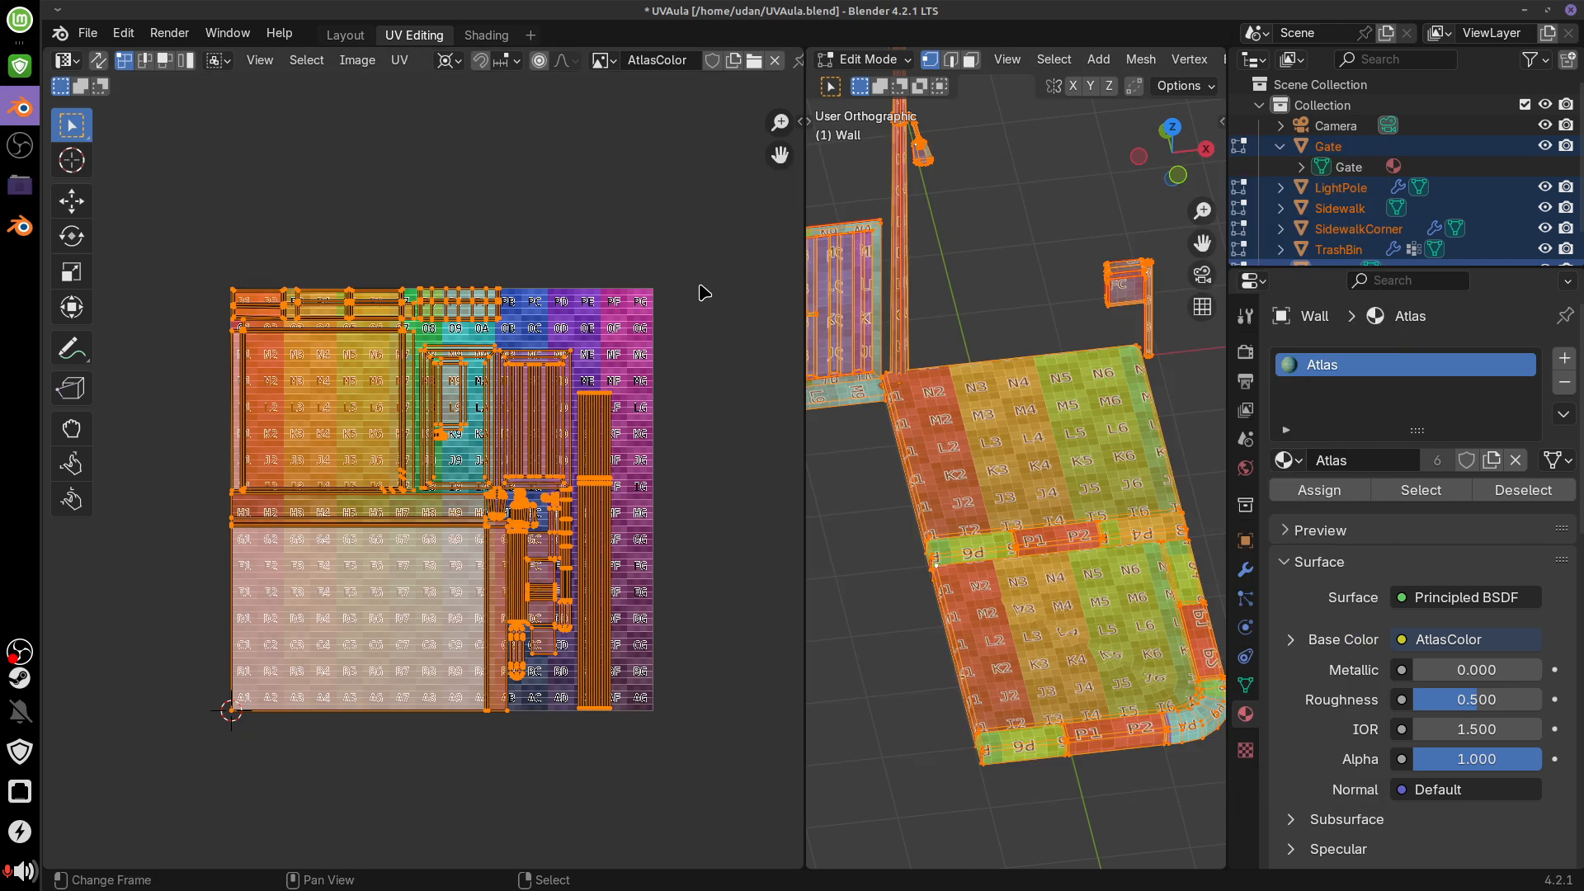
# Switch to the Thunar file manager, examine AtlasColor.png and StreetUVMap.png, and return to Blender
pyautogui.click(20, 185)
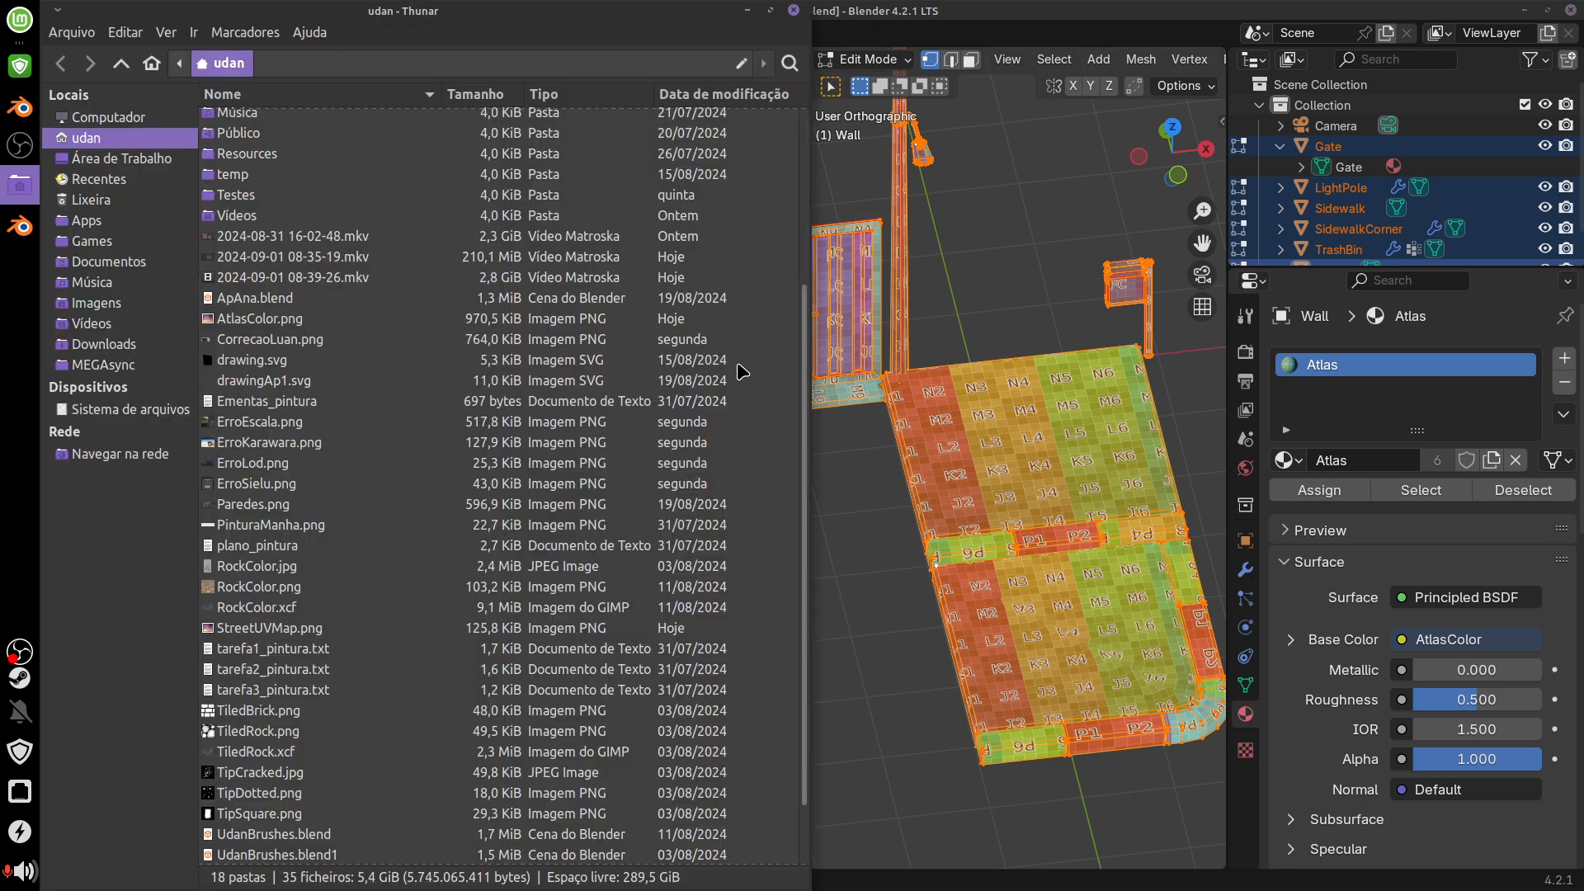
pyautogui.doubleClick(285, 323)
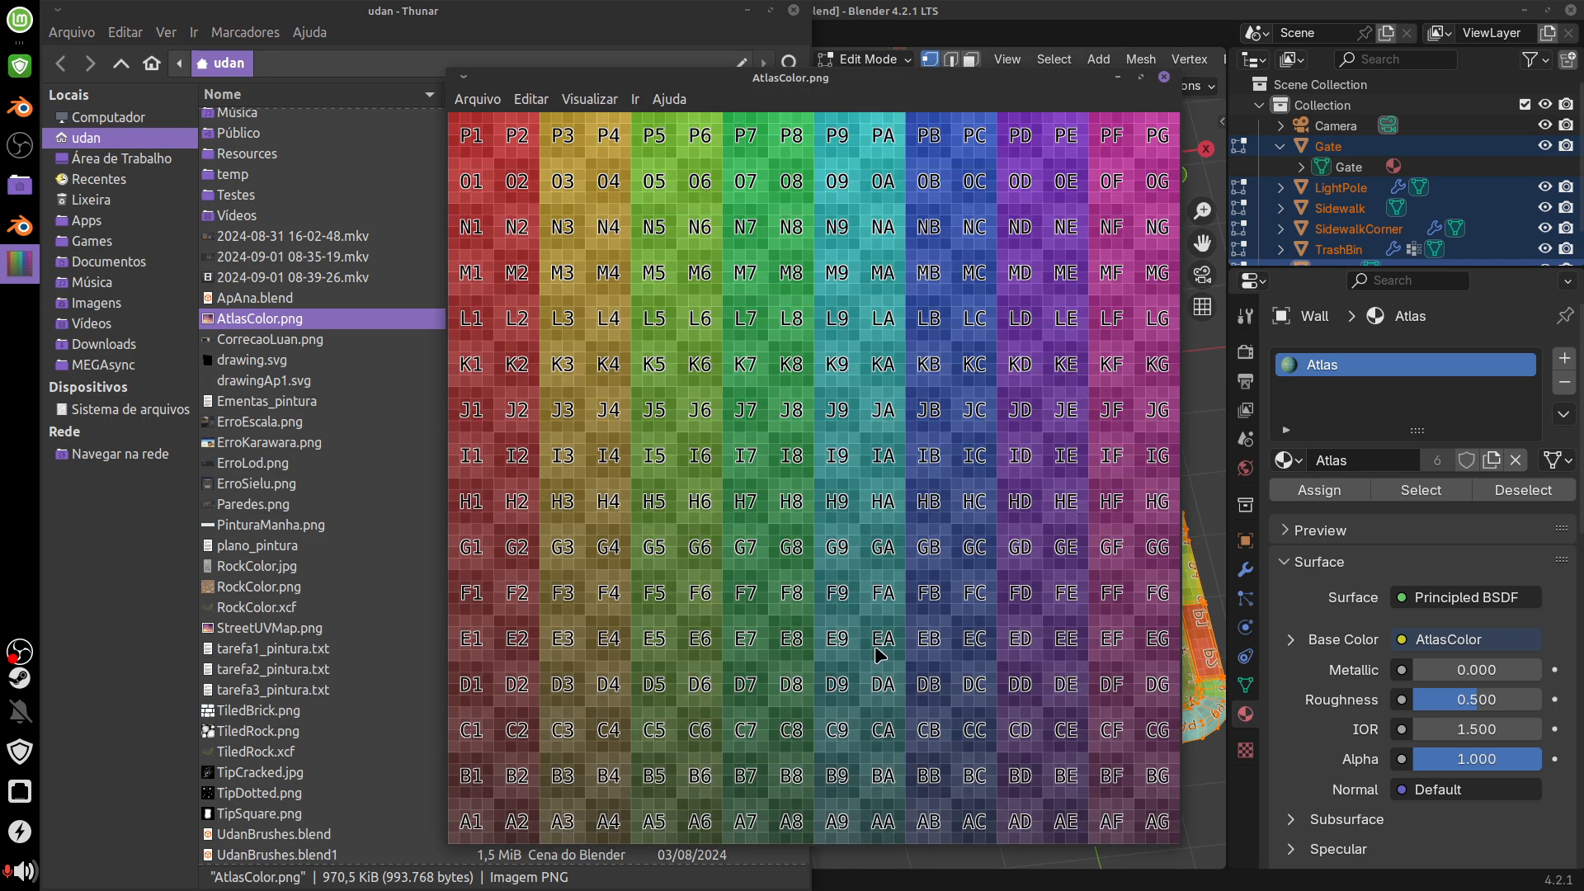
pyautogui.click(1165, 78)
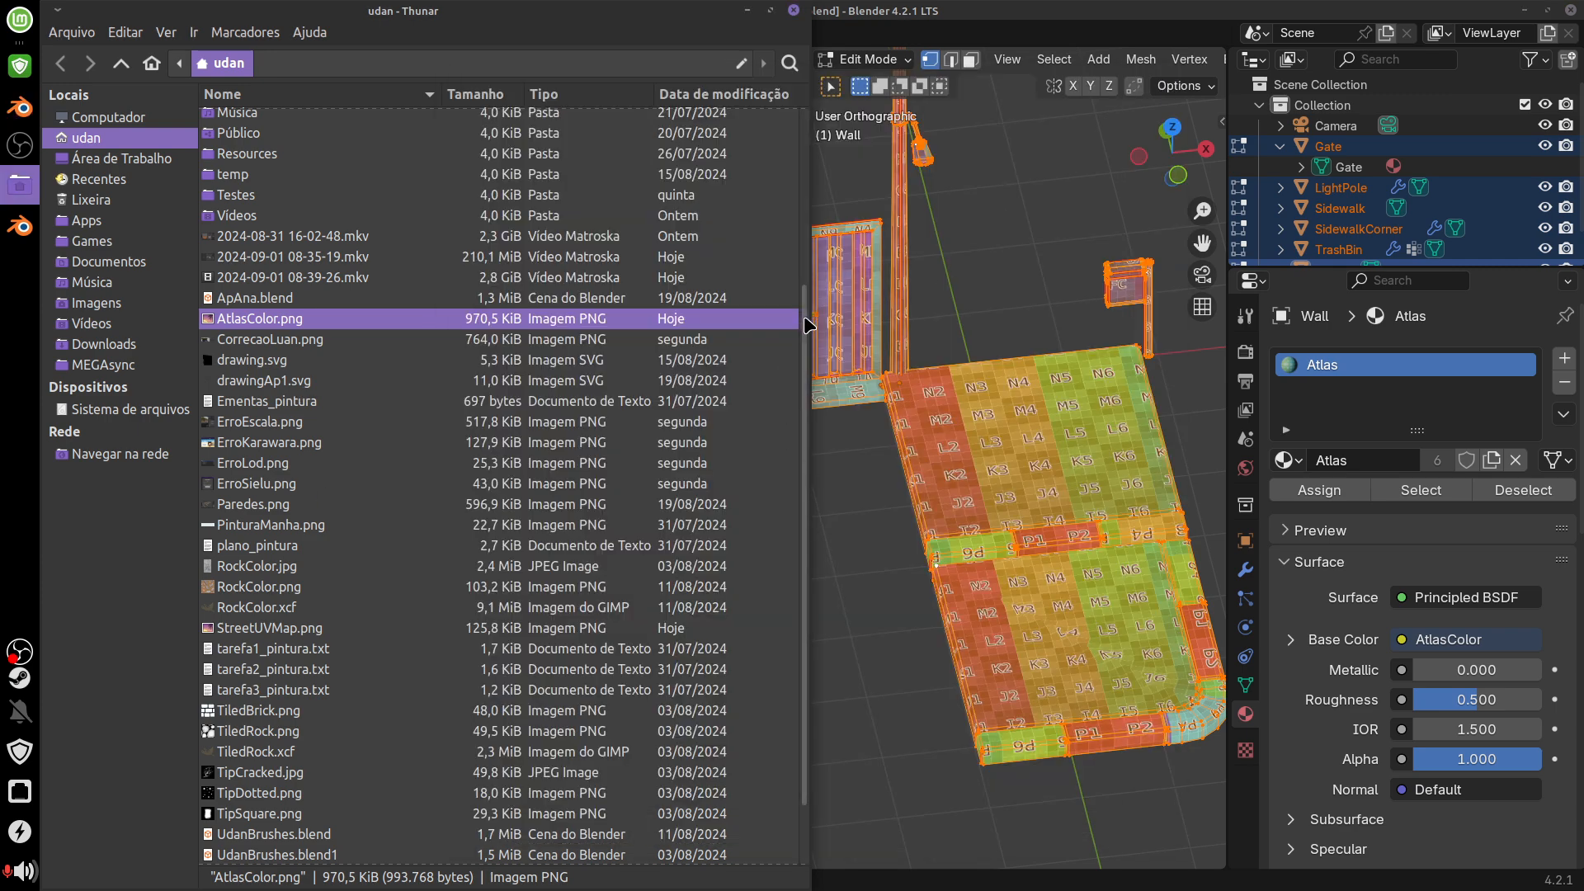
pyautogui.scroll(-2, 796, 495)
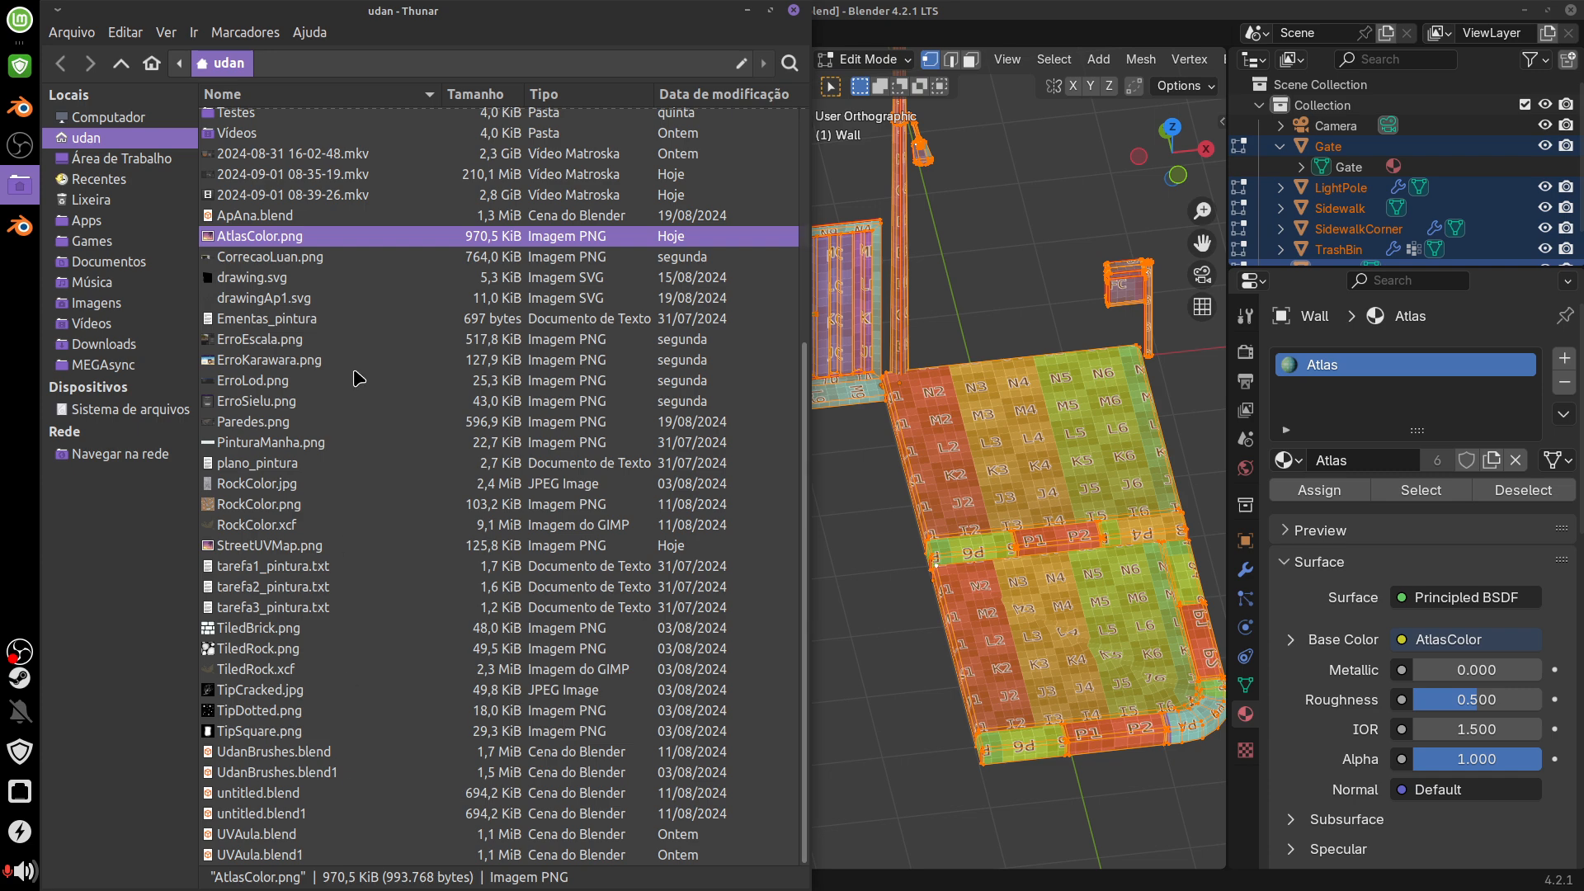
pyautogui.doubleClick(327, 549)
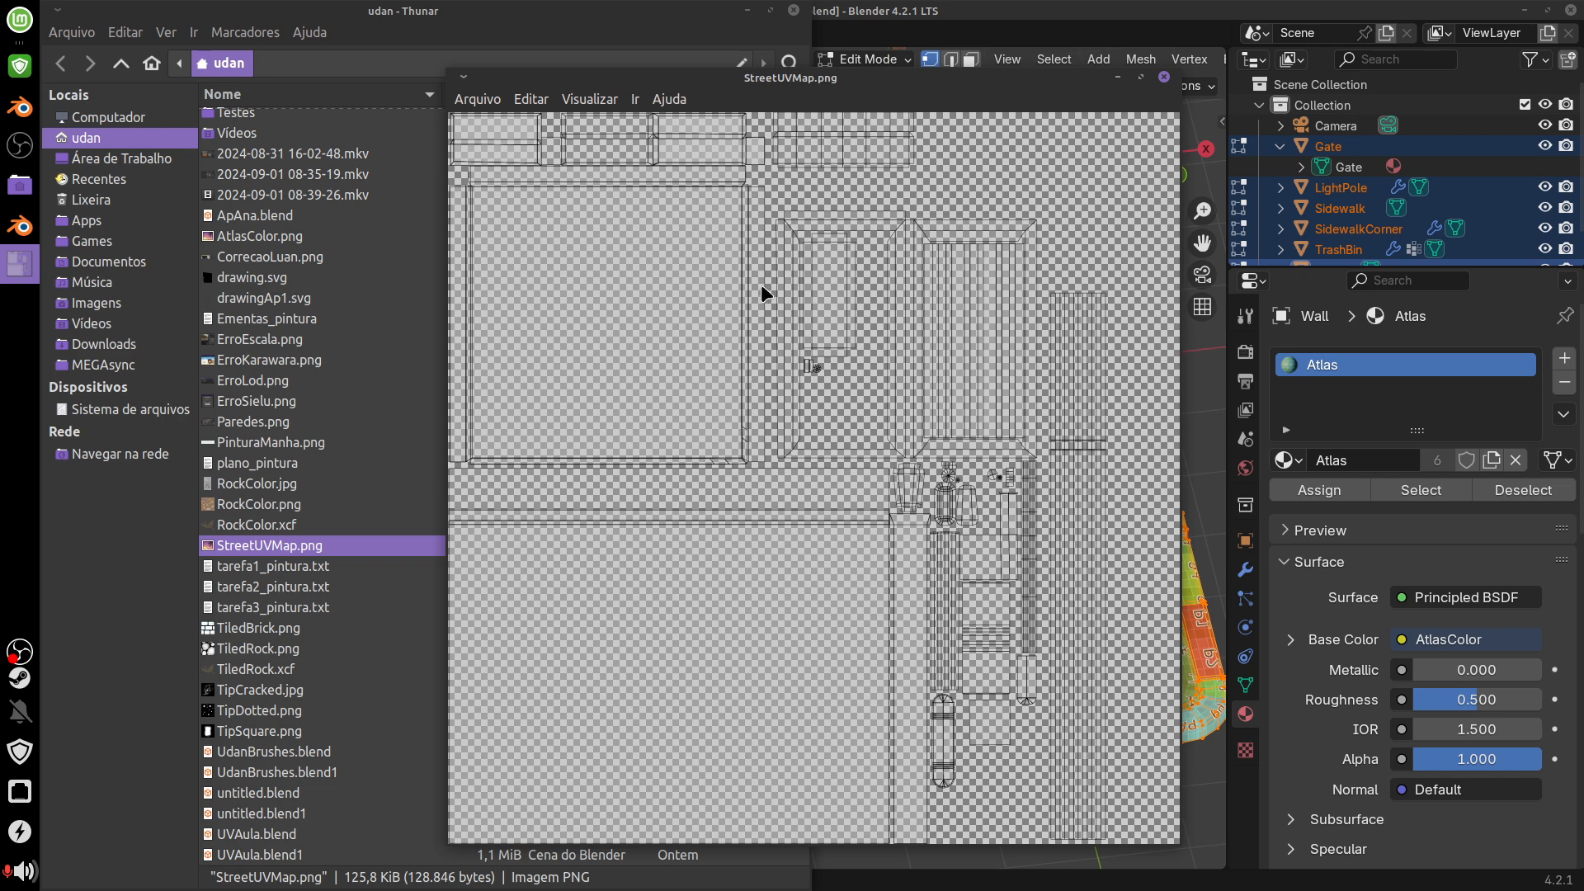
pyautogui.click(1164, 76)
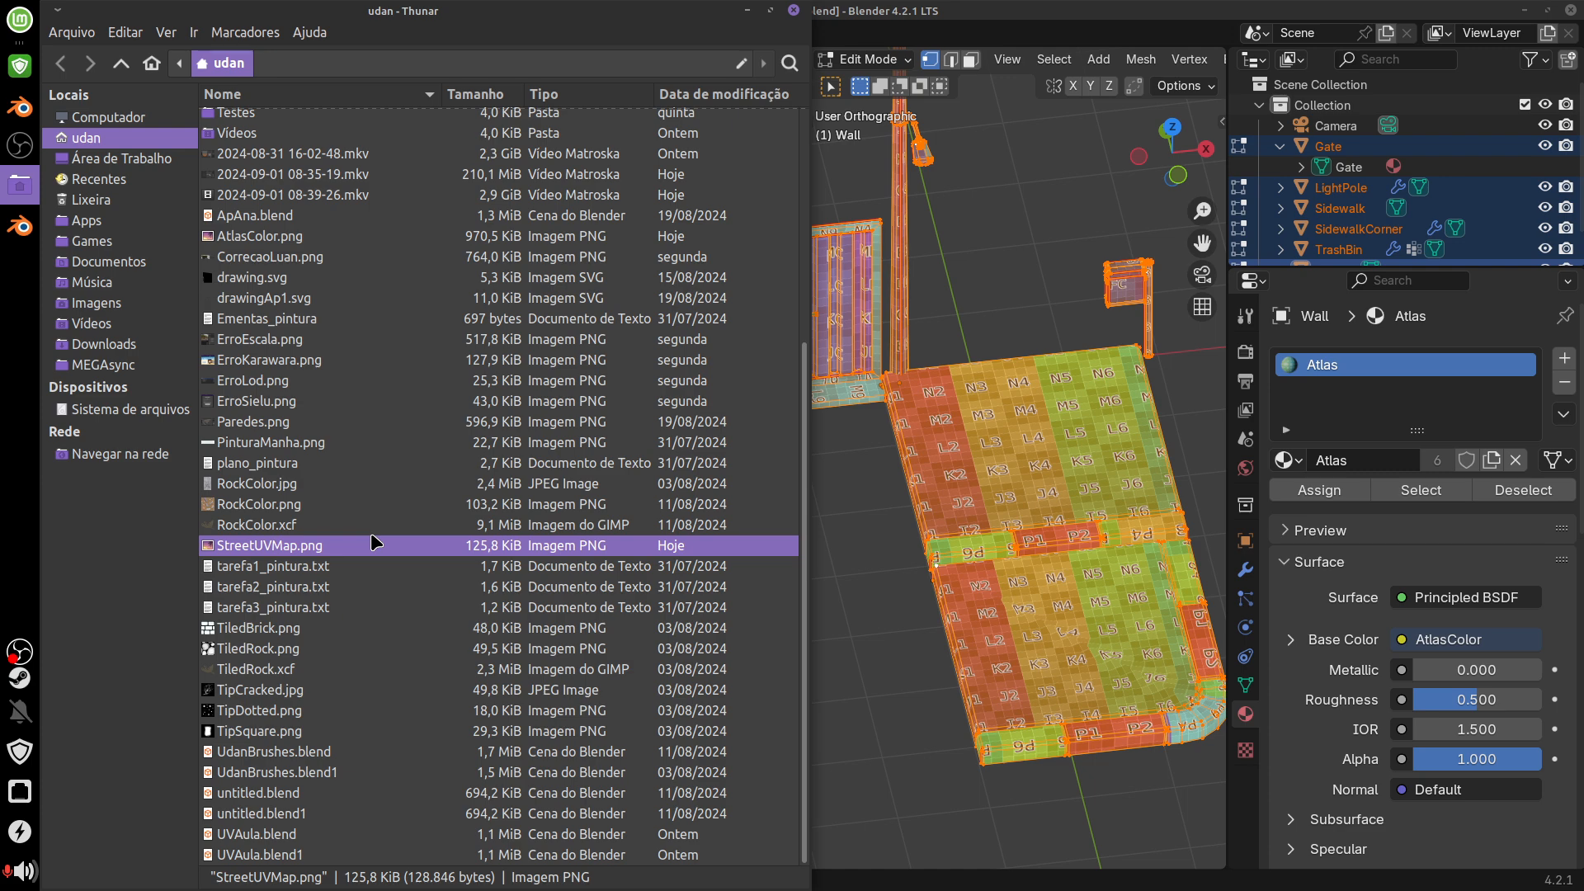
pyautogui.click(798, 14)
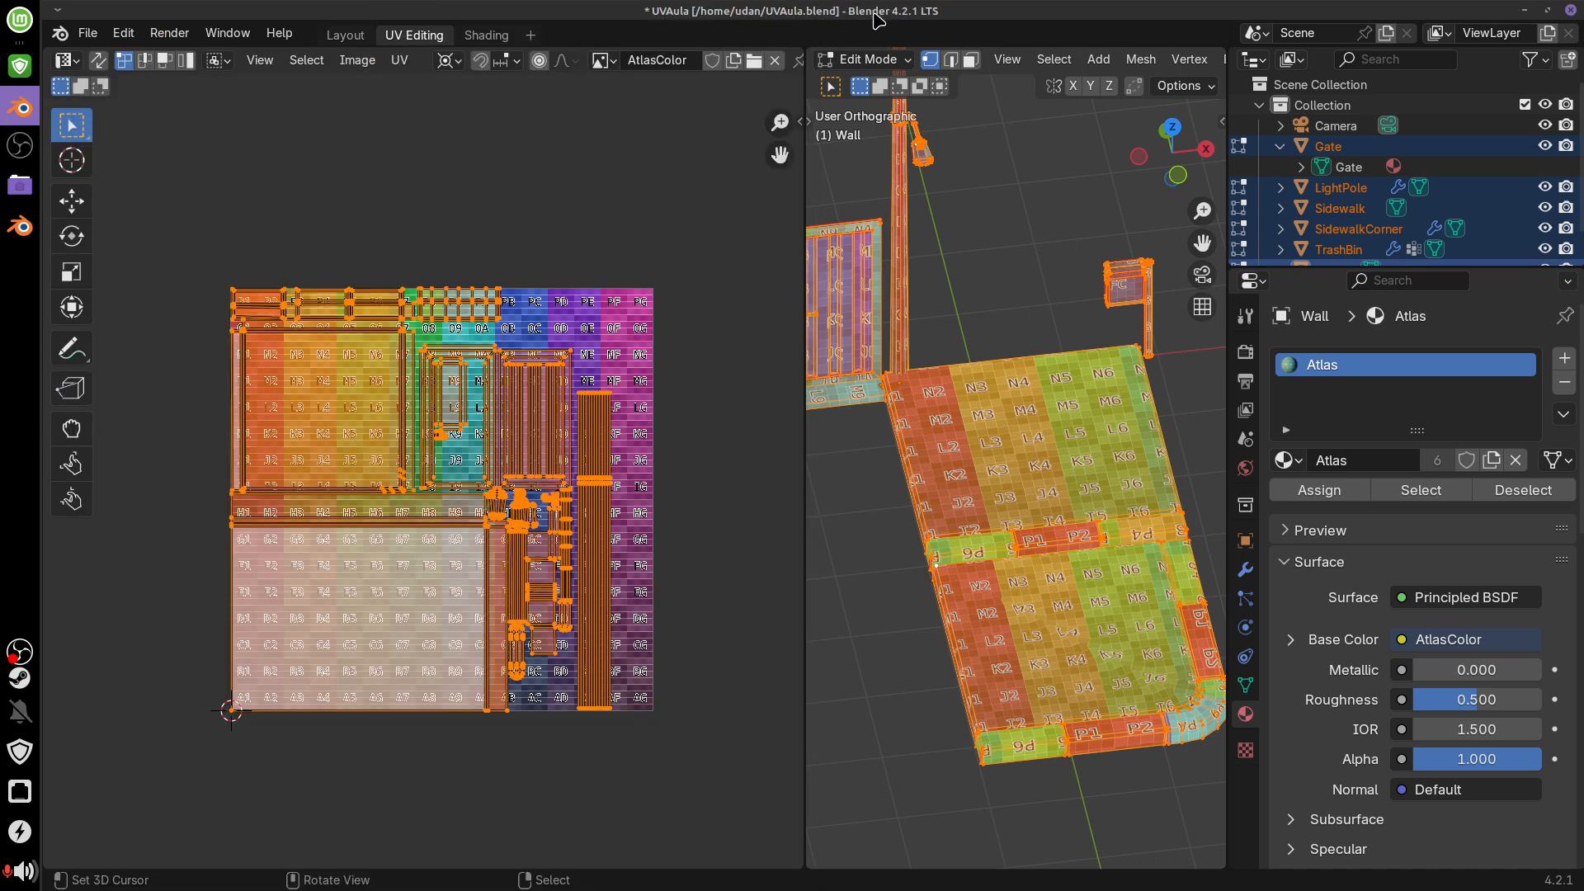